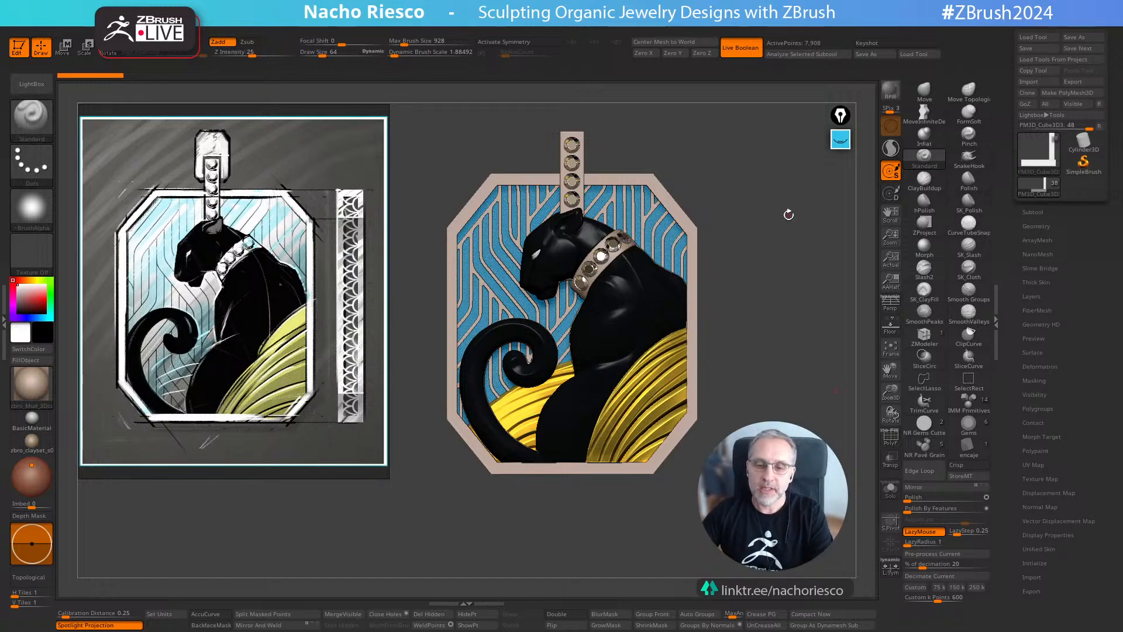
mouse_move(789, 195)
left_mouse_down()
mouse_move(777, 159)
mouse_move(776, 180)
left_mouse_up()
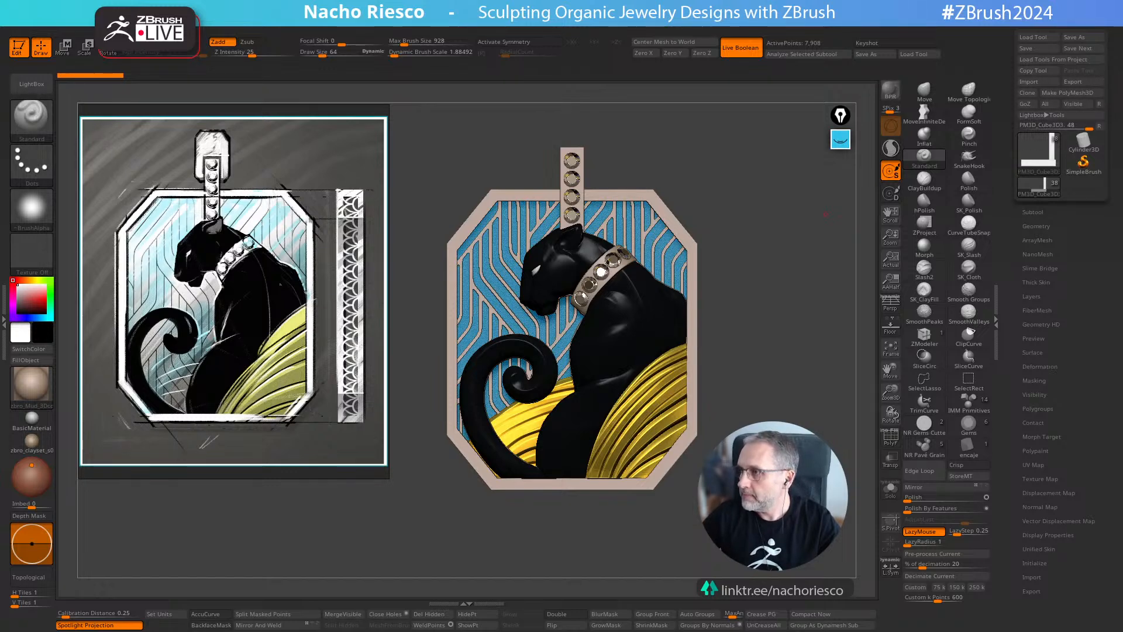
Switch to the browser and open the list of live streams on the Maxon ZBrush YouTube channel
key("alt+Tab")
left_click_drag(1122, 127, 823, 101)
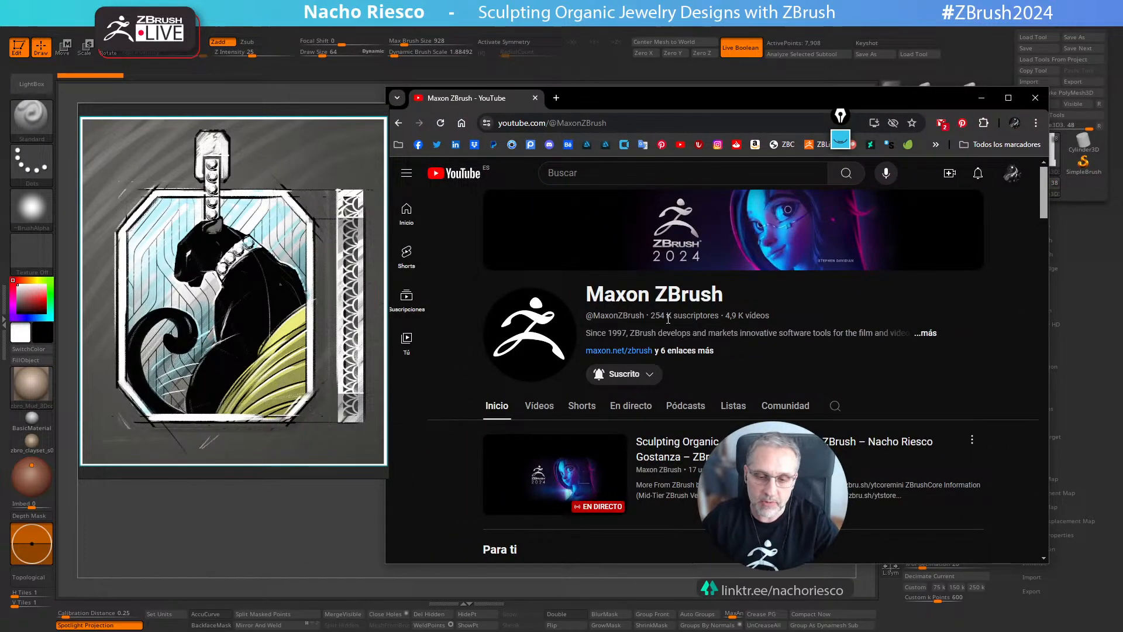
left_click(627, 410)
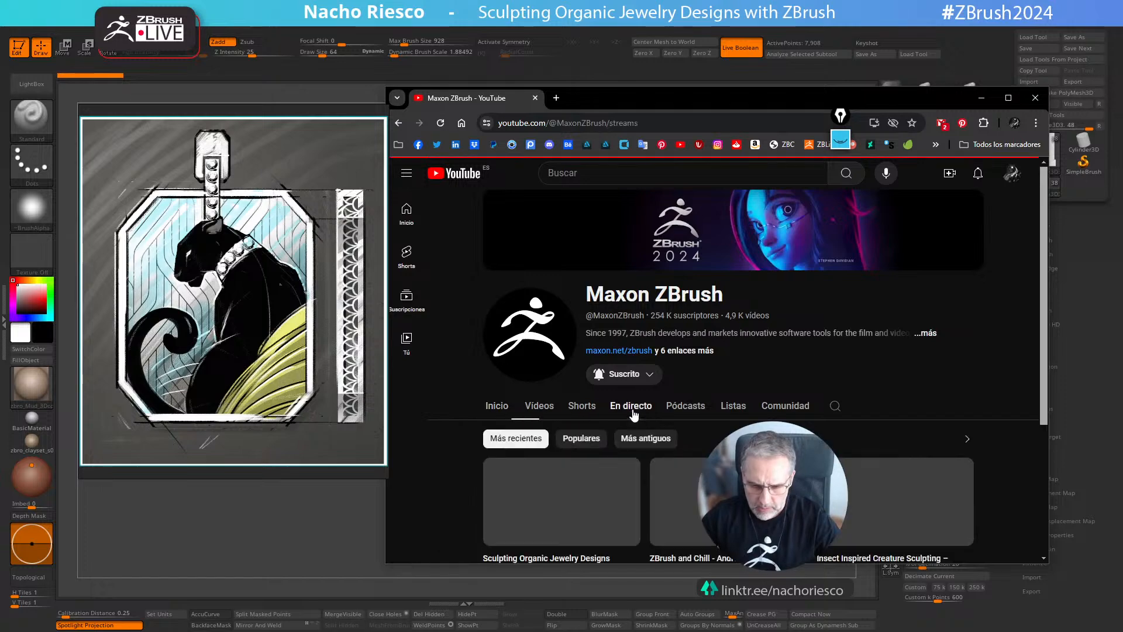
Look through the past live streams for earlier "Sculpting Organic Jewelry Designs with ZBrush" episodes, and close the browser
scroll(633, 420, "down", 10)
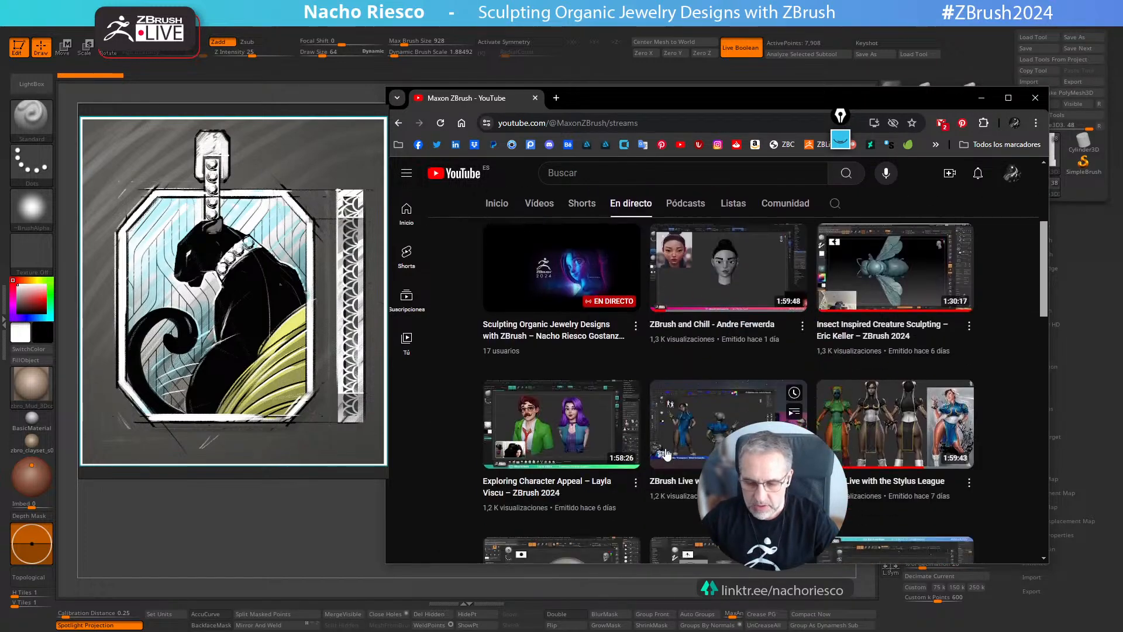
scroll(689, 464, "down", 15)
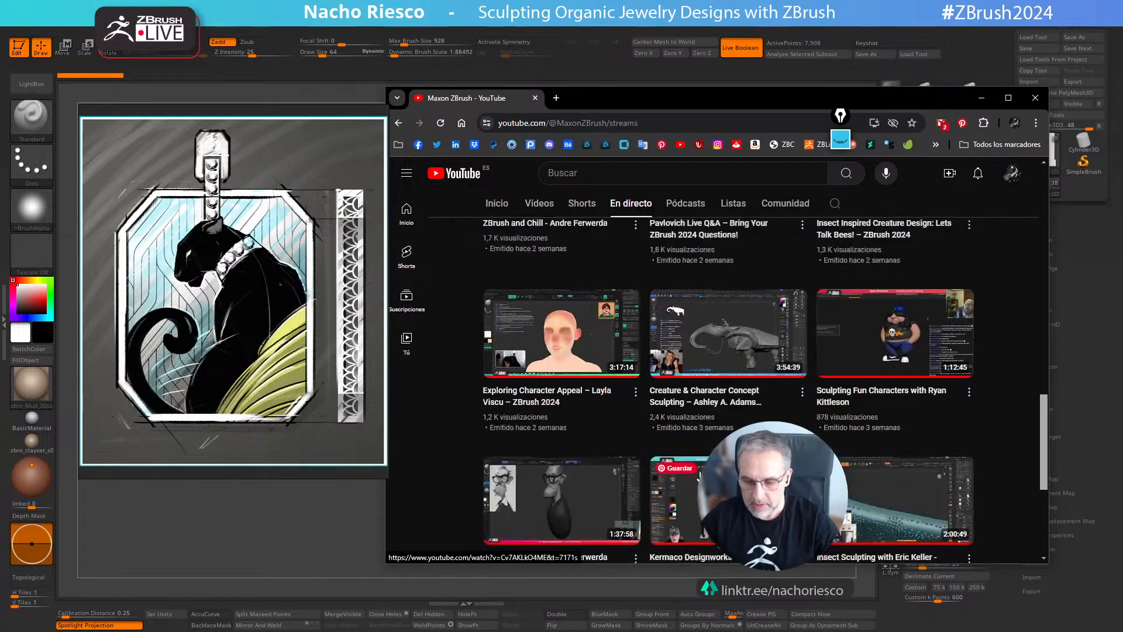
scroll(546, 401, "down", 3)
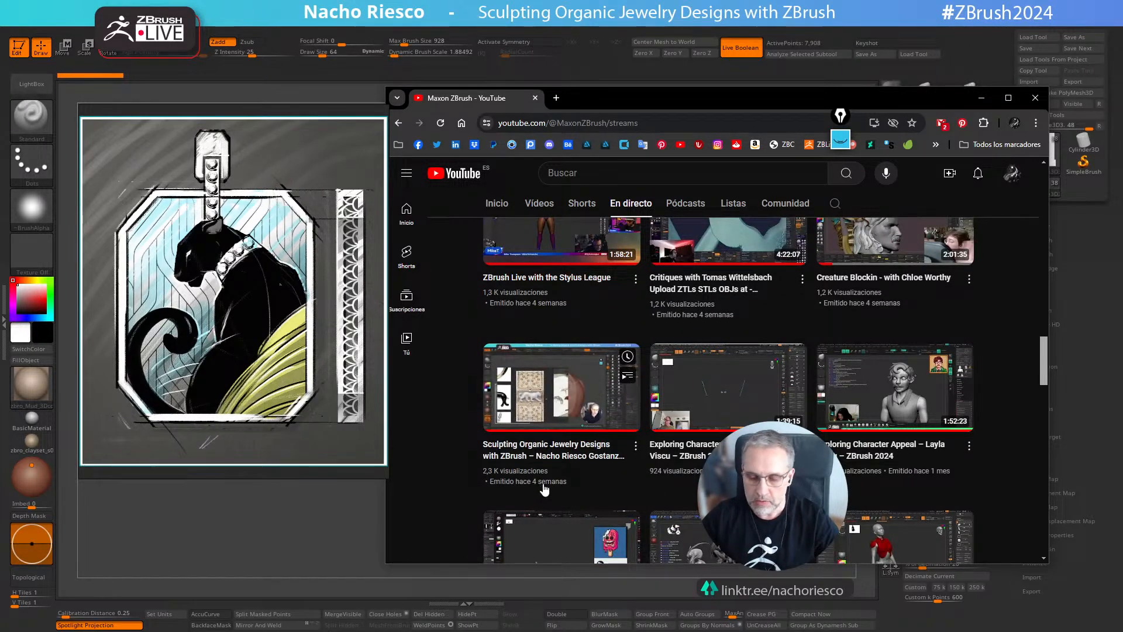
scroll(542, 486, "down", 3)
scroll(544, 477, "down", 13)
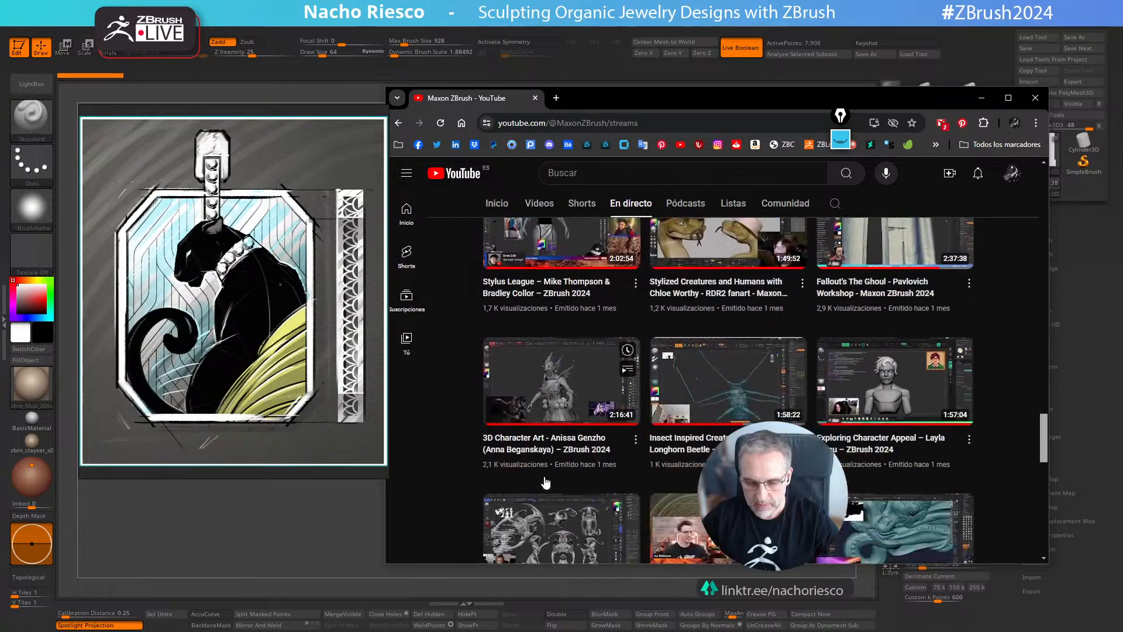
scroll(544, 482, "down", 12)
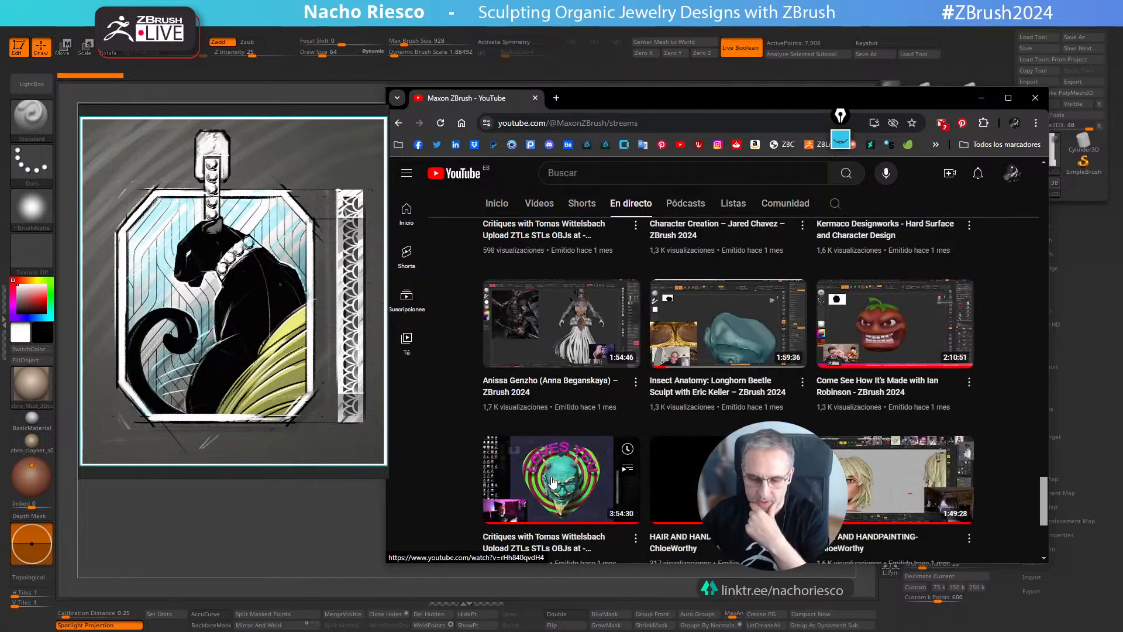
scroll(553, 478, "down", 5)
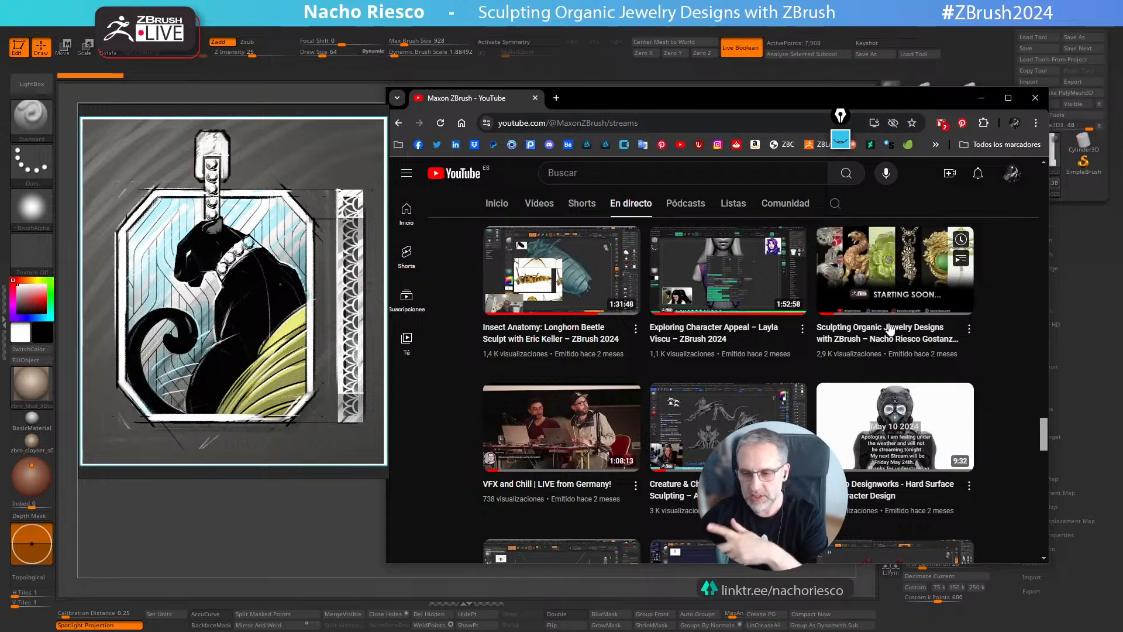
mouse_move(885, 319)
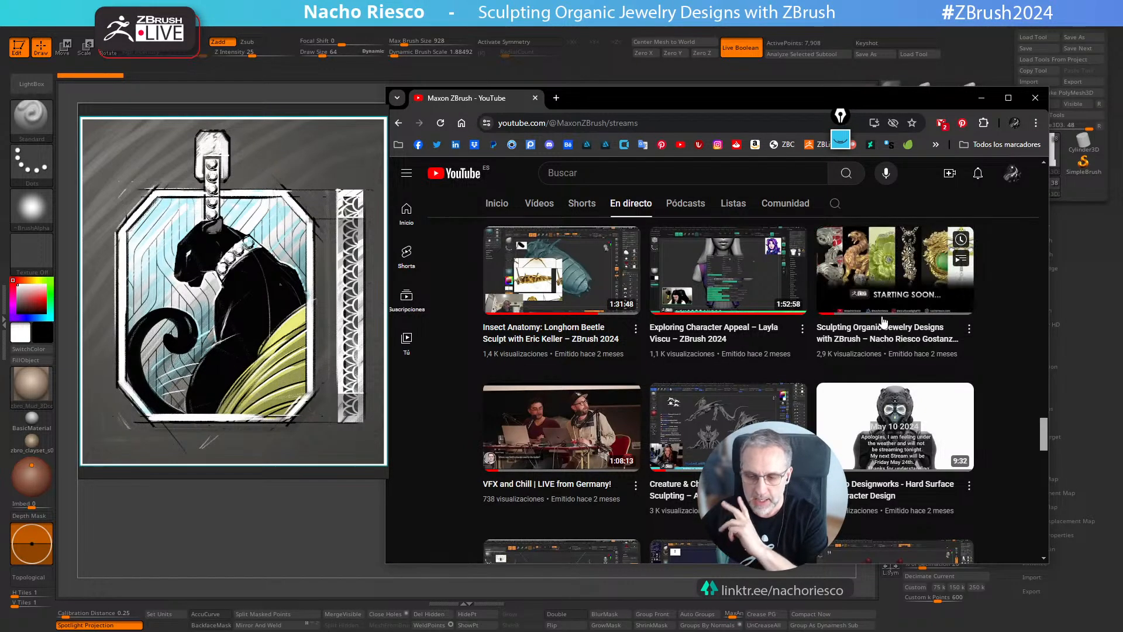
scroll(882, 326, "down", 5)
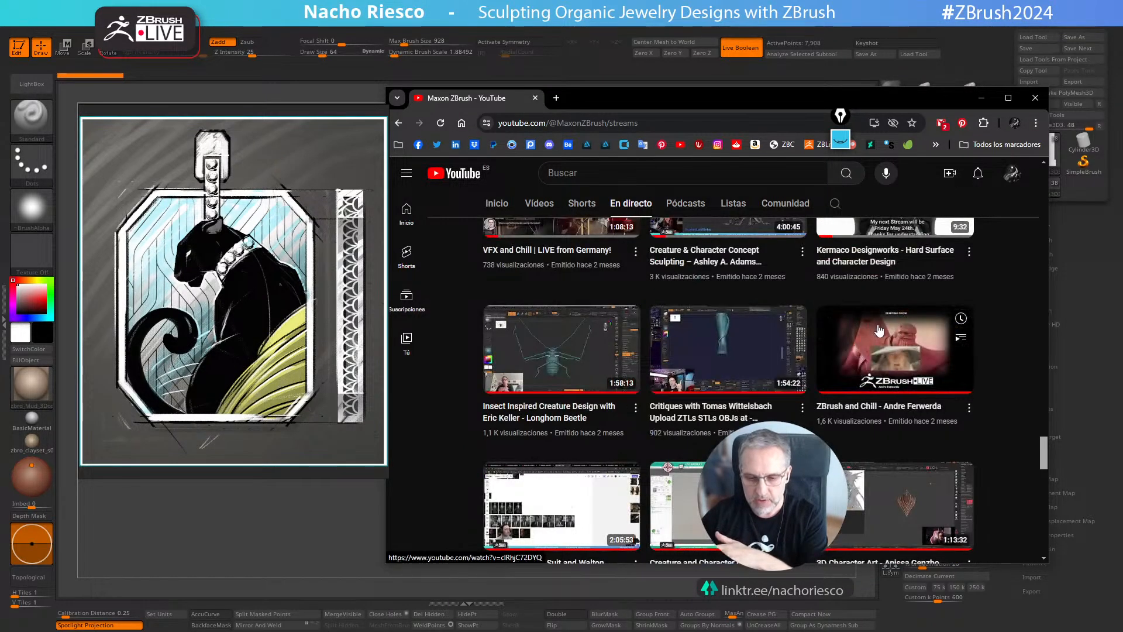
scroll(879, 331, "down", 3)
scroll(878, 334, "down", 8)
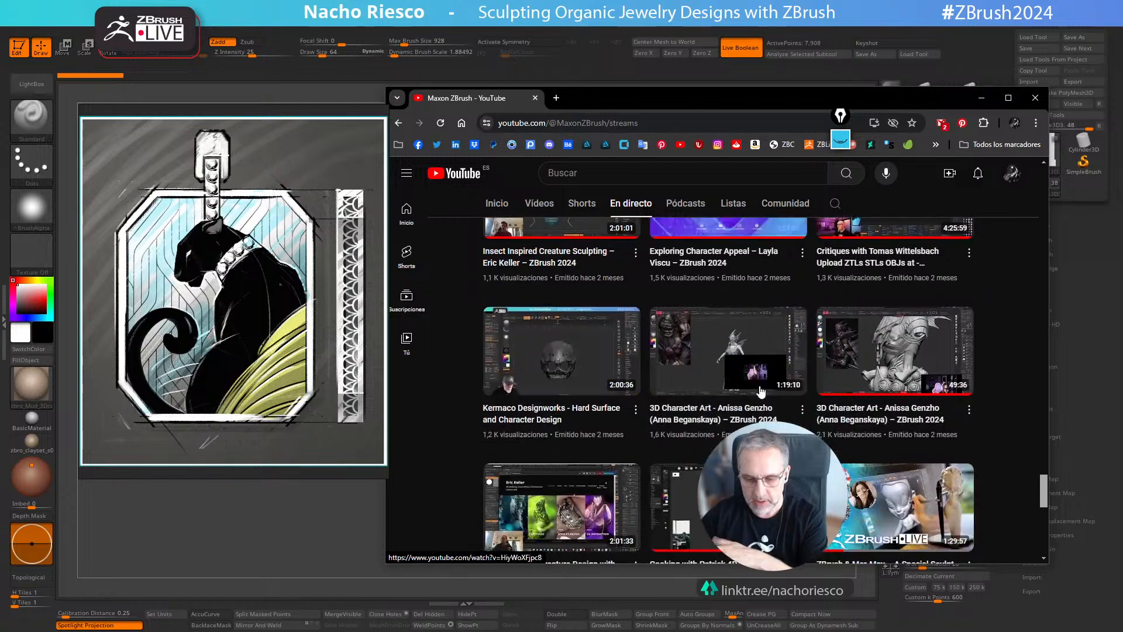
scroll(761, 392, "down", 8)
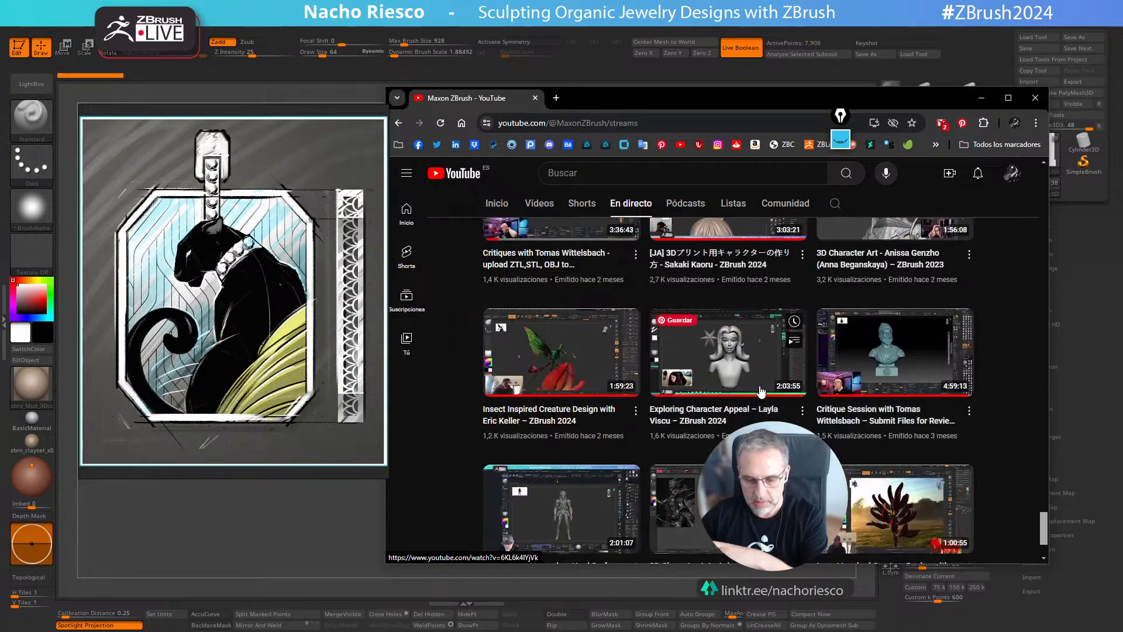
scroll(760, 392, "down", 6)
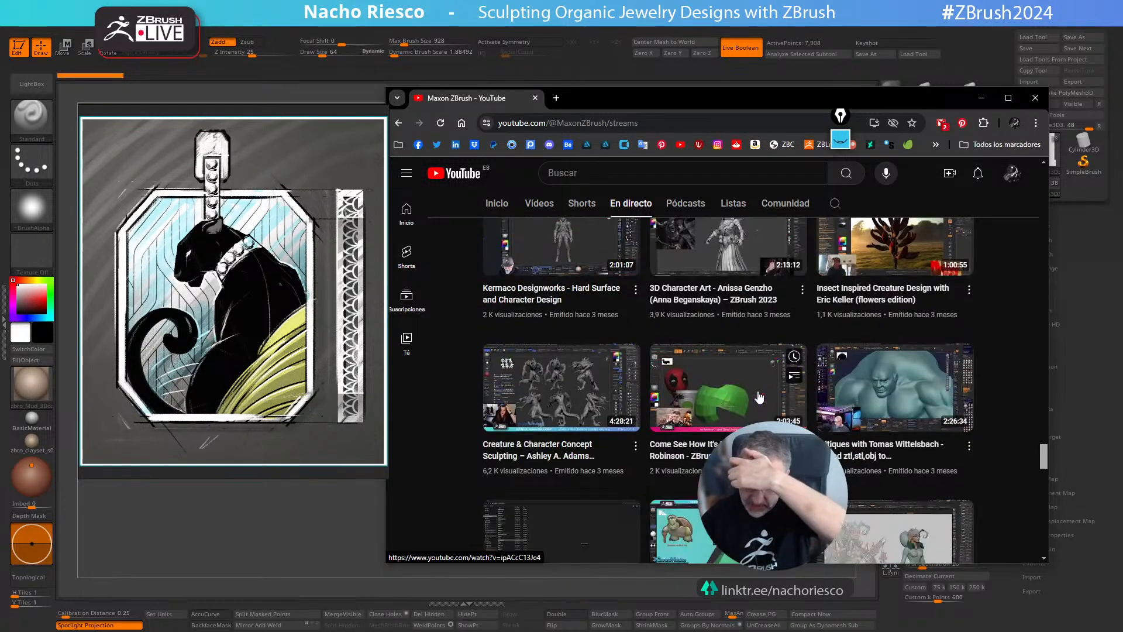
scroll(755, 398, "down", 8)
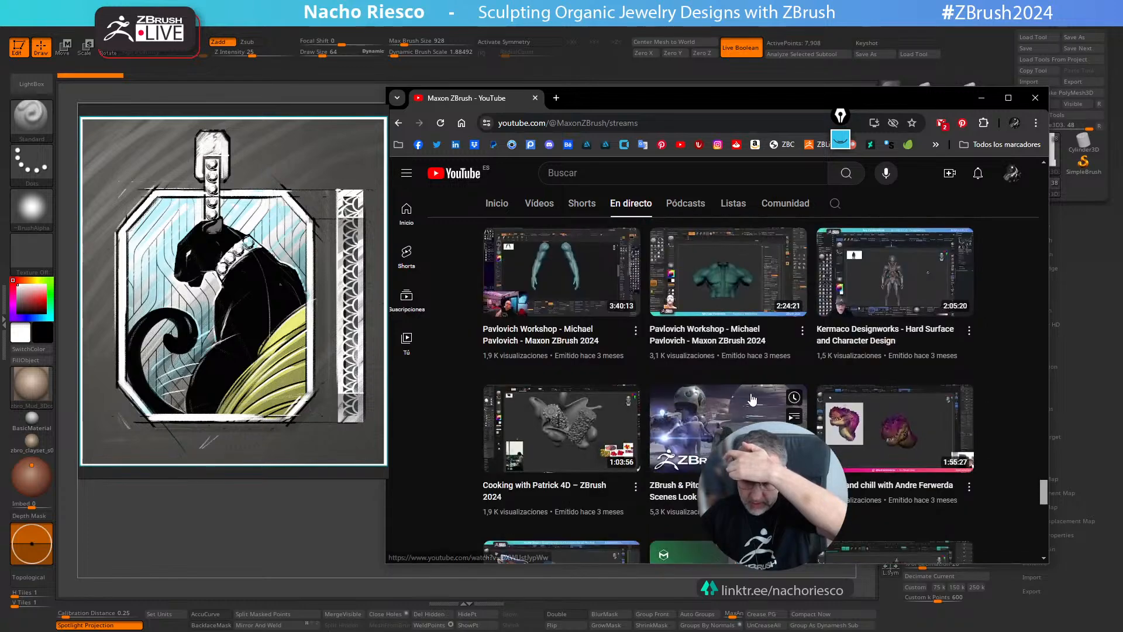
scroll(750, 398, "down", 7)
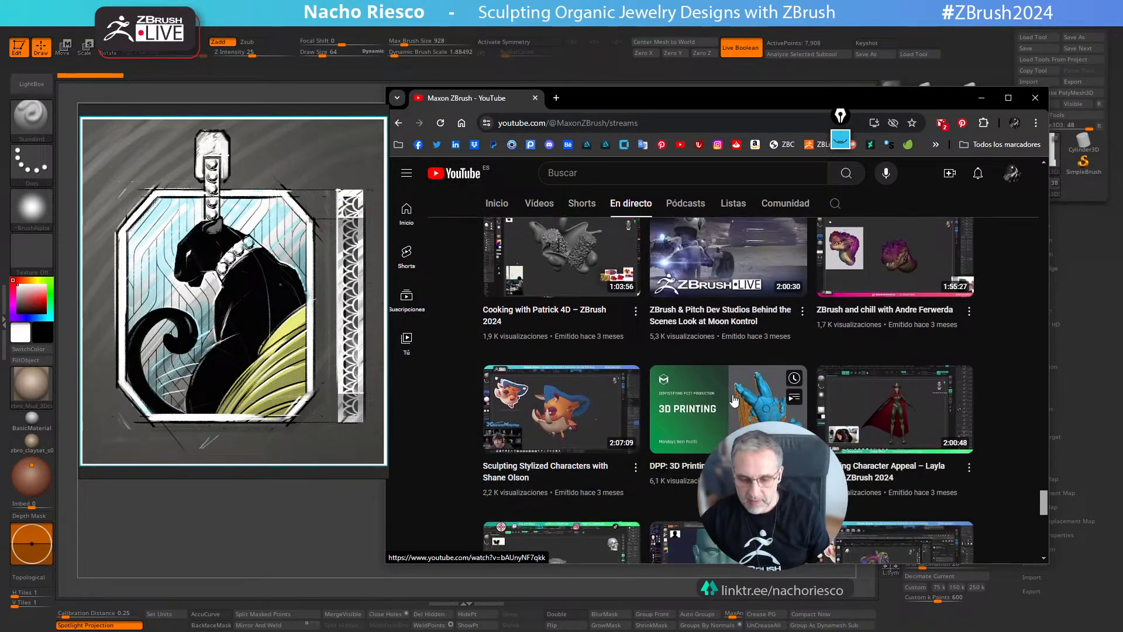
scroll(734, 404, "down", 3)
scroll(725, 422, "up", 3)
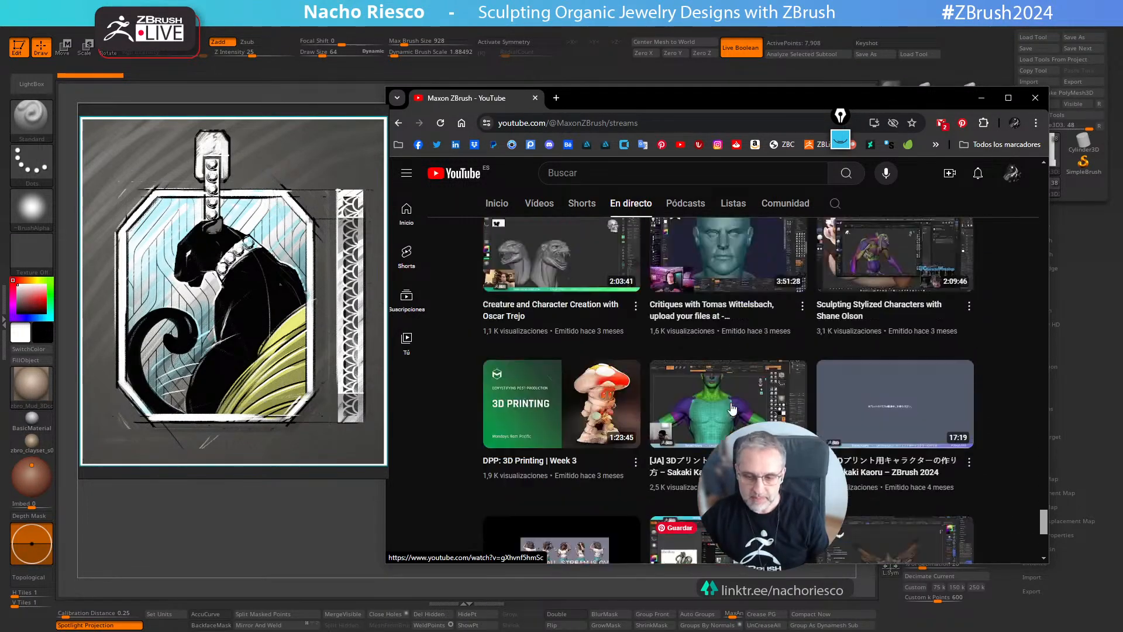
scroll(713, 456, "down", 2)
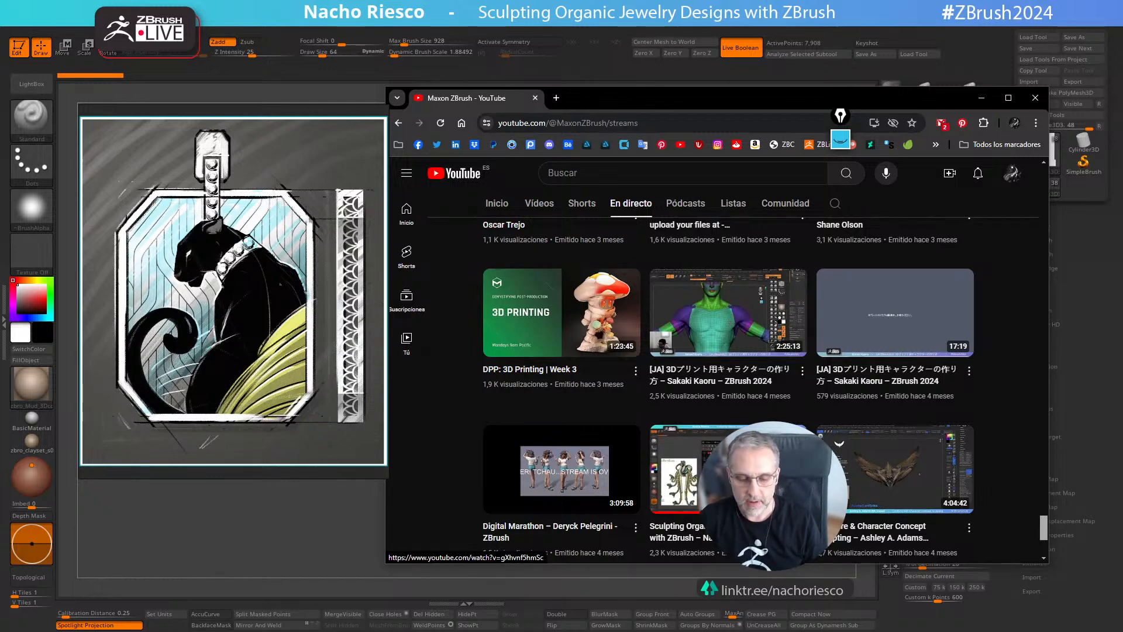
scroll(702, 468, "up", 3)
scroll(700, 350, "up", 10)
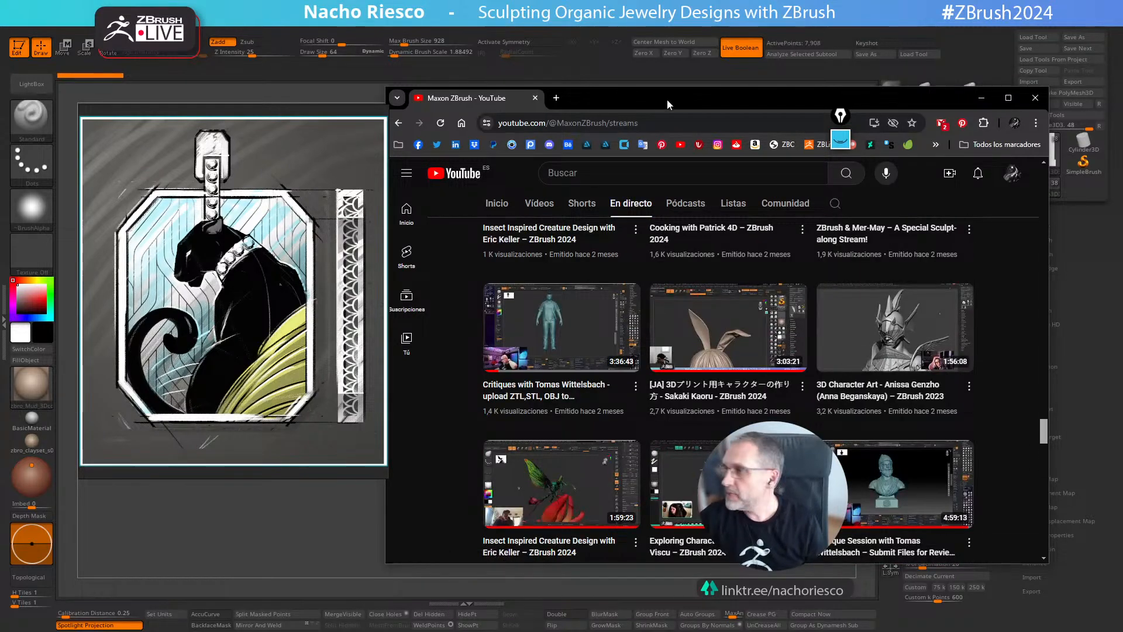
left_click(1039, 99)
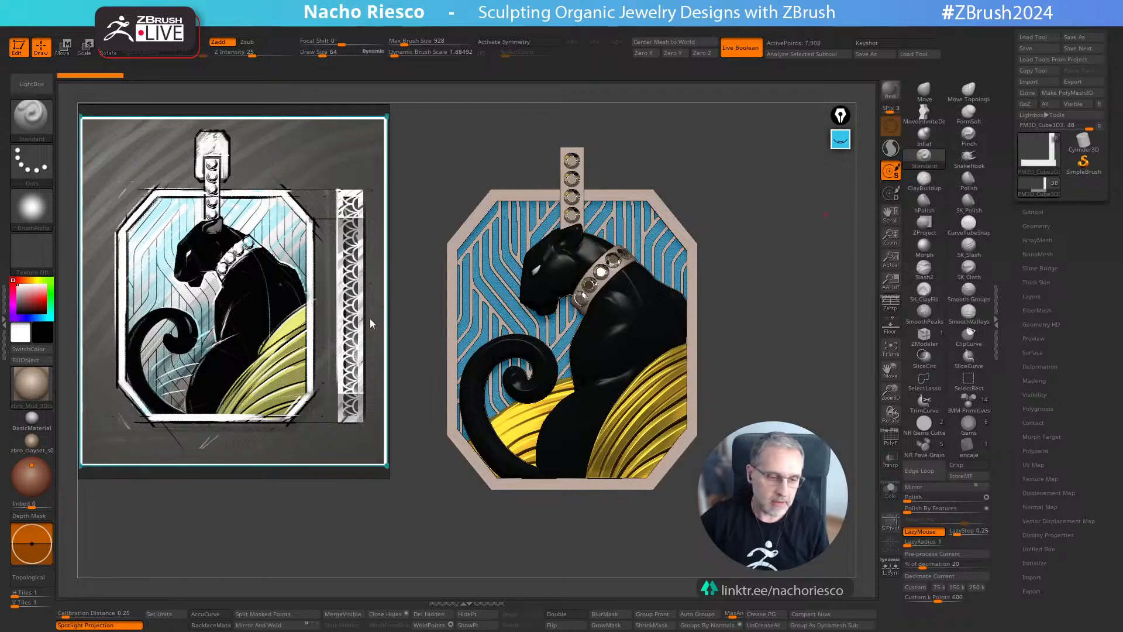
Examine the black panther pendant concept sketch and its side-profile strip on the reference board beside the 3D model
scroll(314, 342, "down", 3)
scroll(339, 392, "up", 2)
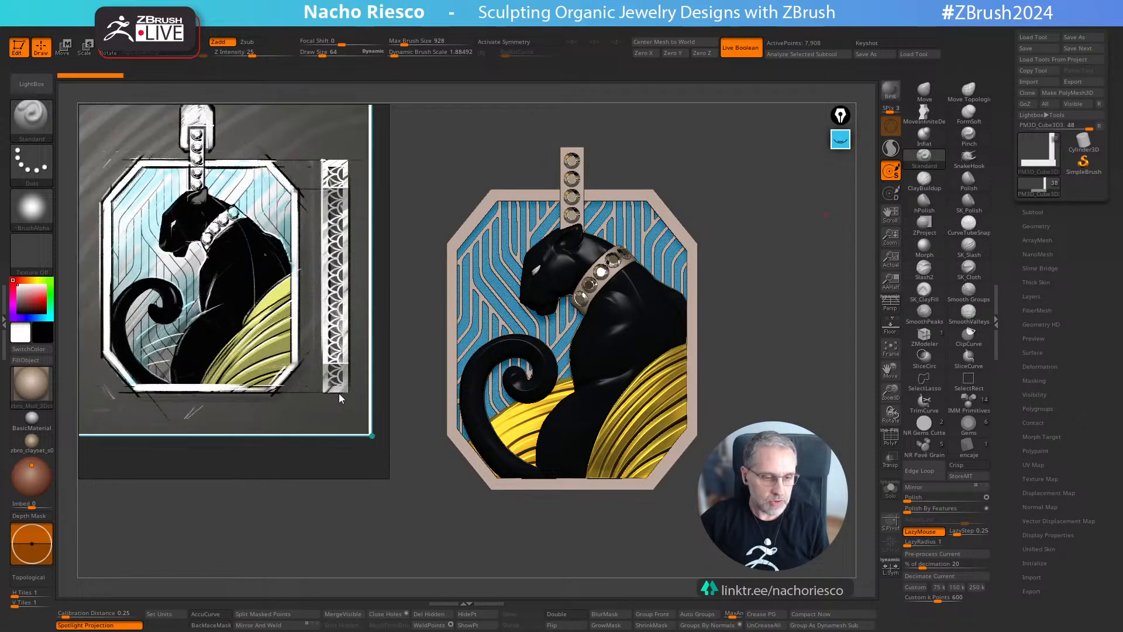
scroll(340, 393, "down", 4)
left_click_drag(346, 398, 324, 397)
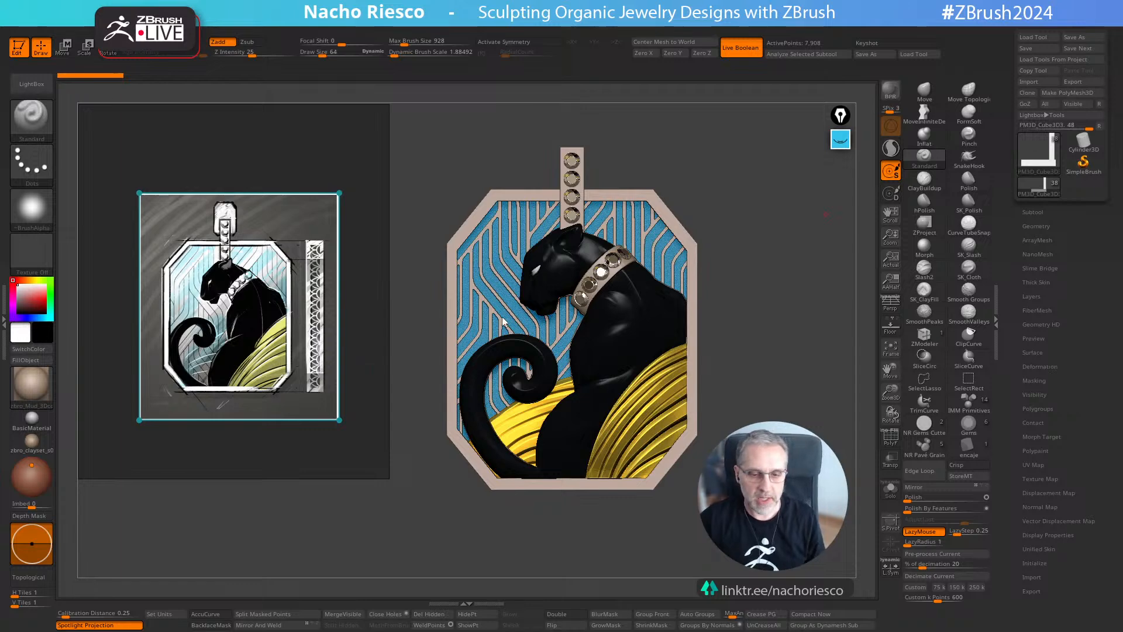
left_click_drag(365, 368, 355, 366)
scroll(286, 349, "up", 2)
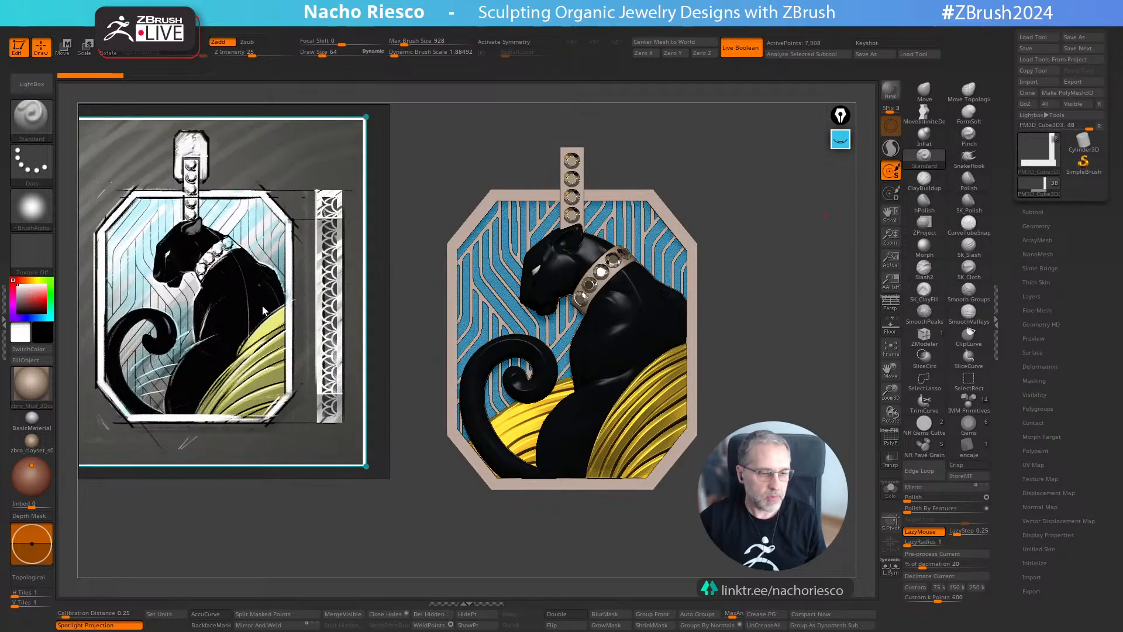
scroll(307, 369, "down", 4)
scroll(310, 369, "down", 2)
Examine the panther poster illustrations in the Concepts group of the reference board one after another
middle_click_drag(310, 369, 166, 334)
scroll(248, 319, "up", 2)
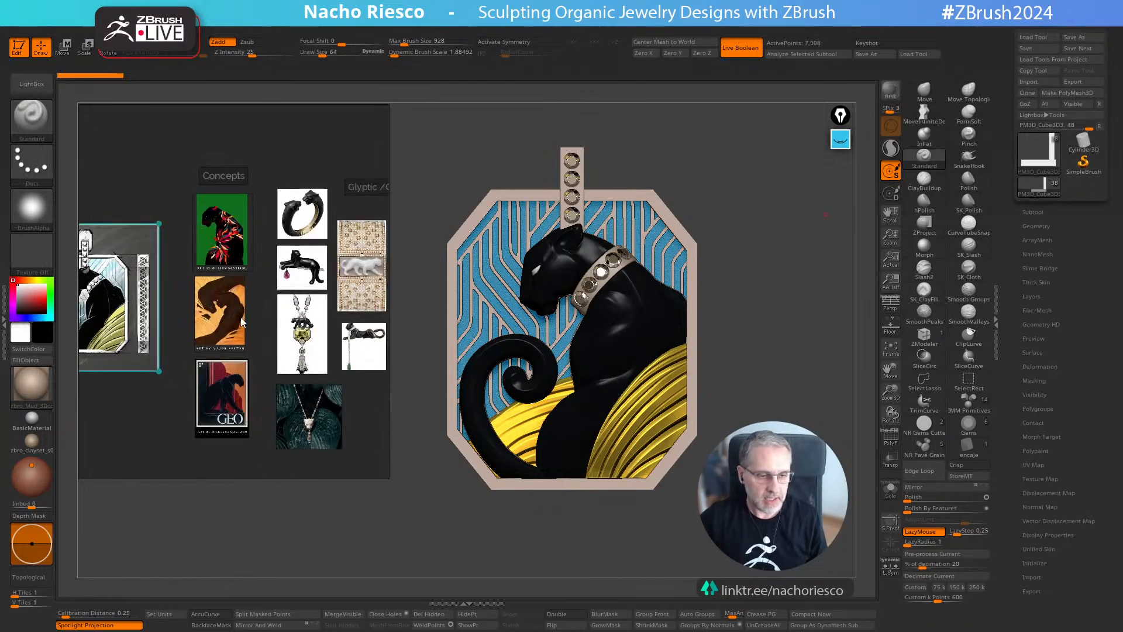
middle_click_drag(248, 319, 272, 294)
scroll(278, 338, "down", 1)
scroll(277, 338, "up", 2)
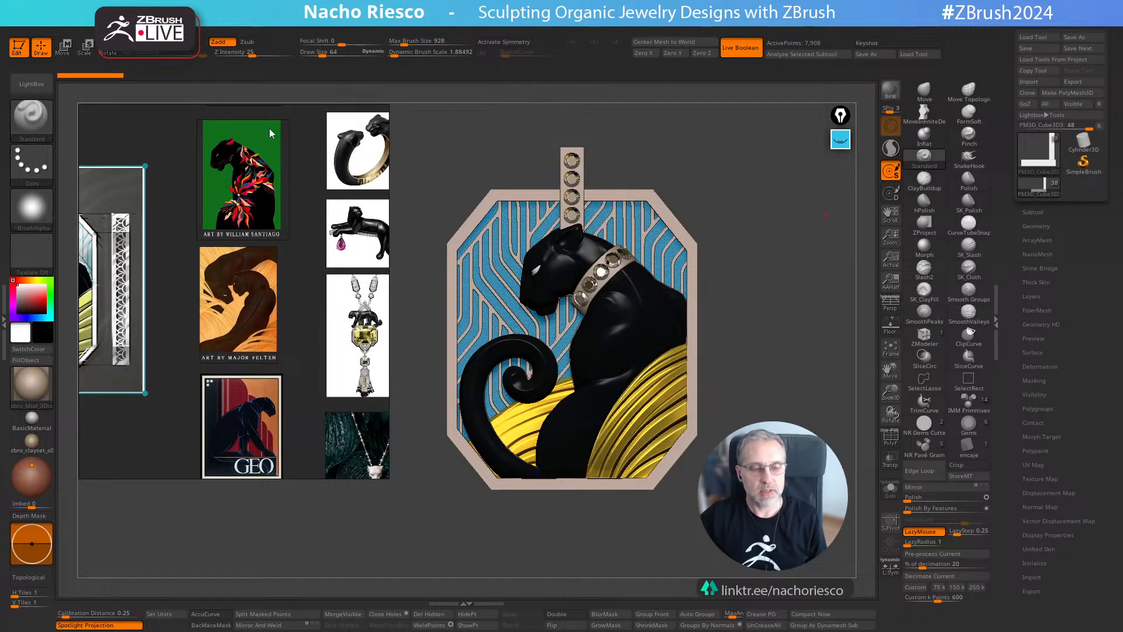
scroll(236, 240, "up", 2)
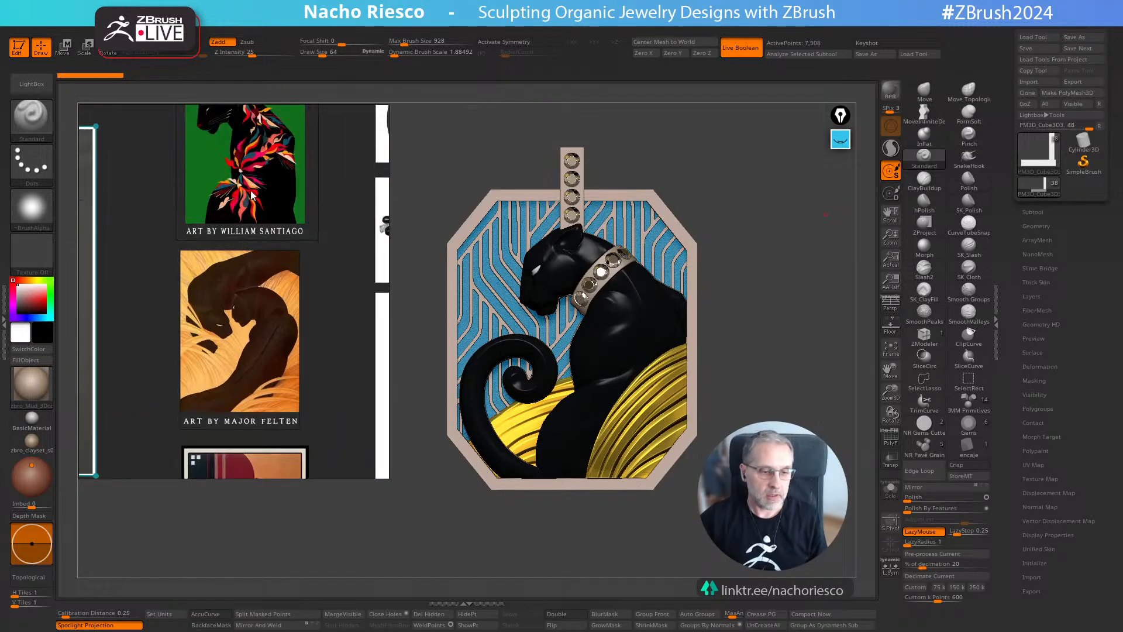
middle_click_drag(279, 231, 277, 269)
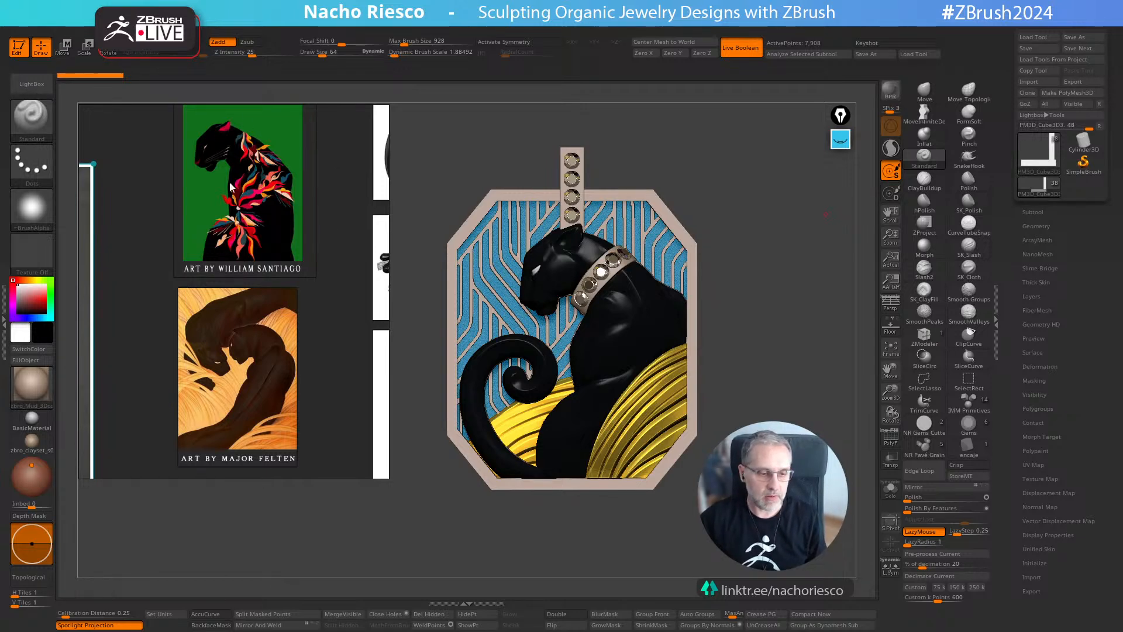
scroll(291, 345, "down", 2)
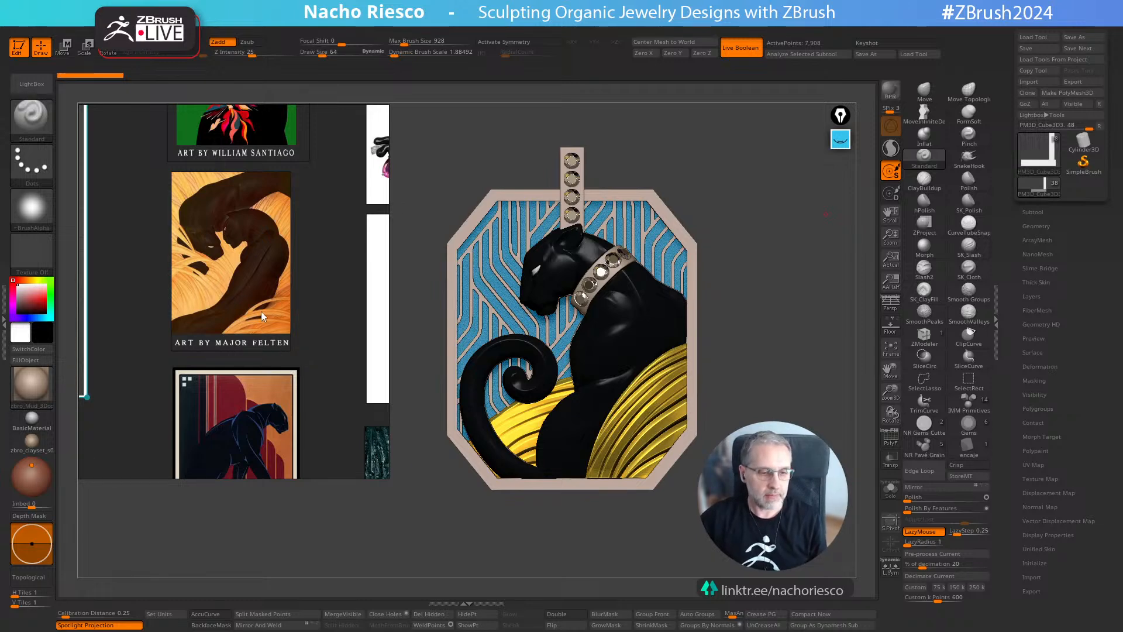
scroll(260, 311, "down", 2)
scroll(289, 367, "down", 1)
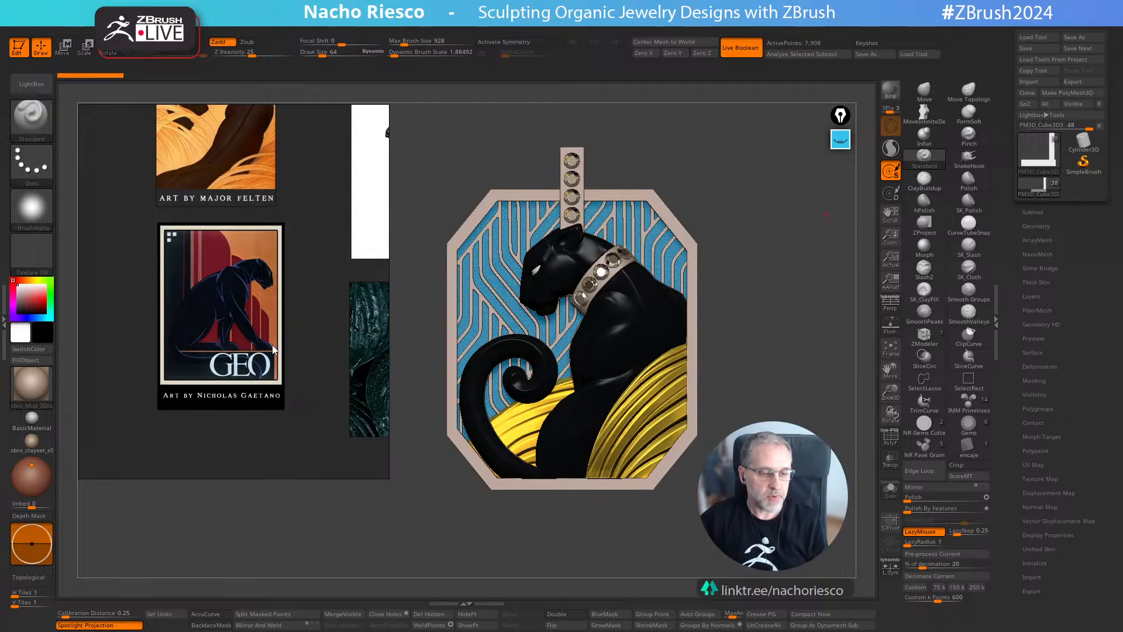
scroll(269, 350, "up", 1)
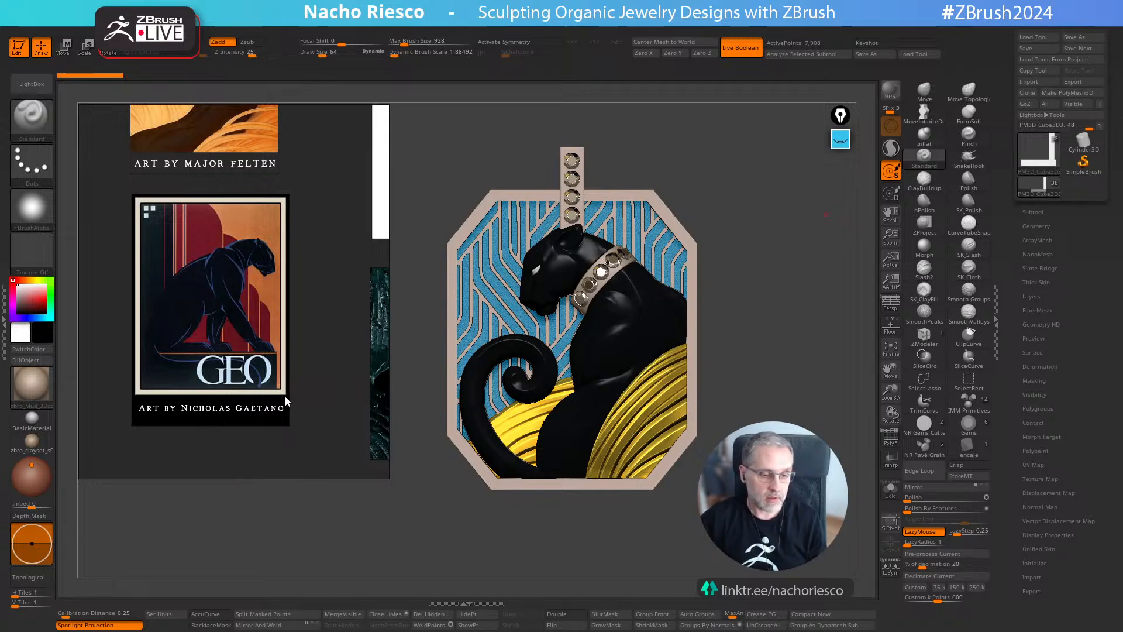
Examine the panther jewelry photos and the carved-stone references in the Glyptic /Glyptique group of the reference board
middle_click_drag(286, 395, 117, 532)
middle_click_drag(265, 240, 161, 428)
scroll(229, 325, "down", 2)
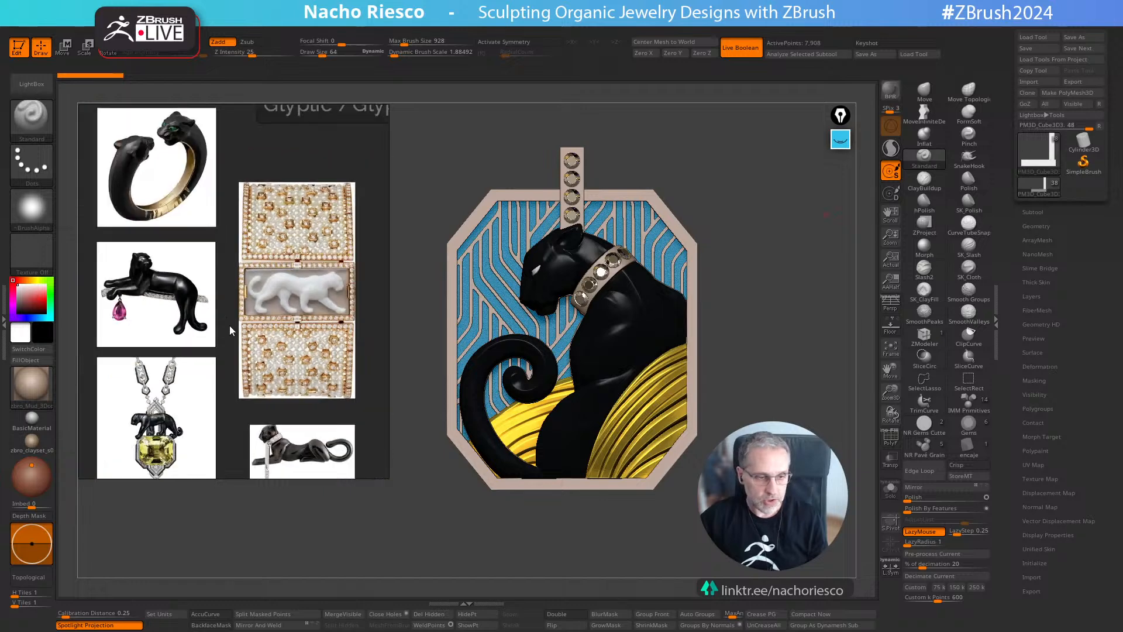
scroll(230, 326, "down", 2)
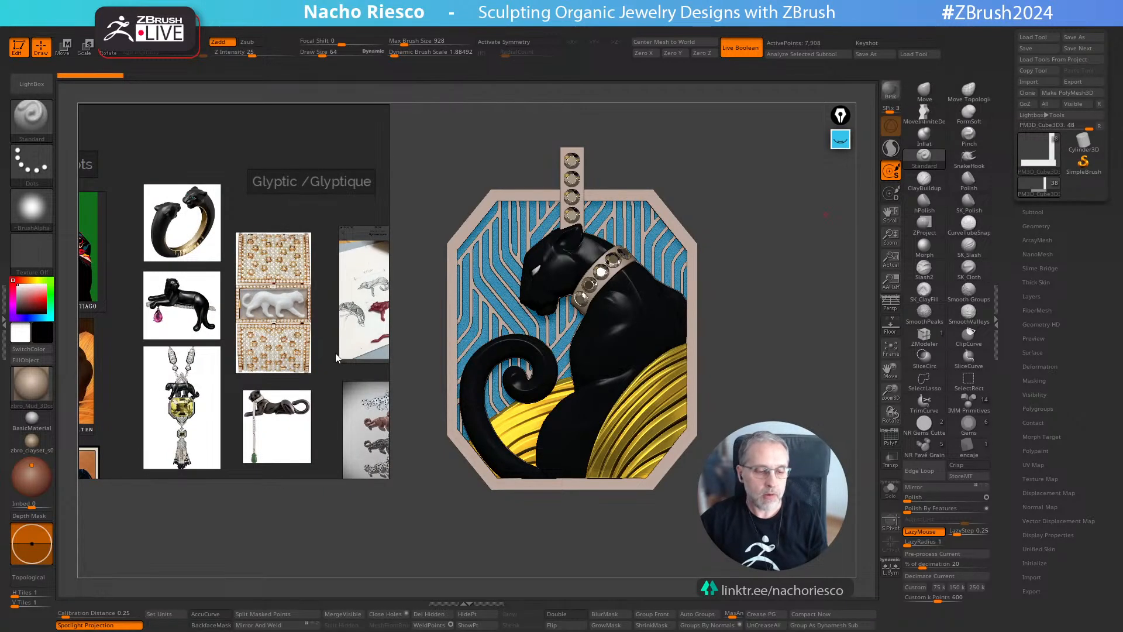
scroll(285, 334, "up", 1)
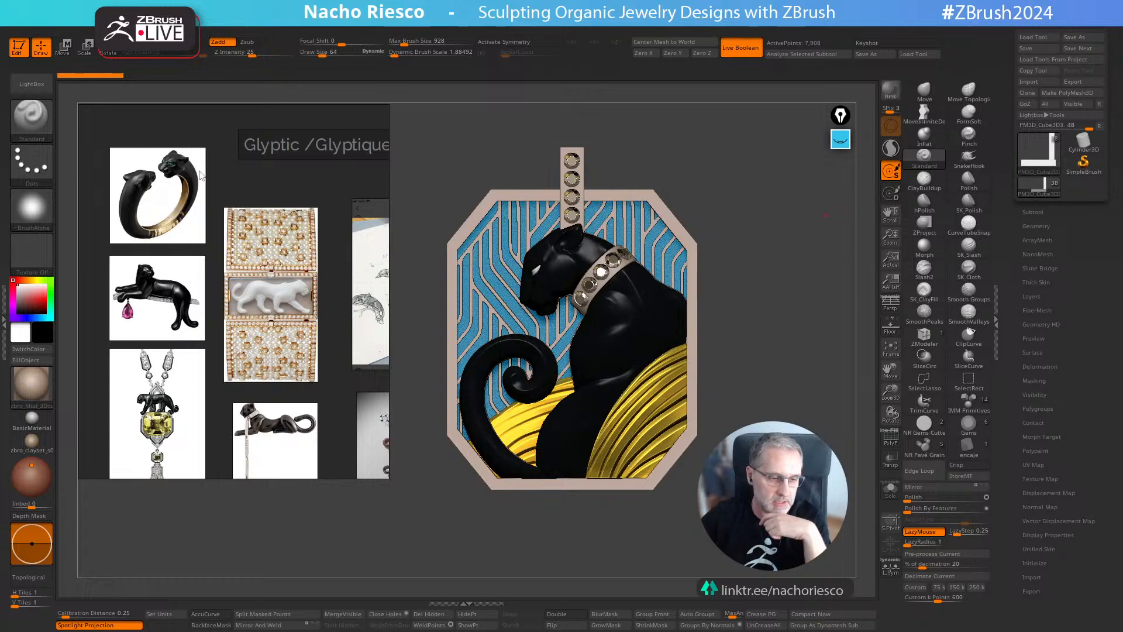
scroll(287, 235, "down", 2)
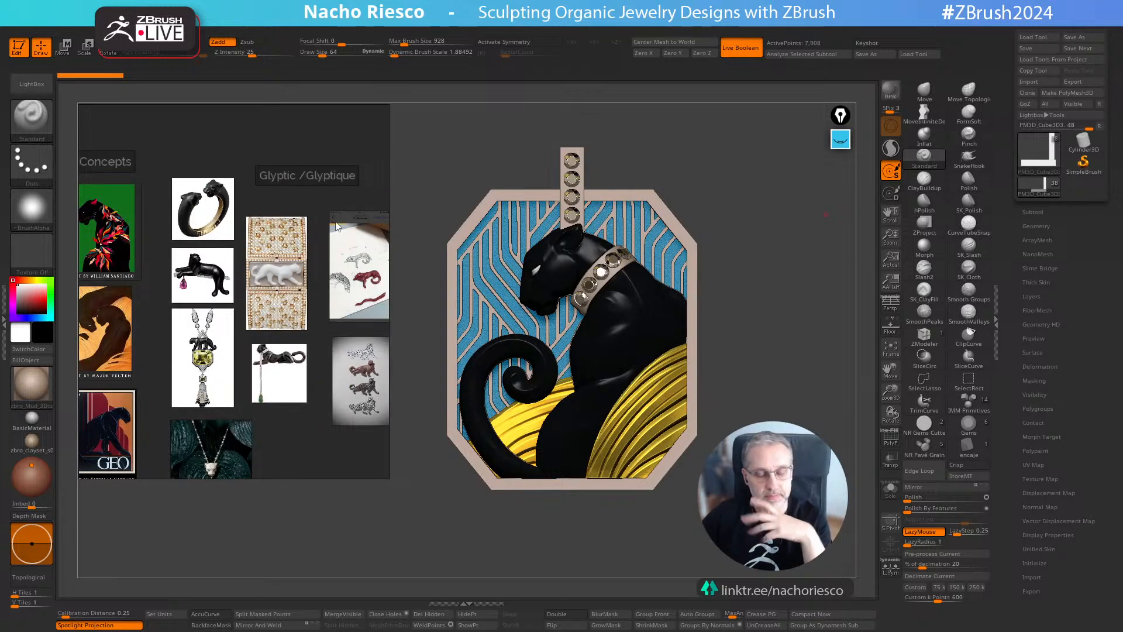
middle_click_drag(330, 239, 308, 228)
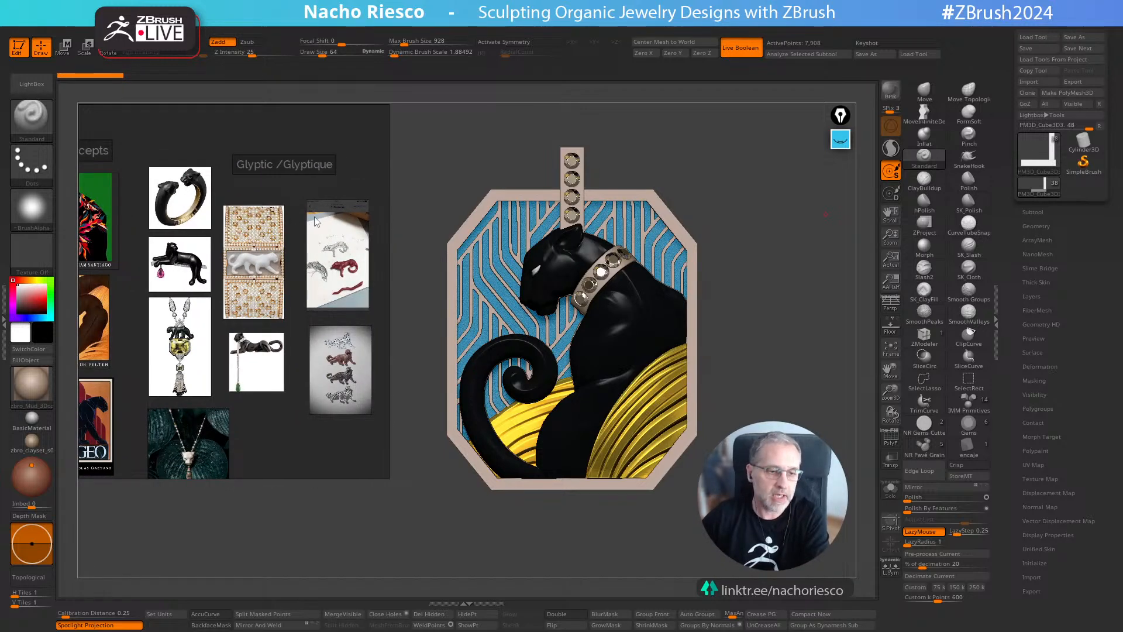
Examine the two-headed black panther bangle and the reclining panther brooch in the Glyptic /Glyptique group up close
scroll(287, 186, "up", 2)
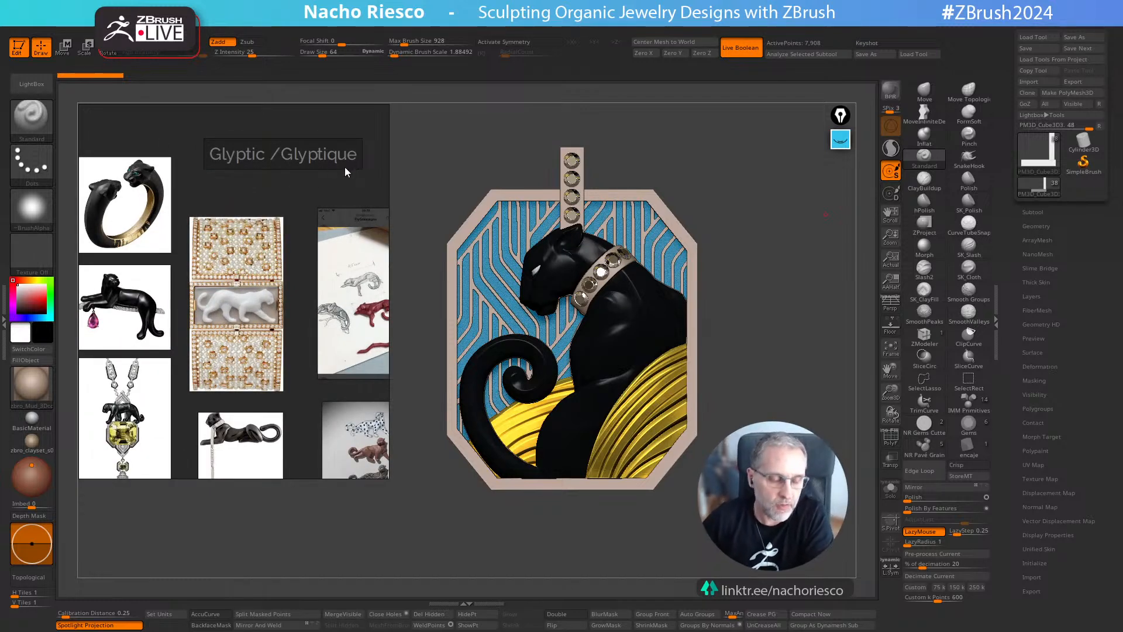
middle_click_drag(183, 234, 201, 233)
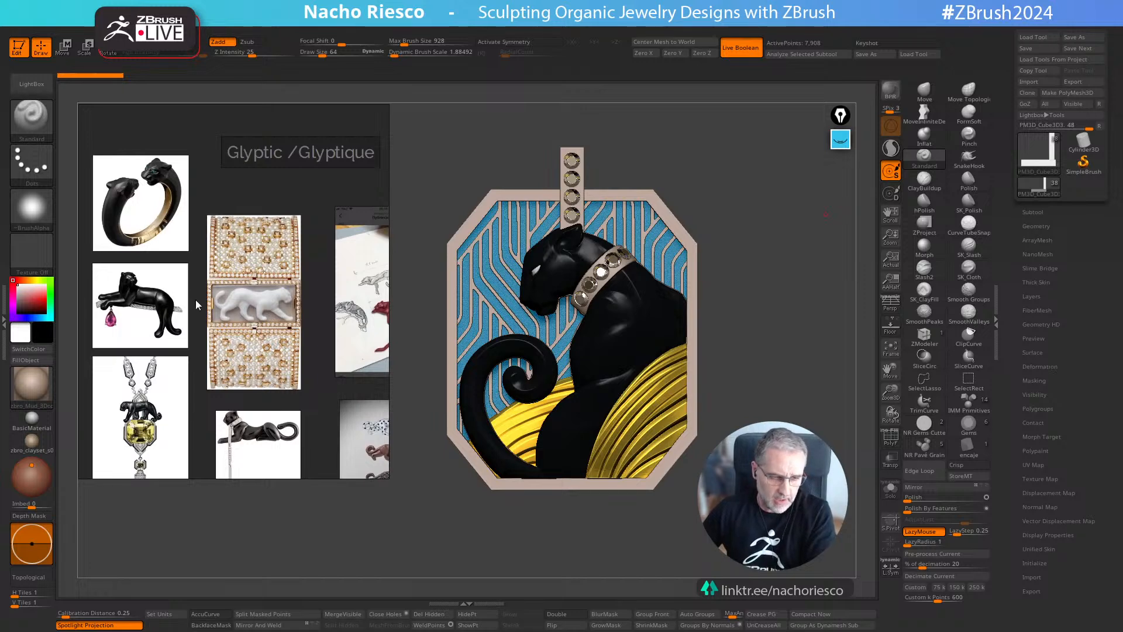
middle_click_drag(194, 283, 232, 289)
scroll(211, 231, "up", 2)
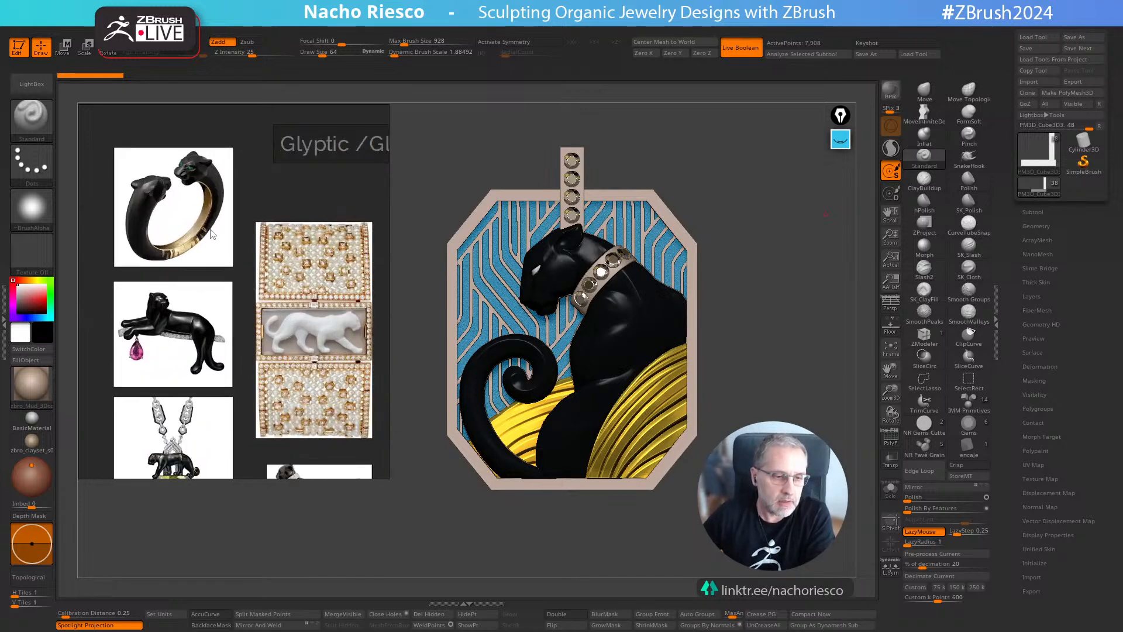
scroll(178, 222, "up", 2)
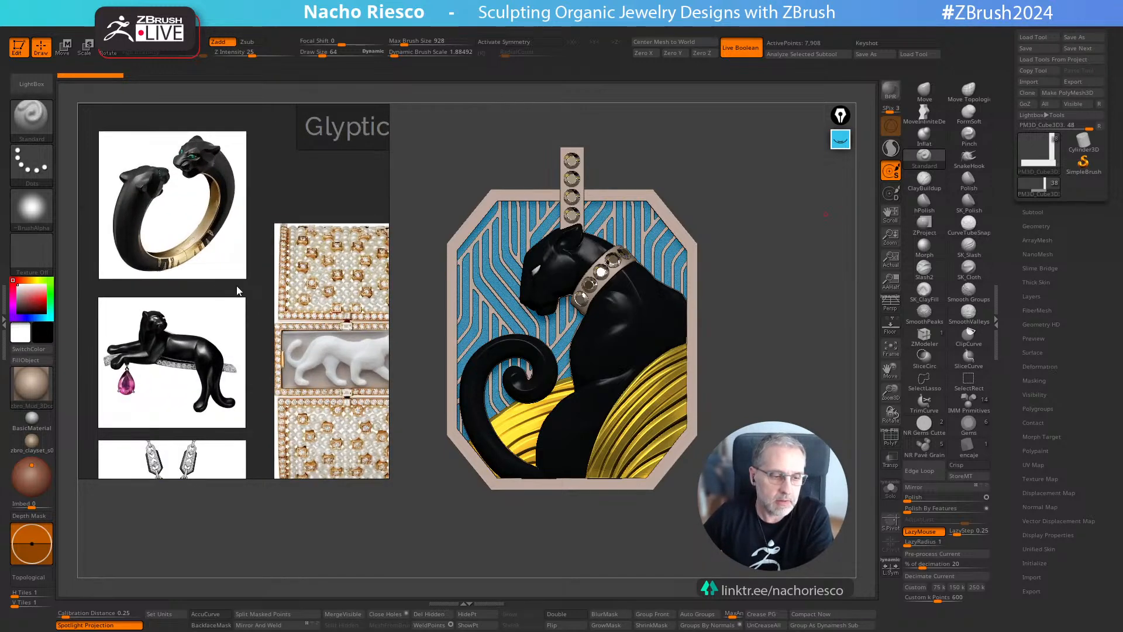
scroll(245, 296, "up", 2)
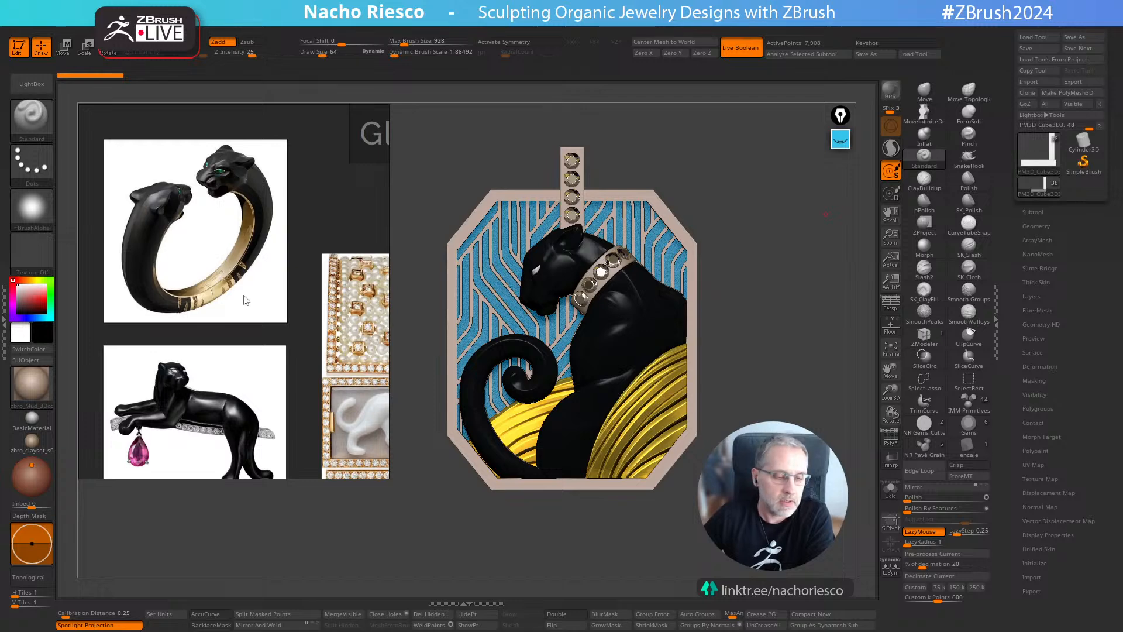
middle_click_drag(266, 337, 251, 264)
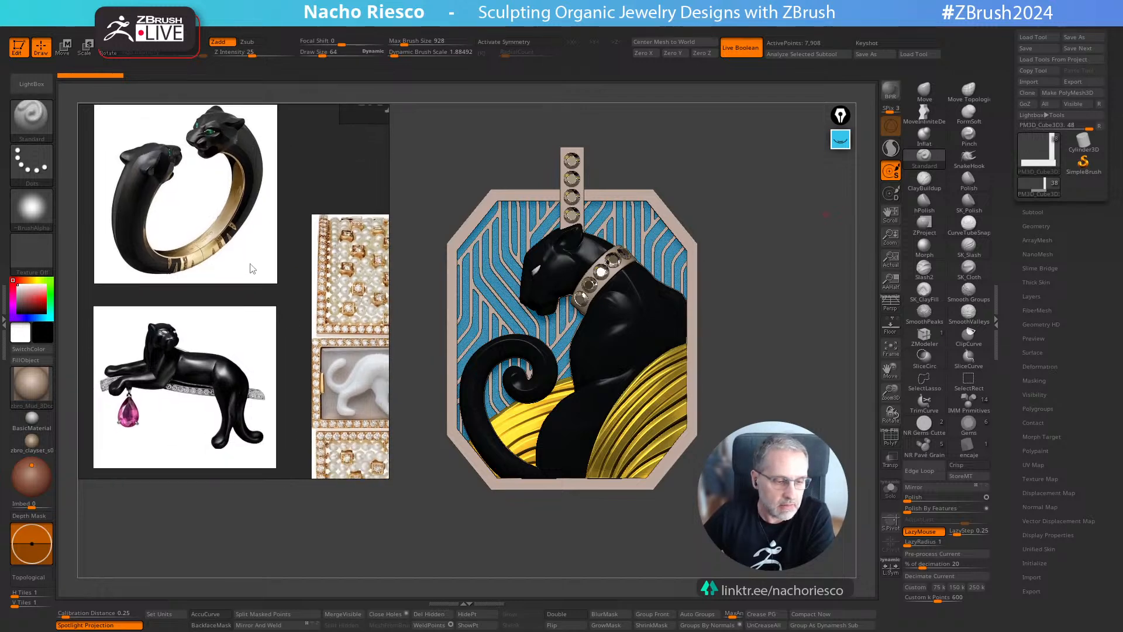
middle_click_drag(256, 359, 166, 268)
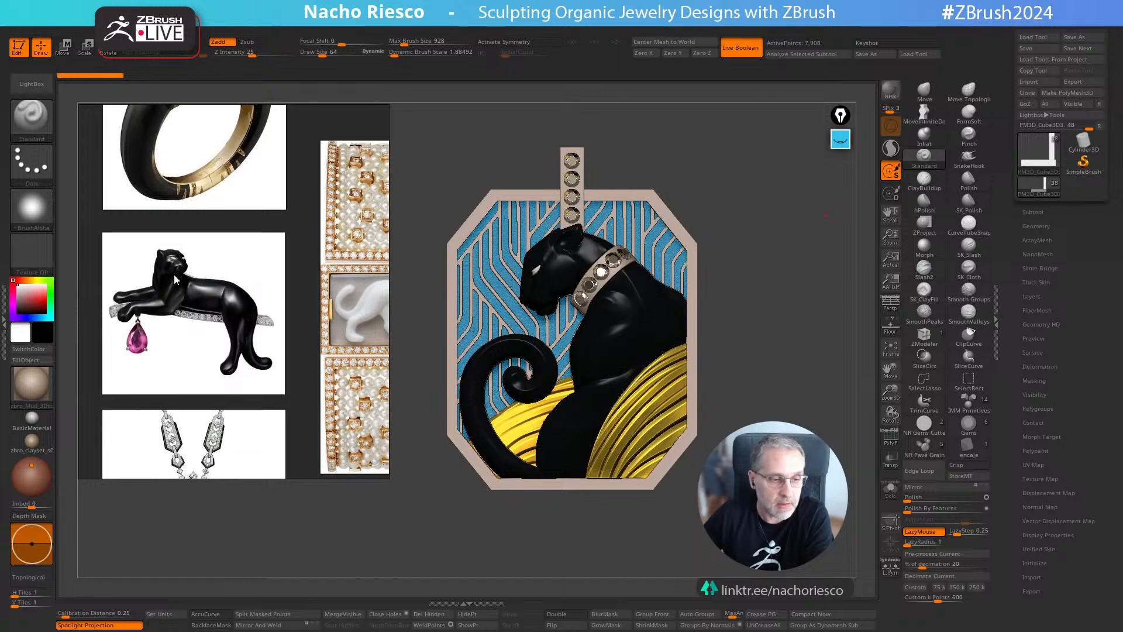
Inspect the panther necklace with the yellow gem and the pearl bracelet with the carved white panther
middle_click_drag(361, 363, 314, 375)
middle_click_drag(262, 426, 314, 199)
scroll(232, 292, "up", 2)
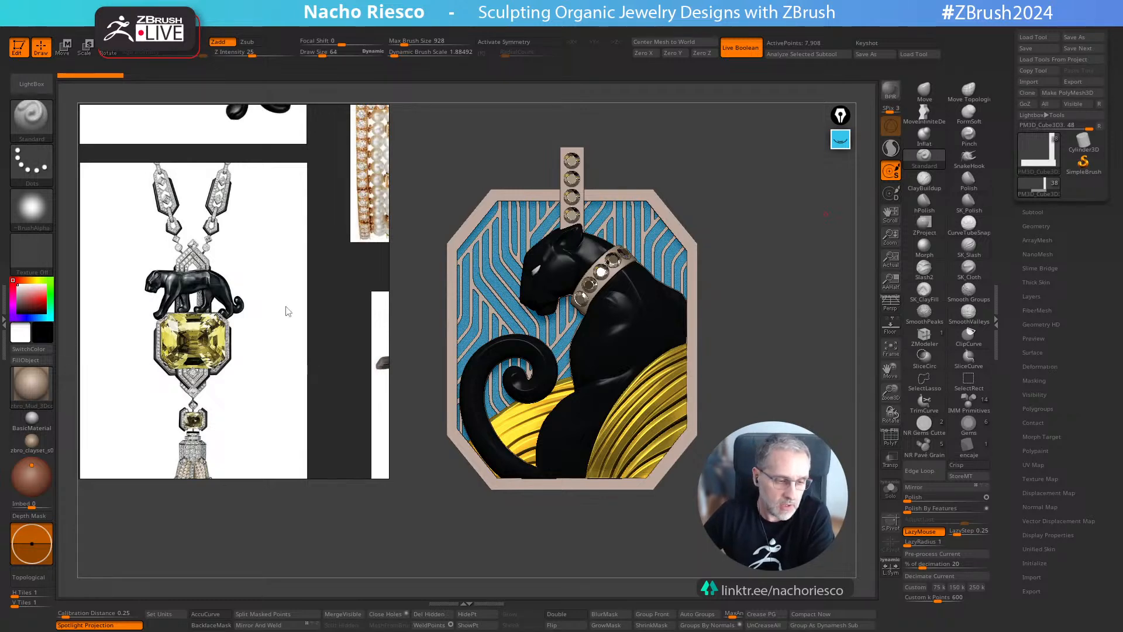
middle_click_drag(292, 282, 206, 350)
middle_click_drag(334, 278, 268, 334)
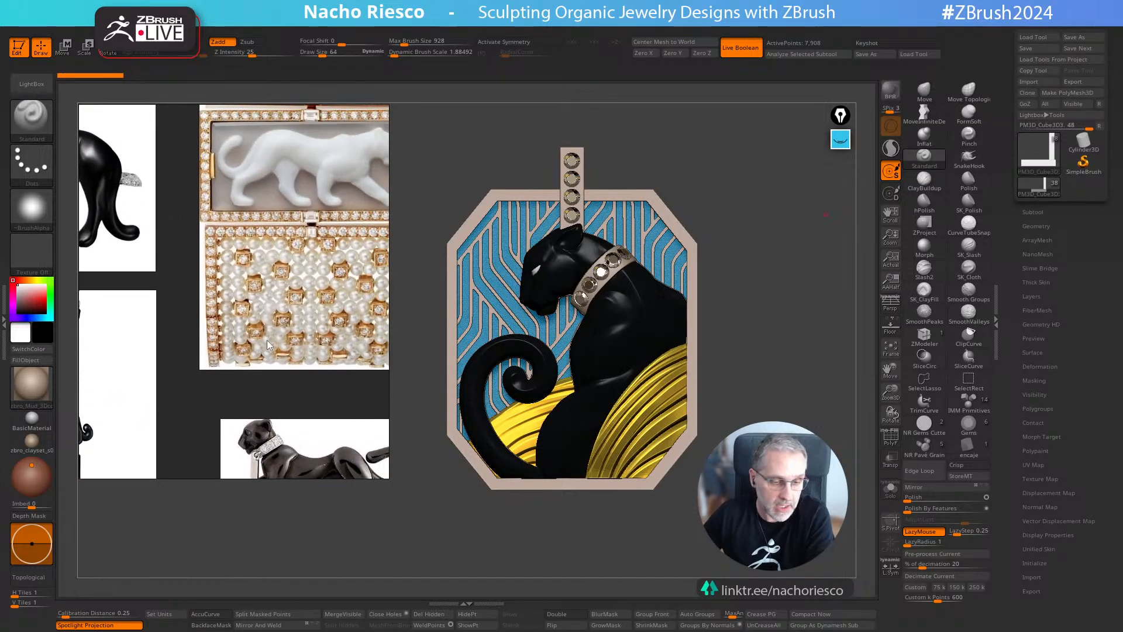
scroll(268, 332, "up", 2)
scroll(267, 332, "down", 3)
scroll(265, 332, "down", 2)
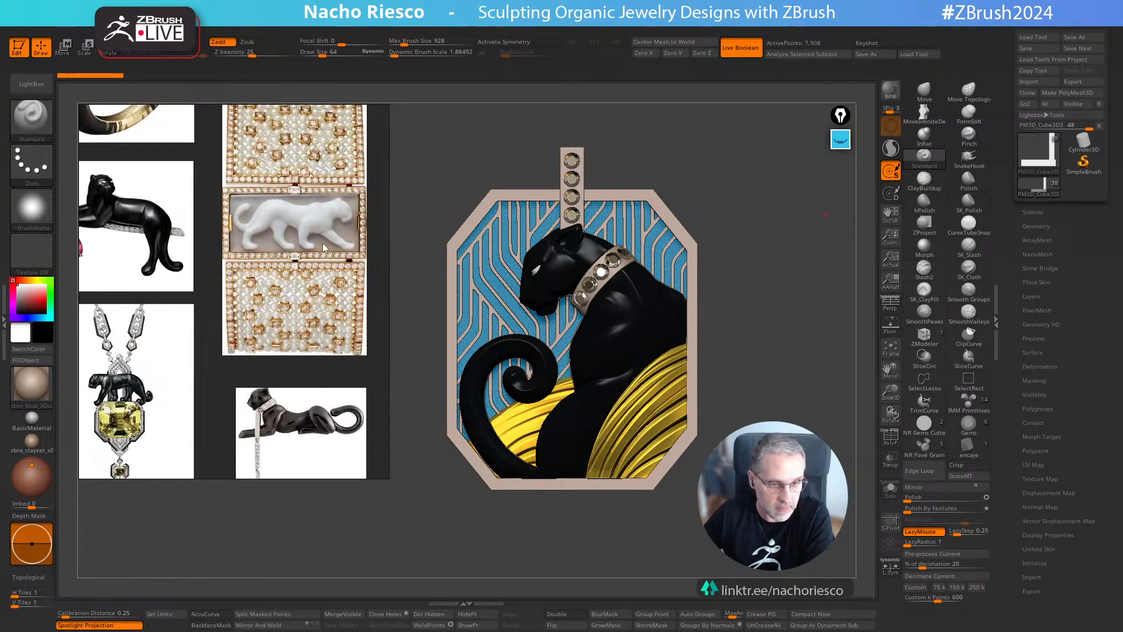
Examine the panther sketches with red wax models and the photo of the four leopard figures
mouse_move(237, 307)
middle_mouse_down()
mouse_move(305, 283)
mouse_move(198, 347)
middle_mouse_up()
mouse_move(291, 294)
middle_mouse_down()
mouse_move(174, 336)
mouse_move(213, 247)
mouse_move(189, 237)
mouse_move(264, 239)
middle_mouse_up()
scroll(279, 314, "up", 2)
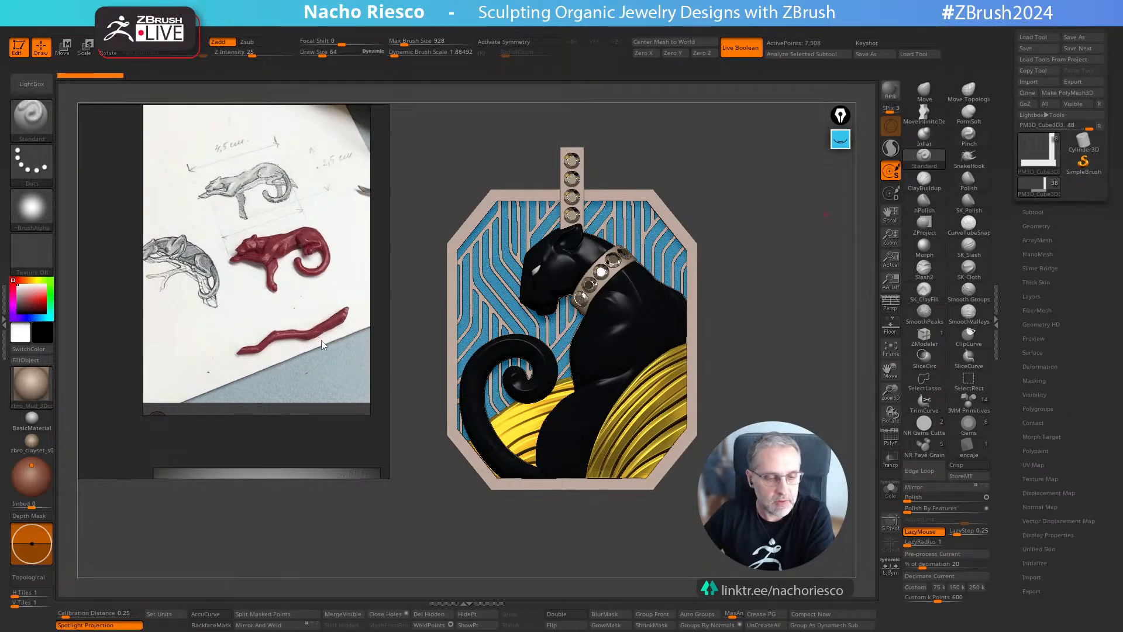
middle_click_drag(322, 341, 269, 171)
middle_click_drag(272, 418, 283, 271)
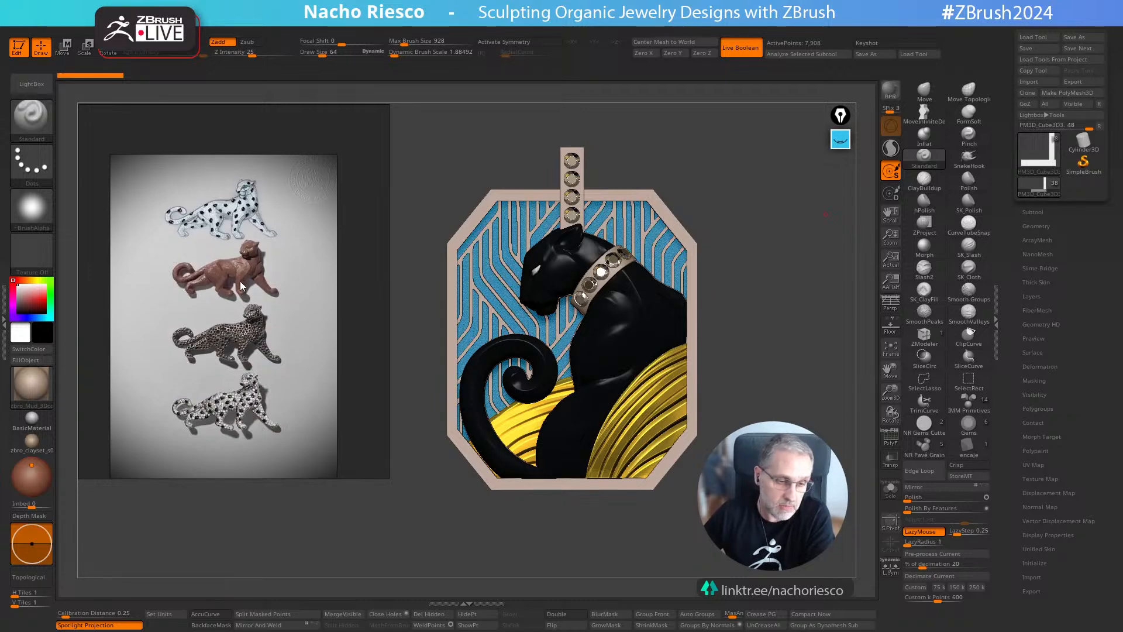
scroll(238, 290, "down", 2)
scroll(236, 287, "down", 2)
Revisit the black panther jewelry photos, comparing the necklace, reclining brooch and bangle with the pendant model
middle_click_drag(173, 288, 271, 332)
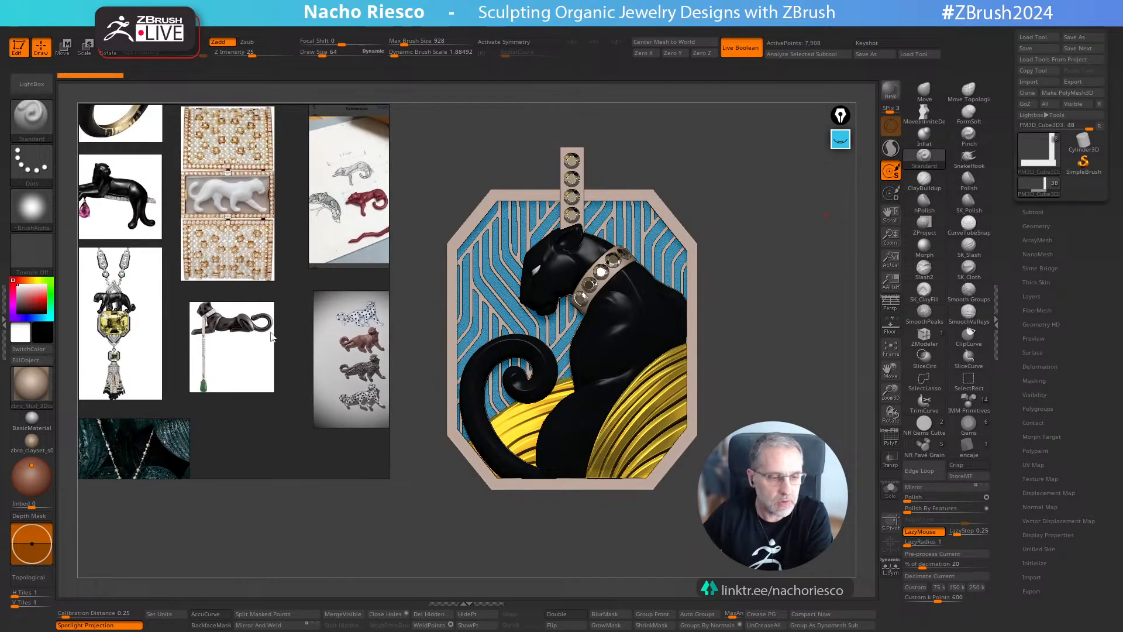
middle_click_drag(237, 283, 263, 319)
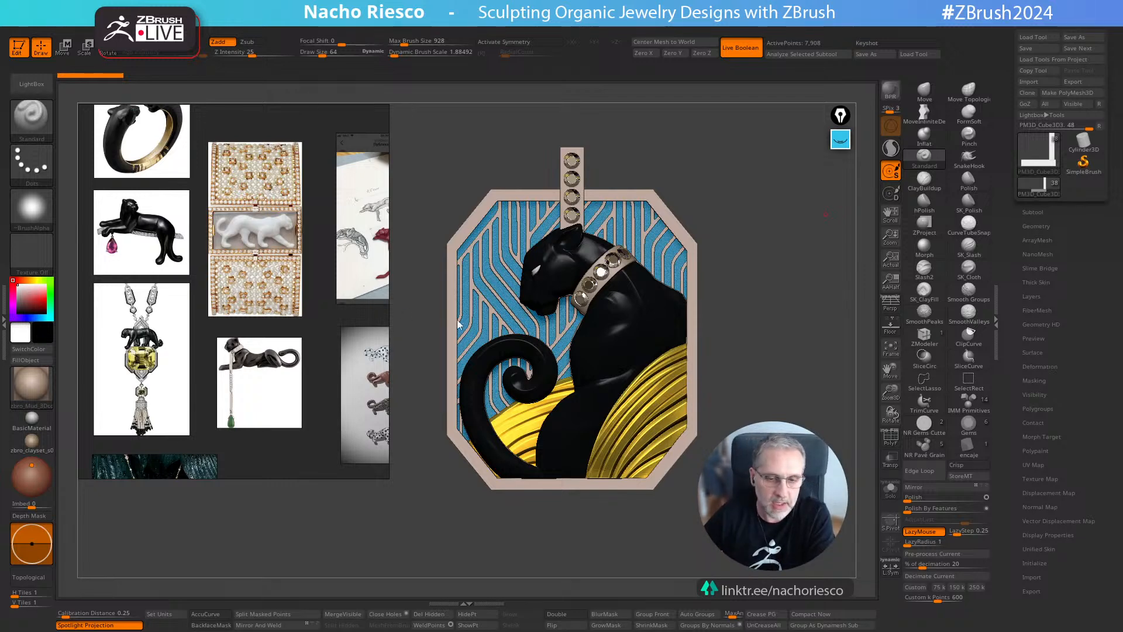
middle_click_drag(270, 287, 113, 274)
middle_click_drag(197, 295, 372, 297)
scroll(133, 215, "up", 2)
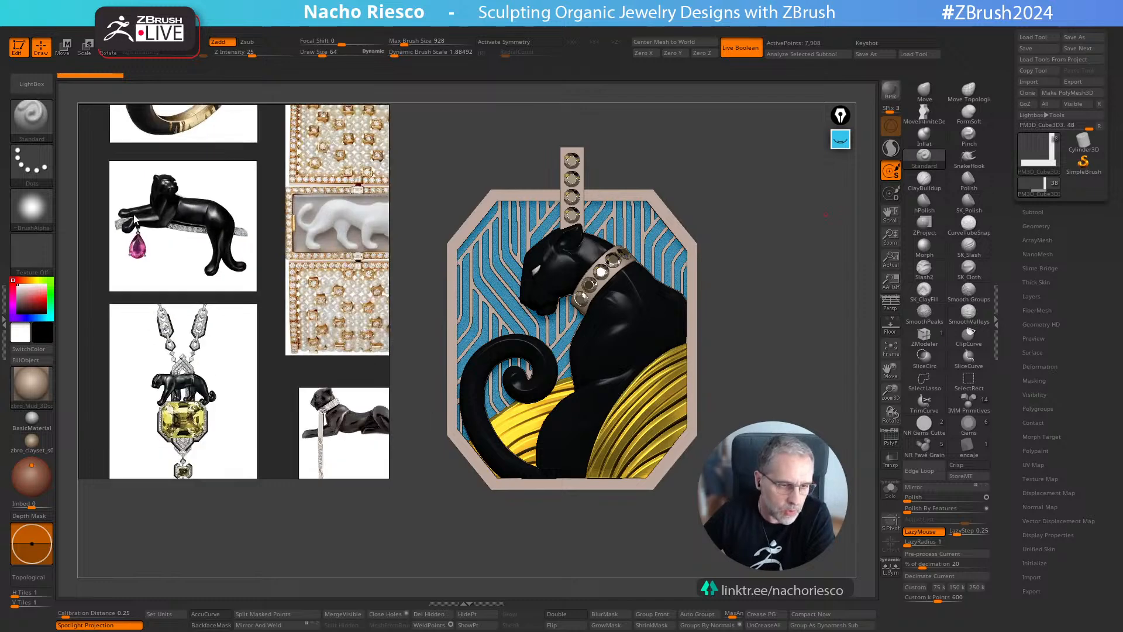
middle_click_drag(142, 214, 172, 388)
scroll(178, 368, "up", 1)
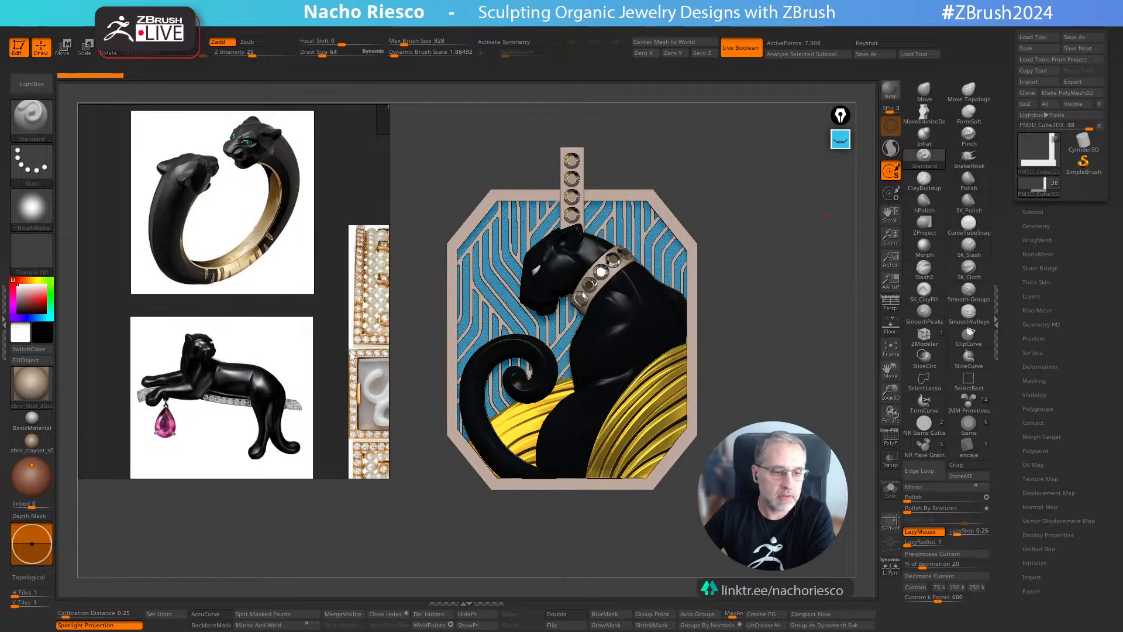
Find the Guilloche group on the reference board and look over its interlaced line pattern and enamel jewelry photos
mouse_move(351, 356)
middle_mouse_down()
mouse_move(268, 359)
mouse_move(112, 428)
middle_mouse_up()
middle_click_drag(275, 357, 25, 405)
mouse_move(266, 389)
middle_mouse_down()
mouse_move(271, 325)
mouse_move(255, 262)
middle_mouse_up()
scroll(272, 327, "down", 2)
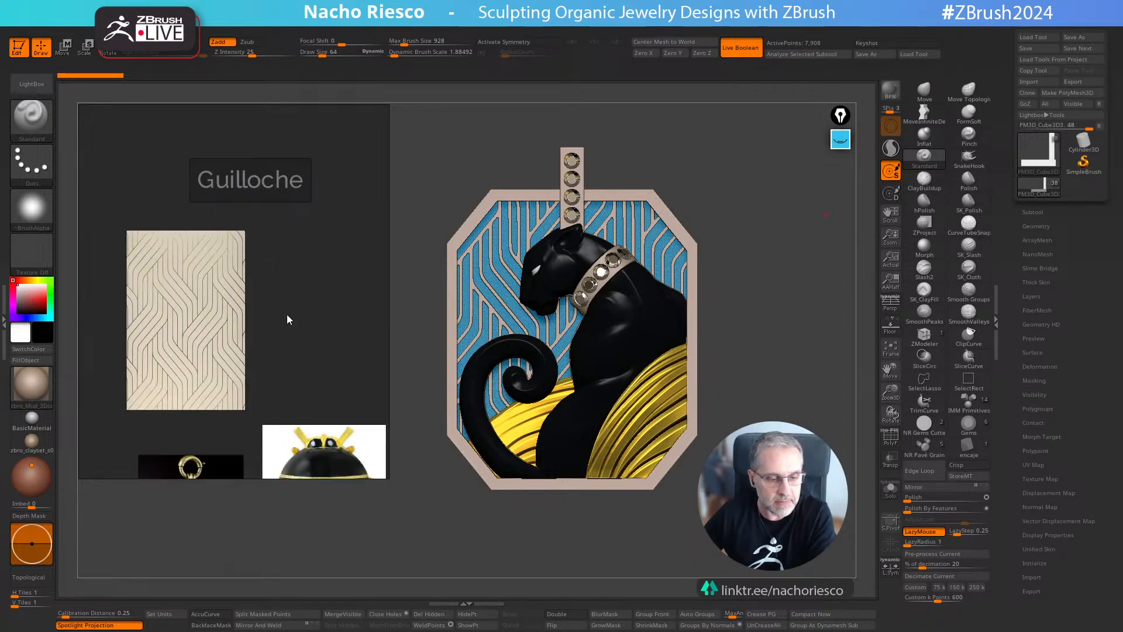
scroll(299, 340, "up", 1)
middle_click_drag(287, 315, 289, 284)
scroll(268, 286, "down", 1)
scroll(275, 287, "down", 1)
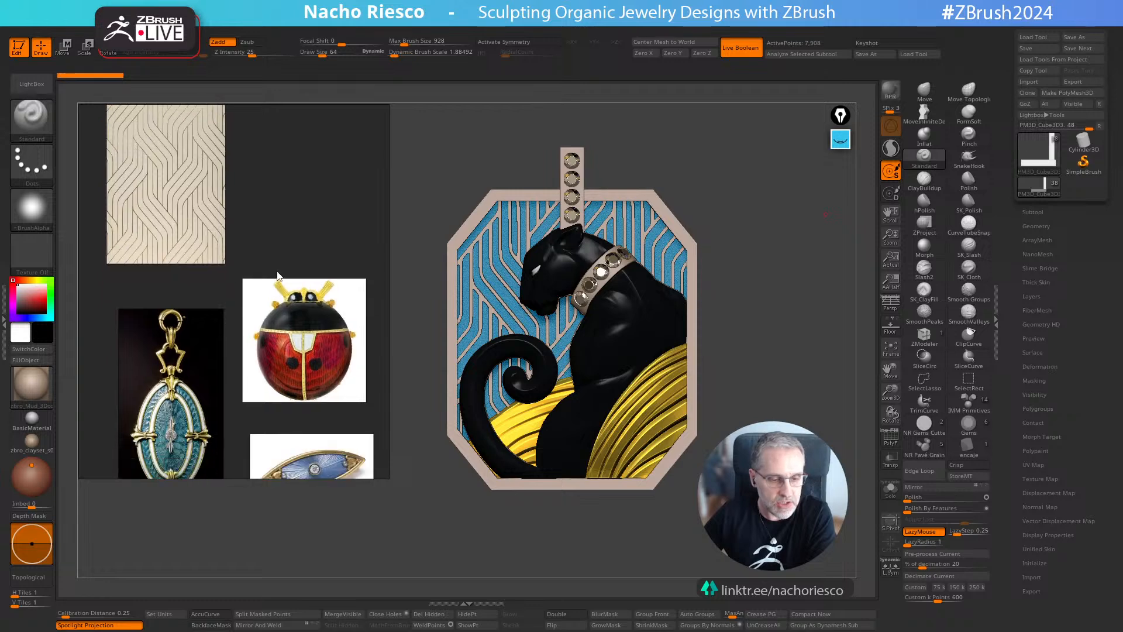
middle_click_drag(287, 182, 290, 329)
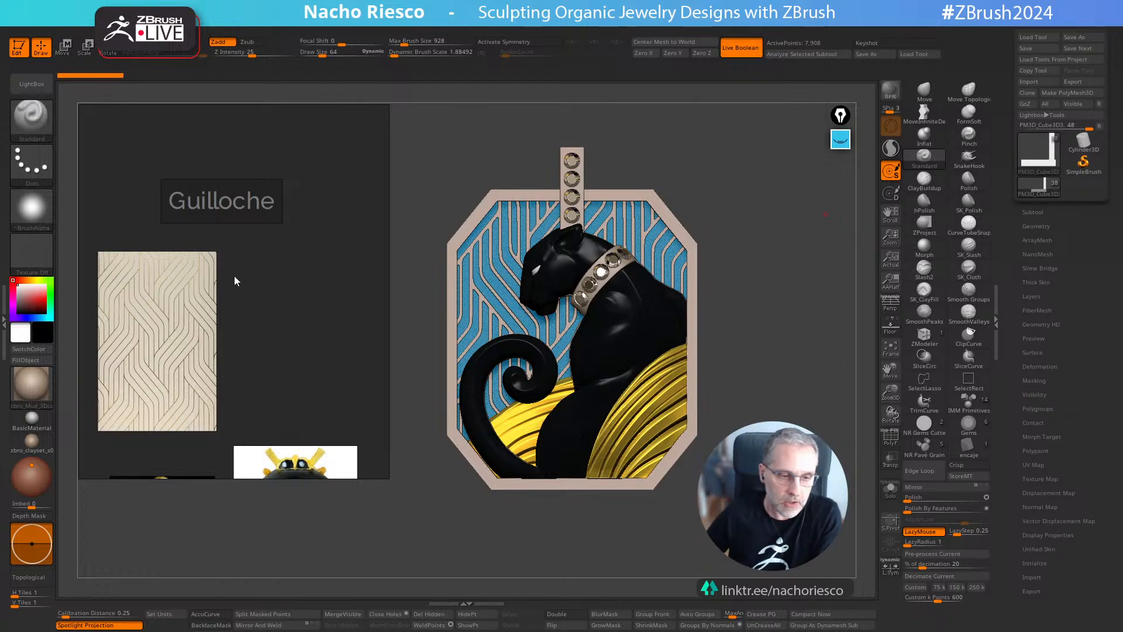
middle_click_drag(280, 269, 283, 195)
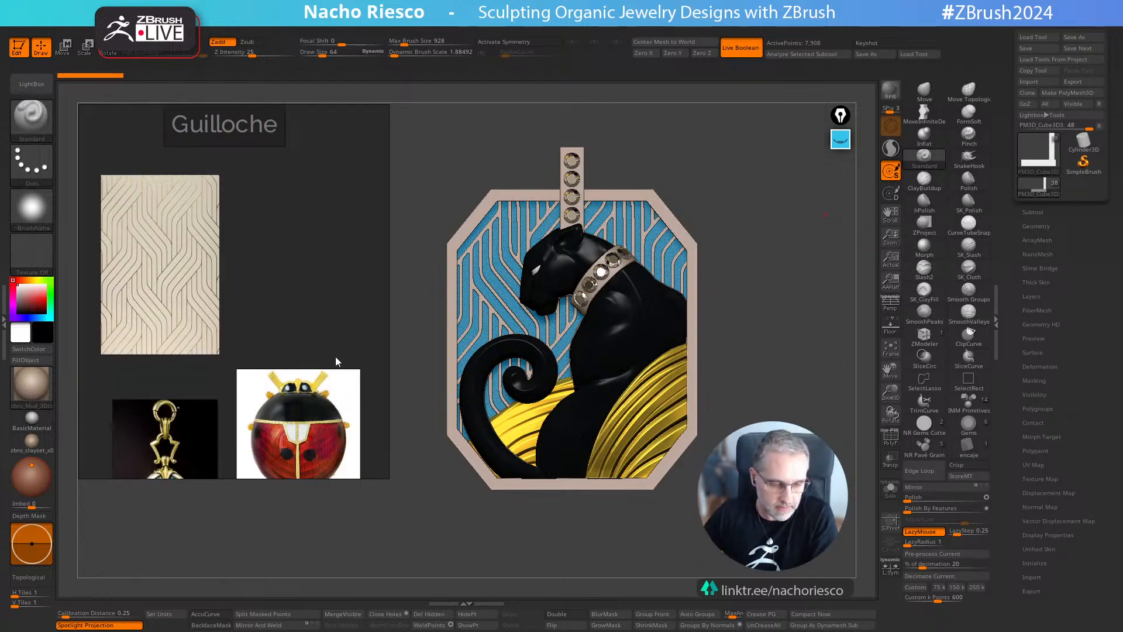
Examine the engraved texture under the teal enamel of the oval gold pendant in the Guilloche group
middle_click_drag(337, 363, 317, 278)
middle_click_drag(327, 393, 325, 329)
scroll(246, 325, "up", 3)
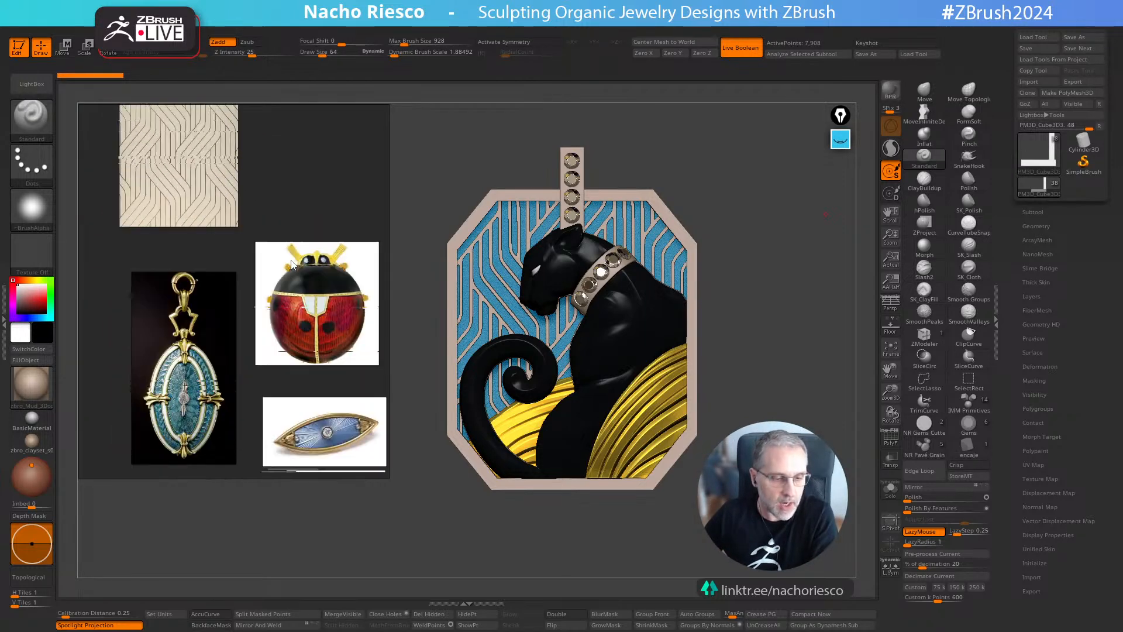
scroll(246, 325, "up", 3)
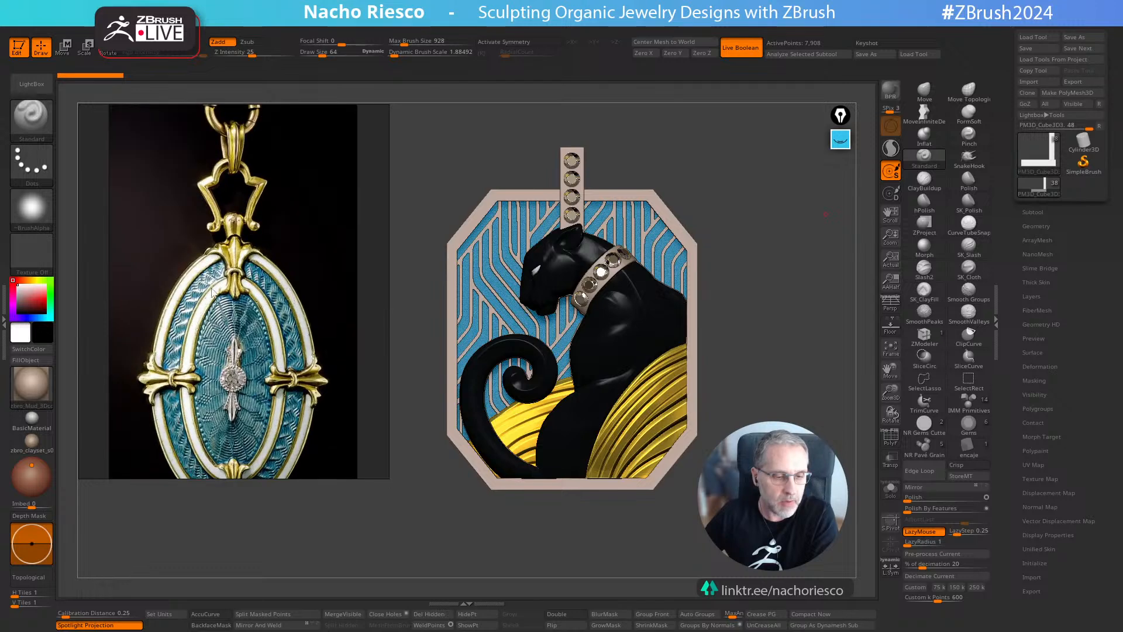
middle_click_drag(242, 386, 219, 381)
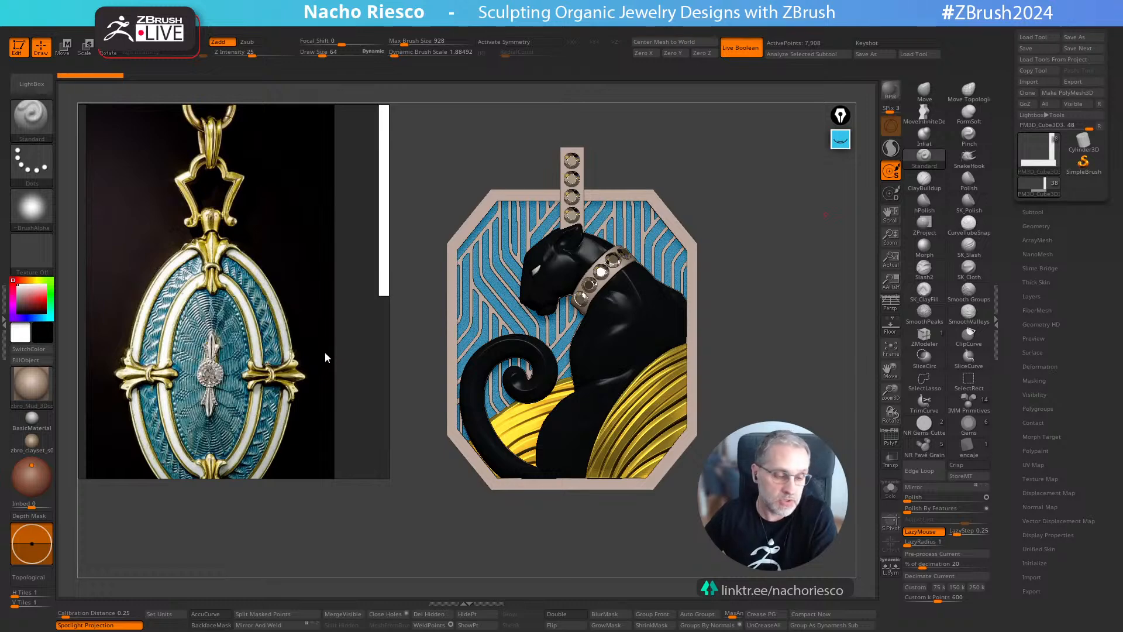
Study the engraved enamel surfaces of the red ladybug jewel and the blue marquise-shaped brooch in the Guilloche group
scroll(272, 319, "up", 3)
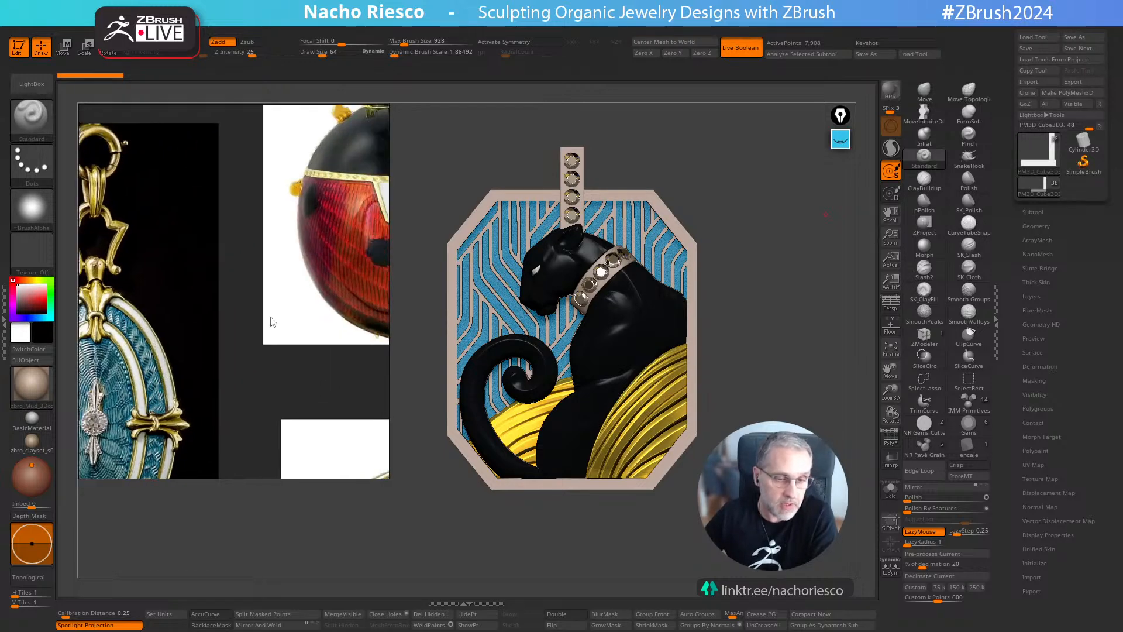
middle_click_drag(271, 317, 190, 336)
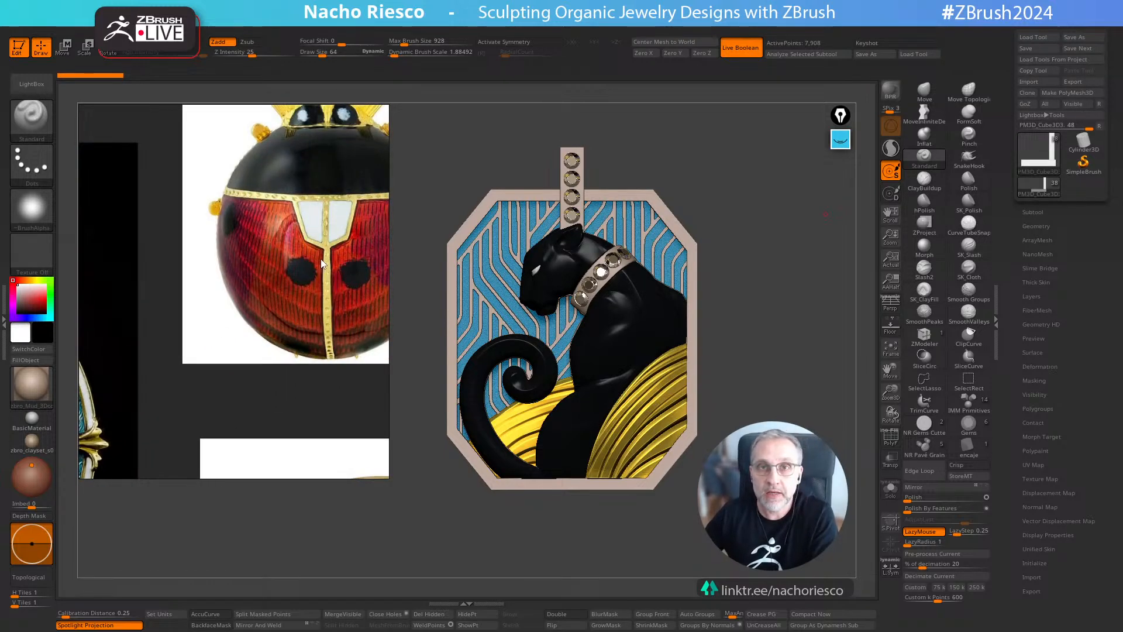
middle_click_drag(336, 313, 273, 279)
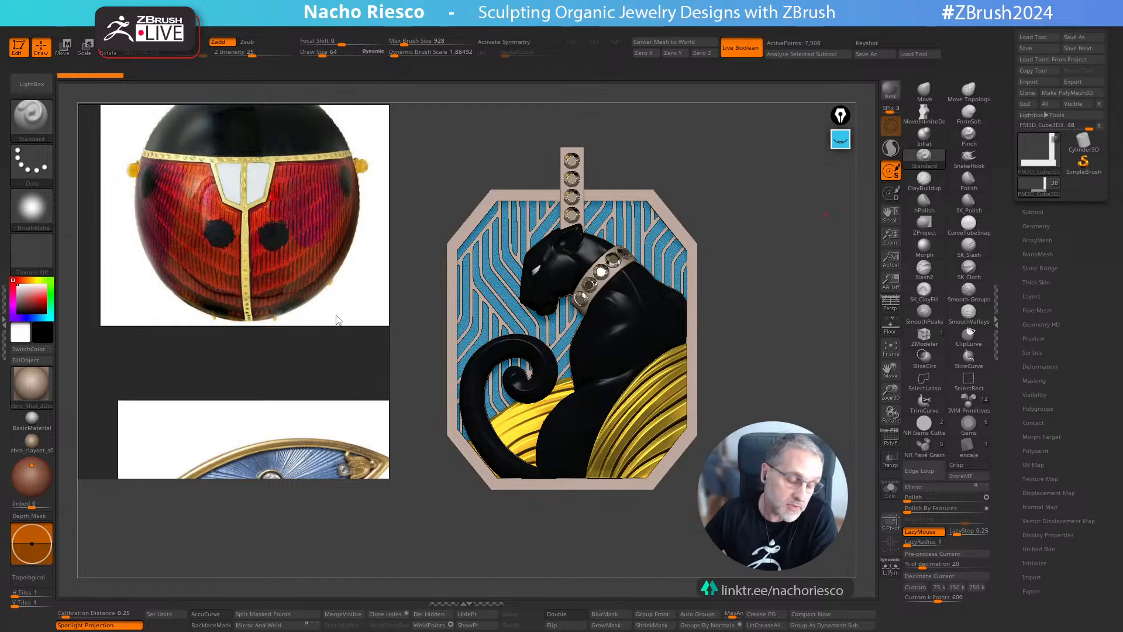
middle_click_drag(301, 337, 300, 316)
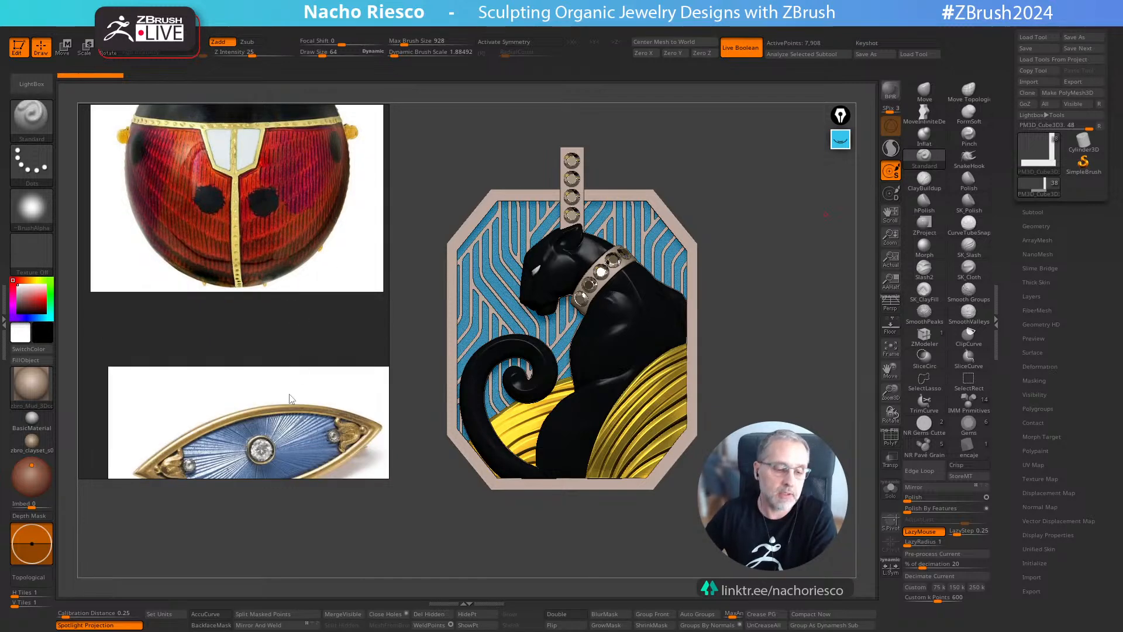
scroll(292, 372, "down", 2)
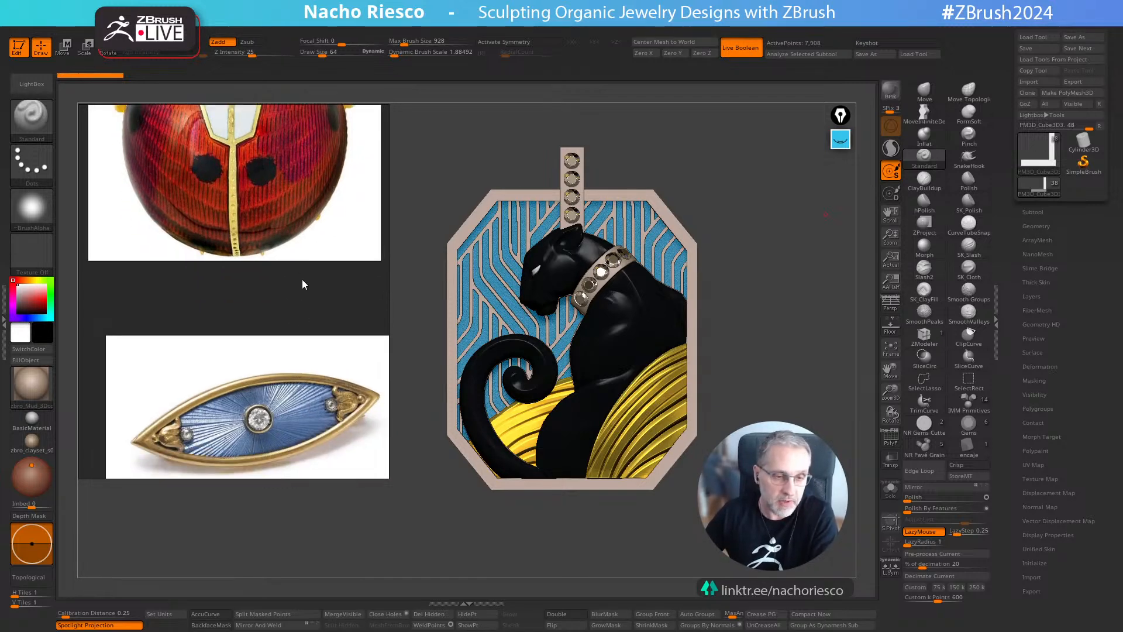
scroll(294, 280, "up", 3)
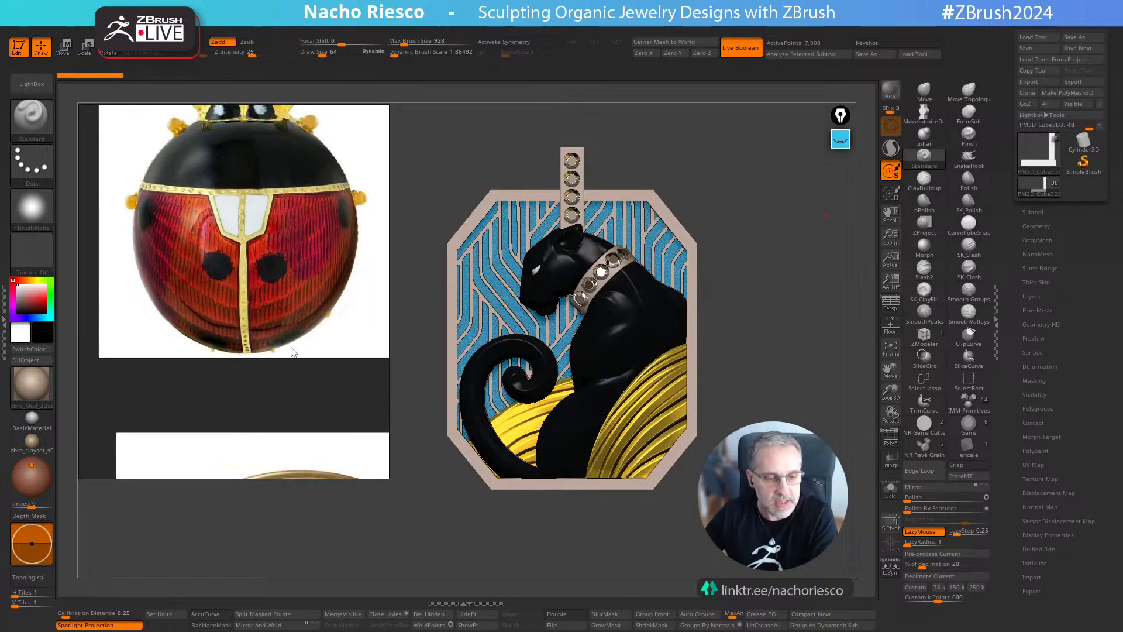
scroll(295, 351, "down", 3)
scroll(293, 307, "up", 2)
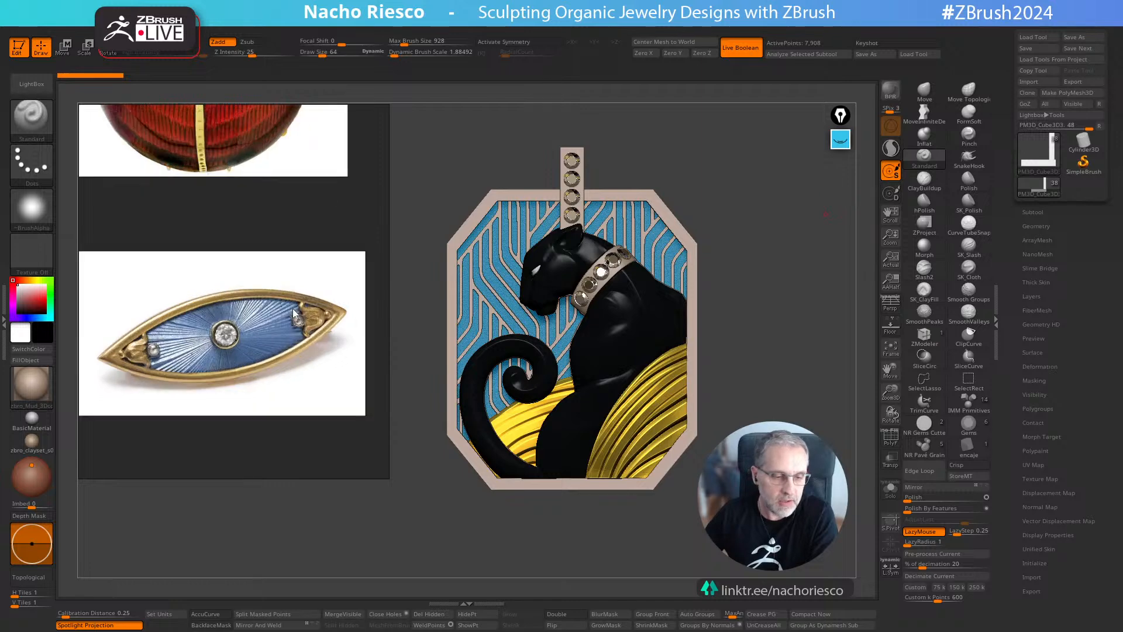
scroll(280, 351, "up", 2)
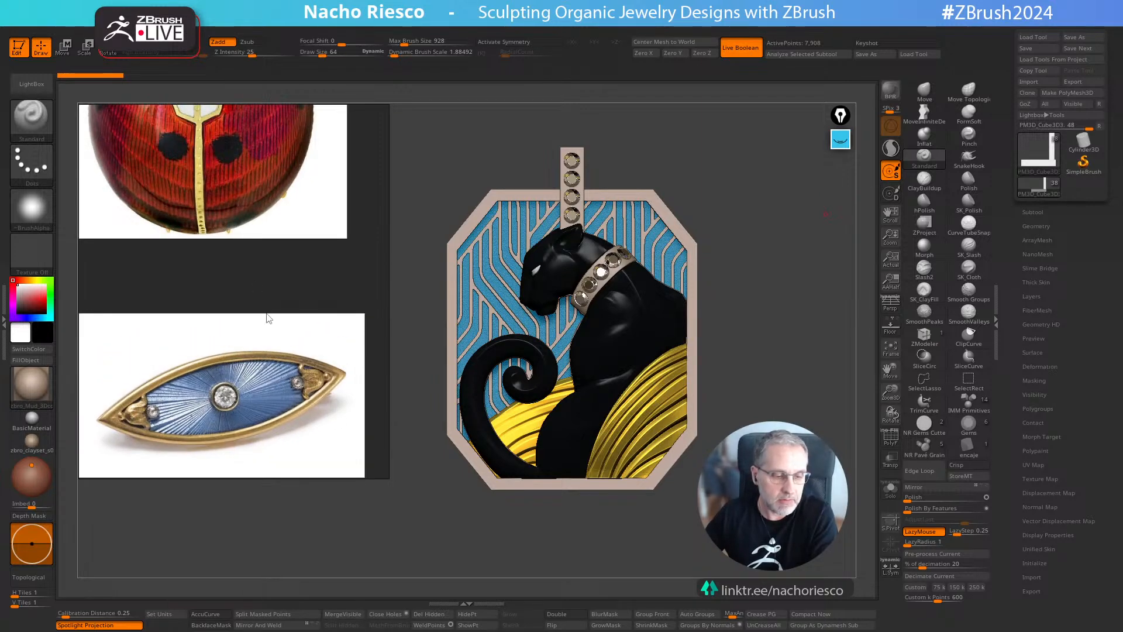
scroll(257, 270, "up", 4)
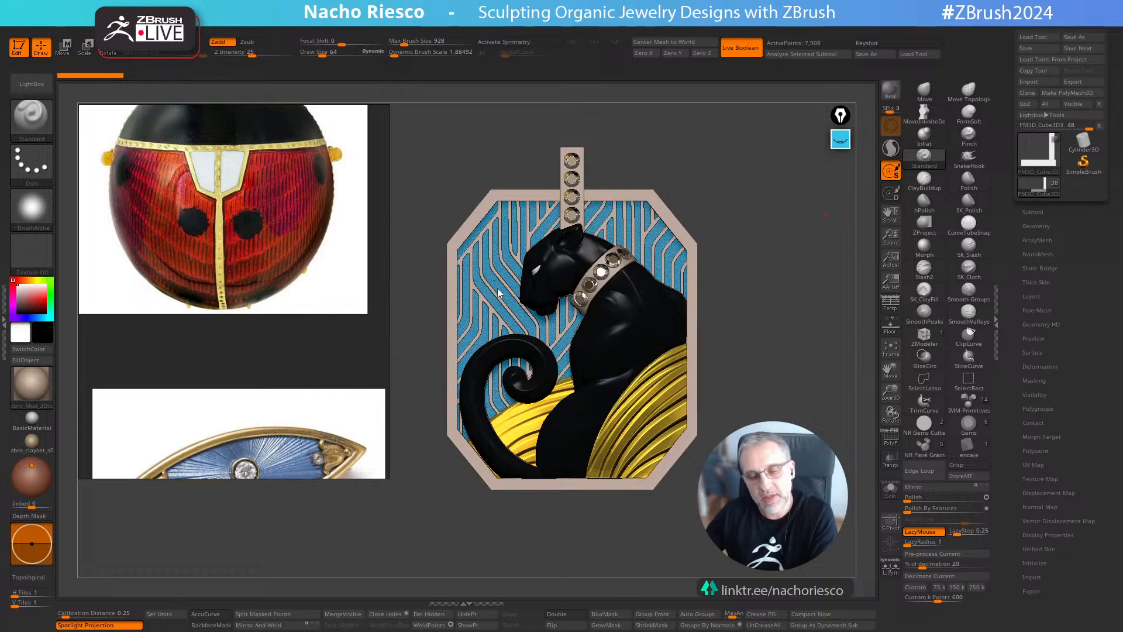
scroll(505, 290, "down", 1)
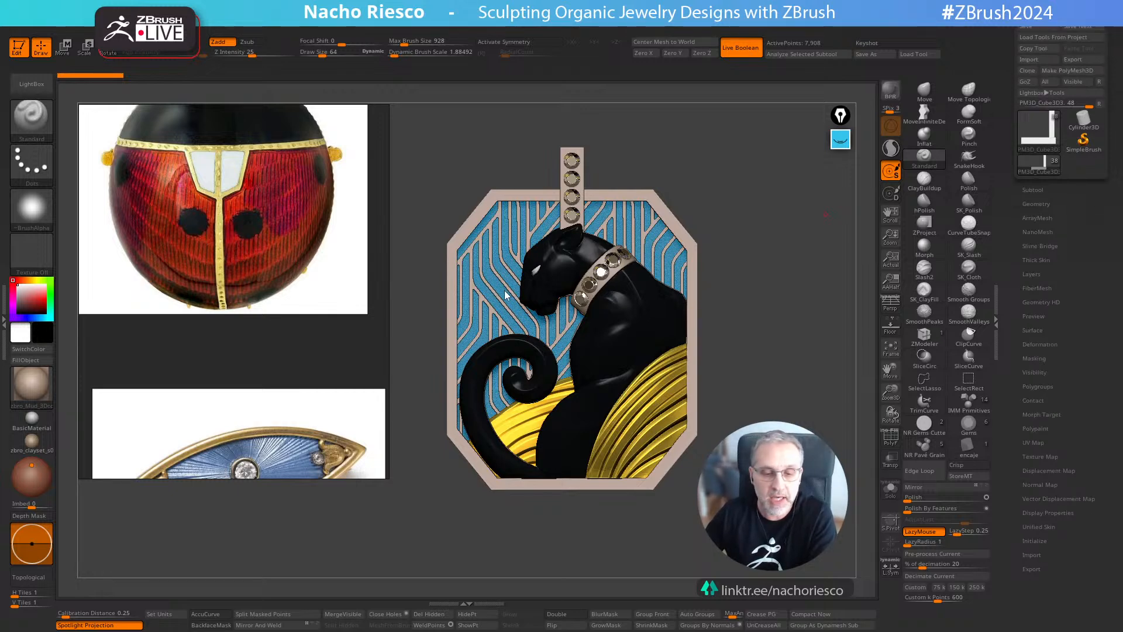
scroll(355, 271, "down", 4)
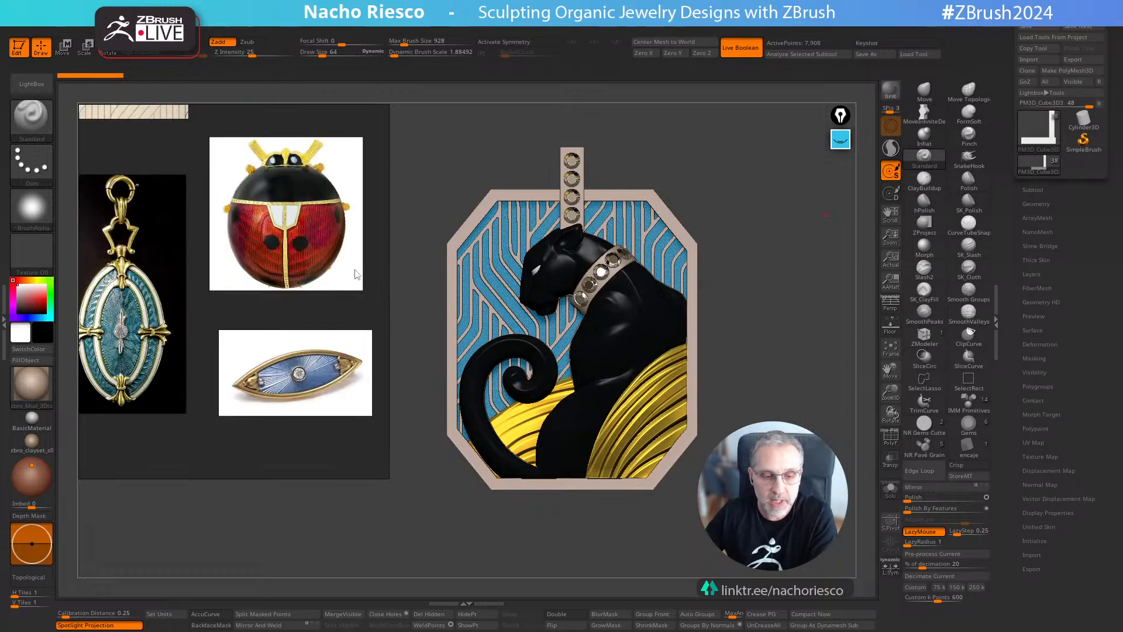
Examine the cream interlaced line pattern in the Guilloche group up close beside the pendant's blue background
middle_click_drag(249, 239, 378, 355)
scroll(252, 174, "up", 3)
middle_click_drag(254, 181, 247, 327)
middle_click_drag(275, 232, 272, 277)
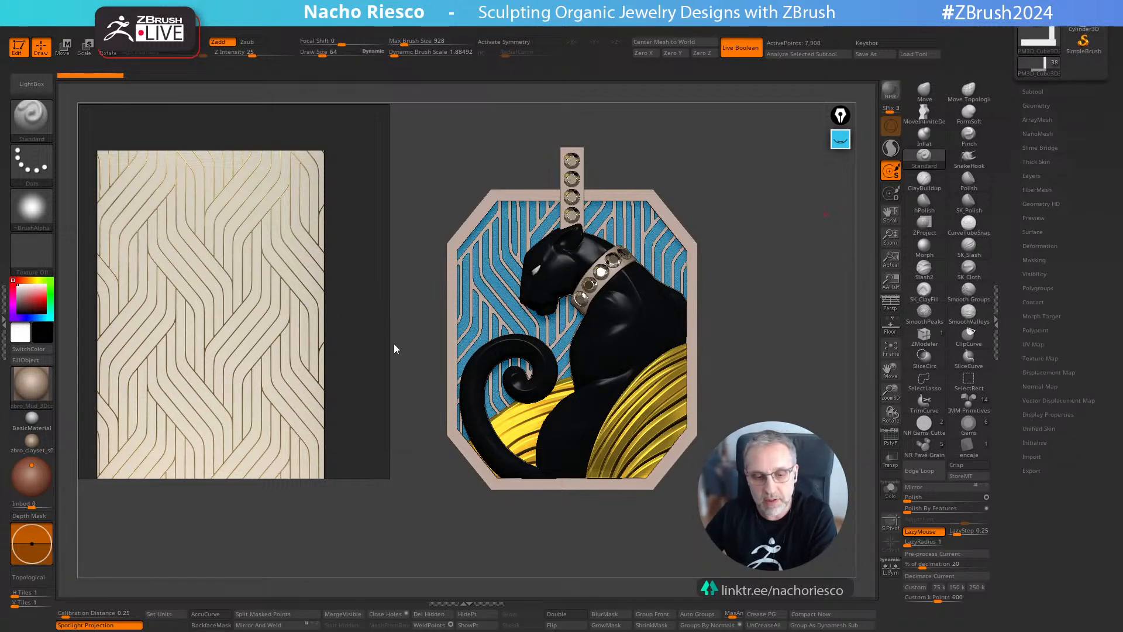
Bring the whole reference board back into view and switch to the rough pendant version with the plain, ungemmed panther
scroll(386, 338, "down", 2)
scroll(386, 339, "down", 4)
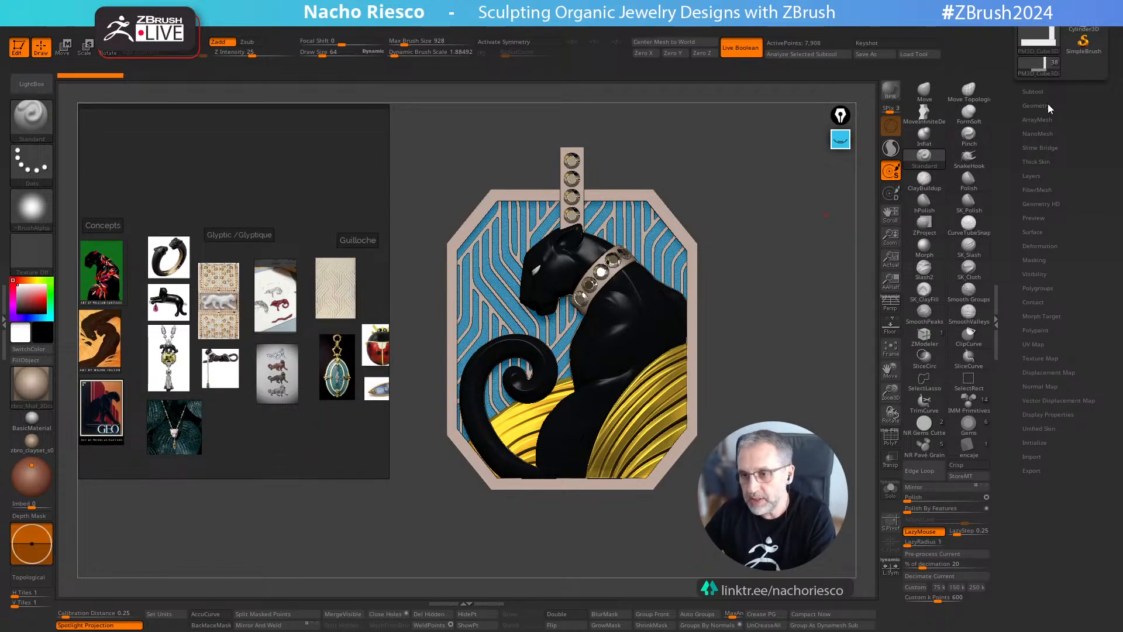
left_click_drag(1004, 151, 1011, 236)
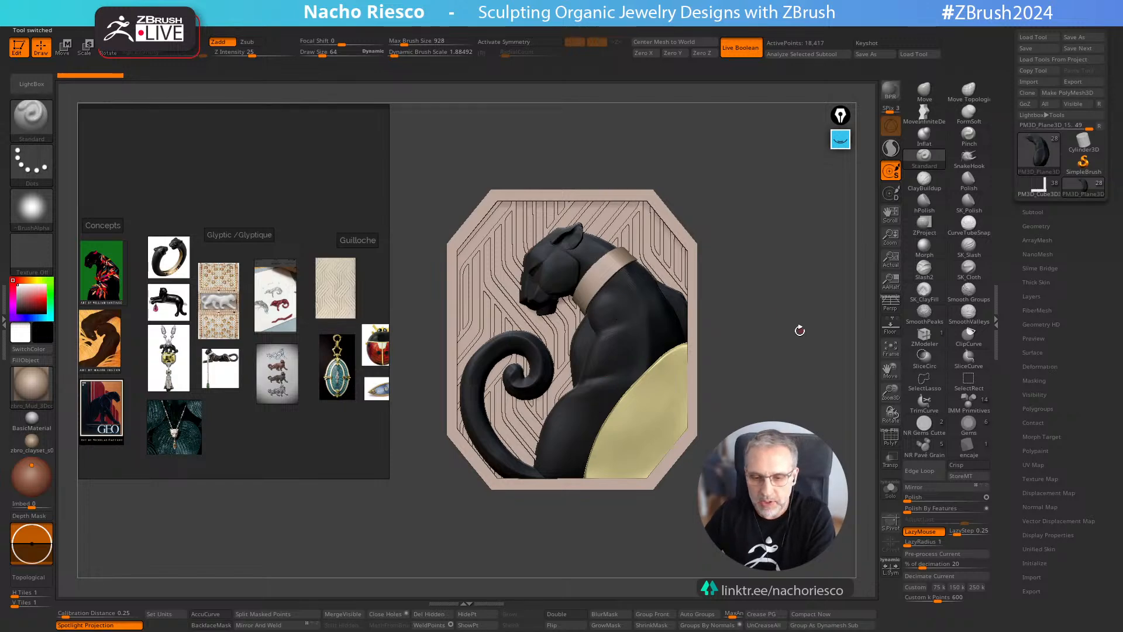
right_click_drag(782, 268, 767, 378, "ctrl")
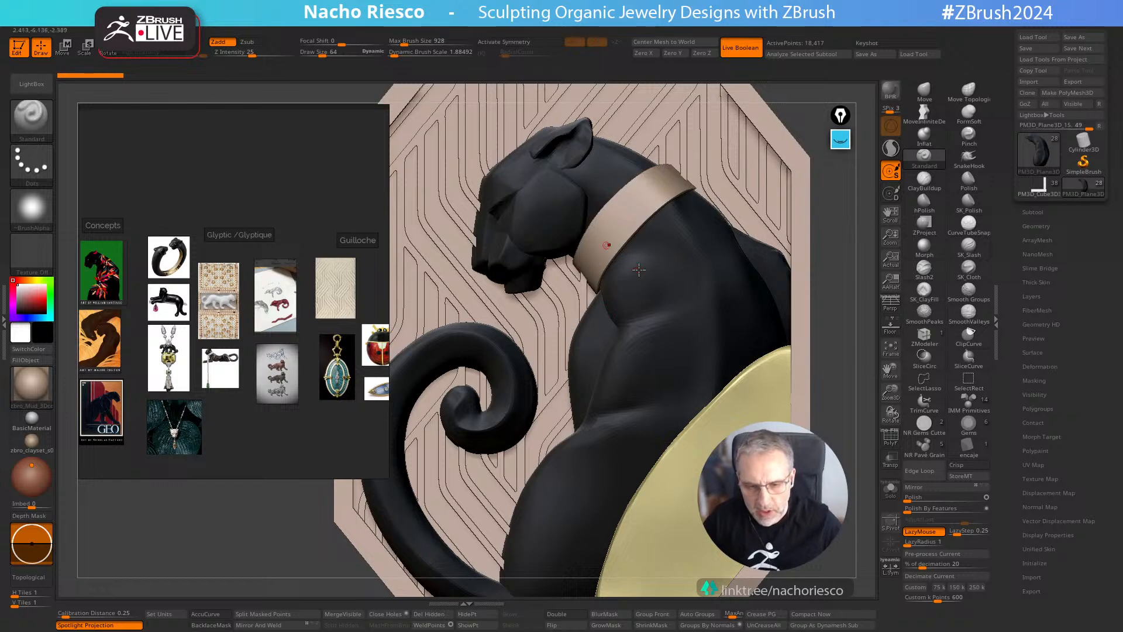
Isolate the rough panther's body and the octagonal back plate in turn to inspect each part, restoring the full pendant each time
left_click(891, 489)
left_click(893, 440)
left_click(893, 439)
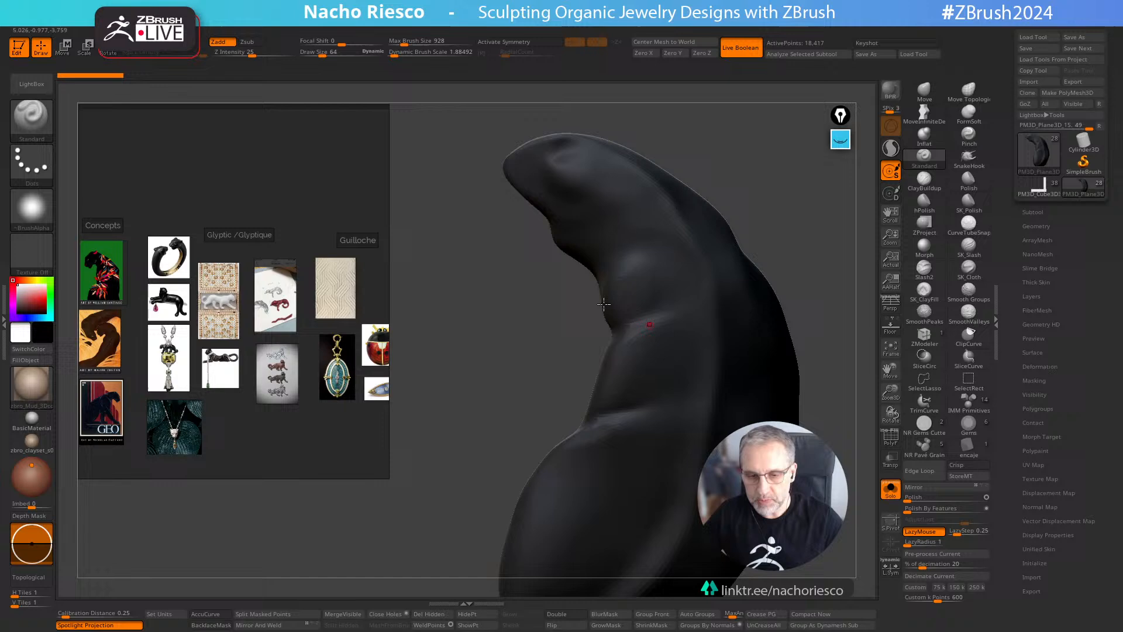
left_click(891, 489)
left_click(532, 238, "alt")
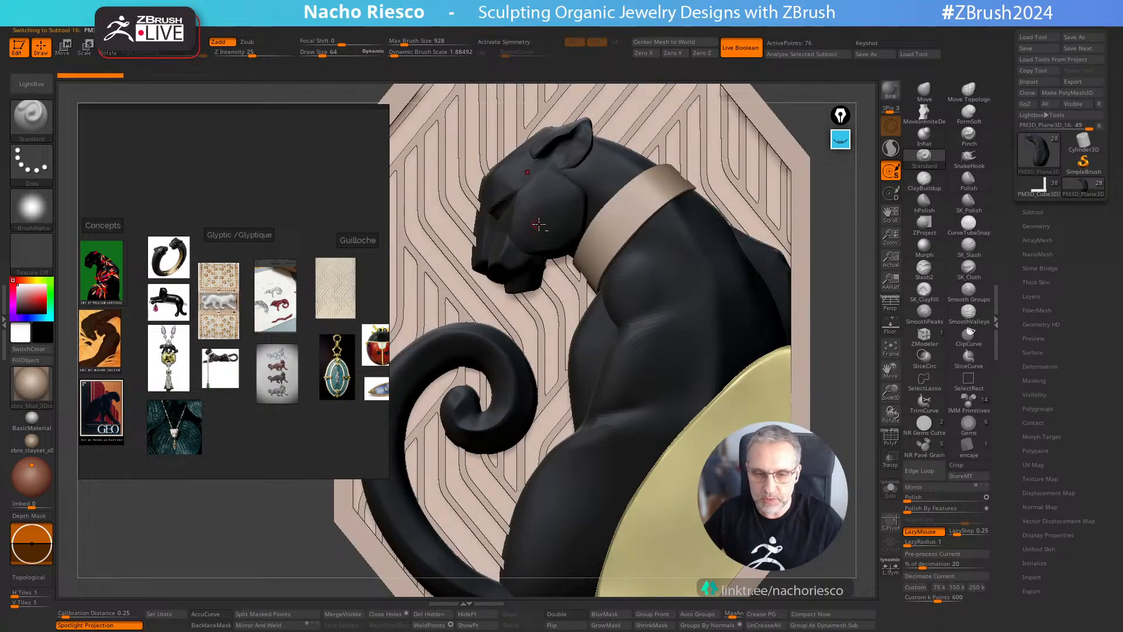
left_click(891, 489)
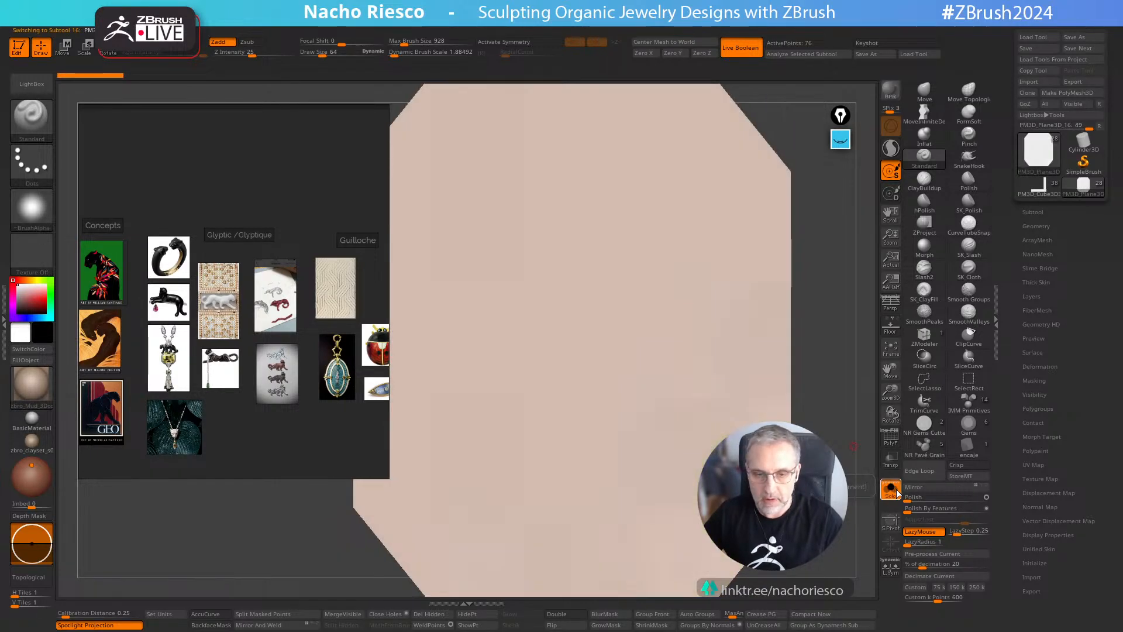
left_click(891, 489)
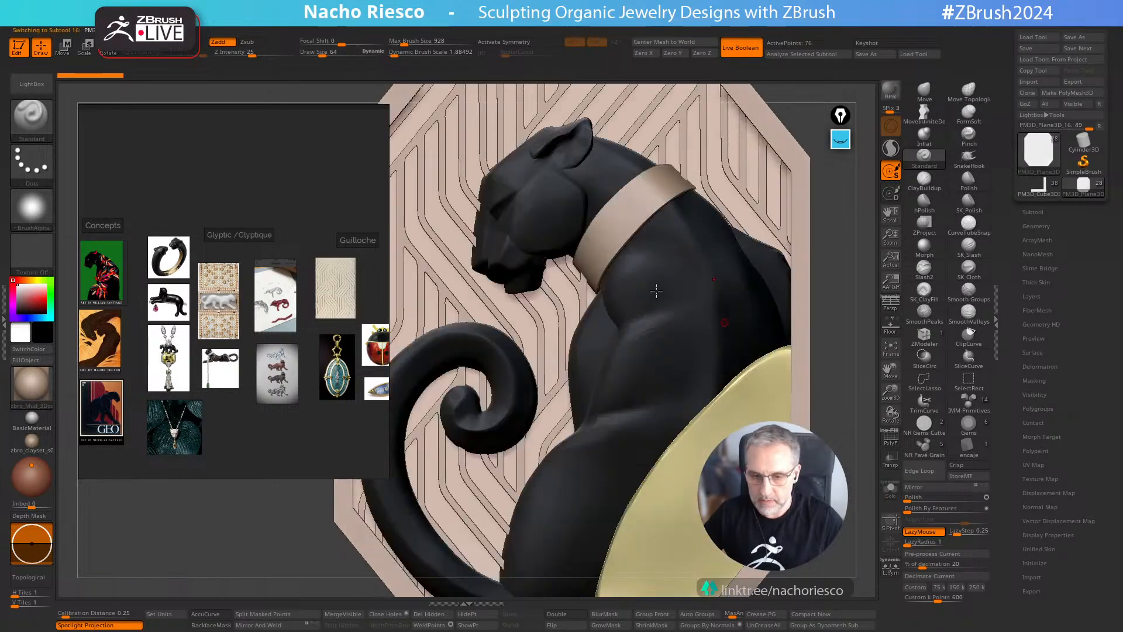
Look through the rough pendant's subtool list and select the subtool PM3D_Plane3D_12
left_click(1033, 211)
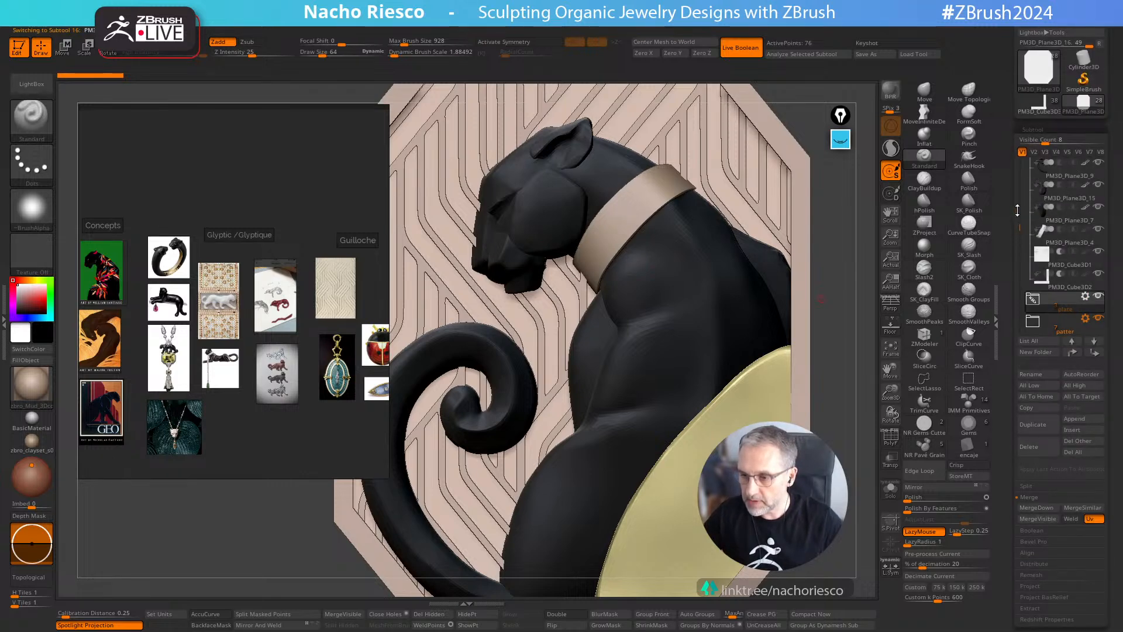
left_click_drag(1018, 210, 1014, 178)
left_click(1056, 190)
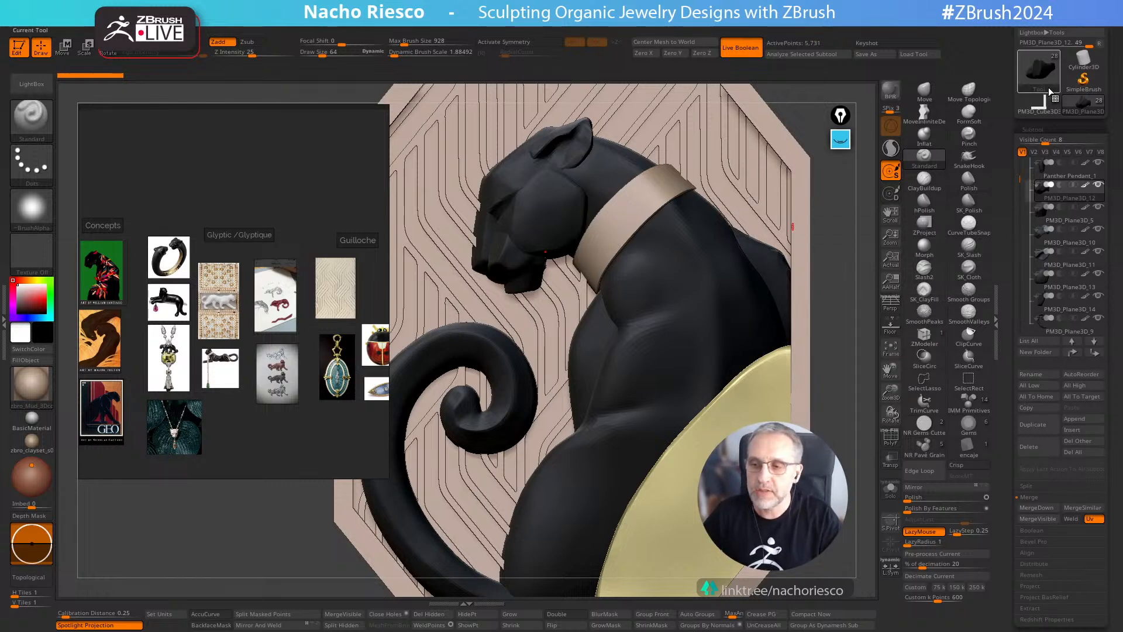
Switch back to the detailed pendant version and turn off the black polypaint on the panther subtool PM3D_Plane3D2_3
left_click(1039, 104)
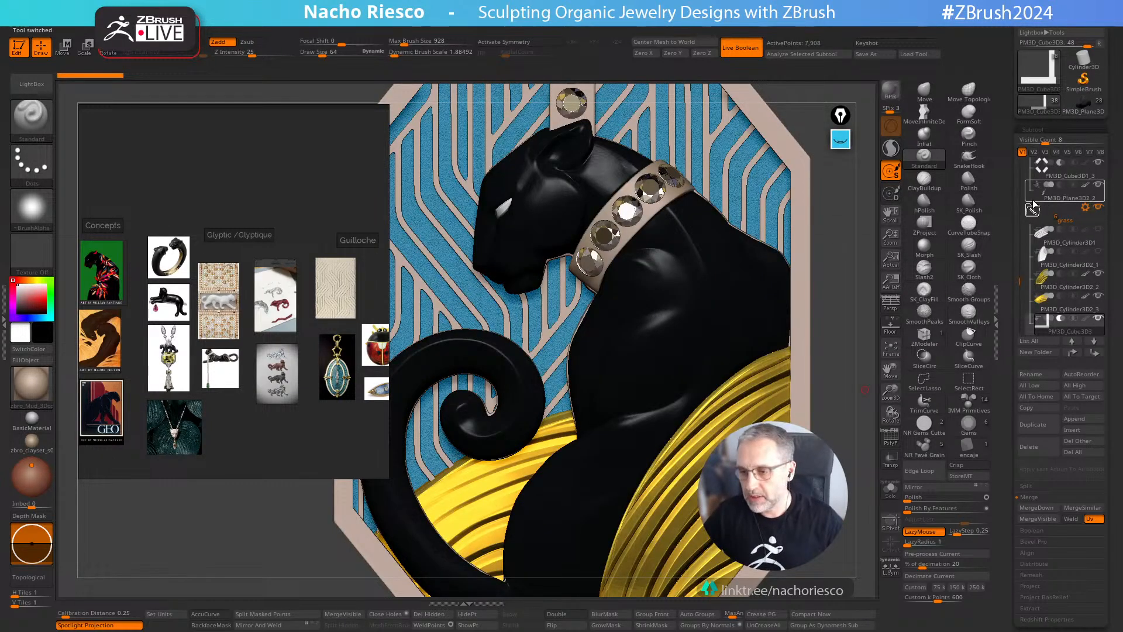
left_click_drag(1018, 281, 1018, 220)
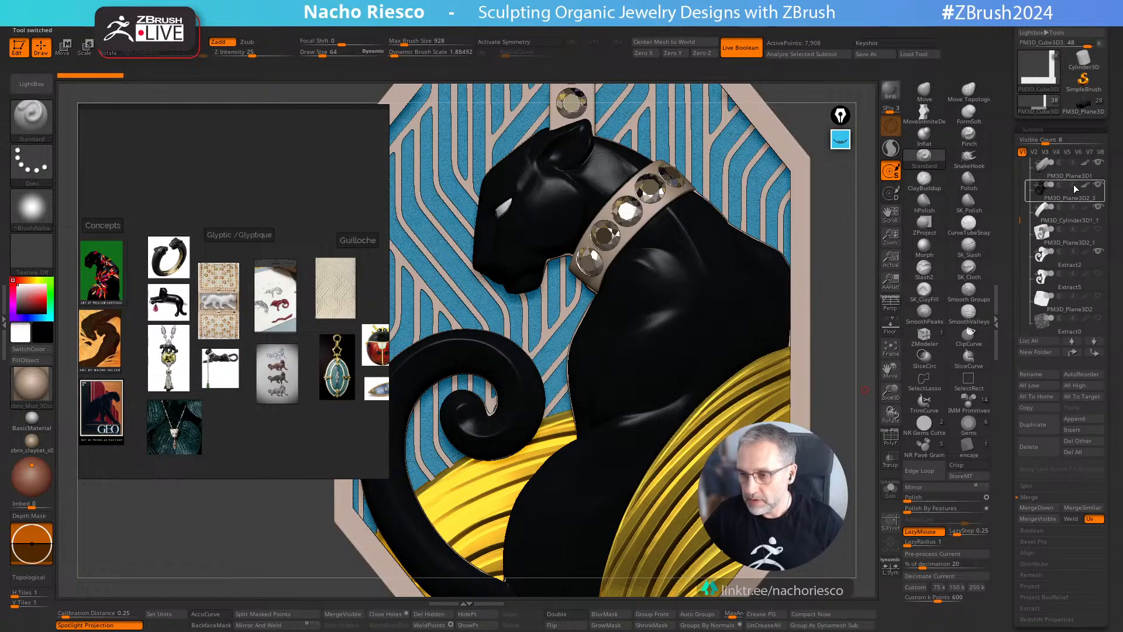
left_click(1088, 187)
Select the panther subtool PM3D_Plane3D2_3 and turn off its surface noise
scroll(1003, 285, "down", 10)
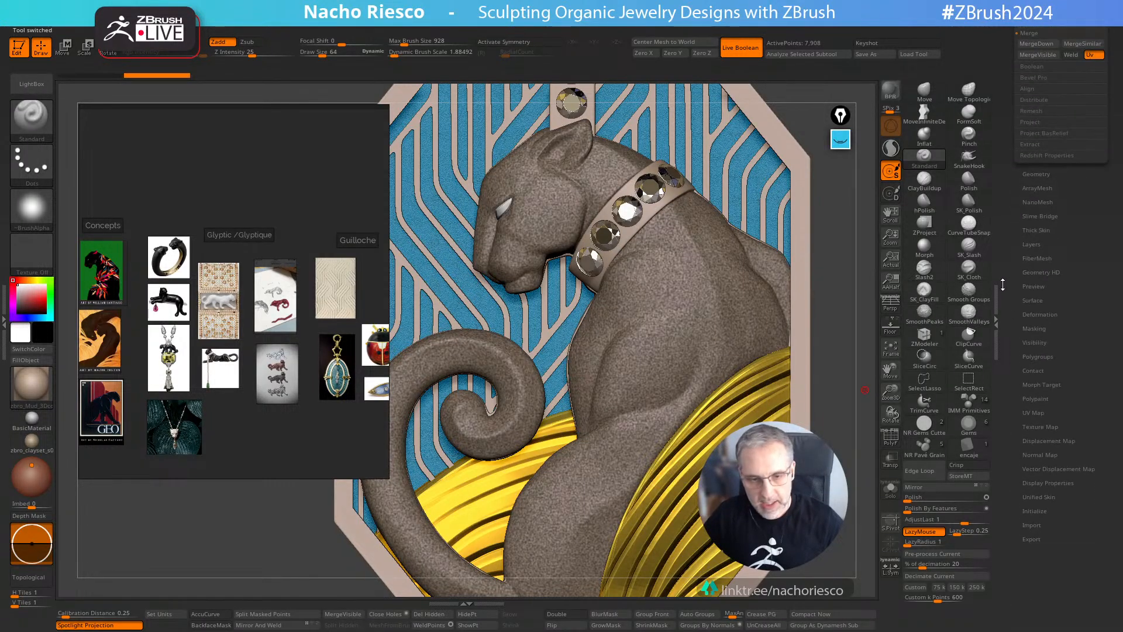
left_click(1032, 300)
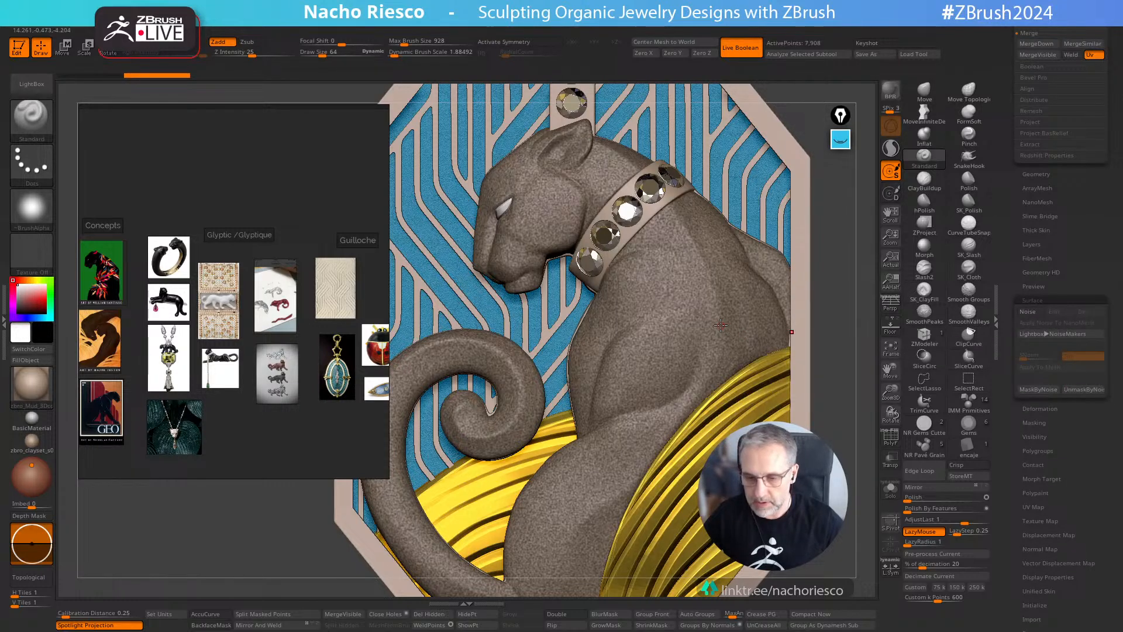
scroll(1017, 144, "up", 10)
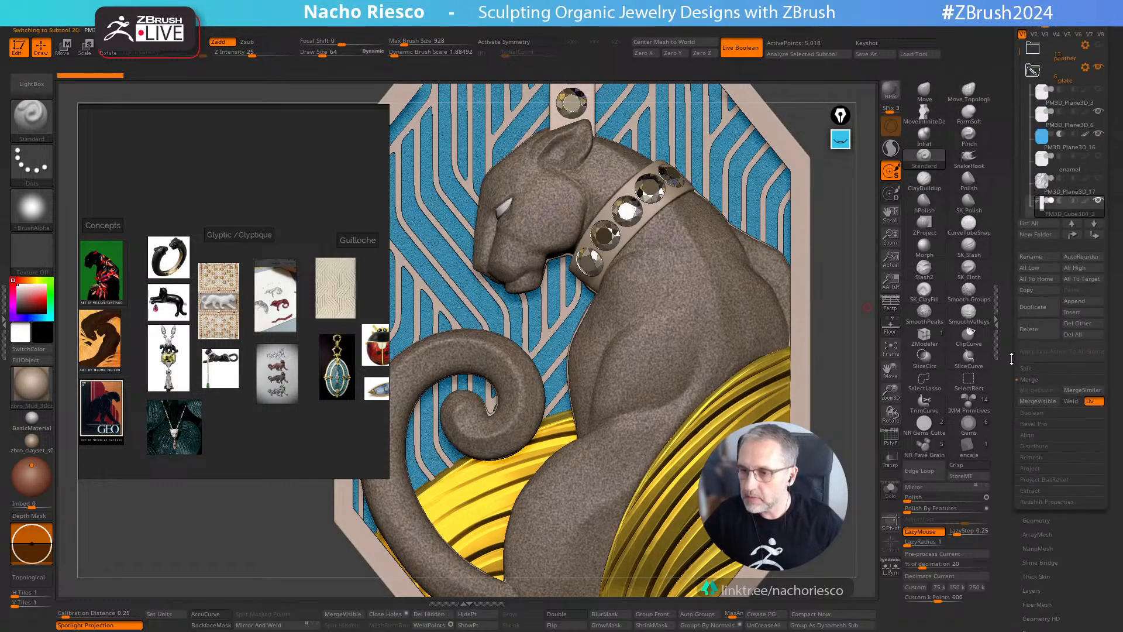
scroll(1030, 170, "down", 3)
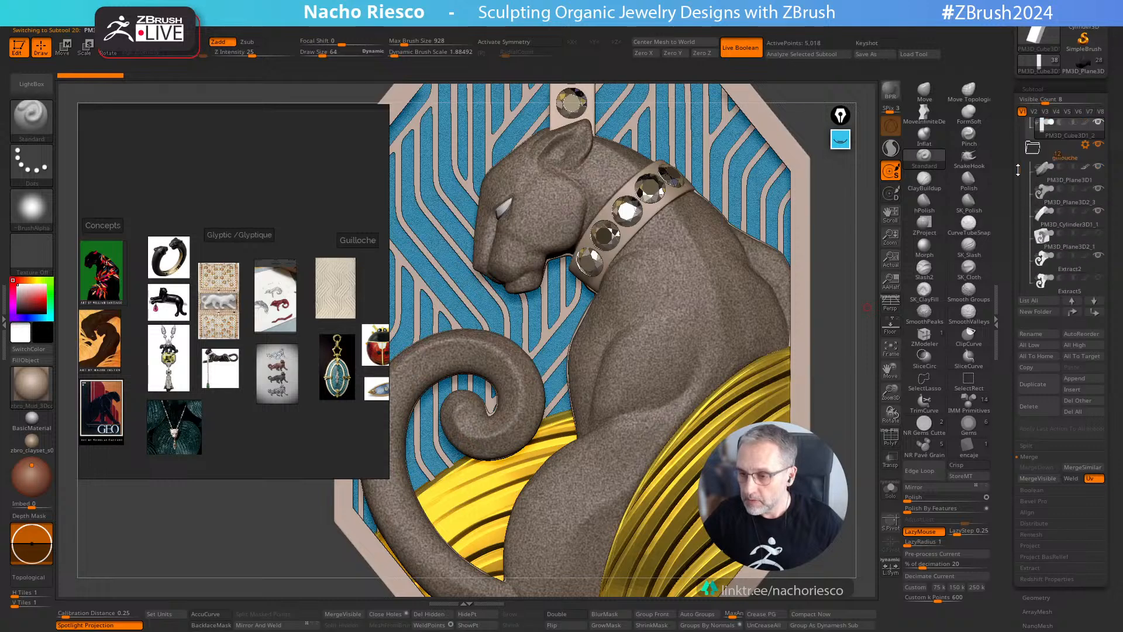
left_click(1045, 192)
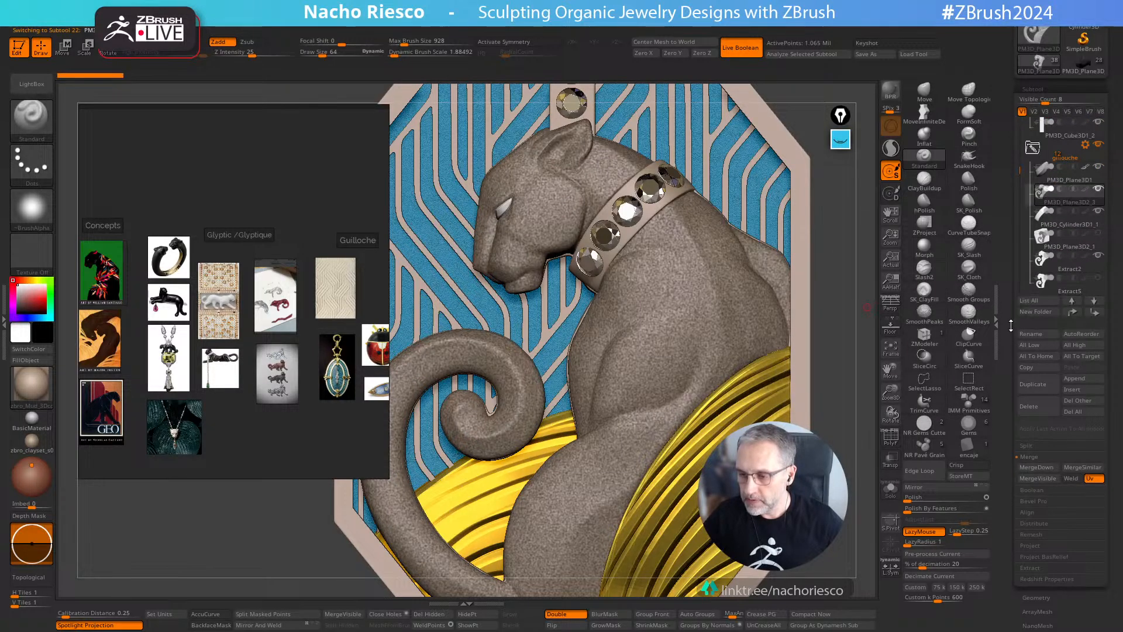
scroll(1010, 211, "down", 6)
scroll(1009, 211, "down", 1)
left_click(1028, 375)
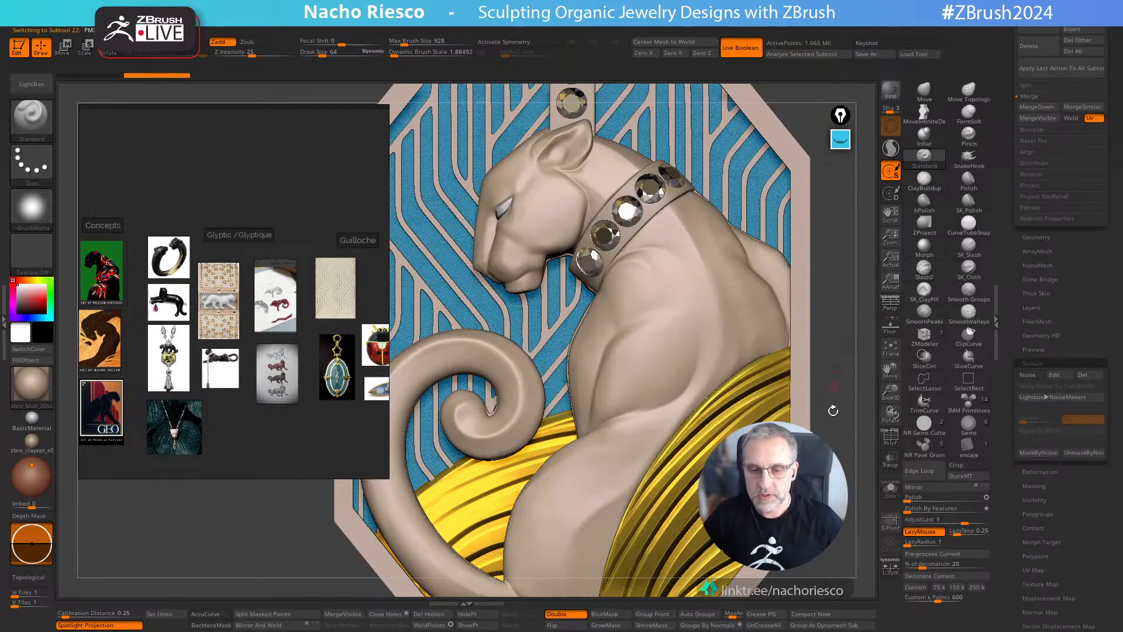
Compare the smooth panther relief with the concept drawing Panther Design_Update2.jpg in the photo viewer, and close the drawing
key("f")
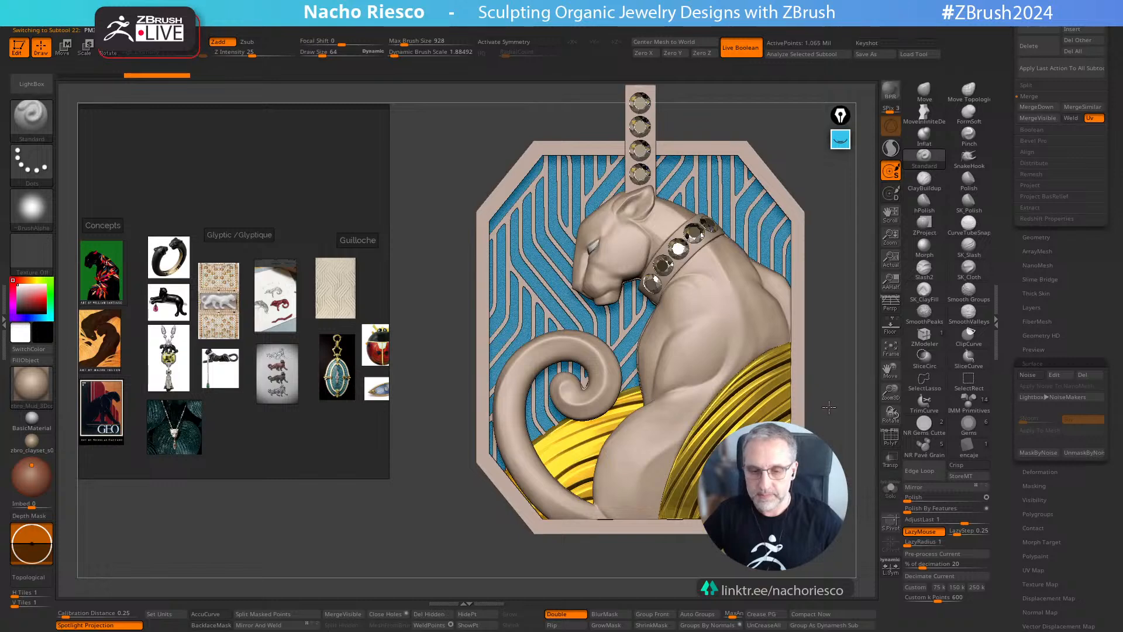
scroll(735, 326, "up", 4)
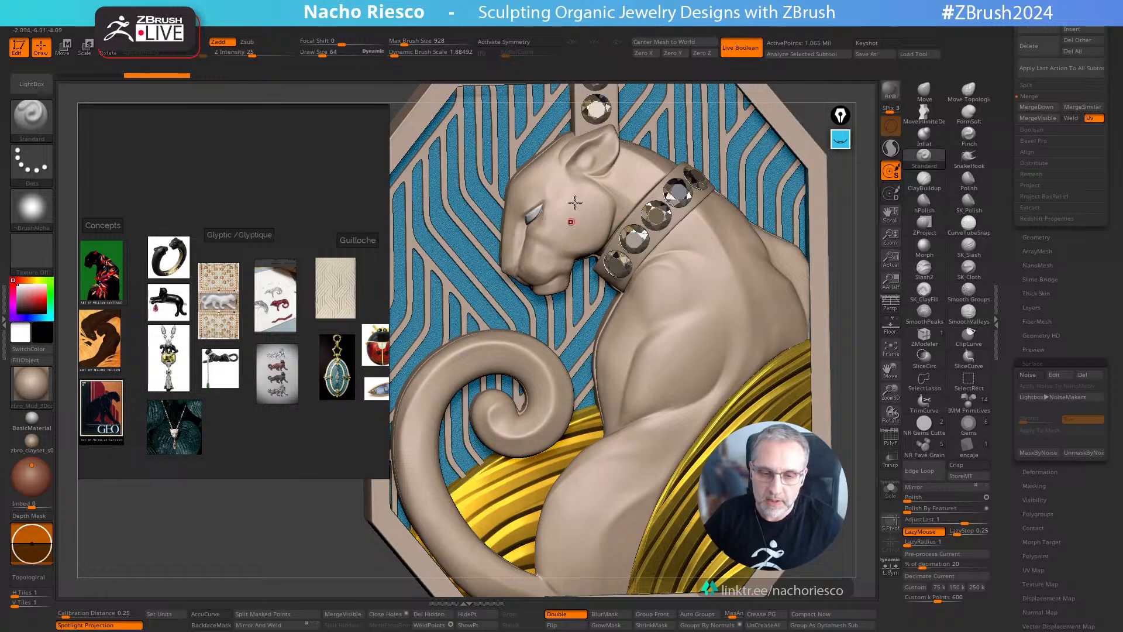
key("space")
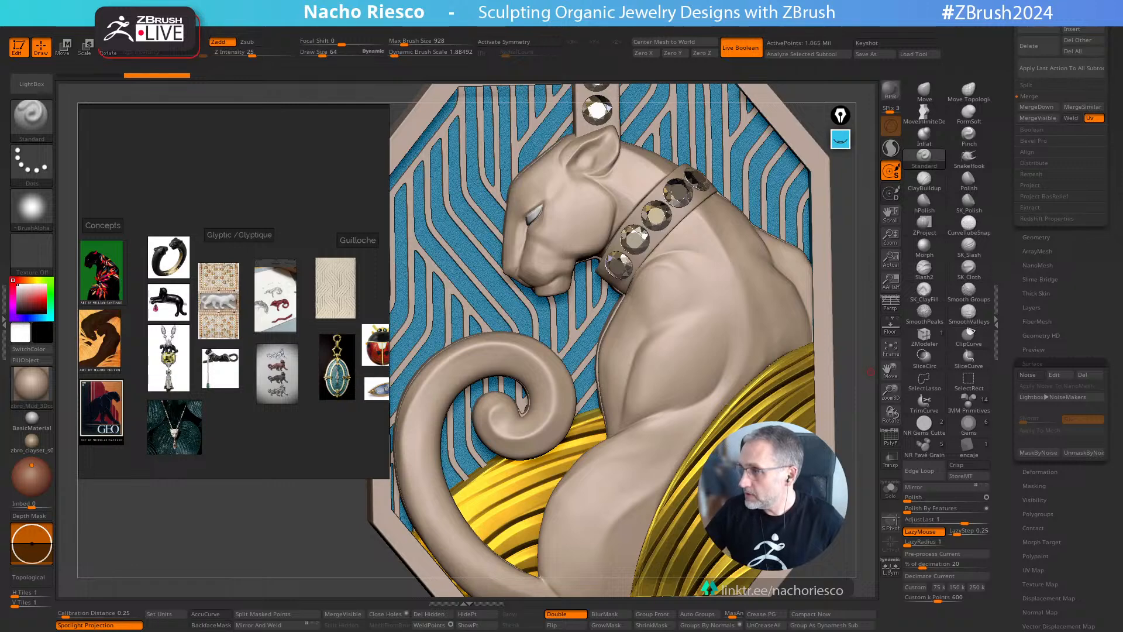
left_click_drag(1122, 78, 749, 105)
scroll(723, 268, "up", 2)
scroll(697, 352, "down", 2)
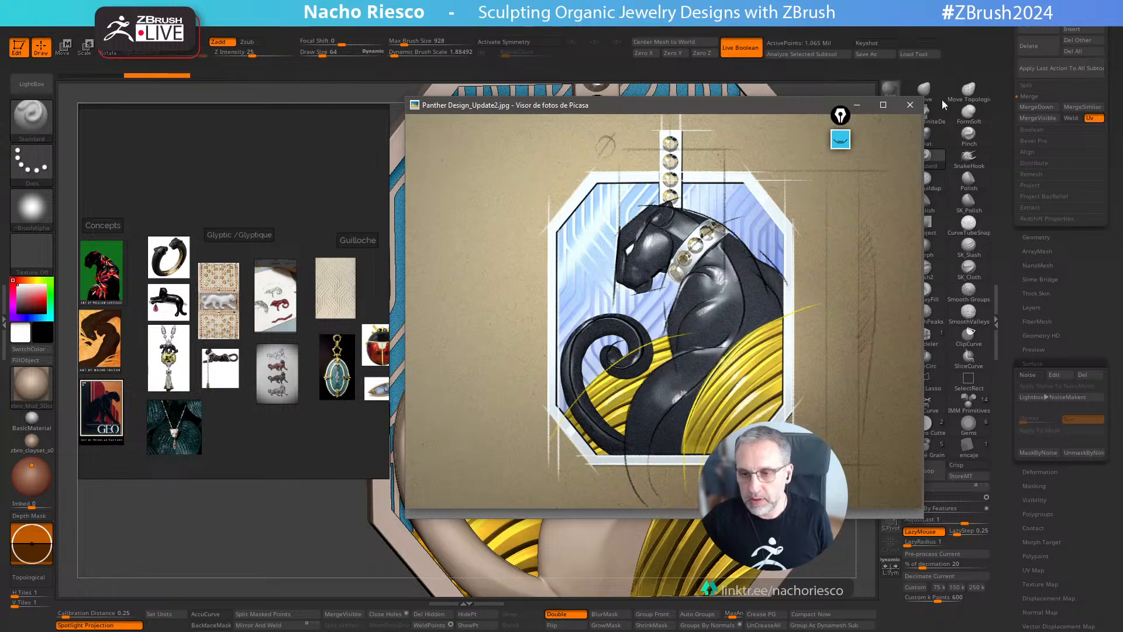
left_click(911, 104)
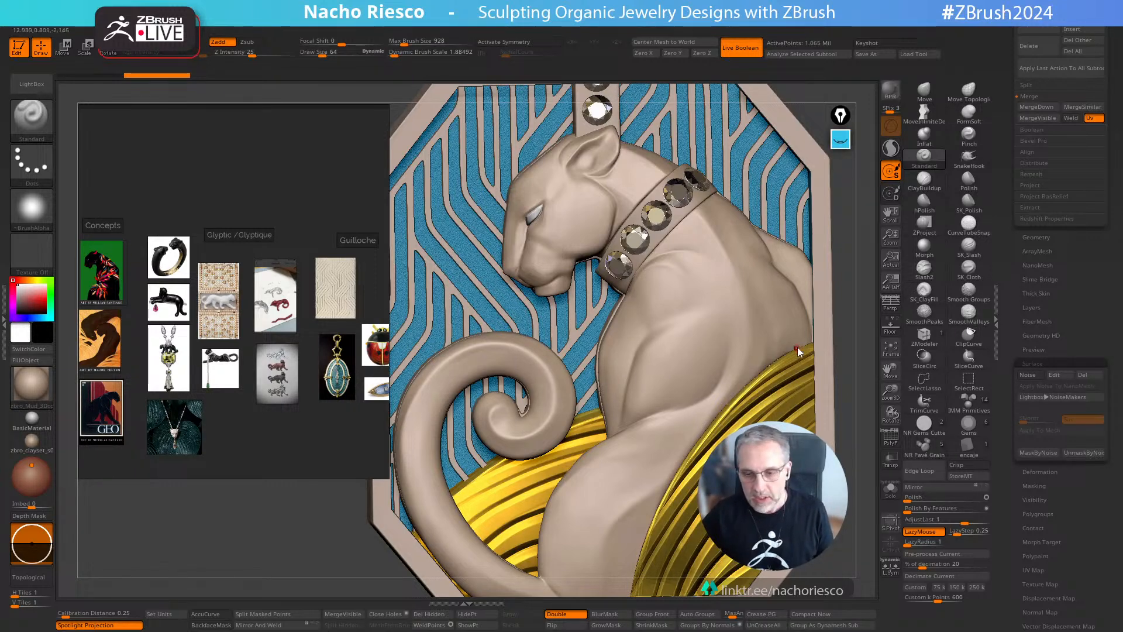
Expand the annotation toolbar, select the interlaced line pattern behind the panther, and isolate it briefly to examine its full extent
left_click_drag(844, 324, 843, 315, "alt")
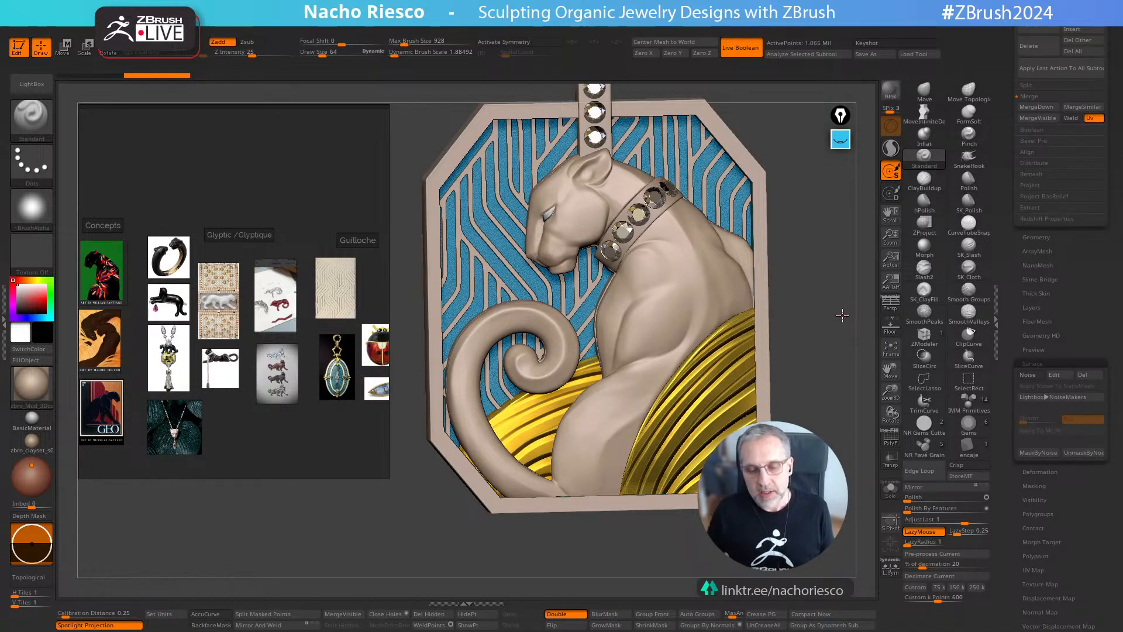
left_click_drag(799, 305, 799, 319)
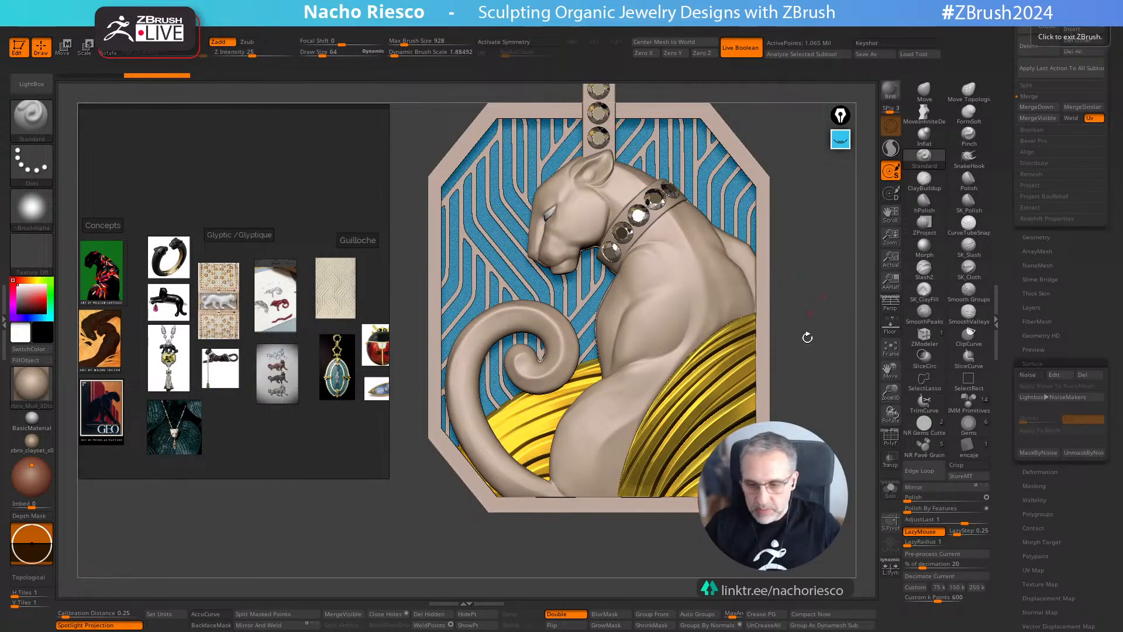
left_click_drag(812, 367, 850, 330)
right_click_drag(850, 331, 850, 330, "ctrl")
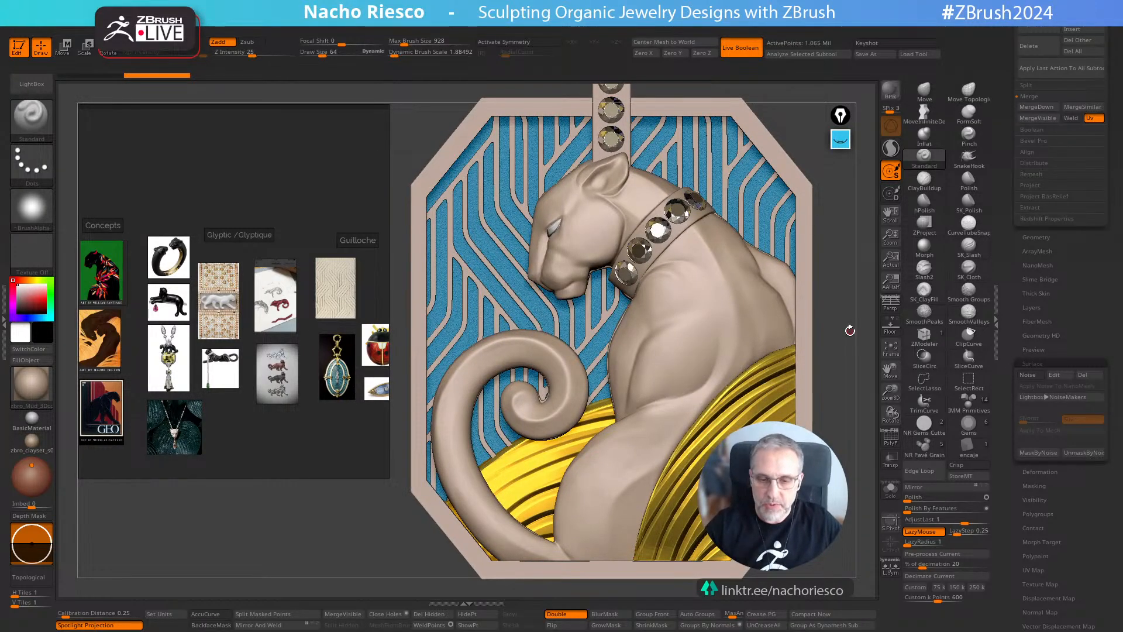
left_click(841, 140)
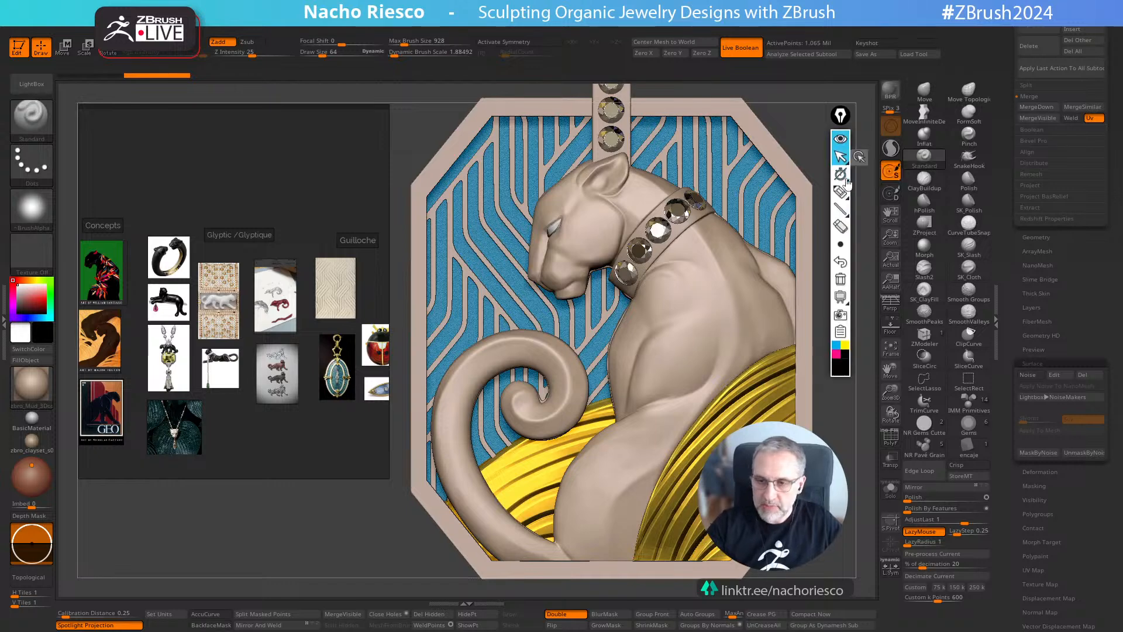
left_click(588, 327, "alt")
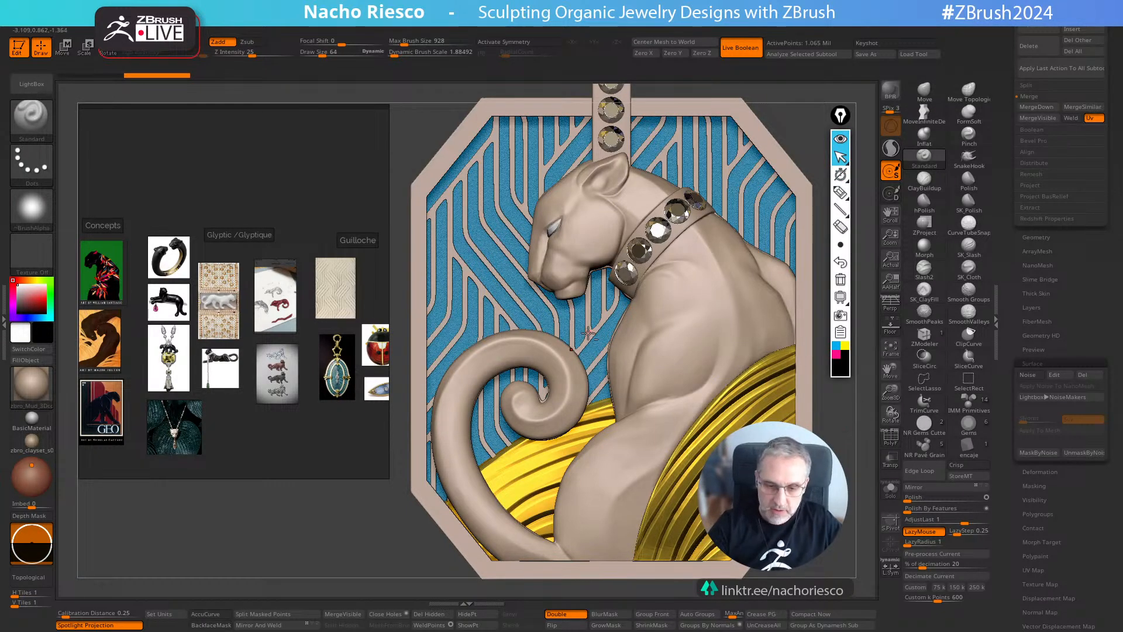
left_click(890, 489)
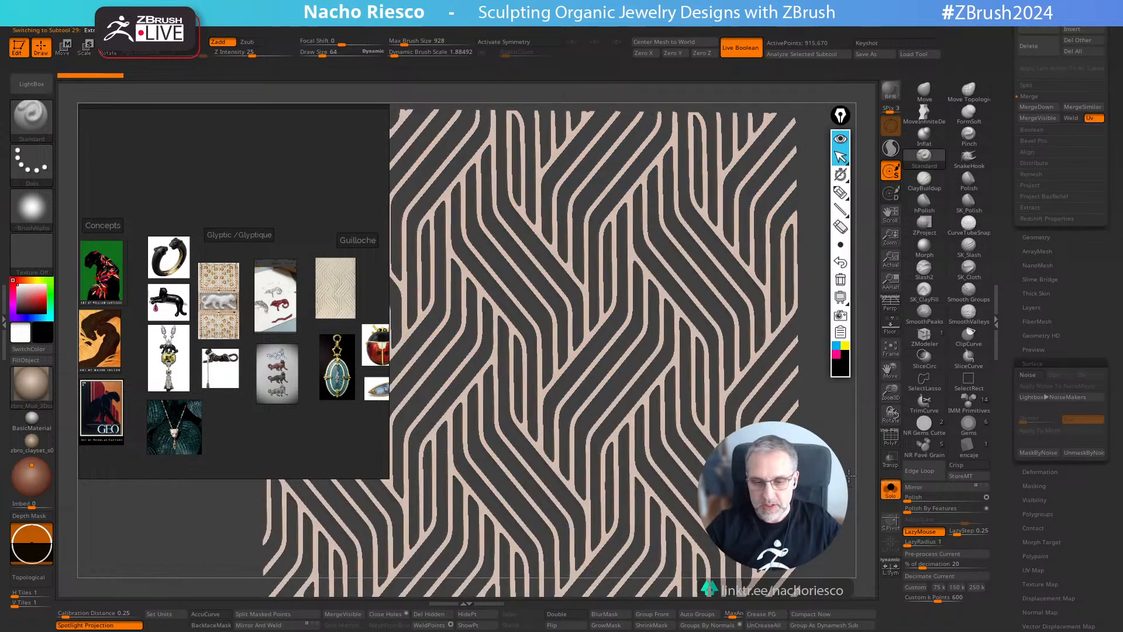
left_click(890, 489)
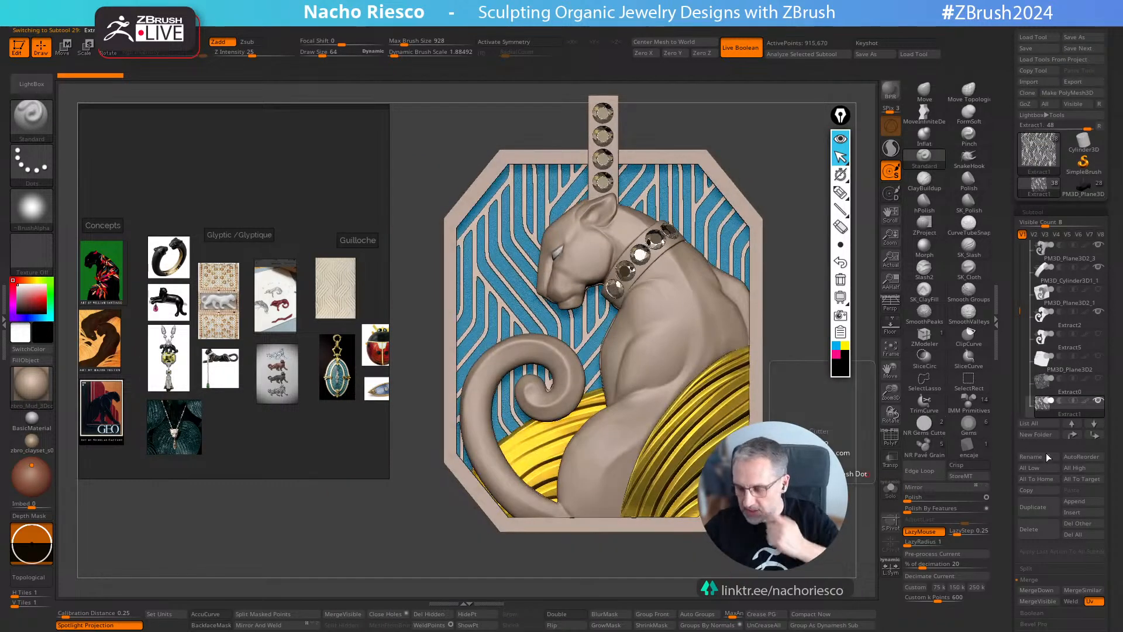
Toggle Live Boolean off and on to compare the raw cutting blocks around the pendant with the trimmed result
left_click(742, 48)
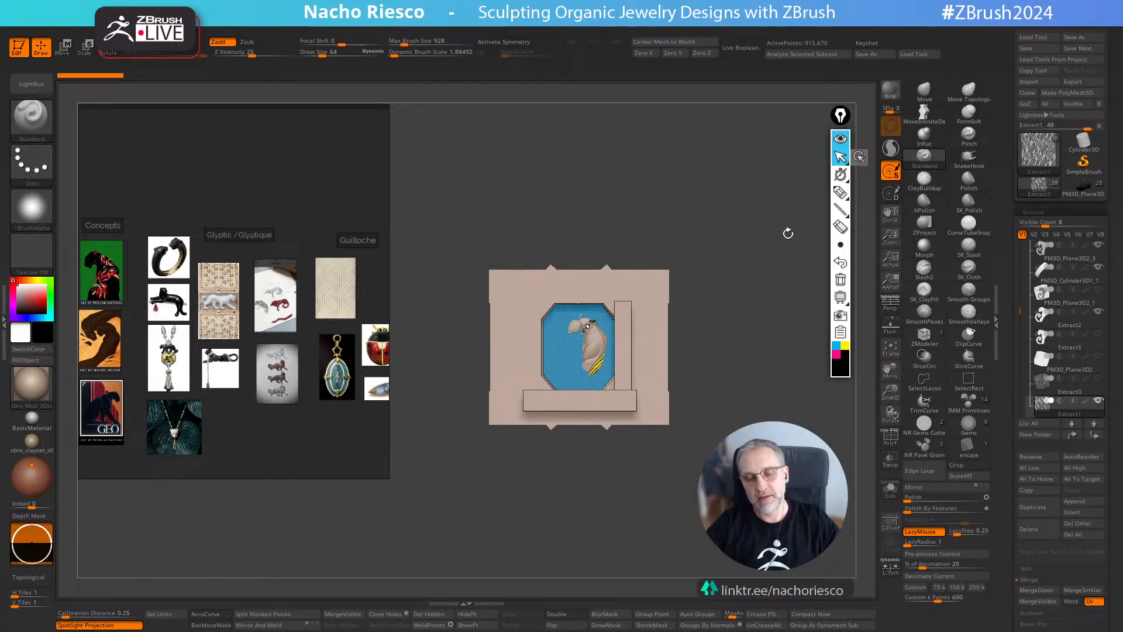
left_click_drag(788, 234, 824, 251)
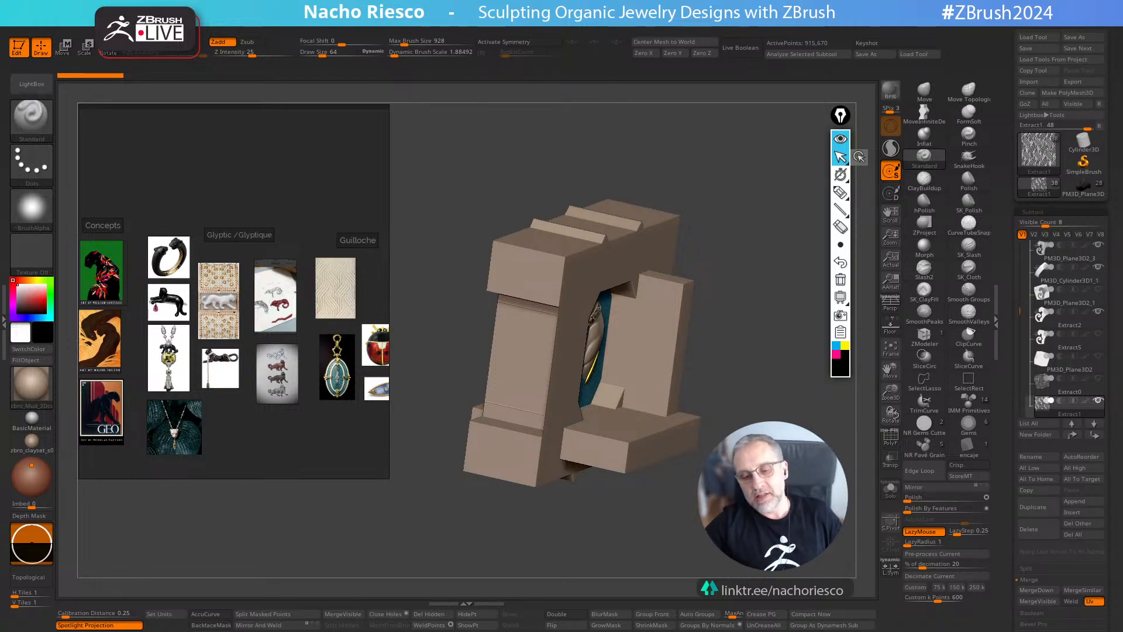
left_click_drag(824, 252, 737, 339, "shift")
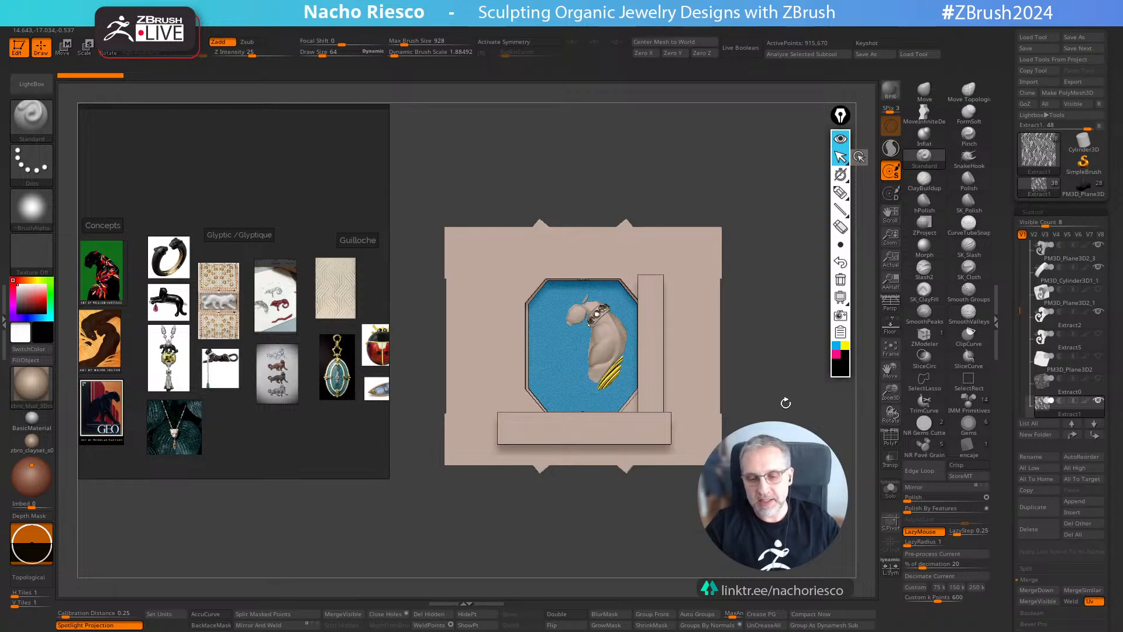
left_click_drag(784, 401, 827, 383)
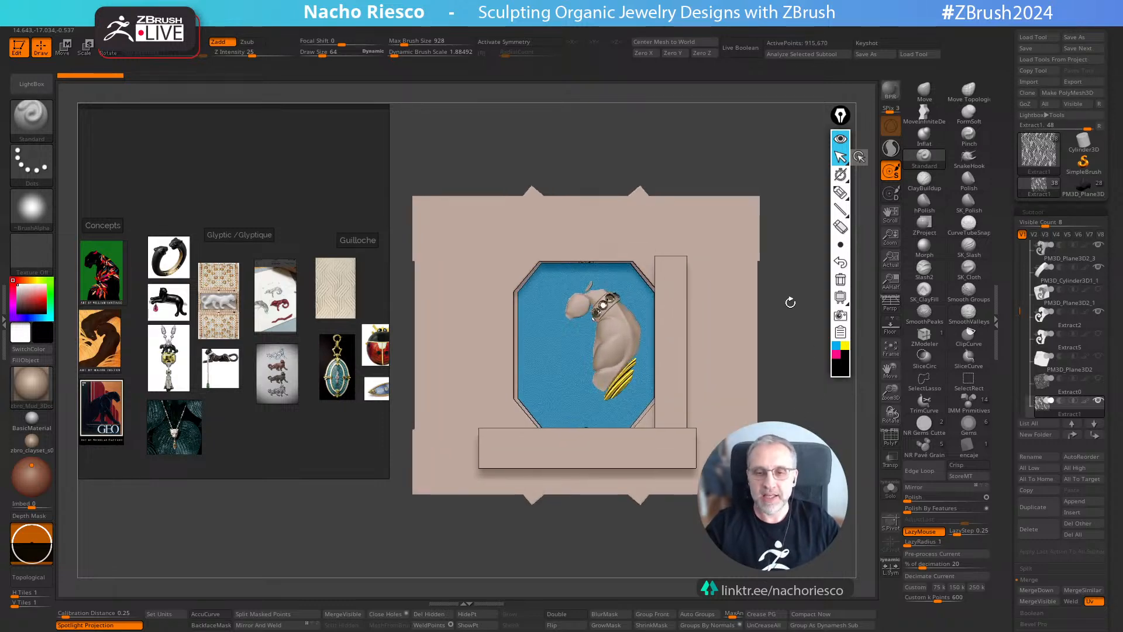
left_click(742, 48)
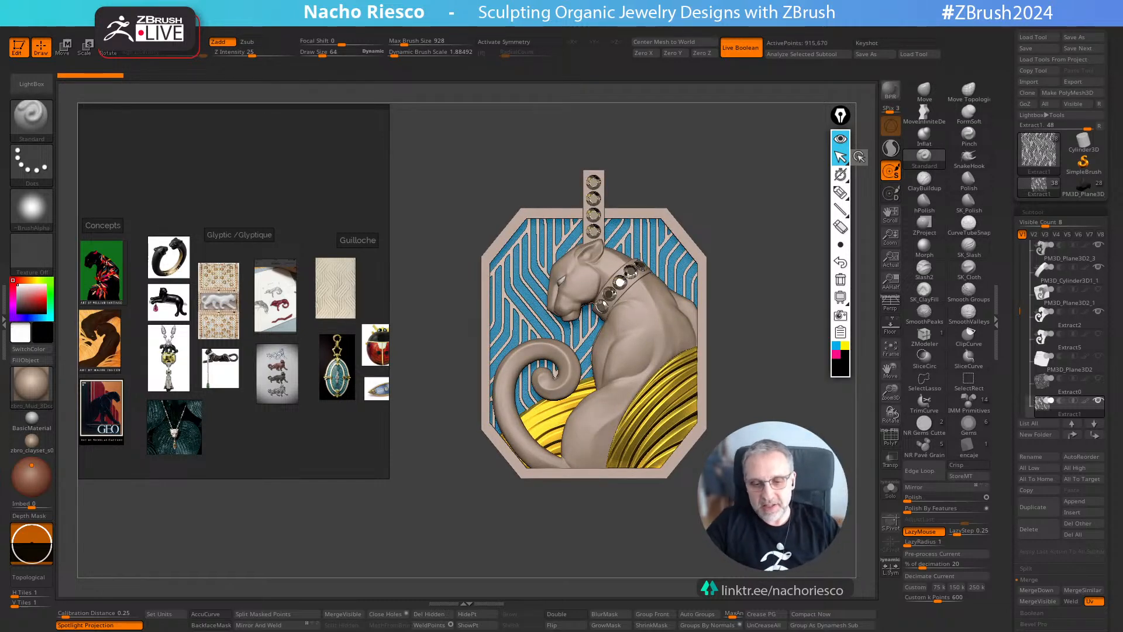
left_click(750, 48)
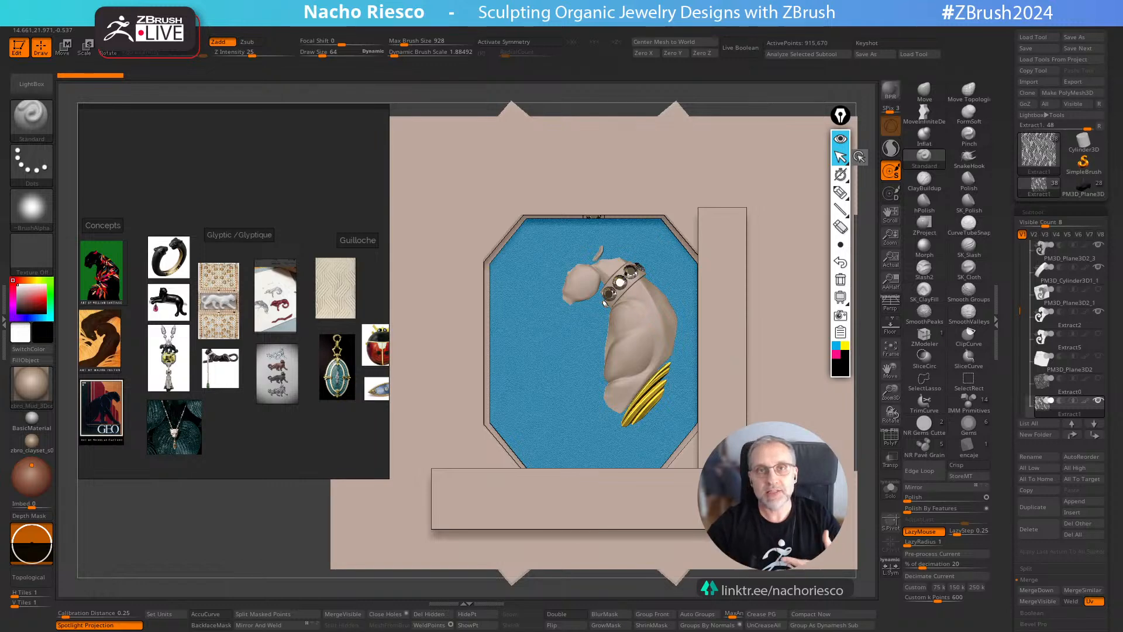
Turn Live Boolean on and briefly isolate the interlaced line pattern to compare it with the trimmed pendant
left_click(741, 47)
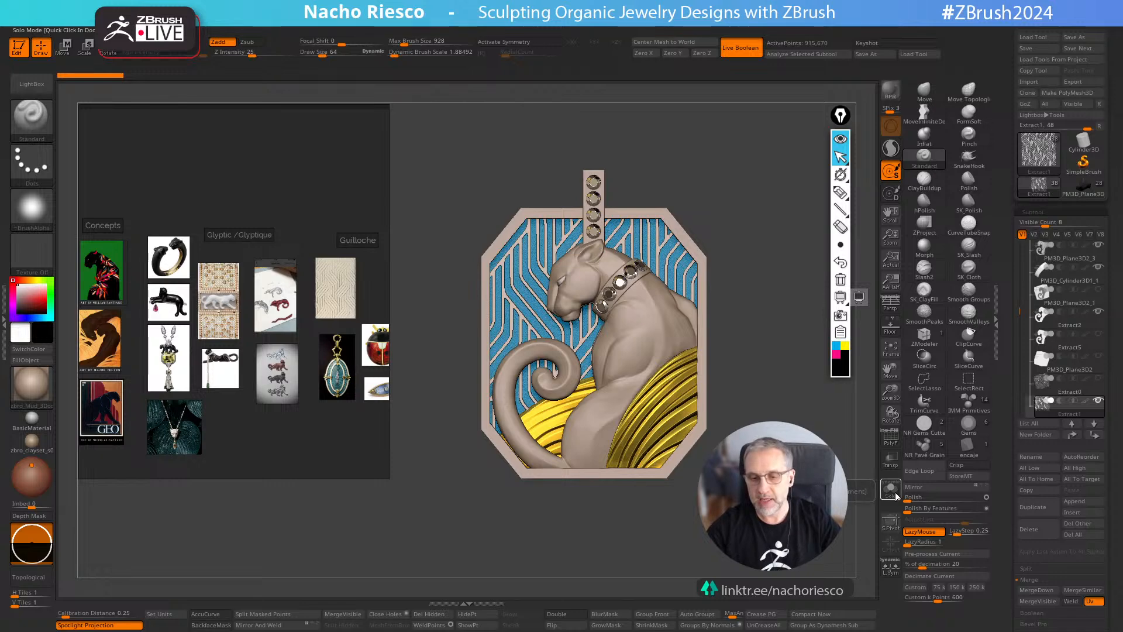
left_click(891, 489)
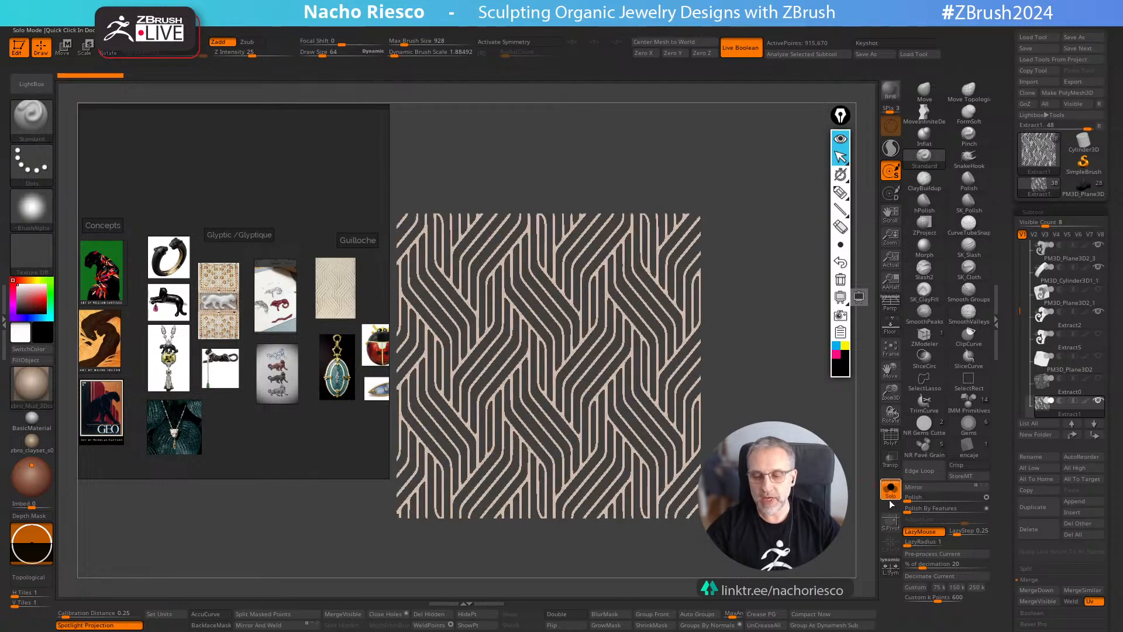
left_click(891, 492)
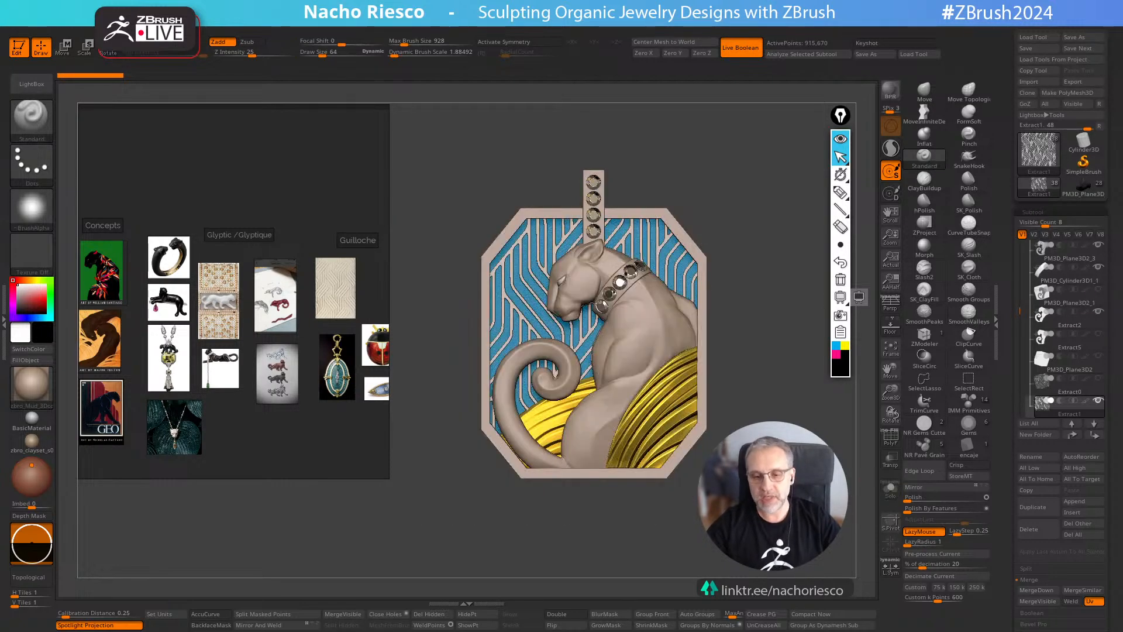
Examine the cutters with transparency on, isolating the square frame PM3D_Cube3D1_1 and the four corner blocks PM3D_Cube3D1_3, and restore the full pendant view
left_click(890, 461)
mouse_move(874, 475)
right_mouse_down("ctrl")
mouse_move(872, 461)
mouse_move(858, 472)
right_mouse_up("ctrl")
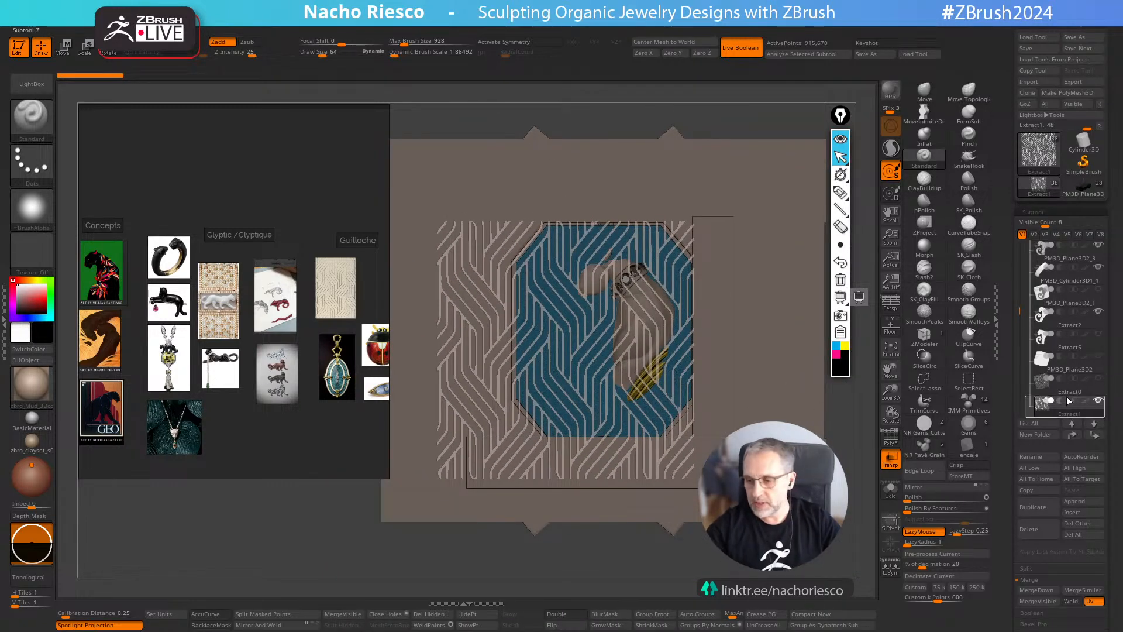
left_click_drag(1020, 310, 1023, 339)
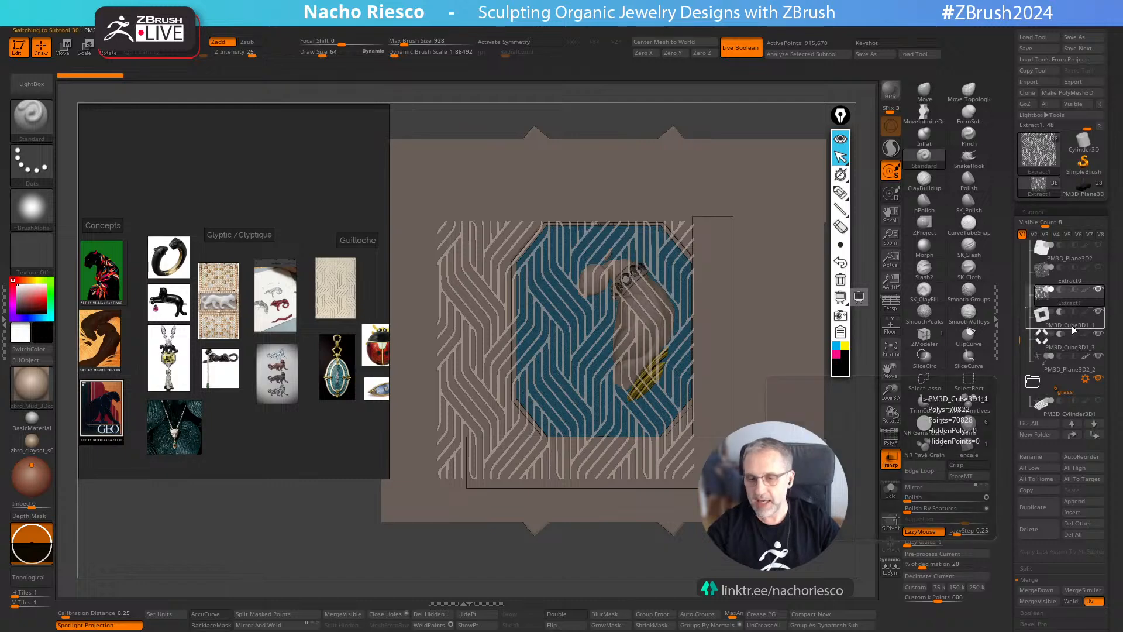
left_click(1062, 345)
left_click(890, 491)
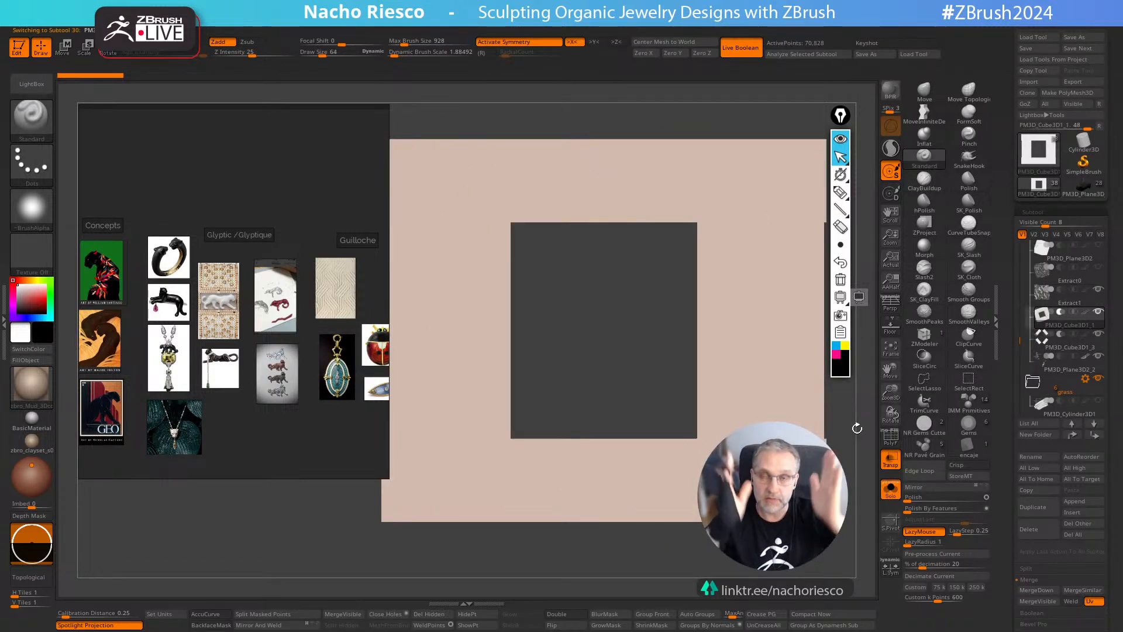
left_click(1053, 351)
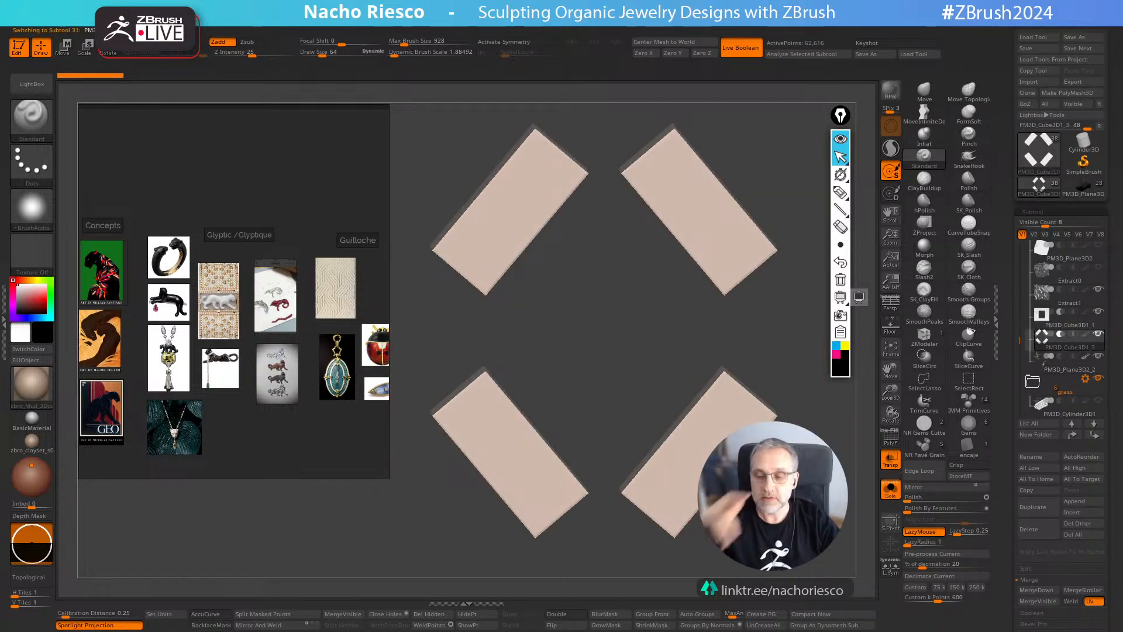
left_click(891, 459)
left_click(890, 490)
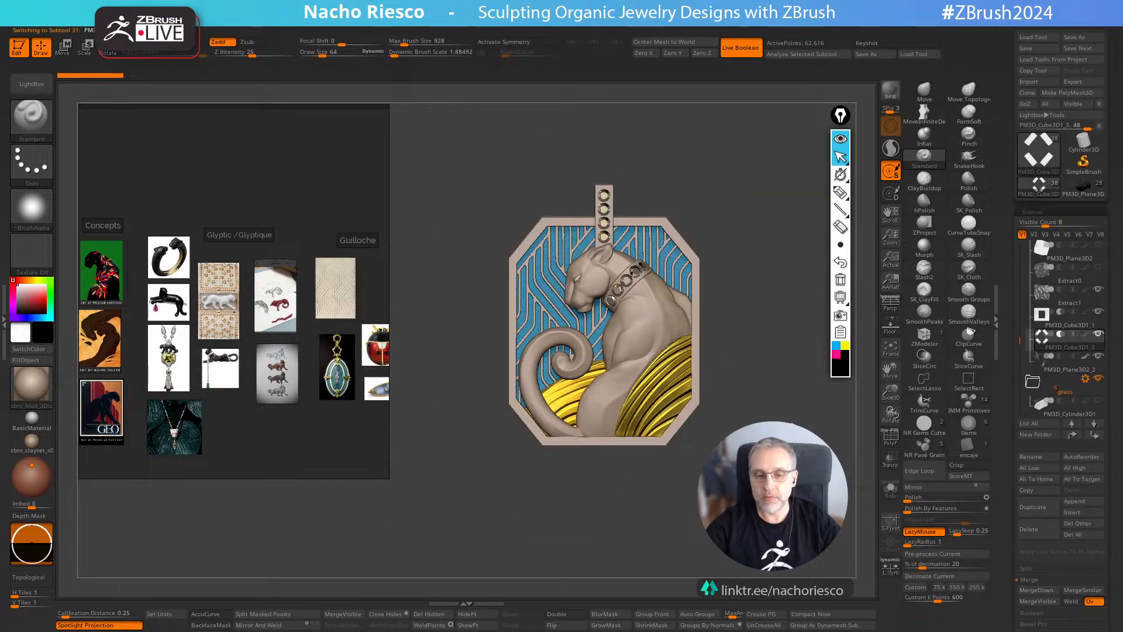
Isolate the four corner cutting blocks repeatedly to compare them with the angled corners of the finished pendant
right_click_drag(660, 265, 657, 232, "ctrl")
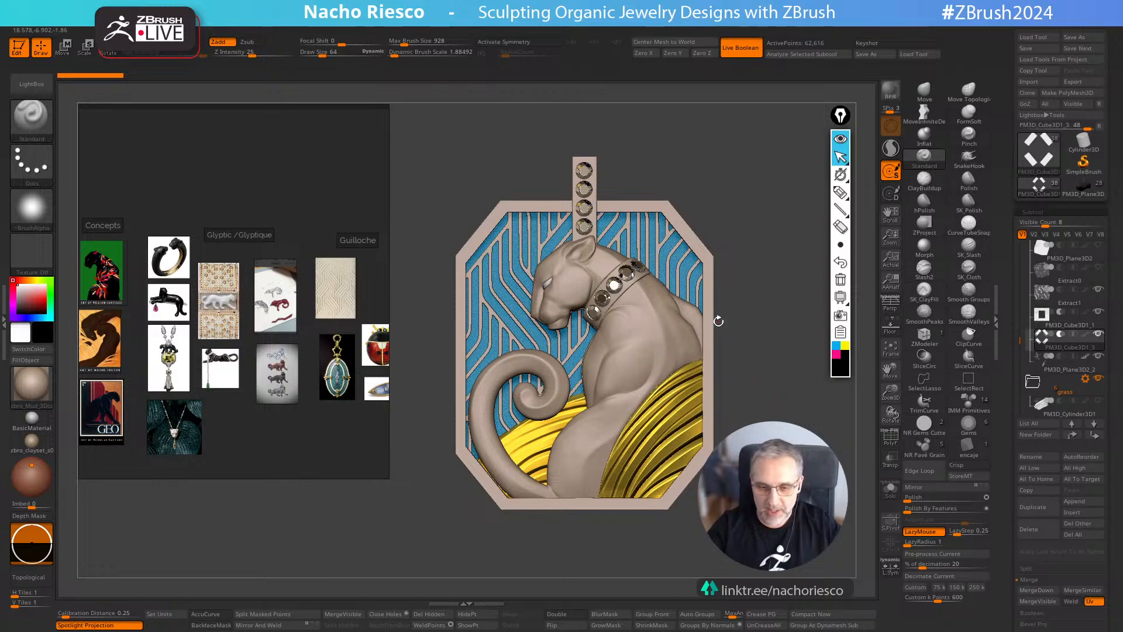
left_click(900, 494)
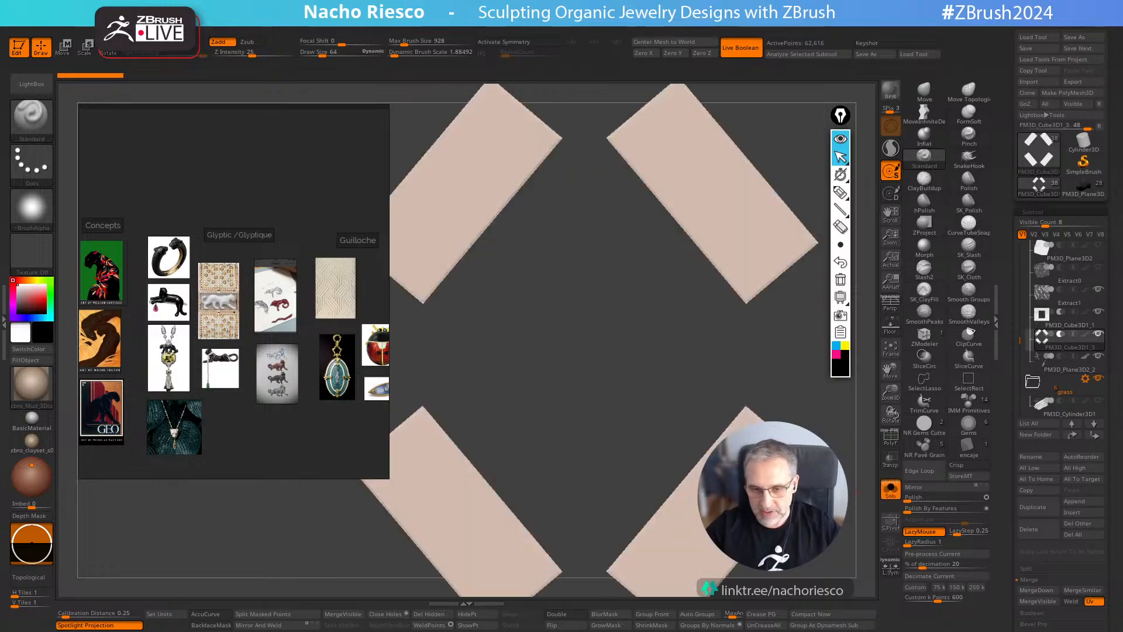
left_click(900, 494)
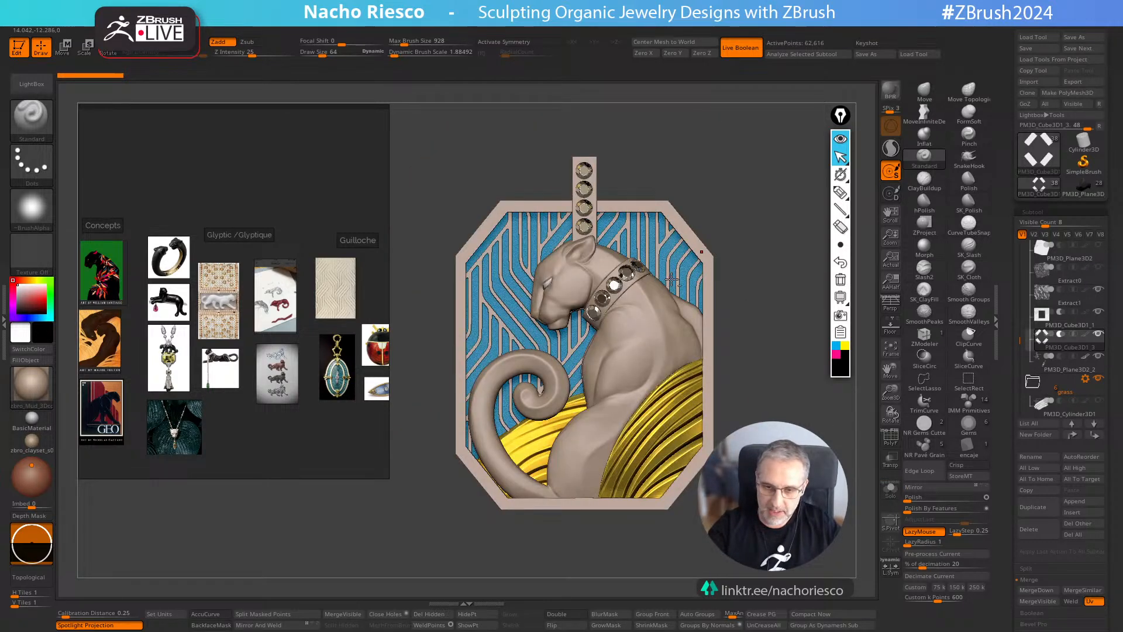
left_click(890, 492)
left_click(890, 494)
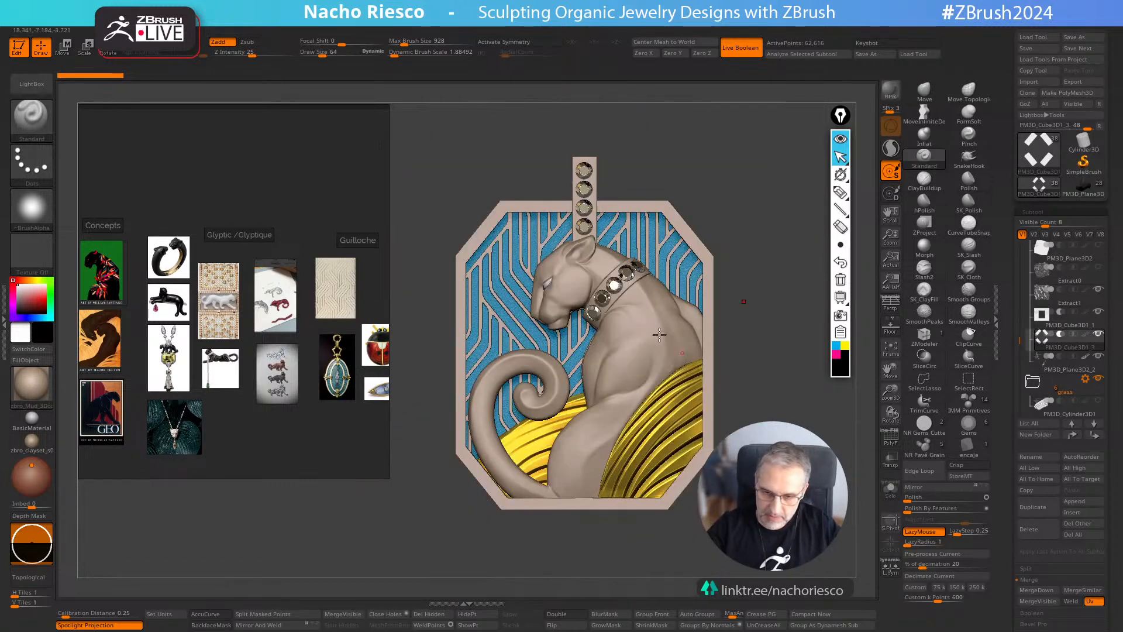
Select the interlaced line pattern behind the panther, isolate it, and inspect its ridges close up at an angle
left_click(657, 272, "alt")
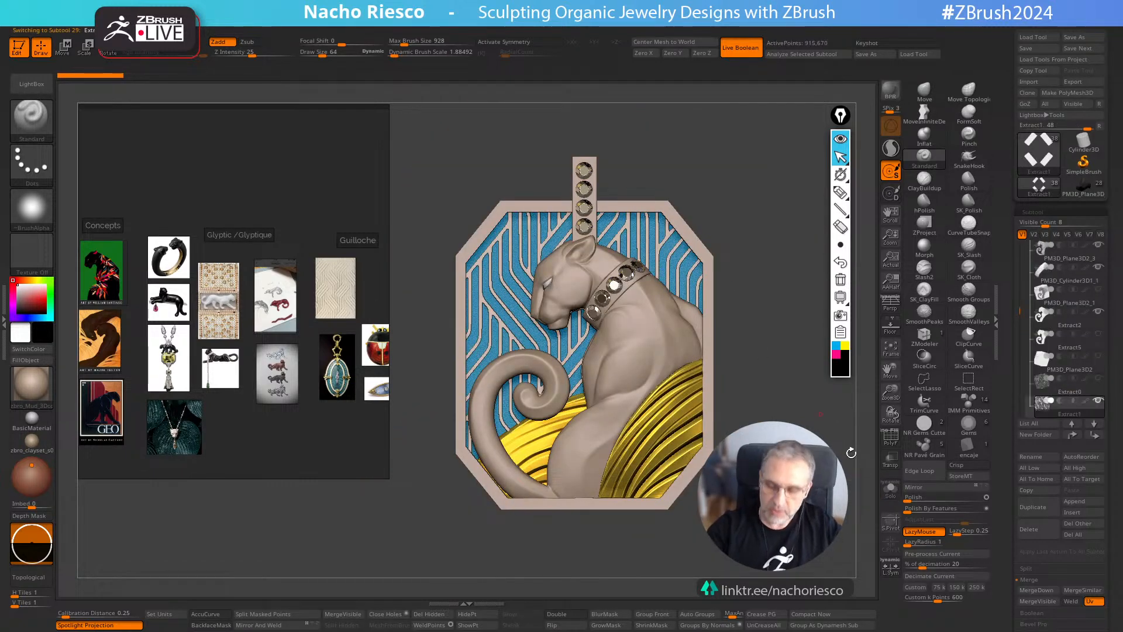
left_click(890, 492)
right_click_drag(812, 405, 812, 500, "ctrl")
right_click_drag(871, 366, 838, 396, "alt")
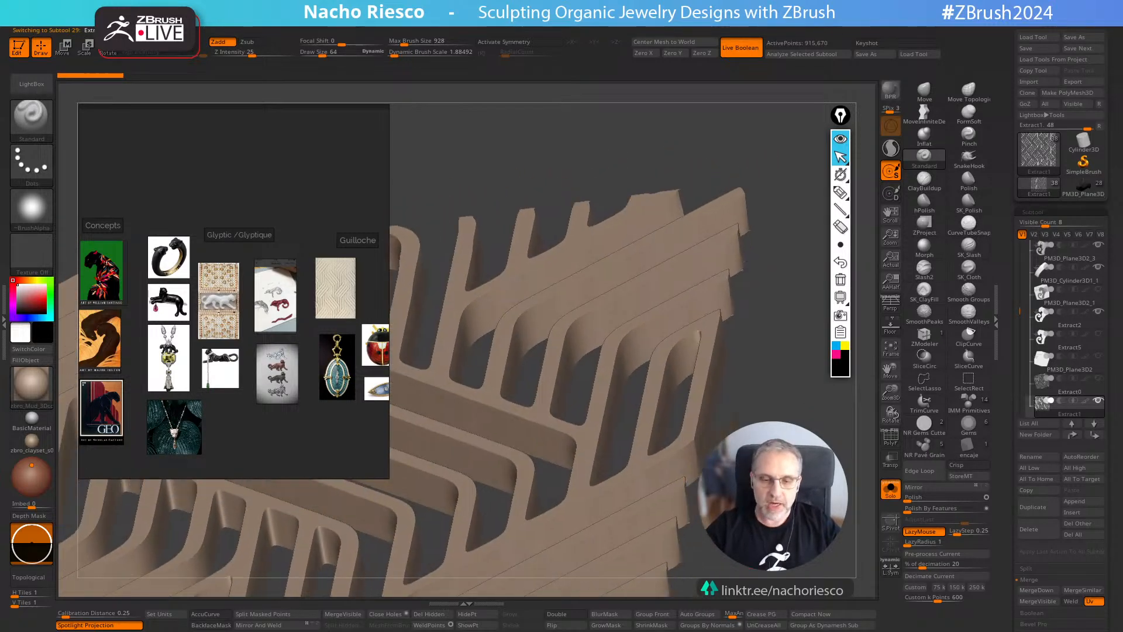
Annotate in blue a flat profile with a triangular peak beside the line pattern and matching small peaks over two ridges
left_click(836, 354)
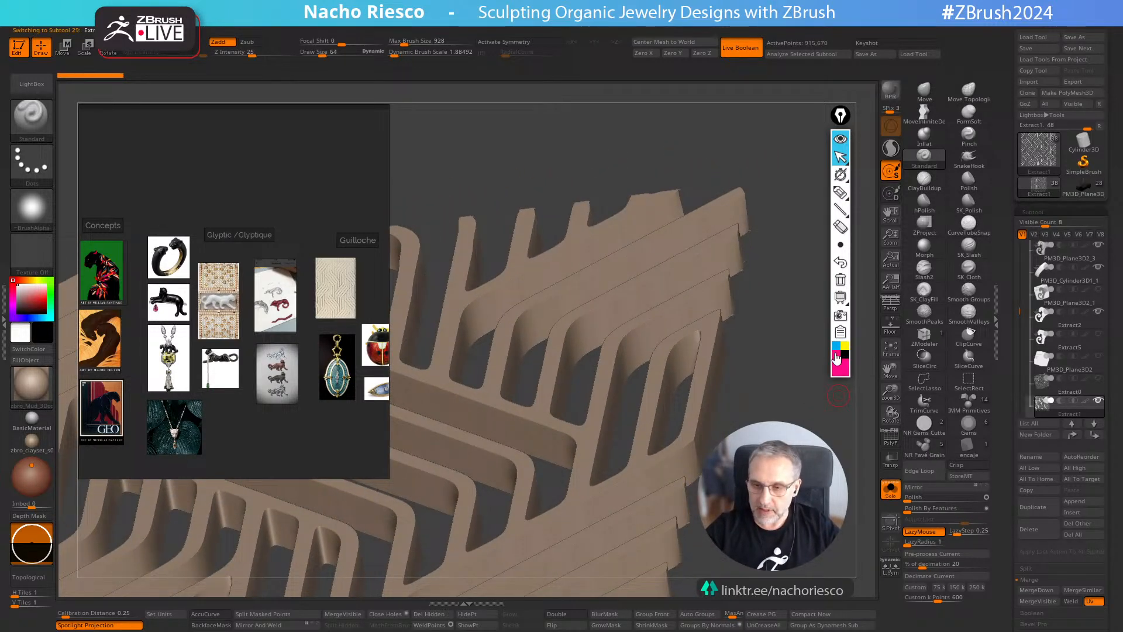
left_click(840, 192)
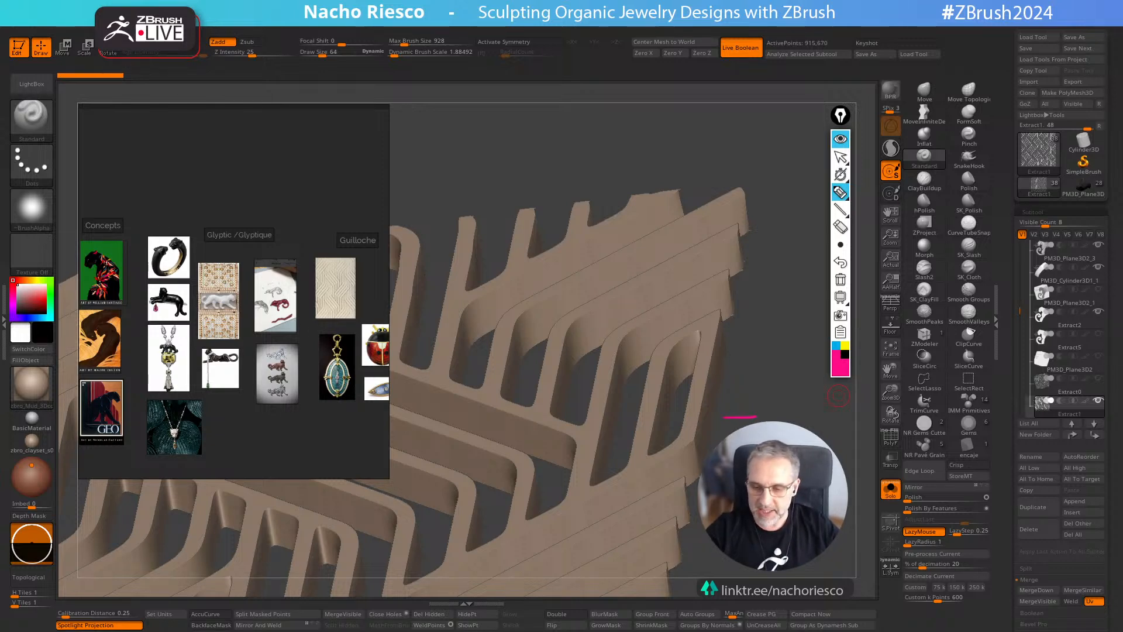
left_click(836, 346)
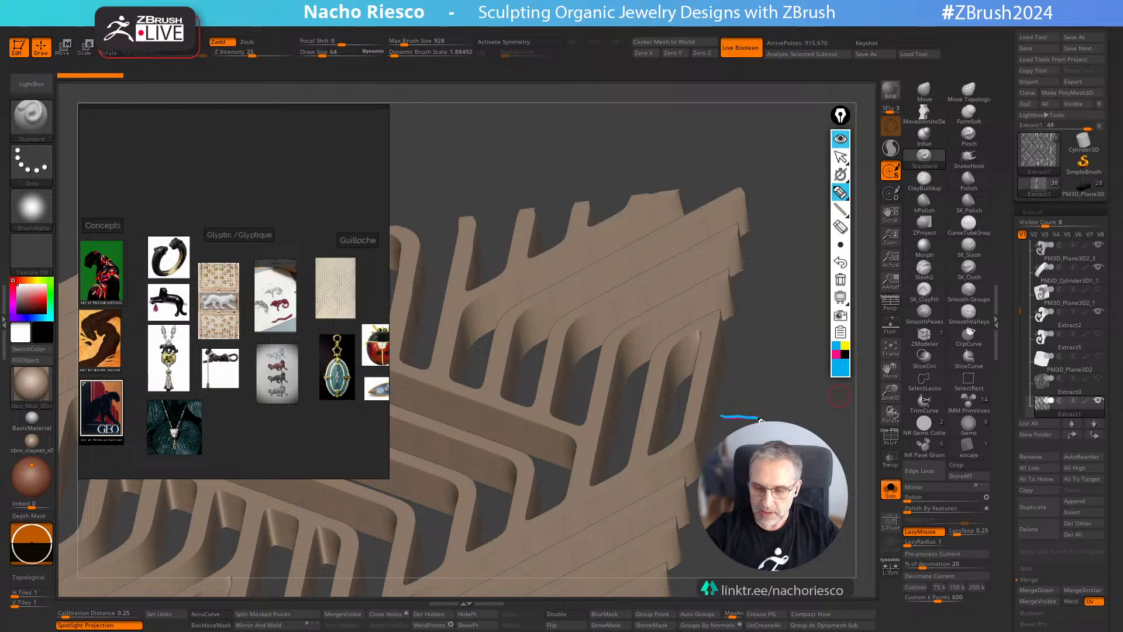
mouse_move(759, 419)
left_mouse_down()
mouse_move(786, 378)
mouse_move(812, 418)
mouse_move(853, 420)
left_mouse_up()
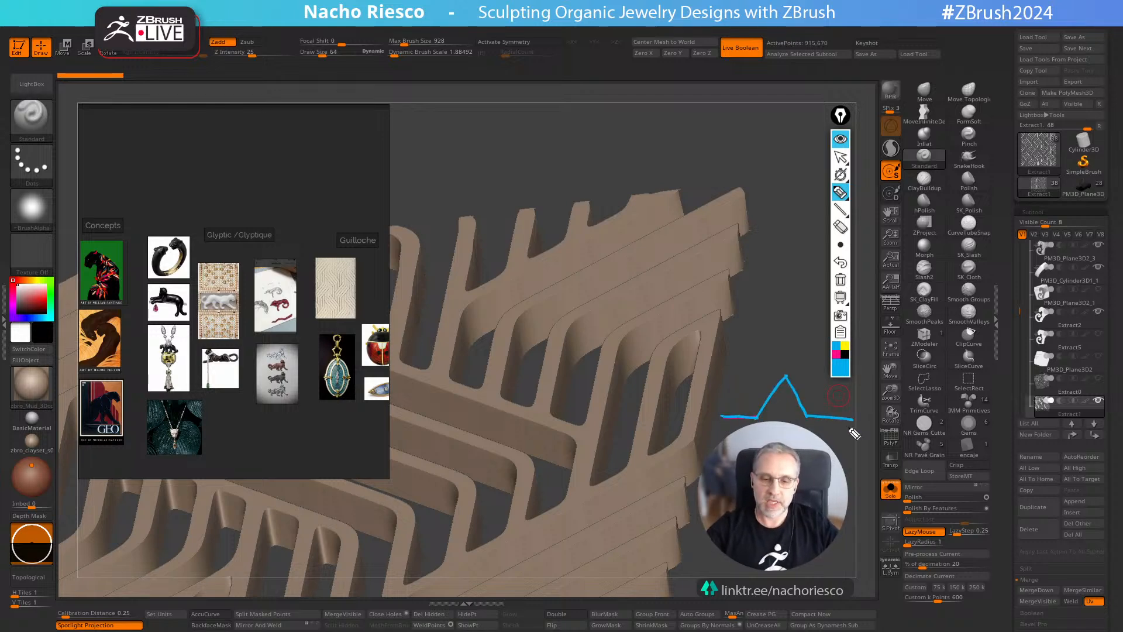
mouse_move(566, 398)
left_mouse_down()
mouse_move(544, 380)
mouse_move(537, 399)
mouse_move(497, 360)
mouse_move(514, 381)
left_mouse_up()
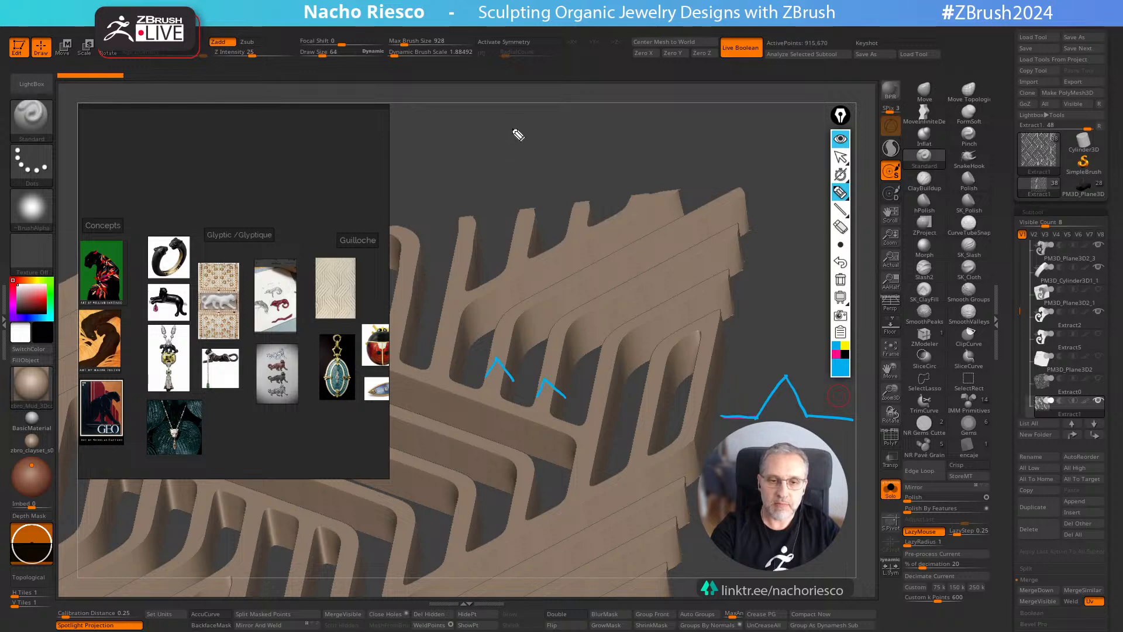
Draw two groups of three roughly parallel blue annotation lines above the pattern's ridges
mouse_move(512, 114)
left_mouse_down()
mouse_move(518, 207)
mouse_move(548, 209)
mouse_move(533, 166)
mouse_move(537, 237)
left_mouse_up()
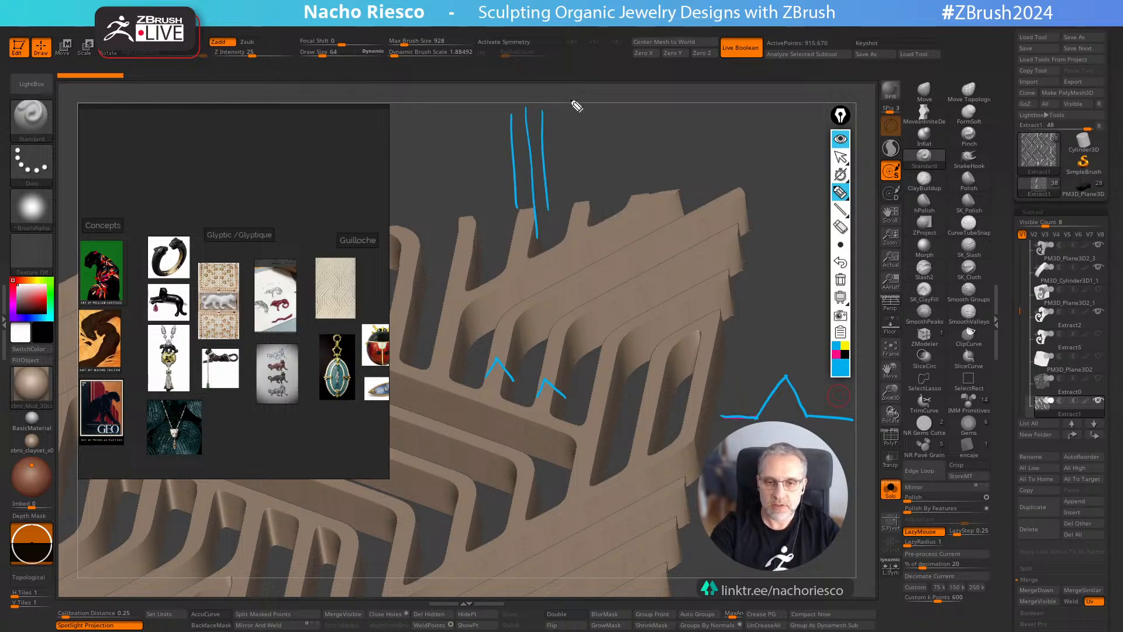
left_click_drag(573, 106, 580, 223)
left_click_drag(595, 110, 603, 230)
left_click_drag(626, 95, 634, 248)
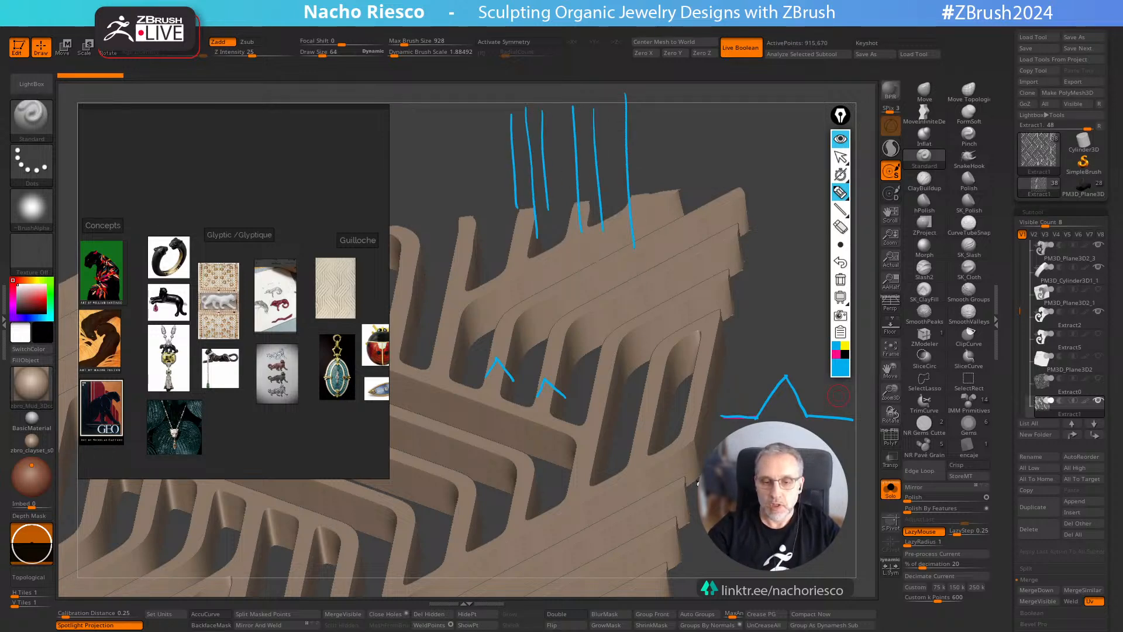
Mark the profile's peak and the middle line of each group in yellow, and clear all annotations
left_click(844, 345)
left_click_drag(784, 374, 786, 383)
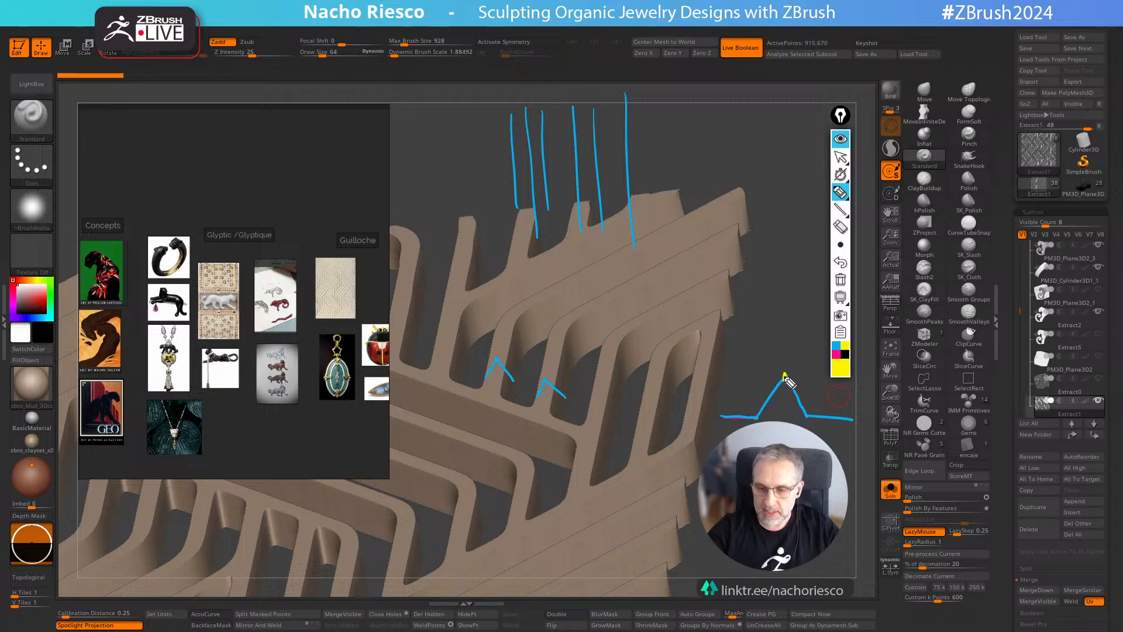
left_click_drag(526, 108, 537, 236)
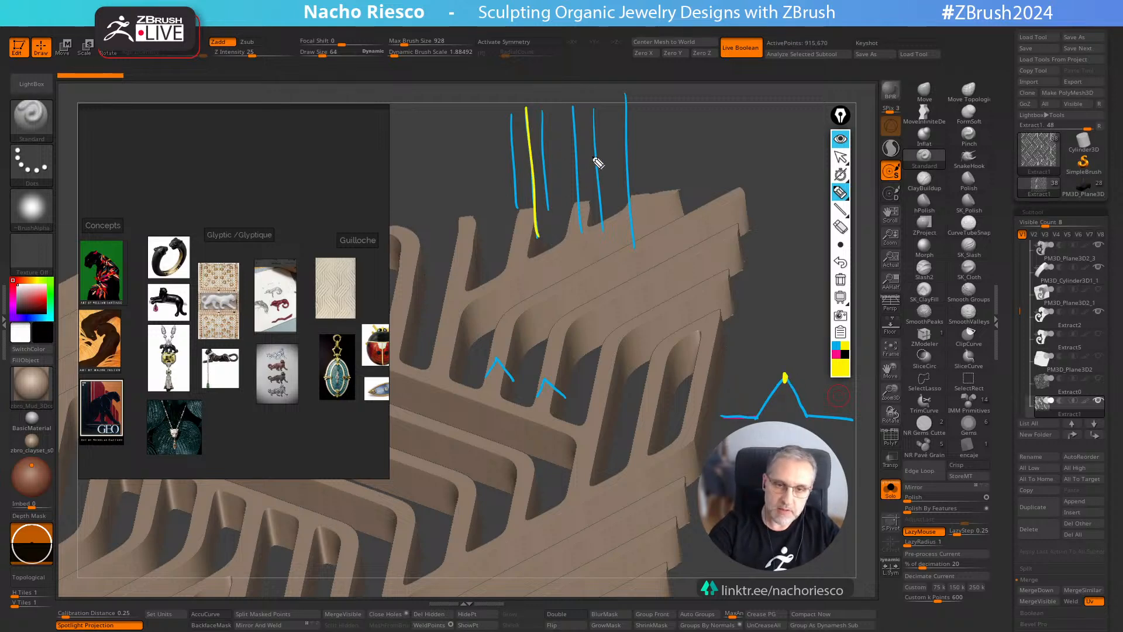
left_click_drag(594, 110, 601, 254)
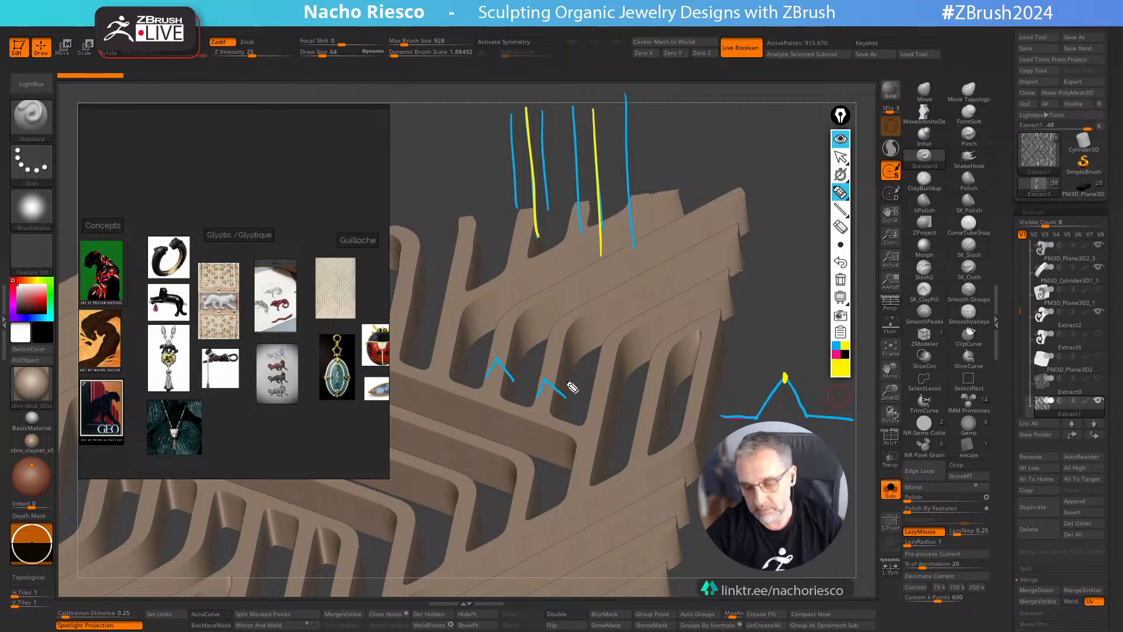
left_click(840, 280)
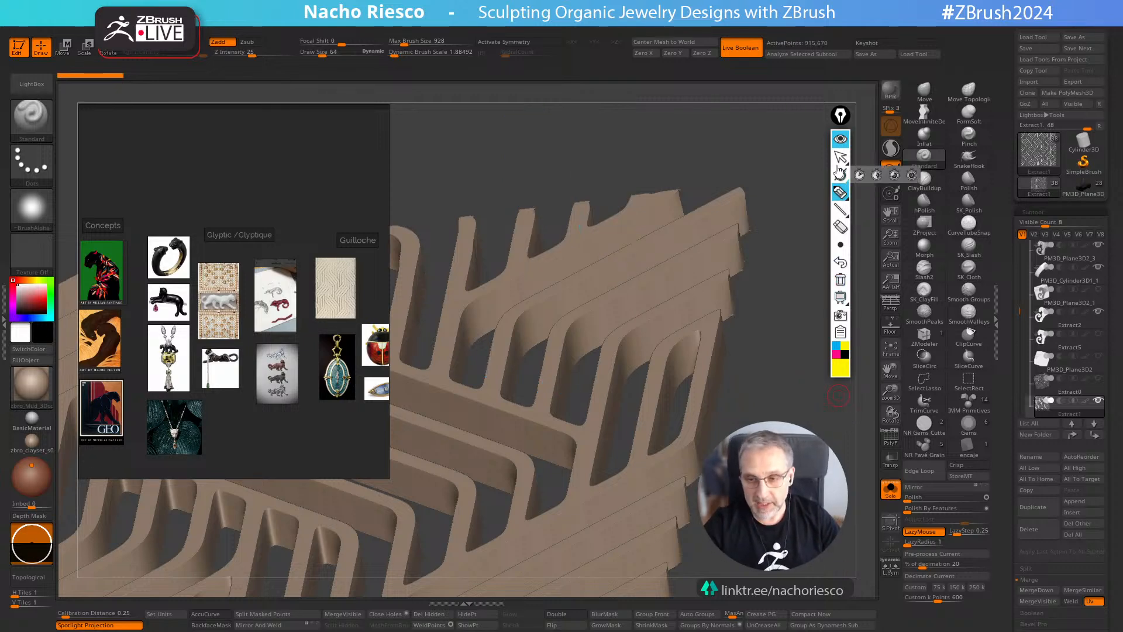
left_click(840, 157)
View the isolated line pattern from the front at full extent, and return to the complete pendant
left_click_drag(770, 377, 797, 468, "shift")
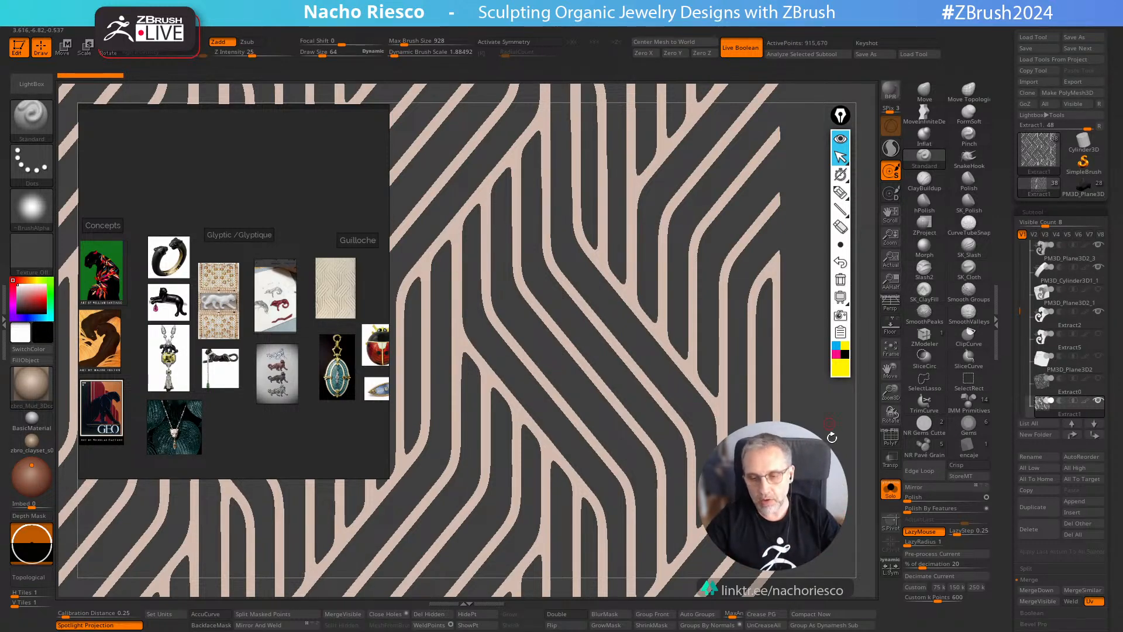
right_click_drag(506, 336, 505, 257, "ctrl")
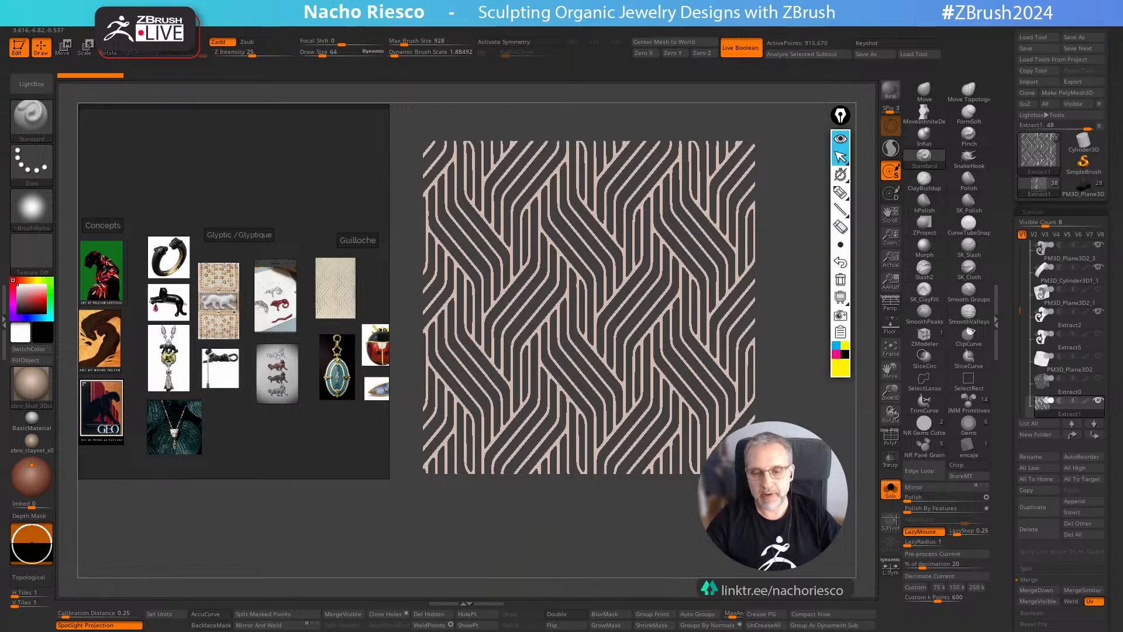
left_click(892, 494)
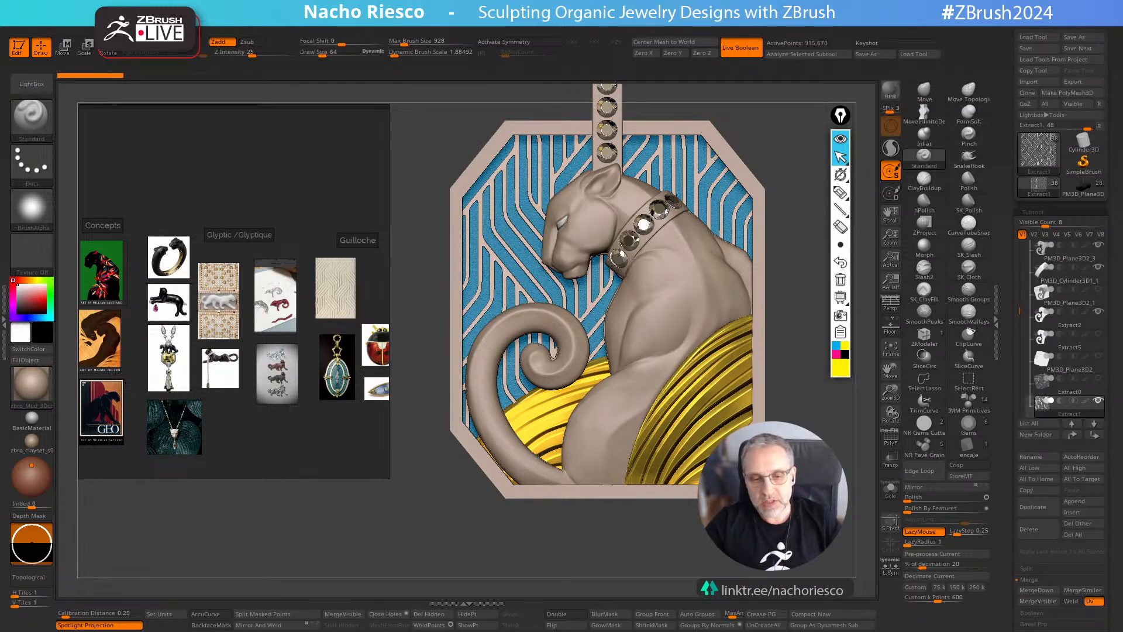
right_click_drag(810, 381, 866, 425, "ctrl")
Insert a Cube3D as a new subtool below the line pattern Extract1
left_click_drag(1007, 515, 1007, 504)
left_click_drag(1005, 469, 1005, 465)
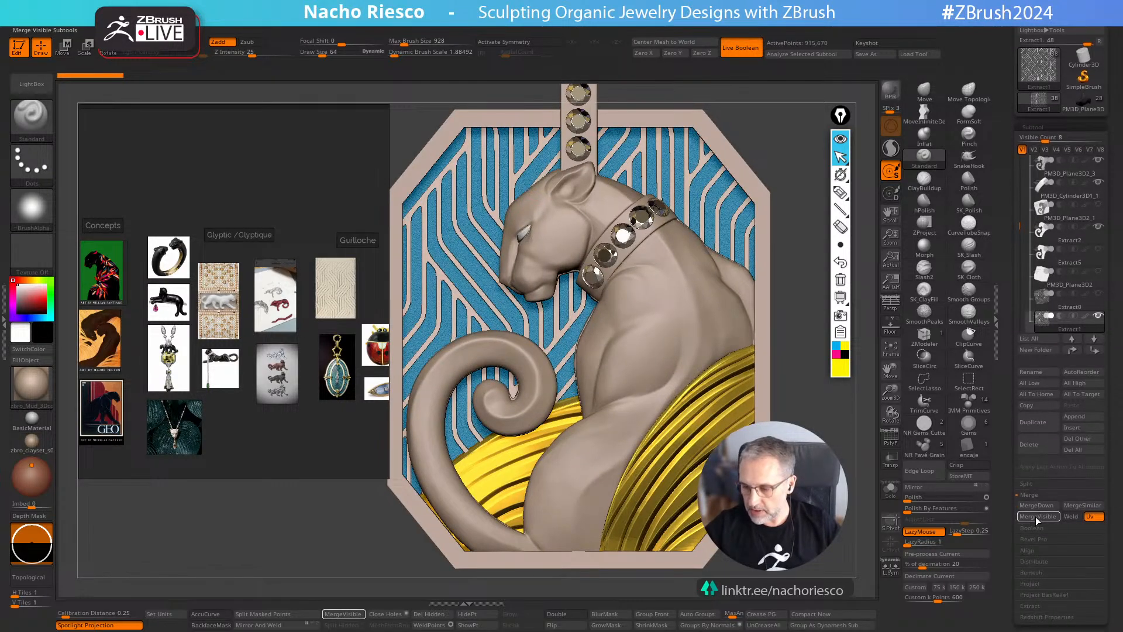
left_click_drag(1019, 226, 1020, 239)
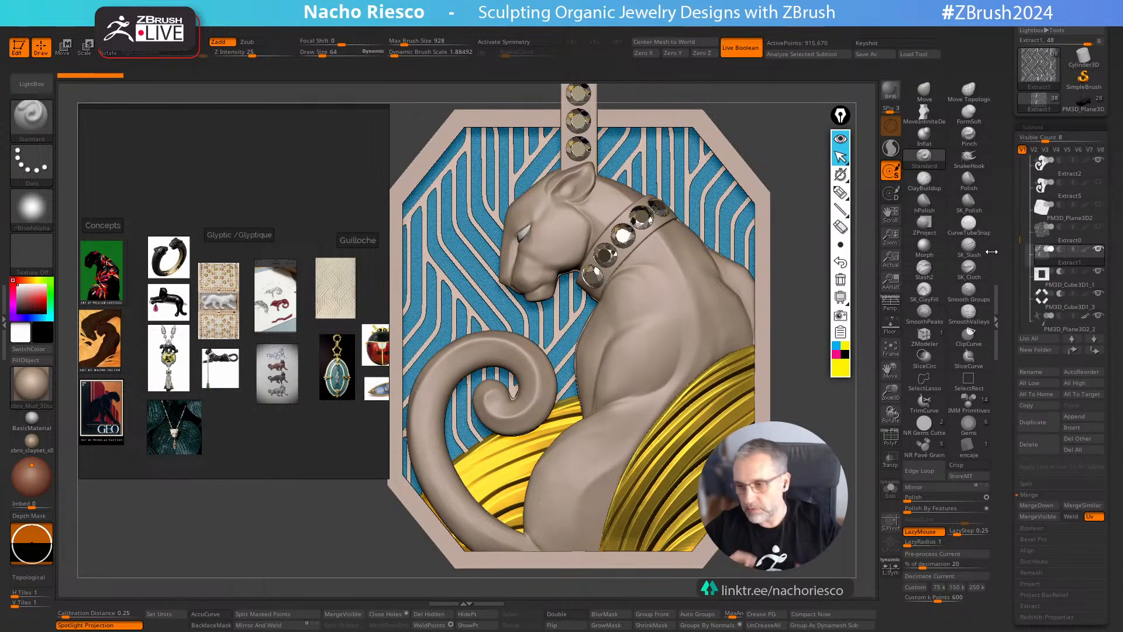
left_click(1073, 428)
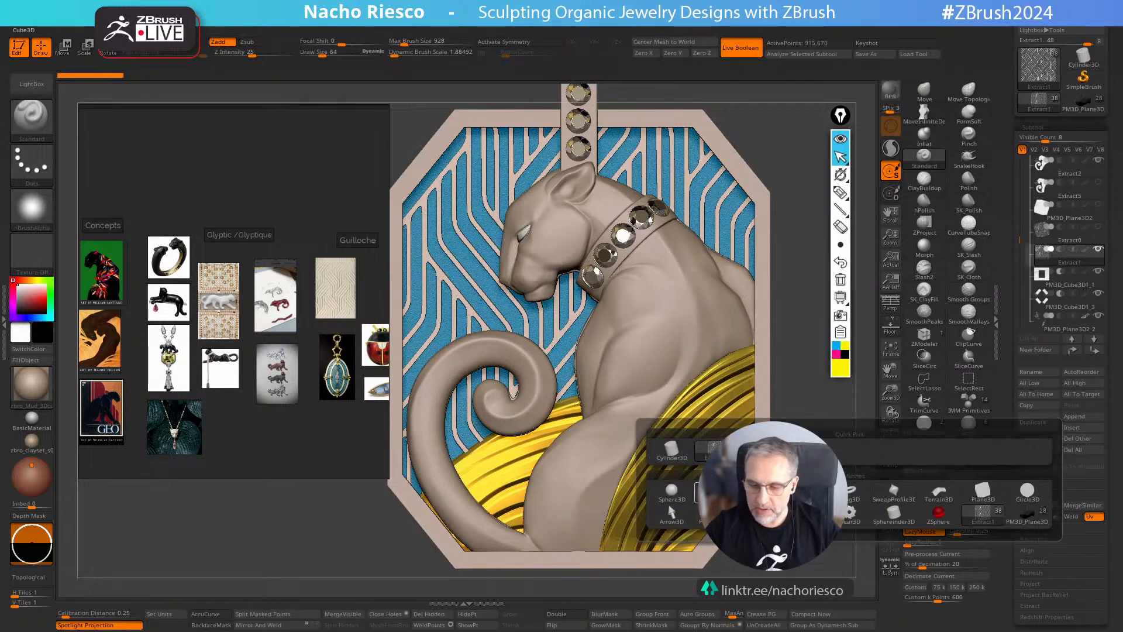
left_click(715, 493)
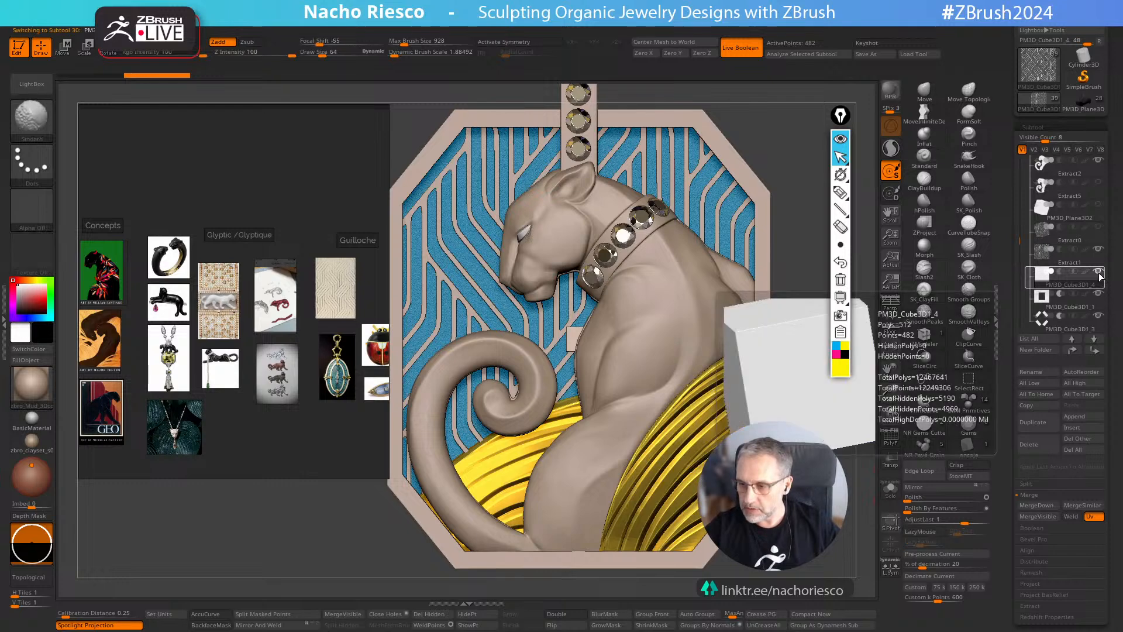
Hide every subtool except the new cube and the line pattern Extract1
mouse_move(1101, 280)
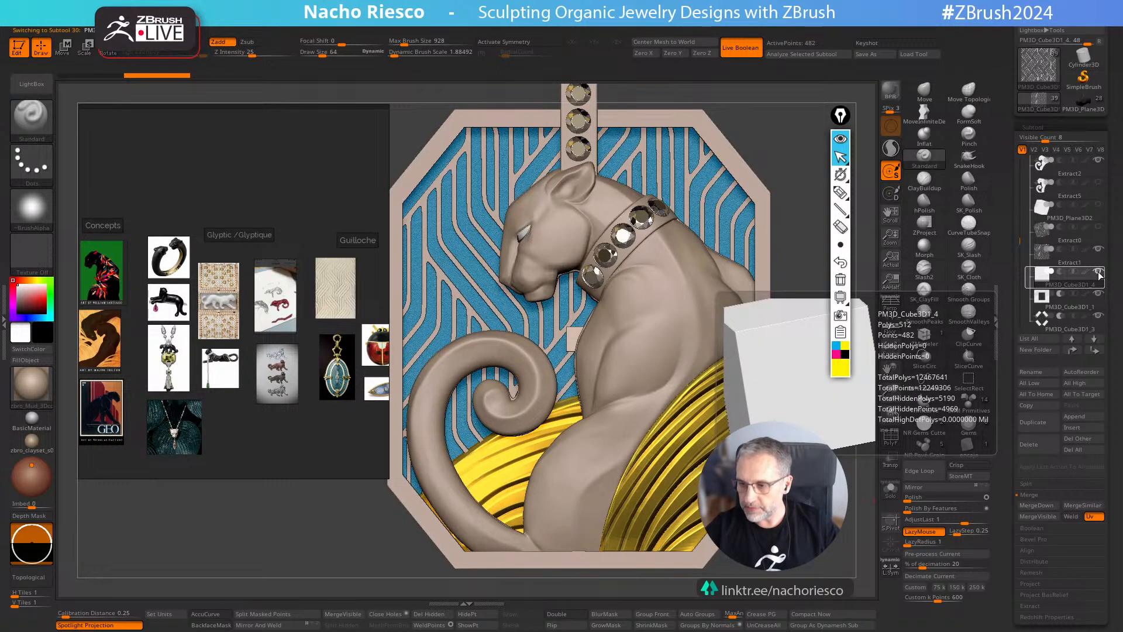
left_click(1100, 273, "shift")
left_click(1099, 251)
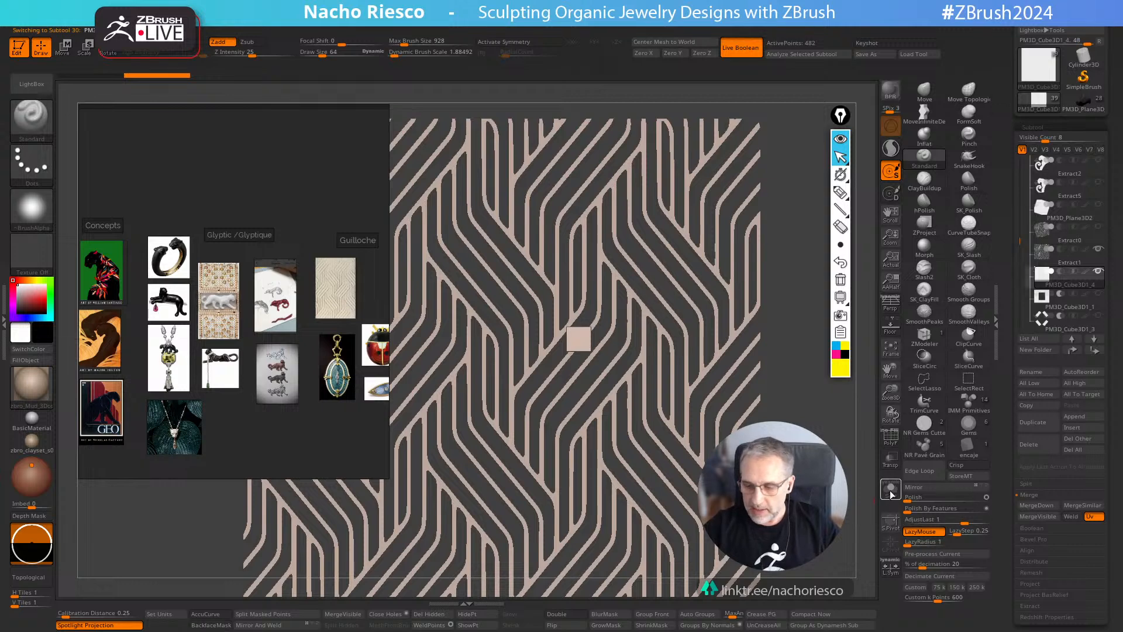
scroll(1006, 427, "down", 3)
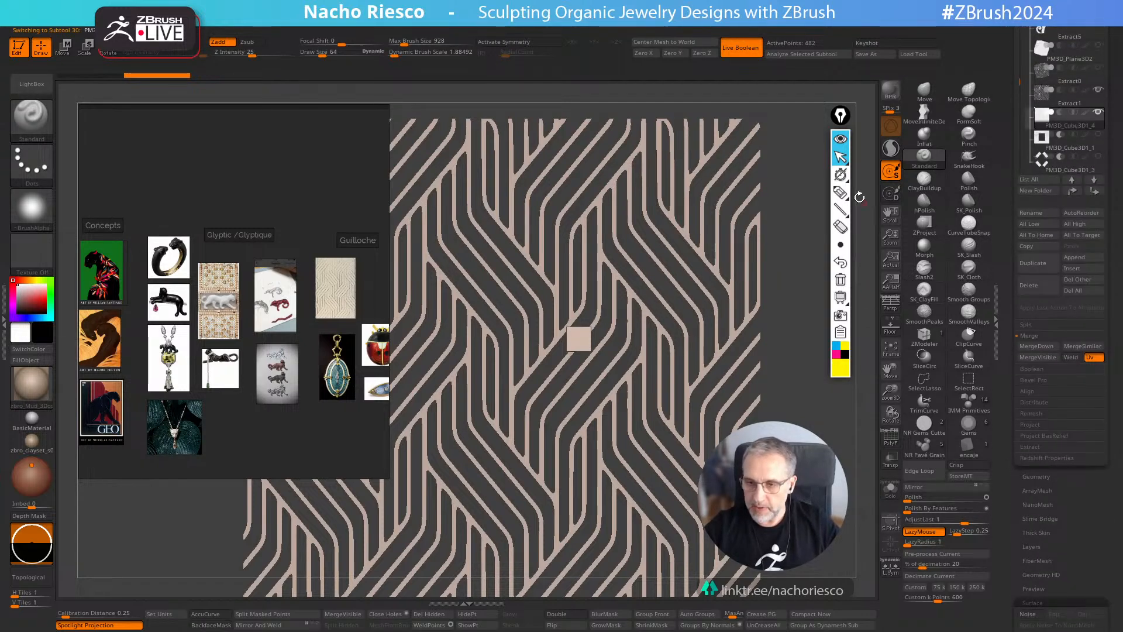
Reinitialize the new cube subtool as a QCube
scroll(1005, 413, "up", 2)
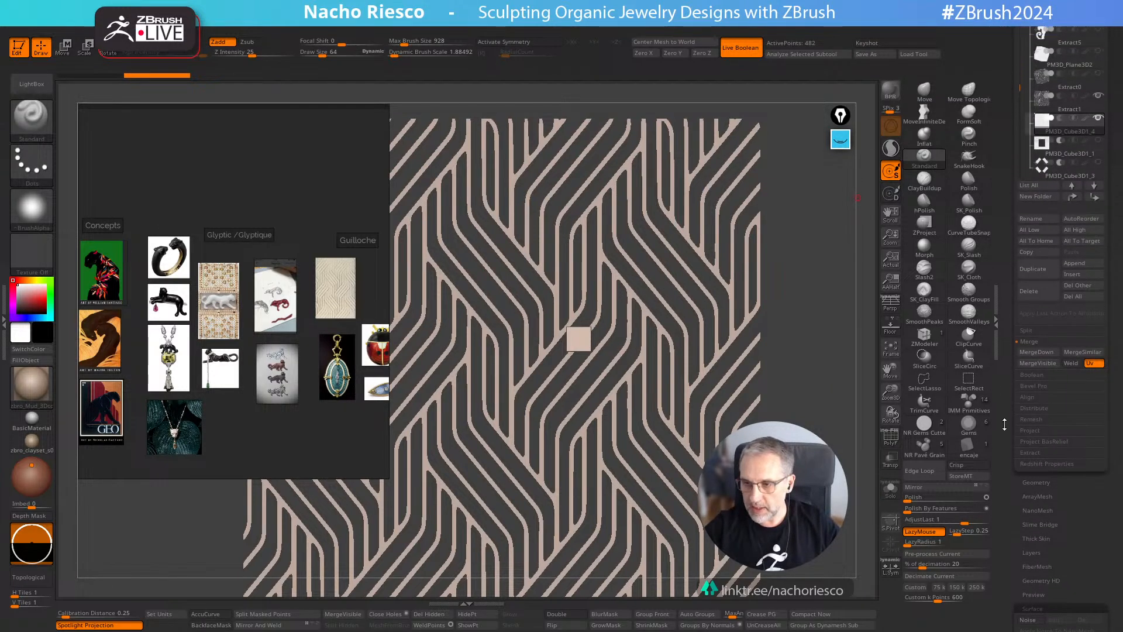
mouse_move(1041, 165)
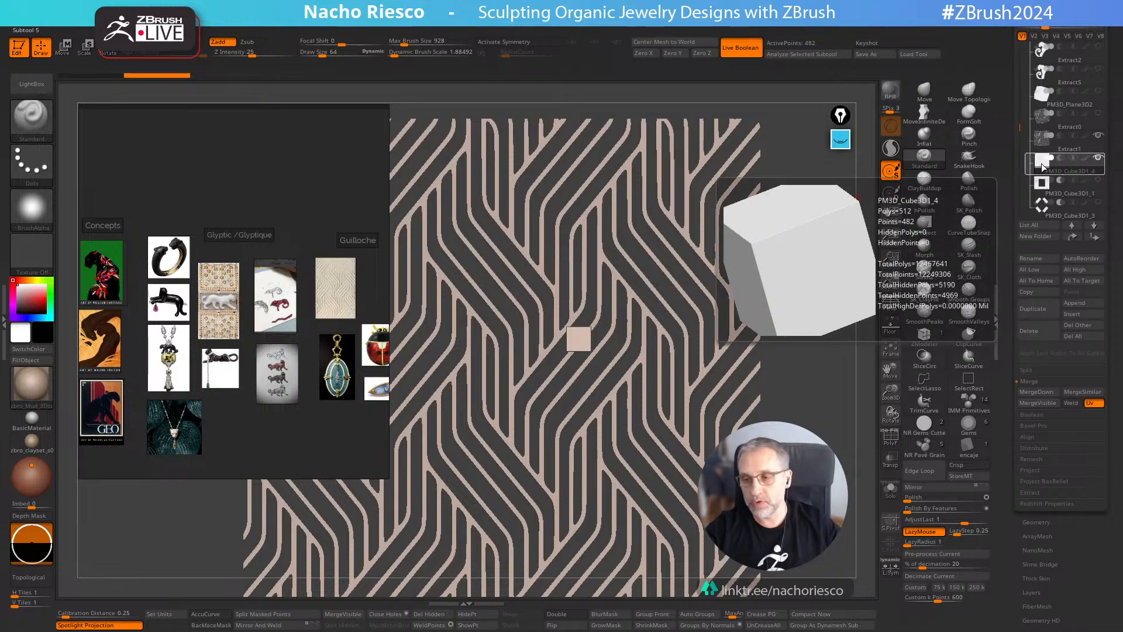
scroll(1006, 418, "down", 7)
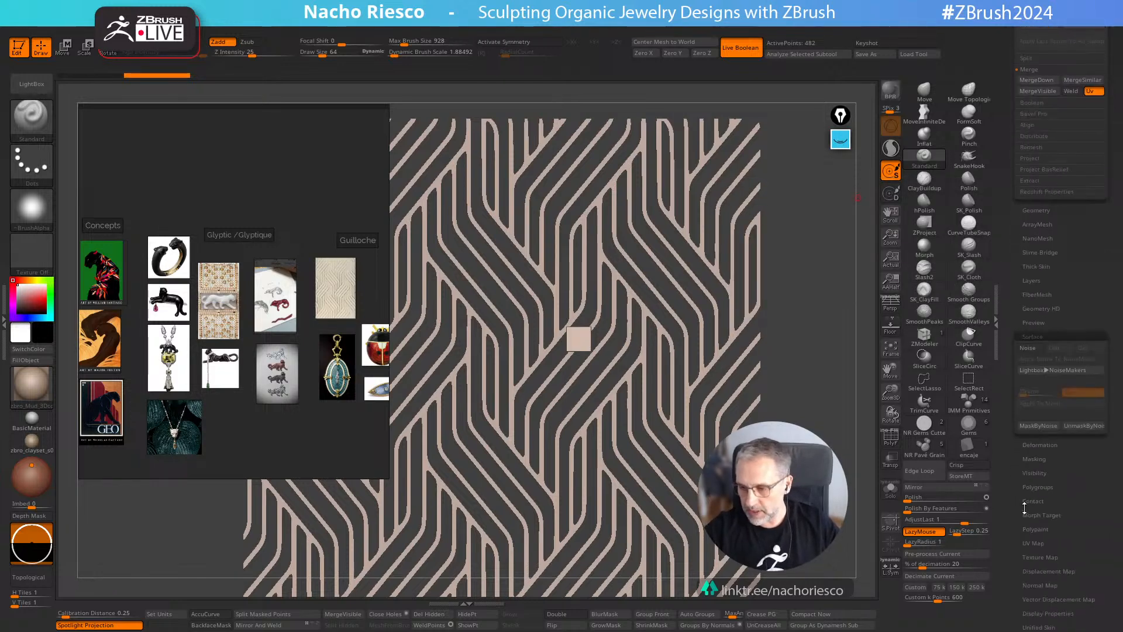
left_click(1040, 336)
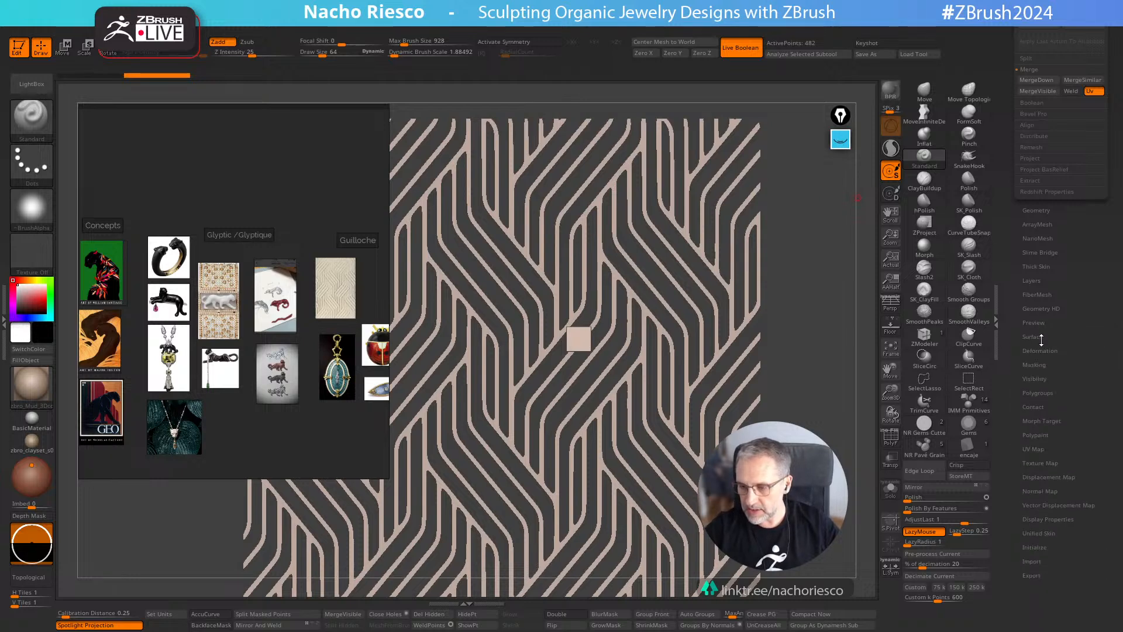
left_click(1031, 547)
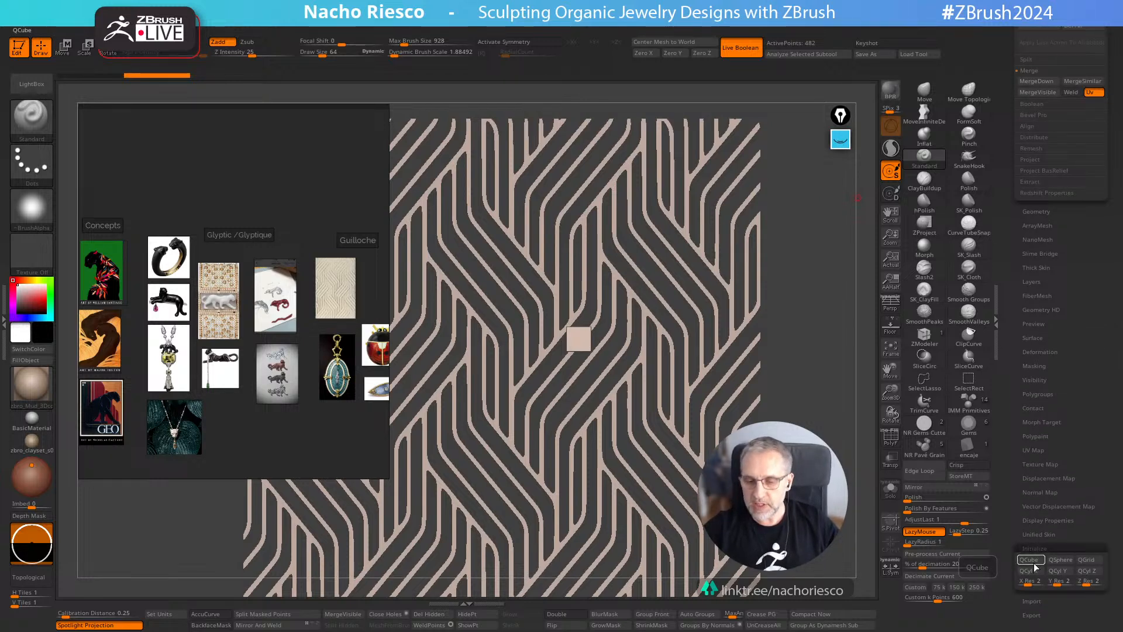
left_click(1031, 560)
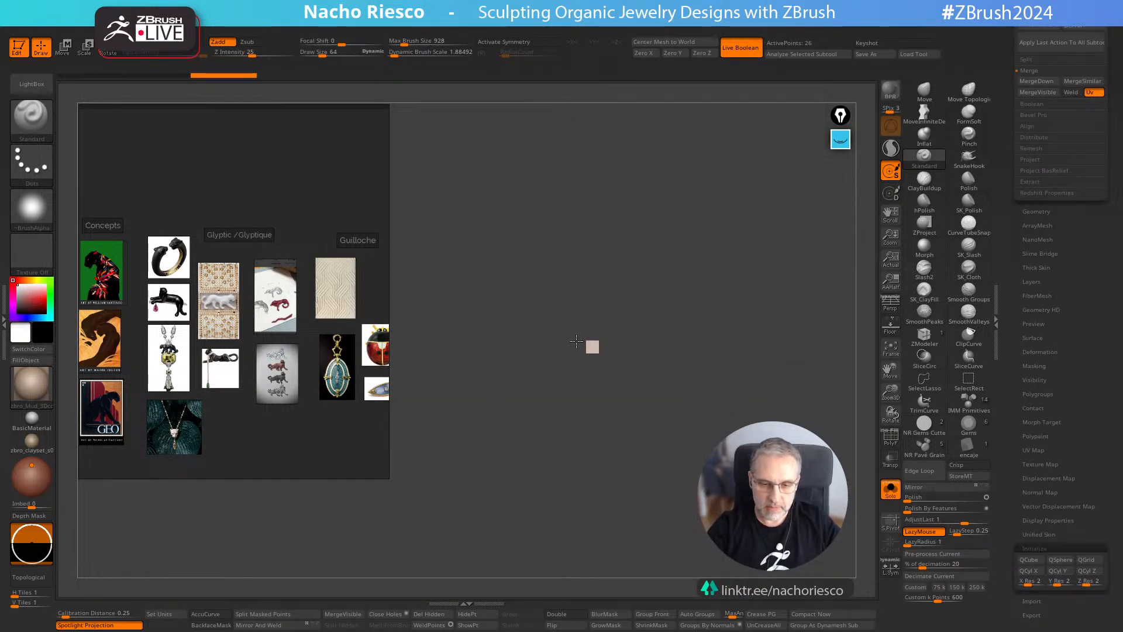
Isolate the QCube up close and turn on its polyframe display
left_click_drag(648, 356, 831, 191, "alt")
left_click_drag(680, 377, 854, 212, "alt")
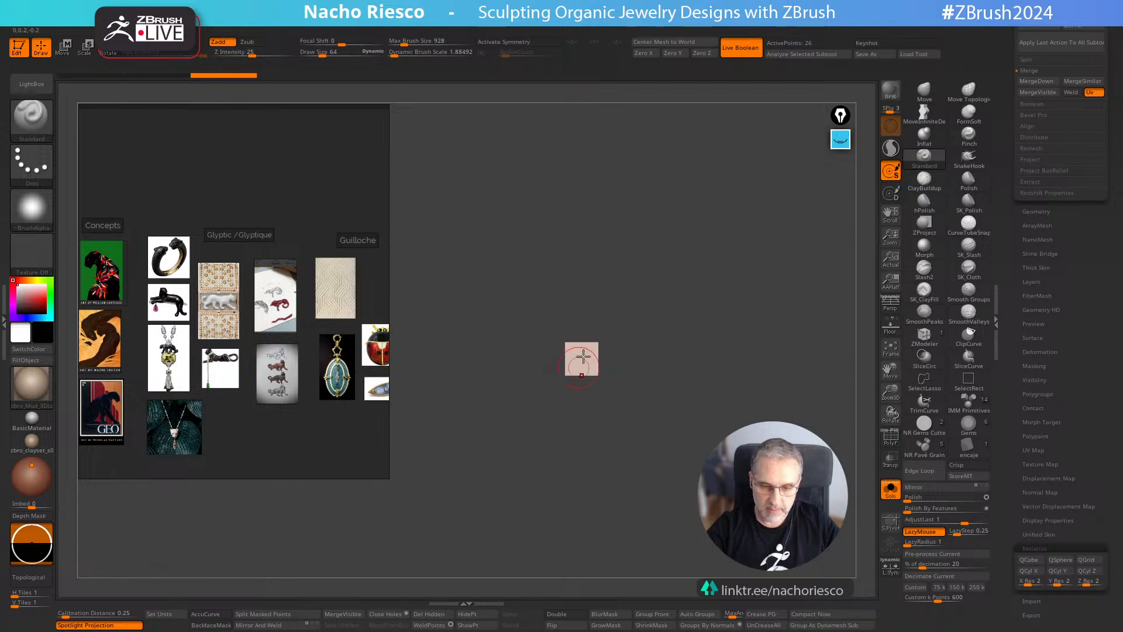
left_click_drag(674, 323, 789, 280, "alt")
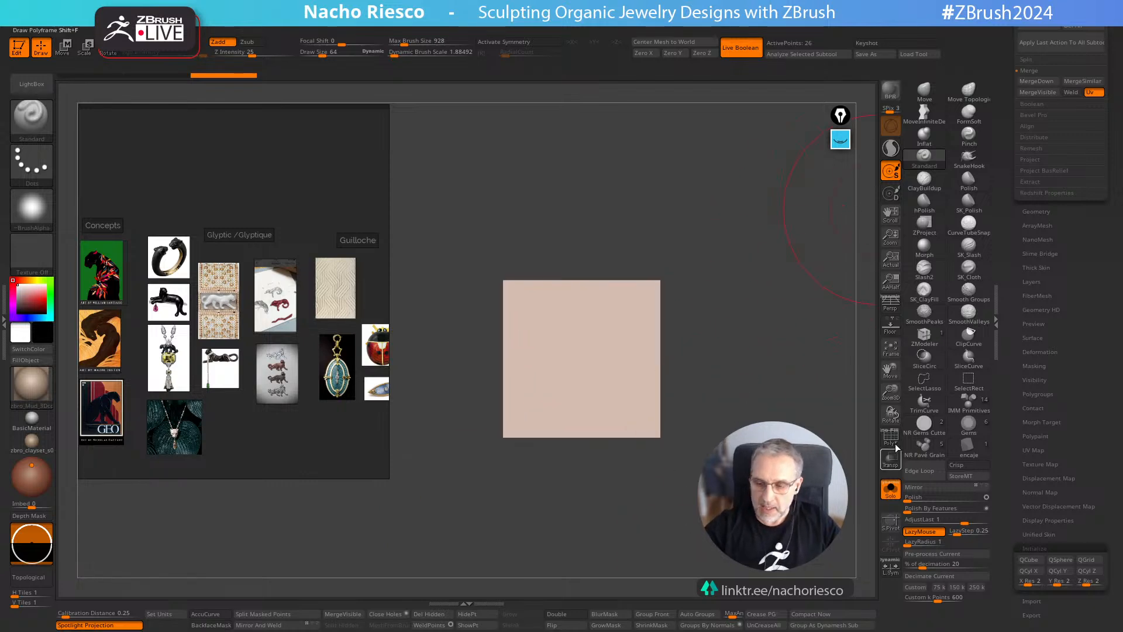
key("shift+f")
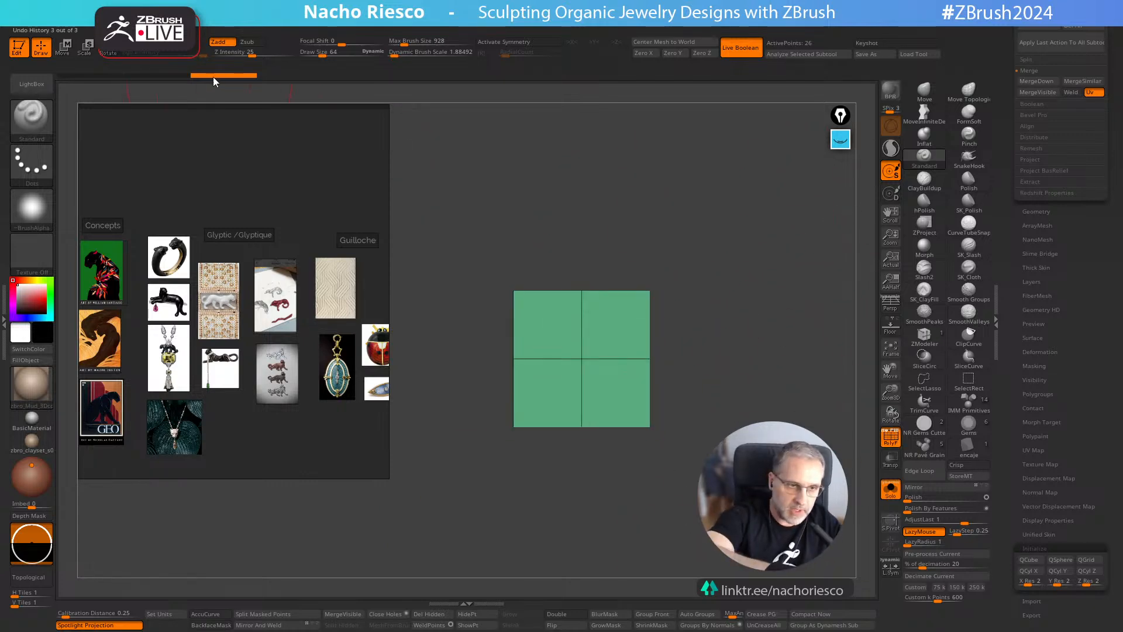
Compare the original Cube3D's topology with the QCube's through the undo history, ending on the QCube state
left_click(133, 75)
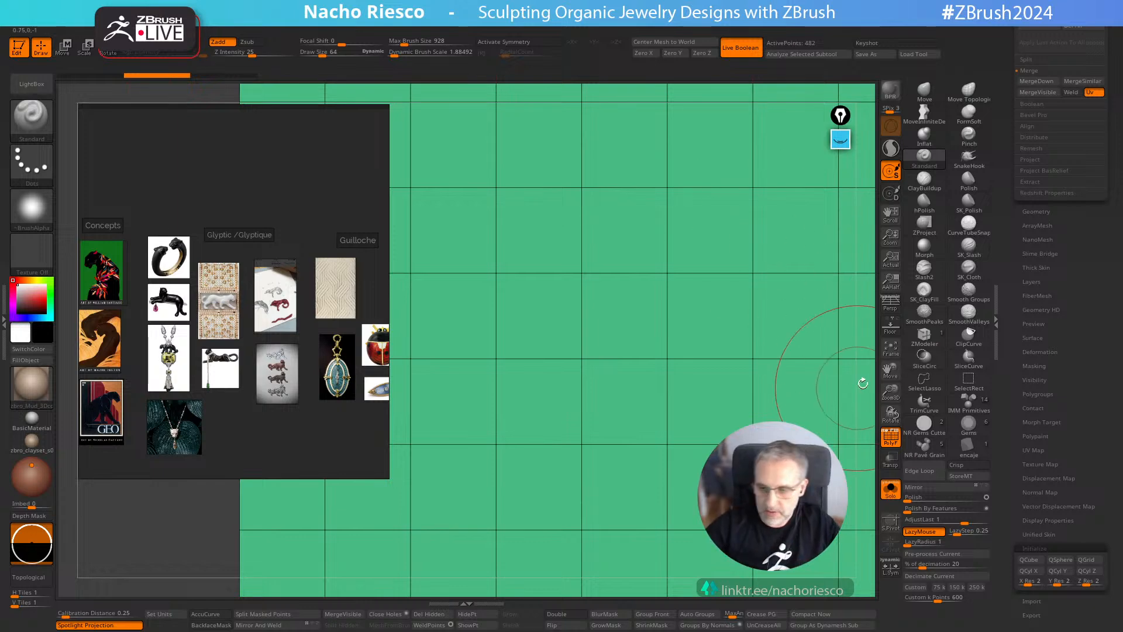
left_click_drag(864, 383, 715, 267, "alt")
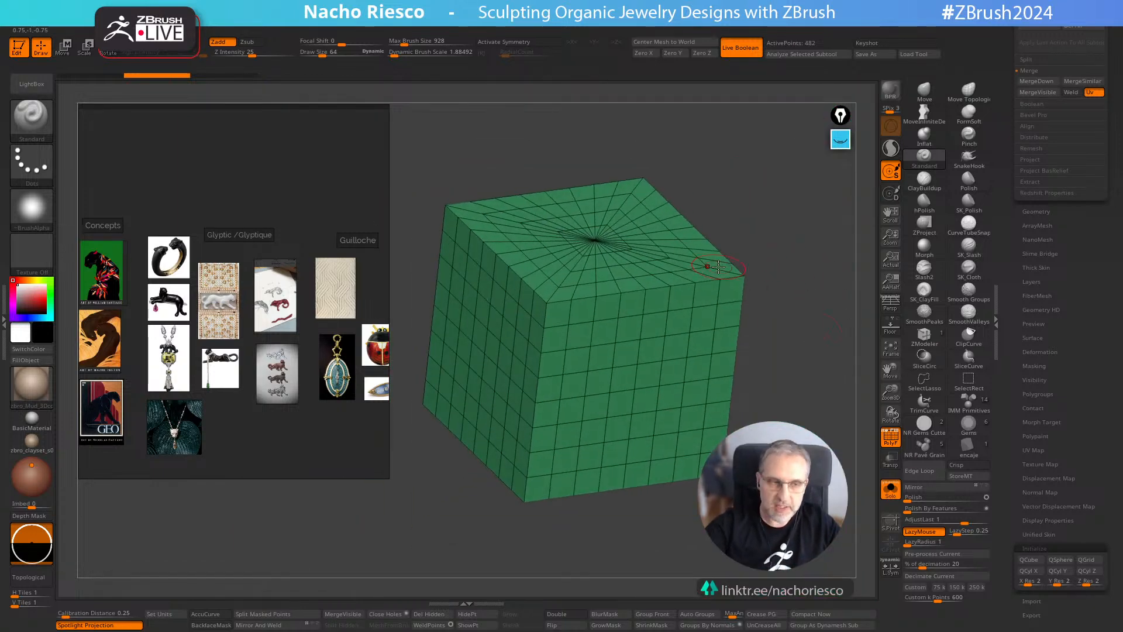
left_click(217, 75)
left_click(174, 75)
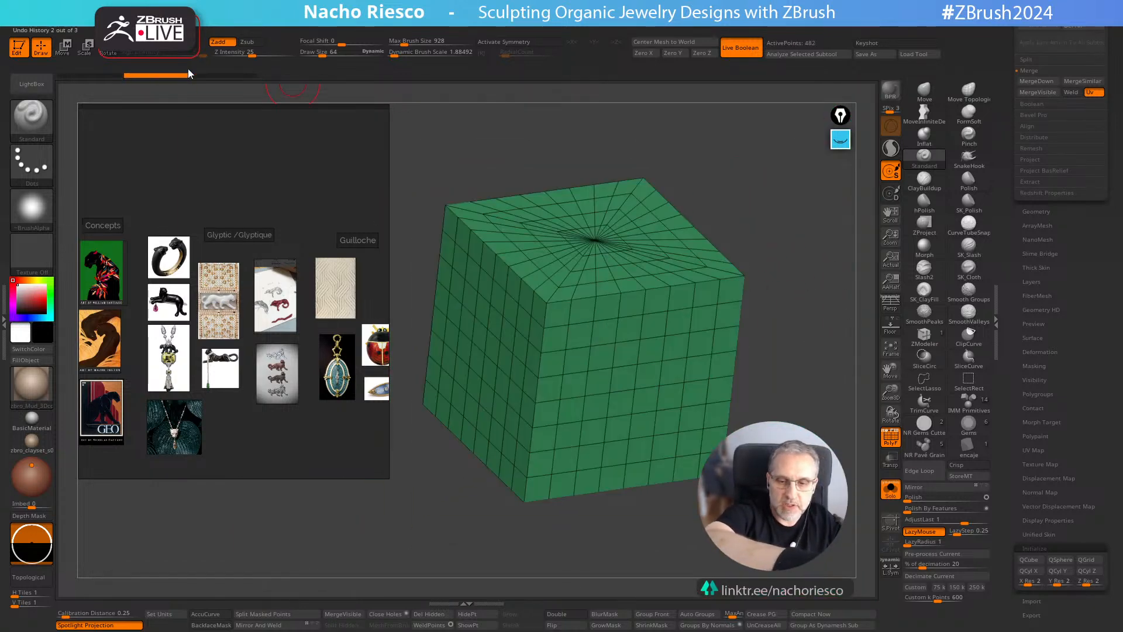
left_click(220, 69)
left_click(184, 70)
left_click(222, 70)
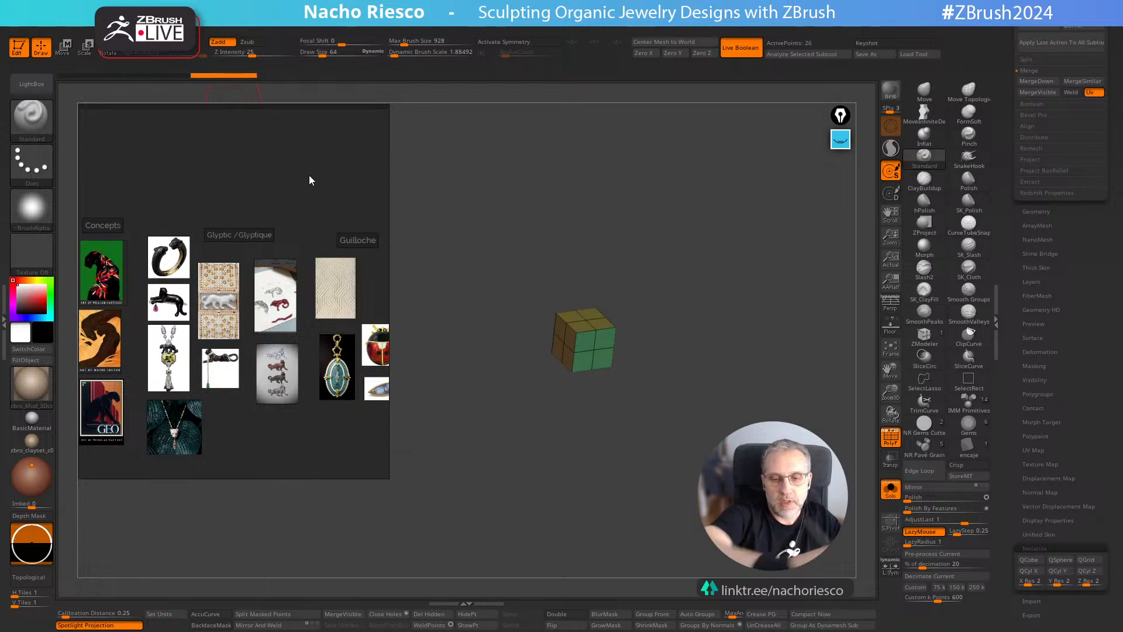
mouse_move(641, 360)
left_mouse_down()
mouse_move(629, 348)
mouse_move(686, 446)
left_mouse_up()
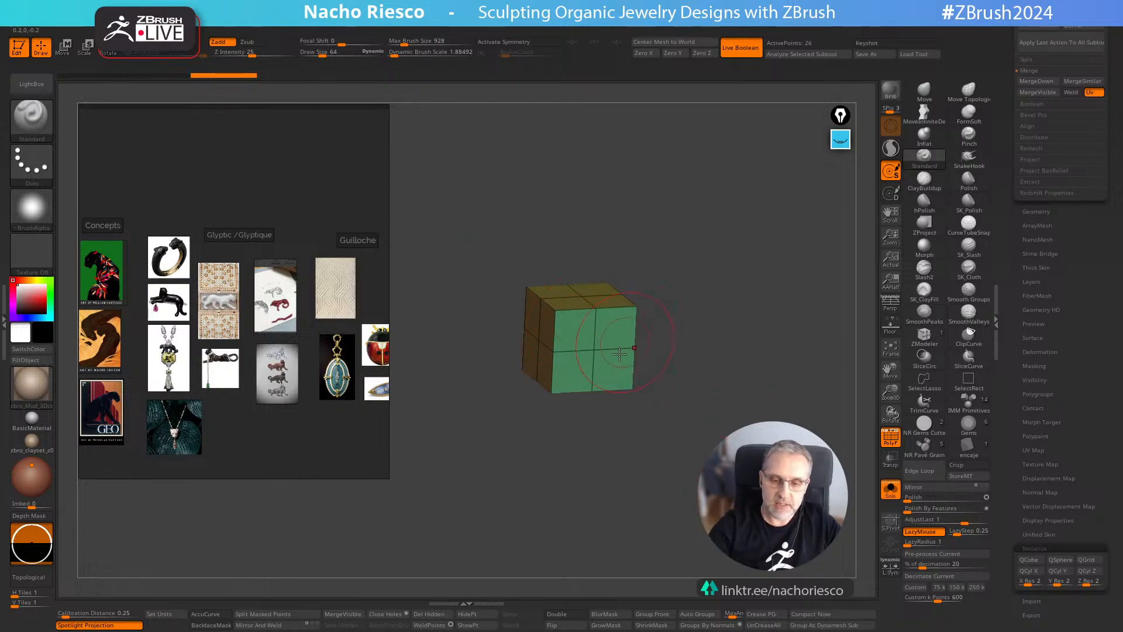
left_click_drag(750, 398, 694, 446, "shift")
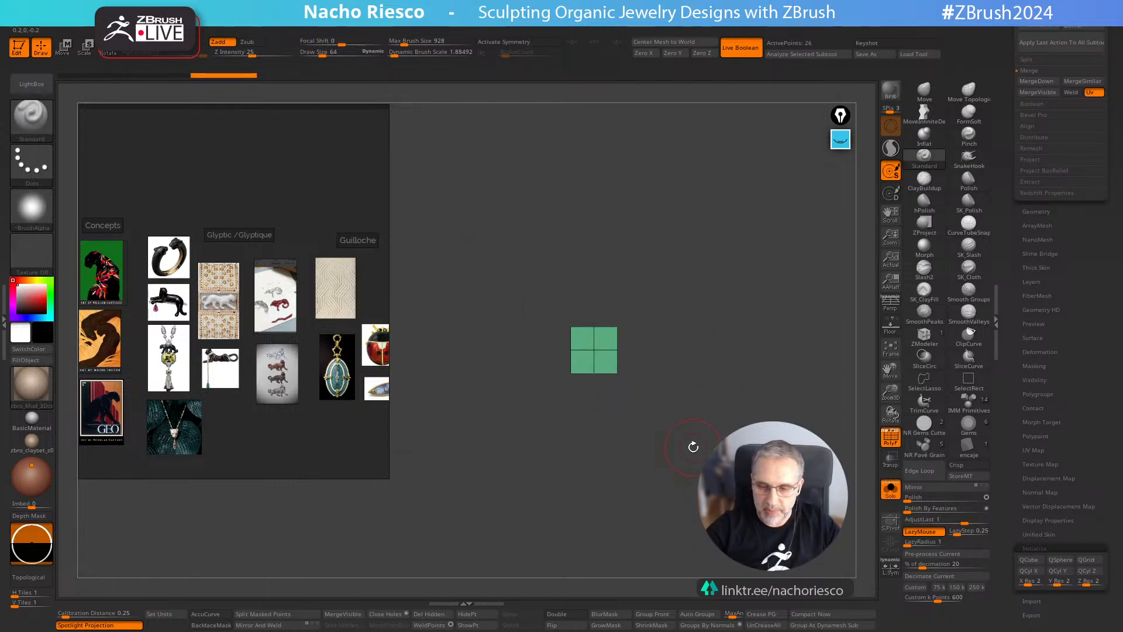
Show the line pattern with transparency turned on, and move the cube onto the vertical strip above the diagonal branch
left_click(890, 490)
left_click_drag(840, 541, 734, 394, "alt")
left_click_drag(677, 413, 654, 429, "alt")
key("w")
left_click(891, 491)
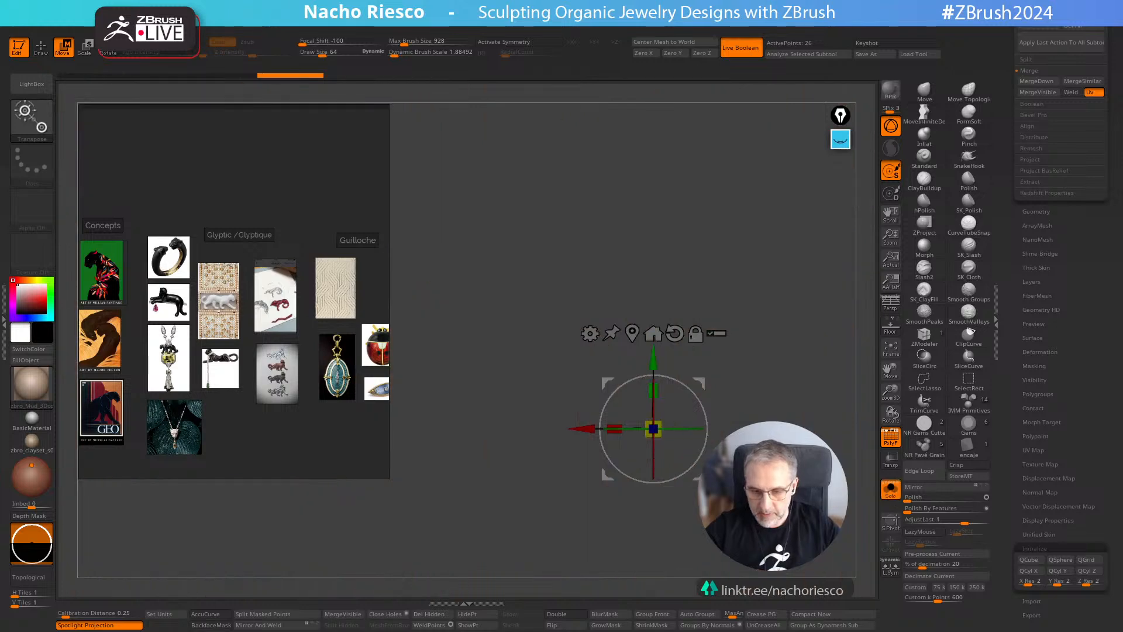
left_click_drag(731, 356, 760, 409, "shift")
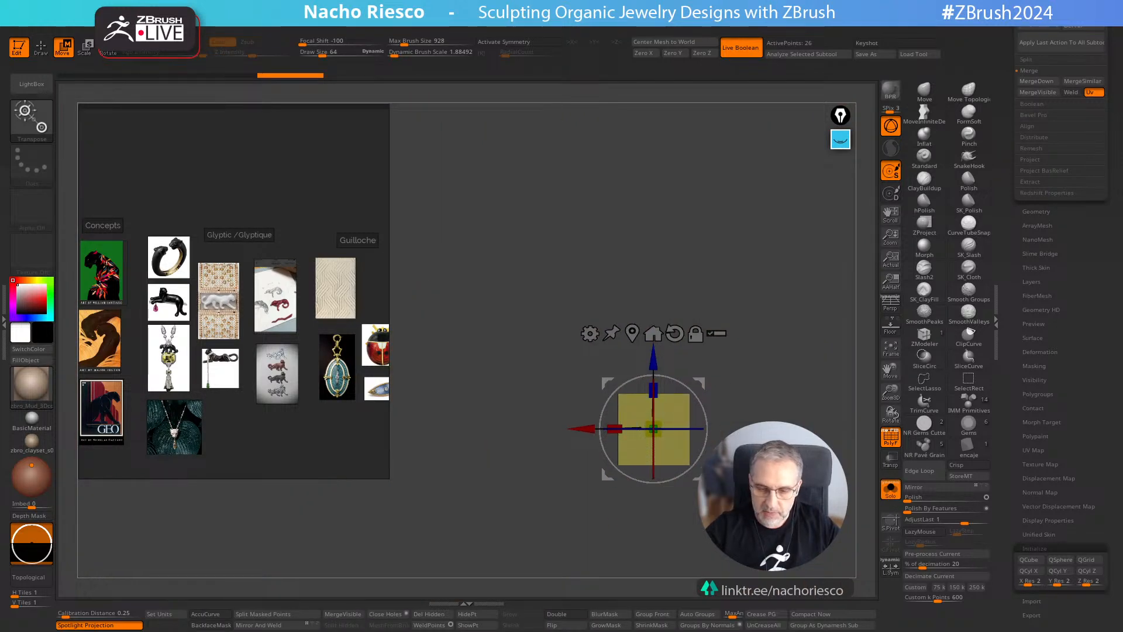
left_click(890, 491)
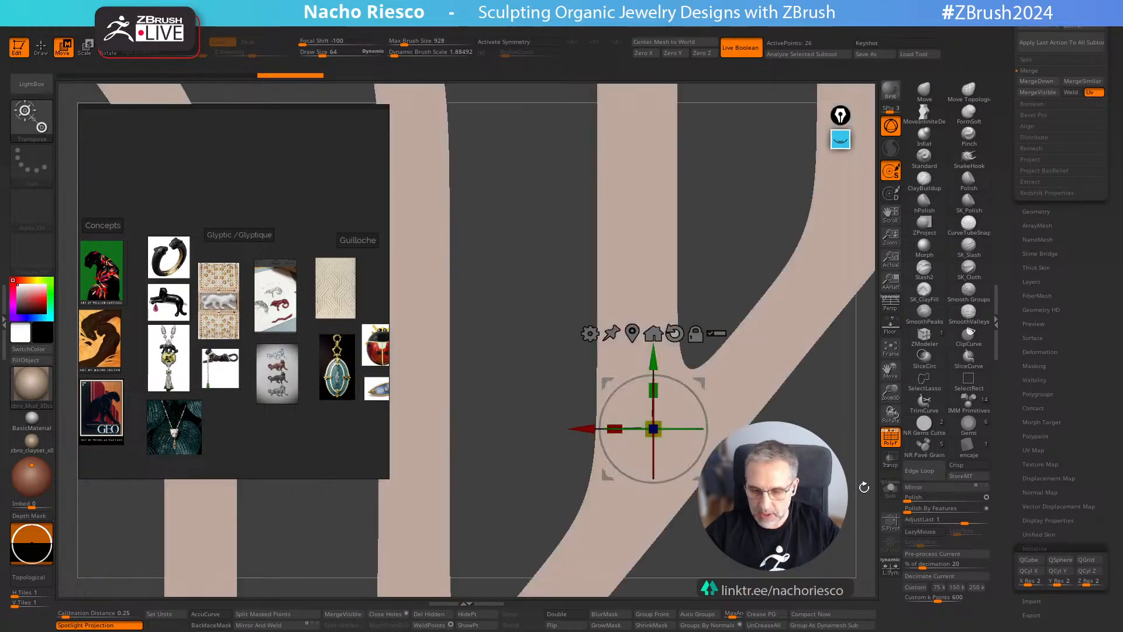
left_click(894, 462)
left_click_drag(691, 453, 685, 381)
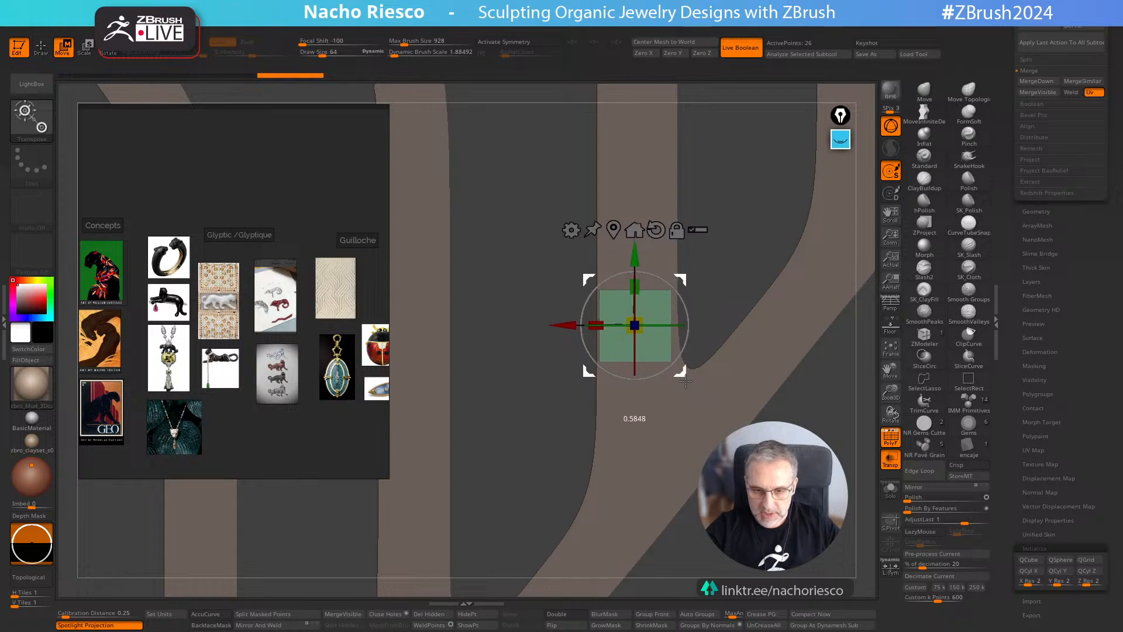
Stretch the cube along X to match the strip's width and fine-tune its position on the strip
left_click_drag(597, 325, 597, 327)
left_click_drag(636, 260, 637, 243)
left_click_drag(601, 310, 598, 310)
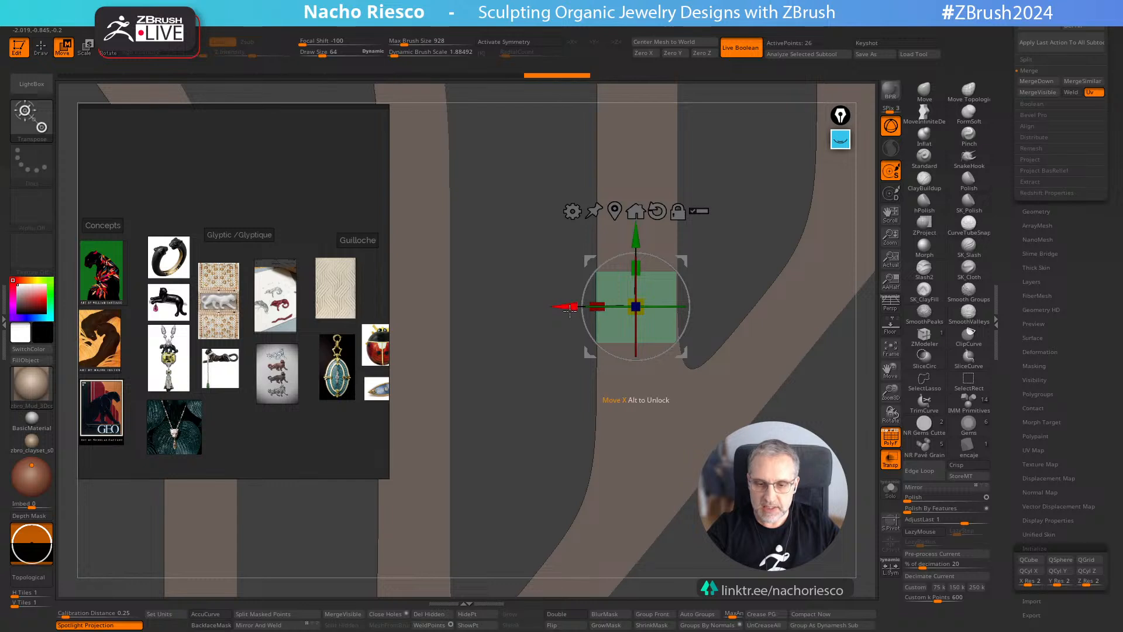
key("q")
left_click_drag(720, 255, 725, 158)
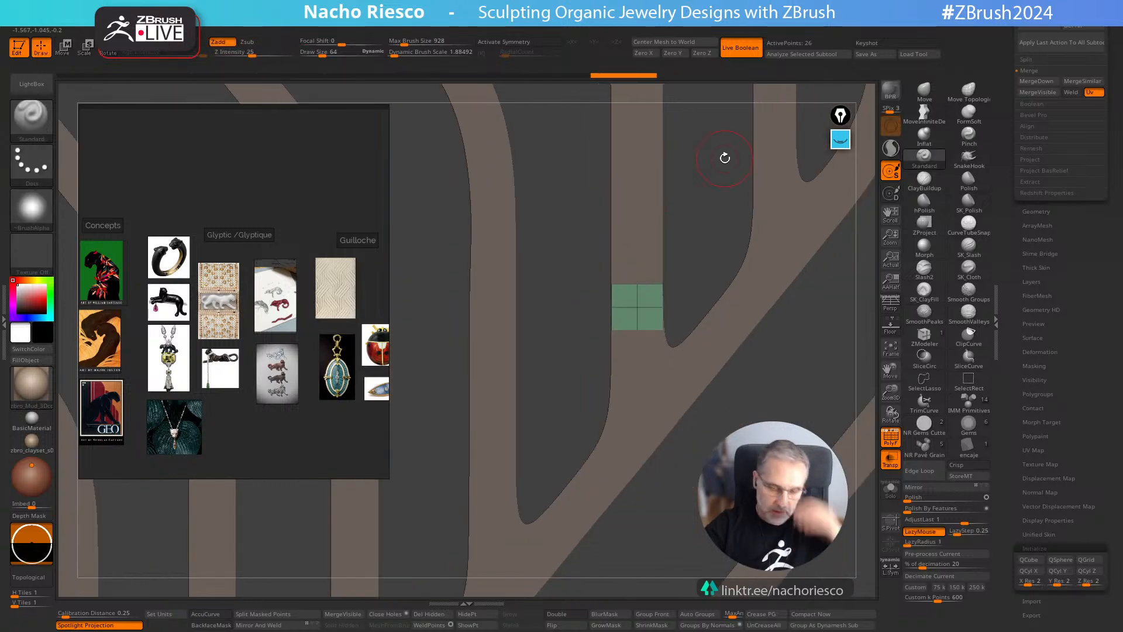
Set the scene scale with Scale Master, choosing 0.45 x 0.40 x 0.40 mm as the cube's size
left_click(4, 321)
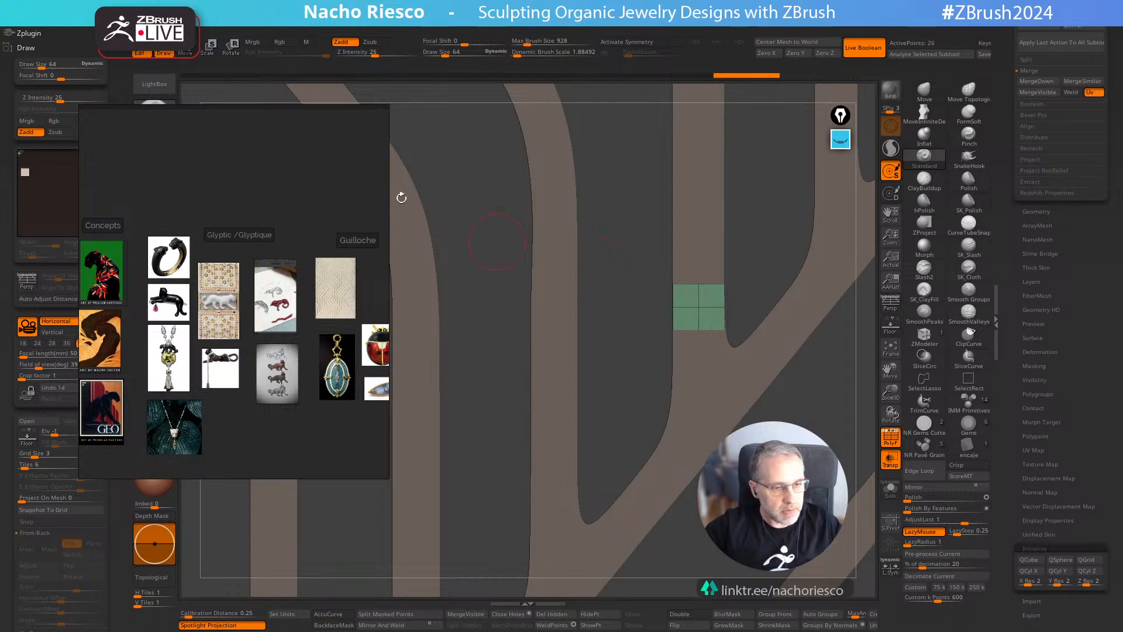
mouse_move(275, 209)
left_mouse_down()
mouse_move(349, 264)
mouse_move(401, 275)
left_mouse_up()
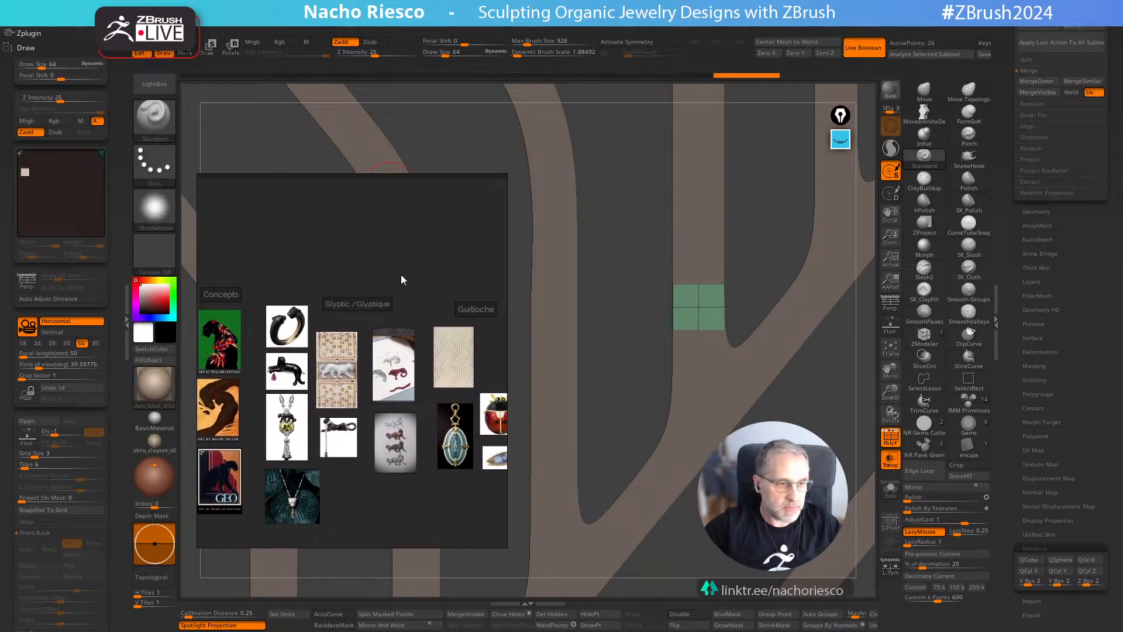
left_click(35, 33)
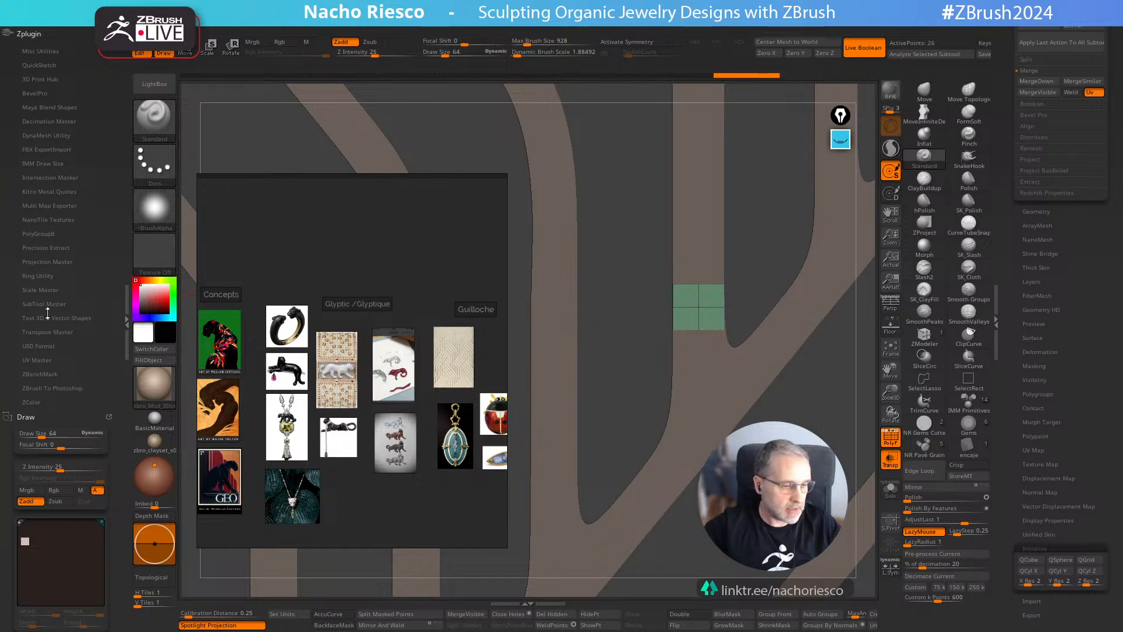
left_click(40, 290)
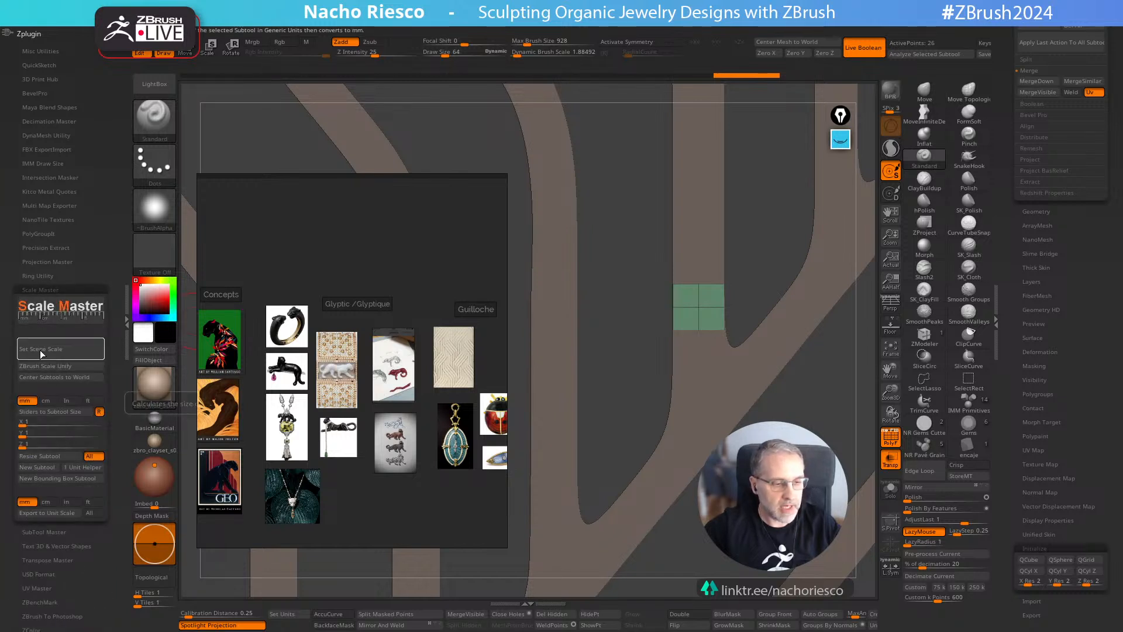
left_click(42, 348)
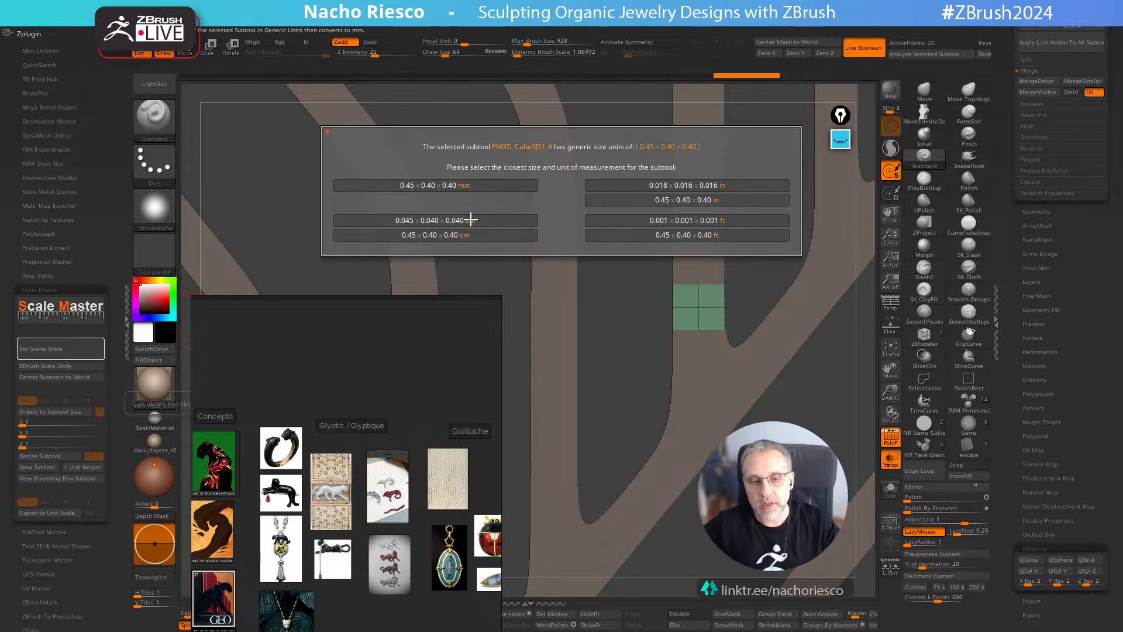
left_click(498, 187)
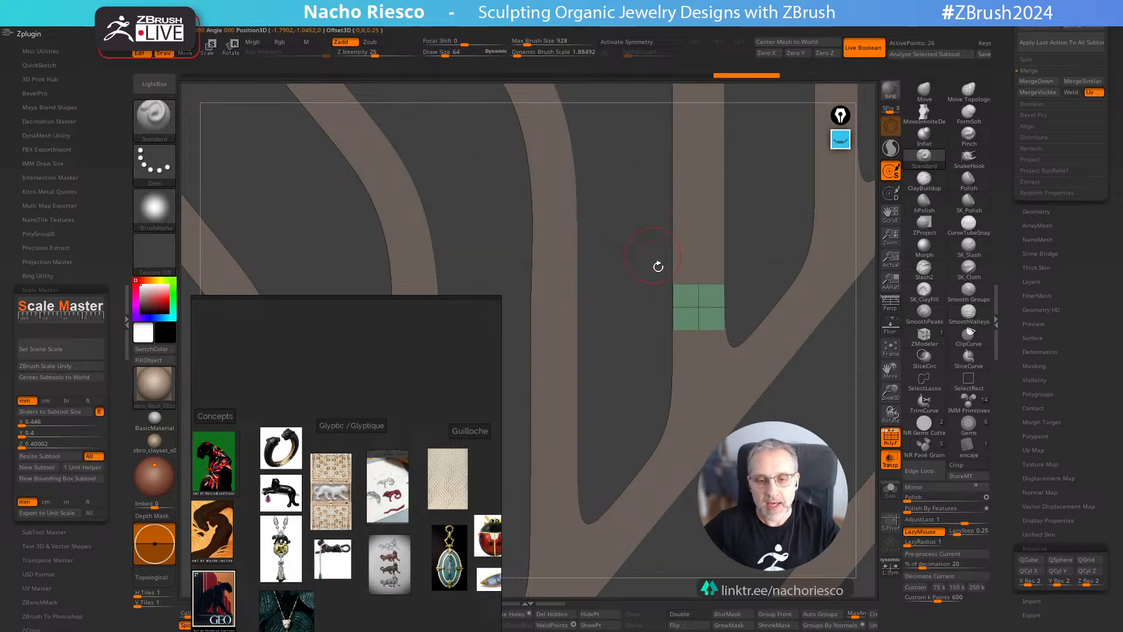
Isolate the cube and delete its horizontal and mid-depth edge loops using ZModeler's Delete action with EdgeLoop Complete, keeping the vertical middle loop
mouse_move(632, 351)
left_mouse_down()
mouse_move(630, 326)
mouse_move(590, 387)
left_mouse_up()
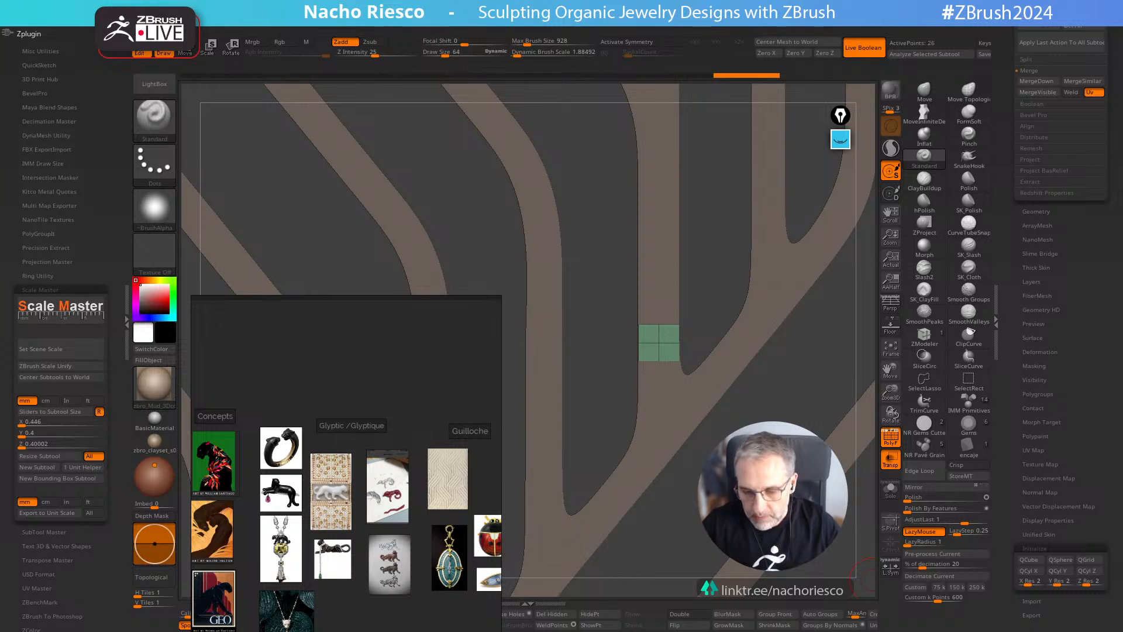
key("shift")
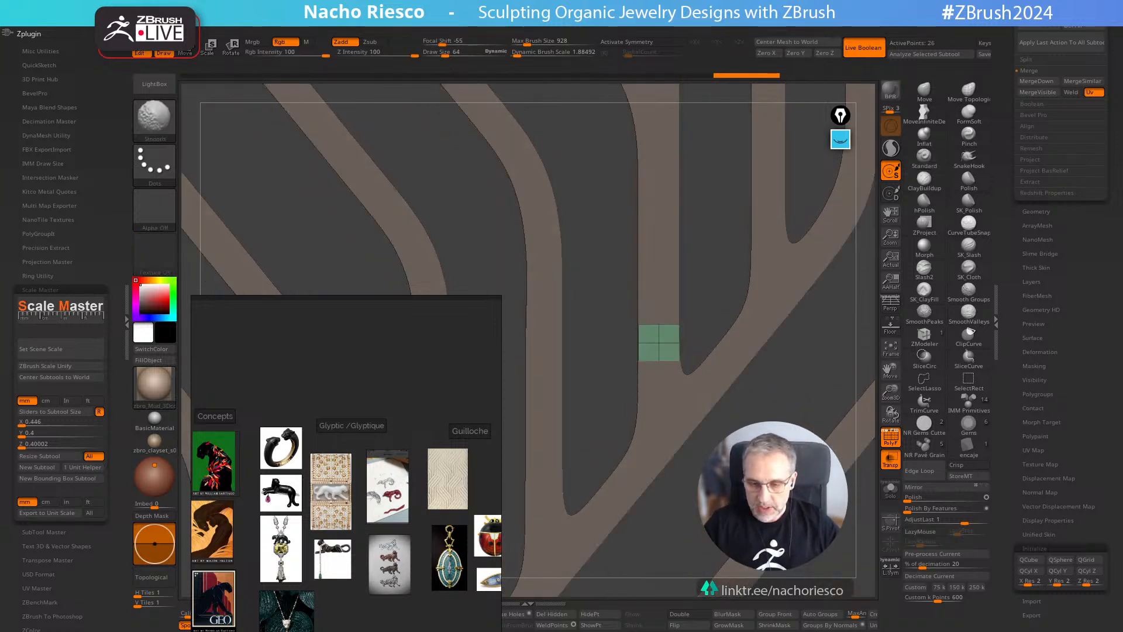
left_click(892, 492)
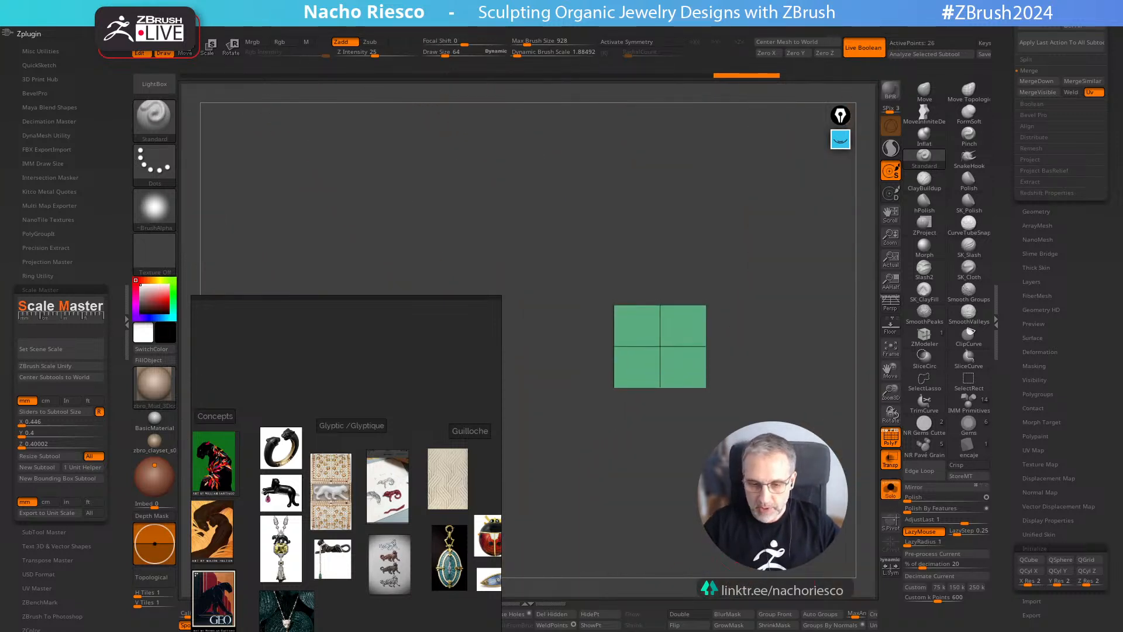
left_click(924, 337)
key("space")
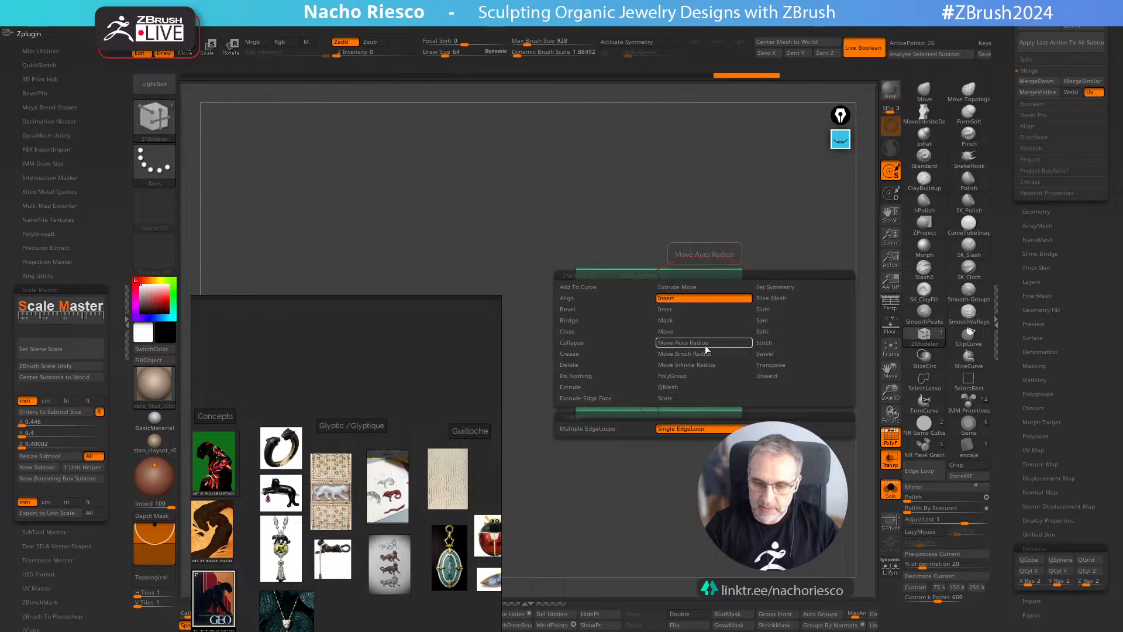
left_click(576, 309)
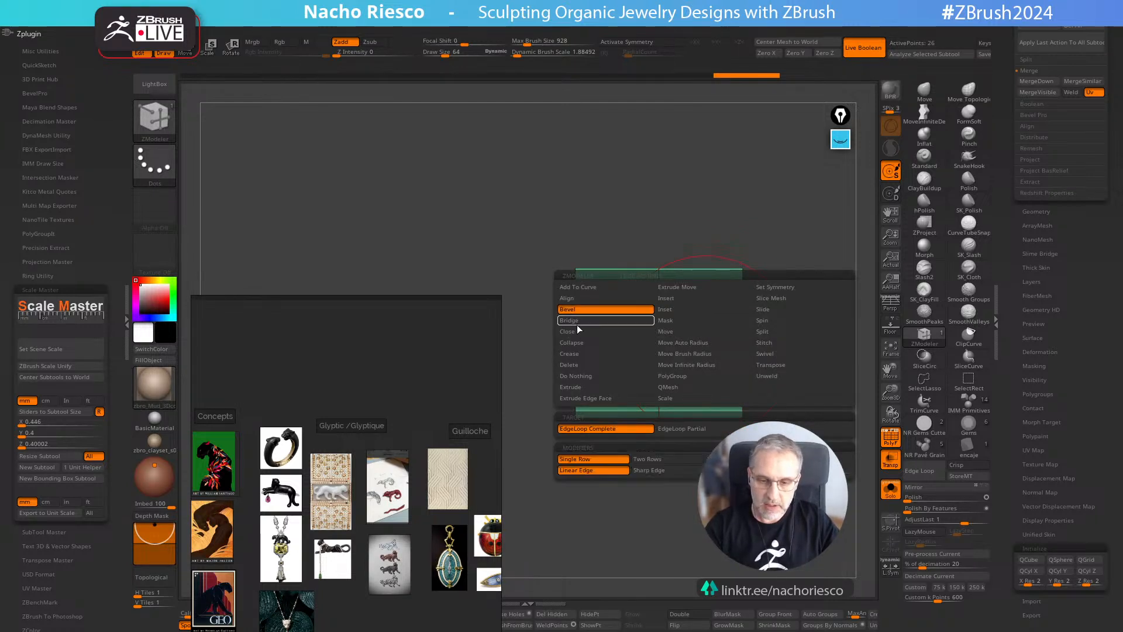
left_click(576, 362)
left_click(690, 430)
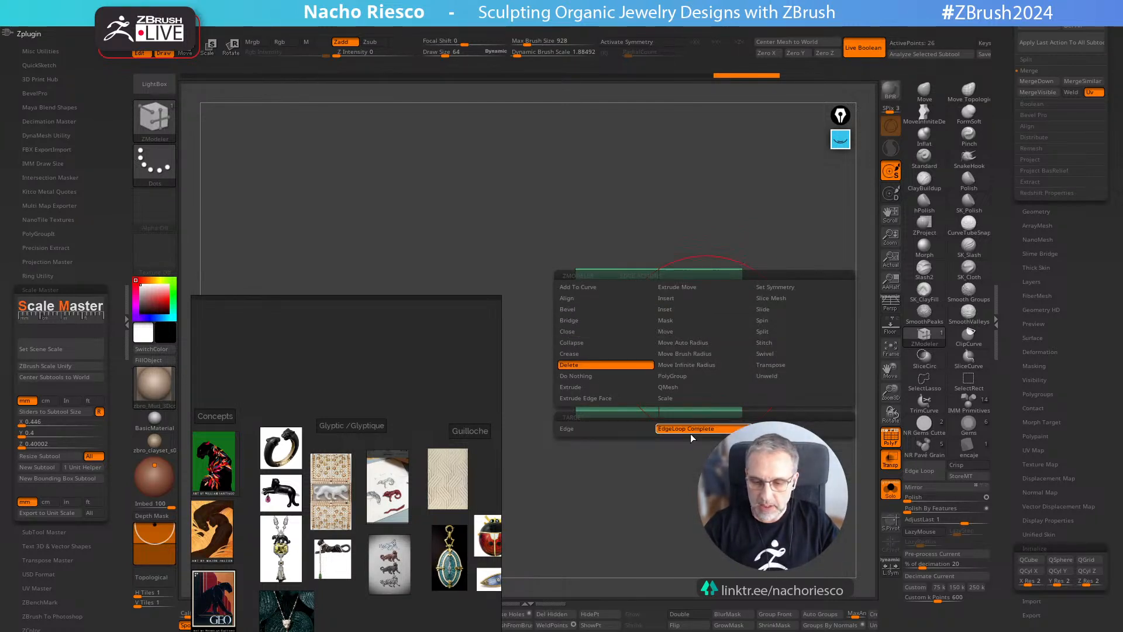
left_click(704, 343)
left_click_drag(774, 344, 814, 286)
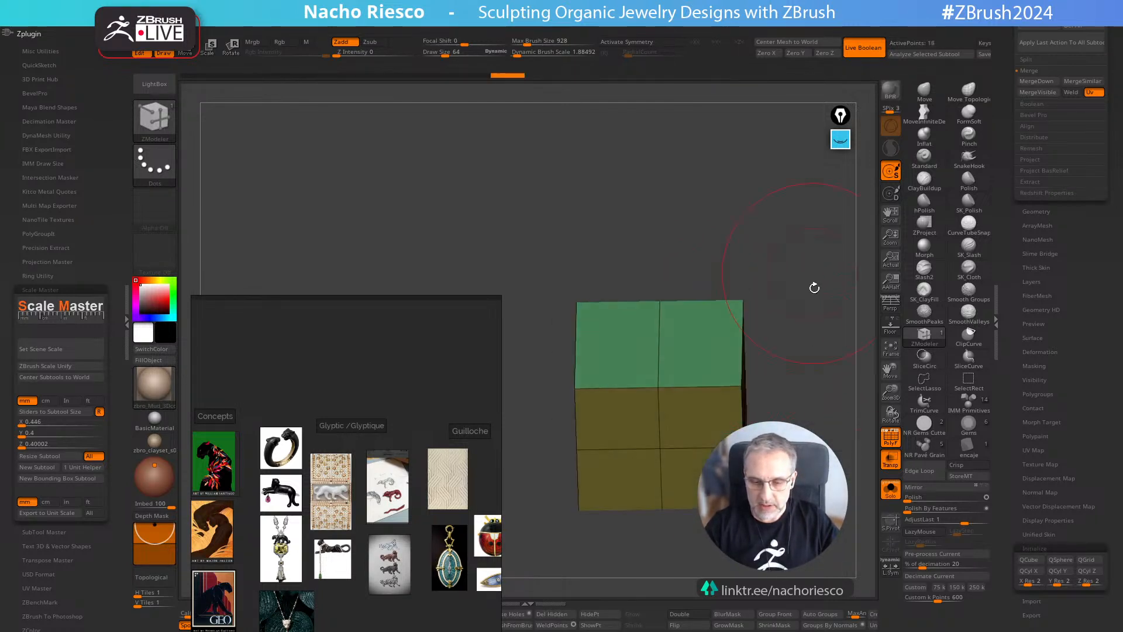
left_click(705, 448)
Raise the middle edge on top of the isolated block along Z to form a pointed ridge
left_click_drag(807, 346, 671, 409)
key("w")
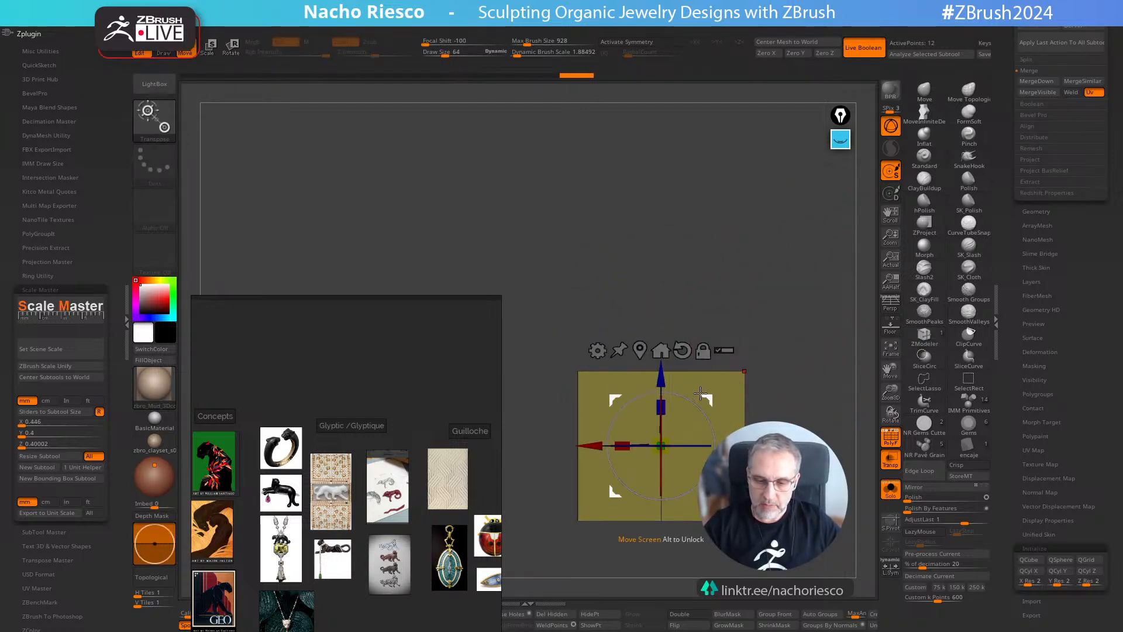
left_click_drag(660, 370, 661, 301)
key("ctrl+z")
left_click(752, 326, "ctrl")
left_click_drag(660, 372, 656, 277)
Show the line pattern again without polyframe and move the ridged block along Z relative to the strip
key("q")
mouse_move(808, 391)
left_mouse_down()
mouse_move(802, 296)
mouse_move(803, 541)
mouse_move(803, 492)
mouse_move(867, 468)
mouse_move(873, 449)
mouse_move(842, 470)
mouse_move(854, 491)
left_mouse_up()
left_click(891, 490)
key("shift+f")
key("w")
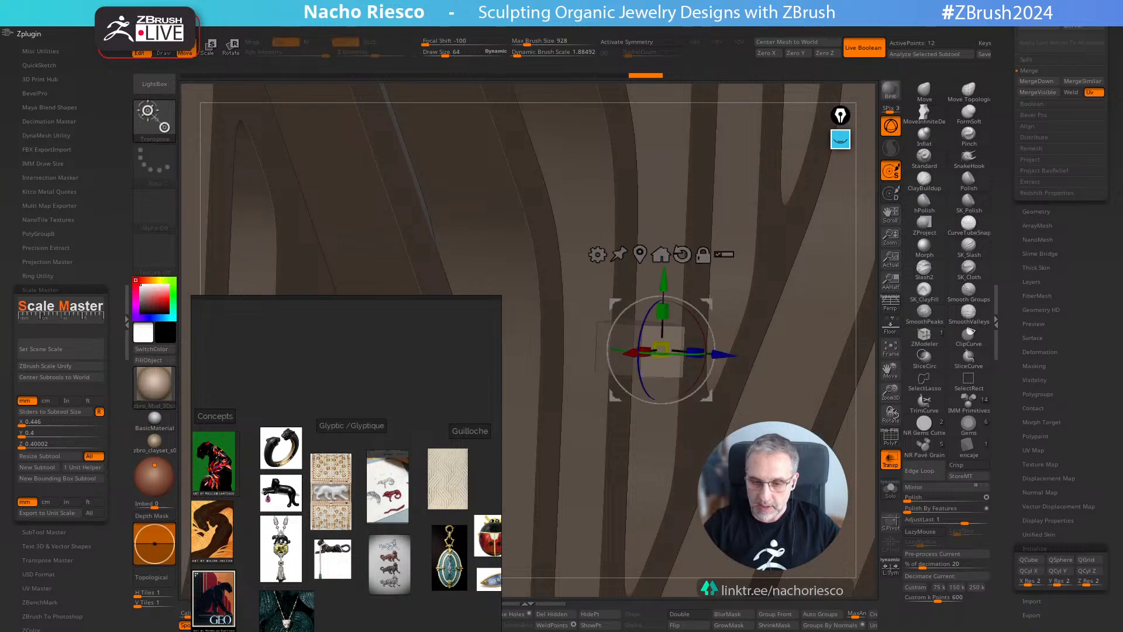
left_click_drag(717, 355, 740, 357)
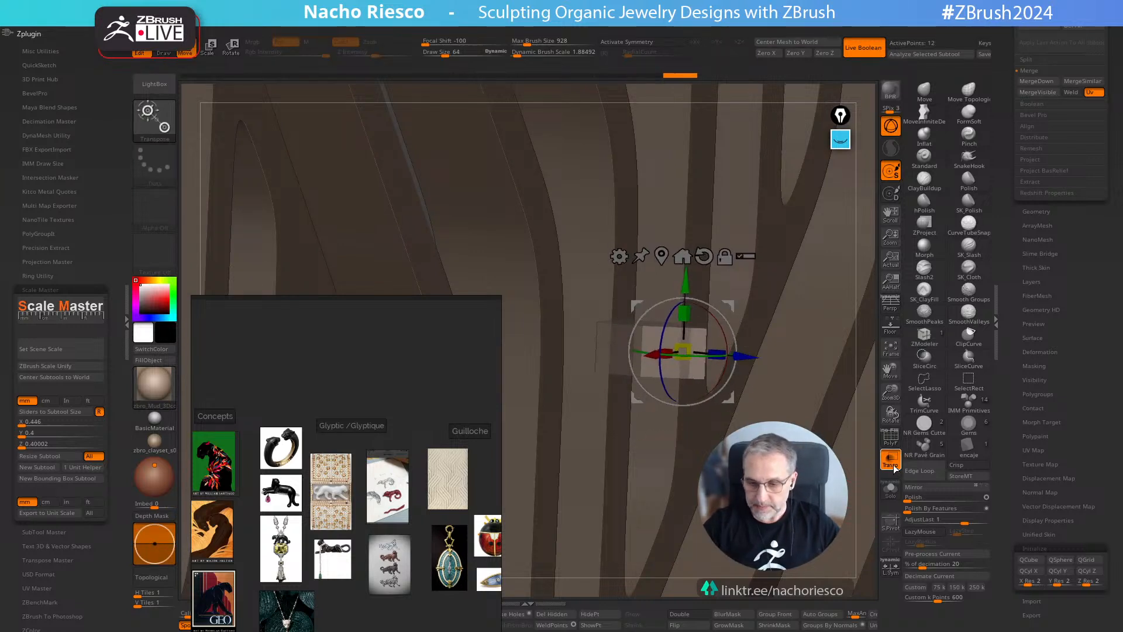
Mask the profile in side view and extend its base down past the pattern's underside, ending in a transparent front view
key("shift+t")
left_click(891, 489)
left_click_drag(819, 375, 772, 372, "shift")
key("q")
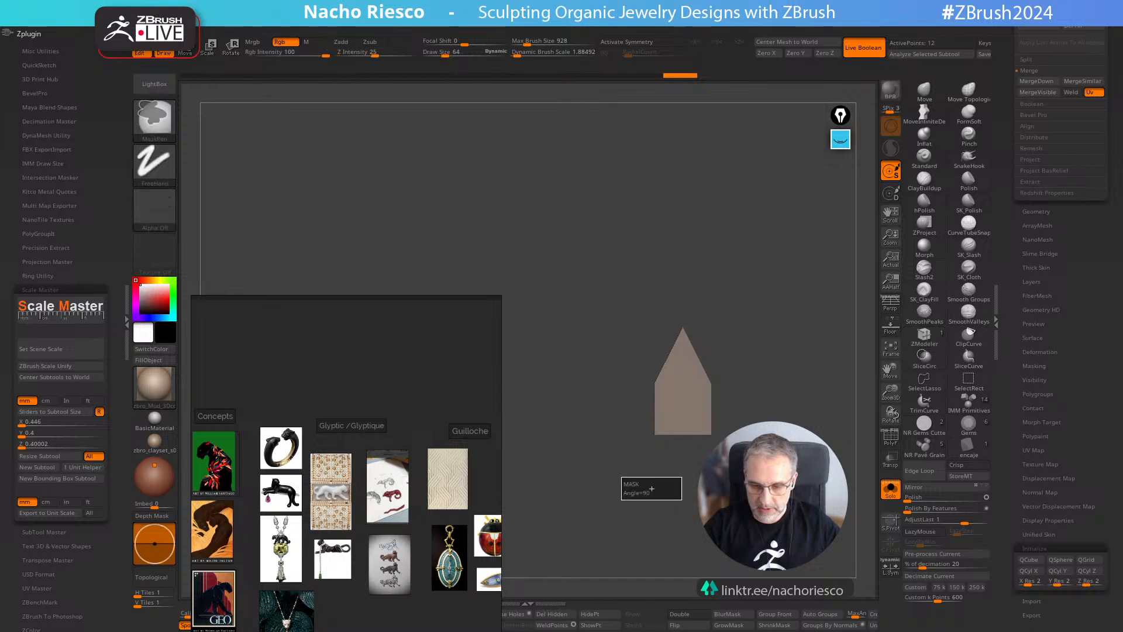
mouse_move(702, 491)
left_mouse_down("ctrl")
mouse_move(612, 507)
mouse_move(766, 422)
left_mouse_up("ctrl")
key("w")
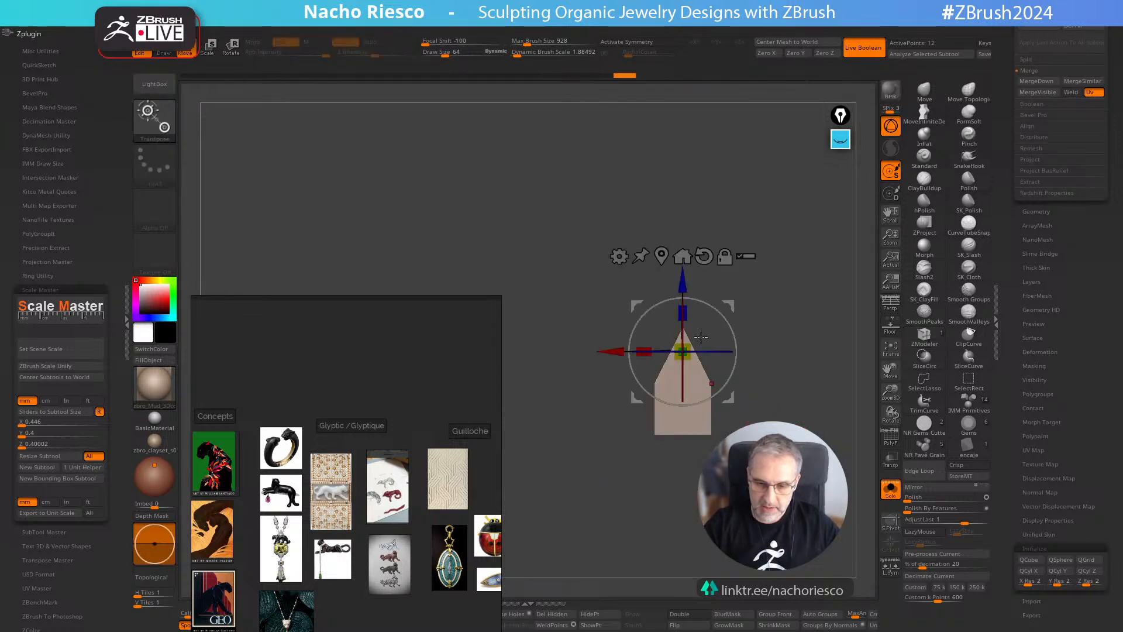
left_click_drag(682, 278, 683, 369)
key("q")
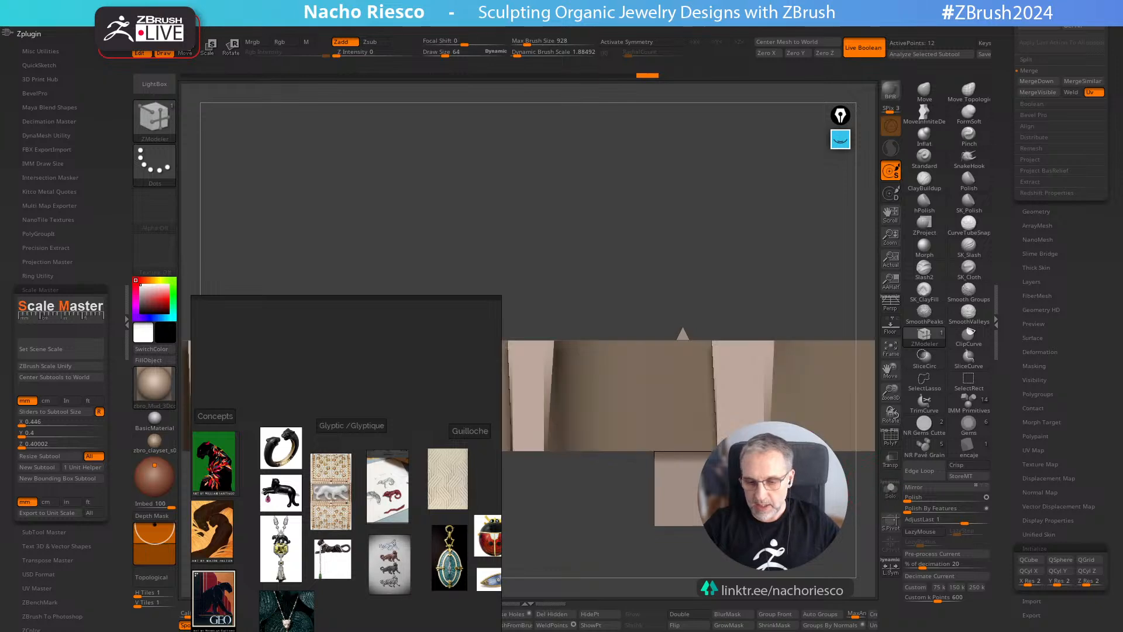
left_click_drag(773, 355, 870, 408, "shift")
left_click(891, 459)
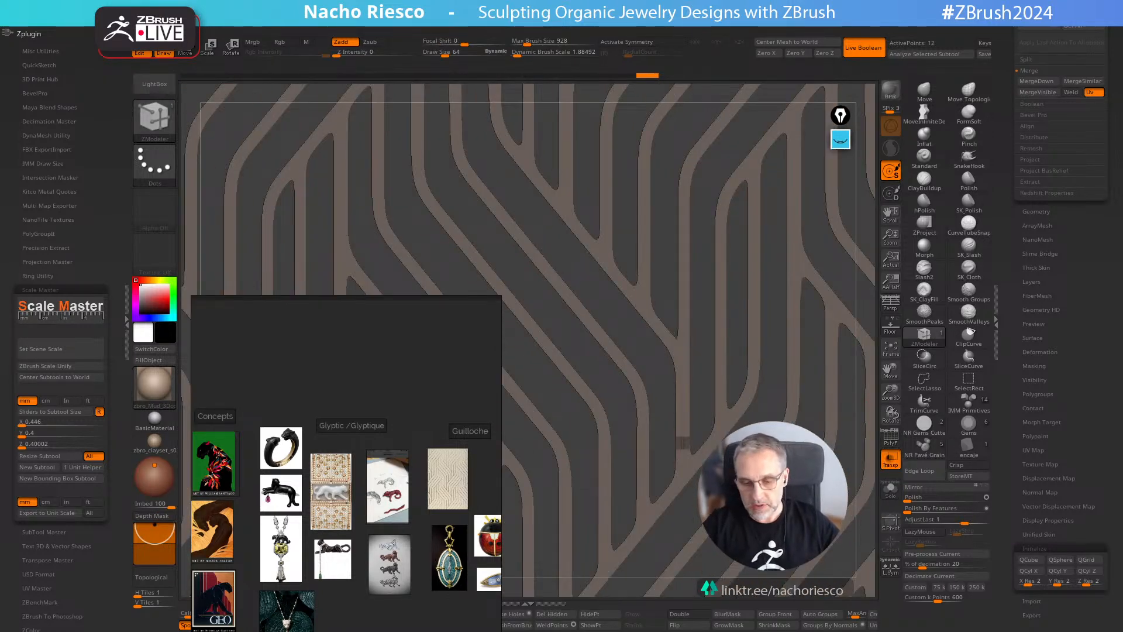
Try to lengthen the block along the vertical strip by scaling it in Y
key("w")
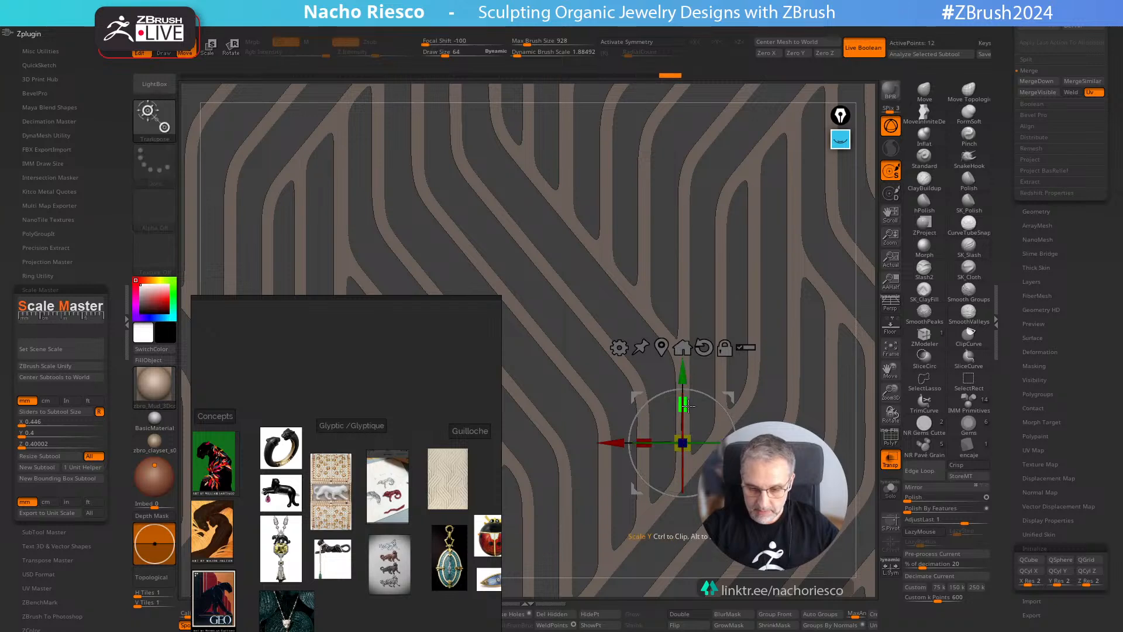
left_click_drag(684, 381, 684, 390)
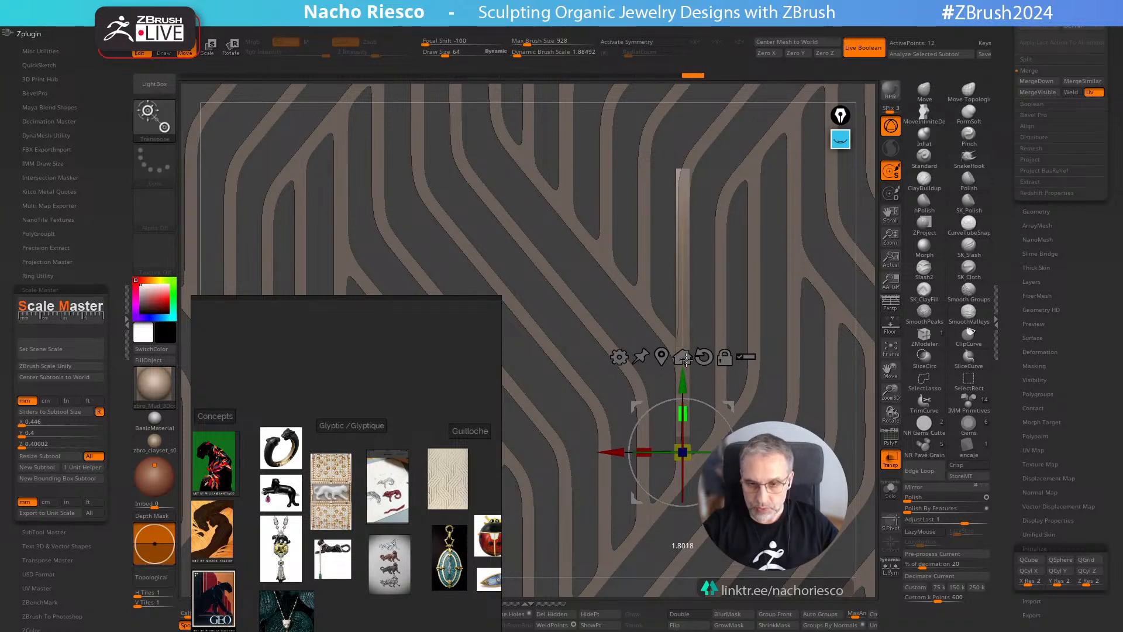
mouse_move(686, 360)
right_mouse_down()
mouse_move(778, 360)
mouse_move(687, 360)
right_mouse_up()
key("ctrl+z")
key("ctrl+z")
key("ctrl+z")
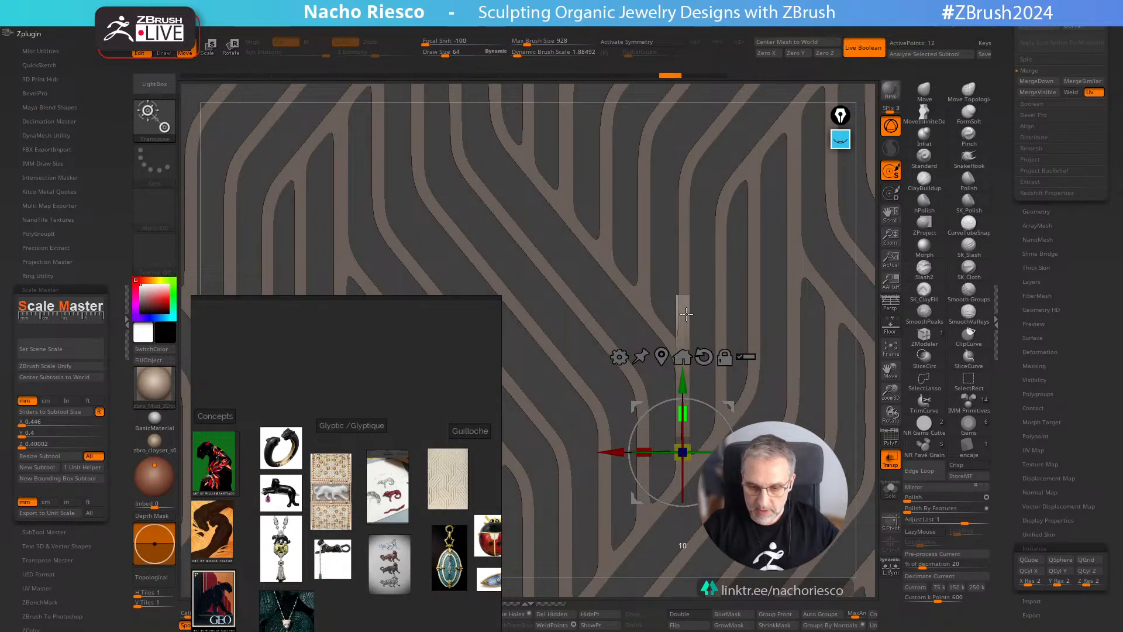
left_click_drag(687, 411, 699, 319)
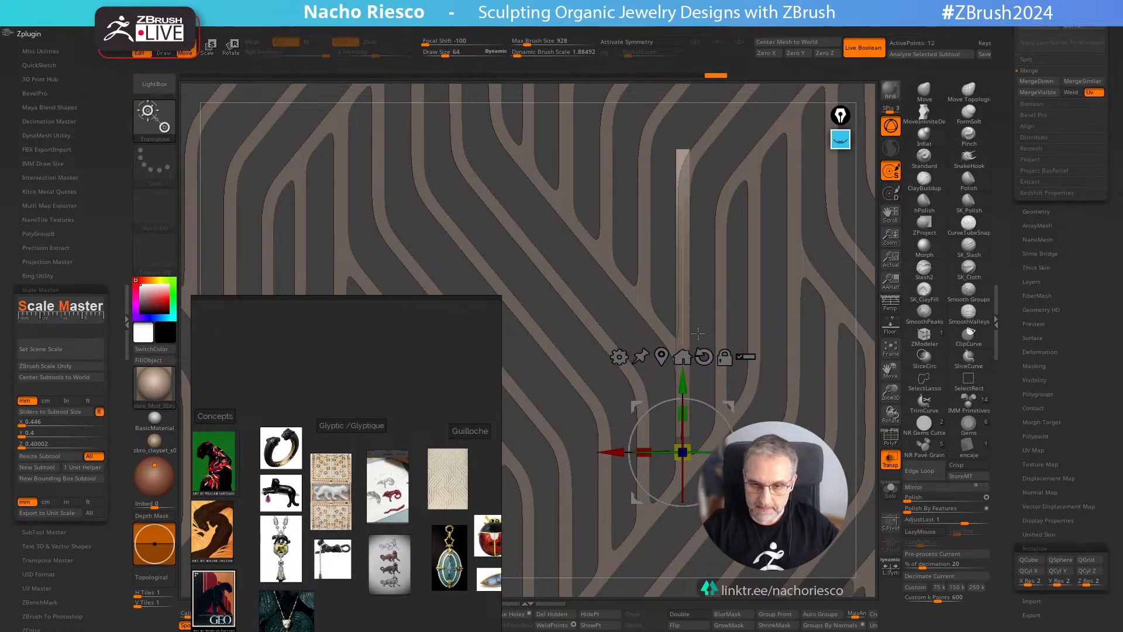
right_click_drag(707, 316, 756, 310)
key("ctrl+z")
key("ctrl+z")
key("ctrl+z")
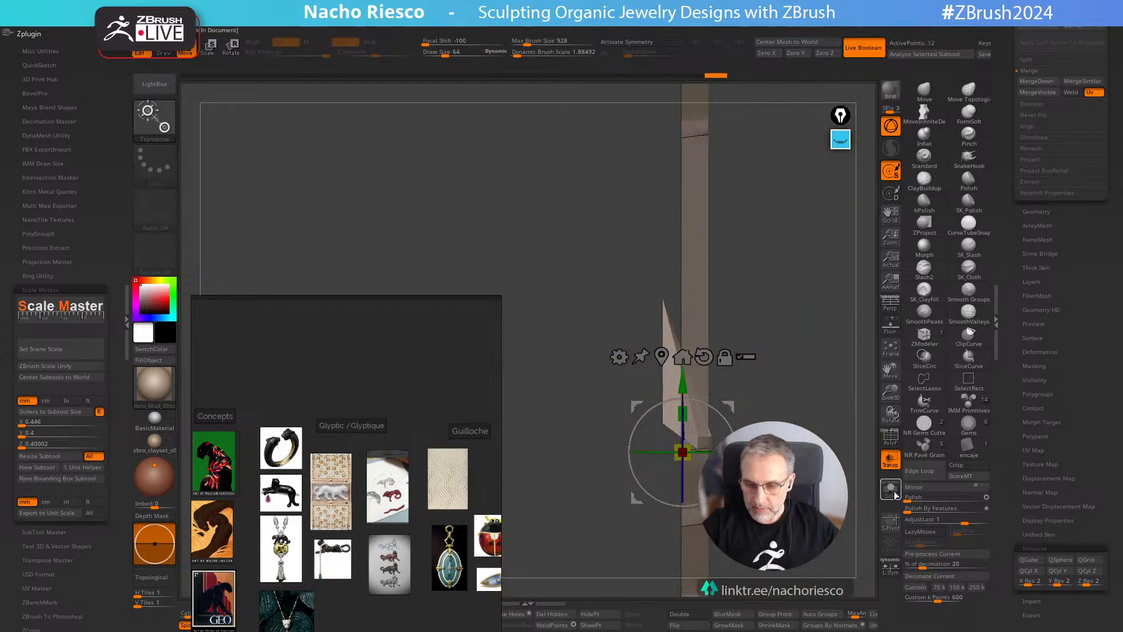
right_click_drag(807, 410, 808, 433, "ctrl")
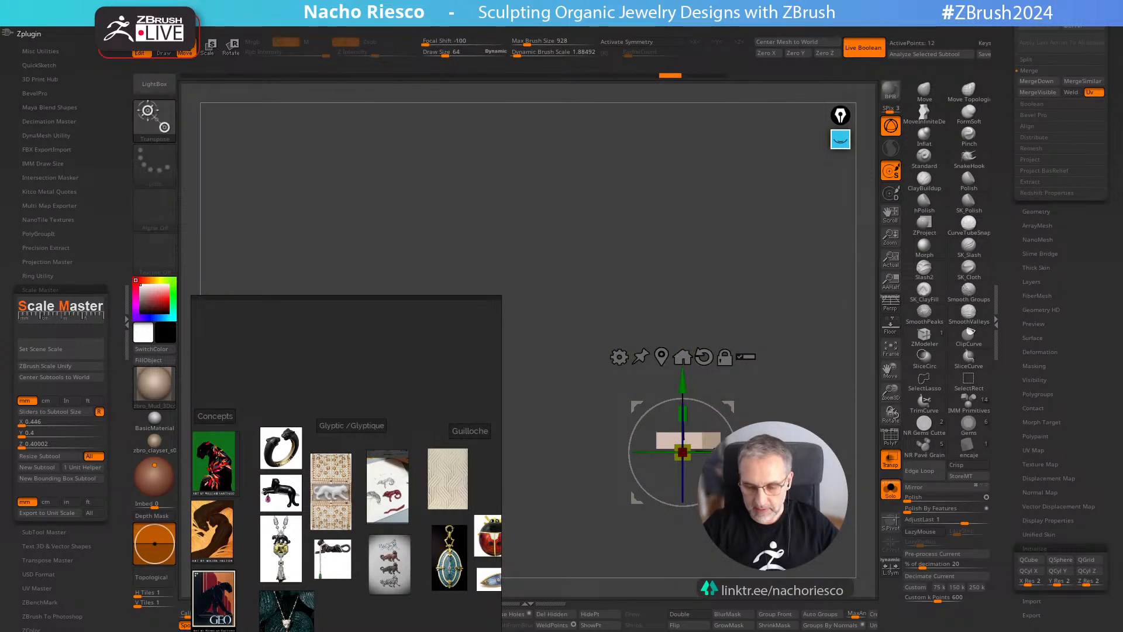
left_click_drag(684, 413, 688, 358)
key("ctrl+z")
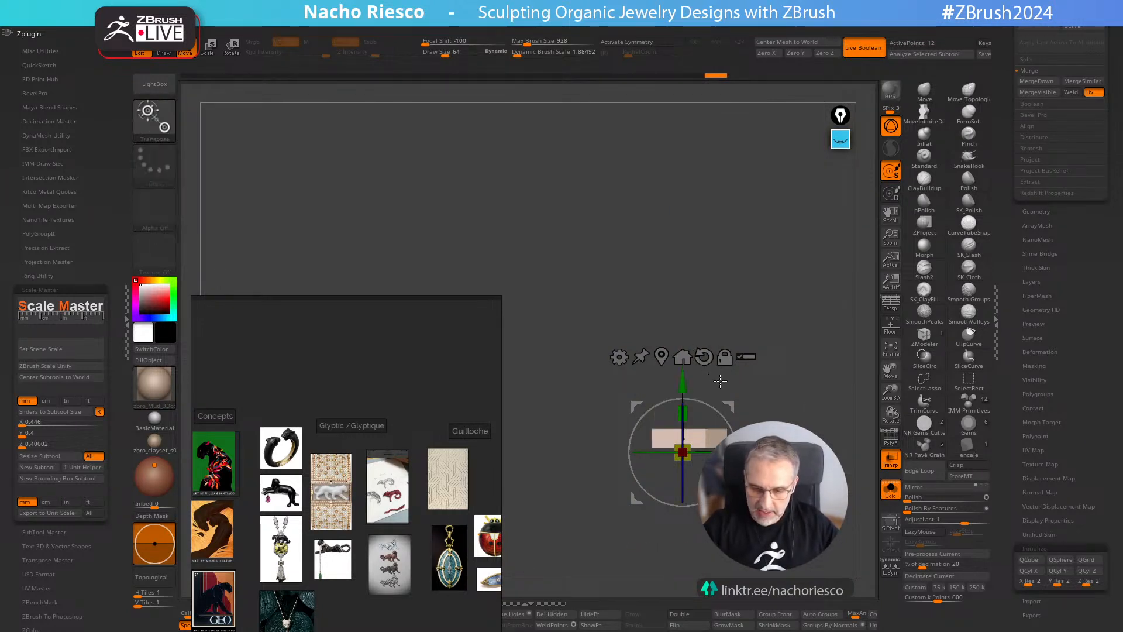
Mask one end of the block and pull the free end up along Y, making a long bar over the vertical strip
mouse_move(762, 374)
left_mouse_down("ctrl")
mouse_move(622, 432)
mouse_move(619, 450)
left_mouse_up("ctrl")
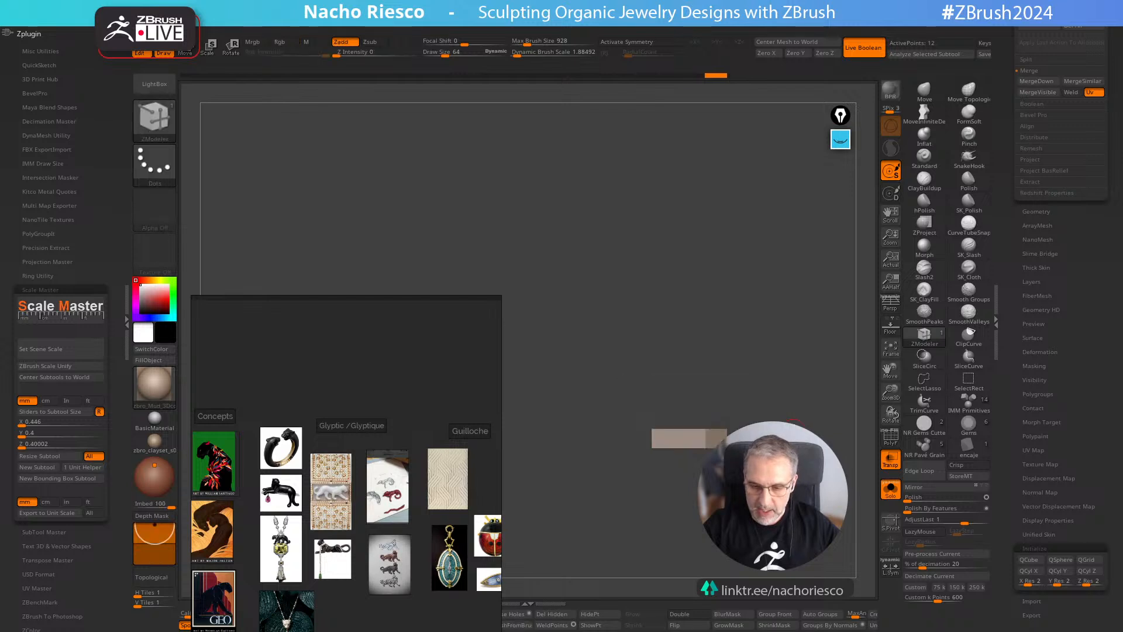
left_click_drag(683, 413, 683, 186)
key("ctrl+z")
right_click_drag(811, 431, 801, 421, "ctrl")
left_click(889, 491)
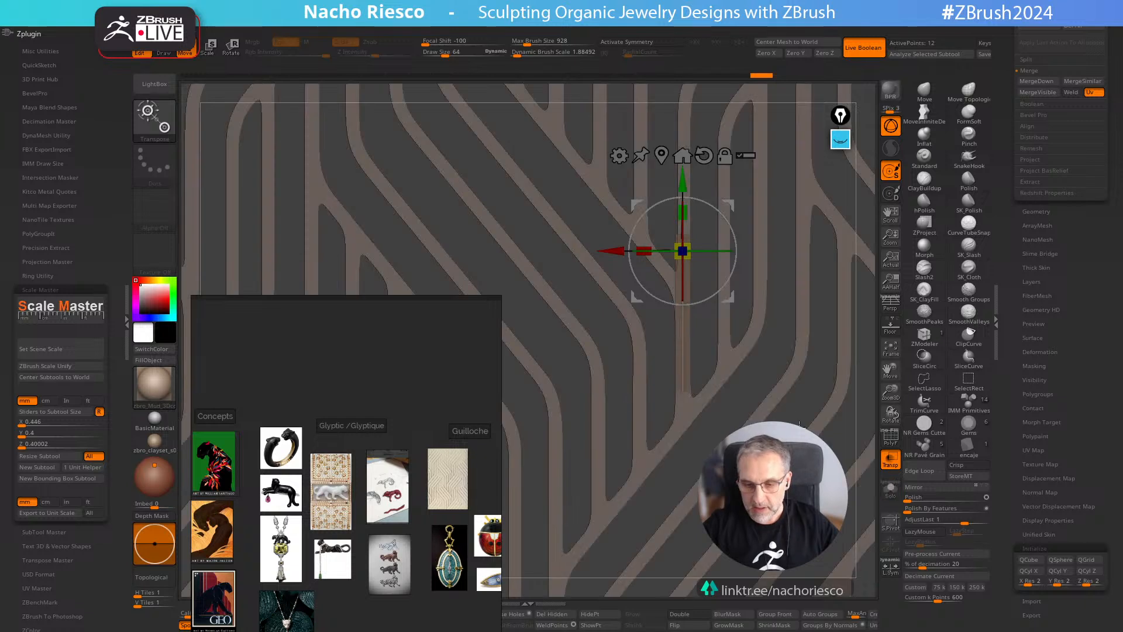
left_click_drag(659, 316, 658, 158)
left_click(685, 354, "ctrl")
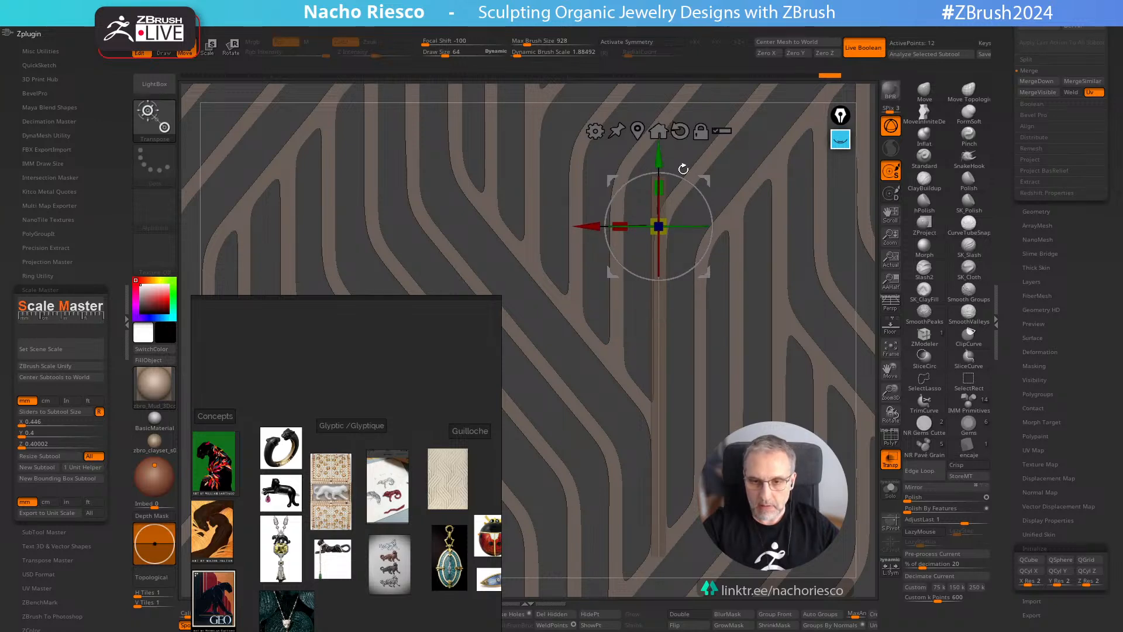
Try nudging the bar along X to centre it on the vertical strip
key("q")
mouse_move(689, 320)
right_mouse_down("alt")
mouse_move(647, 445)
mouse_move(650, 392)
mouse_move(664, 389)
right_mouse_up("alt")
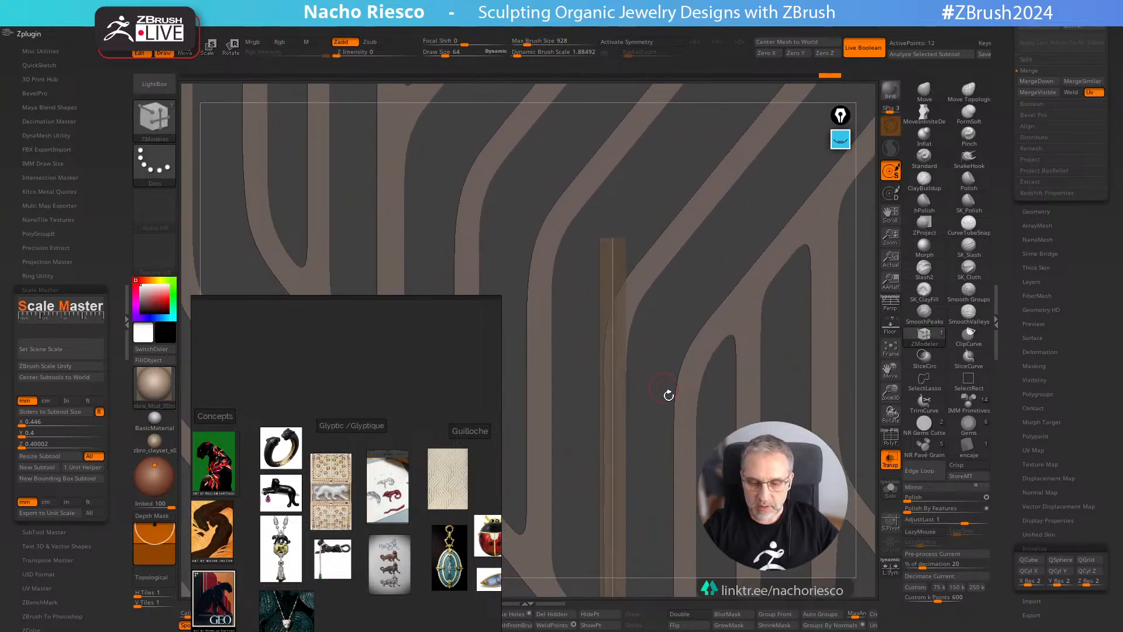
right_click_drag(656, 485, 665, 427, "alt")
key("w")
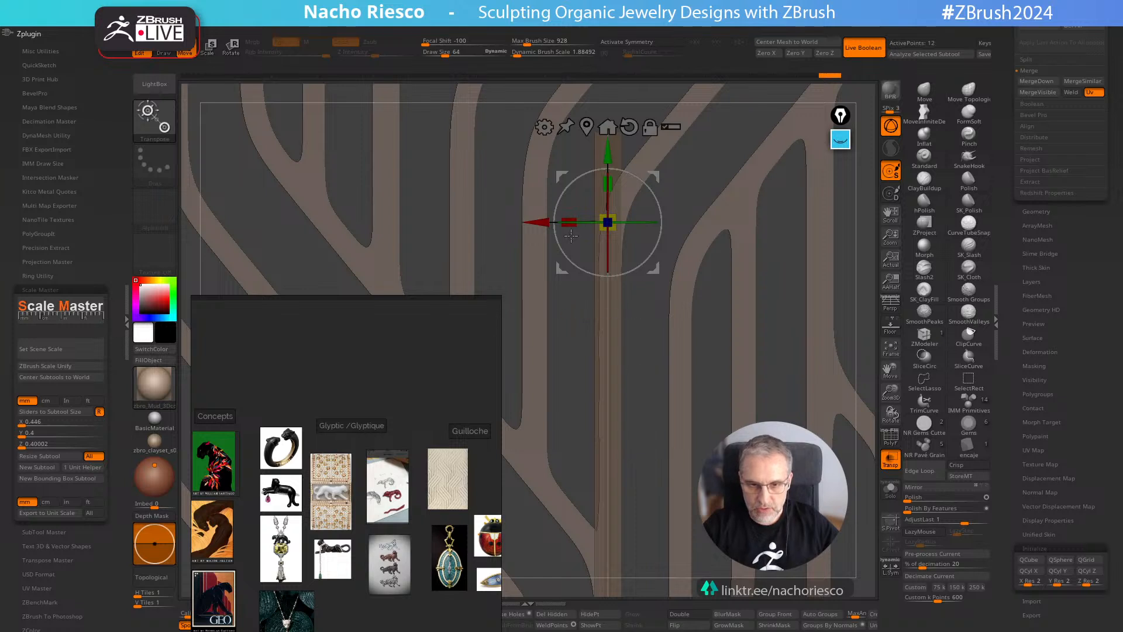
left_click_drag(537, 222, 541, 223)
key("ctrl+z")
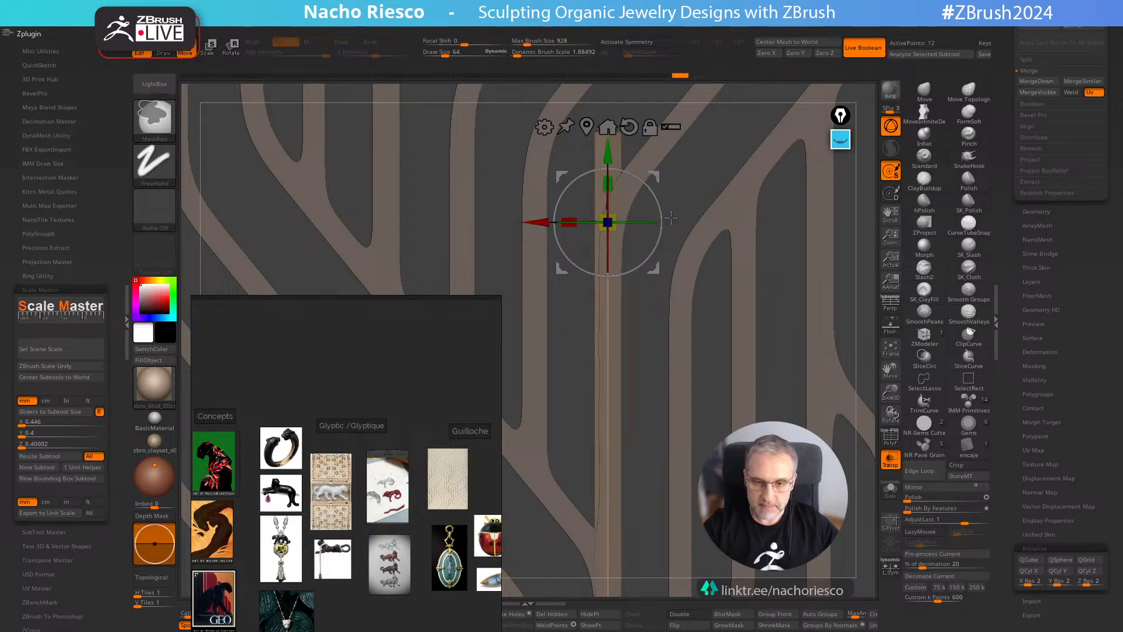
Insert an edge loop across the bar with ZModeler's Insert action, where the strip starts to curve, using polyframe as a guide
key("q")
mouse_move(650, 251)
right_mouse_down()
mouse_move(665, 400)
mouse_move(885, 354)
right_mouse_up()
left_click(892, 443)
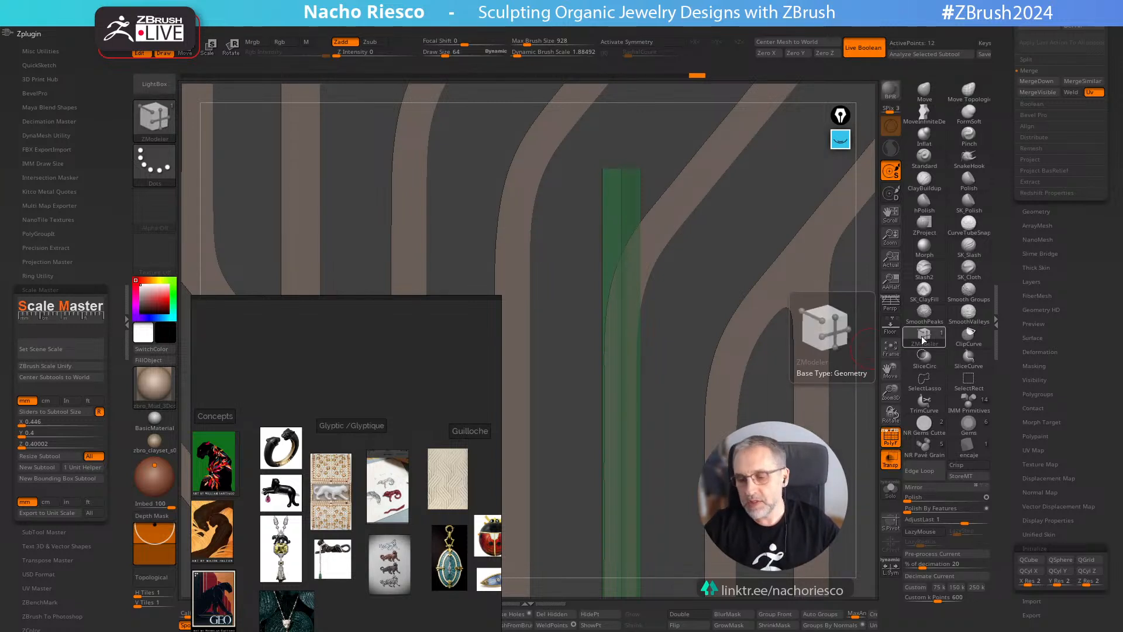
key("space")
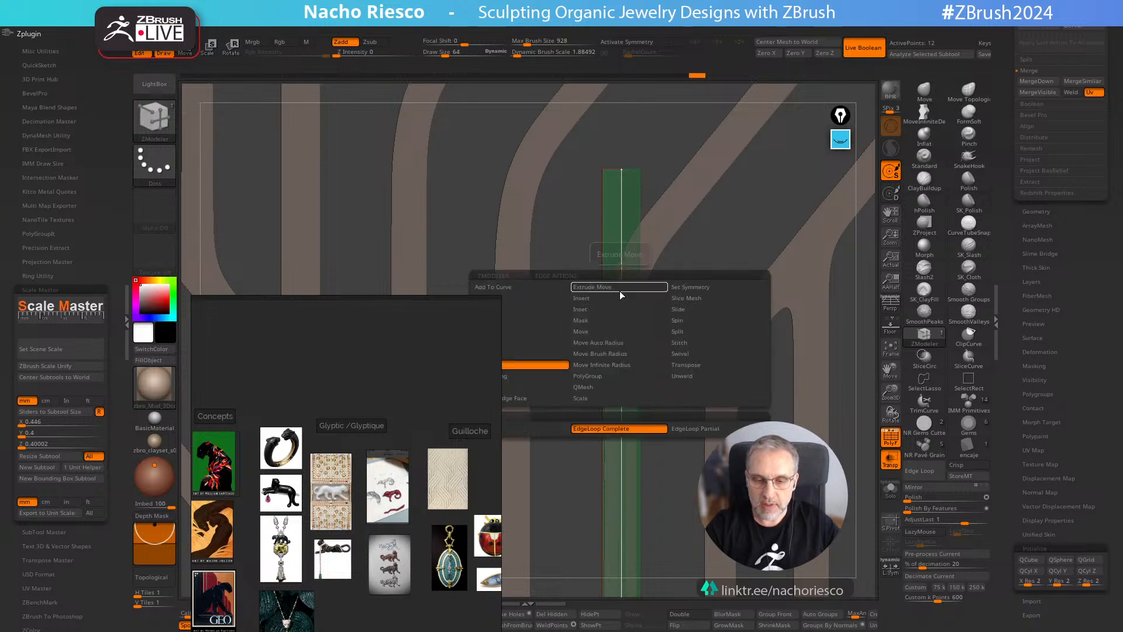
left_click(588, 309)
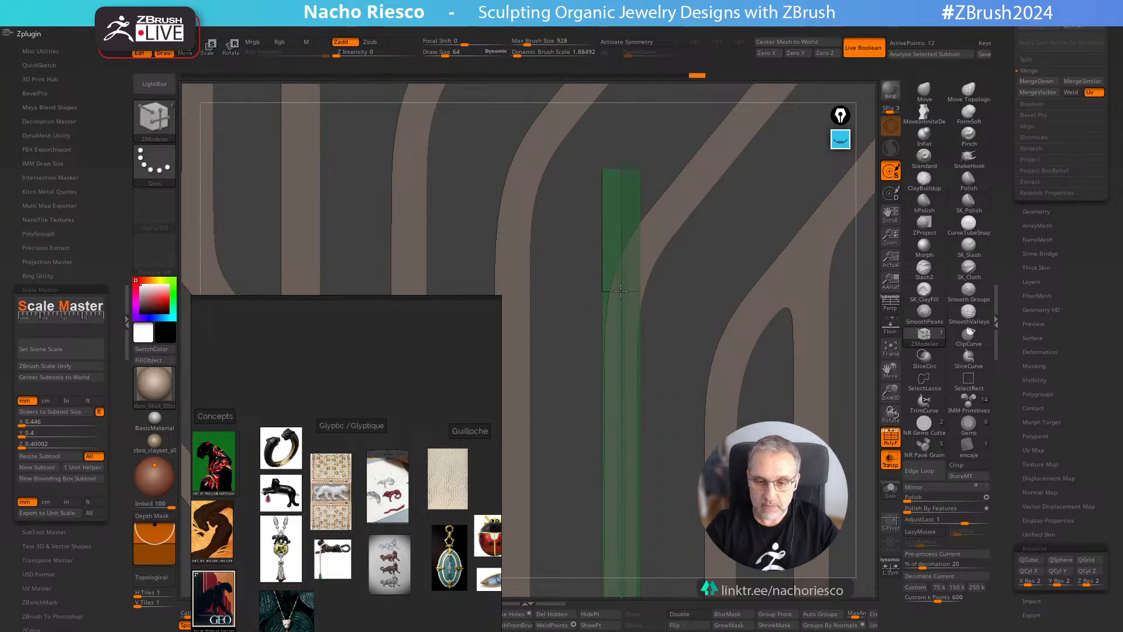
mouse_move(704, 302)
left_mouse_down()
mouse_move(704, 275)
mouse_move(579, 251)
left_mouse_up()
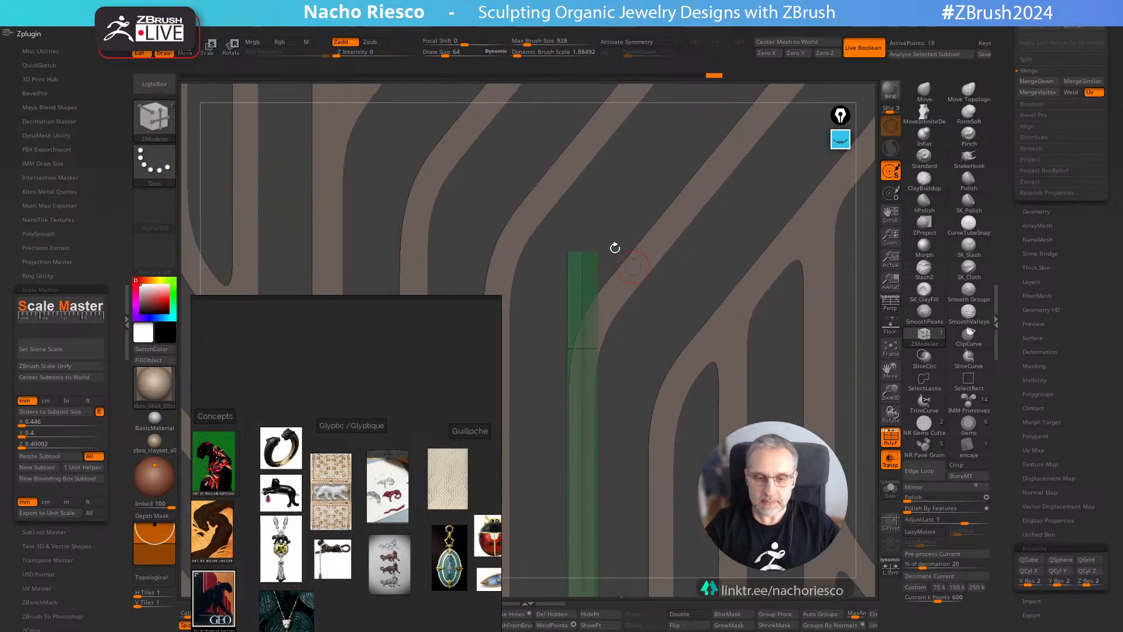
Mask the bar below the new edge loop, bend the upper section toward the diagonal strip and add another edge loop
mouse_move(549, 215)
left_mouse_down("ctrl")
mouse_move(658, 232)
mouse_move(699, 311)
left_mouse_up("ctrl")
key("w")
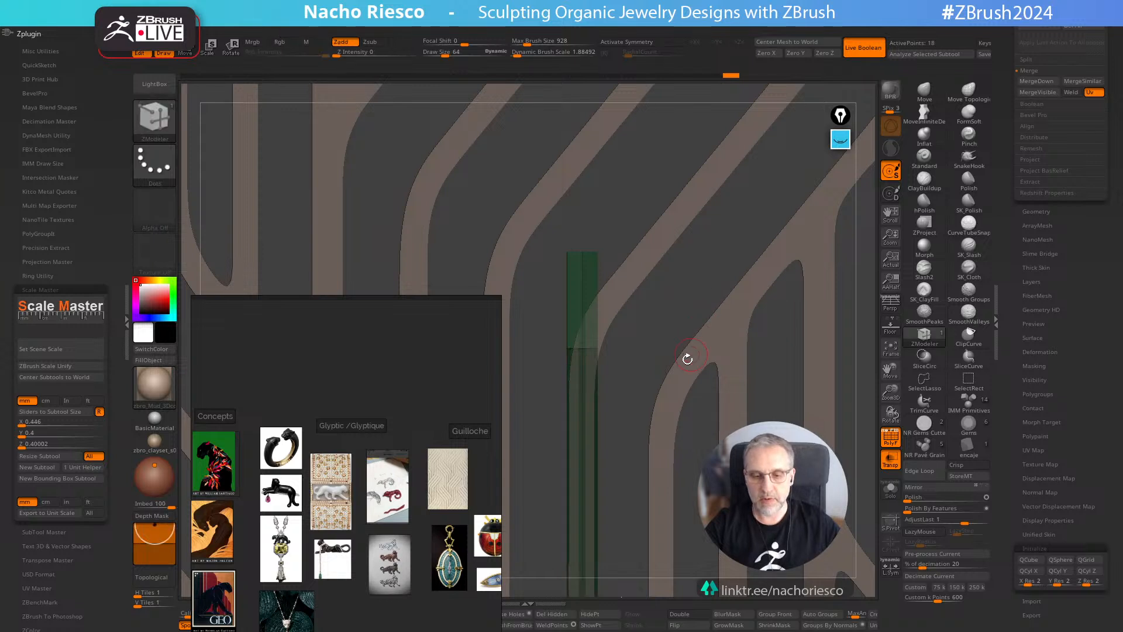
left_click_drag(646, 398, 638, 403)
key("q")
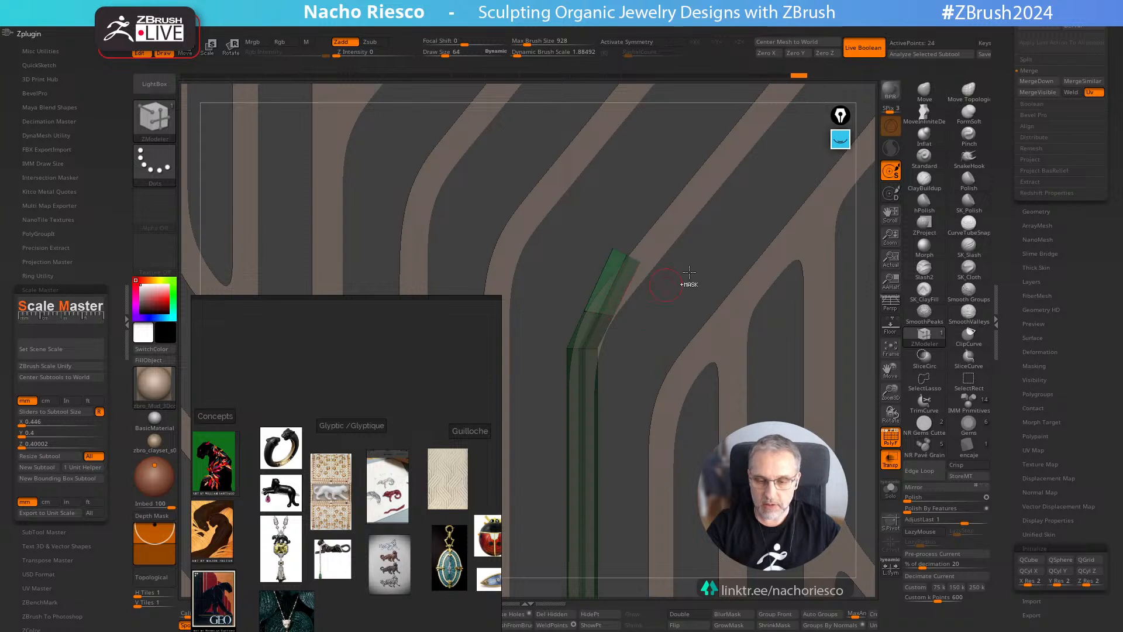
Switch masking to MaskLasso, then isolate the bar's end segment with a mask and align it with the diagonal strip
left_click_drag(690, 272, 693, 203, "ctrl")
key("b")
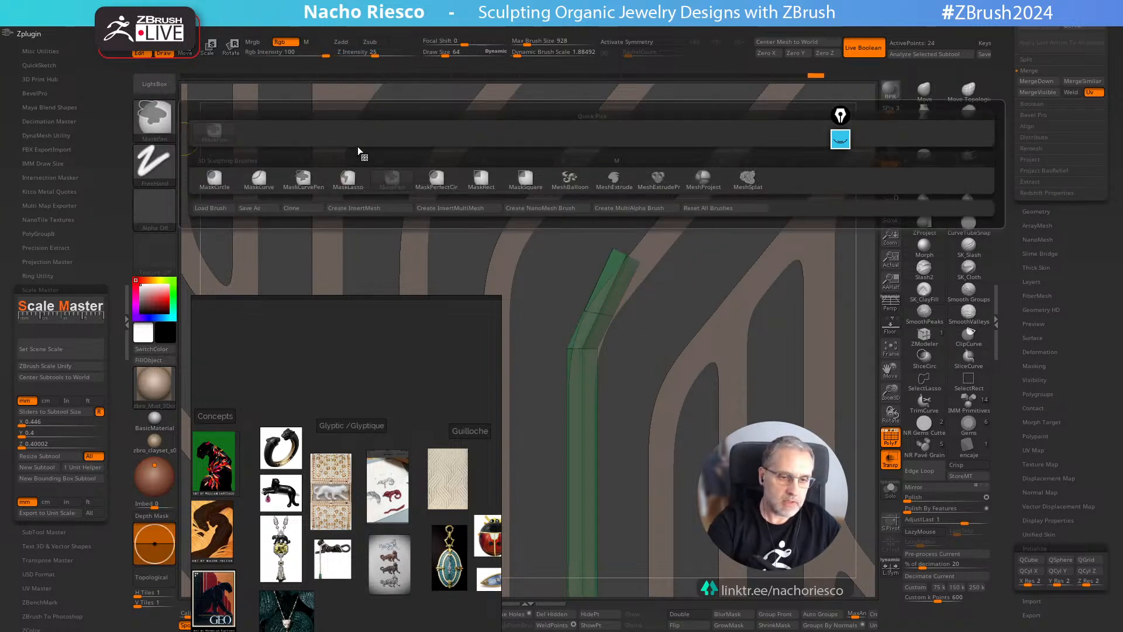
left_click(346, 183)
mouse_move(652, 248)
left_mouse_down("ctrl")
mouse_move(600, 202)
mouse_move(691, 299)
left_mouse_up("ctrl")
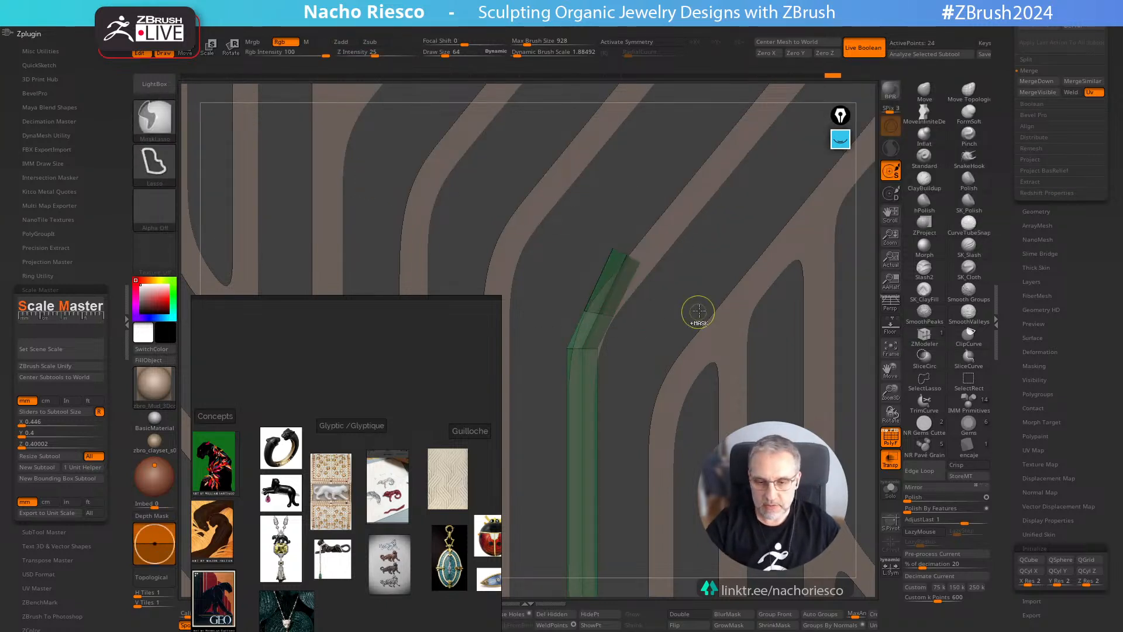
key("w")
left_click_drag(672, 355, 667, 338)
key("q")
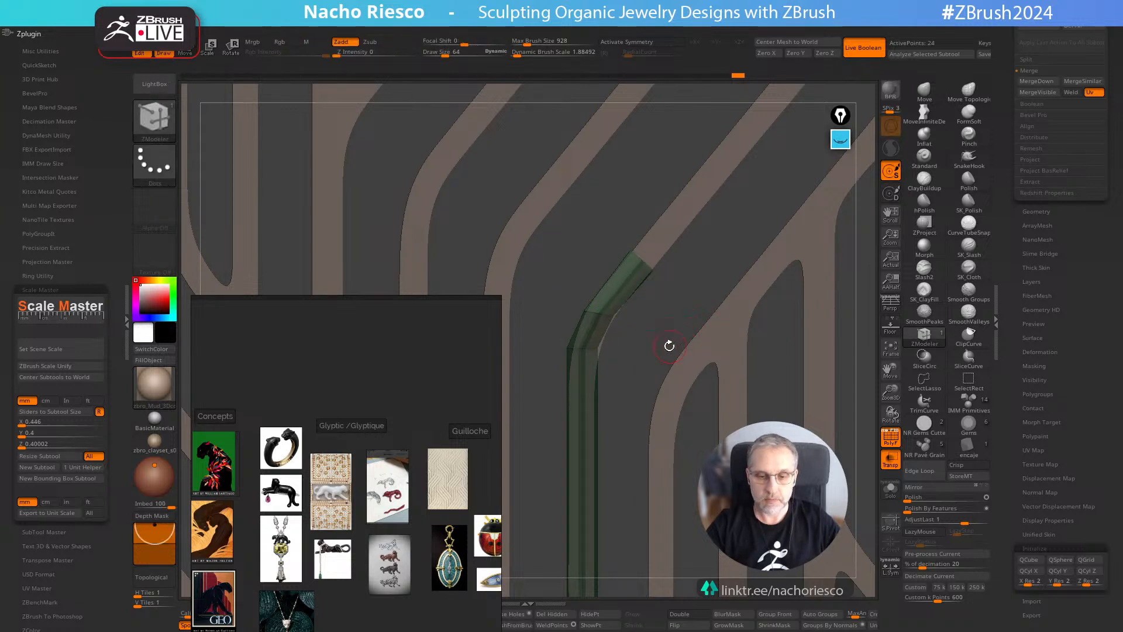
Try to adjust the bend section over the curved strip using a lasso mask and its inversion
right_click_drag(669, 345, 670, 351, "ctrl")
mouse_move(671, 351)
left_mouse_down("ctrl")
mouse_move(648, 339)
mouse_move(592, 382)
left_mouse_up("ctrl")
left_click(643, 387, "ctrl")
key("w")
left_click_drag(665, 370, 666, 375)
key("ctrl+z")
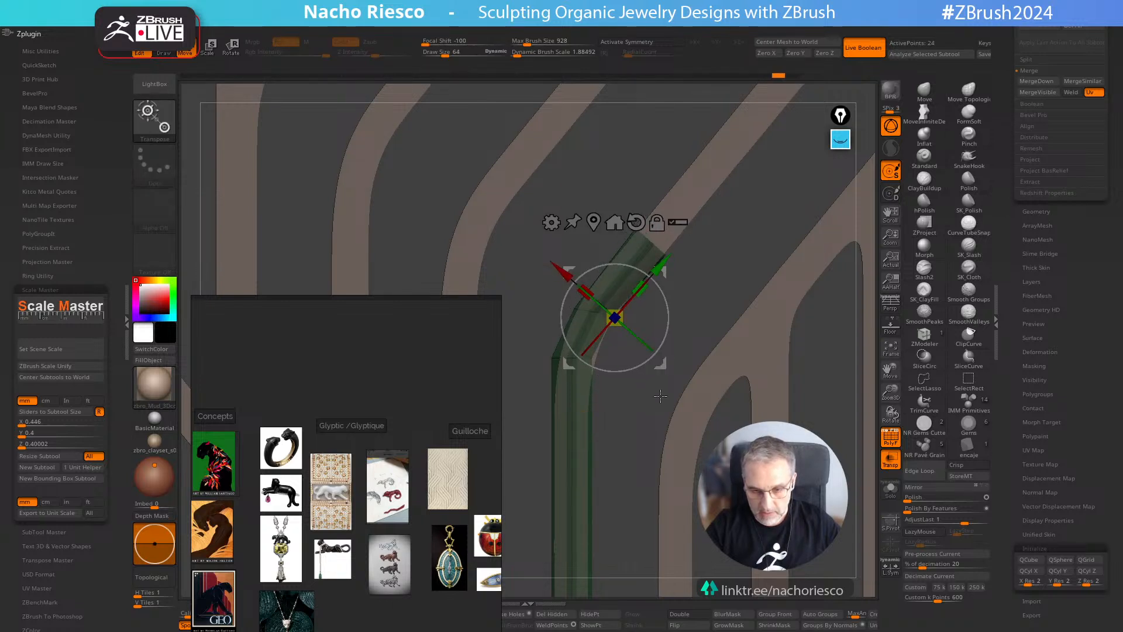
right_click_drag(643, 422, 657, 387, "ctrl")
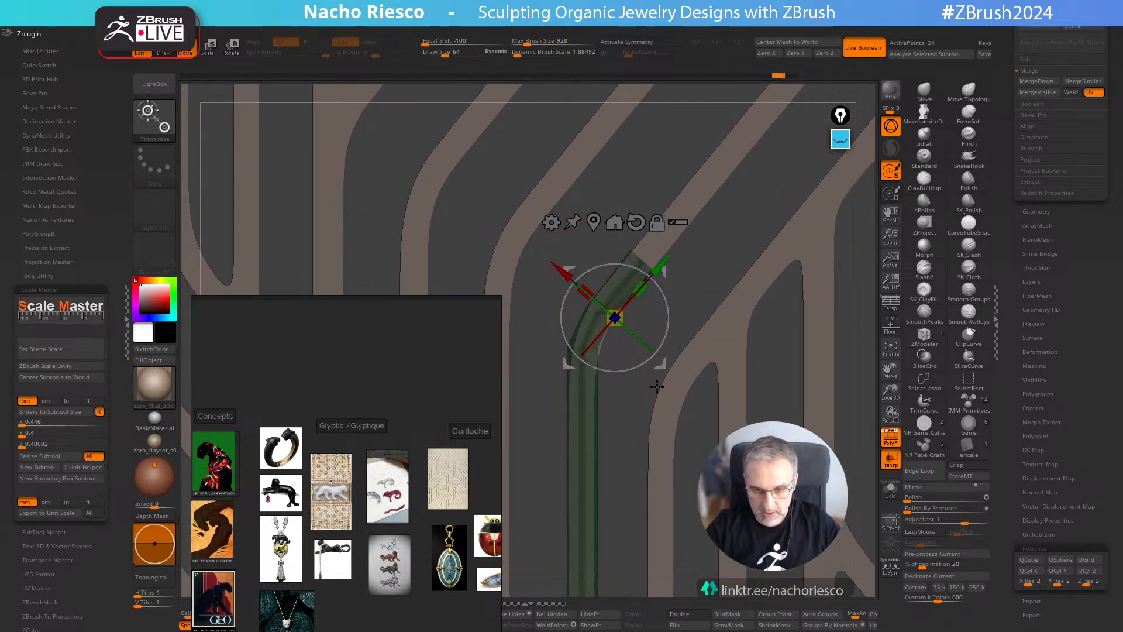
Compare the bent bar with the line pattern without transparency or polyframe, both isolated and in place
left_click(895, 459)
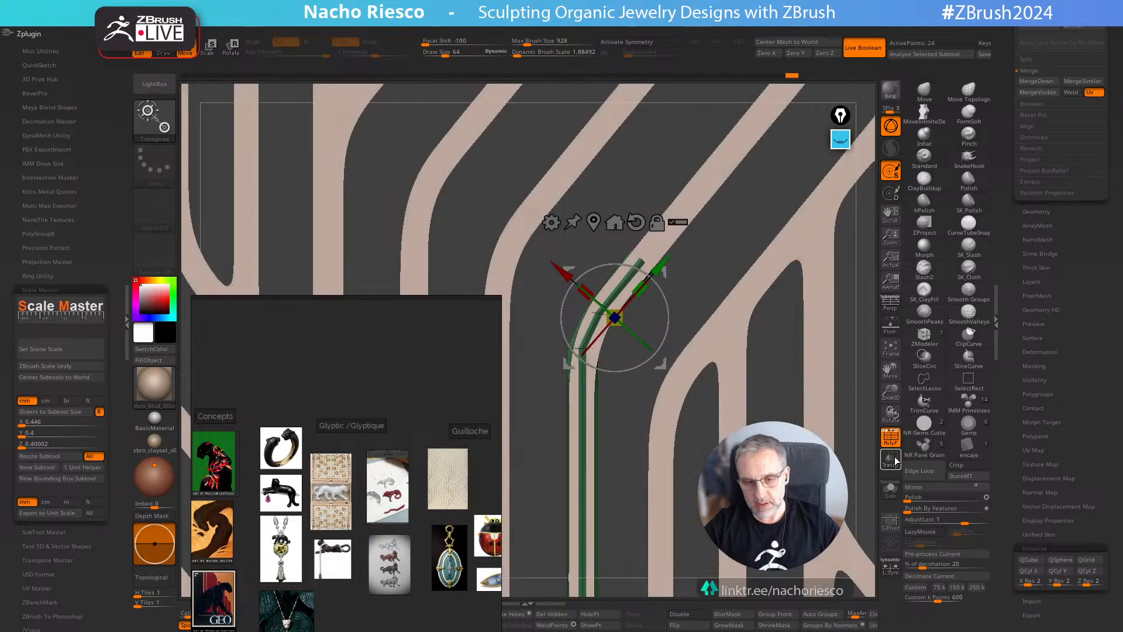
left_click(890, 491)
key("q")
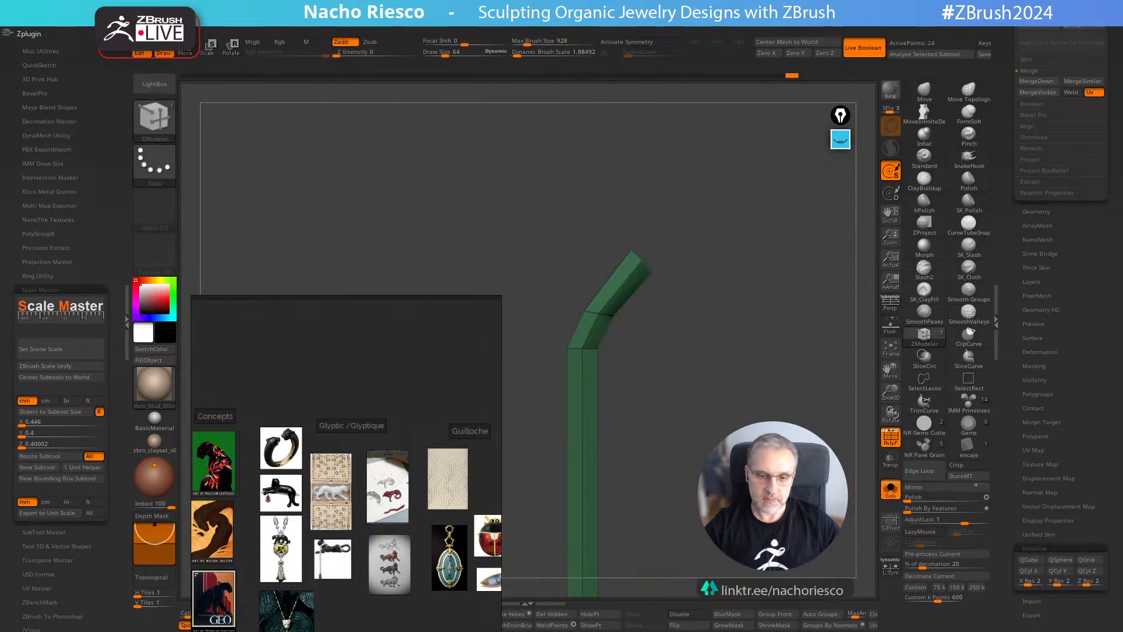
left_click(892, 440)
left_click(890, 490)
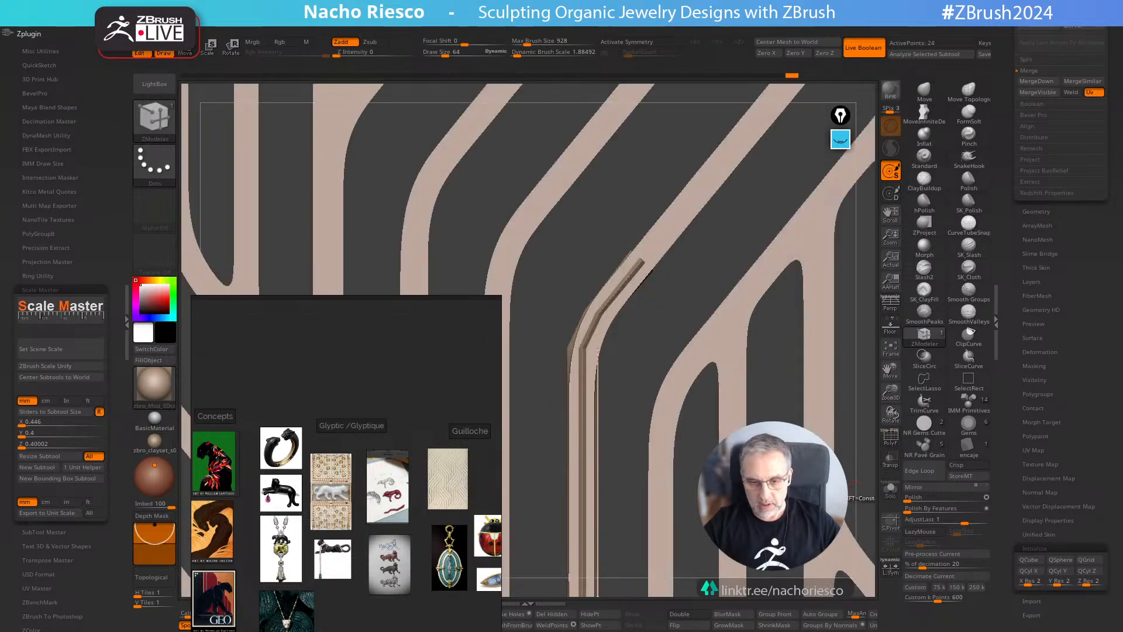
left_click(890, 460)
Isolate the bar's upper end with an inverted mask, centre the gizmo on it and extend the bar along the diagonal strip
mouse_move(626, 328)
left_mouse_down()
mouse_move(645, 344)
mouse_move(601, 358)
left_mouse_up()
mouse_move(650, 396)
left_mouse_down("ctrl")
mouse_move(664, 397)
mouse_move(654, 390)
left_mouse_up("ctrl")
left_click(677, 402, "ctrl")
key("w")
left_click(891, 490)
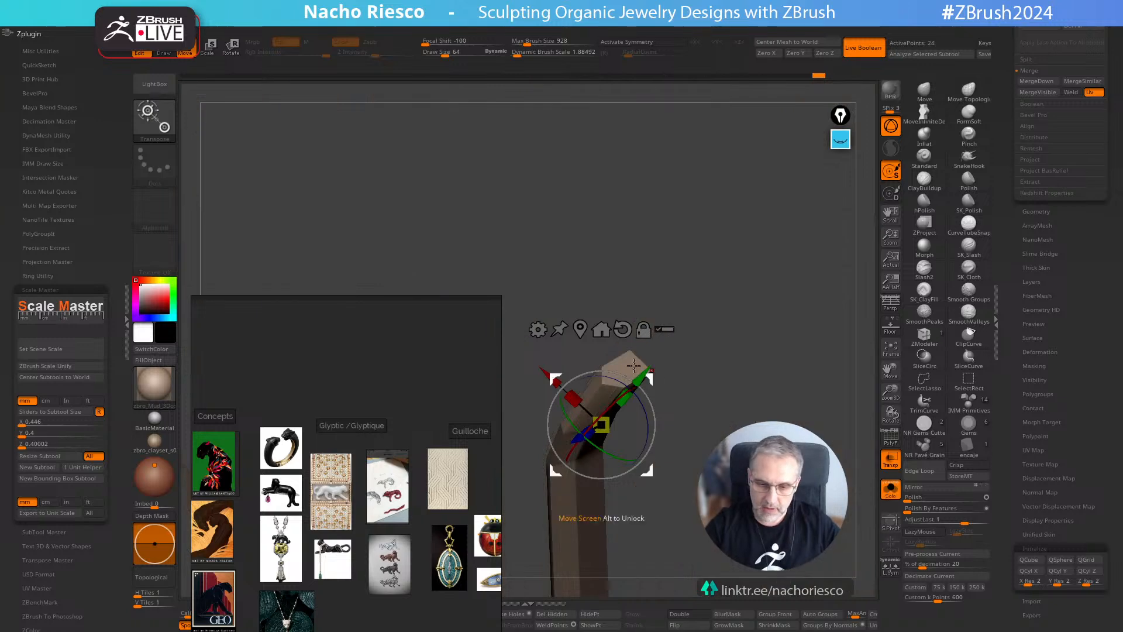
left_click(627, 363, "alt")
left_click_drag(747, 291, 643, 246, "shift")
left_click_drag(819, 480, 851, 510, "alt")
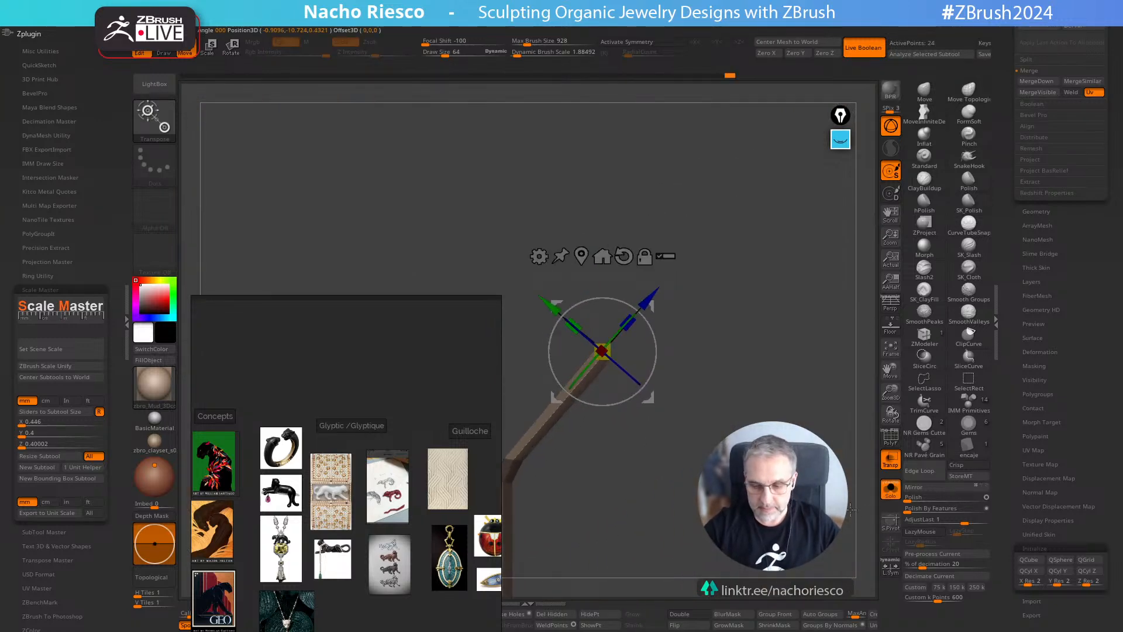
left_click(892, 496)
left_click_drag(652, 298, 833, 78)
key("q")
Lasso-mask around the bar's bend and shift the unmasked section to fit the curved strip
left_click_drag(636, 371, 634, 396, "alt")
left_click_drag(614, 497, 758, 352, "alt")
key("ctrl")
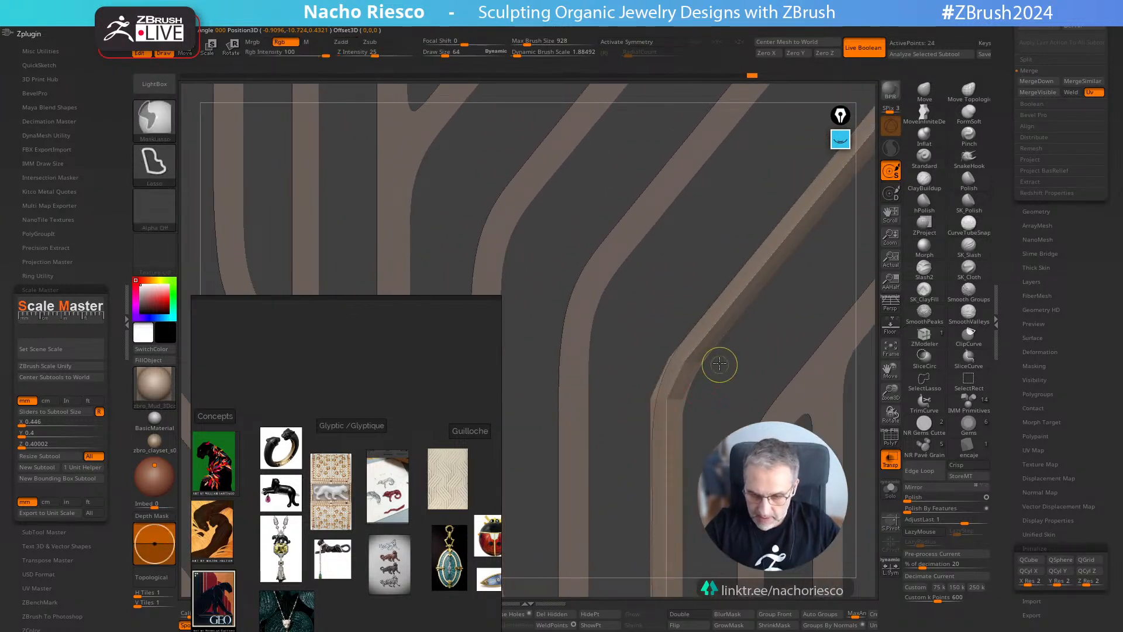
left_click_drag(693, 366, 725, 391, "ctrl")
key("w")
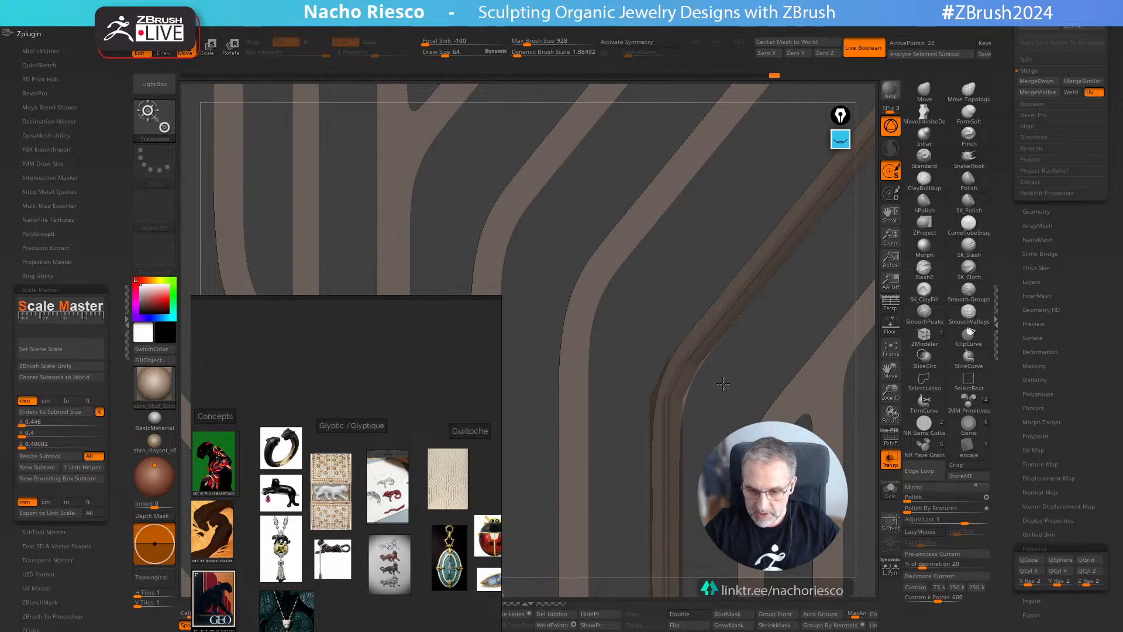
left_click(892, 491)
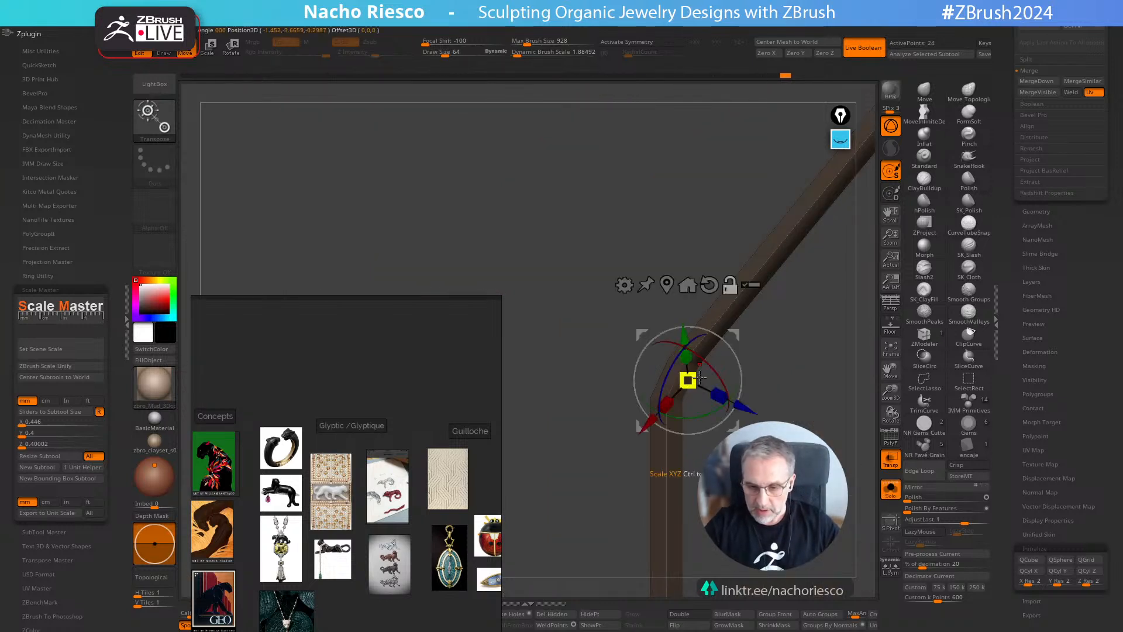
left_click(889, 491)
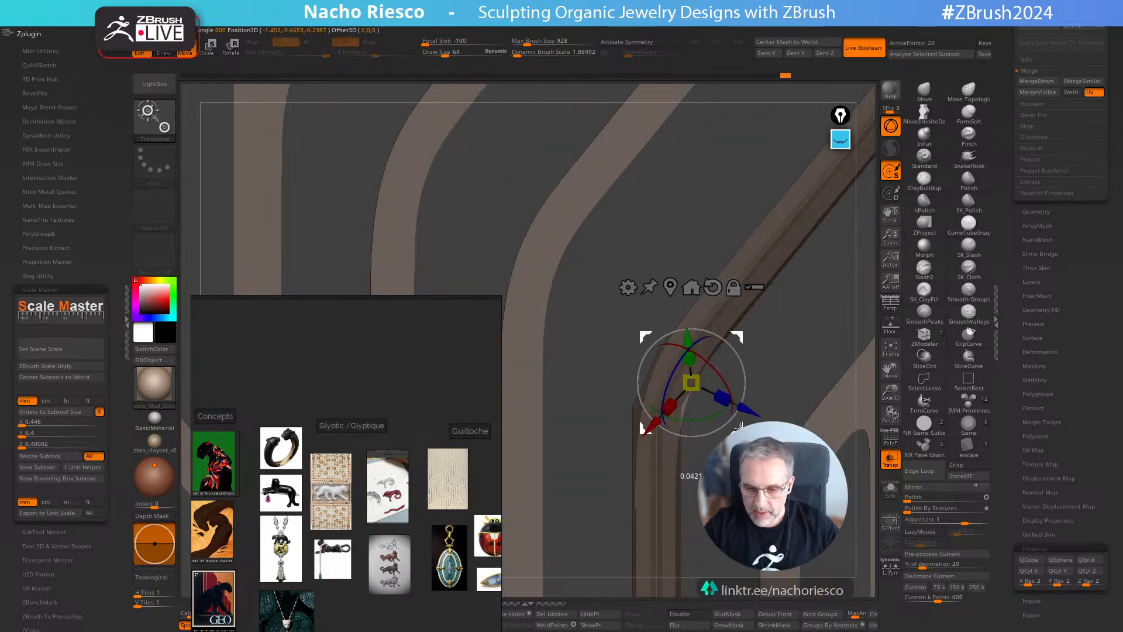
key("q")
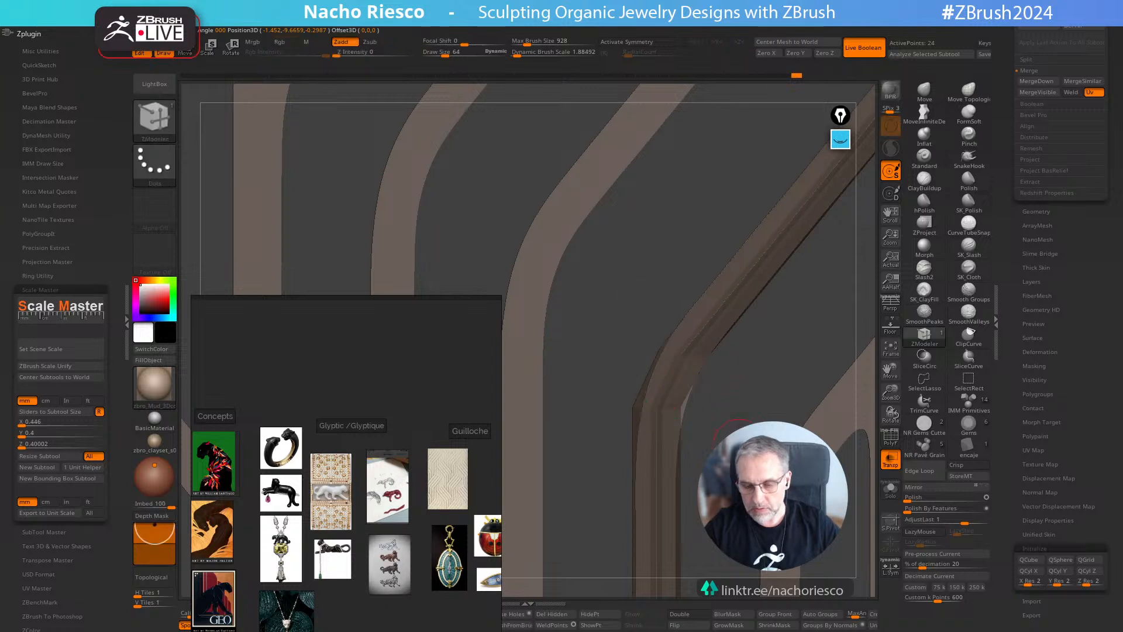
Mask the bar at the lower edge of the bend, adjust that section over the strip and clear the mask
right_click_drag(739, 426, 739, 444, "ctrl")
left_click_drag(695, 456, 709, 409, "ctrl")
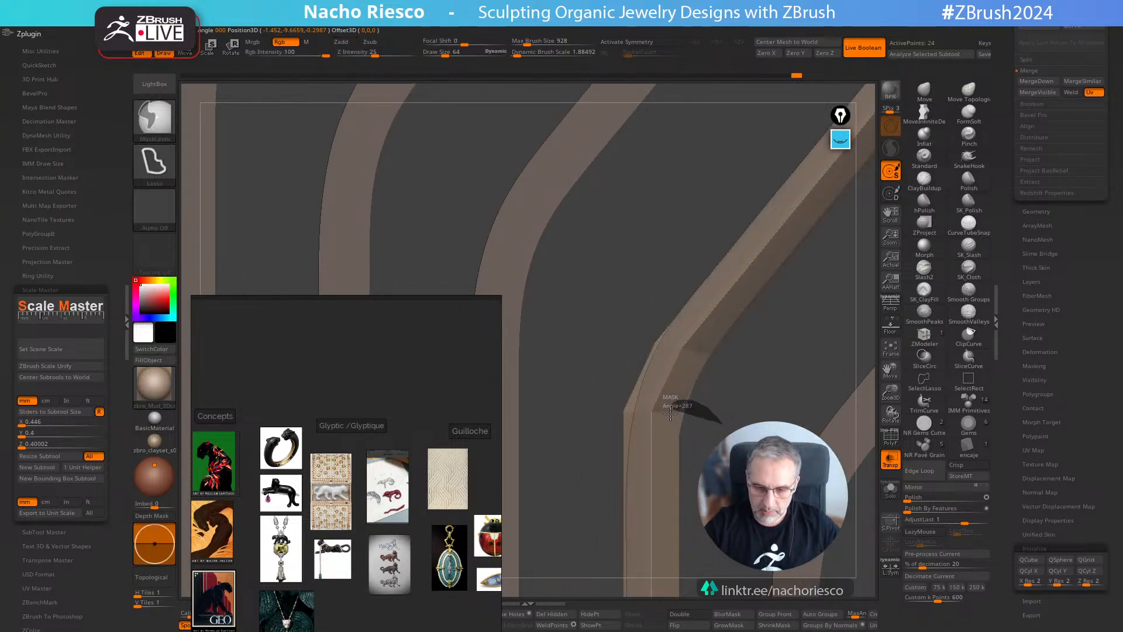
key("w")
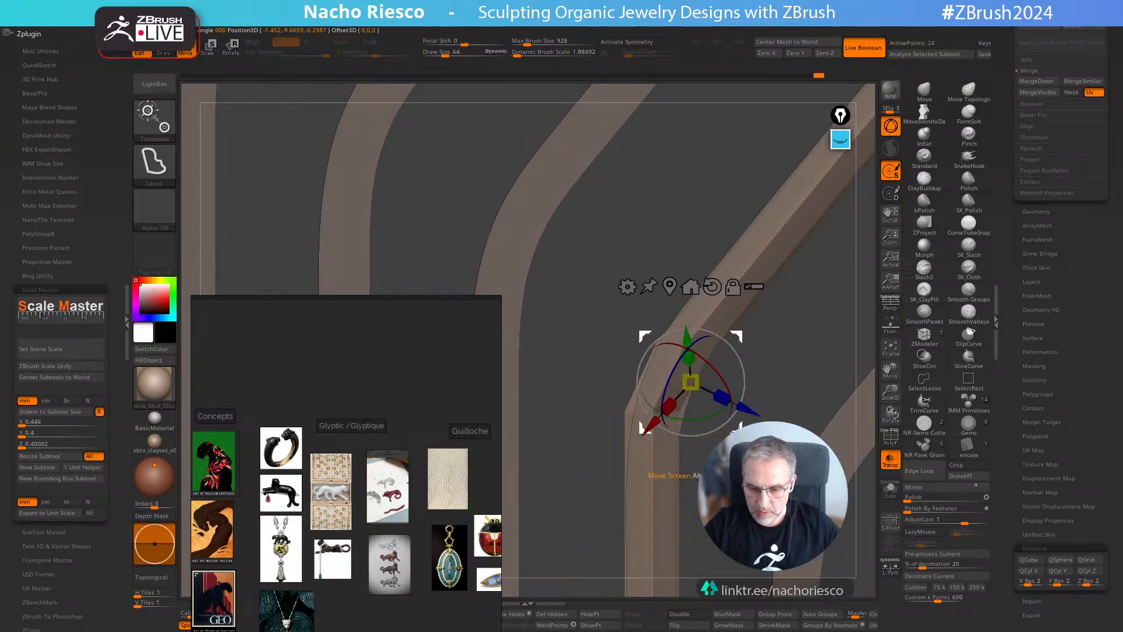
left_click_drag(735, 428, 766, 433, "ctrl")
key("q")
right_click_drag(766, 433, 780, 377, "ctrl")
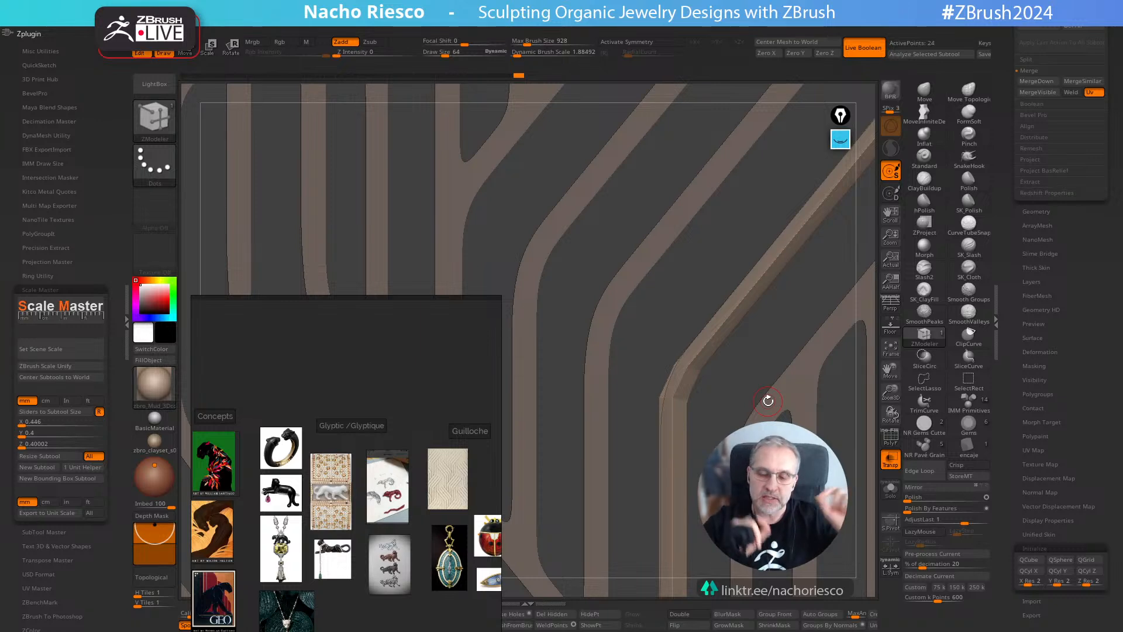
Examine how the bar follows its strip from the lower bend to the pattern's upper edge
right_click_drag(734, 428, 886, 435, "ctrl")
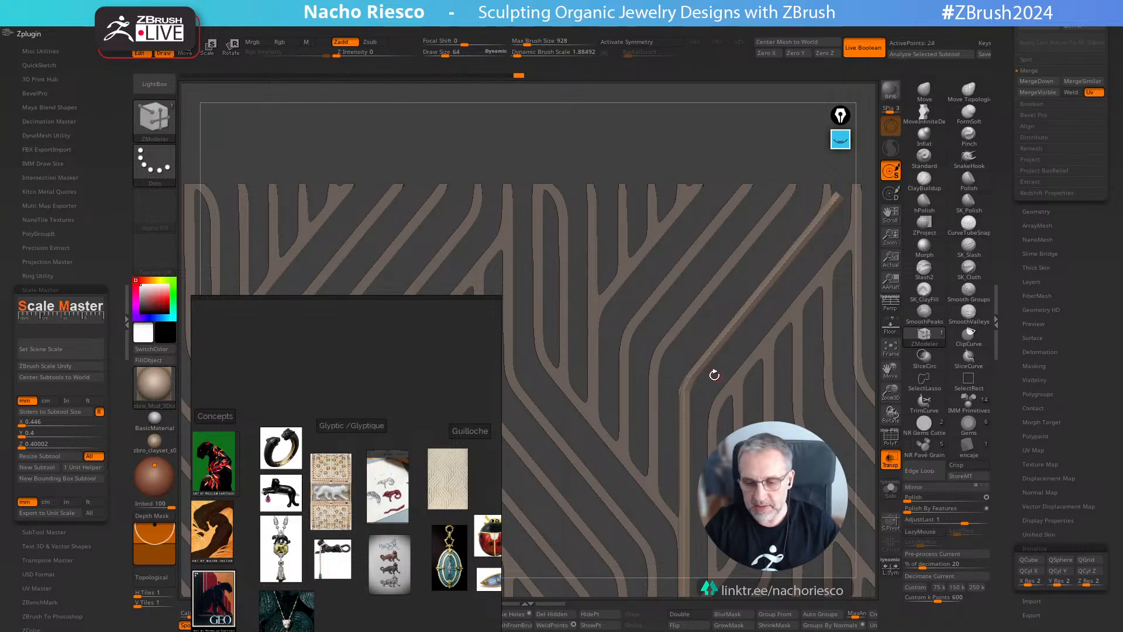
right_click_drag(714, 375, 643, 481, "ctrl")
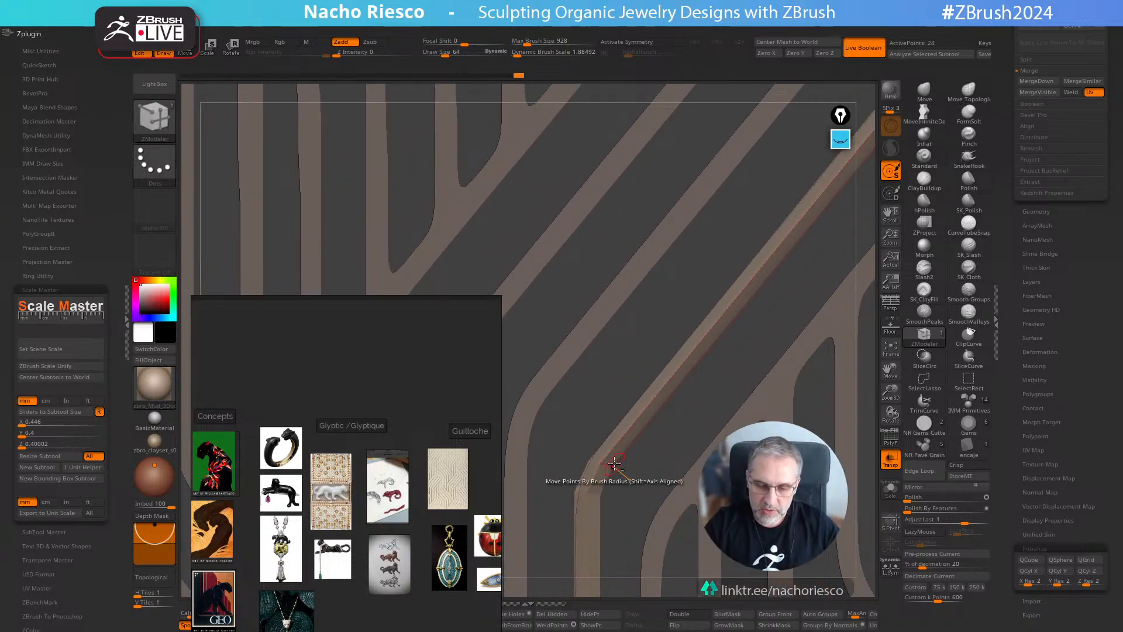
right_click_drag(686, 422, 565, 506, "alt")
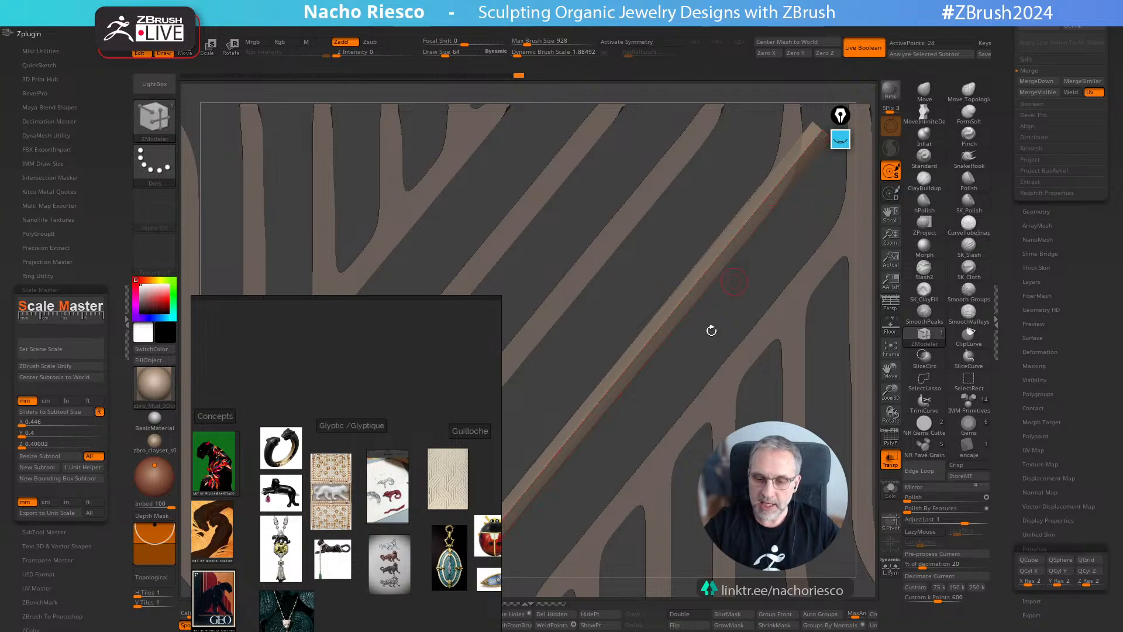
right_click_drag(712, 331, 808, 187, "ctrl")
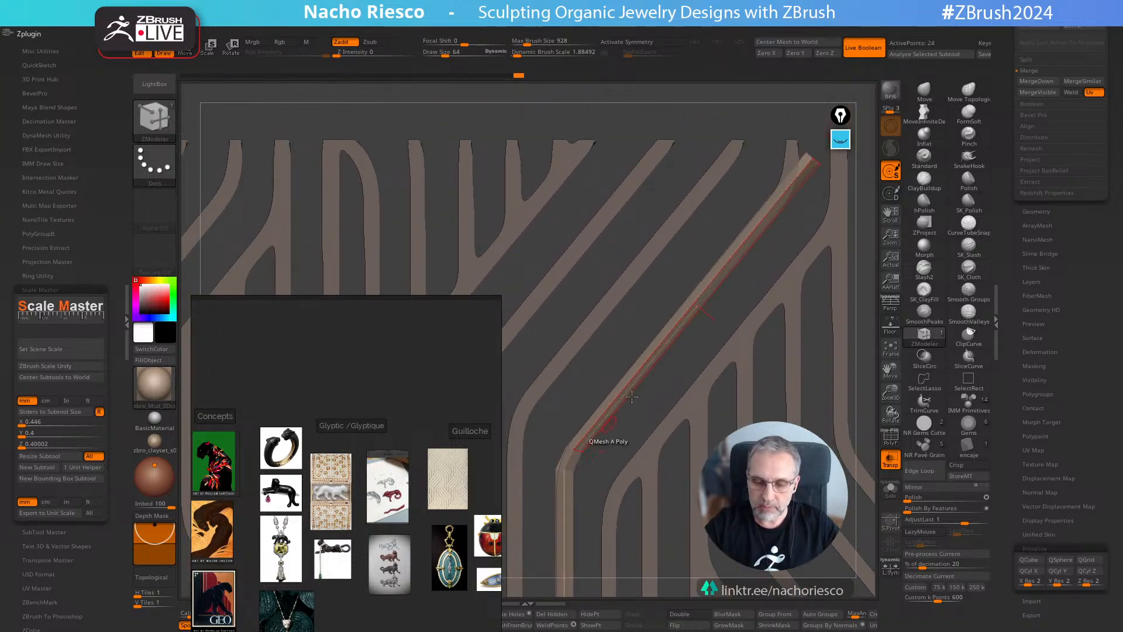
right_click_drag(686, 370, 654, 405, "ctrl")
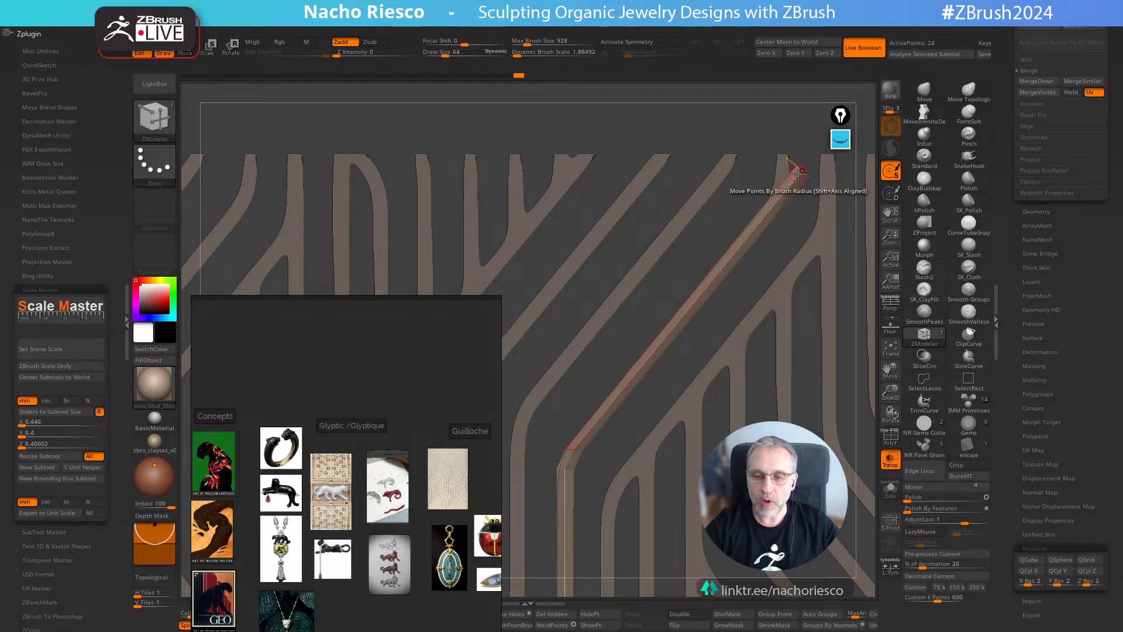
right_click_drag(765, 282, 729, 315, "alt")
right_click_drag(762, 243, 688, 334, "alt")
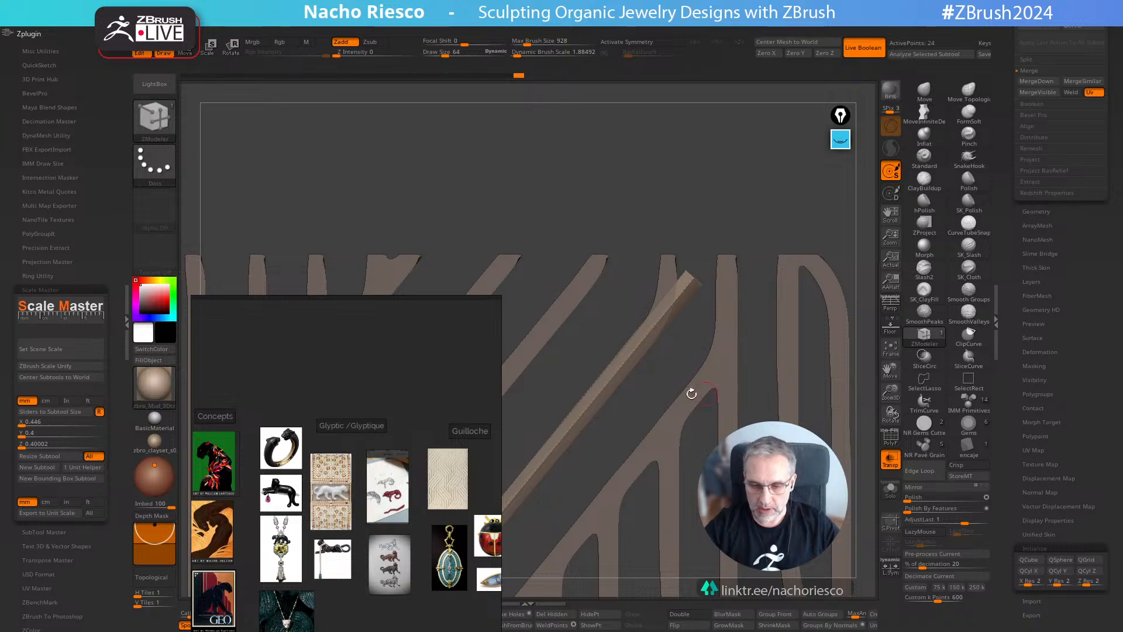
right_click_drag(657, 402, 737, 187, "alt")
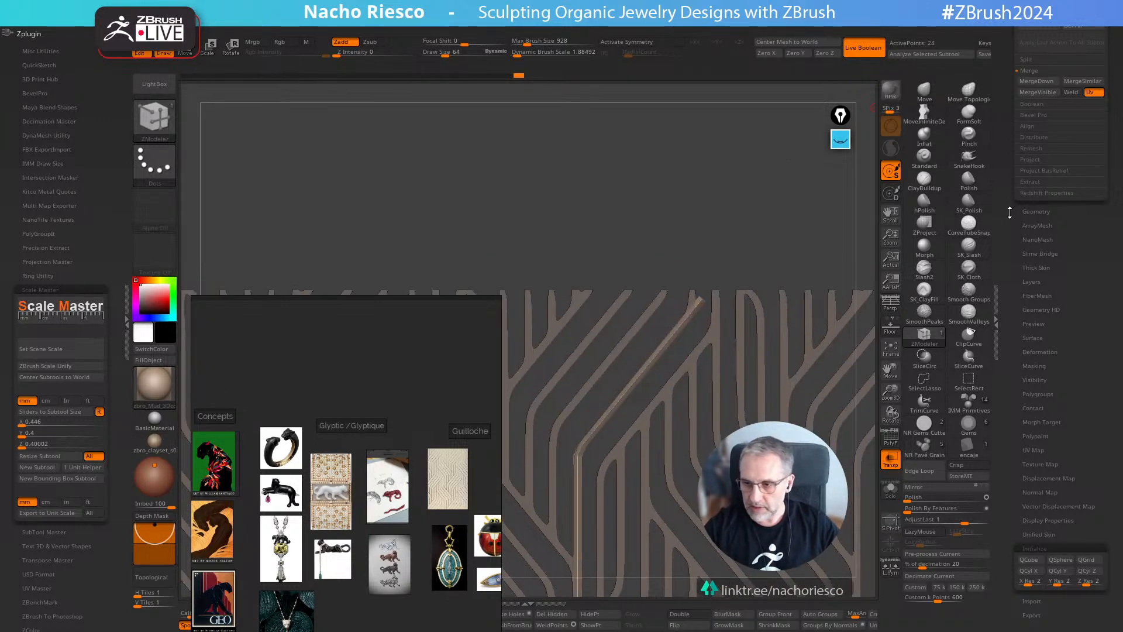
Show the PM3D_Cube3D1_1 and PM3D_Cube3D1_3 subtools to check the line pattern against the octagonal frame outline
left_click_drag(1010, 213, 1002, 341)
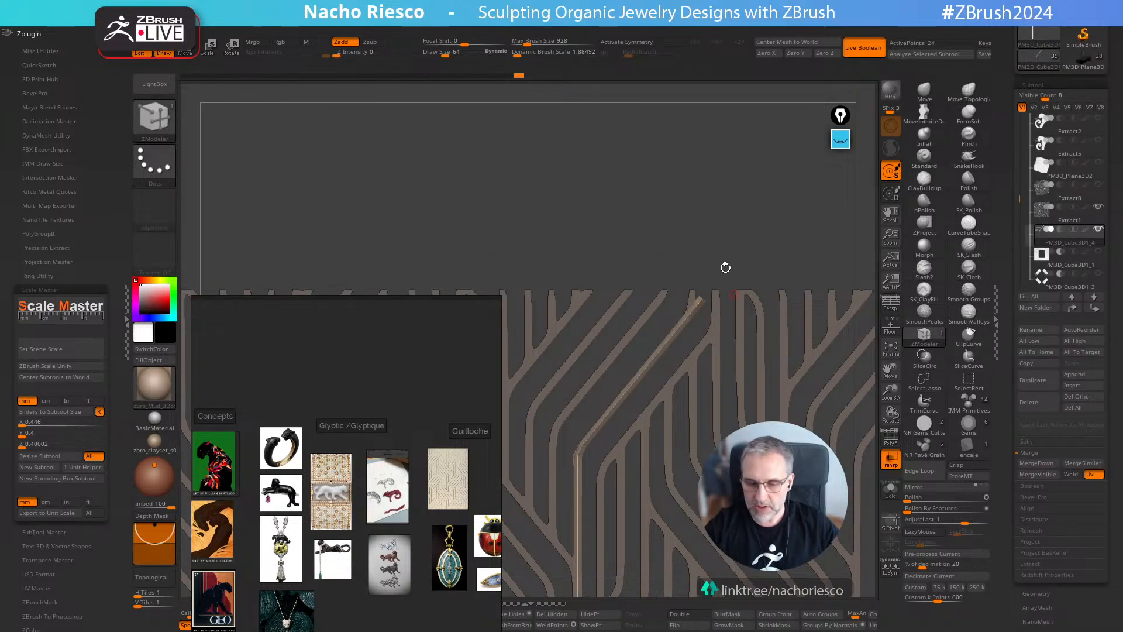
right_click_drag(725, 268, 707, 233, "ctrl")
right_click_drag(696, 355, 744, 241, "alt")
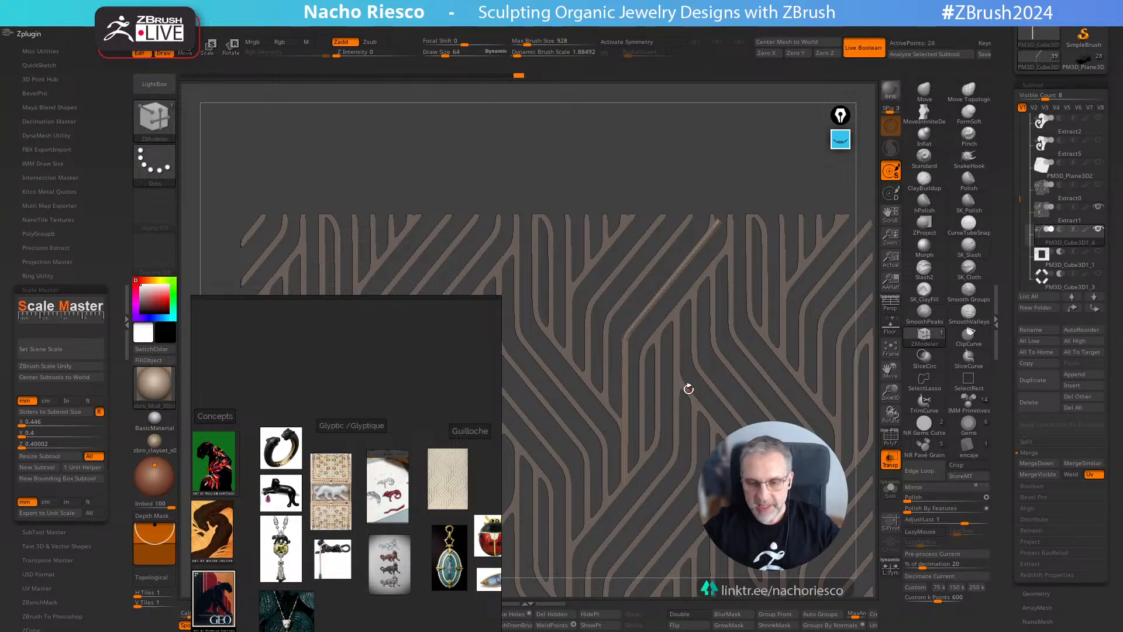
left_click(1097, 256)
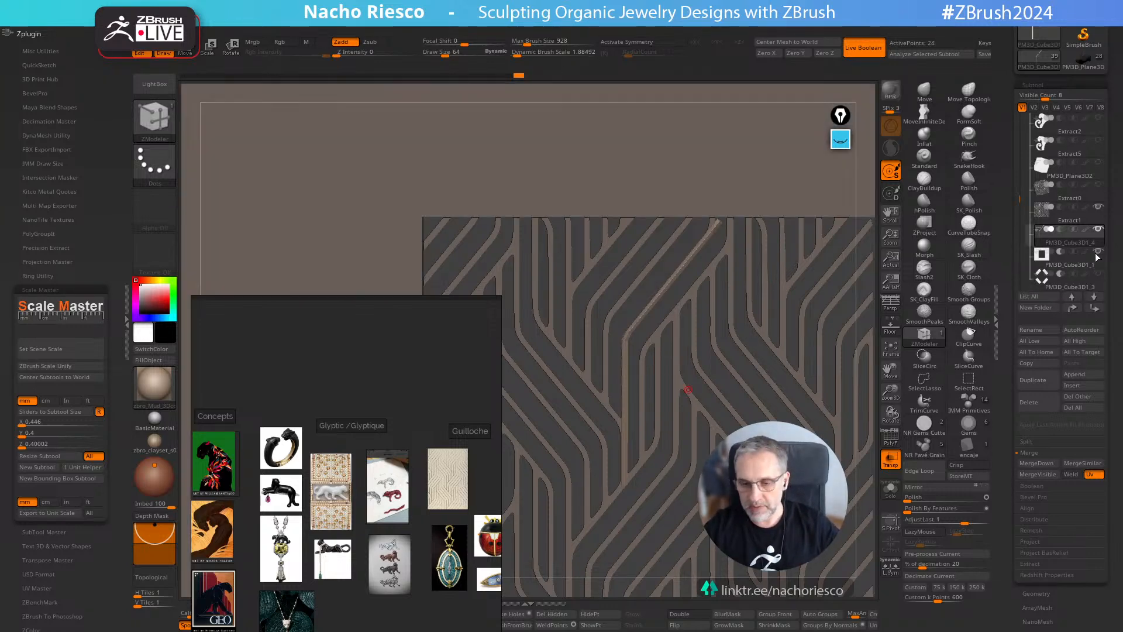
mouse_move(1096, 272)
left_click(1097, 275)
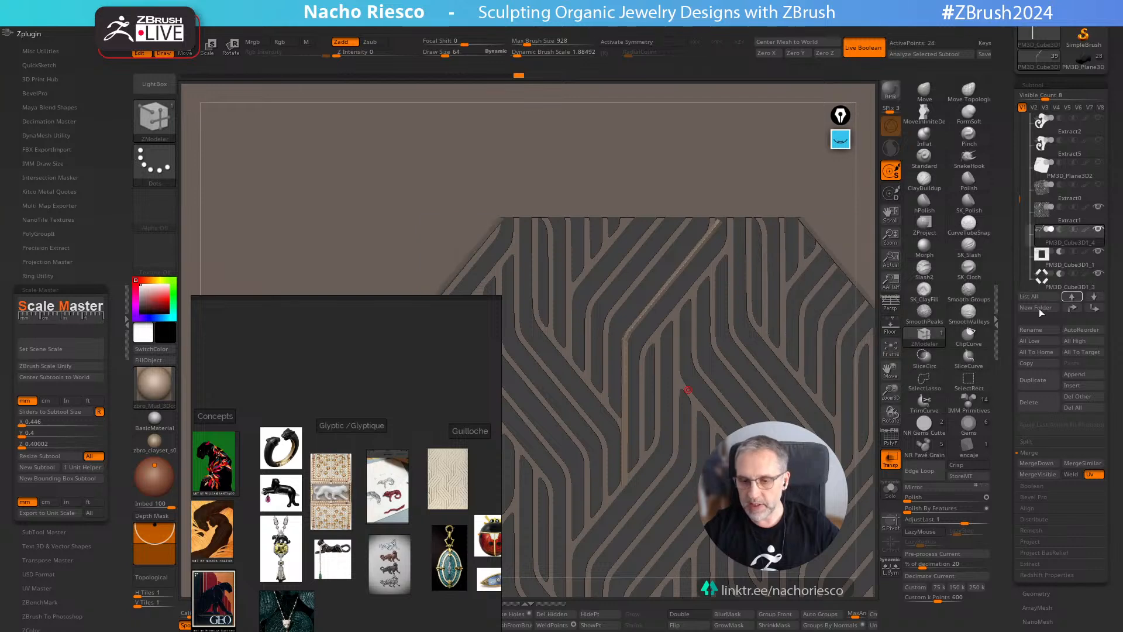
right_click_drag(872, 483, 866, 414, "ctrl")
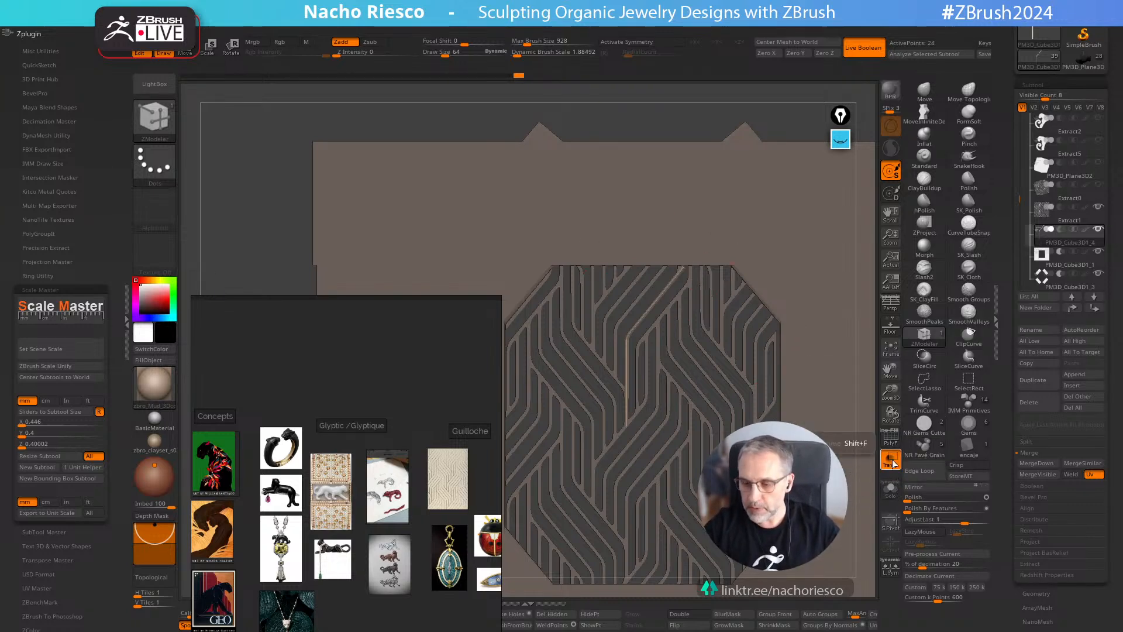
Compare the bar isolated and in place over the pattern, and hide the frame subtools
left_click(890, 489)
right_click_drag(791, 390, 793, 482, "ctrl")
right_click_drag(793, 481, 733, 566, "alt")
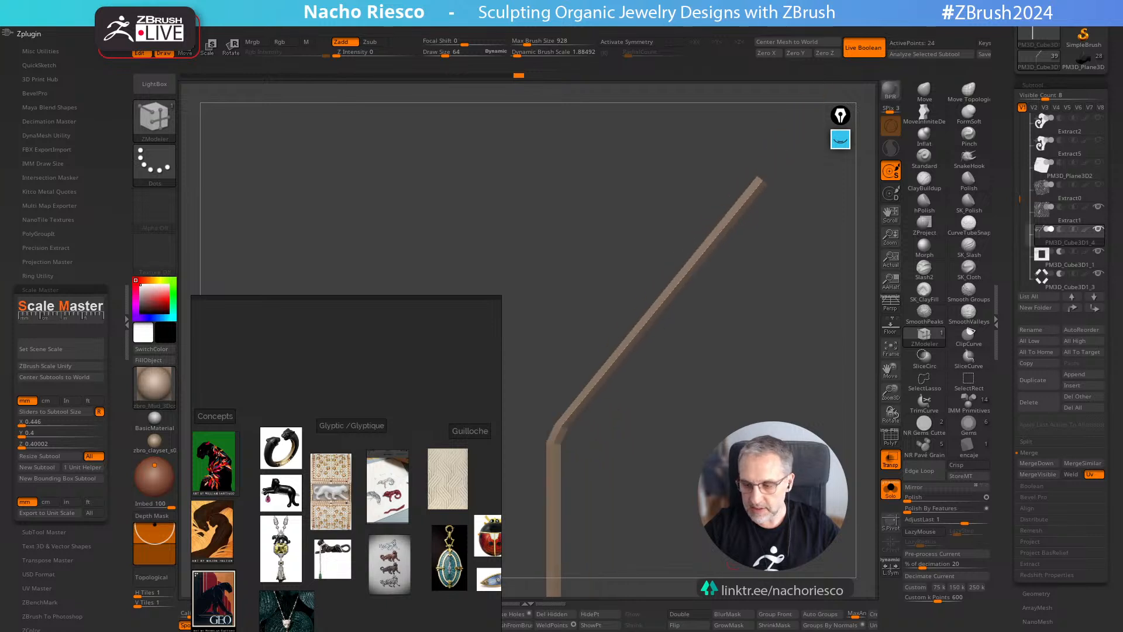
left_click(892, 495)
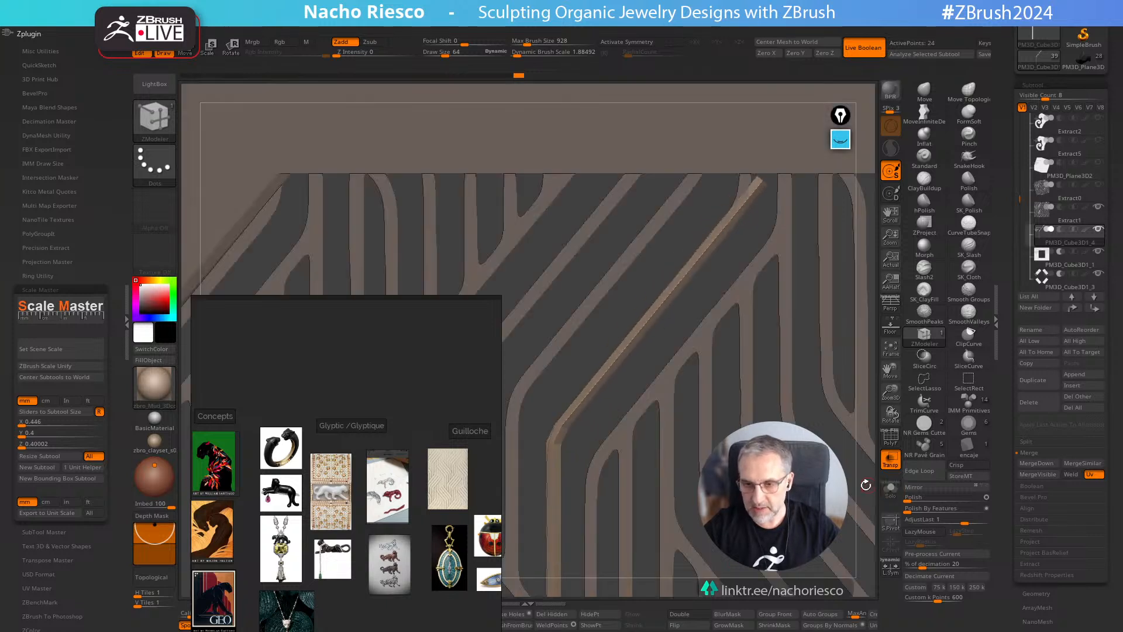
left_click(1099, 253)
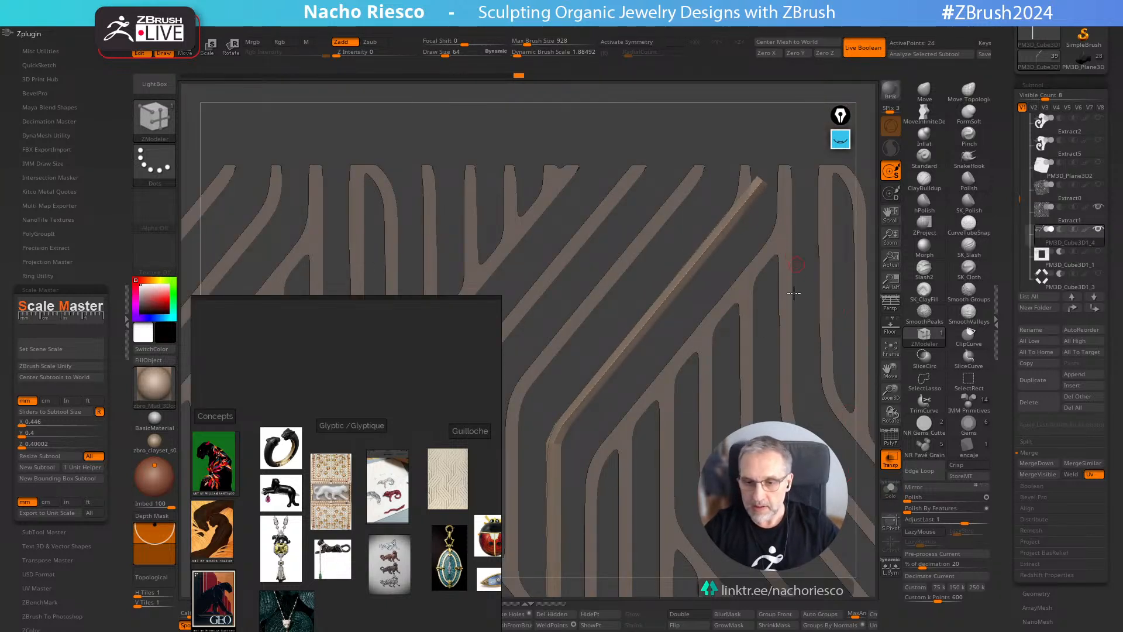
Display the polyframe and insert edge loops across the bar near its upper end, where the strip turns vertical
right_click_drag(794, 293, 772, 468, "alt")
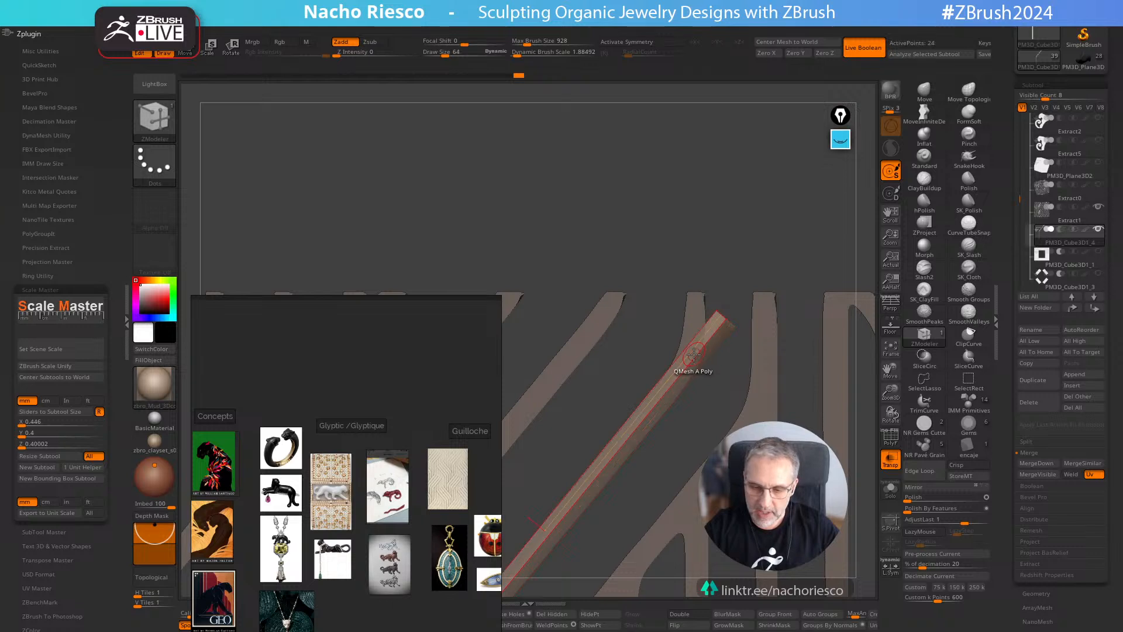
left_click(694, 356)
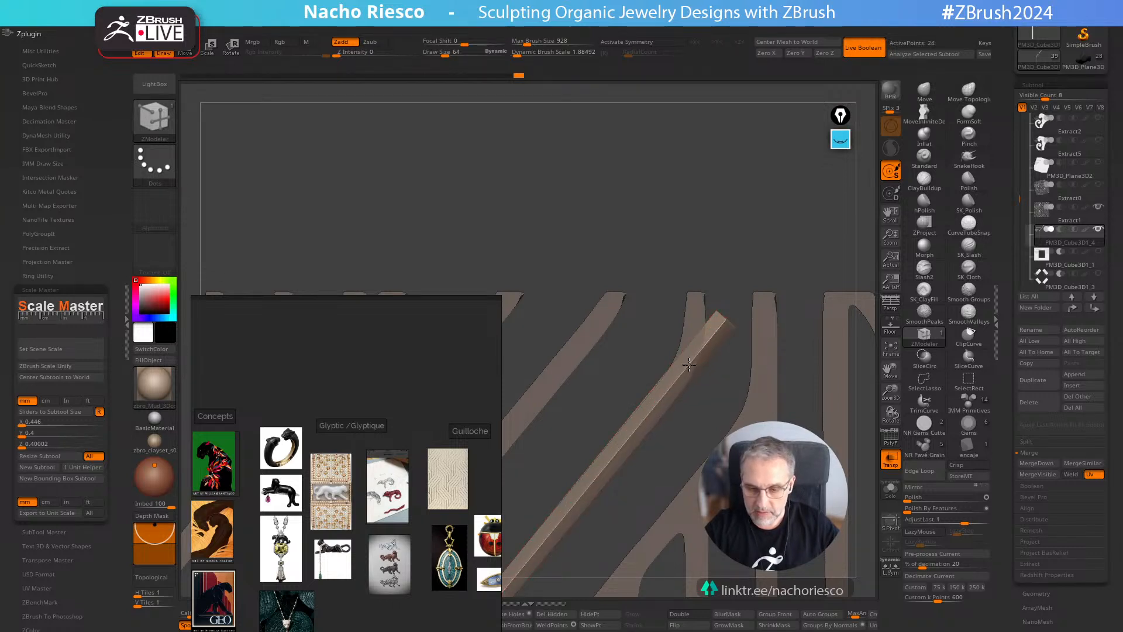
left_click(890, 436)
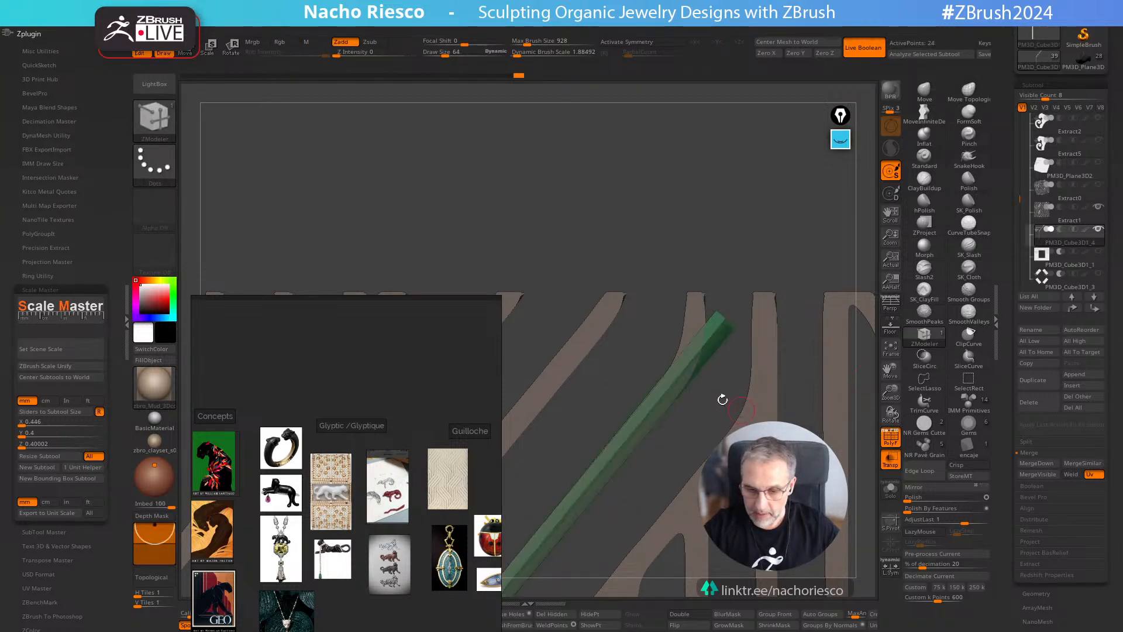
right_click_drag(722, 394, 670, 390)
left_click(669, 391)
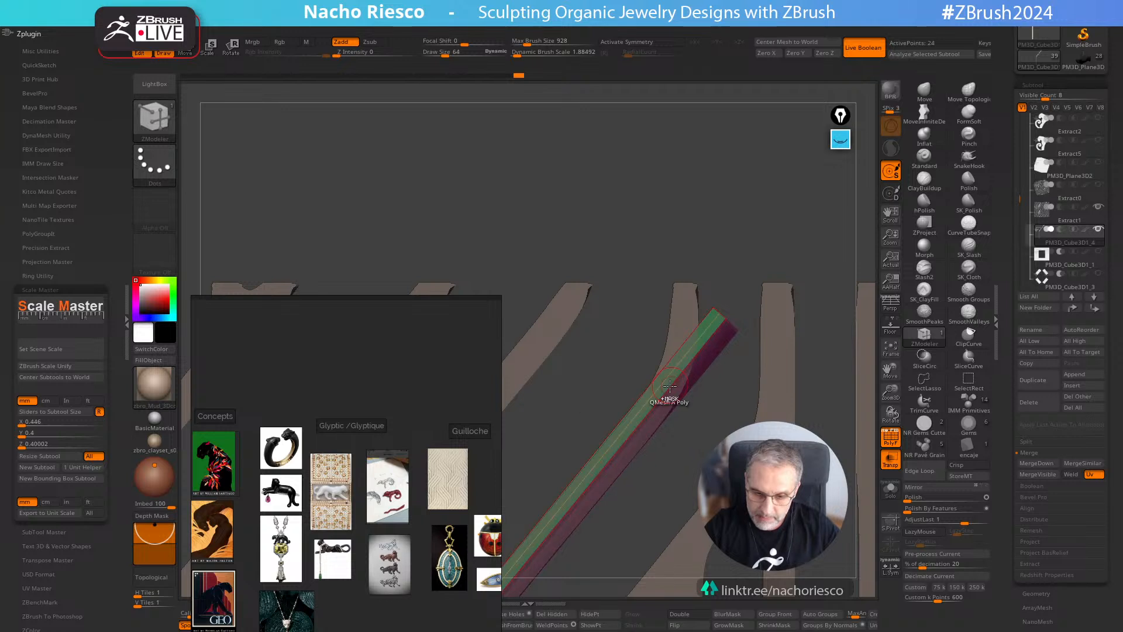
left_click_drag(670, 387, 663, 396)
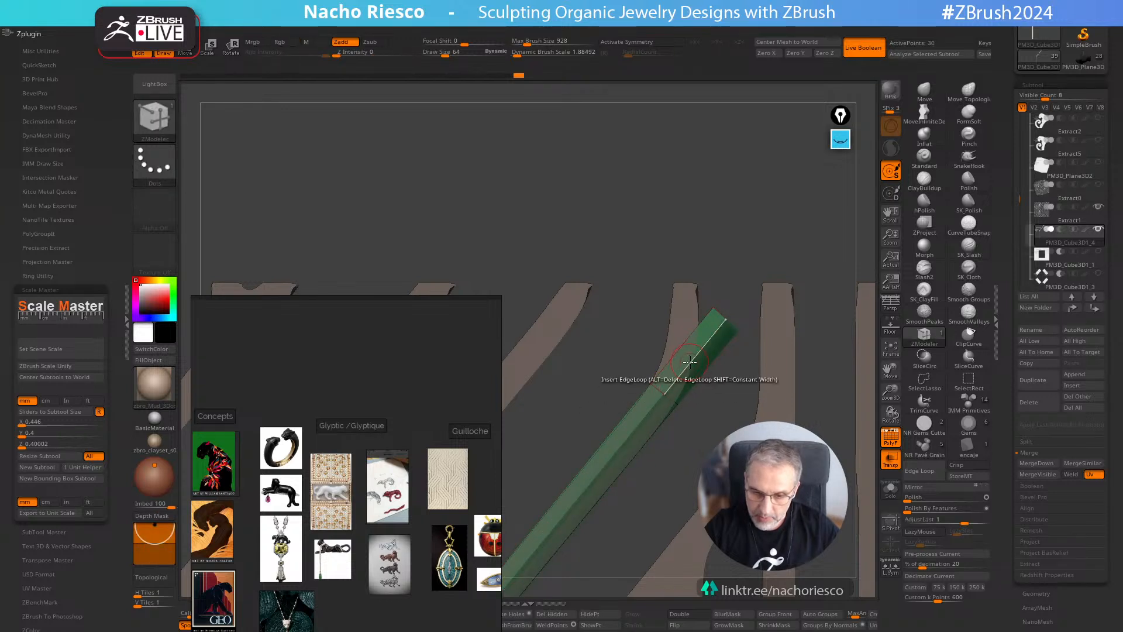
Isolate the bar's end segment with an inverted mask and turn it to follow the vertical part of the strip
mouse_move(697, 261)
left_mouse_down("ctrl")
mouse_move(729, 342)
mouse_move(778, 348)
left_mouse_up("ctrl")
left_click(725, 403, "ctrl")
key("w")
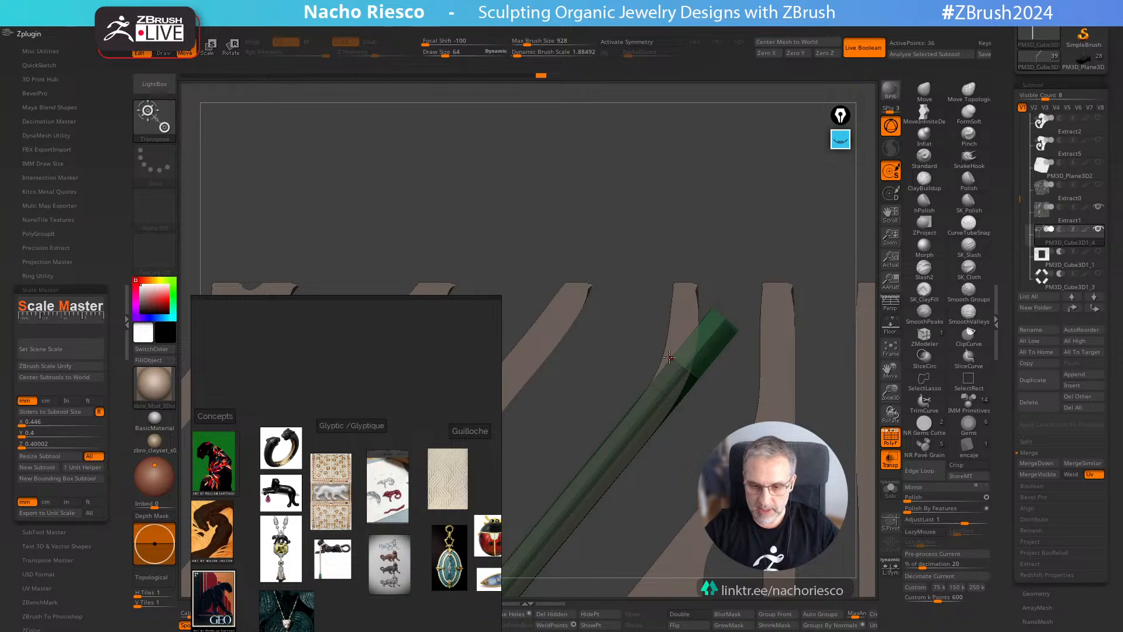
left_click(669, 357, "alt")
left_click(713, 355, "alt")
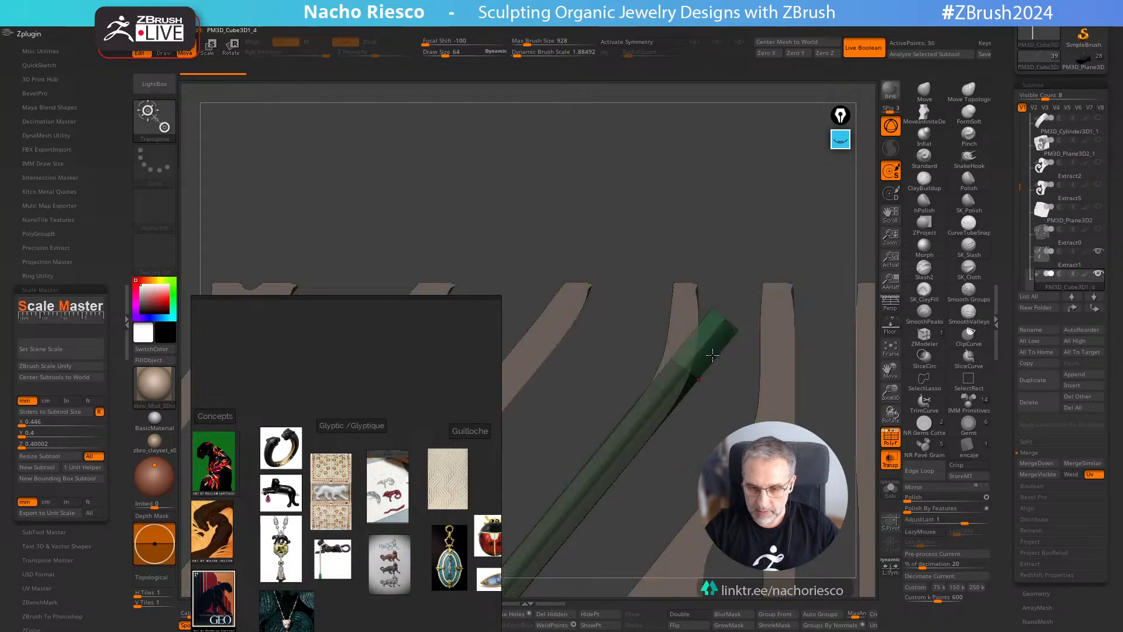
left_click(675, 357, "alt")
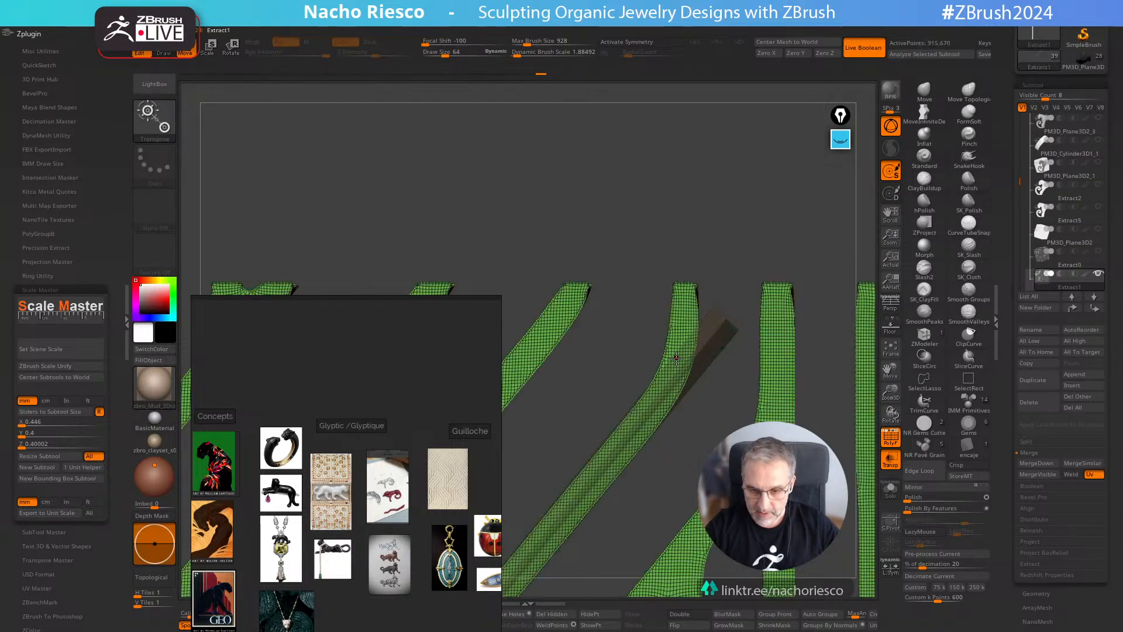
left_click(710, 351, "alt")
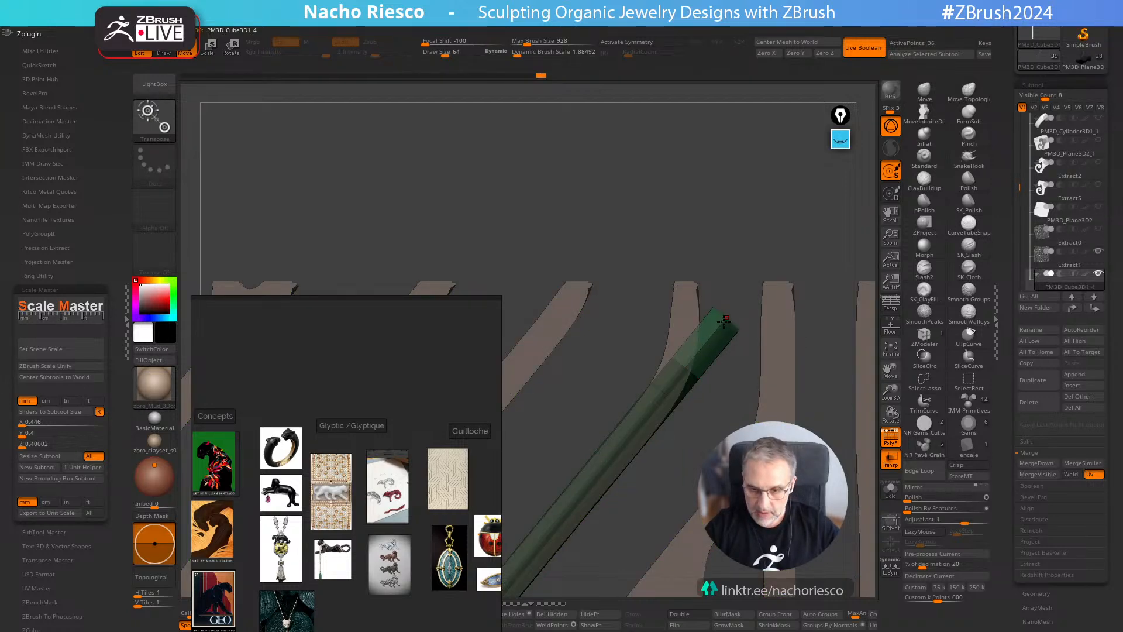
left_click(725, 321)
mouse_move(773, 367)
left_mouse_down()
mouse_move(724, 371)
mouse_move(742, 299)
left_mouse_up()
Mask the bar's end section with the lasso, invert the mask and nudge the section onto the strip's upper curve
key("q")
mouse_move(657, 345)
left_mouse_down("ctrl")
mouse_move(720, 264)
mouse_move(733, 304)
left_mouse_up("ctrl")
left_click(741, 408, "ctrl")
key("w")
left_click_drag(721, 407, 717, 404)
Mask the bar's end section with an inverted lasso mask and fit it to the strip's vertical upper part
key("q")
mouse_move(740, 351)
left_mouse_down("ctrl")
mouse_move(736, 295)
mouse_move(654, 240)
mouse_move(673, 304)
left_mouse_up("ctrl")
left_click(755, 346, "ctrl")
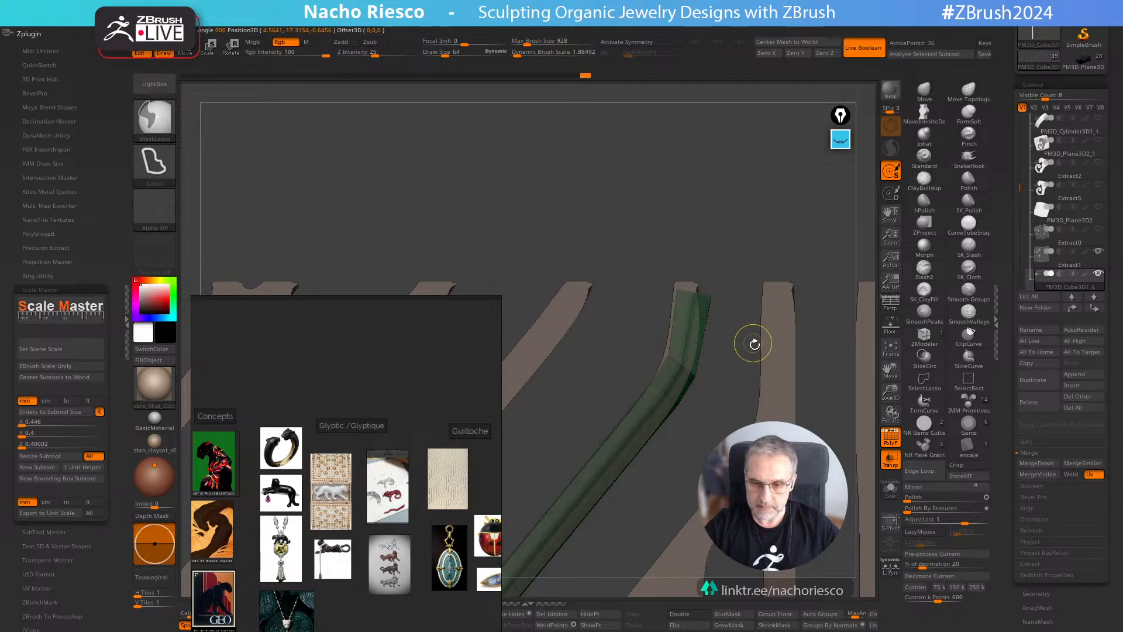
key("w")
key("q")
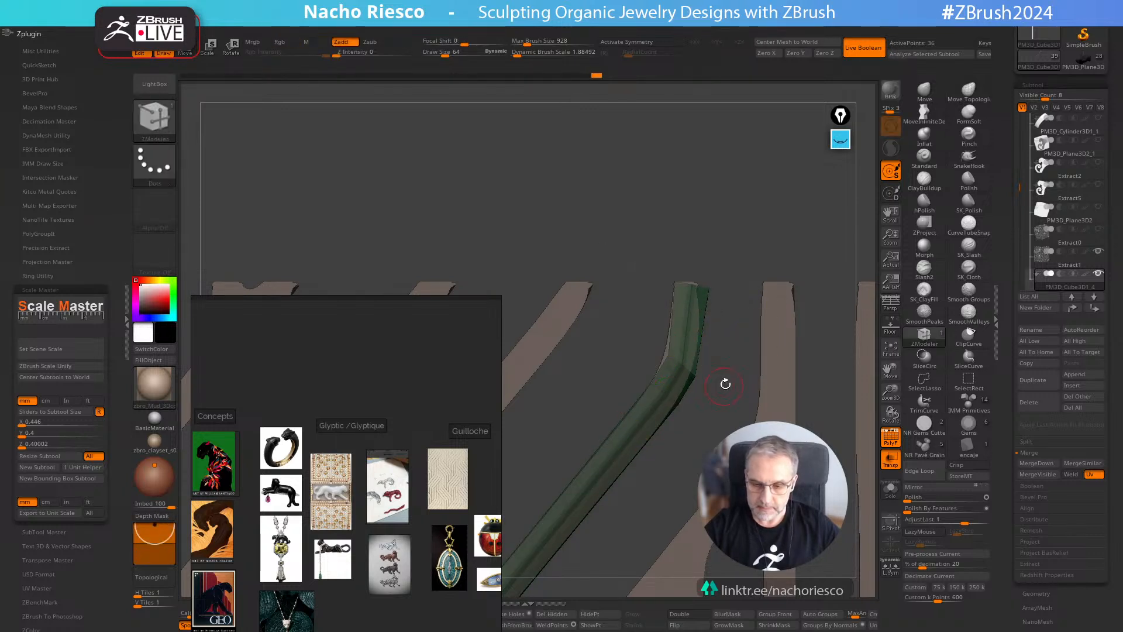
Clear the mask, isolate the bar's inner corner at the bend with an inverted mask and adjust it to the strip's curve
left_click(737, 381, "ctrl")
right_click_drag(737, 380, 737, 410, "ctrl")
left_click_drag(646, 338, 675, 364, "ctrl")
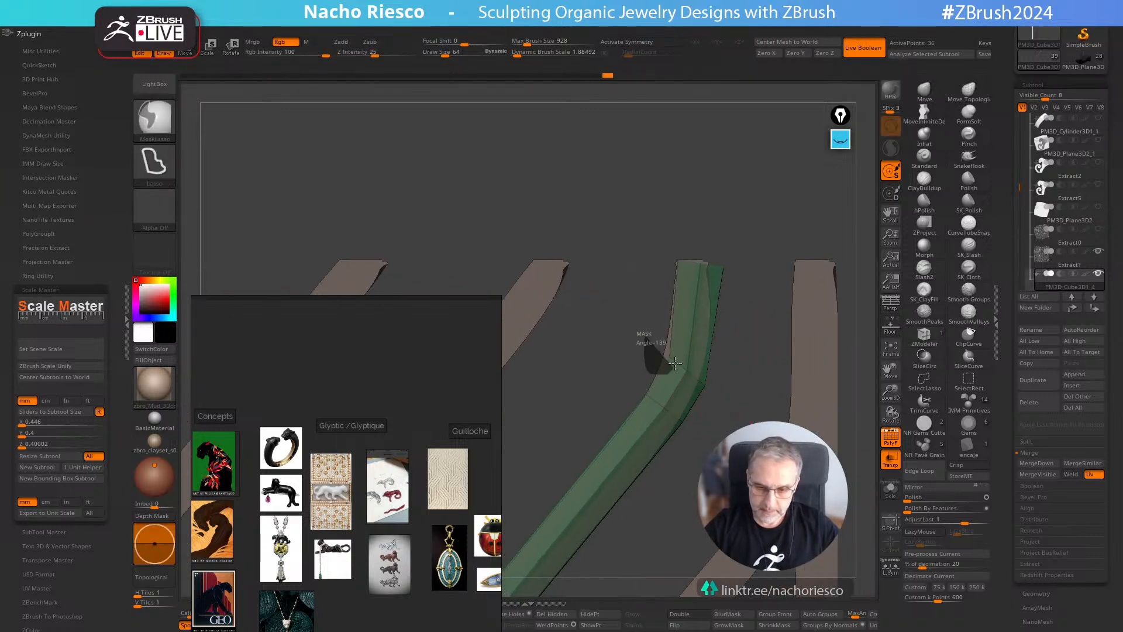
left_click(738, 354, "ctrl")
key("w")
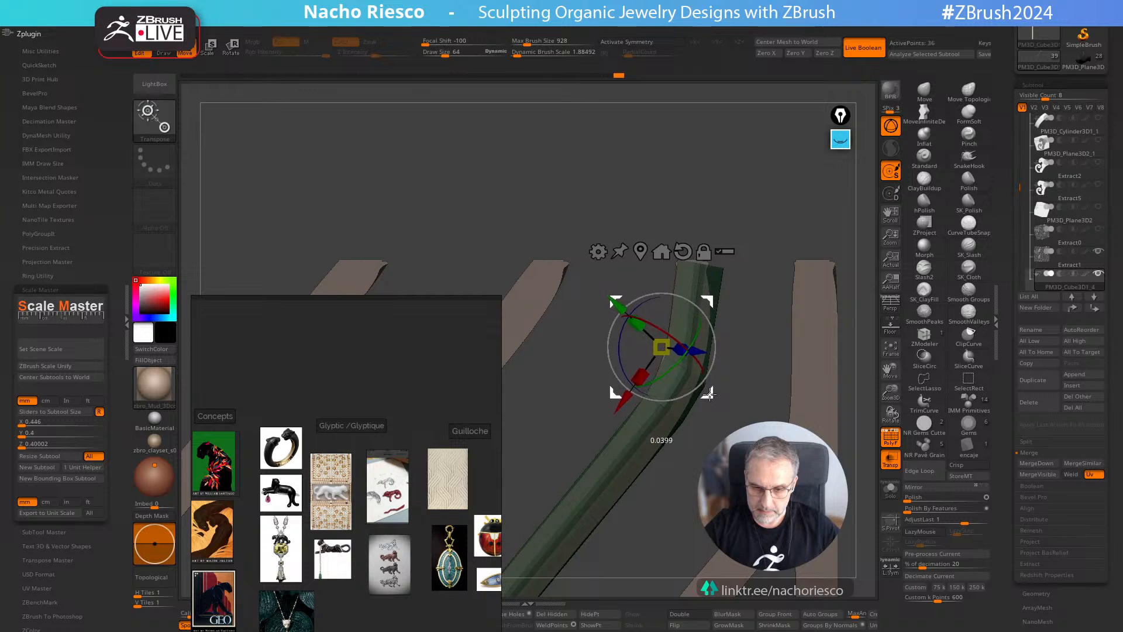
key("q")
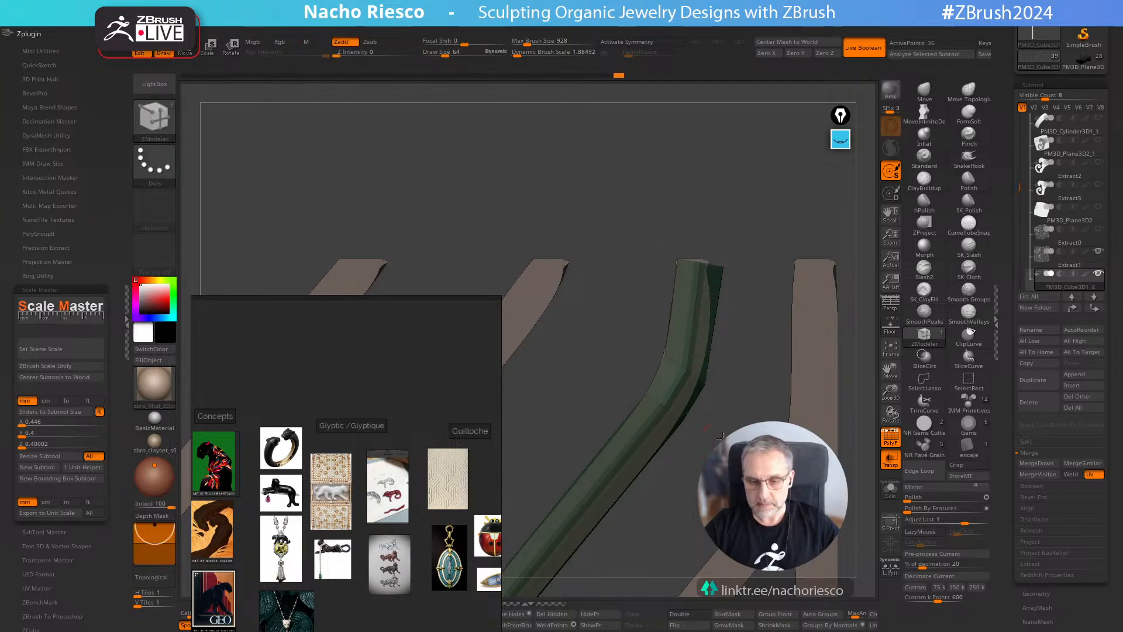
Isolate the bar from the pattern and examine both bends with and without the polyframe
right_click_drag(723, 435, 732, 235, "ctrl")
left_click_drag(732, 236, 702, 219, "ctrl")
right_click_drag(702, 219, 672, 181, "ctrl")
left_click(891, 437)
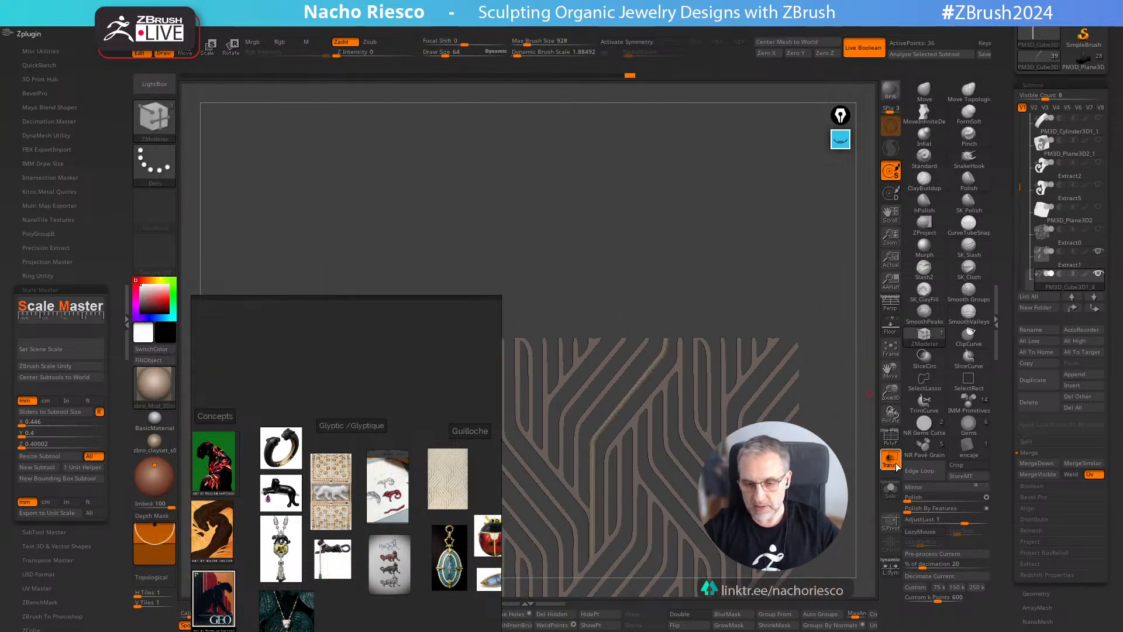
left_click(891, 490)
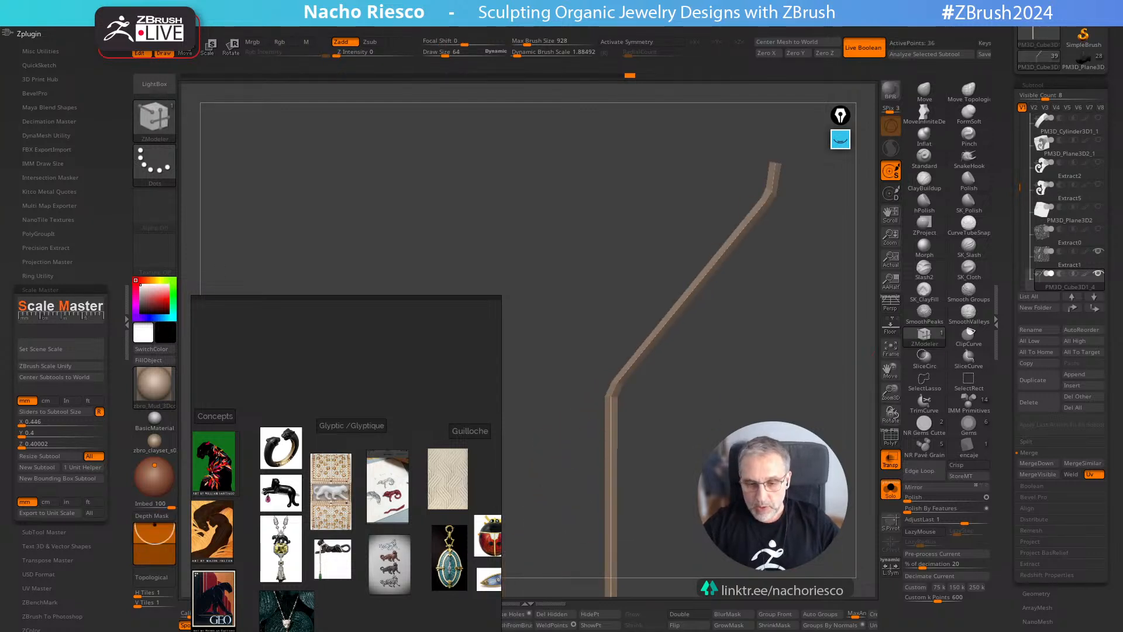
left_click_drag(585, 491, 646, 424, "alt")
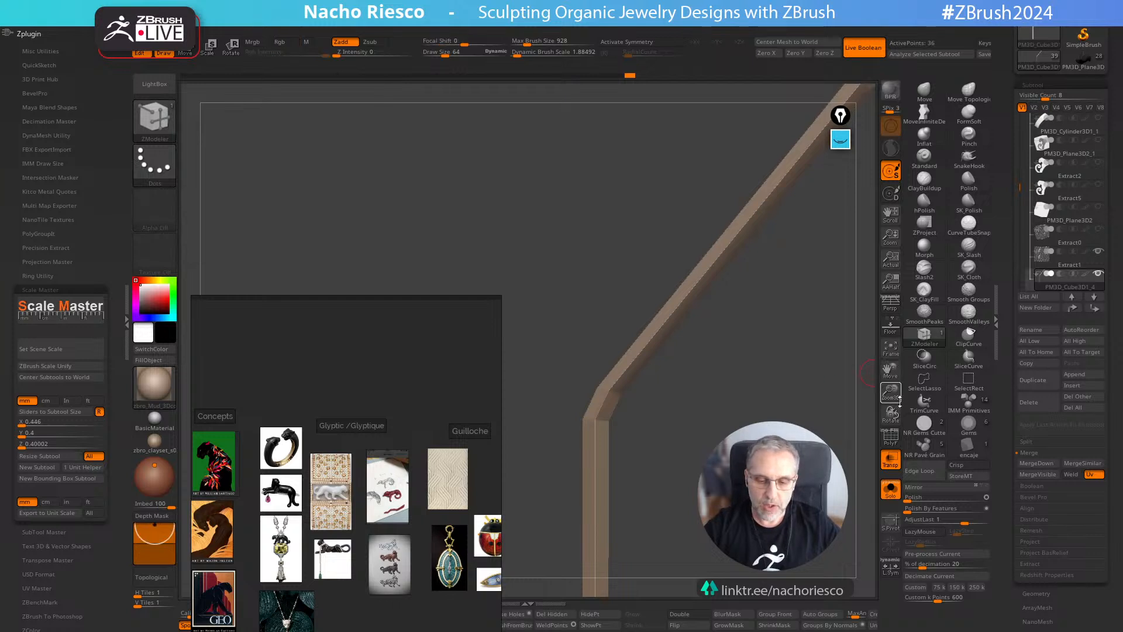
left_click(891, 438)
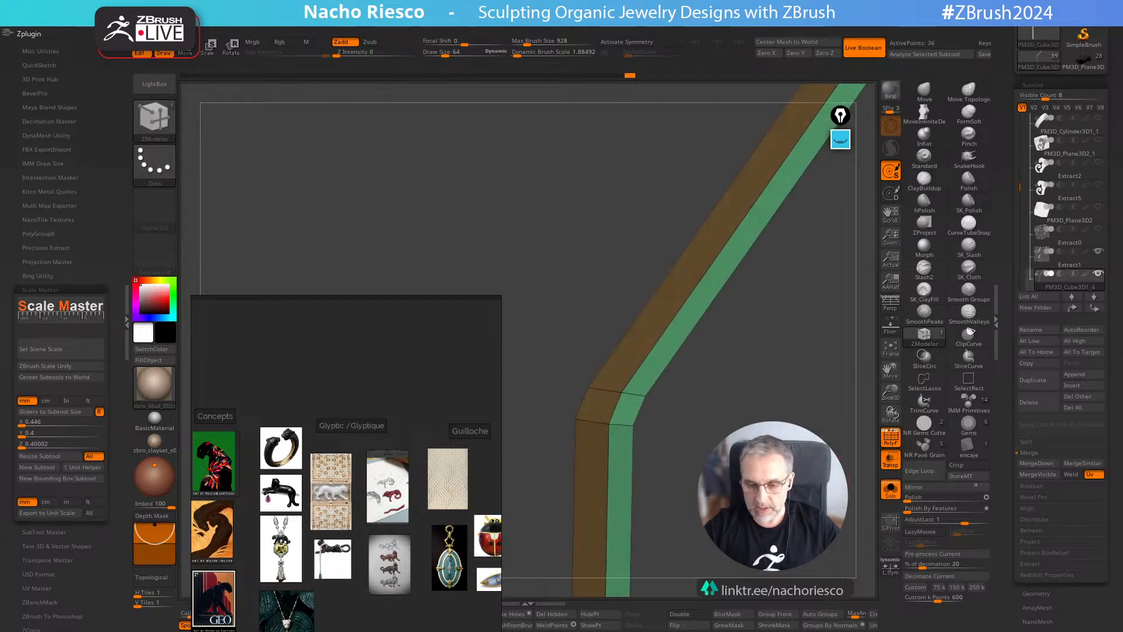
mouse_move(646, 424)
left_mouse_down()
mouse_move(678, 422)
mouse_move(673, 409)
mouse_move(655, 445)
left_mouse_up()
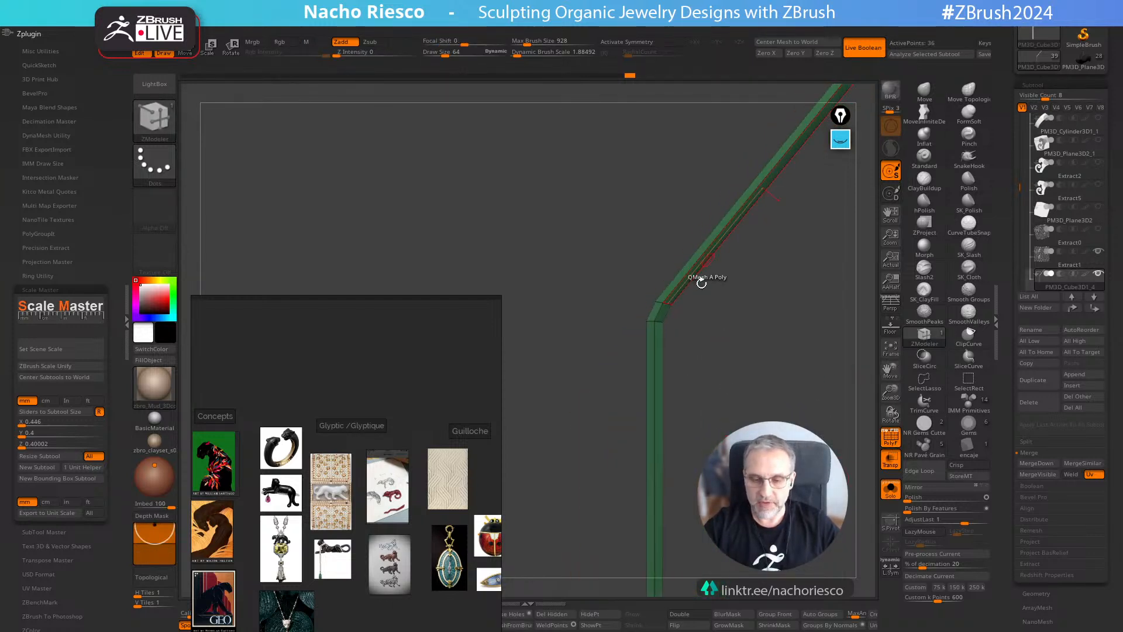
left_click_drag(737, 376, 664, 511, "alt")
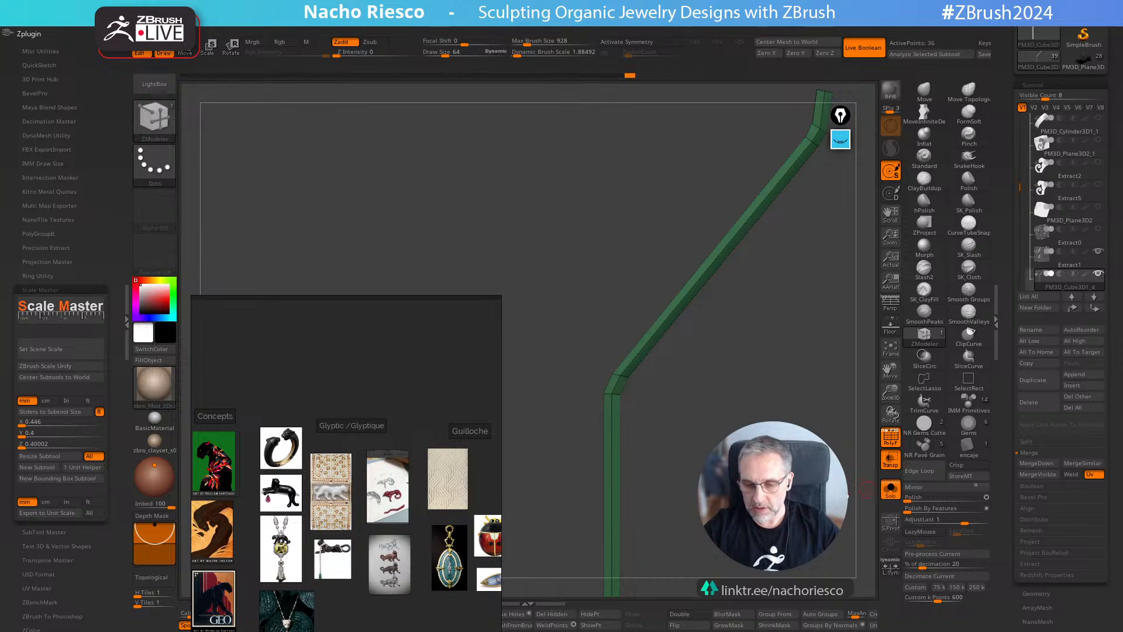
left_click_drag(848, 497, 819, 391)
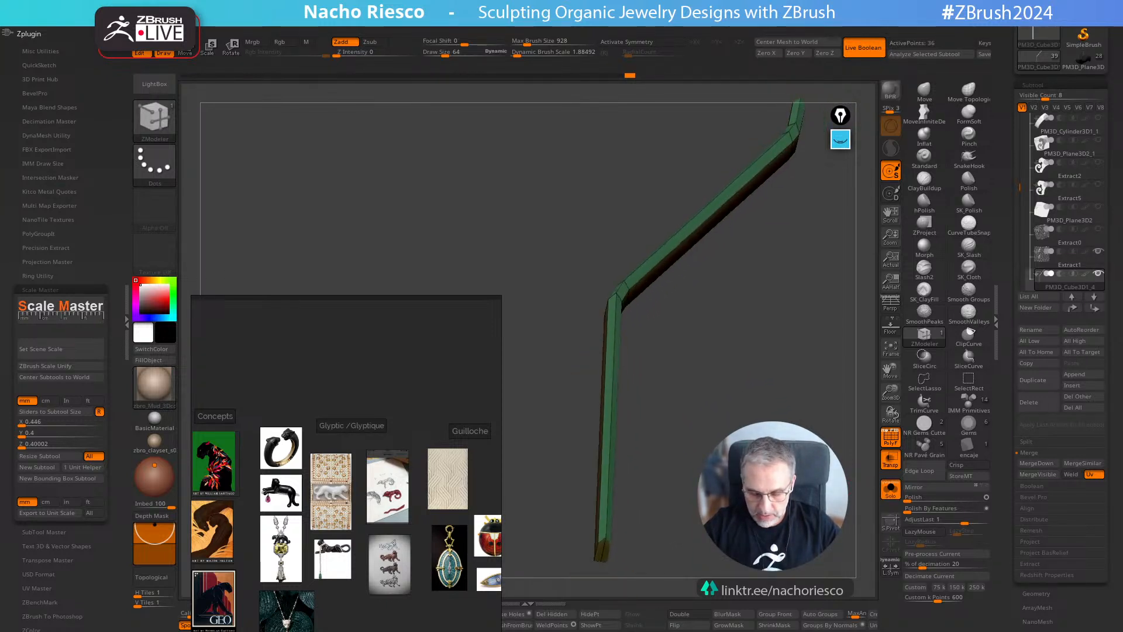
Regroup the bar's faces into polygroups by their normals and inspect the grouping along the ridge
left_click(826, 625)
left_click_drag(778, 444, 684, 367)
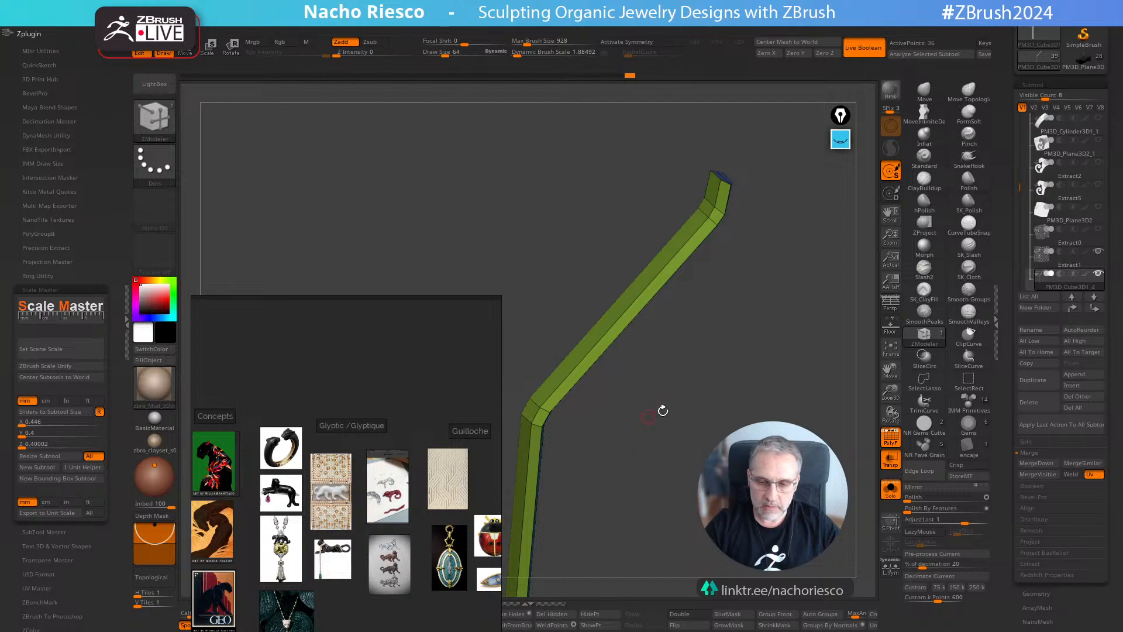
left_click_drag(709, 428, 875, 569)
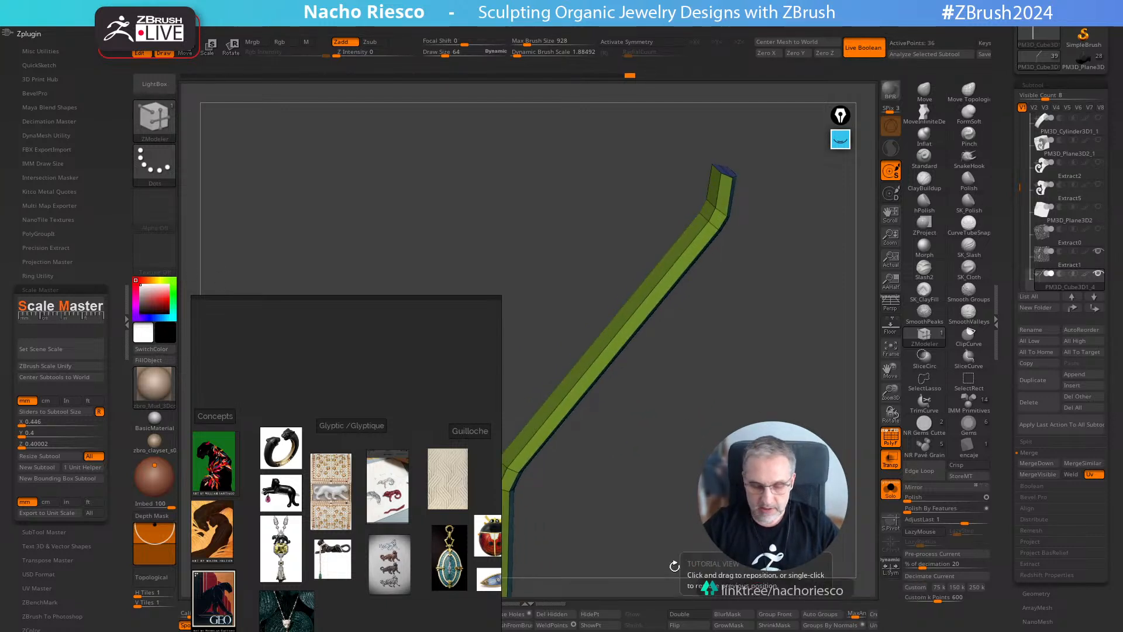
Collapse the plugin tray and move the reference image board clear of the bar
left_click(125, 341)
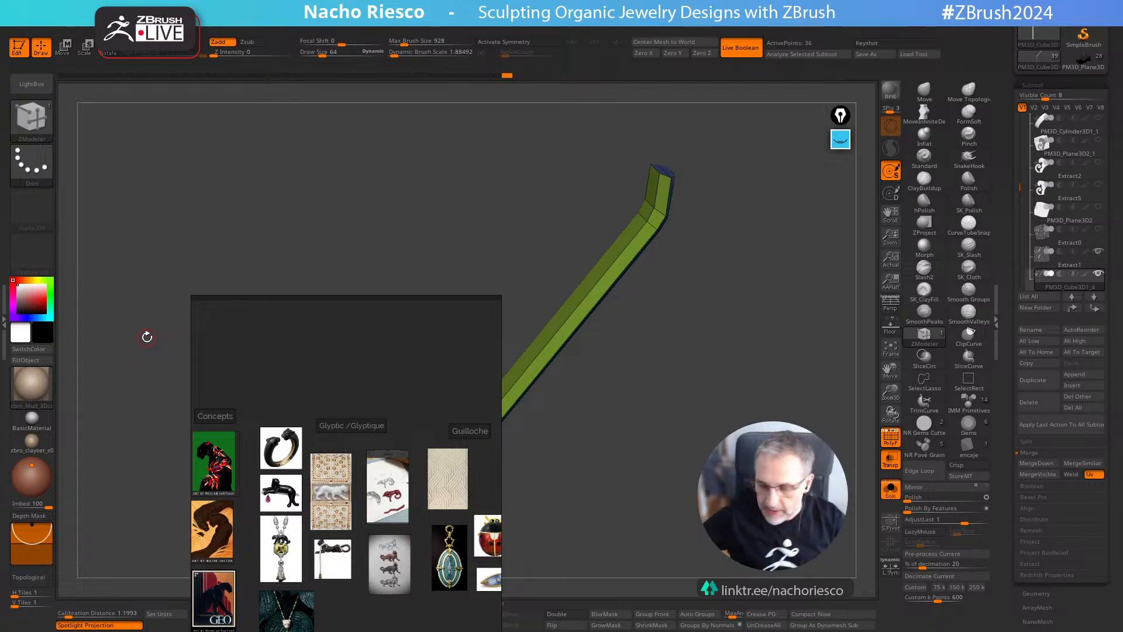
left_click_drag(351, 335, 243, 204)
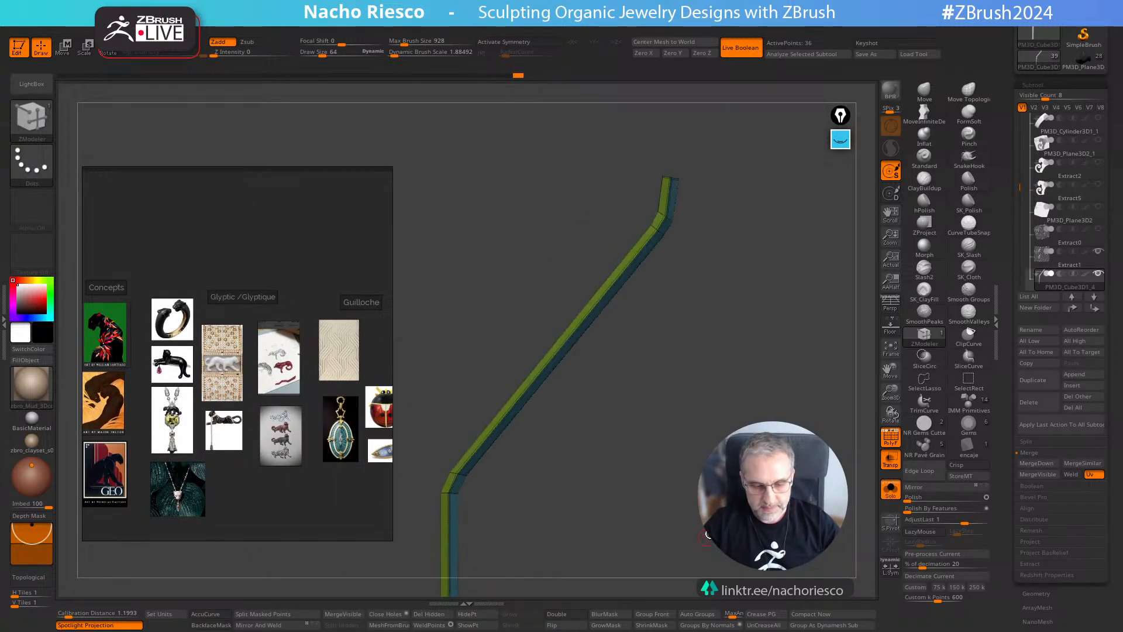
left_click(892, 440)
Enable Dynamic Subdiv on the bar and set its smooth subdivision level to 1
left_click_drag(1012, 509, 1037, 349)
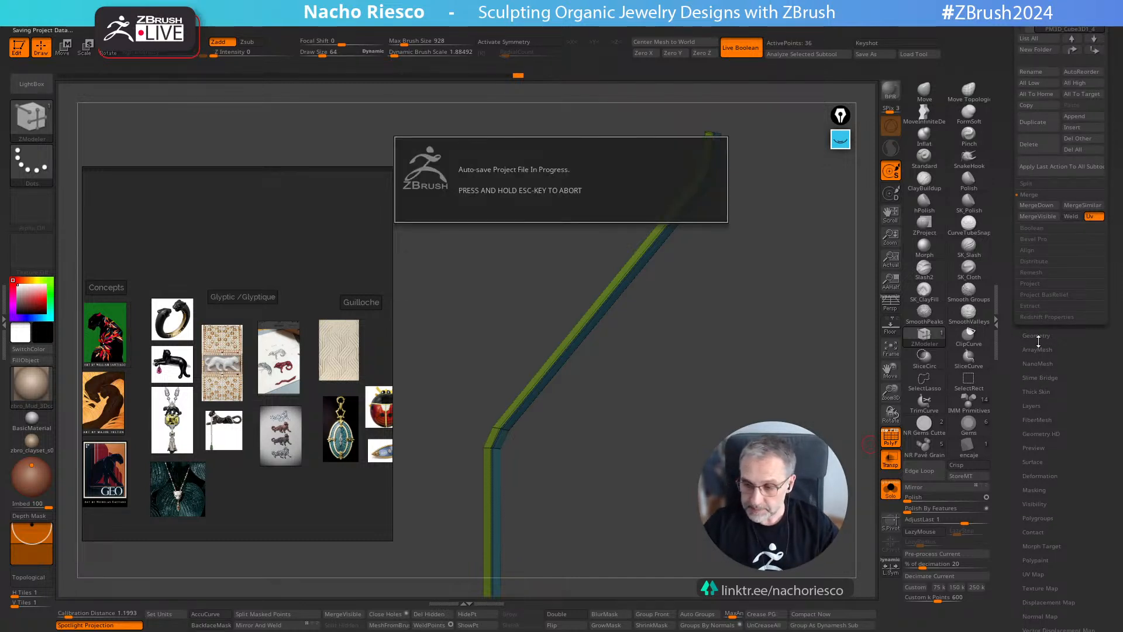
left_click(1039, 345)
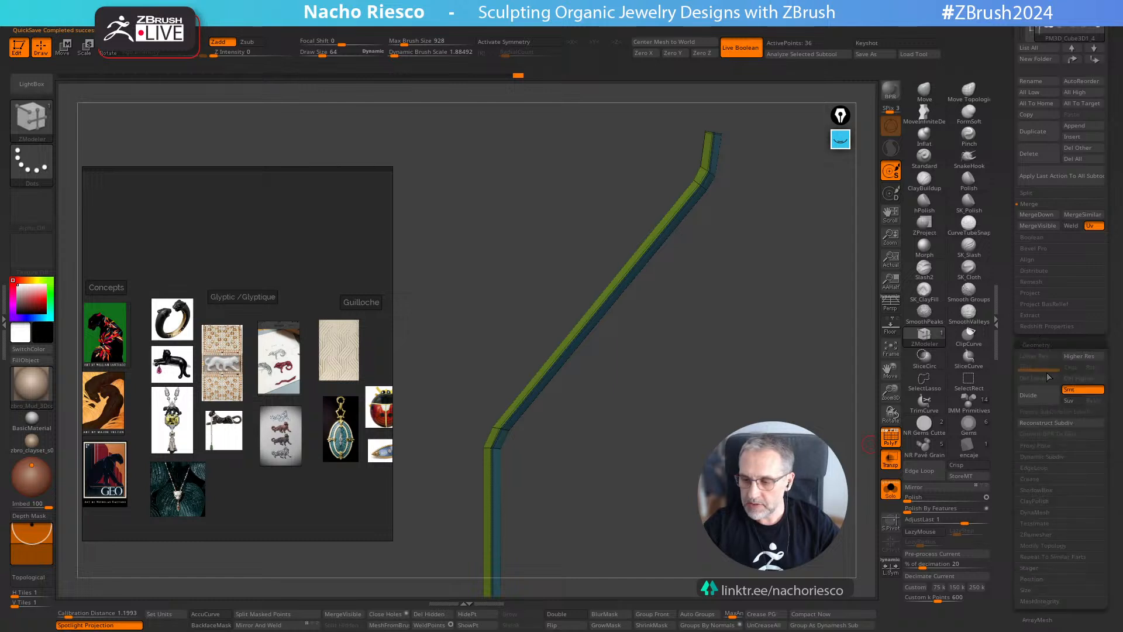
left_click(1043, 457)
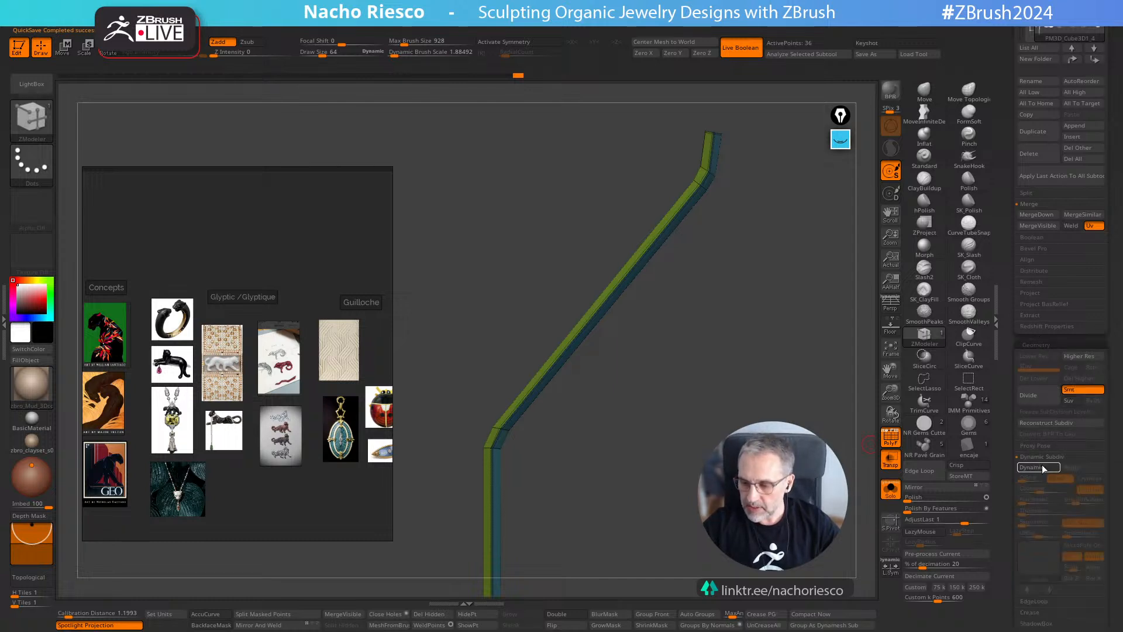
left_click(1040, 468)
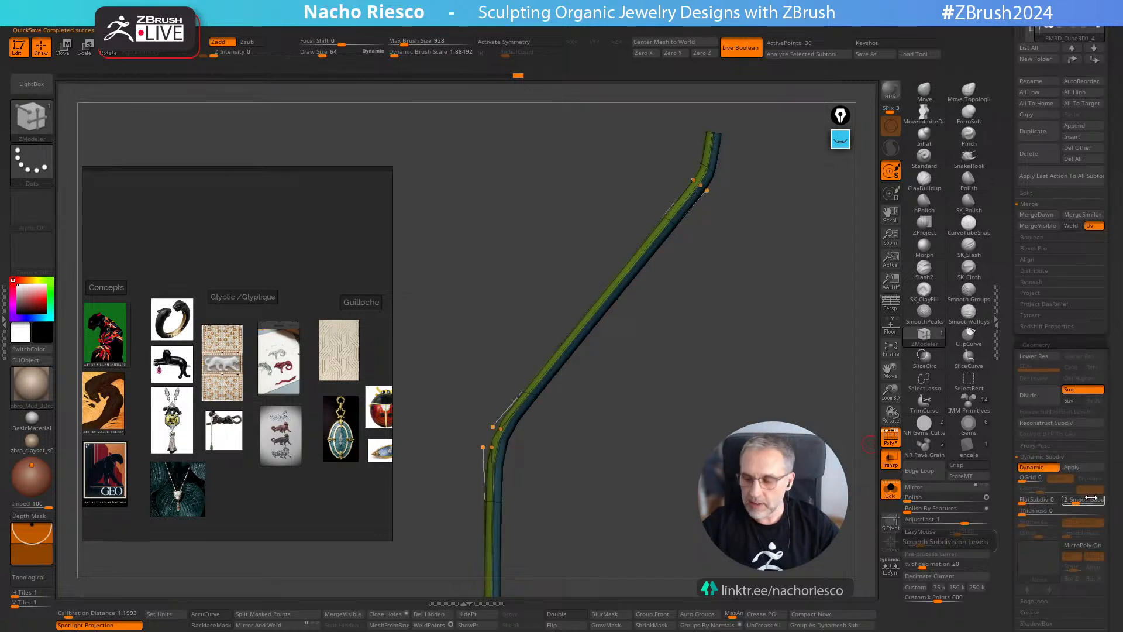
left_click_drag(1076, 502, 1066, 500)
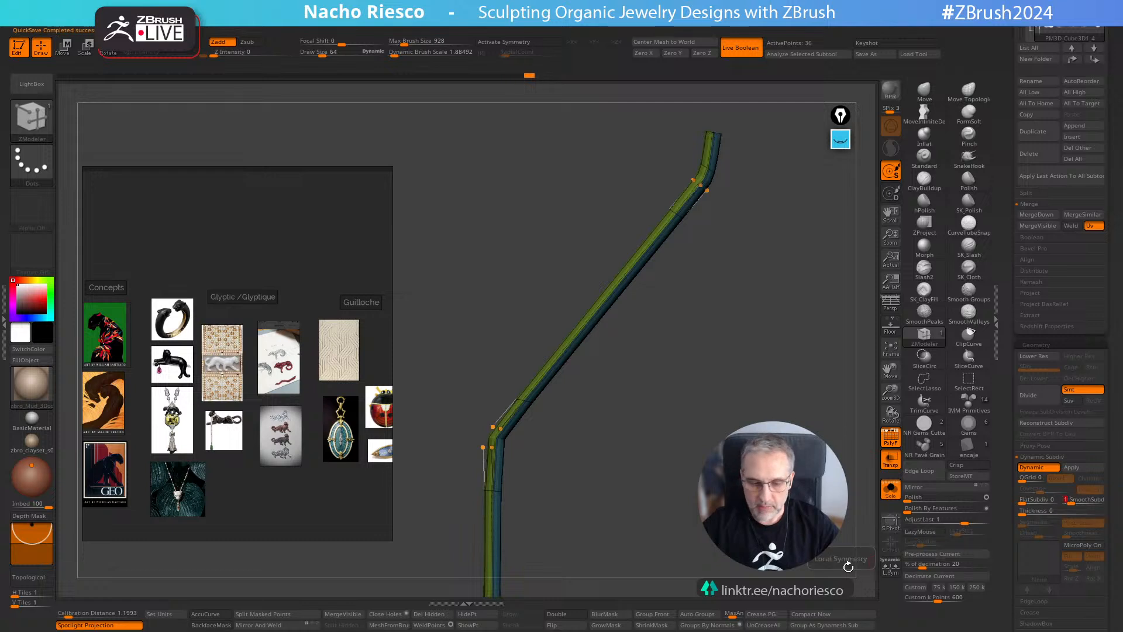
Examine the smoothed bar's lower bend with and without the polyframe
mouse_move(646, 278)
right_mouse_down("ctrl")
mouse_move(647, 316)
mouse_move(681, 224)
right_mouse_up("ctrl")
left_click(889, 439)
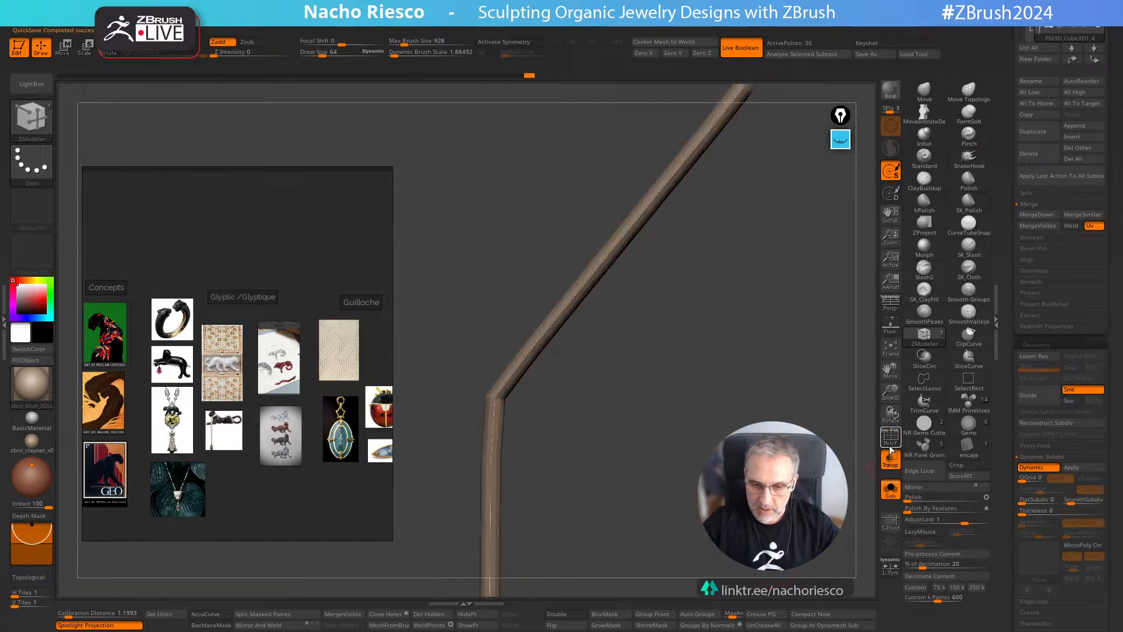
mouse_move(673, 304)
right_mouse_down()
mouse_move(725, 304)
mouse_move(725, 342)
mouse_move(746, 255)
right_mouse_up()
left_click(889, 439)
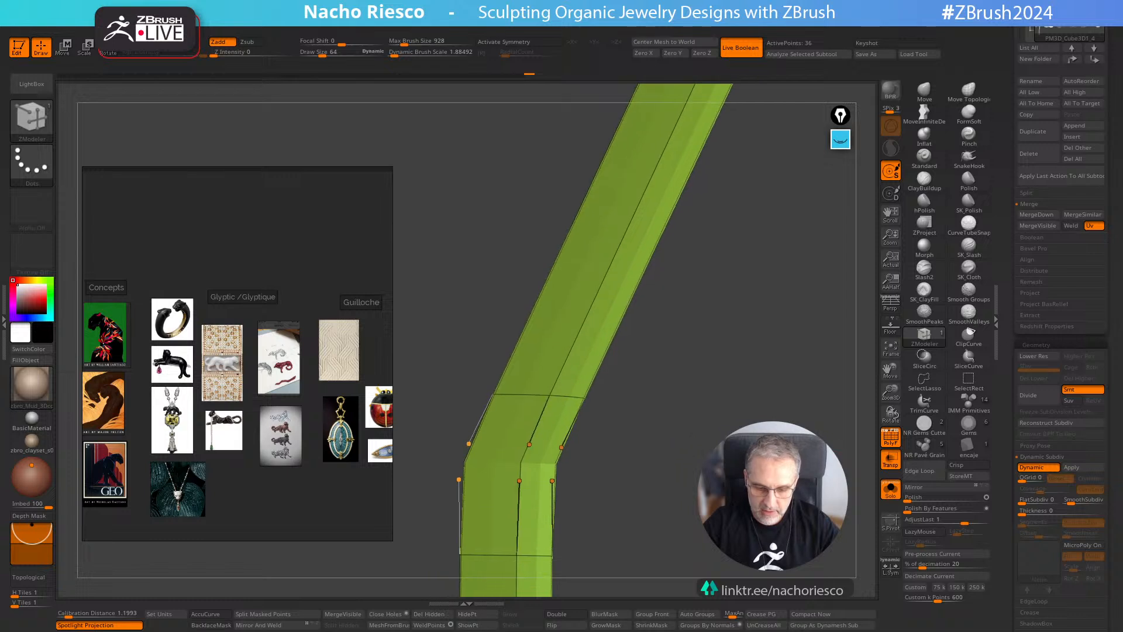
Turn off the dynamic subdivision preview and check the bar's ridge edges and bend loops up close
key("b")
key("z")
key("m")
key("shift+d")
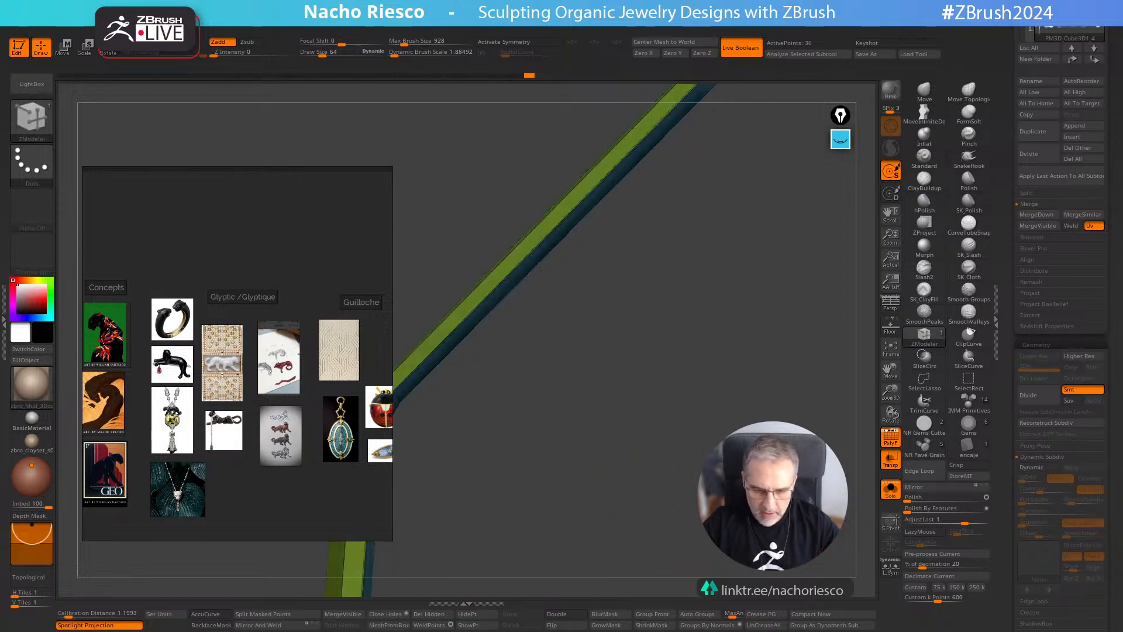
right_click_drag(726, 305, 761, 305)
right_click_drag(527, 404, 635, 392)
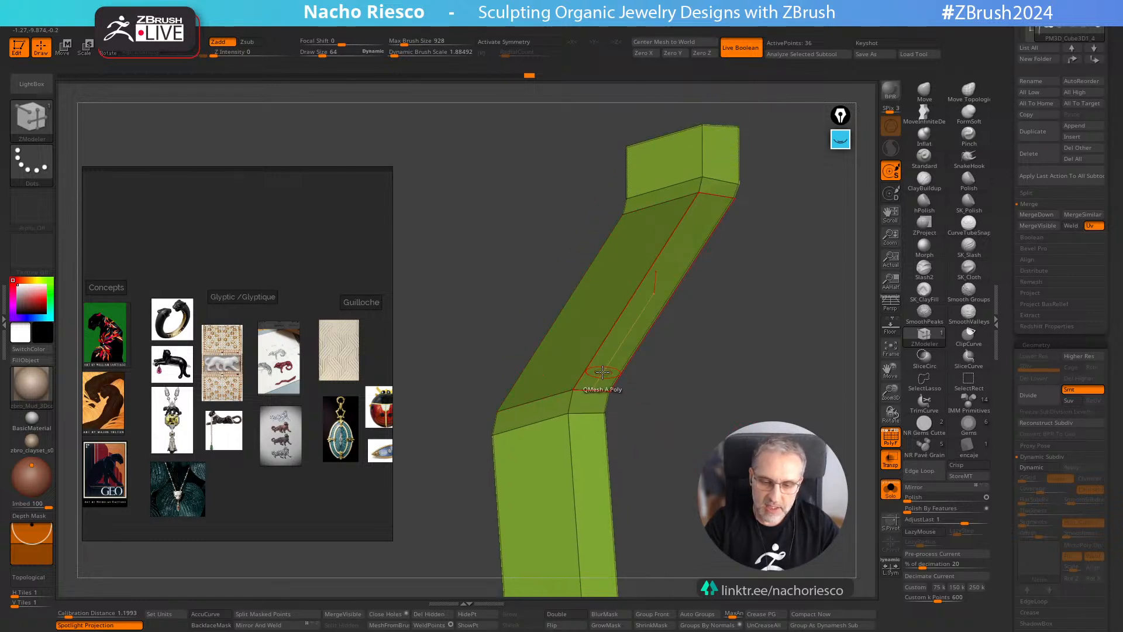
right_click_drag(692, 381, 699, 402)
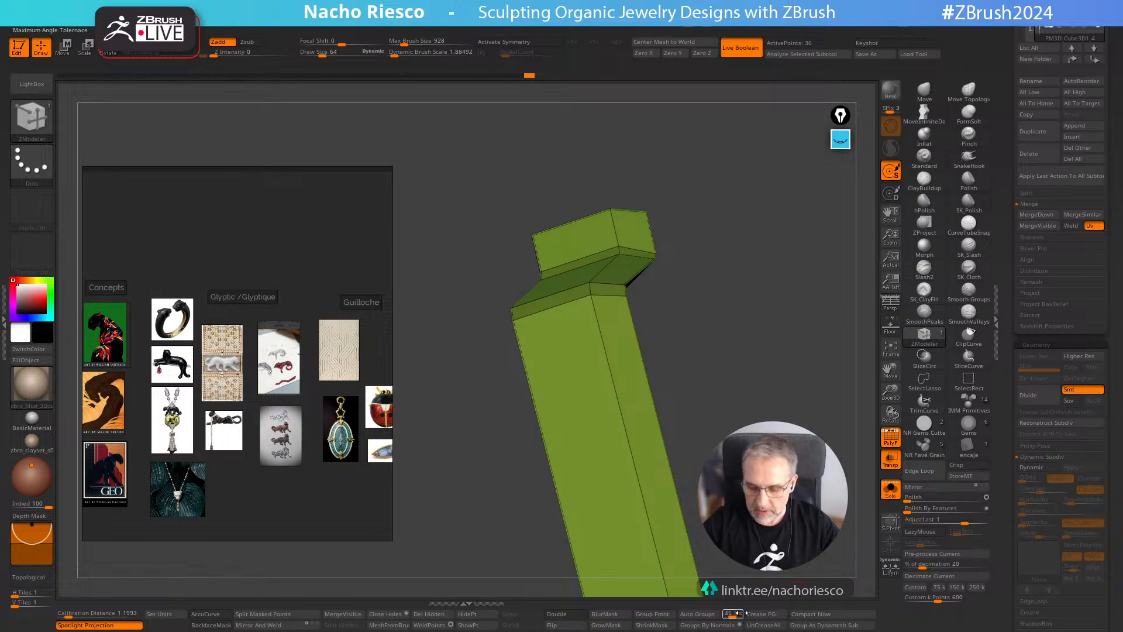
Try to separate the two ridge faces by lowering the maximum angle tolerance and grouping by normals
left_click_drag(730, 616, 728, 617)
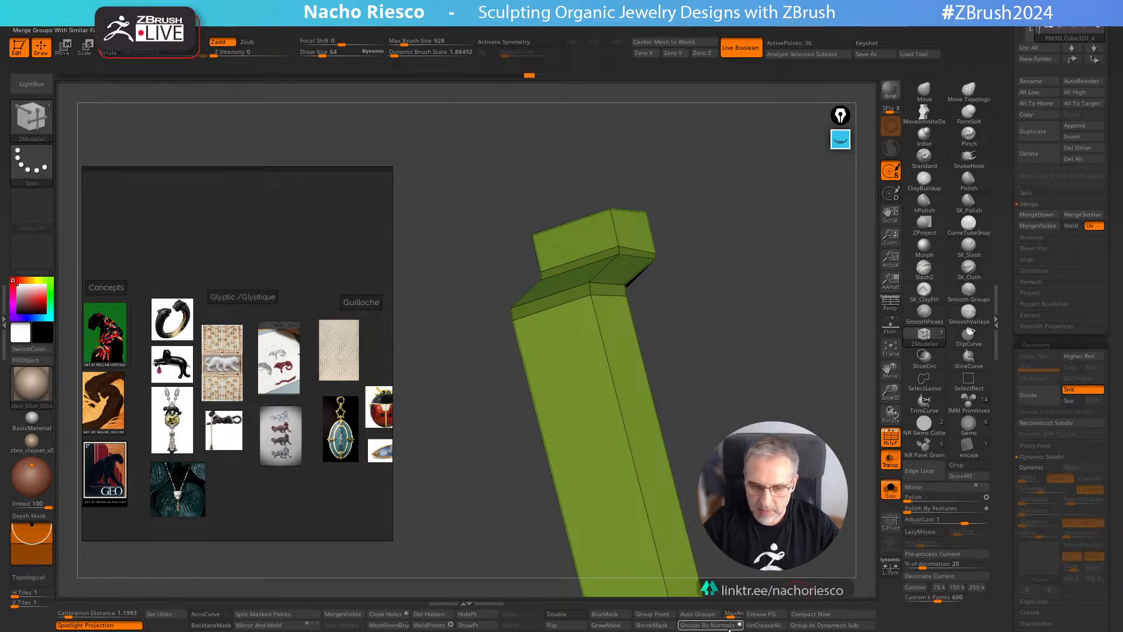
left_click(729, 629)
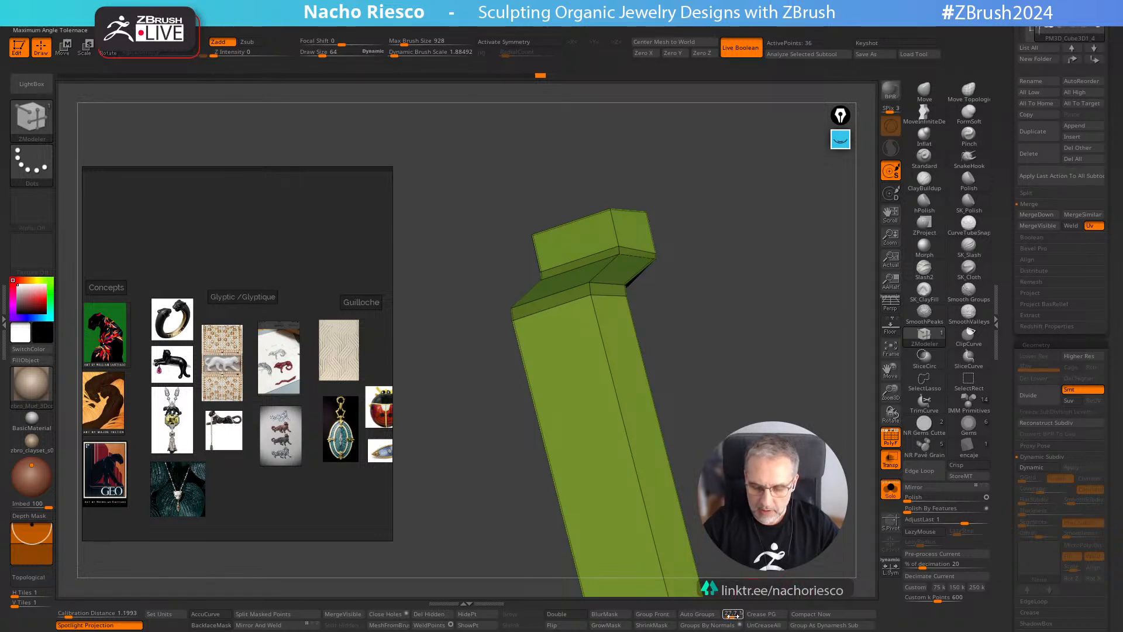
left_click_drag(733, 616, 726, 618)
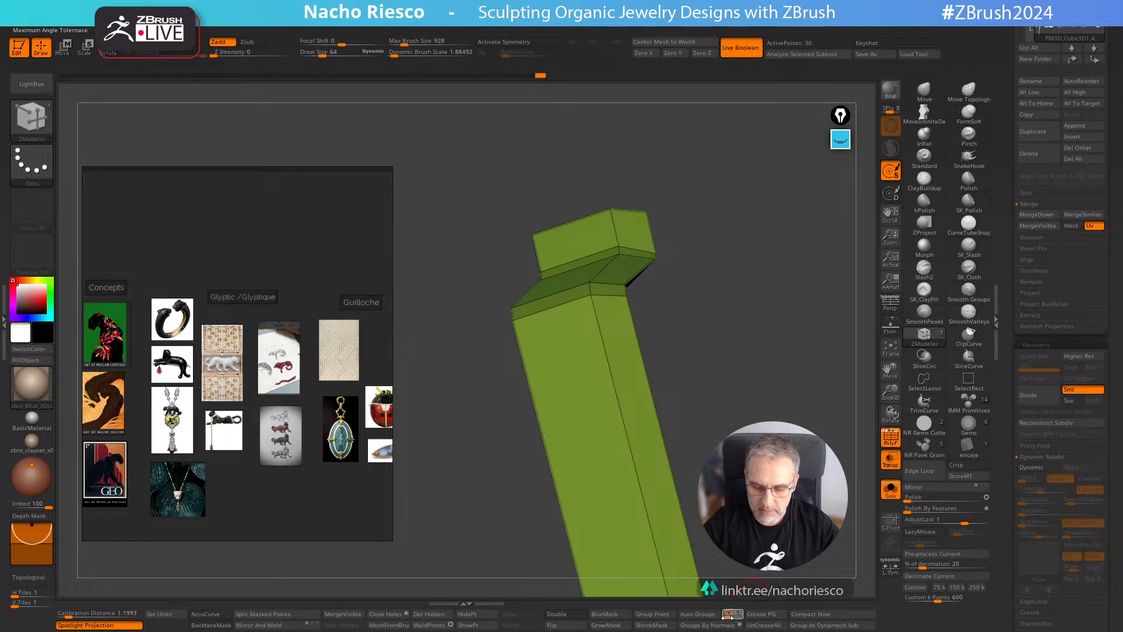
left_click(723, 627)
left_click_drag(796, 375, 837, 439)
left_click_drag(724, 588, 745, 600)
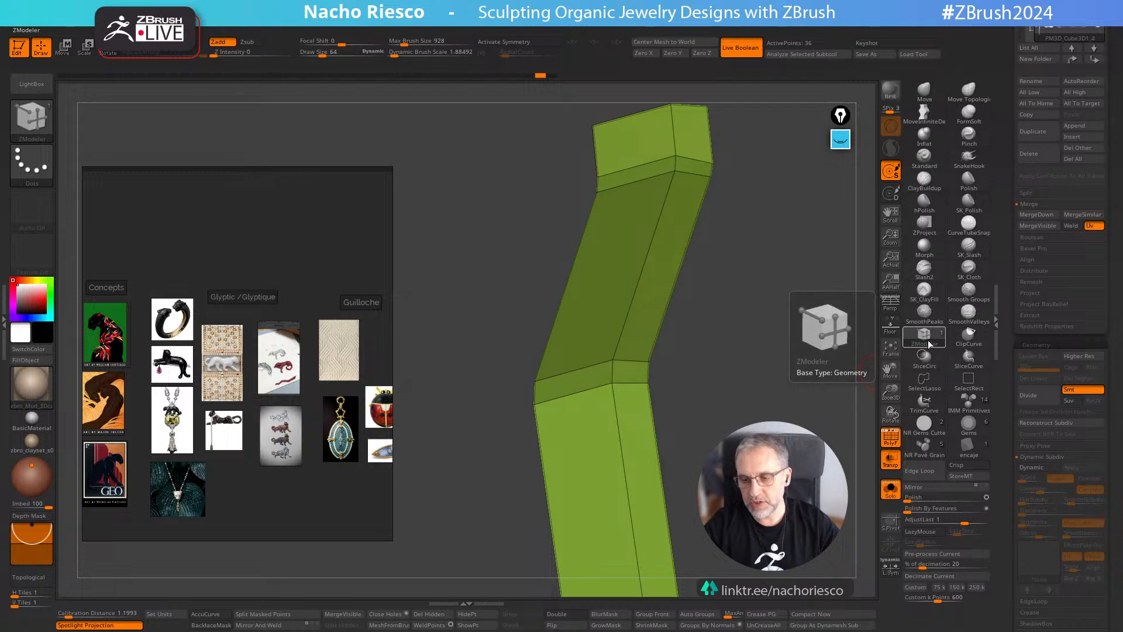
Crease the bar's central ridge edge with the ZModeler Crease action, targeting EdgeLoop Complete
key("space")
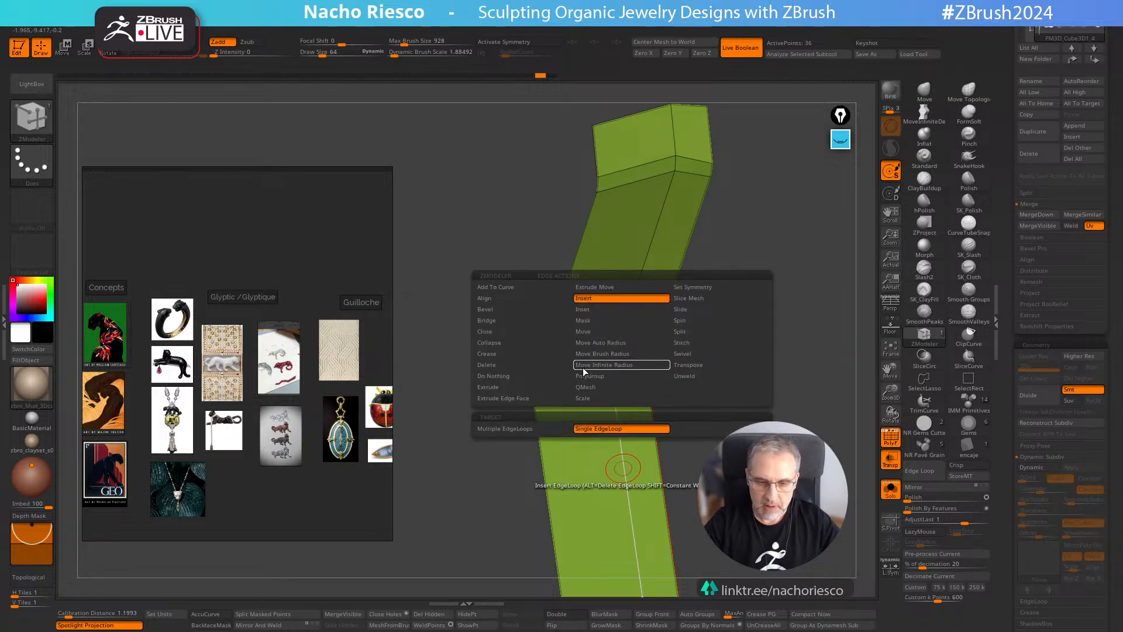
left_click(492, 354)
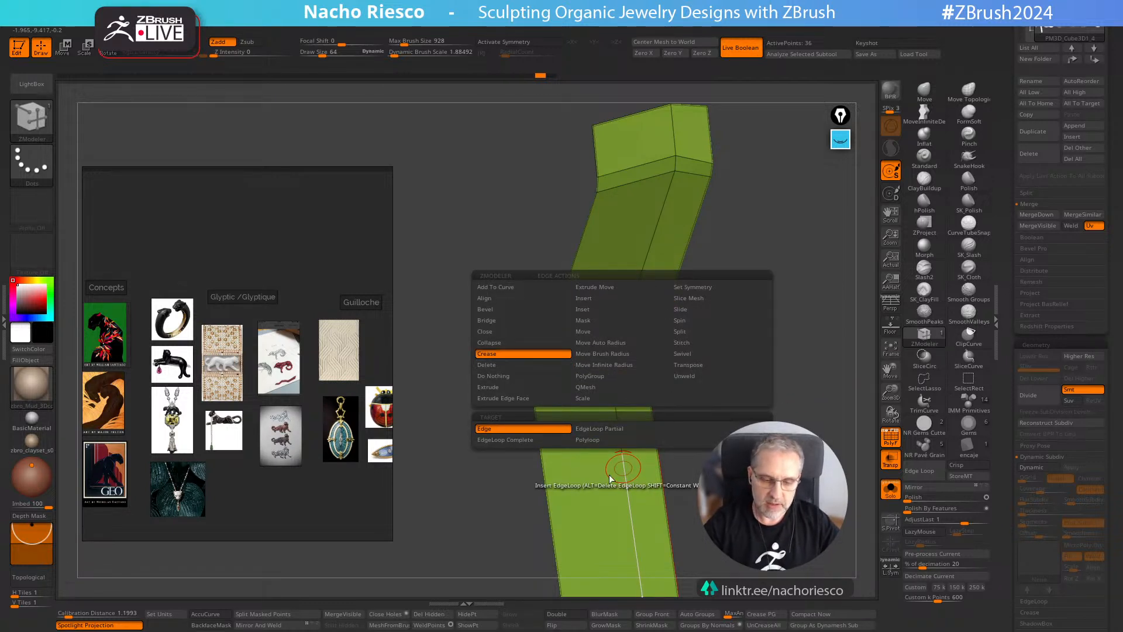
left_click(556, 445)
left_click(626, 487)
left_click_drag(722, 406, 737, 359)
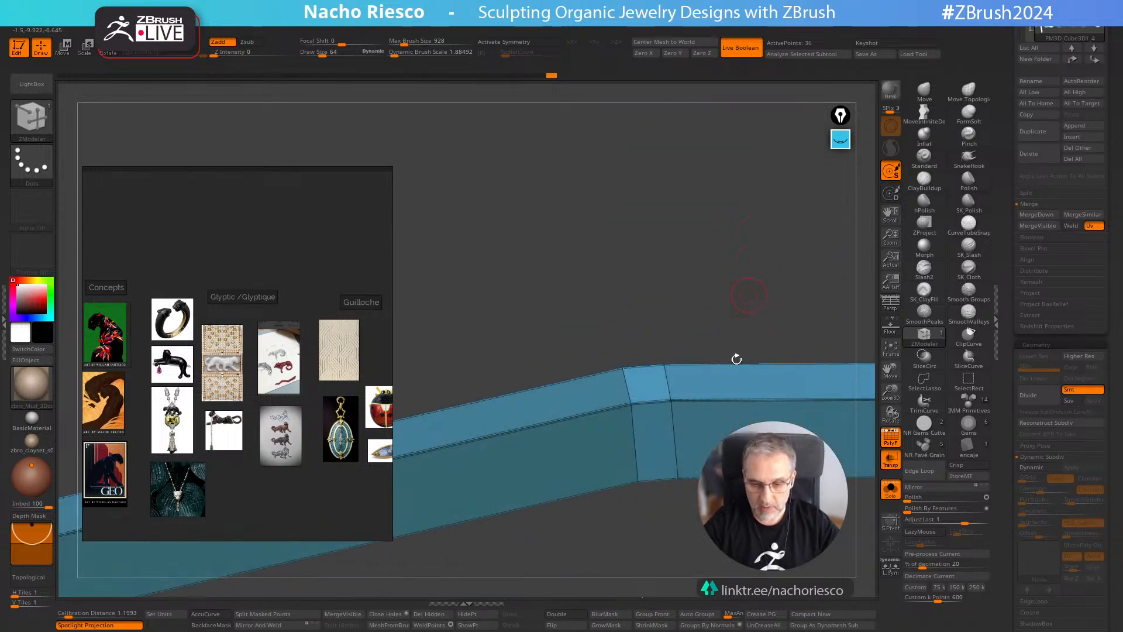
left_click_drag(710, 545, 615, 373)
Preview the creased bar with dynamic subdivision and return to the unsmoothed mesh
left_click(1035, 468)
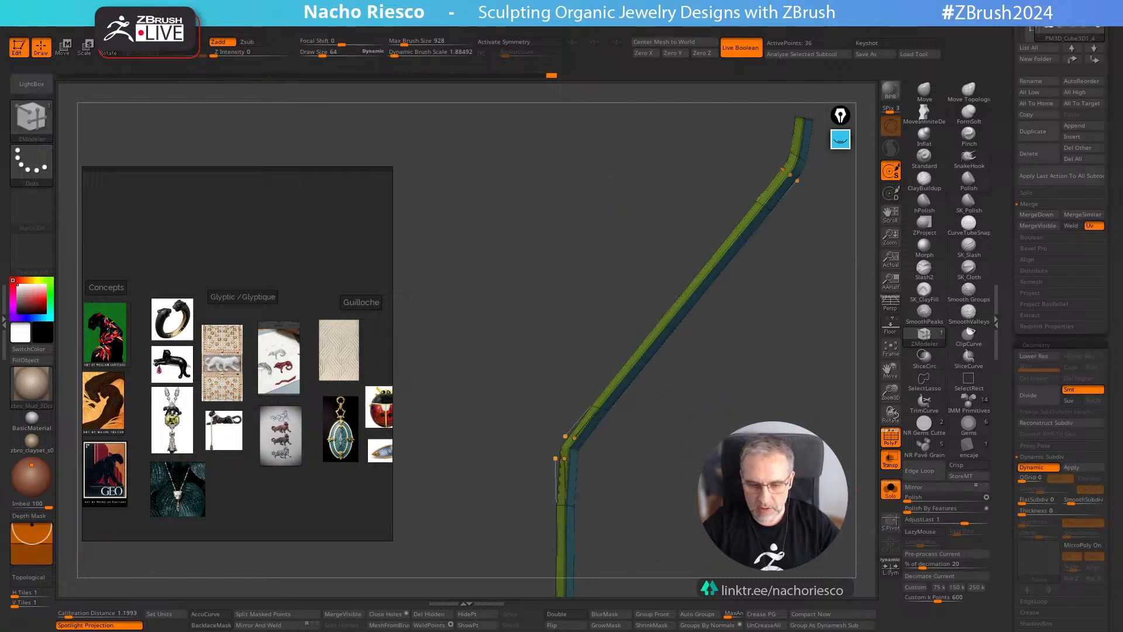
left_click_drag(784, 527, 794, 571, "alt")
left_click_drag(794, 515, 778, 579, "alt")
key("shift+d")
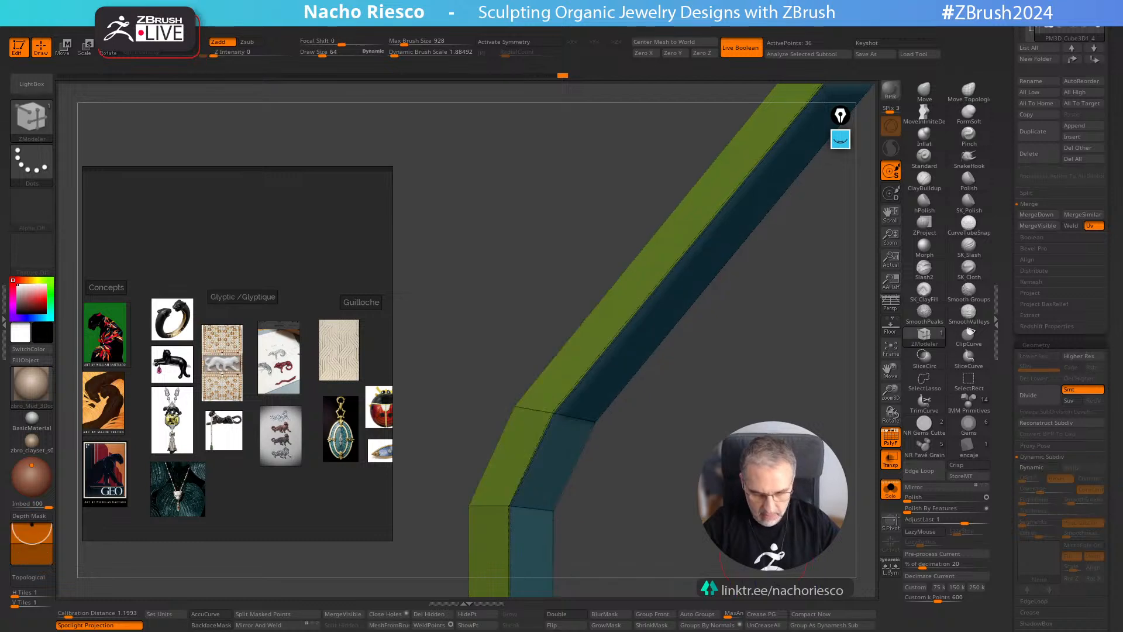
Compare the bar's bend with and without dynamic subdivision, toggling the polyframe to judge the smoothed corner
key("shift+f")
key("shift+f")
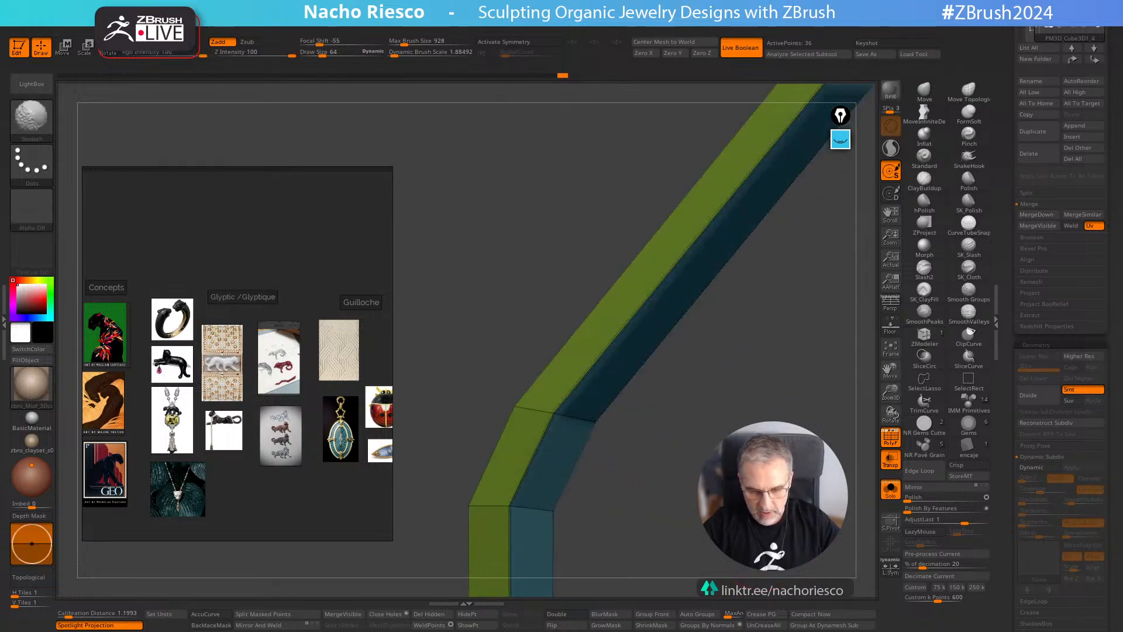
left_click(891, 438)
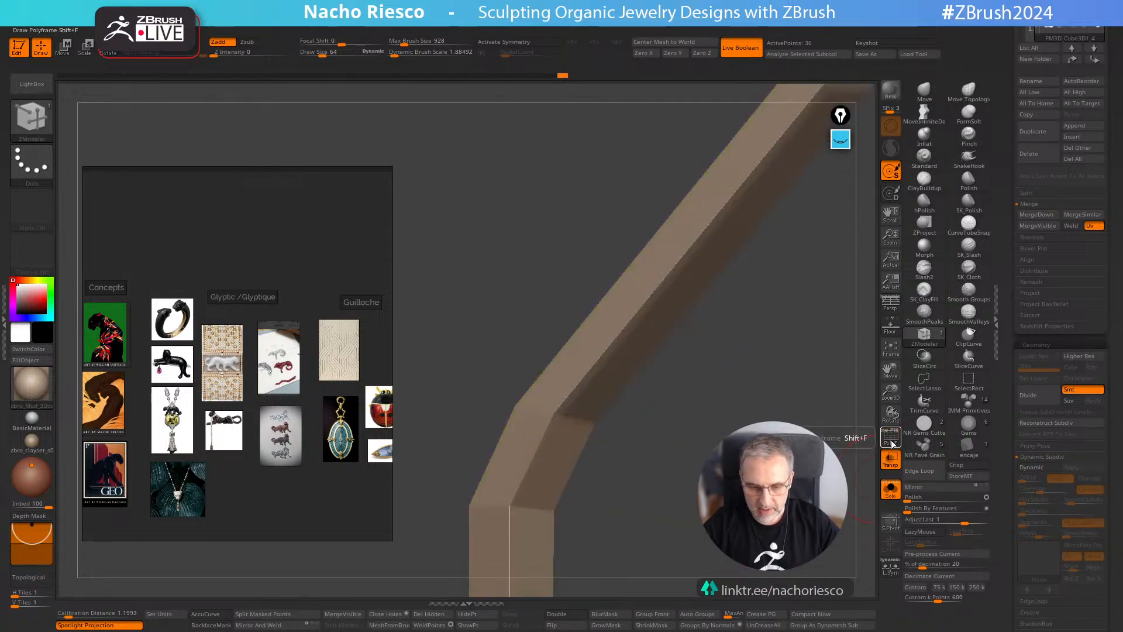
left_click(1041, 469)
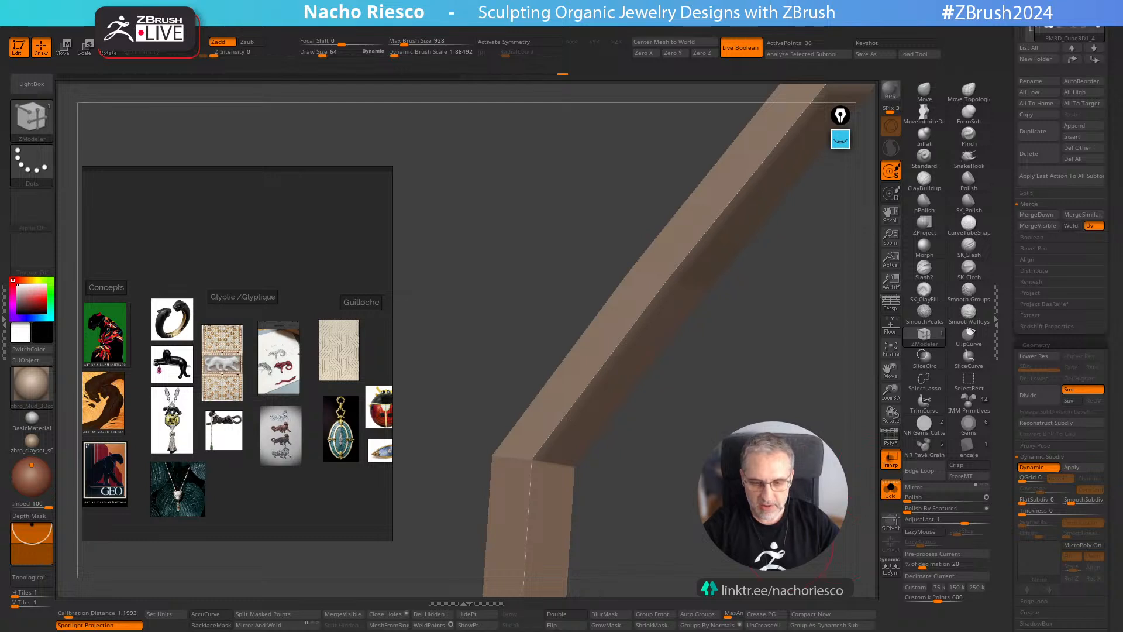
right_click_drag(778, 410, 796, 453, "ctrl")
left_click(891, 438)
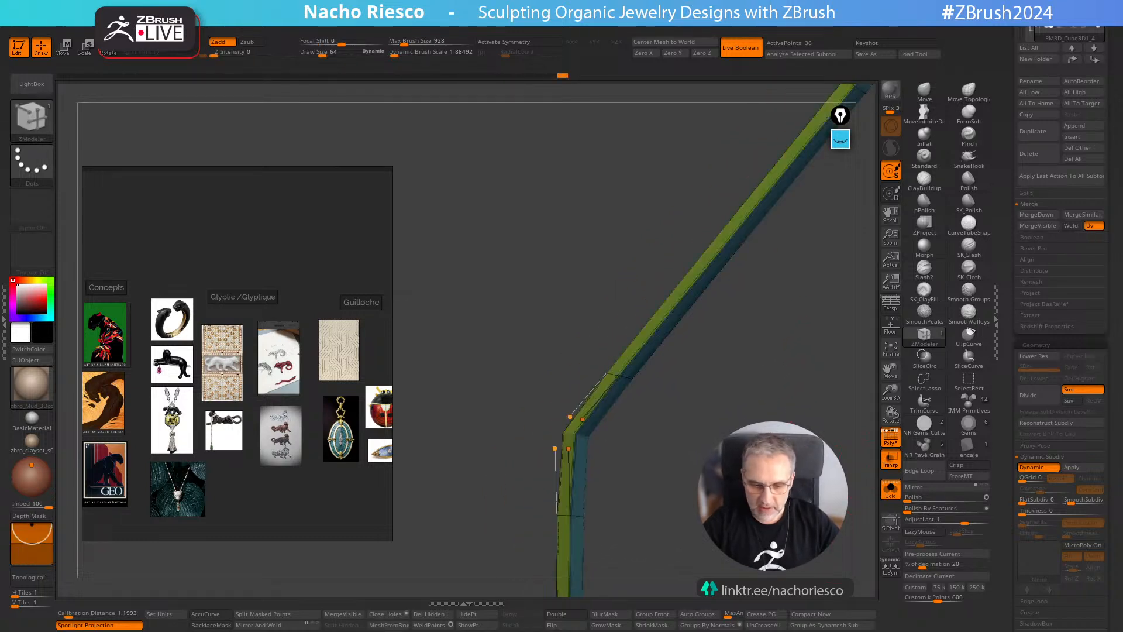
right_click_drag(681, 393, 657, 377)
key("shift+d")
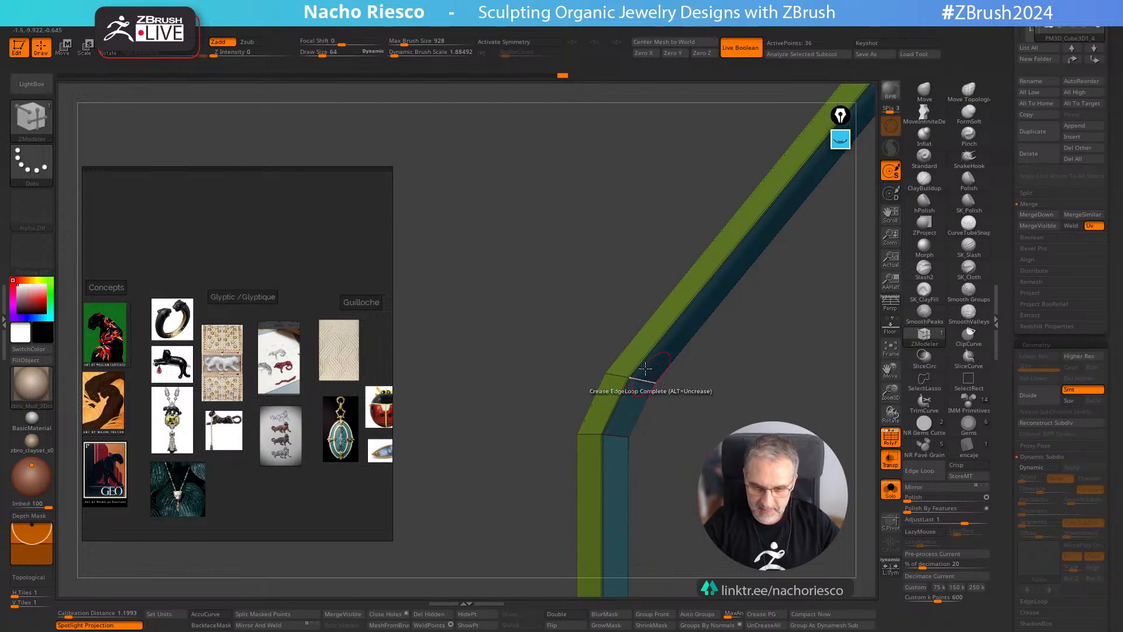
Insert an edge loop across the middle of the bar's lower bend segment and check it with dynamic subdivision
key("space")
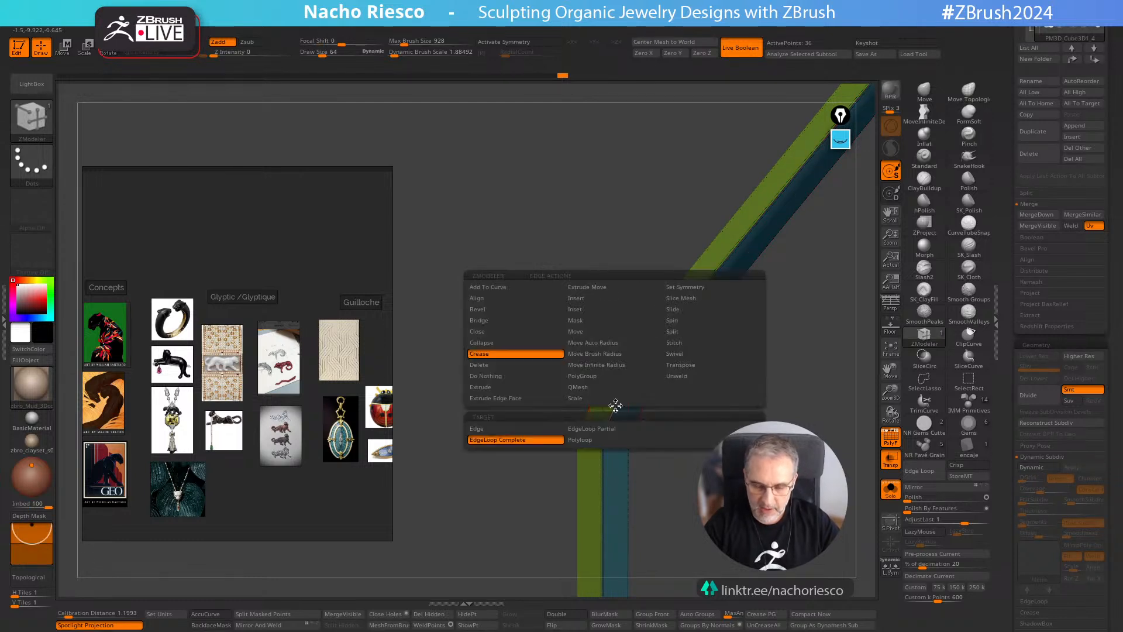
left_click(577, 298)
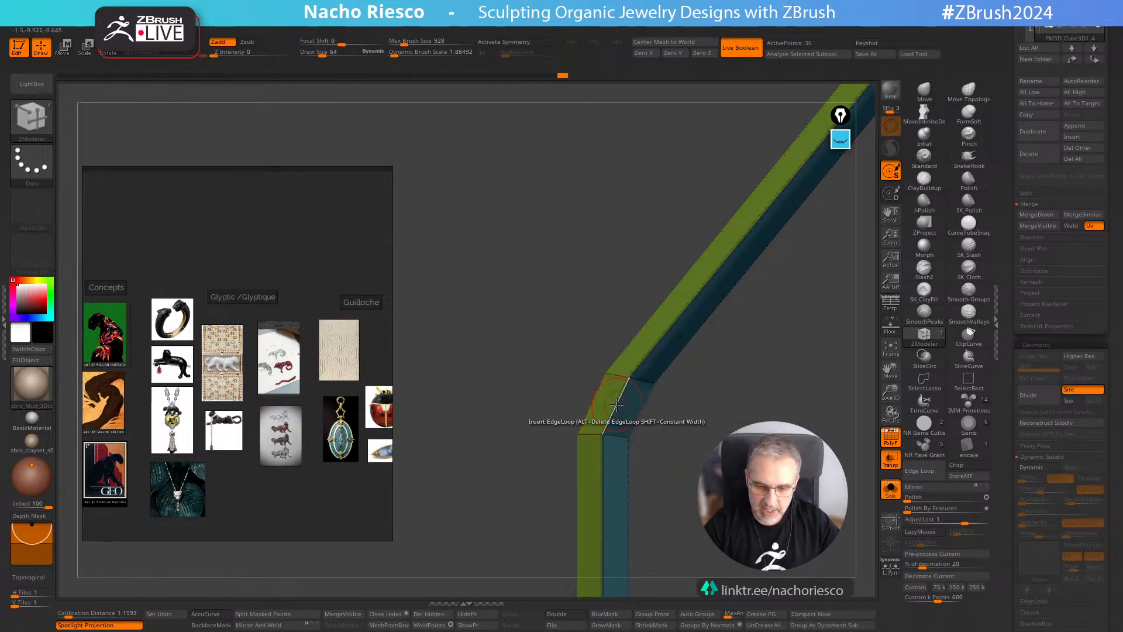
left_click(616, 402)
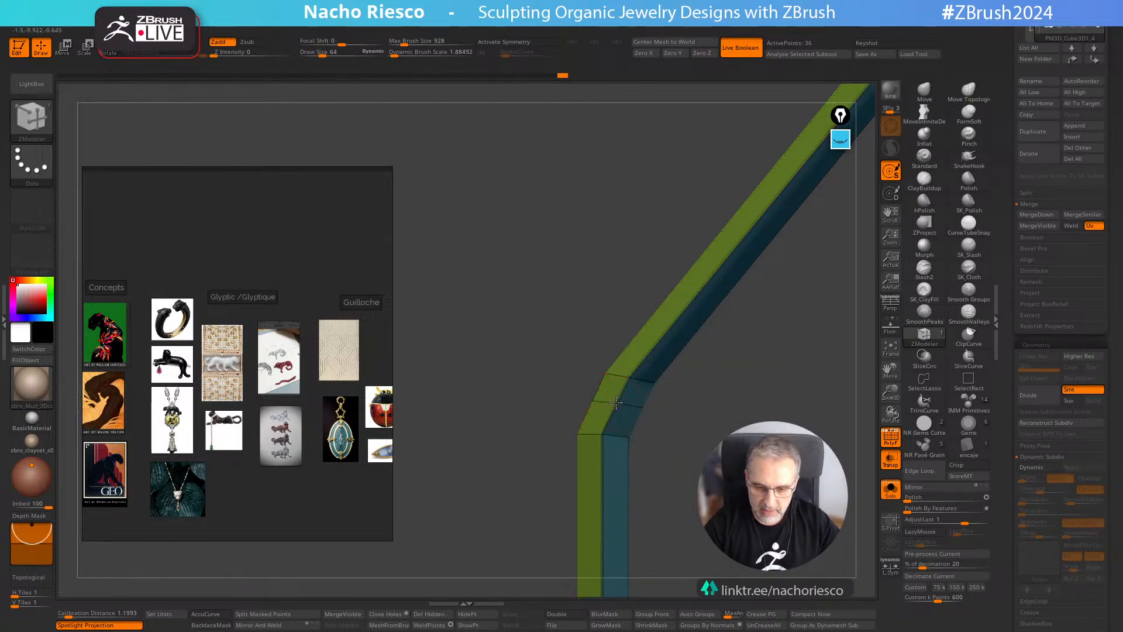
left_click(1039, 468)
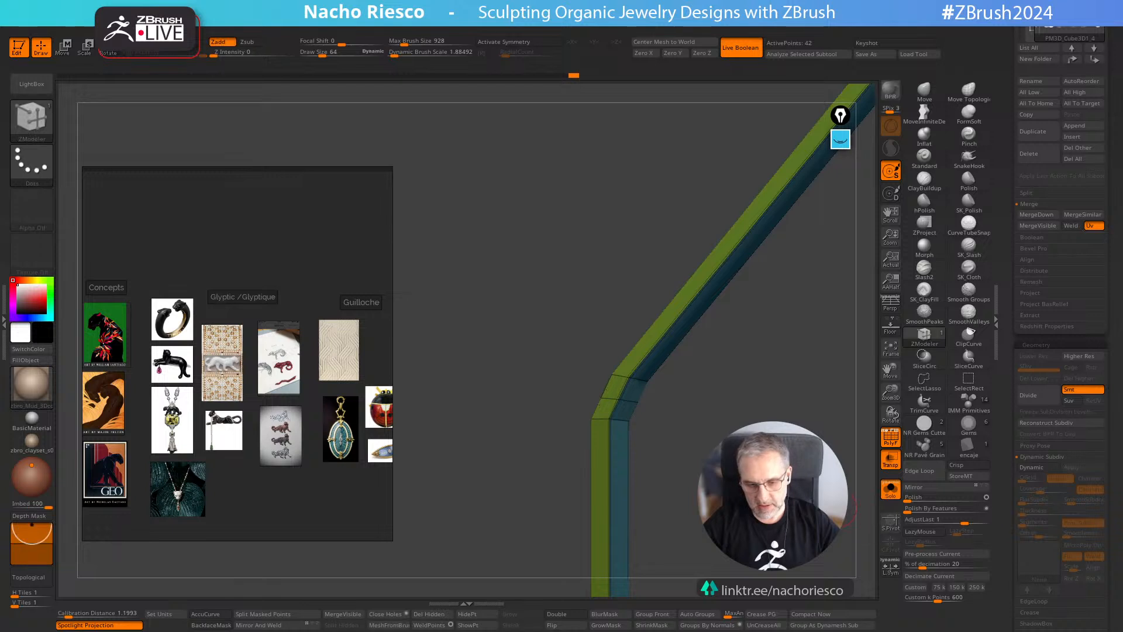
key("shift+d")
Mask everything except the middle loop of the lower bend, shift that loop slightly toward the bend's outer side, and clear the mask
mouse_move(702, 399)
left_mouse_down("ctrl")
mouse_move(618, 412)
mouse_move(629, 381)
left_mouse_up("ctrl")
left_click(721, 431, "ctrl")
key("w")
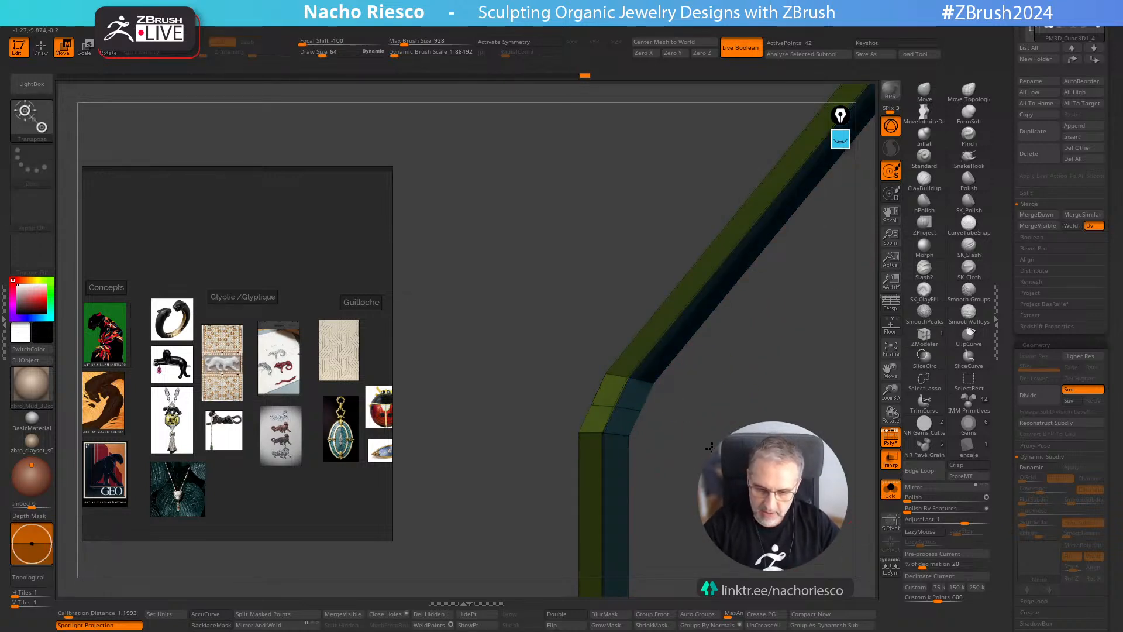
left_click(618, 410, "alt")
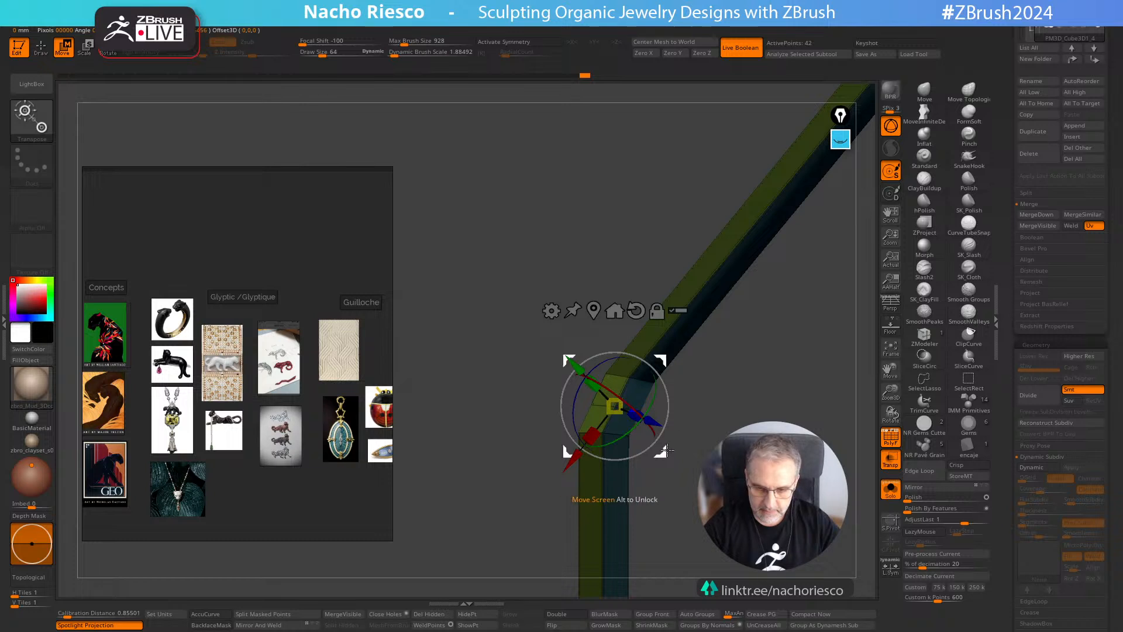
left_click_drag(663, 454, 657, 452)
key("q")
left_click(711, 439, "ctrl")
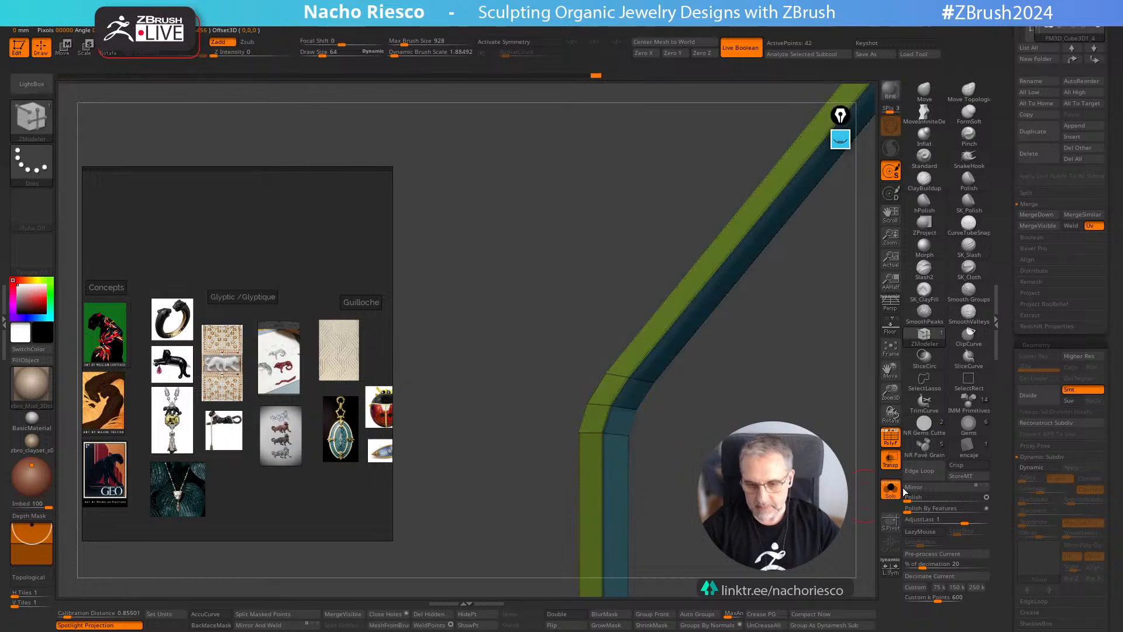
Preview the whole bar with dynamic subdivision and without polyframe to inspect the rounded bends
left_click(1032, 467)
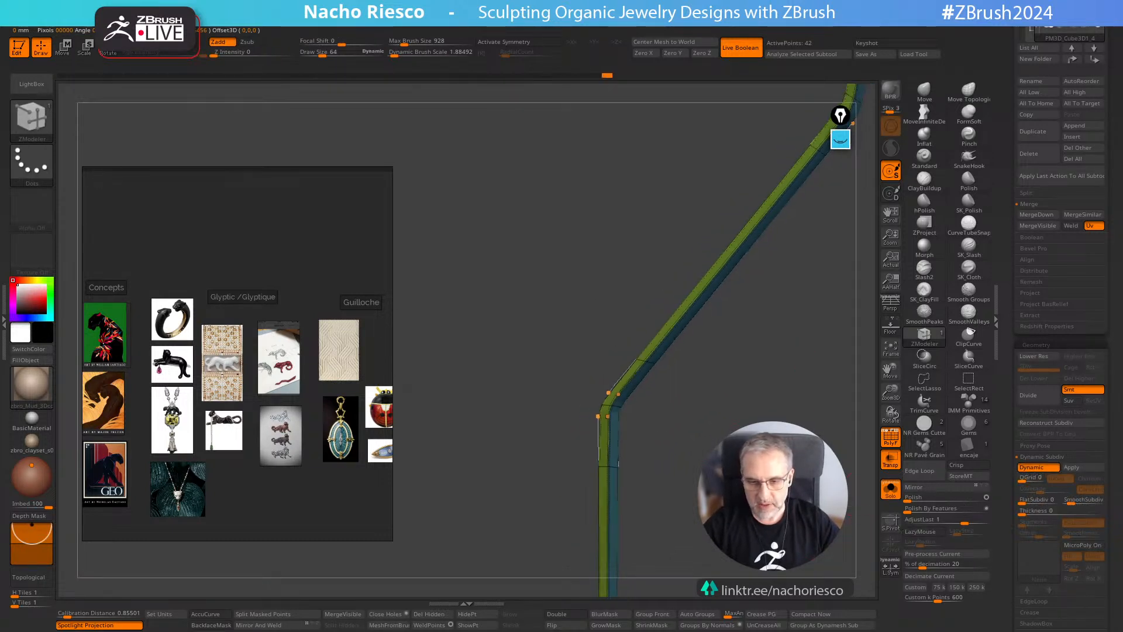
right_click_drag(849, 475, 822, 416, "ctrl")
left_click(891, 438)
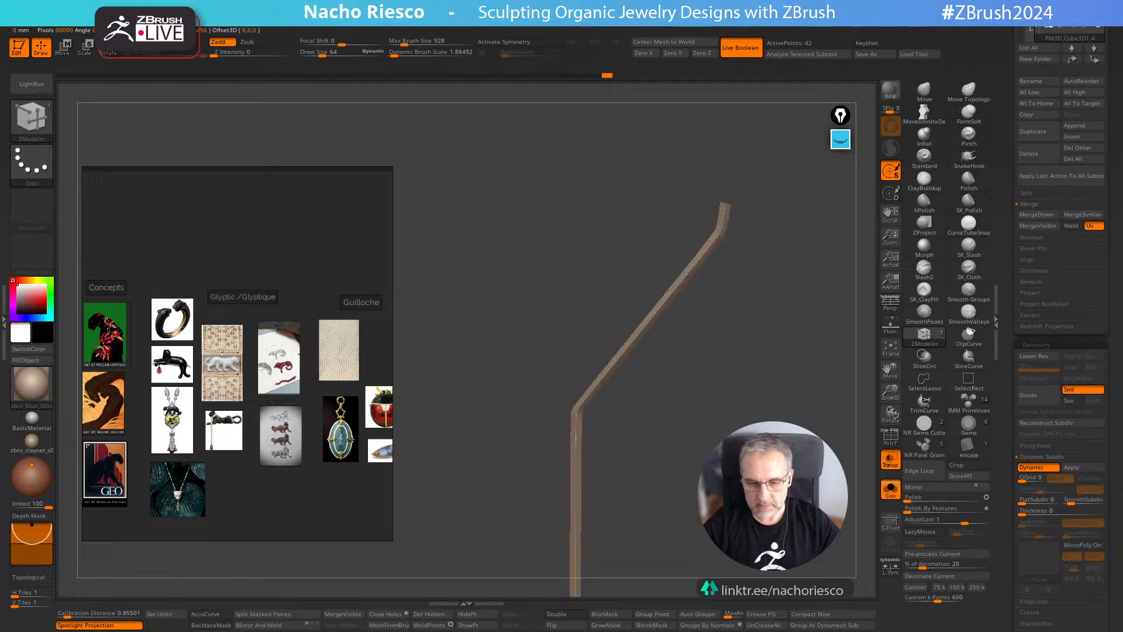
mouse_move(778, 328)
right_mouse_down()
mouse_move(743, 328)
mouse_move(757, 328)
right_mouse_up()
left_click_drag(791, 521, 788, 388, "alt")
mouse_move(718, 439)
left_mouse_down("alt")
mouse_move(701, 520)
mouse_move(689, 519)
mouse_move(727, 520)
mouse_move(711, 519)
left_mouse_up("alt")
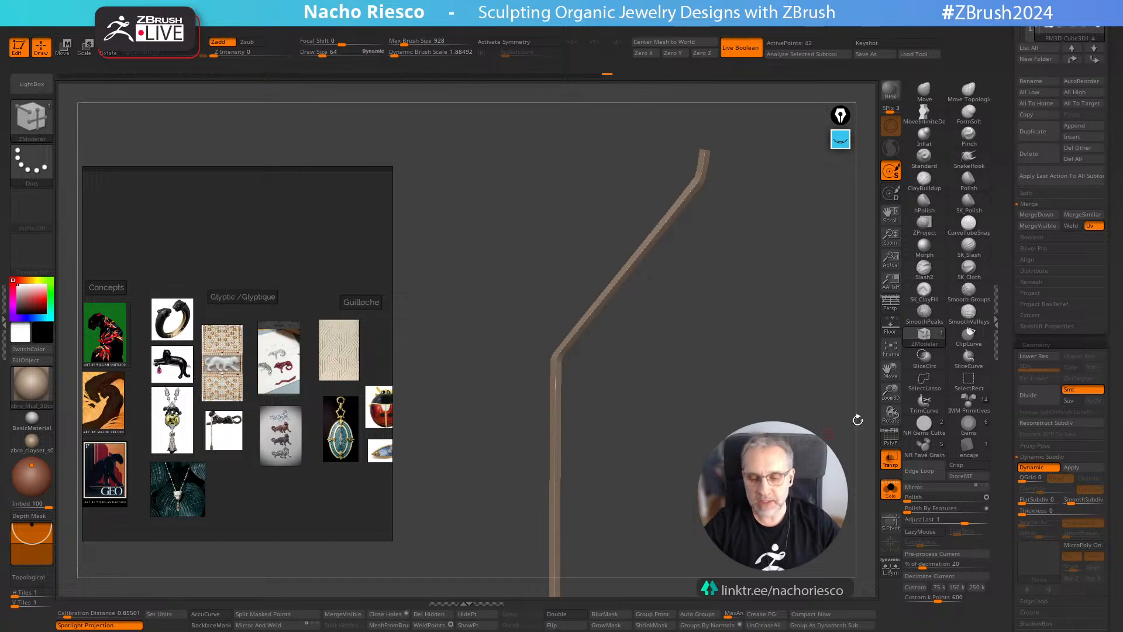
Leave solo mode and show the bar against the full strip pattern with transparency and polyframe turned off
left_click(891, 440)
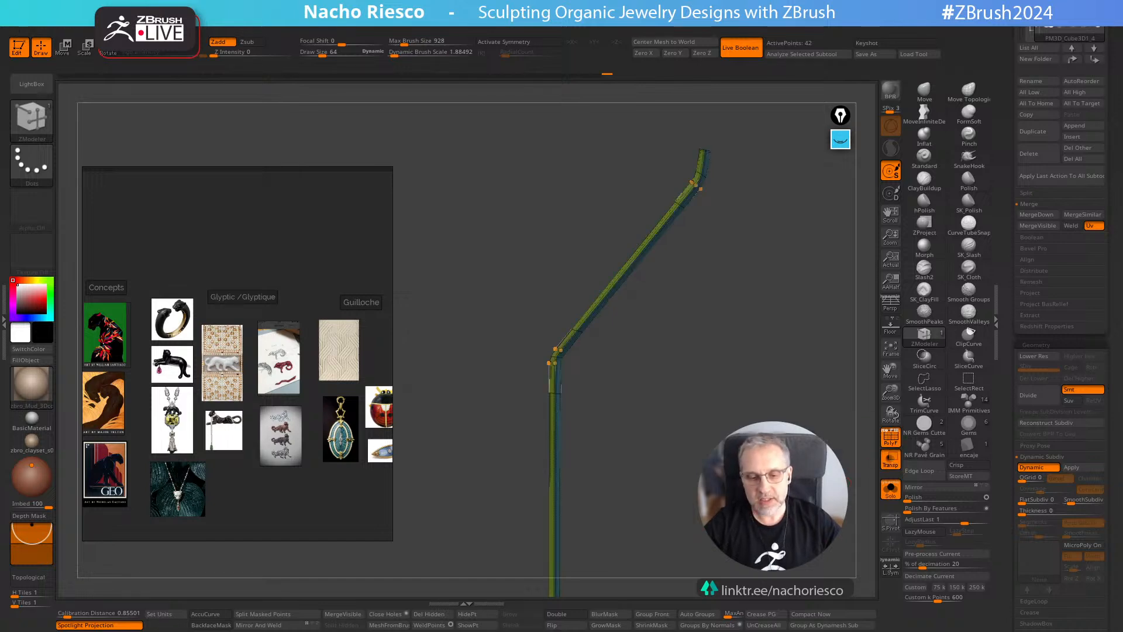
left_click(891, 494)
left_click(649, 391, "alt")
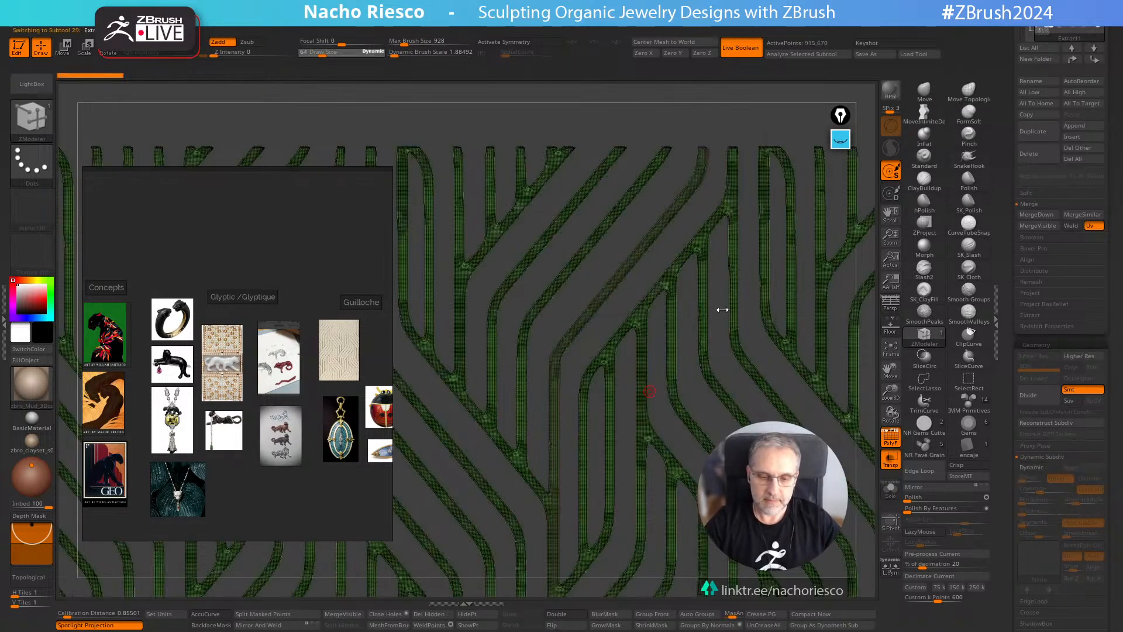
left_click(897, 460)
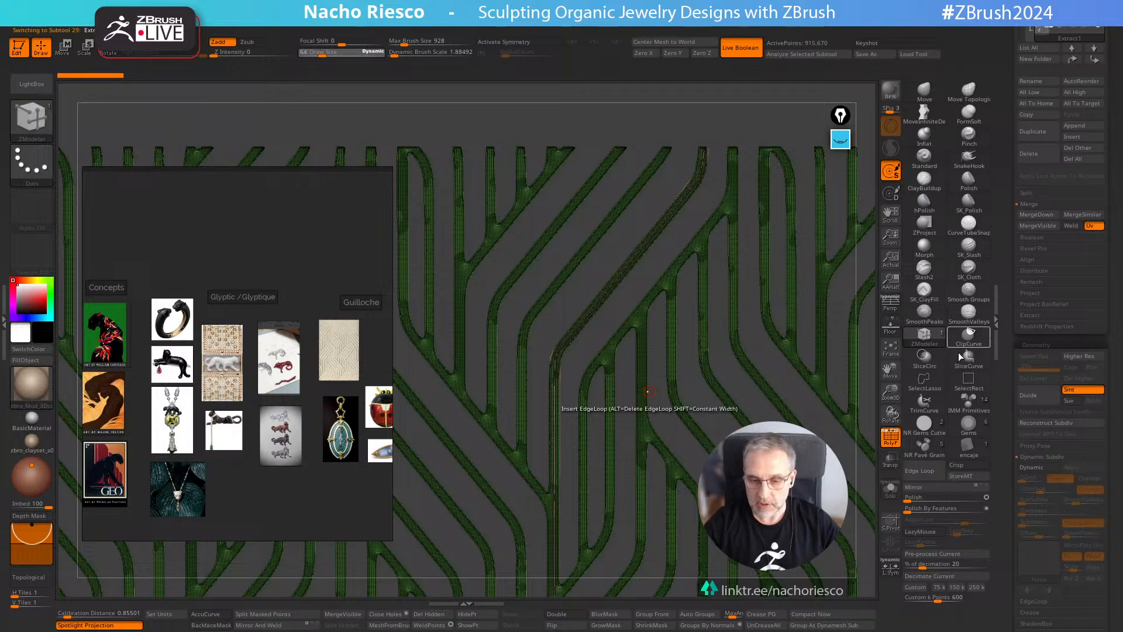
left_click(893, 444)
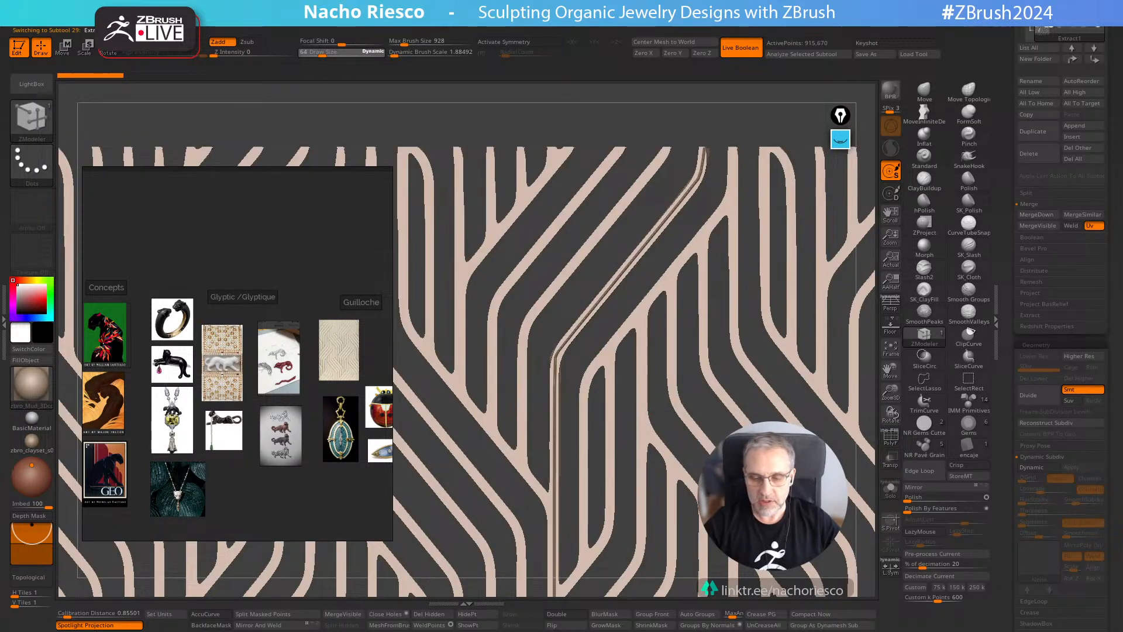
mouse_move(811, 430)
right_mouse_down()
mouse_move(766, 429)
mouse_move(811, 430)
right_mouse_up()
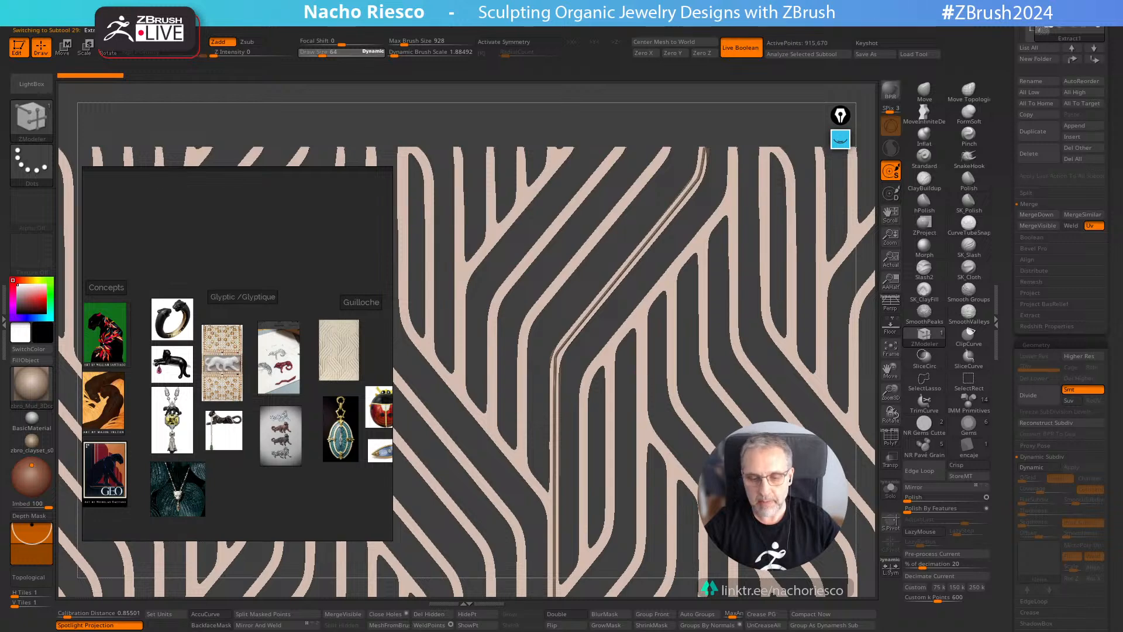
right_click_drag(658, 527, 658, 475, "ctrl")
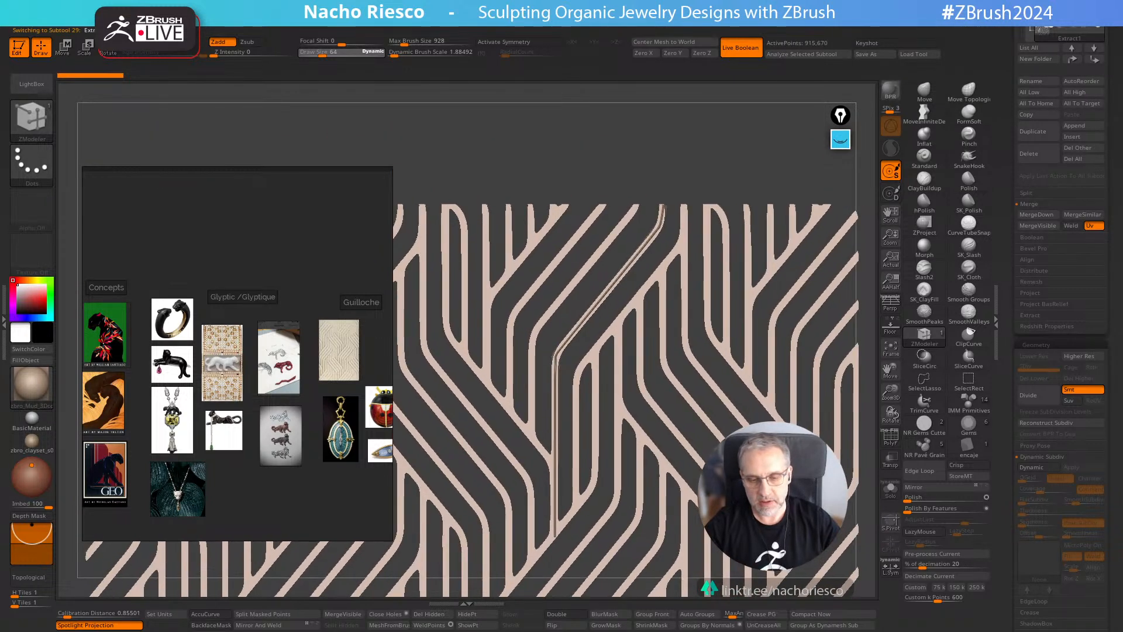
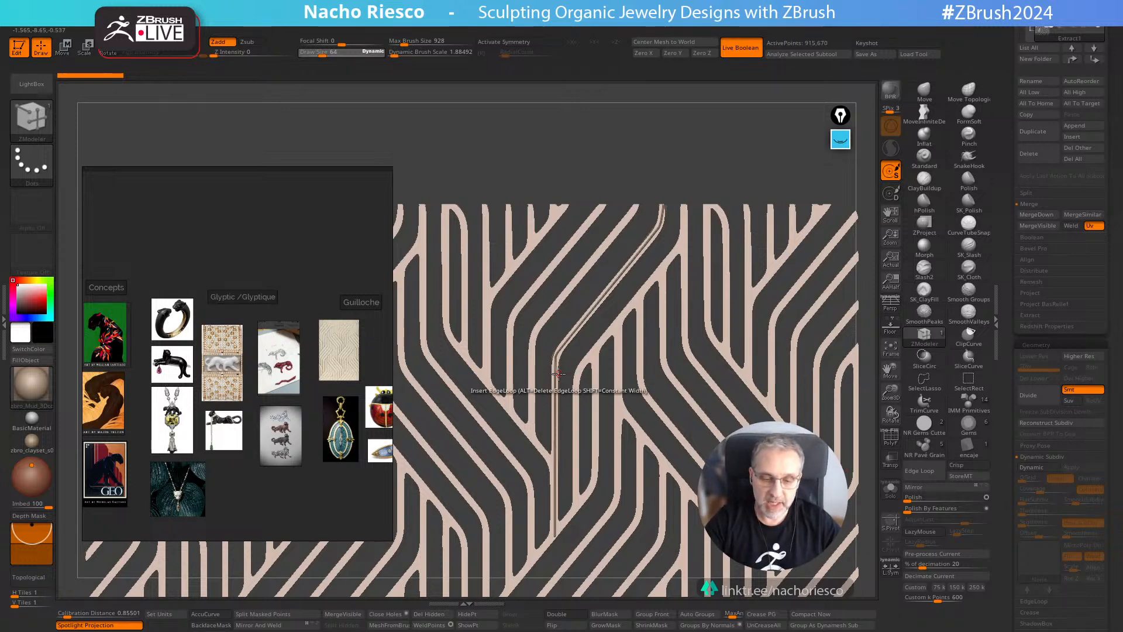
Select the bar, place the move gizmo at its lower bend, and duplicate it along the neighbouring strips to get five parallel bars
key("w")
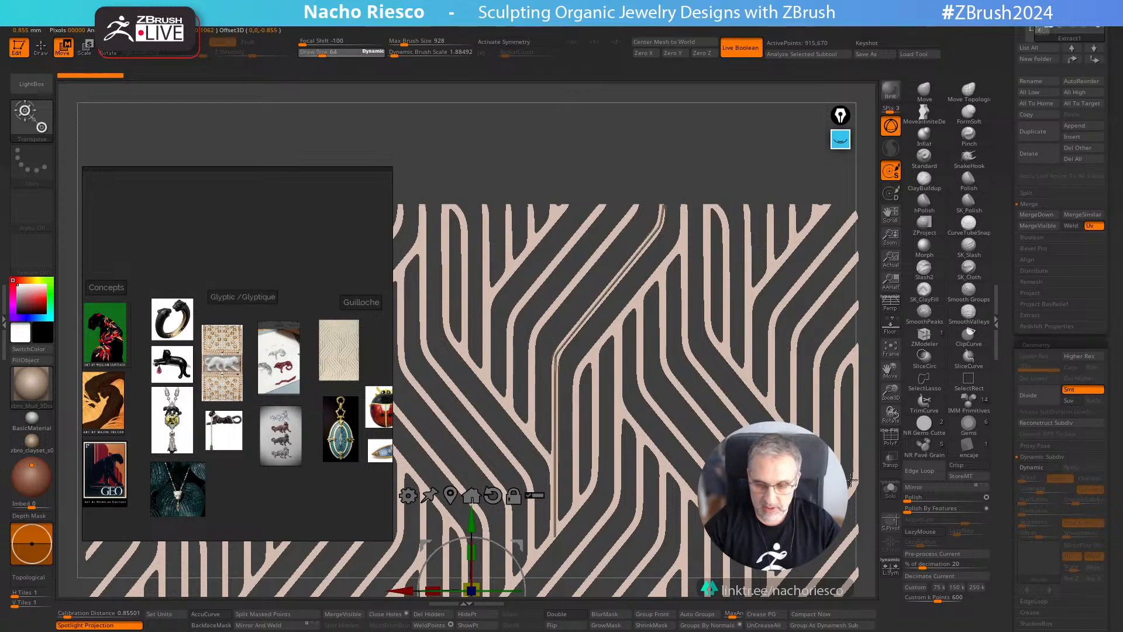
left_click(554, 401)
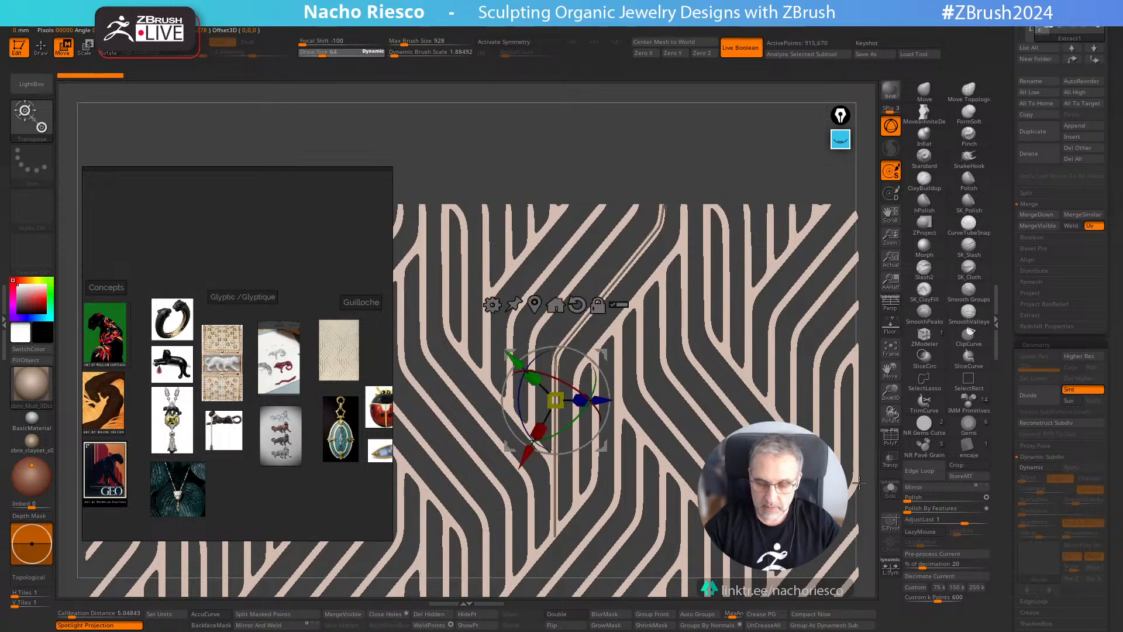
left_click(882, 495)
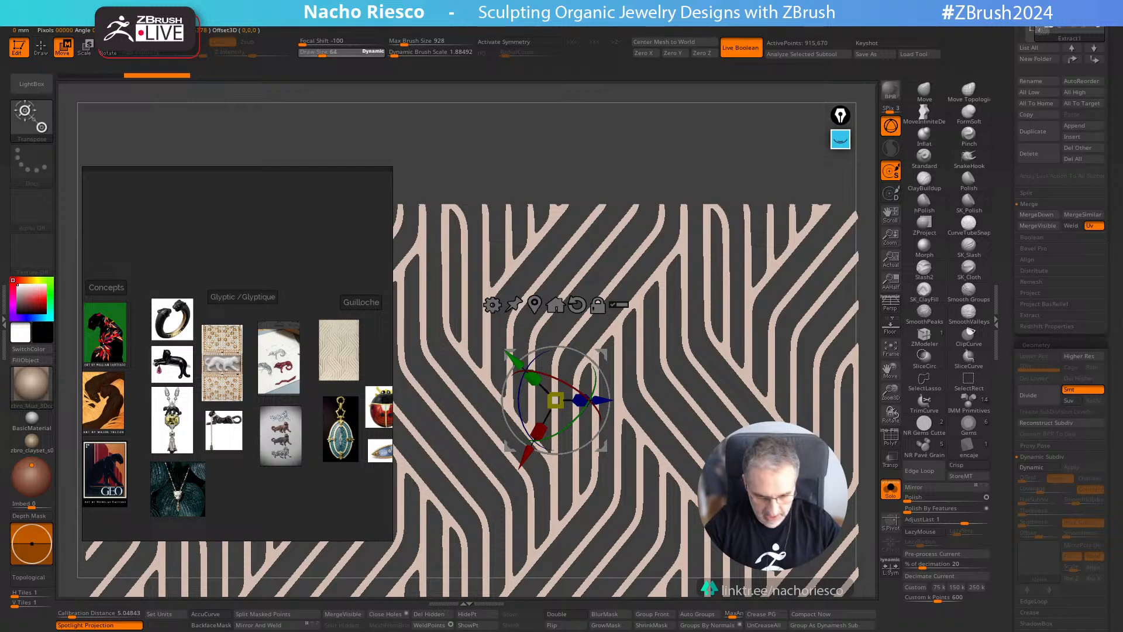
right_click_drag(679, 449, 684, 521, "ctrl")
left_click(890, 495)
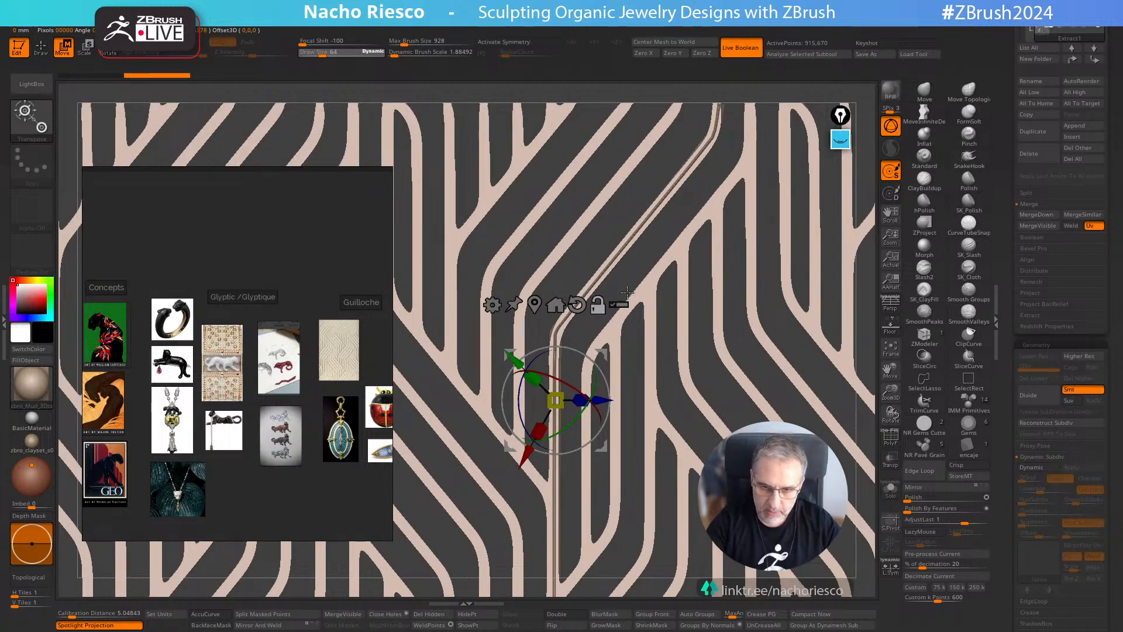
right_click_drag(627, 292, 588, 324, "ctrl")
left_click(556, 281)
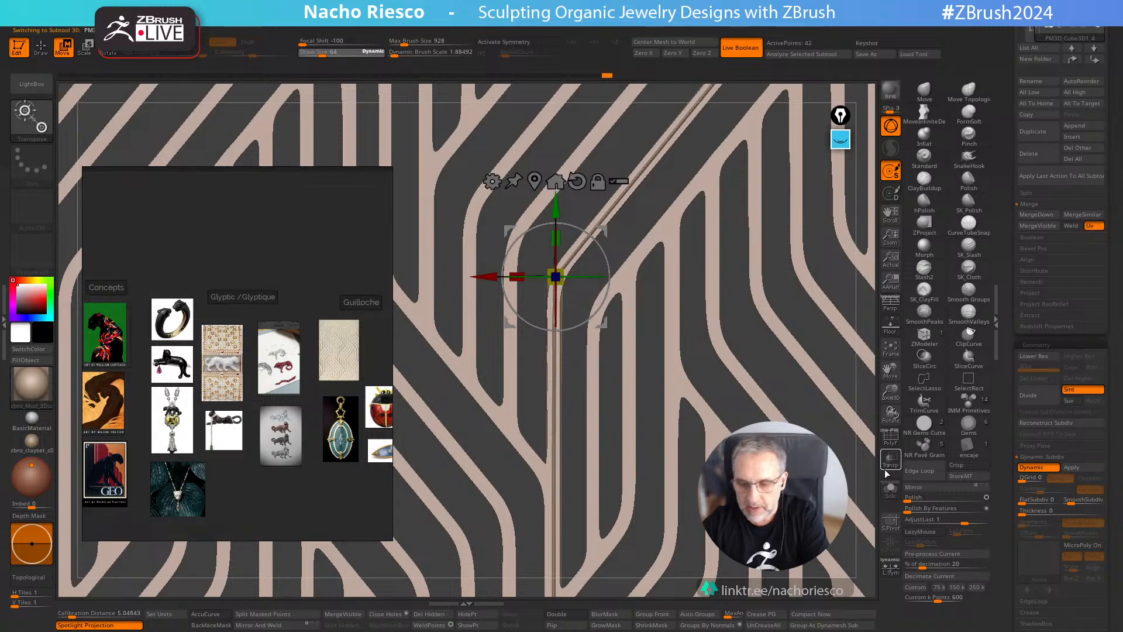
right_click_drag(618, 358, 619, 331, "alt")
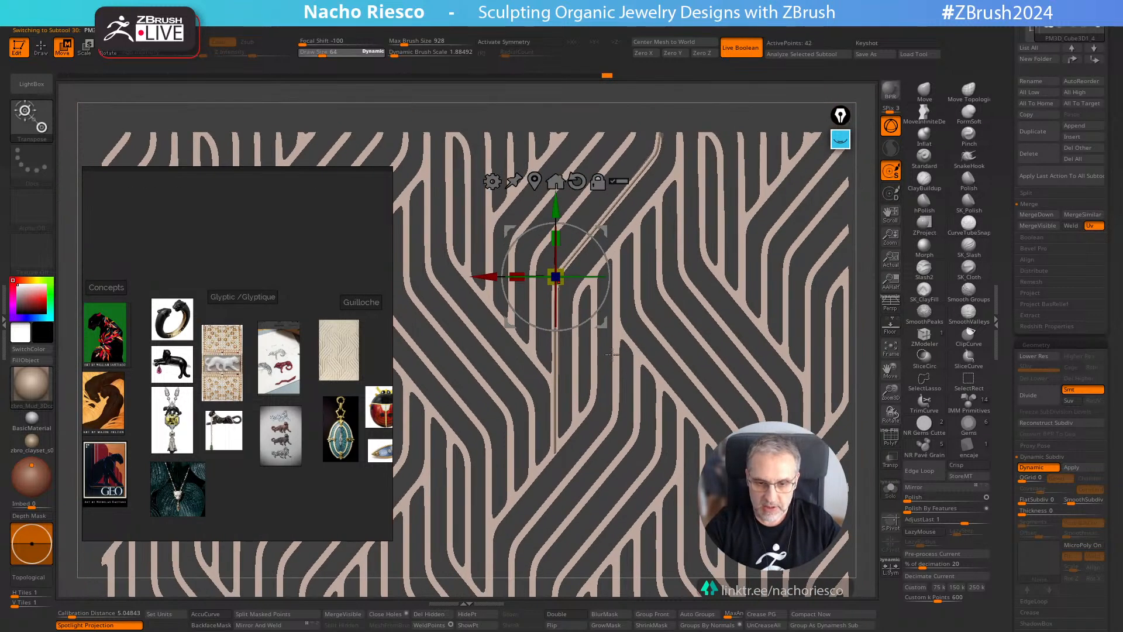
mouse_move(606, 325)
left_mouse_down("ctrl")
mouse_move(612, 292)
mouse_move(626, 341)
mouse_move(539, 273)
left_mouse_up("ctrl")
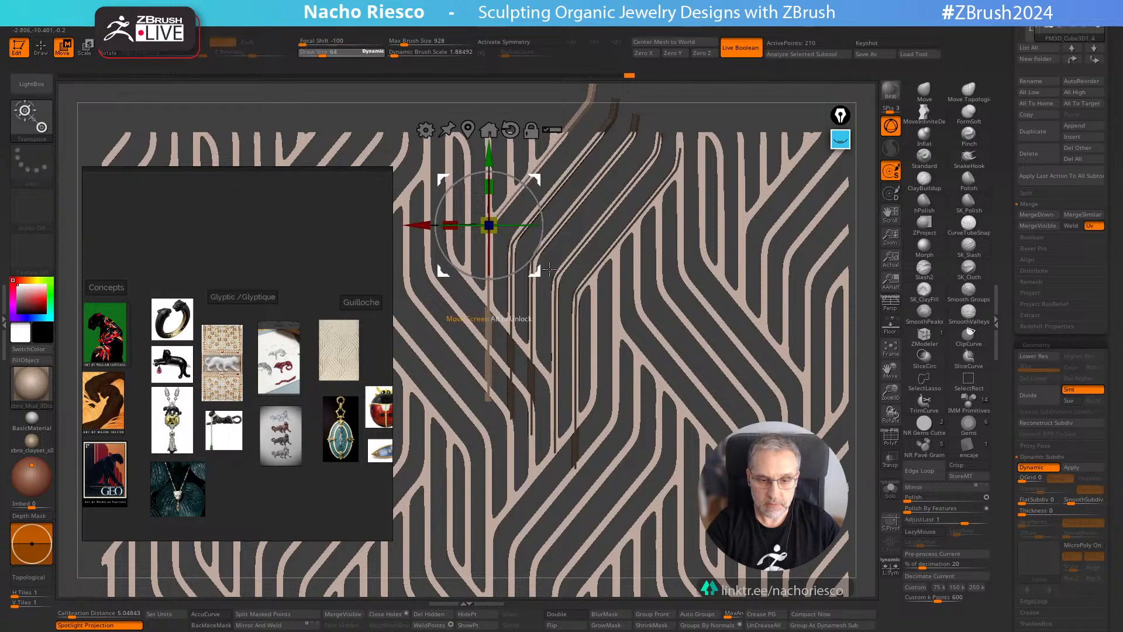
key("q")
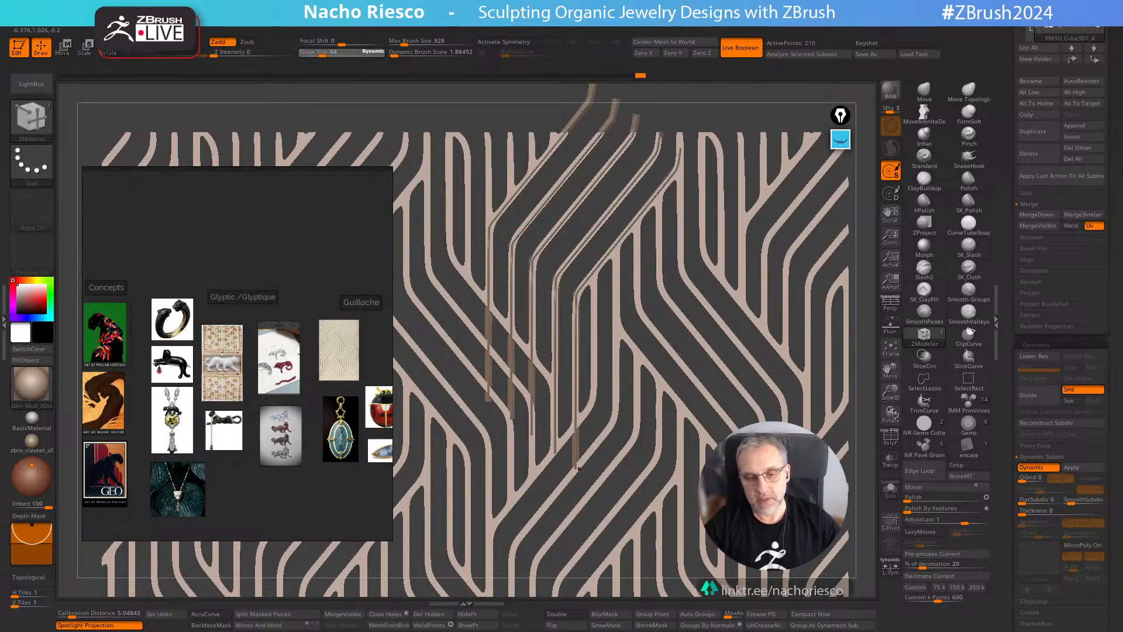
left_click(891, 490)
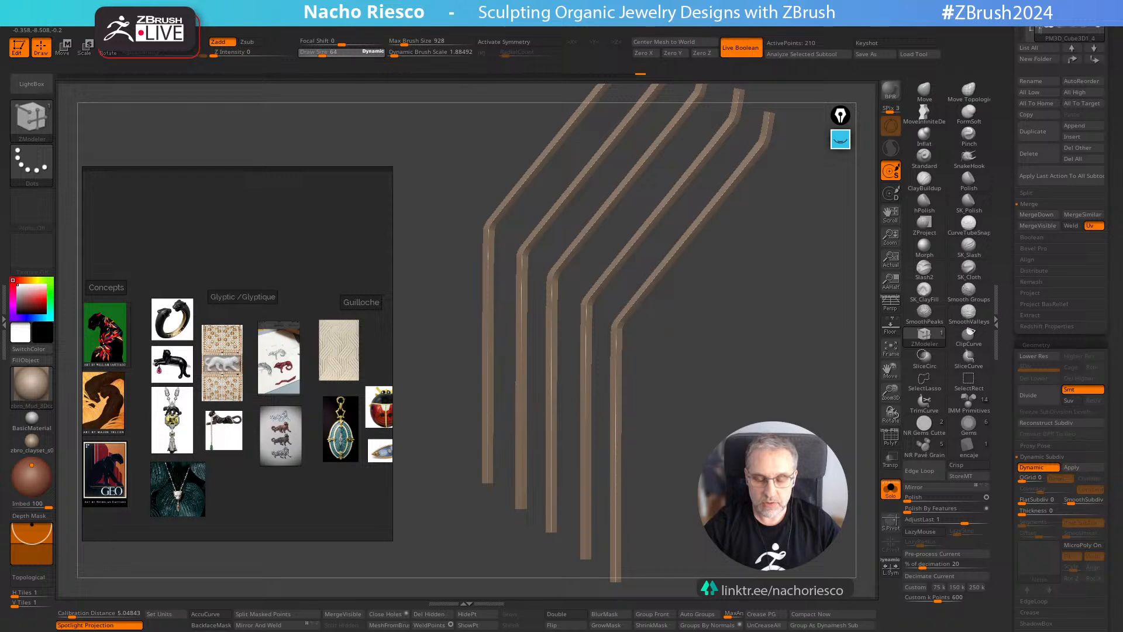
left_click(891, 496)
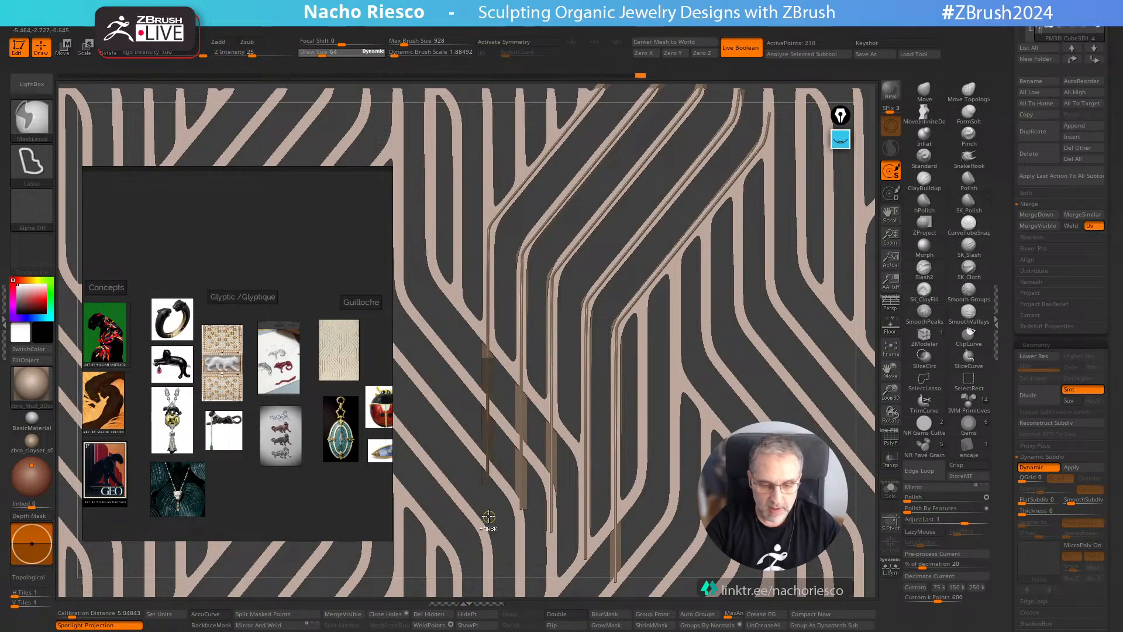
key("w")
key("q")
left_click(490, 518, "ctrl")
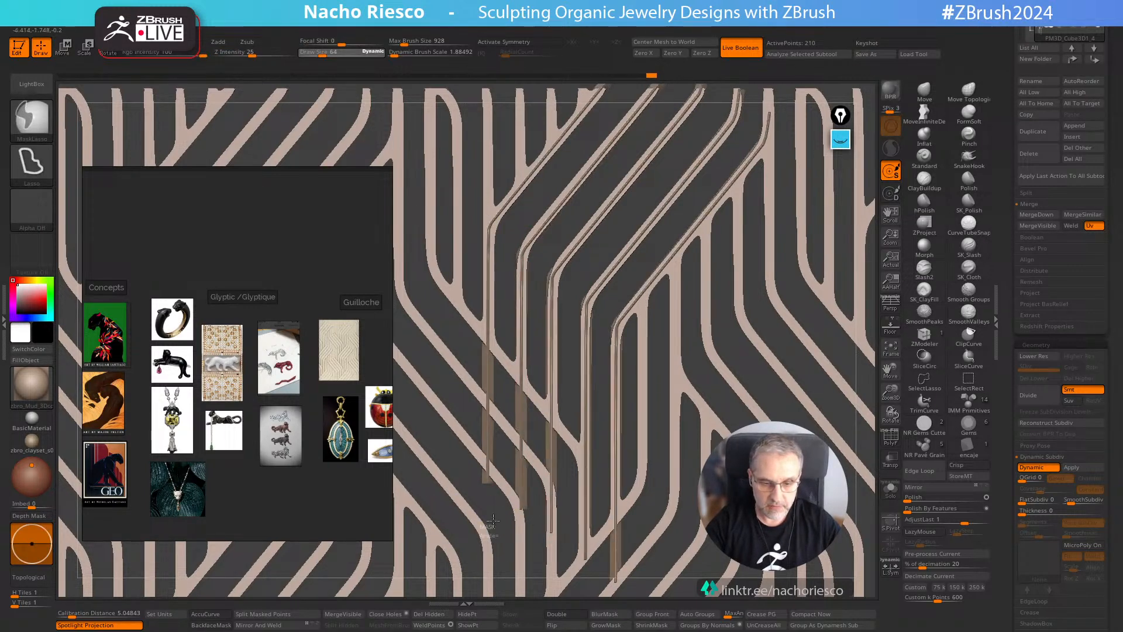
mouse_move(491, 518)
left_mouse_down("ctrl")
mouse_move(508, 366)
mouse_move(484, 517)
left_mouse_up("ctrl")
key("w")
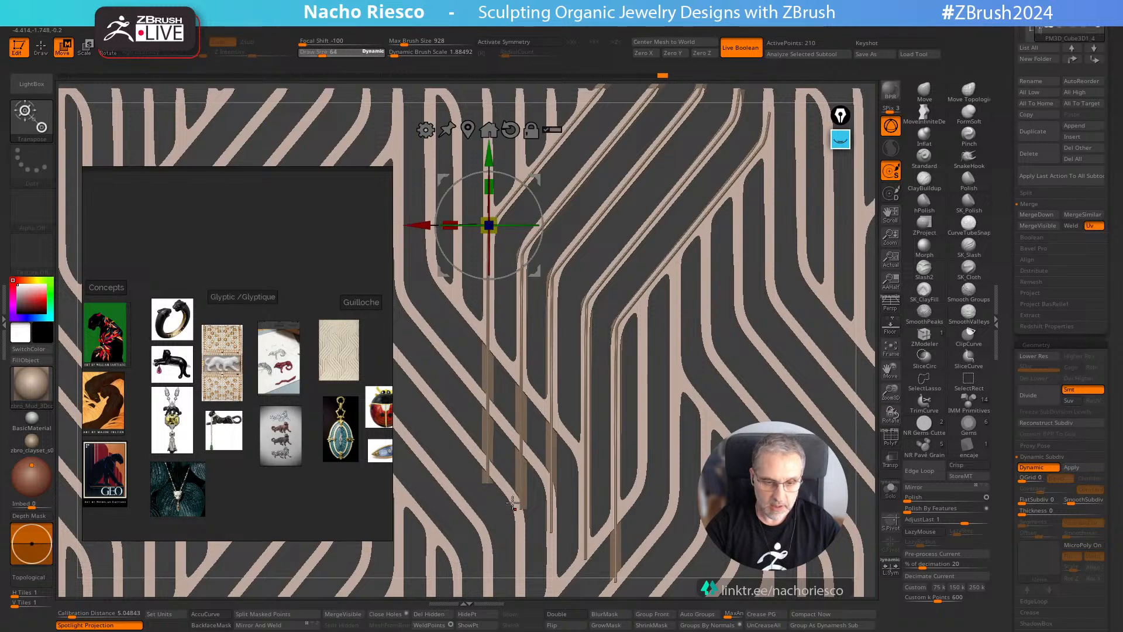
left_click_drag(490, 158, 493, 130)
key("ctrl+z")
Place the gizmo below the first bar, reset its orientation, and raise the bar's unmasked lower end to match the strip's length
left_click(491, 530)
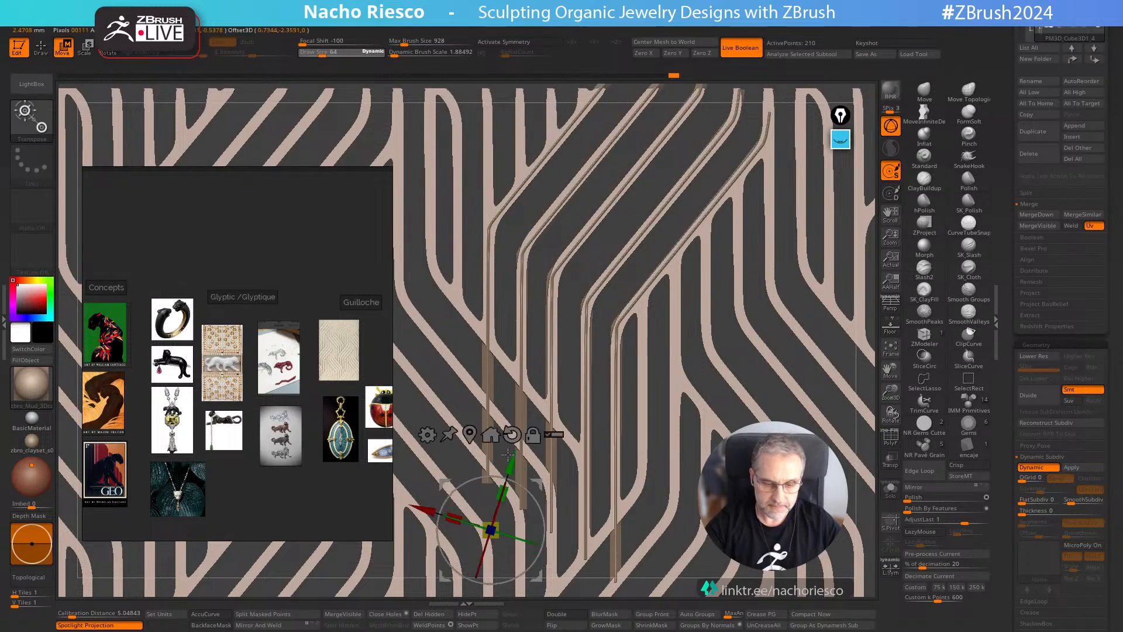
key("q")
mouse_move(494, 516)
left_mouse_down("ctrl")
mouse_move(451, 448)
mouse_move(491, 517)
left_mouse_up("ctrl")
key("w")
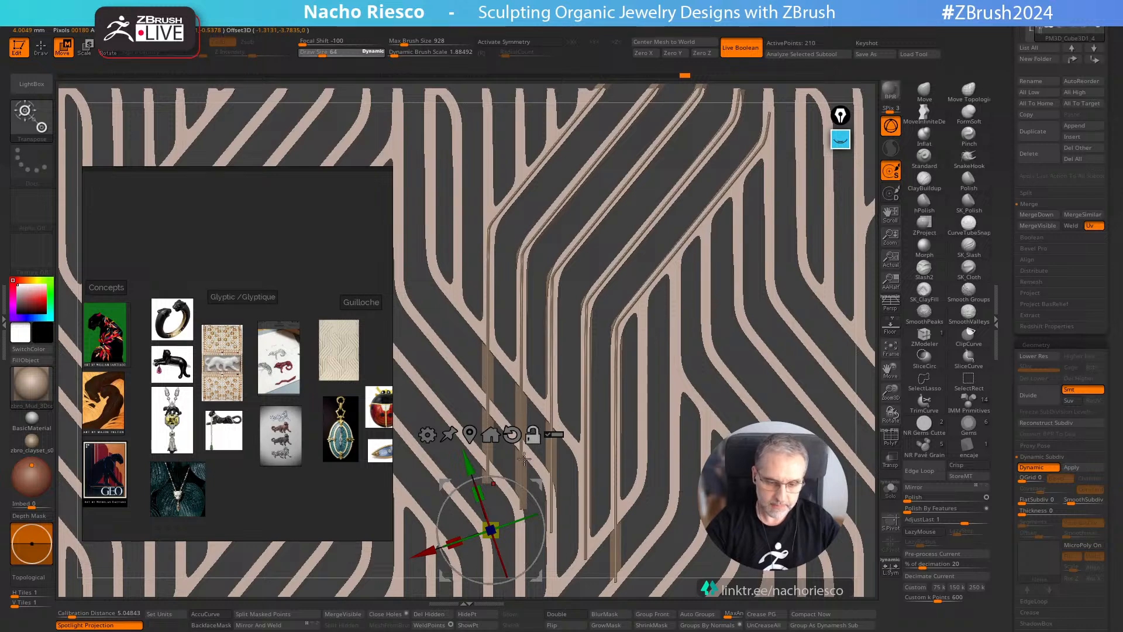
left_click(511, 434)
left_click_drag(491, 456, 492, 446)
key("ctrl+z")
key("q")
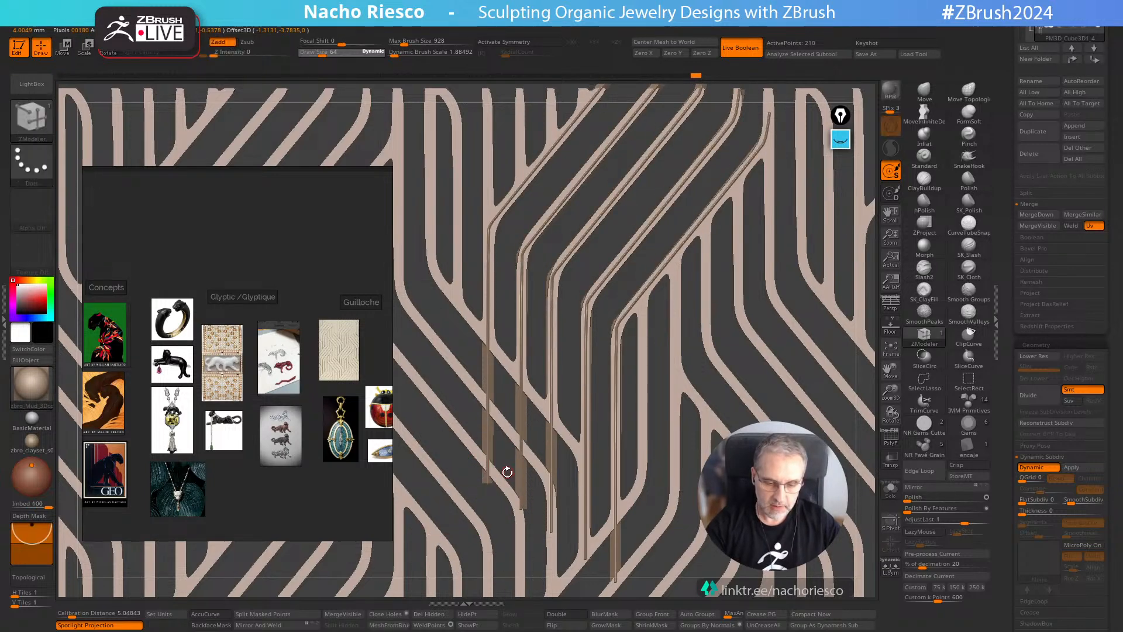
mouse_move(492, 510)
left_mouse_down("ctrl")
mouse_move(502, 471)
mouse_move(496, 527)
left_mouse_up("ctrl")
key("w")
left_click_drag(492, 456, 491, 315)
key("q")
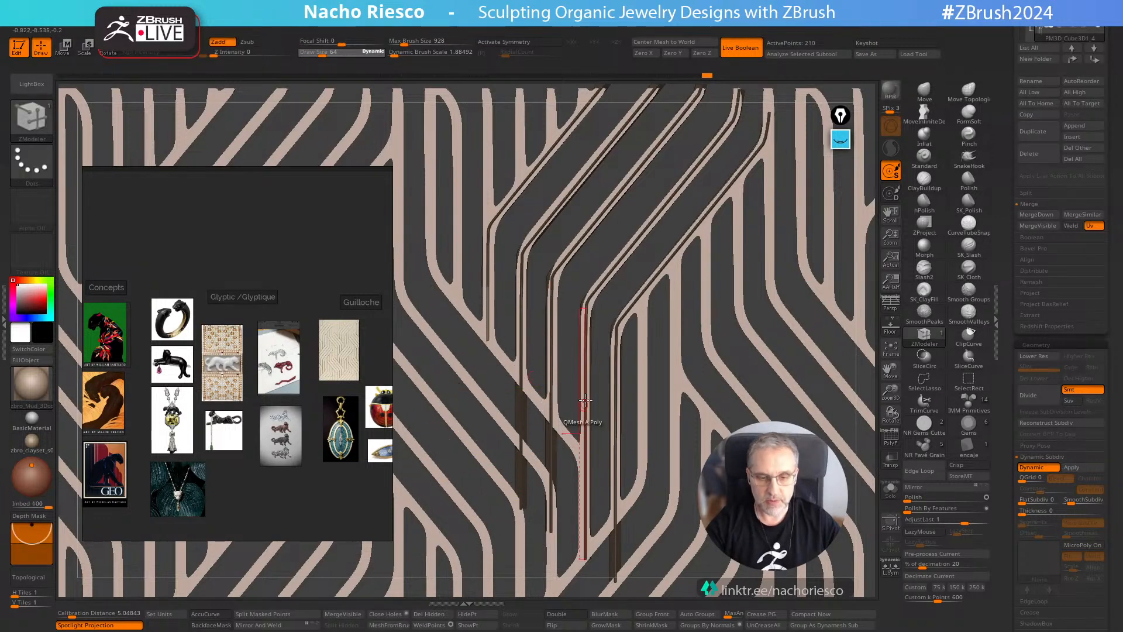
Mask everything except the second bar's lower end and raise that end to shorten the bar along its strip
key("ctrl+shift+a")
key("ctrl")
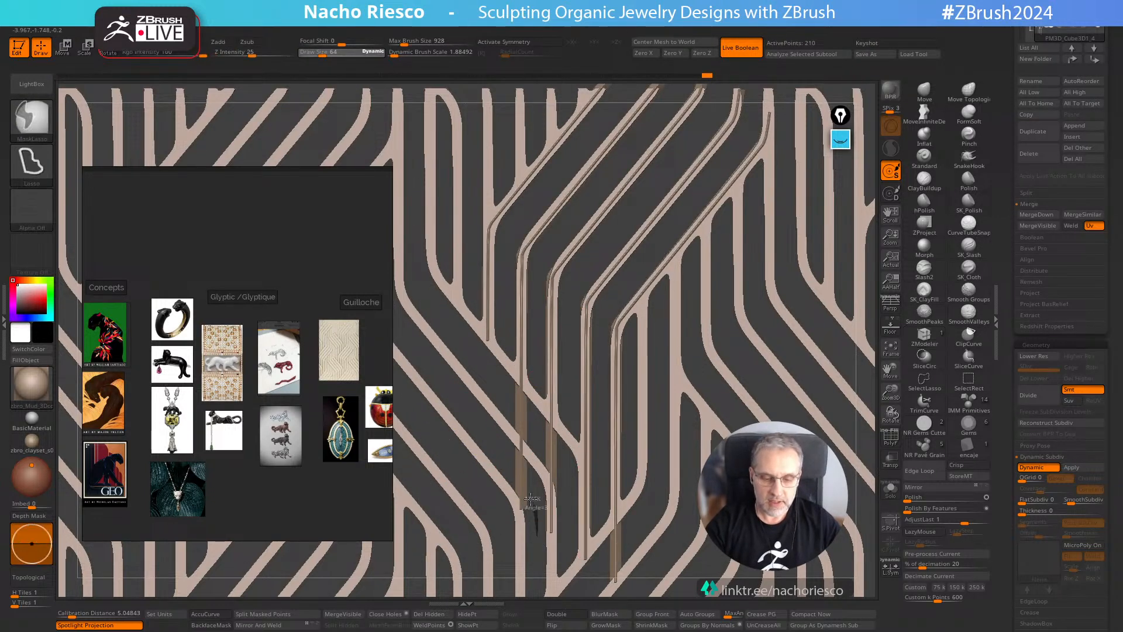
key("w")
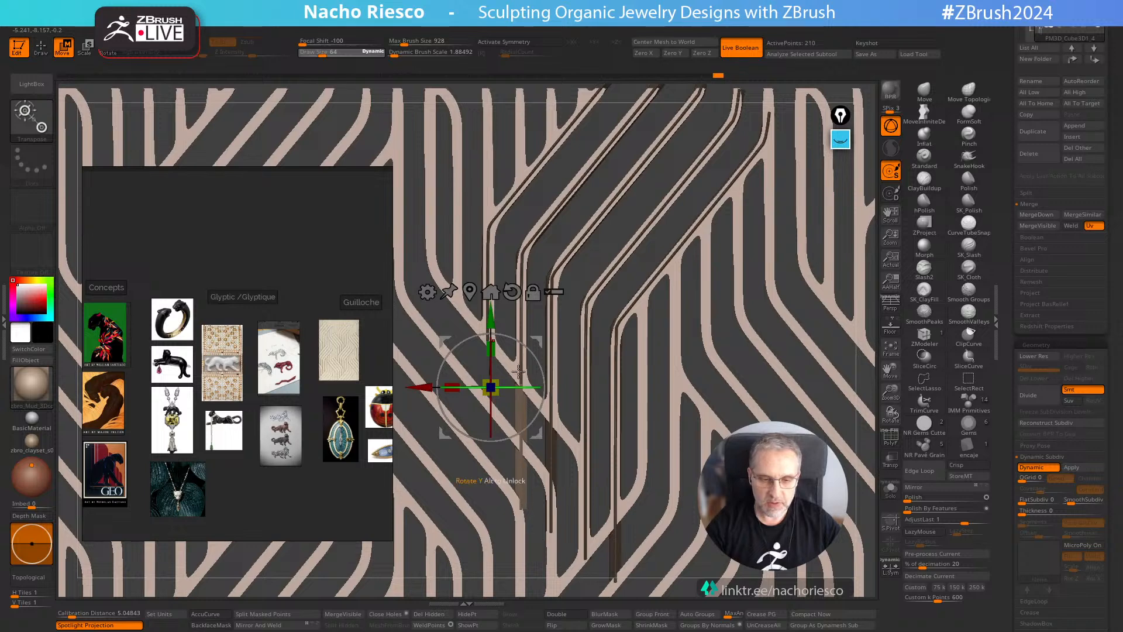
left_click_drag(493, 271, 492, 186)
key("q")
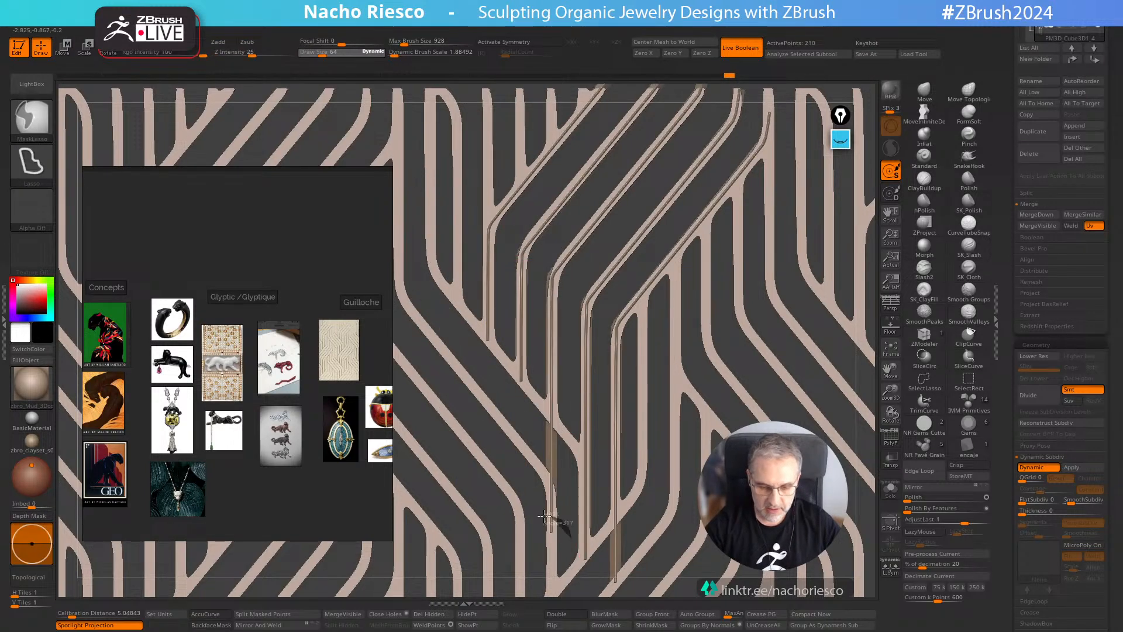
Move the gizmo to the third bar's lower end and raise that end to shorten the bar
key("w")
left_click(470, 164)
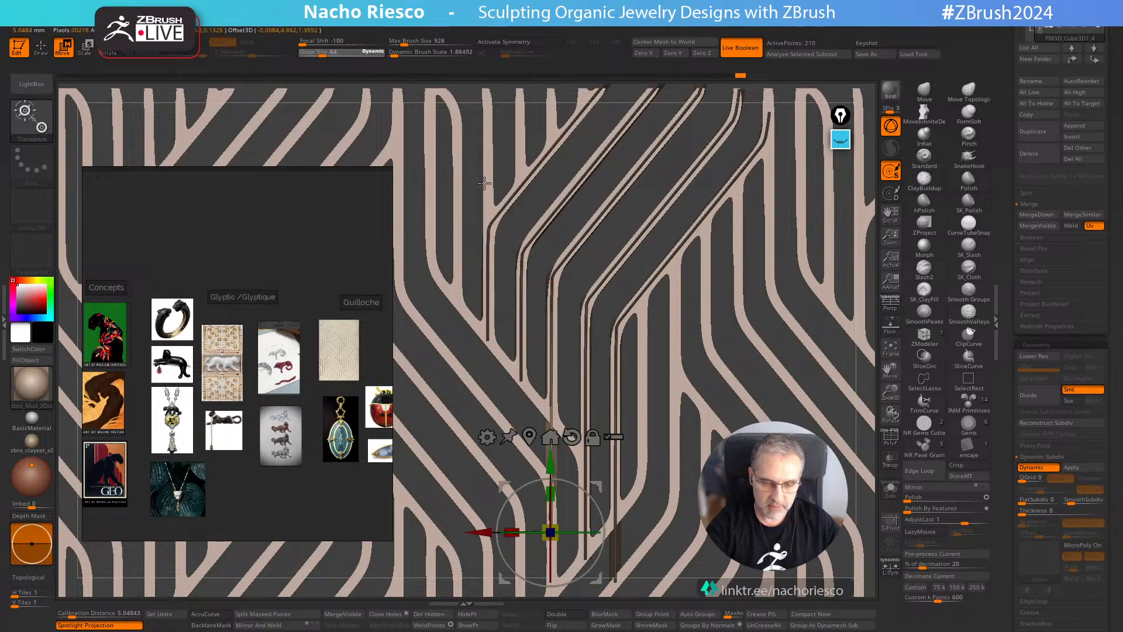
left_click_drag(550, 454, 550, 387)
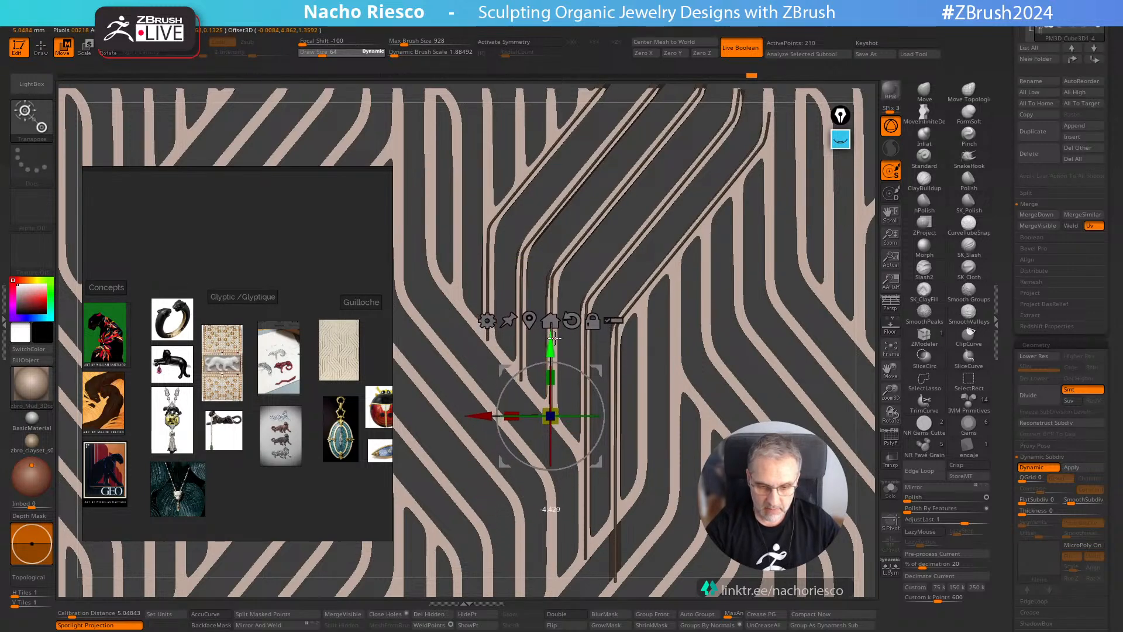
Mask everything except the fourth bar's lower end and raise that end very slightly
key("q")
left_click_drag(598, 480, 601, 509, "ctrl")
mouse_move(603, 552)
left_mouse_down("ctrl")
mouse_move(566, 567)
mouse_move(598, 550)
left_mouse_up("ctrl")
key("w")
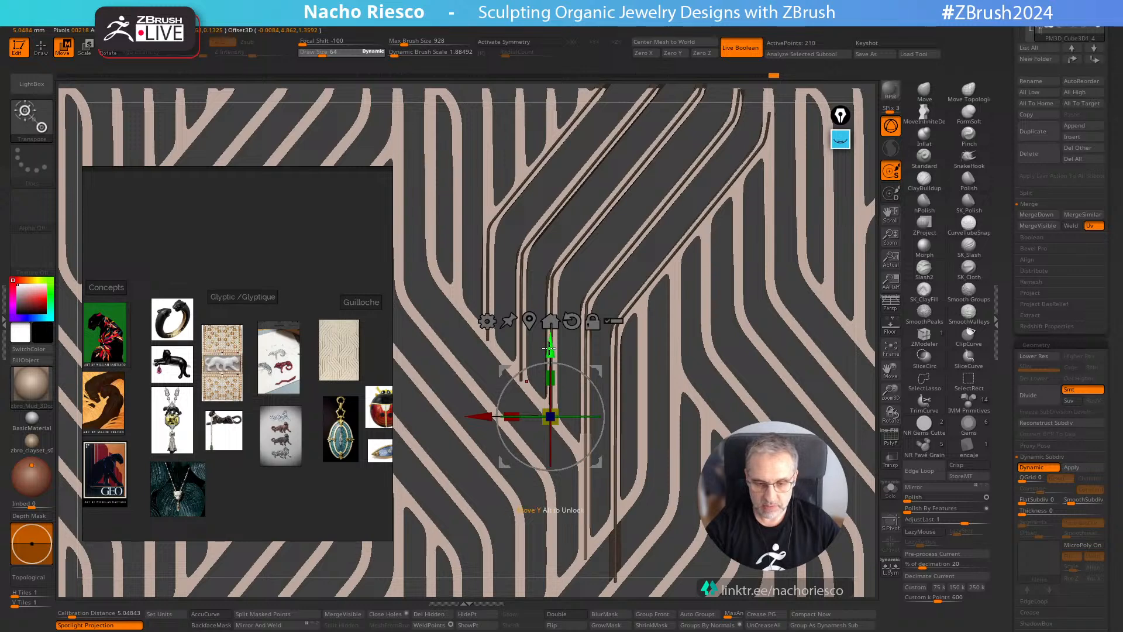
mouse_move(548, 282)
left_mouse_down()
mouse_move(549, 240)
mouse_move(549, 337)
left_mouse_up()
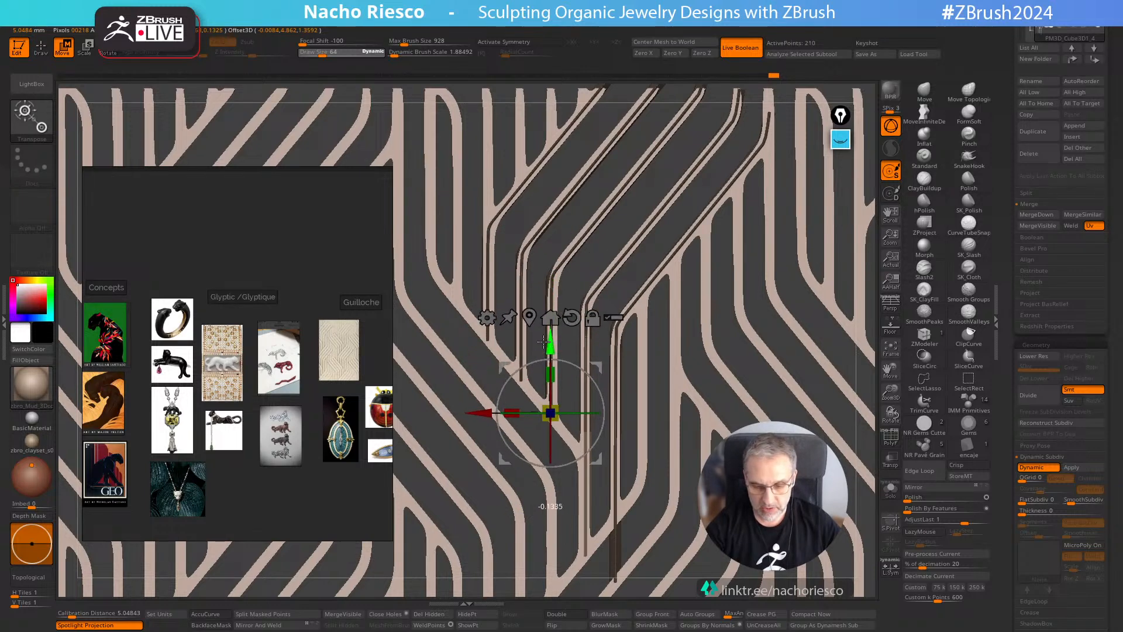
key("q")
Isolate the bars in side view, set the gizmo at their ridge tops, scale their height down, and leave solo mode
left_click(890, 495)
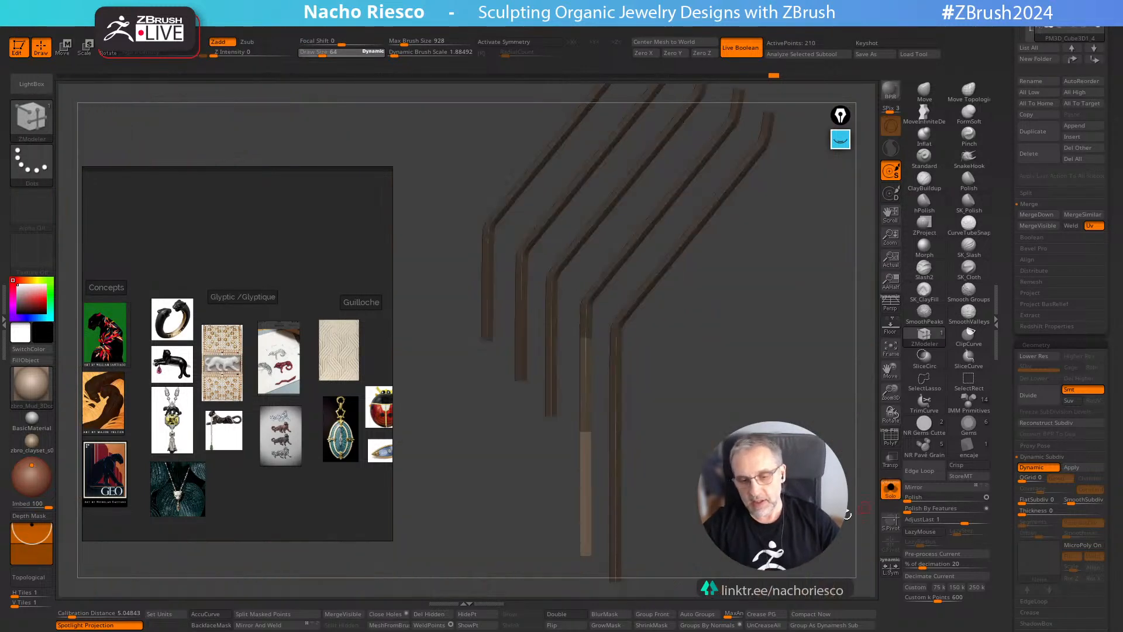
left_click_drag(731, 351, 731, 234)
key("w")
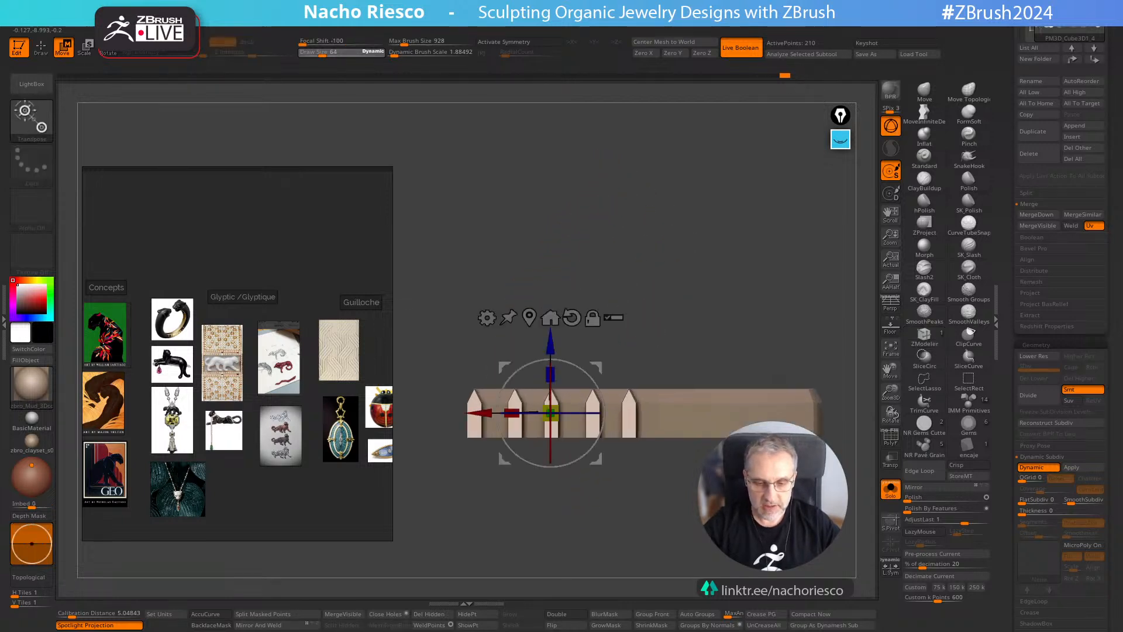
scroll(560, 291, "up", 5)
left_click_drag(560, 291, 560, 288, "alt")
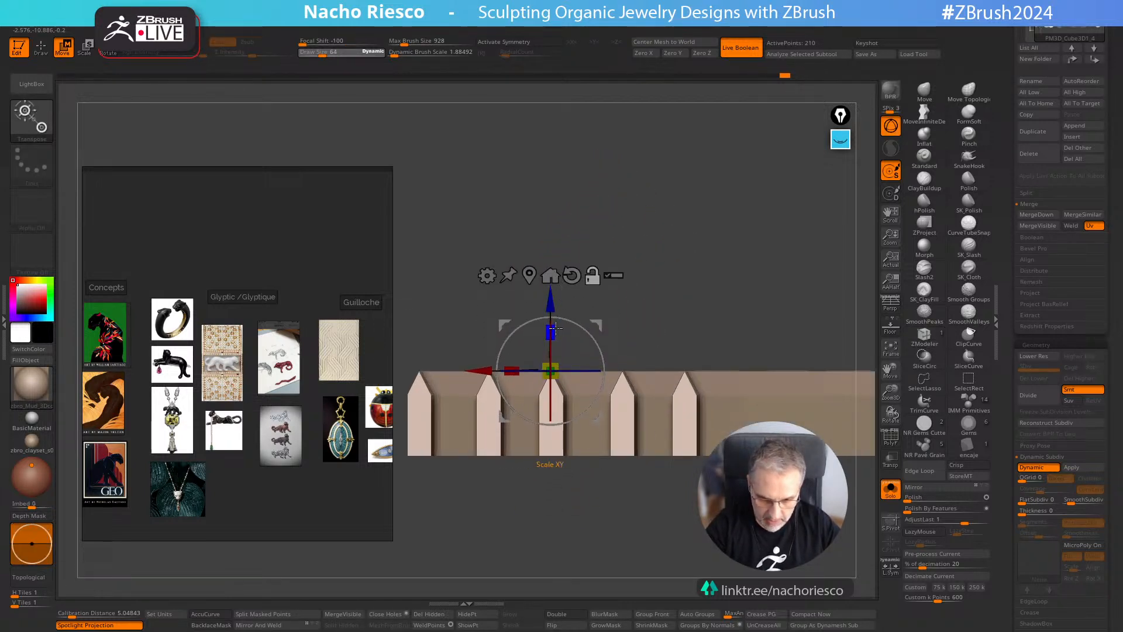
left_click_drag(558, 333, 557, 411)
key("q")
mouse_move(673, 351)
left_mouse_down()
mouse_move(717, 298)
mouse_move(716, 334)
mouse_move(784, 388)
mouse_move(819, 445)
left_mouse_up()
left_click(892, 493)
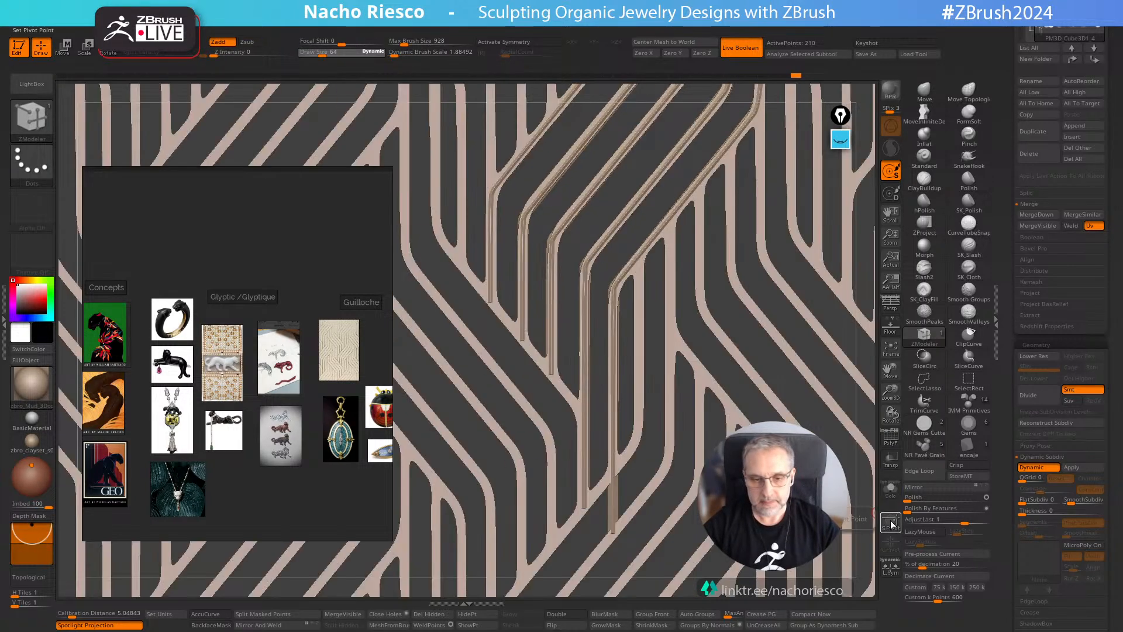
Show the whole pendant, select the Extract0 subtool, and frame the model in the view
scroll(1047, 410, "up", 5)
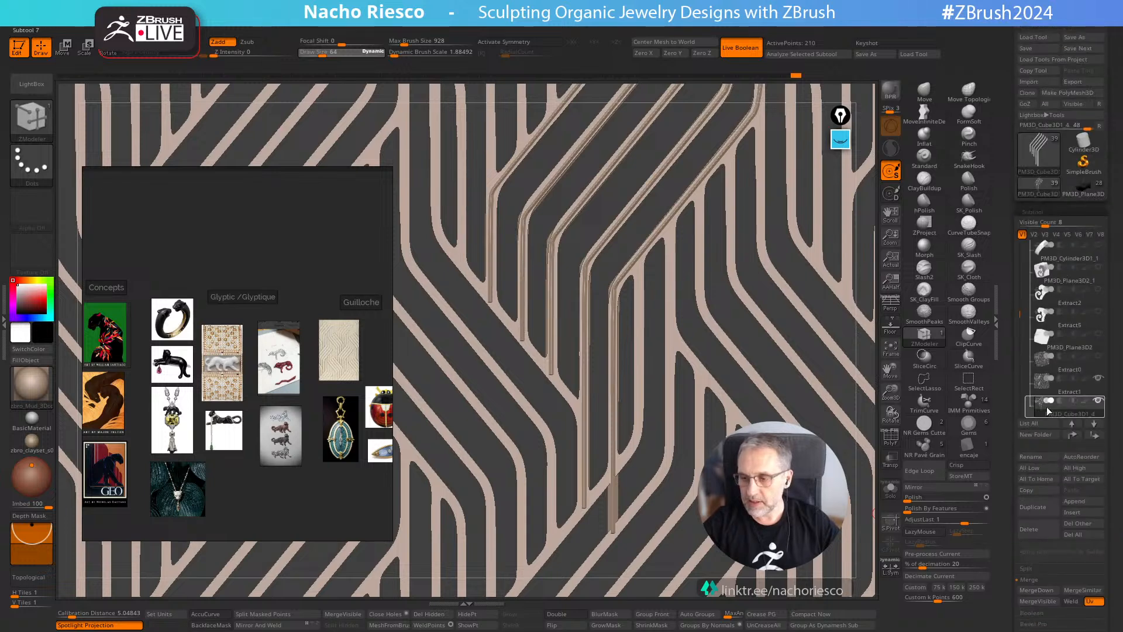
left_click(1098, 400)
left_click(1098, 400)
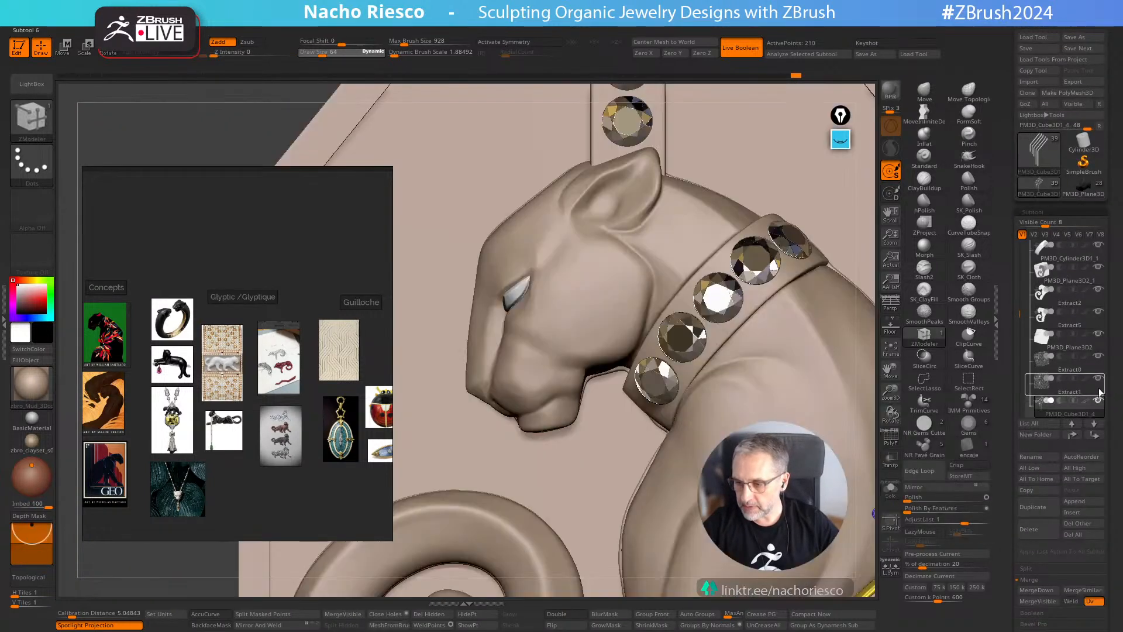
left_click(1047, 370)
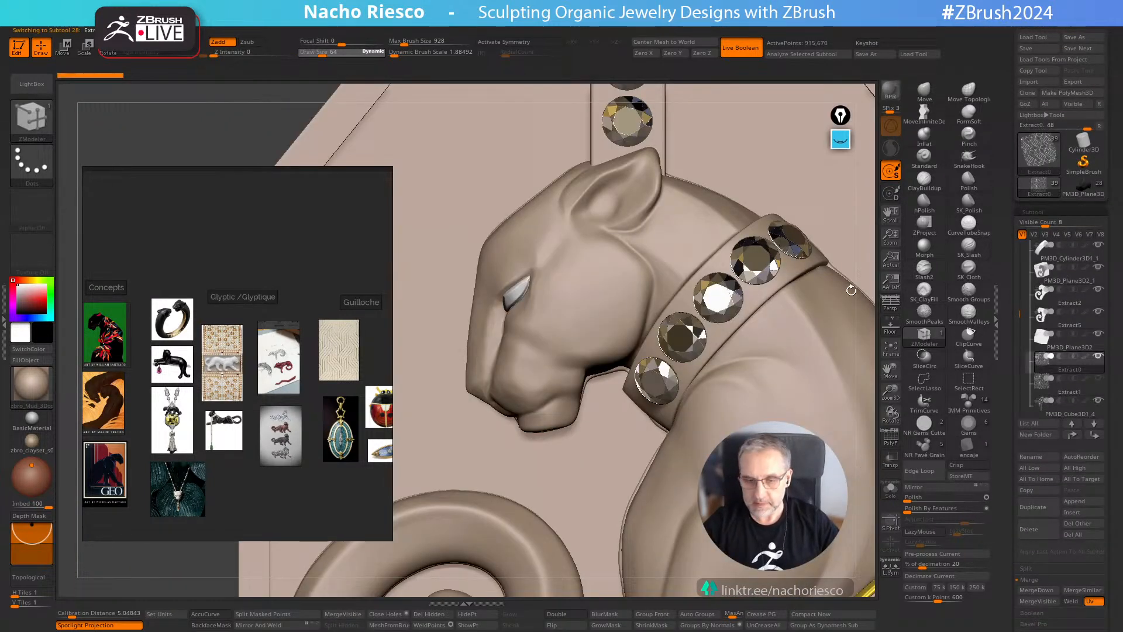
left_click(893, 348)
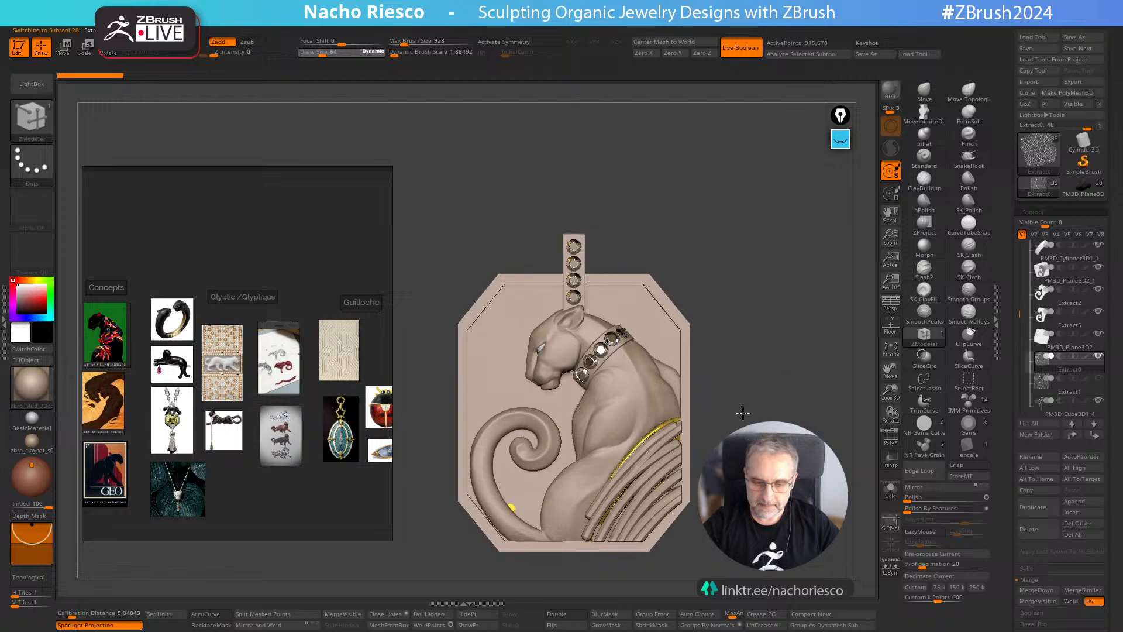
Hide the enamel subtool and the Extract0 strip pattern, keeping the bars visible on the pendant's plate
scroll(685, 462, "up", 2)
left_click(707, 356, "alt")
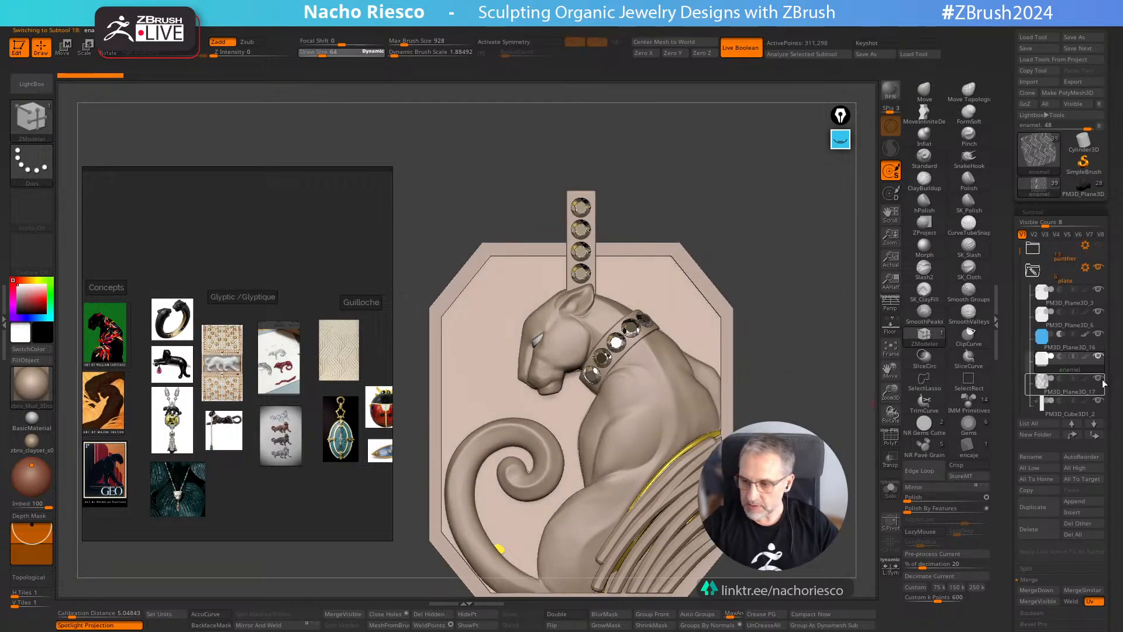
left_click(1098, 357)
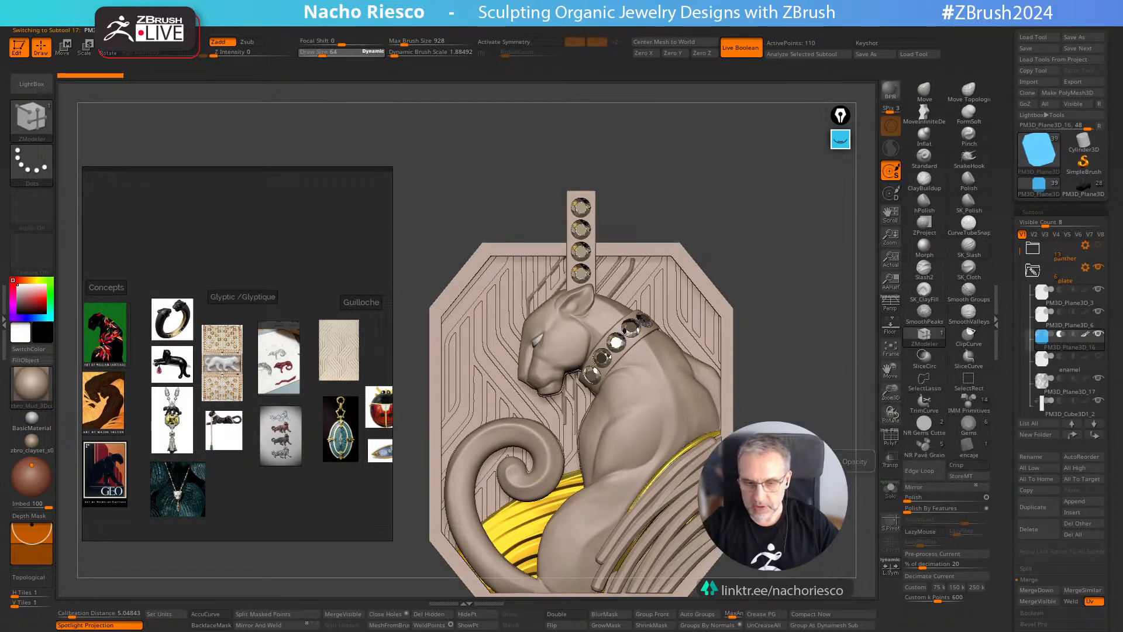
left_click_drag(1017, 255, 1032, 311)
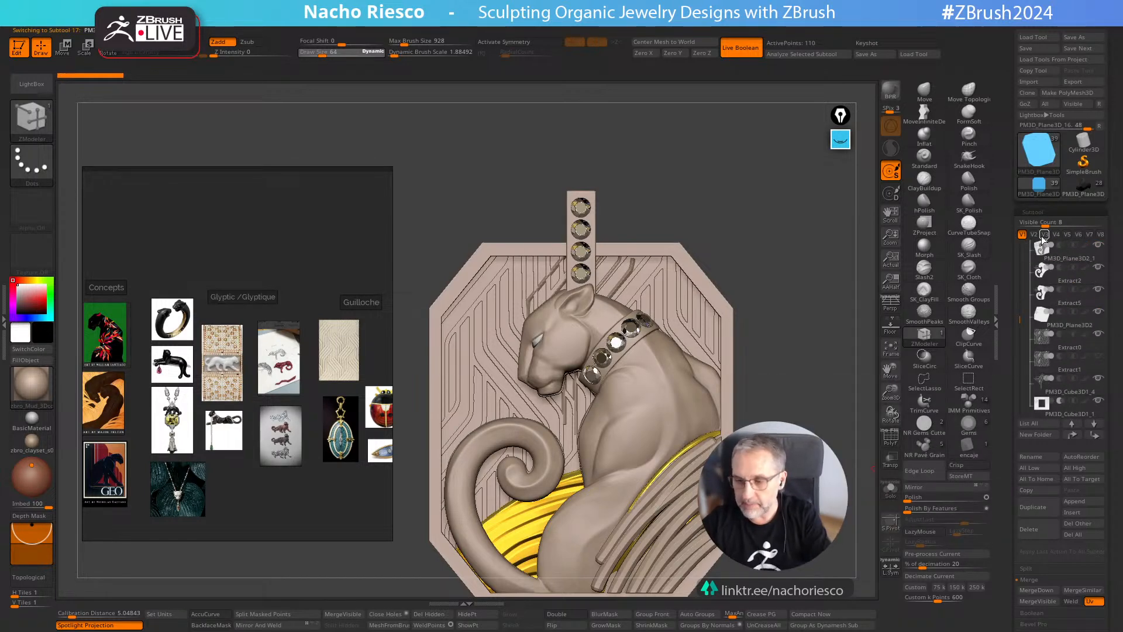
left_click(1099, 337)
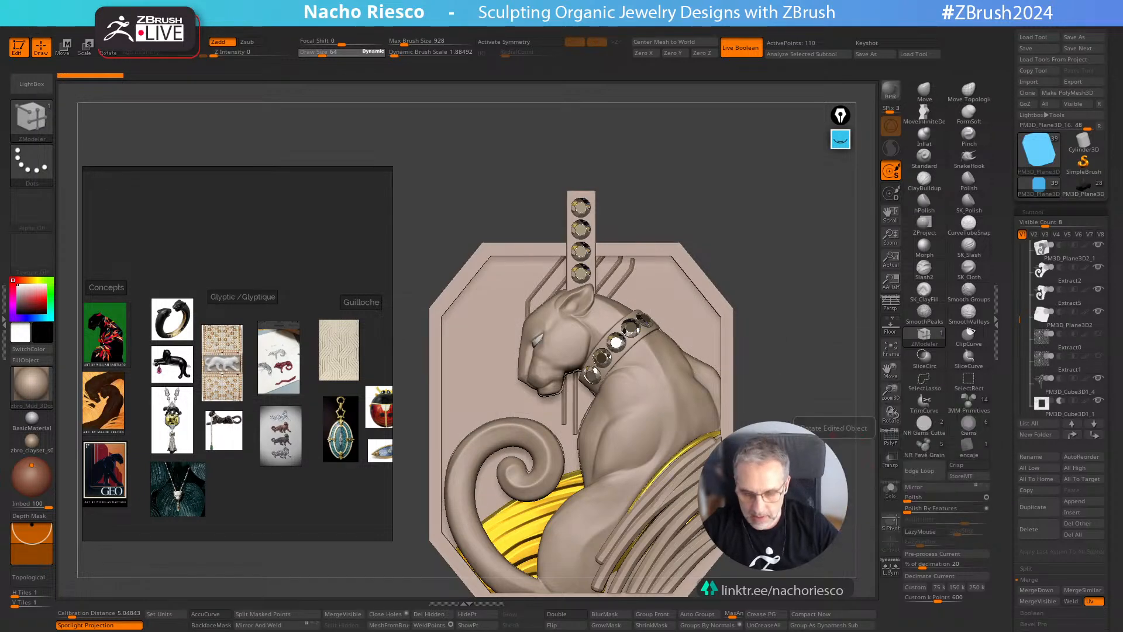
Try to move the blue backing plate forward along its depth axis, and undo the move
left_click_drag(778, 327, 817, 338)
key("w")
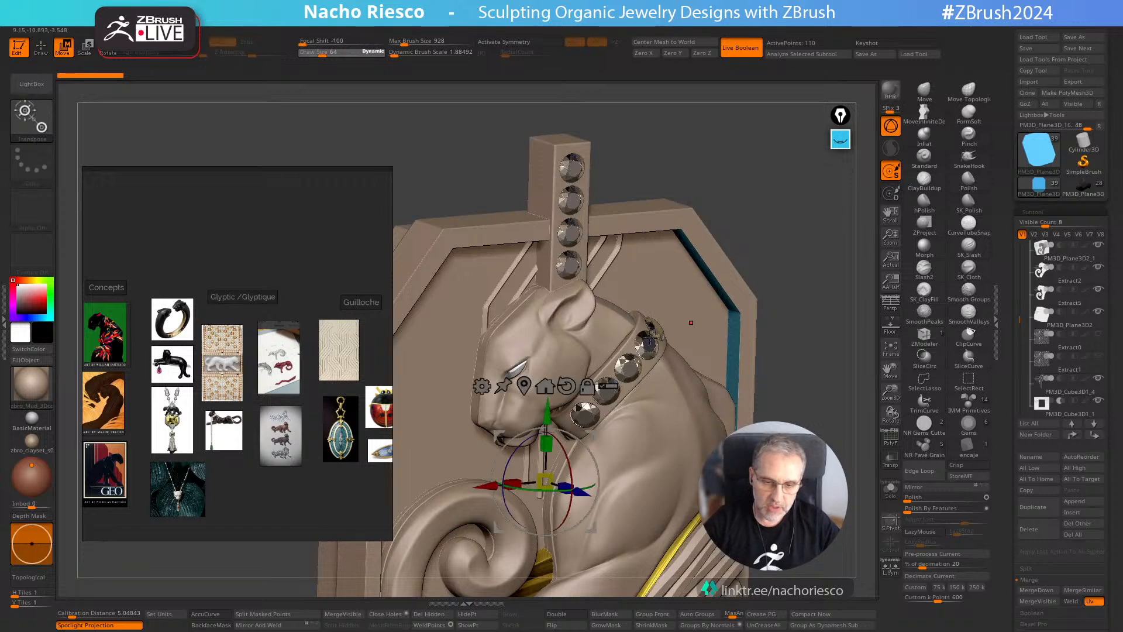
left_click_drag(582, 493, 589, 497)
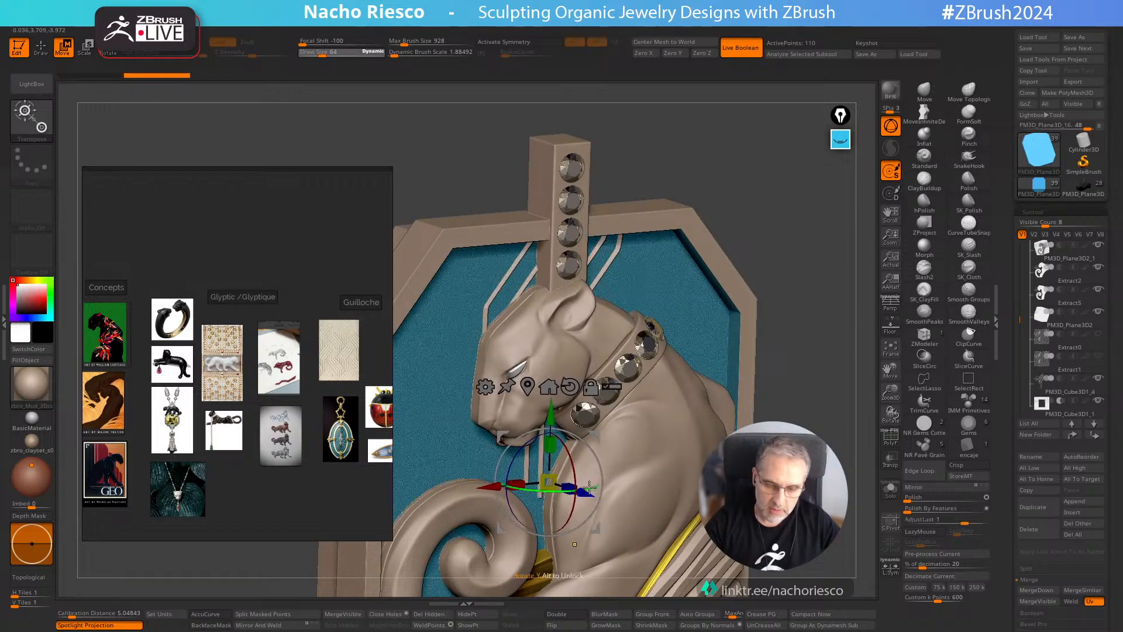
key("ctrl+z")
Select the five-bar subtool and move it outward from the plate by about 0.47
left_click(1080, 396)
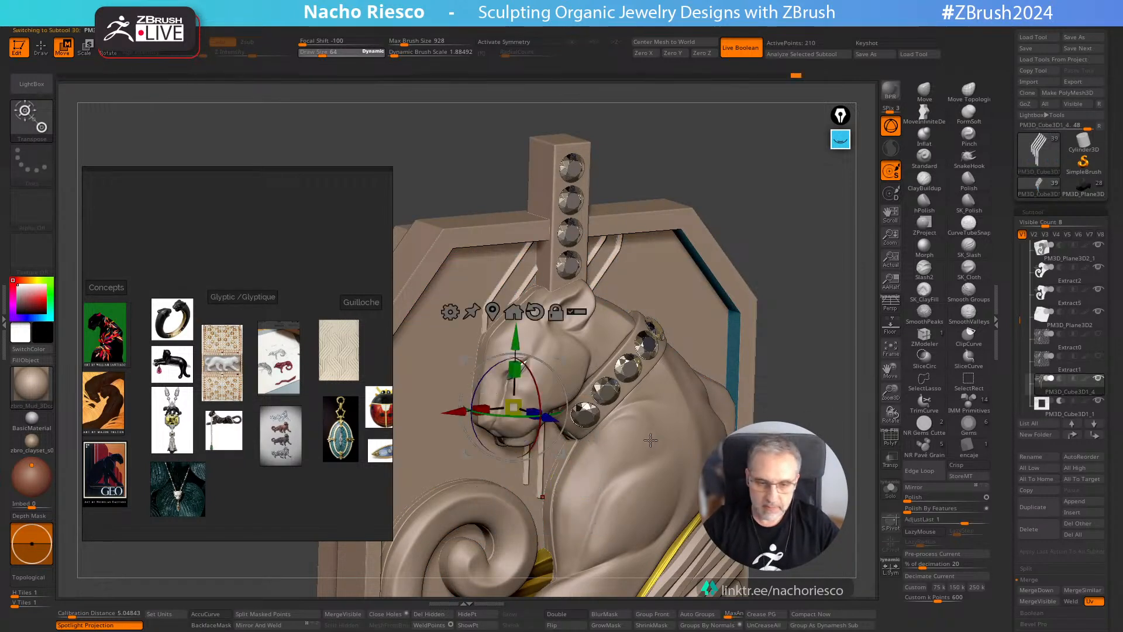
left_click_drag(550, 418, 551, 419)
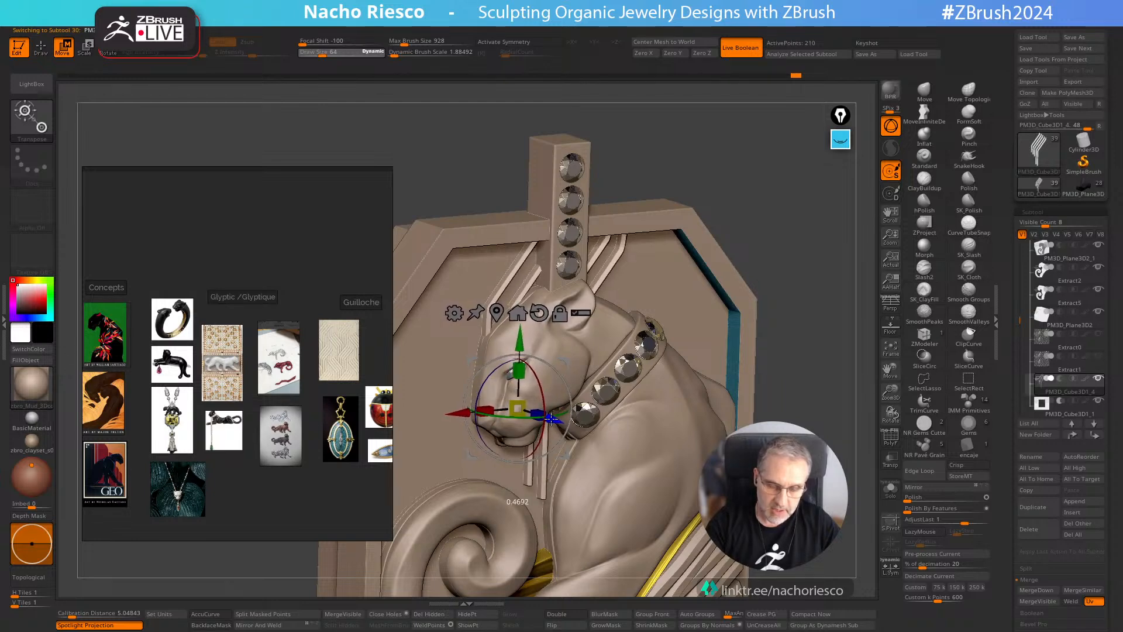
mouse_move(813, 316)
left_mouse_down("shift")
mouse_move(816, 326)
mouse_move(837, 284)
mouse_move(849, 374)
mouse_move(878, 448)
mouse_move(825, 521)
mouse_move(842, 380)
left_mouse_up("shift")
key("q")
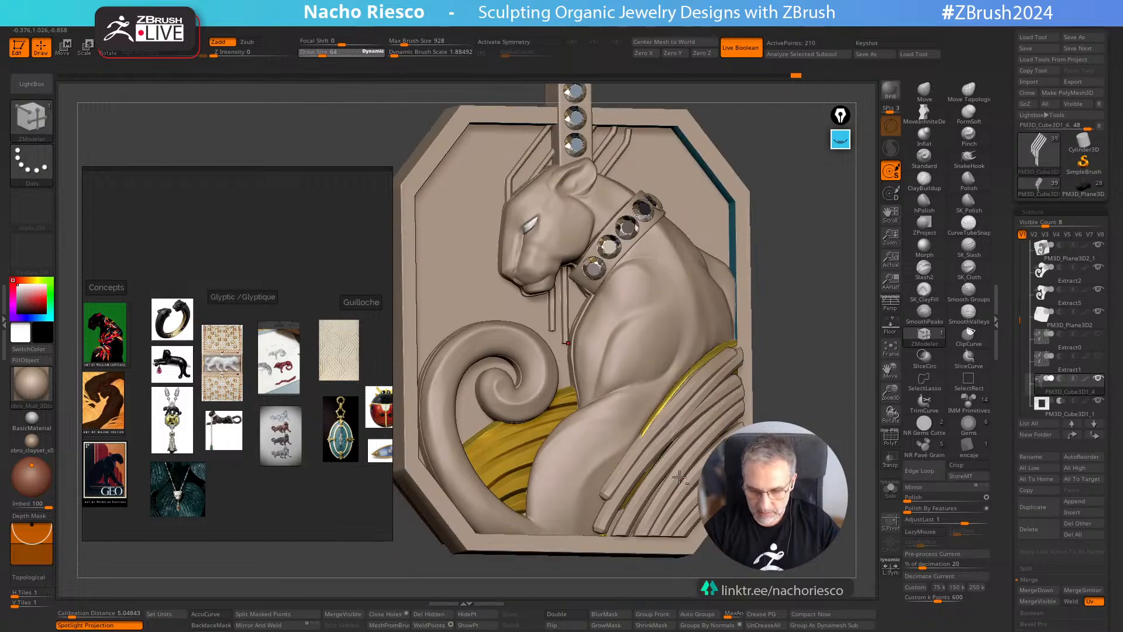
Delete the grey grass subtool PM3D_Cylinder3D1 and select the gold grass subtool PM3D_Cylinder3D2_2
left_click(676, 475, "alt")
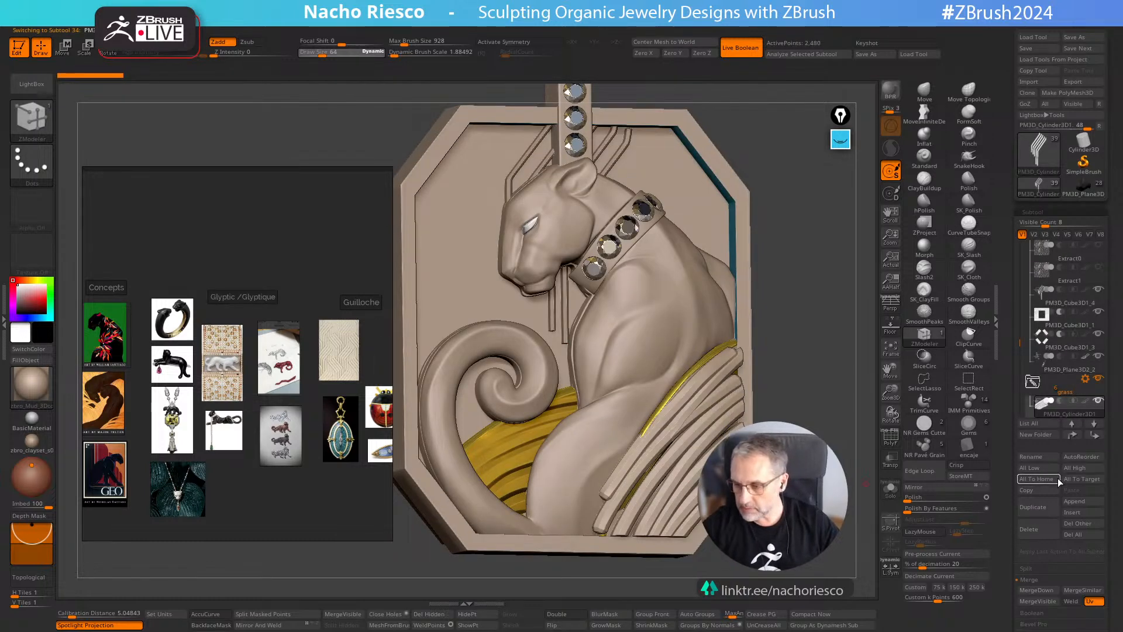
left_click(1039, 529)
left_click(1006, 556)
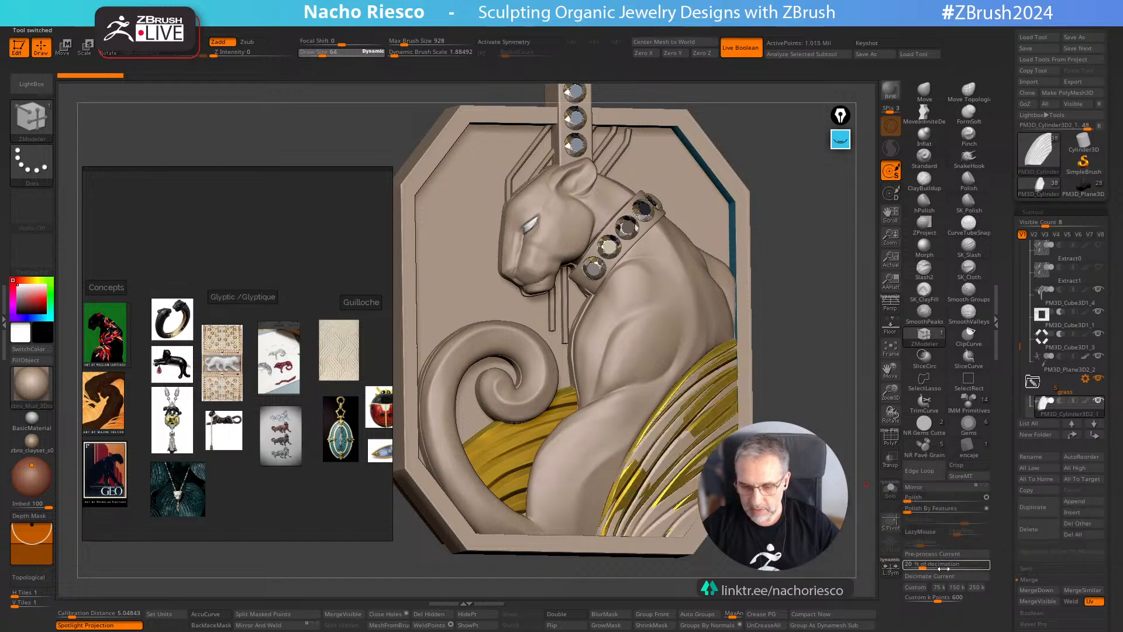
left_click_drag(1021, 350, 1021, 367)
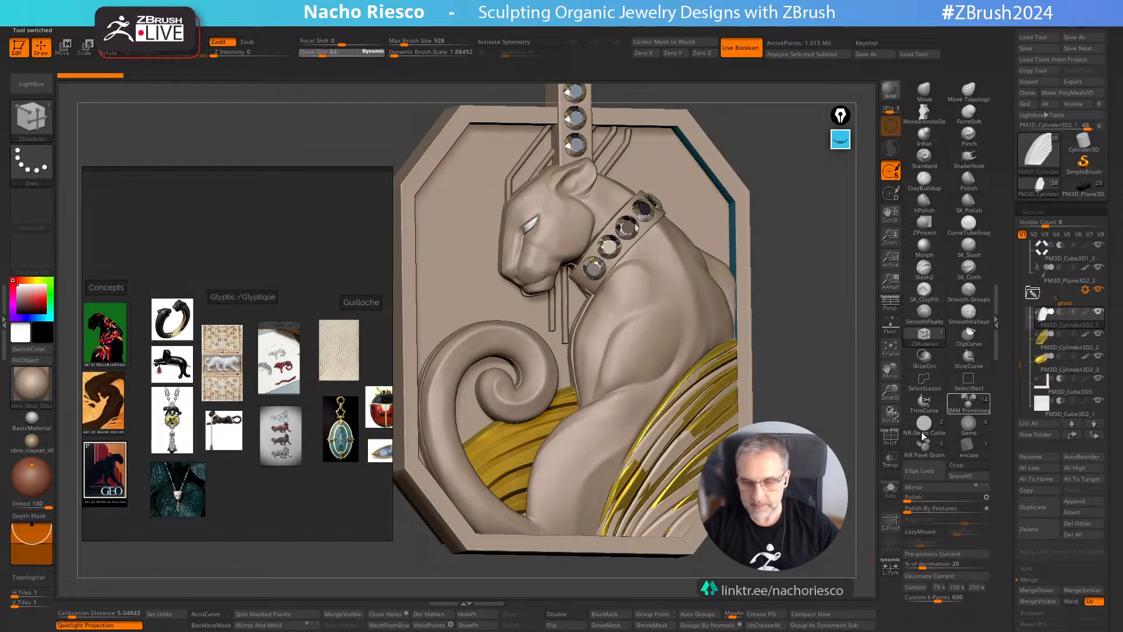
left_click(1073, 340)
left_click_drag(857, 484, 1015, 336)
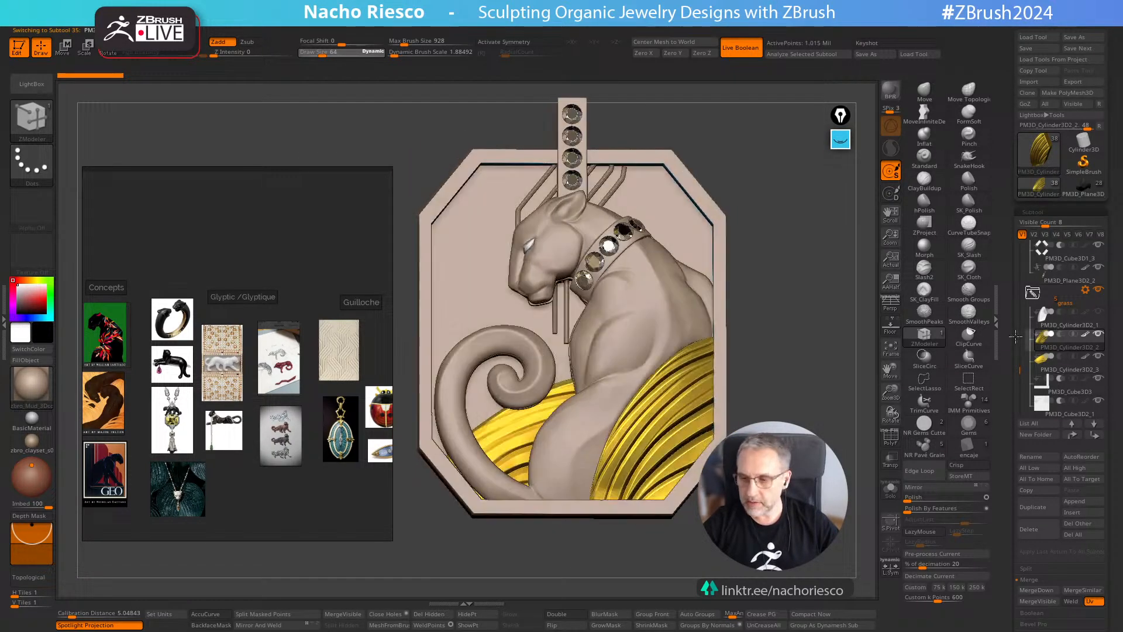
left_click_drag(836, 408, 826, 558, "alt")
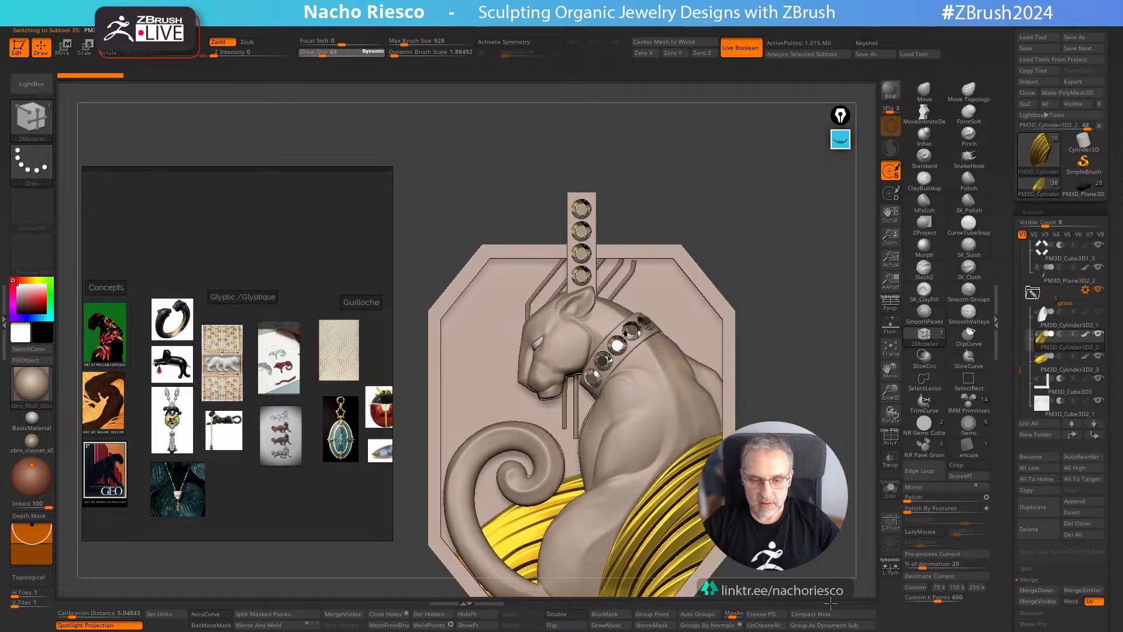
Examine the thin bars on the plate around the panther's head and collar up close, and review the whole pendant from several angles
left_click_drag(831, 603, 579, 378, "alt")
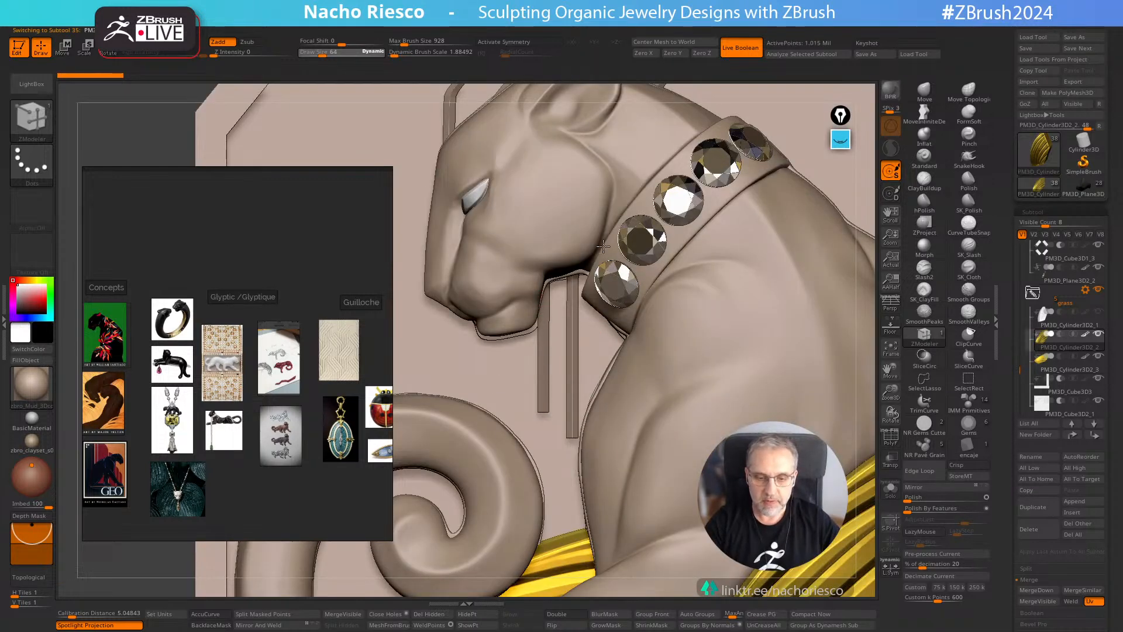
right_click_drag(603, 247, 599, 236)
right_click_drag(596, 238, 600, 294)
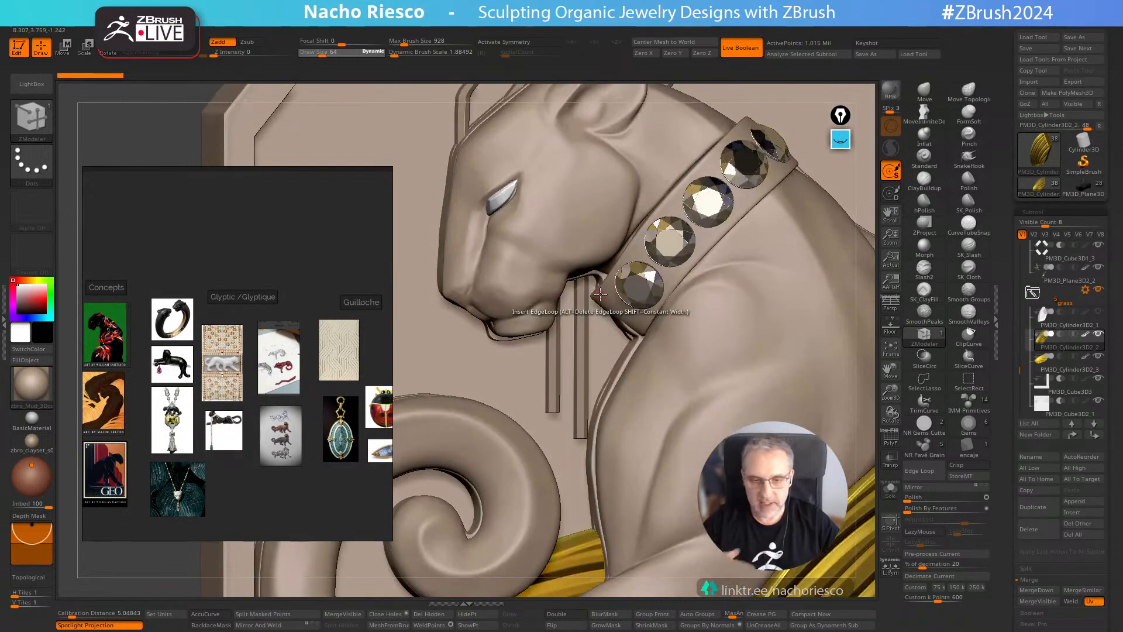
left_click(890, 349)
right_click_drag(845, 399, 822, 404, "shift")
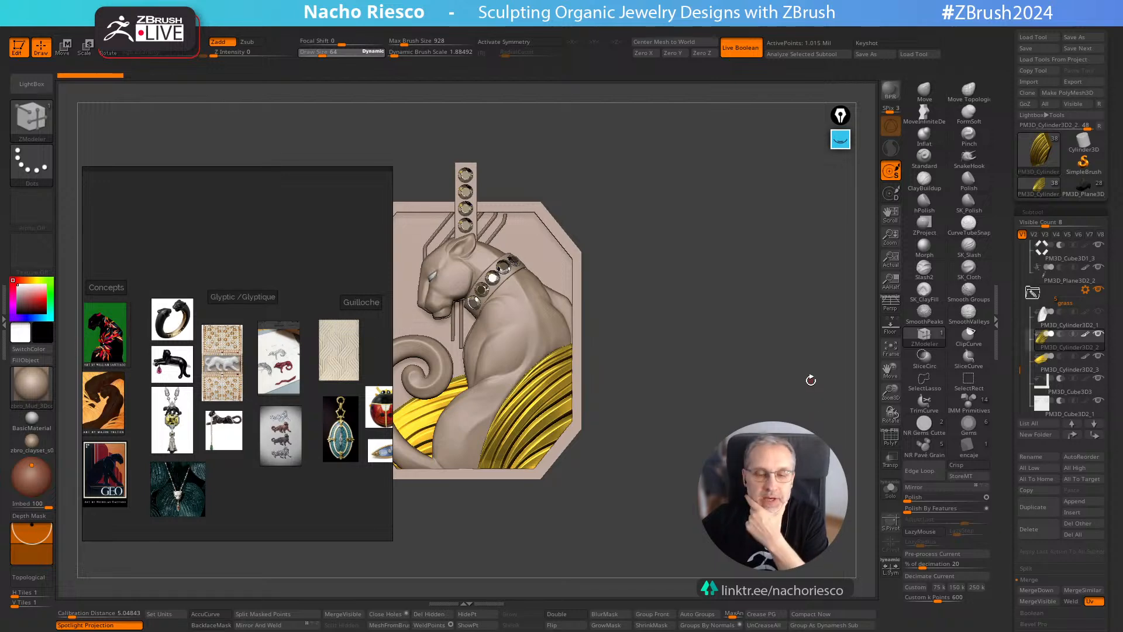
left_click_drag(732, 396, 802, 403)
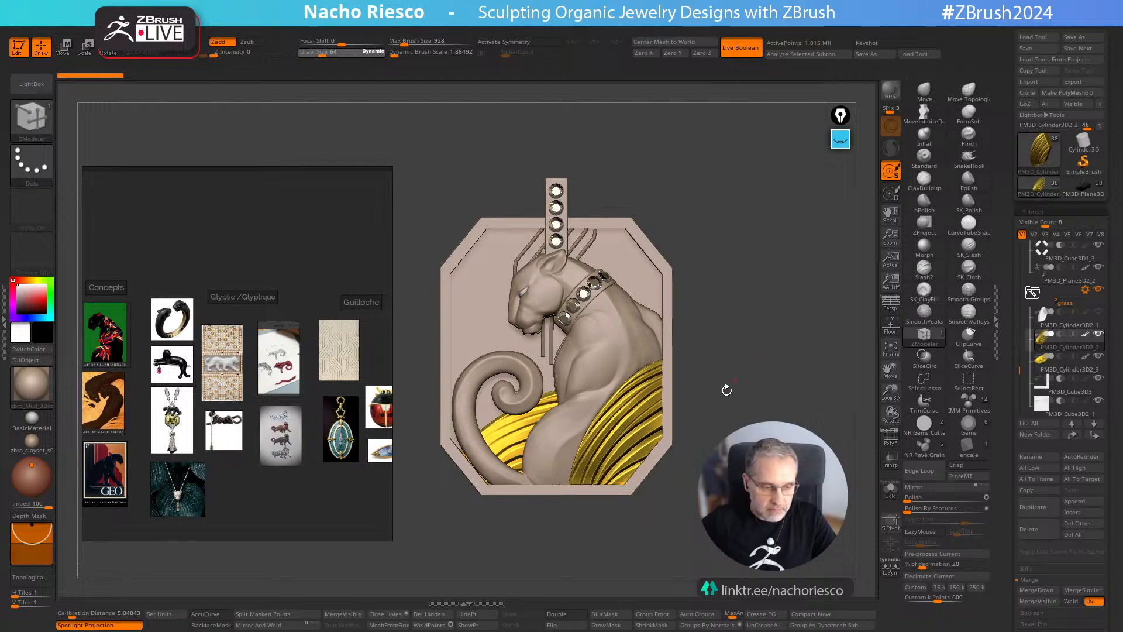
left_click_drag(751, 387, 754, 406)
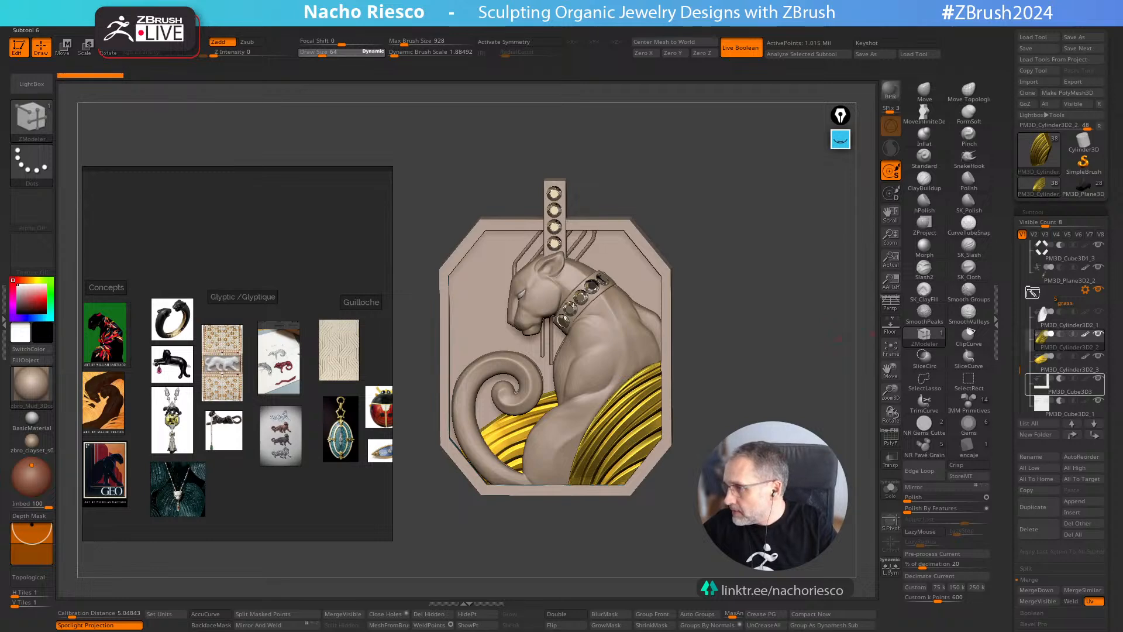
mouse_move(1053, 384)
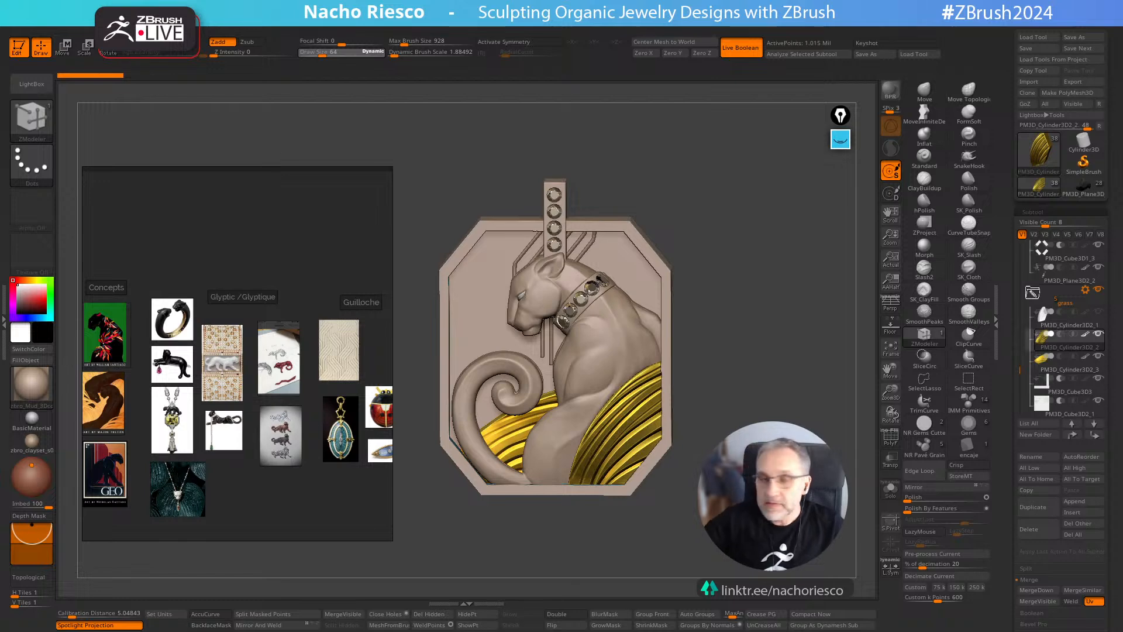
left_click_drag(777, 348, 762, 406)
mouse_move(1065, 362)
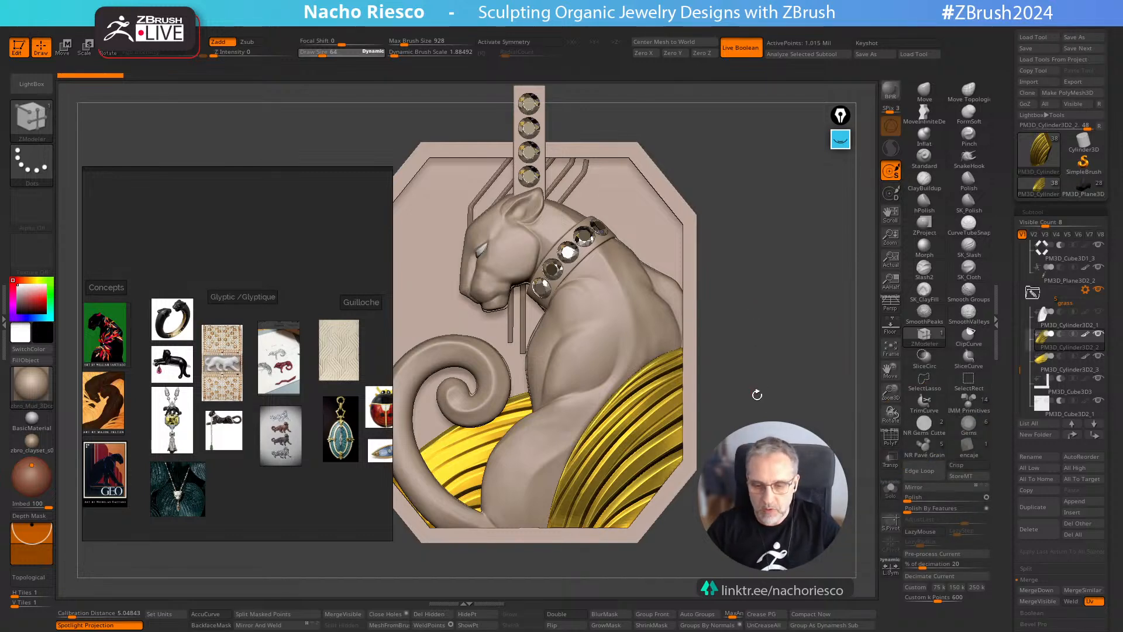
left_click_drag(758, 402, 798, 403, "alt")
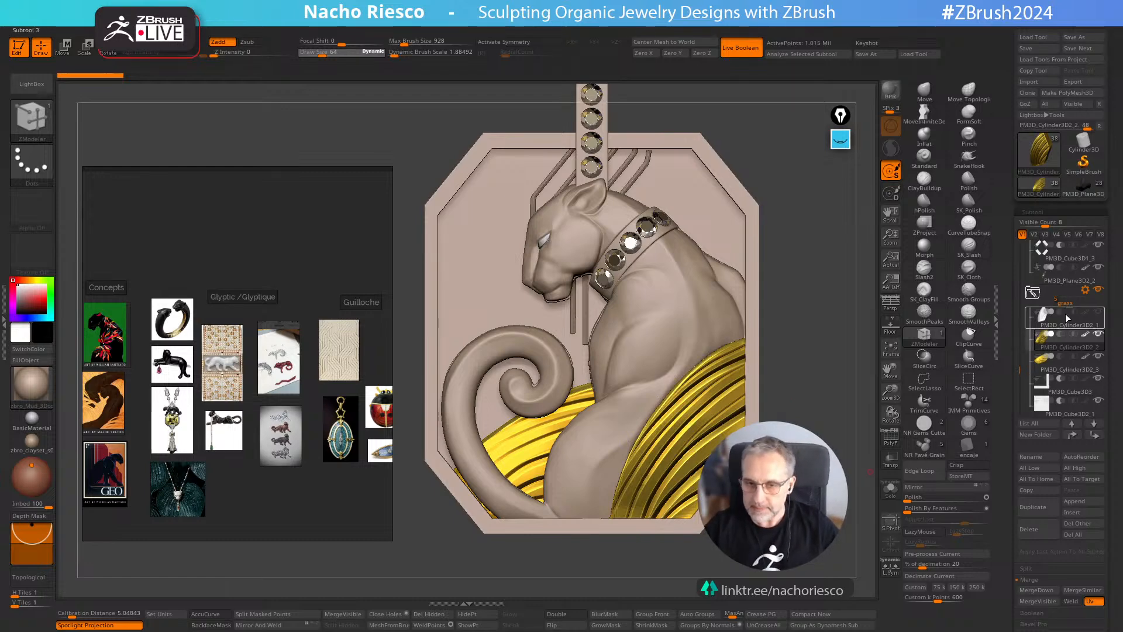
scroll(1059, 326, "up", 6)
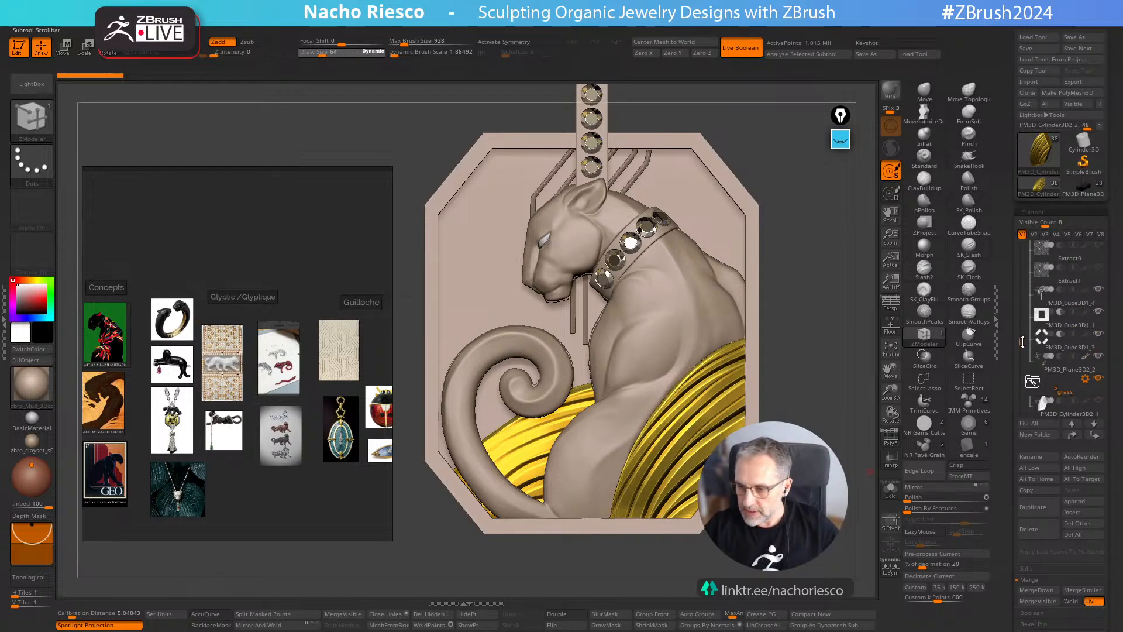
Show the Extract1 line-pattern subtool on the pendant's background and shift the reference image board slightly
left_click(1098, 311)
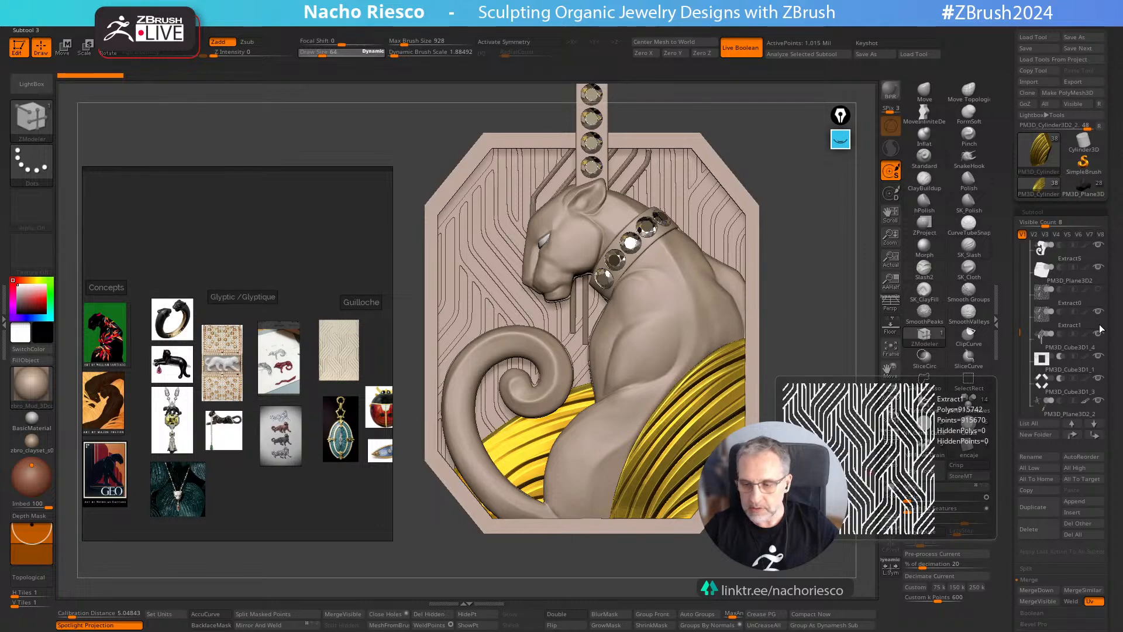
left_click_drag(807, 328, 878, 281)
mouse_move(848, 397)
left_mouse_down()
mouse_move(858, 426)
mouse_move(850, 408)
left_mouse_up()
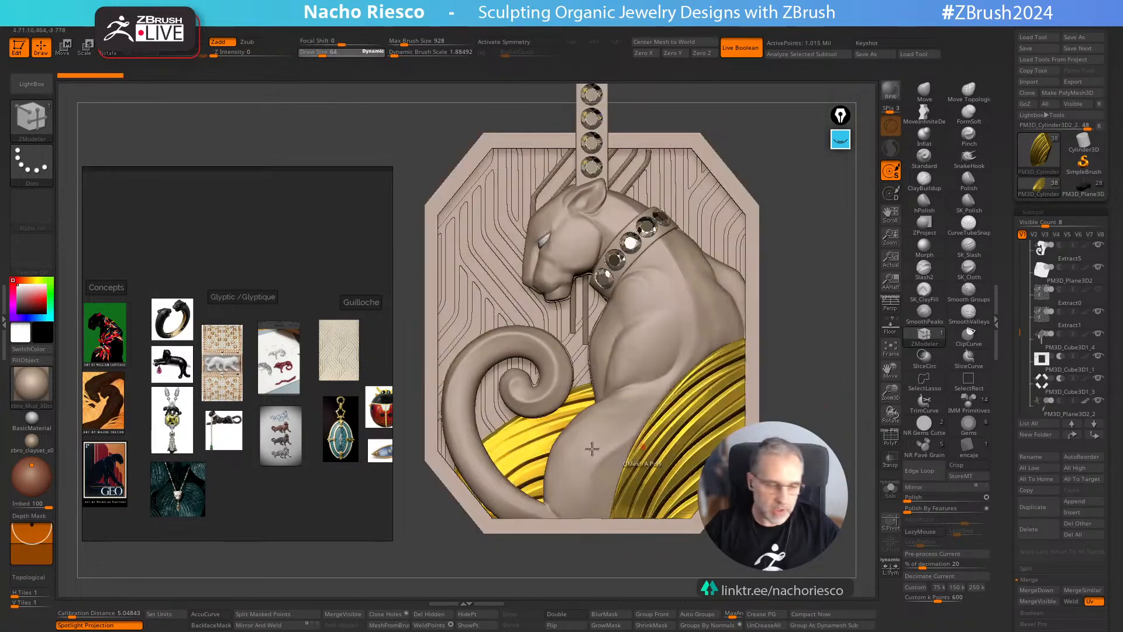
left_click_drag(304, 290, 287, 259)
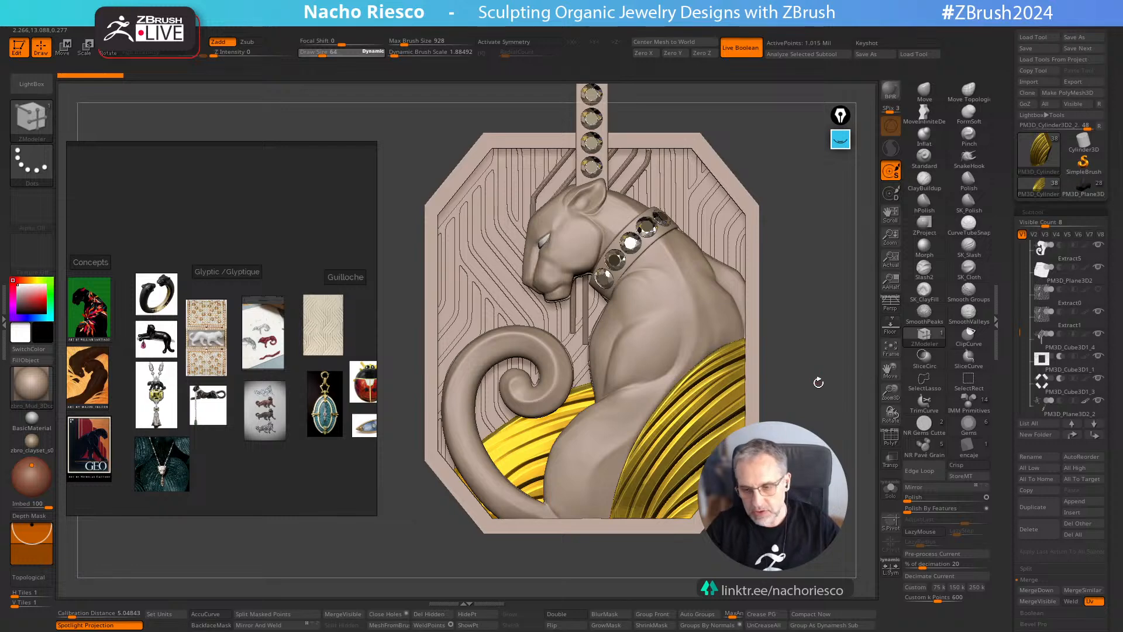
left_click_drag(823, 385, 862, 463, "alt")
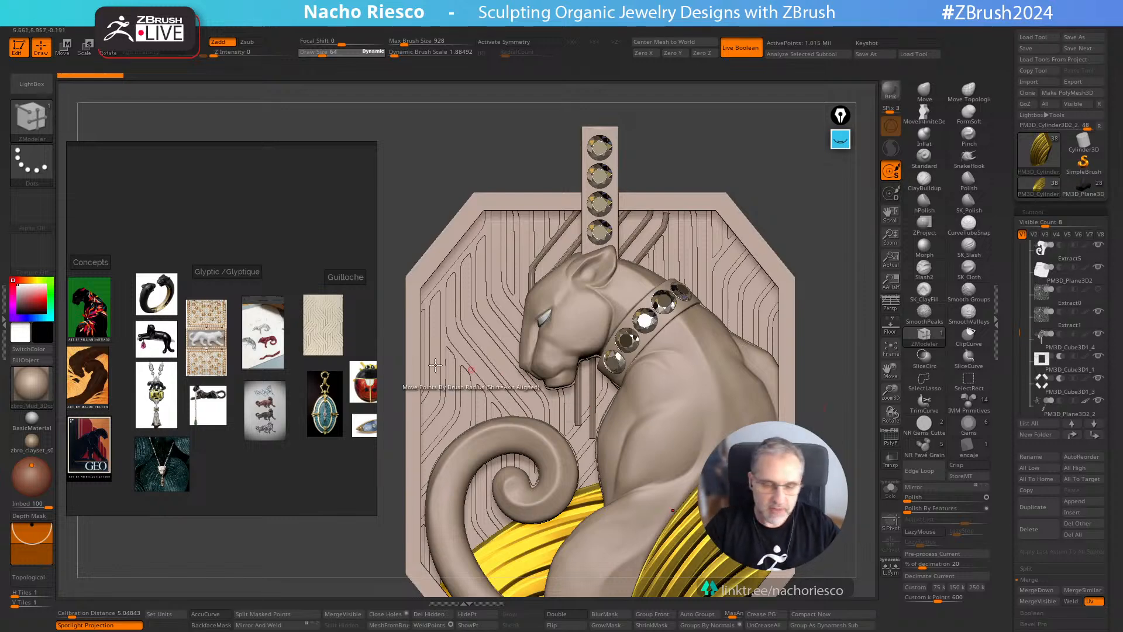
Apply the Droplet material to preview the panther pendant with a reflective metal look
left_click(42, 386)
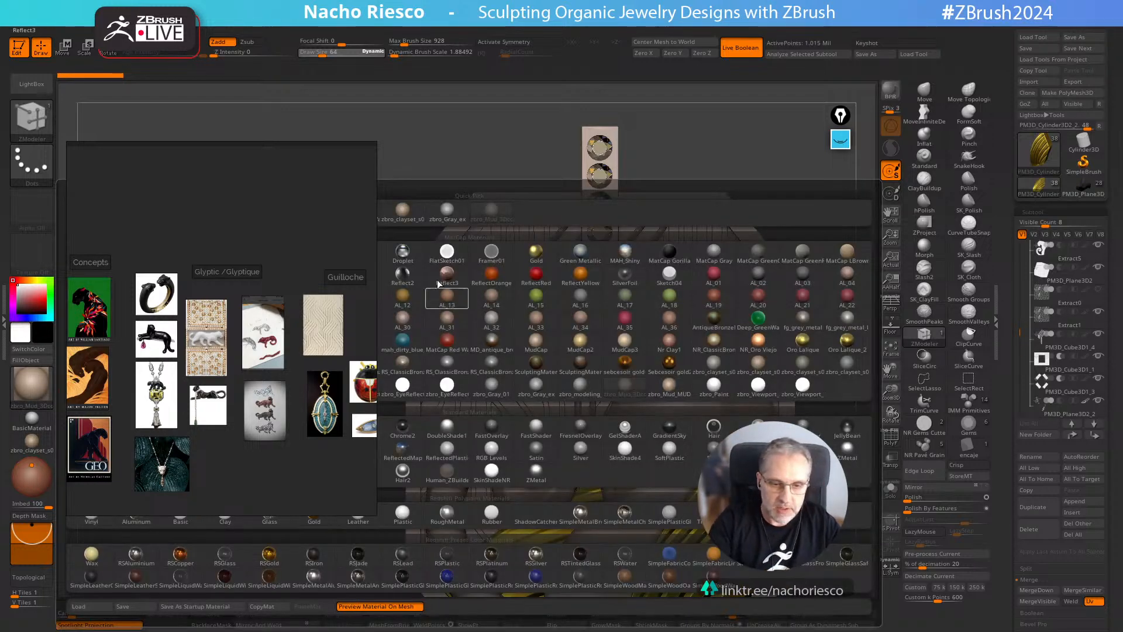
left_click(402, 253)
left_click_drag(852, 403, 708, 231)
mouse_move(821, 221)
left_mouse_down()
mouse_move(802, 206)
mouse_move(780, 224)
mouse_move(797, 230)
left_mouse_up()
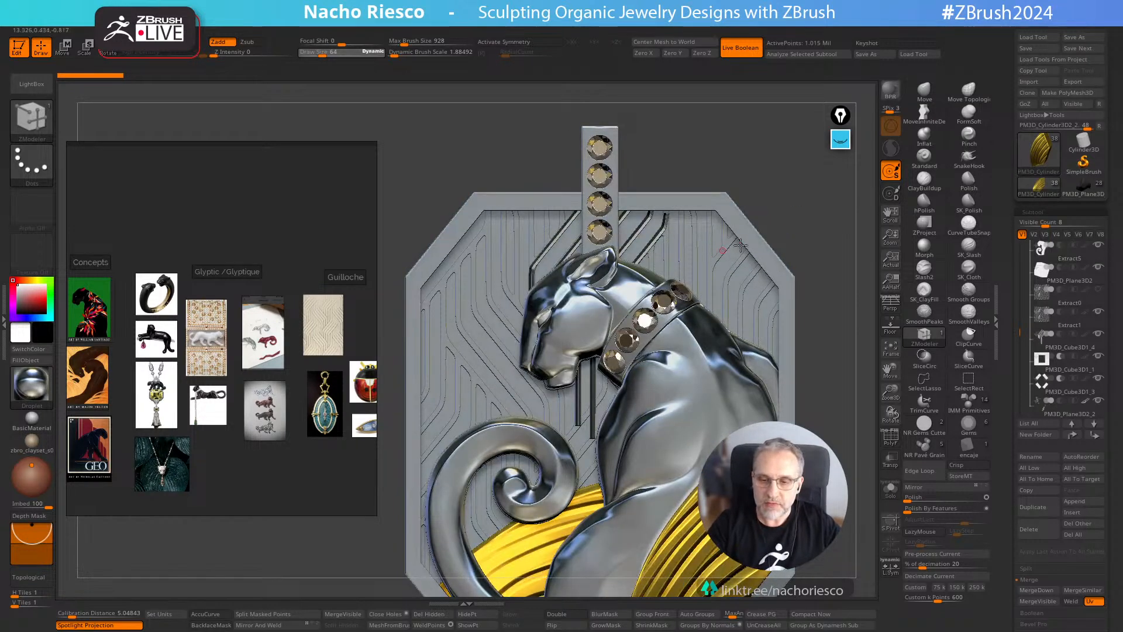
Select the Extract1 background pattern and the PM3D_Cube3D1_4 bars, and examine their relief from several angles
left_click(1074, 330)
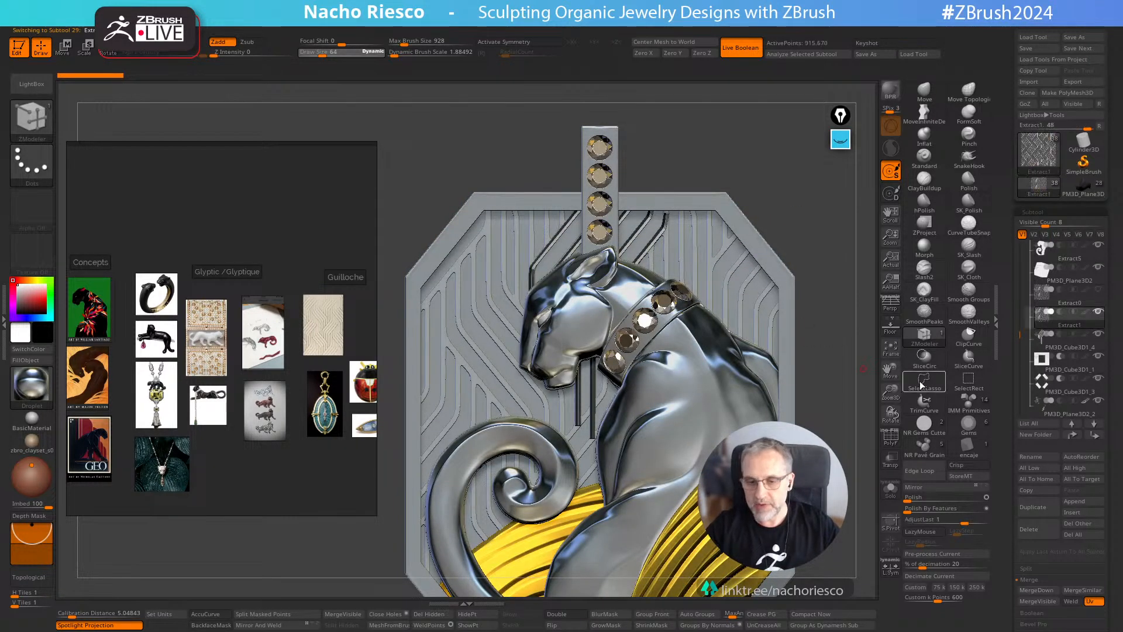
mouse_move(849, 416)
left_mouse_down()
mouse_move(832, 401)
mouse_move(855, 438)
mouse_move(843, 436)
mouse_move(864, 402)
mouse_move(859, 422)
mouse_move(864, 414)
left_mouse_up()
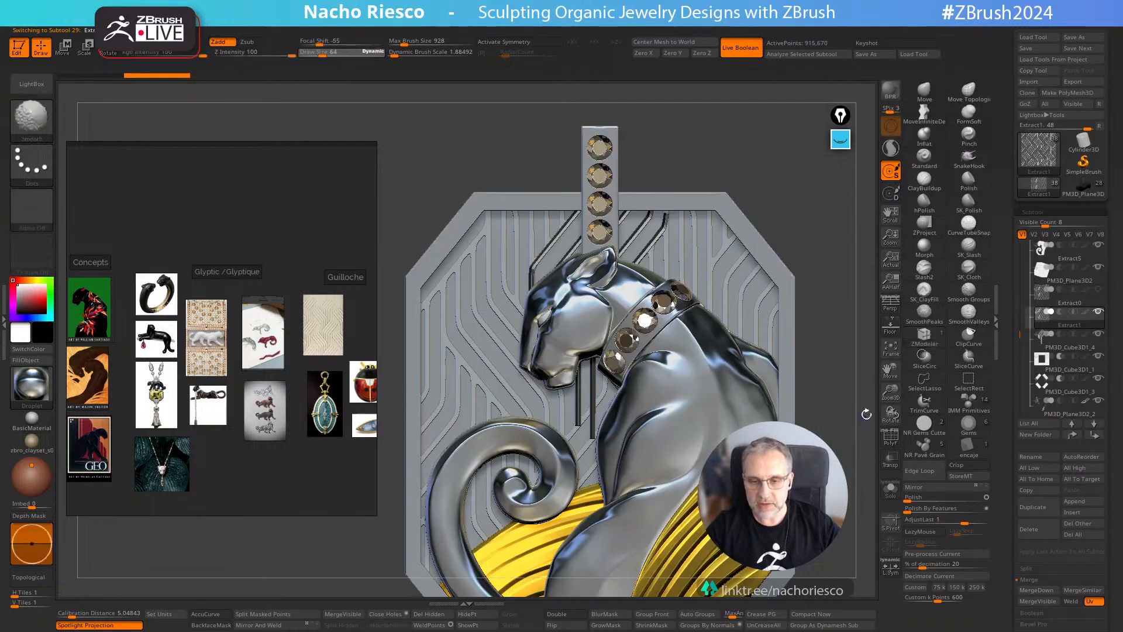
left_click(1067, 344)
left_click(890, 490)
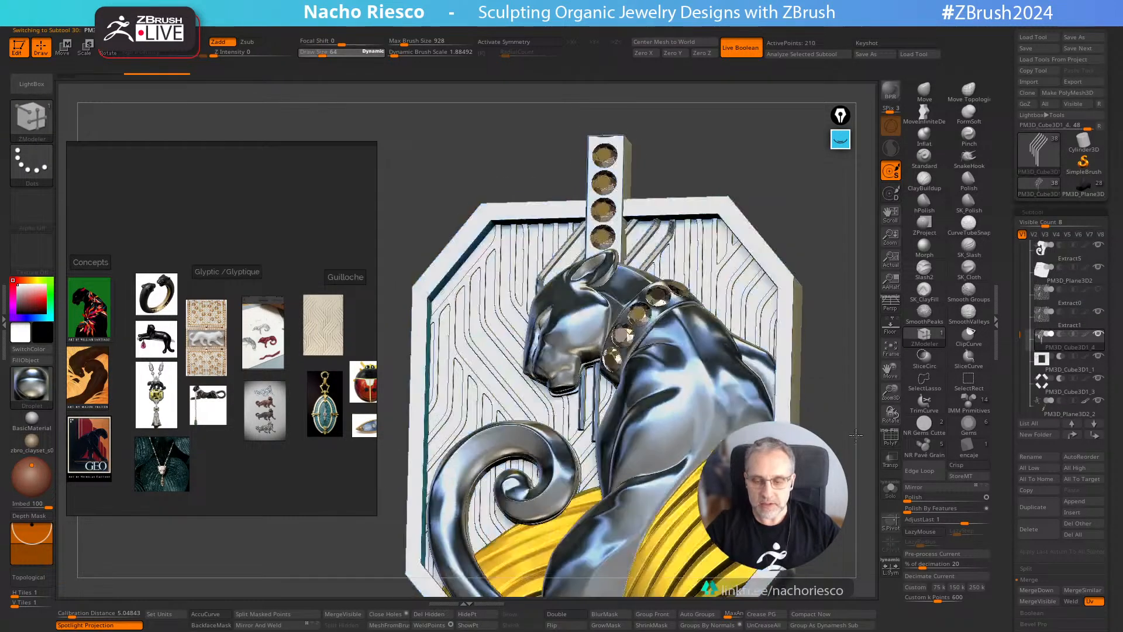
mouse_move(857, 454)
left_mouse_down()
mouse_move(831, 442)
mouse_move(848, 460)
left_mouse_up()
left_click(890, 490)
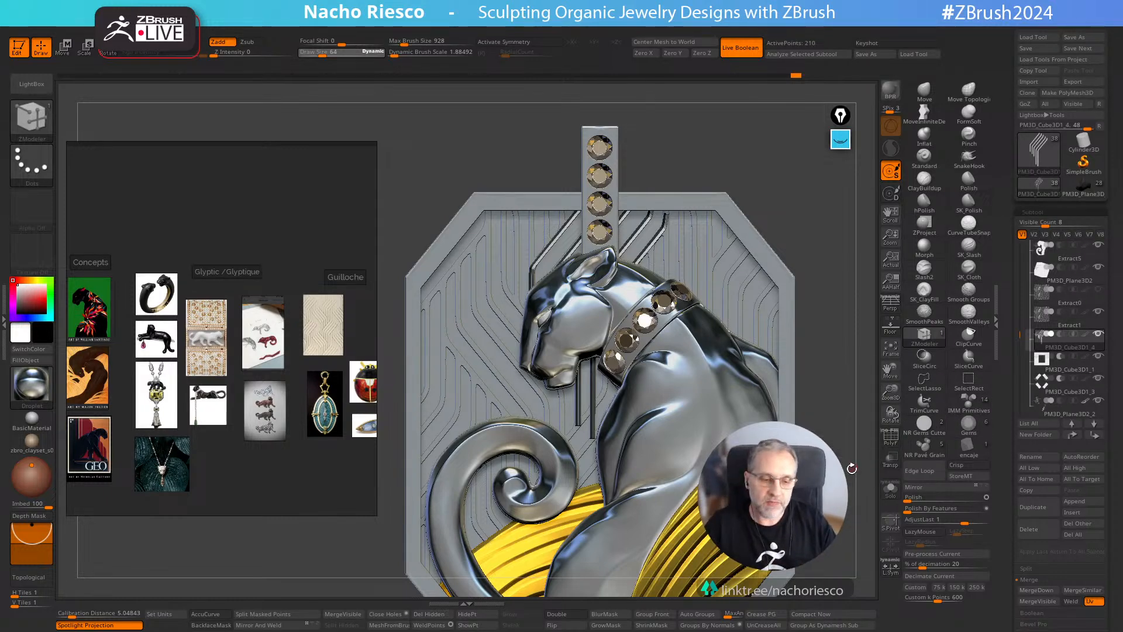
left_click_drag(849, 455, 833, 382)
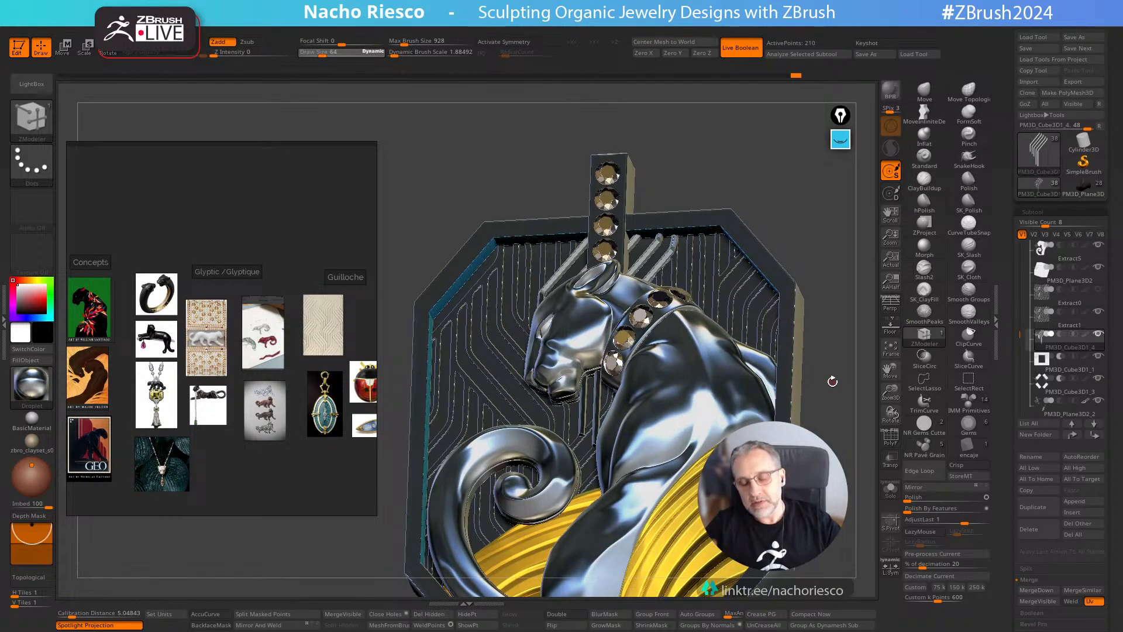
left_click_drag(854, 456, 851, 492)
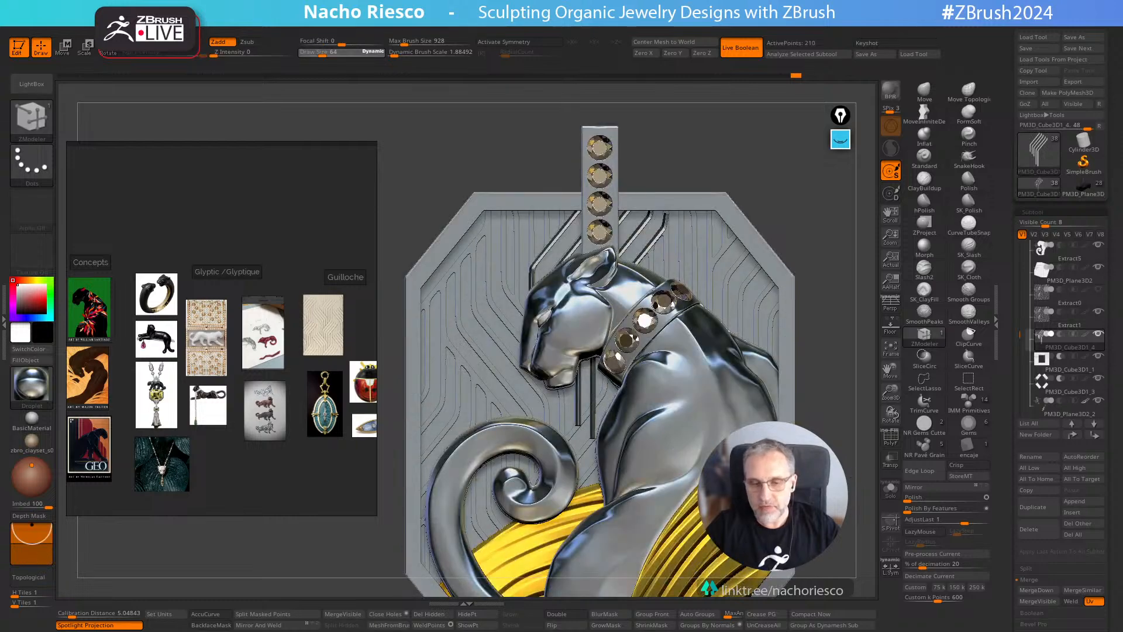
left_click_drag(829, 250, 815, 200)
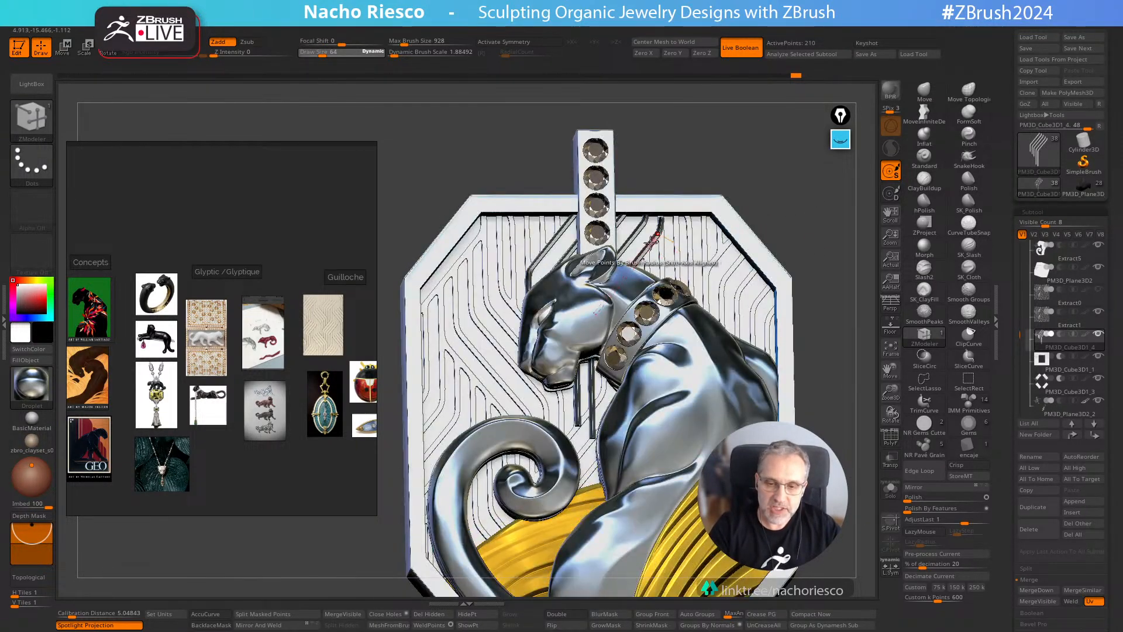
Isolate the PM3D_Cube3D1_4 bars, compare them with the Extract1 pattern, and return to the bars in the full pendant
left_click(891, 488)
left_click_drag(839, 440, 834, 430)
key("Up")
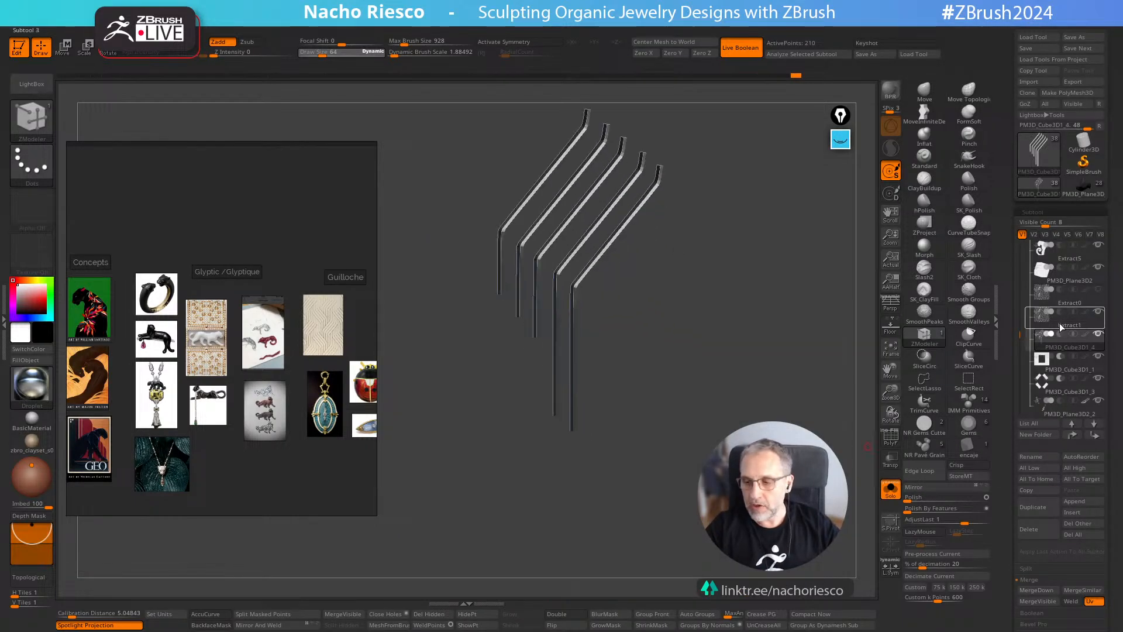
mouse_move(838, 417)
left_mouse_down()
mouse_move(827, 438)
mouse_move(834, 381)
mouse_move(860, 394)
mouse_move(843, 406)
mouse_move(835, 367)
mouse_move(852, 393)
mouse_move(849, 420)
mouse_move(854, 398)
left_mouse_up()
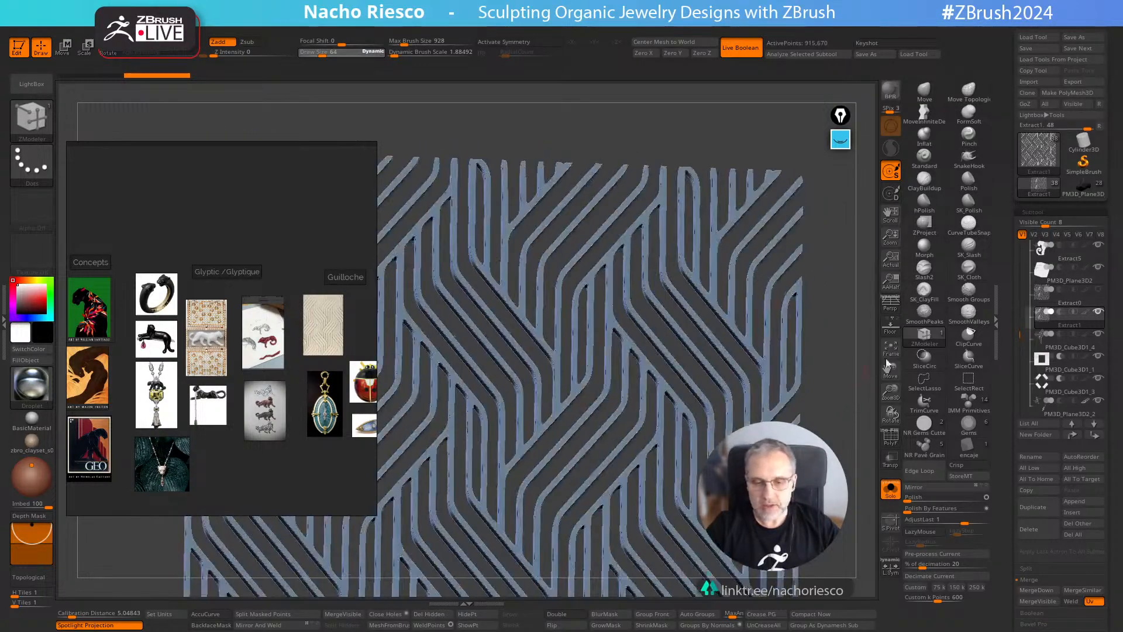
mouse_move(847, 437)
left_mouse_down("shift")
mouse_move(872, 438)
mouse_move(833, 430)
mouse_move(847, 455)
mouse_move(755, 375)
mouse_move(657, 314)
mouse_move(679, 400)
mouse_move(638, 433)
left_mouse_up("shift")
left_click(1067, 346)
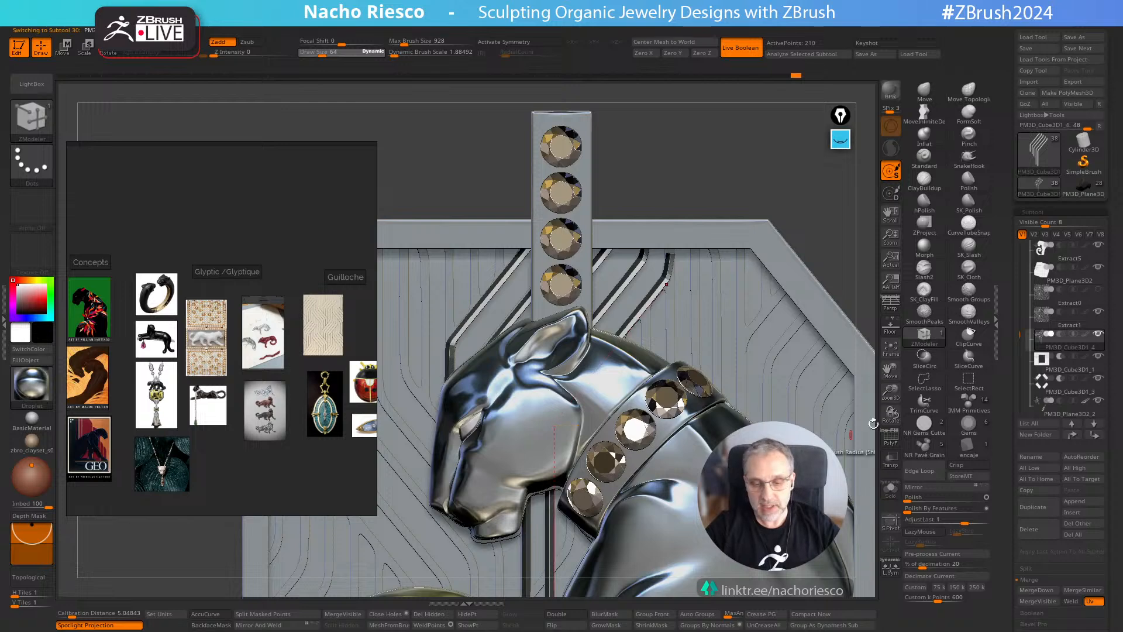
Set the pendant's material back to zbro_clayset_s0
right_click_drag(801, 186, 718, 84, "ctrl")
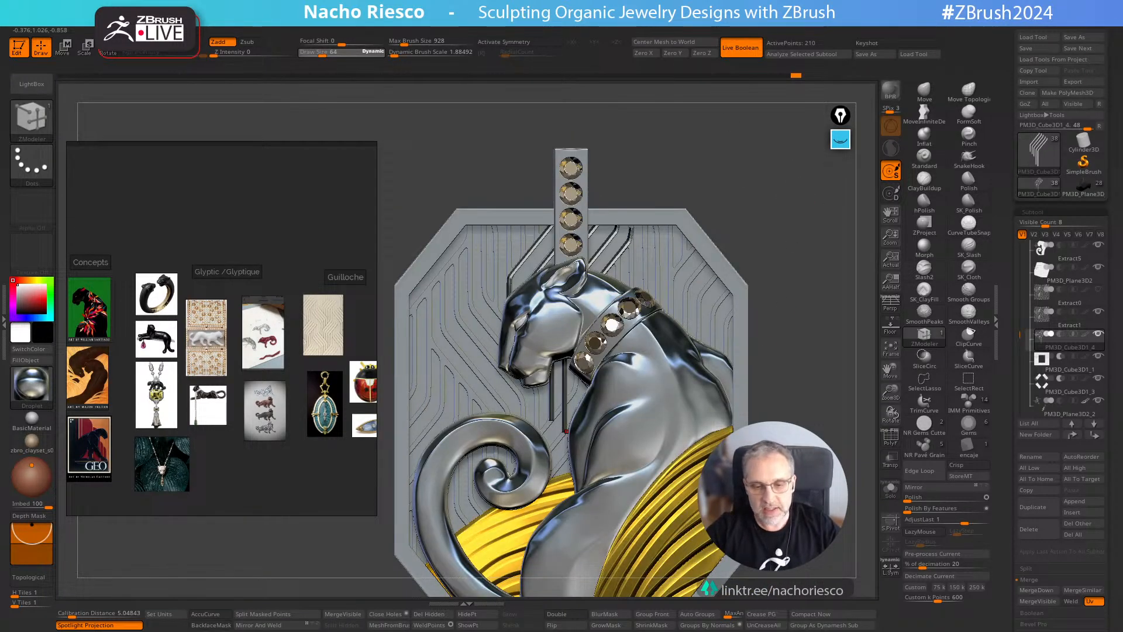
right_click_drag(844, 419, 824, 440)
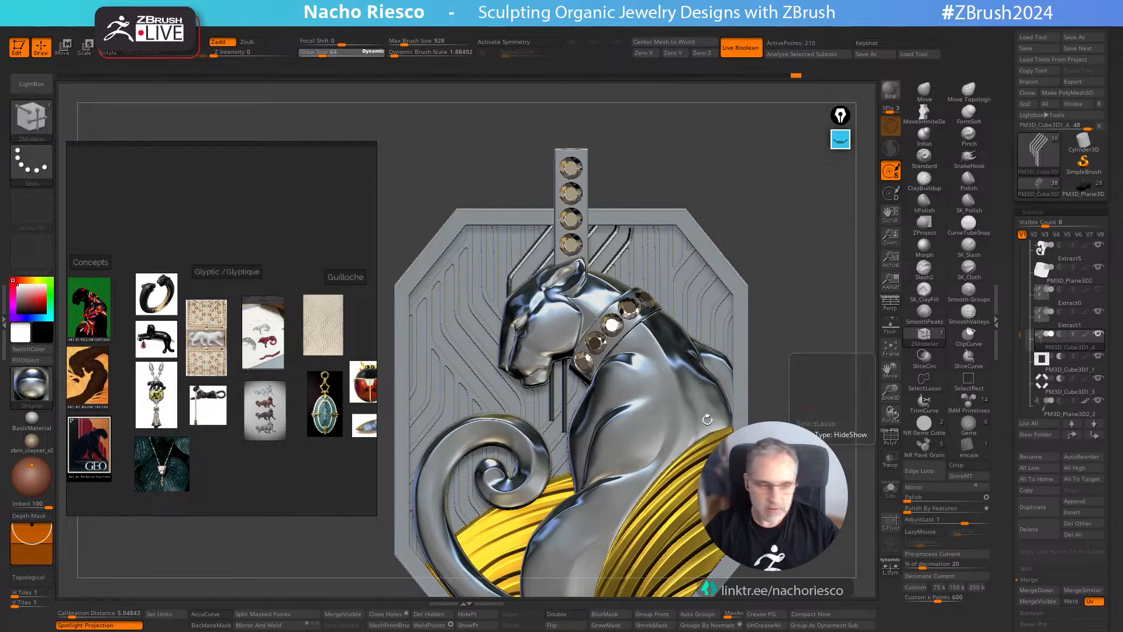
left_click(37, 438)
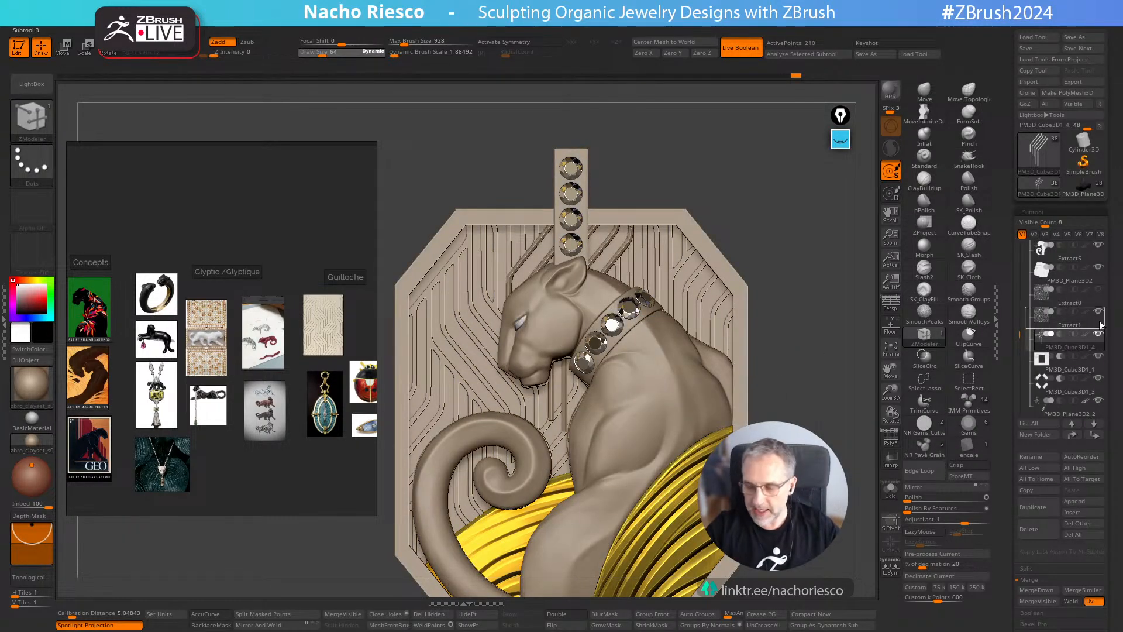
Collapse the gillouche folder in the subtool list and review the model's folder structure
scroll(1048, 319, "down", 5)
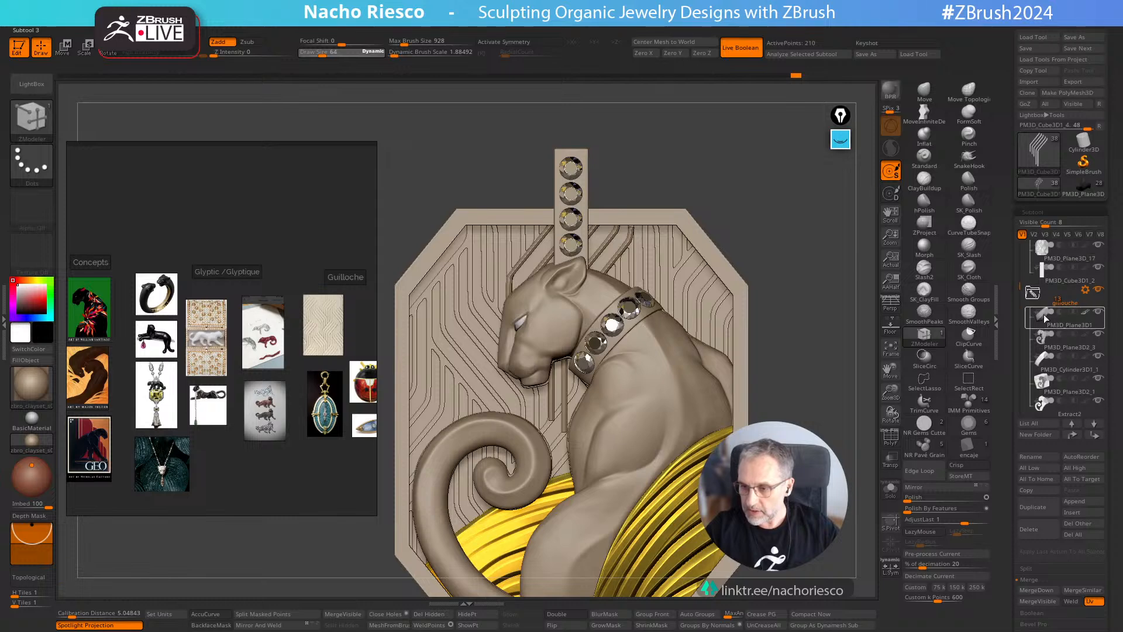
left_click(1035, 294)
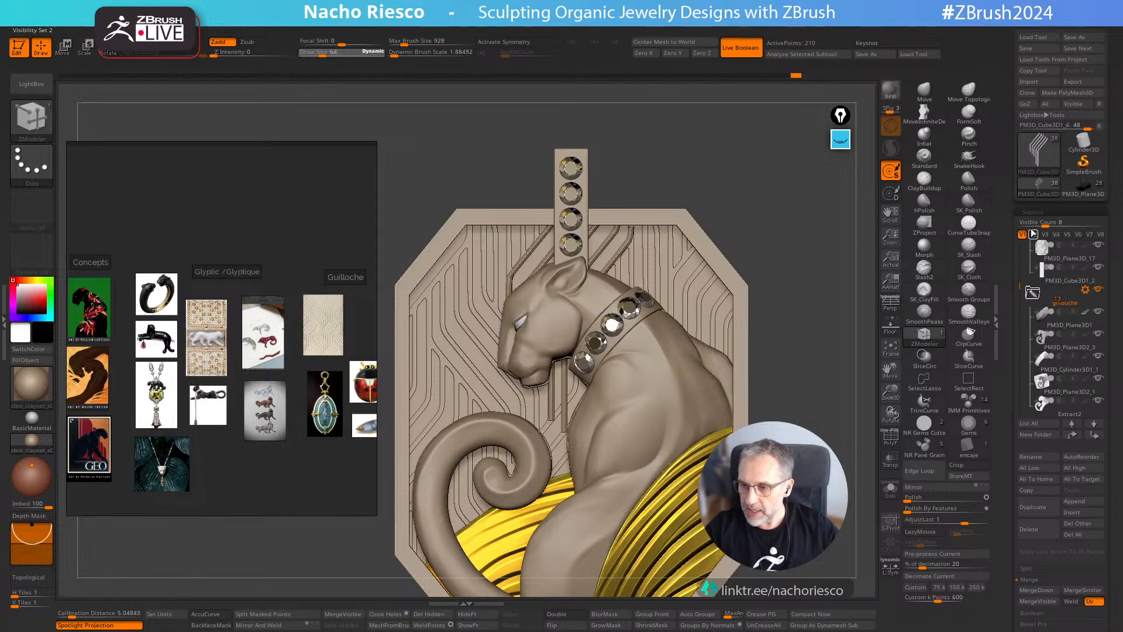
left_click(1034, 294)
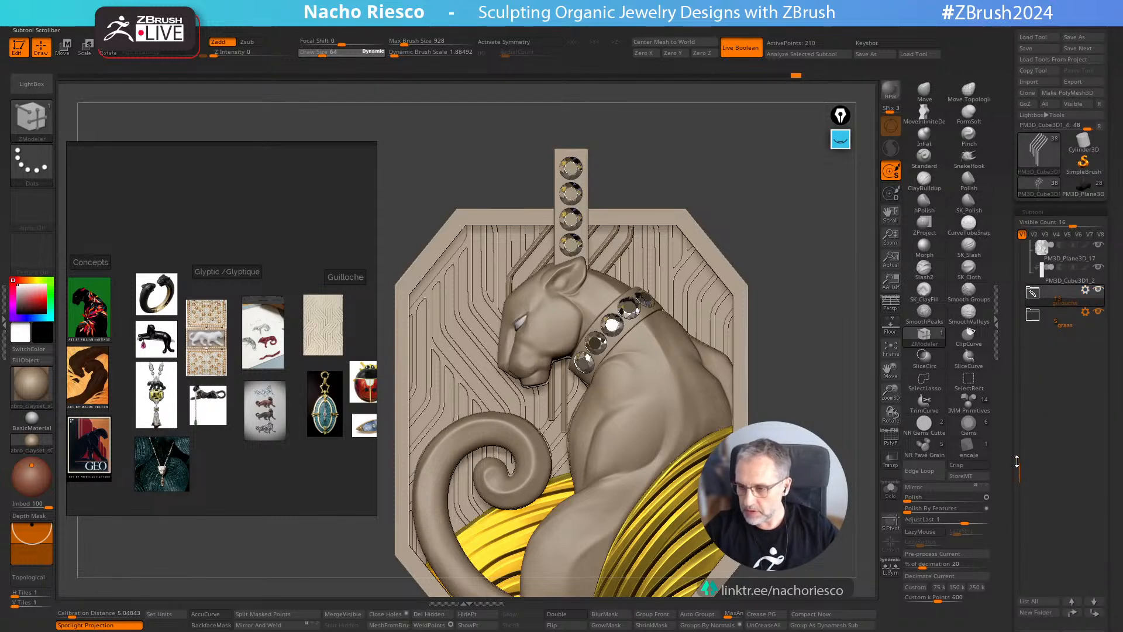
left_click_drag(1017, 461, 1013, 245)
left_click(1034, 292)
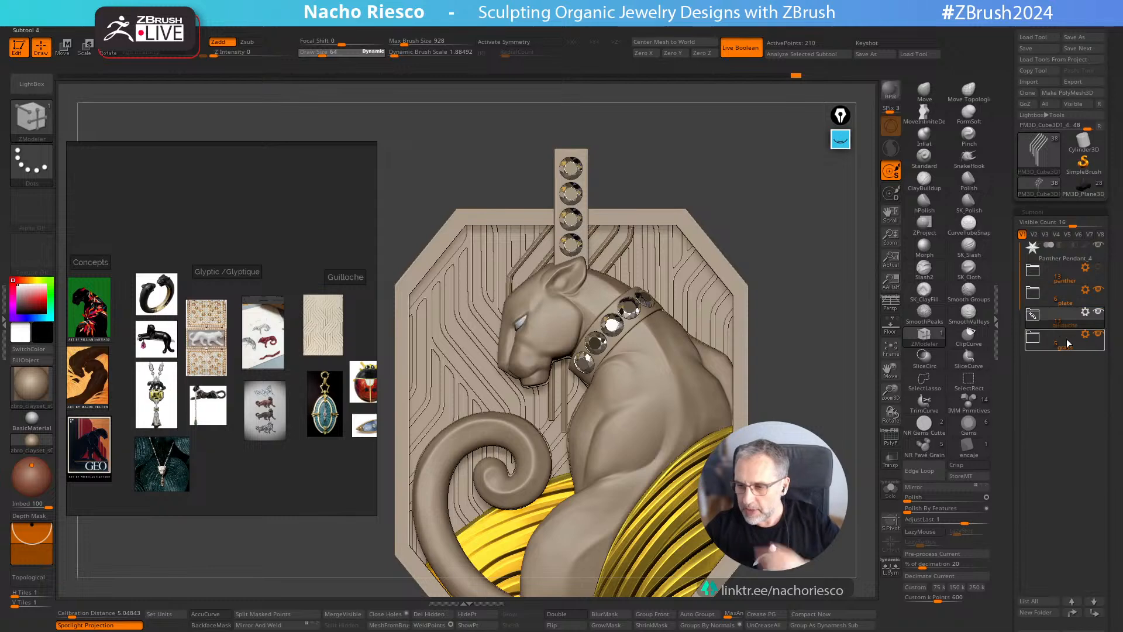
left_click(1068, 295)
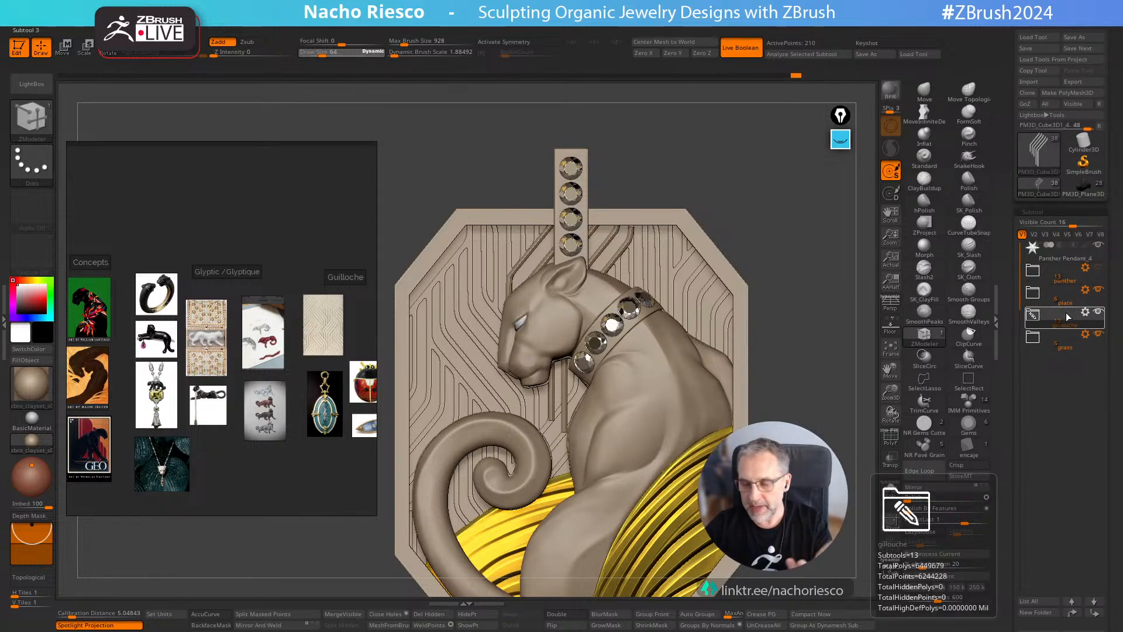
left_click(1089, 316)
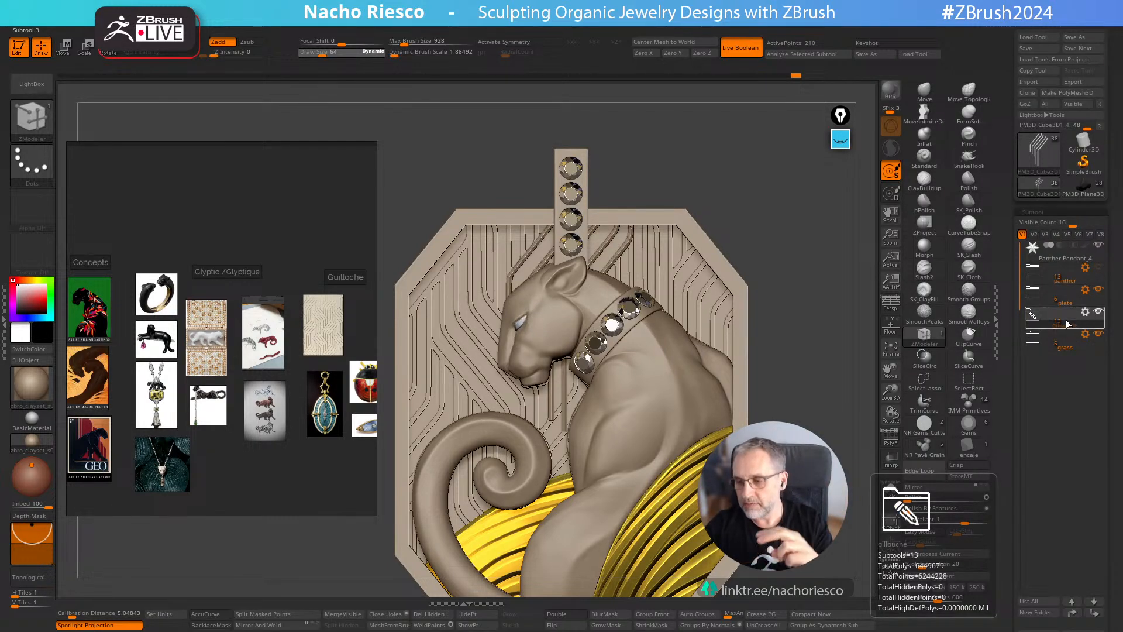
Expand the gillouche folder, look through its subtools, and collapse it again
left_click(1033, 316)
left_click(1050, 403)
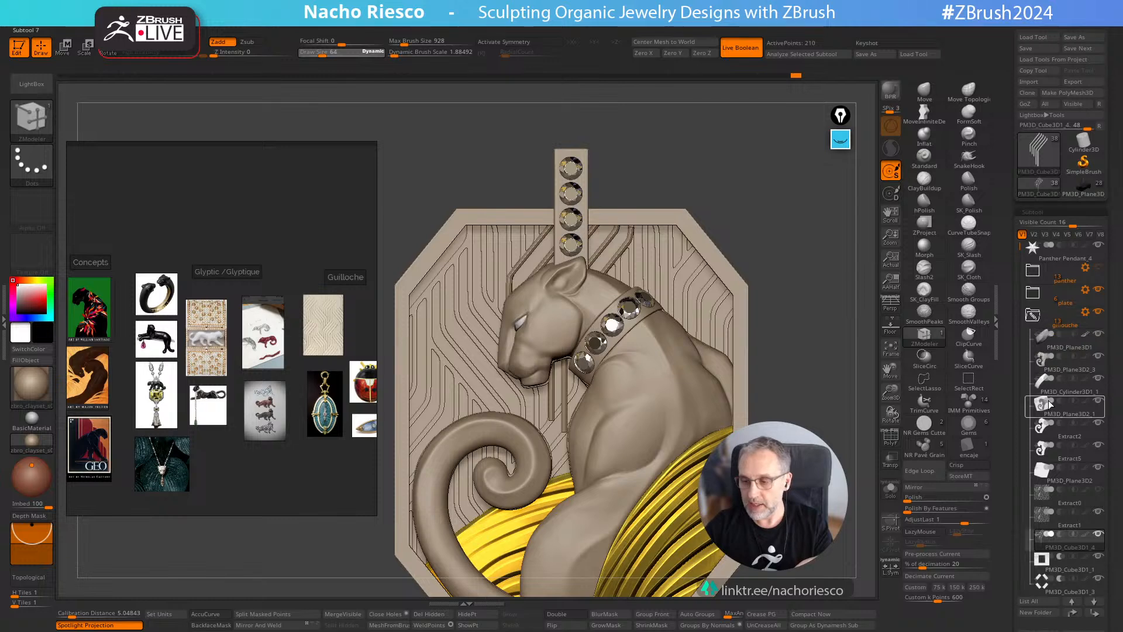
left_click(1053, 502)
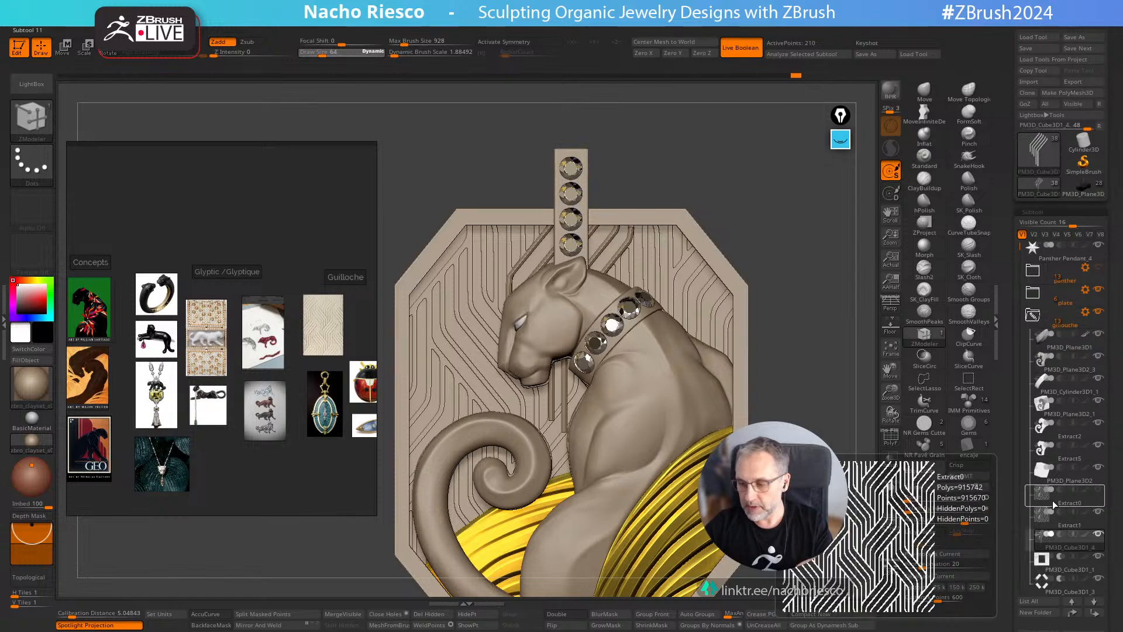
left_click(1049, 350)
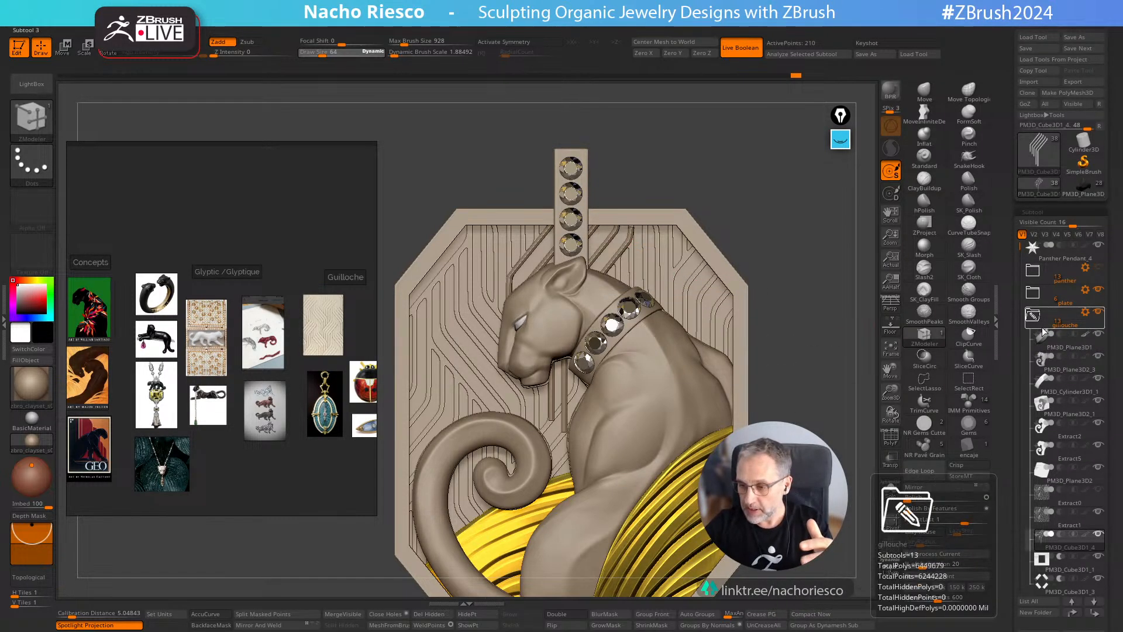
left_click(1034, 317)
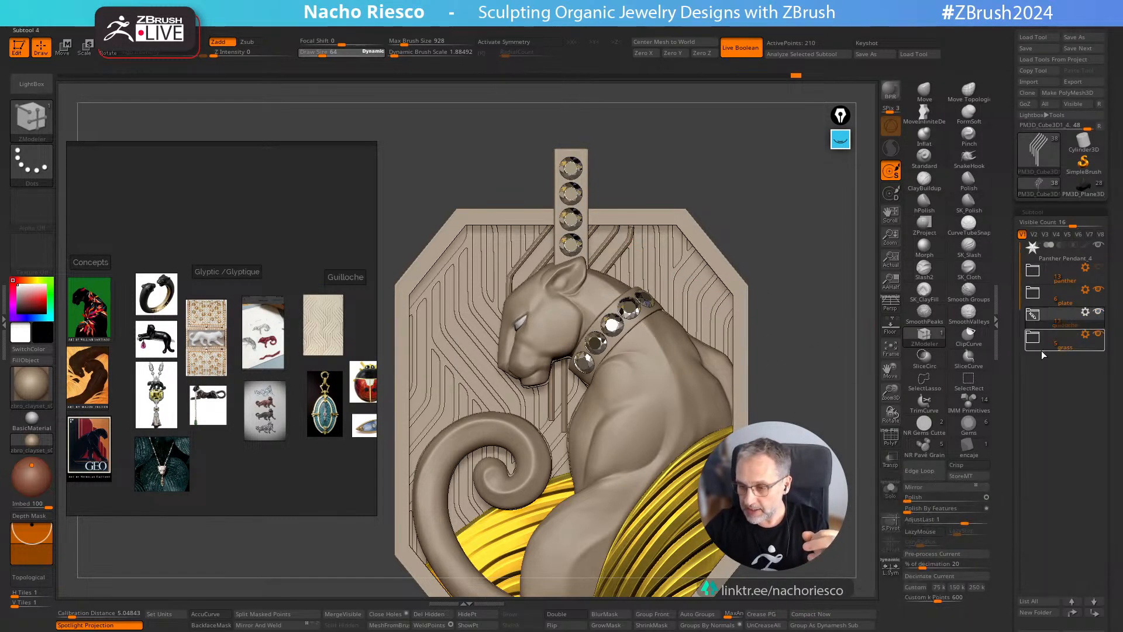
Expand the grass folder and turn off the polypaint display for all subtools
left_click(1076, 350)
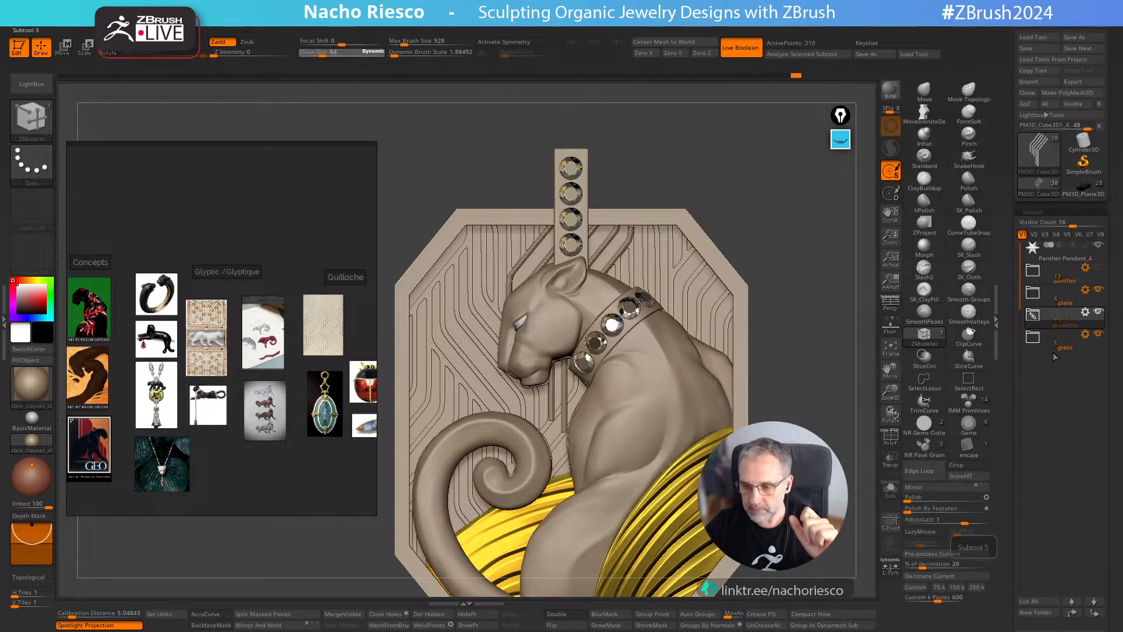
left_click(1038, 345)
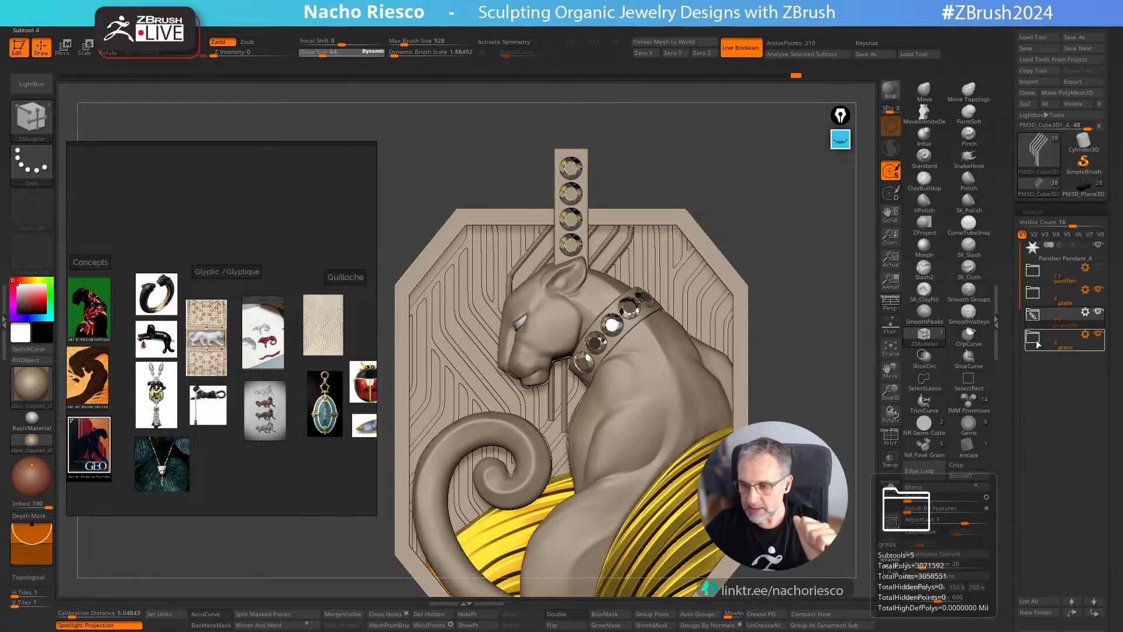
left_click(1037, 343)
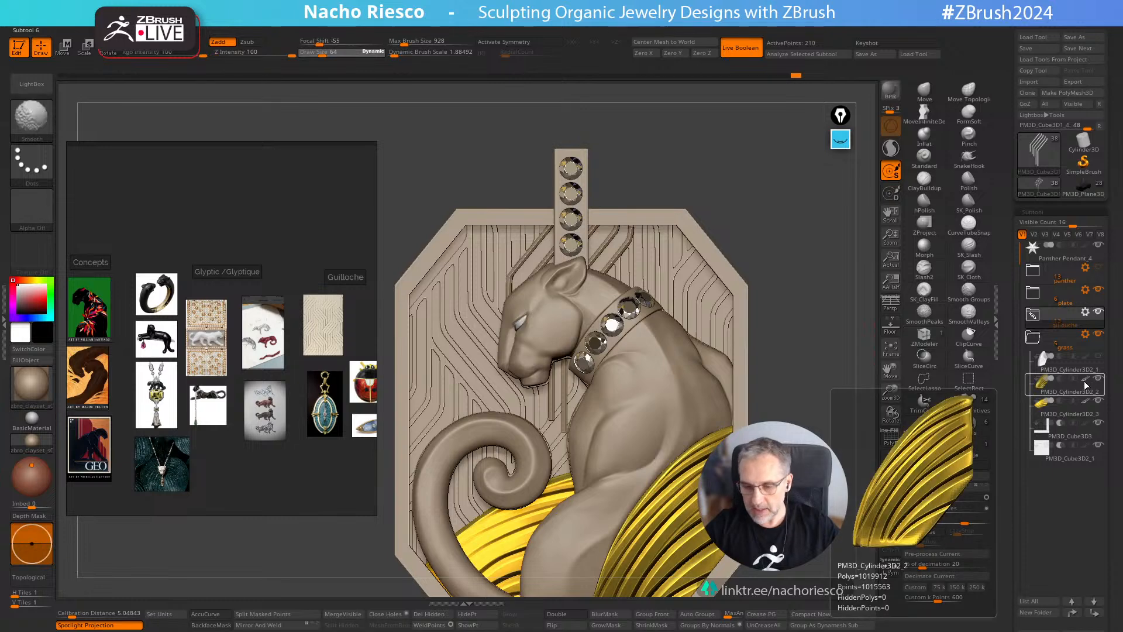
left_click(1083, 381, "shift")
left_click_drag(822, 393, 673, 409)
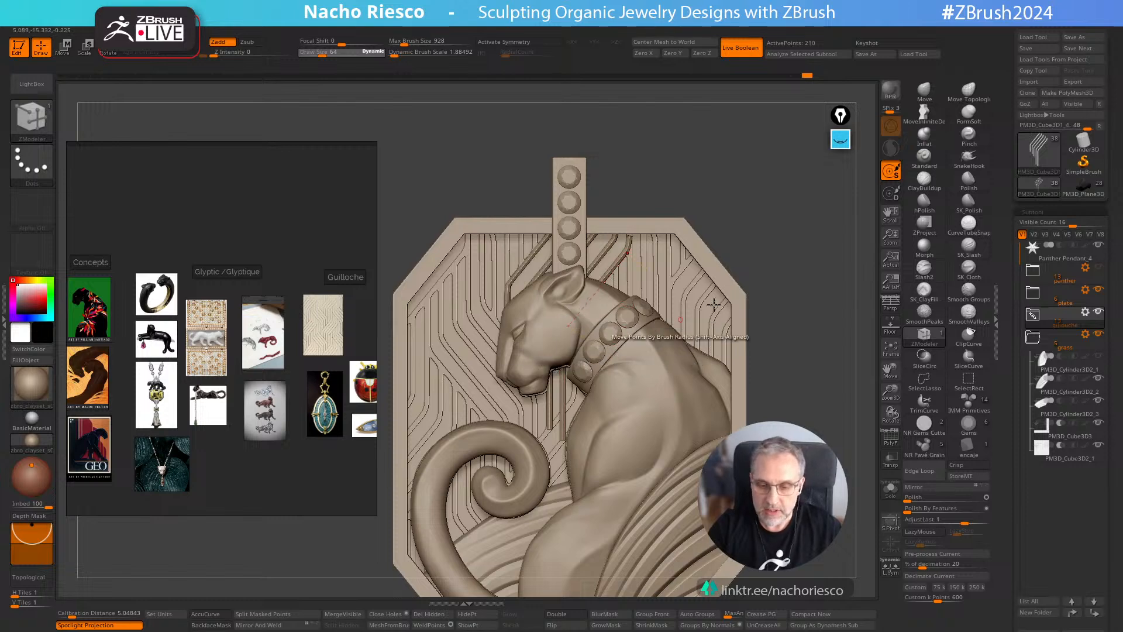
Isolate the collar's gemstone subtool, measure one gem's diameter with the Transpose line, and bring the full pendant back into view
left_click(616, 337, "alt")
left_click(890, 489)
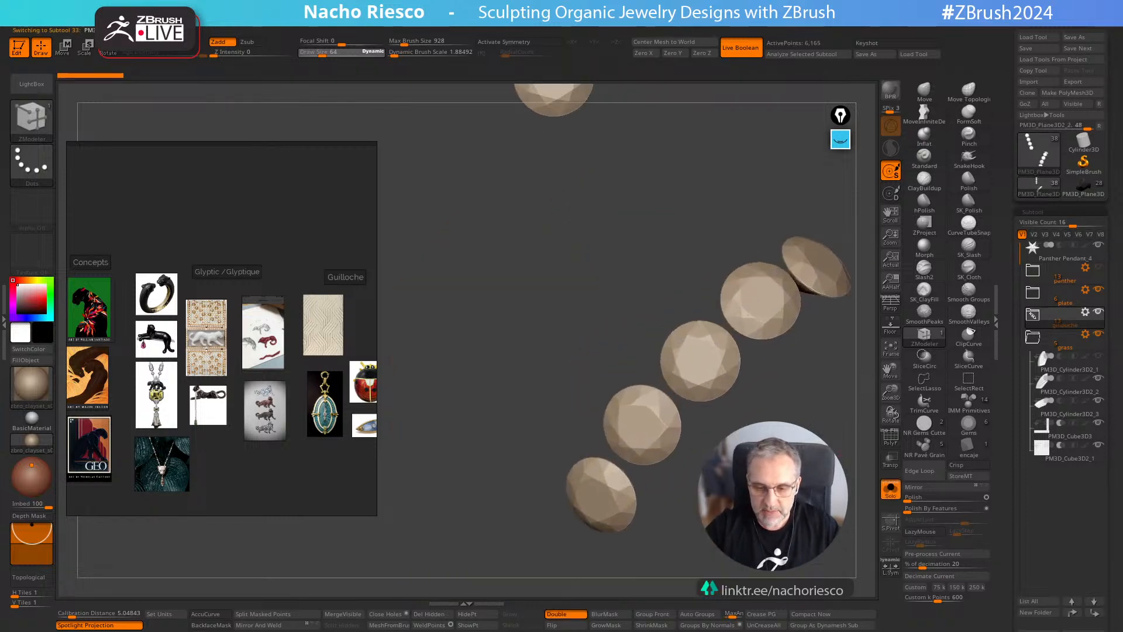
key("w")
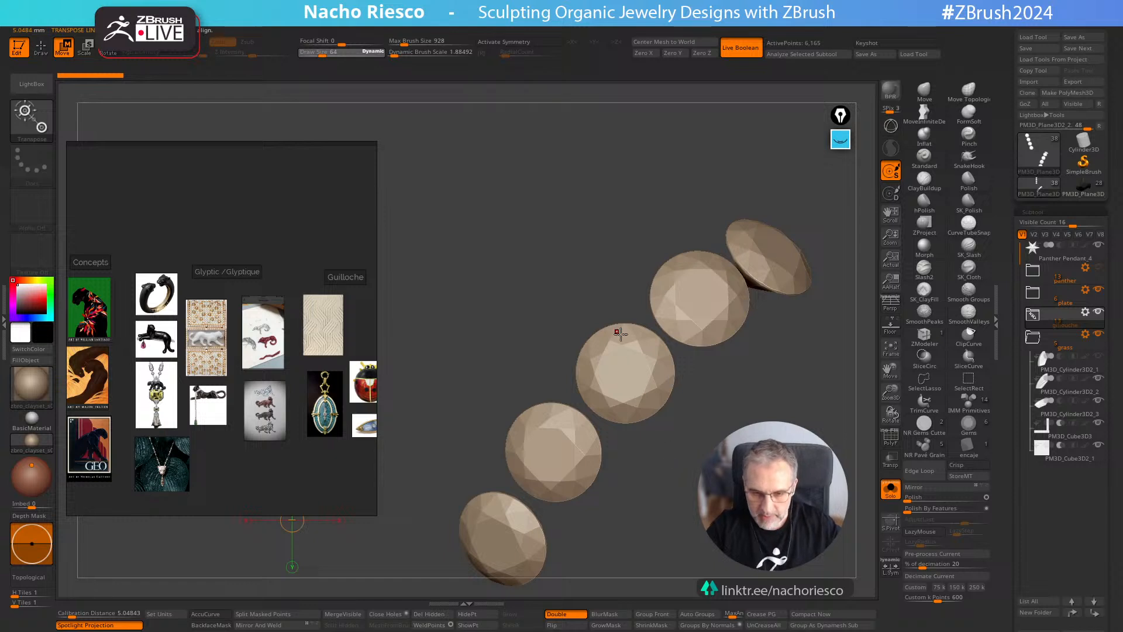
mouse_move(623, 331)
left_mouse_down()
mouse_move(624, 431)
mouse_move(629, 423)
left_mouse_up()
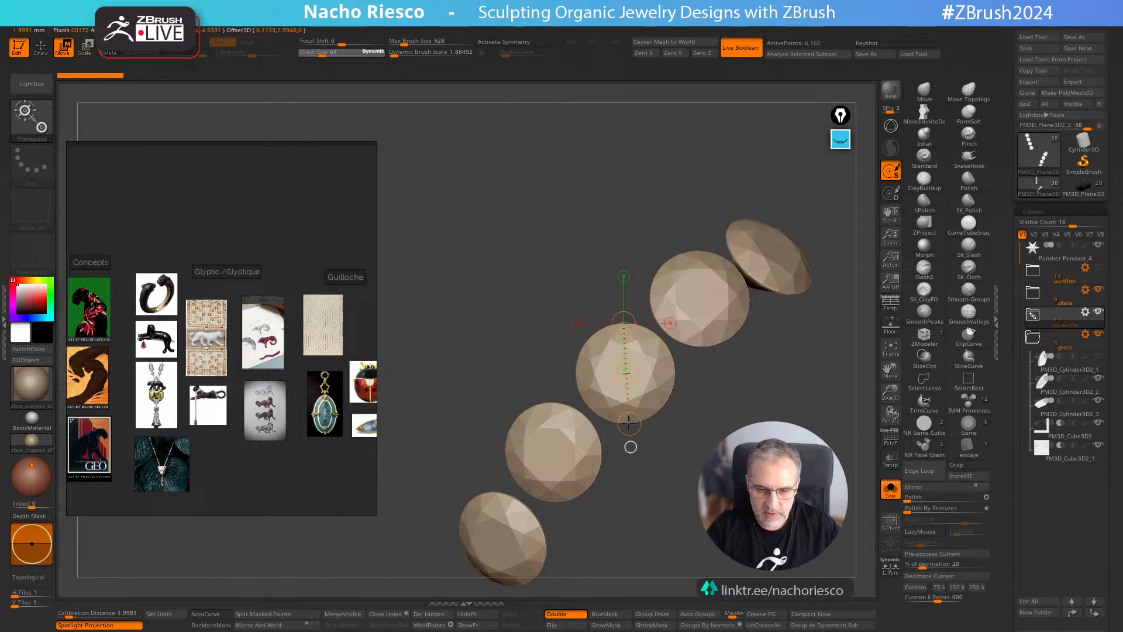
key("q")
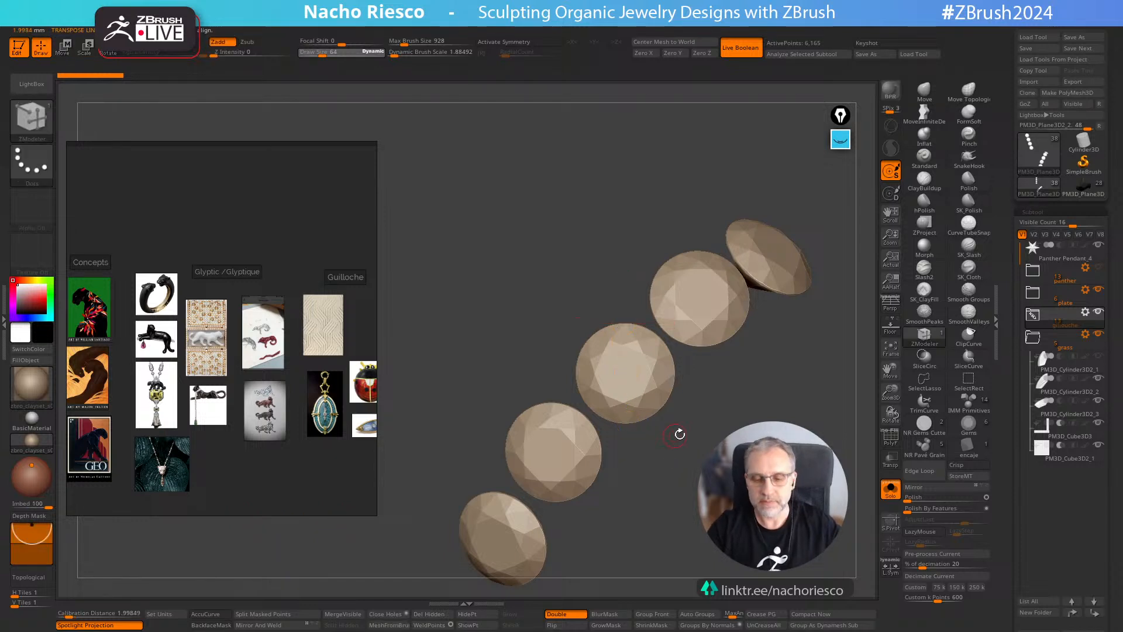
left_click(889, 488)
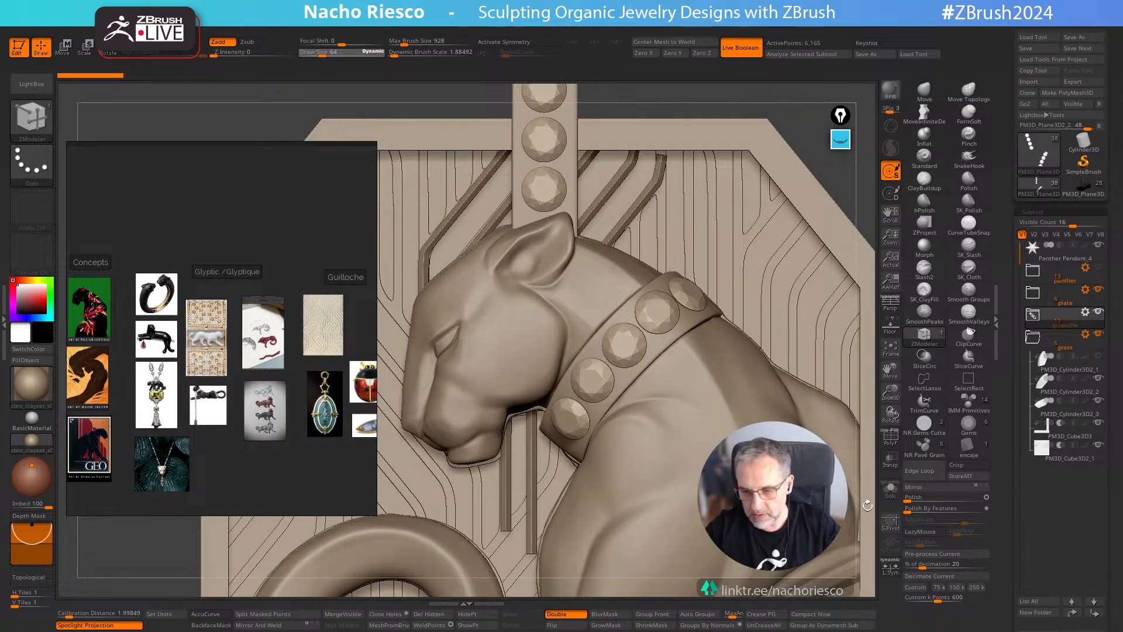
key("f")
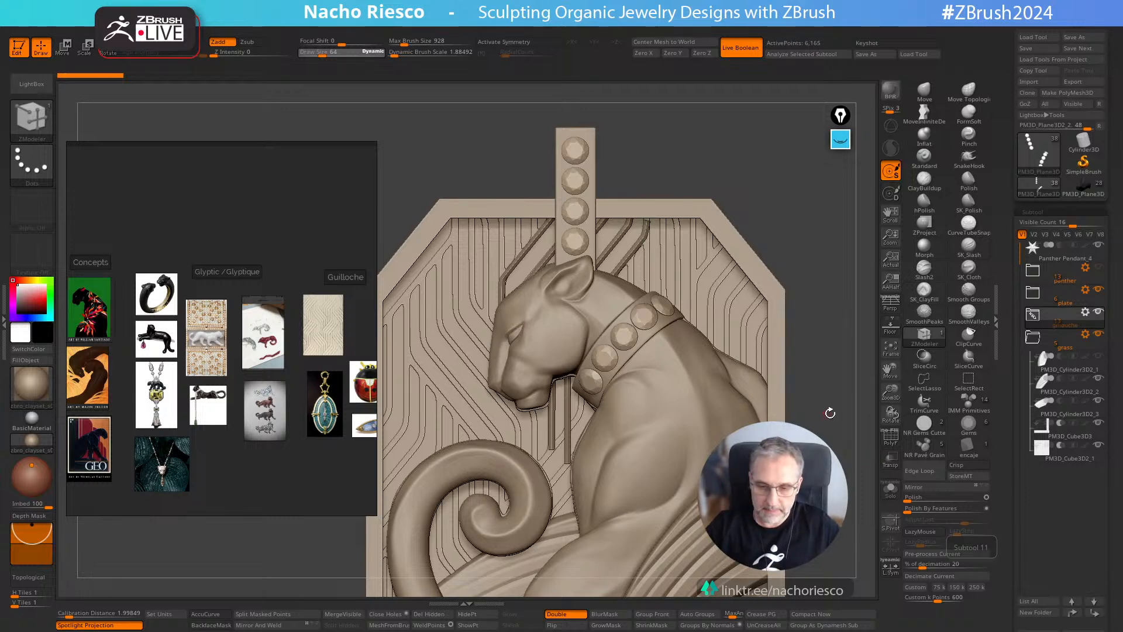
left_click_drag(830, 413, 831, 410)
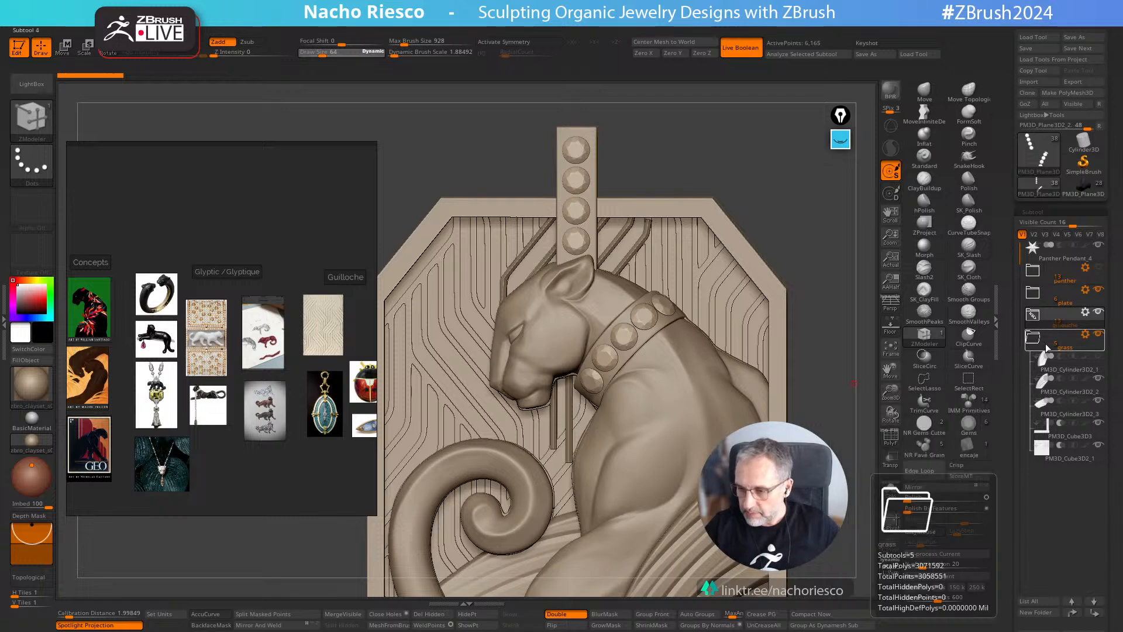
Collapse the grass folder, expand the panther folder to look through its subtools, and collapse it again
left_click(1032, 341)
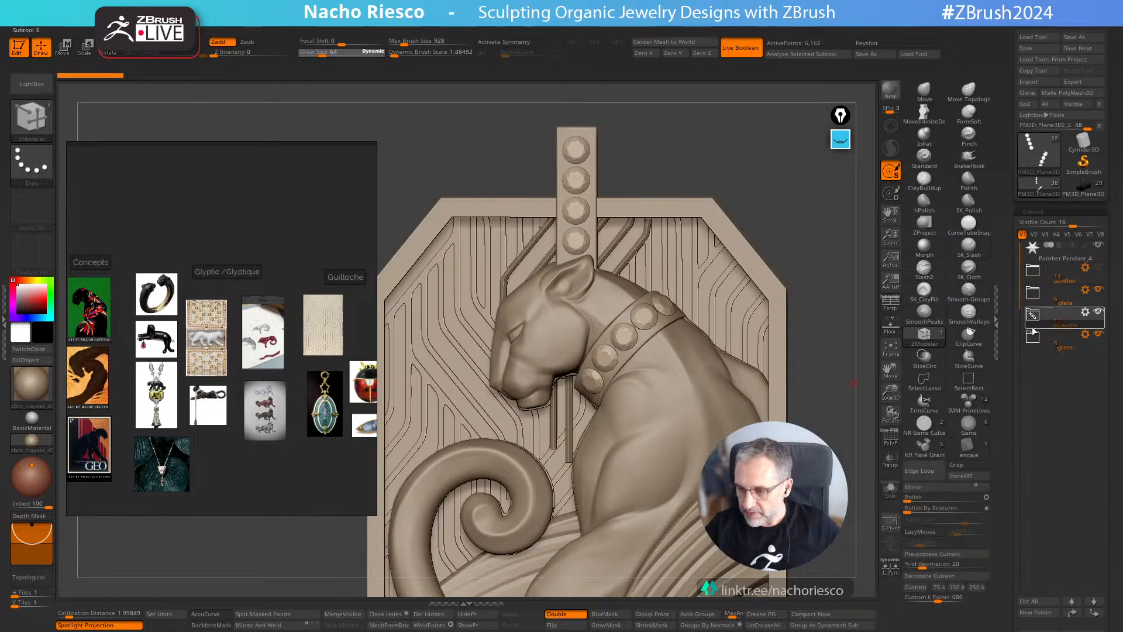
left_click(1033, 271)
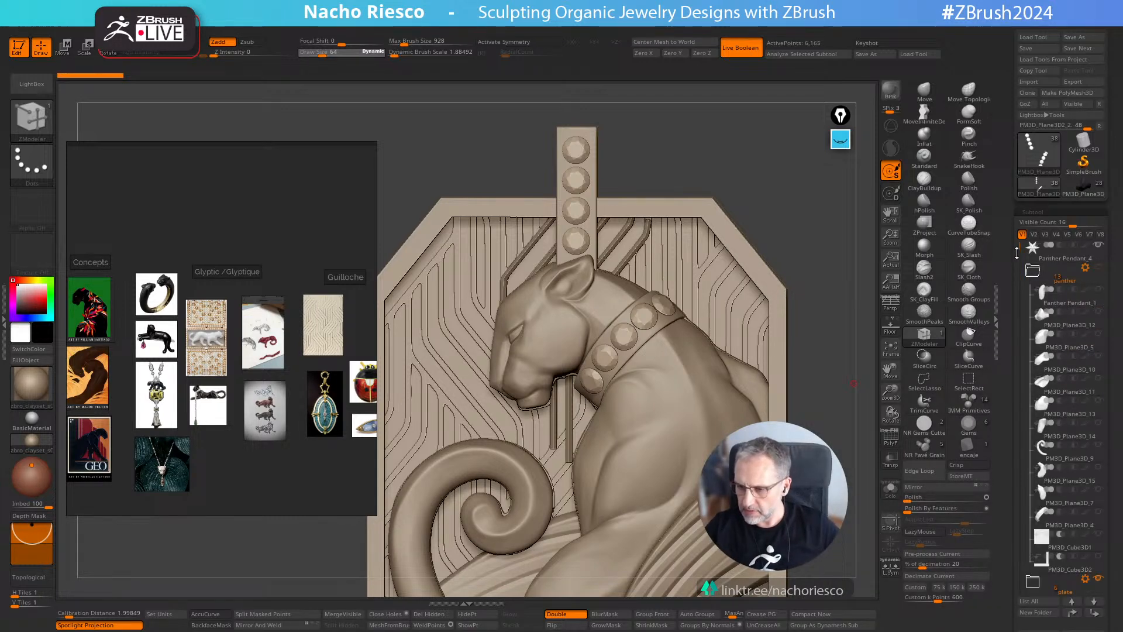
scroll(1017, 252, "down", 3)
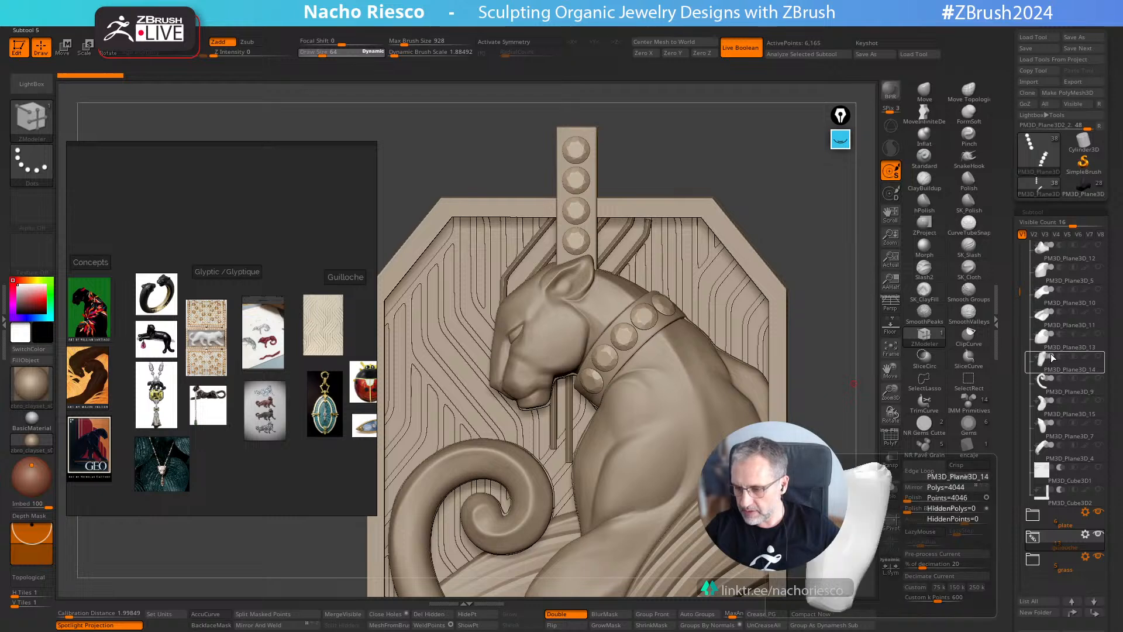
scroll(1022, 275, "up", 1)
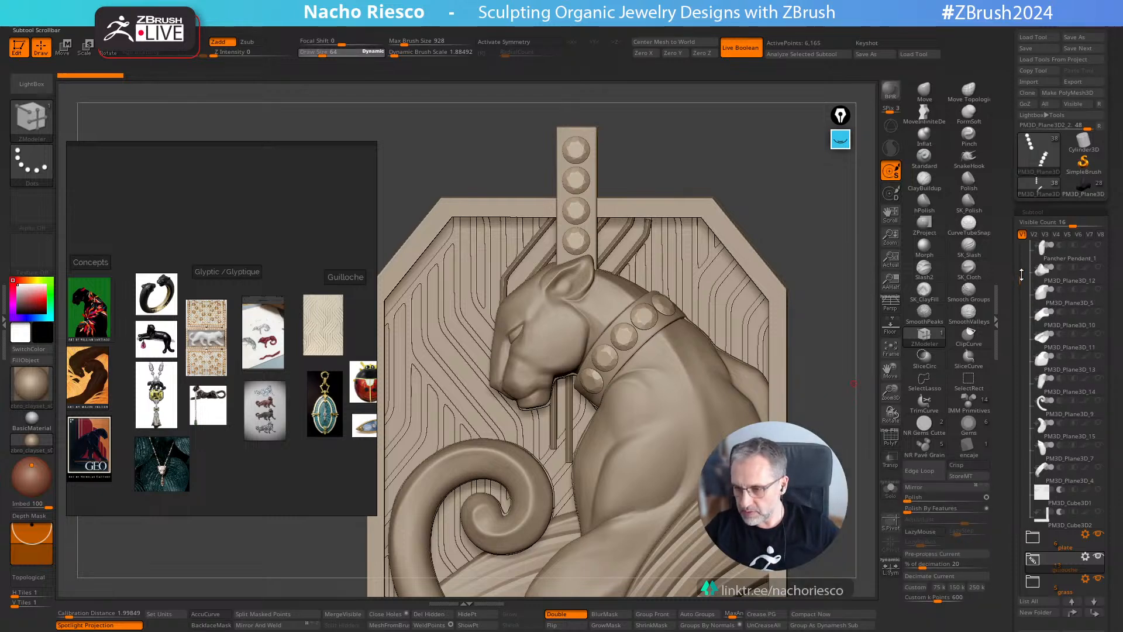
scroll(1022, 275, "up", 1)
left_click(1034, 275)
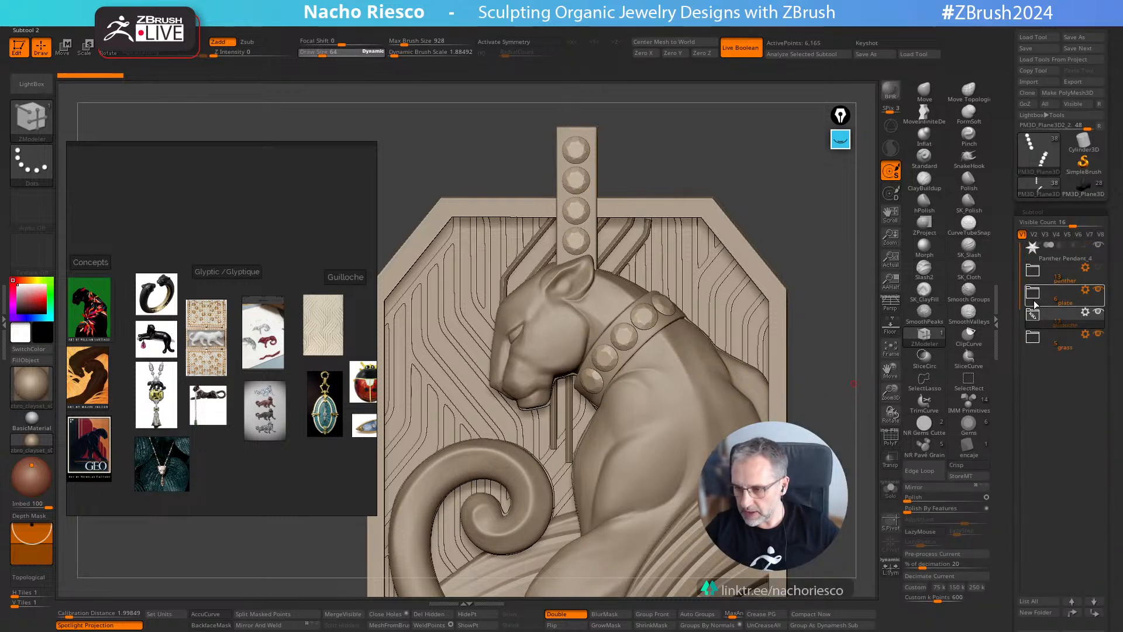
Expand the gillouche folder and select the panther body subtool PM3D_Plane3D2_3
left_click(1058, 328)
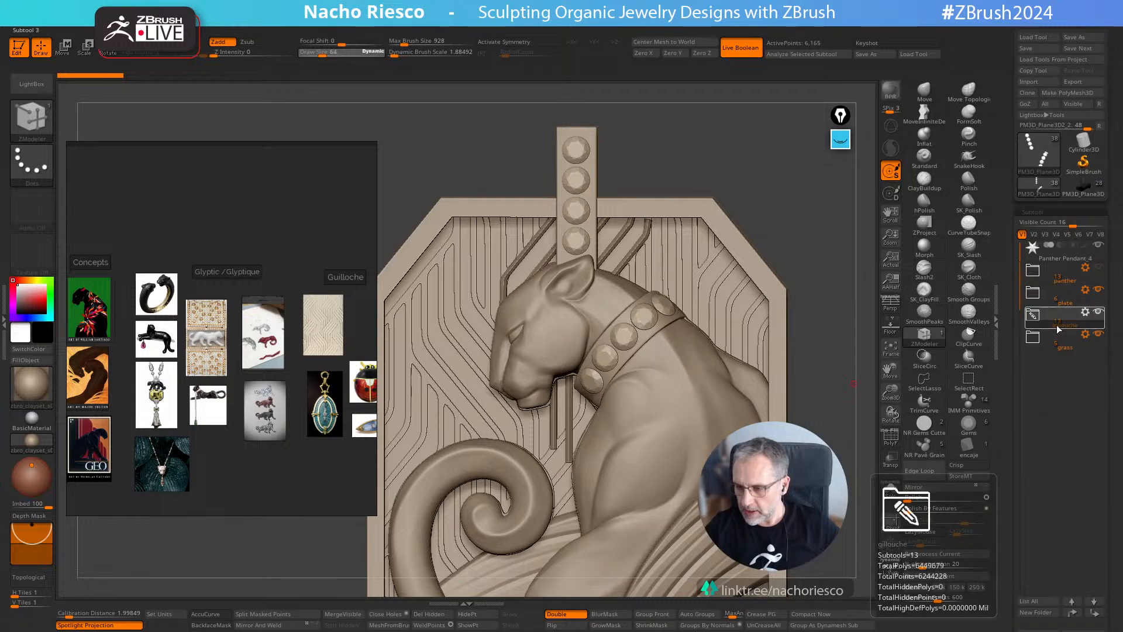
left_click(1058, 328)
left_click(1064, 372)
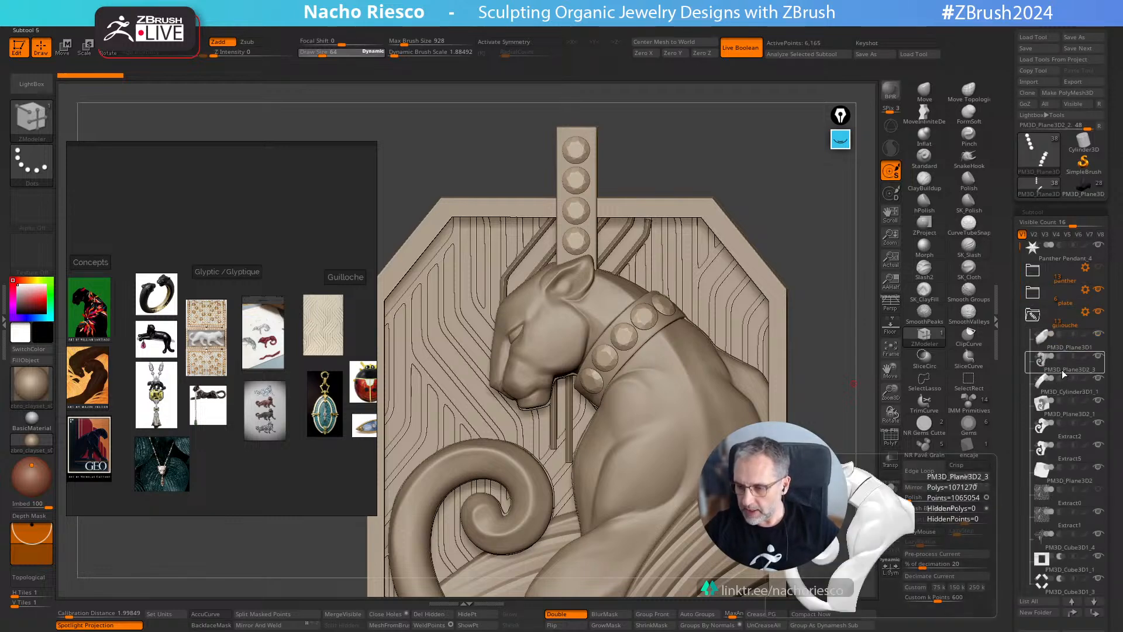
left_click(1062, 372)
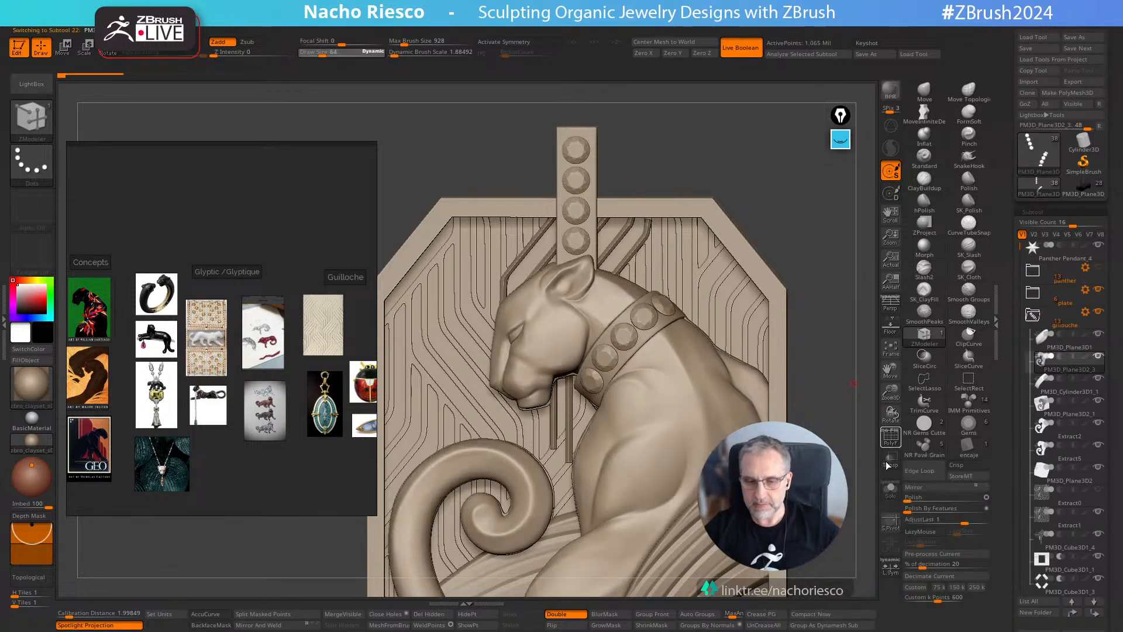
Isolate the panther body with Solo and compare it with the complete pendant, finishing with all parts shown
left_click(891, 489)
left_click_drag(849, 499, 856, 447, "alt")
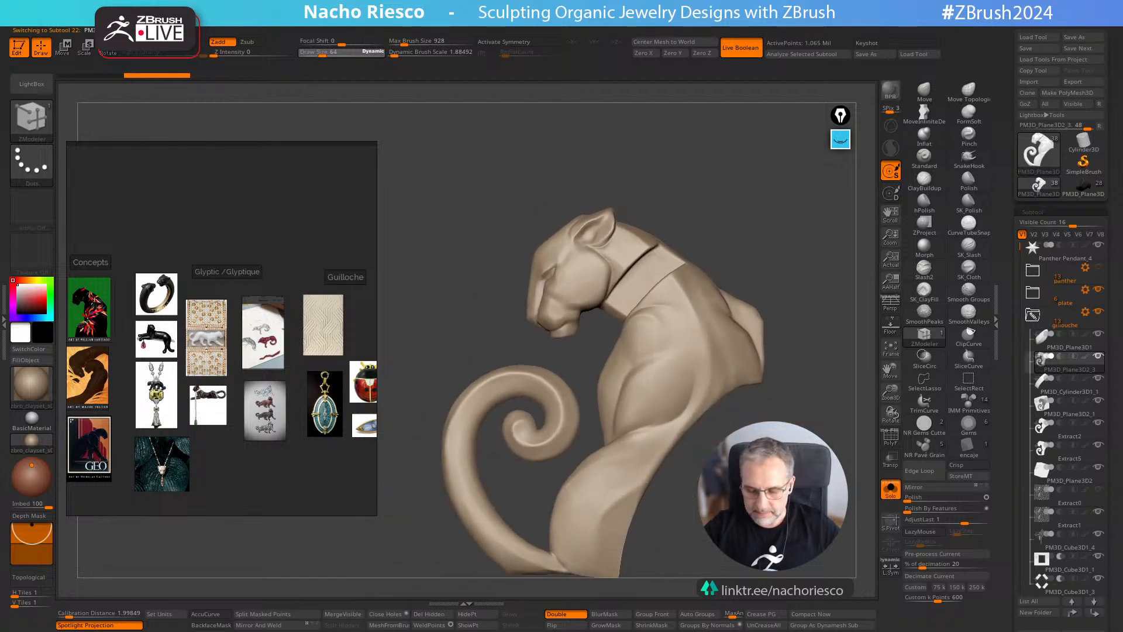
left_click(890, 489)
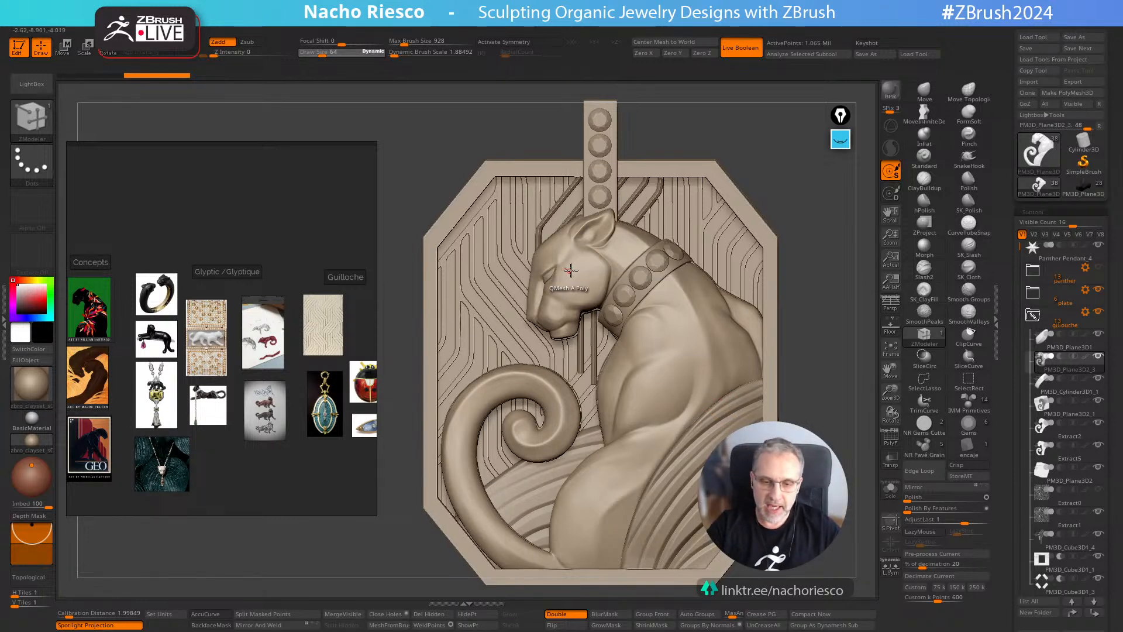
left_click(891, 489)
right_click_drag(658, 292, 675, 506, "ctrl")
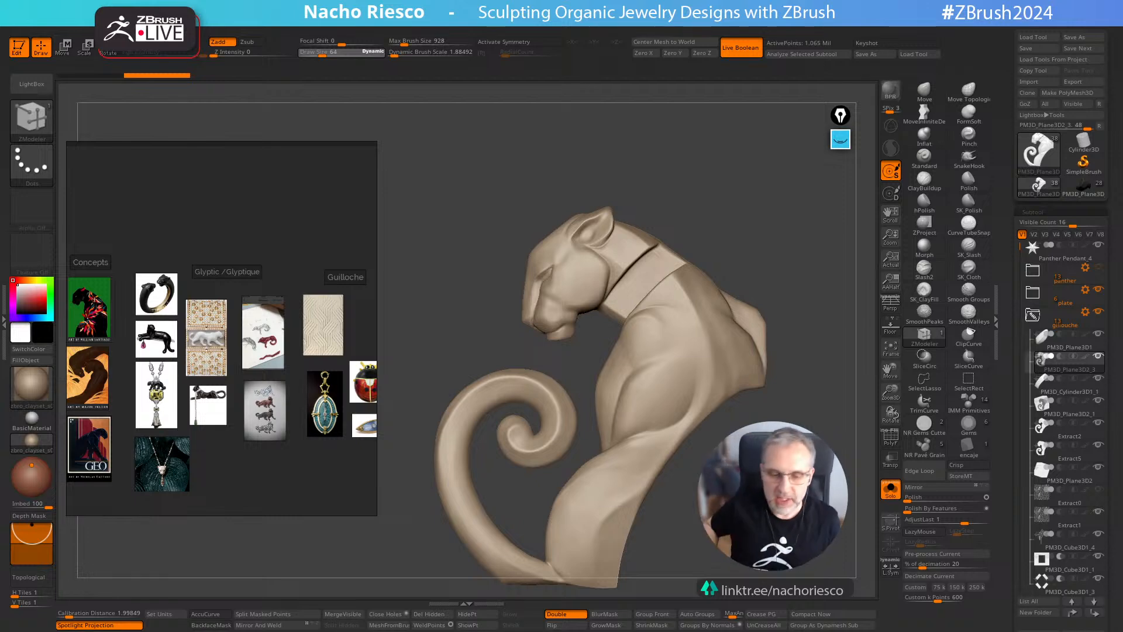
mouse_move(1053, 273)
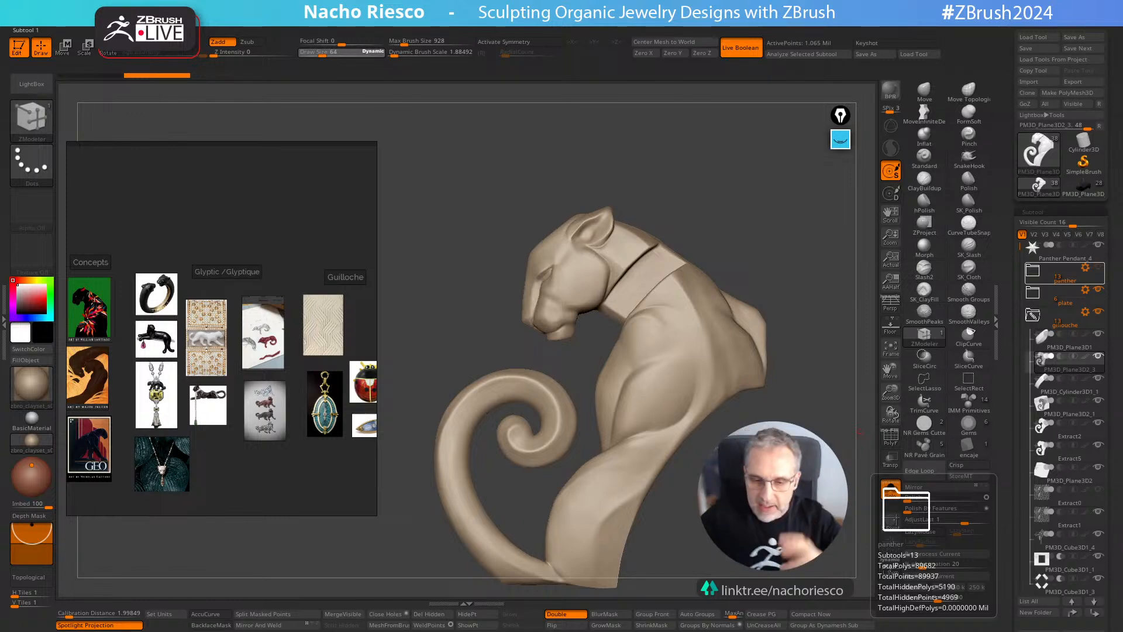
left_click(890, 490)
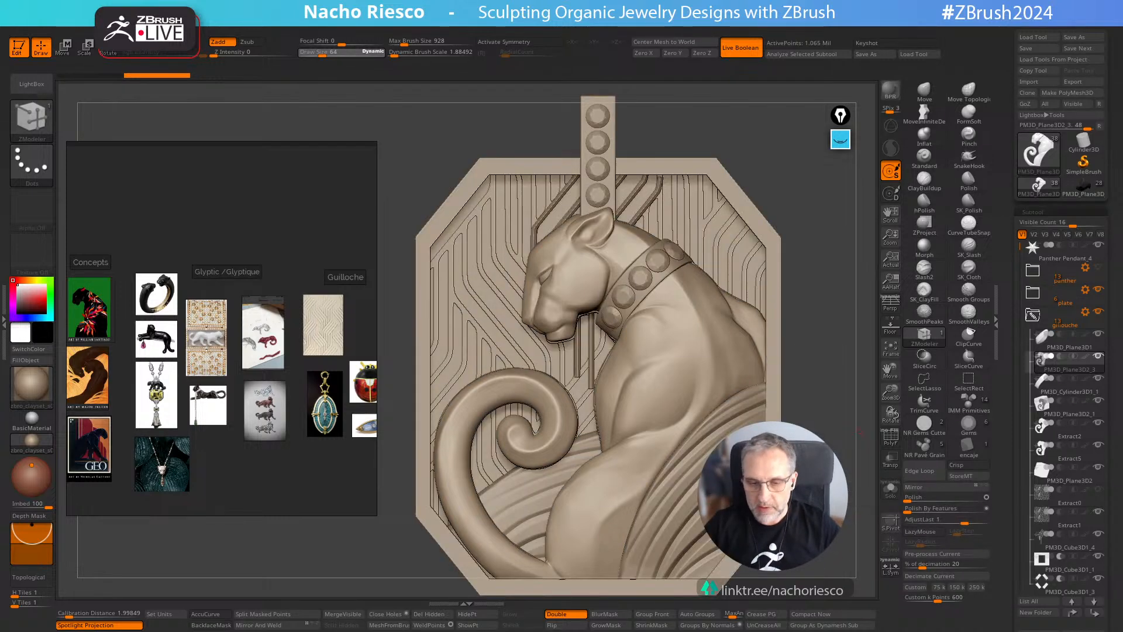
right_click_drag(677, 320, 674, 341, "alt")
right_click_drag(639, 285, 644, 313, "ctrl")
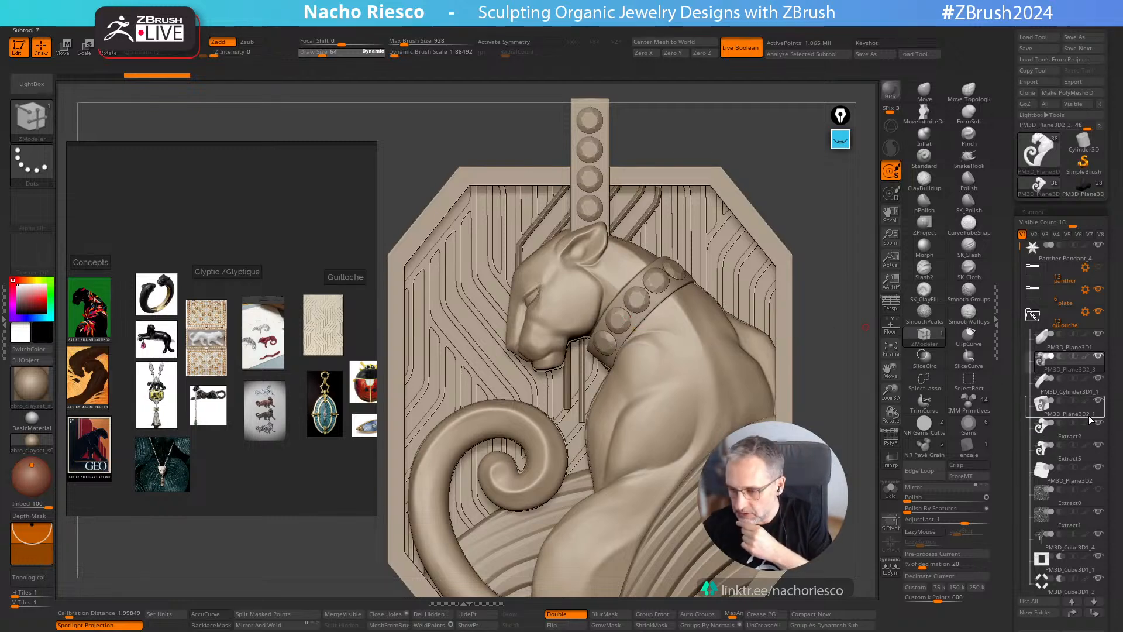
Select the collar subtool PM3D_Cylinder3D1_1 and examine the collar and its gem seats from angled and front views
left_click(1080, 388)
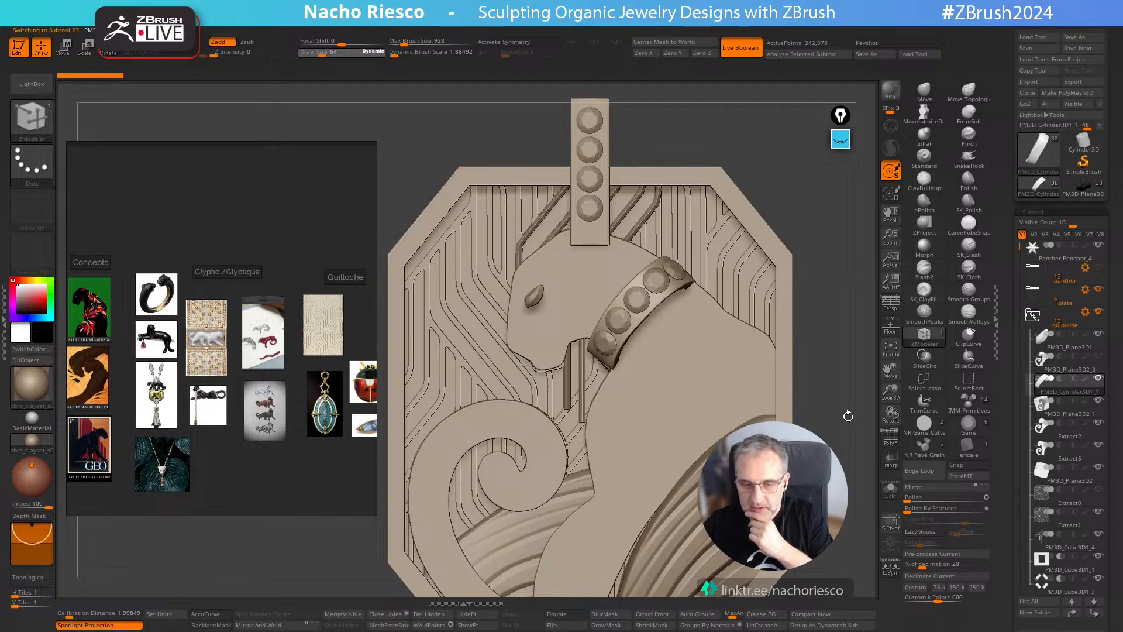
left_click_drag(848, 415, 851, 457)
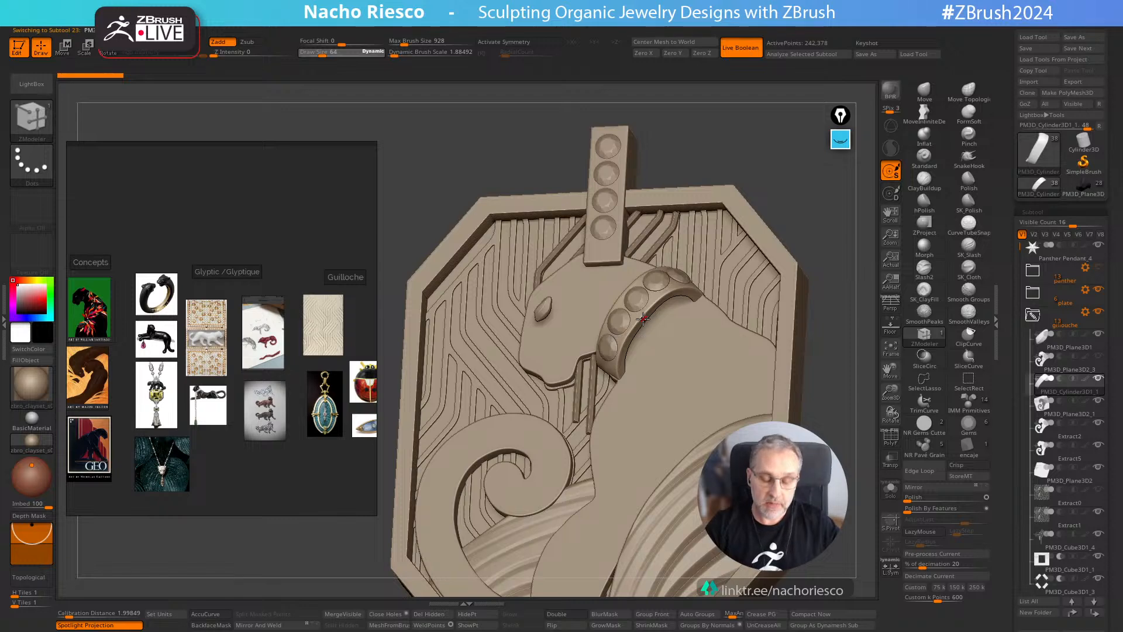
left_click_drag(811, 218, 757, 290)
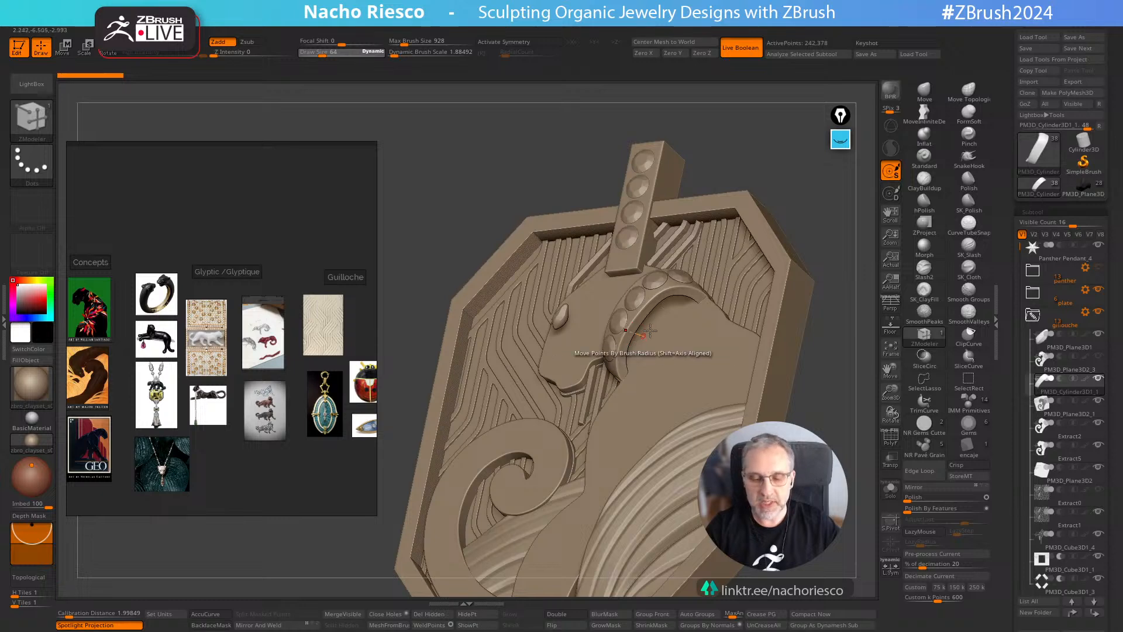
left_click_drag(854, 271, 860, 356)
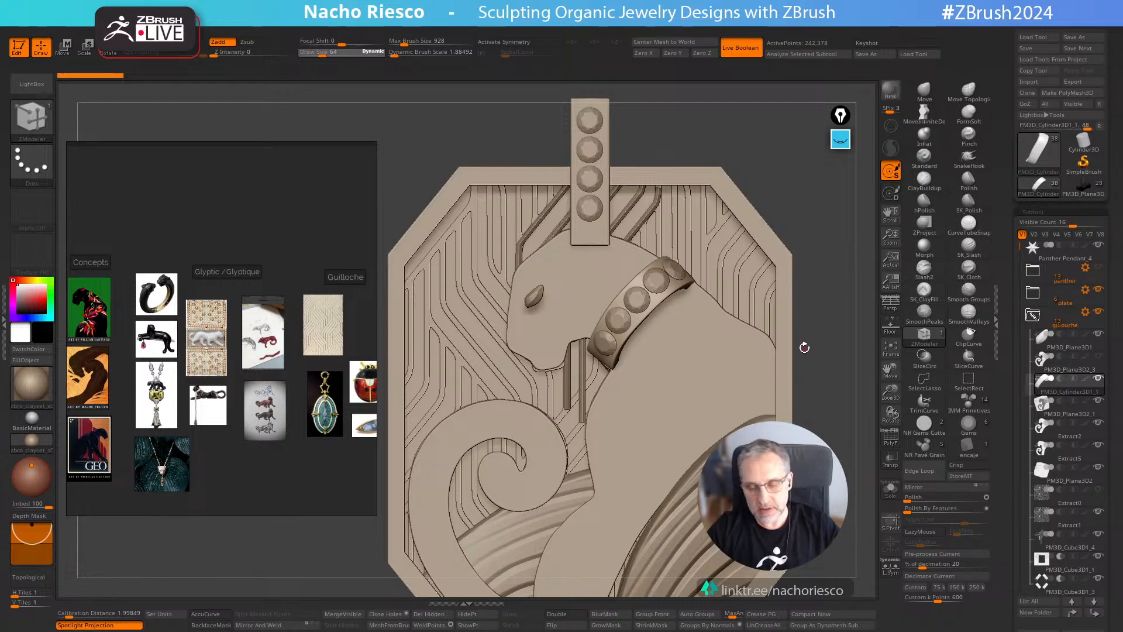
key("shift")
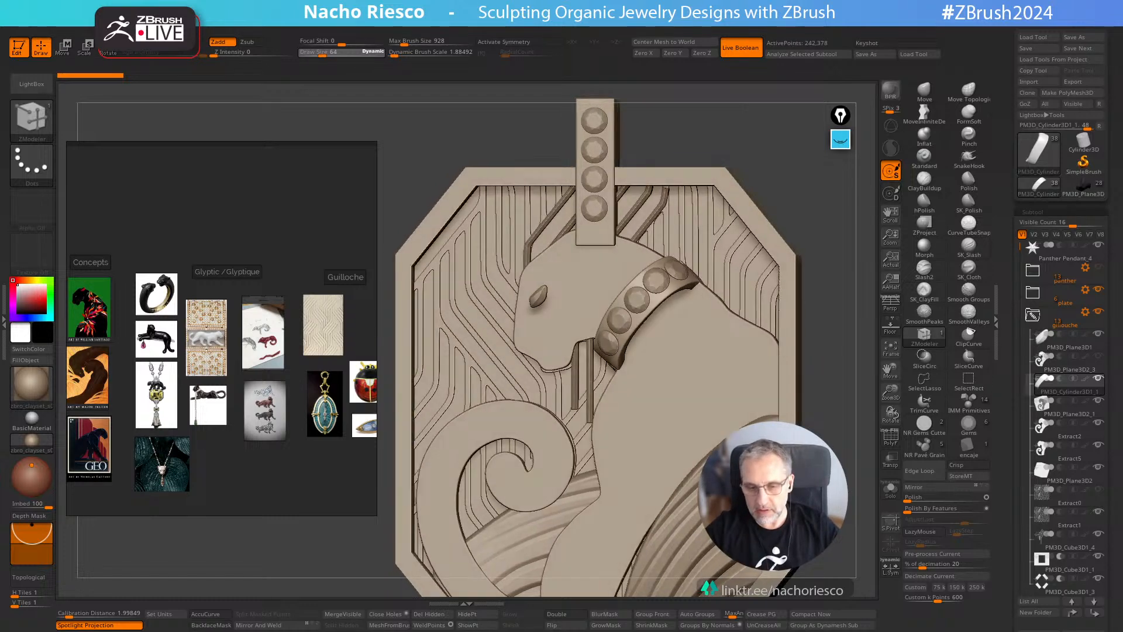
key("shift")
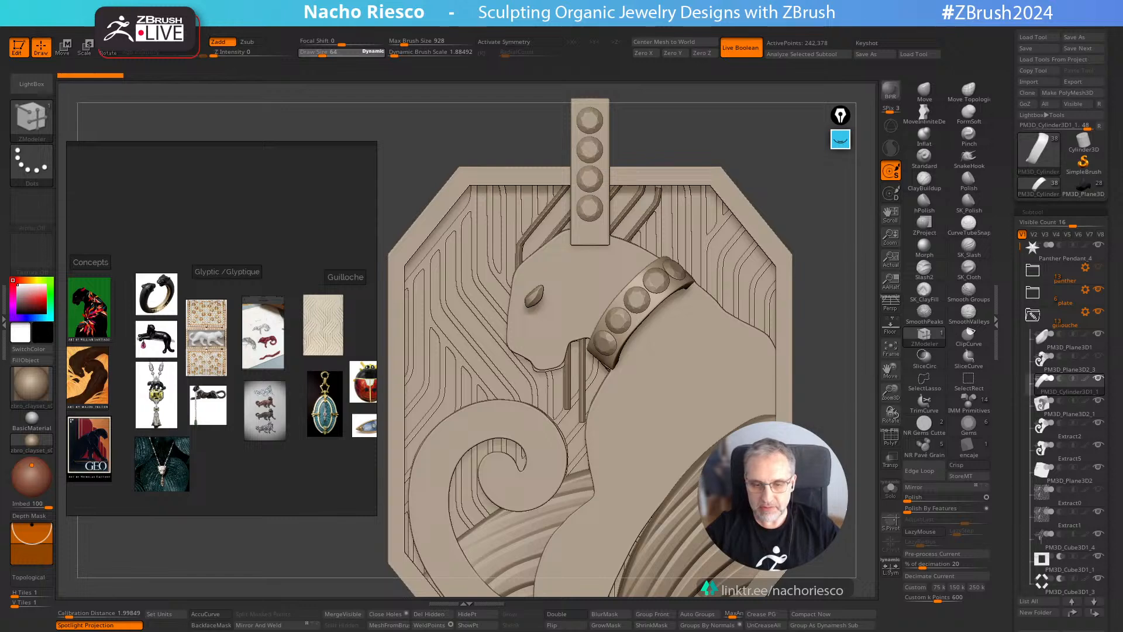
left_click_drag(943, 415, 937, 395, "alt")
key("f")
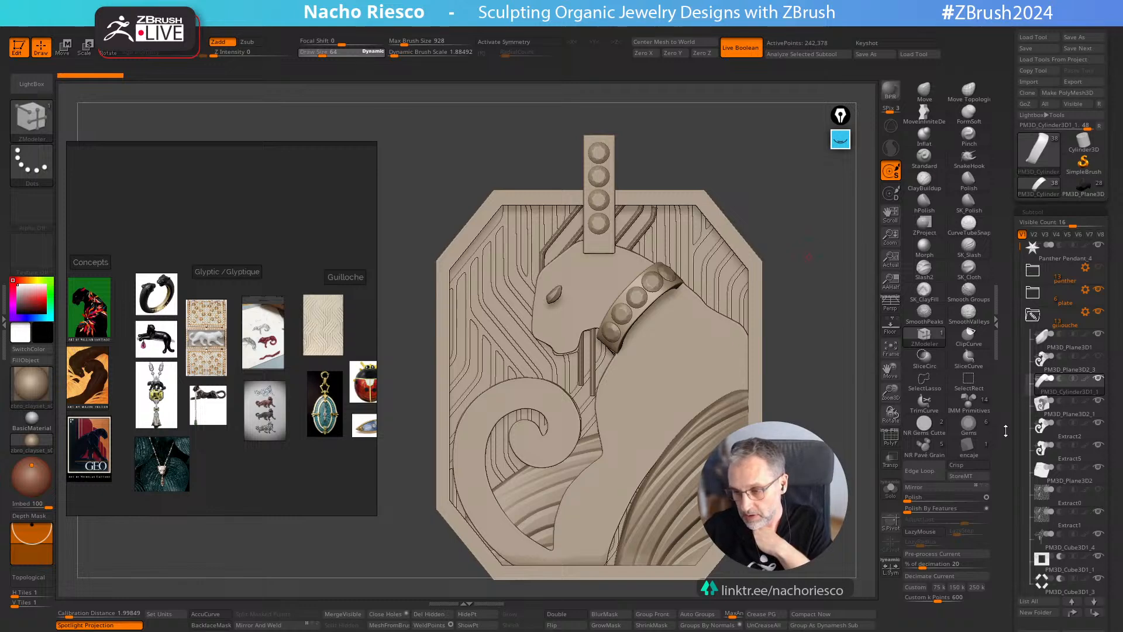
Isolate the collar with Solo, check its topology with PolyFrame, and inspect the smooth band from its inner side
scroll(1053, 381, "down", 1)
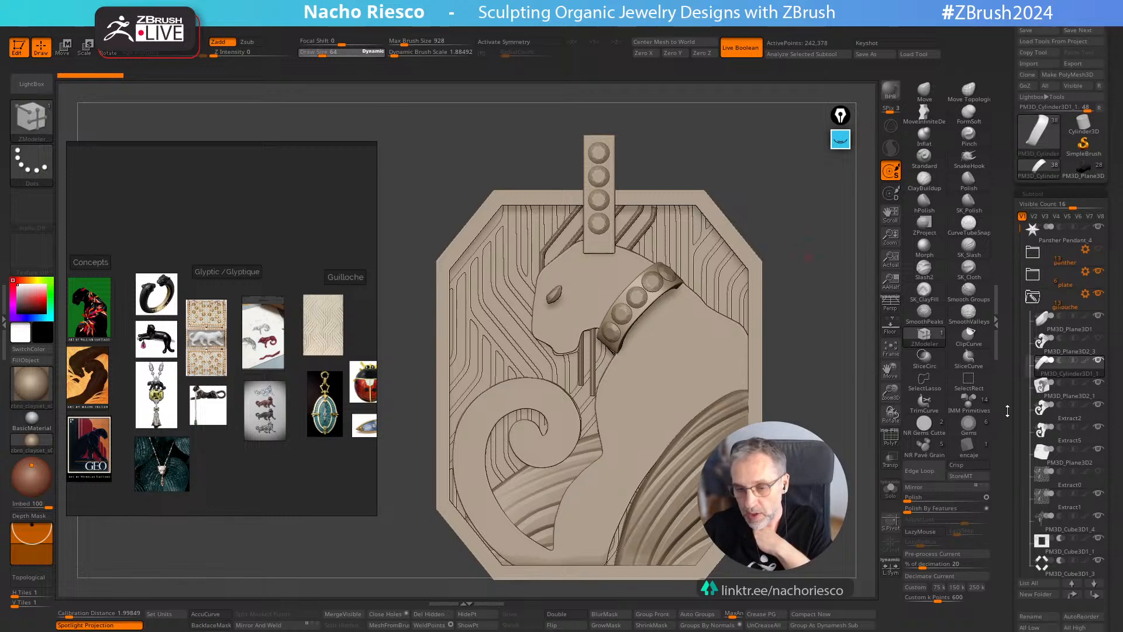
left_click(1051, 384)
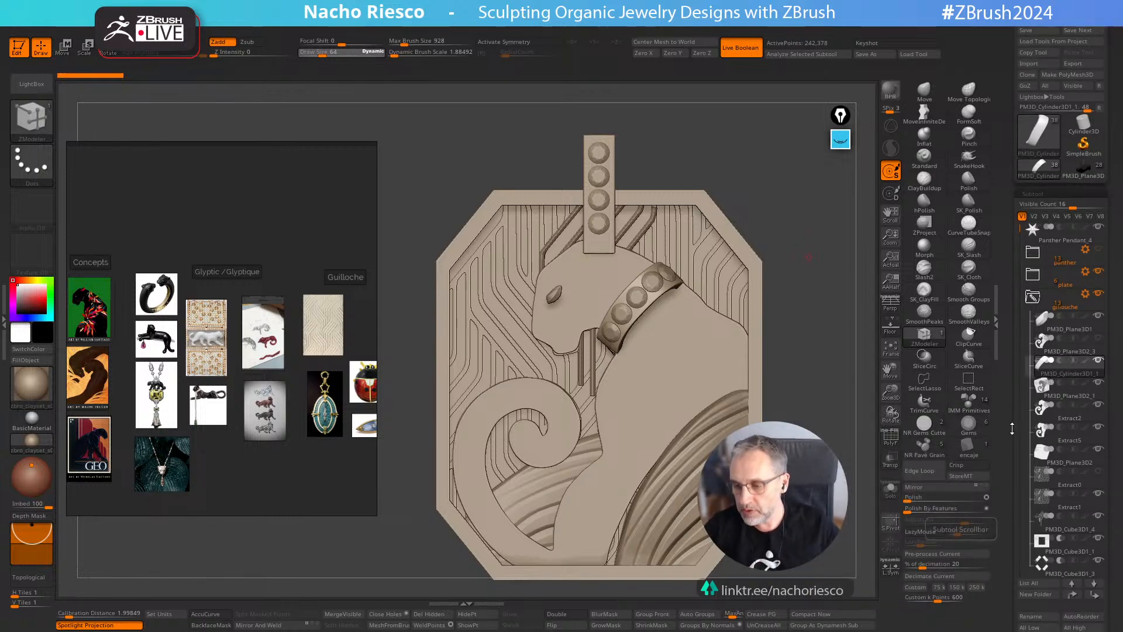
mouse_move(939, 445)
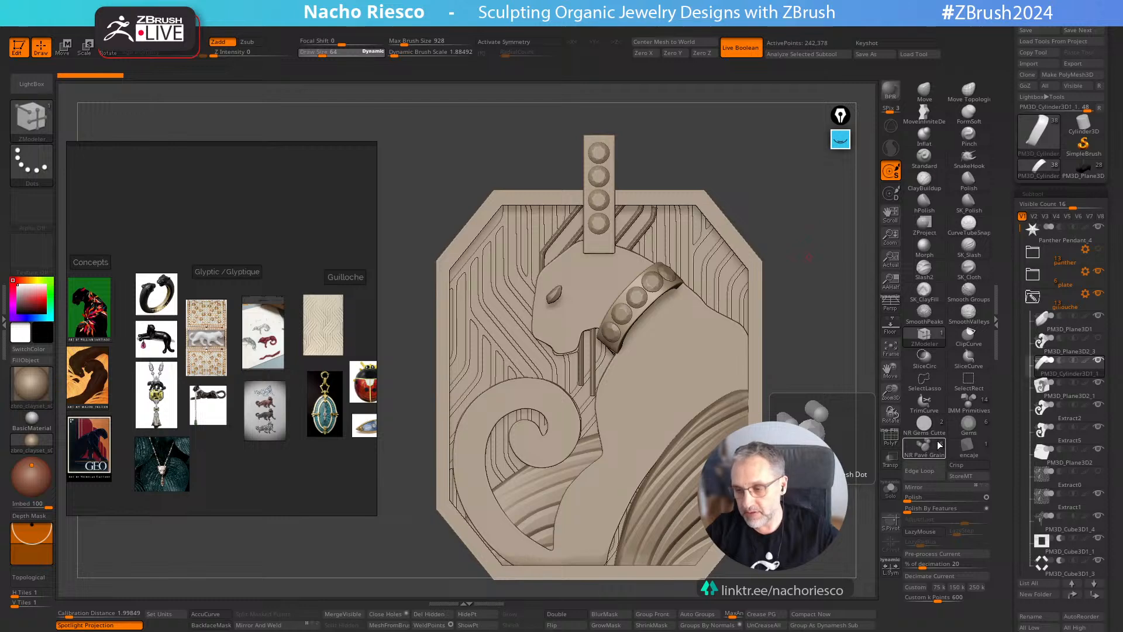
left_click_drag(1007, 476, 1008, 440)
left_click(891, 492)
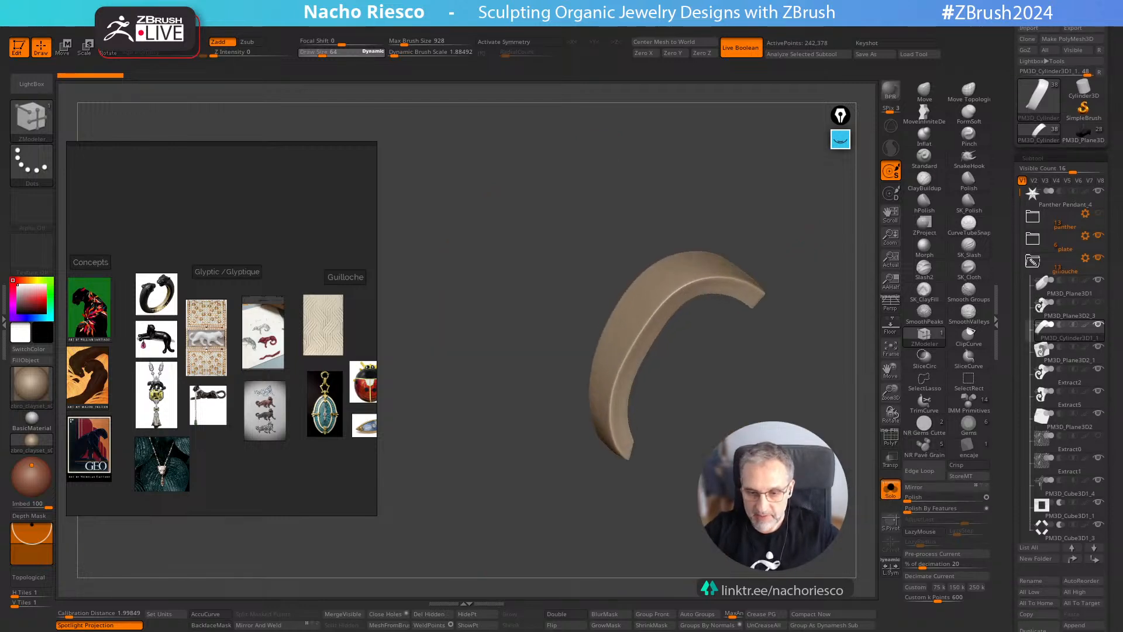
left_click(891, 437)
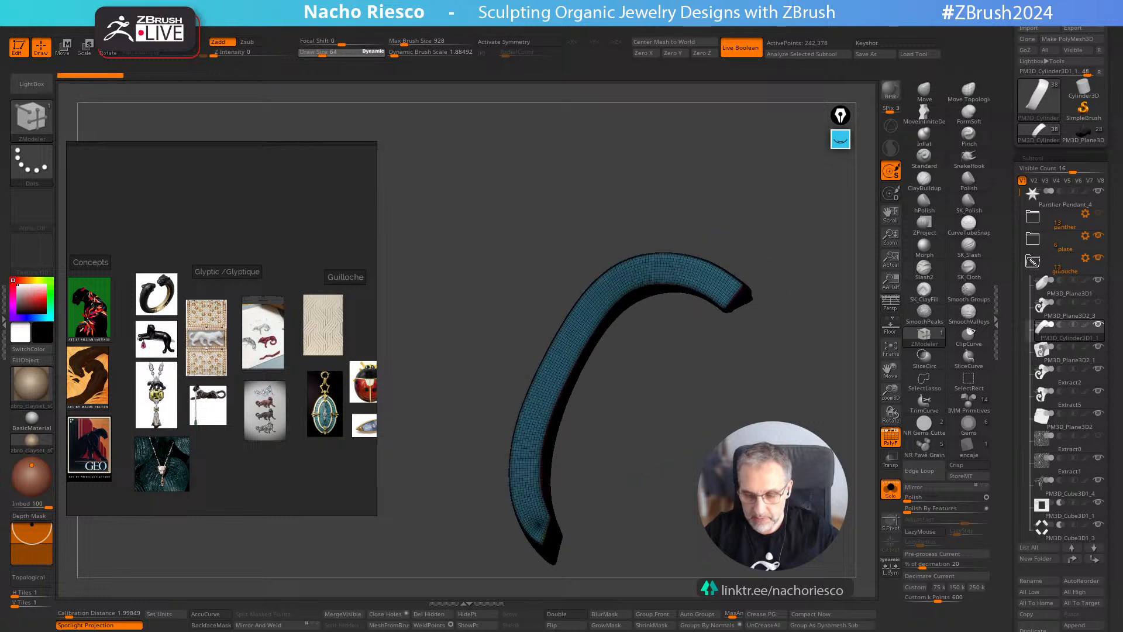
left_click(891, 438)
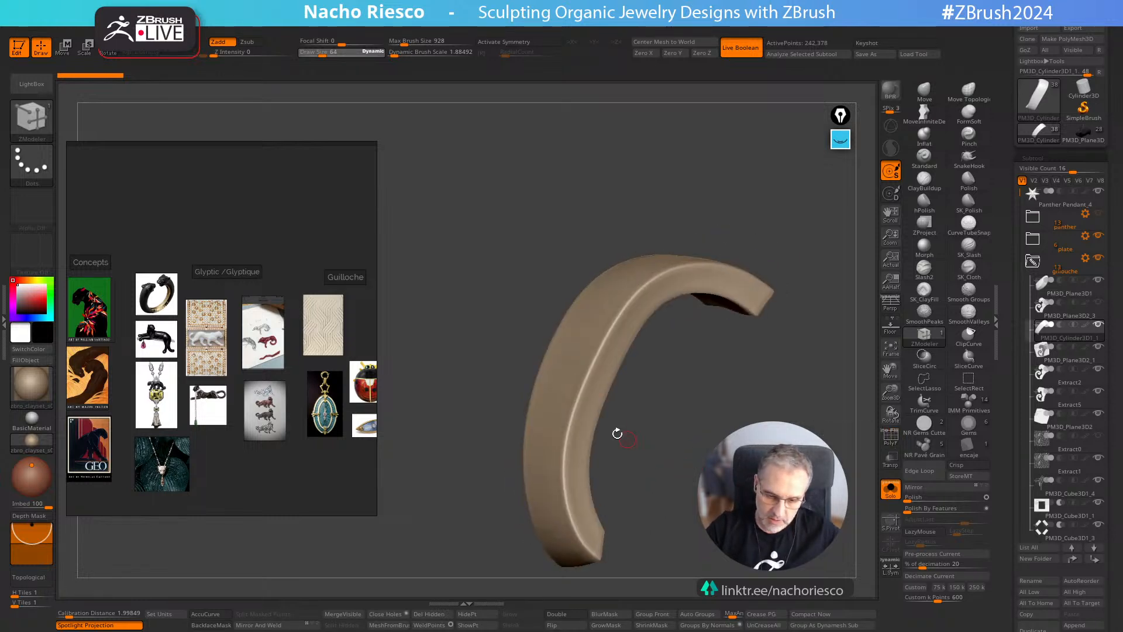
key("ctrl")
left_click(683, 478, "ctrl")
left_click(682, 478, "ctrl+shift")
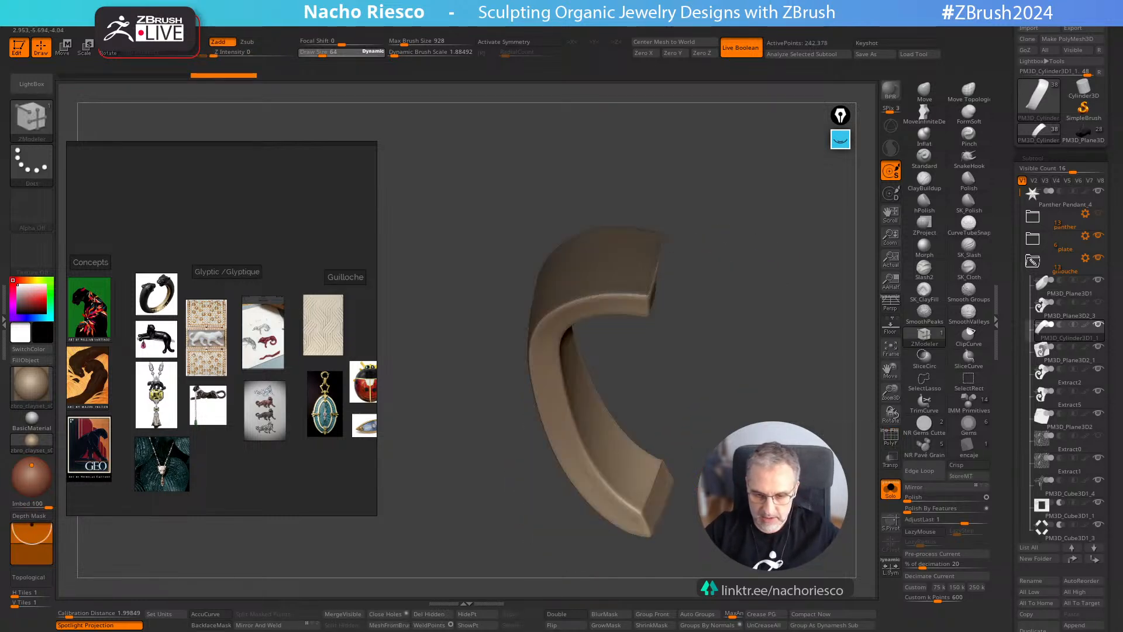
Measure across the collar band and along its inner edge with Transpose lines, and compare it with the complete pendant
key("w")
left_click_drag(590, 384, 702, 356)
left_click_drag(637, 372, 665, 367)
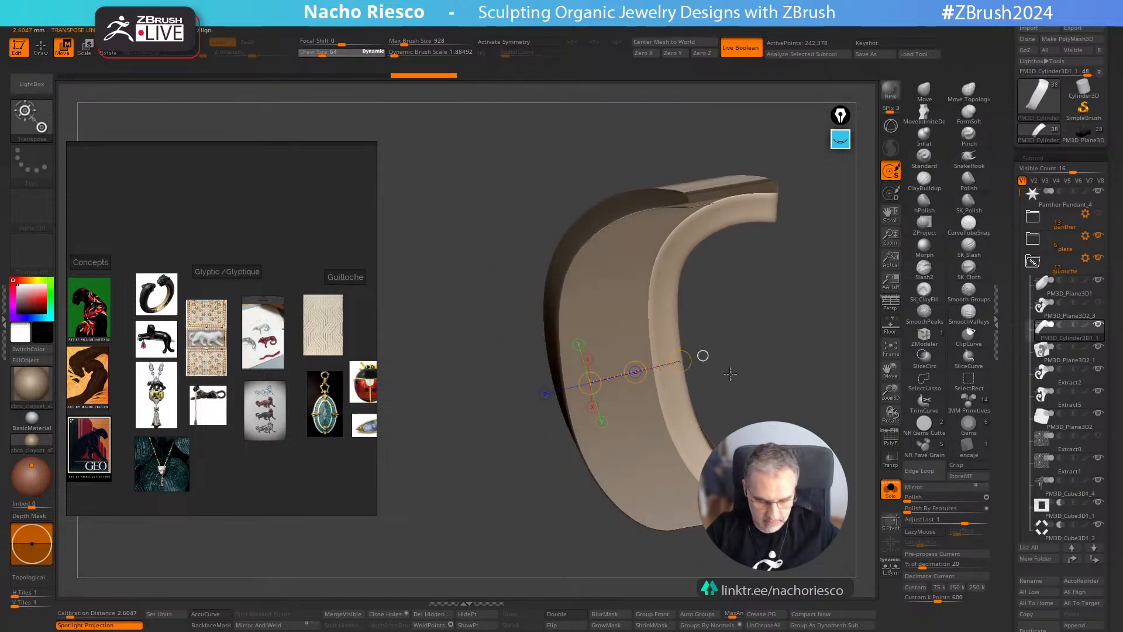
left_click_drag(683, 409, 694, 281)
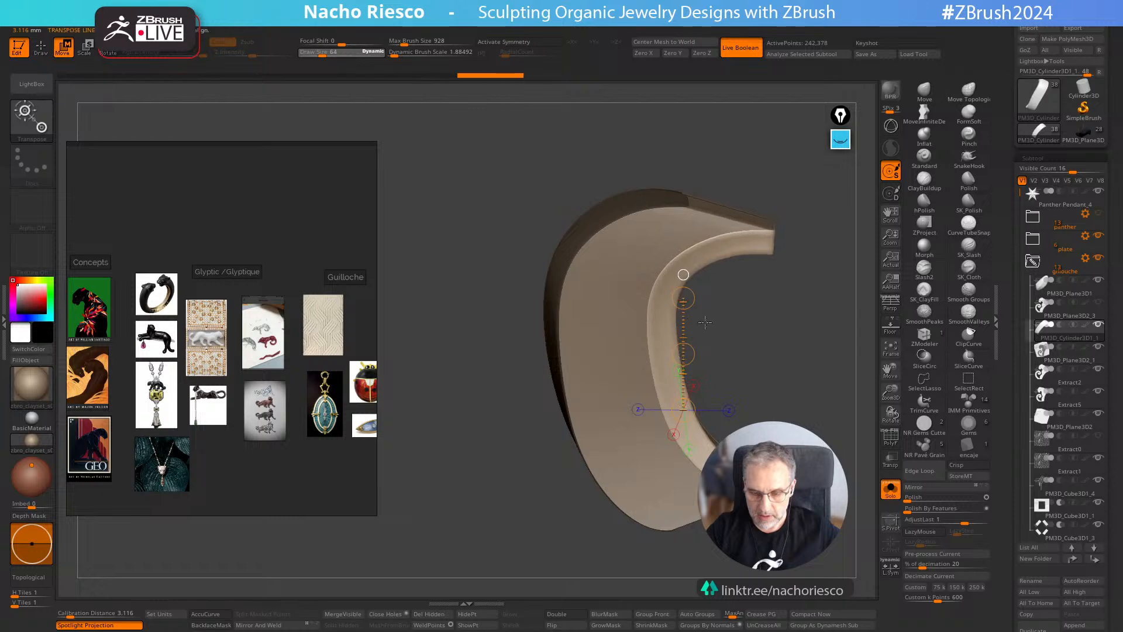
key("q")
left_click(891, 489)
mouse_move(854, 473)
left_mouse_down()
mouse_move(852, 408)
mouse_move(832, 420)
mouse_move(860, 462)
left_mouse_up()
left_click(890, 489)
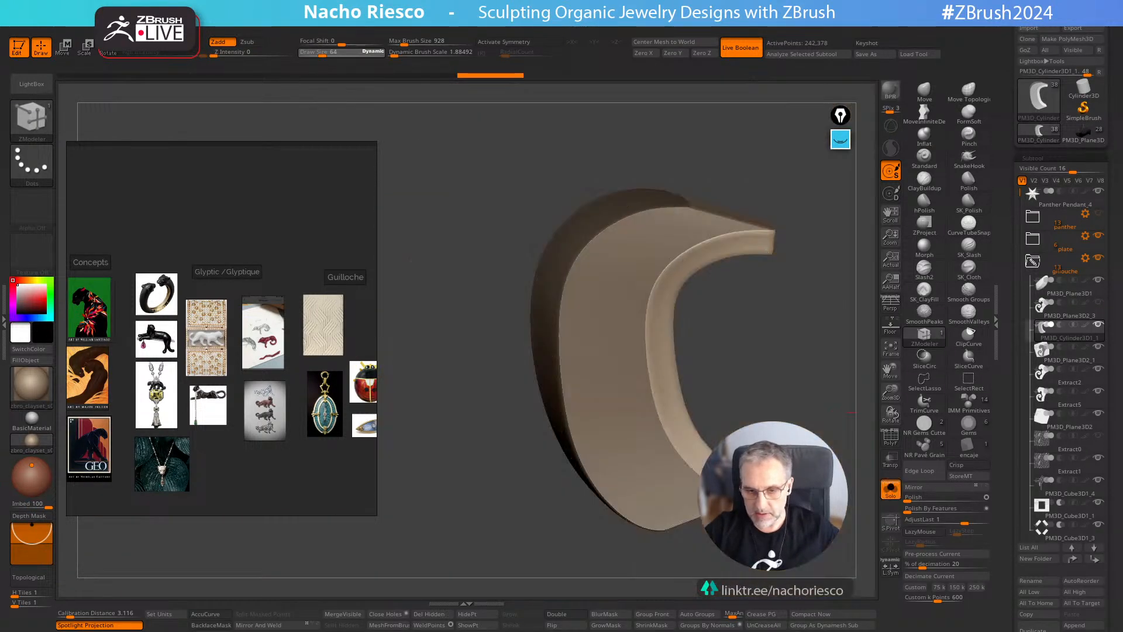
Push the collar's curved inner edge inward using the MoveInfiniteDepth brush at a draw size of about 365
left_click_drag(840, 282, 784, 377, "alt")
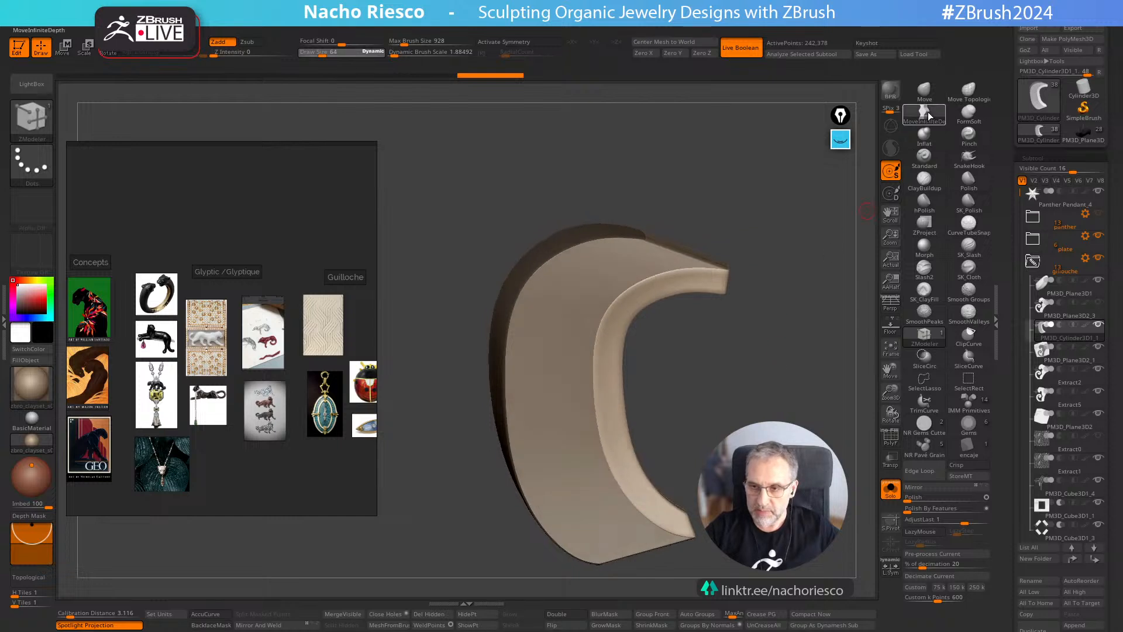
left_click(924, 115)
key("s")
mouse_move(624, 395)
left_mouse_down()
mouse_move(659, 394)
mouse_move(597, 409)
mouse_move(634, 401)
mouse_move(661, 375)
left_mouse_up()
key("s")
left_click_drag(629, 439, 657, 459)
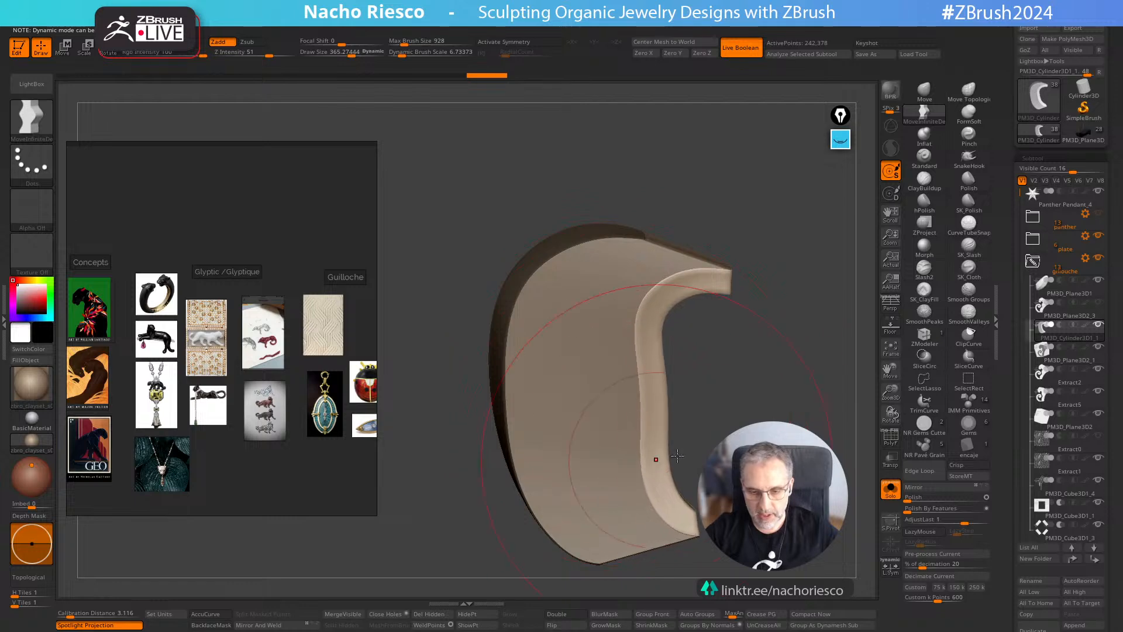
Show all pendant parts again and hide the Extract5 subtool beside the collar
left_click(893, 493)
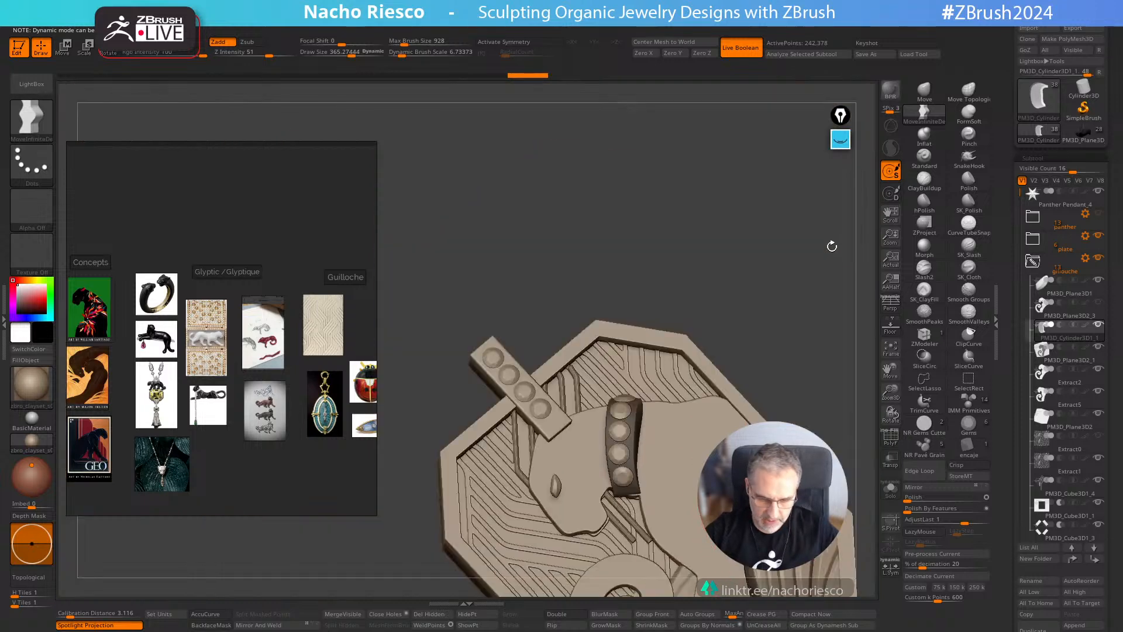
left_click_drag(831, 246, 824, 319)
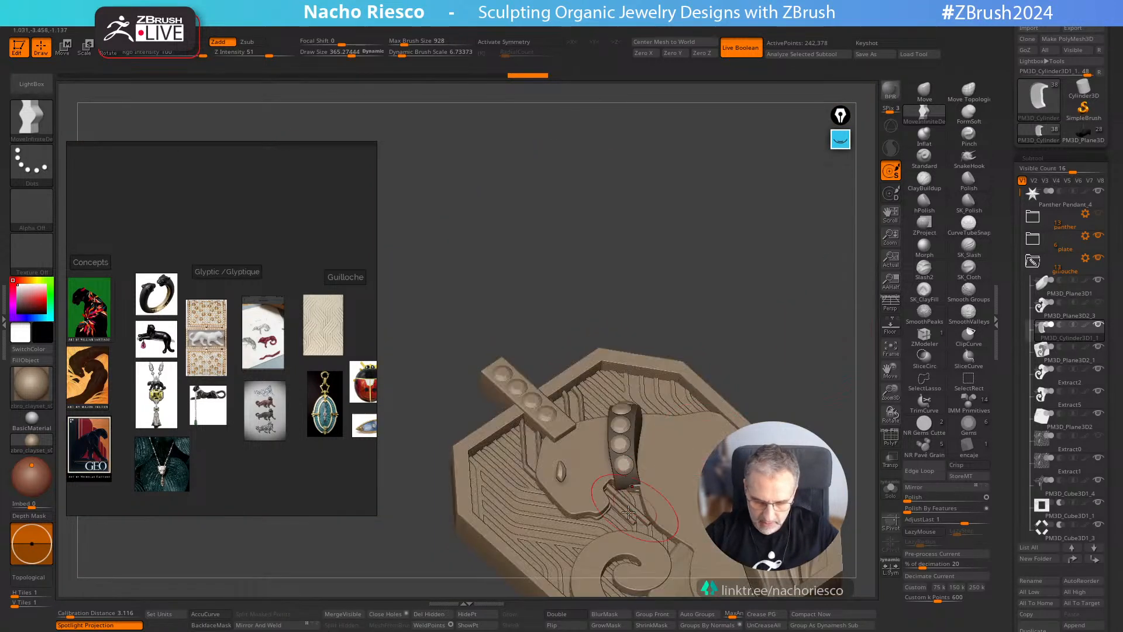
left_click(599, 518, "alt")
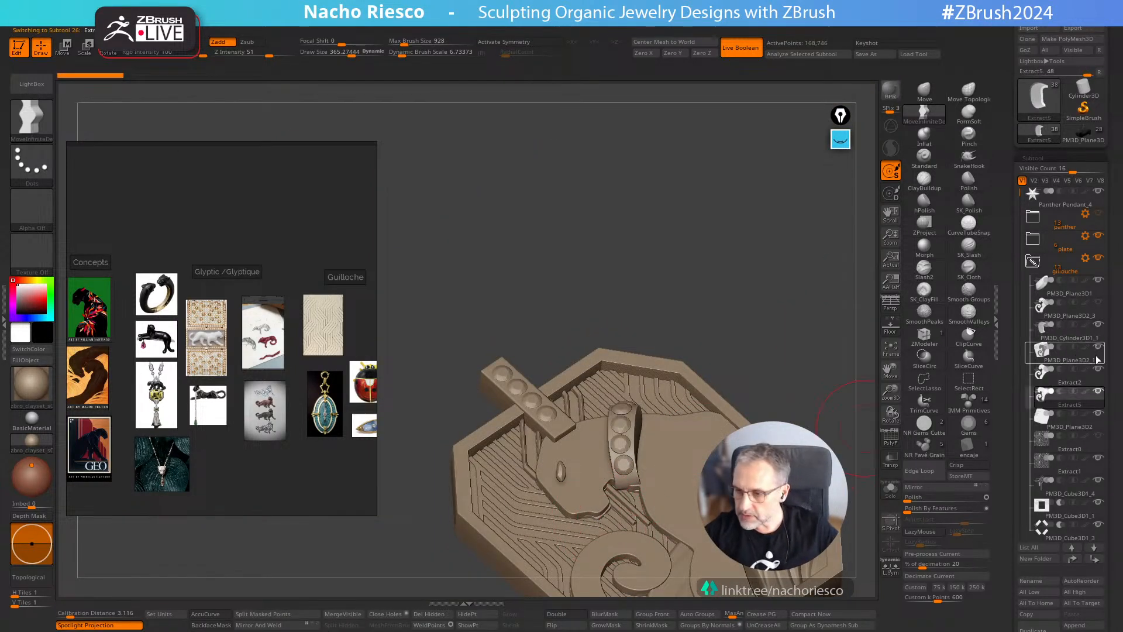
left_click(1100, 393)
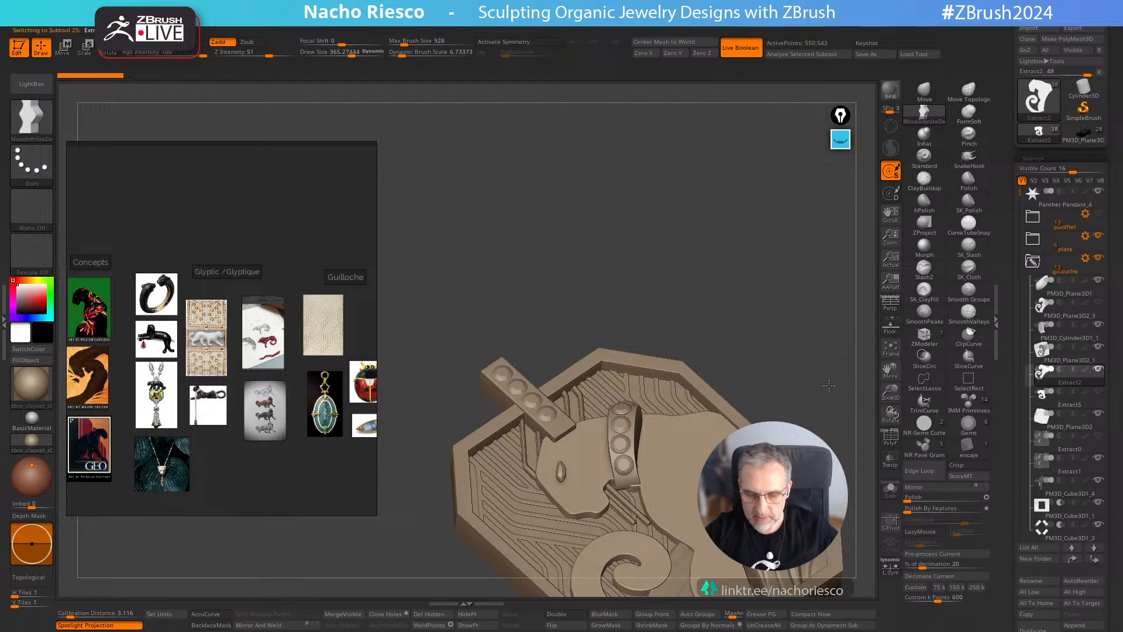
Select the collar subtool again, isolate it with Solo and display its PolyFrame
left_click(642, 466, "alt")
left_click_drag(796, 369, 818, 339)
left_click(891, 489)
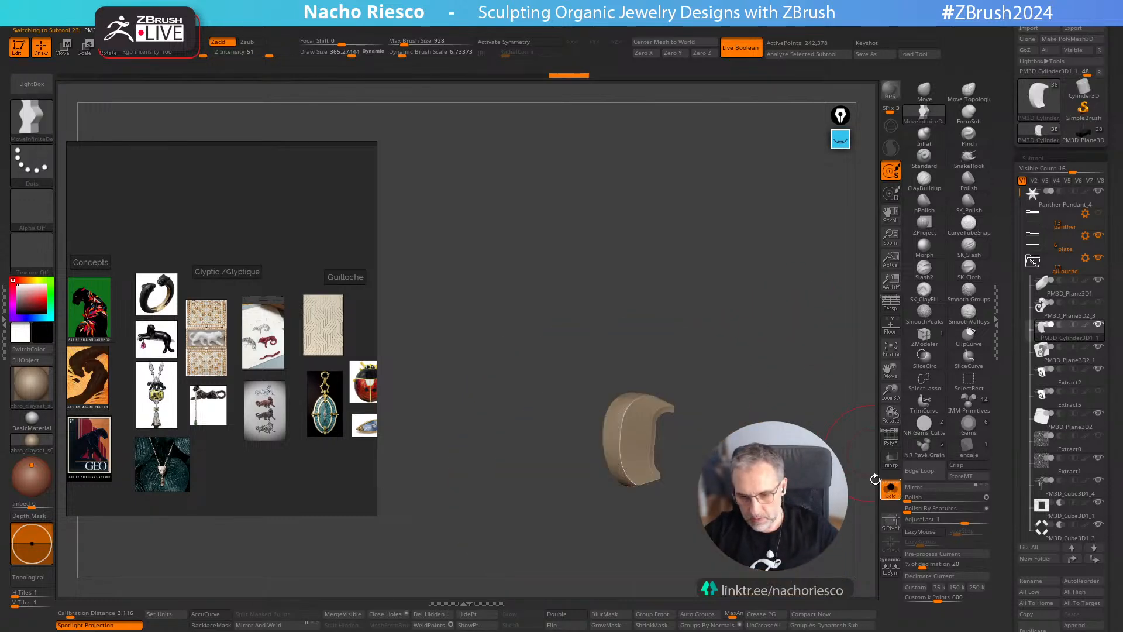
left_click(891, 438)
left_click_drag(784, 363, 731, 421, "alt")
left_click_drag(802, 502, 810, 509)
Choose the SliceCurve brush and try to slice the collar lengthwise near its curved inner edge
key("ctrl+shift")
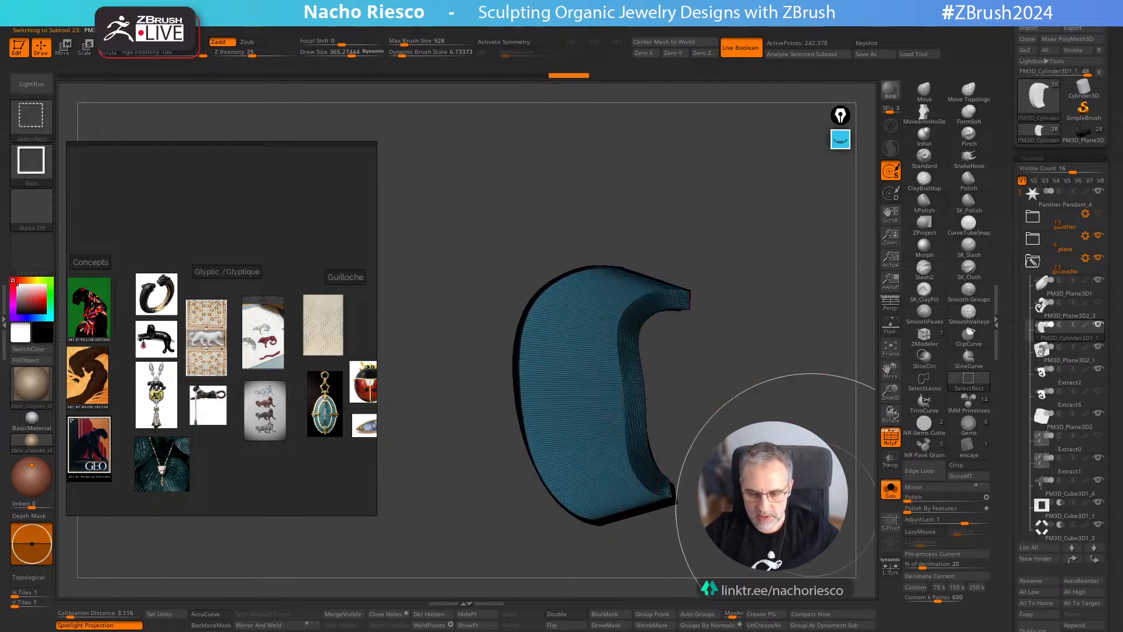
left_click(973, 362)
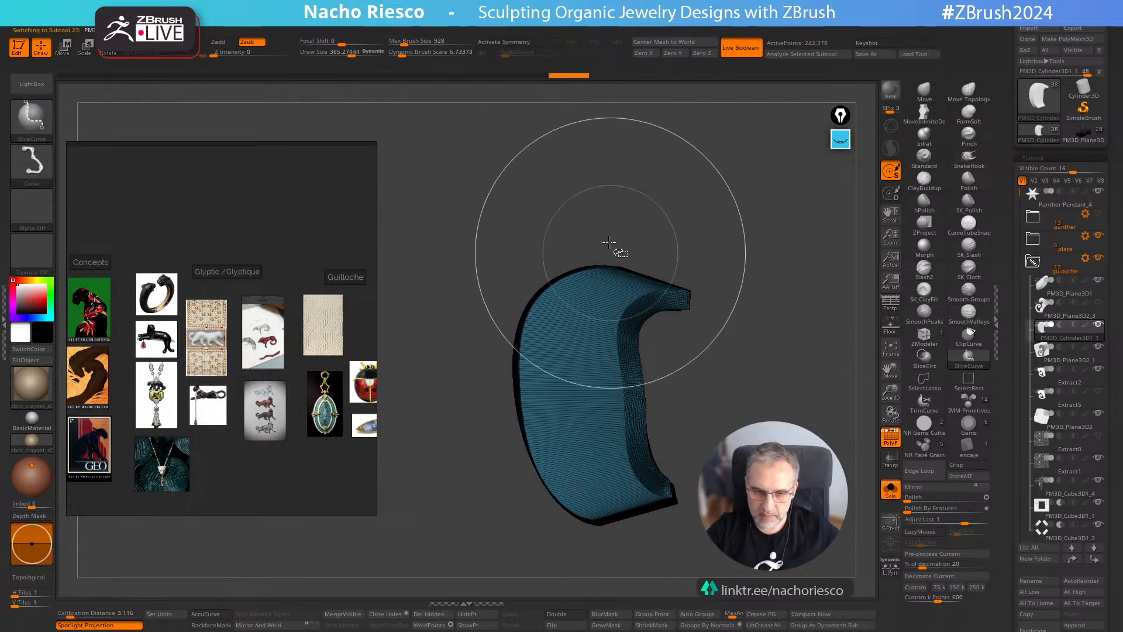
mouse_move(610, 253)
left_mouse_down("ctrl+shift")
mouse_move(626, 573)
mouse_move(642, 551)
left_mouse_up("ctrl+shift")
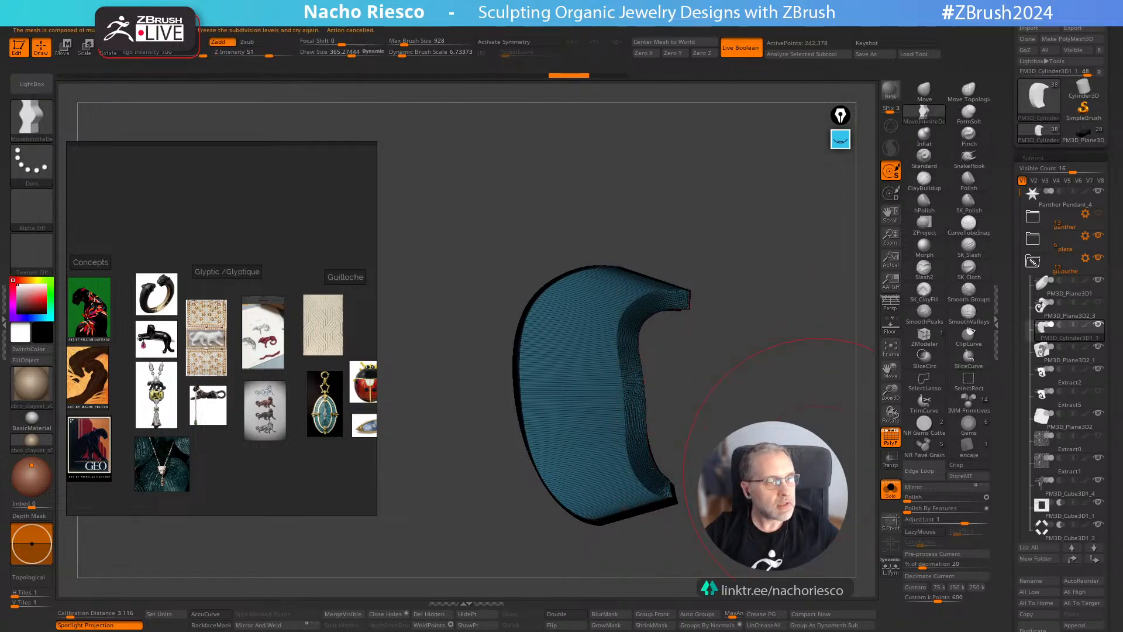
Set the collar to subdivision level 1 and delete its higher subdivision levels
left_click_drag(1008, 522, 1006, 375)
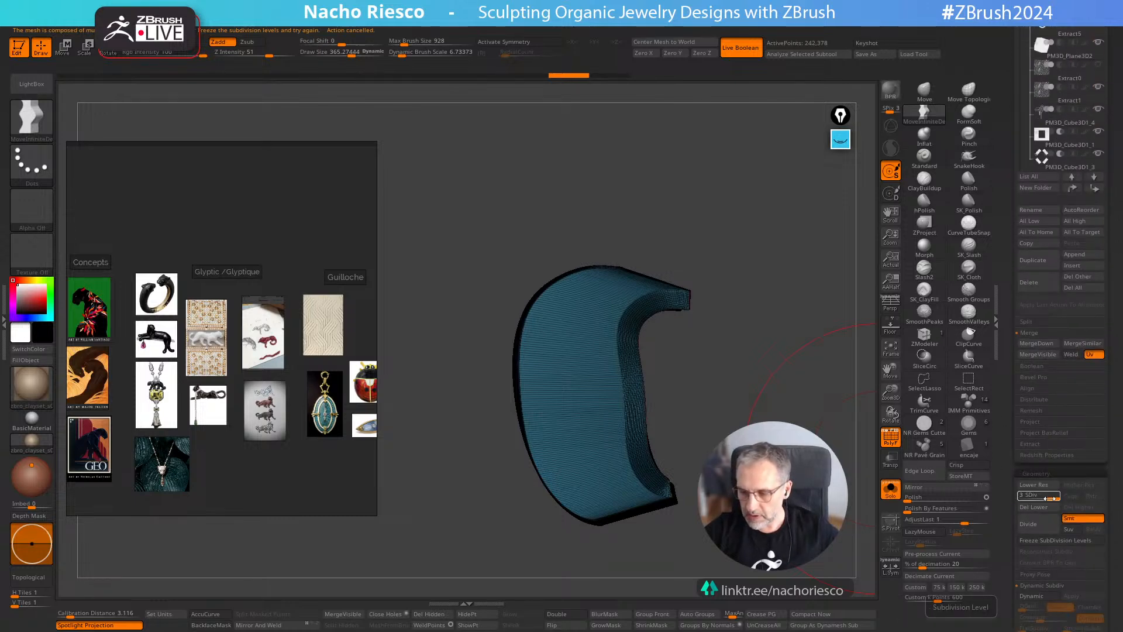
left_click_drag(1051, 499, 1024, 498)
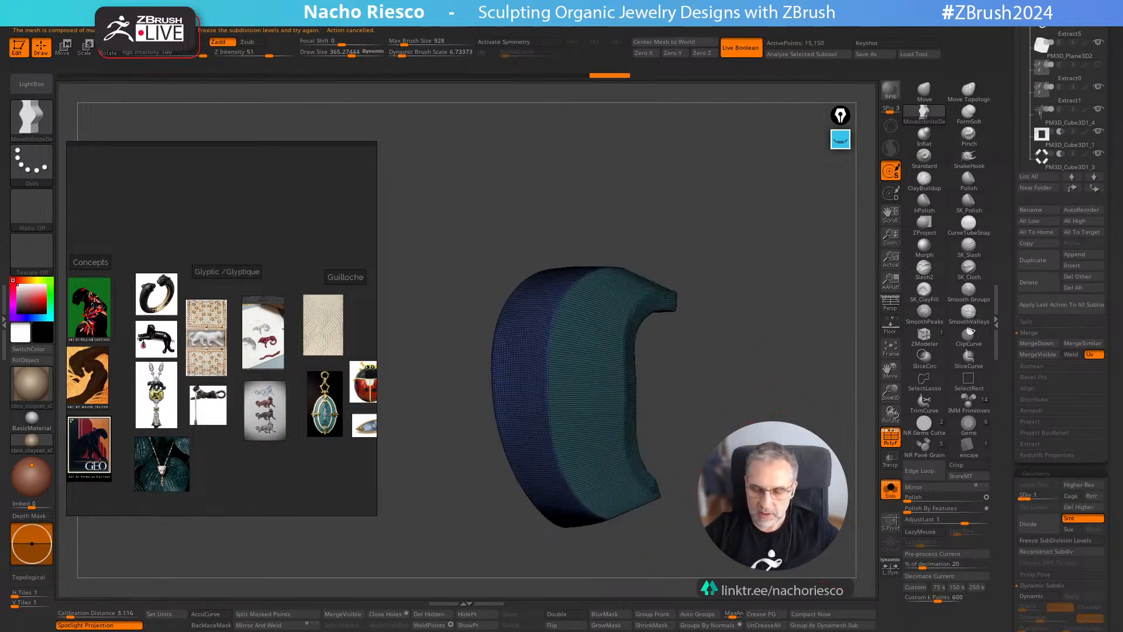
left_click(1061, 508)
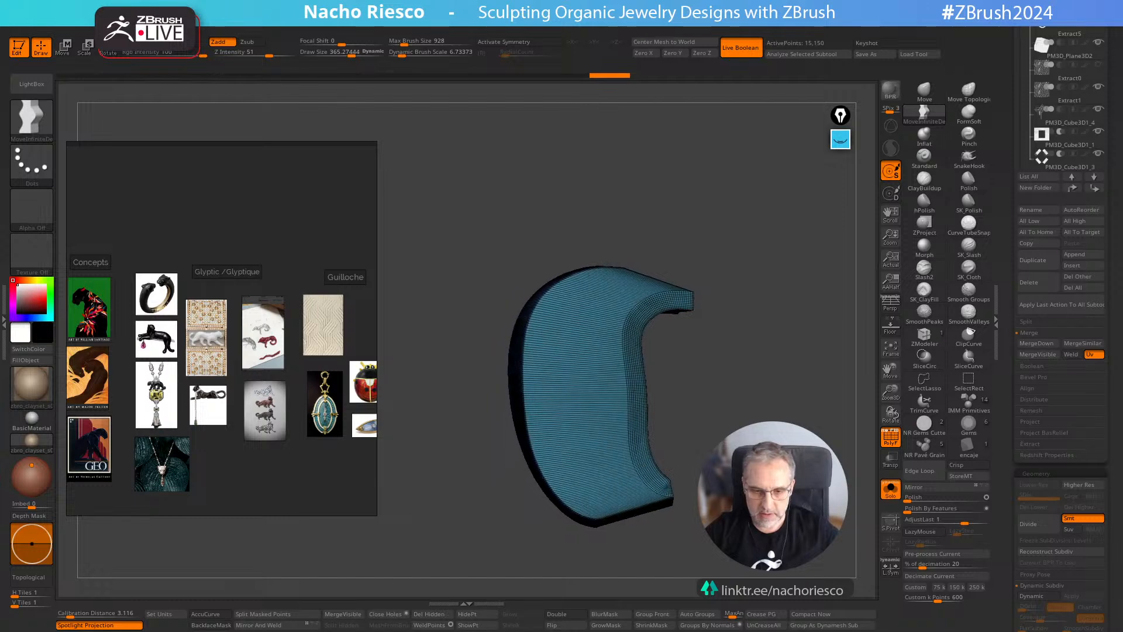
Slice the collar lengthwise to separate its curved inner portion, and show the polygroup colours without wire lines
mouse_move(617, 255)
left_mouse_down("ctrl+shift")
mouse_move(611, 585)
mouse_move(627, 576)
left_mouse_up("ctrl+shift")
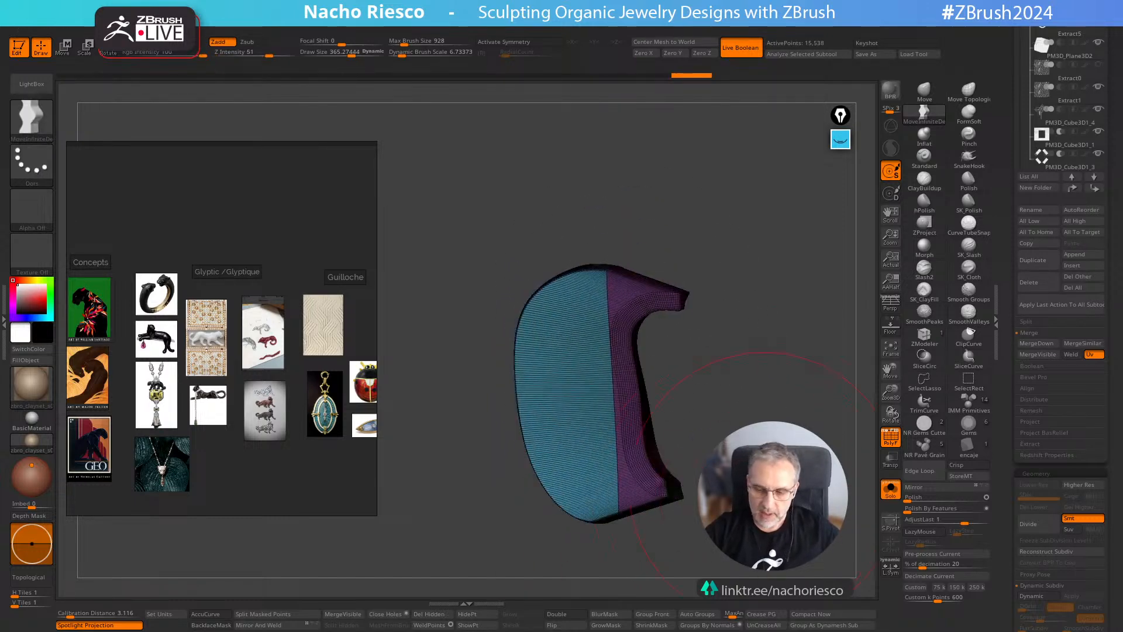
left_click(887, 434)
mouse_move(848, 468)
left_mouse_down()
mouse_move(705, 539)
mouse_move(819, 497)
left_mouse_up()
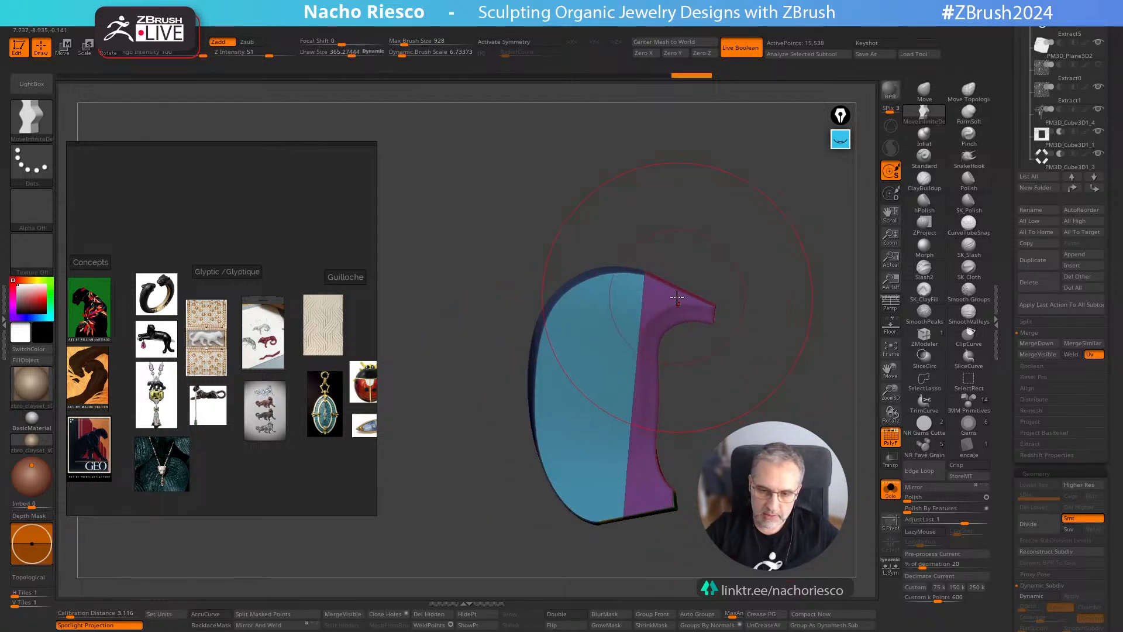
left_click_drag(679, 343, 675, 350)
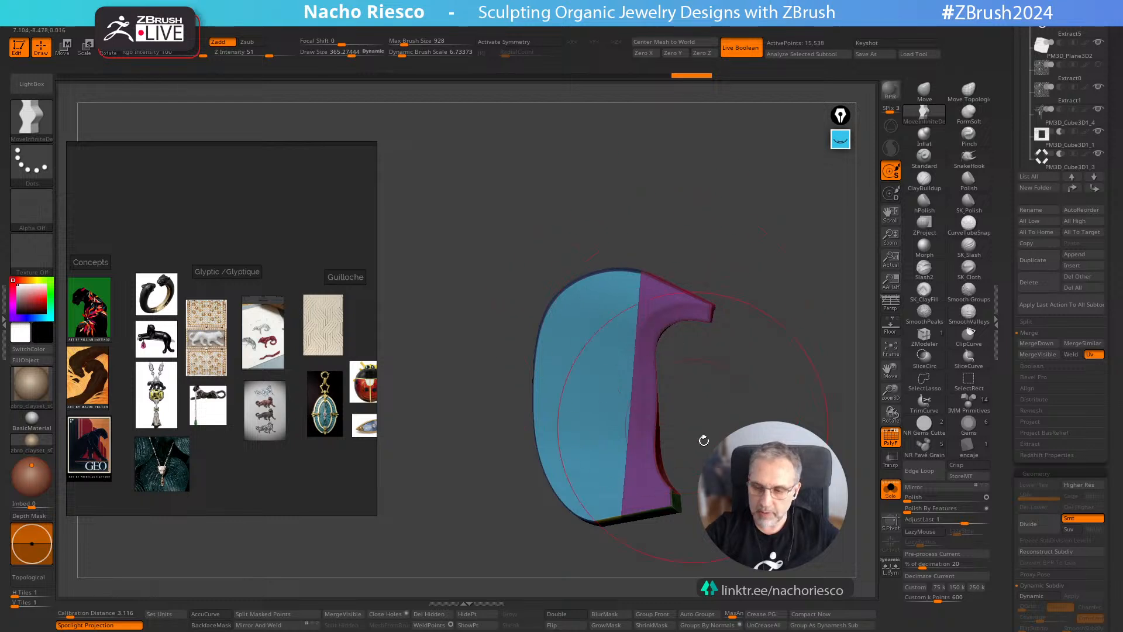
Make SelectRect the active selection brush and hide the purple side polygroup of the collar's sliced-off inner portion
left_click(969, 379)
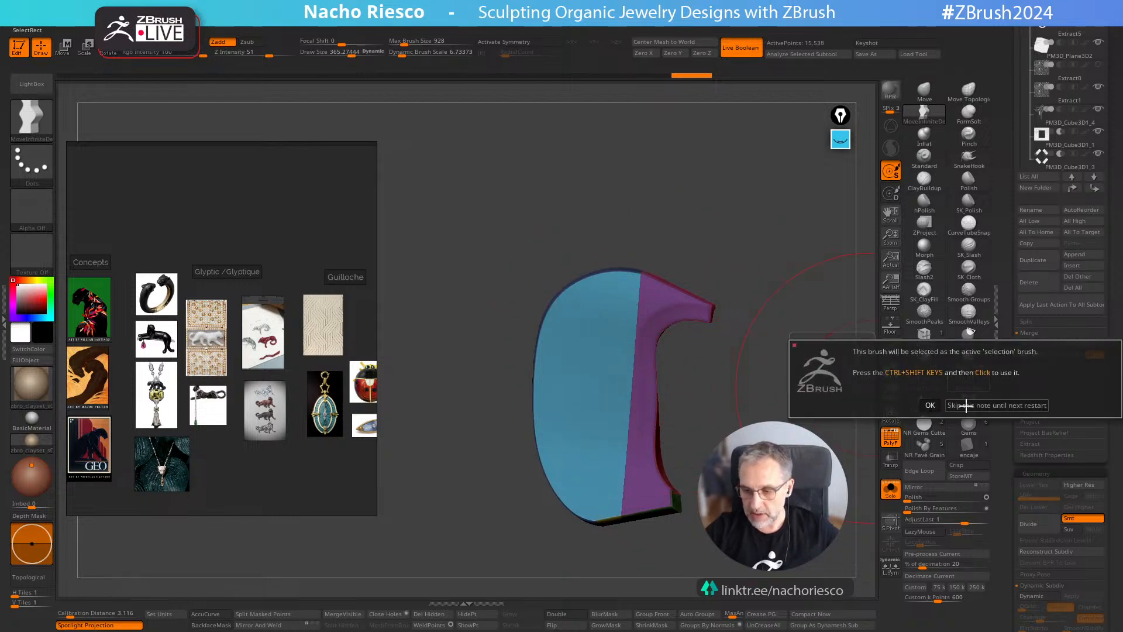
left_click(971, 405)
left_click(652, 465, "ctrl+shift")
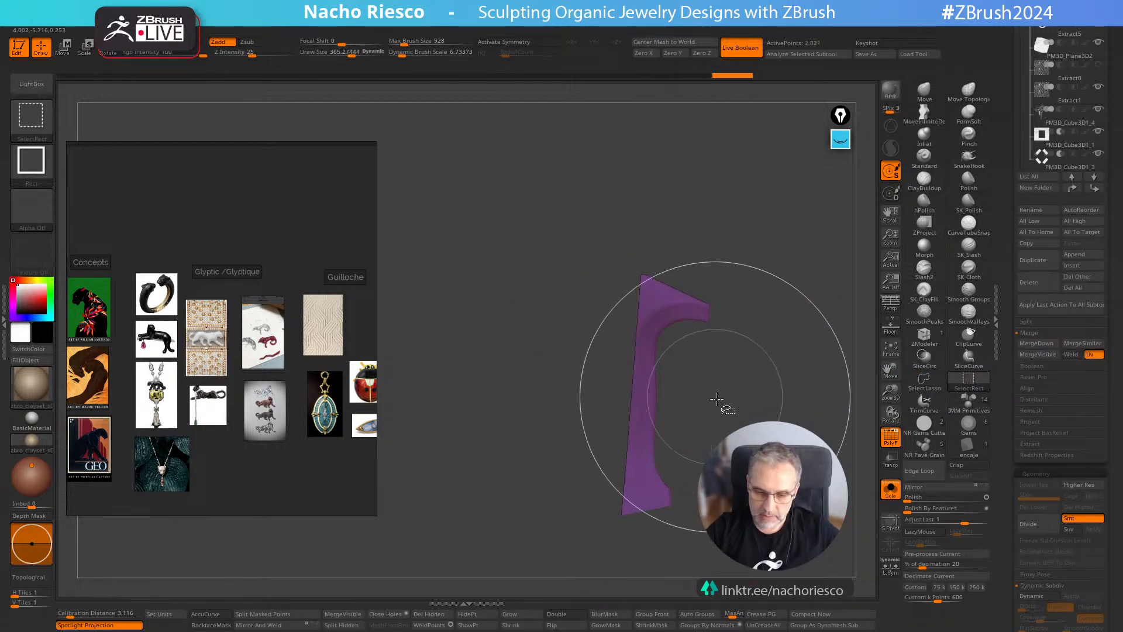
left_click(721, 421, "ctrl+shift")
left_click(649, 440, "ctrl+shift")
left_click(650, 443, "ctrl+shift")
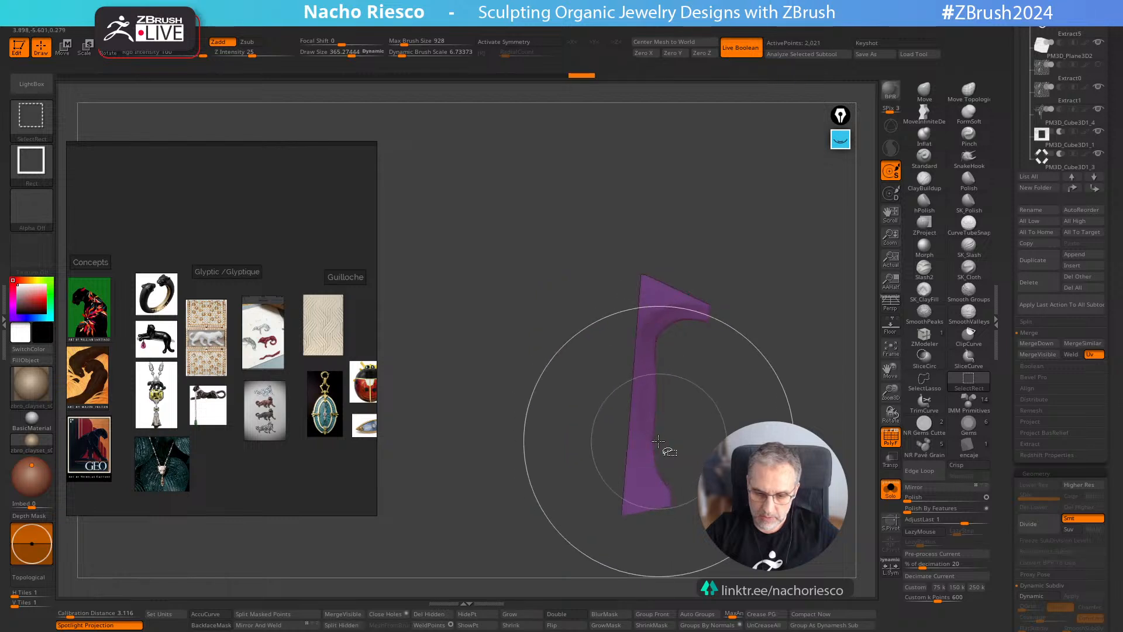
left_click(695, 451, "ctrl+shift")
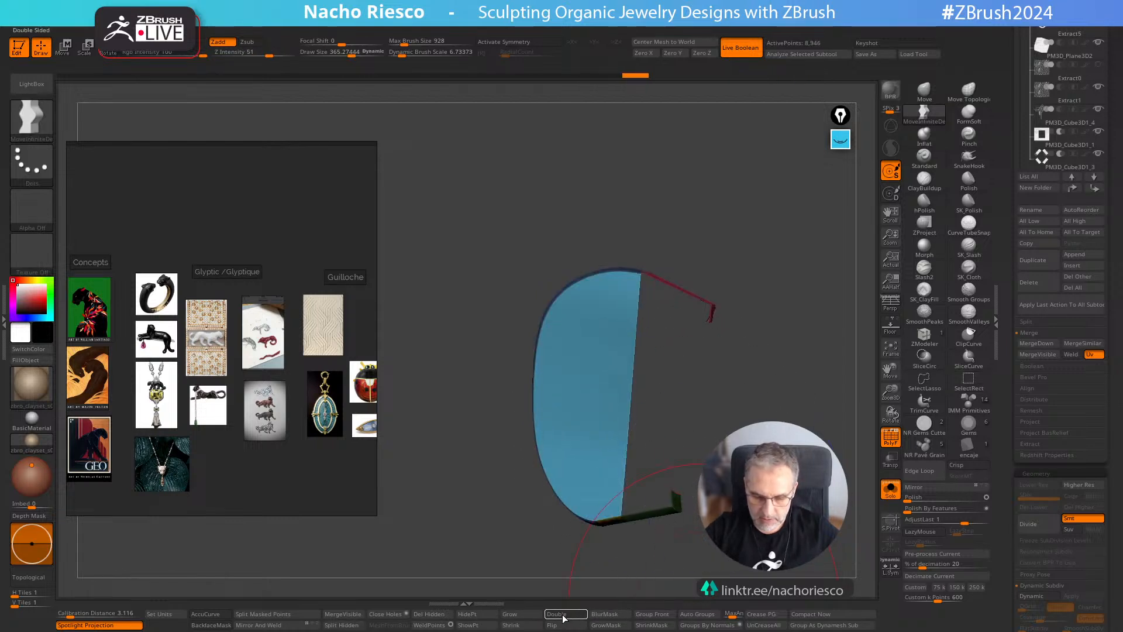
Turn on double-sided display, hide the remaining polygroups beyond the slice, and delete the hidden geometry
left_click_drag(721, 504, 720, 534)
left_click(661, 486, "ctrl+shift")
left_click(670, 497, "ctrl+shift")
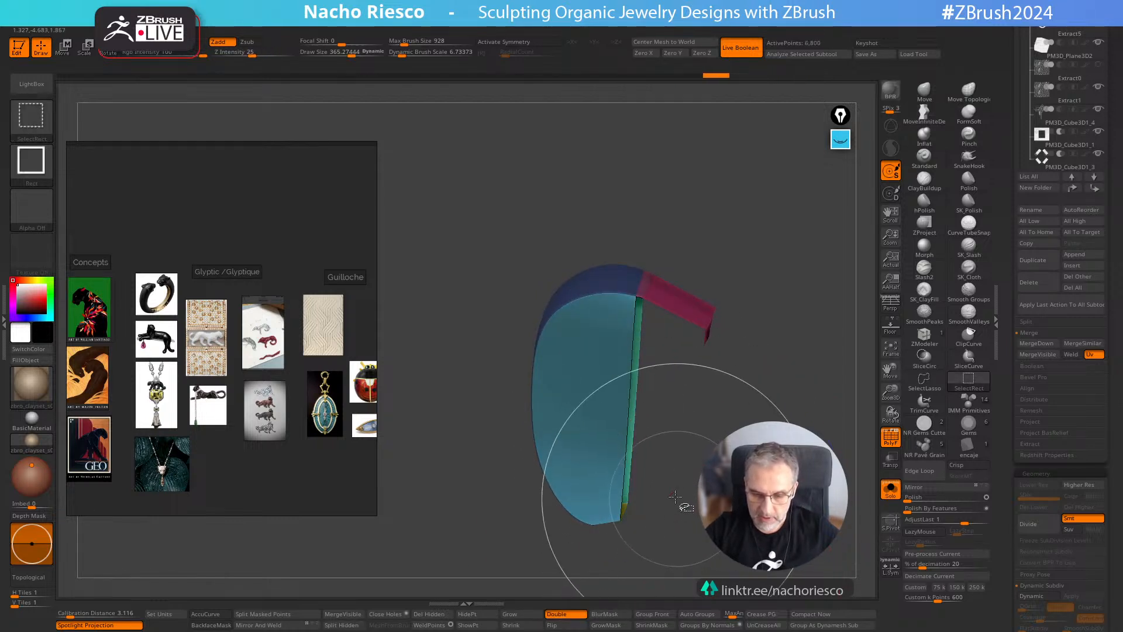
left_click(688, 313, "ctrl+shift")
left_click(649, 293, "ctrl+shift")
left_click_drag(737, 263, 685, 281)
left_click(429, 613)
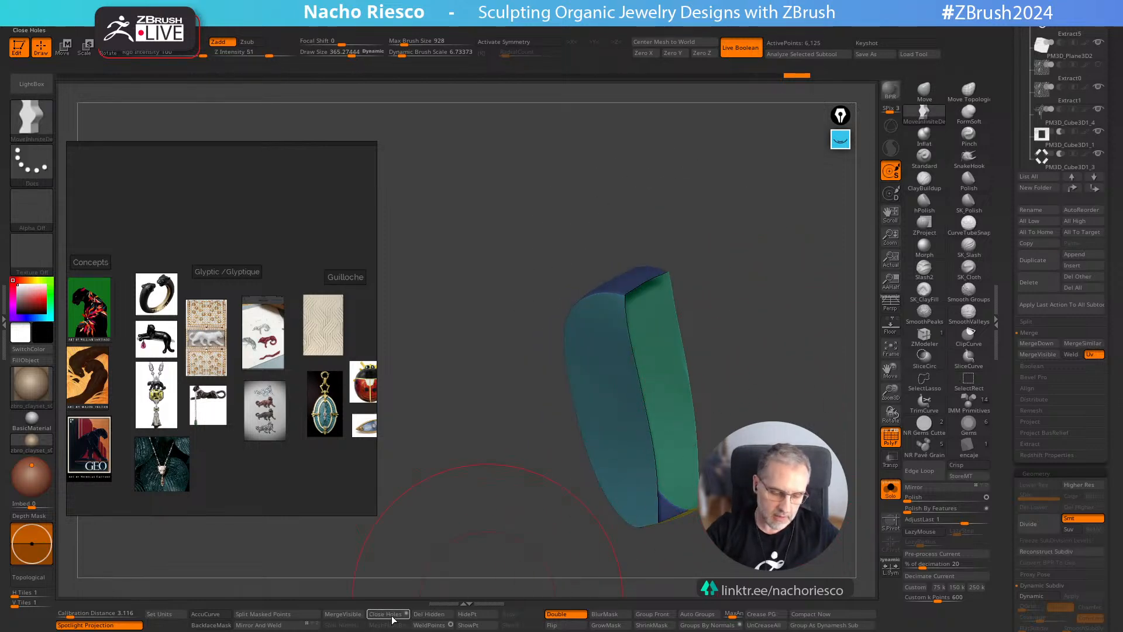
Close the open side of the trimmed collar and show its wireframe again
left_click(385, 614)
left_click_drag(716, 506, 819, 468, "shift")
left_click(886, 432)
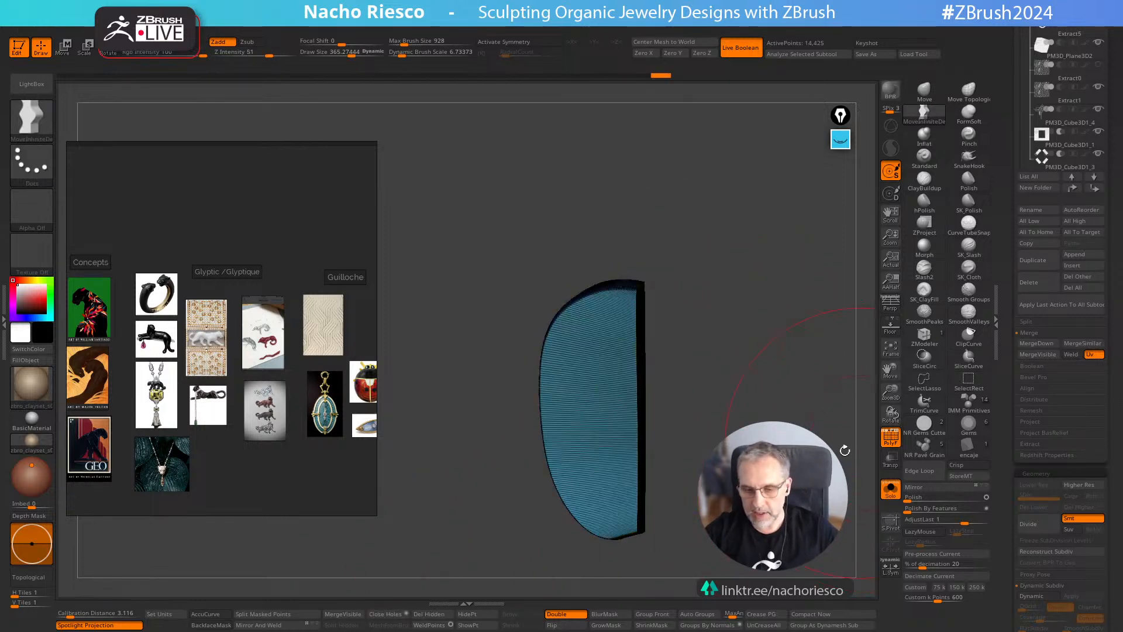
right_click_drag(845, 451, 810, 499, "ctrl")
left_click_drag(810, 498, 867, 499)
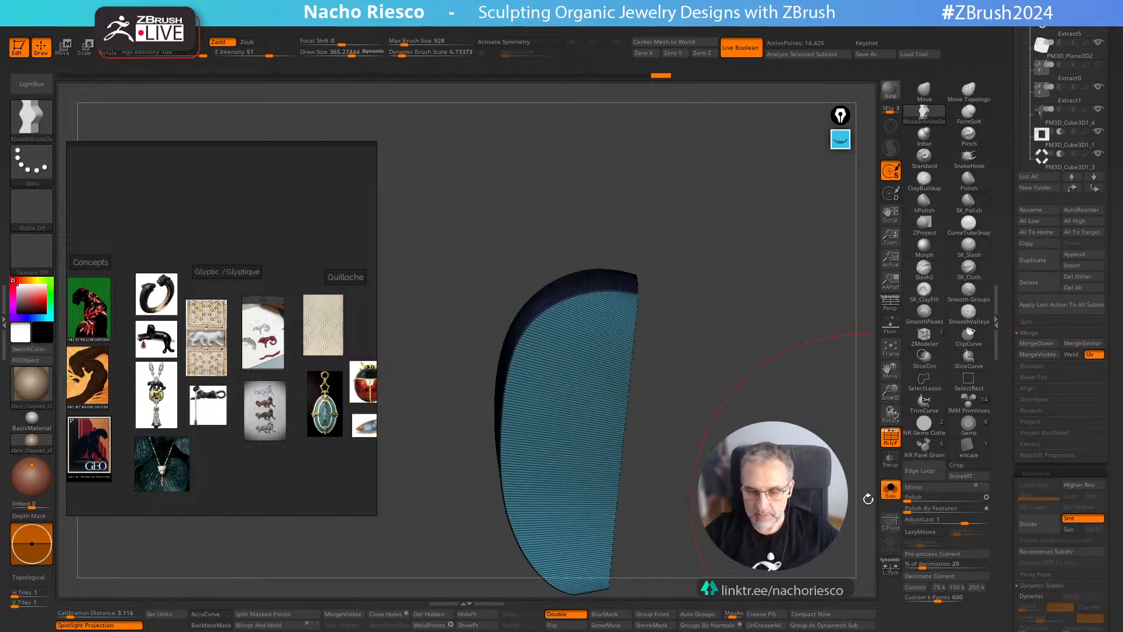
Remesh the collar with ZRemesher using the Same option, SmoothGroups 0 and KeepGroups
left_click_drag(1005, 521, 1042, 412)
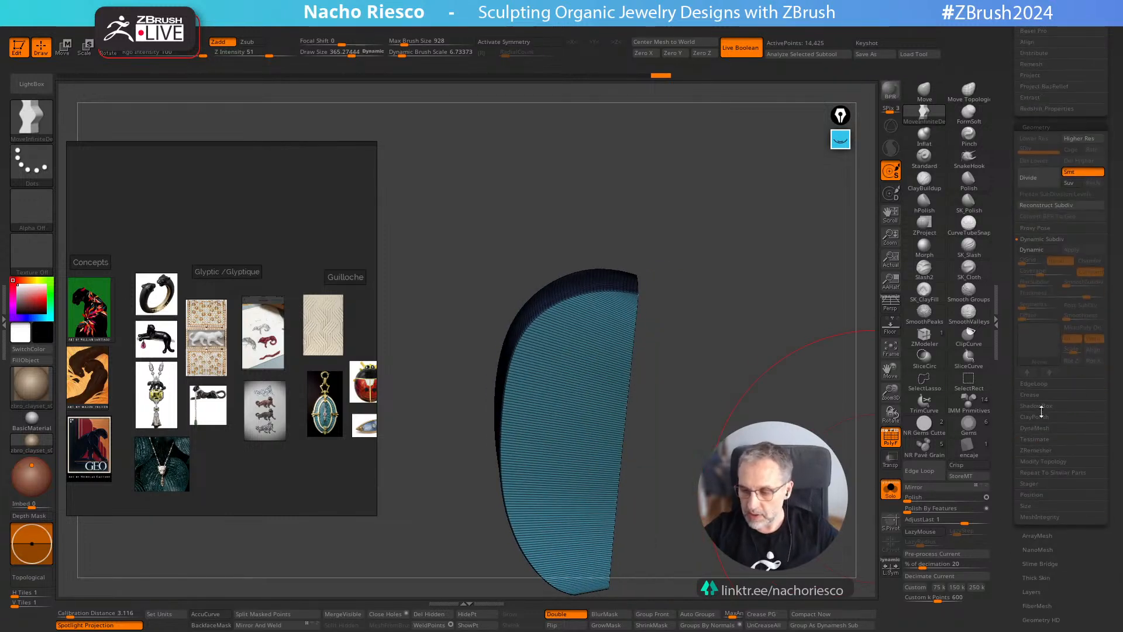
left_click(1048, 449)
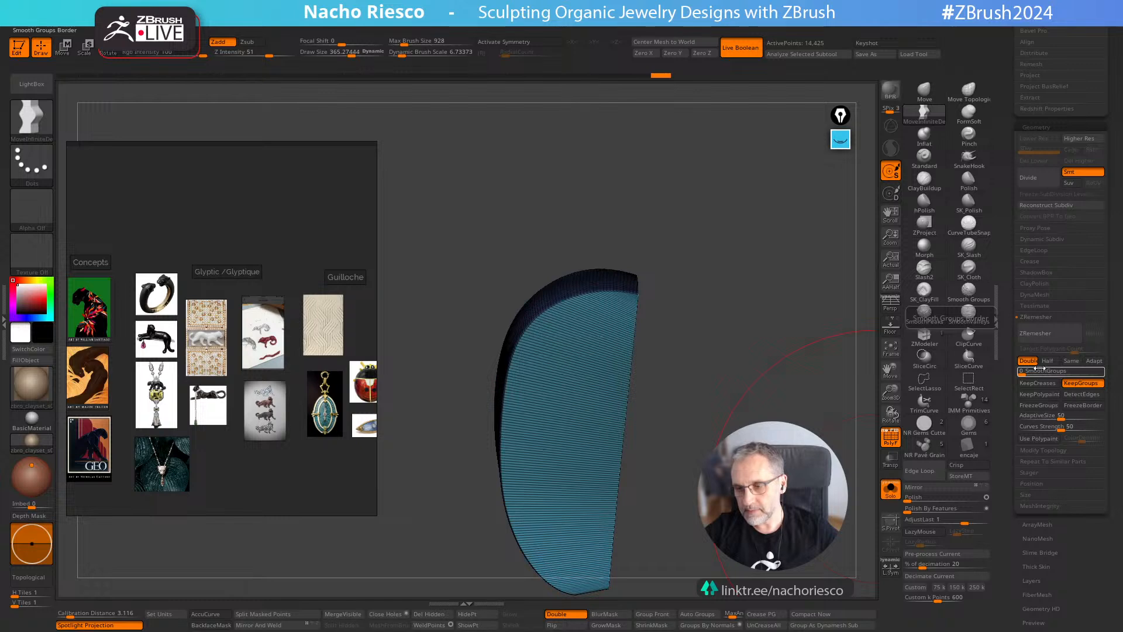
left_click(1072, 361)
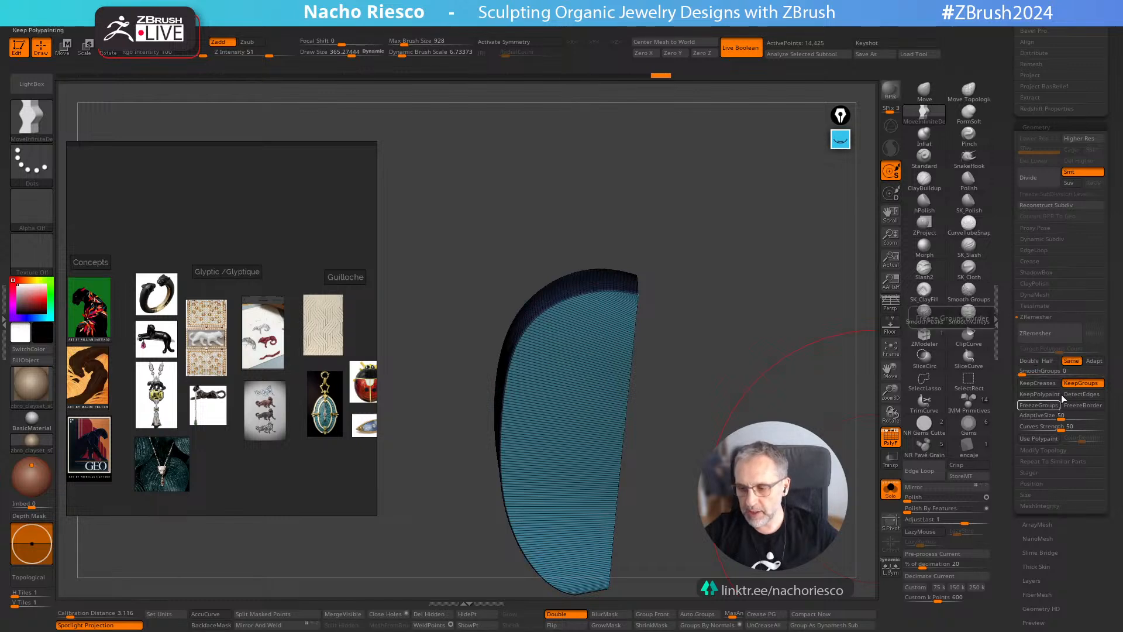
left_click_drag(1032, 372, 1087, 372)
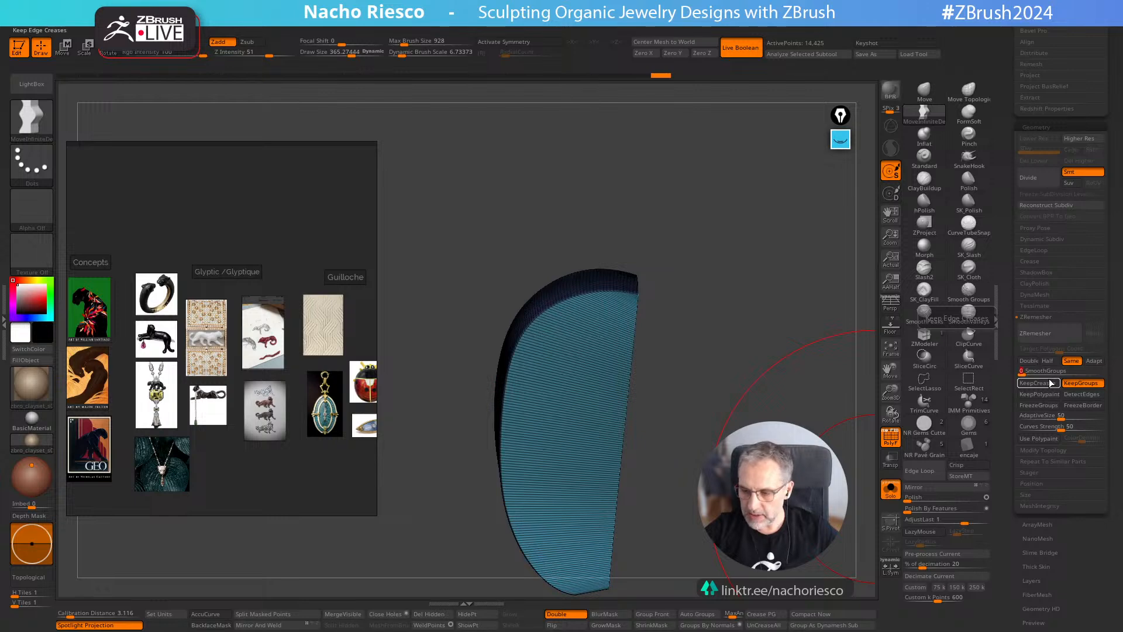
left_click(1037, 333)
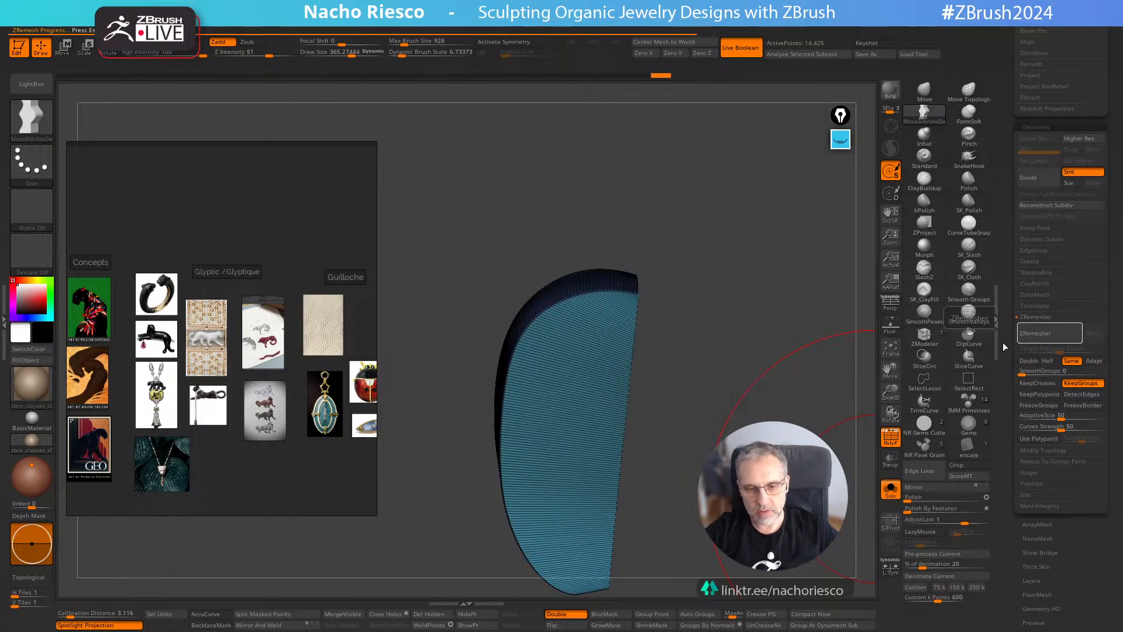
Compare the remeshed collar with the full pendant, and inspect its new topology in Solo from several angles
left_click_drag(719, 409, 830, 495)
left_click(891, 490)
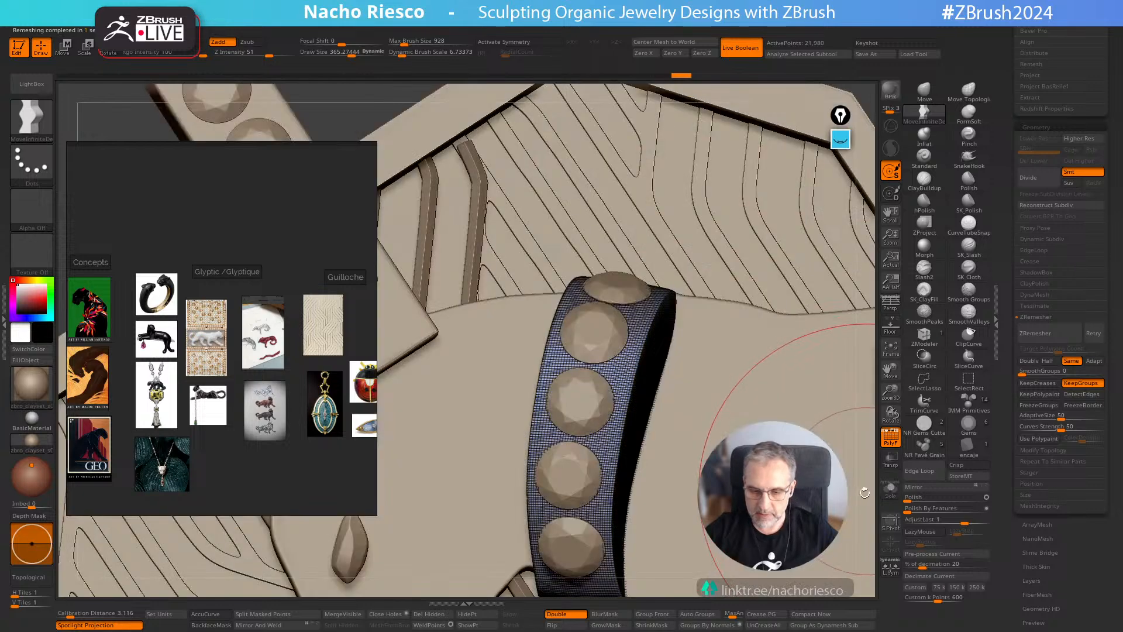
left_click(890, 490)
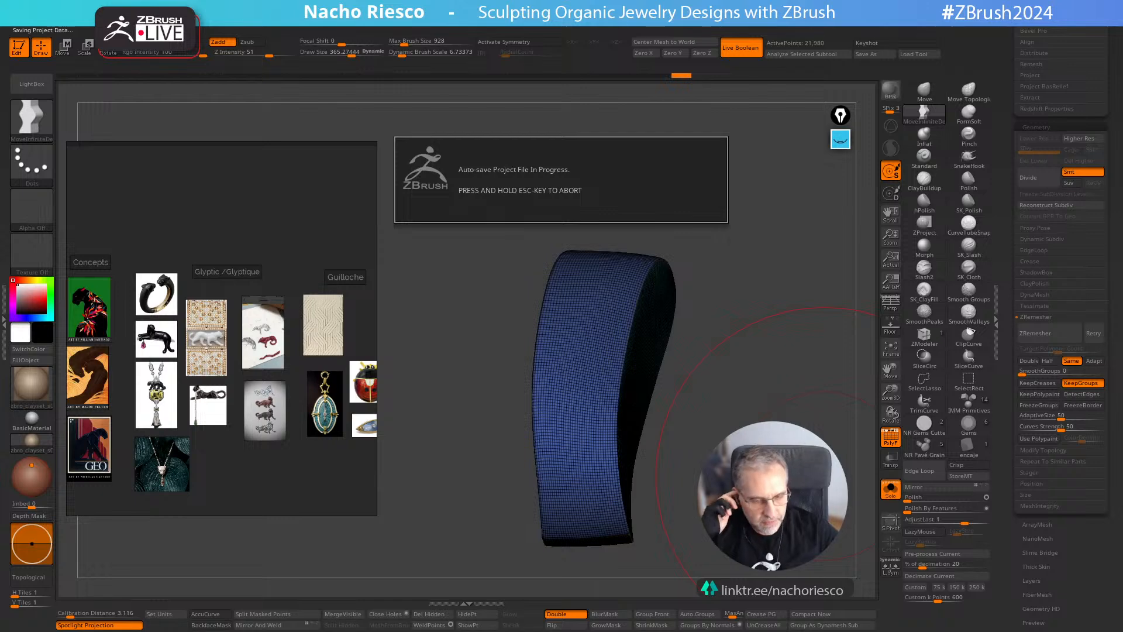
mouse_move(825, 476)
left_mouse_down()
mouse_move(822, 405)
mouse_move(622, 356)
mouse_move(723, 307)
mouse_move(682, 341)
mouse_move(737, 394)
mouse_move(831, 418)
left_mouse_up()
mouse_move(706, 392)
left_mouse_down()
mouse_move(672, 419)
mouse_move(634, 386)
left_mouse_up()
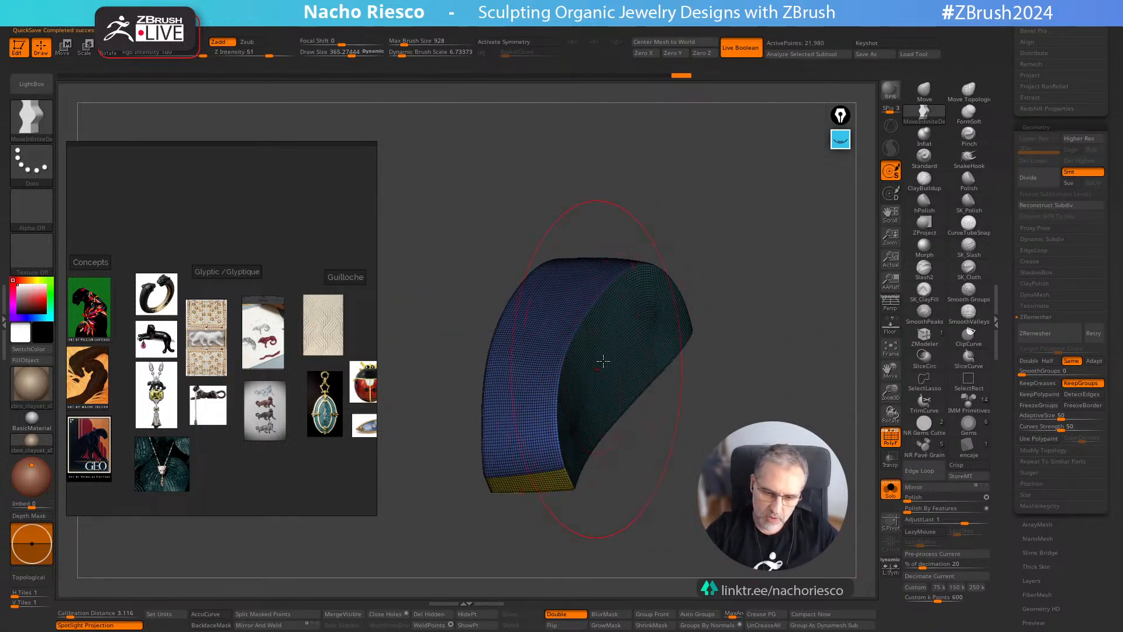
Turn off the collar's wireframe and Solo display, and frame the collar in place on the pendant
left_click_drag(752, 345, 769, 333)
mouse_move(746, 389)
left_mouse_down()
mouse_move(764, 388)
mouse_move(735, 397)
left_mouse_up()
mouse_move(743, 462)
left_mouse_down()
mouse_move(734, 486)
mouse_move(838, 468)
mouse_move(837, 485)
mouse_move(790, 477)
mouse_move(822, 519)
mouse_move(741, 387)
mouse_move(855, 466)
mouse_move(862, 459)
left_mouse_up()
left_click(890, 440)
left_click(890, 489)
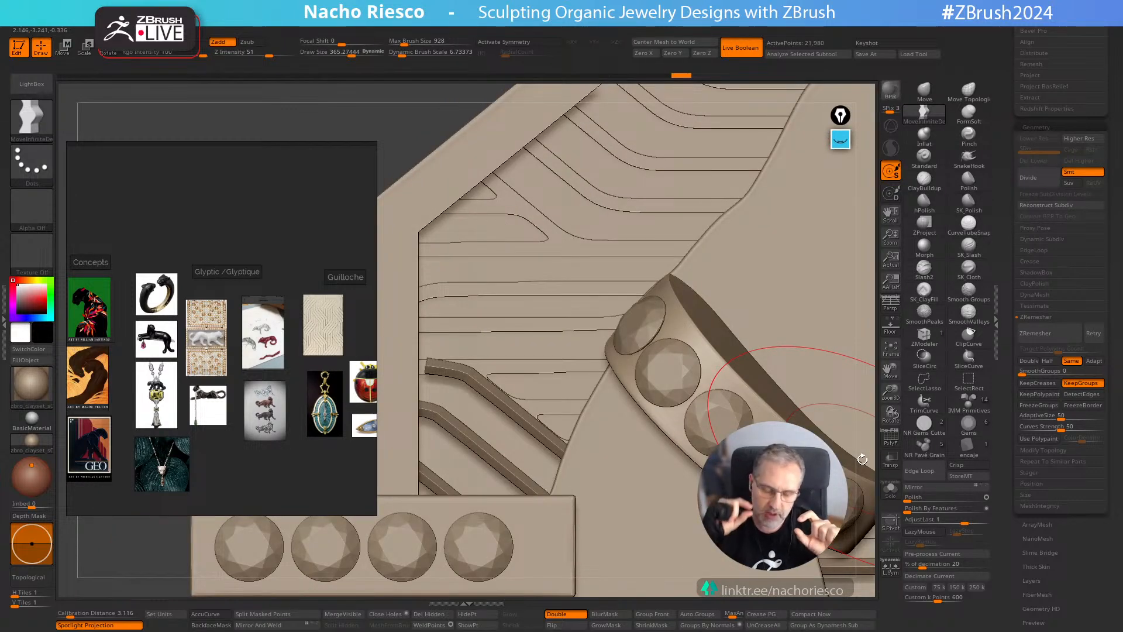
left_click(890, 347)
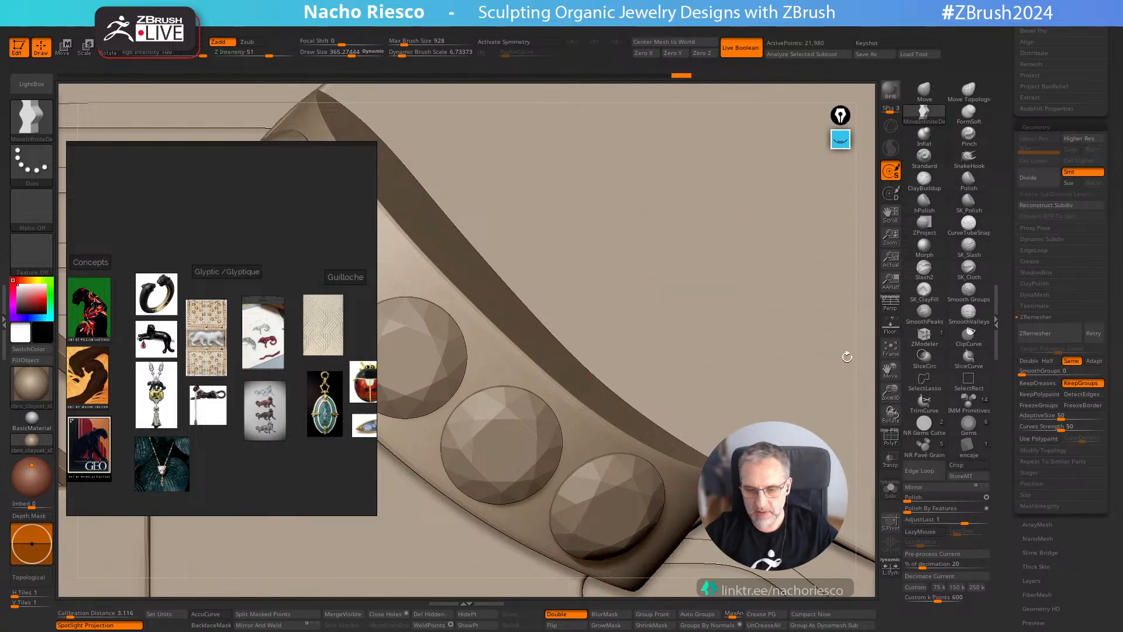
right_click_drag(843, 328, 884, 493, "ctrl")
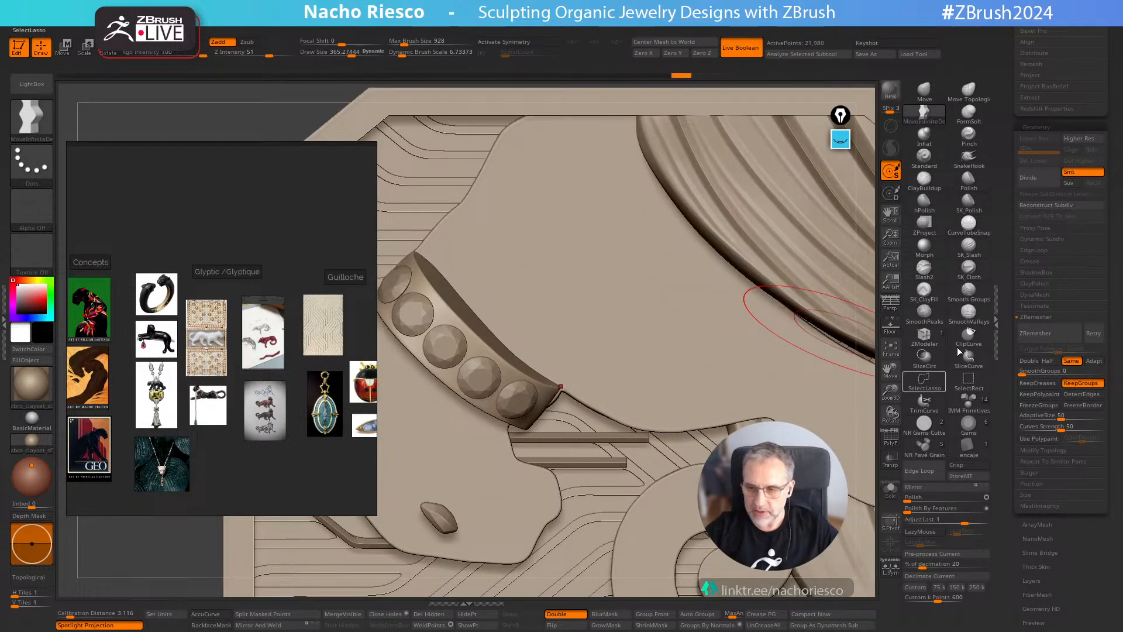
Hide the PM3D_Plane3D2_2 gem row subtool so only the bare collar band shows on the panther's neck
scroll(1056, 395, "up", 5)
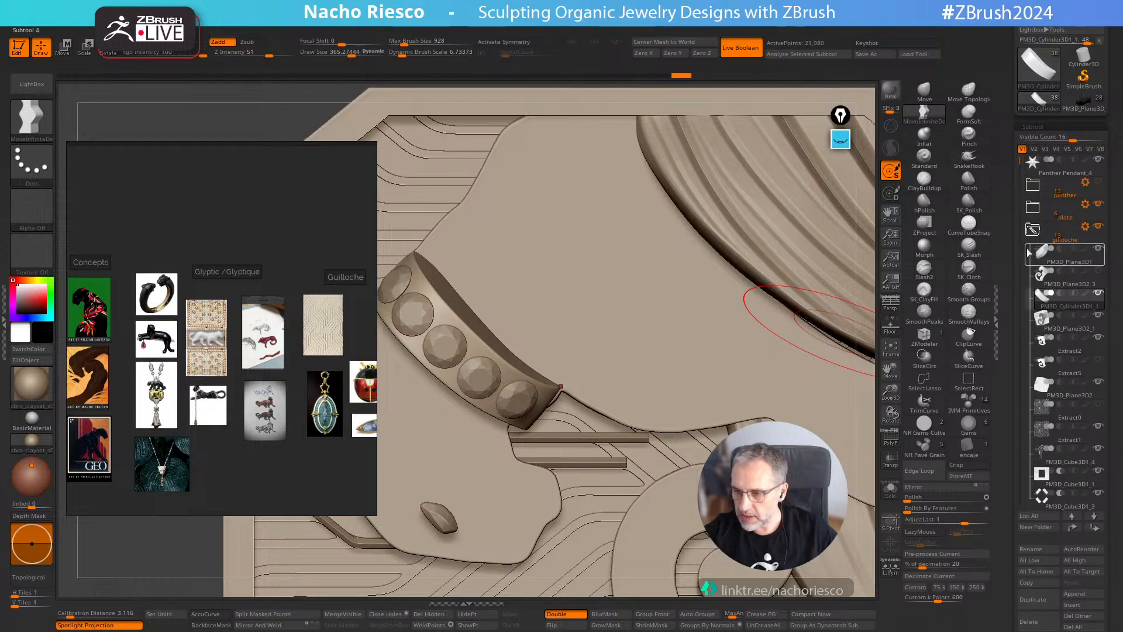
left_click_drag(1017, 243, 1017, 256)
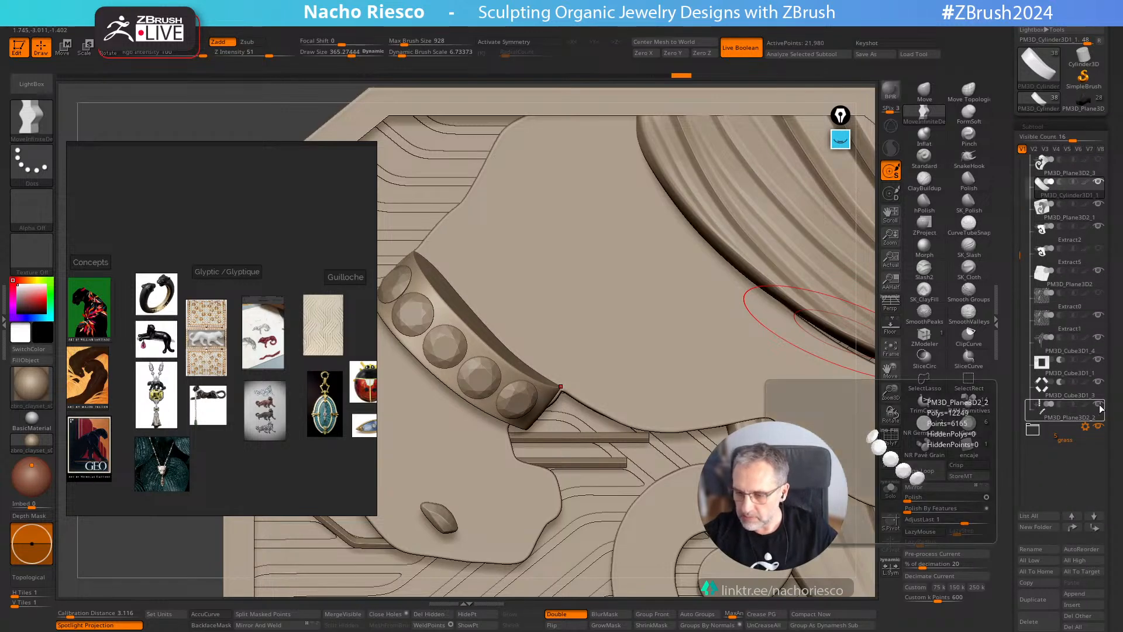
left_click(890, 491)
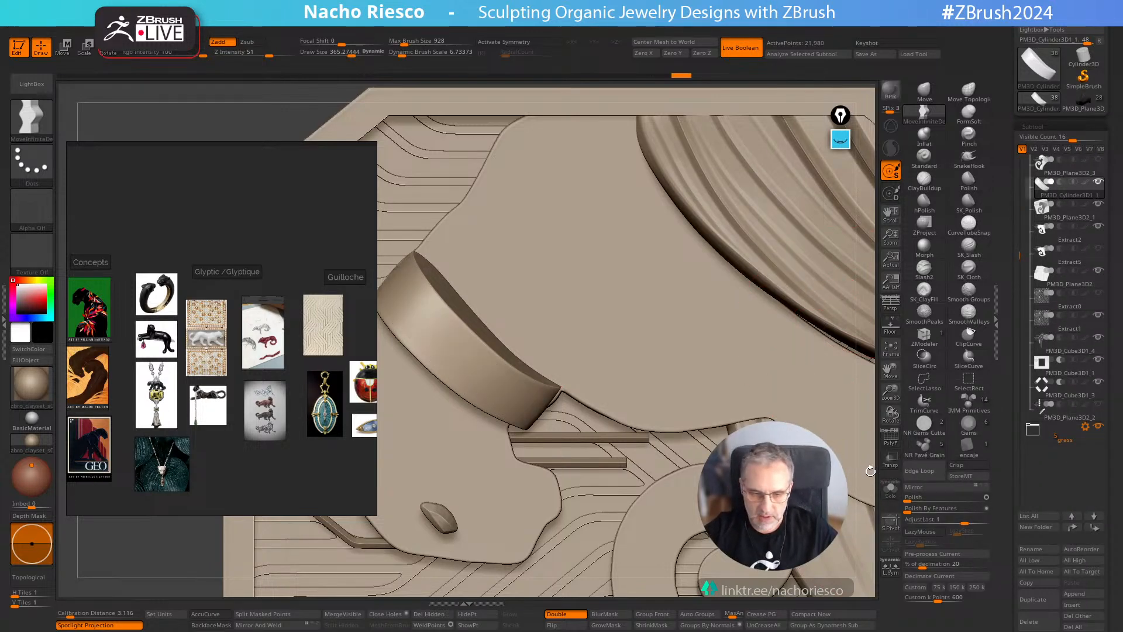
left_click_drag(871, 471, 875, 419)
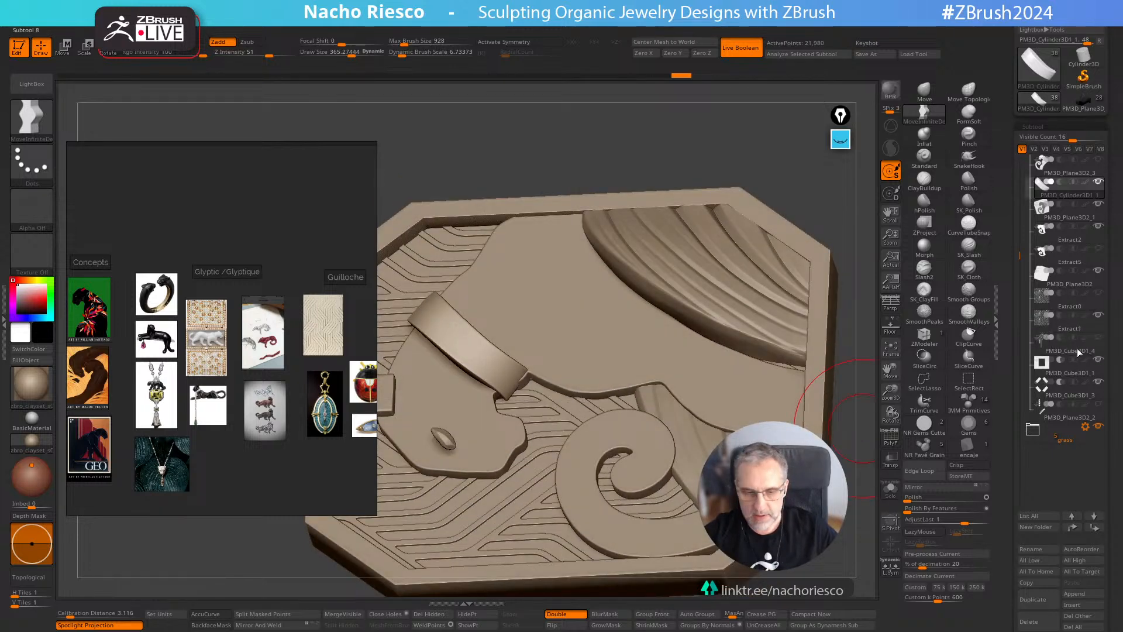
mouse_move(866, 462)
left_mouse_down()
mouse_move(870, 472)
mouse_move(871, 458)
left_mouse_up()
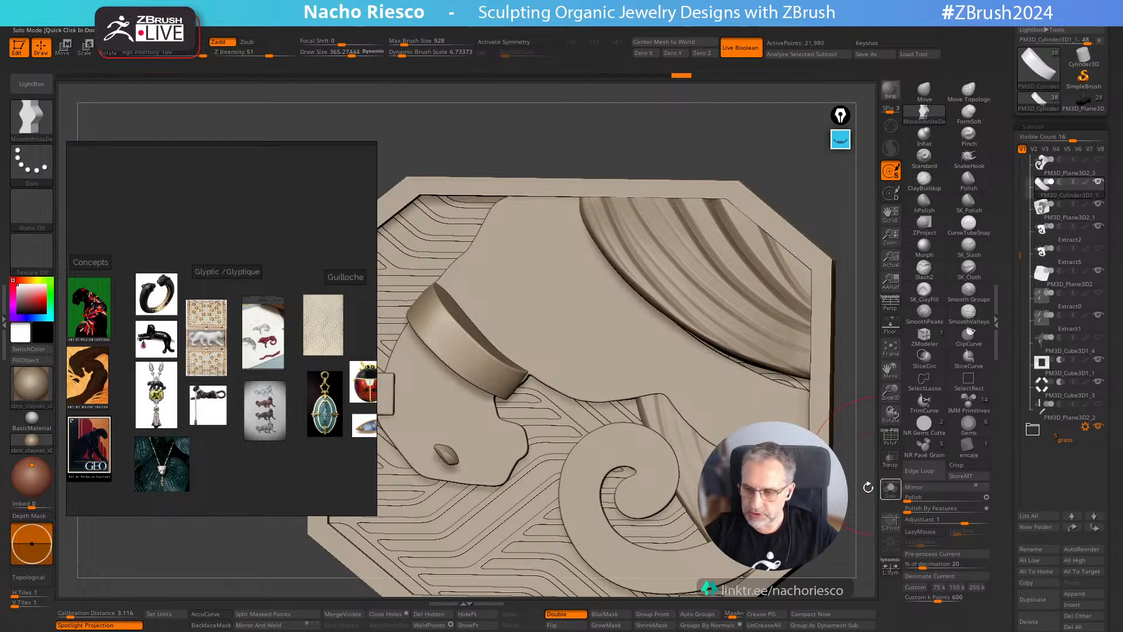
Draw a transpose line along the isolated collar past its lower end, and show the full pendant again
left_click(891, 489)
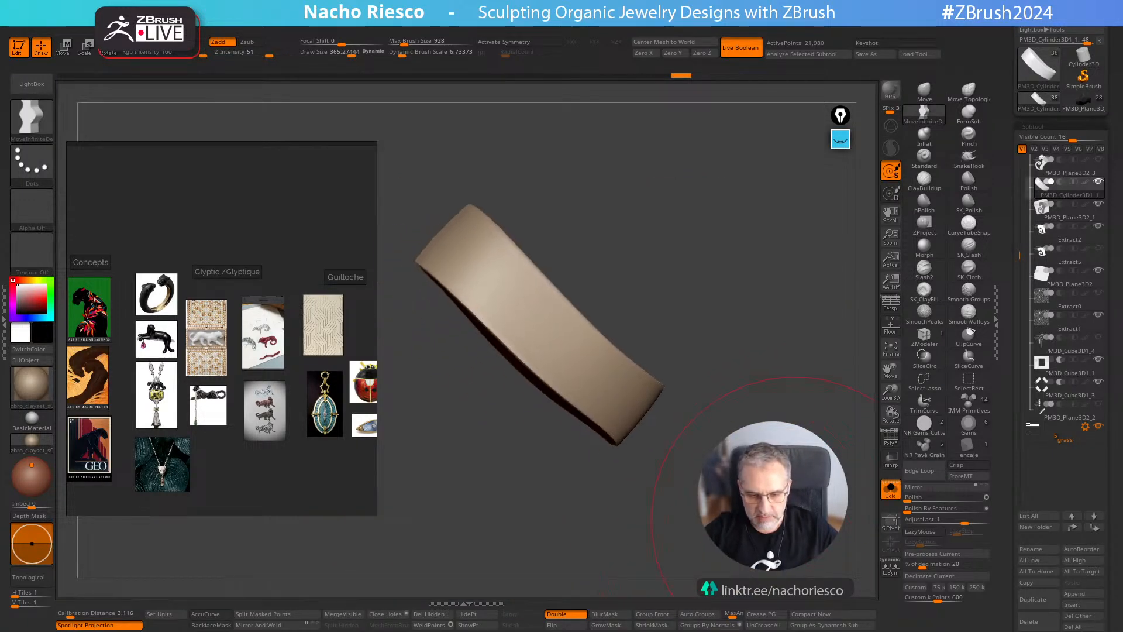
key("w")
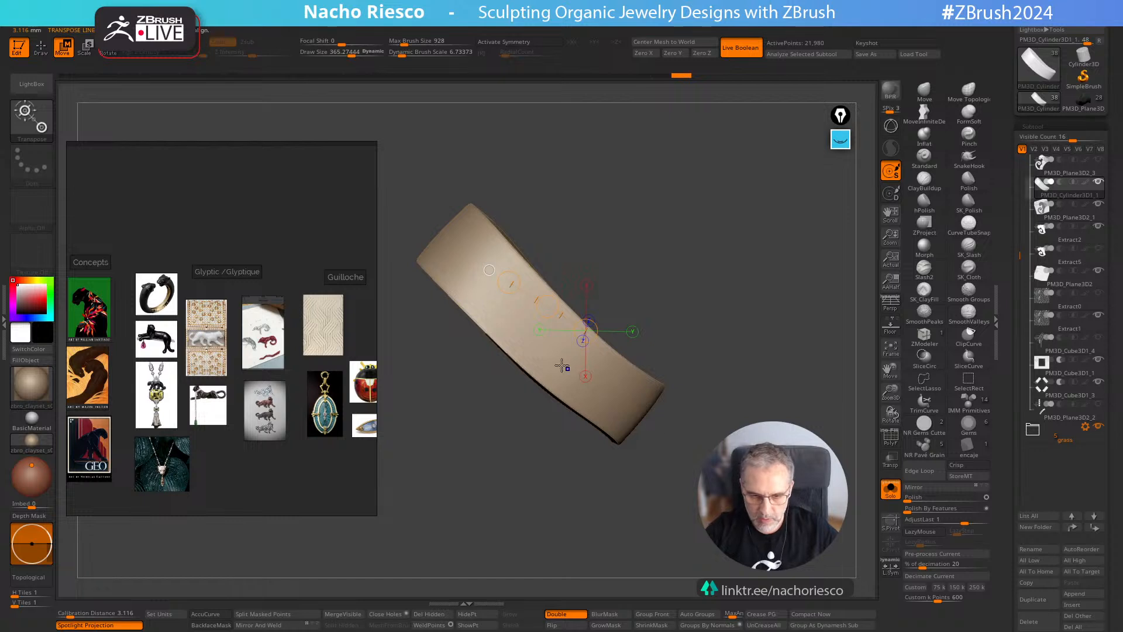
left_click_drag(691, 450, 685, 456)
left_click_drag(587, 374, 692, 472)
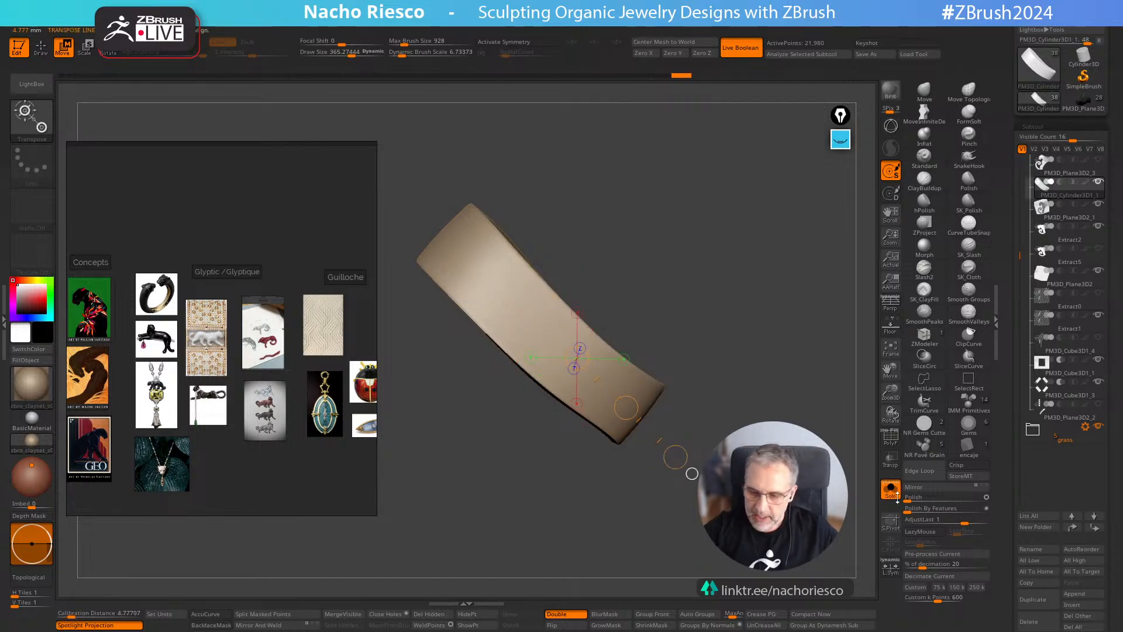
left_click(891, 489)
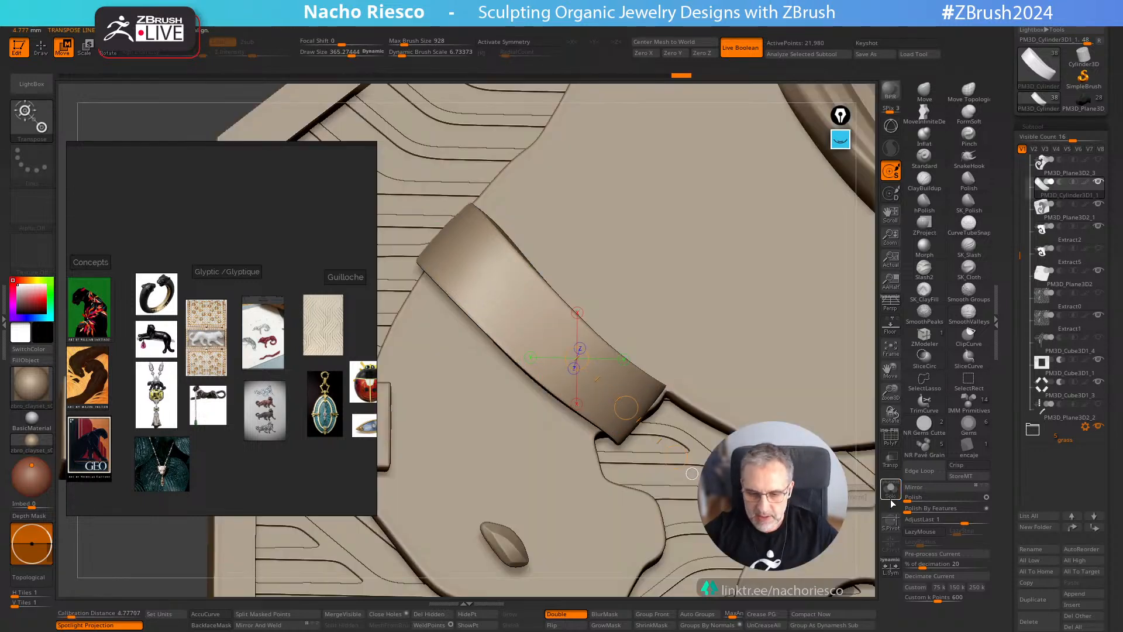
Annotate the collar's lower end with black angled lines and a curved arrow indicating the intended rotation
left_click(840, 139)
left_click(845, 357)
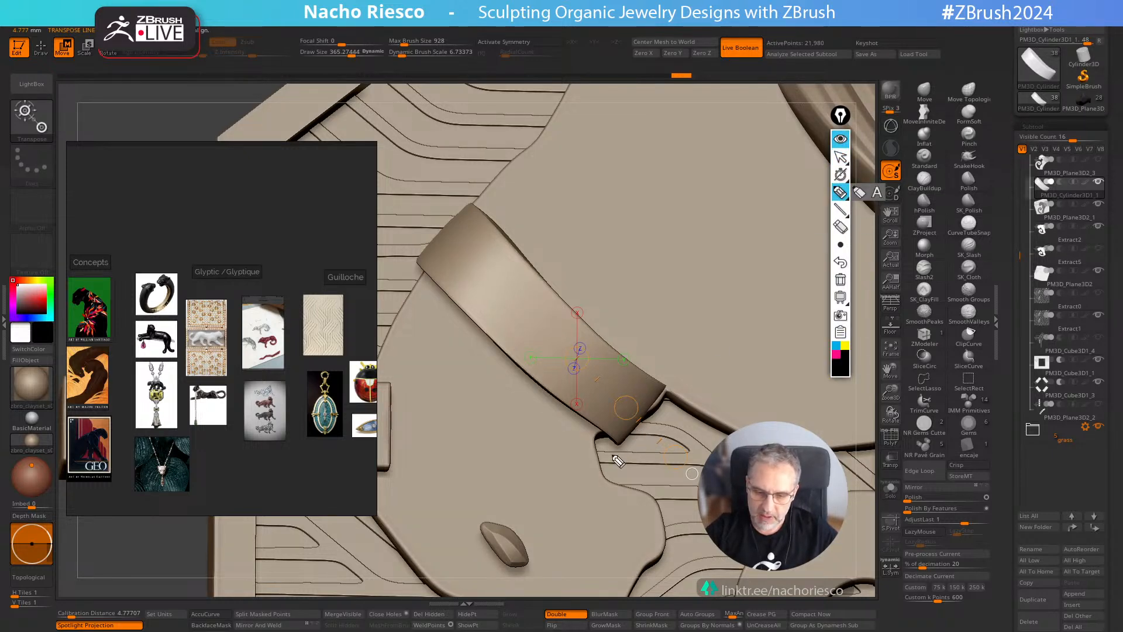
left_click_drag(611, 455, 687, 363)
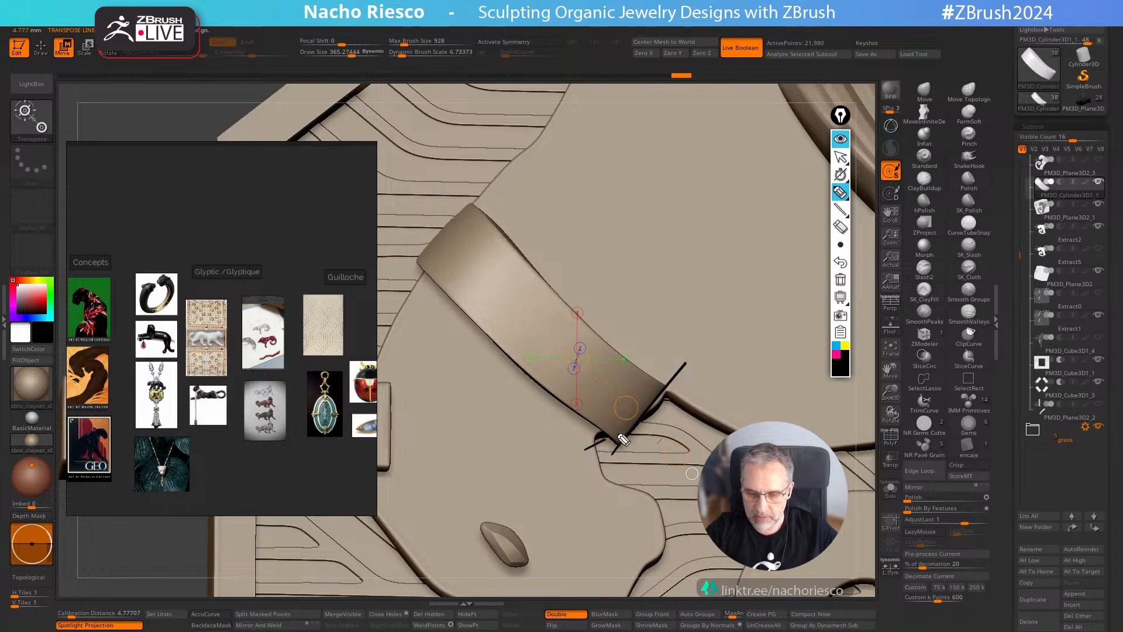
left_click_drag(585, 449, 711, 383)
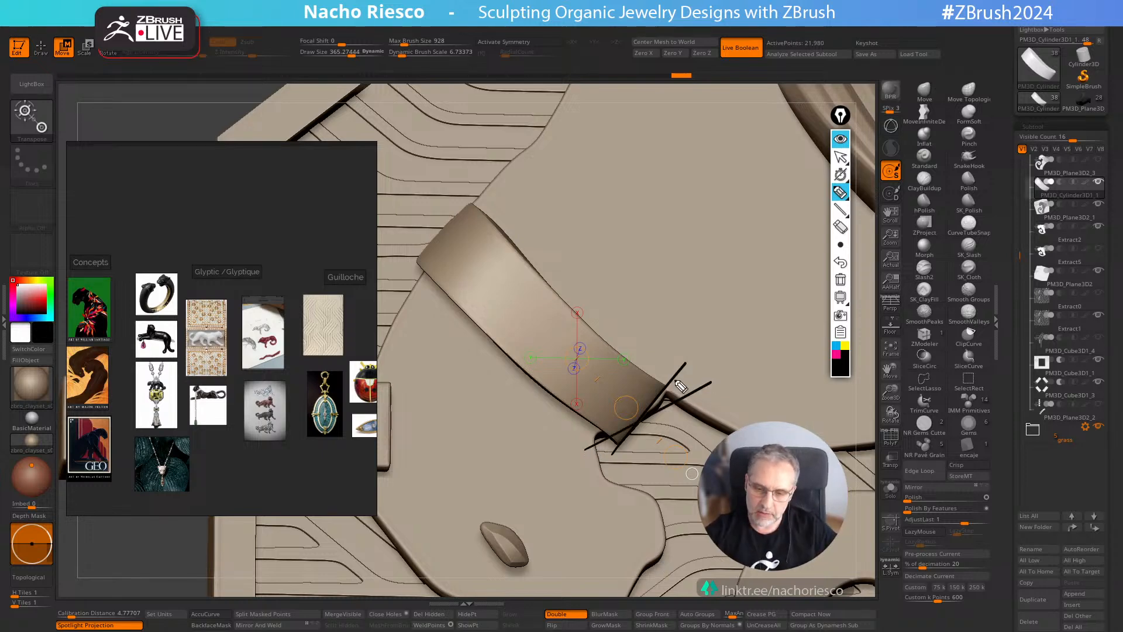
left_click_drag(677, 381, 696, 438)
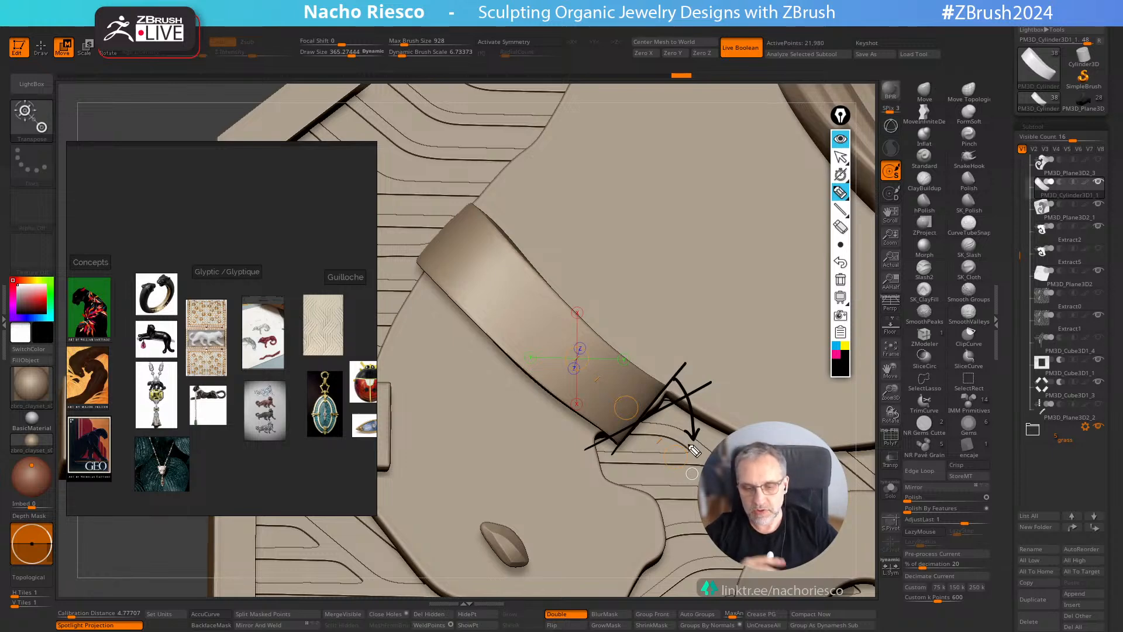
left_click_drag(585, 461, 740, 378)
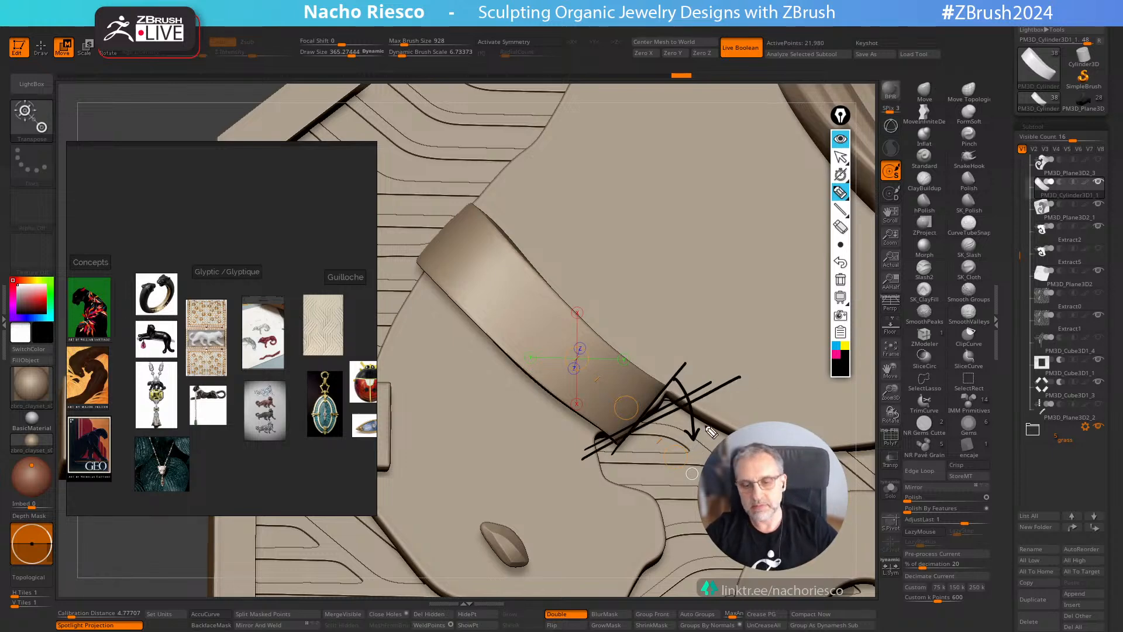
Add magenta lines marking the collar's end angles, and clear all screen annotations
left_click(837, 354)
mouse_move(577, 458)
left_mouse_down()
mouse_move(739, 387)
mouse_move(595, 474)
left_mouse_up()
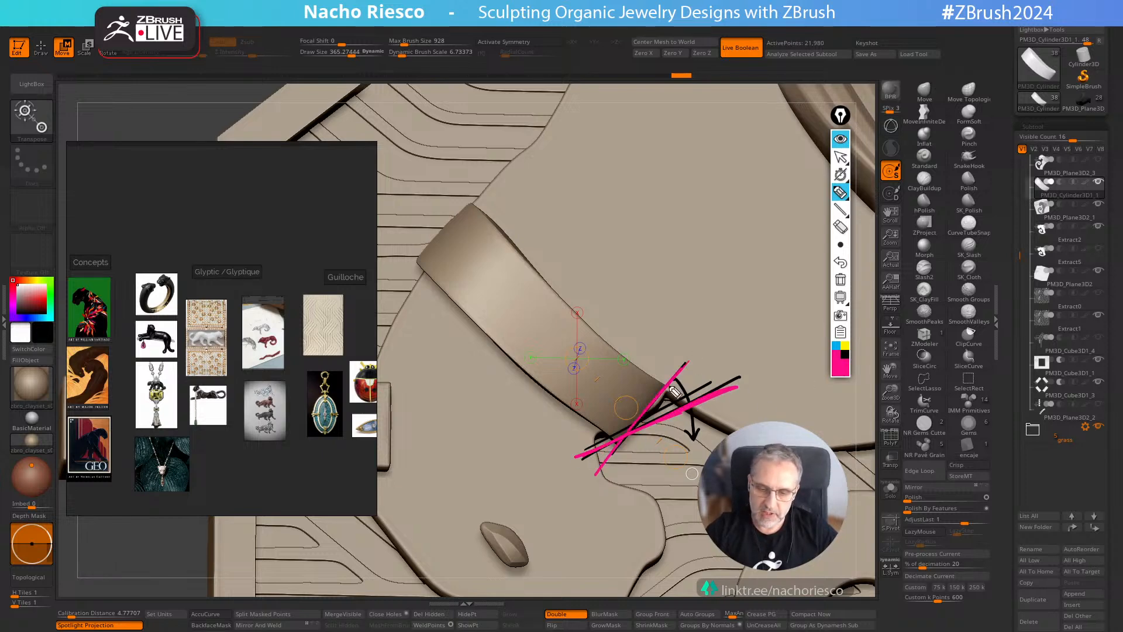
left_click(840, 156)
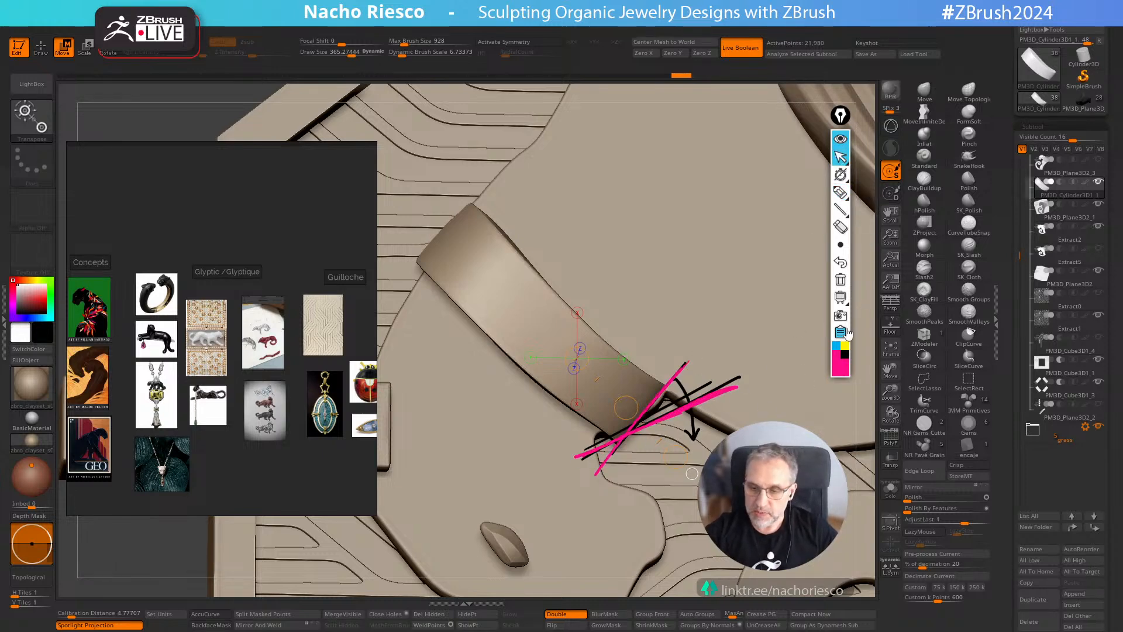
left_click(841, 280)
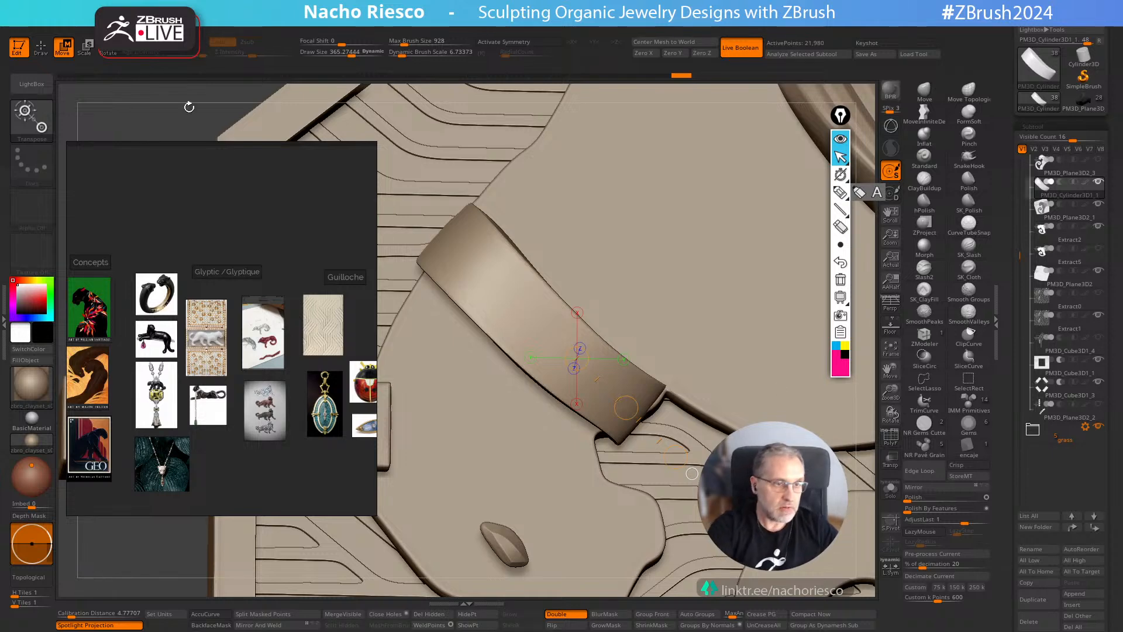
Rotate the collar slightly with the transpose line to change the angle of its lower end
key("r")
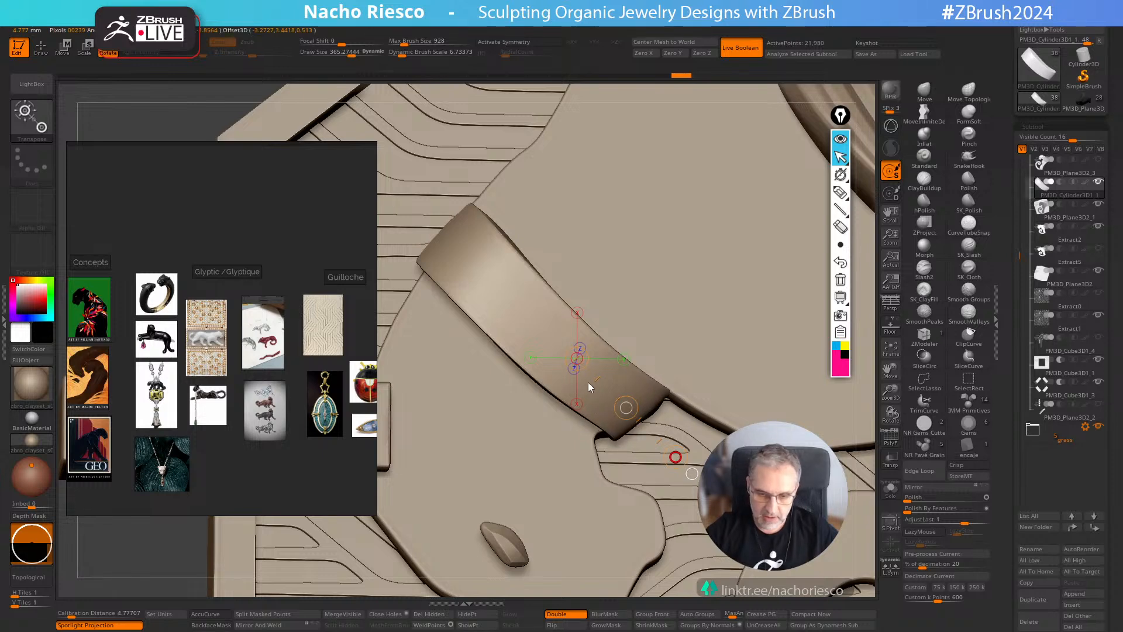
left_click_drag(588, 382, 587, 462)
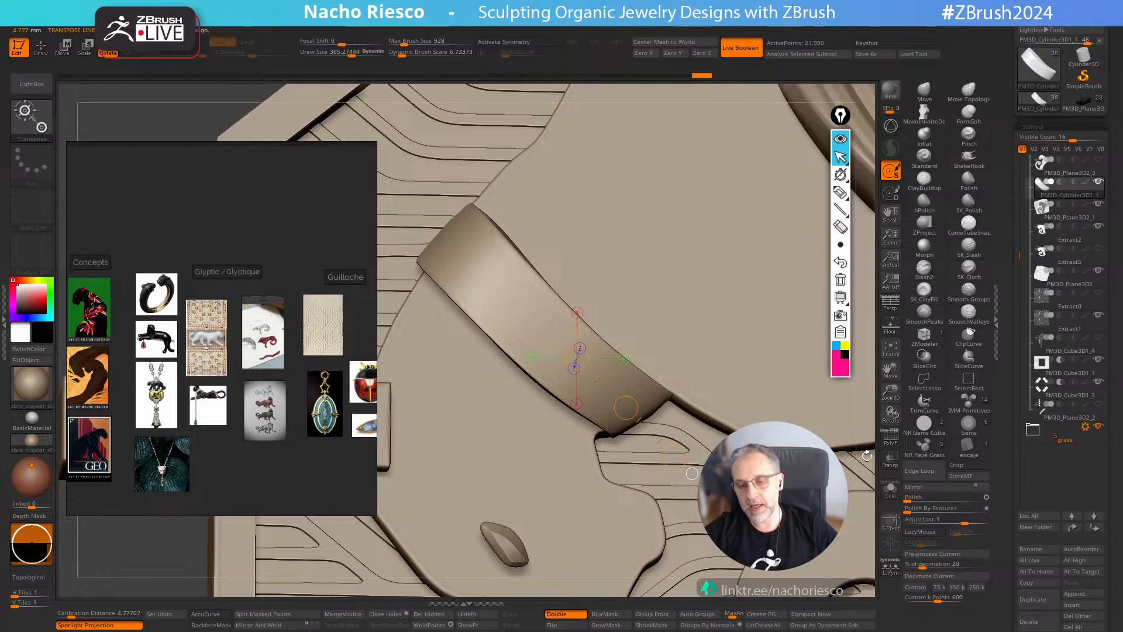
left_click_drag(866, 456, 871, 468)
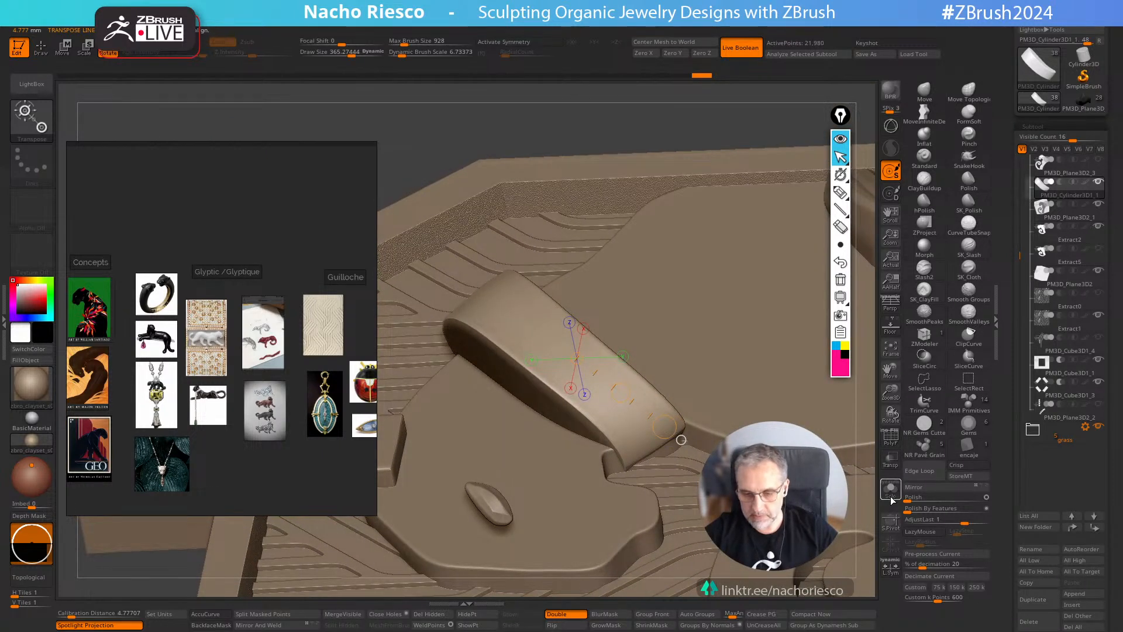
Draw a Move transpose line downward through the isolated collar in side view, and return to Draw mode on the full pendant
left_click(891, 492)
left_click_drag(693, 405, 753, 364)
key("w")
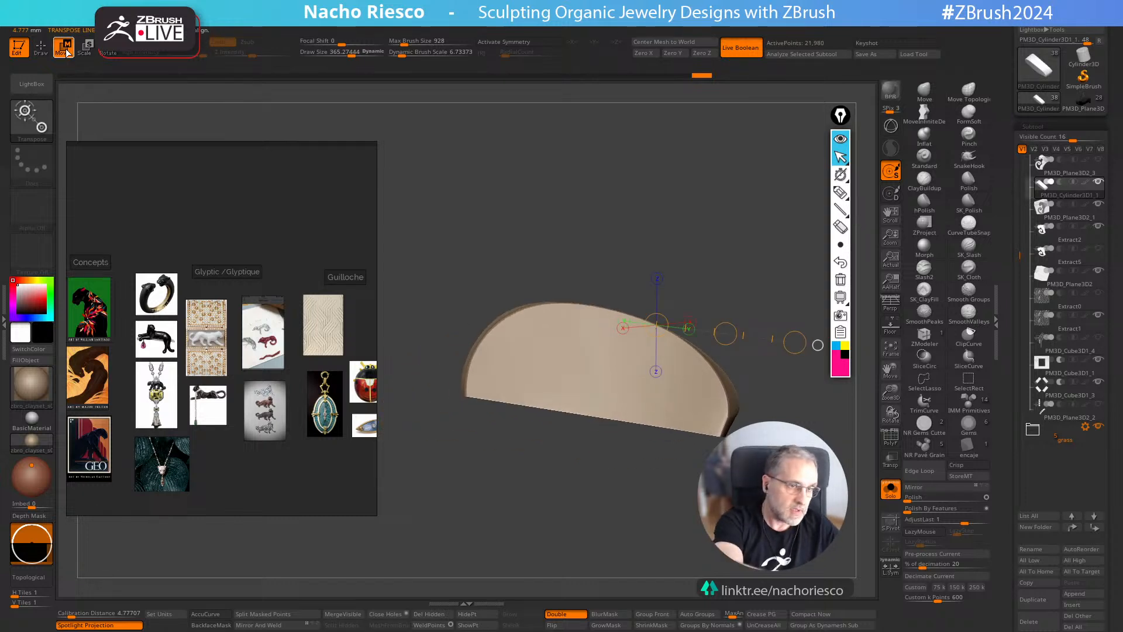
left_click_drag(621, 342, 591, 557)
left_click(890, 496)
key("q")
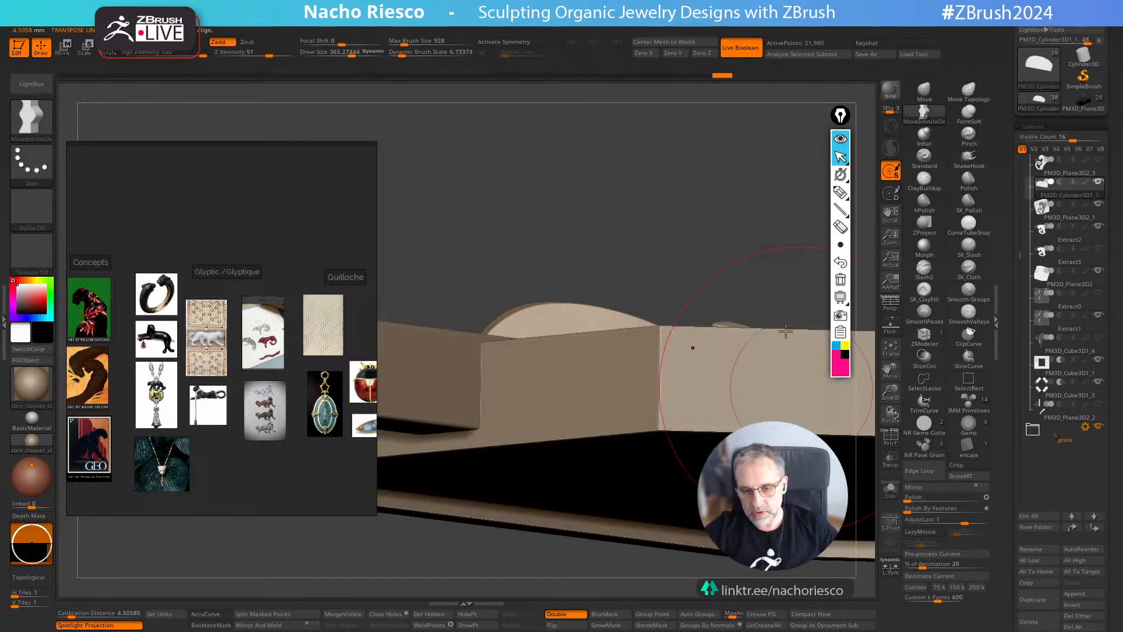
Reshape the collar's lower end against the panther's neck with the Move brush at a draw size of about 276
mouse_move(727, 372)
right_mouse_down()
mouse_move(774, 361)
mouse_move(781, 374)
right_mouse_up()
left_click(926, 93)
left_click_drag(748, 419, 697, 443)
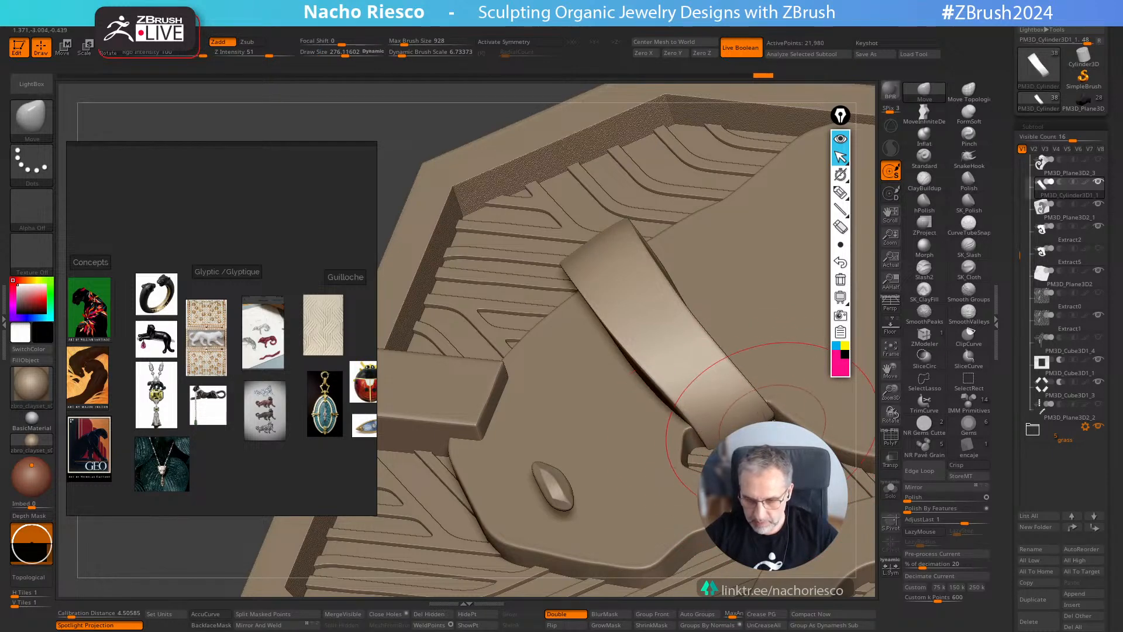
left_click_drag(766, 447, 778, 462)
left_click_drag(870, 479, 866, 498)
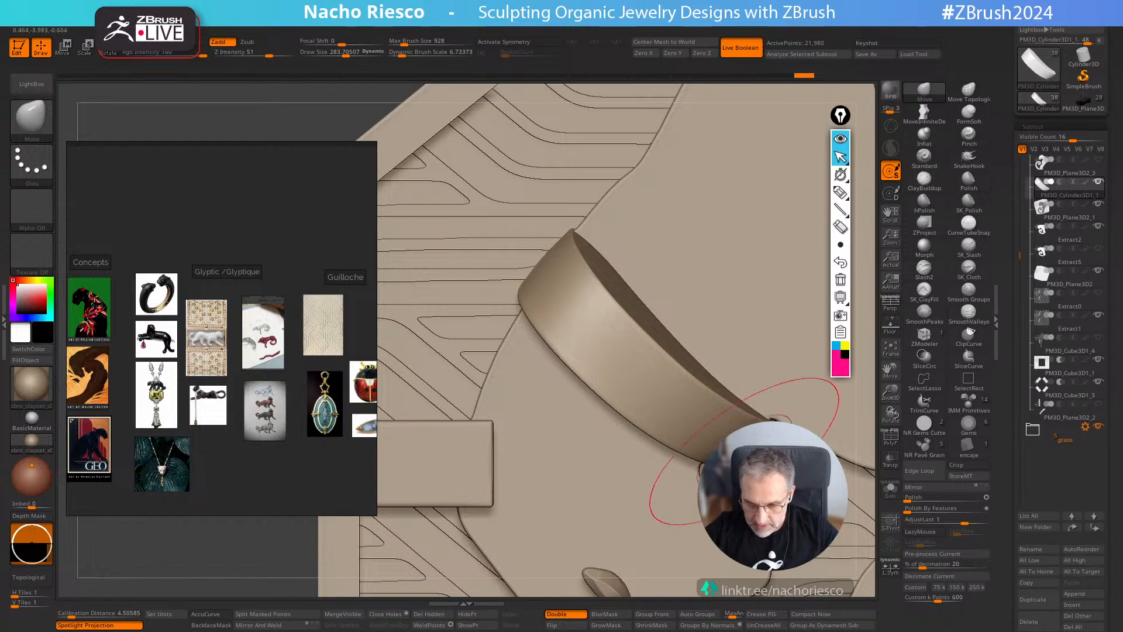
Adjust the collar's long edge with the Move brush at a draw size of about 291
right_click_drag(819, 386, 852, 410)
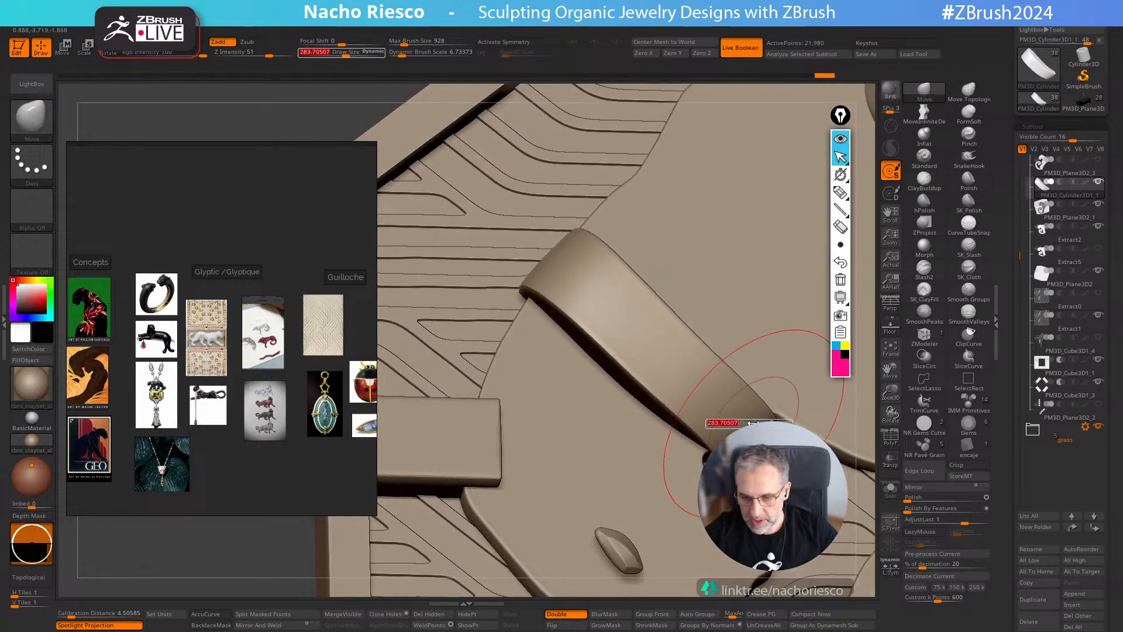
left_click_drag(700, 357, 691, 337)
mouse_move(865, 400)
right_mouse_down()
mouse_move(799, 404)
mouse_move(760, 386)
right_mouse_up()
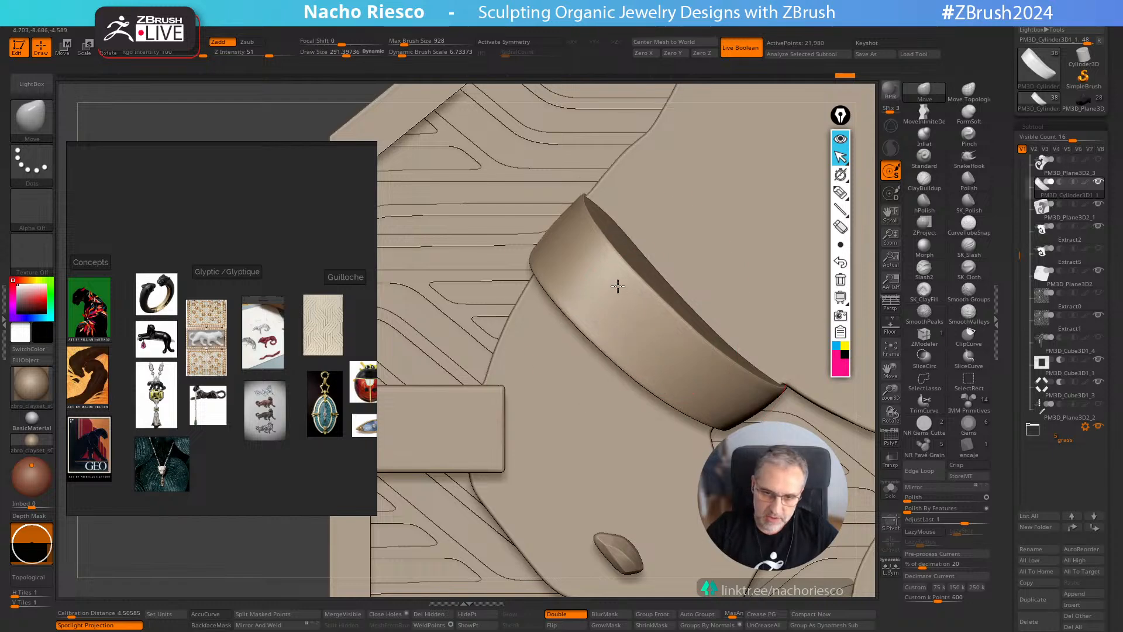
right_click_drag(744, 300, 742, 283)
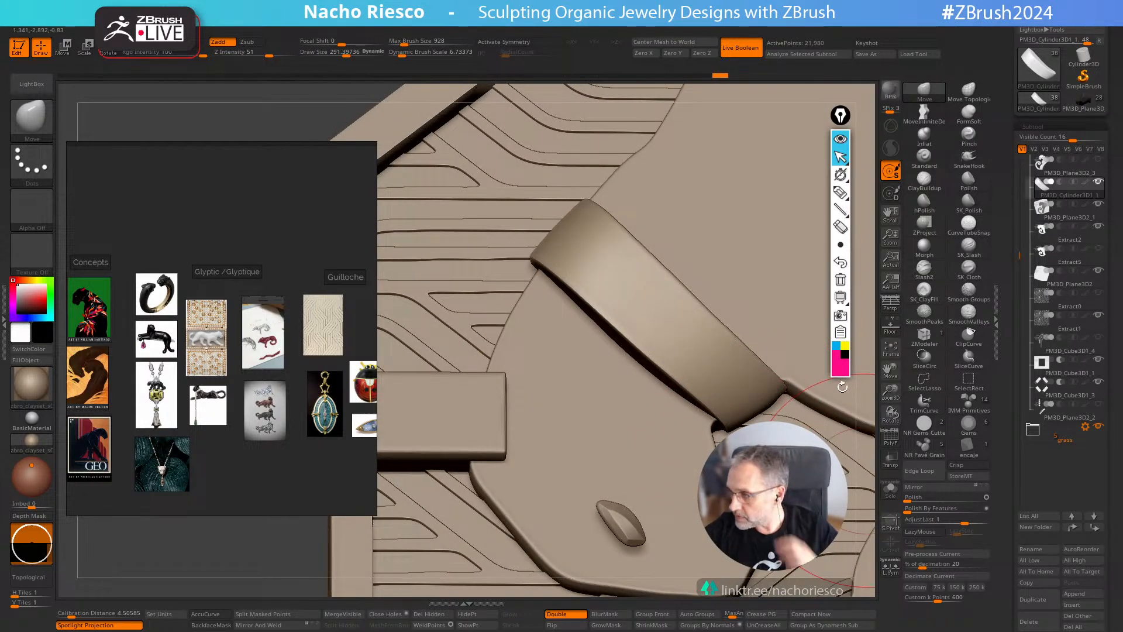
Save the pendant file to disk and check the adjusted collar against the surrounding plate
right_click_drag(842, 387, 820, 399, "ctrl")
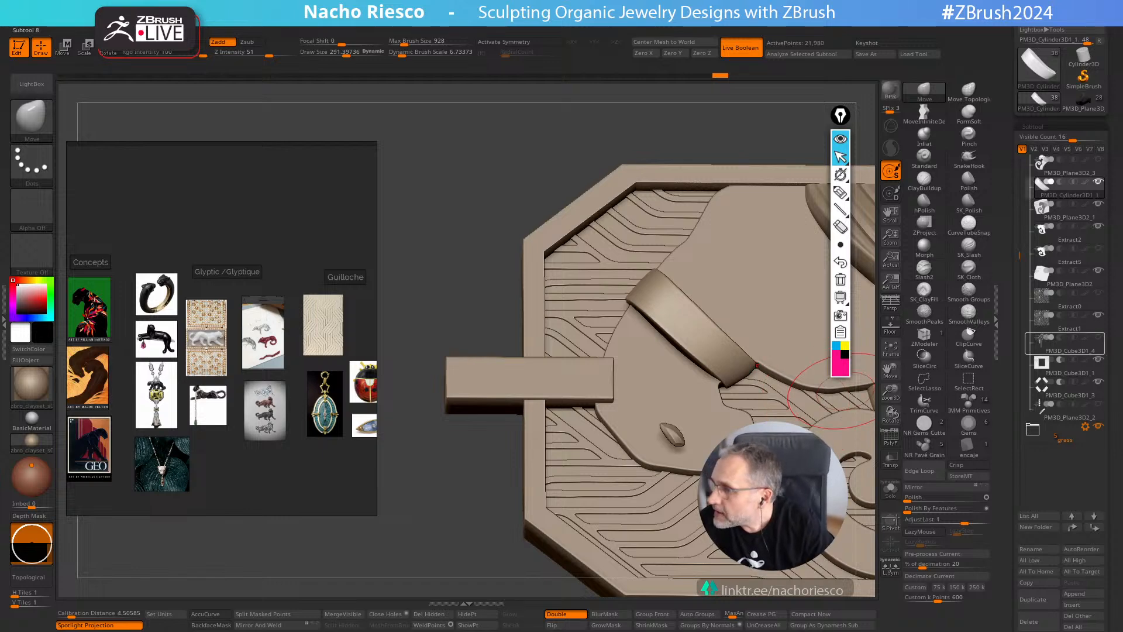
mouse_move(1065, 344)
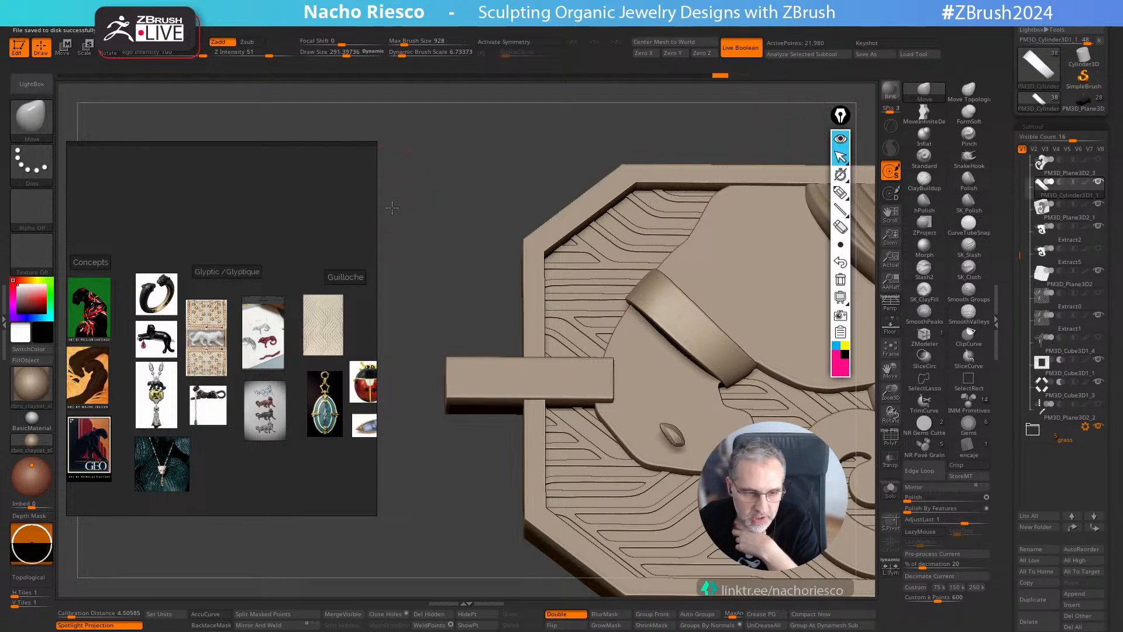
left_click_drag(392, 208, 457, 255)
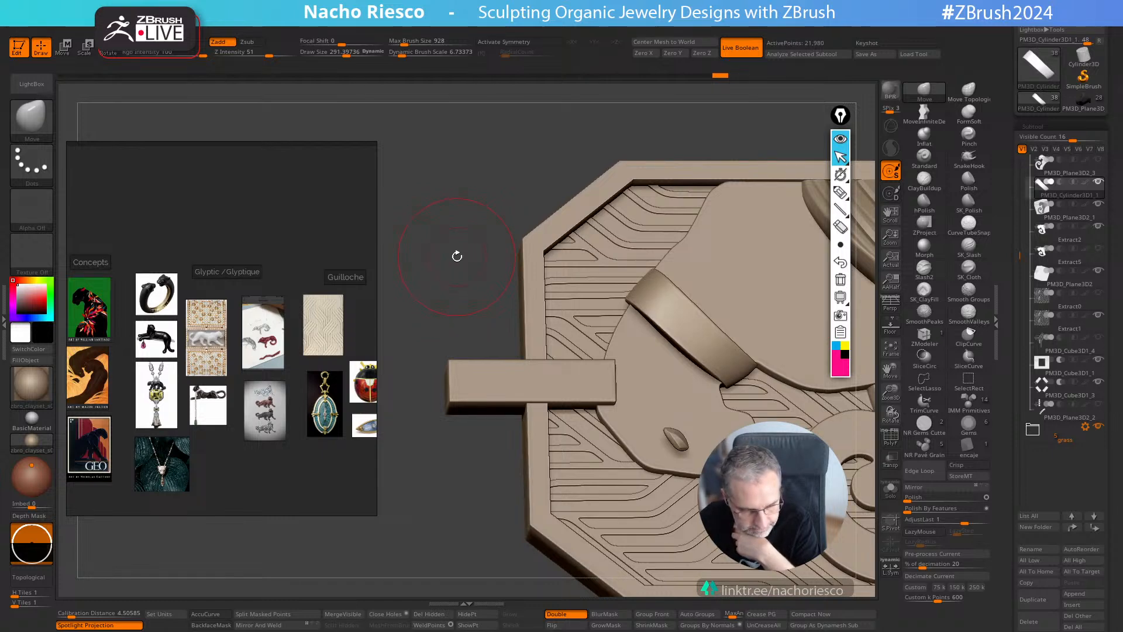
left_click_drag(457, 256, 468, 258)
mouse_move(1063, 320)
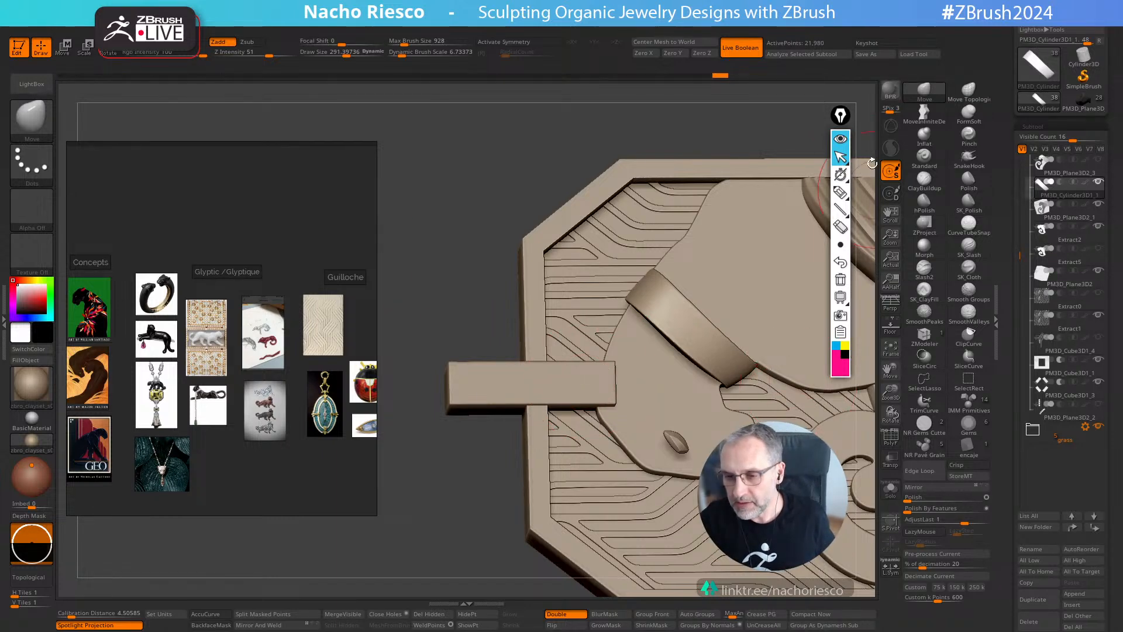
Collapse the annotation toolbar and switch the active tool to Cylinder3D
left_click(840, 139)
left_click(1086, 58)
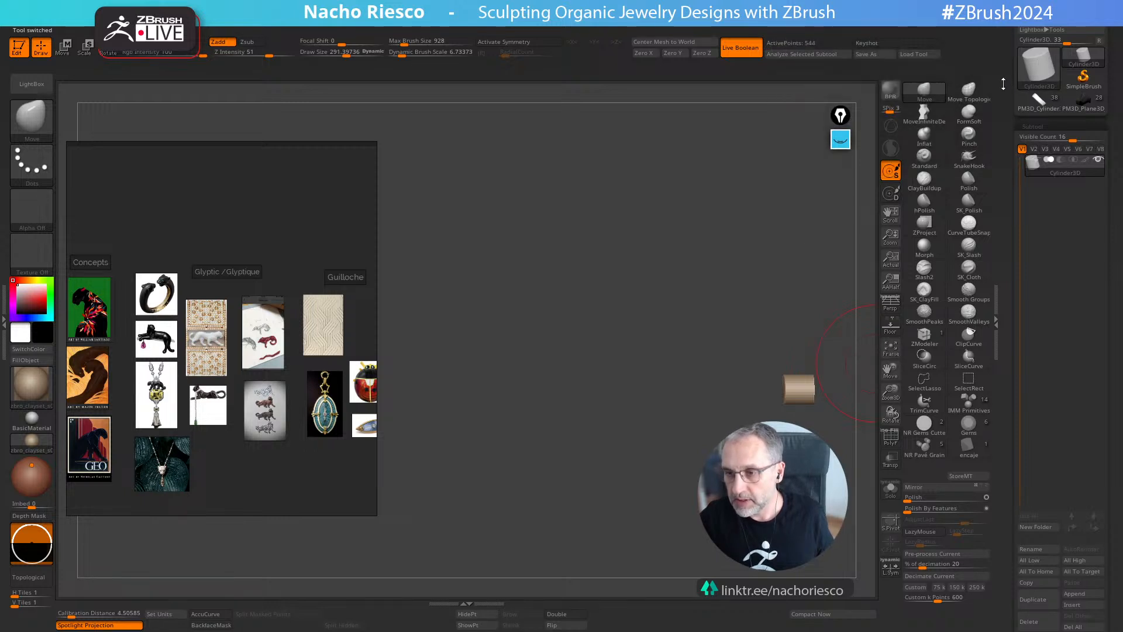
Convert the Cylinder3D primitive into an editable PolyMesh3D
scroll(1024, 133, "up", 3)
left_click(1074, 86)
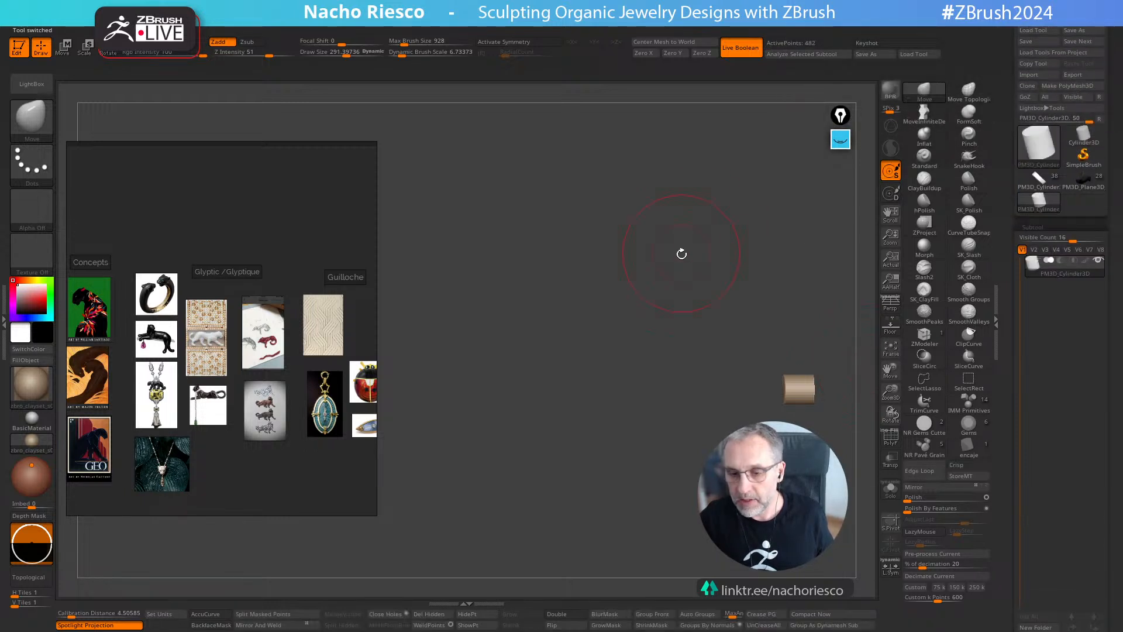
left_click_drag(749, 280, 549, 231, "alt")
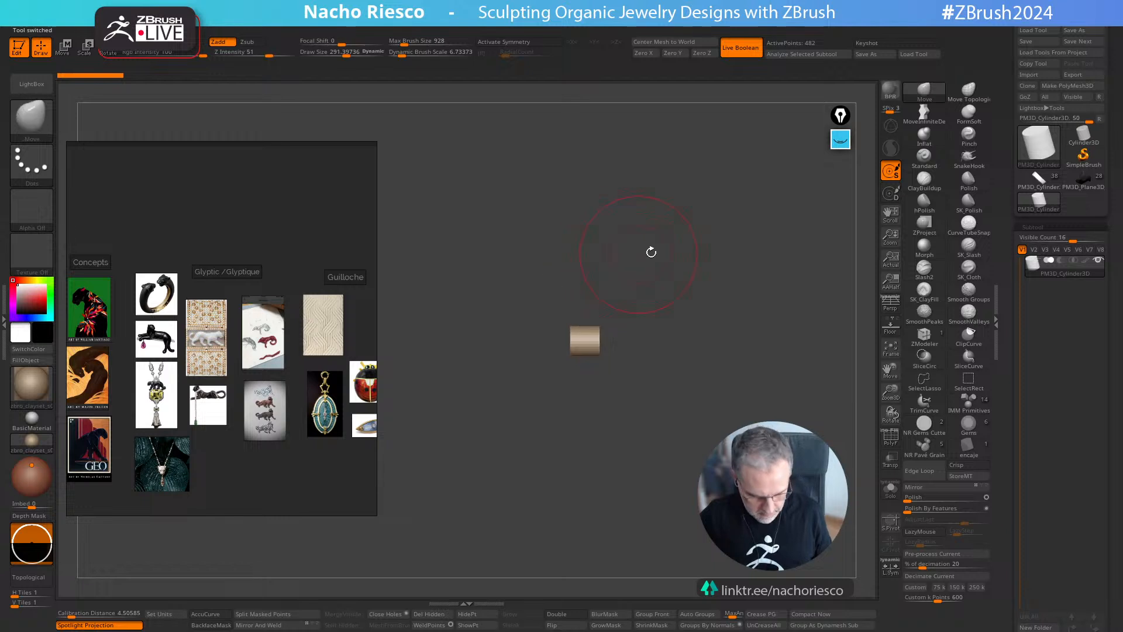
left_click_drag(649, 251, 722, 414, "alt")
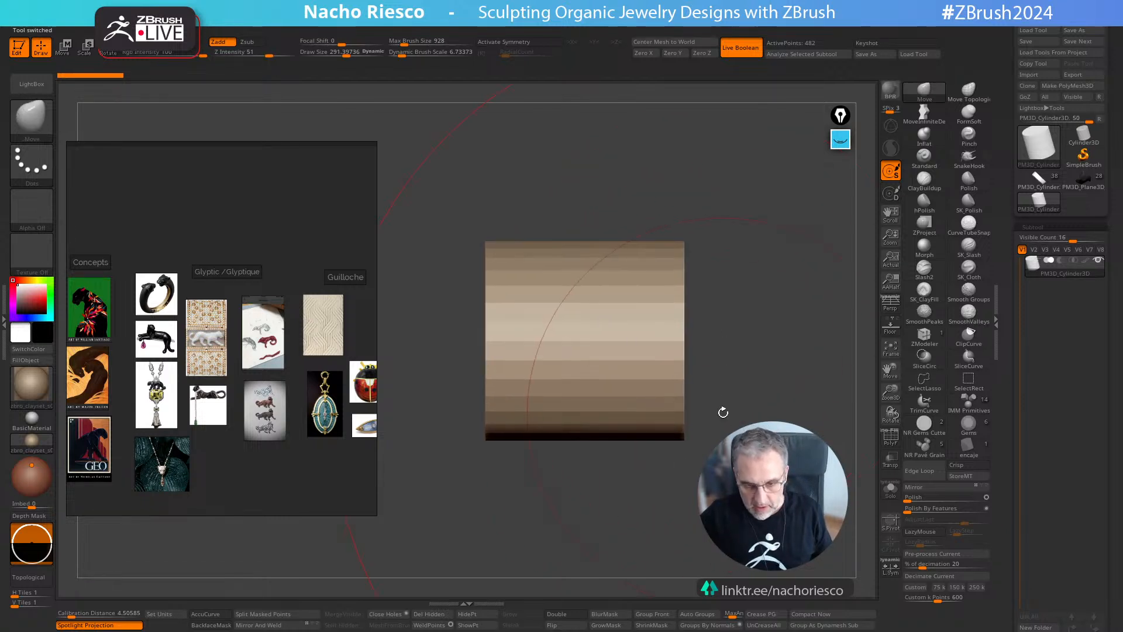
Duplicate the cylinder subtool and move the copy diagonally off the original's axis so the two still overlap
scroll(1050, 449, "down", 10)
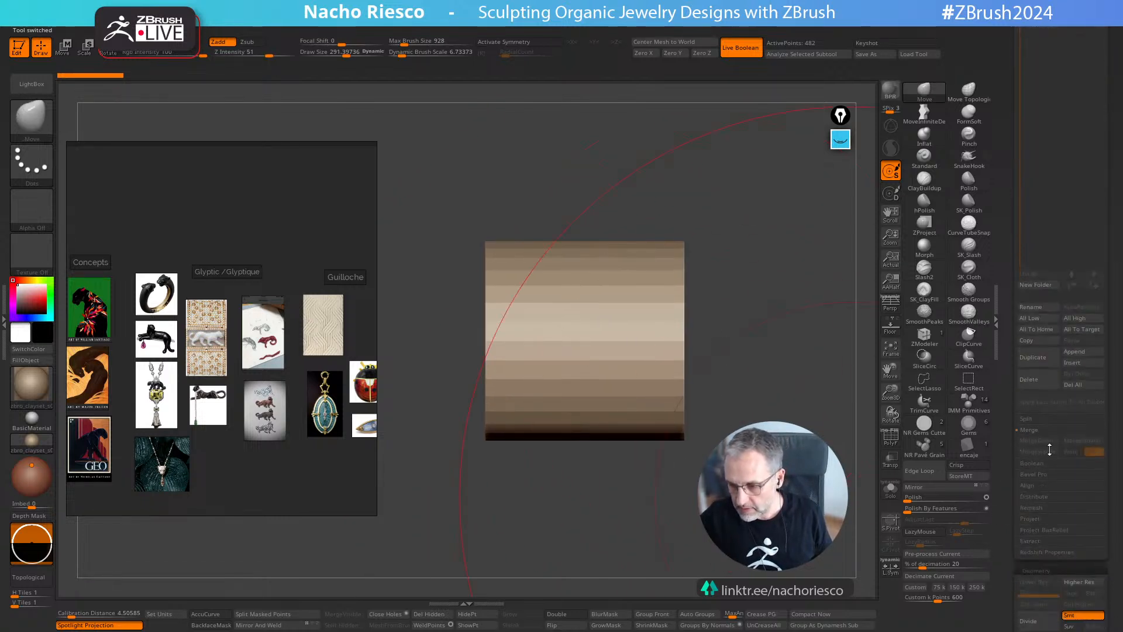
left_click(1038, 358)
key("w")
left_click_drag(717, 410, 771, 458, "shift")
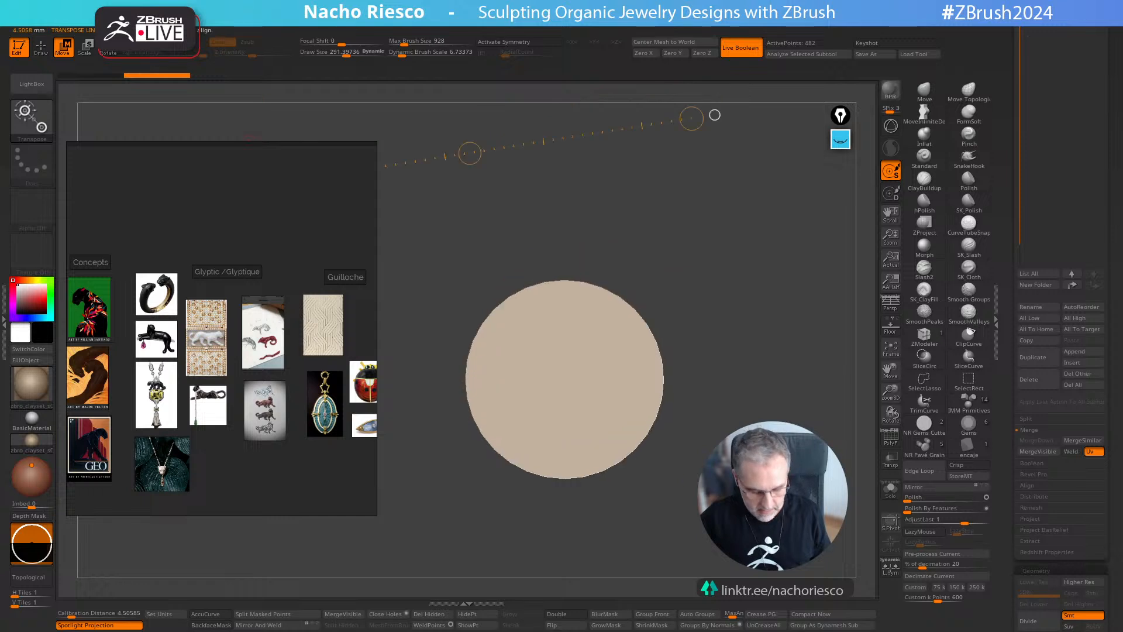
key("y")
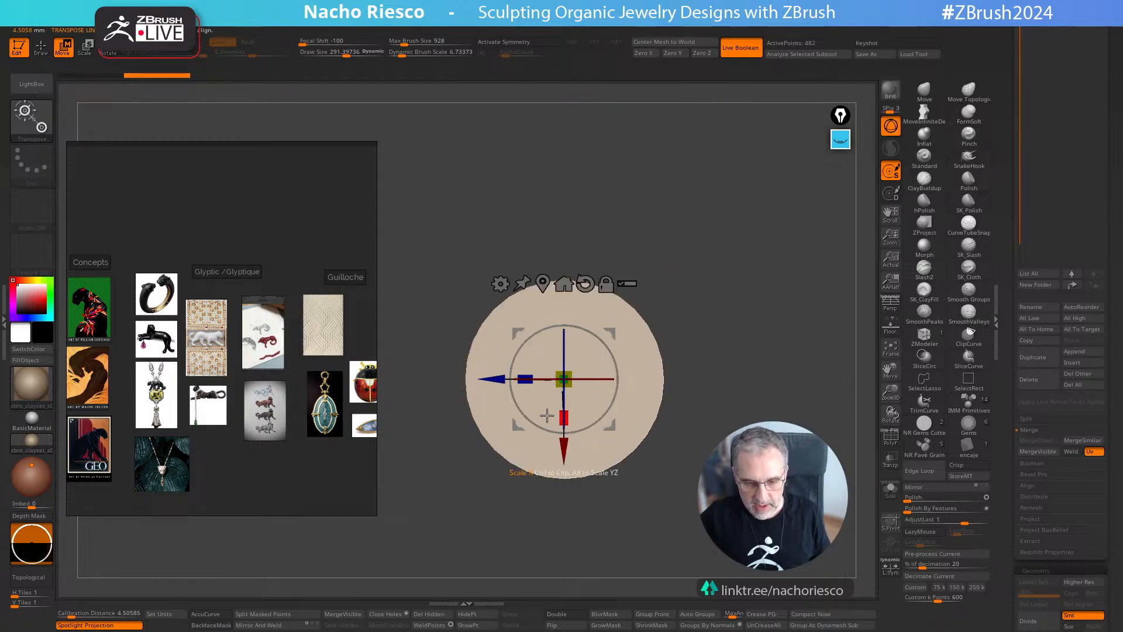
left_click_drag(613, 427, 716, 347)
Scale the offset cylinder copy along its axis into a thin disc centred on the original's length
right_click_drag(716, 347, 643, 297, "shift")
left_click_drag(705, 301, 631, 306)
left_click_drag(832, 382, 875, 380)
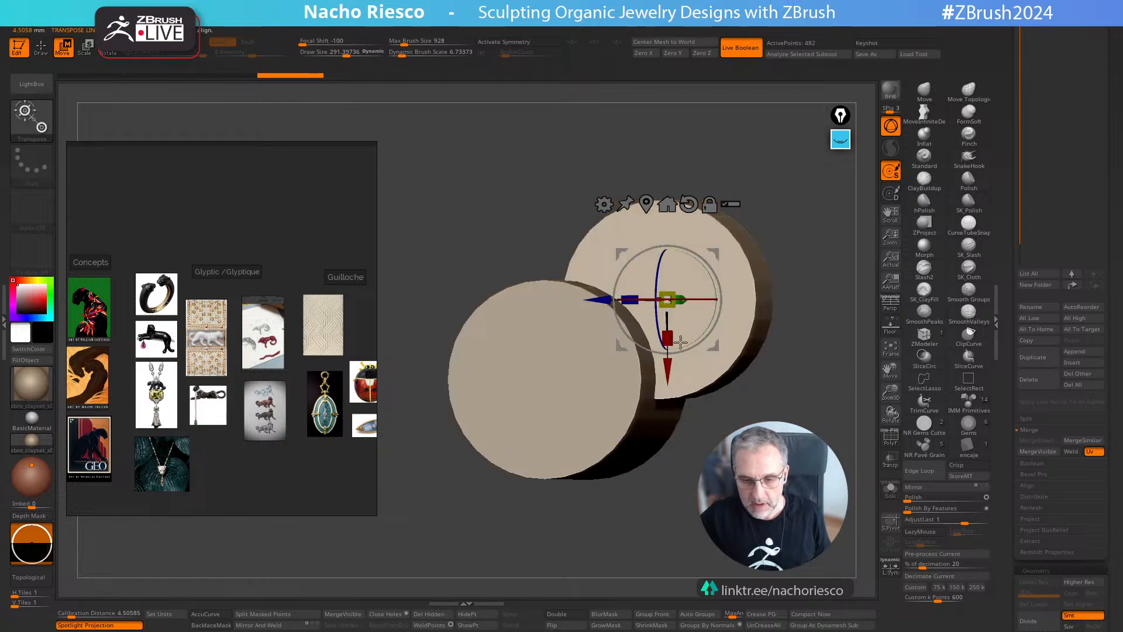
mouse_move(762, 411)
left_mouse_down("shift")
mouse_move(717, 360)
mouse_move(670, 364)
left_mouse_up("shift")
key("q")
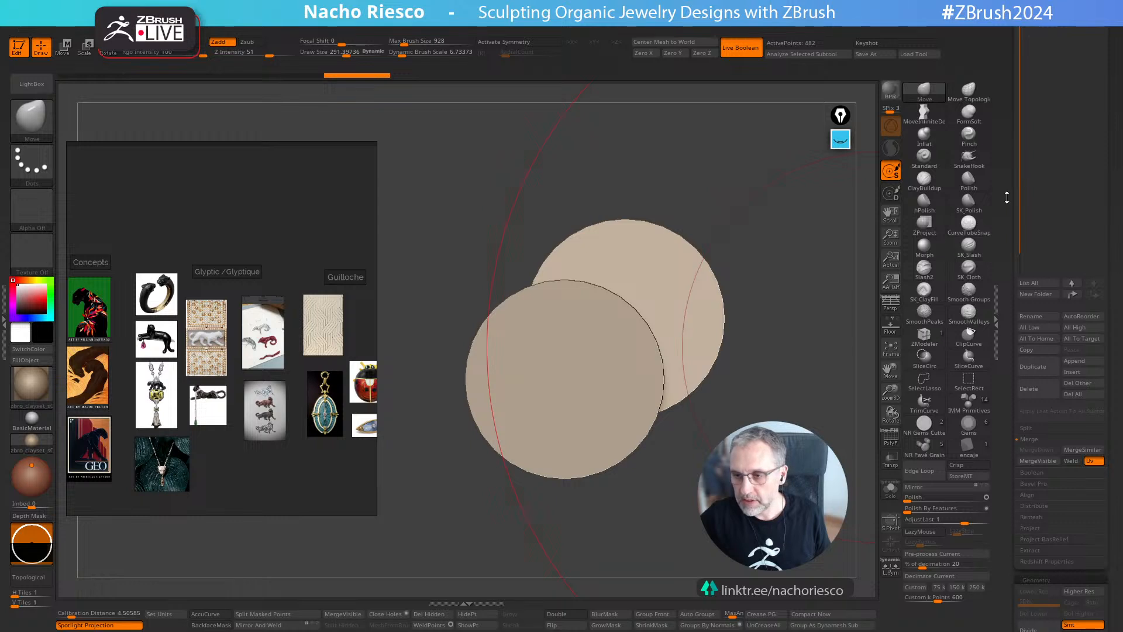
Duplicate the original cylinder and scale the copy into a narrower, longer rod that protrudes from both ends
scroll(1037, 270, "up", 5)
left_click(1046, 273)
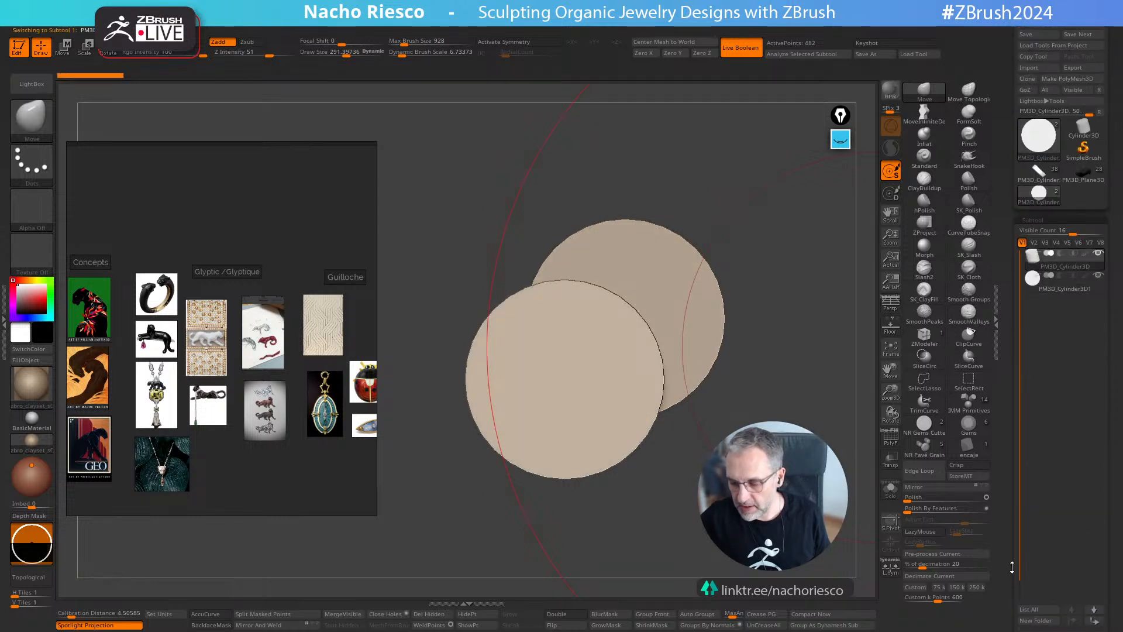
scroll(1035, 476, "down", 5)
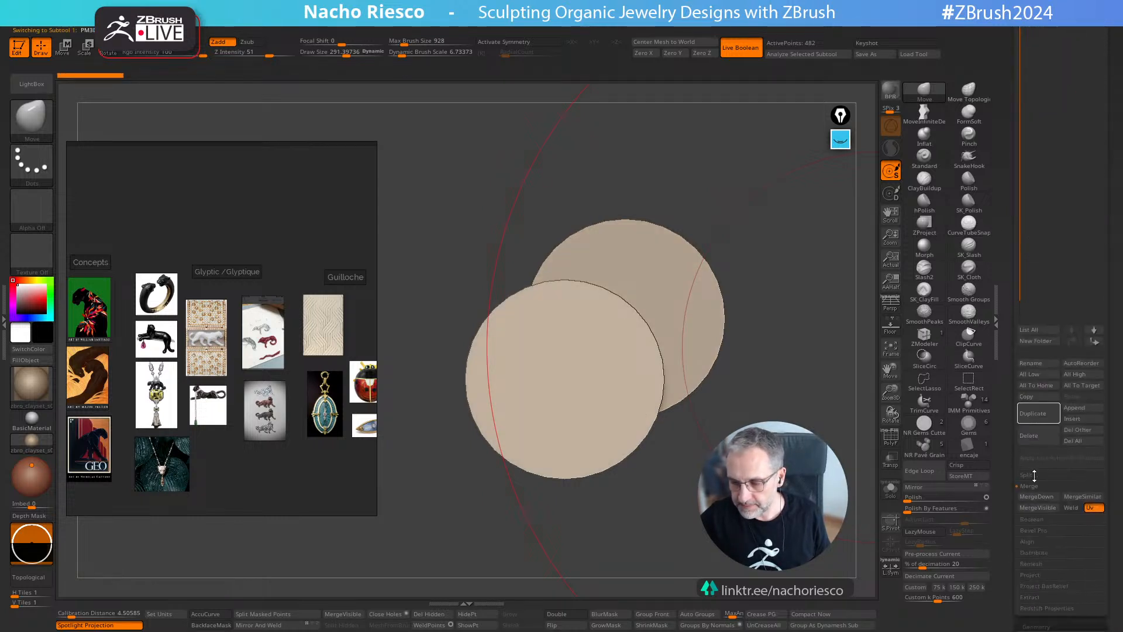
left_click(1036, 413)
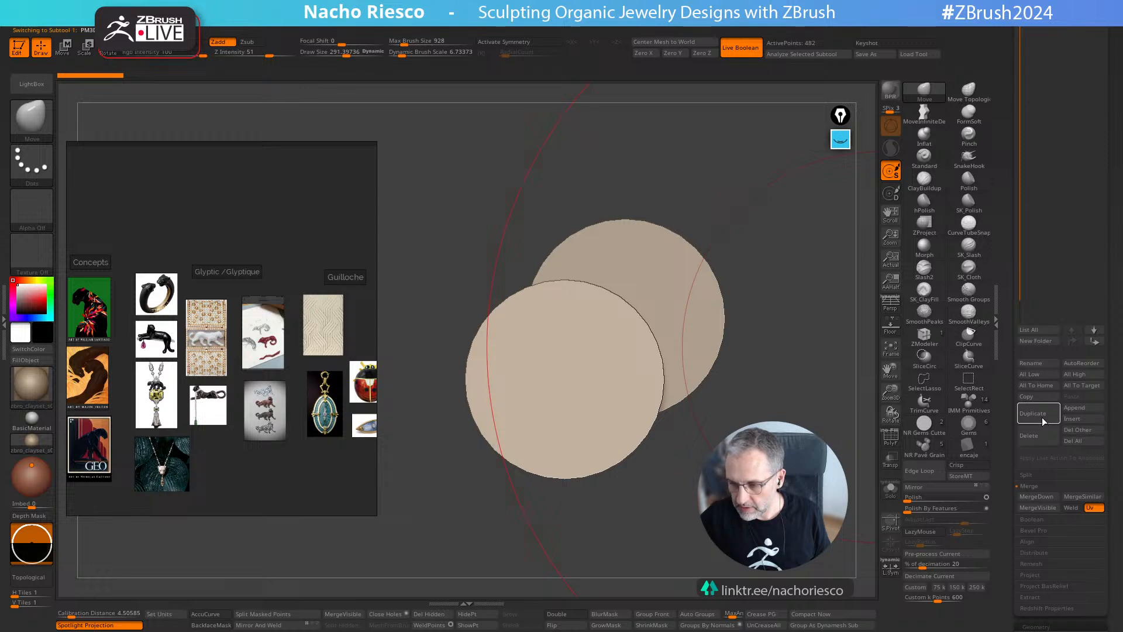
key("w")
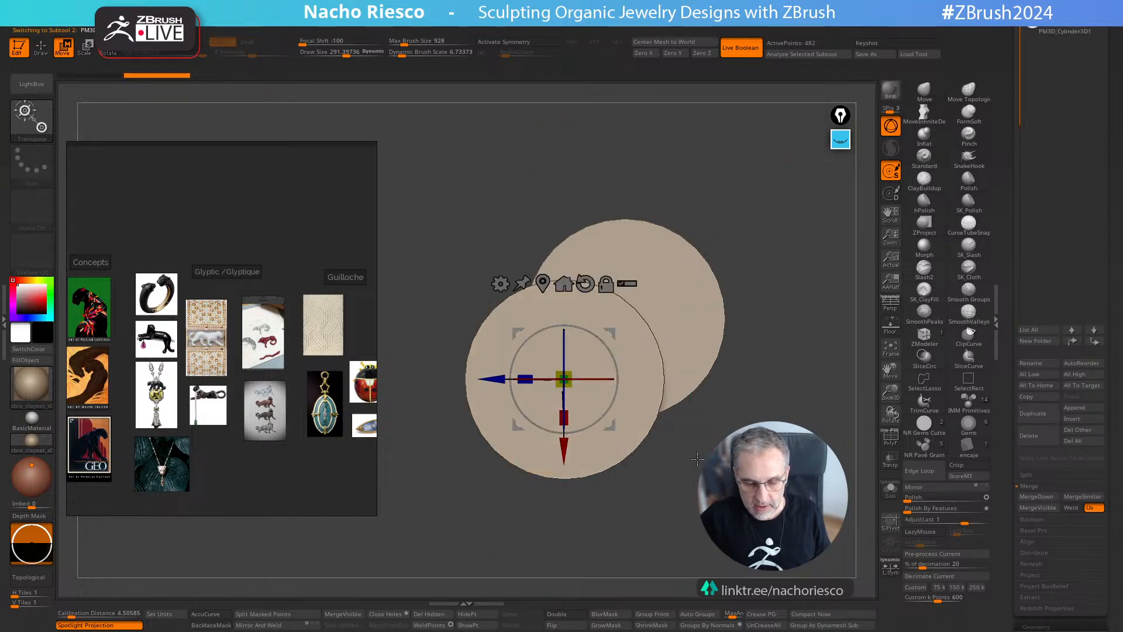
right_click_drag(564, 388, 543, 390, "shift")
left_click_drag(525, 379, 453, 379)
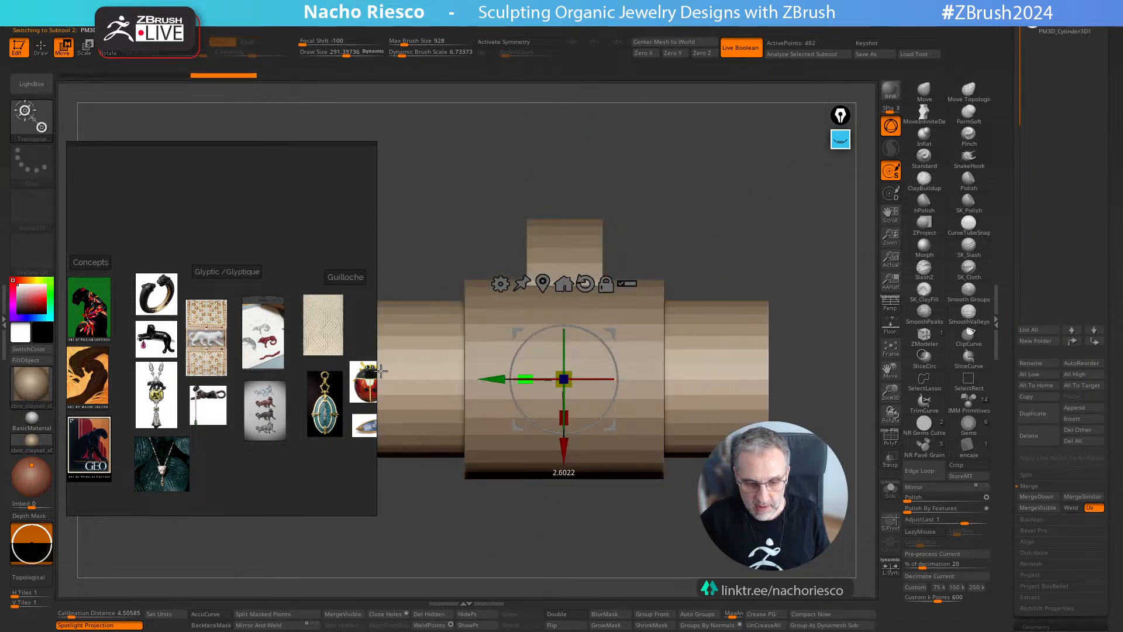
right_click_drag(626, 381, 690, 351, "shift")
key("q")
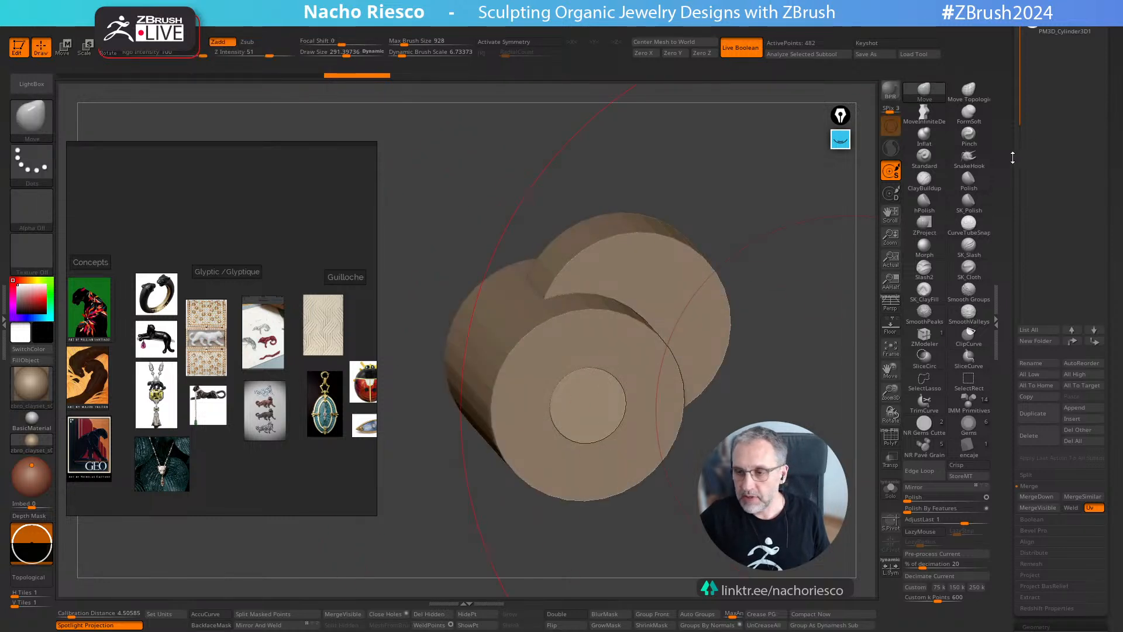
Set the rod and the offset disc to boolean subtraction, cutting a central hole and a side slot in the original cylinder
left_click_drag(1013, 157, 1018, 327)
left_click(1051, 263)
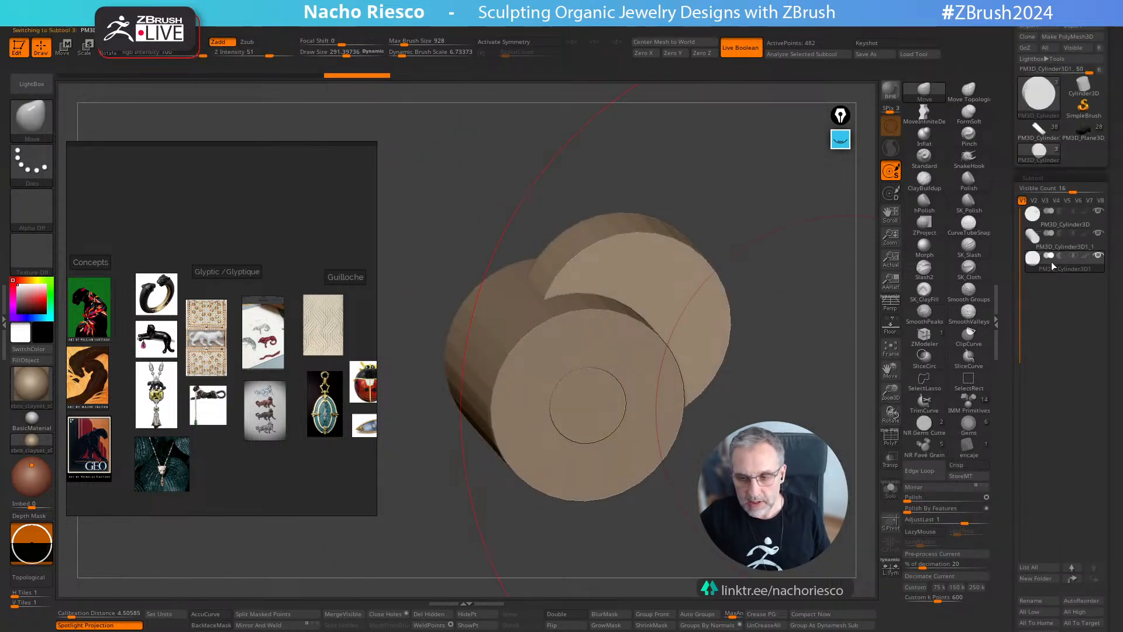
left_click(661, 362, "alt")
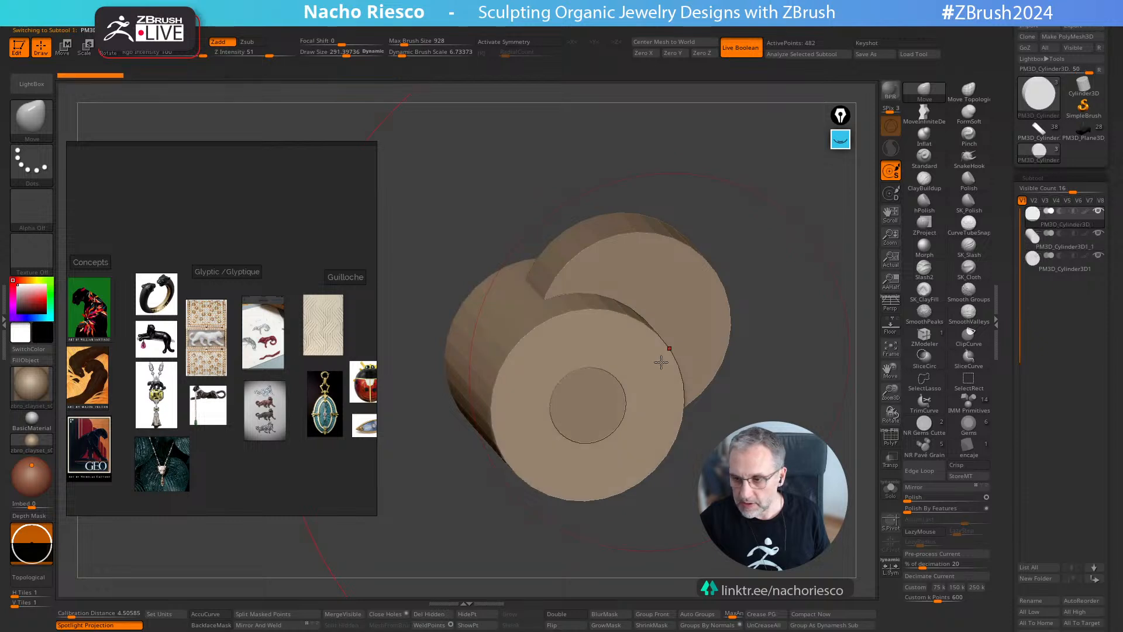
left_click(1061, 233)
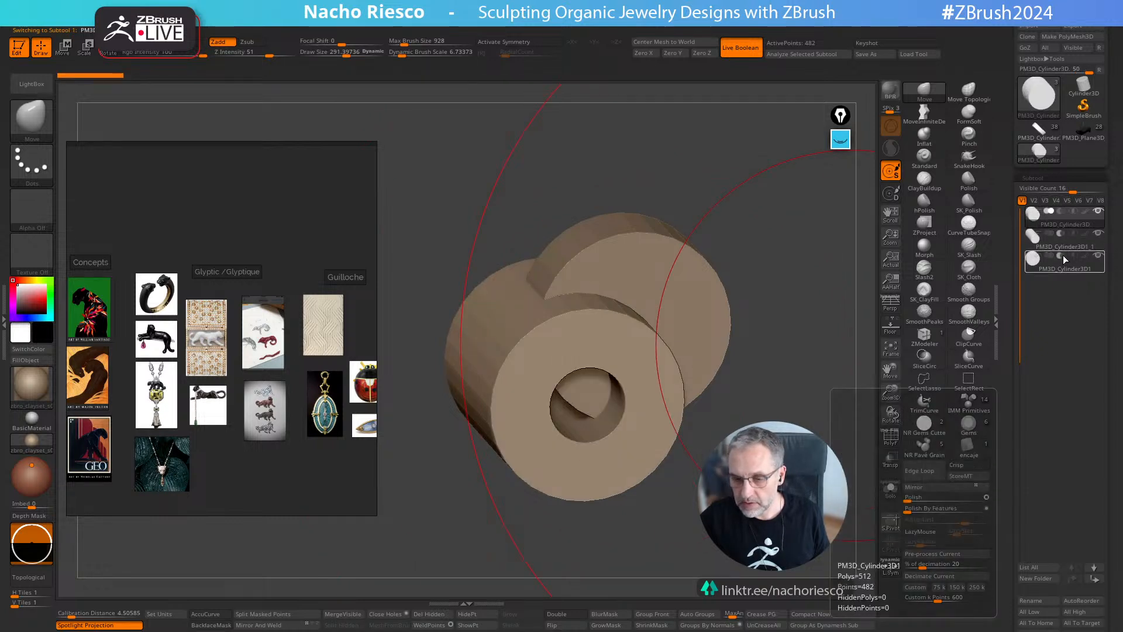
left_click(1063, 255)
left_click_drag(805, 350, 729, 463)
Make a boolean mesh from the three cylinders and switch the active tool to the resulting UMesh_PM3D_Cylinder3D
scroll(1018, 404, "down", 5)
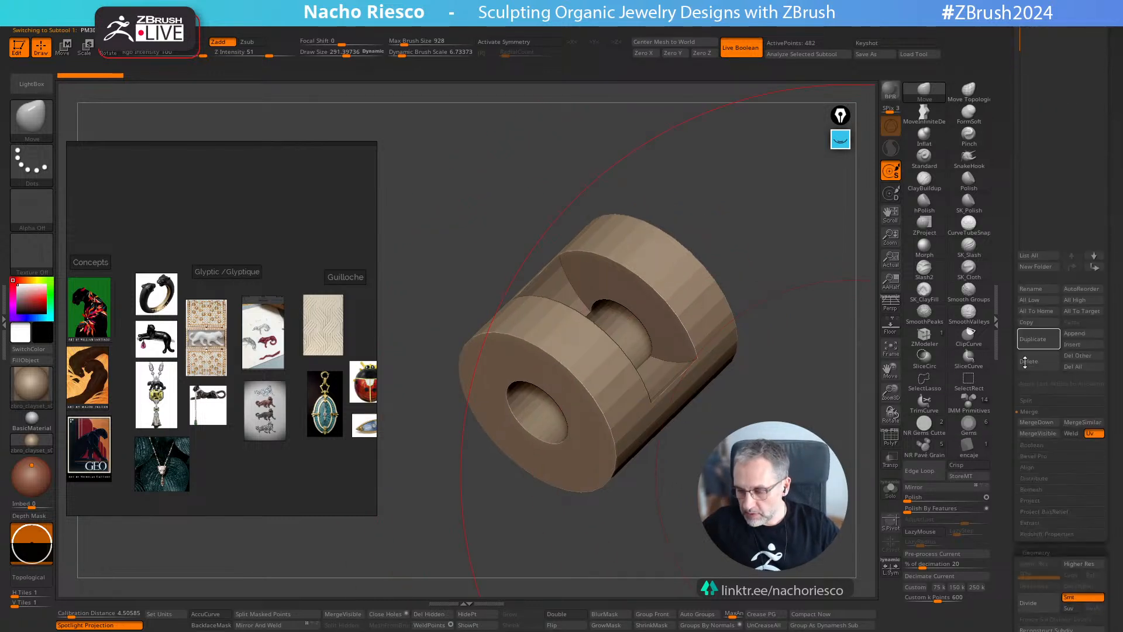
left_click(1044, 446)
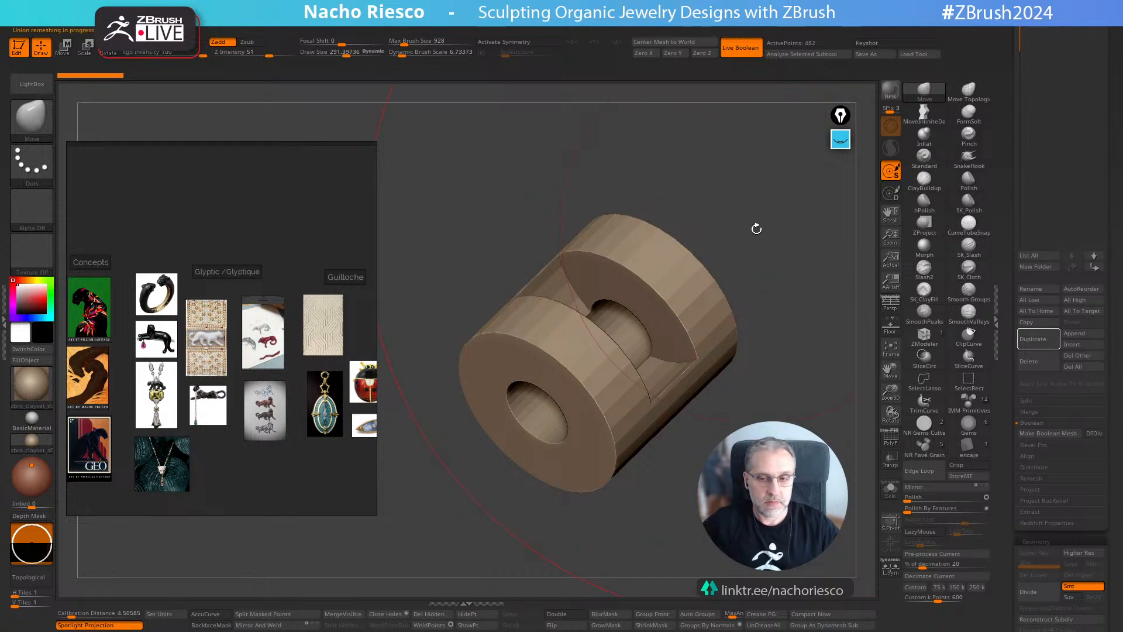
left_click_drag(1011, 115, 1015, 238)
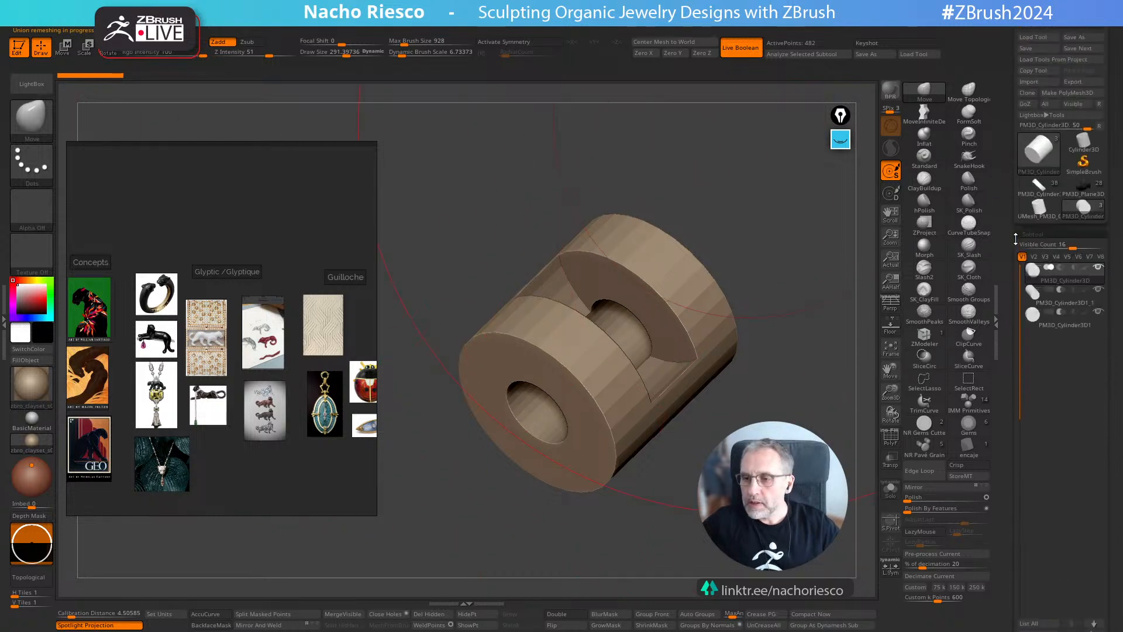
mouse_move(1040, 194)
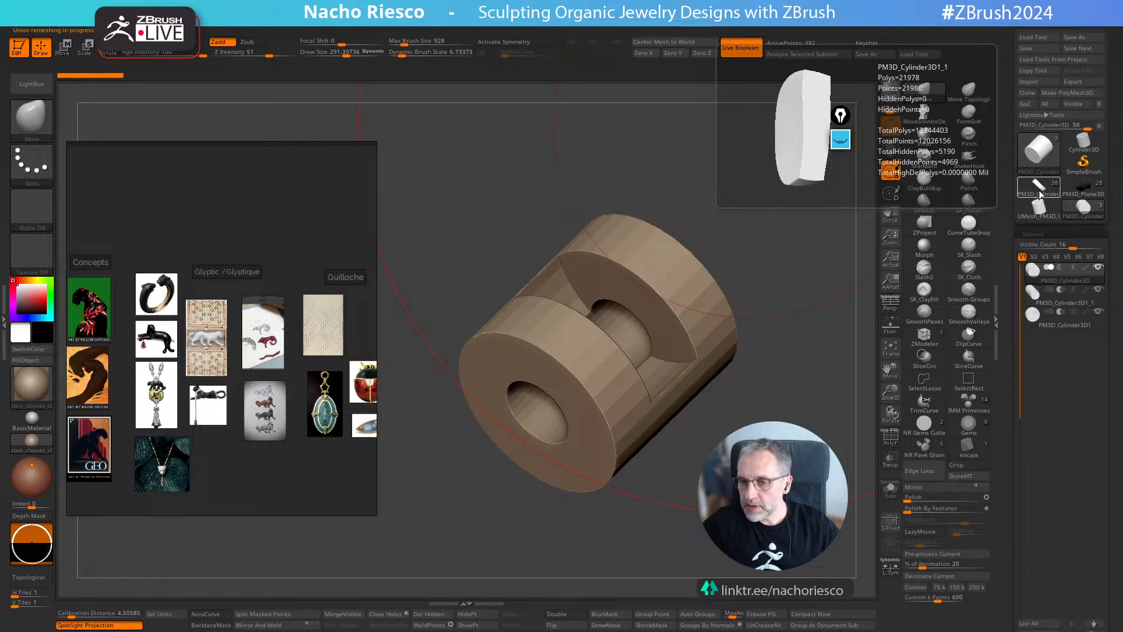
mouse_move(1078, 208)
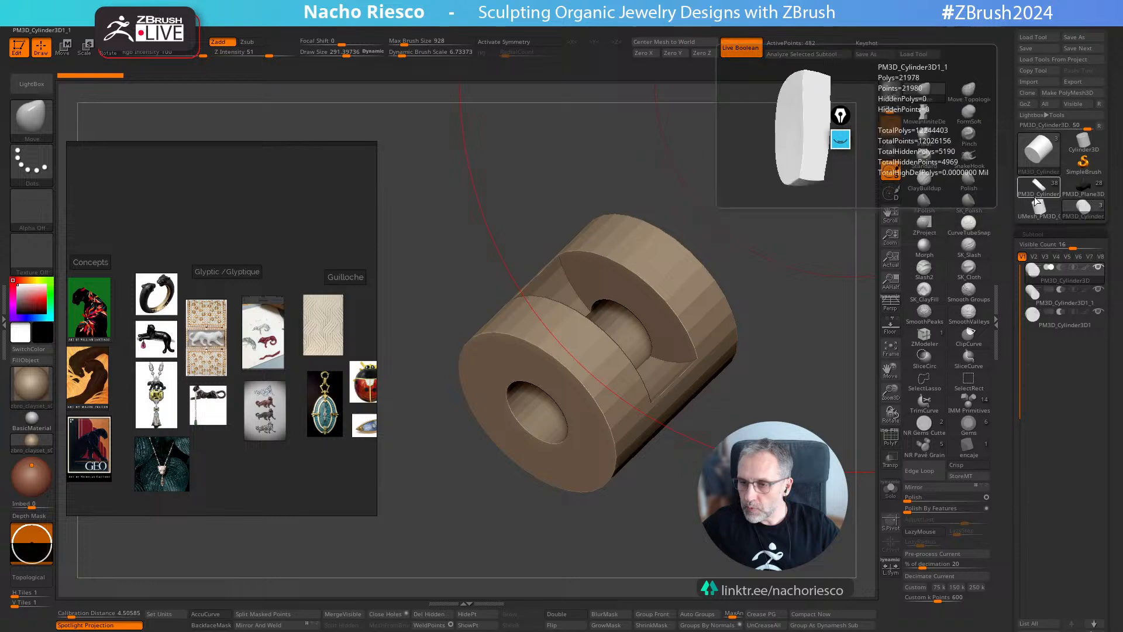
left_click(1039, 215)
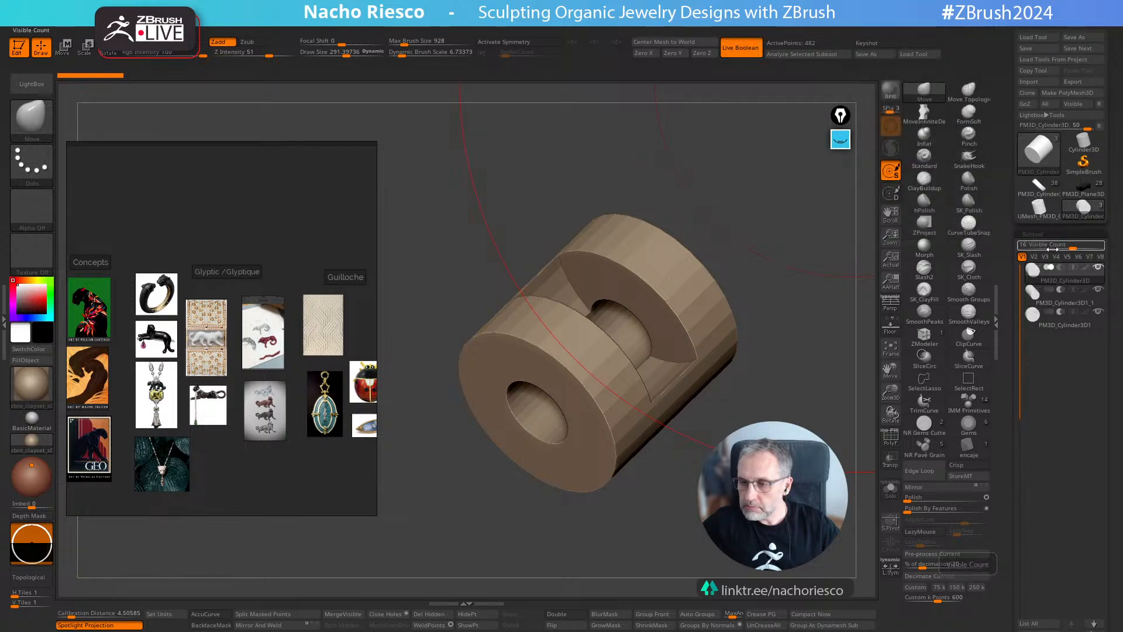
Show the polyframe on the boolean mesh and examine its polygroups and edges around the slot and the hole
left_click_drag(824, 300, 810, 331)
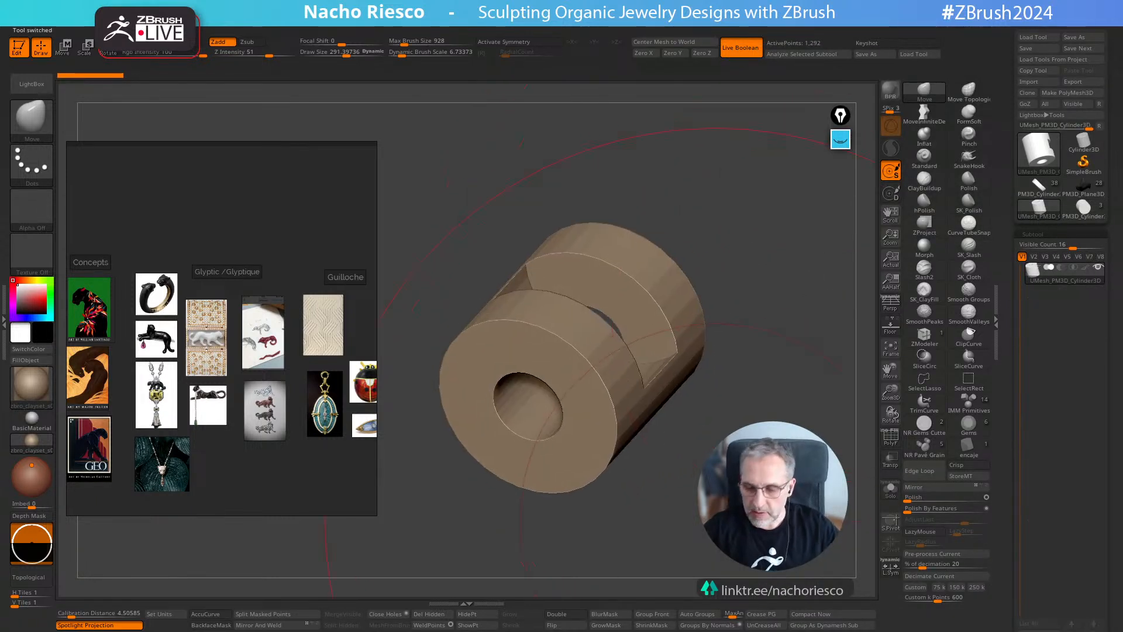
left_click(890, 436)
right_click_drag(733, 521, 733, 560, "ctrl")
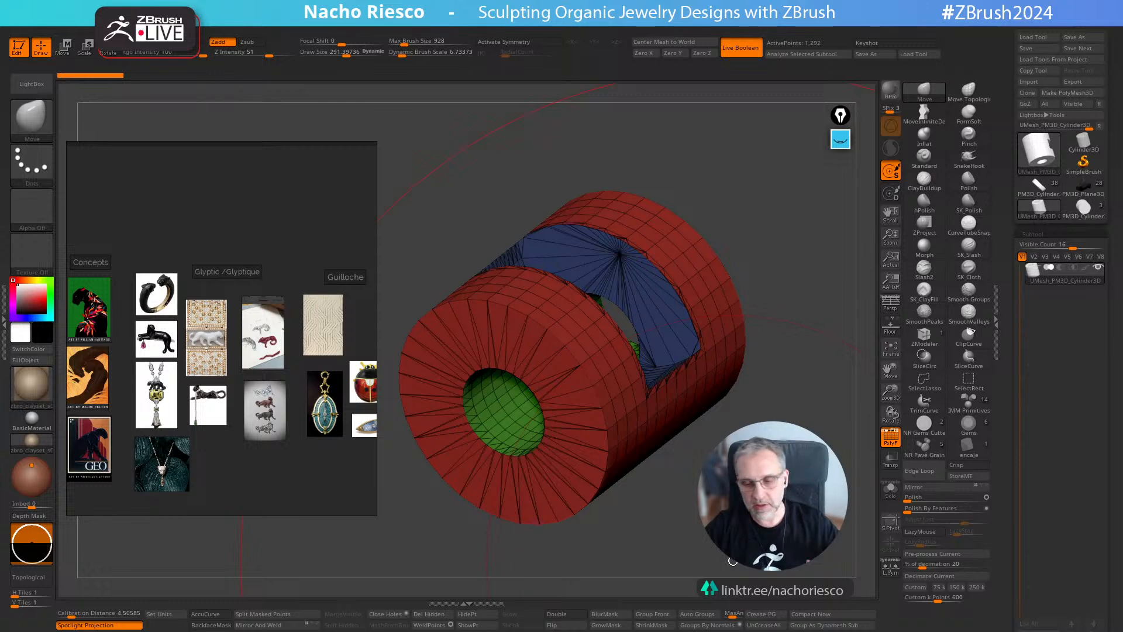
left_click_drag(750, 500, 731, 529)
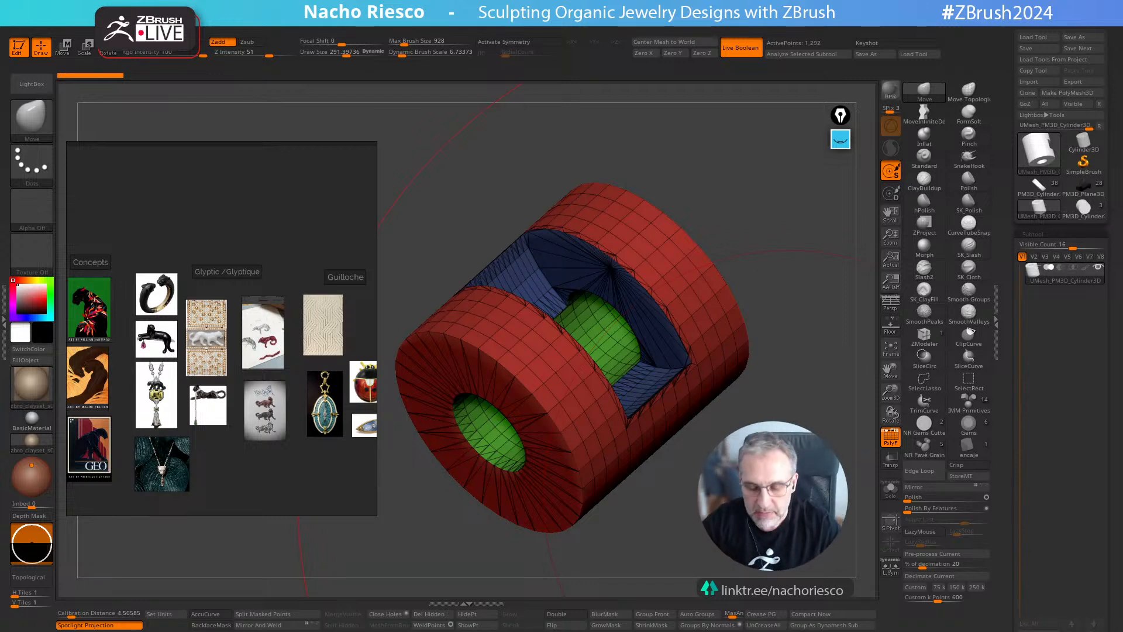
left_click_drag(784, 491, 775, 526)
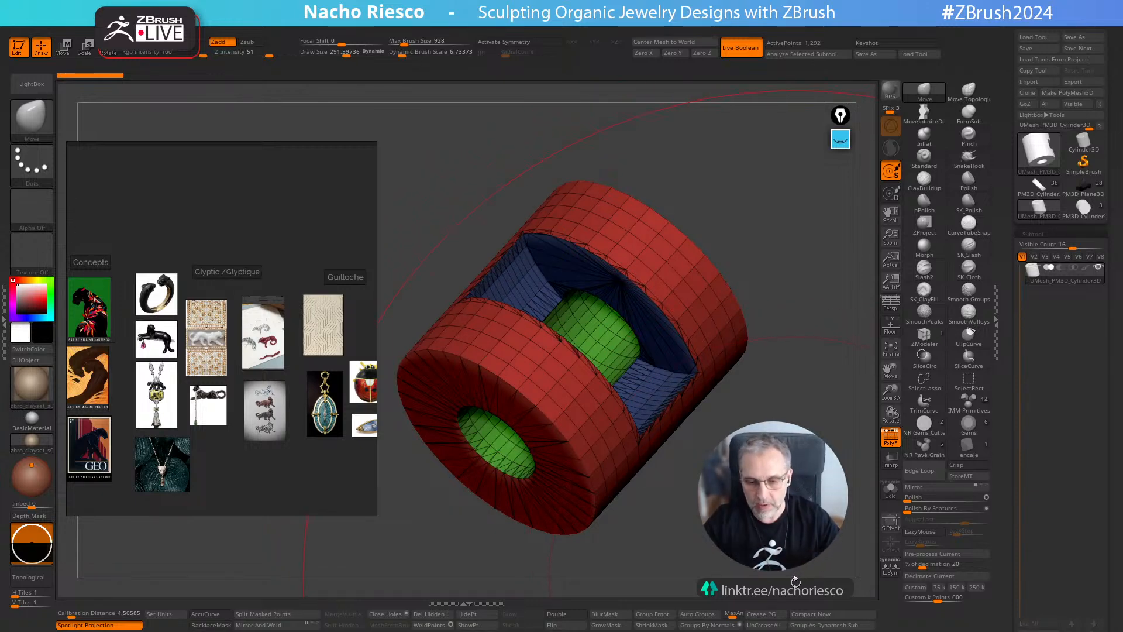
mouse_move(808, 527)
left_mouse_down()
mouse_move(790, 492)
mouse_move(805, 527)
mouse_move(711, 420)
left_mouse_up()
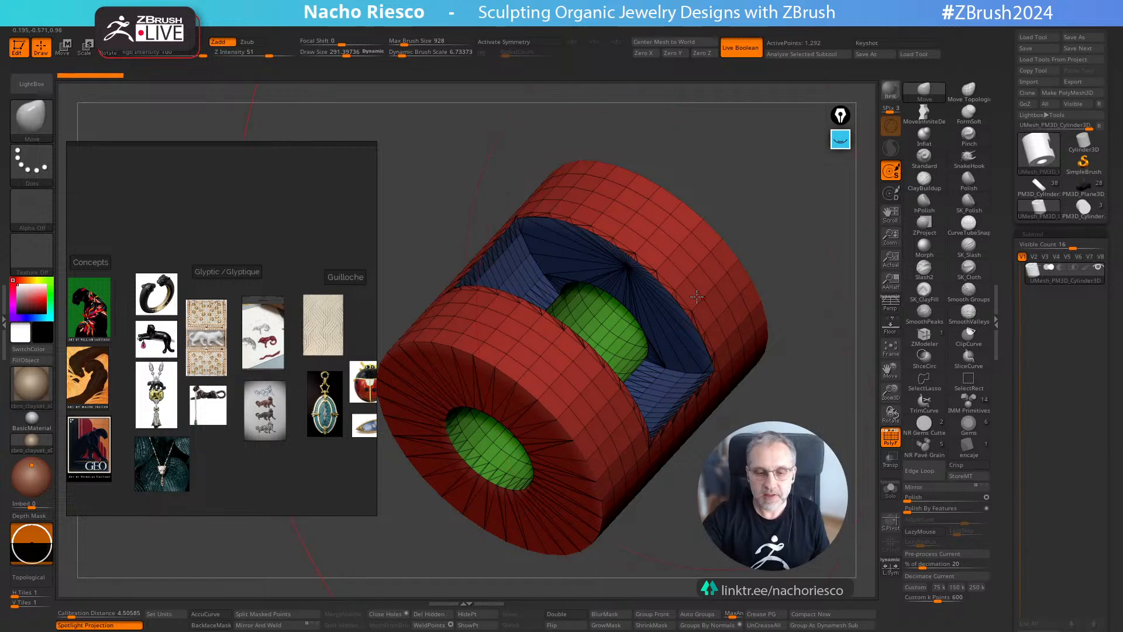
left_click_drag(675, 501, 712, 520)
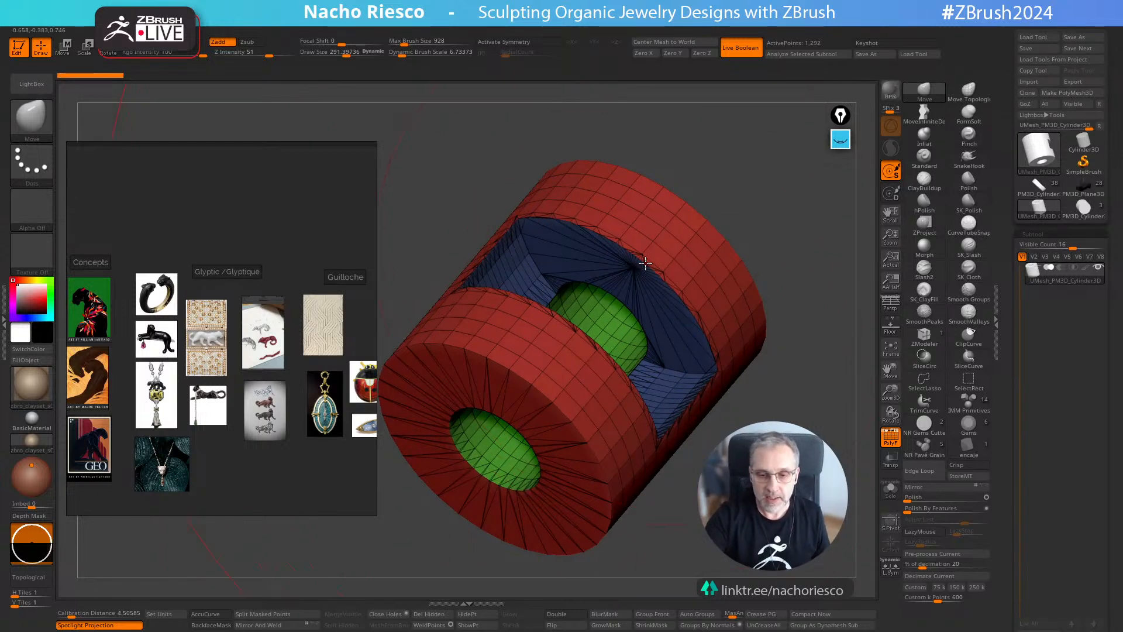
key("ctrl+z")
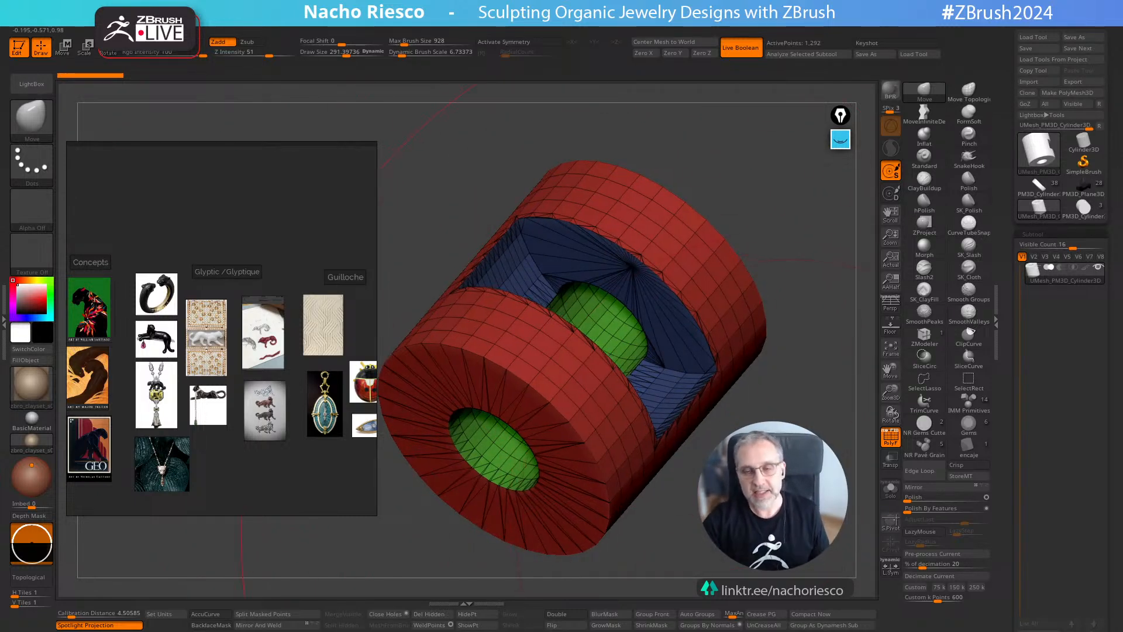
mouse_move(836, 535)
left_mouse_down()
mouse_move(831, 520)
mouse_move(841, 525)
left_mouse_up()
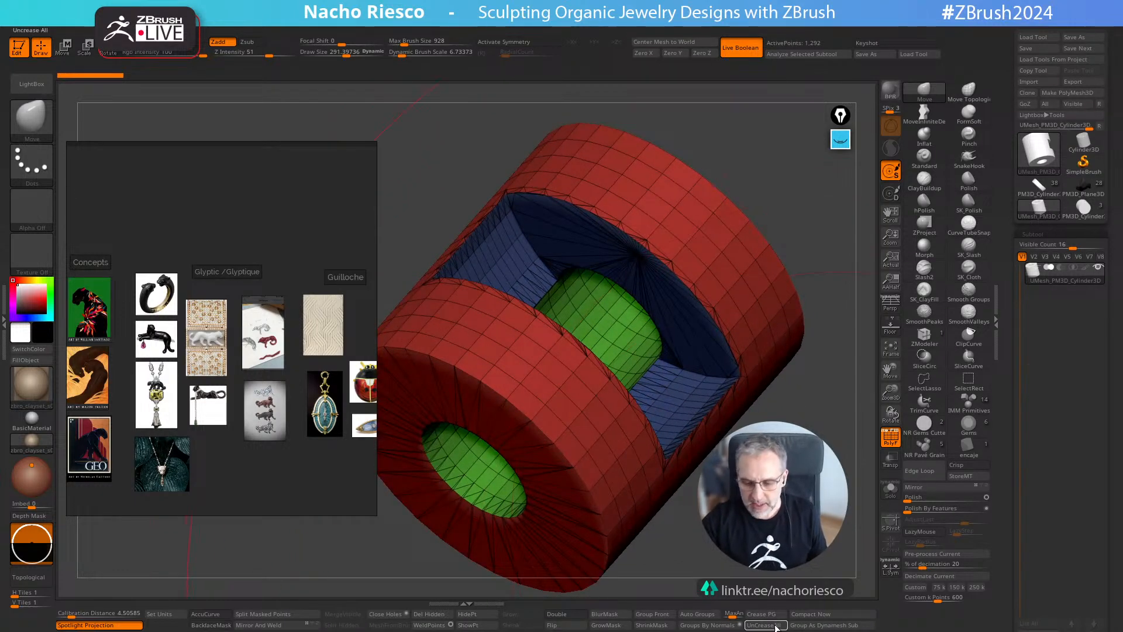
left_click(707, 625)
mouse_move(760, 538)
left_mouse_down()
mouse_move(781, 526)
mouse_move(713, 550)
mouse_move(772, 521)
mouse_move(741, 538)
left_mouse_up()
key("ctrl+z")
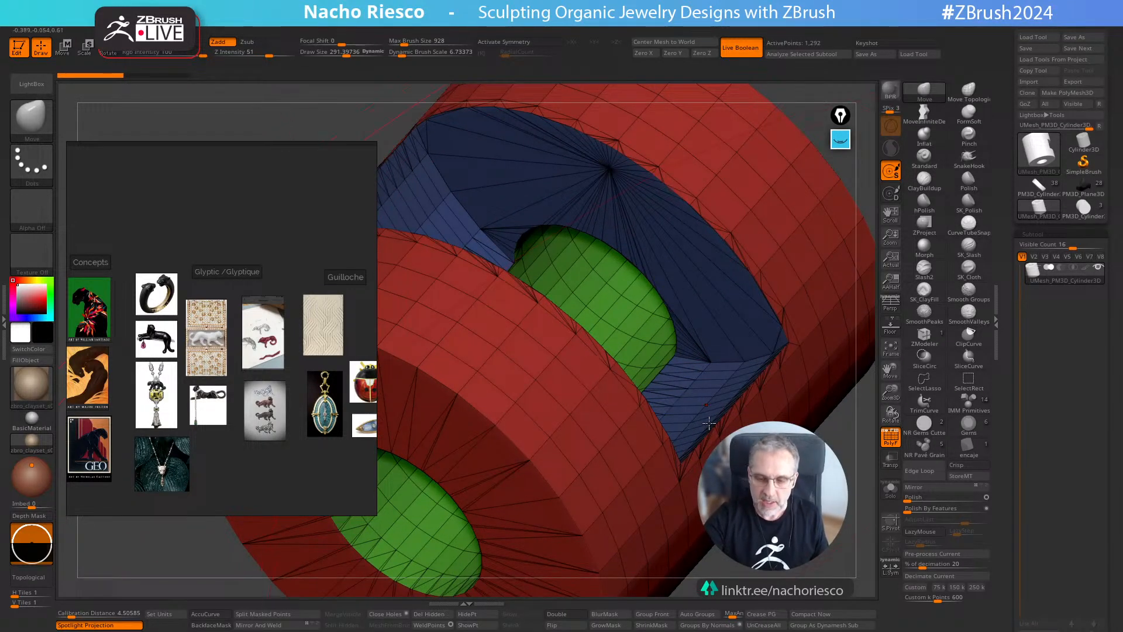
Regroup the boolean mesh's polygroups by normals
right_click_drag(631, 320, 637, 336)
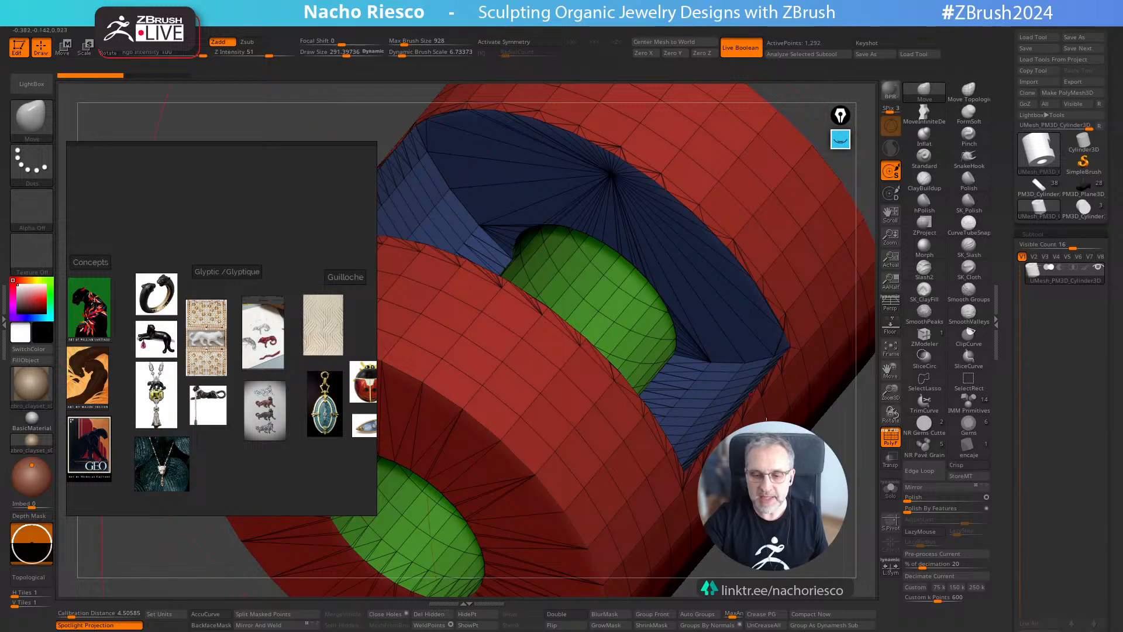
right_click_drag(711, 350, 707, 367)
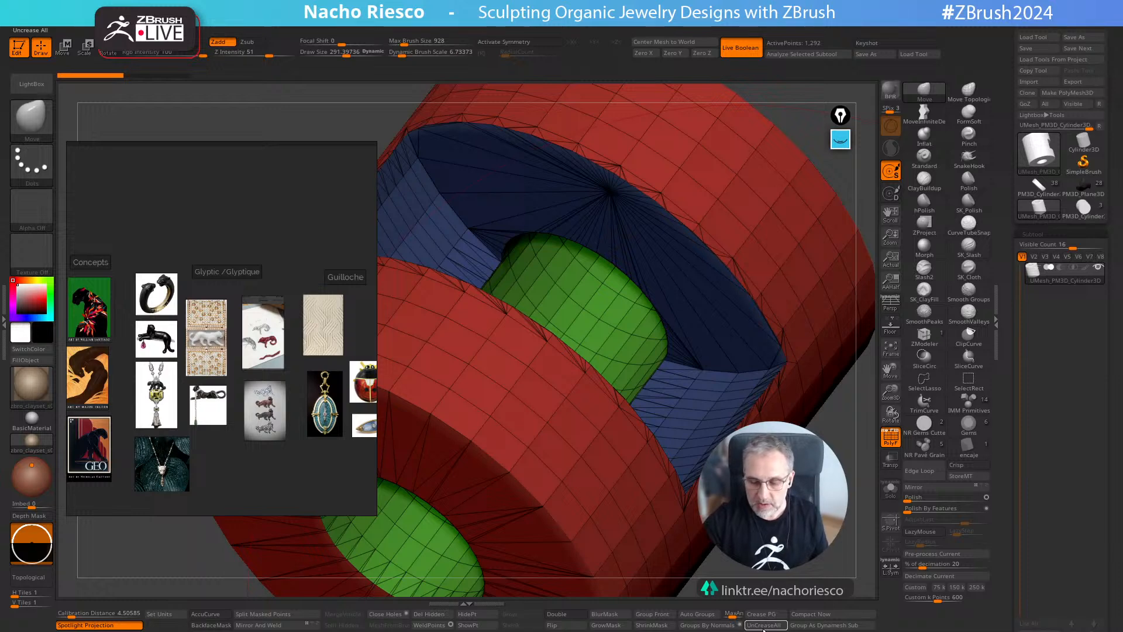
left_click(719, 625)
mouse_move(815, 569)
right_mouse_down("ctrl")
mouse_move(813, 492)
mouse_move(809, 564)
right_mouse_up("ctrl")
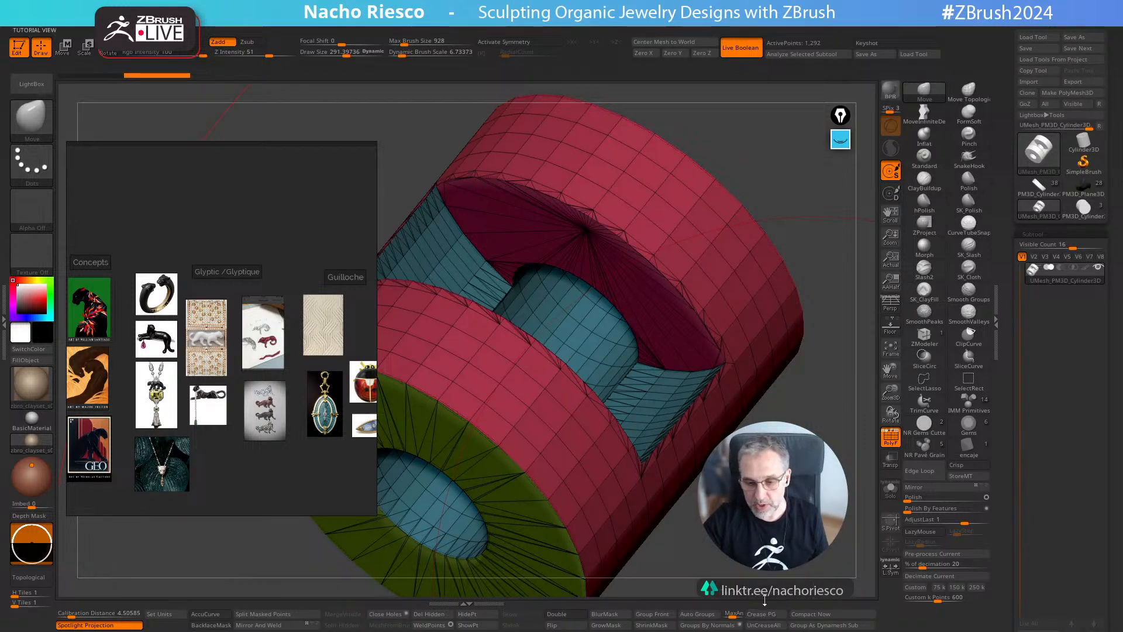
Narrow the floating reference image board to uncover more of the boolean mesh
right_click_drag(780, 569, 790, 566)
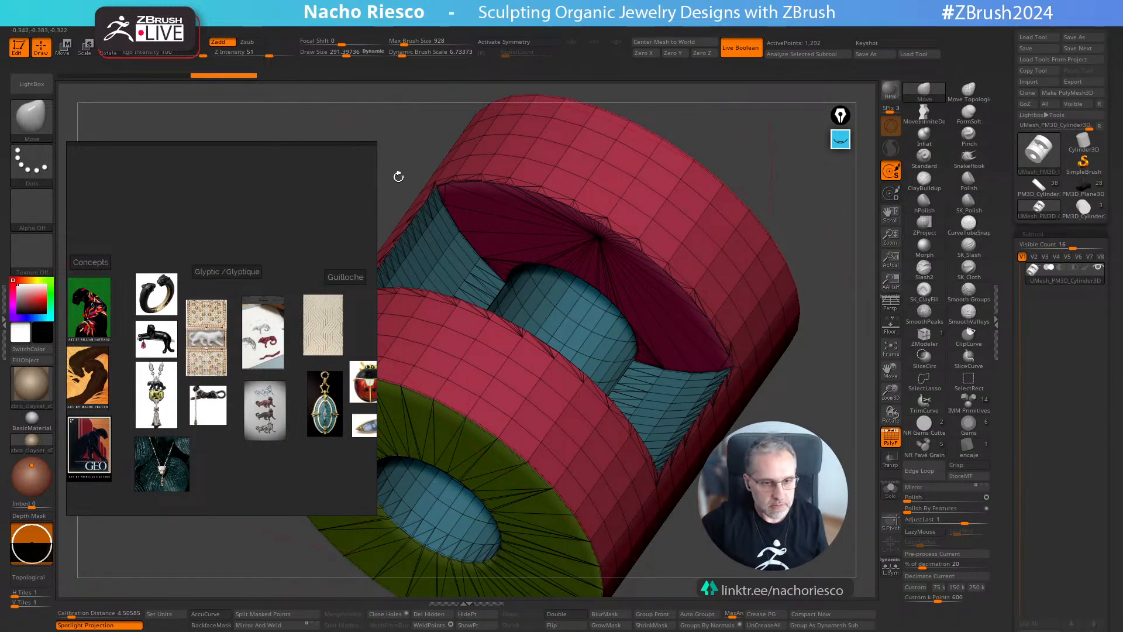
left_click_drag(376, 145, 279, 172)
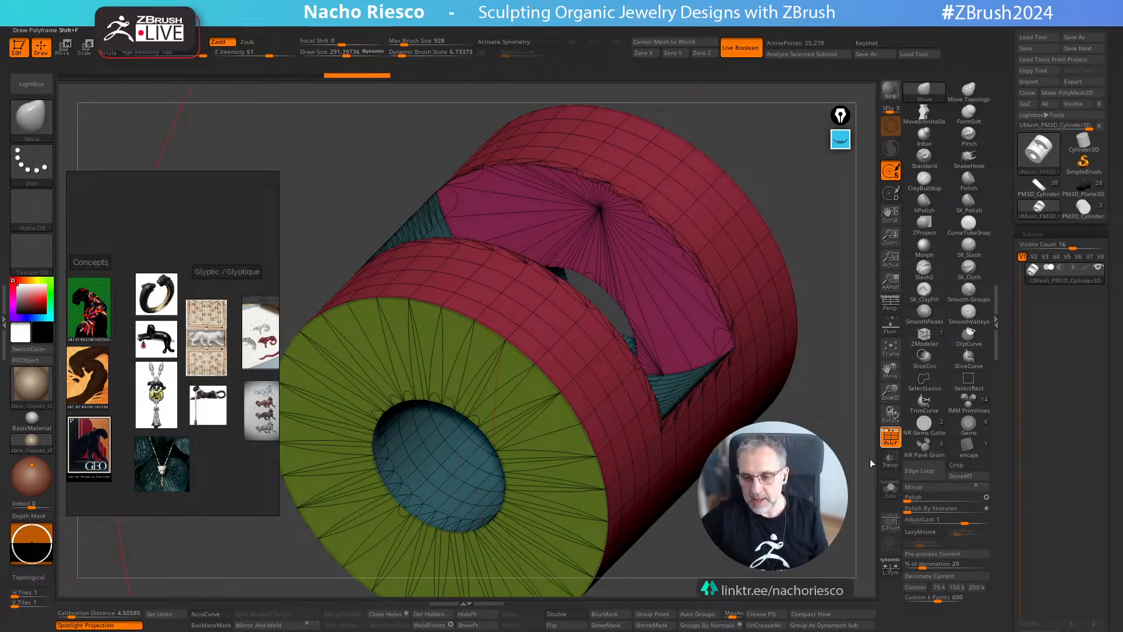
ZRemesh the subdivided boolean mesh with Double, KeepGroups on, SmoothGroups 0 and Adapt off
left_click_drag(871, 461, 819, 468)
scroll(1009, 536, "down", 10)
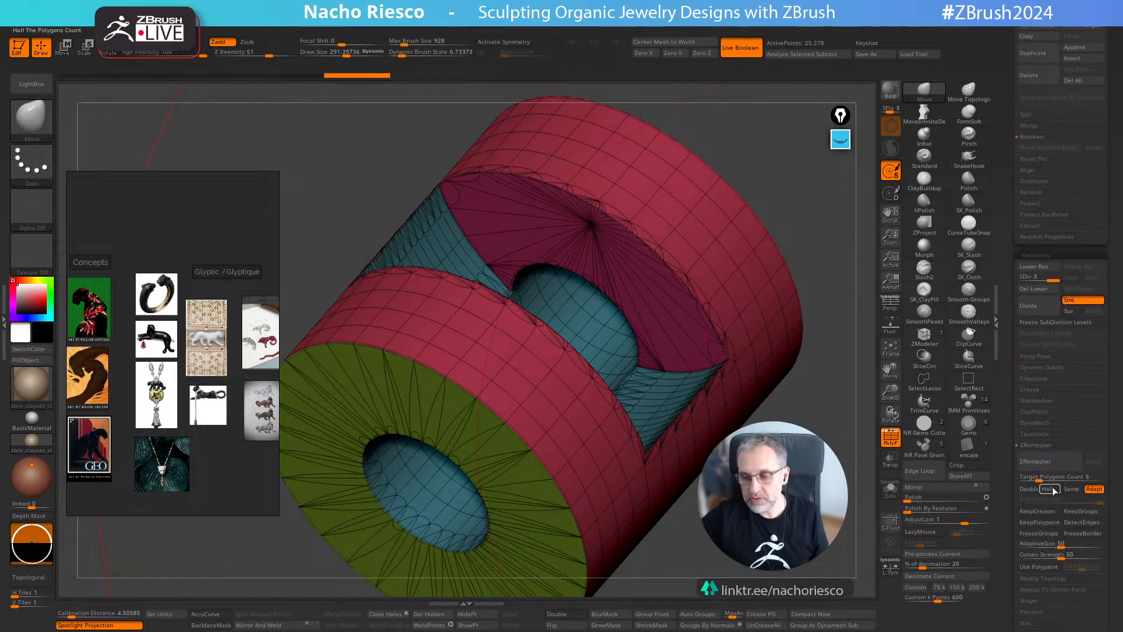
scroll(1080, 473, "down", 3)
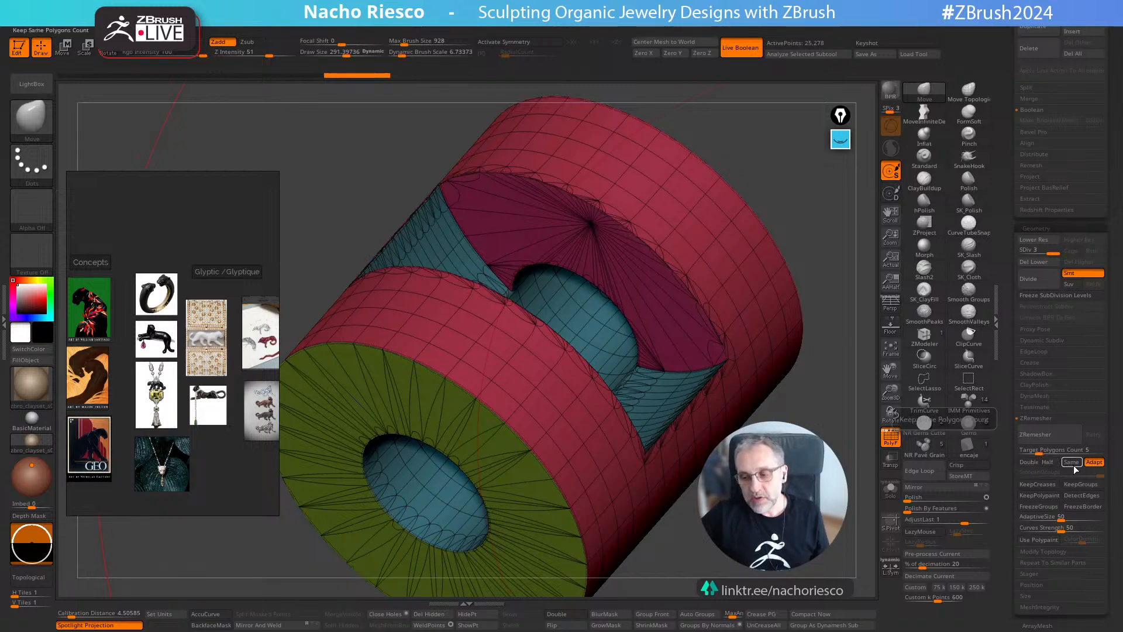
left_click(1073, 465)
left_click(1028, 462)
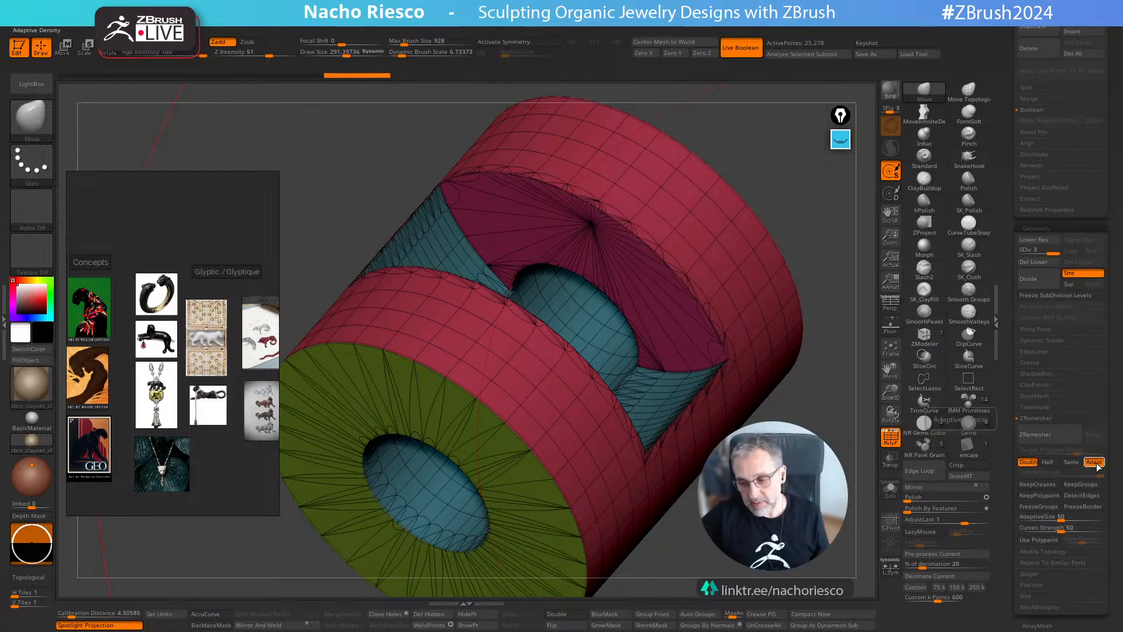
left_click_drag(819, 439, 810, 453)
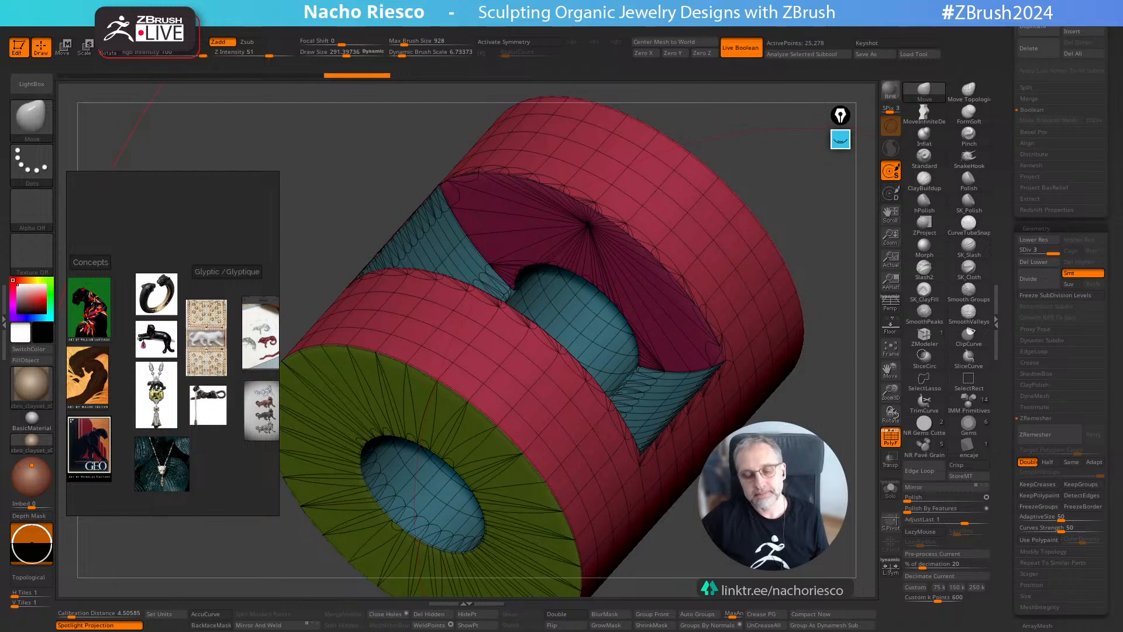
left_click_drag(819, 509, 816, 496)
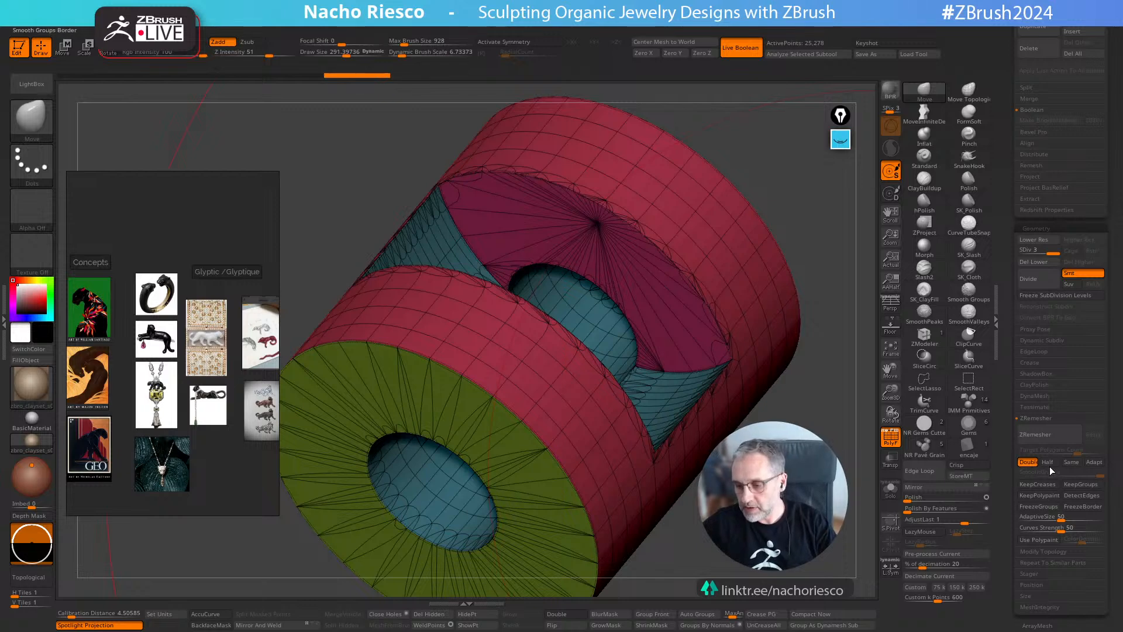
left_click(1077, 485)
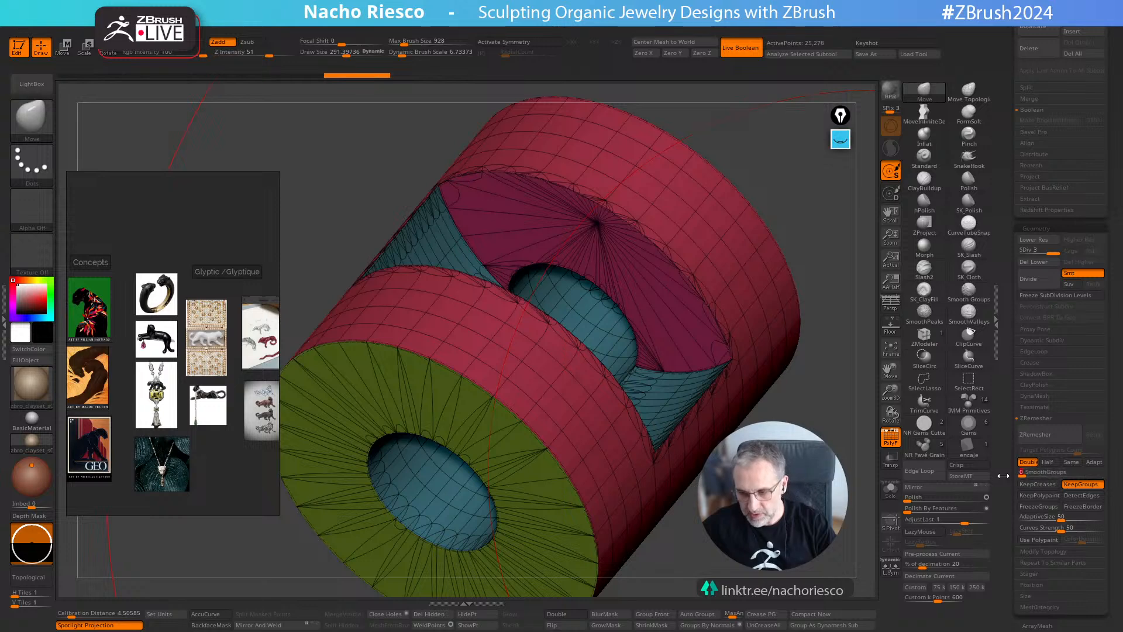
left_click(1050, 434)
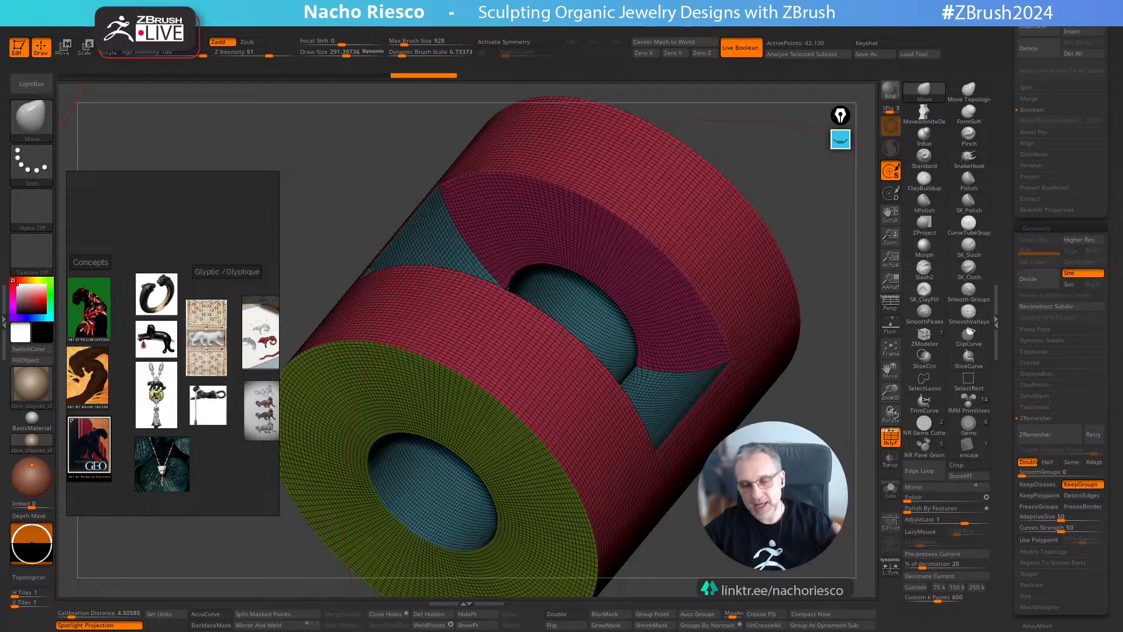
Duplicate the remeshed boolean mesh as a subtool and return the original subtool to its unsubdivided state
left_click_drag(1015, 230, 1036, 308)
left_click(1039, 606)
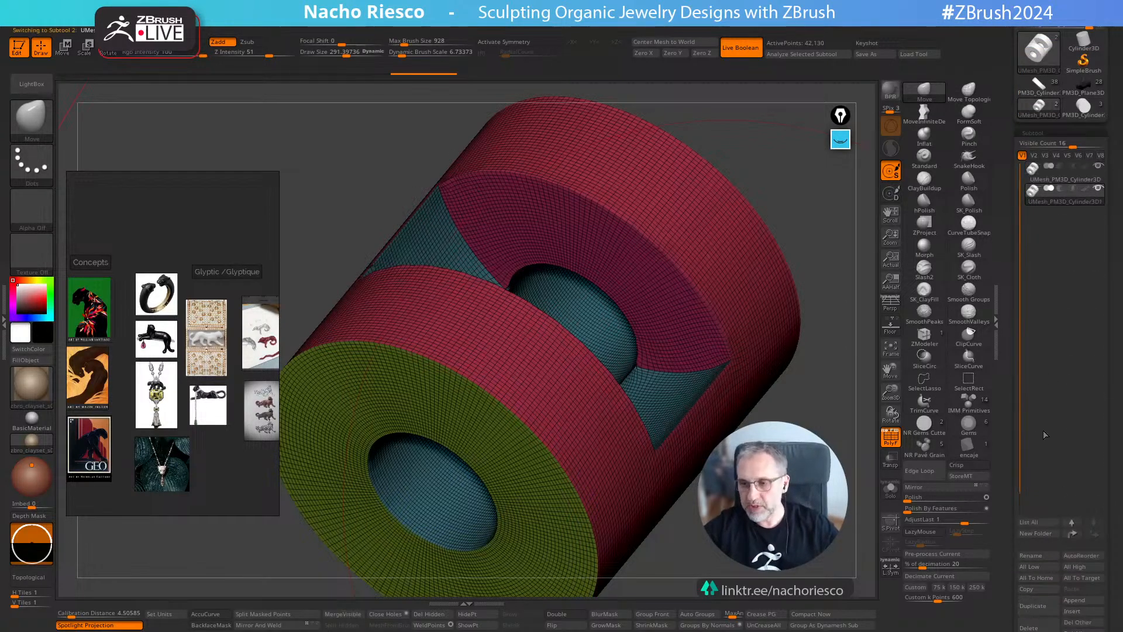
left_click(1074, 177)
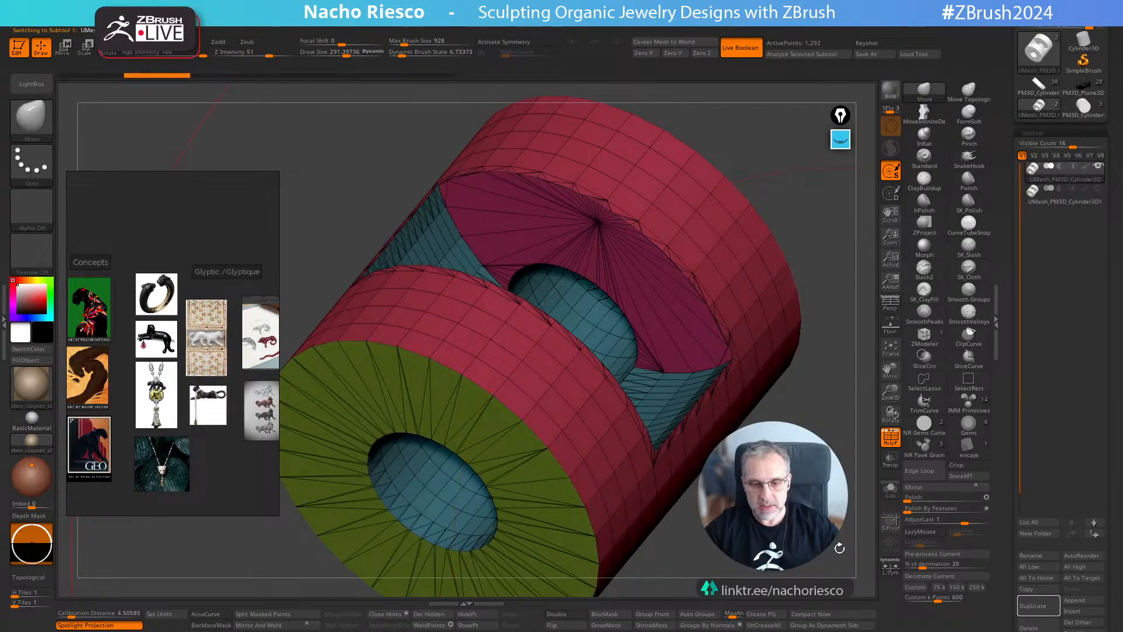
Try to ZRemesh the unsubdivided mesh with Same and KeepGroups, and undo the attempt
scroll(1042, 518, "down", 10)
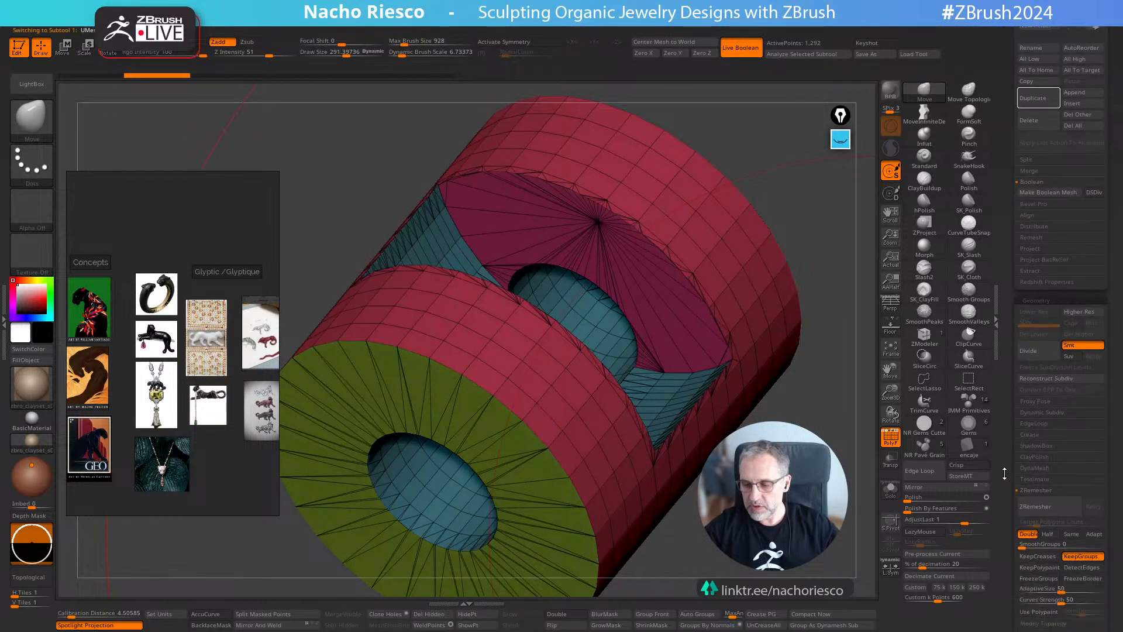
left_click(1071, 462)
left_click(1035, 434)
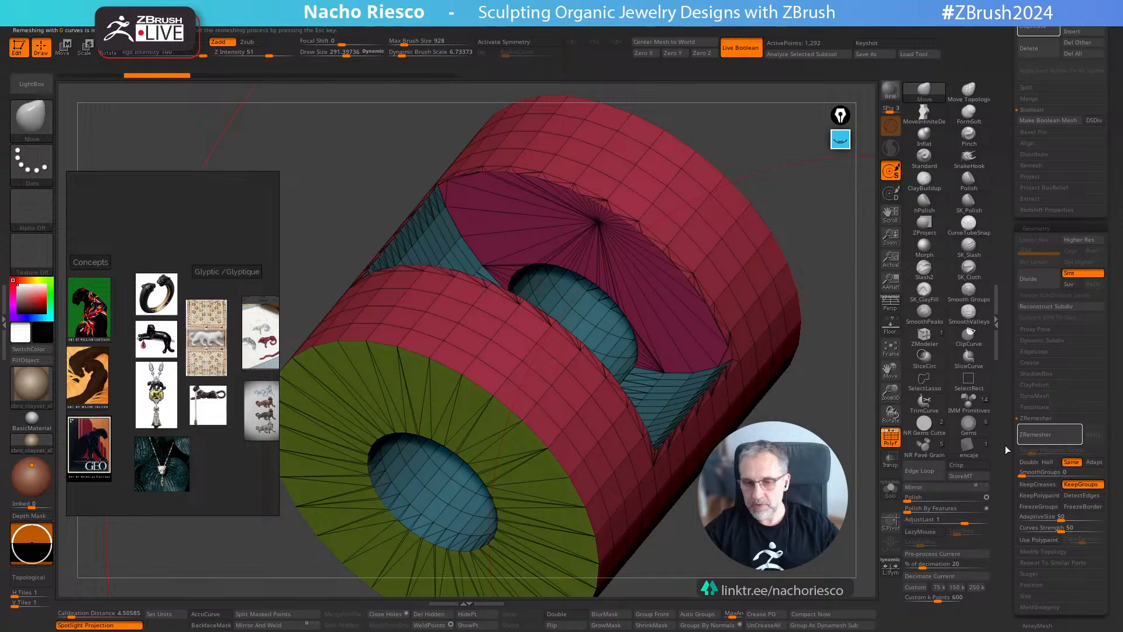
left_click_drag(843, 374, 754, 356)
left_click(891, 458)
left_click_drag(848, 409, 841, 550)
key("ctrl+z")
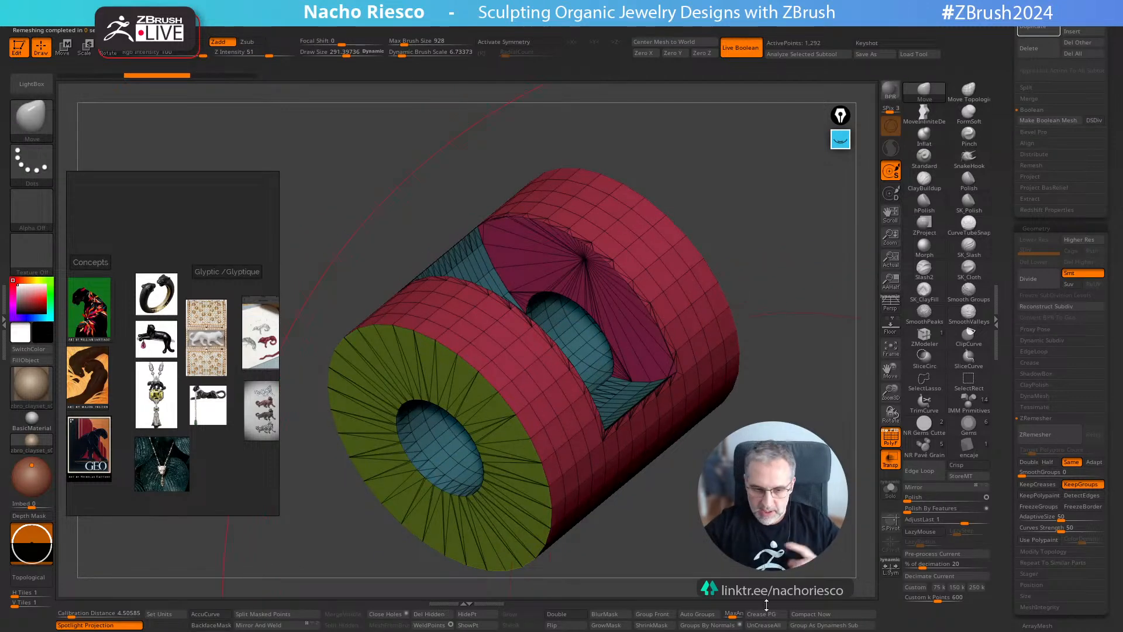
Subdivide the boolean mesh to level 3 and ZRemesh it with Same and KeepGroups
key("ctrl+d")
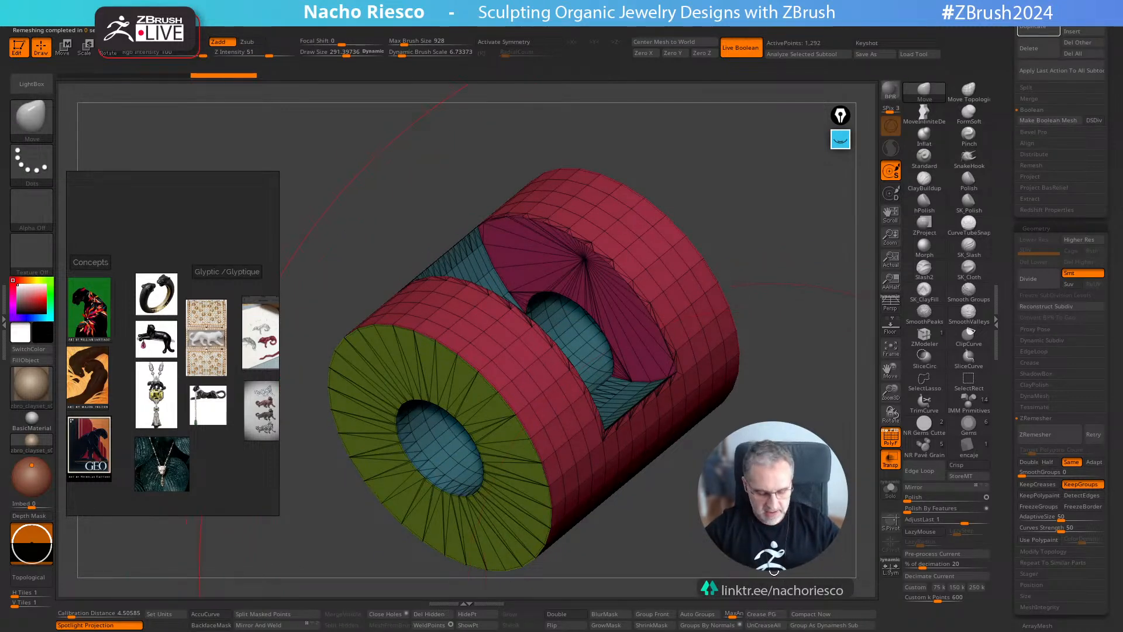
key("ctrl+d")
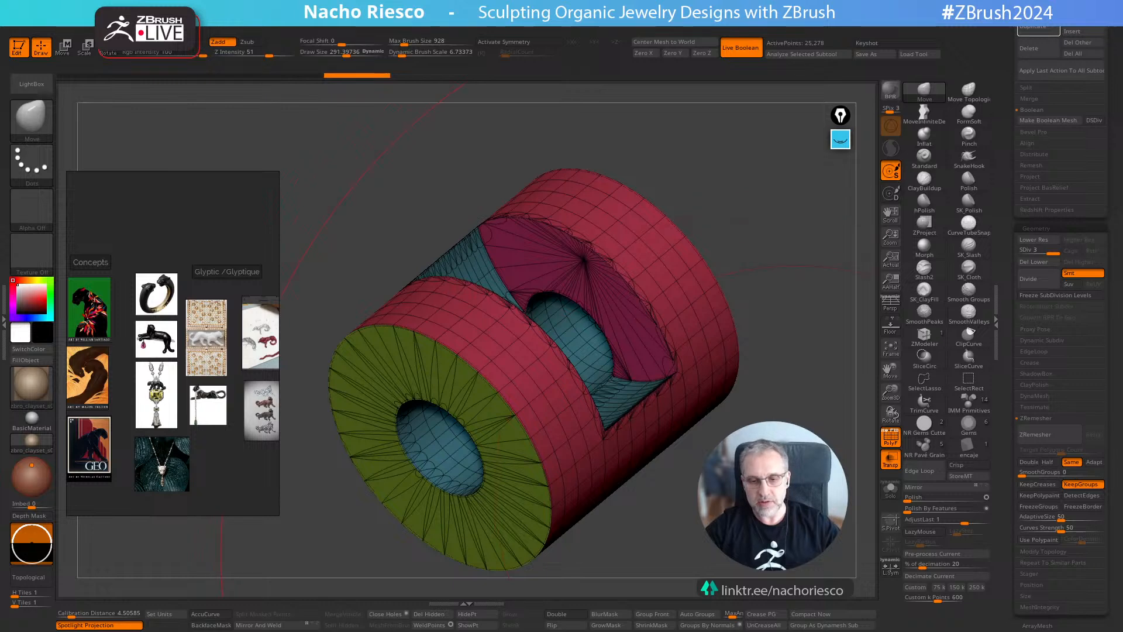
left_click(890, 436)
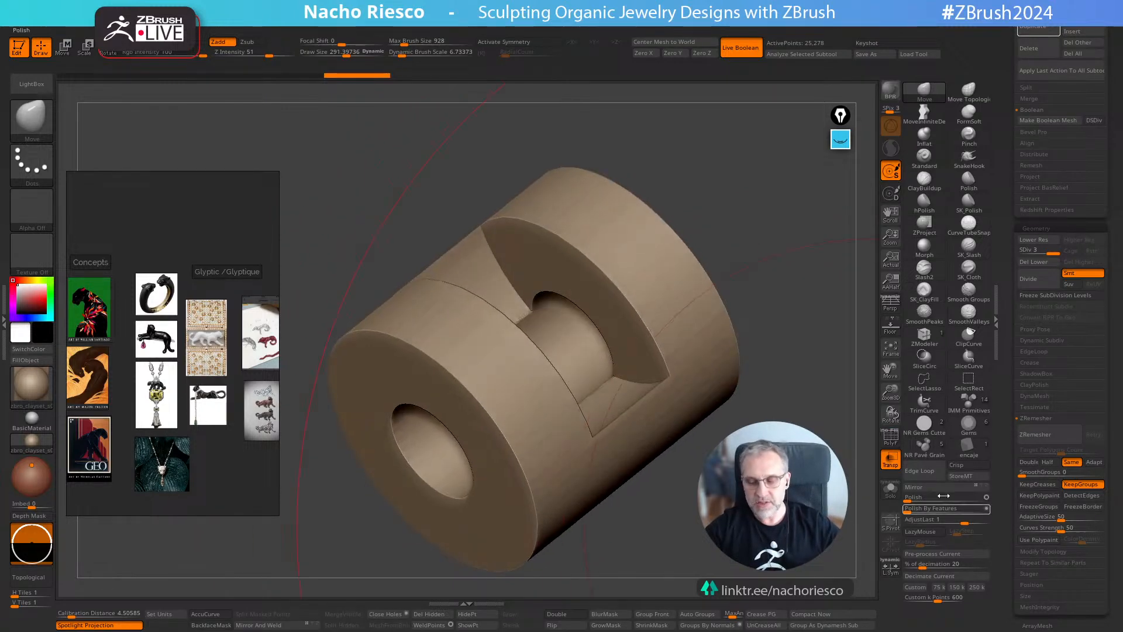
left_click(1045, 443)
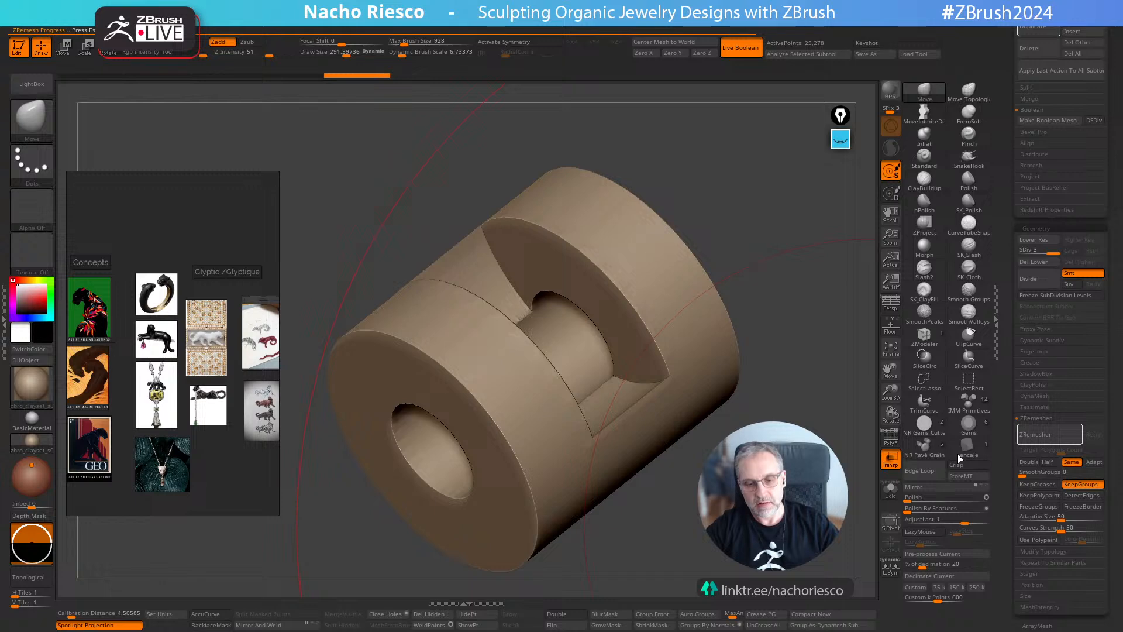
left_click(891, 437)
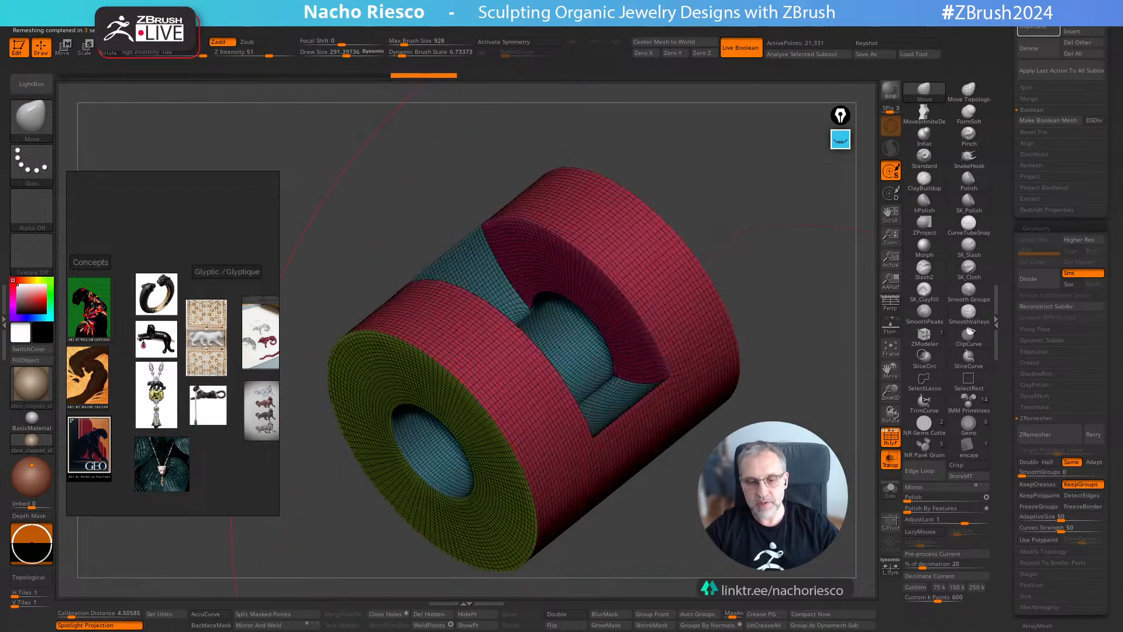
Undo the remesh and the subdivisions, and isolate the polygroup covering the hole and slot walls
left_click_drag(857, 515, 787, 526)
key("ctrl+z")
key("ctrl+z")
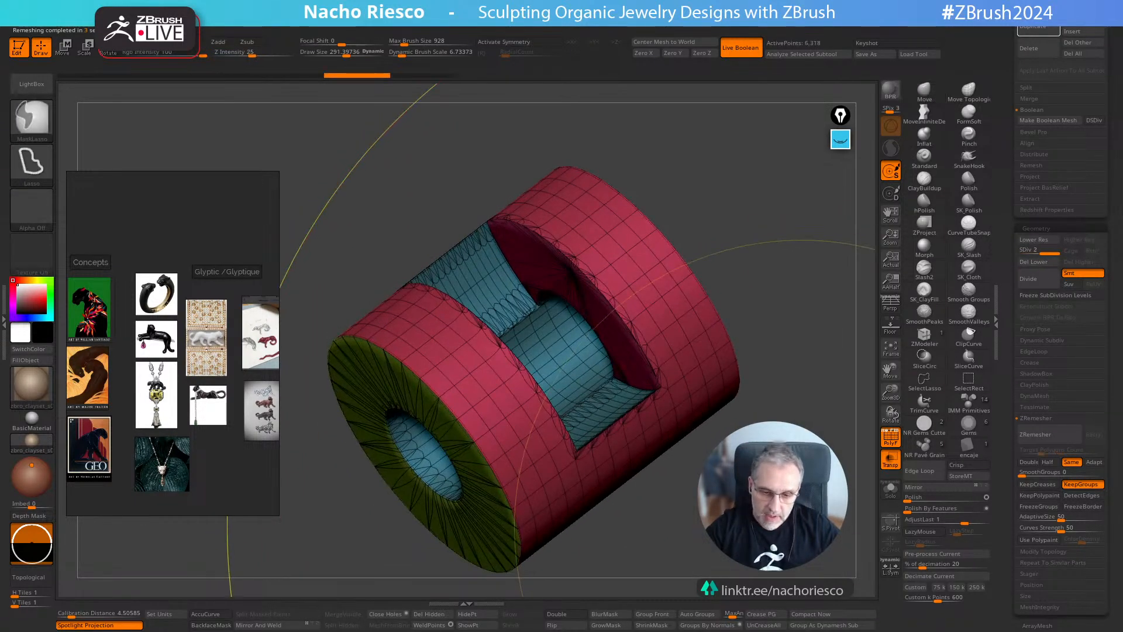
mouse_move(800, 525)
left_mouse_down()
mouse_move(822, 514)
mouse_move(775, 573)
left_mouse_up()
key("ctrl+z")
key("ctrl+shift+z")
key("ctrl+shift+z")
key("ctrl+shift+z")
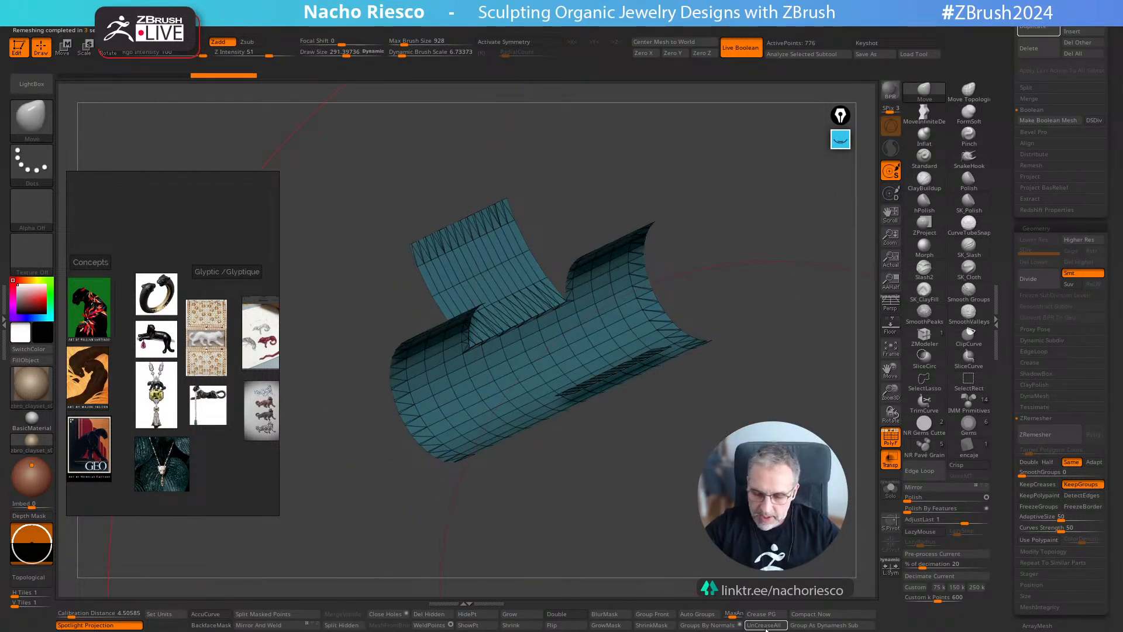
Assign the isolated hole and slot walls to one new polygroup
key("ctrl+w")
left_click_drag(691, 588, 793, 570)
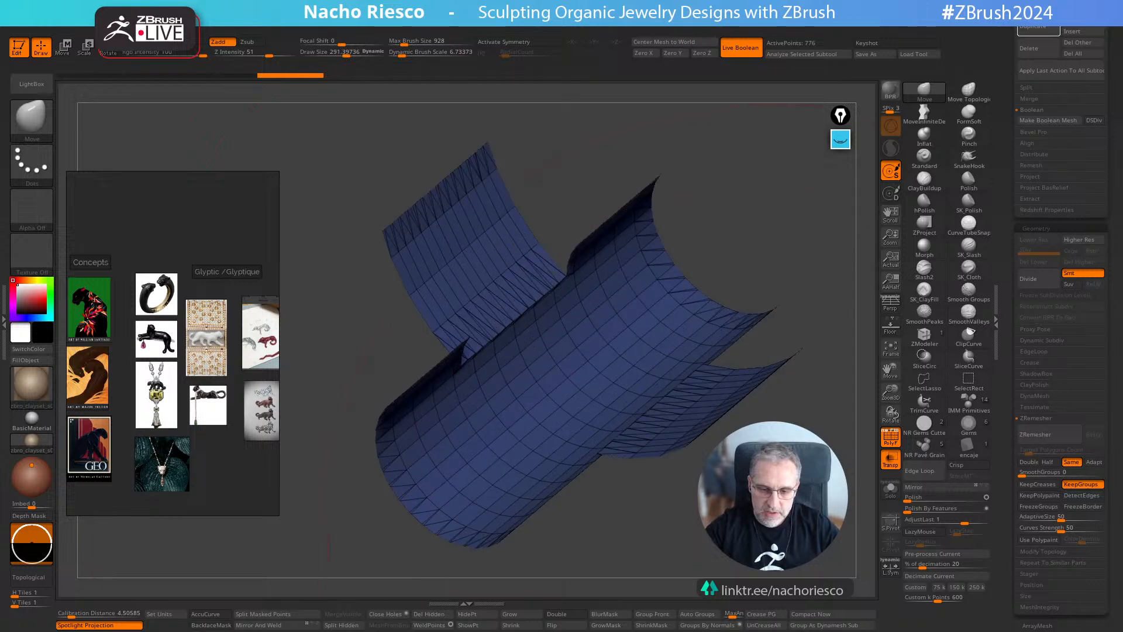
mouse_move(793, 374)
left_mouse_down()
mouse_move(729, 357)
mouse_move(787, 375)
left_mouse_up()
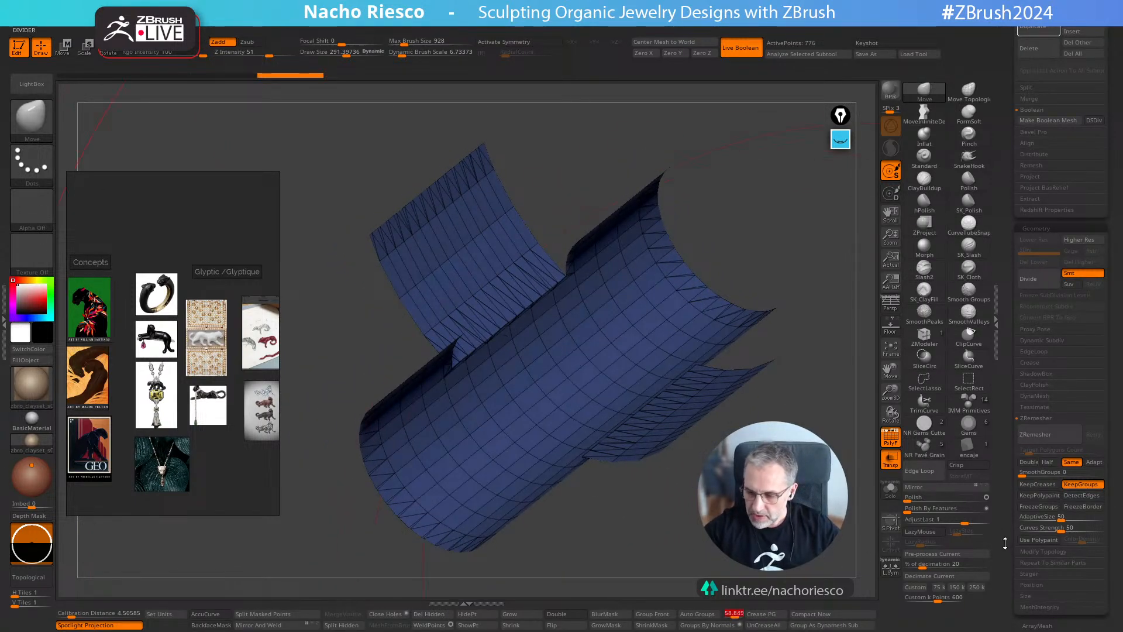
Regroup the isolated hole and slot walls by normals with a maximum angle tolerance of 25
scroll(1034, 305, "down", 10)
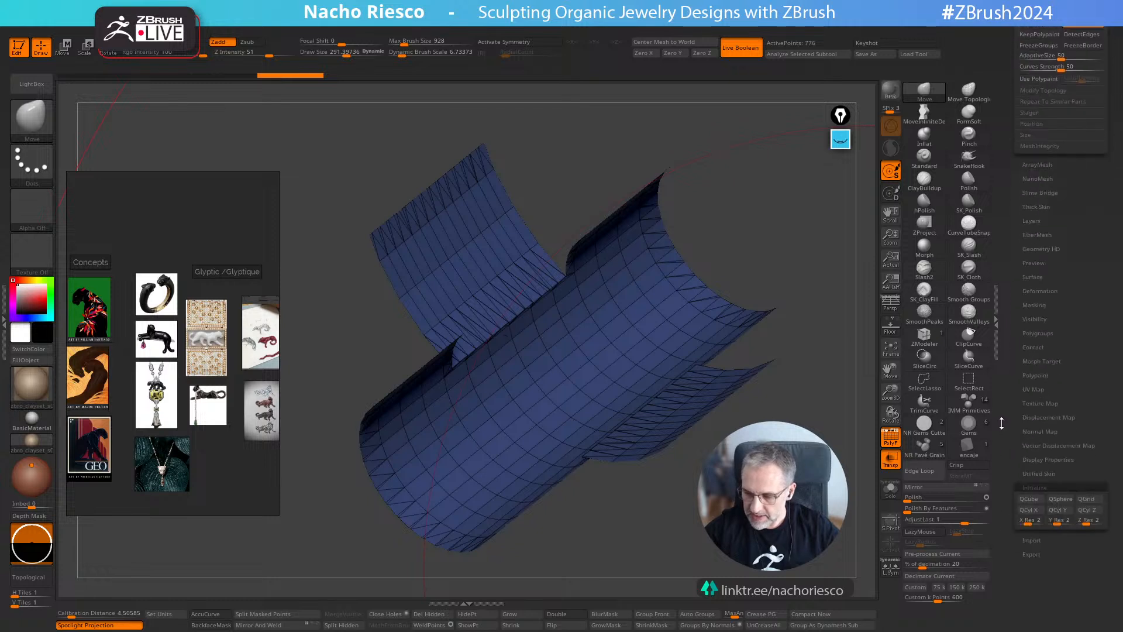
left_click(1038, 291)
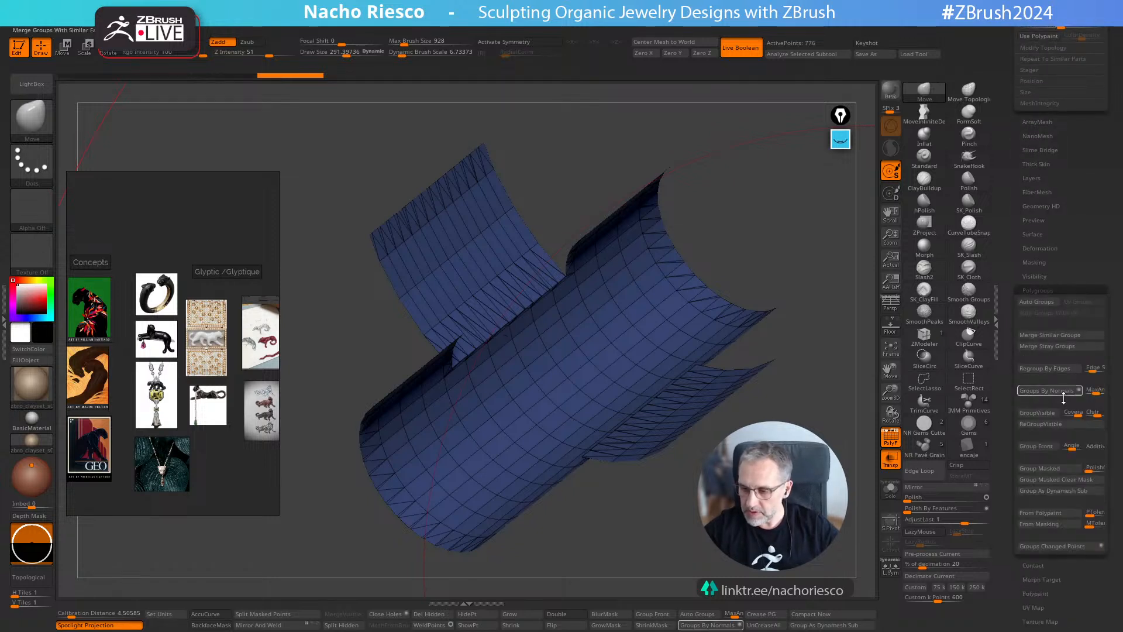
left_click(1091, 391)
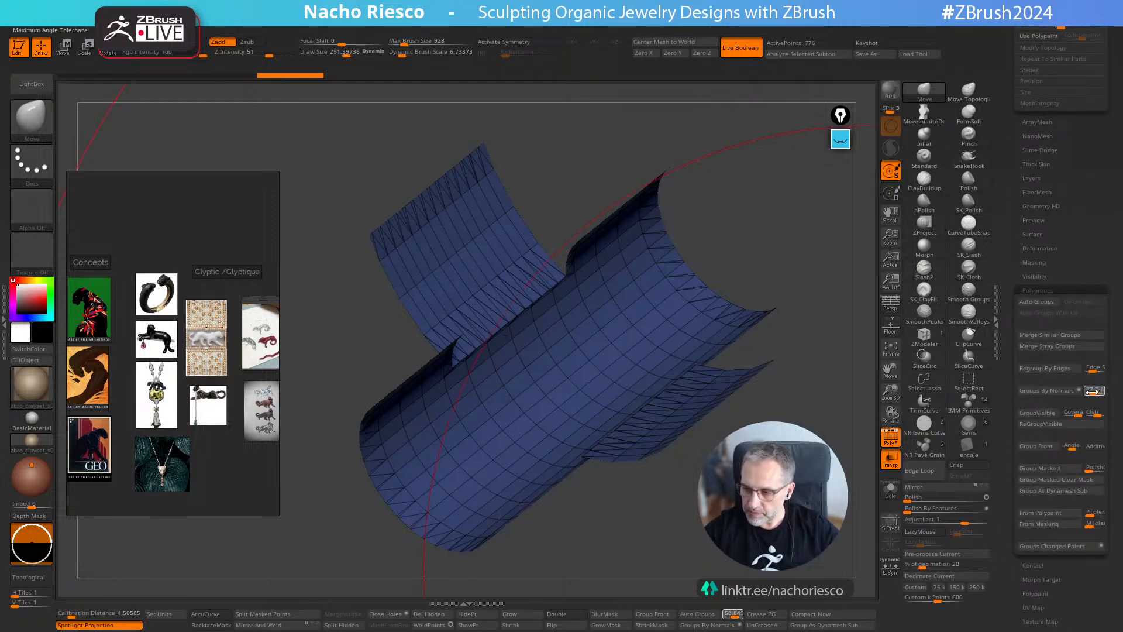
key("Return")
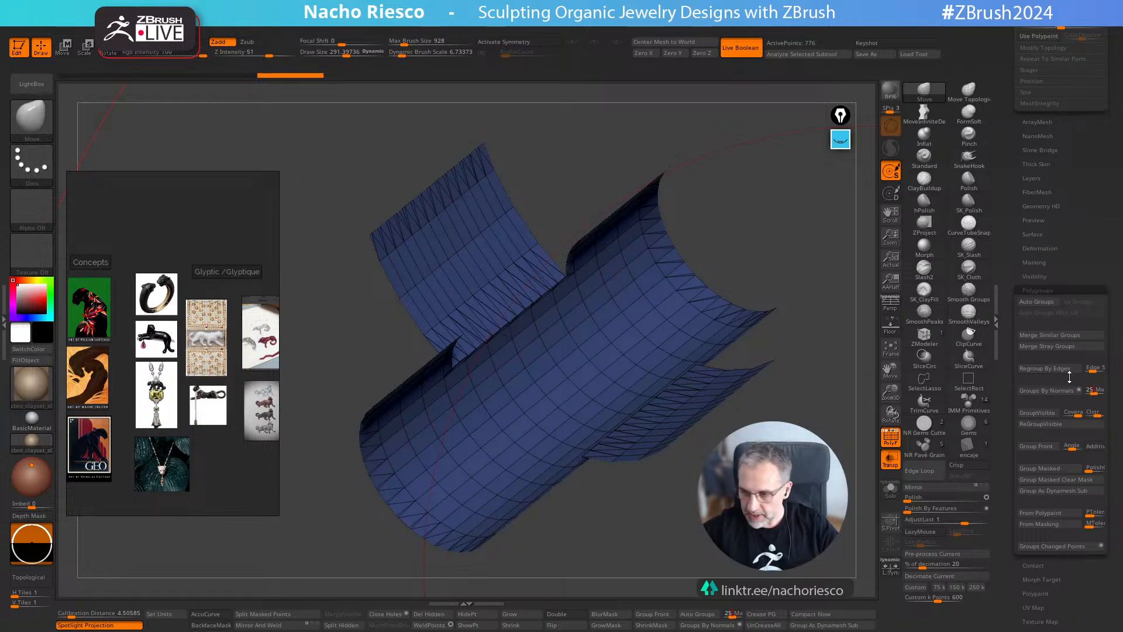
key("Return")
left_click(1047, 390)
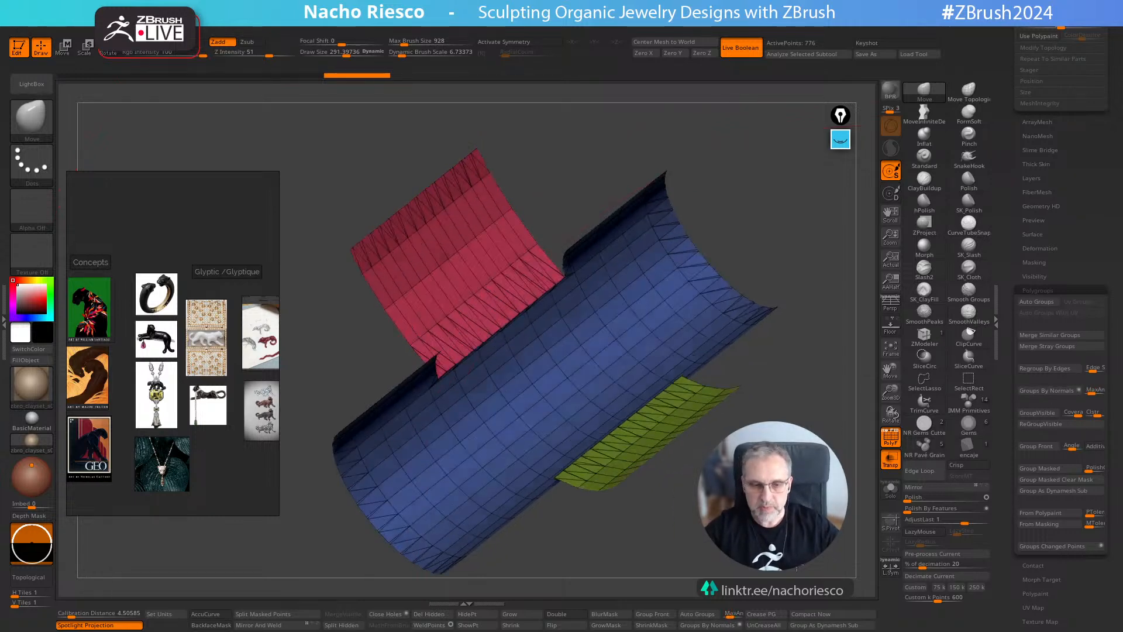
Crease the polygroup borders of the whole mesh and subdivide it to level 3
left_click(808, 563, "ctrl+shift")
left_click_drag(802, 574, 777, 594)
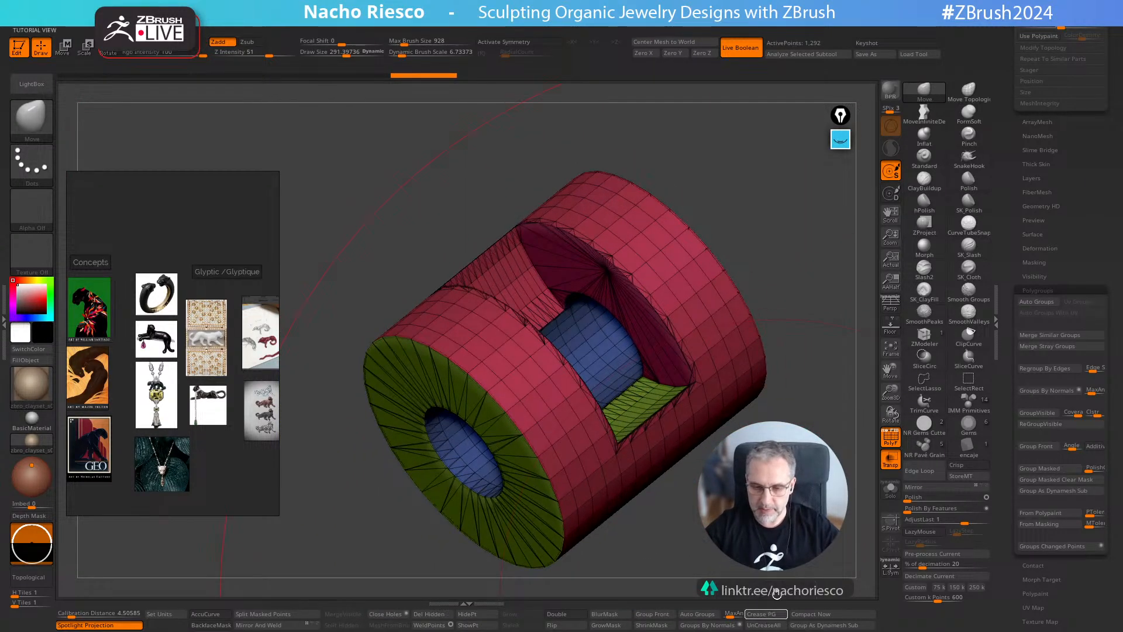
key("ctrl")
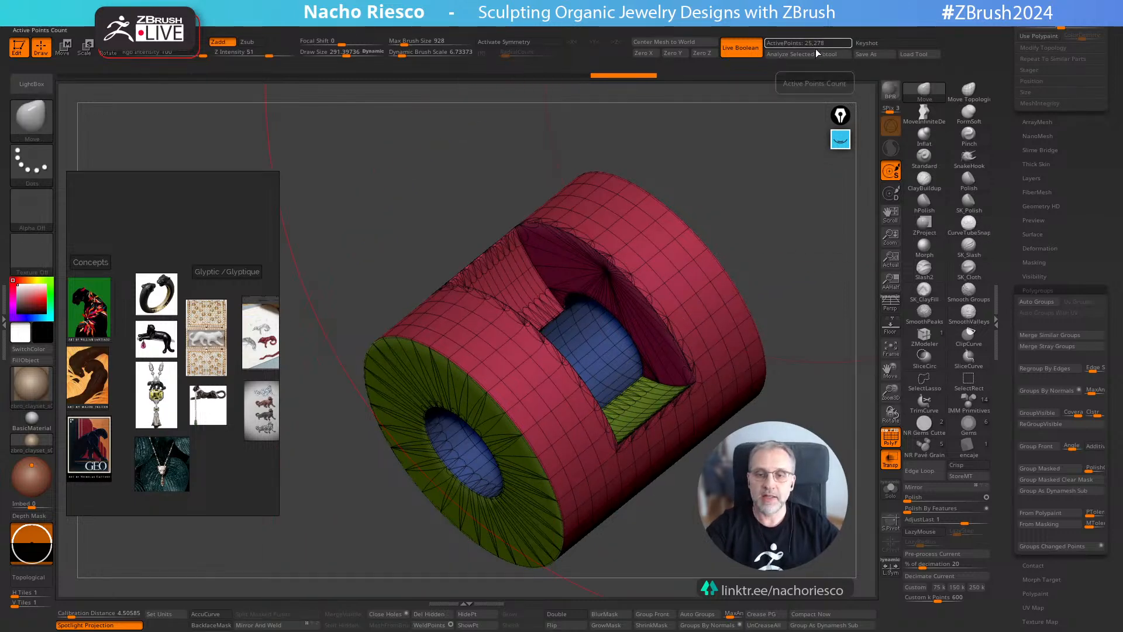
Delete the lower subdivision levels and try to ZRemesh the mesh with Same and KeepGroups
scroll(1059, 293, "up", 5)
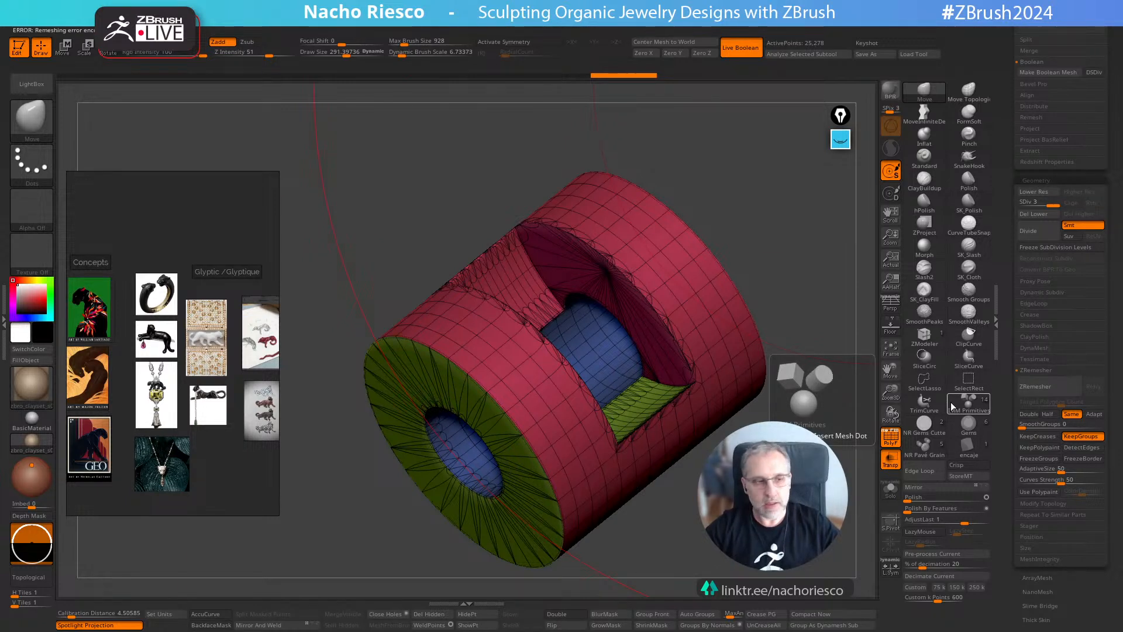
left_click_drag(742, 564, 721, 569)
left_click(1038, 214)
left_click(1047, 386)
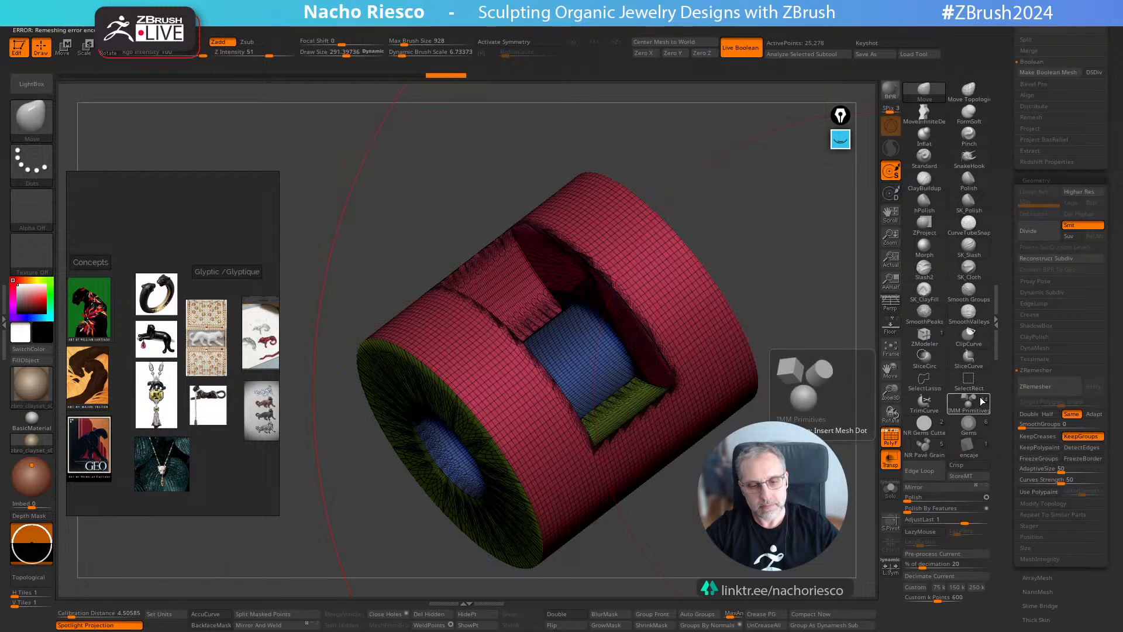
left_click_drag(655, 576, 673, 565)
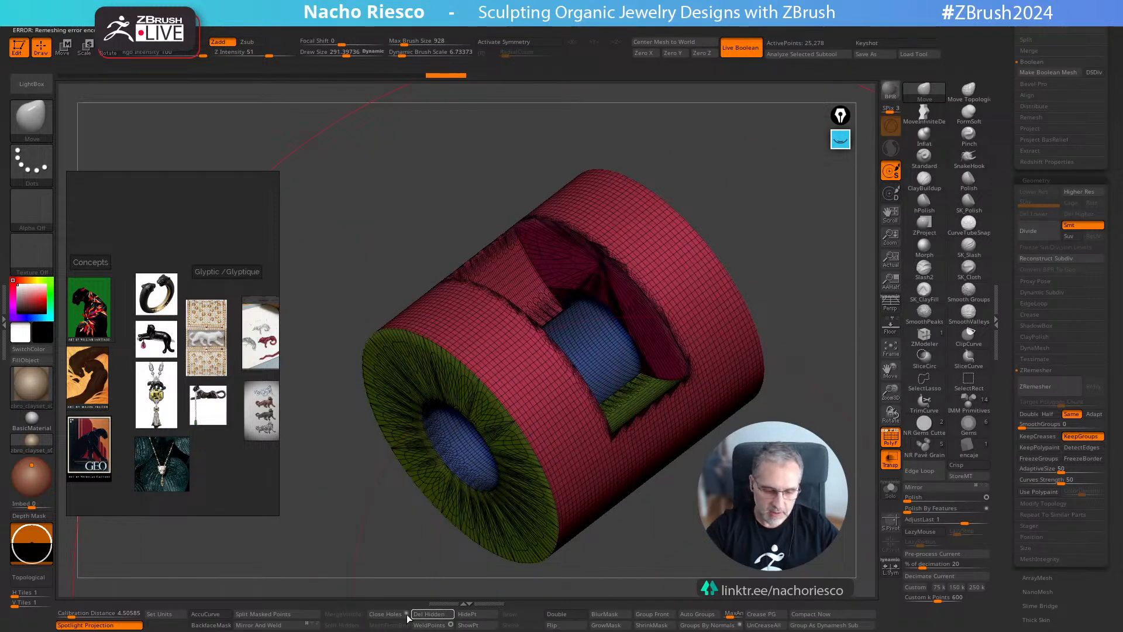
Return the mesh to subdivision level 2 and ZRemesh it with Double and KeepGroups
left_click(1047, 386)
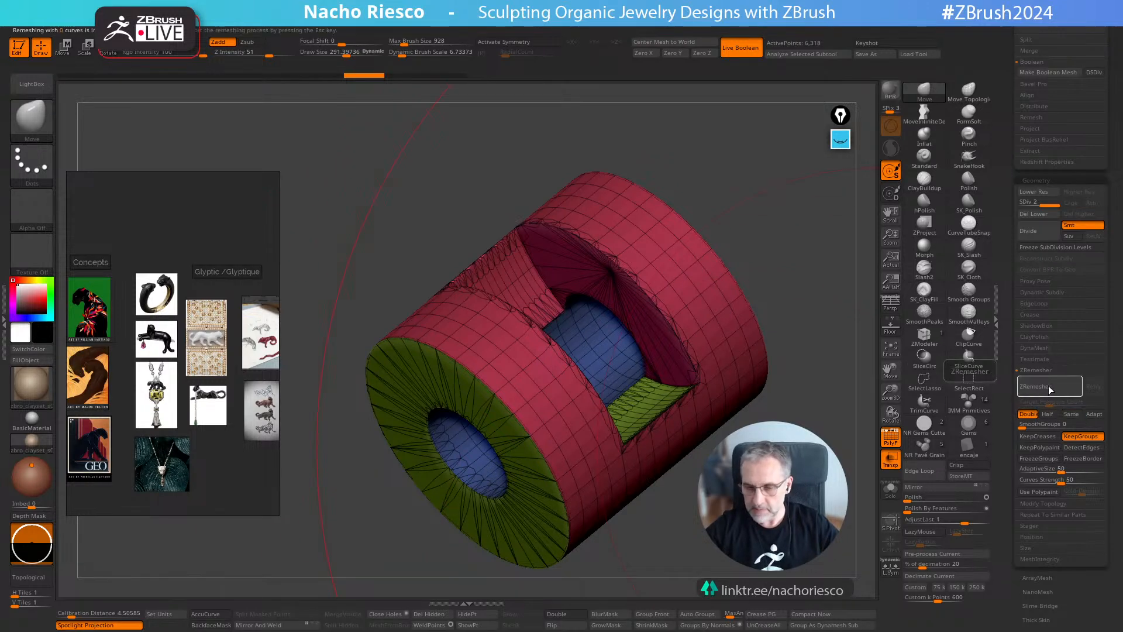
left_click(1033, 384)
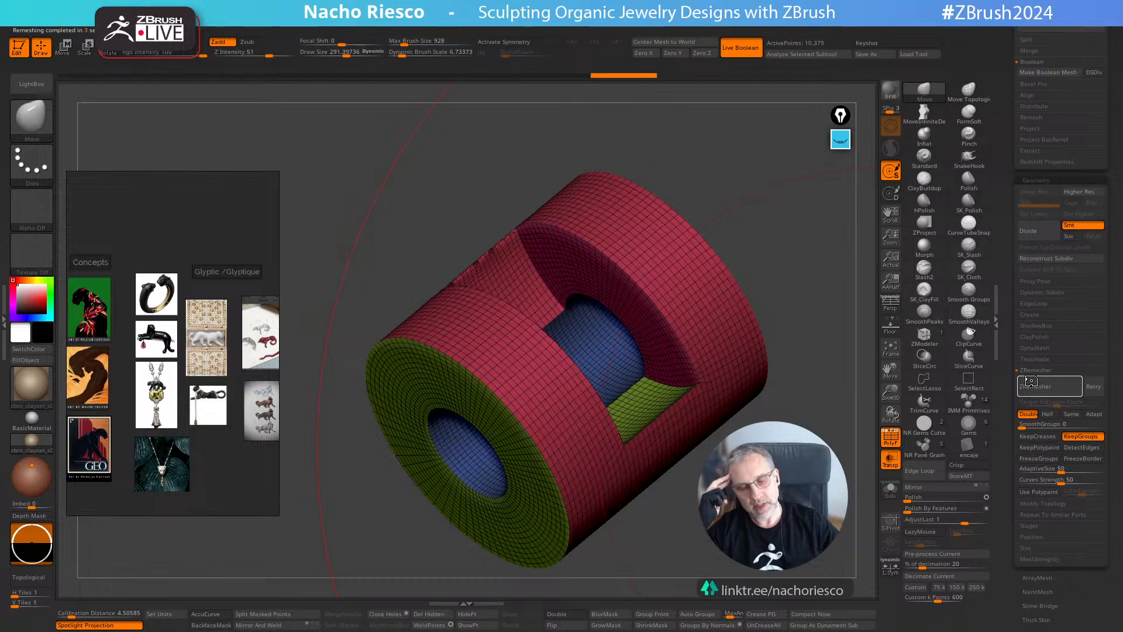
Undo the last ZRemesh, rerun it with Double and KeepGroups, and inspect the slot's edges without the polyframe
left_click_drag(833, 330, 813, 199)
key("ctrl+z")
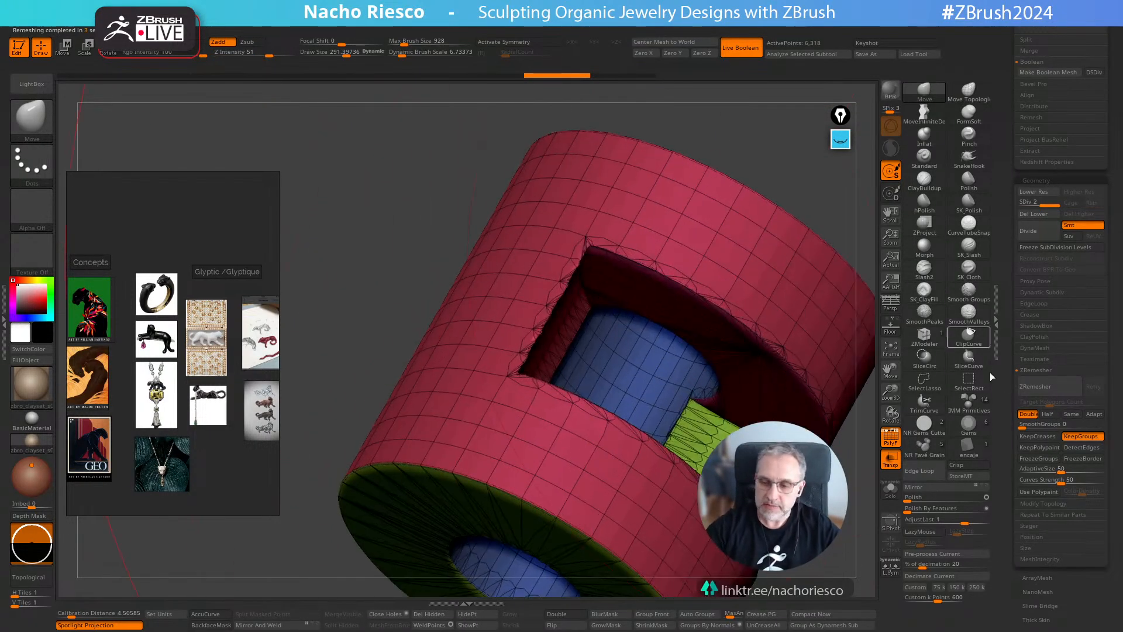
left_click(1047, 387)
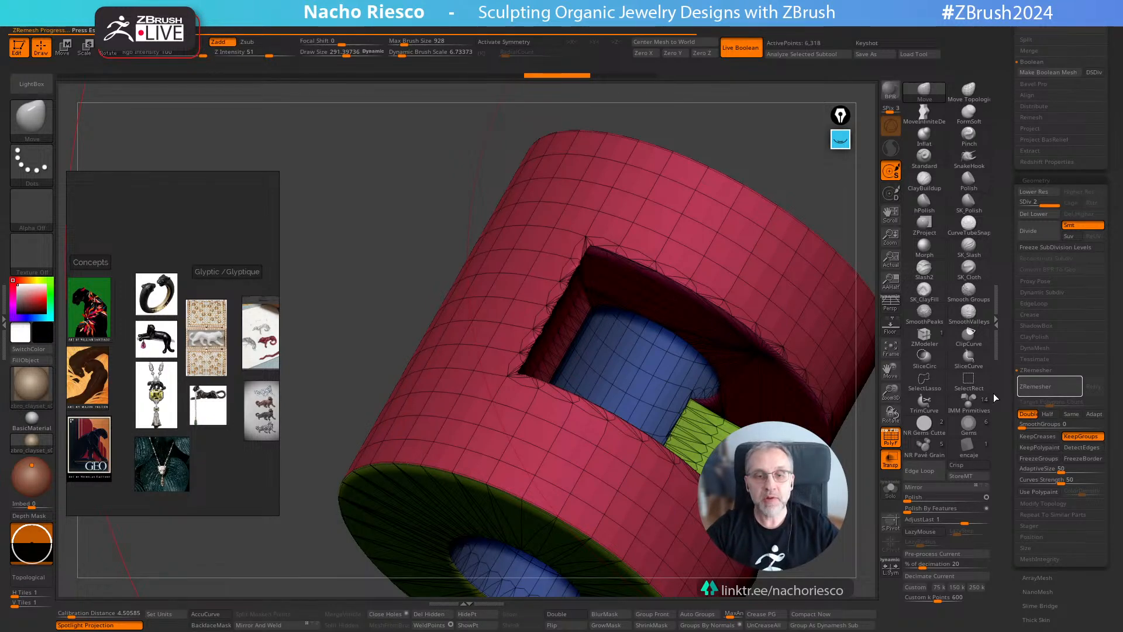
left_click(891, 439)
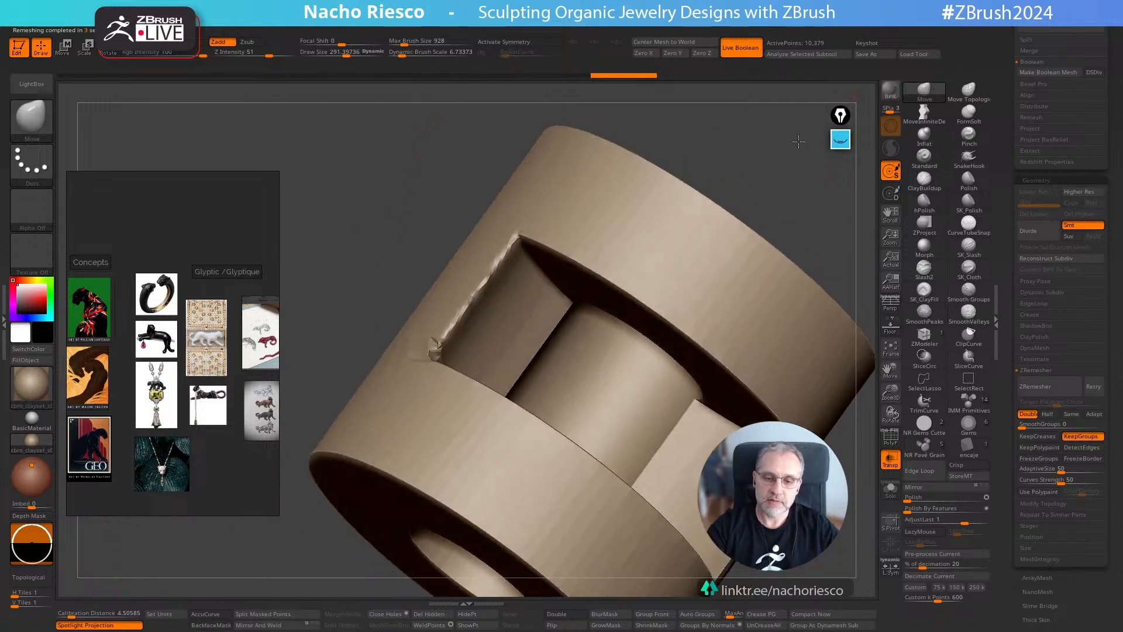
left_click_drag(778, 485, 684, 430)
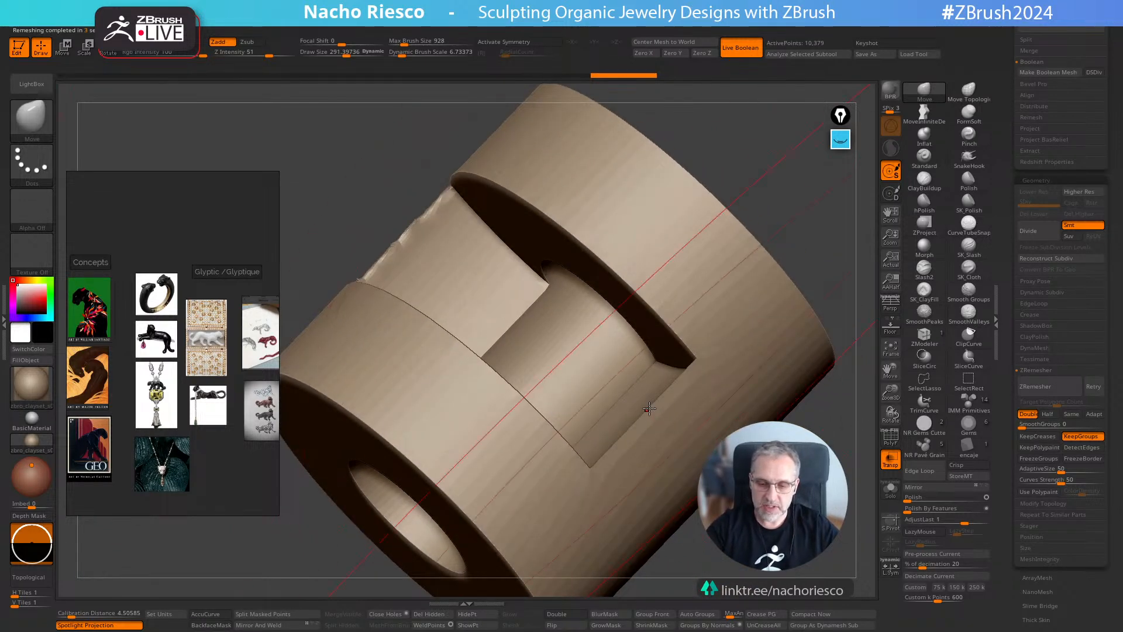
left_click_drag(374, 240, 541, 333)
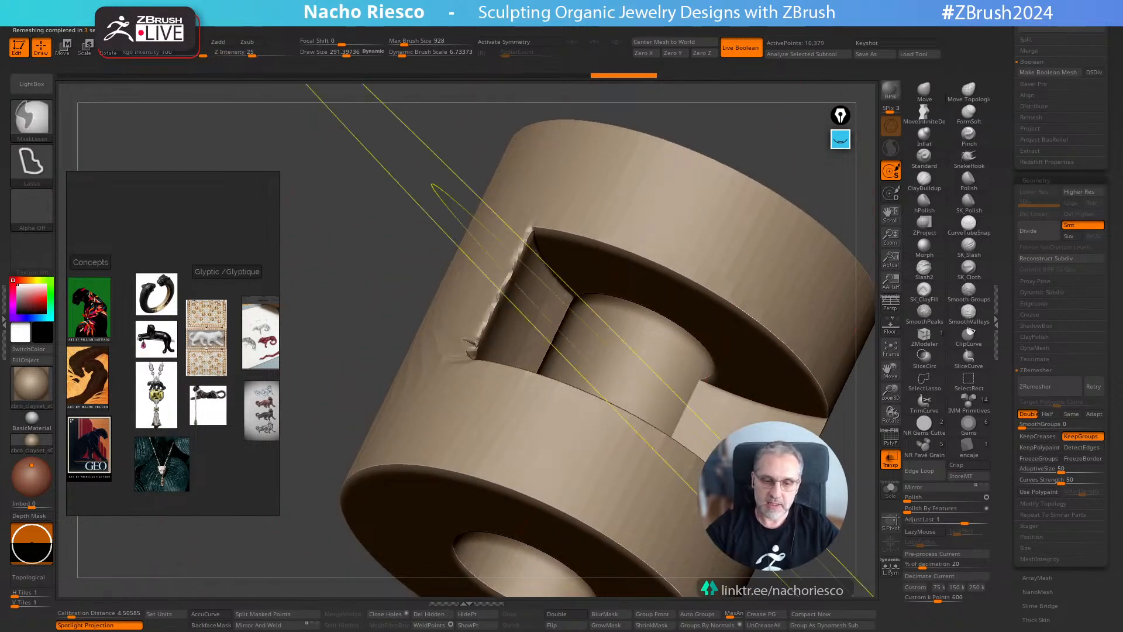
key("ctrl+z")
key("shift+f")
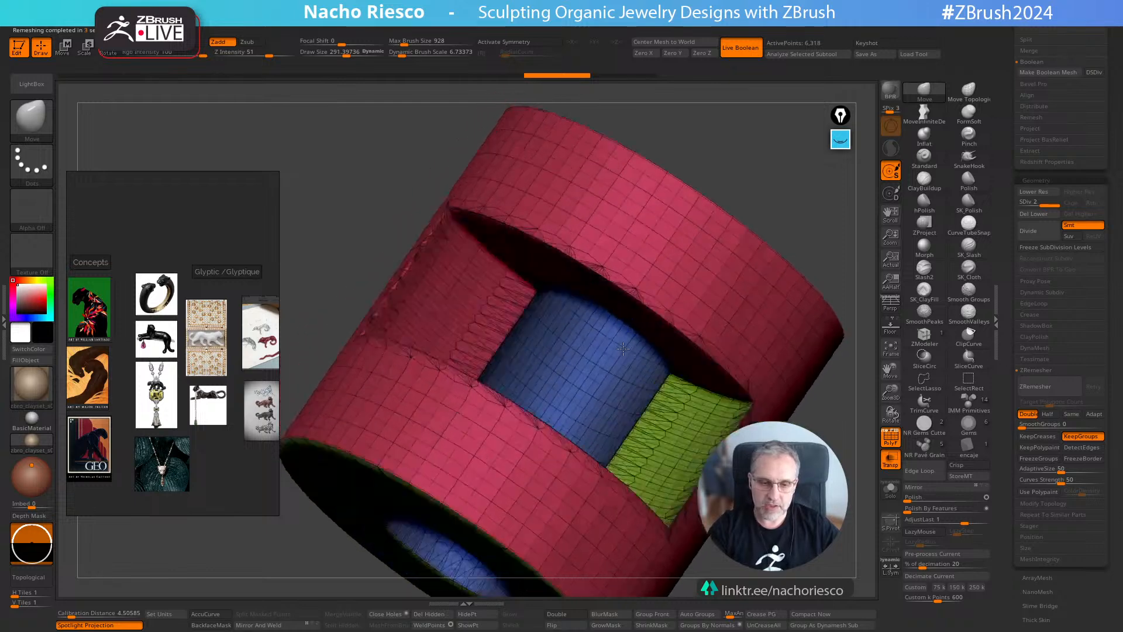
Isolate the outer wall polygroup at subdivision level 2 and try to regroup it by normals
right_click_drag(623, 349, 499, 319)
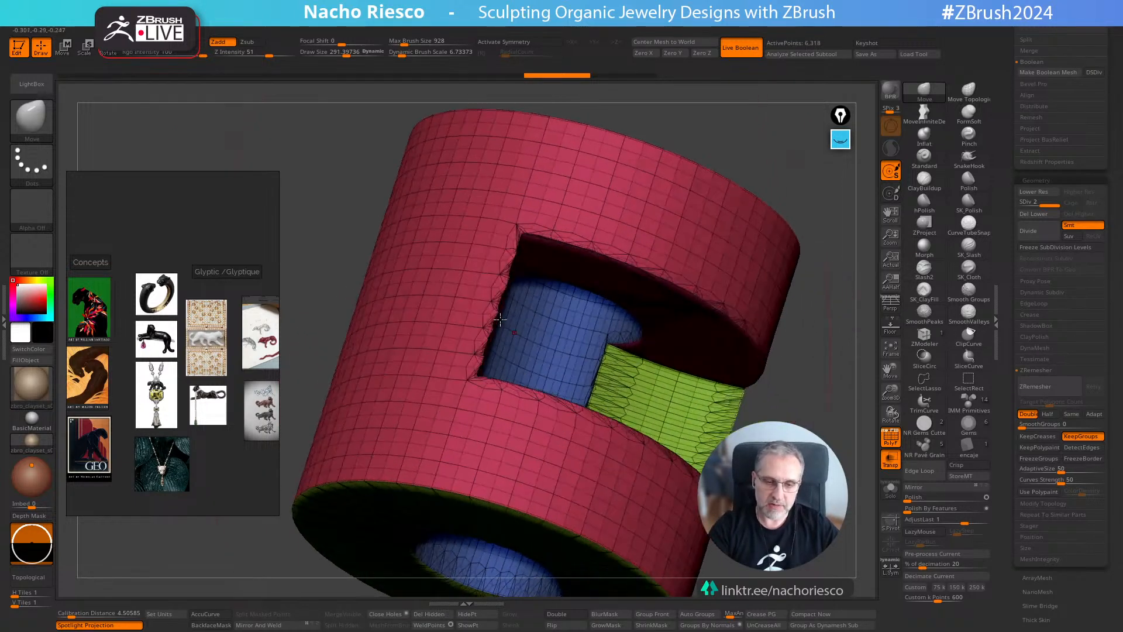
right_click_drag(681, 348, 507, 336)
left_click(506, 336, "ctrl+shift")
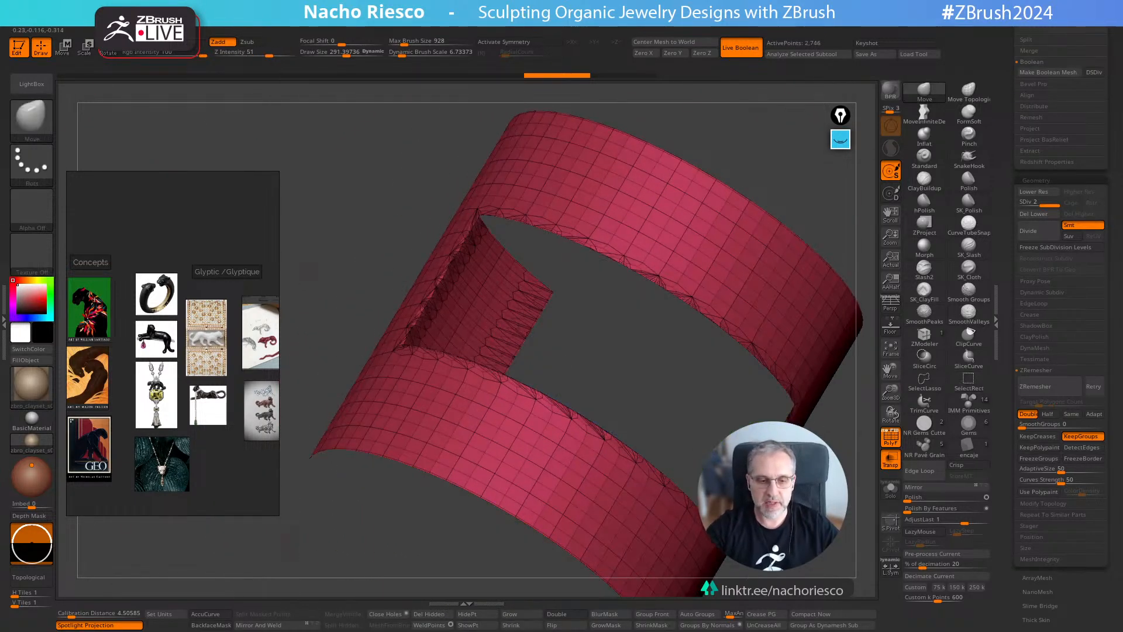
left_click(705, 625)
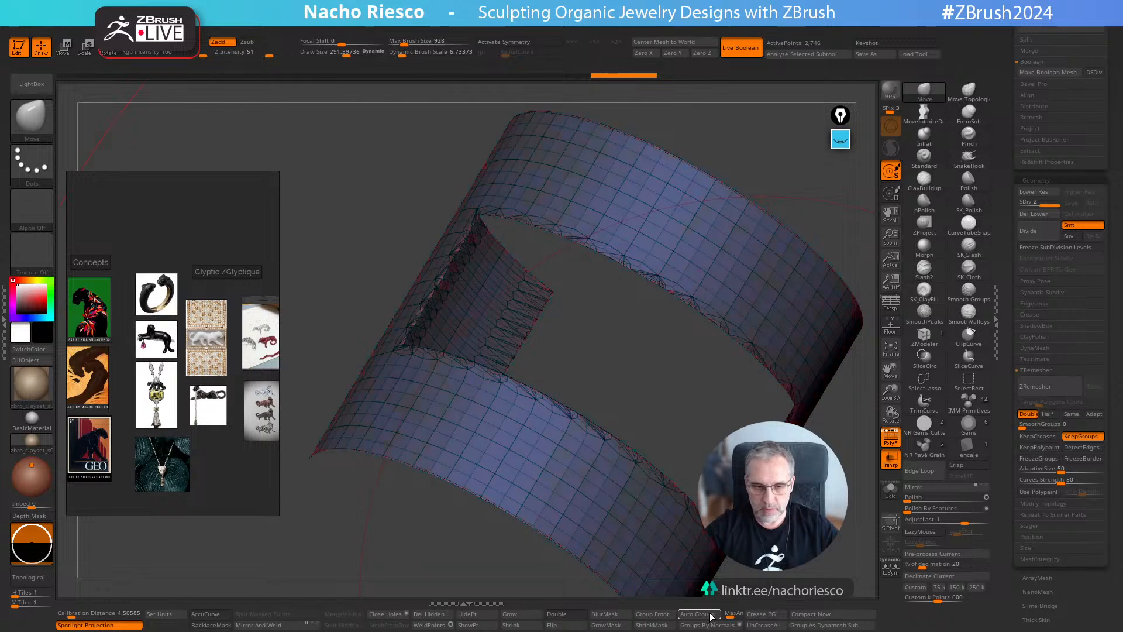
key("ctrl+z")
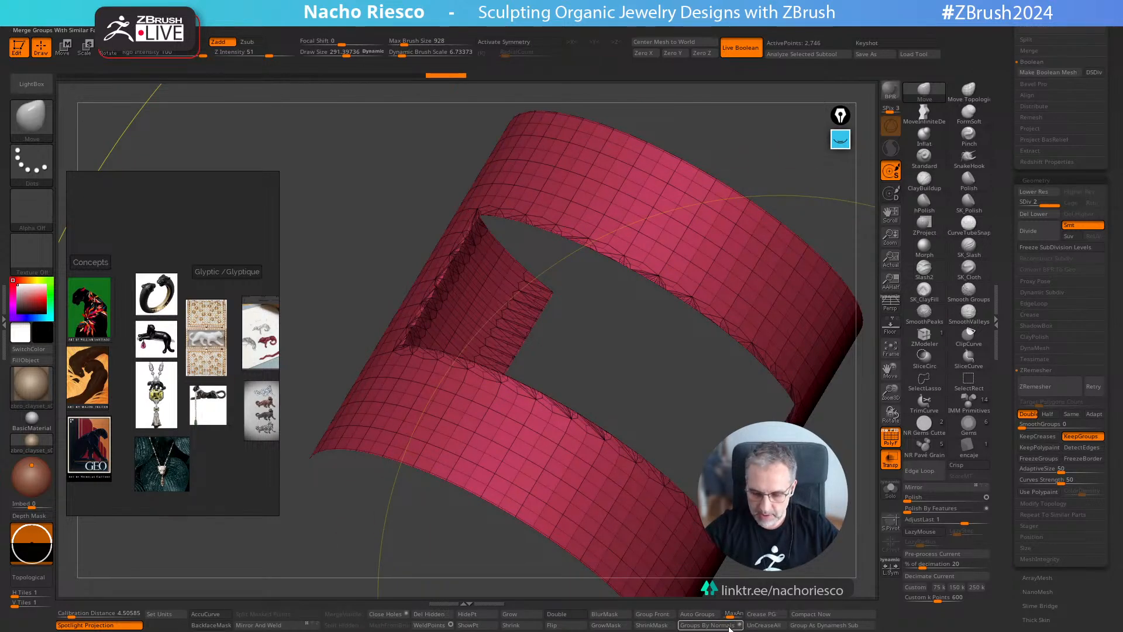
left_click(729, 626)
key("shift+d")
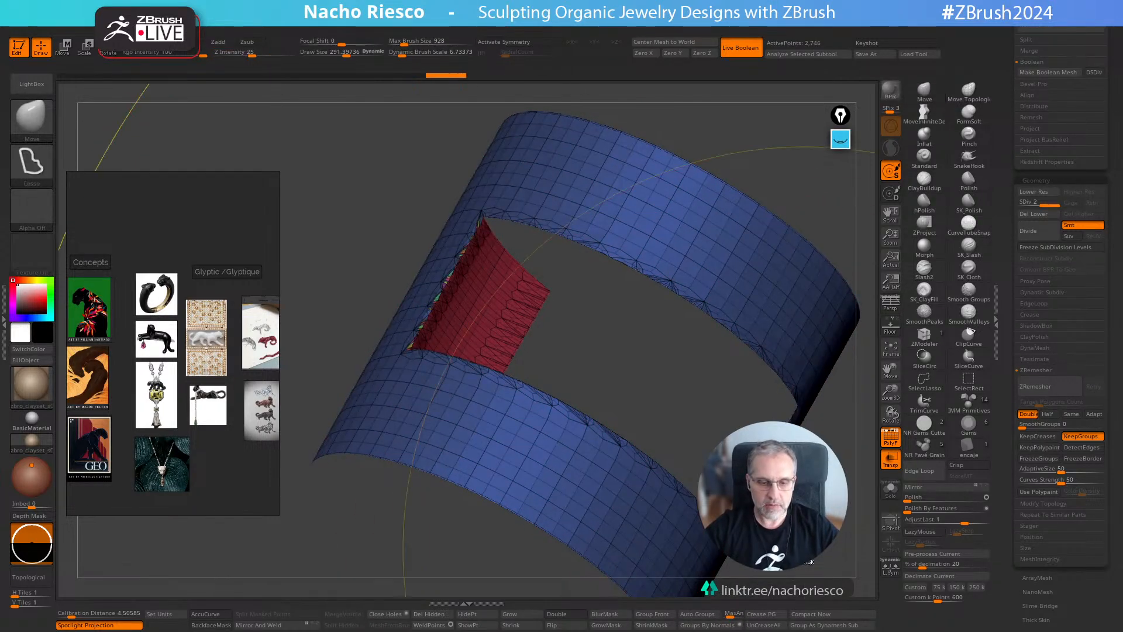
Undo back to the undivided mesh and regroup the isolated outer wall and slot faces by normals
key("ctrl+z")
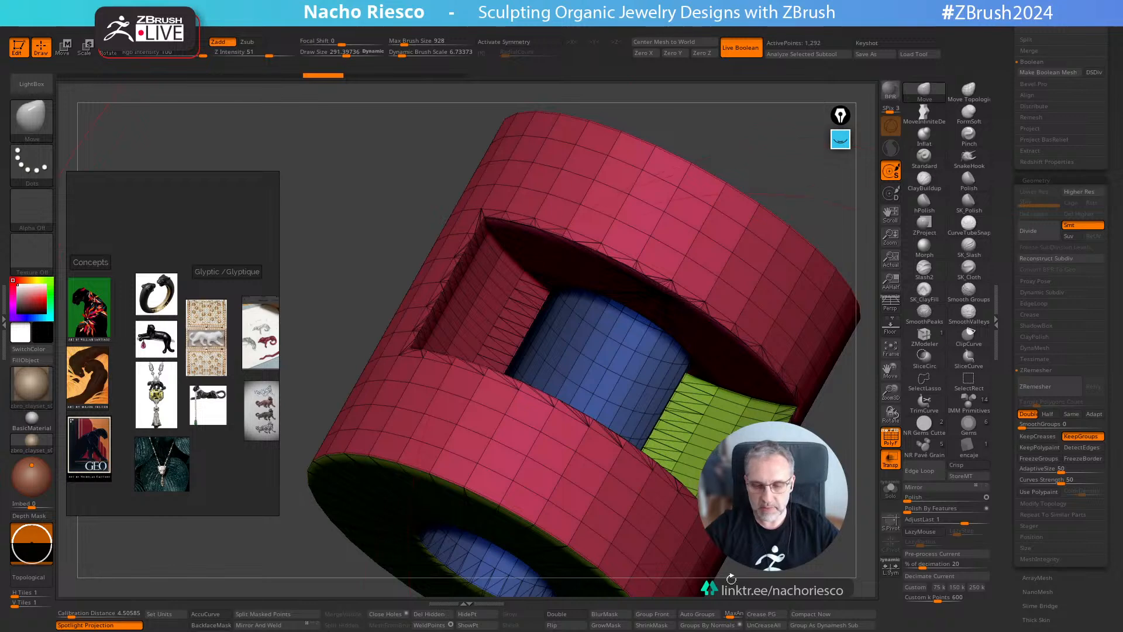
left_click(597, 493, "ctrl+shift")
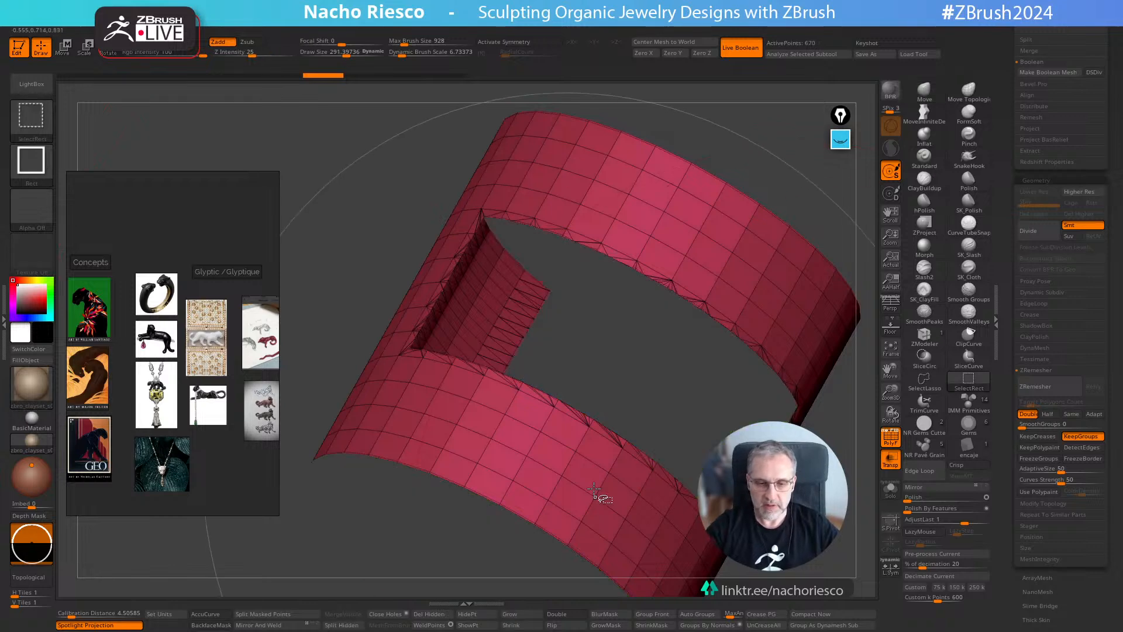
left_click(719, 626)
left_click(797, 595, "ctrl+shift")
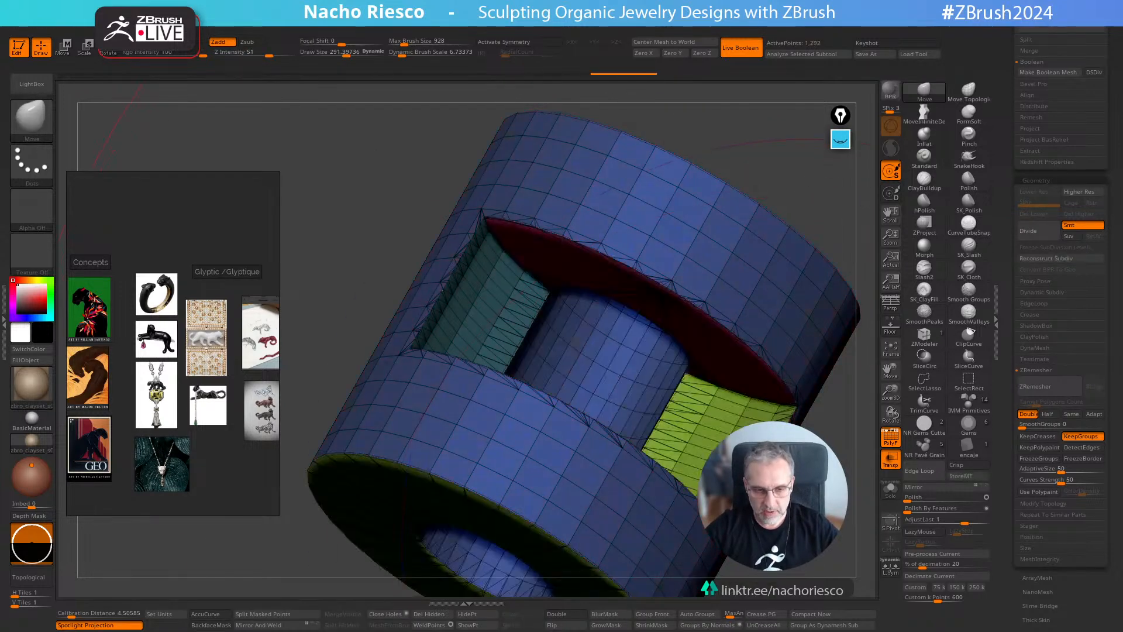
Crease all polygroup borders and ZRemesh the mesh from subdivision level 2 with Double and KeepGroups
left_click(775, 614)
key("ctrl+d")
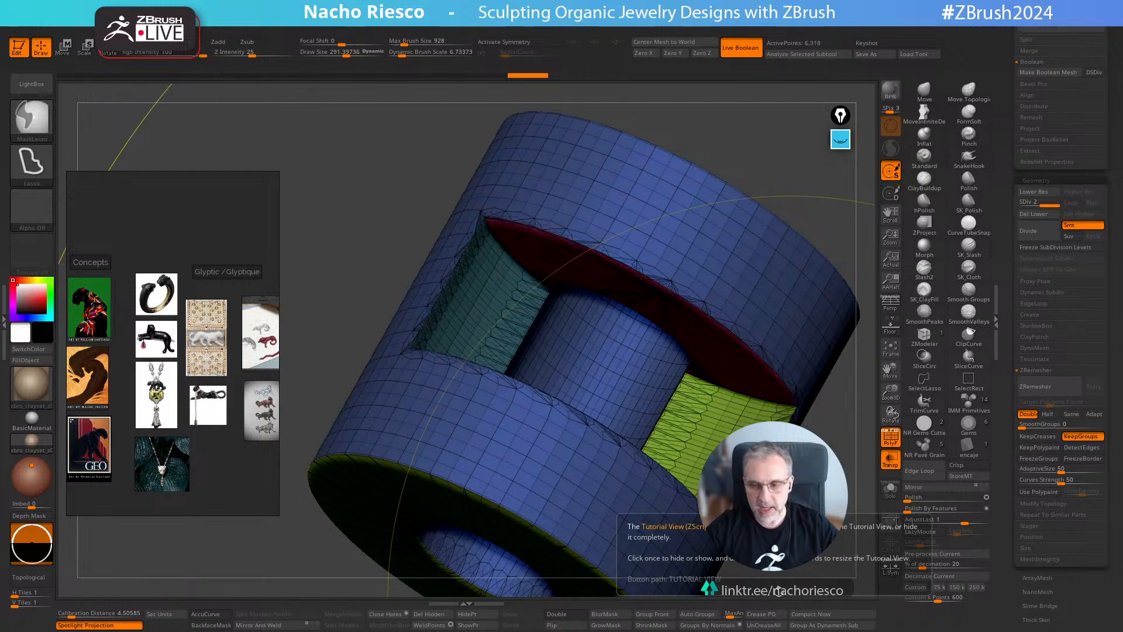
left_click(1047, 385)
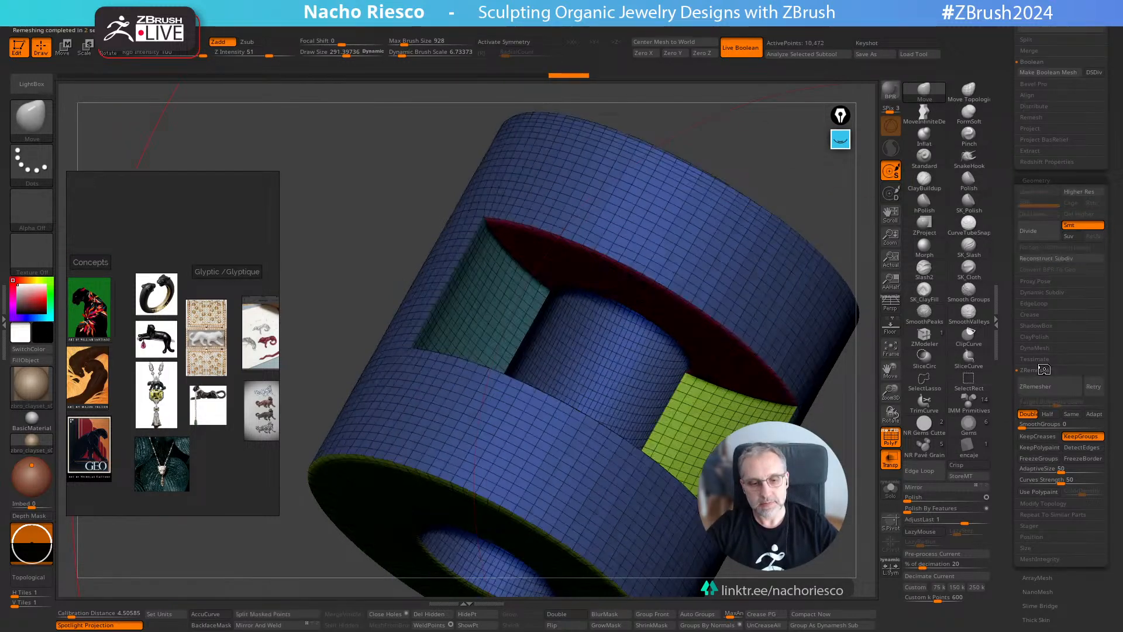
Examine the remeshed cylinder's slot and hole edges from several sides, with and without the polyframe
left_click(891, 439)
left_click_drag(858, 468, 702, 379)
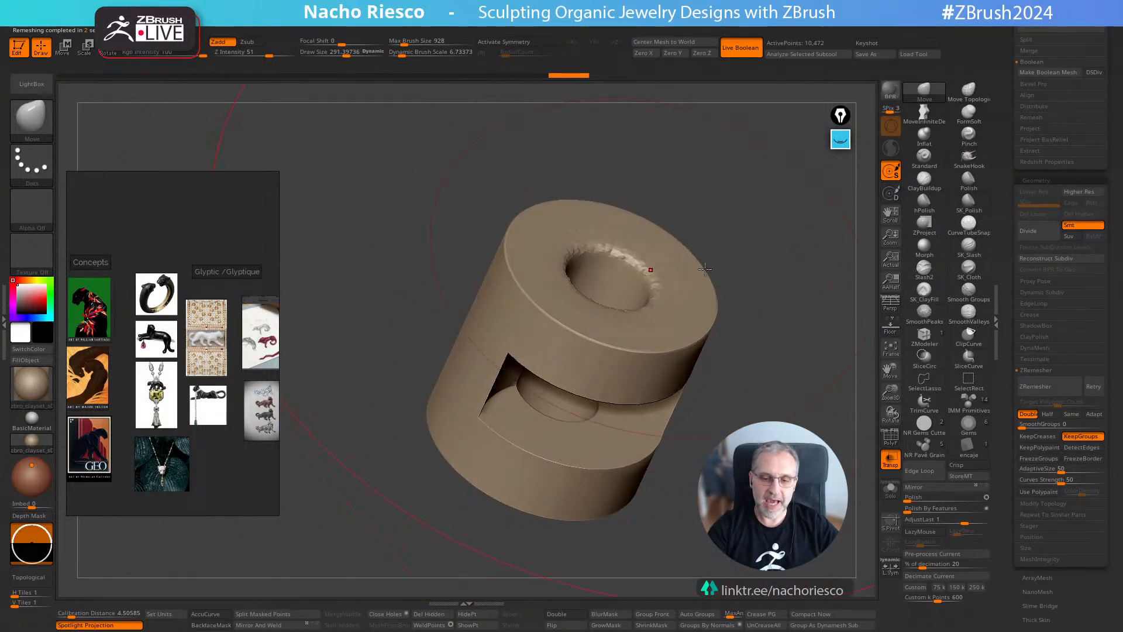
left_click_drag(804, 304, 826, 392)
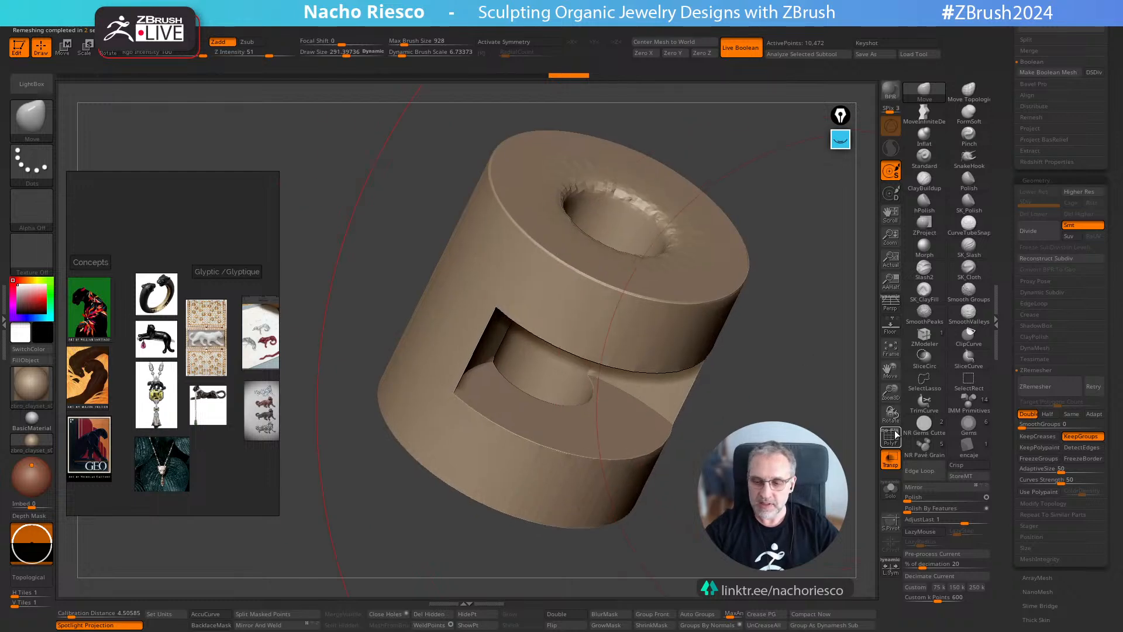
left_click(893, 436)
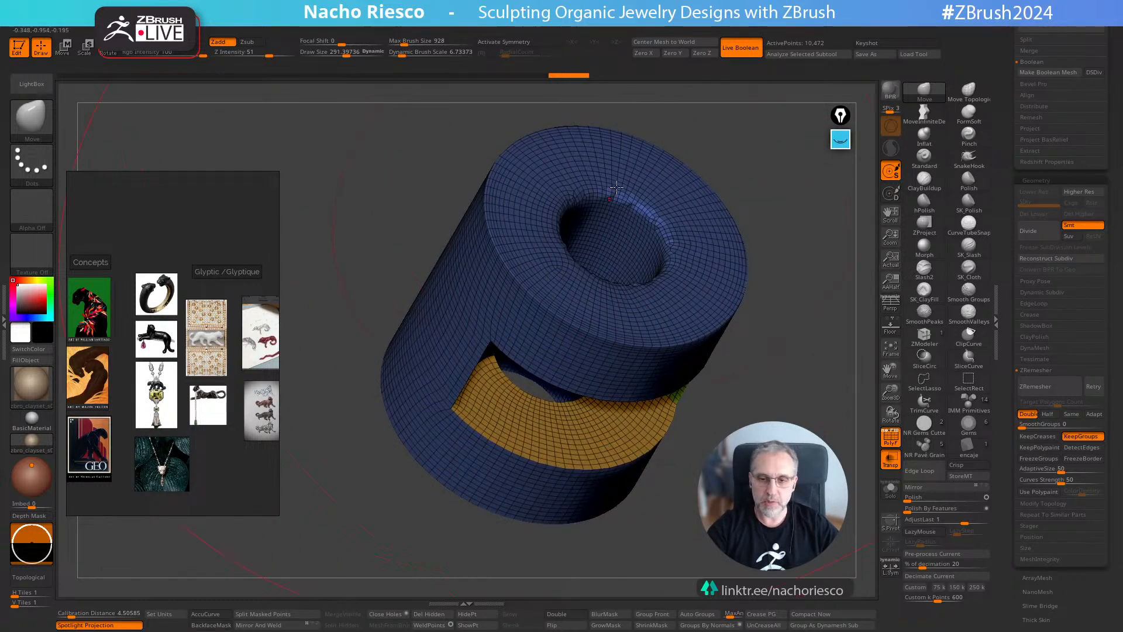
left_click_drag(677, 246, 813, 365)
left_click_drag(821, 391, 833, 336)
left_click_drag(750, 314, 768, 387)
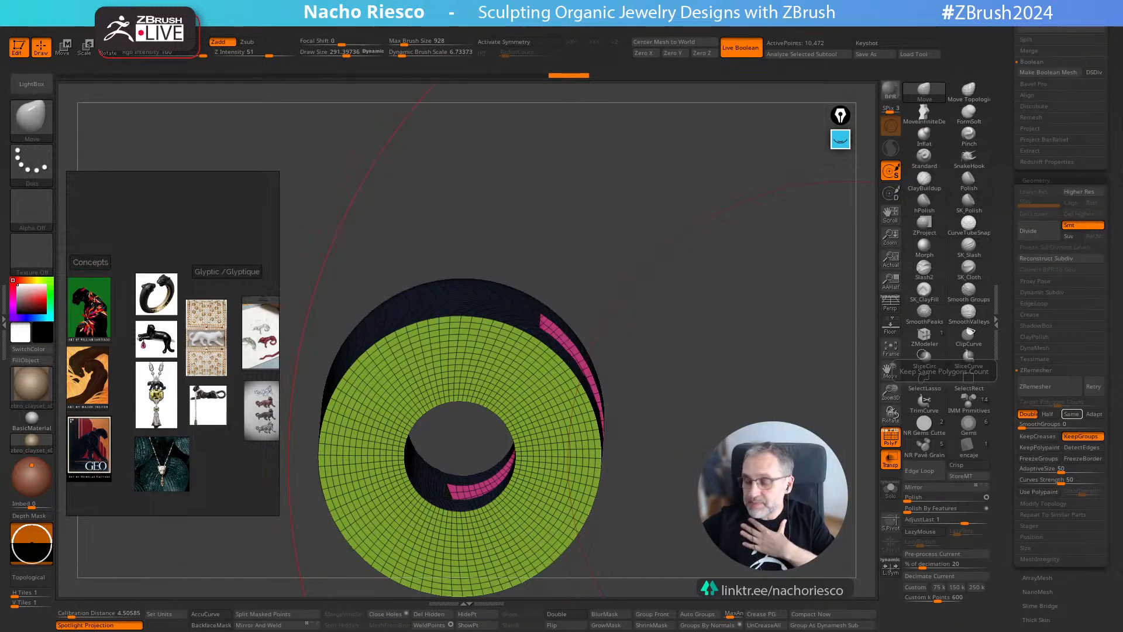
left_click_drag(740, 386, 744, 453)
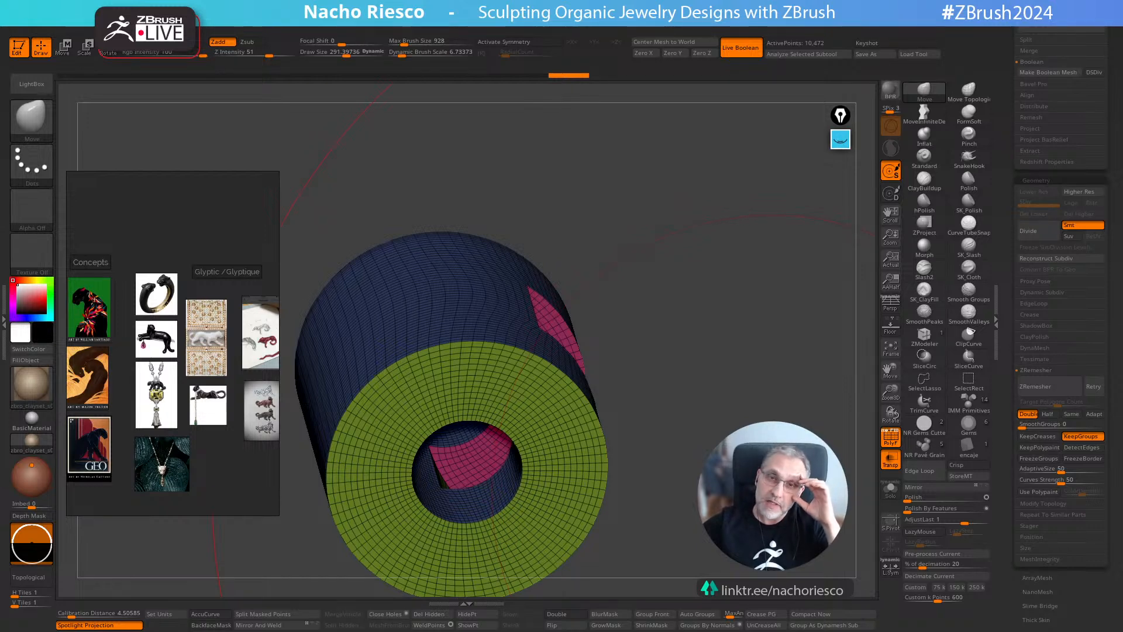
mouse_move(754, 388)
left_mouse_down()
mouse_move(750, 380)
mouse_move(758, 399)
left_mouse_up()
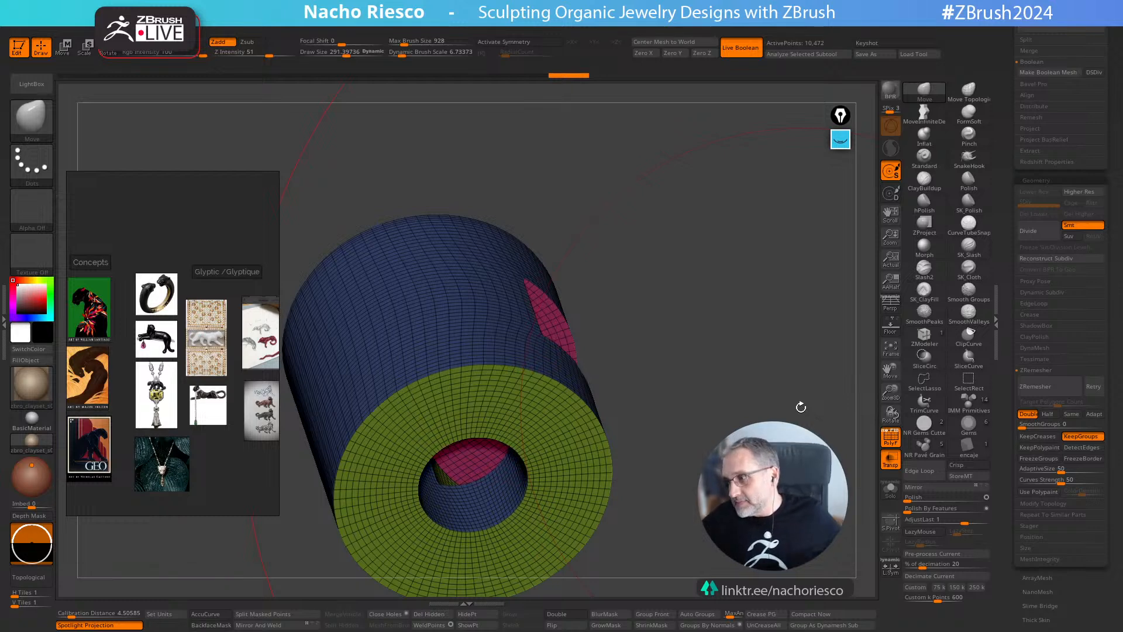
left_click_drag(735, 354, 783, 378)
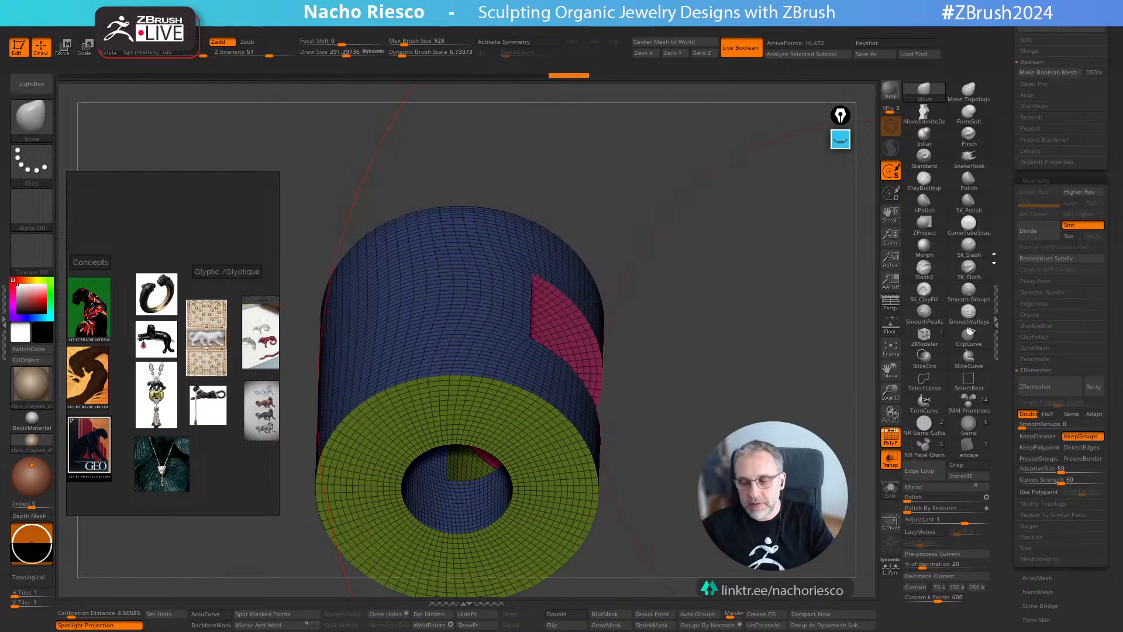
Reduce the cylinder's polygon density by running ZRemesher twice with Half and KeepGroups
scroll(1012, 346, "up", 1)
left_click_drag(804, 381, 799, 436)
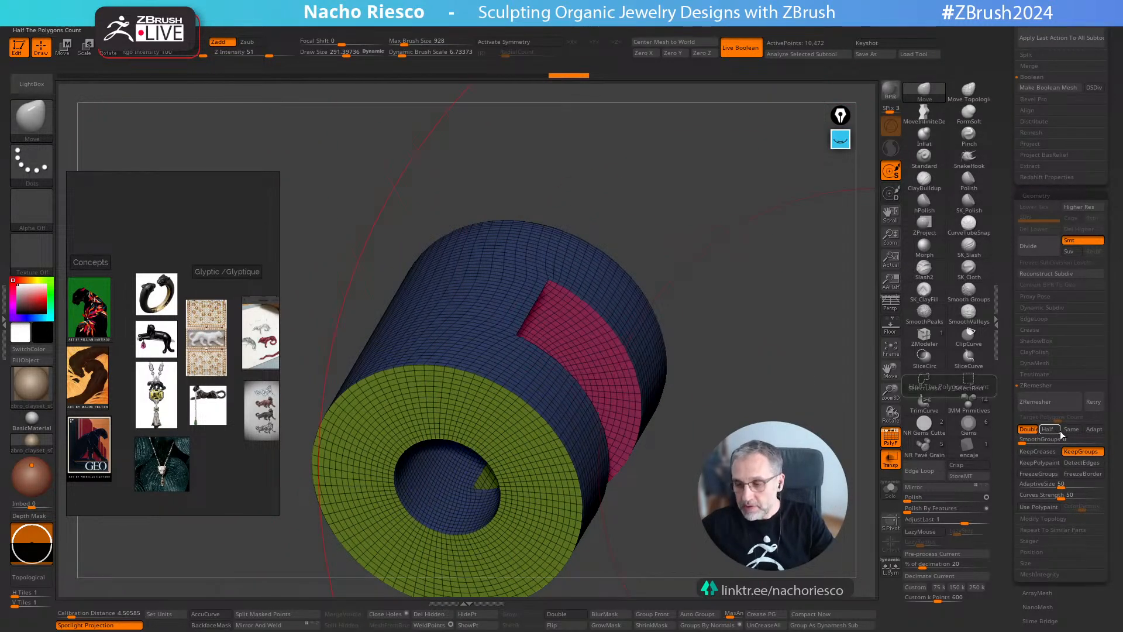
left_click(1045, 430)
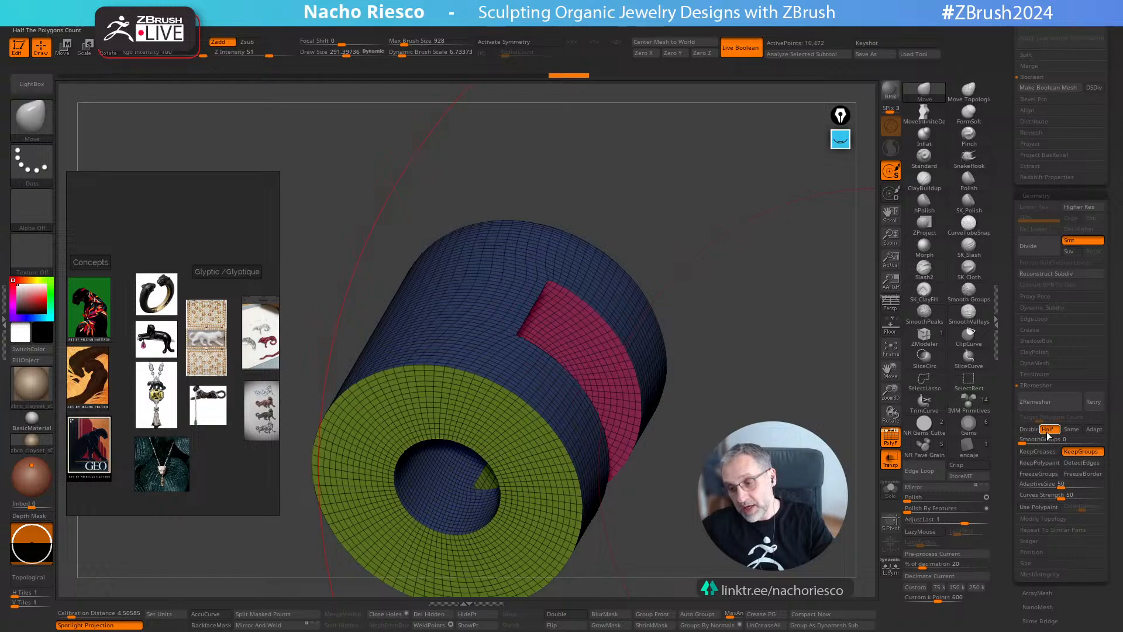
left_click(1047, 404)
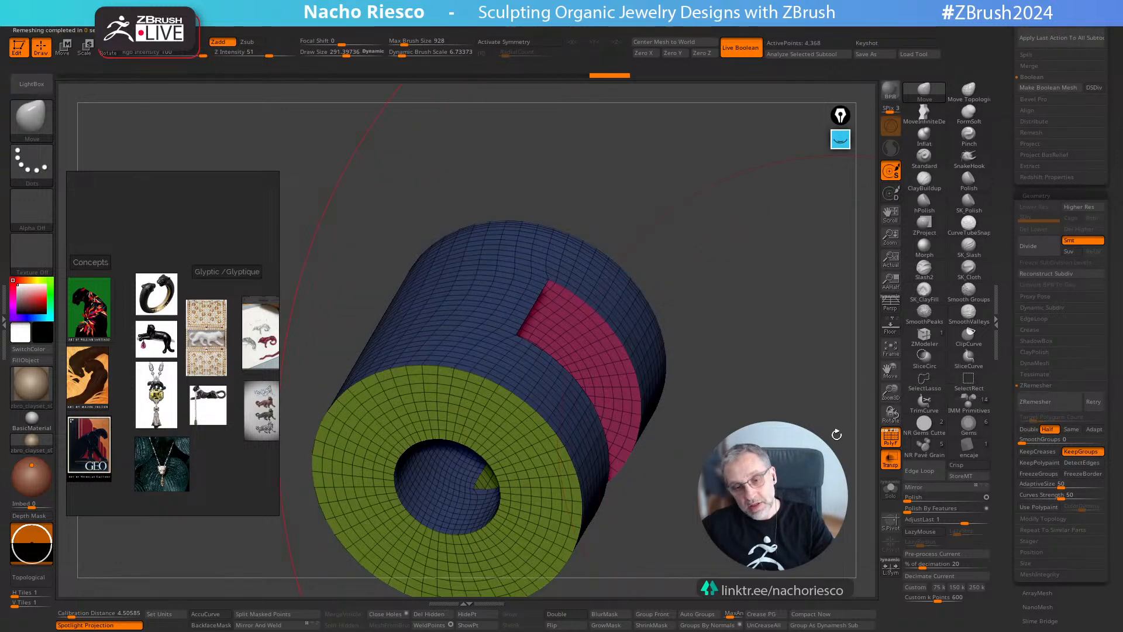
left_click(1047, 402)
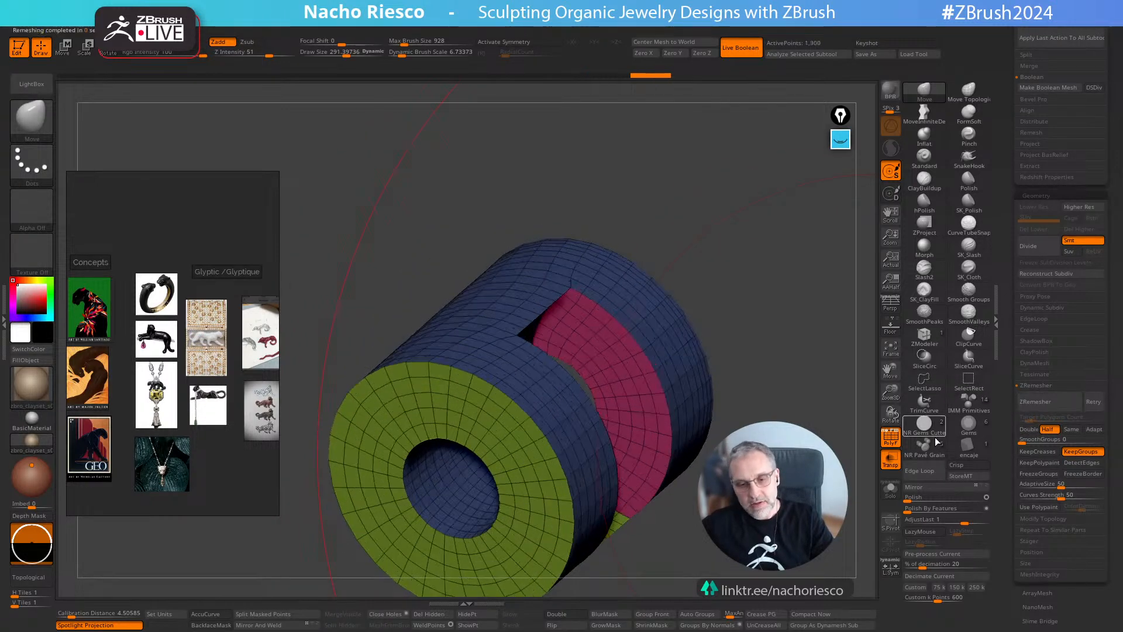
mouse_move(795, 442)
left_mouse_down()
mouse_move(731, 395)
mouse_move(792, 383)
mouse_move(857, 420)
left_mouse_up()
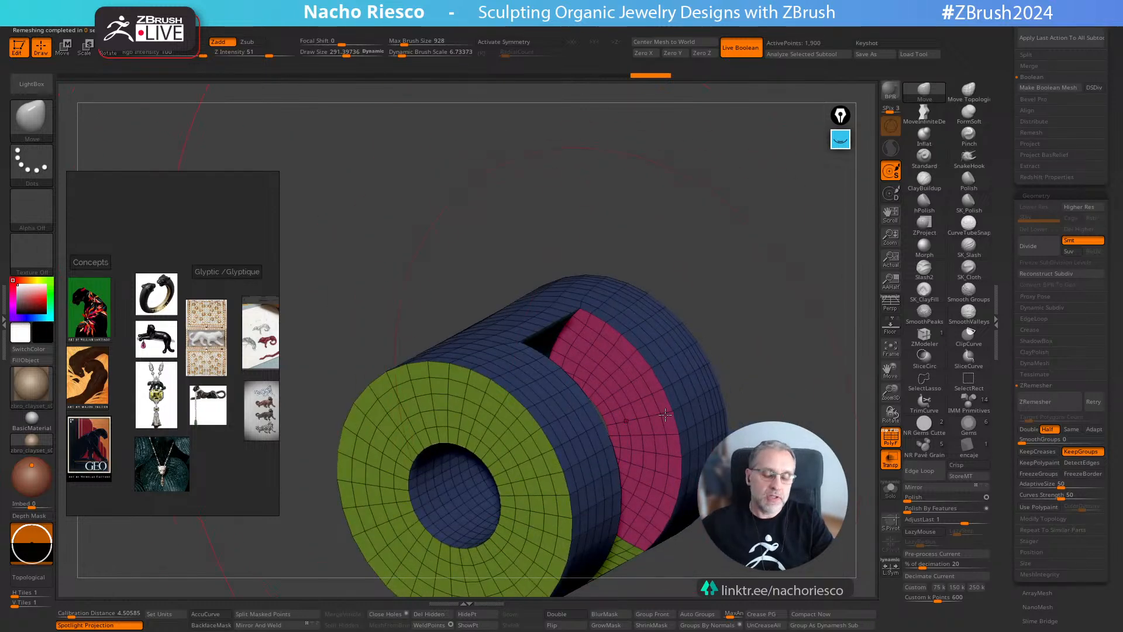
left_click_drag(714, 321, 699, 287)
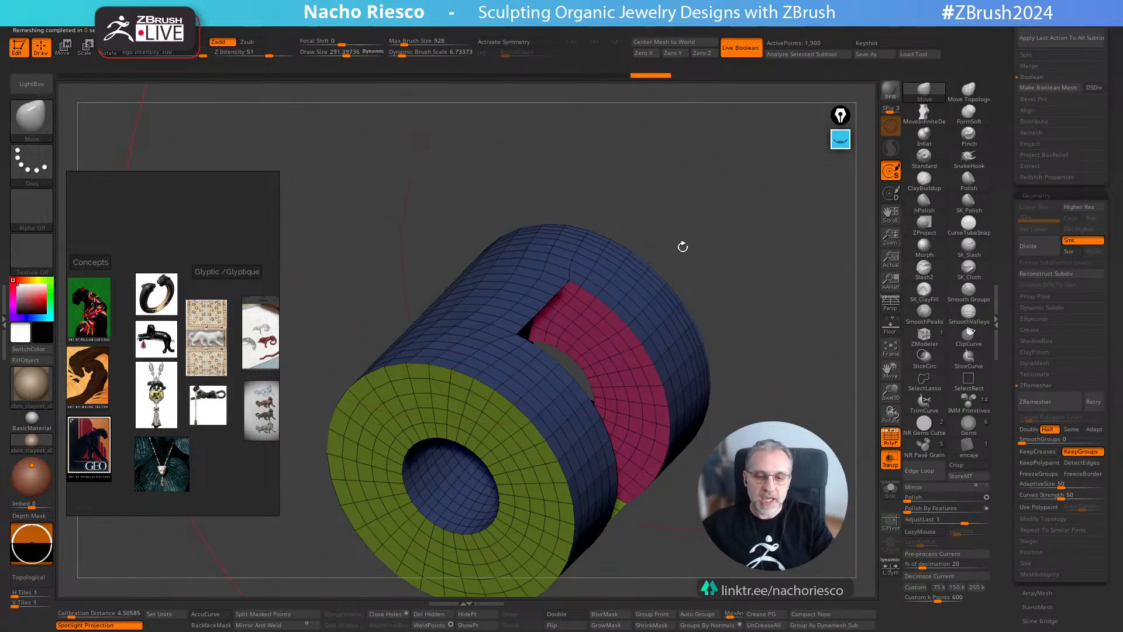
left_click_drag(682, 245, 520, 141)
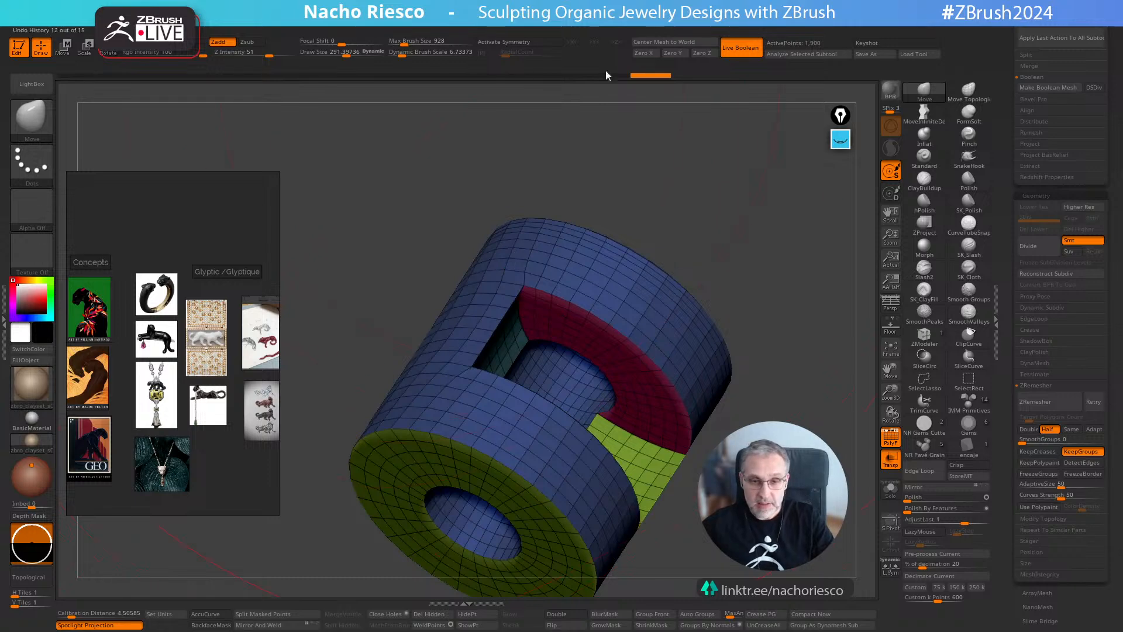
mouse_move(644, 77)
left_mouse_down()
mouse_move(560, 83)
mouse_move(649, 89)
mouse_move(535, 89)
mouse_move(639, 100)
mouse_move(531, 108)
mouse_move(664, 112)
mouse_move(572, 115)
mouse_move(632, 115)
left_mouse_up()
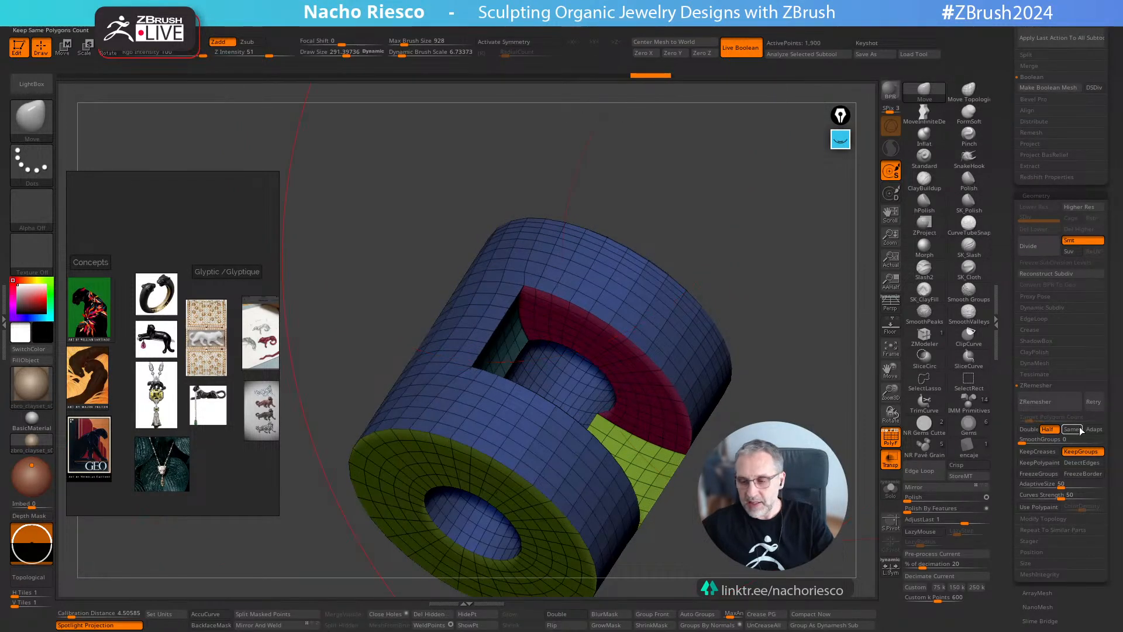
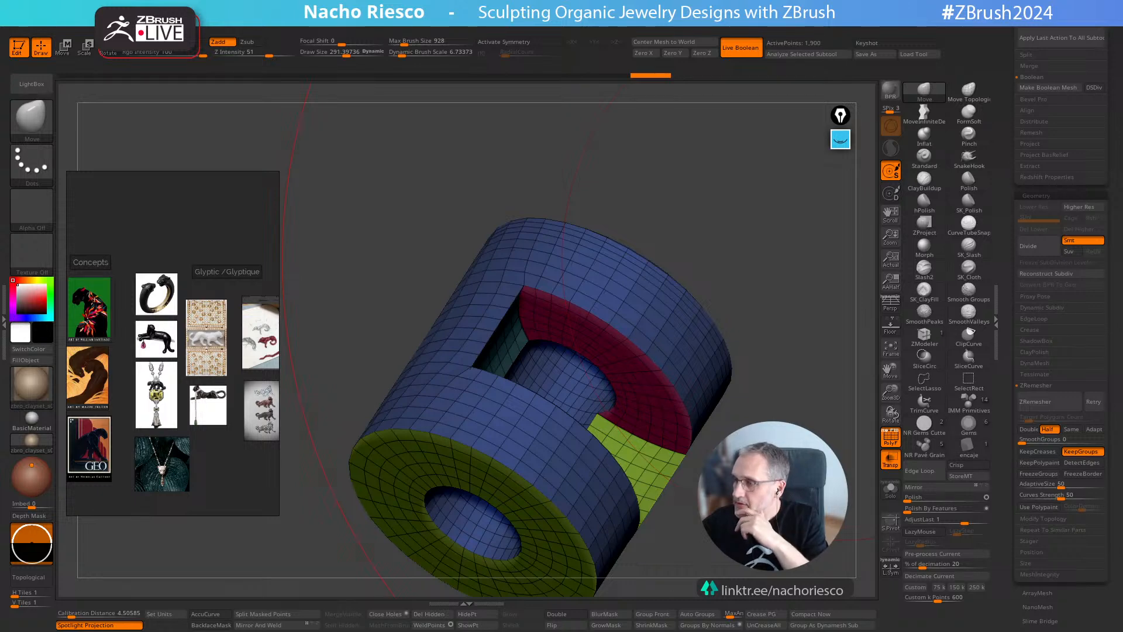
Switch back to the panther pendant tool and frame its PM3D_Plane3D_12 subtool in the view
left_click_drag(1002, 86, 1030, 249)
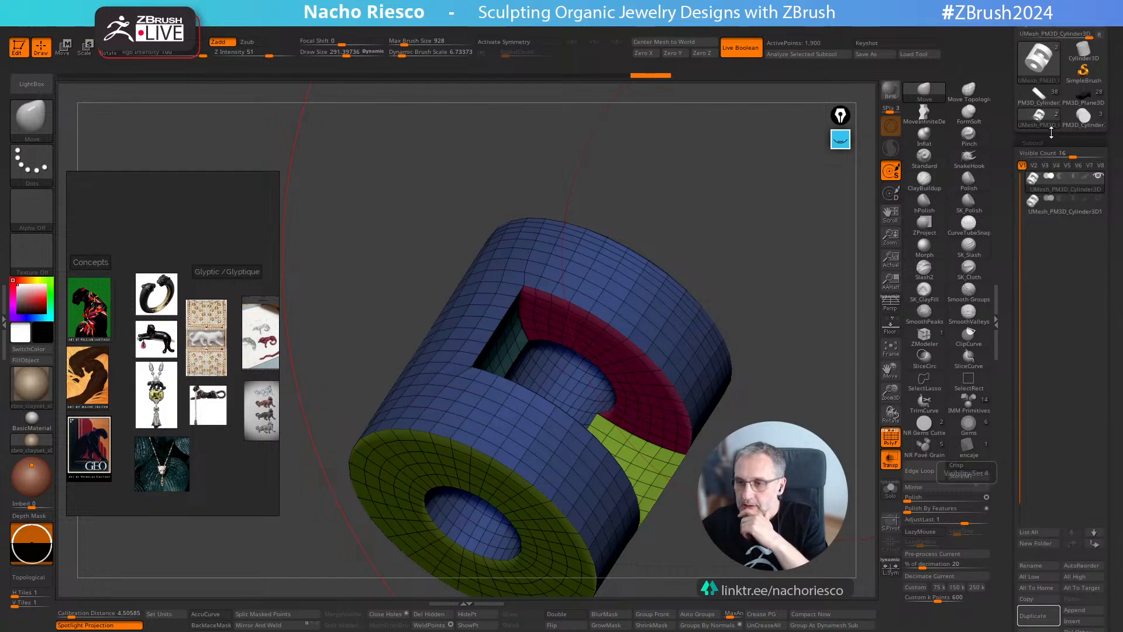
left_click(1080, 96)
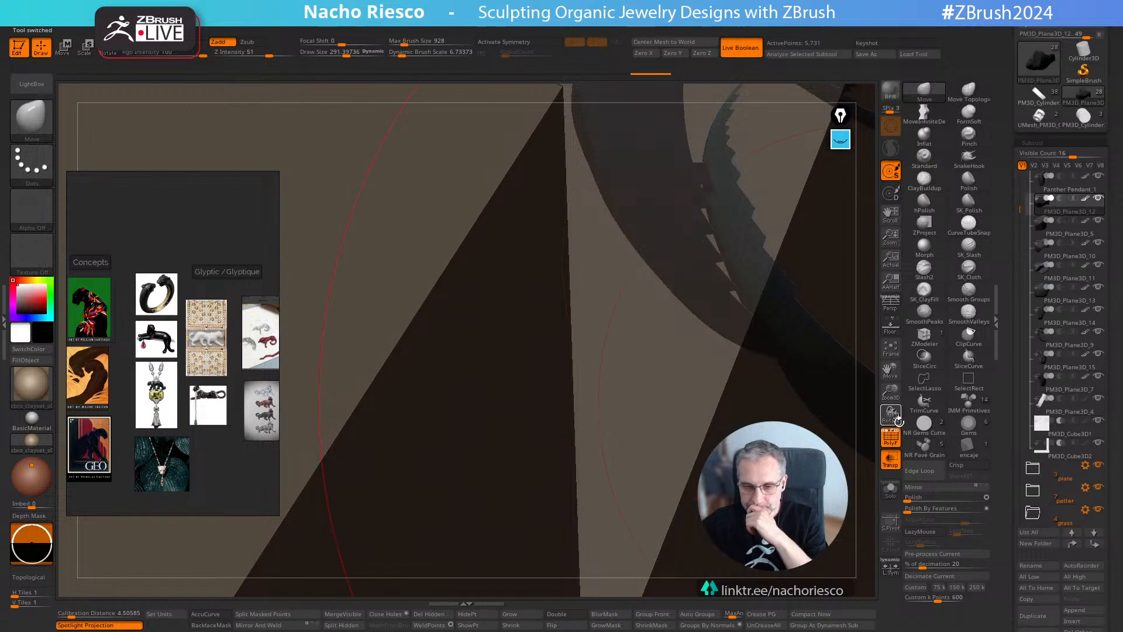
left_click(886, 348)
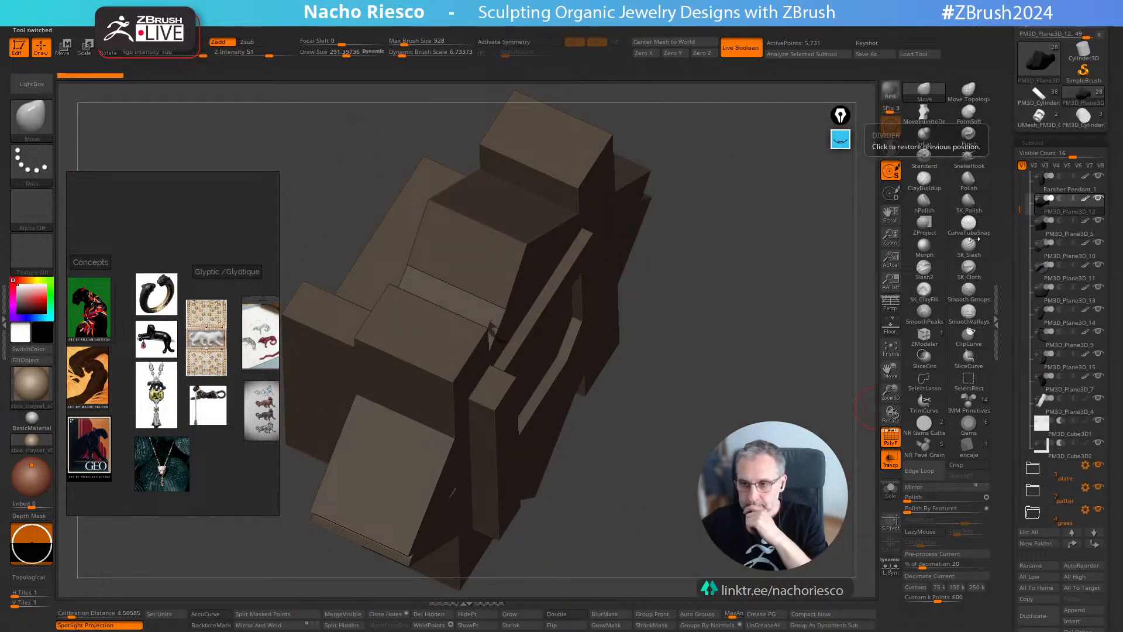
Turn off transparency and the polyframe, and switch to the tool with the complete panther pendant, viewed from the front
left_click(894, 468)
left_click(894, 454)
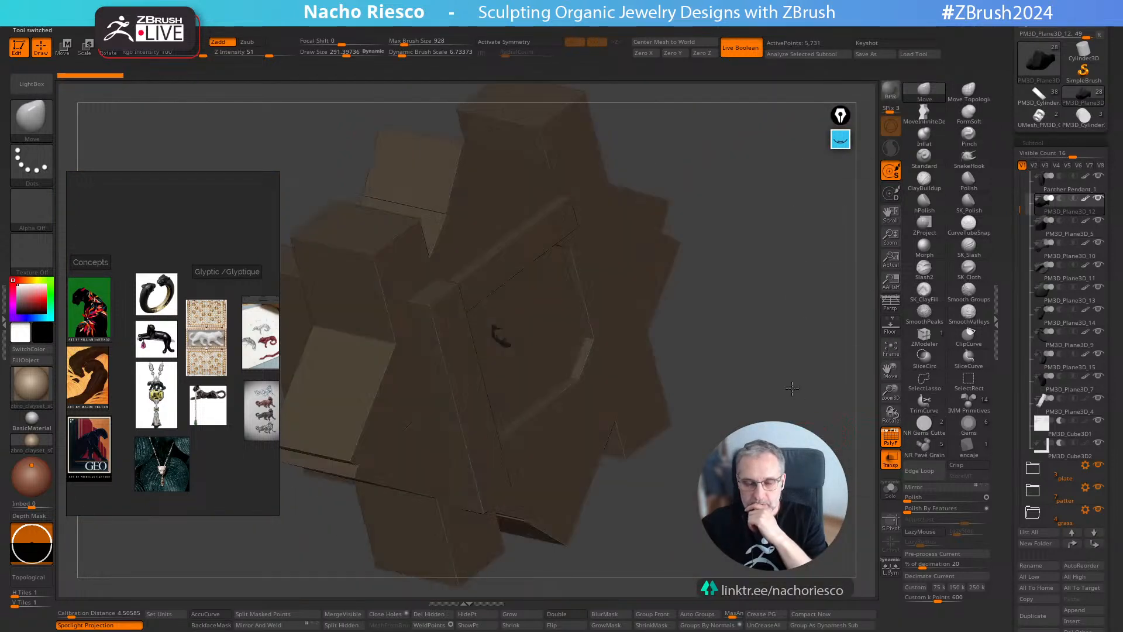
left_click(890, 438)
left_click(890, 460)
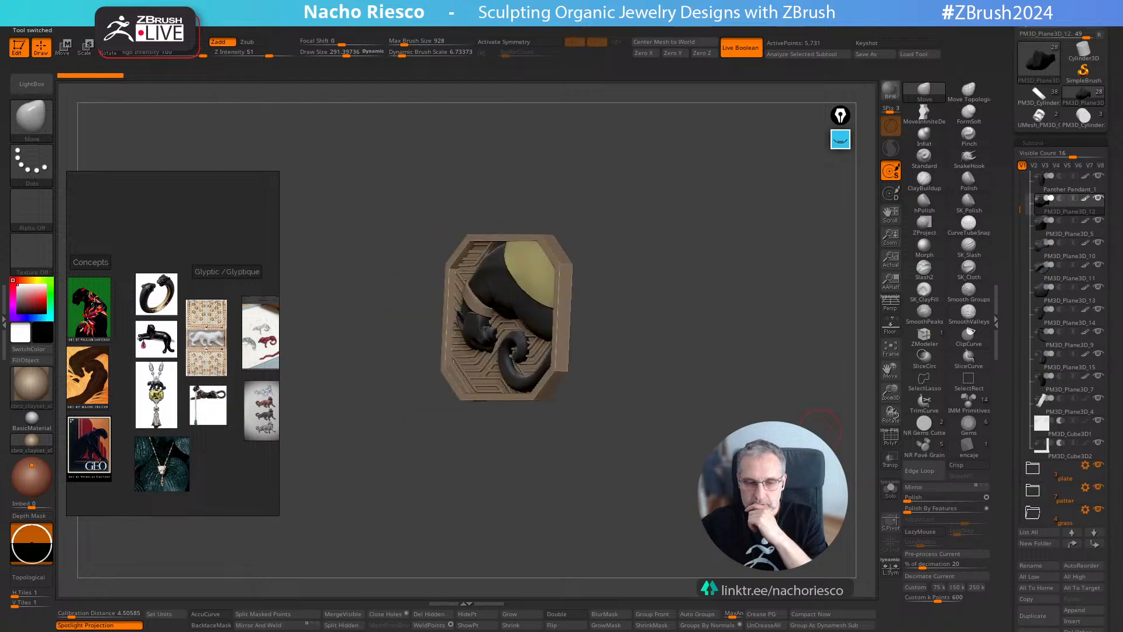
left_click(1040, 97)
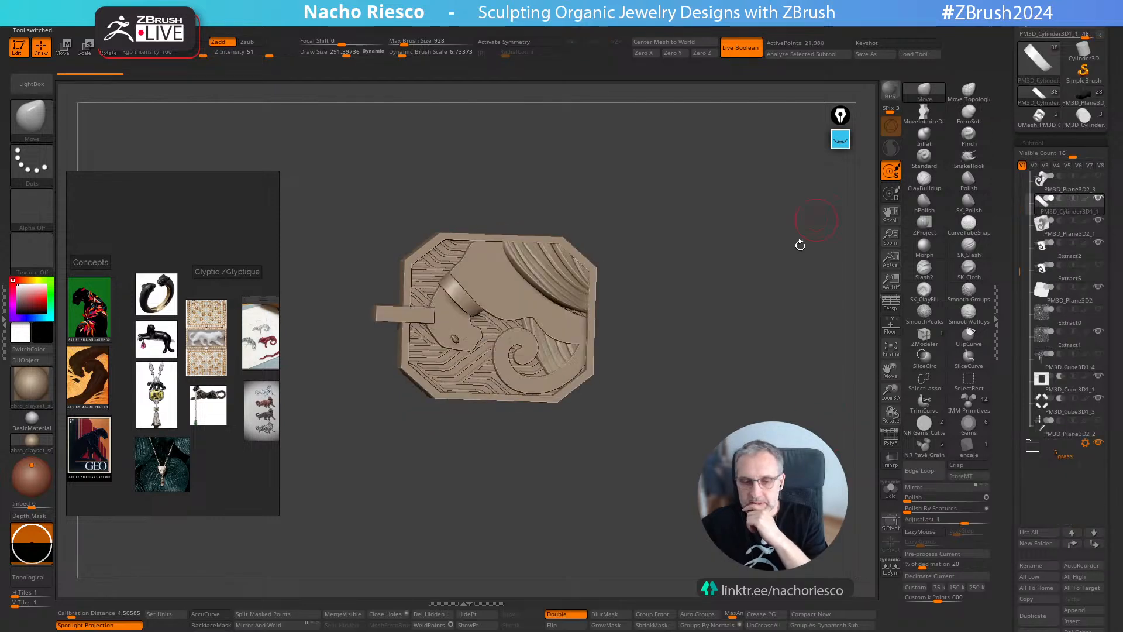
left_click_drag(790, 334, 838, 245)
left_click_drag(615, 468, 679, 541, "alt")
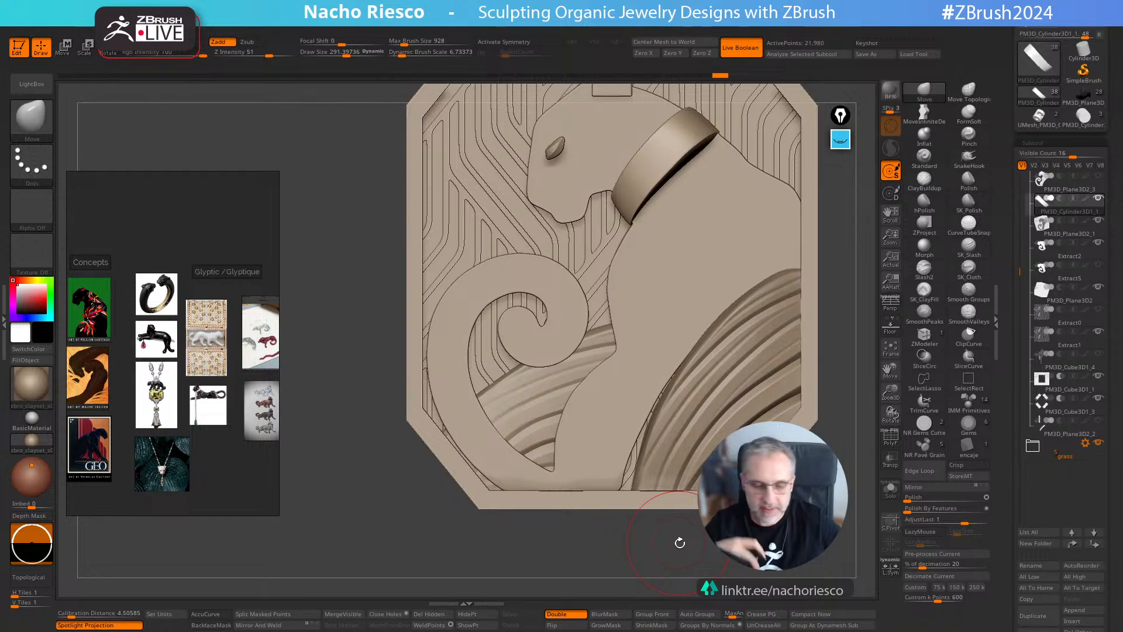
Mark the frame's inner chamfered edge beside the panther's tail with a yellow pen line, and clear the annotation
left_click(927, 94)
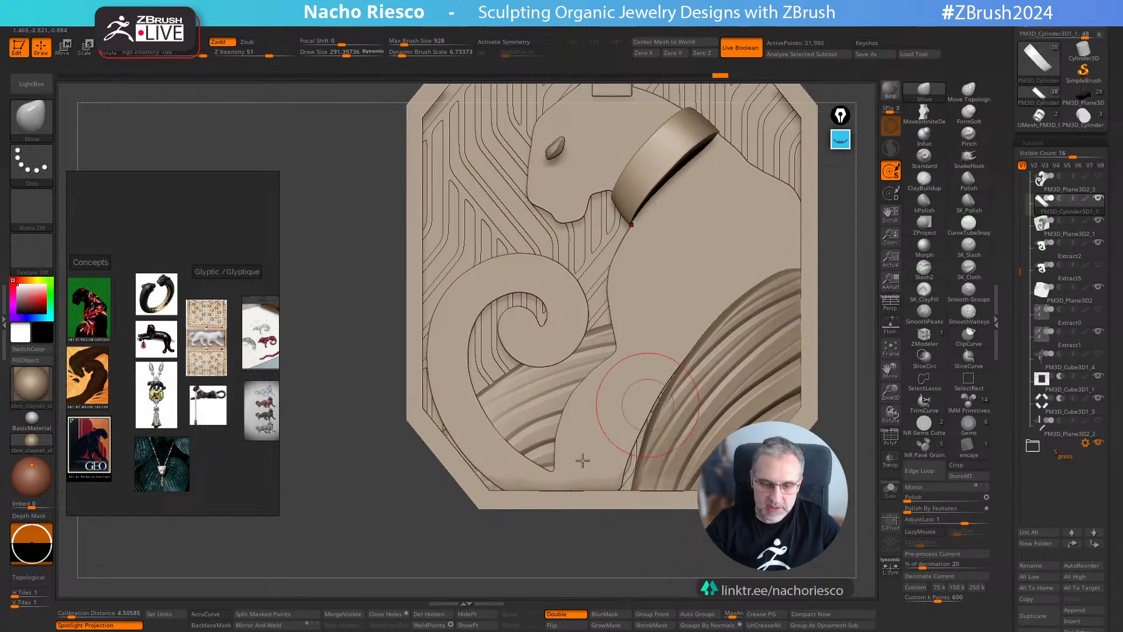
mouse_move(532, 547)
left_mouse_down("alt")
mouse_move(574, 521)
mouse_move(579, 572)
left_mouse_up("alt")
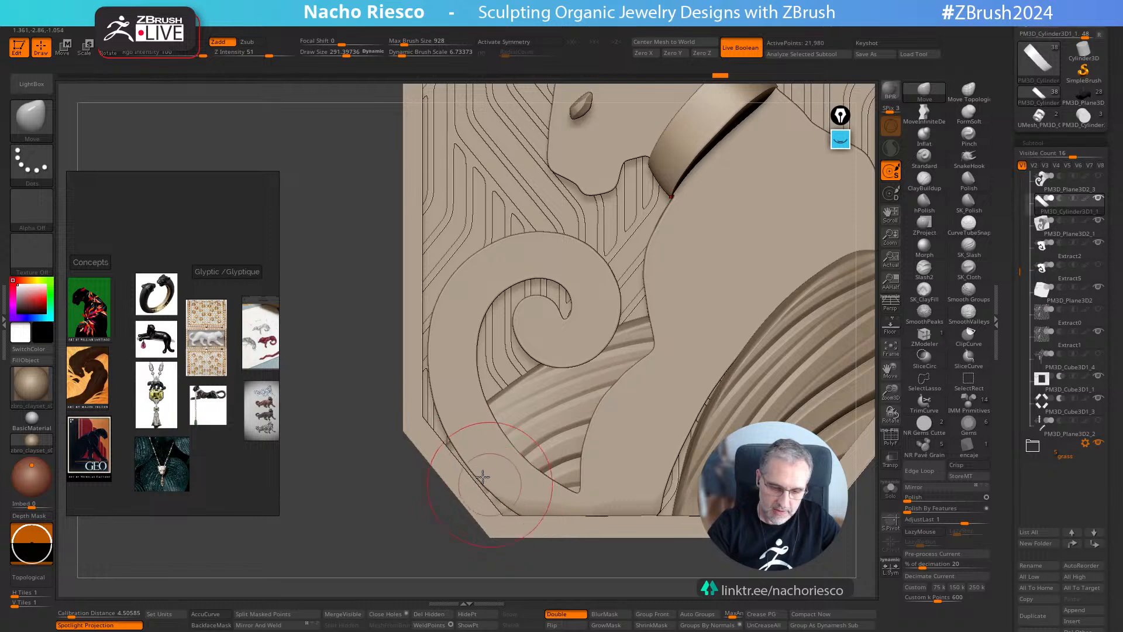
mouse_move(361, 552)
left_mouse_down("alt")
mouse_move(420, 475)
mouse_move(421, 507)
left_mouse_up("alt")
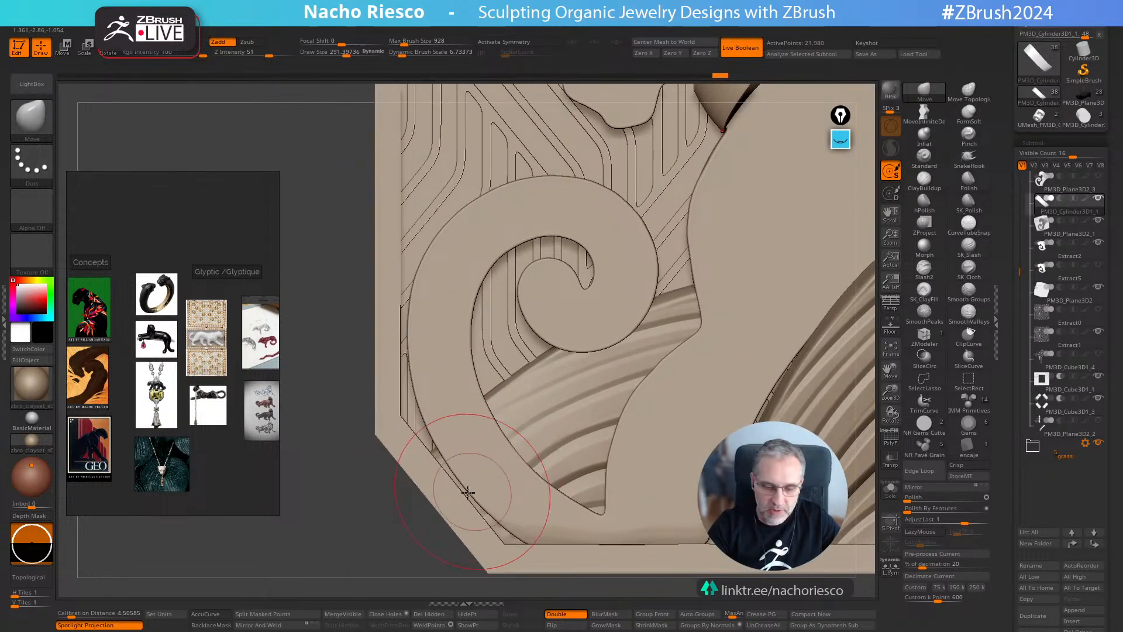
left_click(841, 139)
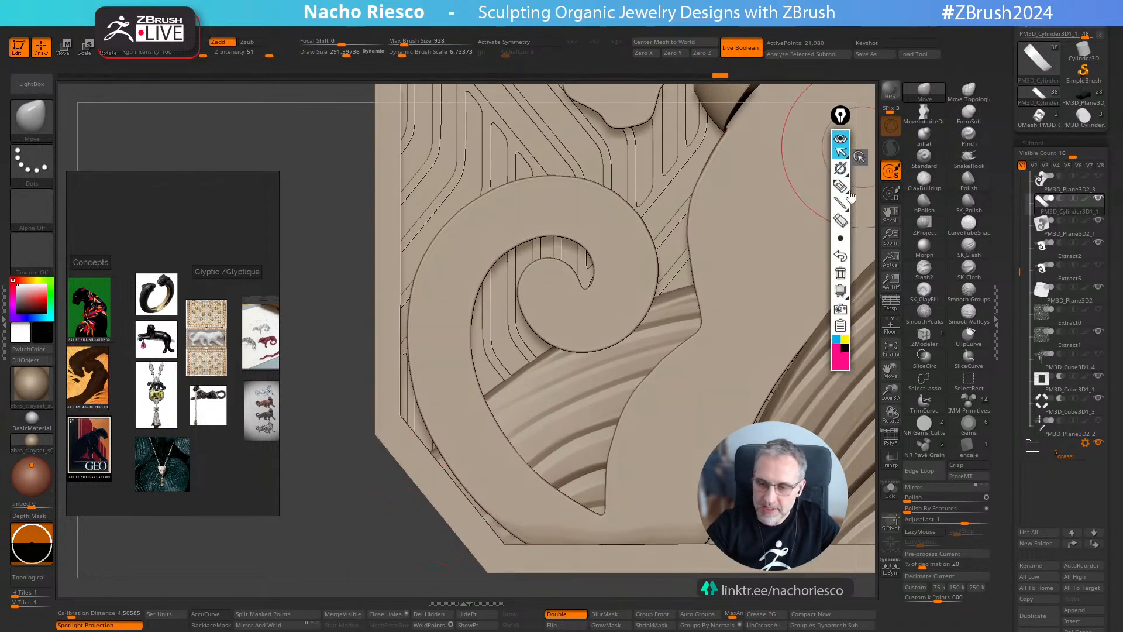
left_click(845, 346)
left_click(840, 192)
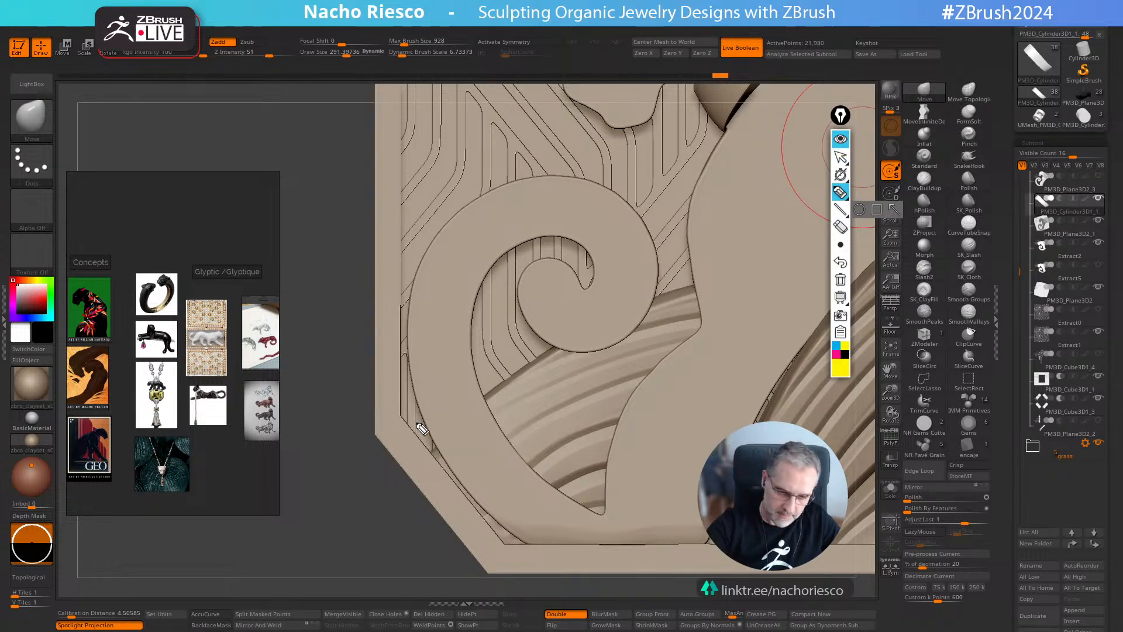
left_click_drag(411, 415, 512, 544)
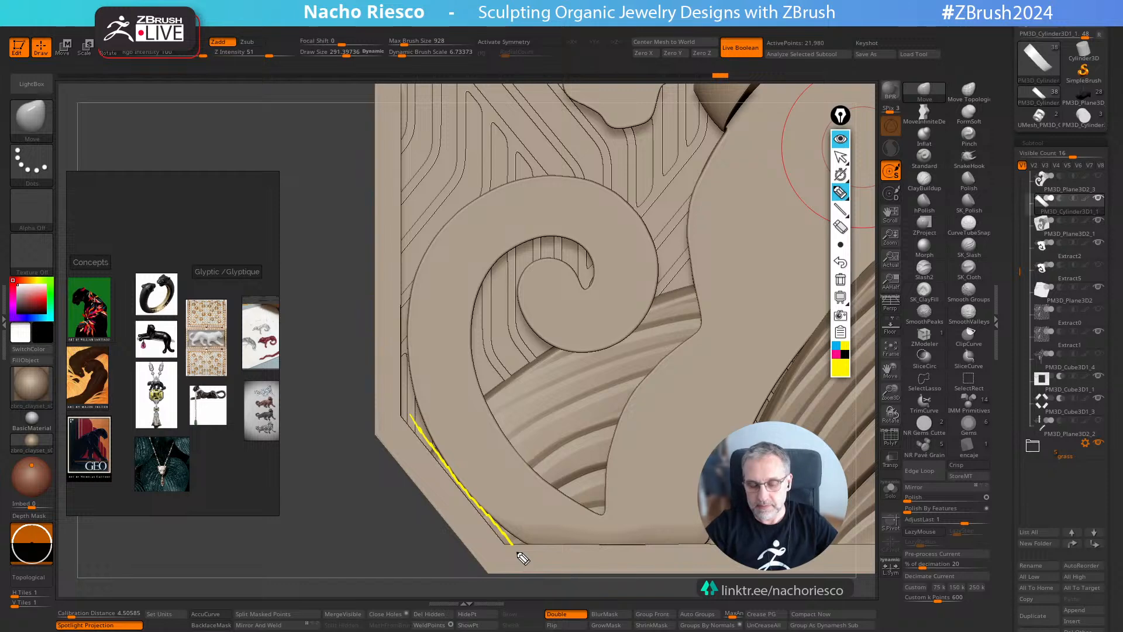
left_click(841, 279)
left_click(840, 157)
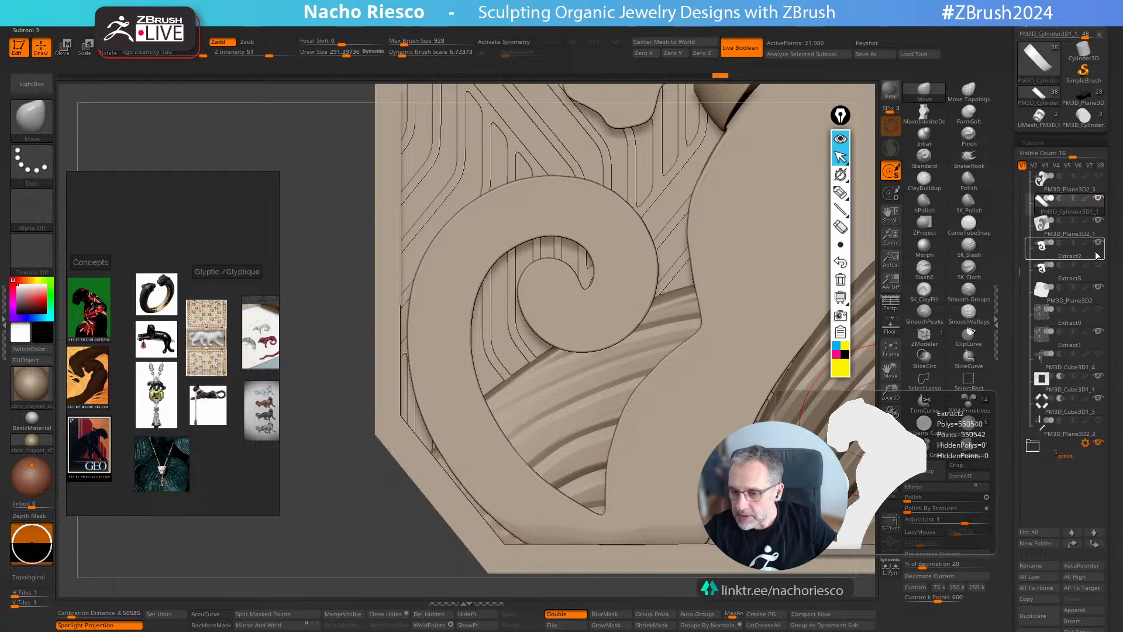
Select the flat panther silhouette subtool Extract2, hide the sculpted panther and isolate the silhouette in Solo mode
mouse_move(1099, 178)
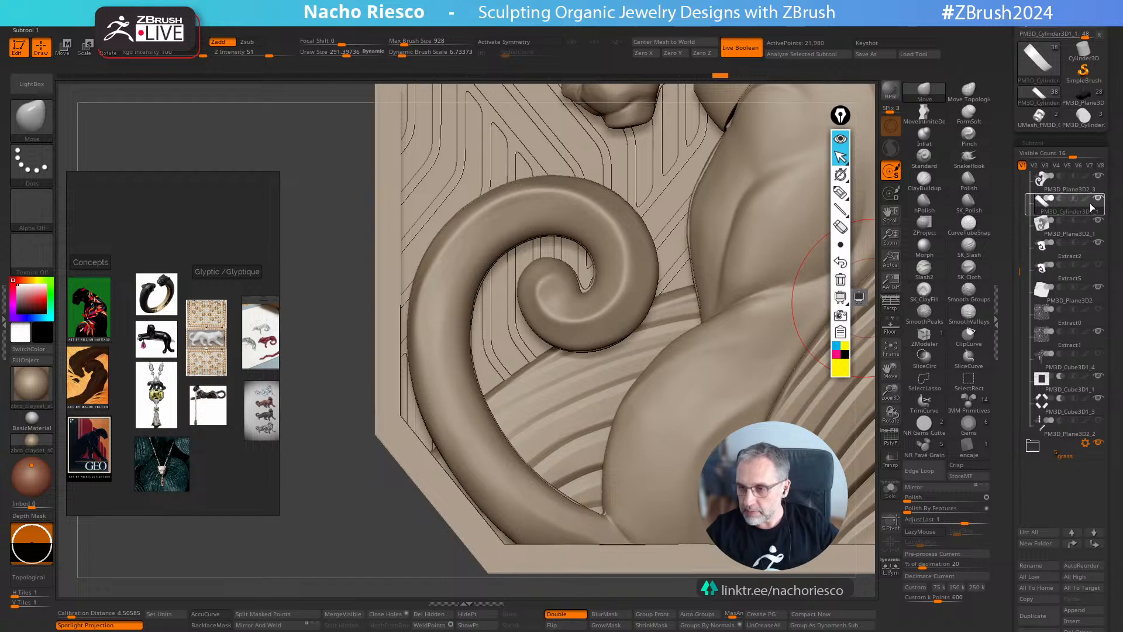
left_click_drag(1018, 269, 1019, 249)
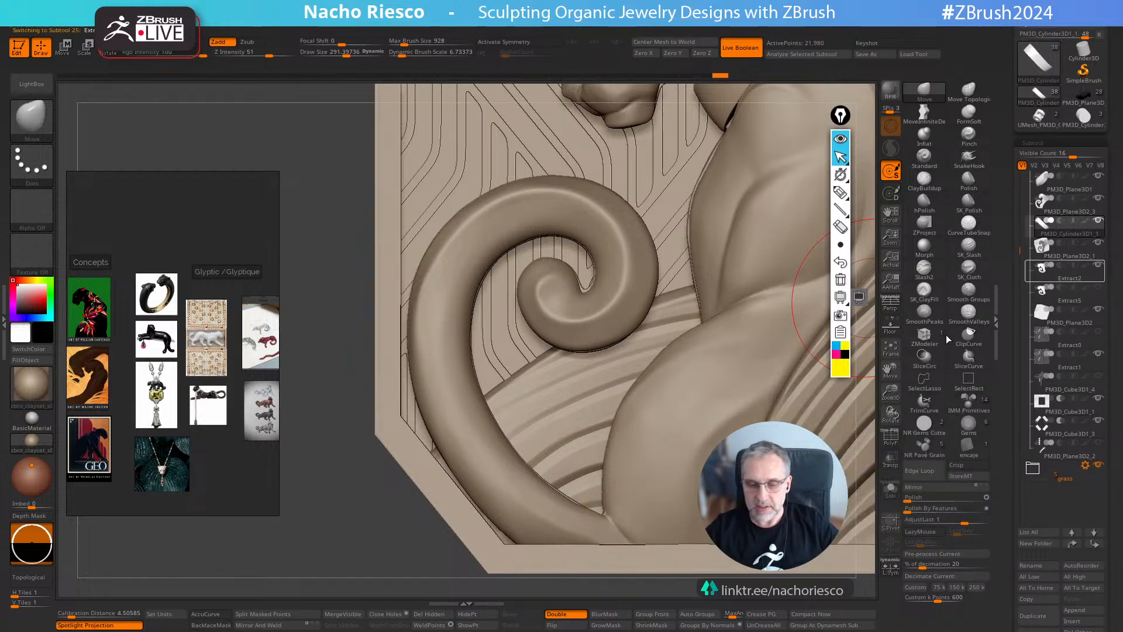
left_click(1071, 281)
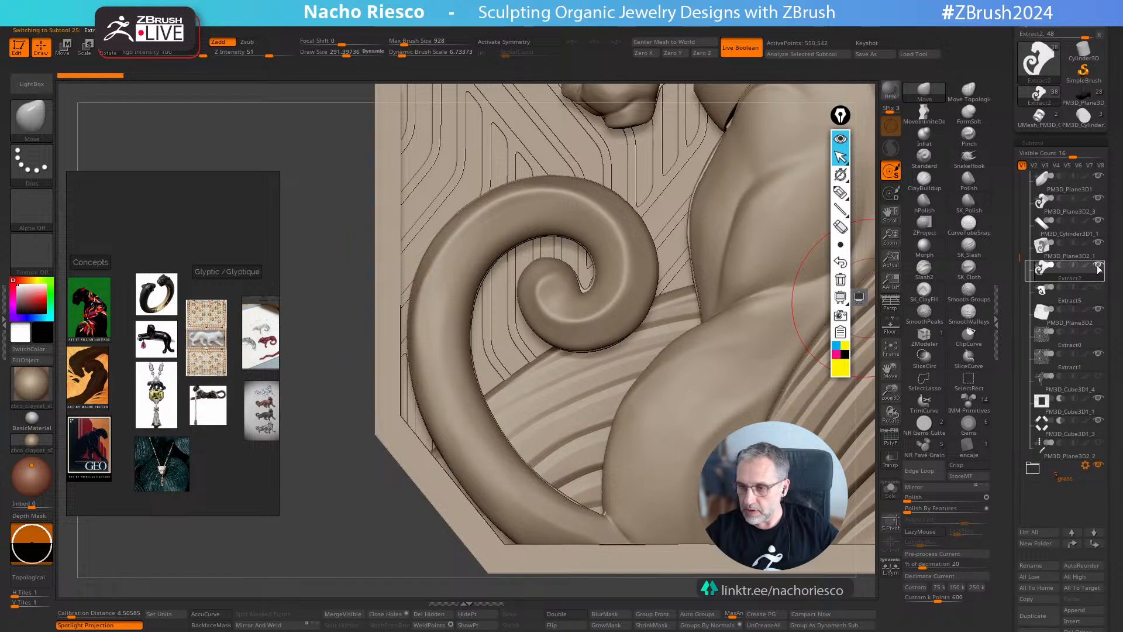
left_click(1098, 199)
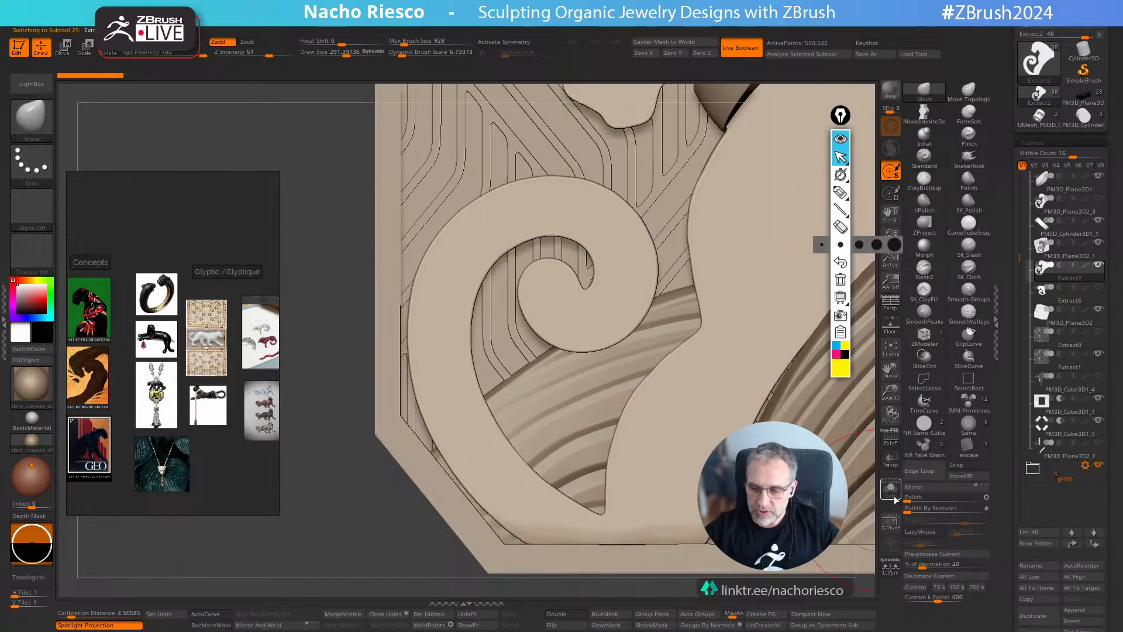
left_click(890, 490)
left_click_drag(576, 530, 600, 528)
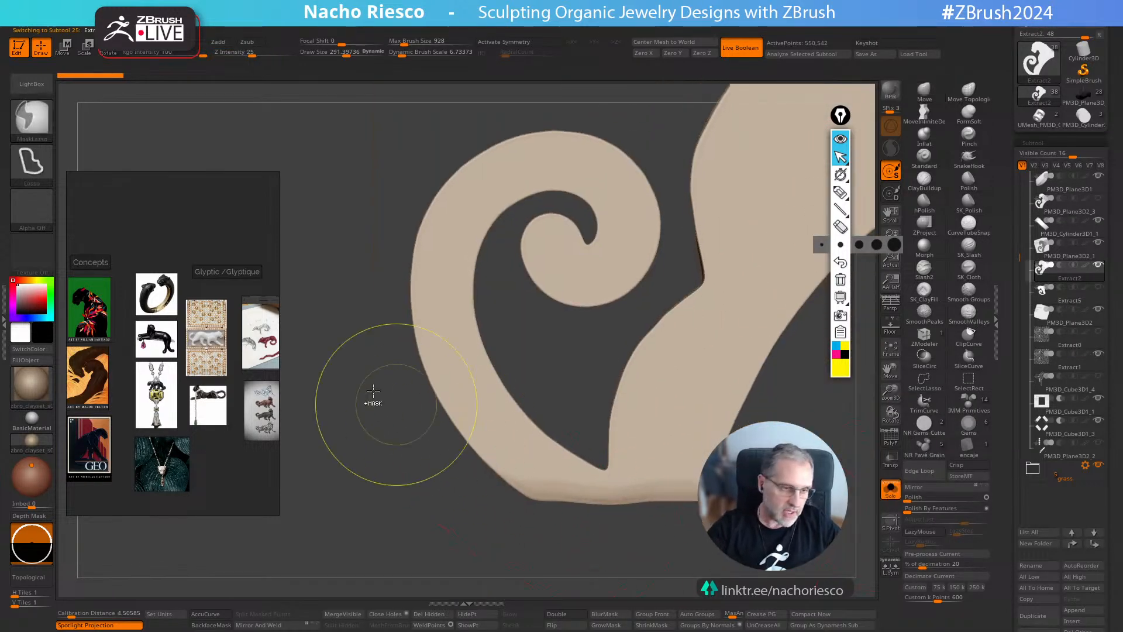
Lasso-mask the outer lower edge of the tail, blur the mask and invert it with the other subtools shown again
left_click(32, 122, "ctrl")
mouse_move(550, 534)
left_mouse_down("ctrl")
mouse_move(556, 525)
mouse_move(509, 470)
mouse_move(433, 313)
mouse_move(323, 242)
left_mouse_up("ctrl")
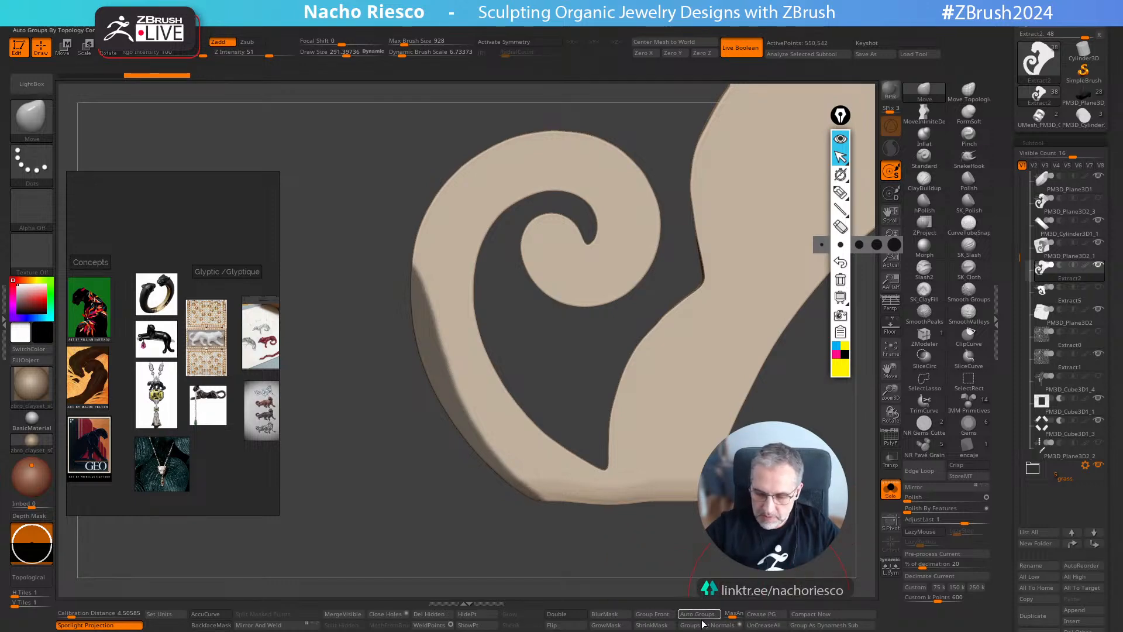
left_click(609, 616)
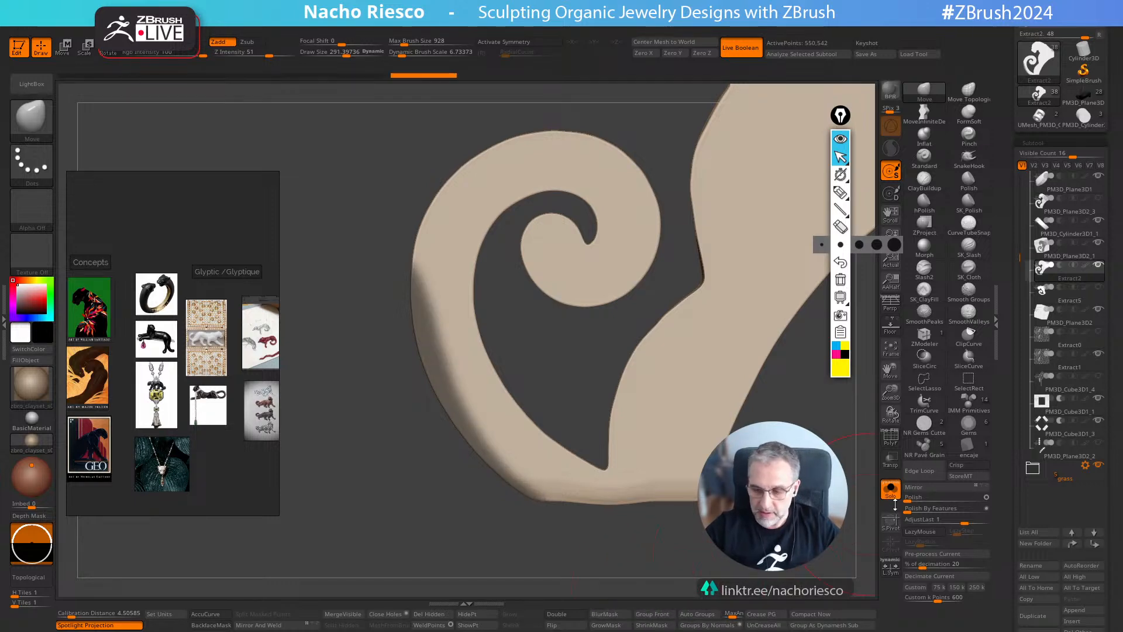
left_click(891, 489)
left_click(750, 570, "ctrl")
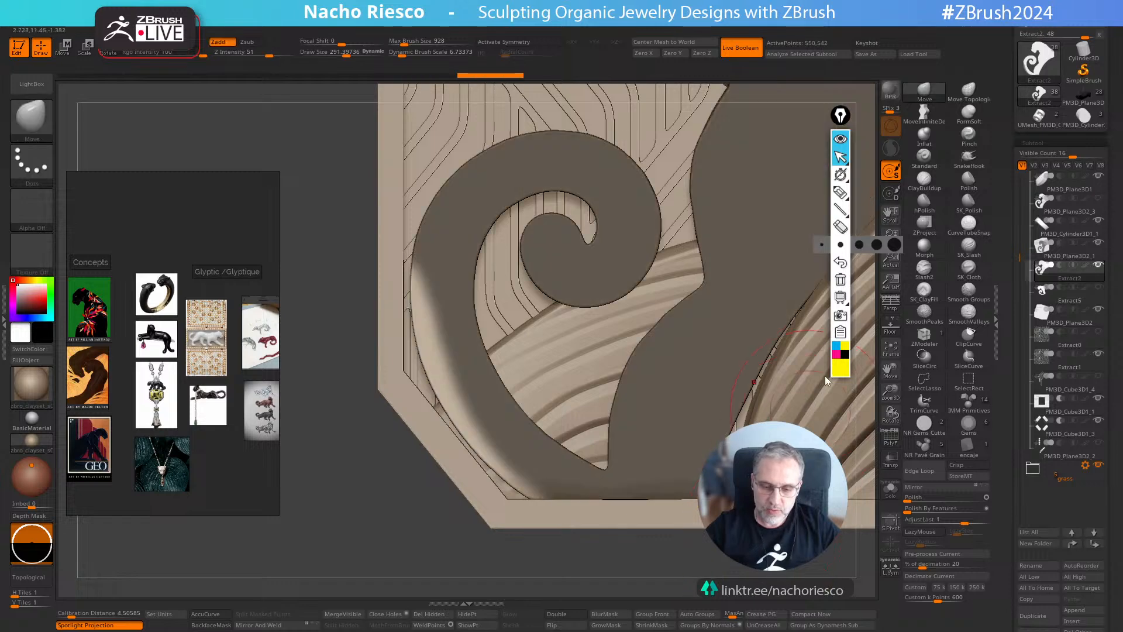
Pull the unmasked tail edge out to the frame's chamfered corner with the MoveInfiniteDepth brush, and clear the mask
left_click(925, 119)
key("s")
left_click_drag(491, 463, 507, 462)
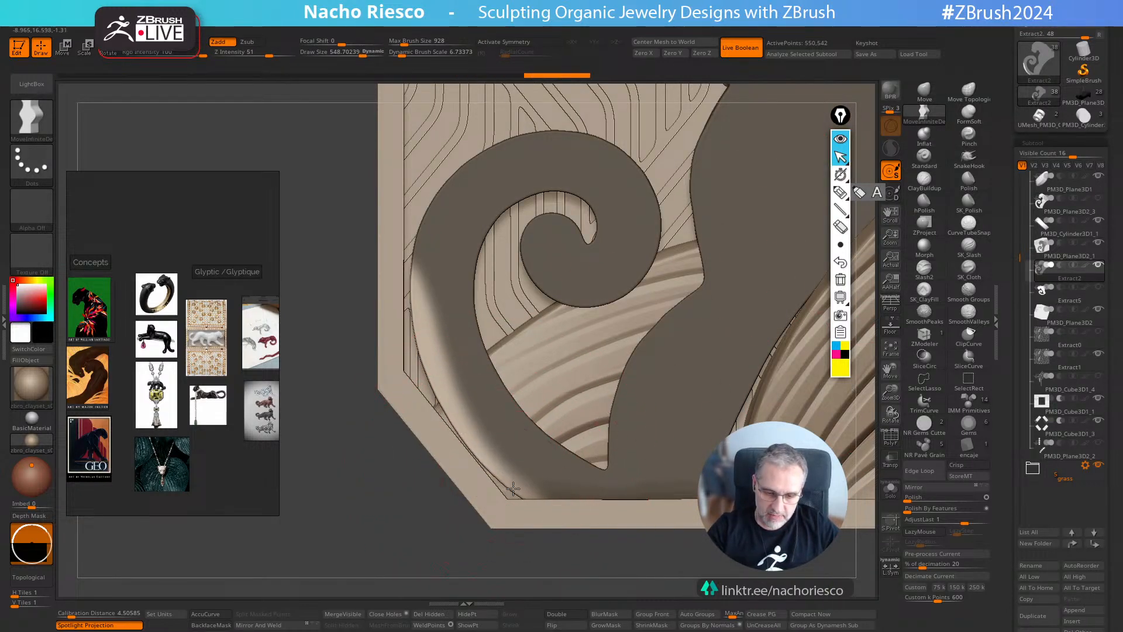
key("s")
left_click_drag(511, 495, 500, 495)
key("s")
left_click_drag(442, 395, 437, 408)
left_click_drag(401, 494, 409, 480, "ctrl")
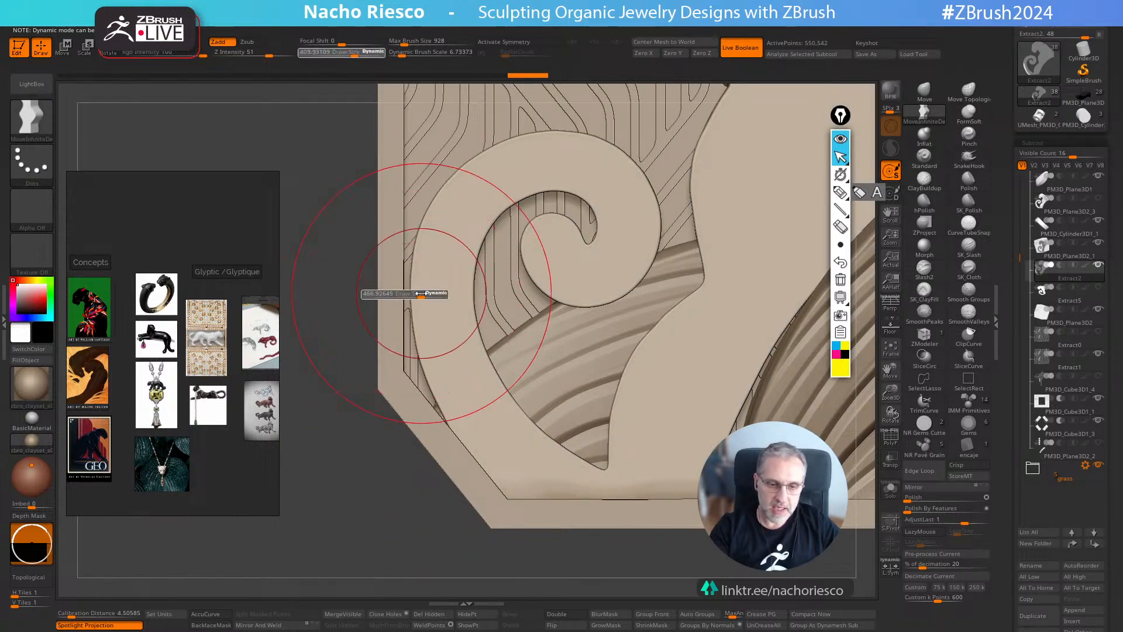
Nudge the silhouette's outer tail curve and base edge toward the frame's inner border using a smaller MoveInfiniteDepth brush
key("s")
left_click_drag(453, 367, 439, 368)
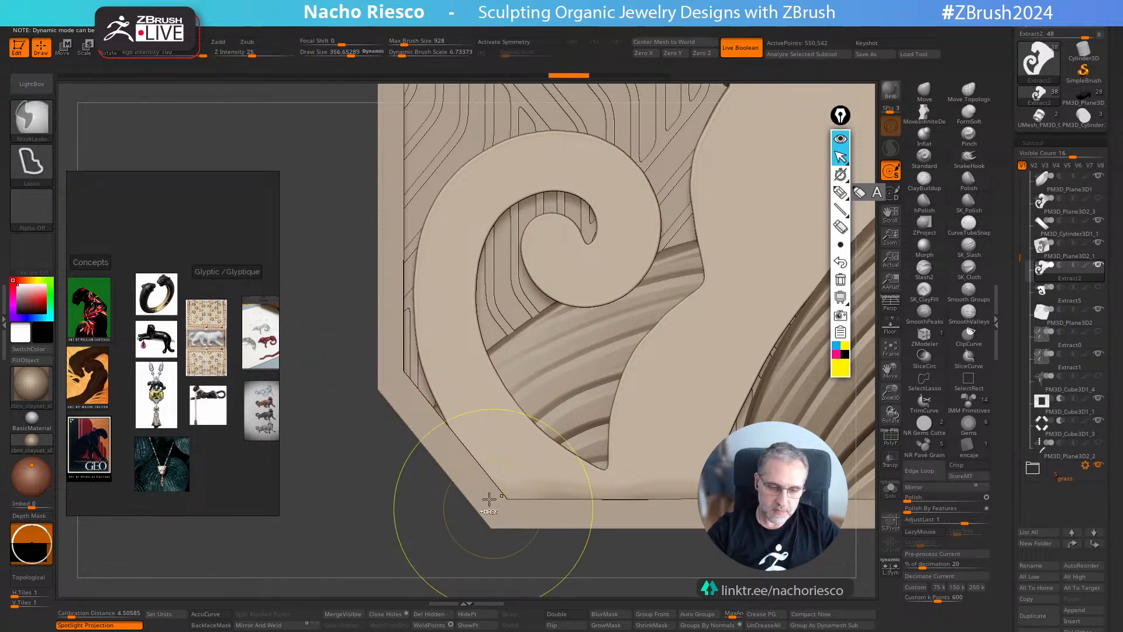
left_click(440, 473, "ctrl")
left_click_drag(440, 387, 426, 393)
left_click(430, 523, "ctrl")
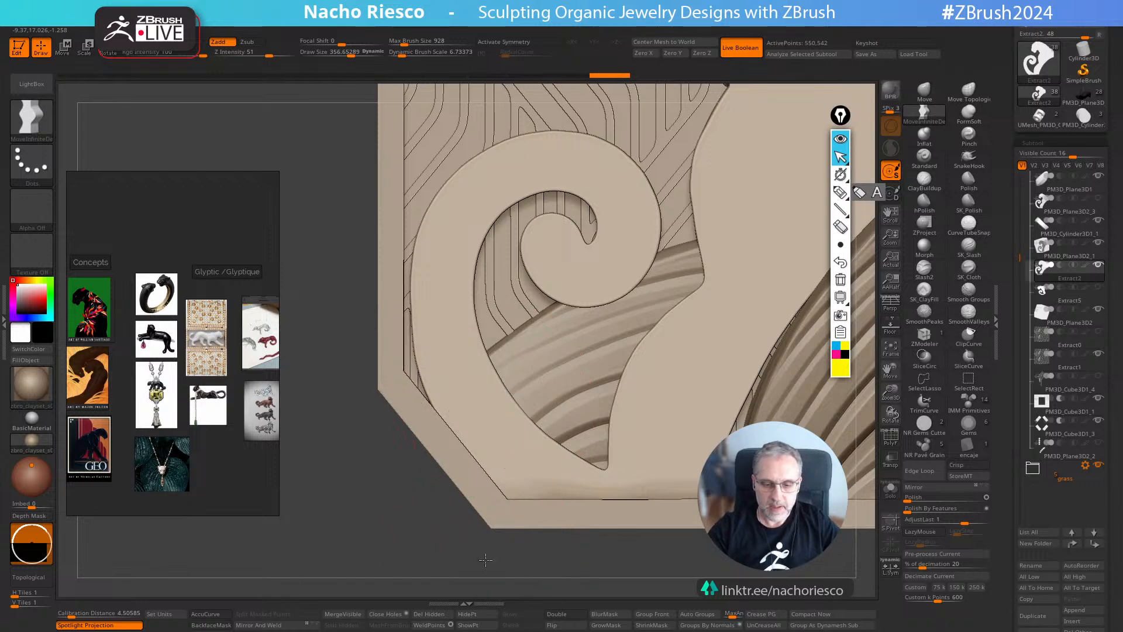
right_click_drag(587, 510, 584, 515, "ctrl")
left_click_drag(578, 516, 576, 499)
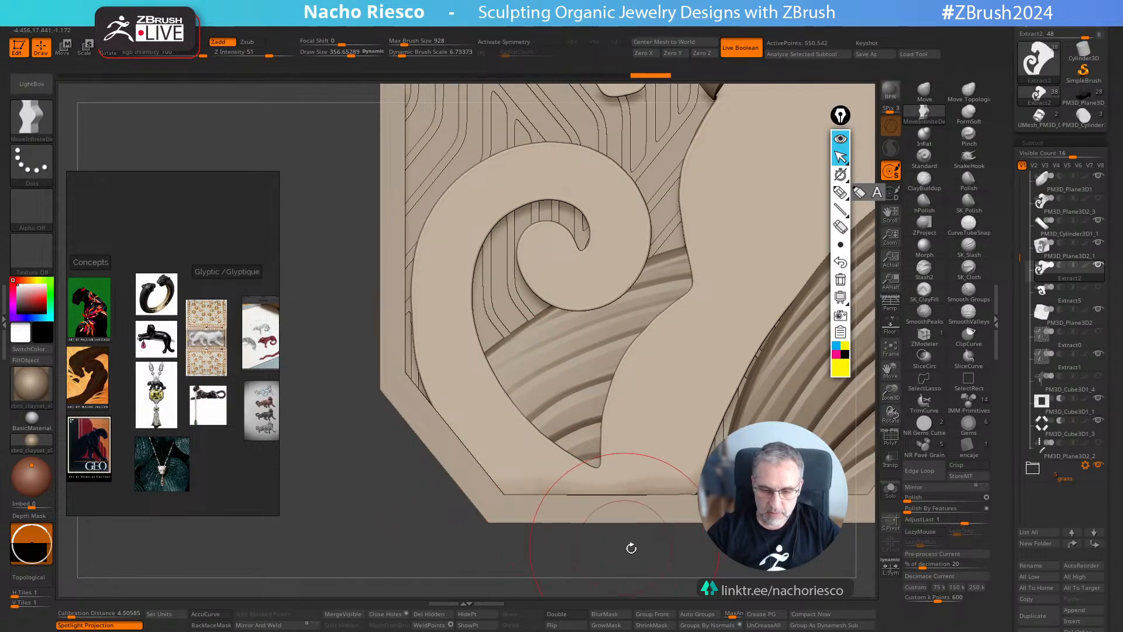
Isolate the flat panther silhouette to examine its whole outline, and bring back the rest of the pendant
left_click(891, 488)
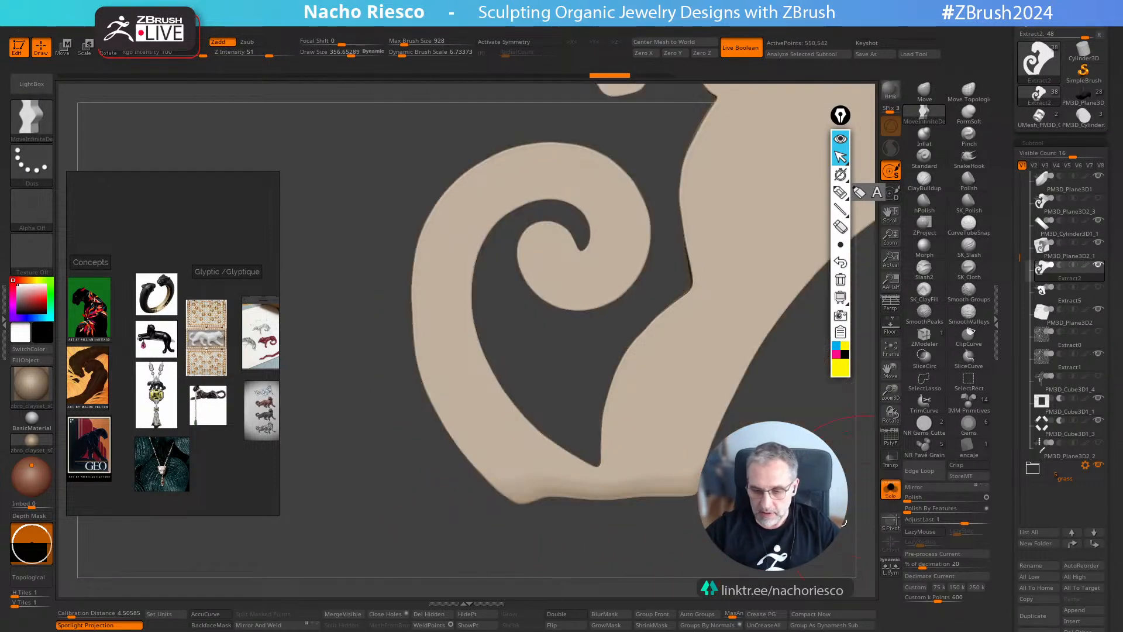
key("f")
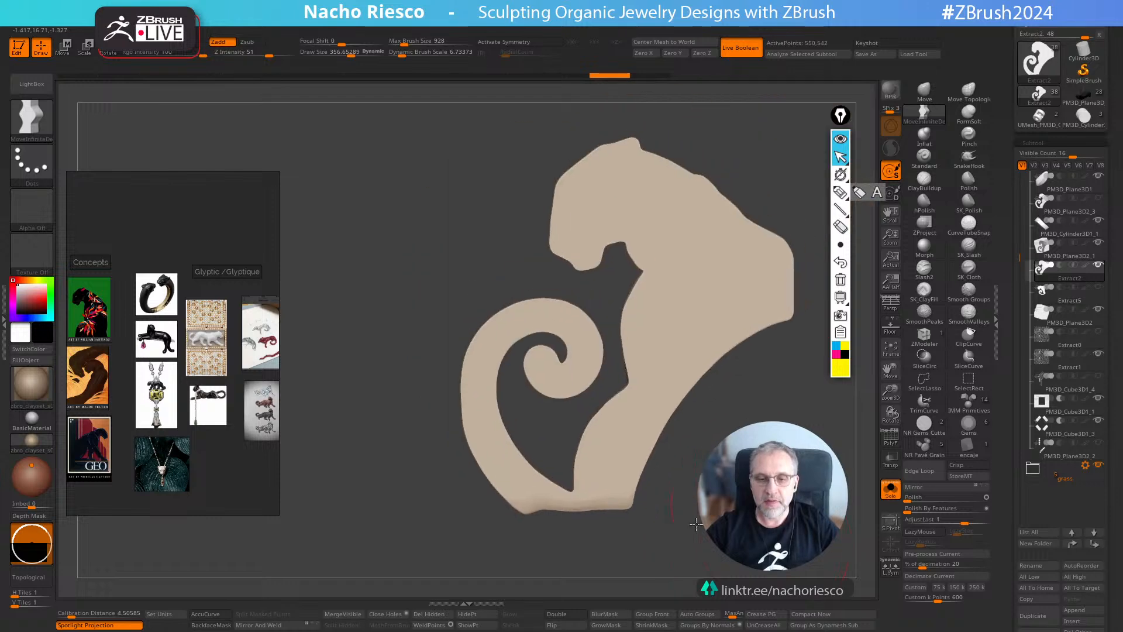
mouse_move(667, 536)
left_mouse_down()
mouse_move(609, 544)
mouse_move(754, 520)
left_mouse_up()
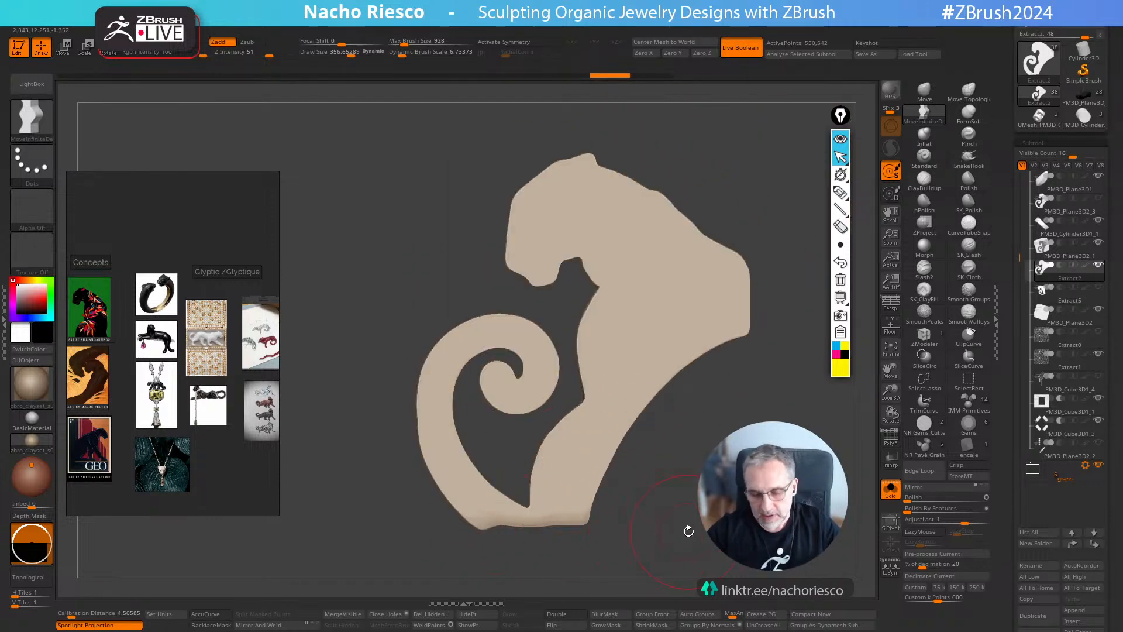
left_click(889, 491)
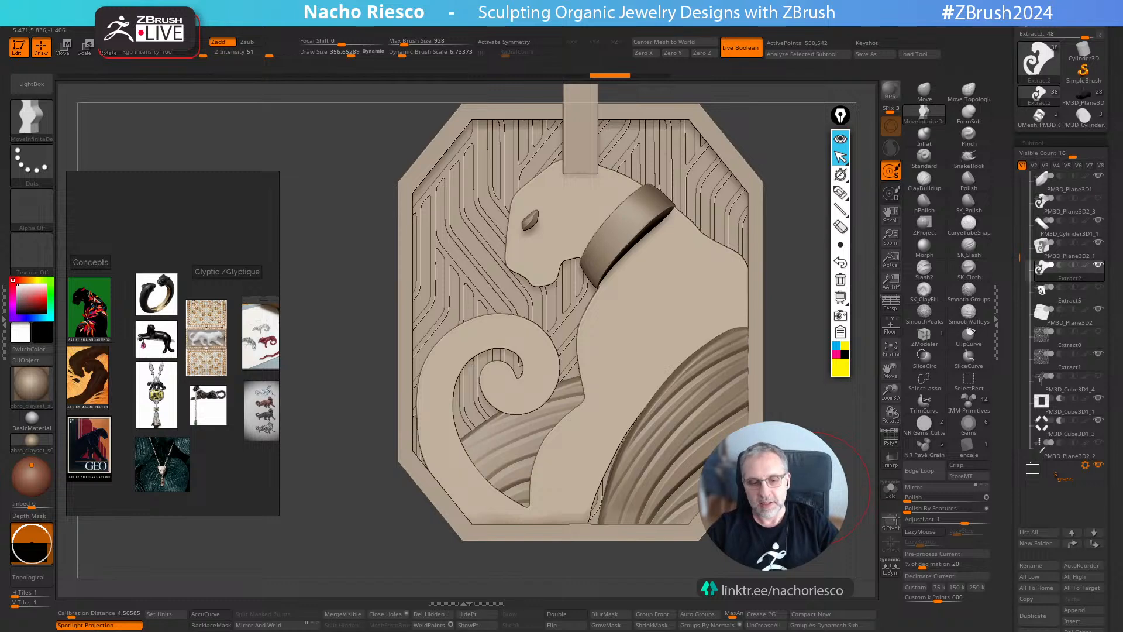
Reshape the outer curve of the silhouette's tail along the frame's side border with a larger MoveInfiniteDepth brush
mouse_move(445, 409)
right_mouse_down("ctrl")
mouse_move(444, 368)
mouse_move(478, 365)
mouse_move(490, 411)
right_mouse_up("ctrl")
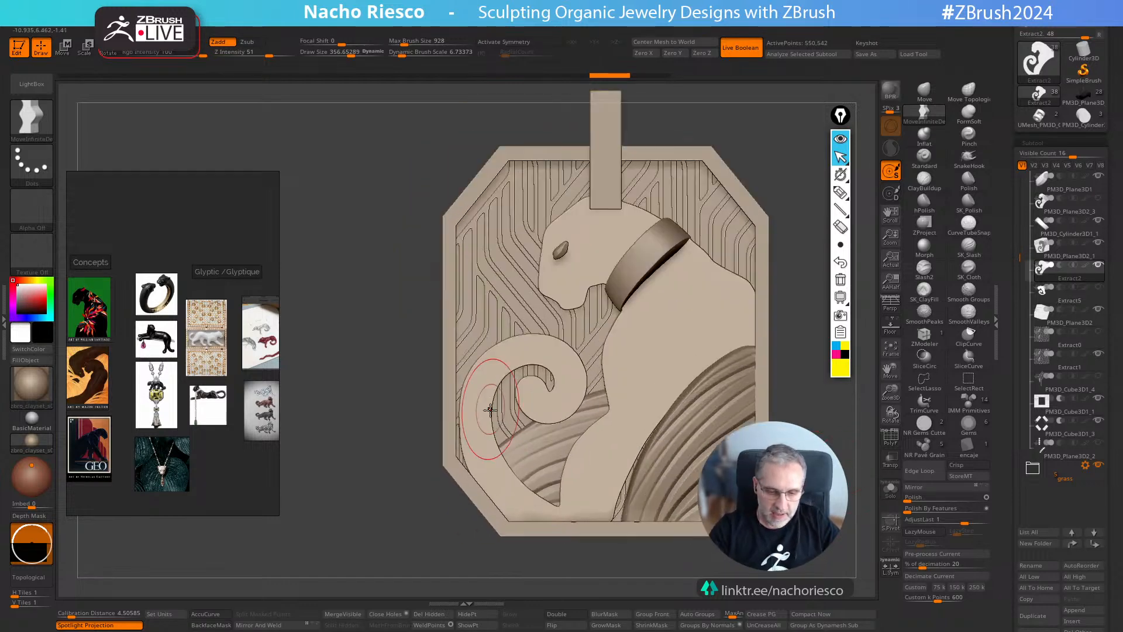
key("s")
left_click_drag(490, 410, 502, 412)
right_click_drag(385, 559, 403, 525, "ctrl")
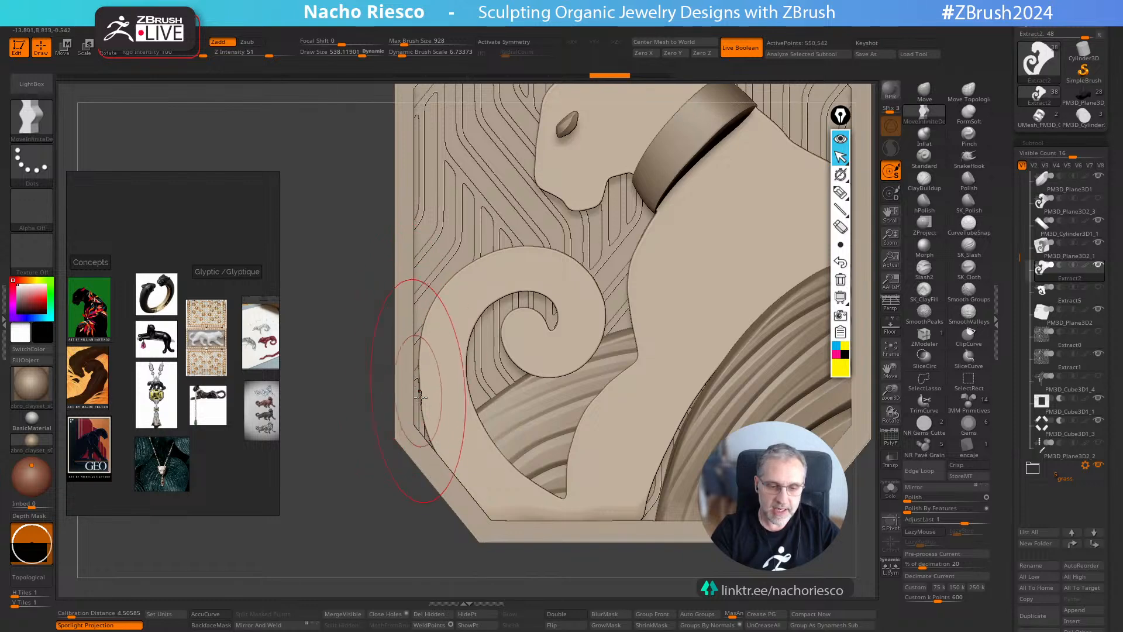
key("s")
mouse_move(423, 395)
left_mouse_down()
mouse_move(426, 416)
mouse_move(406, 415)
mouse_move(417, 400)
mouse_move(419, 414)
left_mouse_up()
key("s")
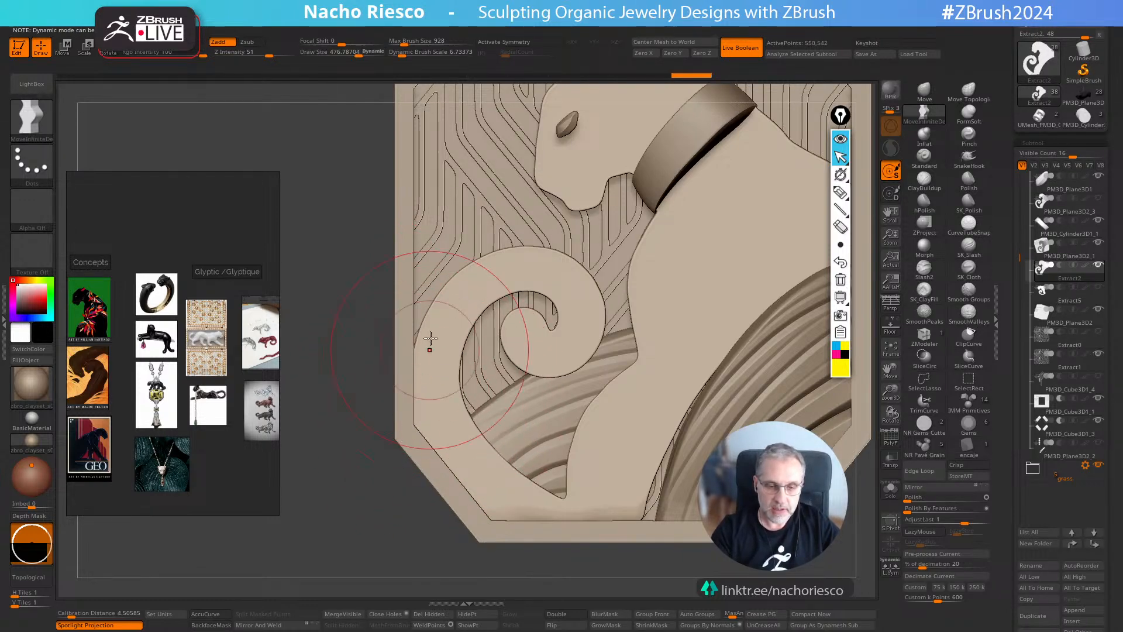
left_click_drag(435, 322, 428, 316)
left_click_drag(456, 377, 450, 387)
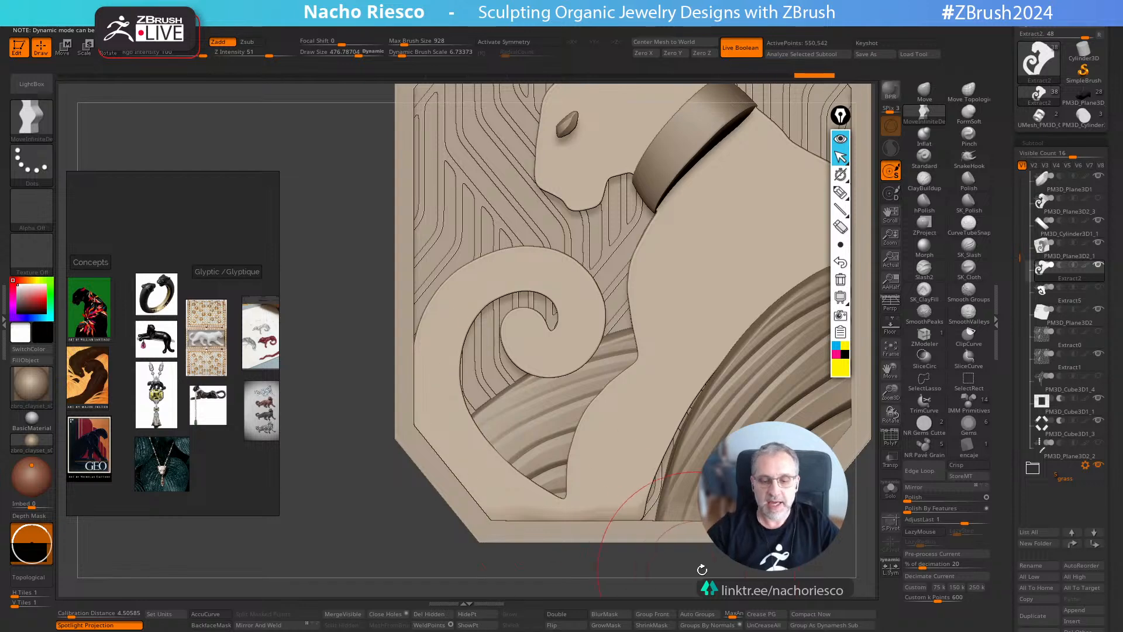
Show the sculpted panther again and frame its tail and body within the pendant
right_click_drag(632, 499, 633, 497, "ctrl")
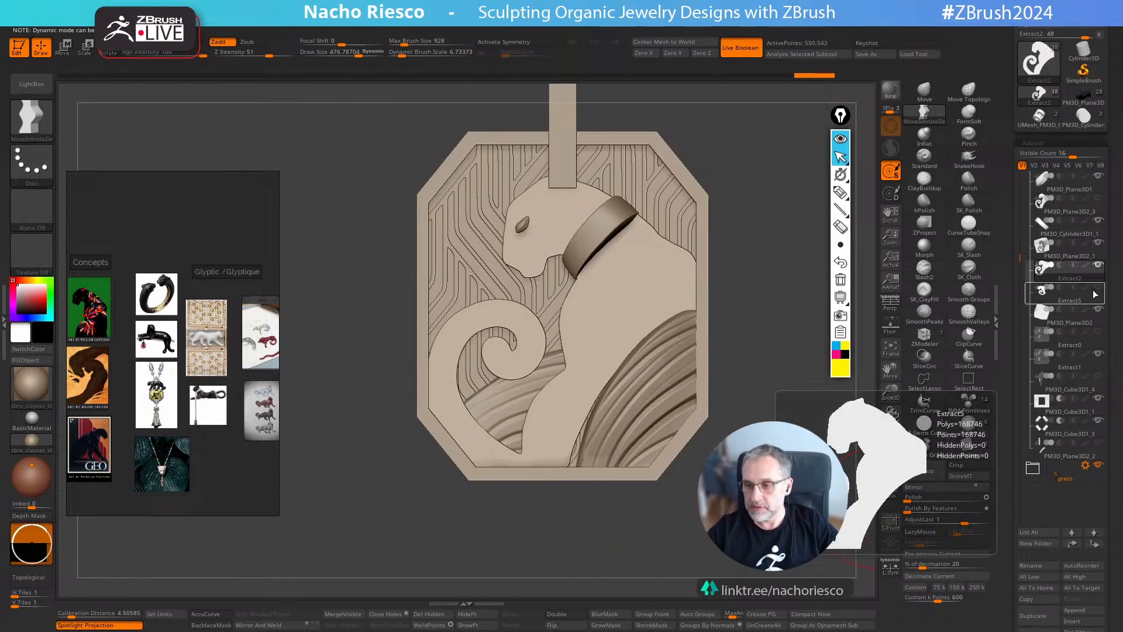
left_click(1099, 243)
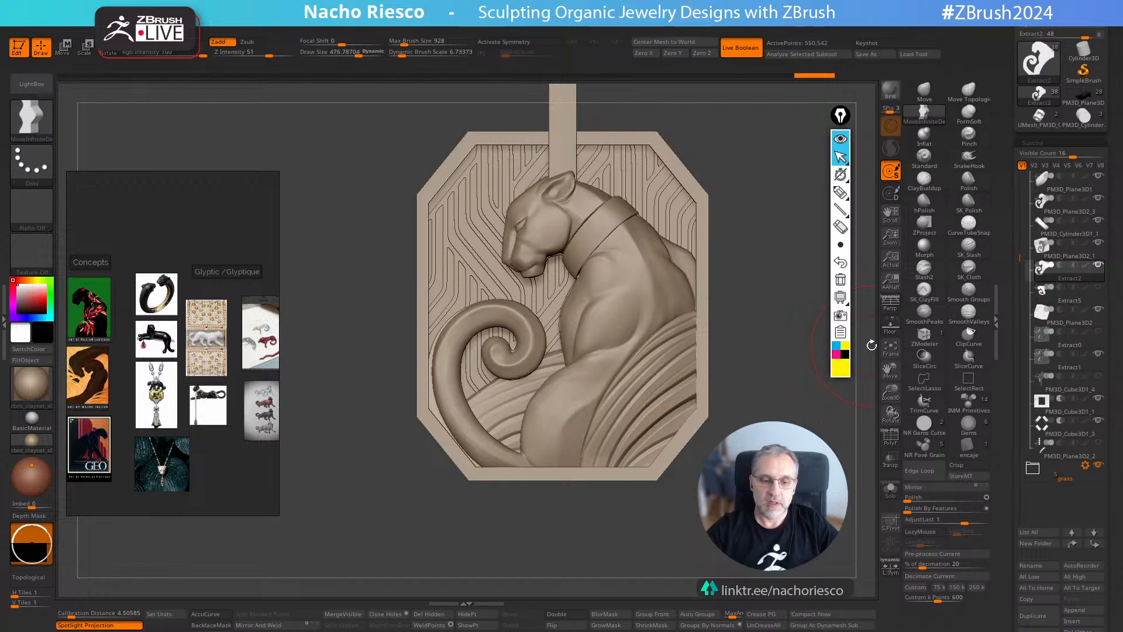
right_click_drag(661, 548, 638, 515, "ctrl")
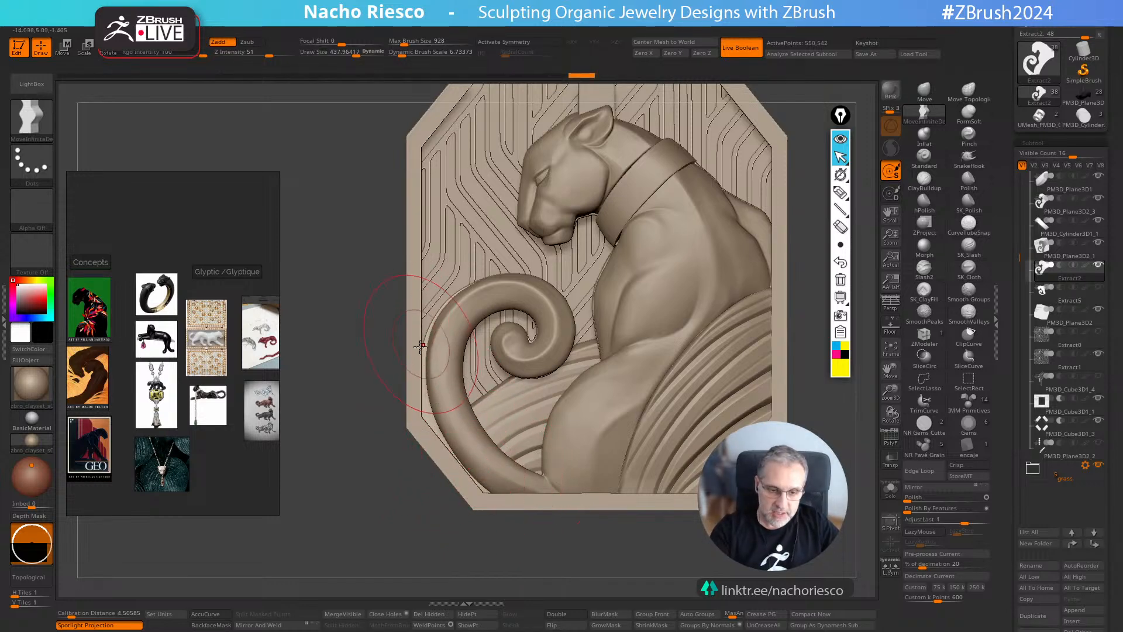
Select the sculpted panther, enable AccuCurve and nudge the lower outer tail curve along the frame with a MoveInfiniteDepth brush of about 419
left_click(441, 392, "alt")
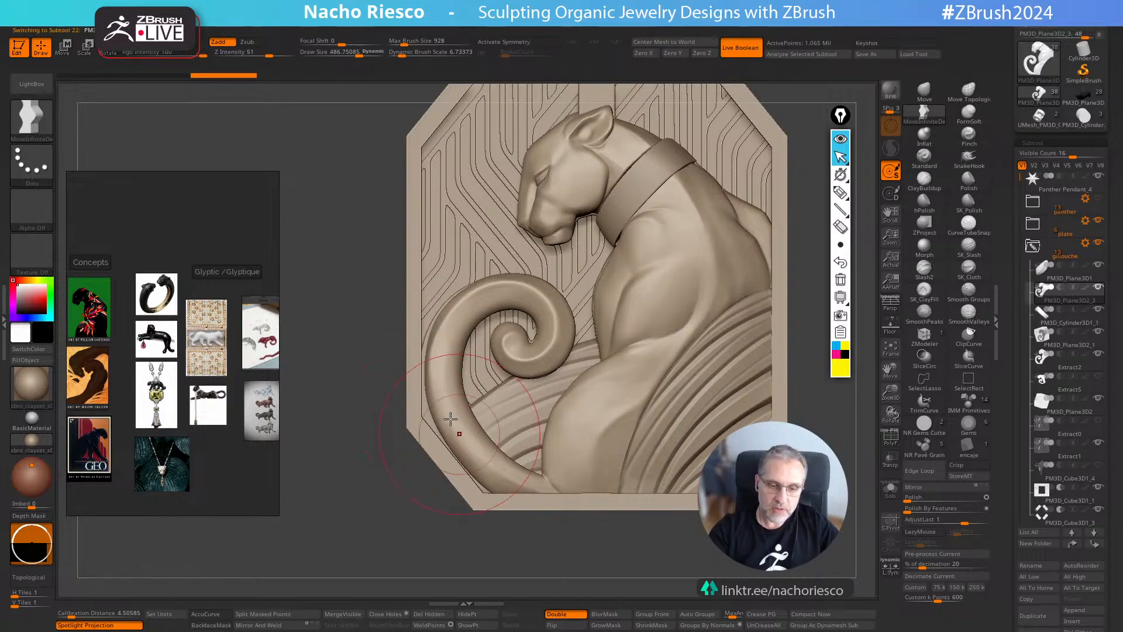
key("s")
left_click_drag(438, 409, 412, 424)
left_click(210, 613)
key("s")
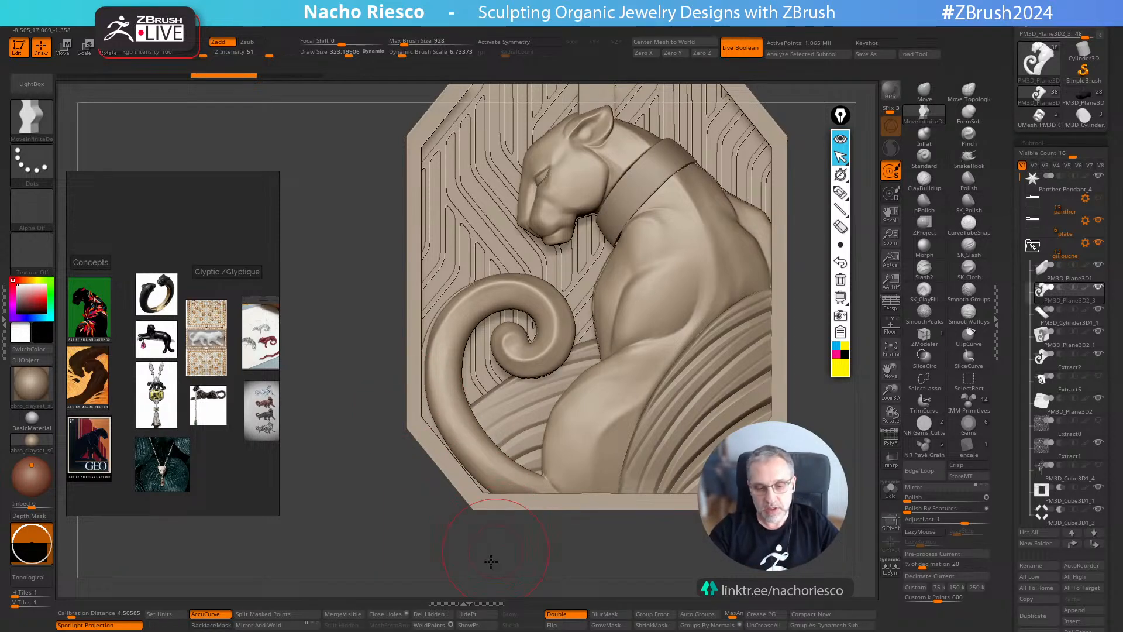
mouse_move(491, 562)
left_mouse_down()
mouse_move(502, 555)
mouse_move(493, 561)
left_mouse_up()
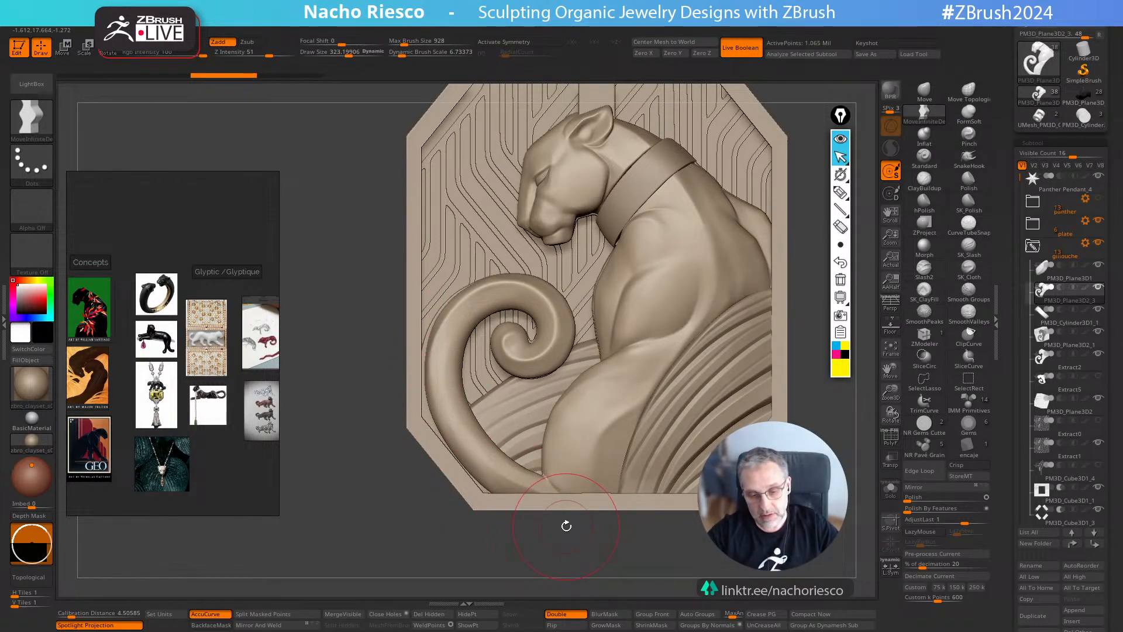
key("s")
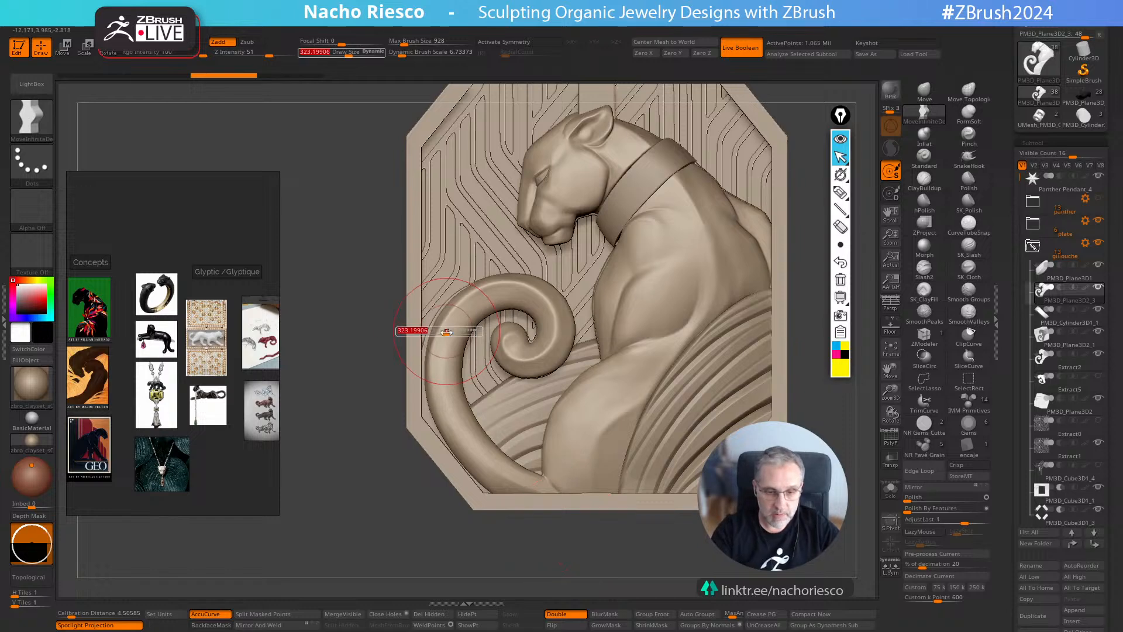
left_click_drag(446, 331, 453, 331)
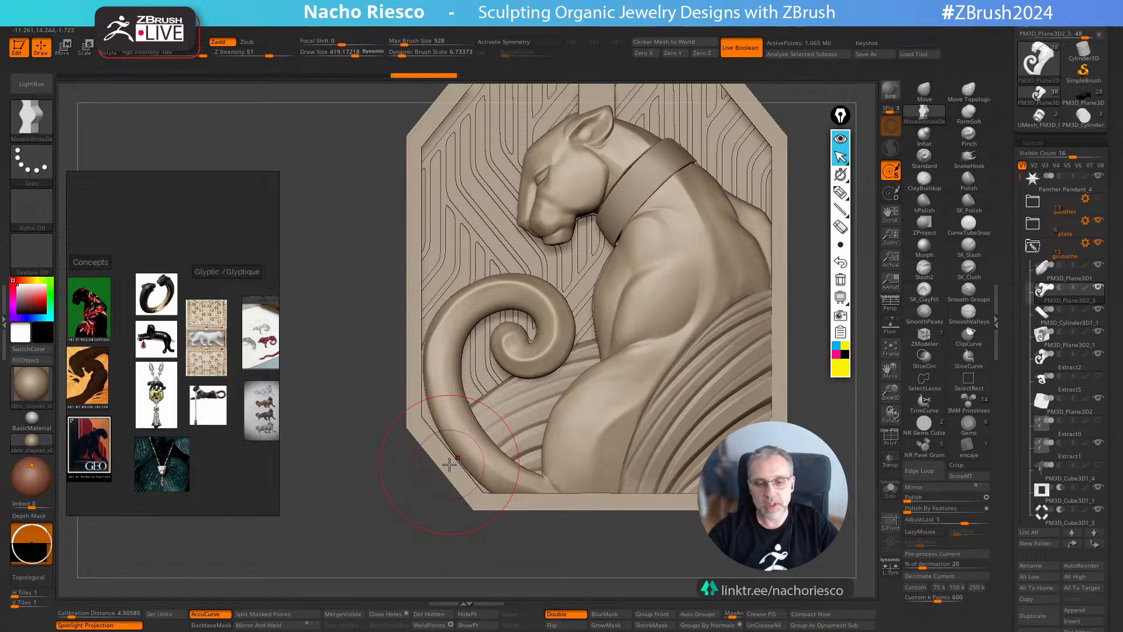
left_click_drag(609, 565, 584, 577)
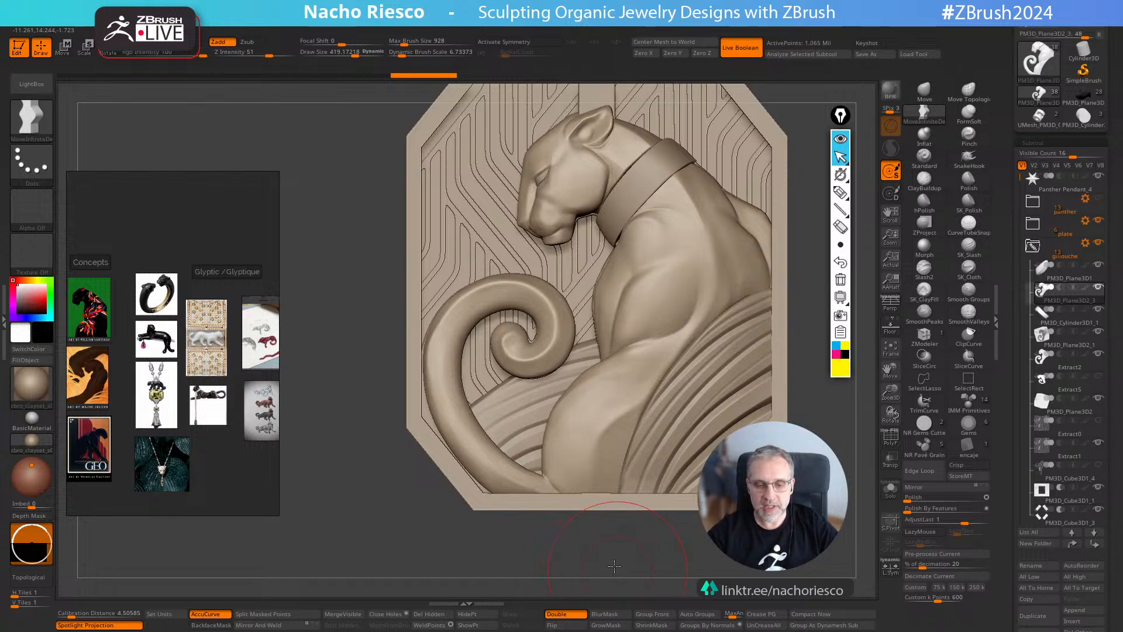
left_click_drag(612, 565, 620, 525, "alt")
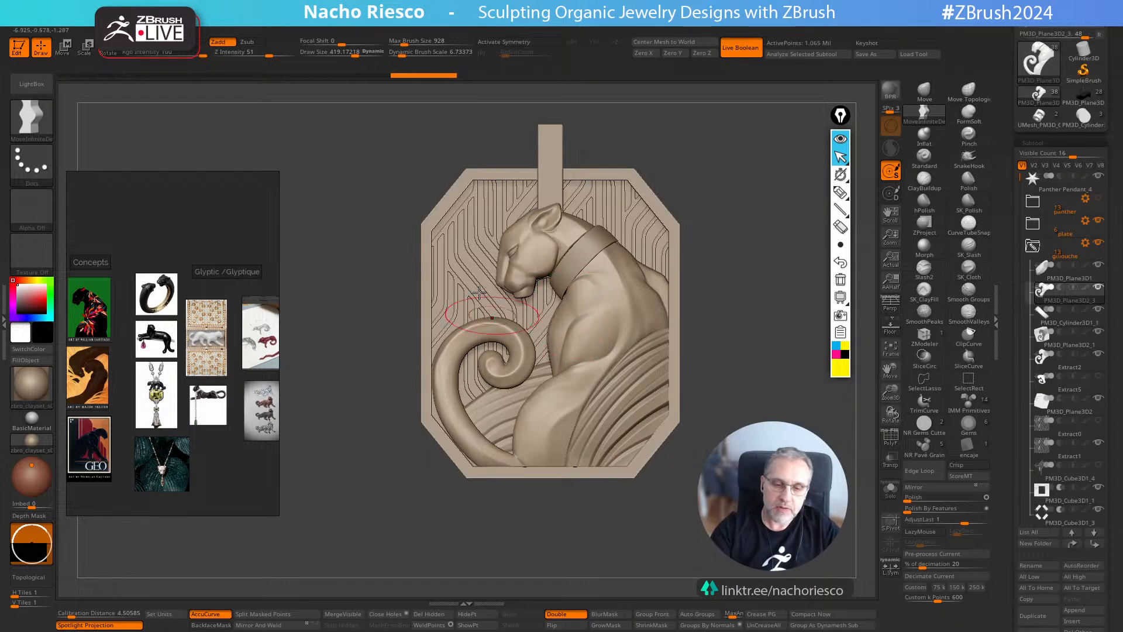
Try to pull the panther's tail curl inward, away from the frame, with the MoveInfiniteDepth brush at size 928, and undo the strokes
key("s")
left_click_drag(460, 416, 515, 418)
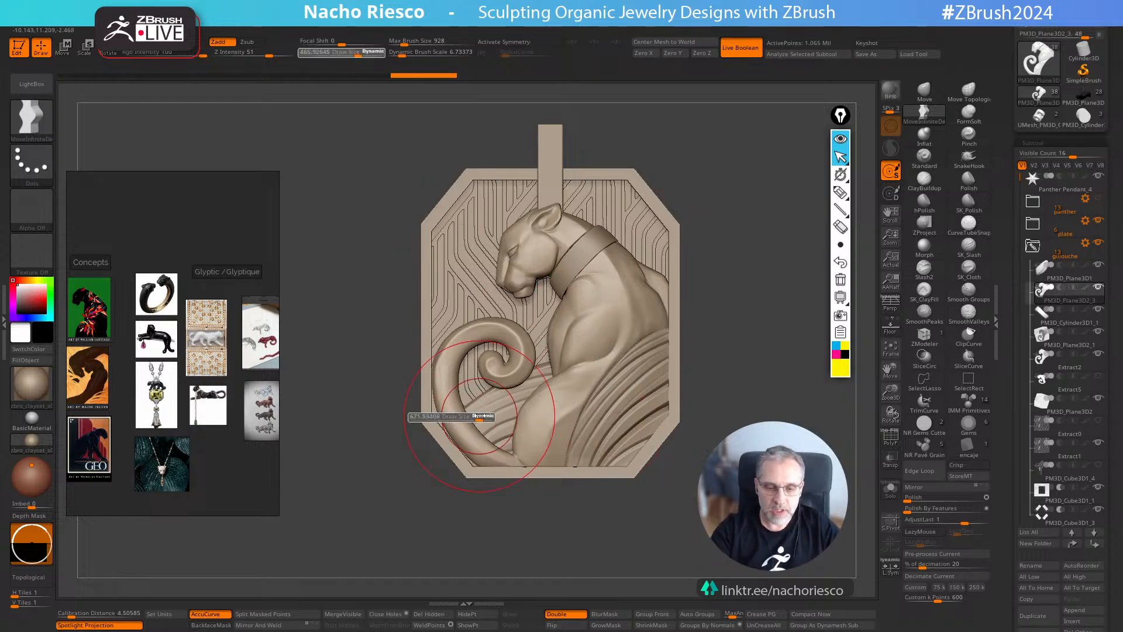
left_click_drag(454, 395, 469, 422)
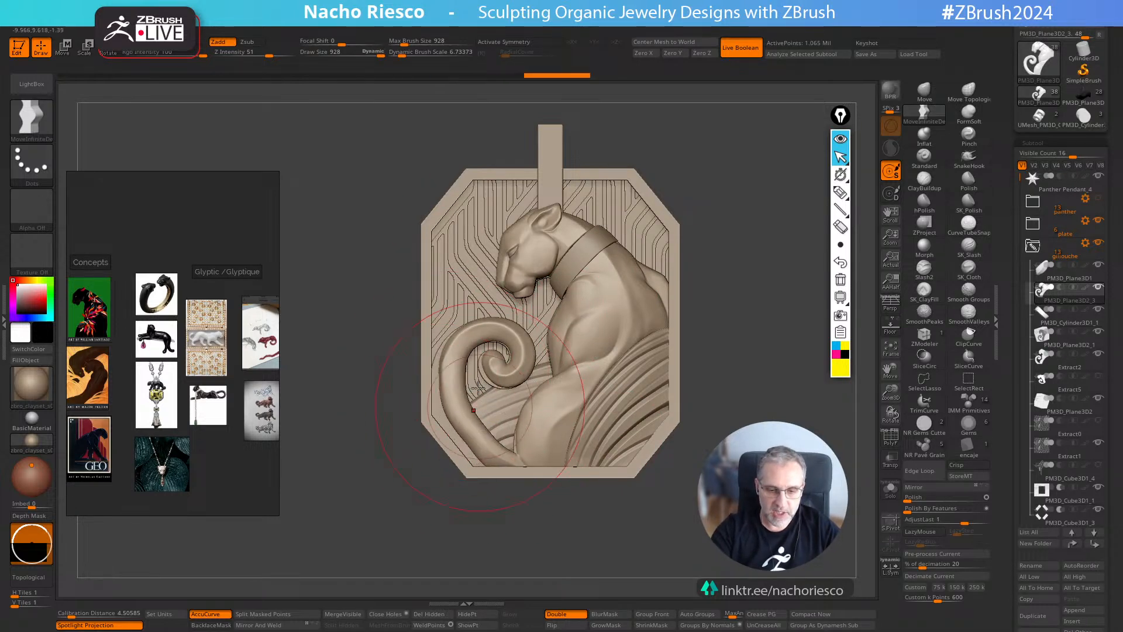
left_click_drag(489, 334, 500, 338)
left_click_drag(451, 401, 464, 402)
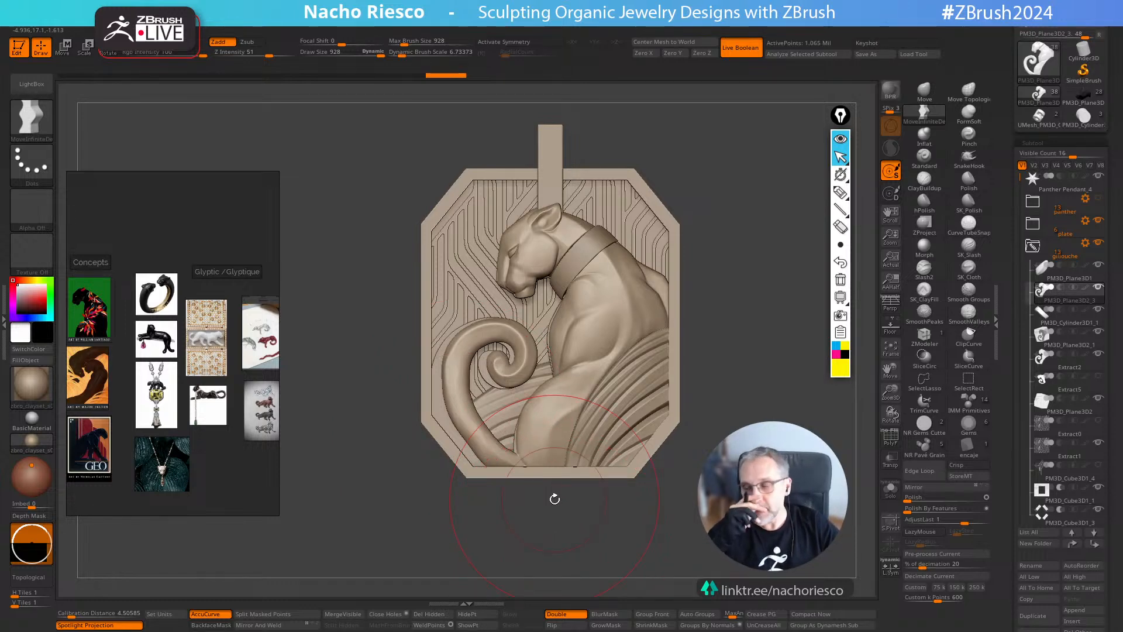
key("ctrl")
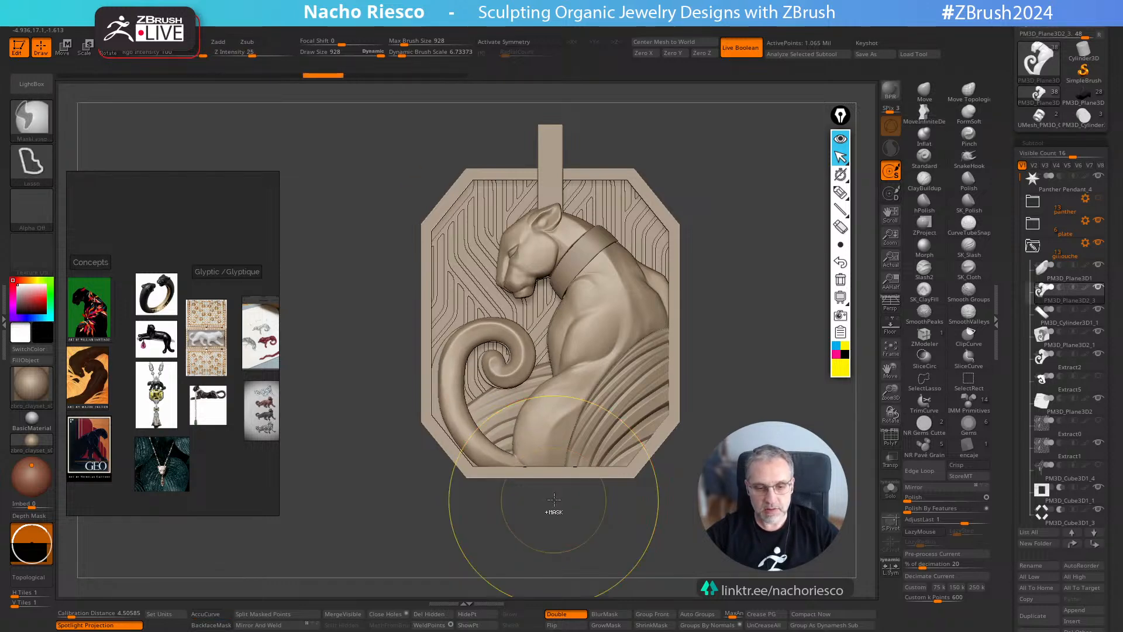
key("ctrl+z")
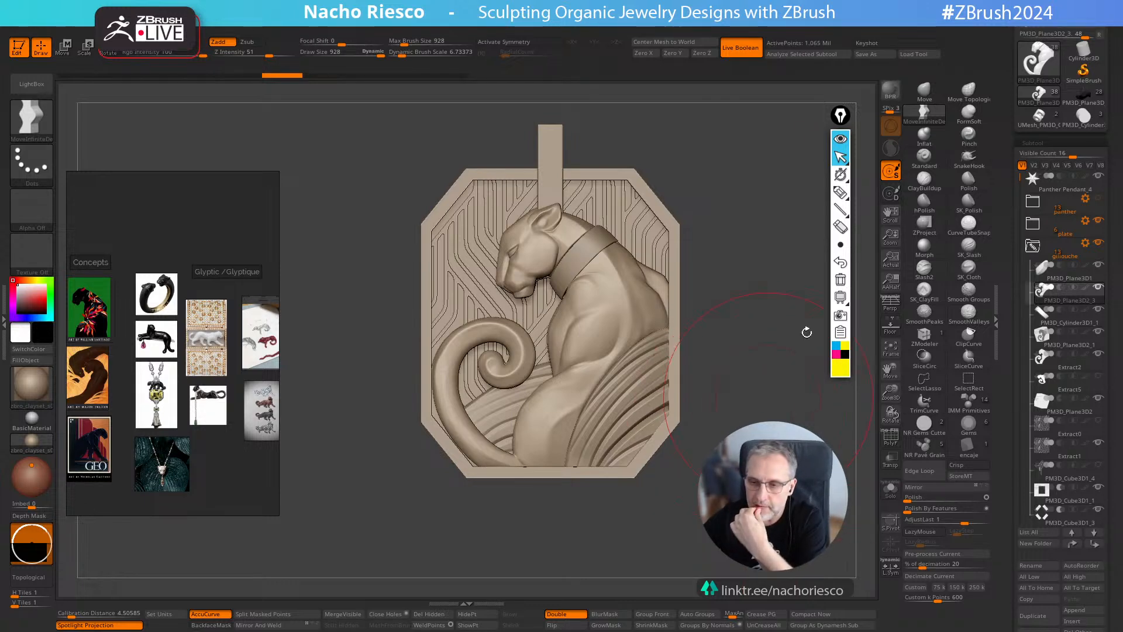
Collapse the on-screen annotation tools and frame the whole pendant larger from the front
left_click(841, 139)
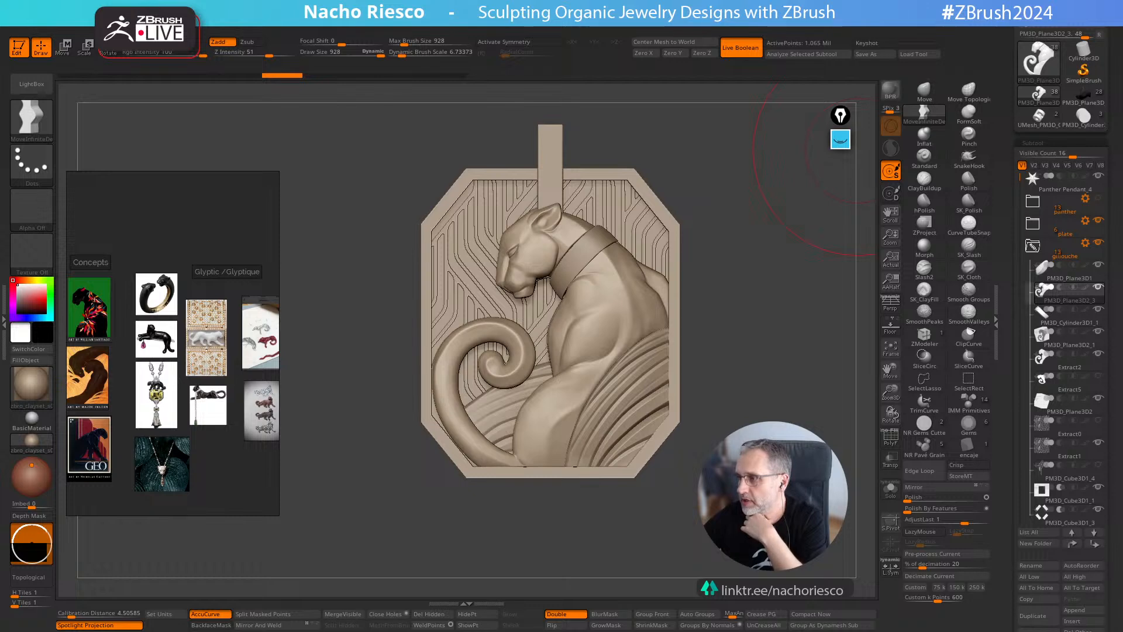
left_click_drag(779, 355, 786, 327)
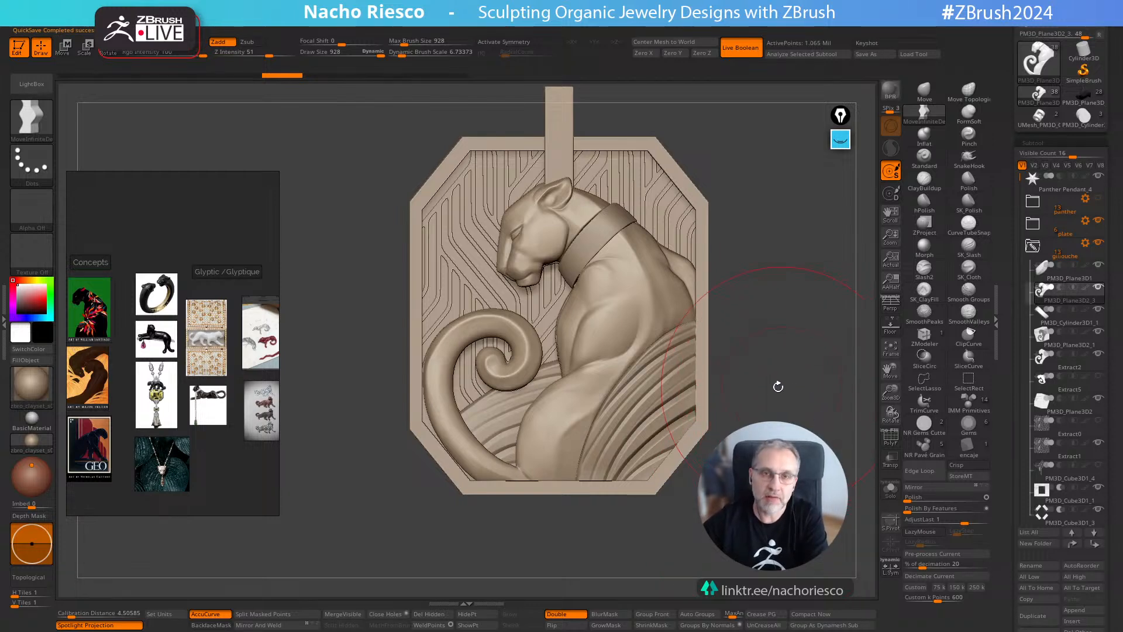
left_click_drag(775, 392, 802, 411)
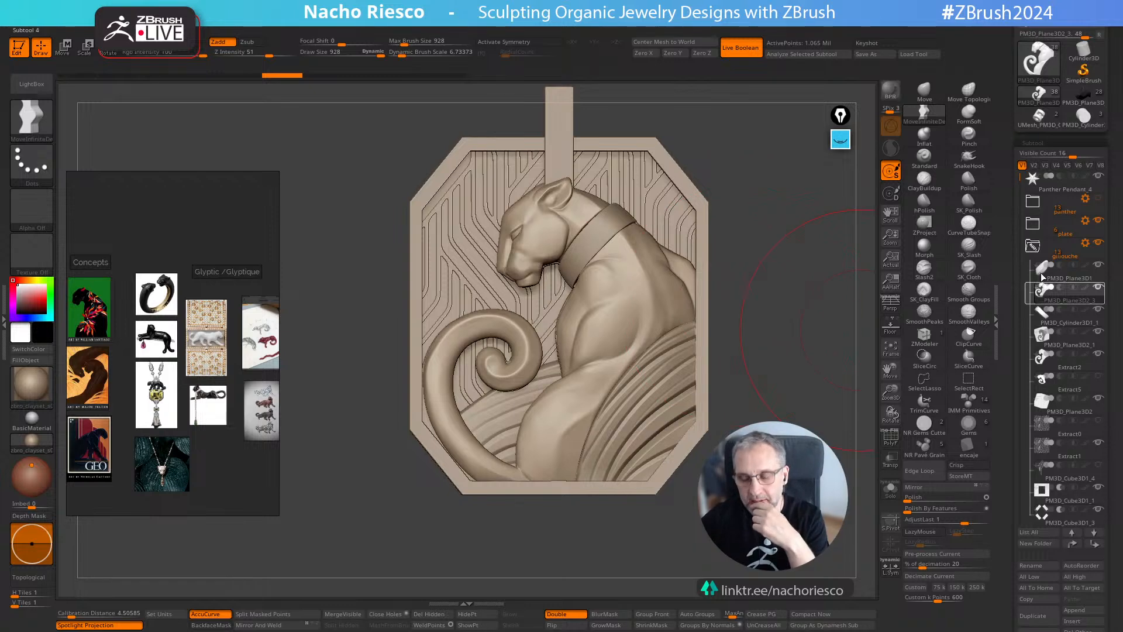
mouse_move(1051, 447)
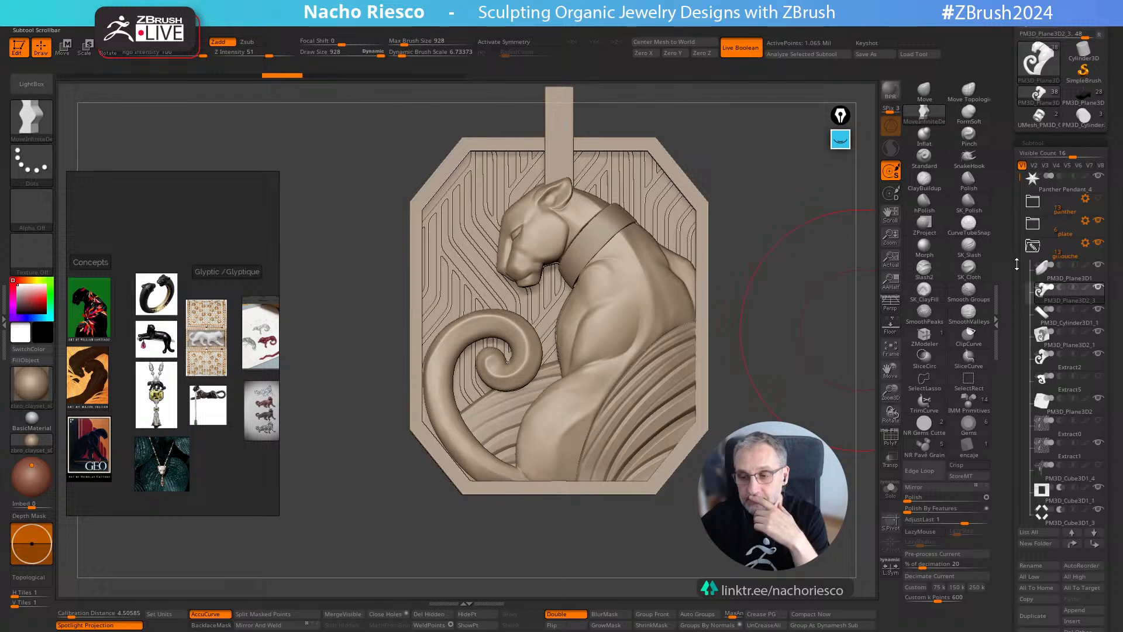
scroll(1052, 283, "down", 1)
mouse_move(1033, 238)
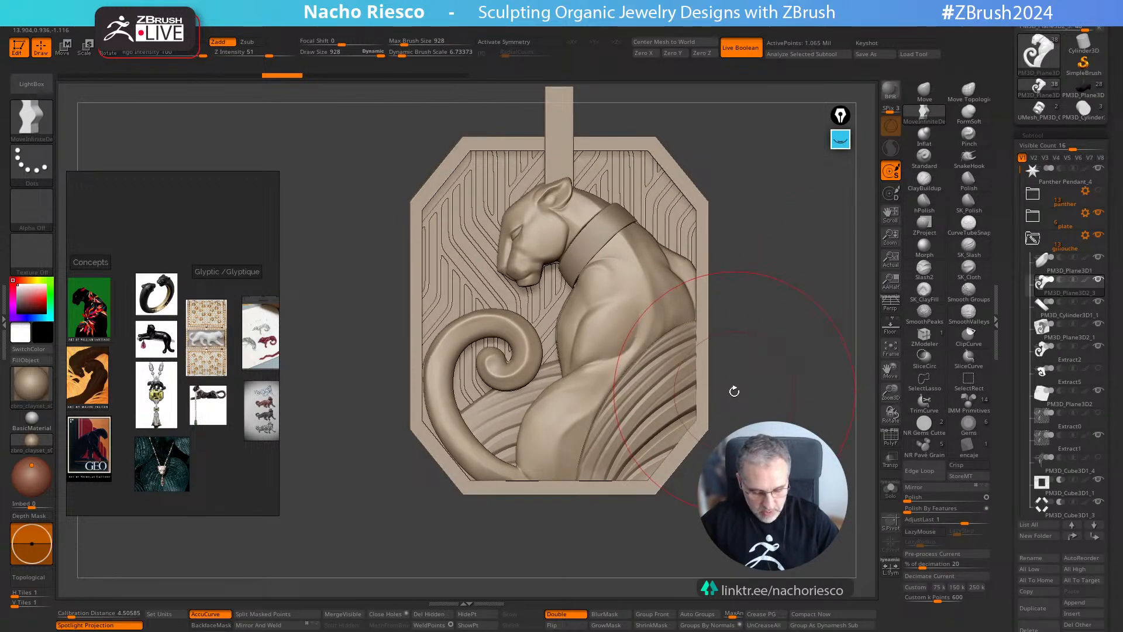
Measure a horizontal distance across the panther and frame with the Transpose line
key("w")
key("y")
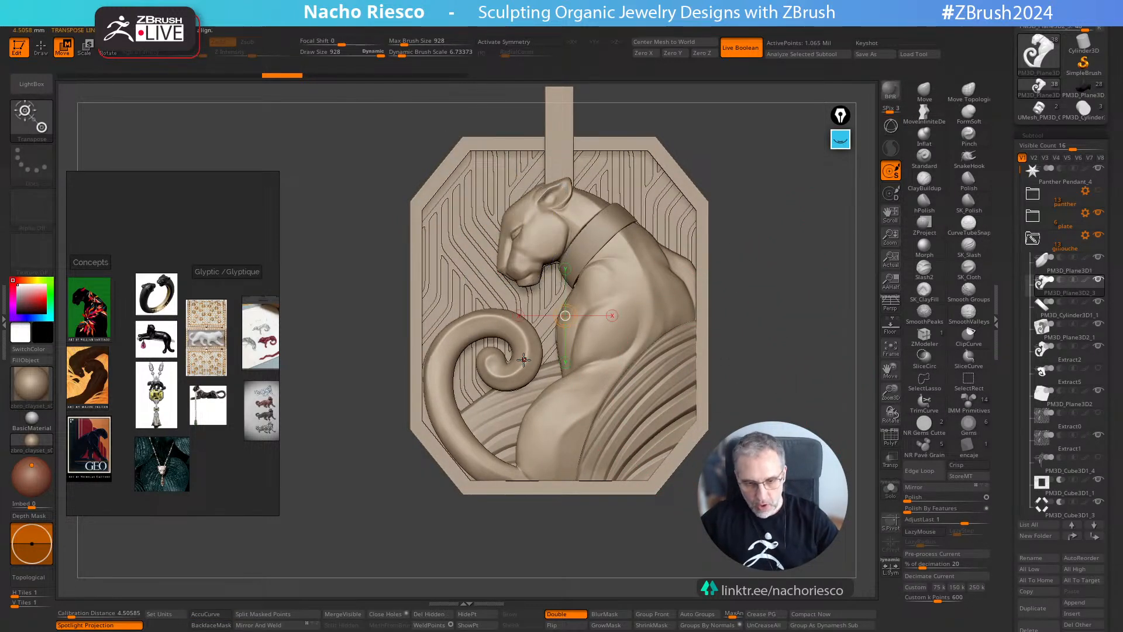
left_click_drag(523, 358, 737, 358)
right_click_drag(798, 398, 653, 340, "ctrl")
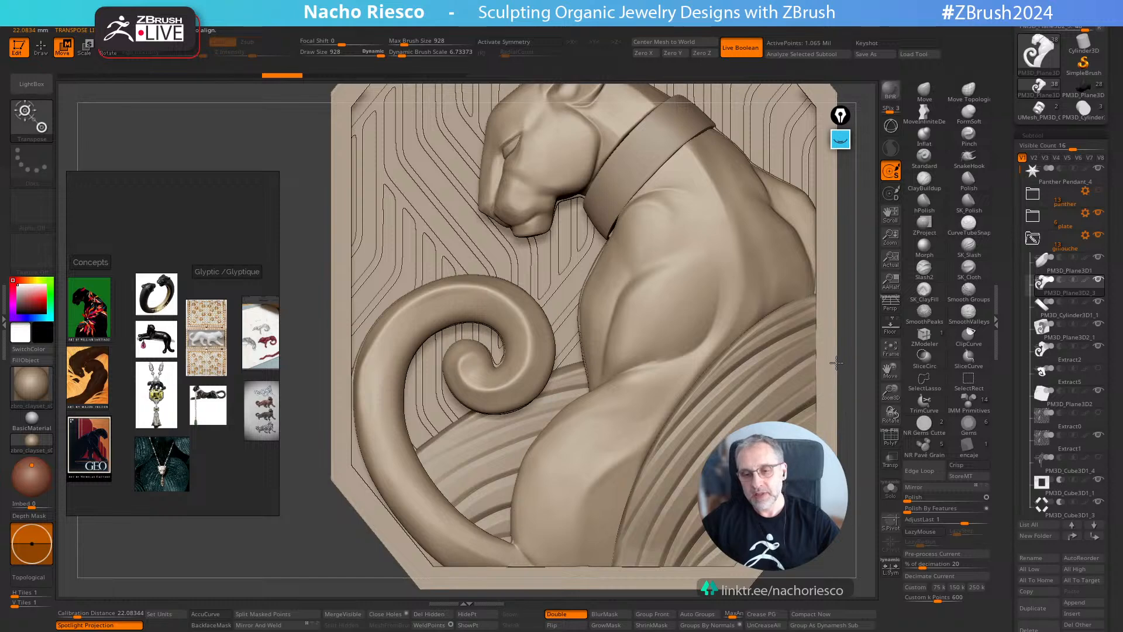
key("f")
mouse_move(1053, 284)
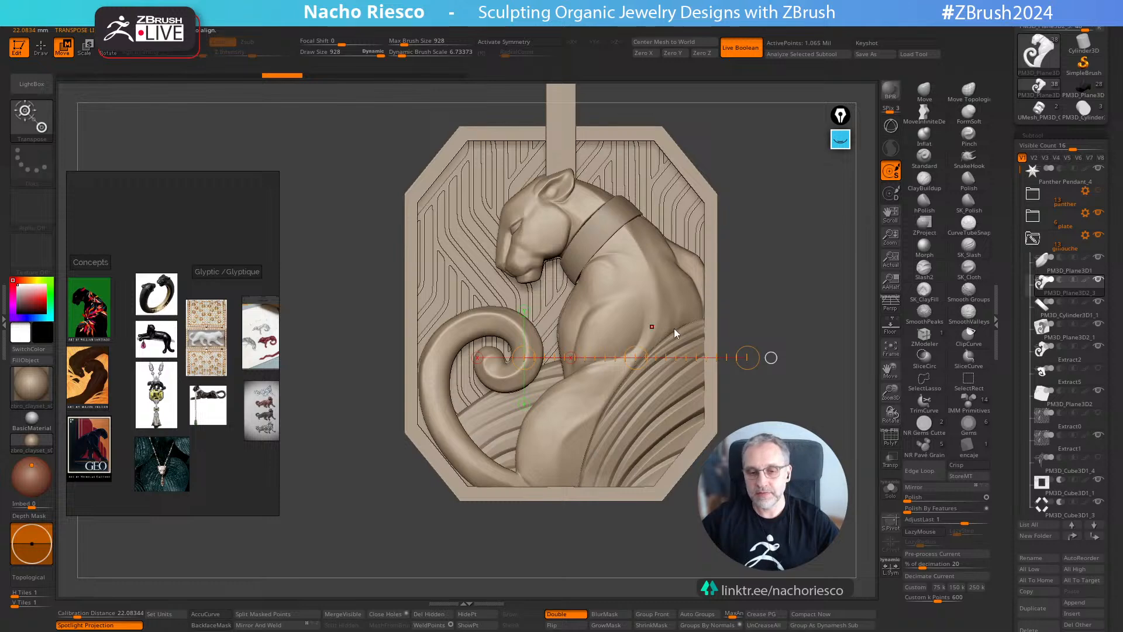
mouse_move(1065, 398)
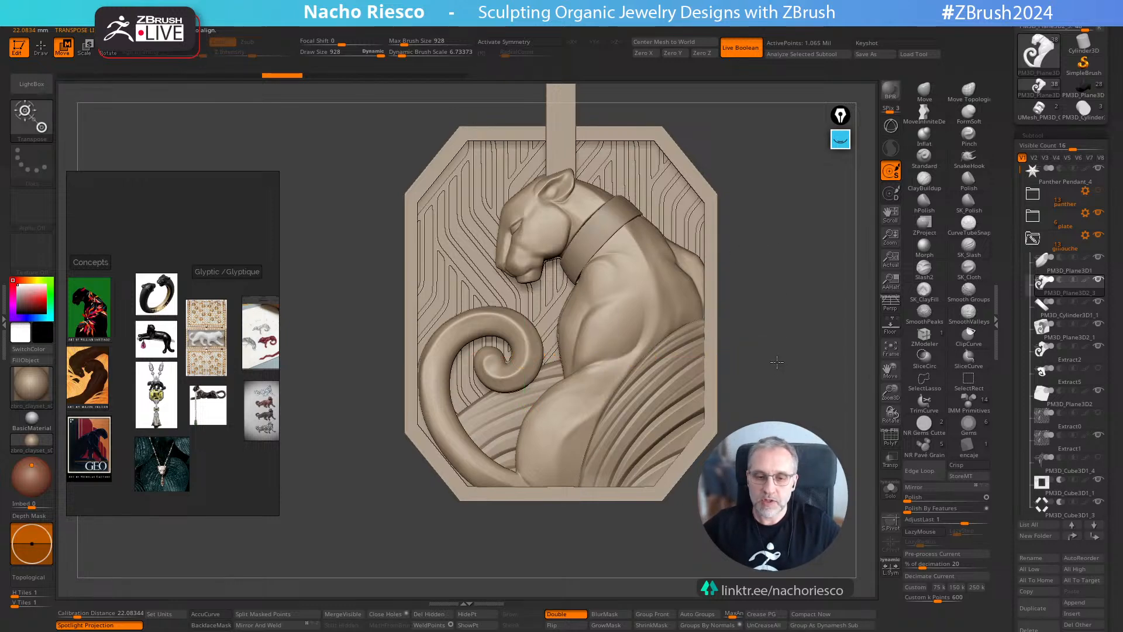
Measure the width of the panther's collar from edge to edge with the Transpose line
right_click_drag(774, 366, 554, 451, "ctrl")
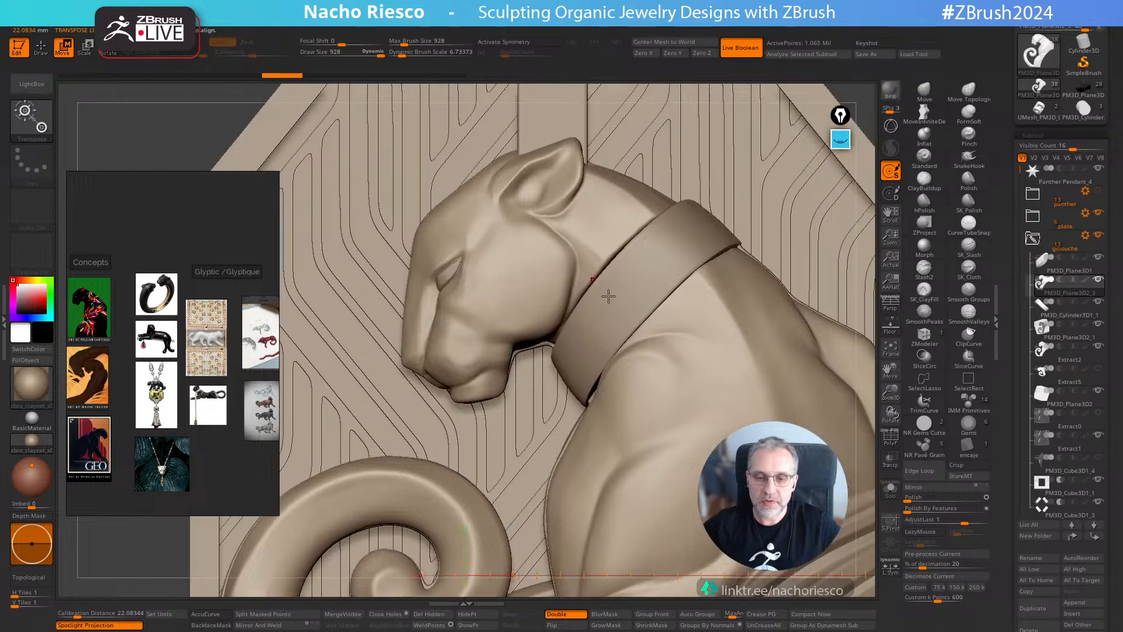
right_click_drag(606, 325, 603, 252, "ctrl")
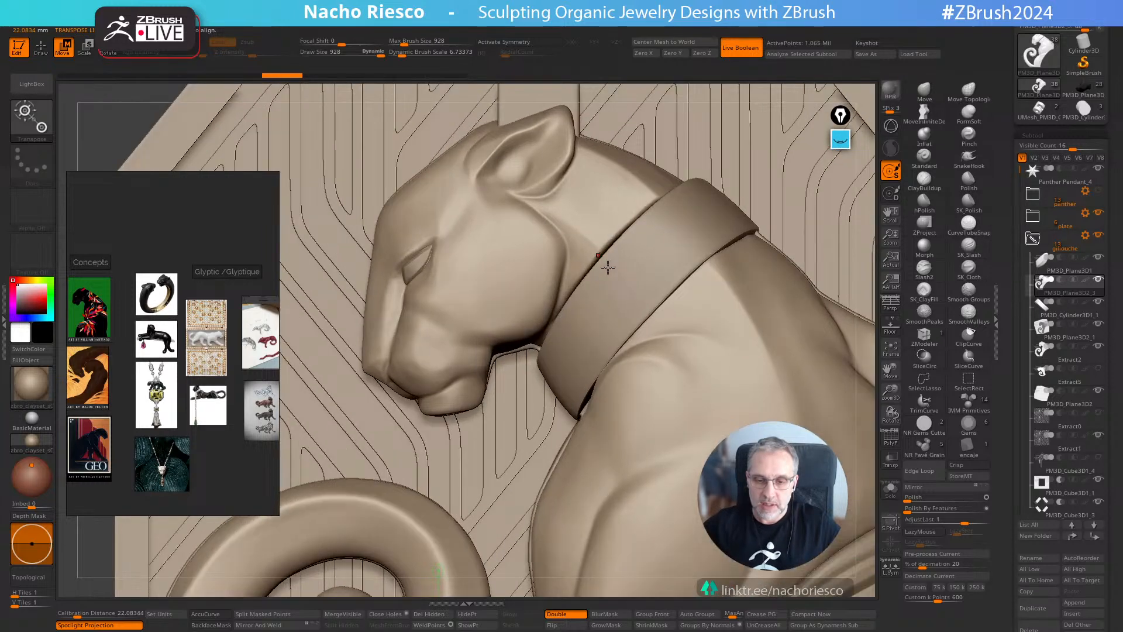
mouse_move(600, 253)
left_mouse_down()
mouse_move(644, 290)
mouse_move(651, 312)
left_mouse_up()
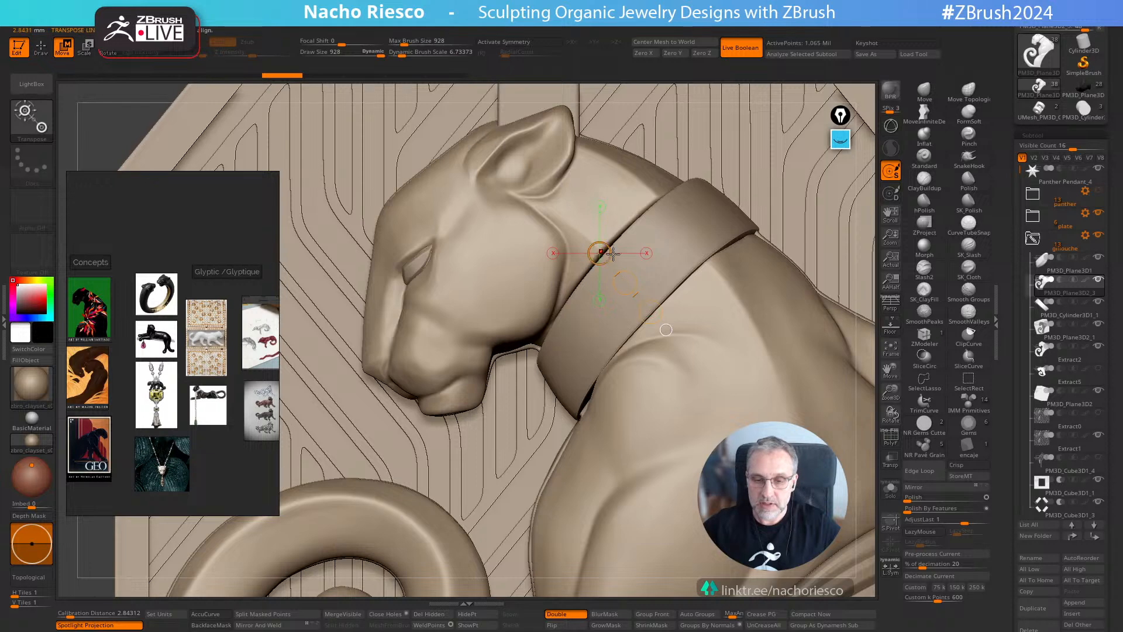
left_click_drag(620, 237, 668, 291)
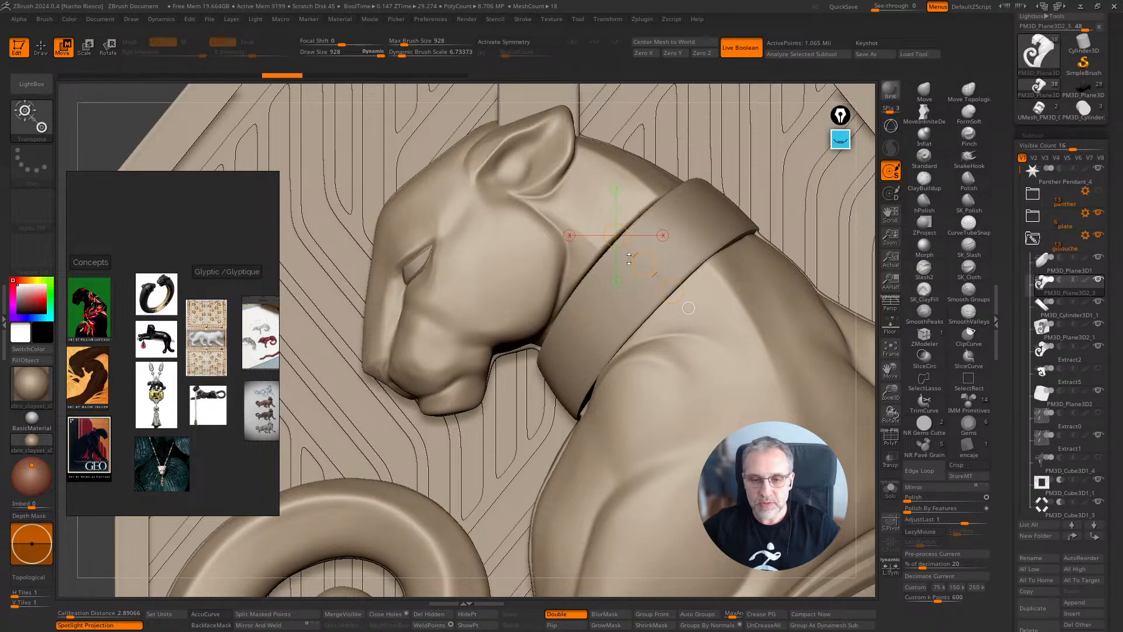
left_click(650, 255)
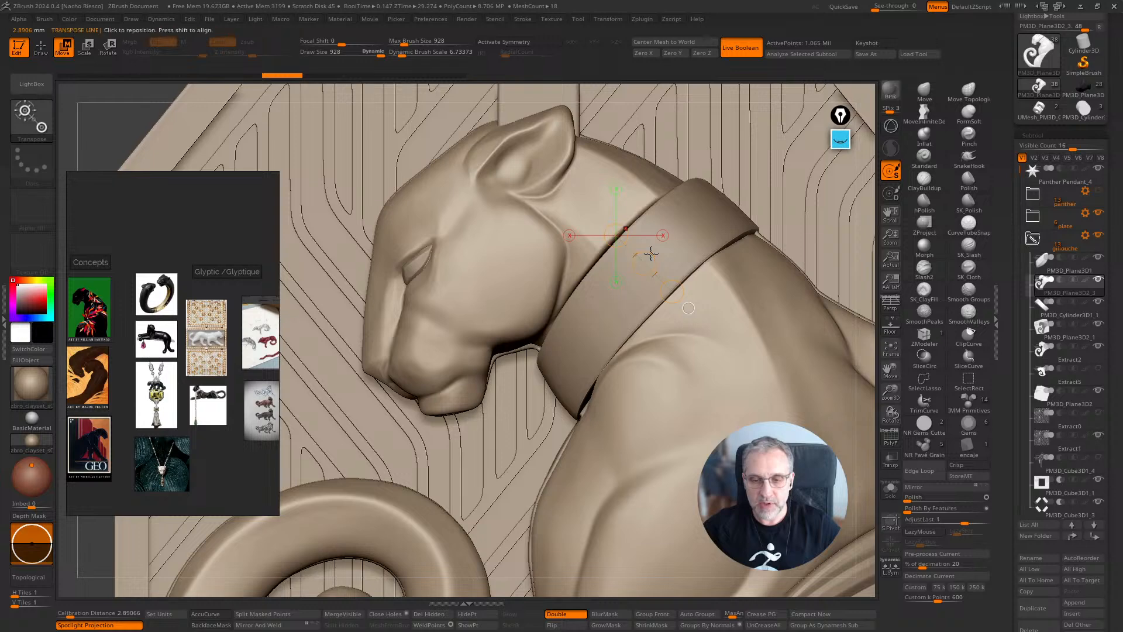
left_click(621, 238)
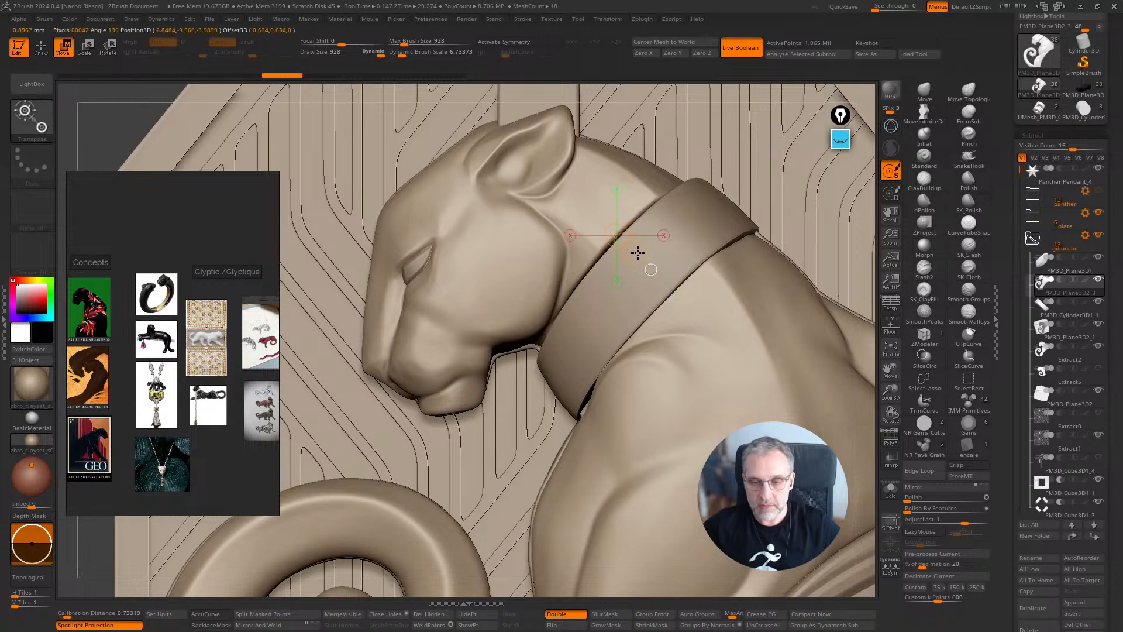
left_click_drag(639, 249, 667, 289)
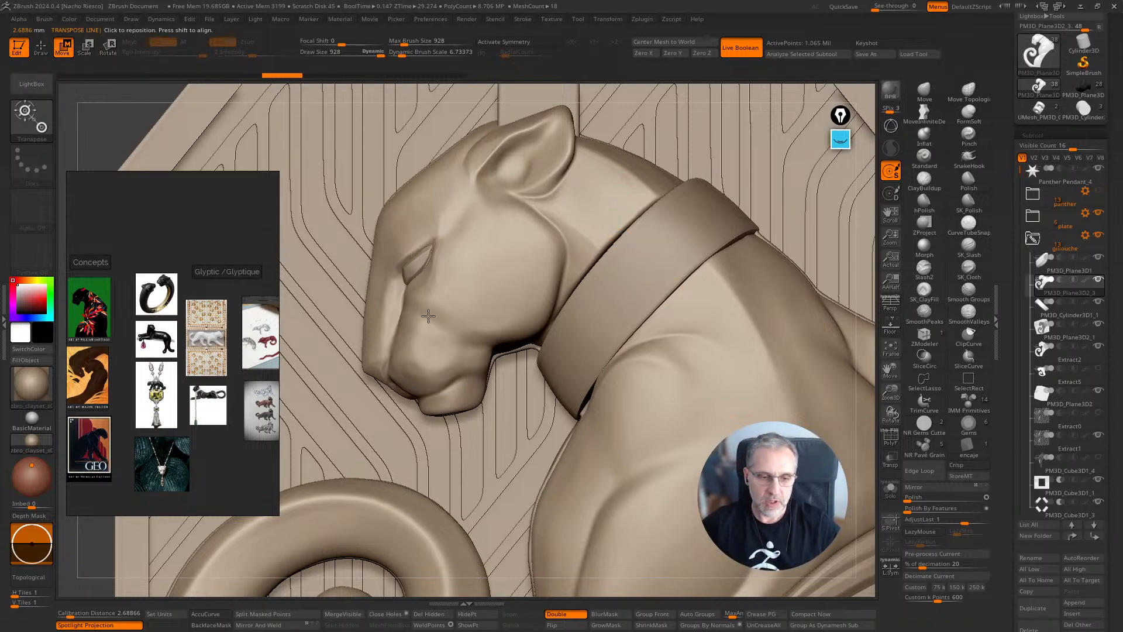
Measure across the panther's eye opening with the Transpose line, reframe the pendant and return to Draw mode
right_click_drag(431, 325, 419, 269, "ctrl")
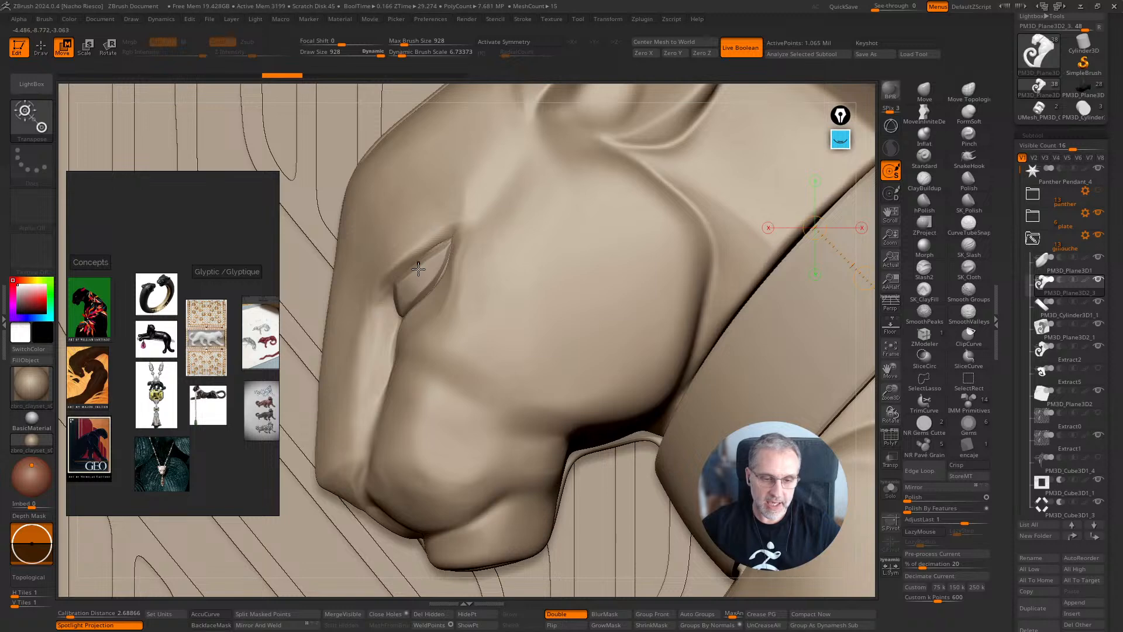
left_click_drag(425, 276, 447, 305)
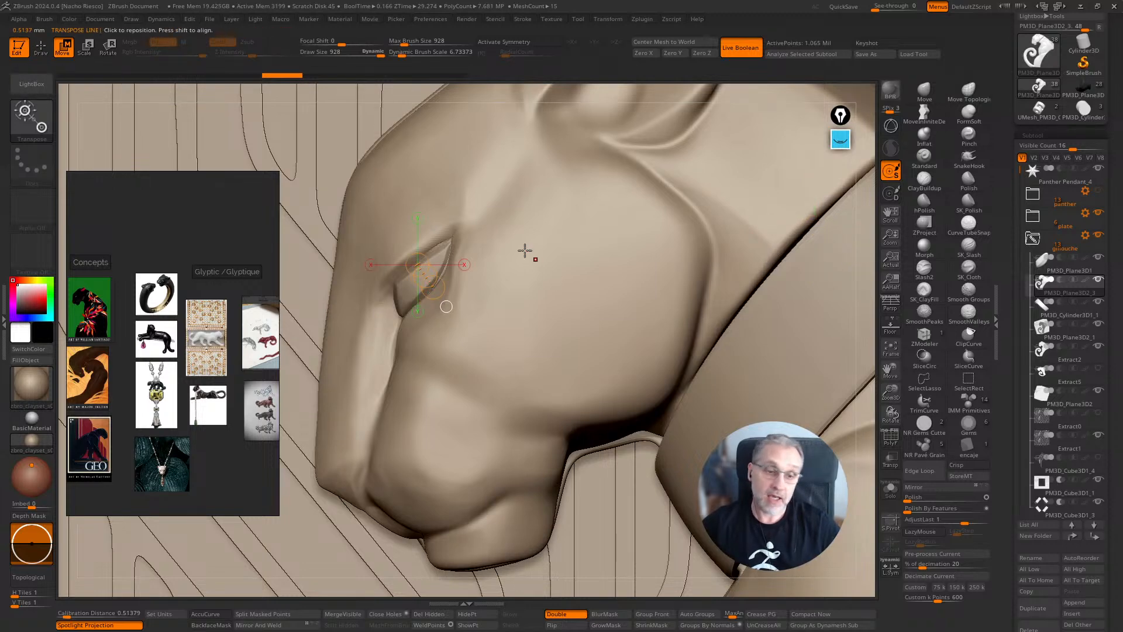
right_click_drag(550, 354, 367, 283, "ctrl")
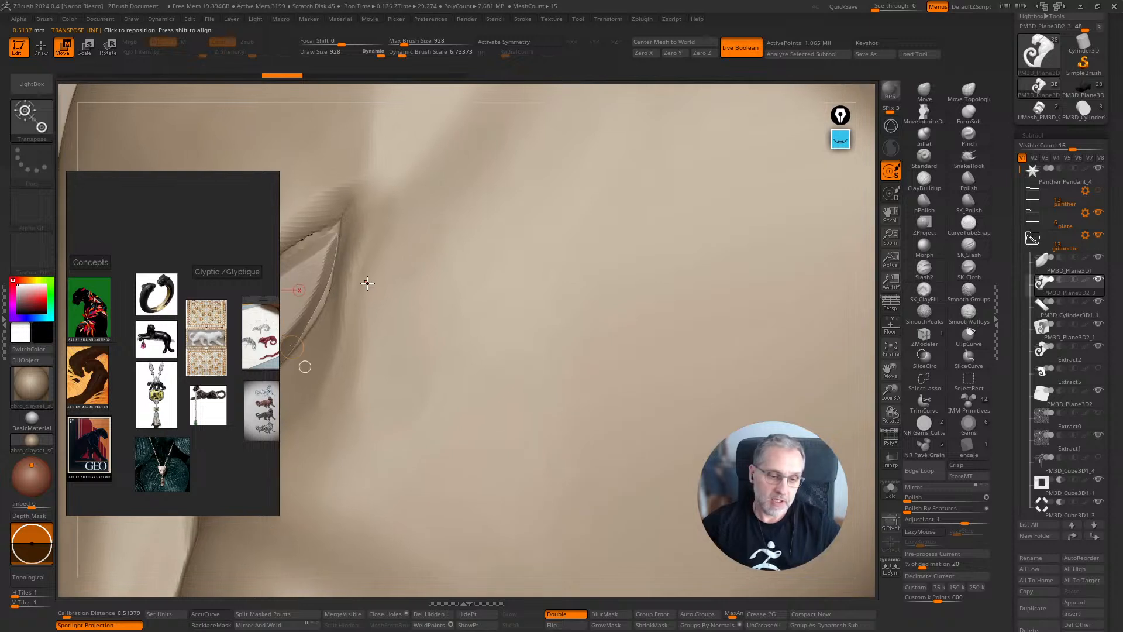
right_click_drag(704, 290, 576, 307, "ctrl")
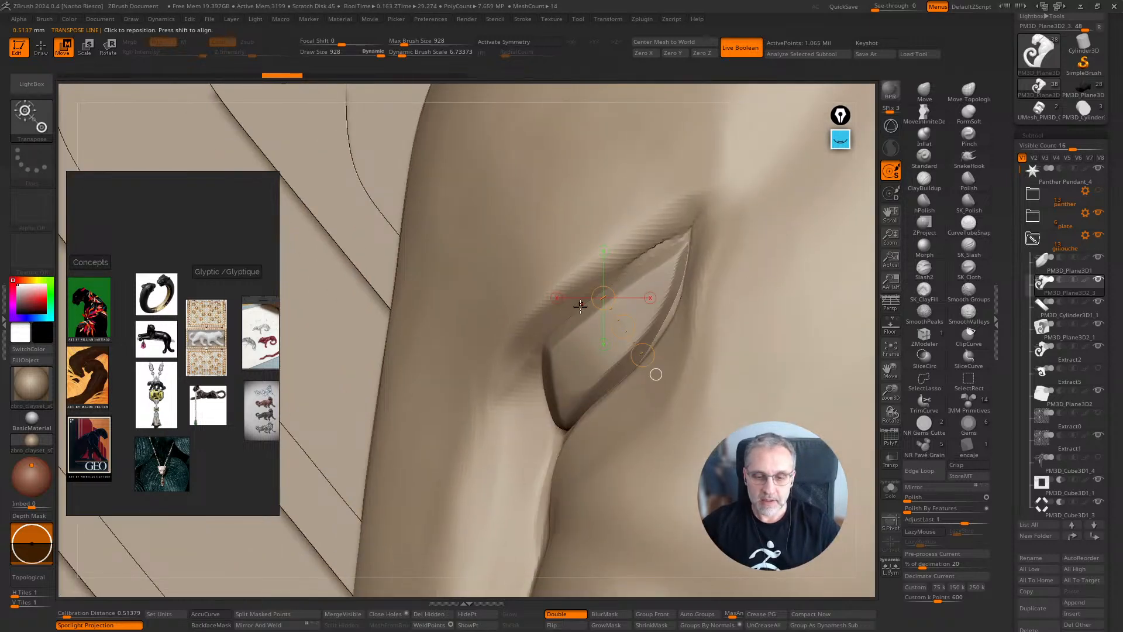
left_click(582, 304)
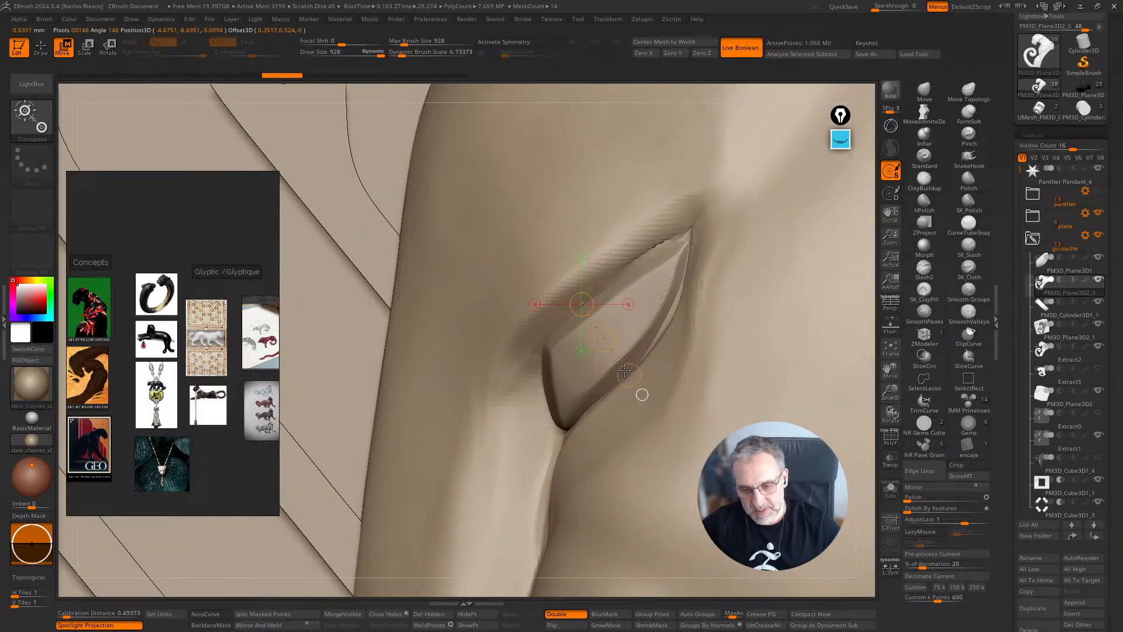
left_click_drag(626, 374, 627, 377)
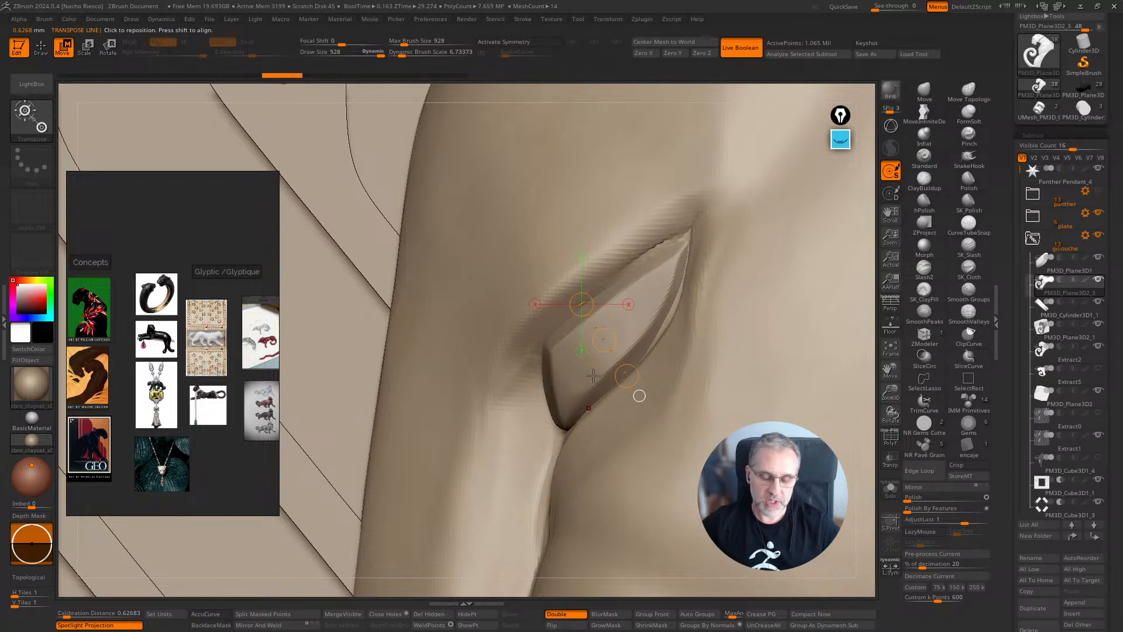
left_click(891, 349)
key("q")
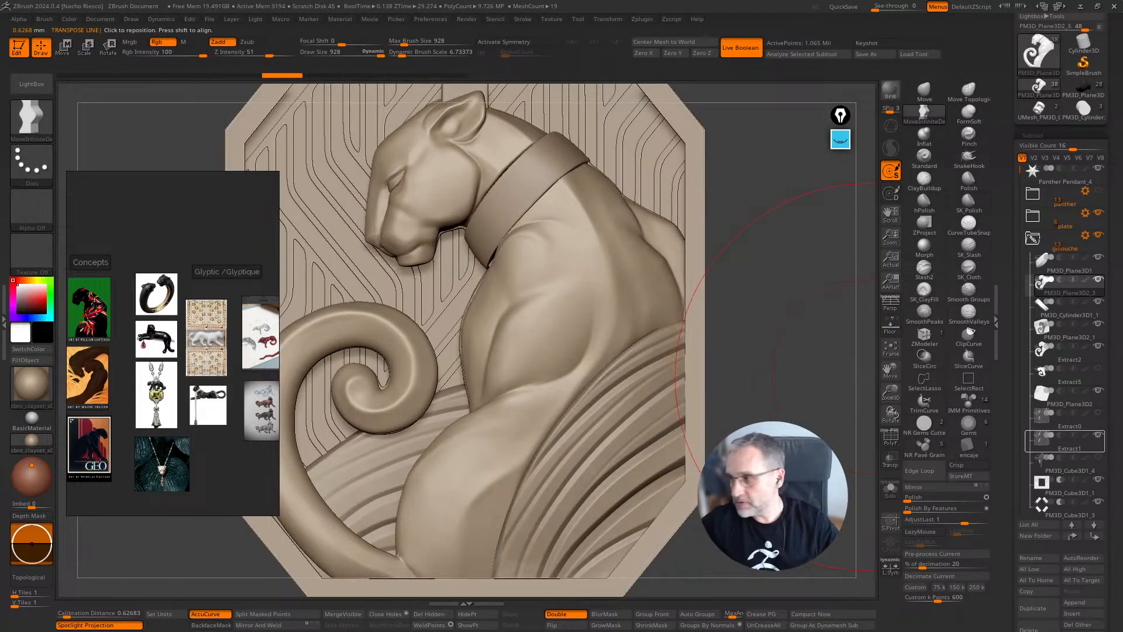
mouse_move(1064, 440)
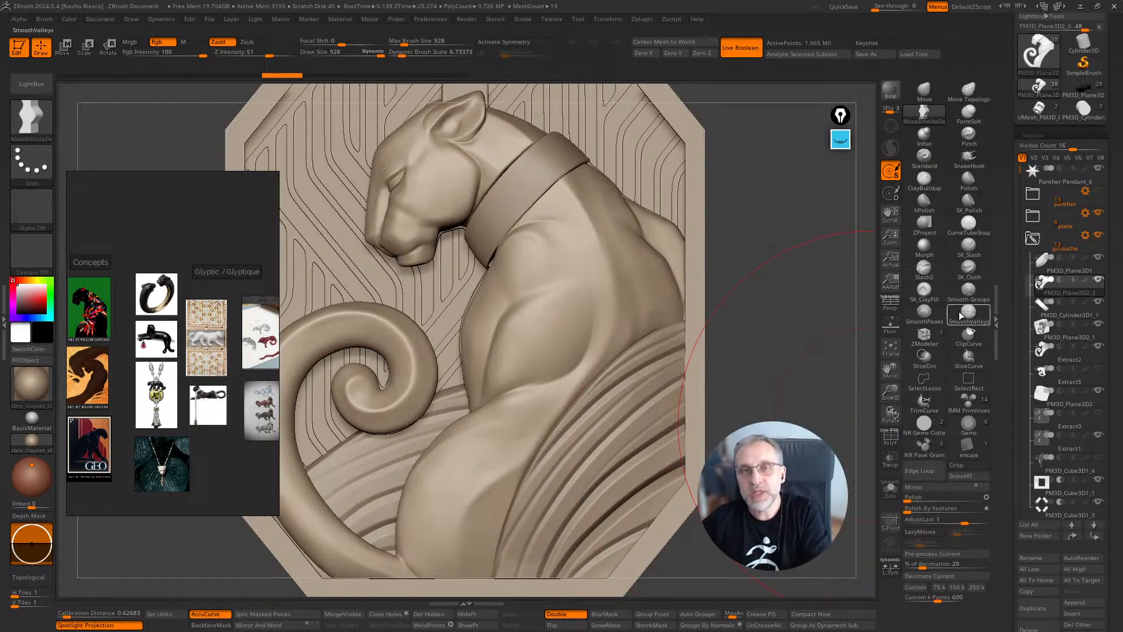
mouse_move(1032, 265)
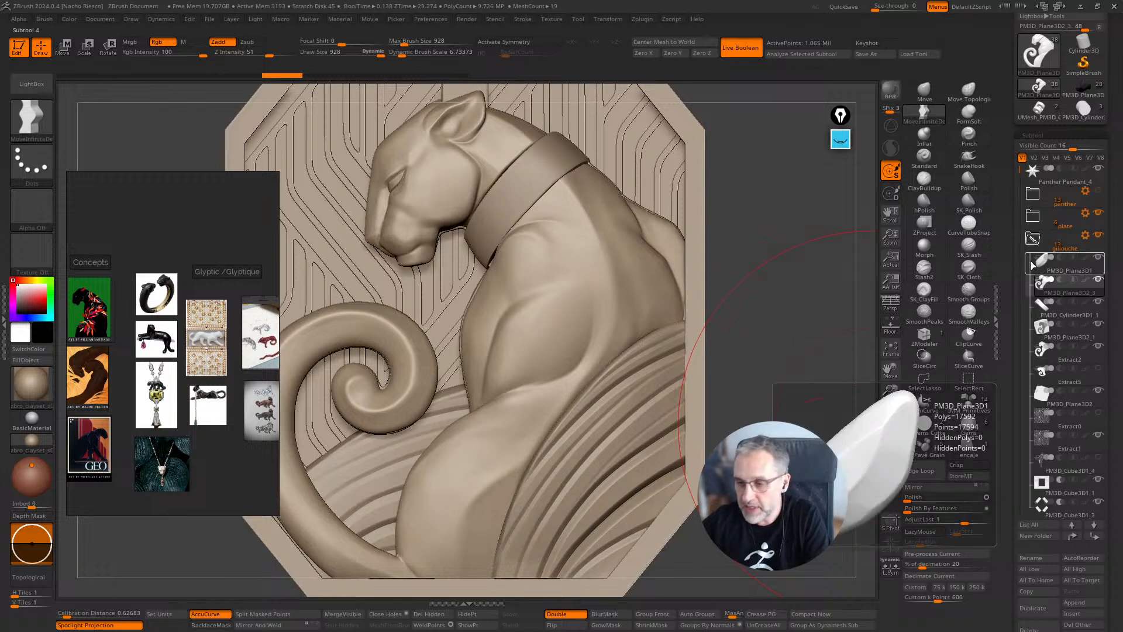
scroll(1018, 328, "up", 2)
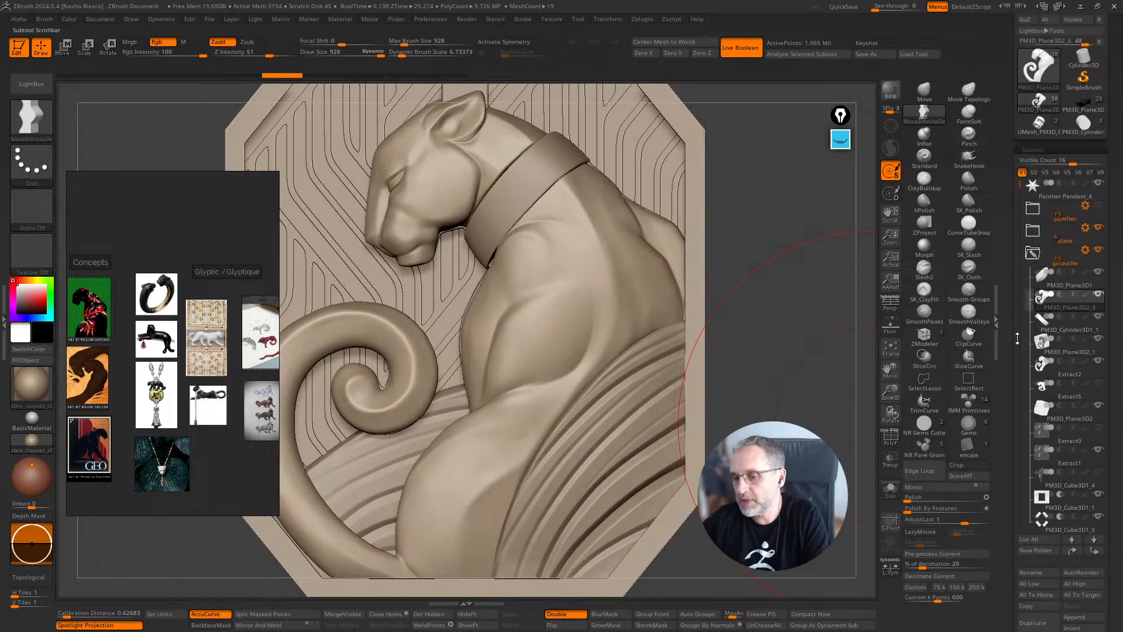
scroll(1015, 351, "down", 4)
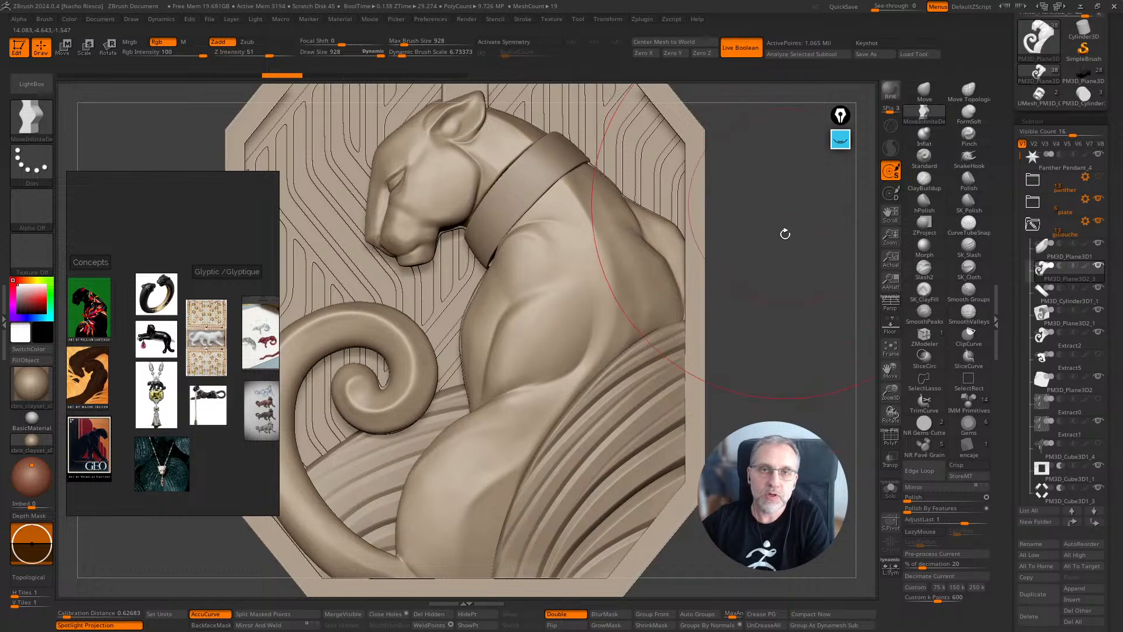
mouse_move(1053, 384)
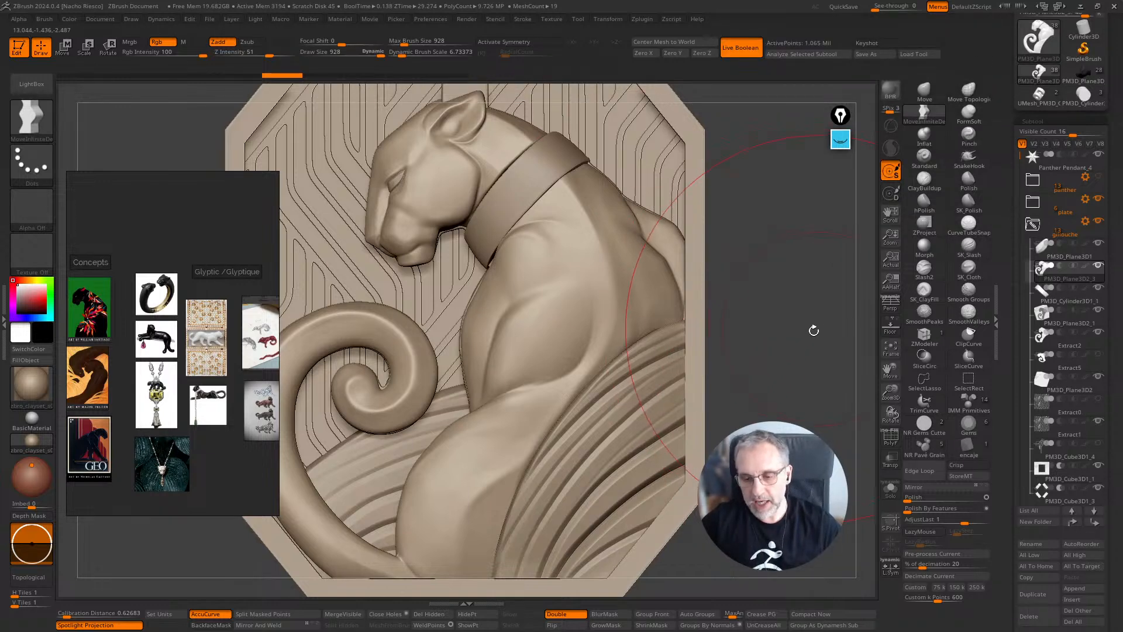
left_click_drag(789, 401, 783, 301, "alt")
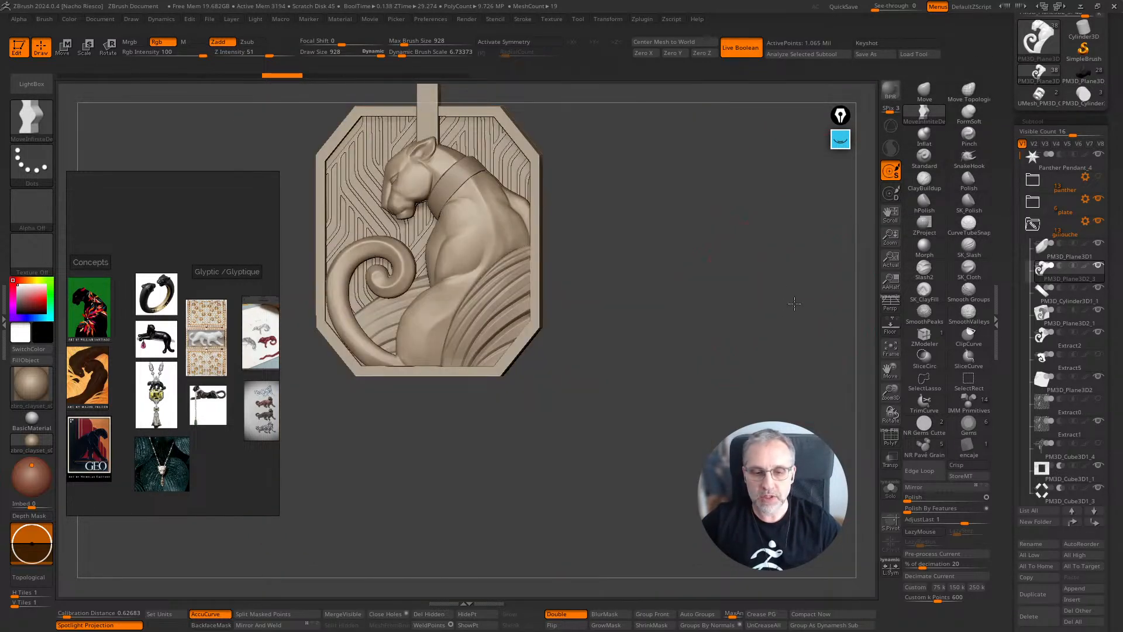
mouse_move(728, 279)
left_mouse_down("alt")
mouse_move(781, 353)
mouse_move(751, 310)
mouse_move(764, 334)
left_mouse_up("alt")
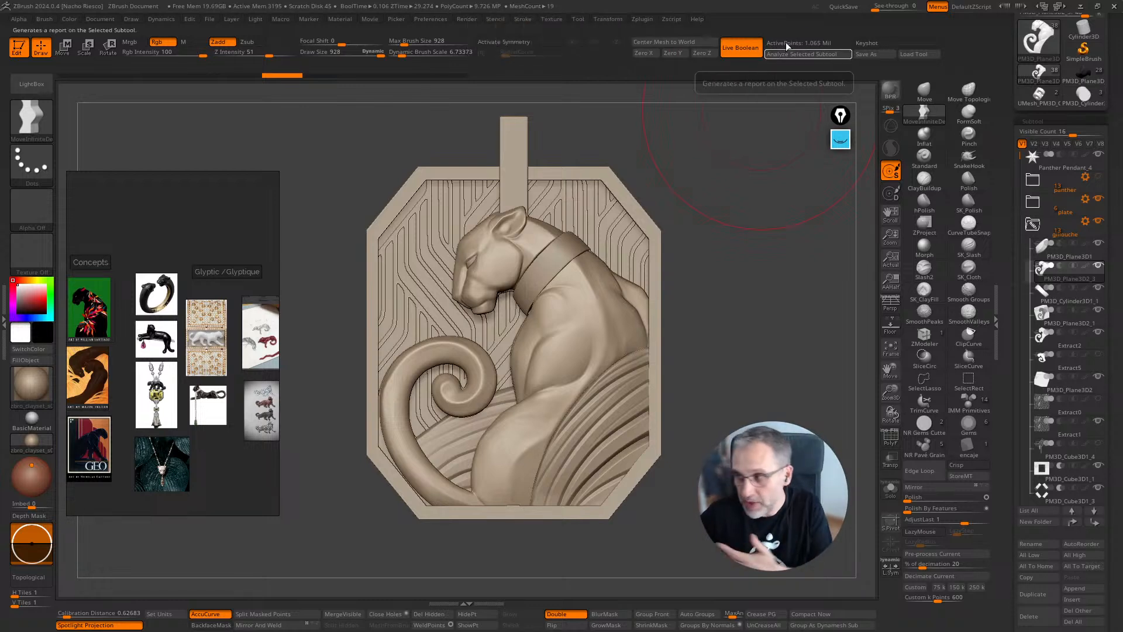
mouse_move(1083, 74)
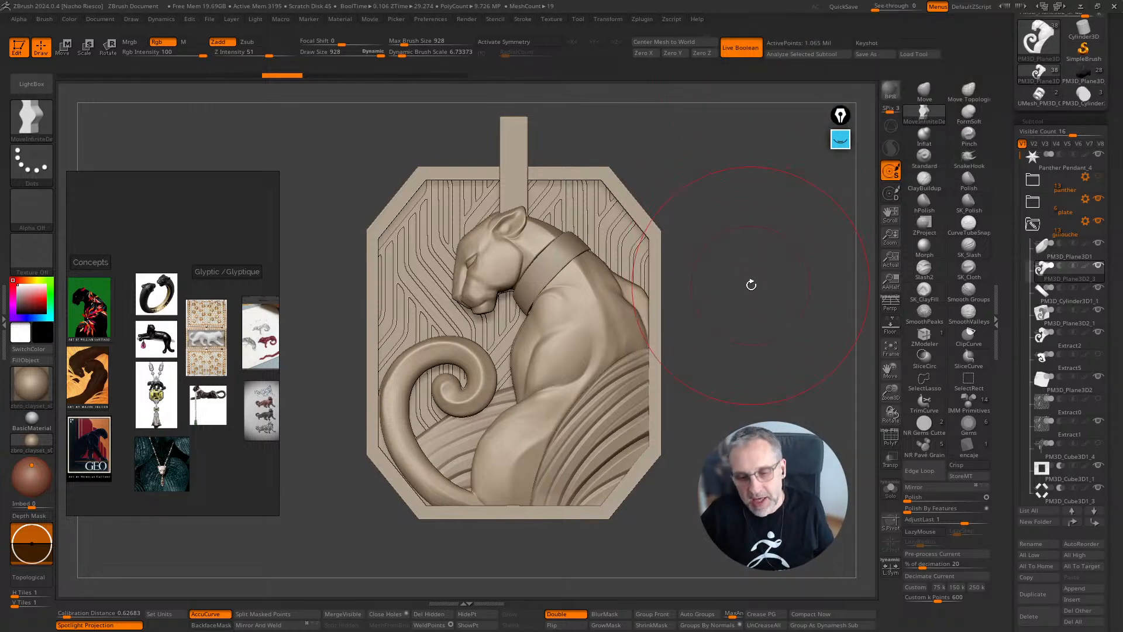
left_click_drag(753, 283, 747, 283)
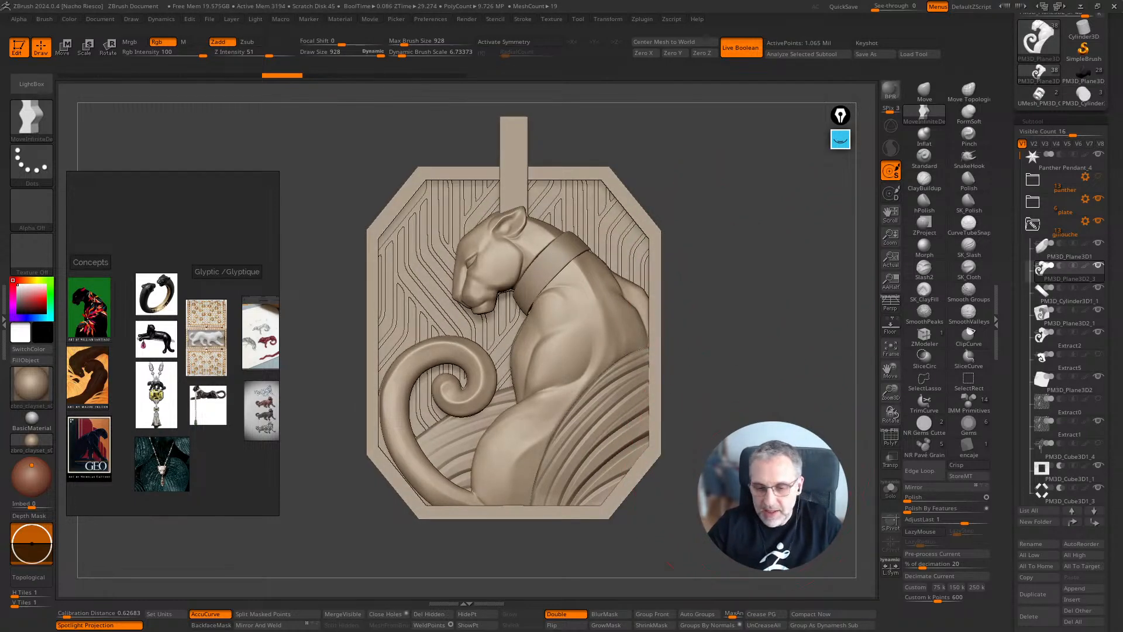
right_click_drag(754, 448, 701, 525, "ctrl")
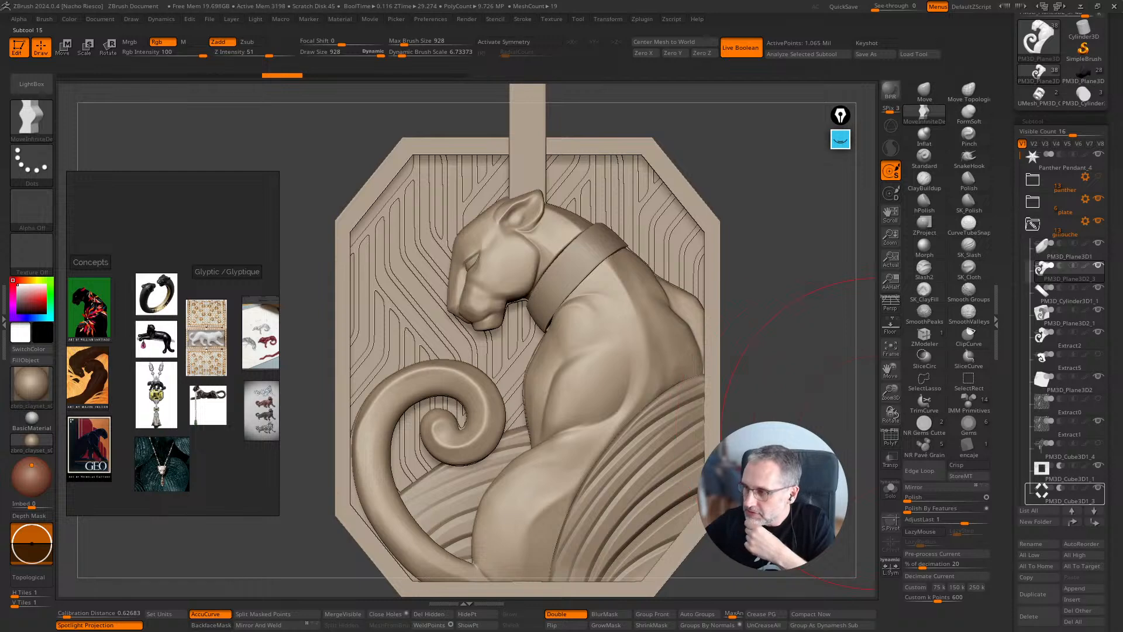
mouse_move(1065, 495)
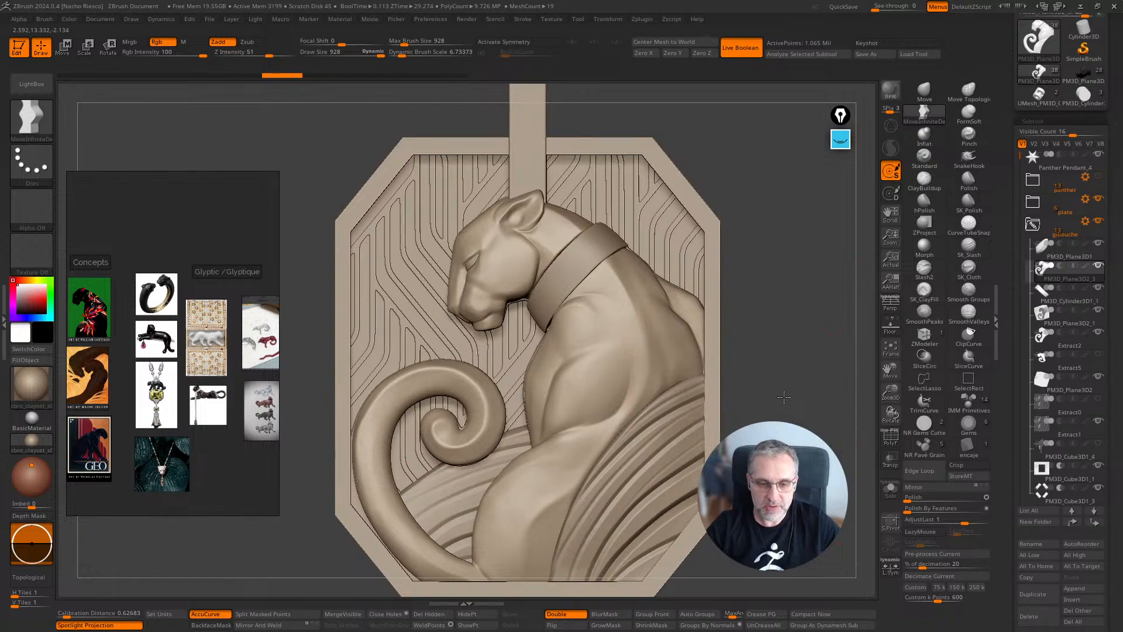
left_click_drag(801, 421, 822, 409, "alt")
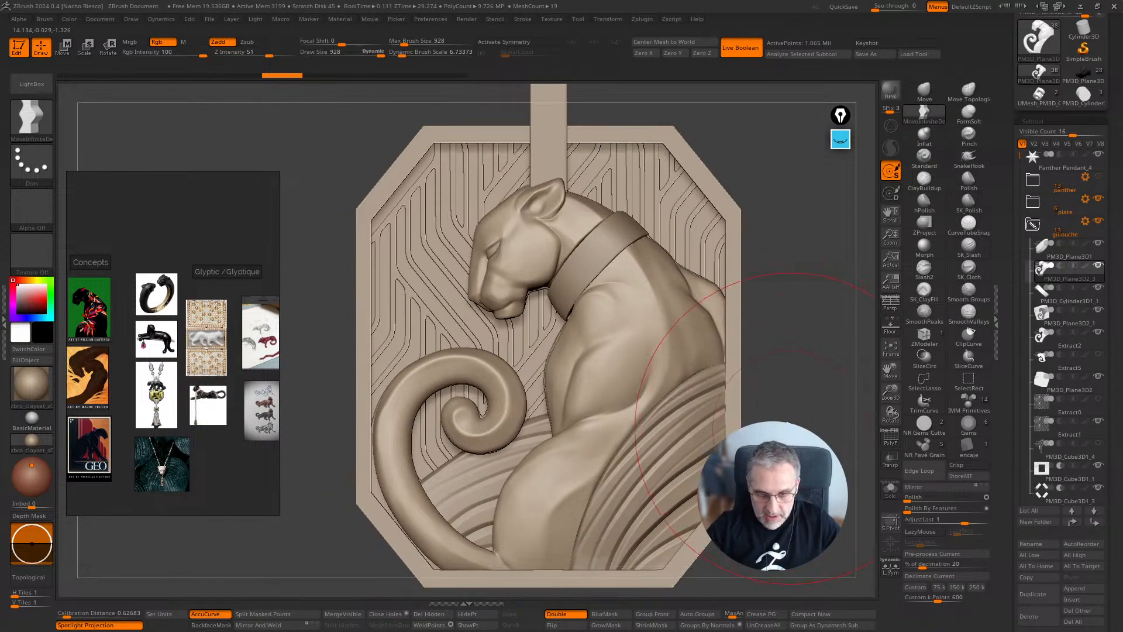
Select the panther's collar, isolate it in Solo mode and switch to Transpose Move
left_click(591, 246, "alt")
left_click(891, 488)
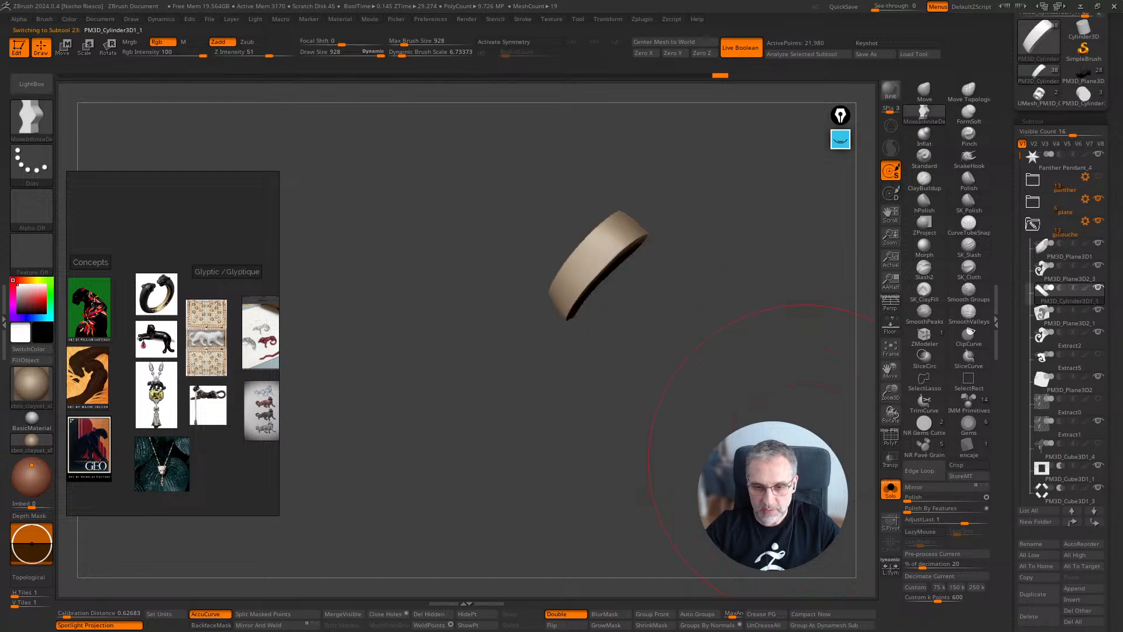
left_click(891, 489)
mouse_move(810, 490)
left_mouse_down("alt")
mouse_move(740, 535)
mouse_move(749, 530)
left_mouse_up("alt")
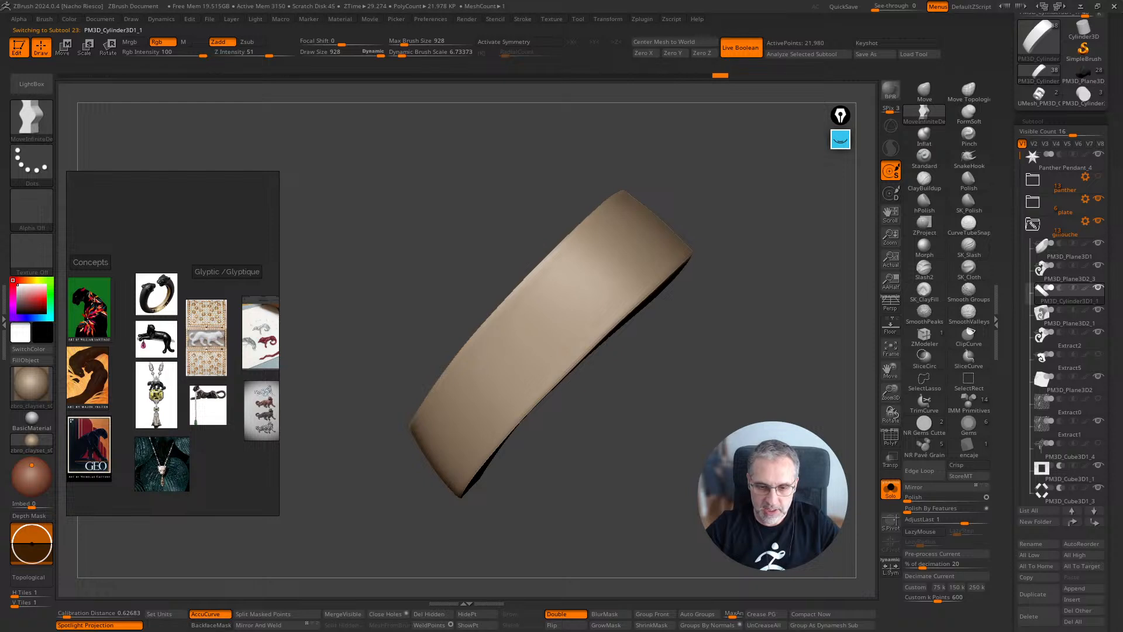
key("w")
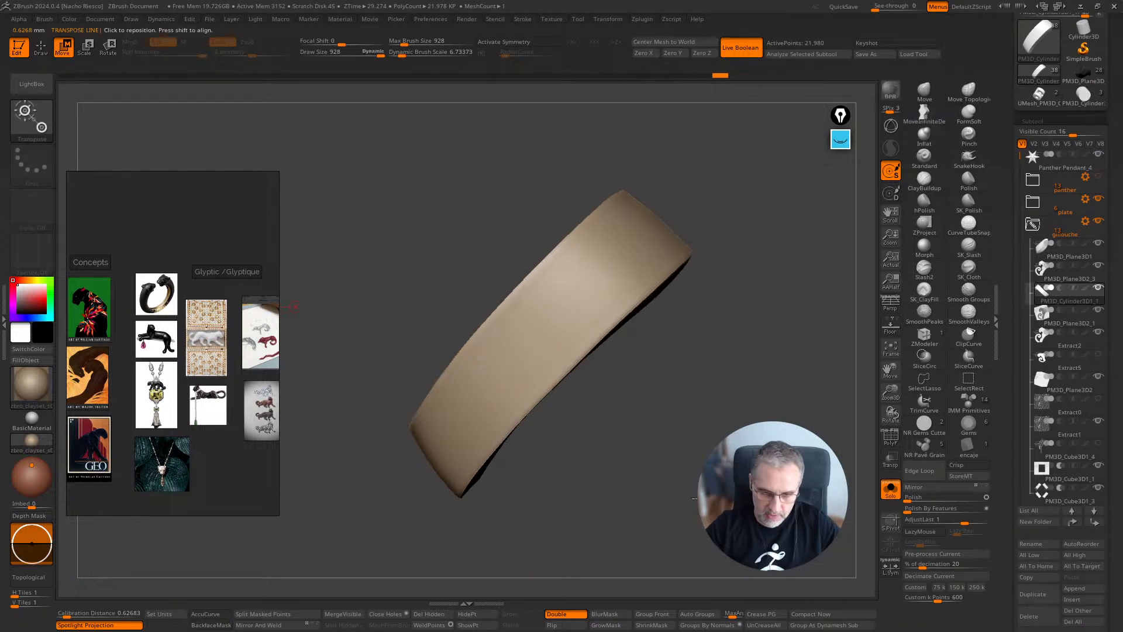
left_click_drag(658, 386, 737, 355)
Mark the collar's uneven lower edge and its width with the yellow annotation pen, and clear the marks
left_click(840, 139)
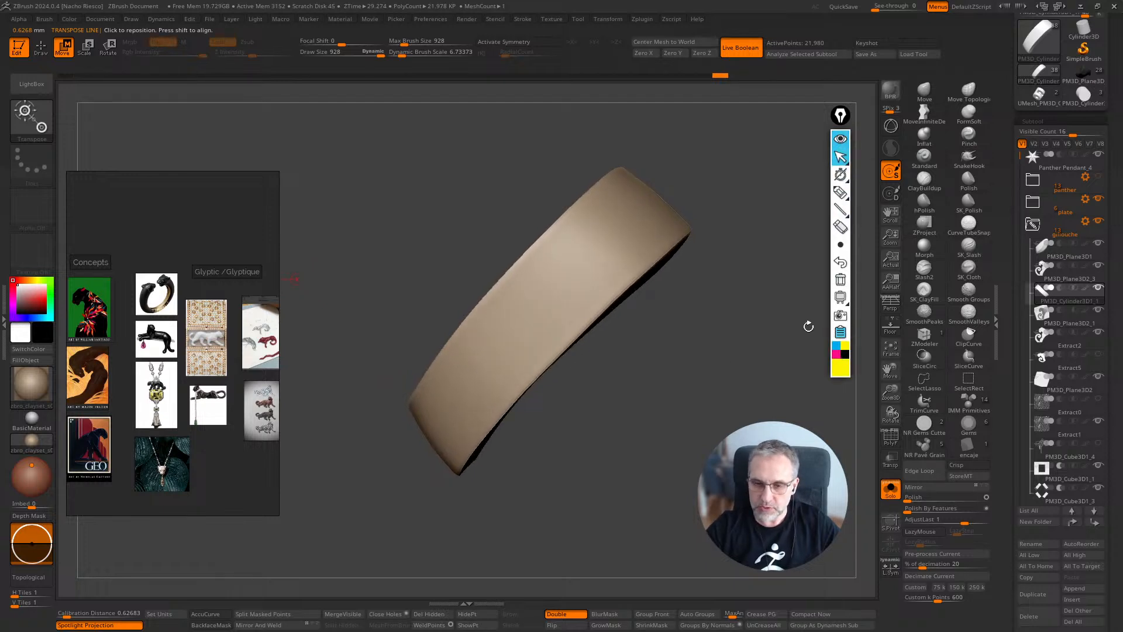
left_click(840, 224)
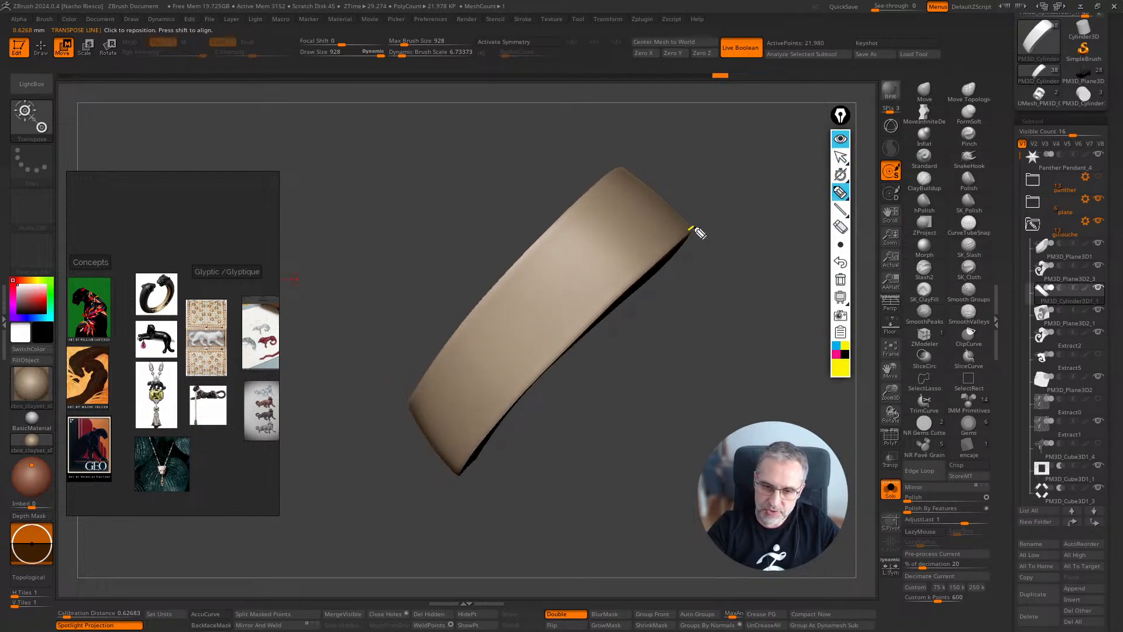
mouse_move(693, 228)
left_mouse_down()
mouse_move(435, 484)
mouse_move(469, 465)
left_mouse_up()
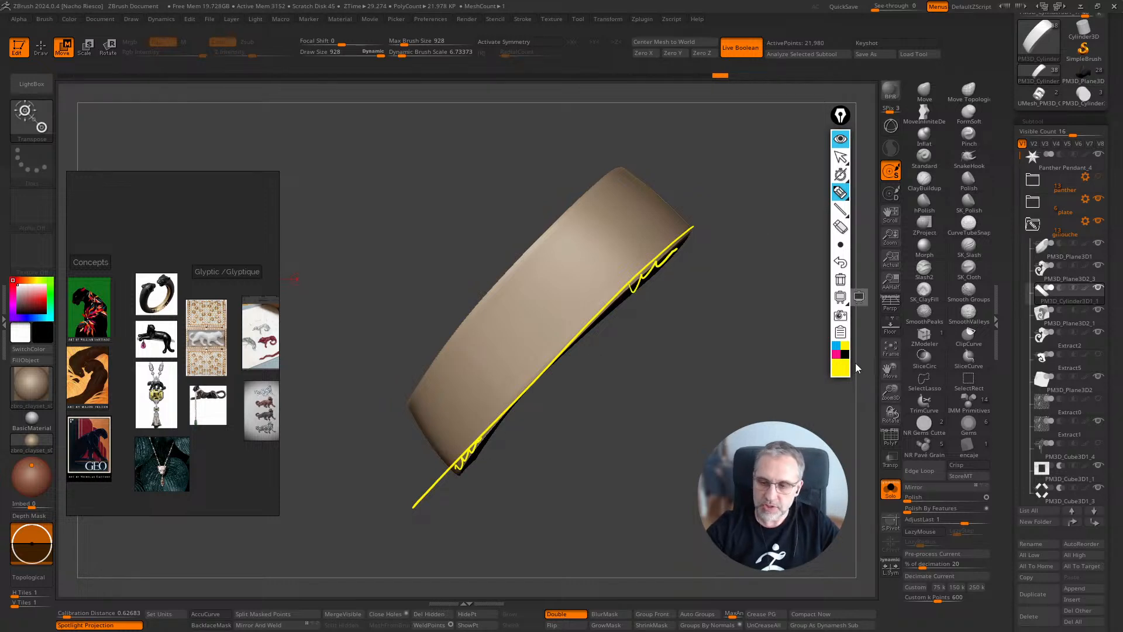
left_click(841, 279)
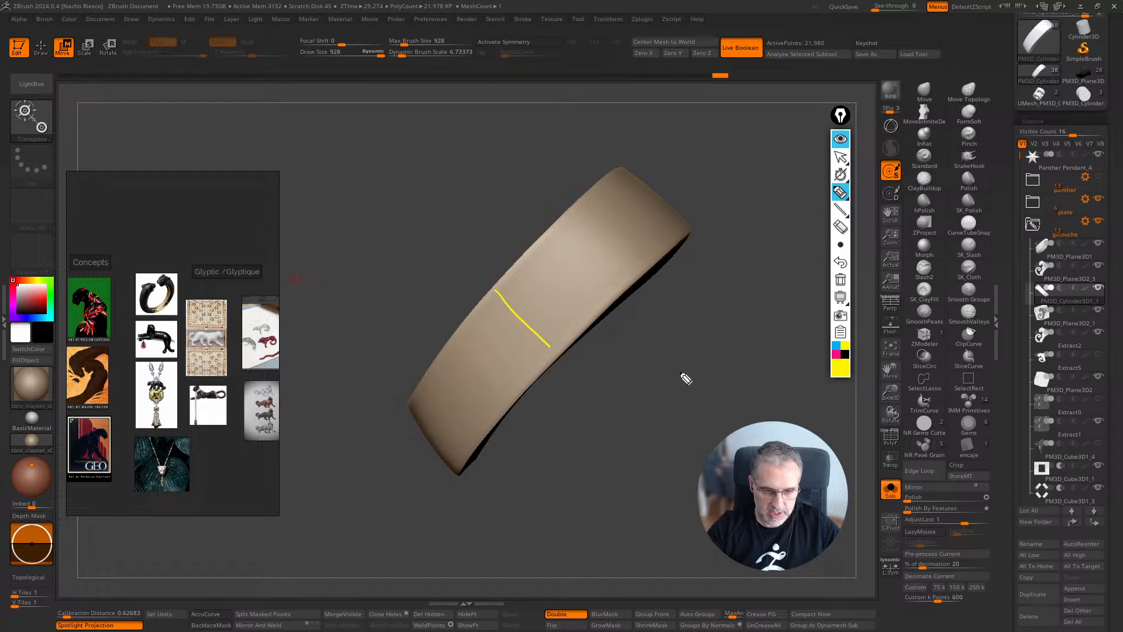
left_click(841, 227)
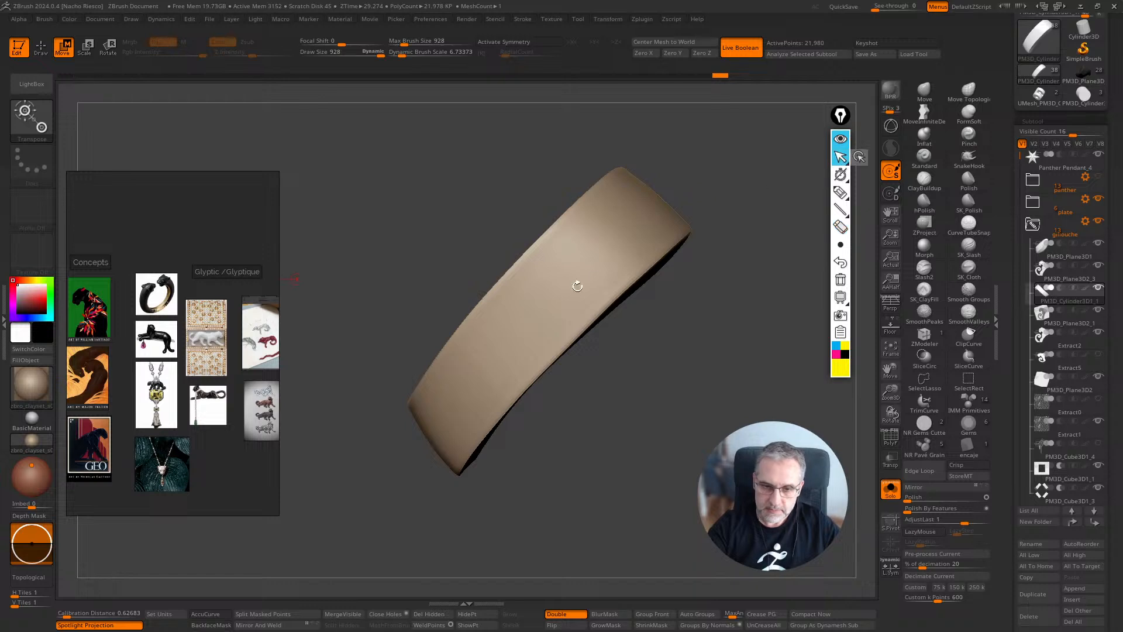
Lay a Transpose line about 4.89 mm long across the collar's width and flatten its lower edge with it
left_click_drag(523, 306, 594, 372)
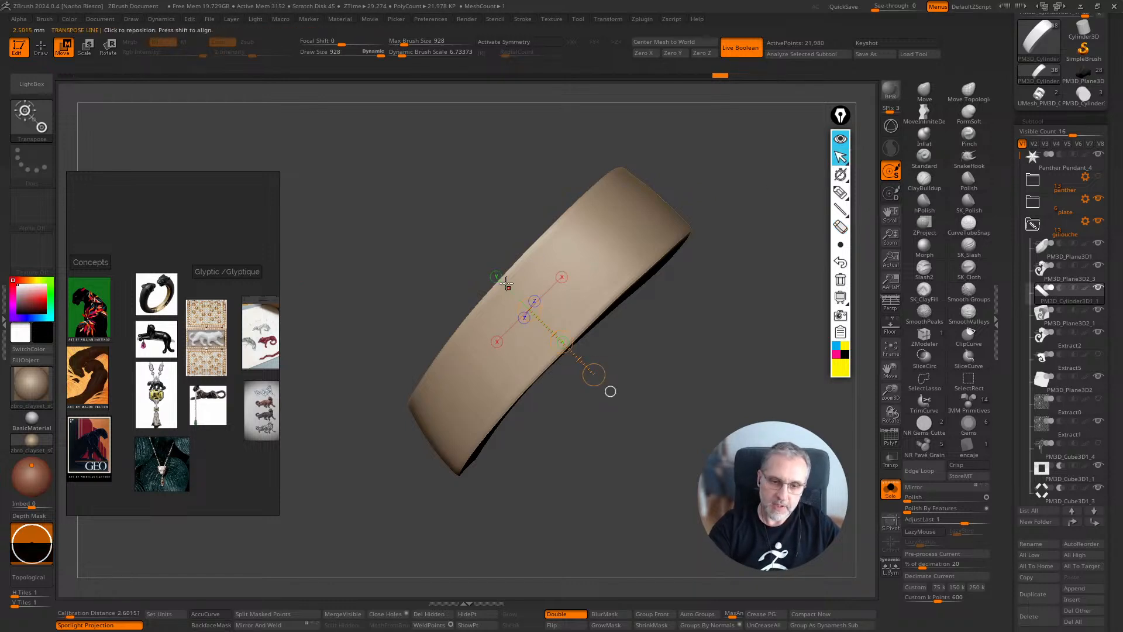
left_click_drag(505, 278, 584, 364)
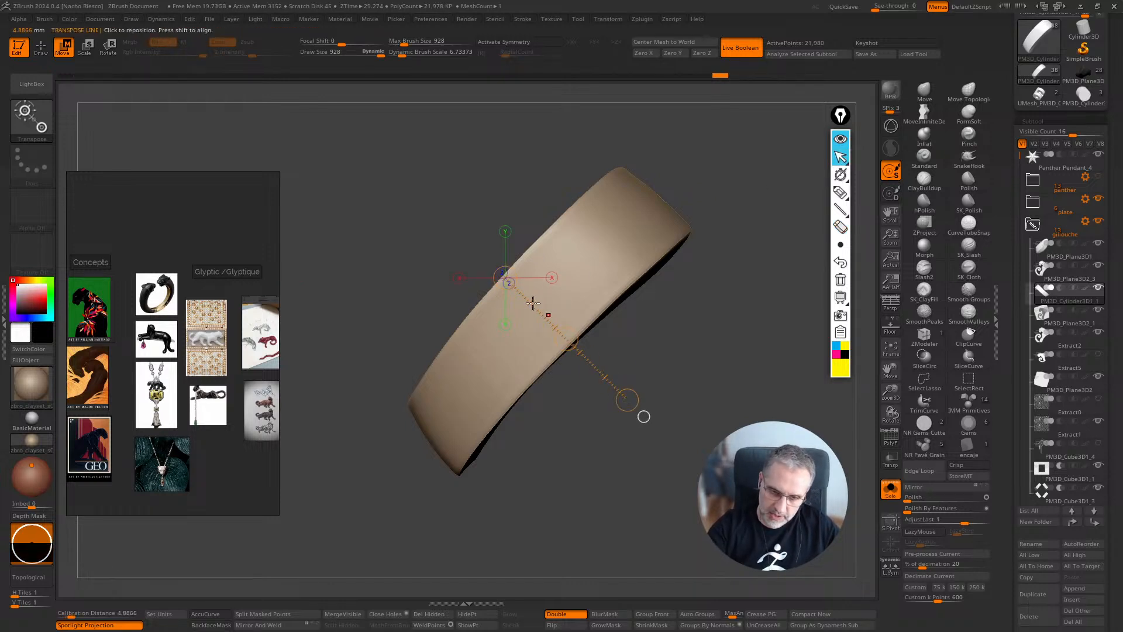
left_click_drag(505, 278, 586, 353)
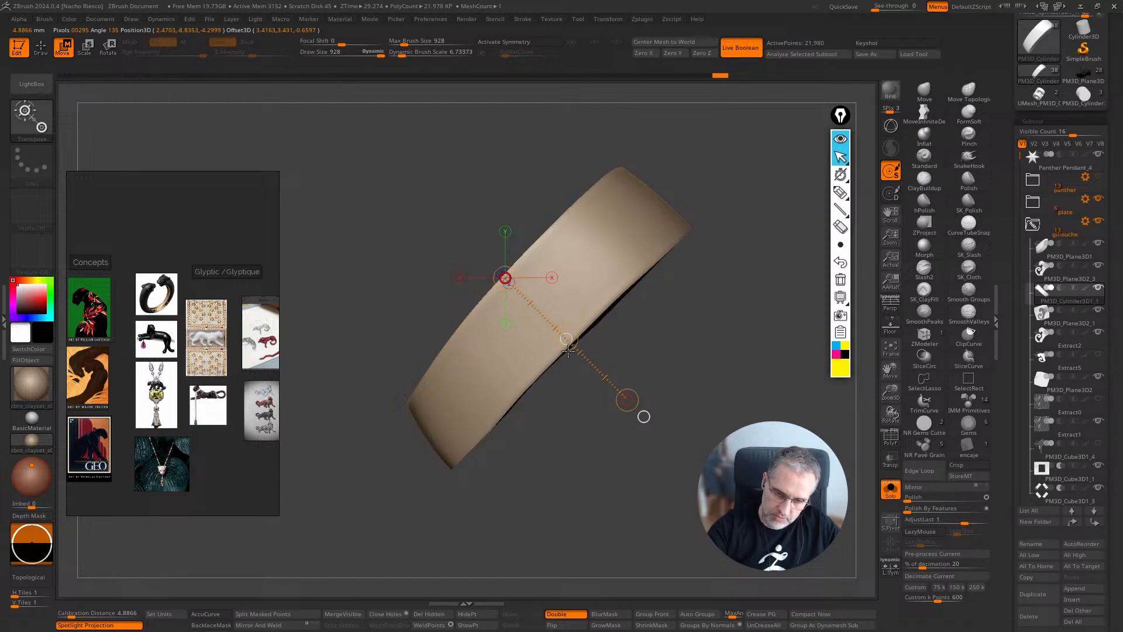
left_click_drag(569, 352, 570, 351)
key("ctrl+z")
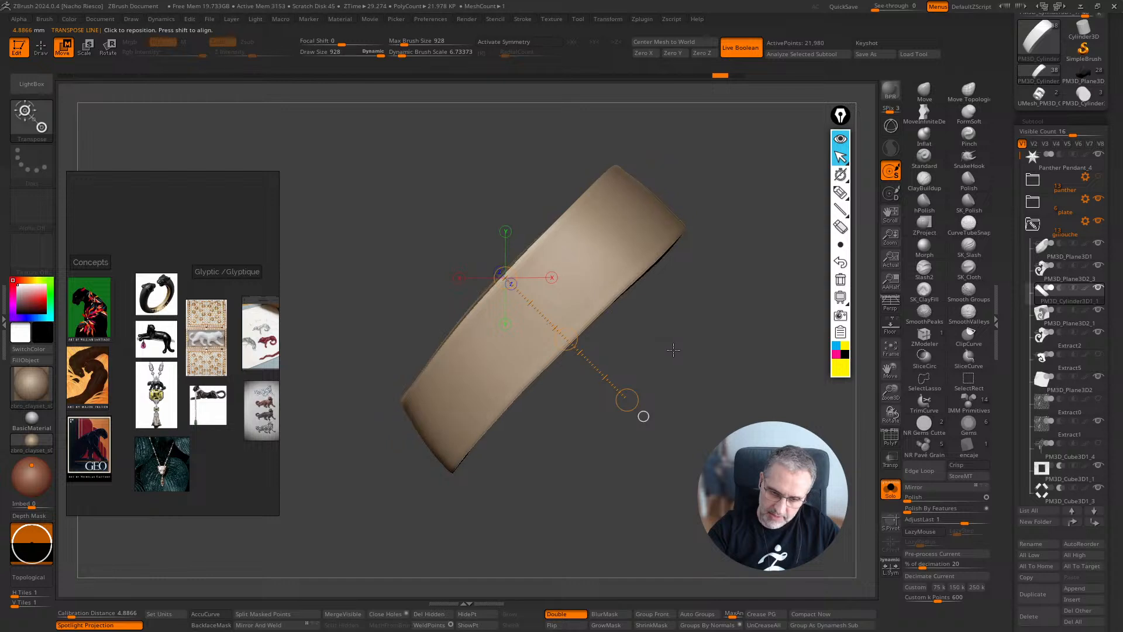
left_click_drag(503, 279, 616, 372)
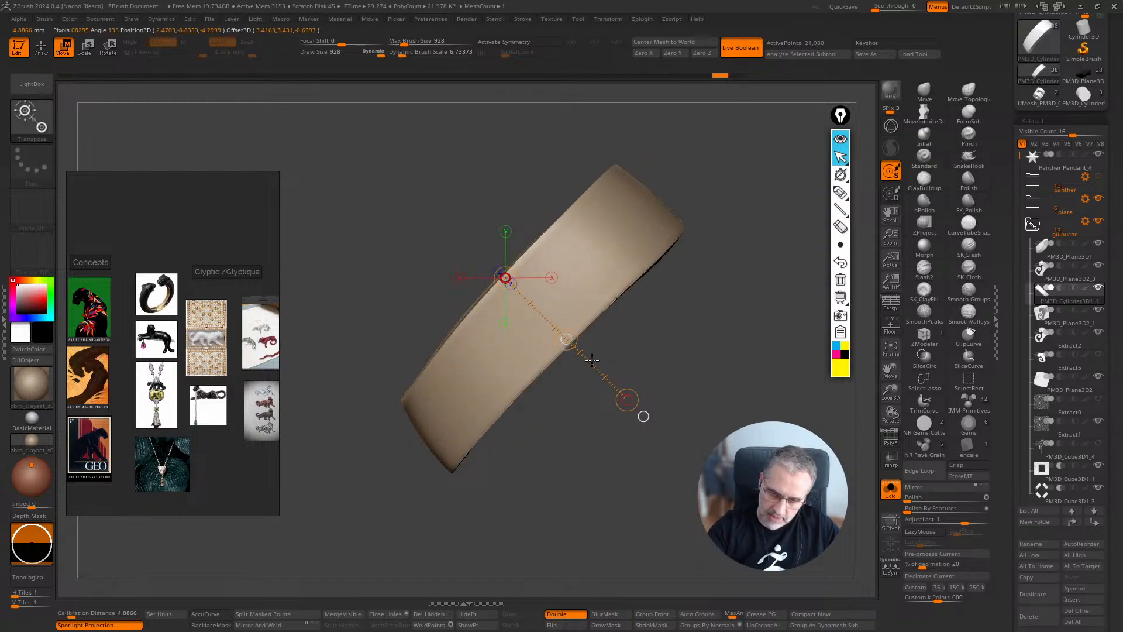
left_click_drag(568, 343, 566, 341)
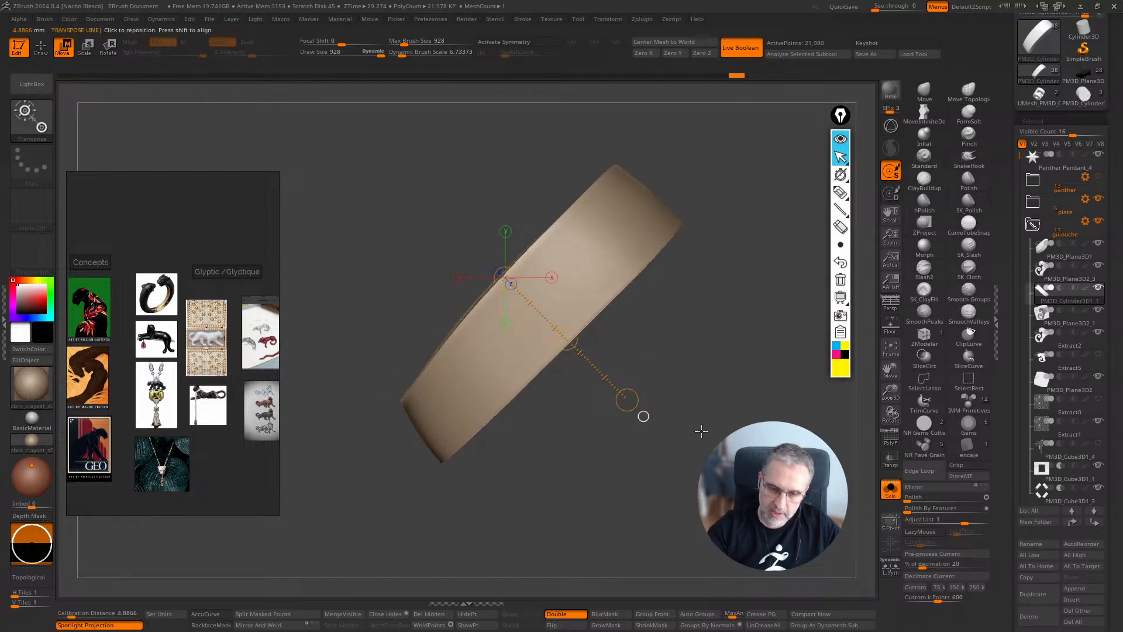
key("q")
Lay a Transpose line about 5.8 mm long across the collar from another angle and flatten the lower edge further
mouse_move(766, 389)
left_mouse_down()
mouse_move(722, 356)
mouse_move(777, 405)
mouse_move(740, 497)
mouse_move(767, 508)
mouse_move(749, 500)
mouse_move(769, 466)
mouse_move(747, 555)
left_mouse_up()
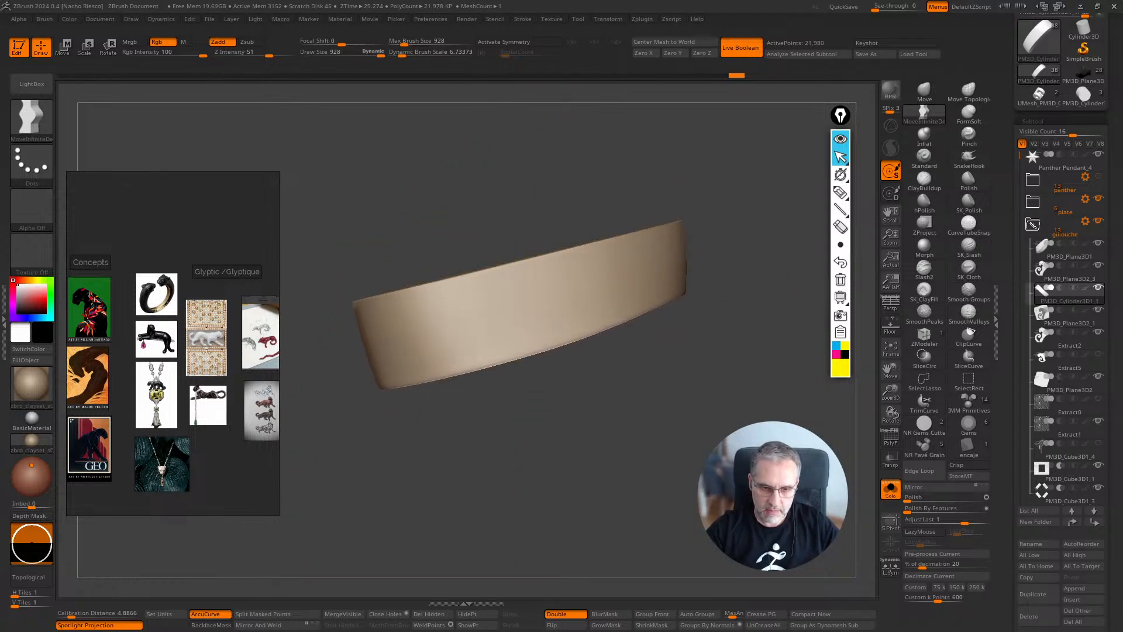
key("w")
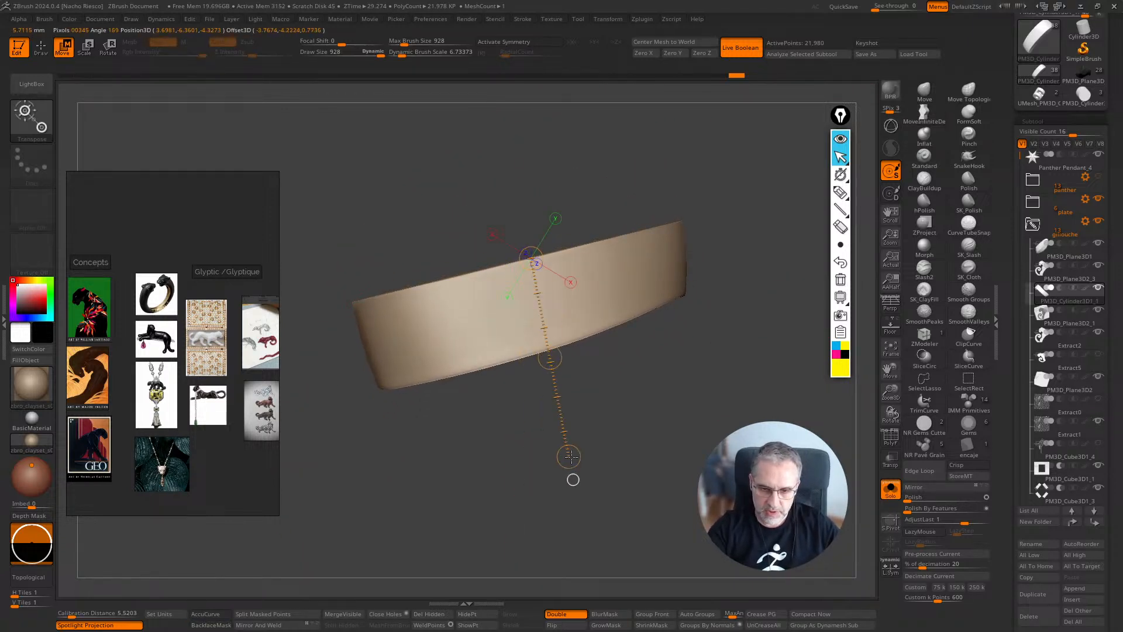
left_click_drag(576, 460, 576, 459)
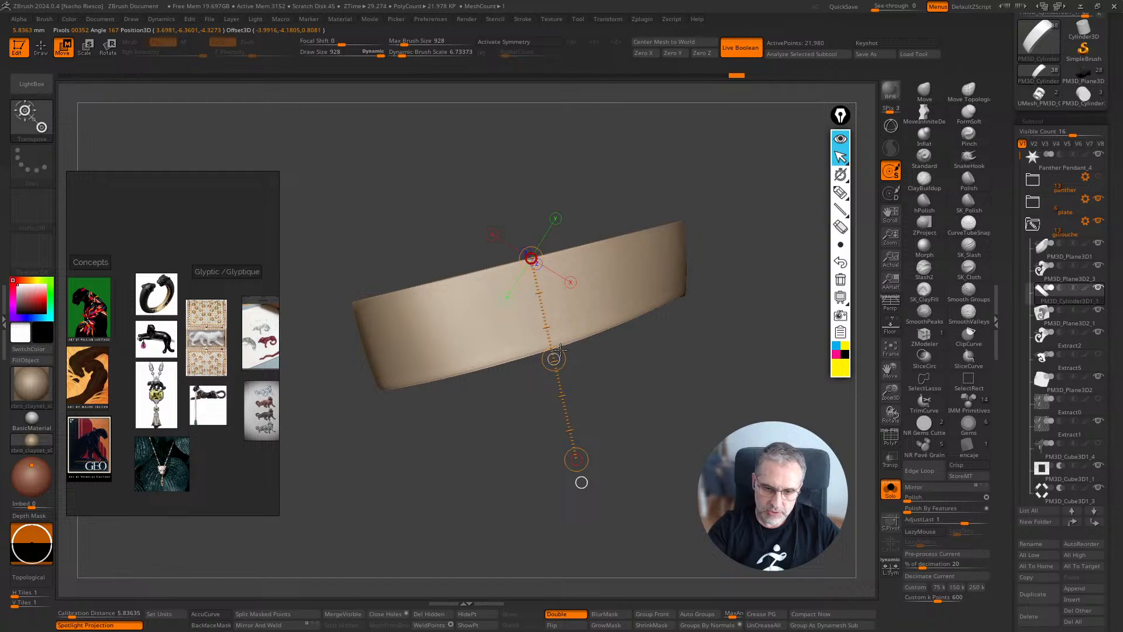
mouse_move(560, 350)
left_mouse_down()
mouse_move(556, 326)
mouse_move(560, 350)
left_mouse_up()
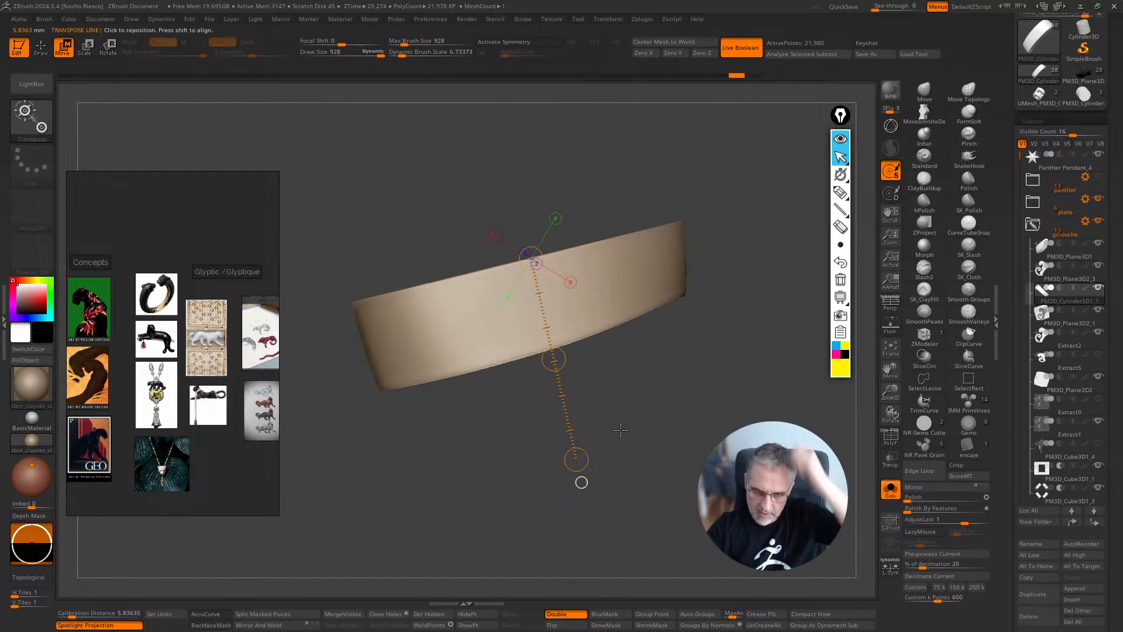
left_click_drag(586, 455, 590, 449)
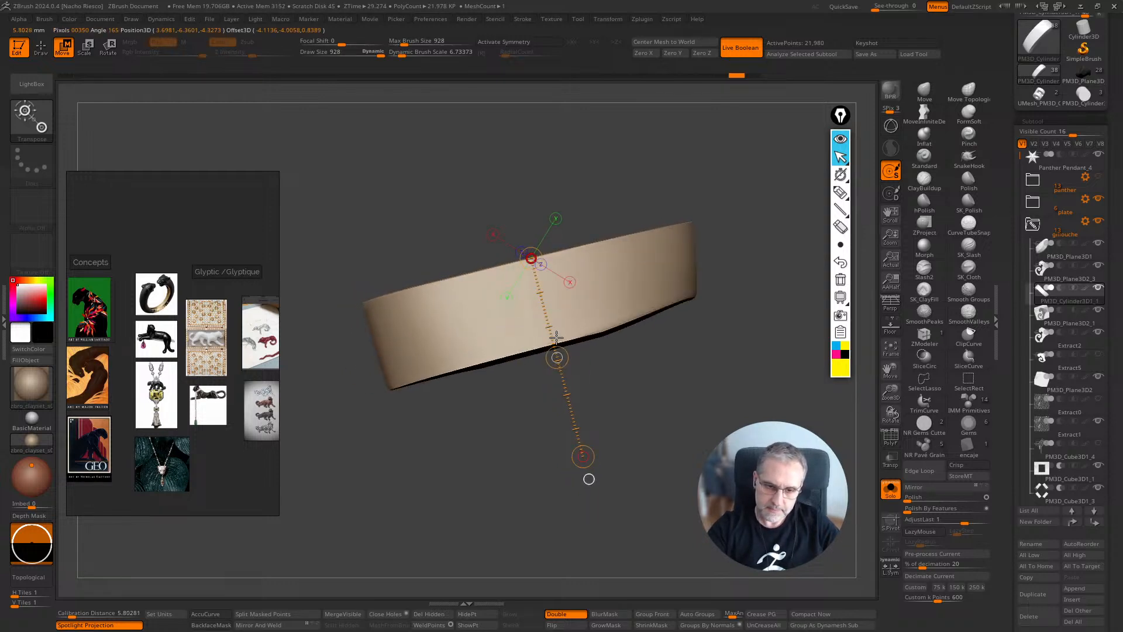
left_click_drag(556, 338, 554, 333)
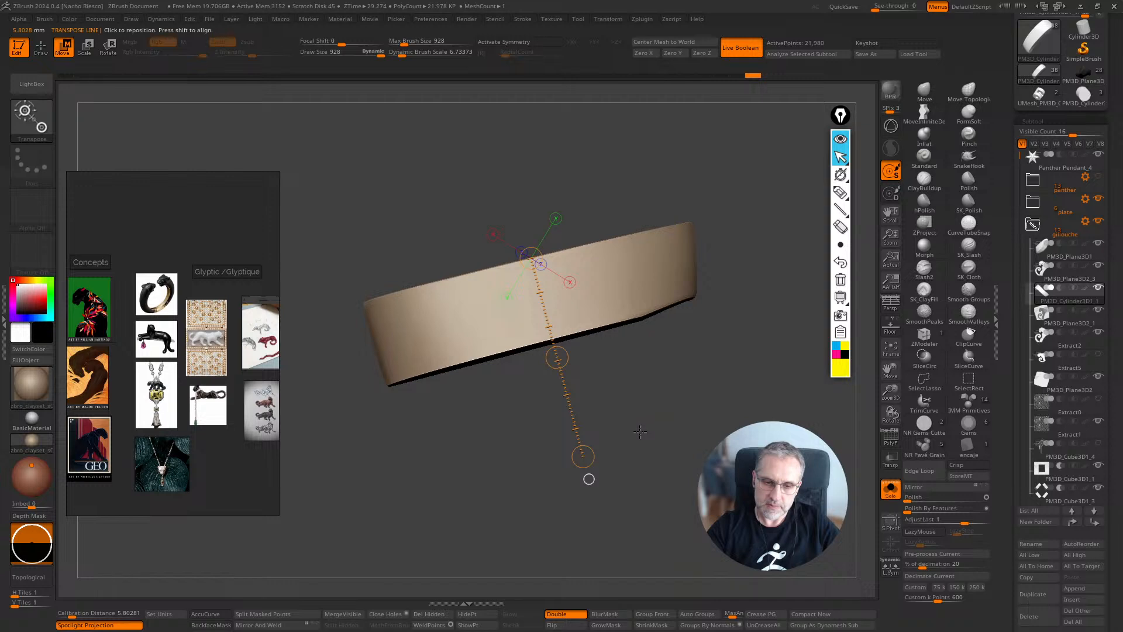
left_click_drag(535, 257, 530, 259)
key("ctrl+z")
key("ctrl+z")
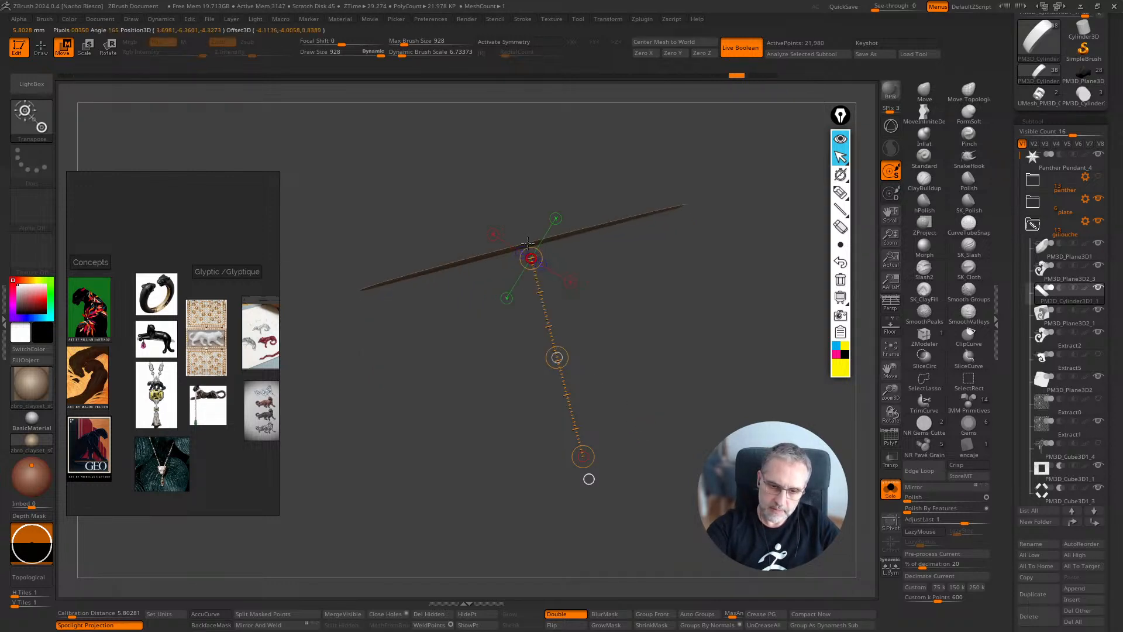
key("ctrl+z")
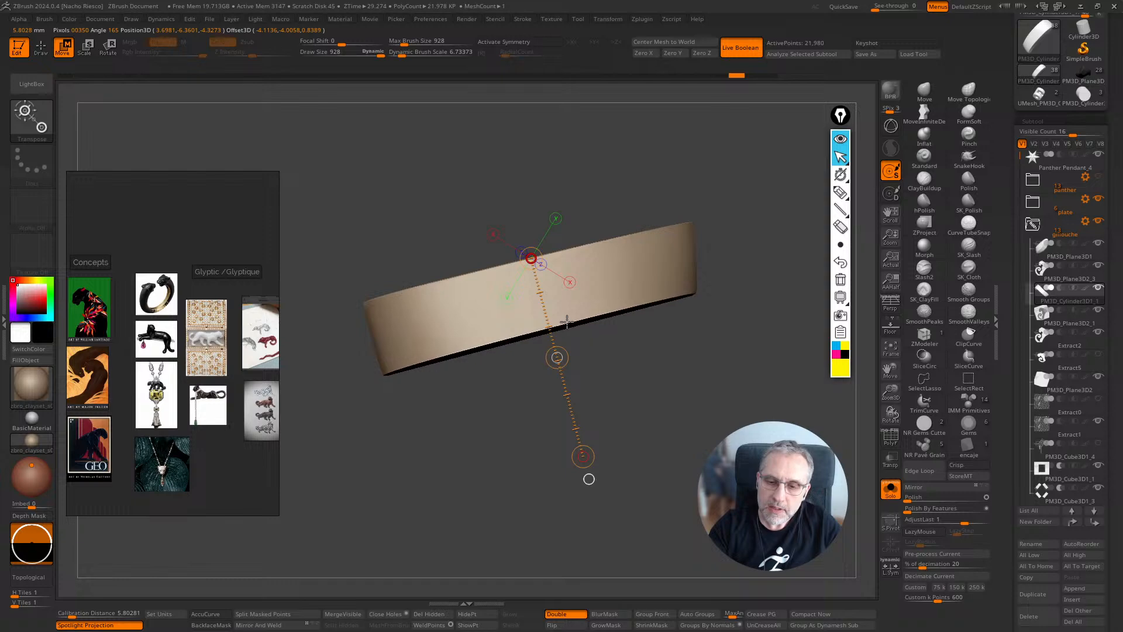
Check the collar's fit around the panther's neck with the whole pendant shown, and isolate the collar again
key("q")
mouse_move(661, 409)
left_mouse_down()
mouse_move(696, 400)
mouse_move(629, 491)
mouse_move(592, 475)
left_mouse_up()
key("w")
left_click(891, 492)
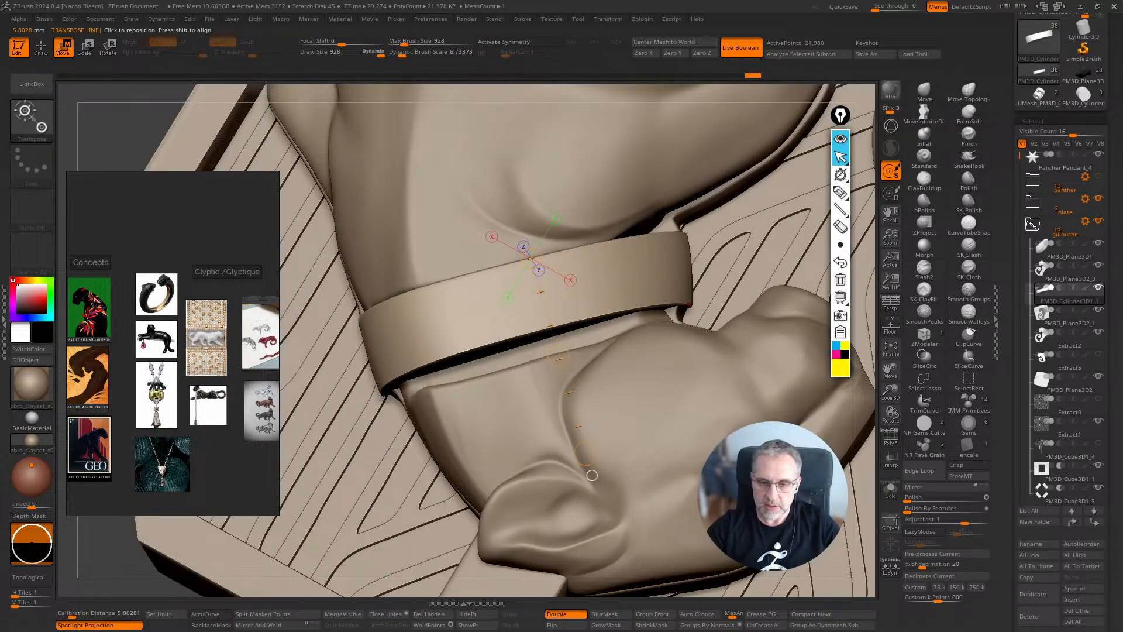
left_click(890, 491)
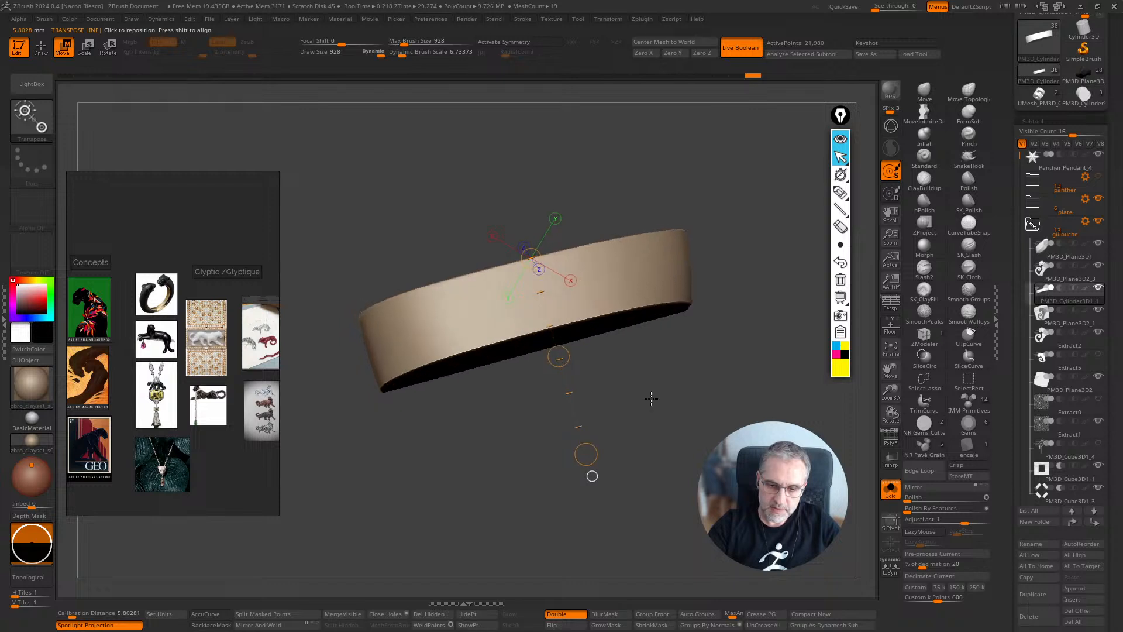
Flatten the collar's upper edge with a Transpose line about 2.65 mm long, and bring back the rest of the pendant
left_click_drag(657, 417, 712, 279)
left_click_drag(491, 169, 683, 279)
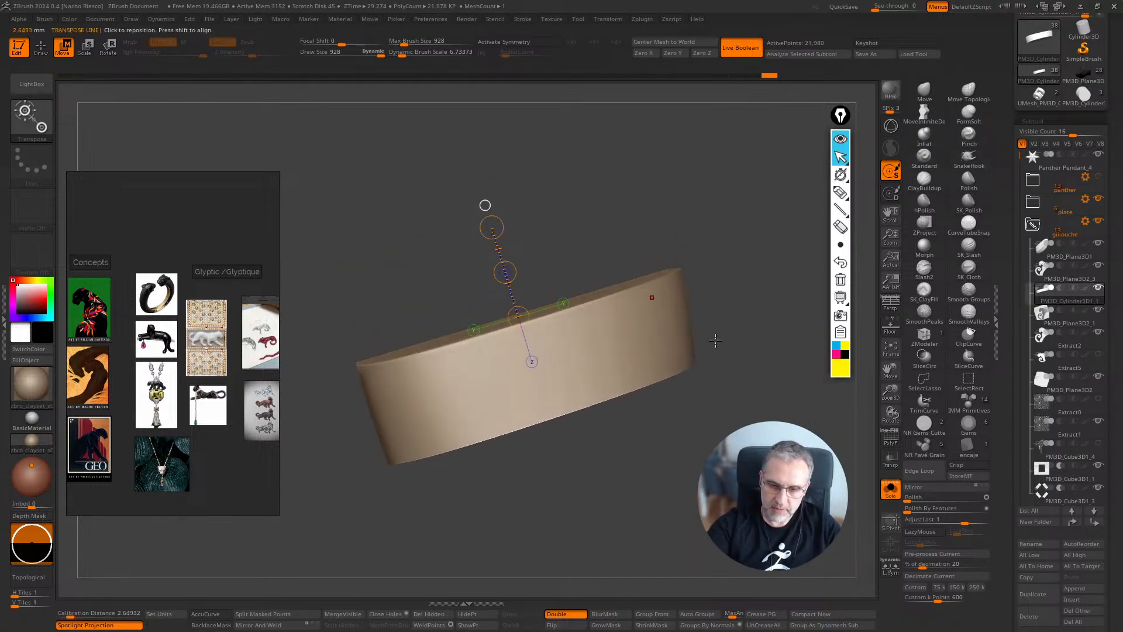
key("q")
left_click(891, 491)
left_click_drag(685, 370, 710, 401)
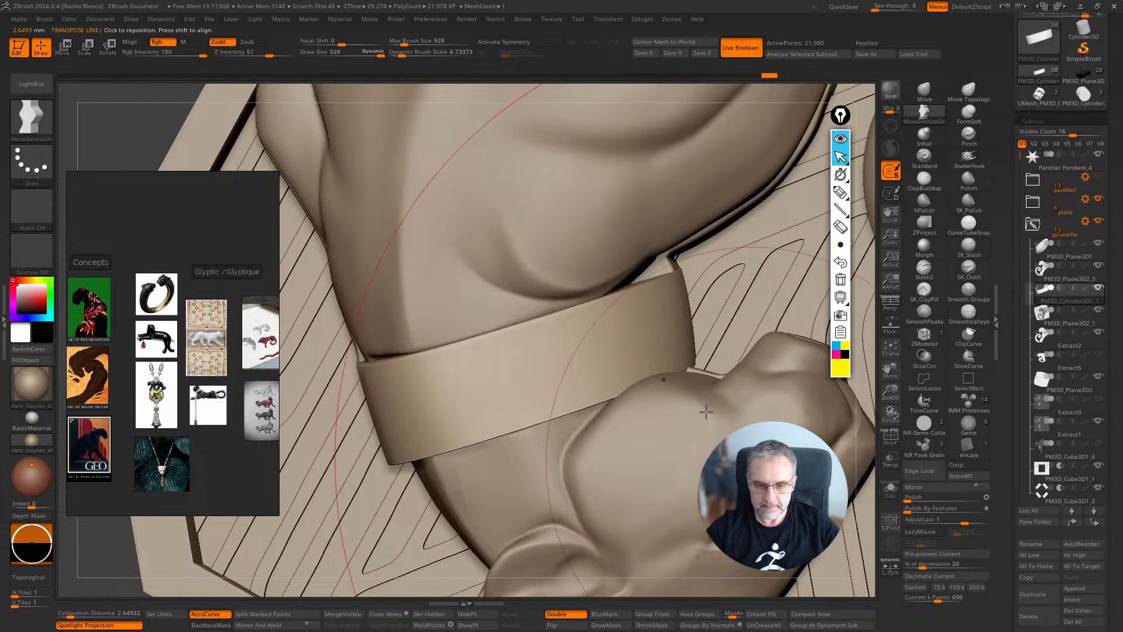
Narrow the collar slightly by pulling in its lower edge with the Transpose line, and return to Draw mode
key("w")
left_click_drag(487, 205, 532, 361)
mouse_move(493, 231)
left_mouse_down()
mouse_move(499, 248)
mouse_move(496, 239)
left_mouse_up()
key("q")
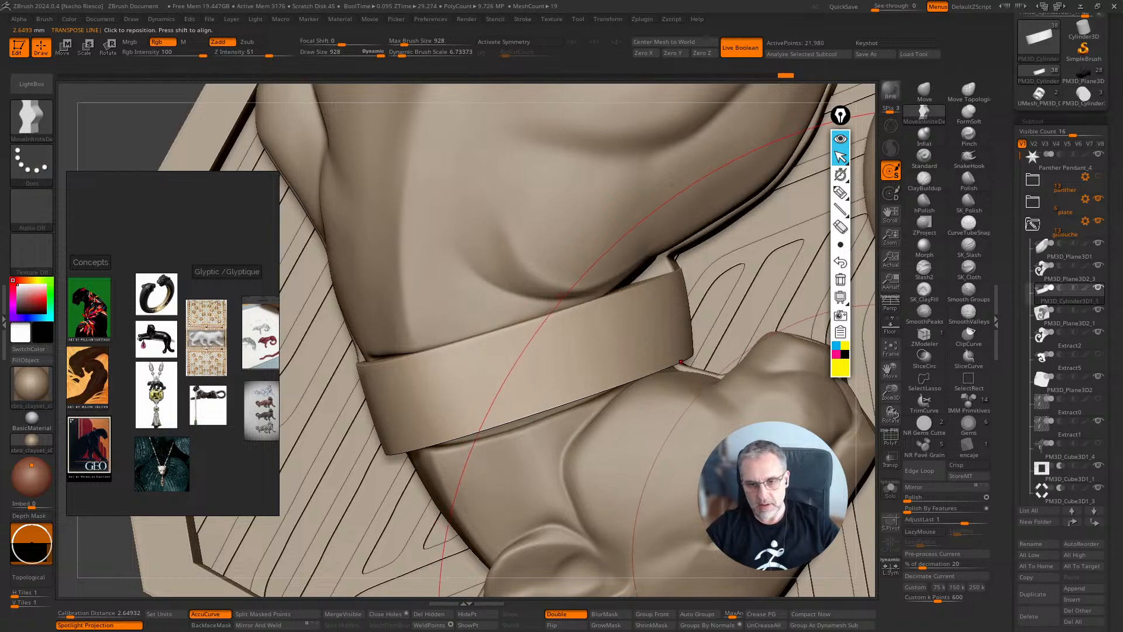
right_click_drag(681, 362, 689, 331)
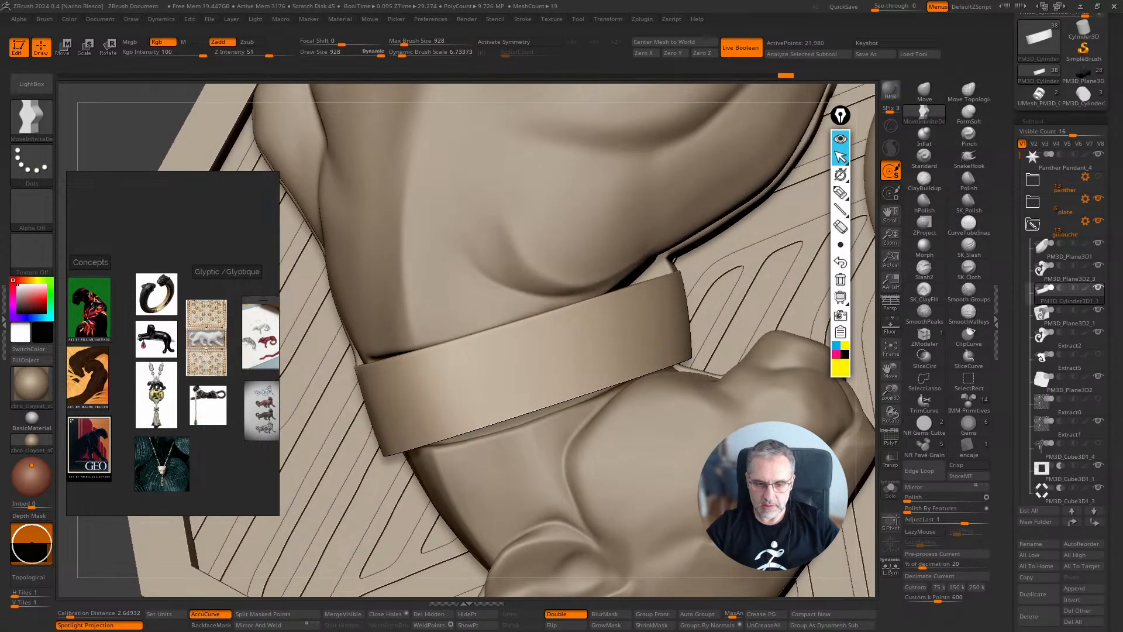
Reduce the draw size to about 323 and pull the collar's free end inward toward the panther's throat
key("s")
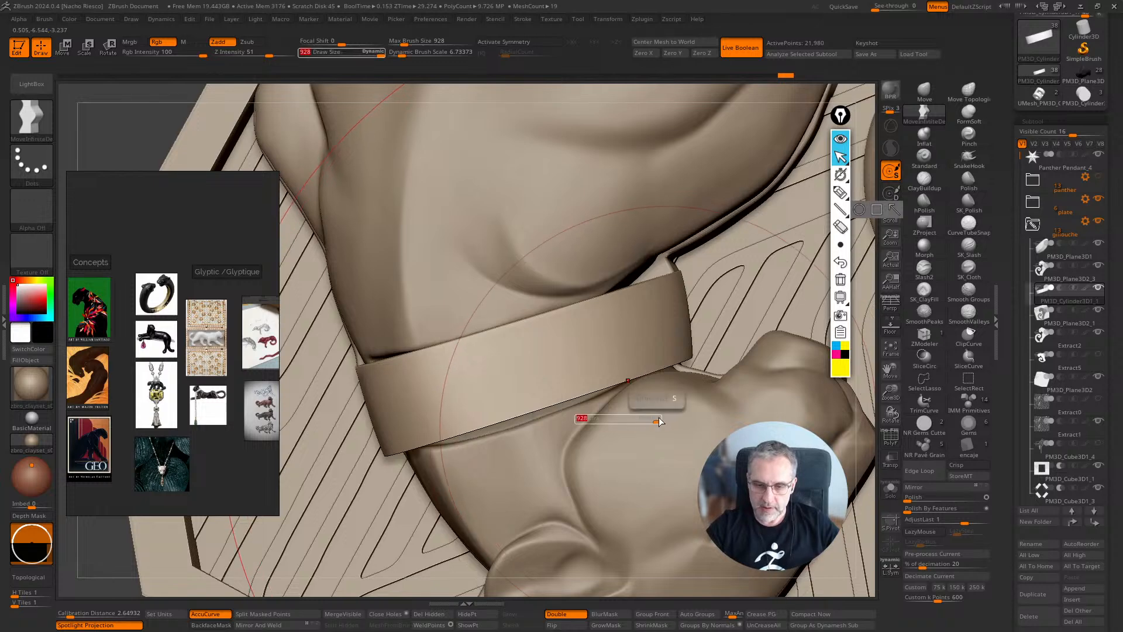
left_click_drag(659, 421, 627, 418)
left_click_drag(686, 311, 676, 309)
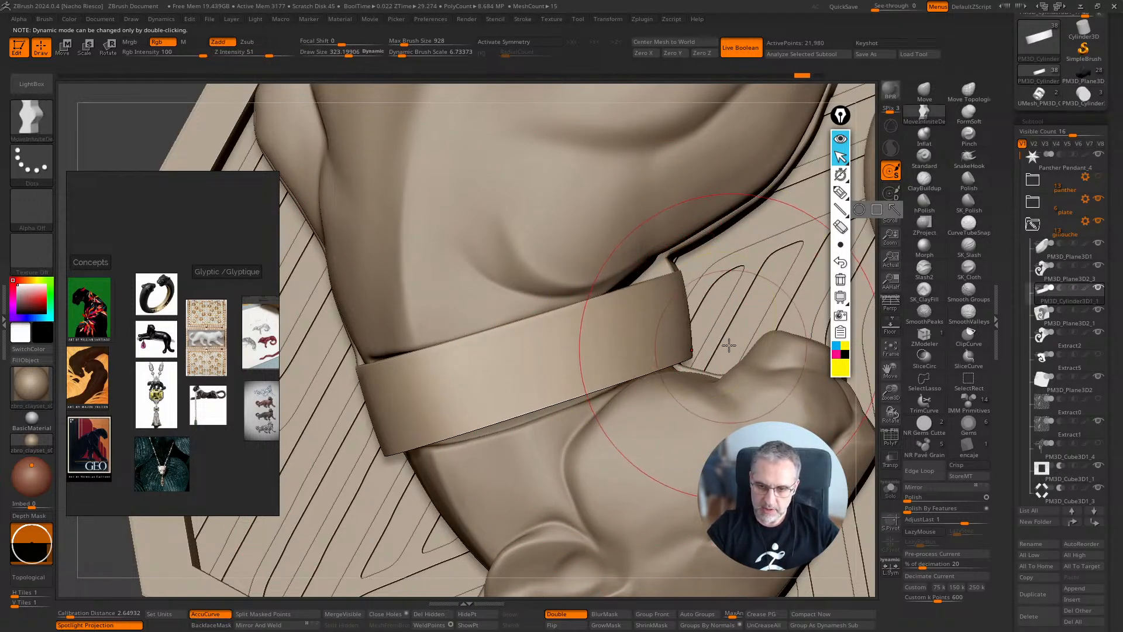
key("w")
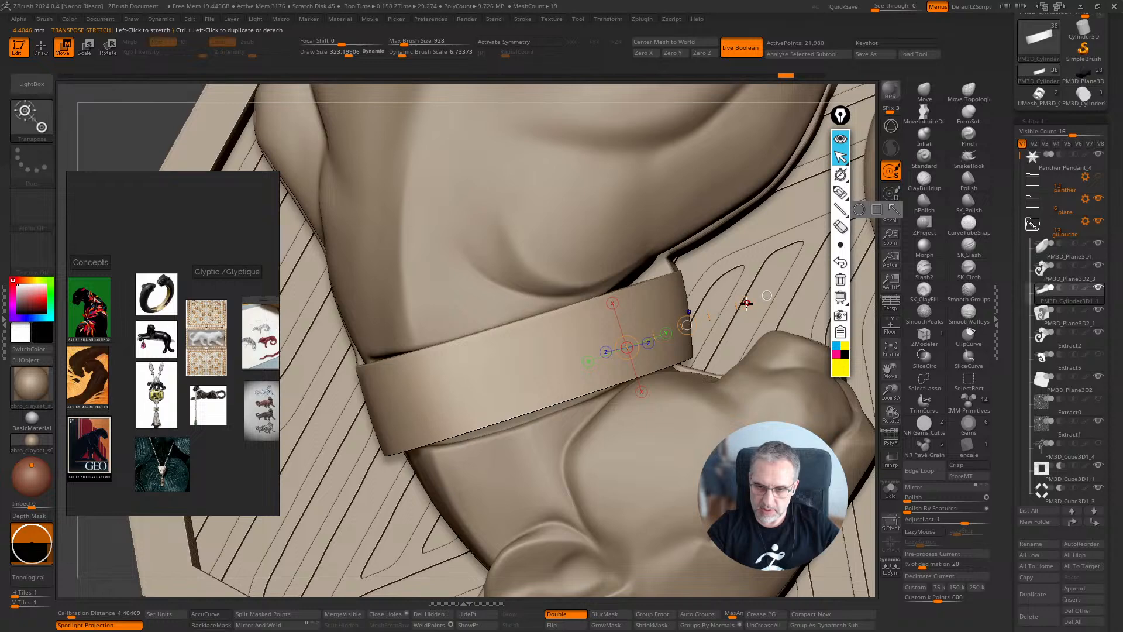
left_click_drag(747, 302, 689, 325)
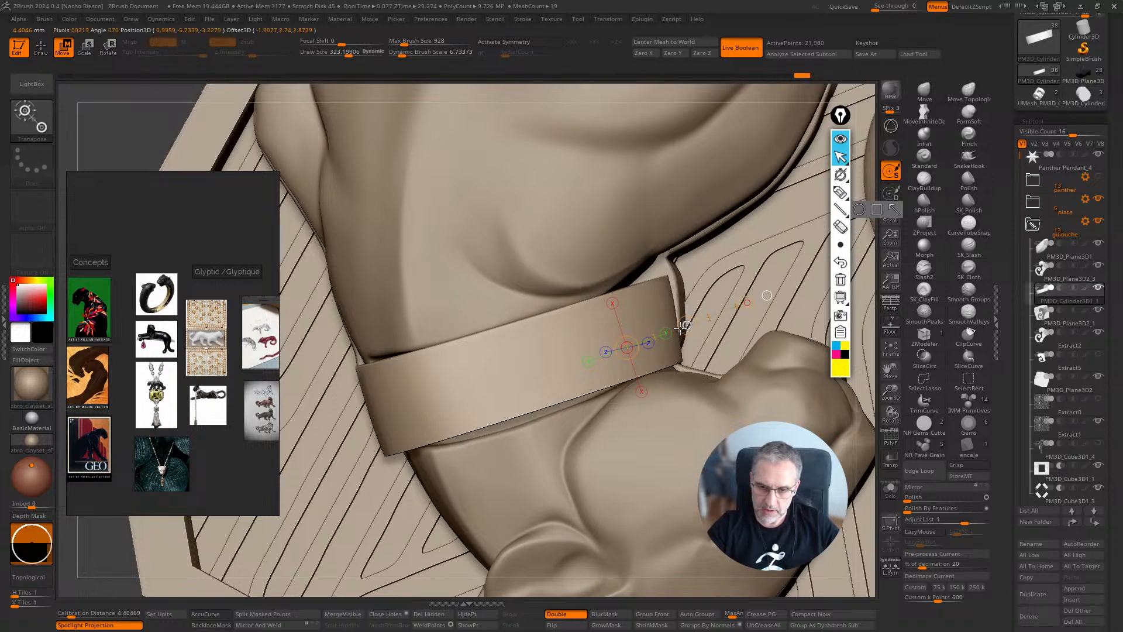
key("q")
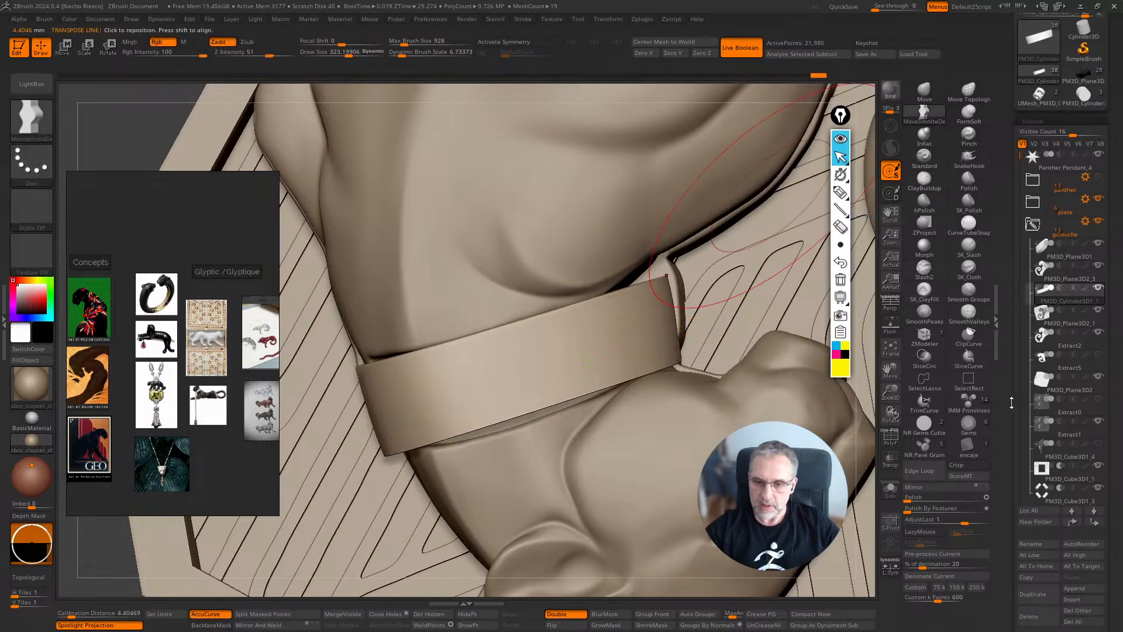
Toggle the visibility of the Extract2 and Extract5 subtools and isolate the collar to inspect its shape
left_click(1099, 332)
left_click(1098, 354)
mouse_move(849, 411)
left_mouse_down("alt")
mouse_move(856, 529)
mouse_move(872, 498)
mouse_move(895, 516)
mouse_move(893, 531)
mouse_move(894, 496)
mouse_move(819, 538)
mouse_move(699, 548)
left_mouse_up("alt")
left_click(890, 488)
key("w")
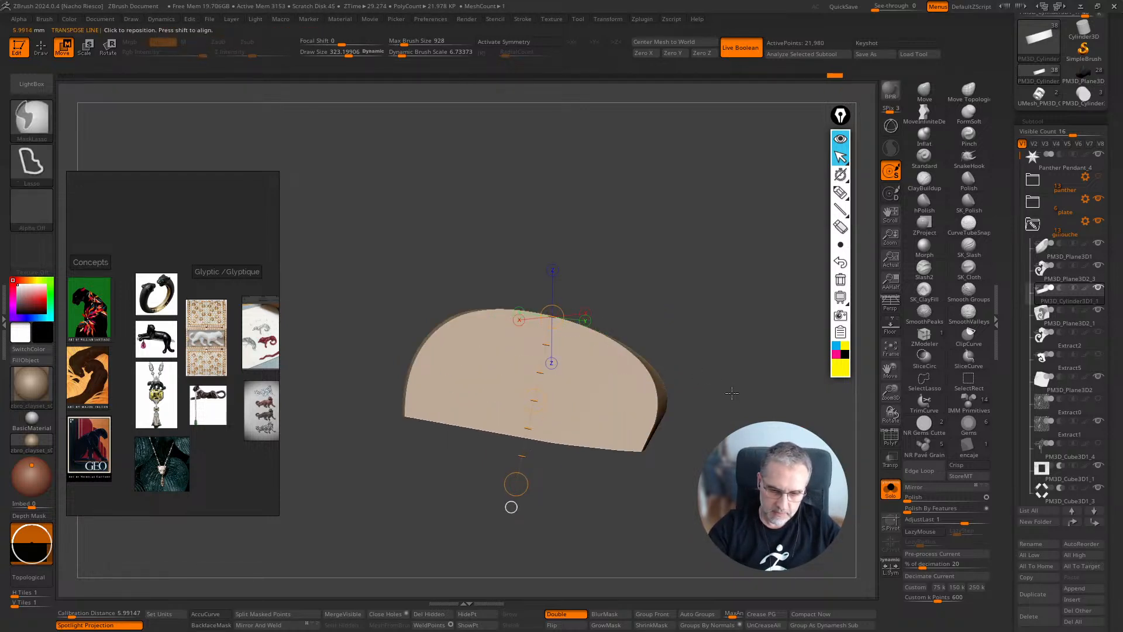
mouse_move(725, 391)
left_mouse_down()
mouse_move(757, 378)
mouse_move(759, 363)
mouse_move(764, 431)
mouse_move(750, 444)
mouse_move(767, 463)
mouse_move(214, 354)
left_mouse_up()
key("q")
left_click(982, 342)
Mask all but the collar's flat base and pull the base downward to extend the band
left_click_drag(654, 552, 689, 532)
key("w")
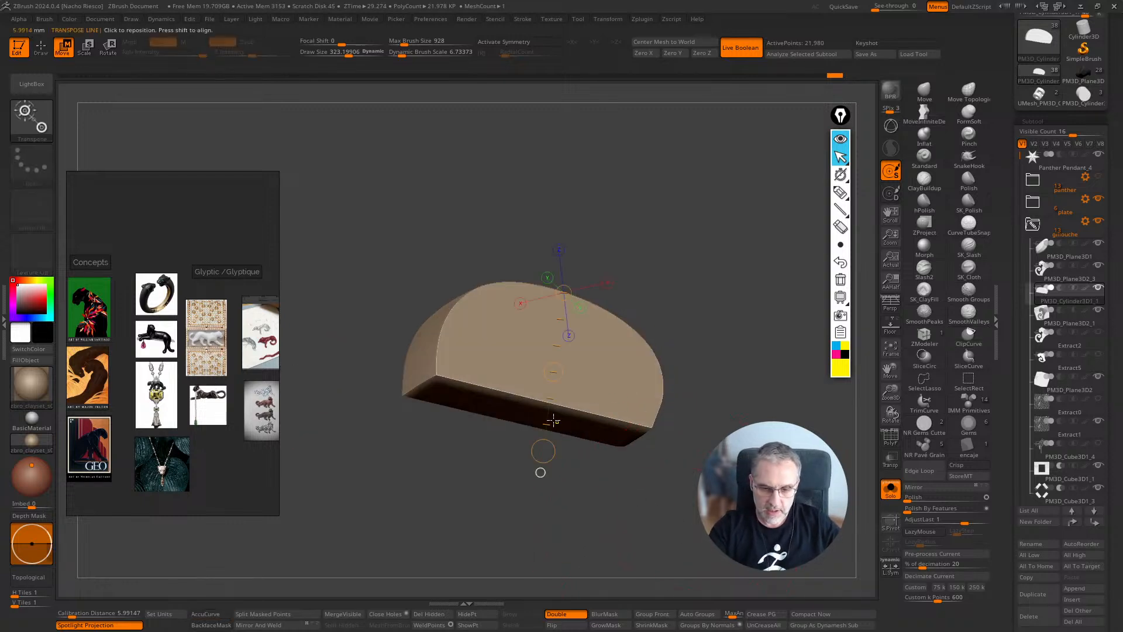
left_click_drag(554, 420, 554, 507, "ctrl")
left_click_drag(710, 388, 693, 404)
left_click_drag(562, 451, 562, 471)
key("q")
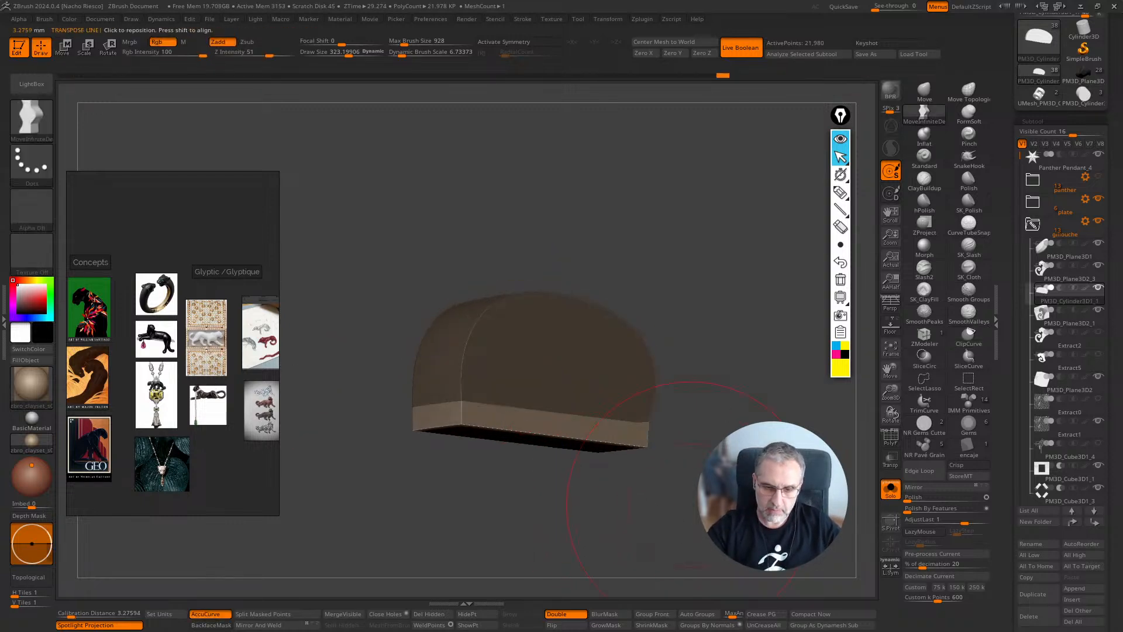
left_click(692, 507, "ctrl")
left_click_drag(692, 507, 875, 501)
Examine the extended collar's mesh and polygroups from several angles, both isolated and together with the pendant
left_click(891, 437)
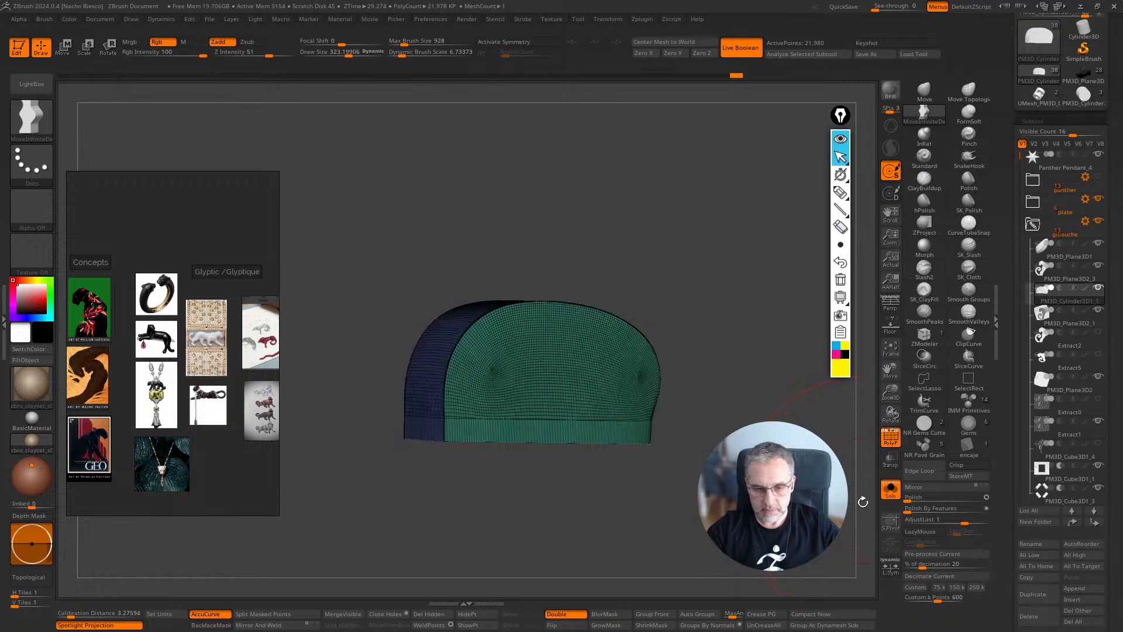
left_click(891, 490)
mouse_move(673, 515)
left_mouse_down()
mouse_move(743, 561)
mouse_move(637, 541)
mouse_move(631, 509)
mouse_move(550, 515)
mouse_move(743, 565)
mouse_move(813, 477)
mouse_move(882, 454)
left_mouse_up()
left_click(890, 490)
left_click(891, 437)
key("shift+f")
mouse_move(860, 511)
left_mouse_down()
mouse_move(877, 448)
mouse_move(813, 523)
left_mouse_up()
key("shift+f")
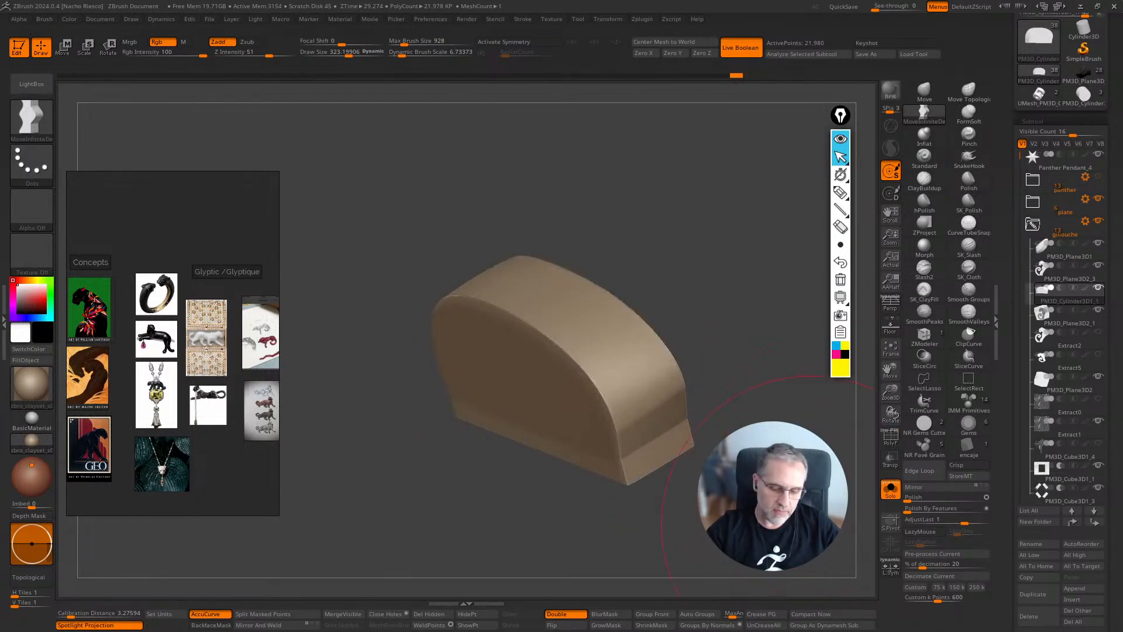
left_click(890, 491)
left_click_drag(860, 491, 892, 493)
left_click(890, 490)
left_click_drag(784, 526, 838, 440)
key("shift+f")
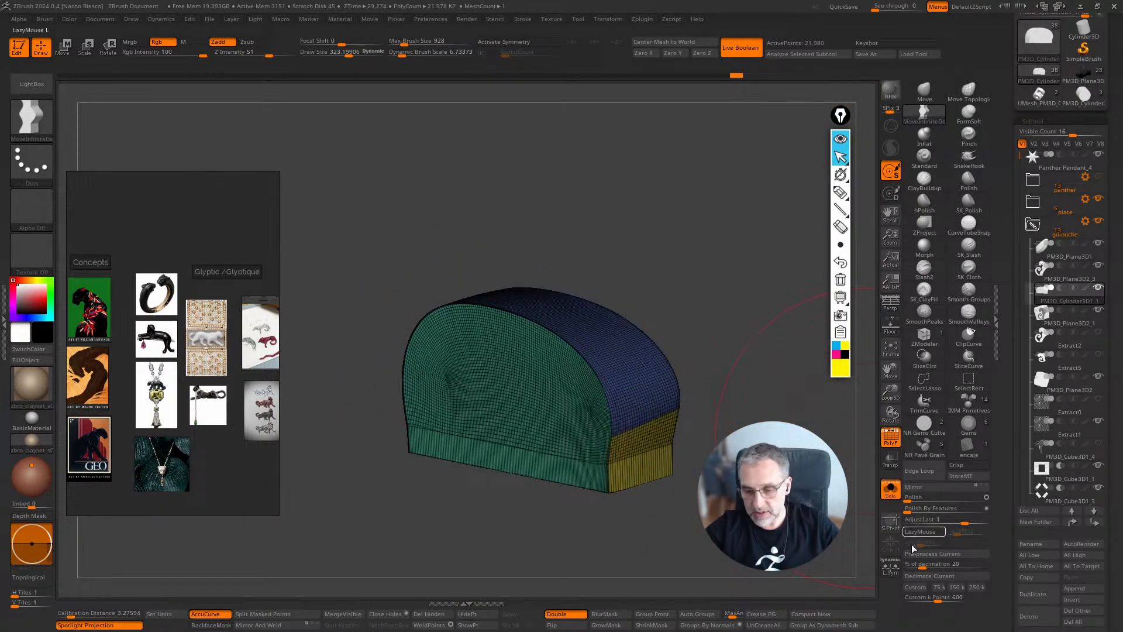
Isolate the collar's outer band and end polygroups, merge them into a single polygroup, and show the whole mesh again
mouse_move(855, 544)
left_mouse_down()
mouse_move(843, 491)
mouse_move(805, 527)
mouse_move(824, 555)
mouse_move(848, 529)
left_mouse_up()
mouse_move(716, 548)
left_mouse_down("alt")
mouse_move(675, 539)
mouse_move(608, 571)
mouse_move(628, 547)
left_mouse_up("alt")
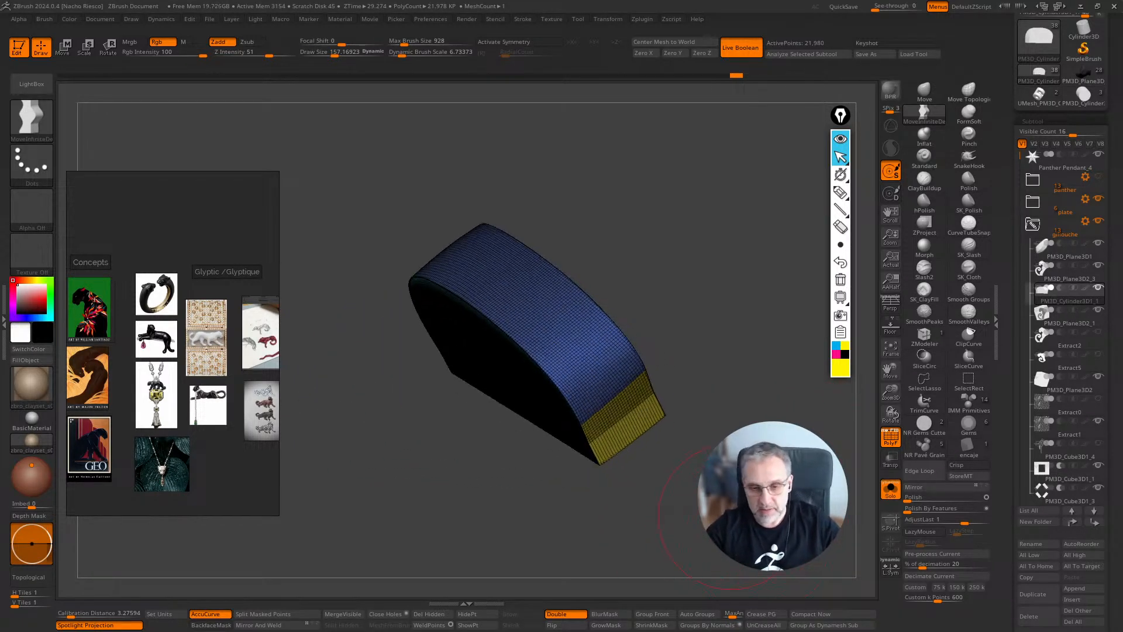
left_click(535, 301, "ctrl+shift")
mouse_move(712, 394)
left_mouse_down()
mouse_move(744, 416)
mouse_move(679, 442)
left_mouse_up()
left_click(959, 381, "ctrl+shift")
left_click(639, 370, "ctrl+shift")
left_click_drag(706, 331, 734, 389, "ctrl+shift")
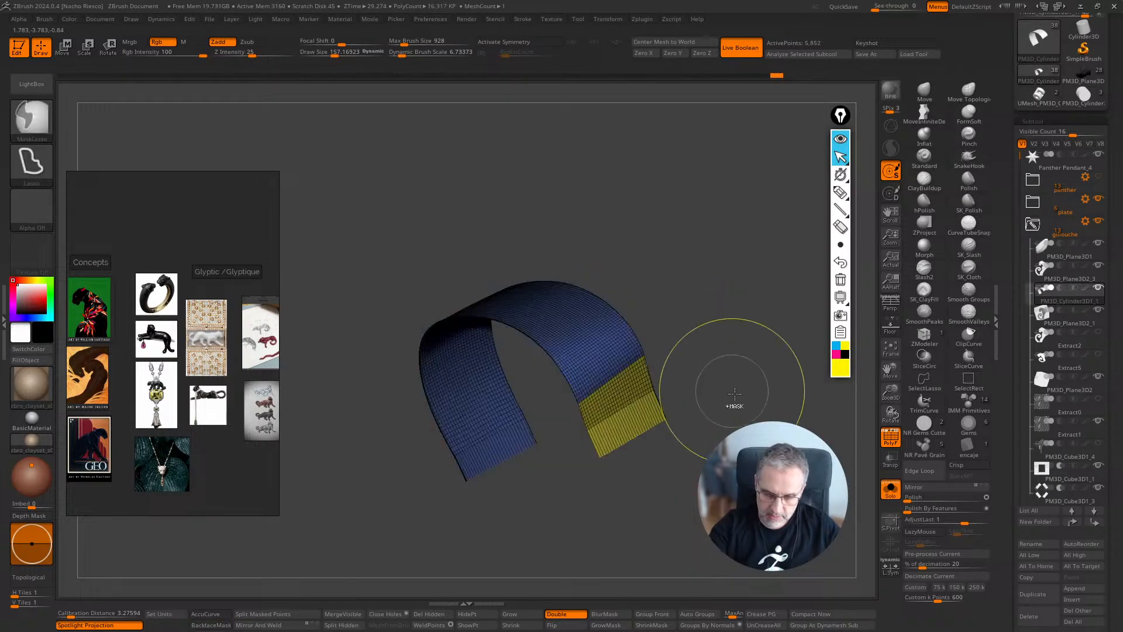
key("ctrl+w")
left_click(757, 451, "ctrl+shift")
Remesh the collar with ZRemesher, using the Same polygon count and KeepGroups options
left_click_drag(1003, 496, 1023, 387)
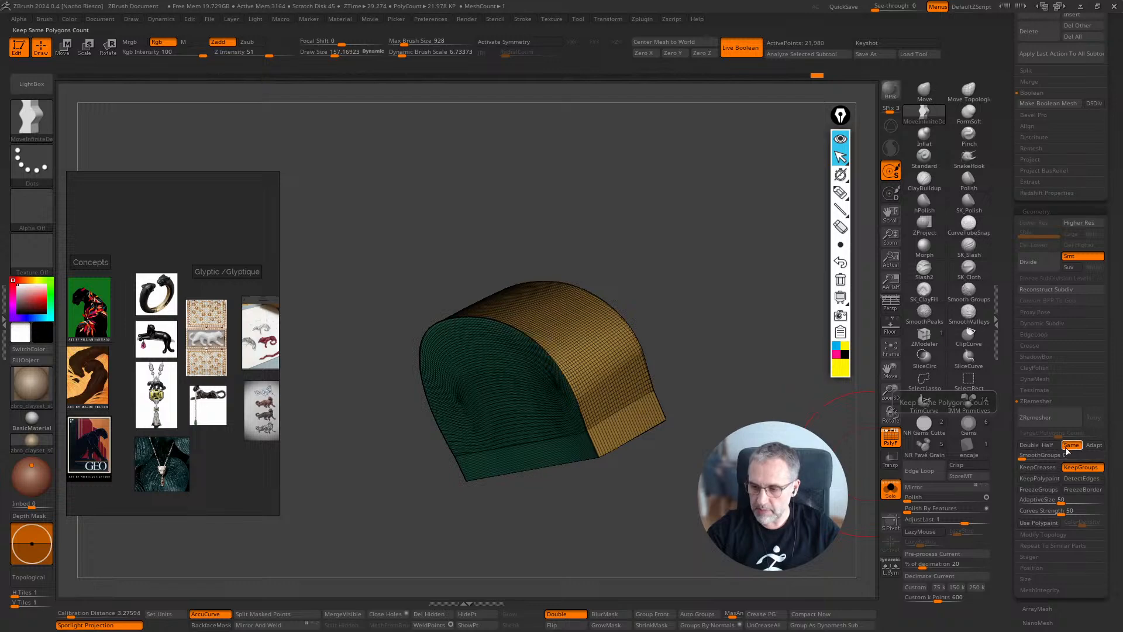
left_click(1048, 417)
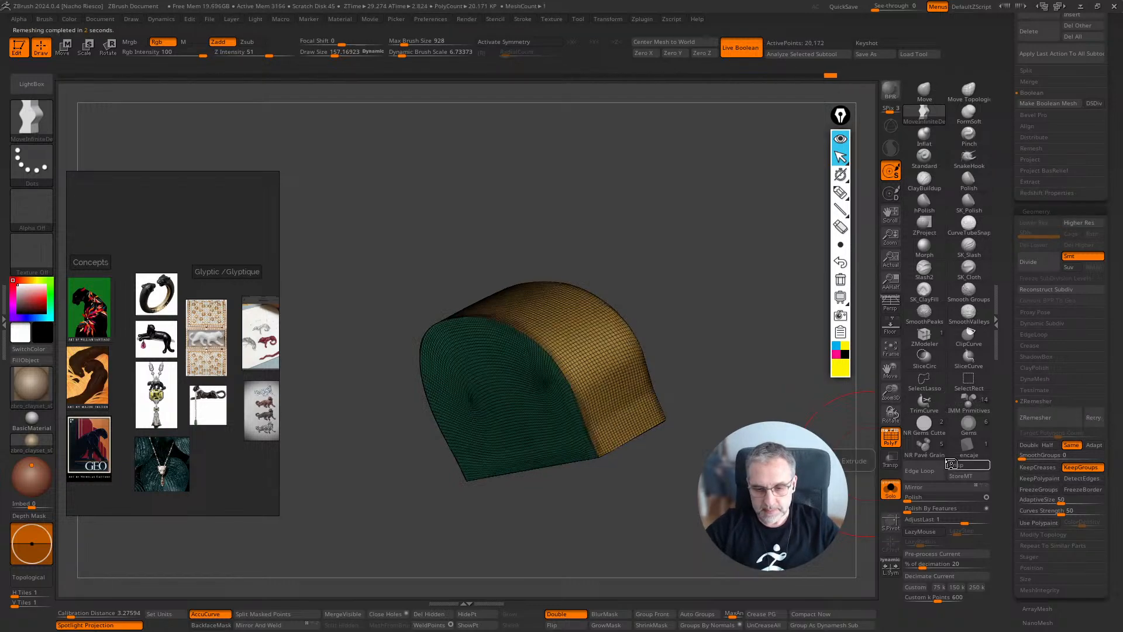
left_click_drag(804, 547, 860, 551)
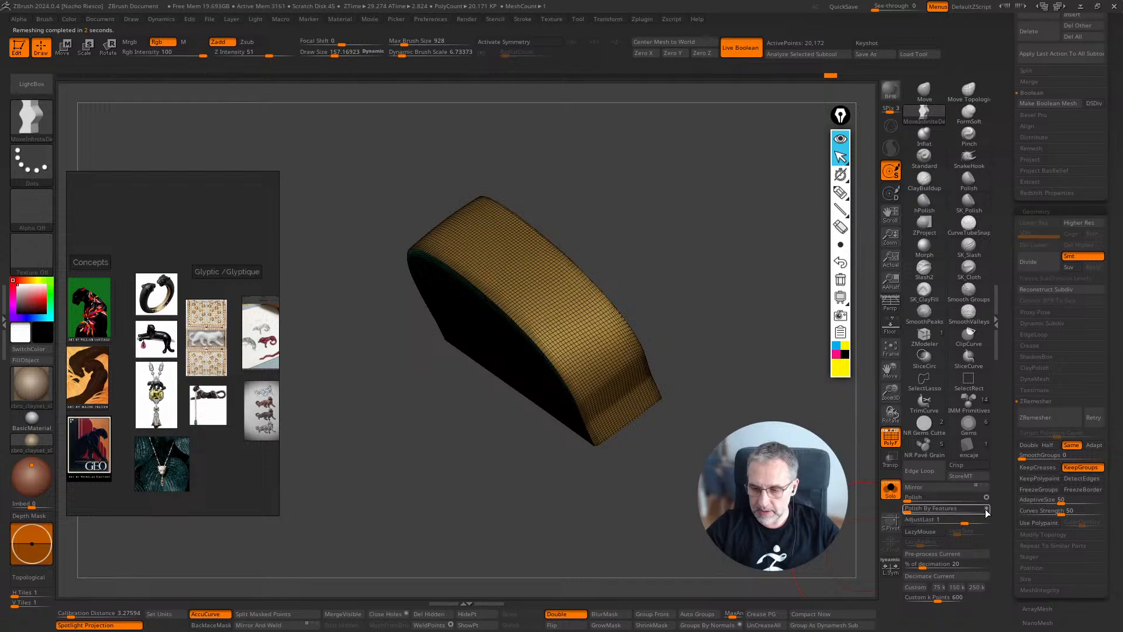
Smooth the collar with Polish By Features, then show it without polyframe alongside the rest of the pendant
left_click_drag(987, 508, 926, 508)
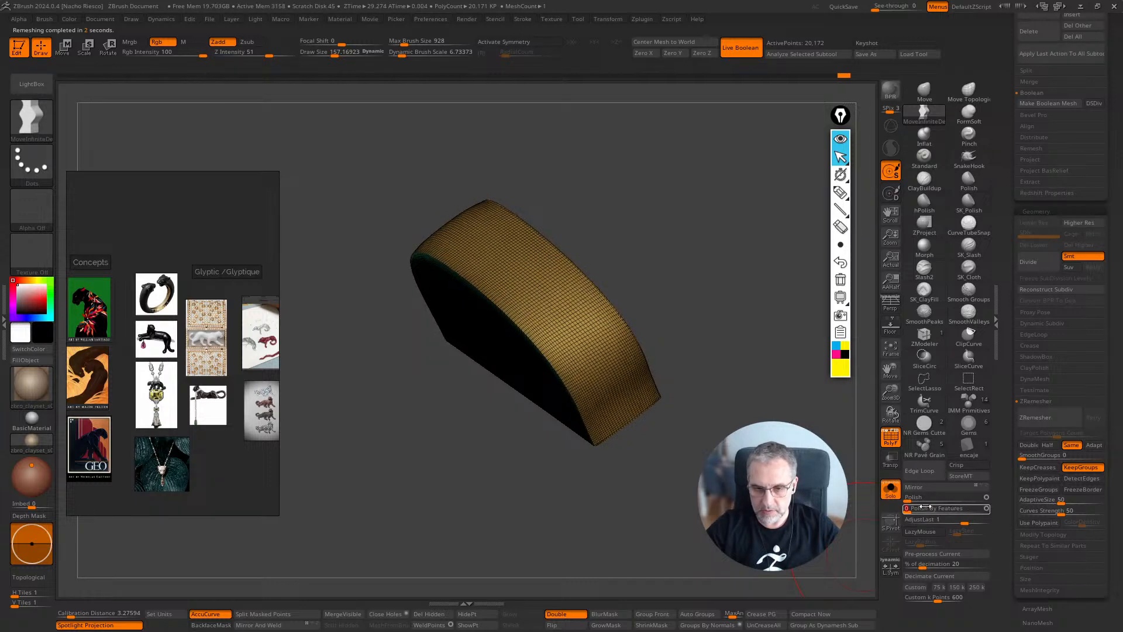
left_click(891, 439)
left_click(890, 489)
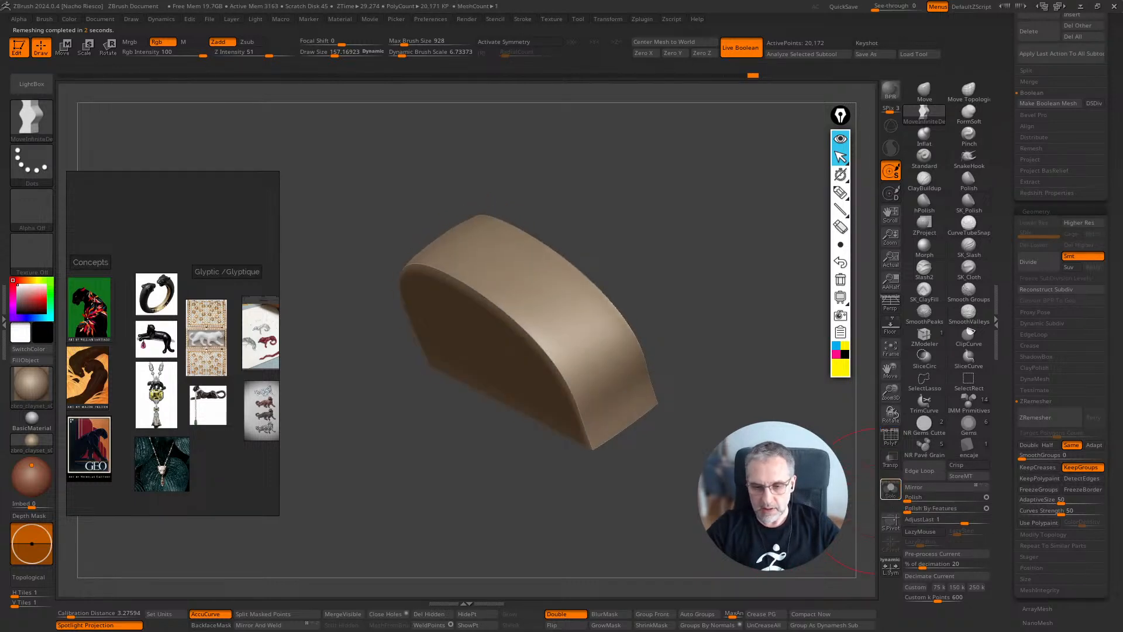
right_click_drag(771, 454, 782, 495)
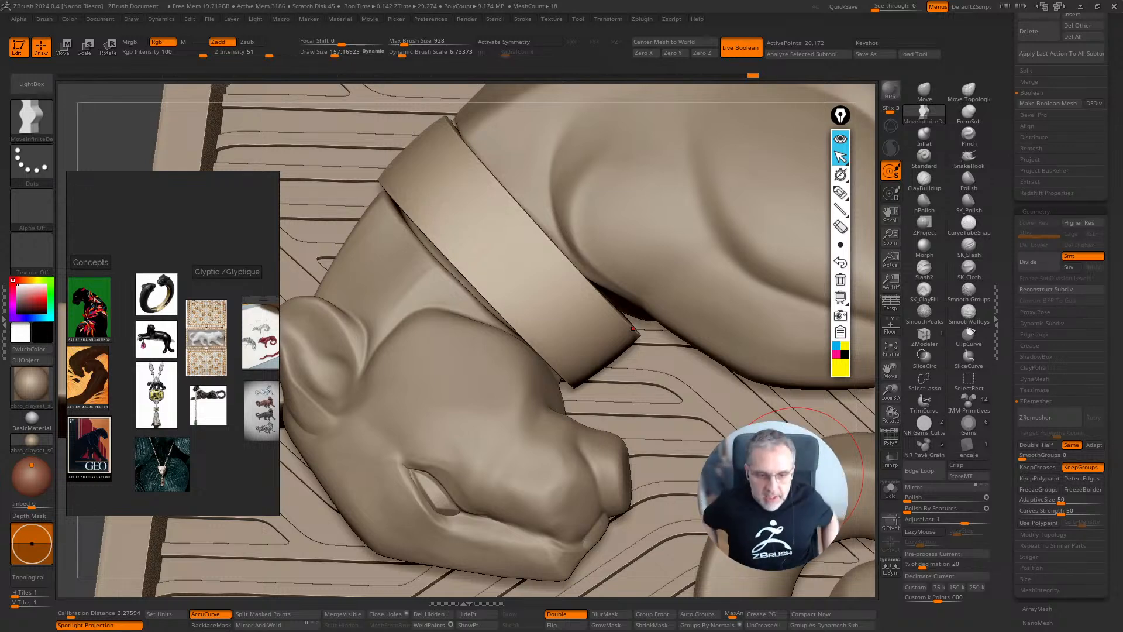
Hide the Extract1 subtool containing the background line pattern
left_click(890, 349)
left_click_drag(807, 316, 717, 434)
right_click_drag(749, 575, 796, 456, "ctrl")
left_click_drag(1007, 252, 1022, 321)
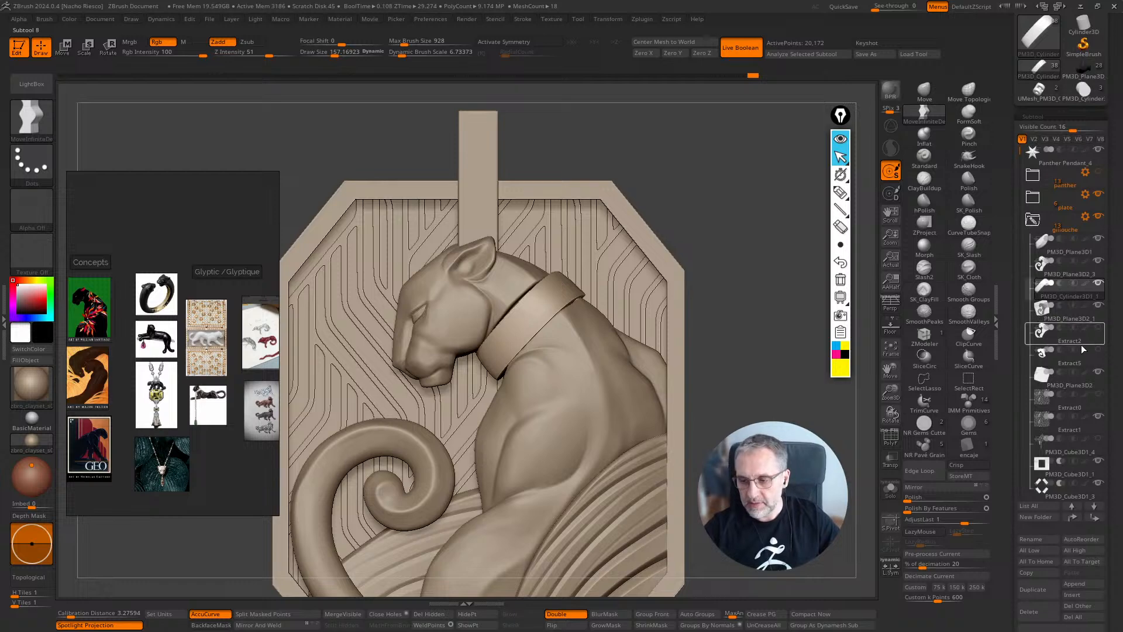
left_click(1100, 416)
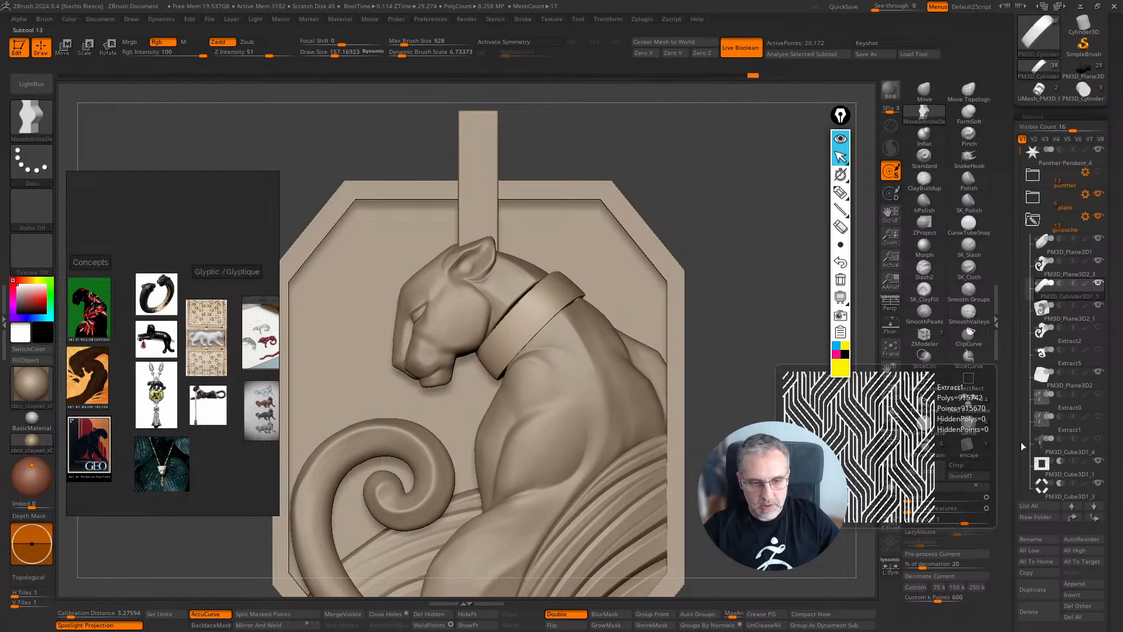
Examine the panther, collar and plain octagonal background, and check the subtools that make up the pendant
right_click_drag(751, 555, 801, 492, "alt")
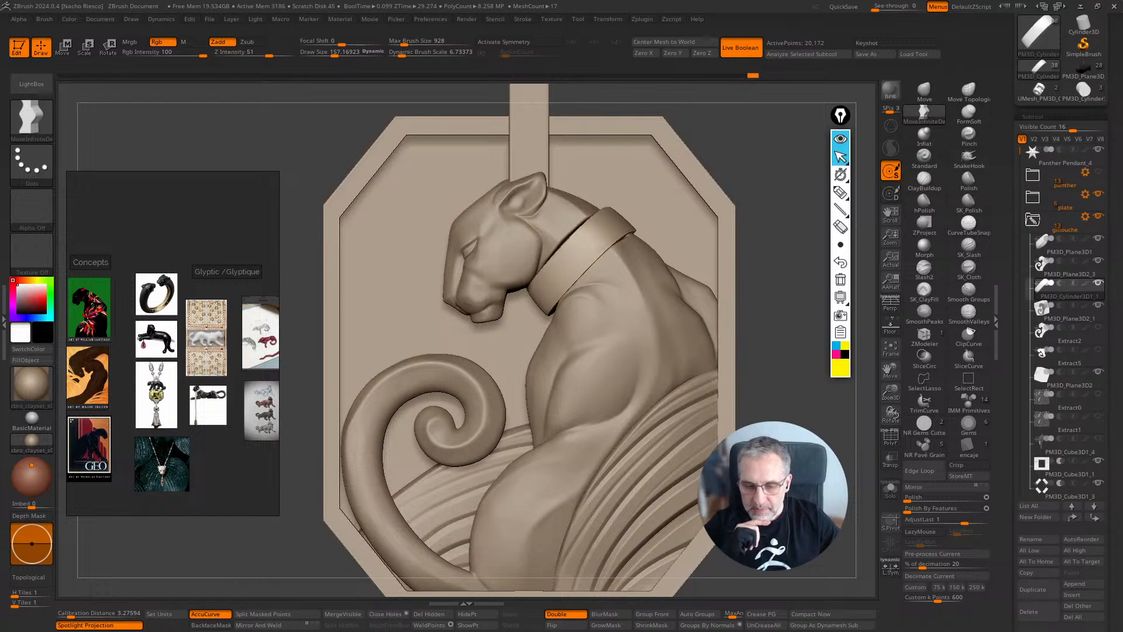
right_click_drag(801, 515, 796, 468, "alt")
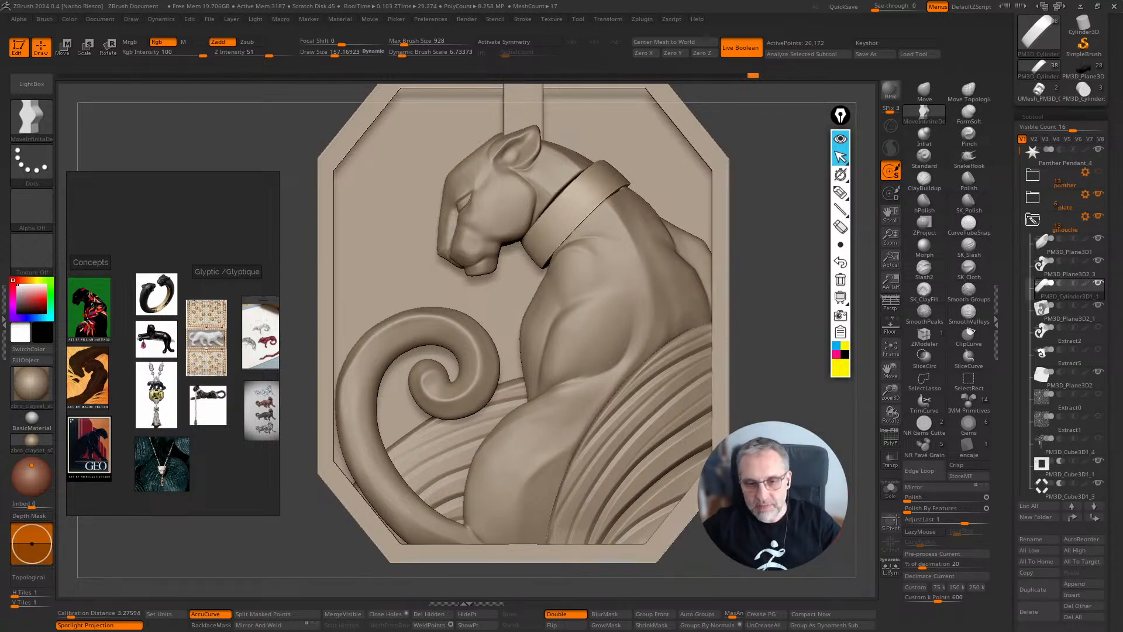
left_click(1064, 491)
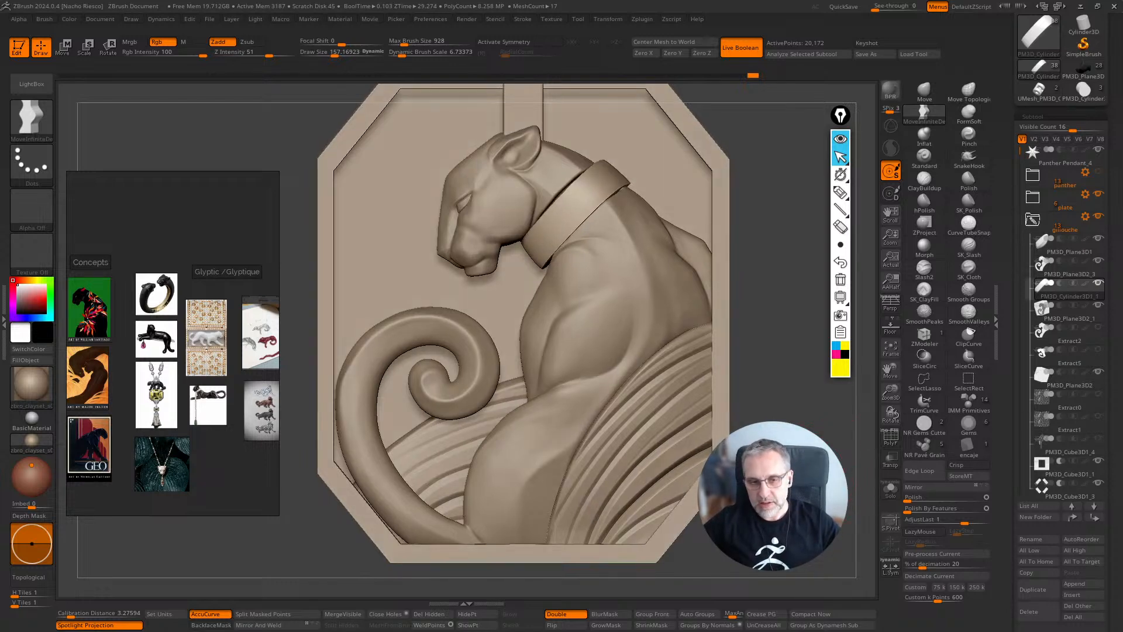
mouse_move(1057, 373)
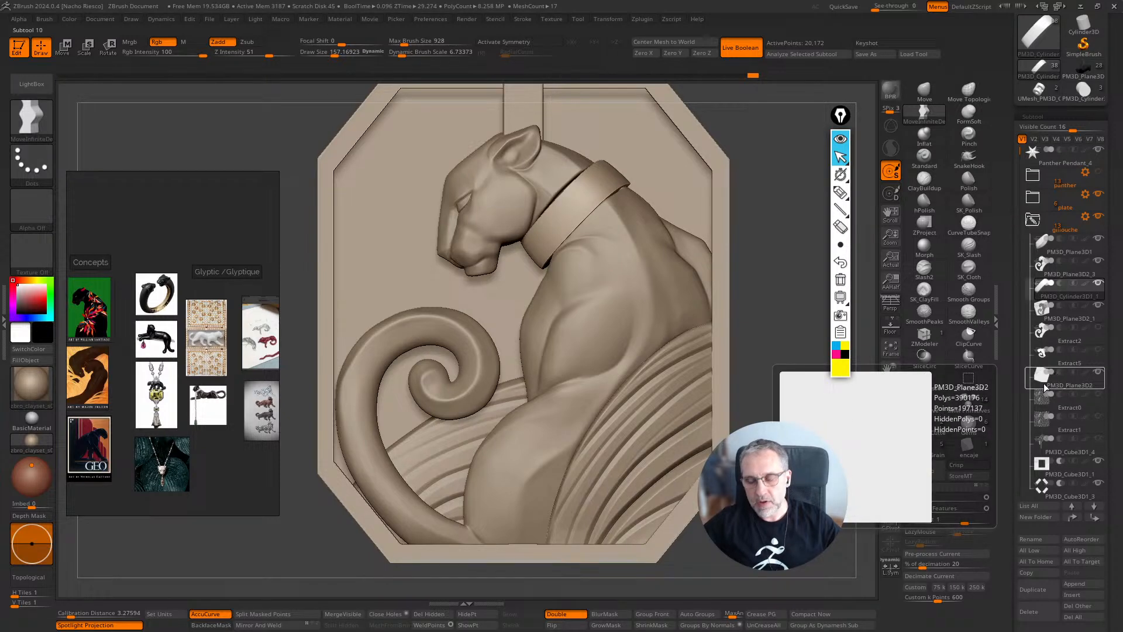
mouse_move(1038, 424)
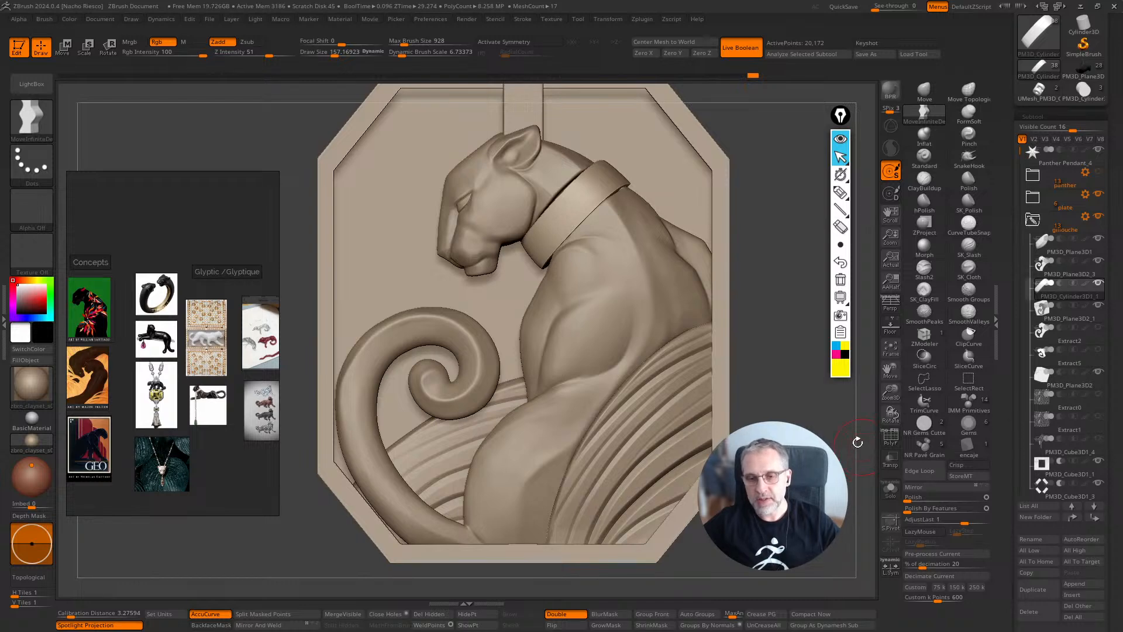
left_click_drag(817, 424, 812, 445, "alt")
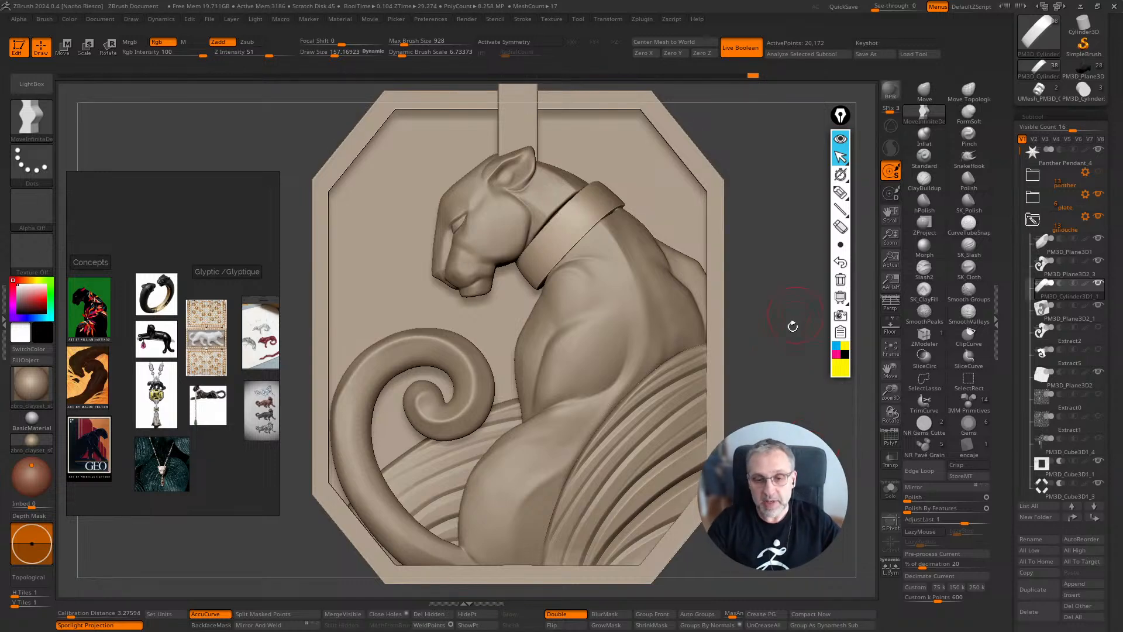
left_click_drag(802, 369, 798, 436)
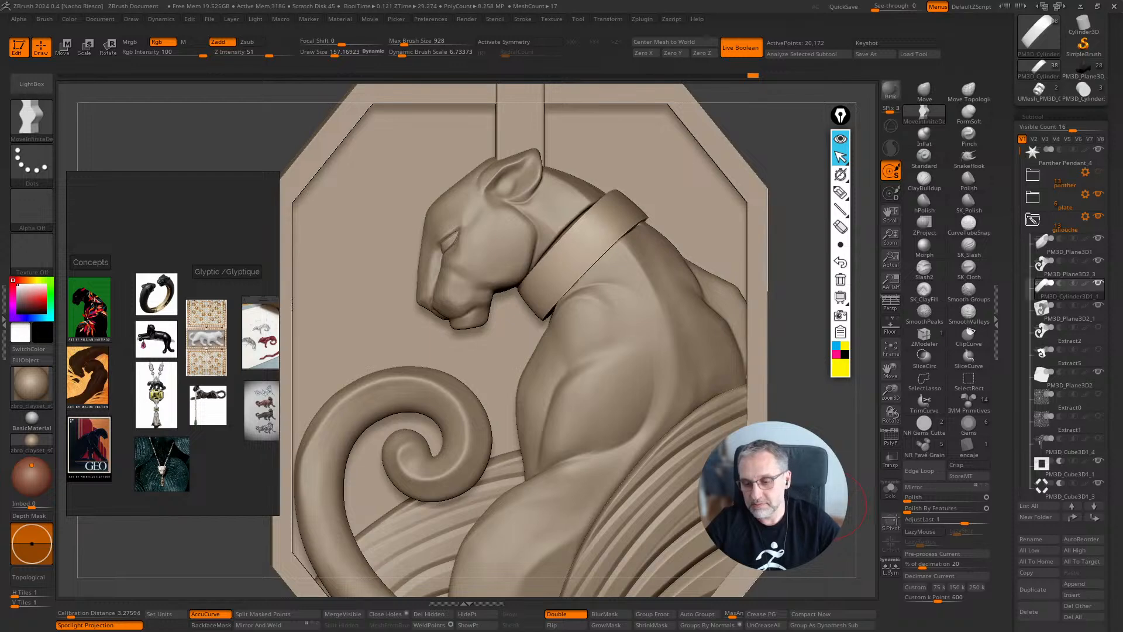
right_click_drag(527, 309, 573, 296, "ctrl")
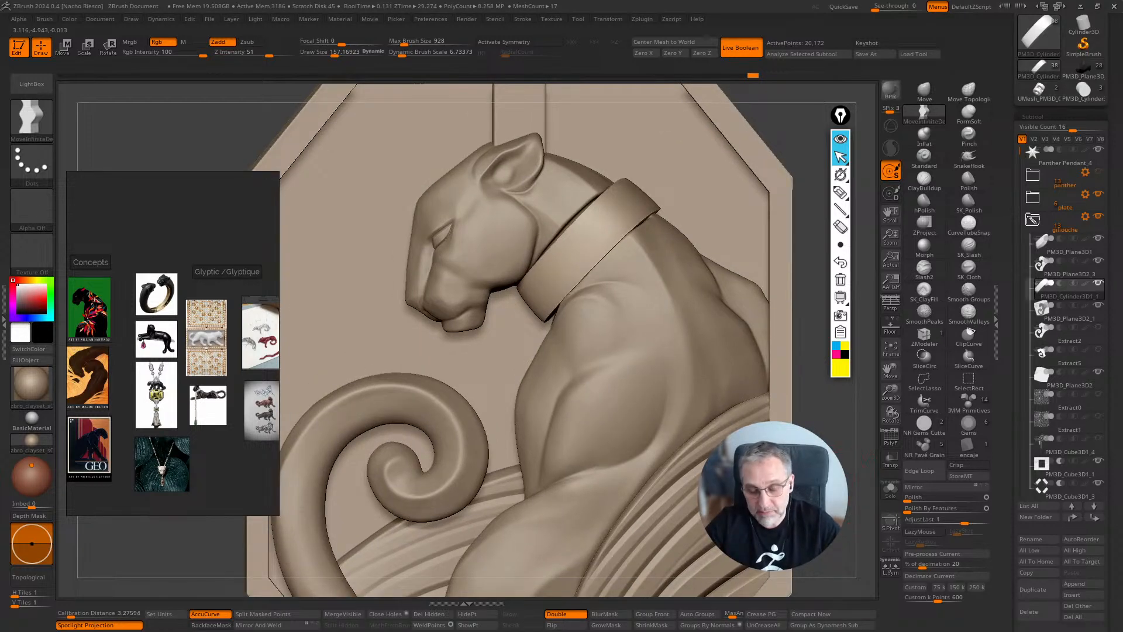
mouse_move(852, 480)
right_mouse_down("alt")
mouse_move(830, 526)
mouse_move(788, 542)
right_mouse_up("alt")
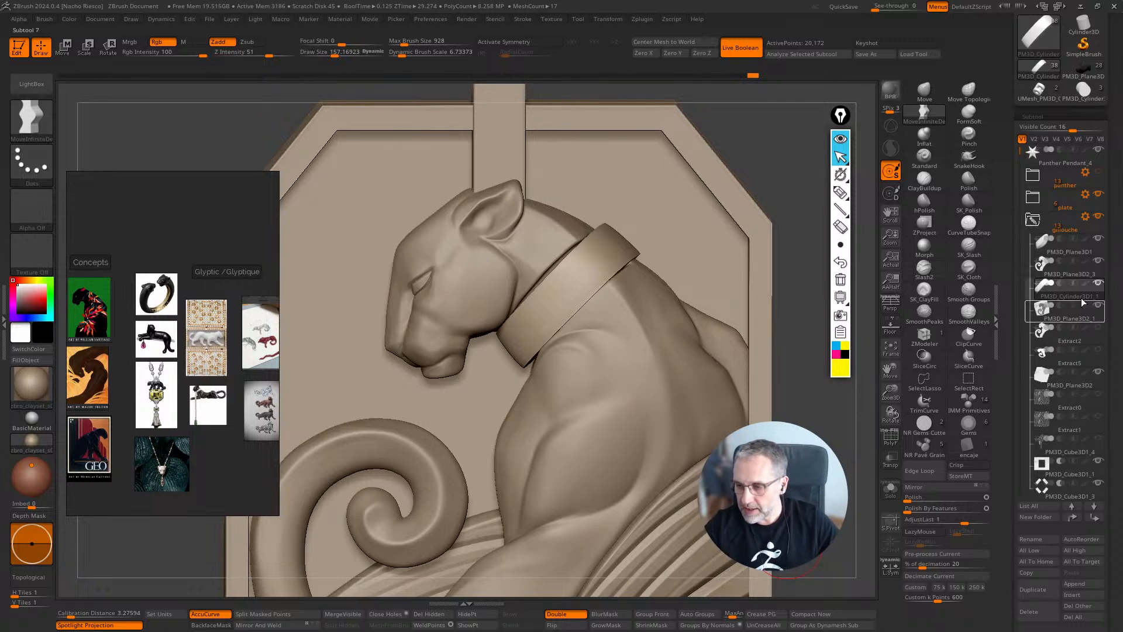
Delete the PM3D_Plane3D2_1, Extract2 and Extract5 subtools, isolating Extract2 to check it before removal
mouse_move(1081, 258)
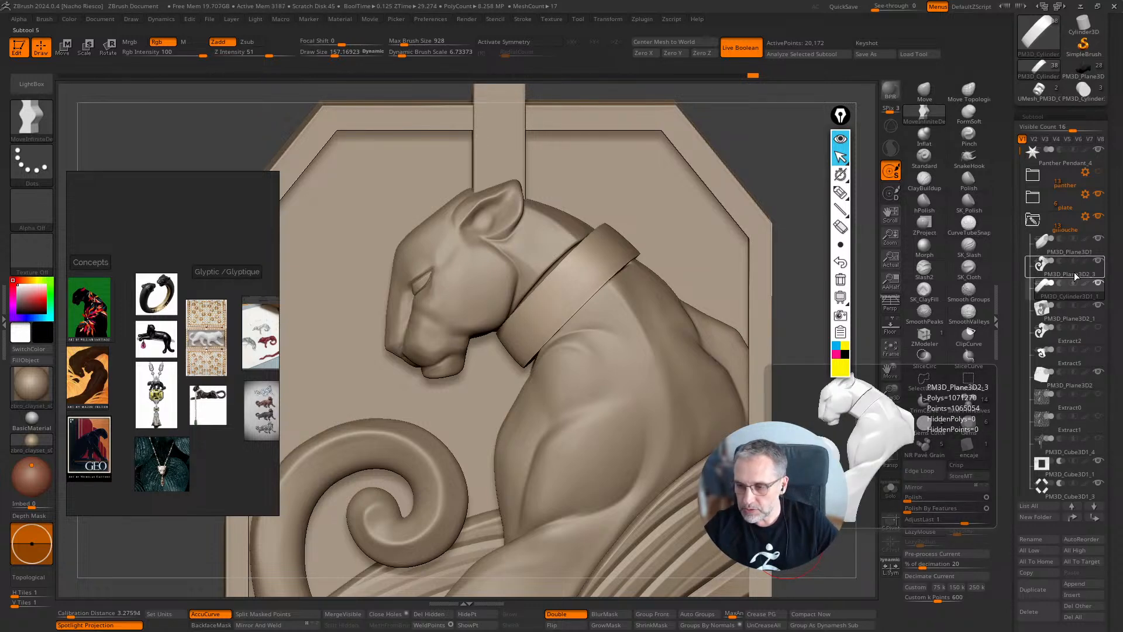
mouse_move(1074, 299)
left_click(1077, 321)
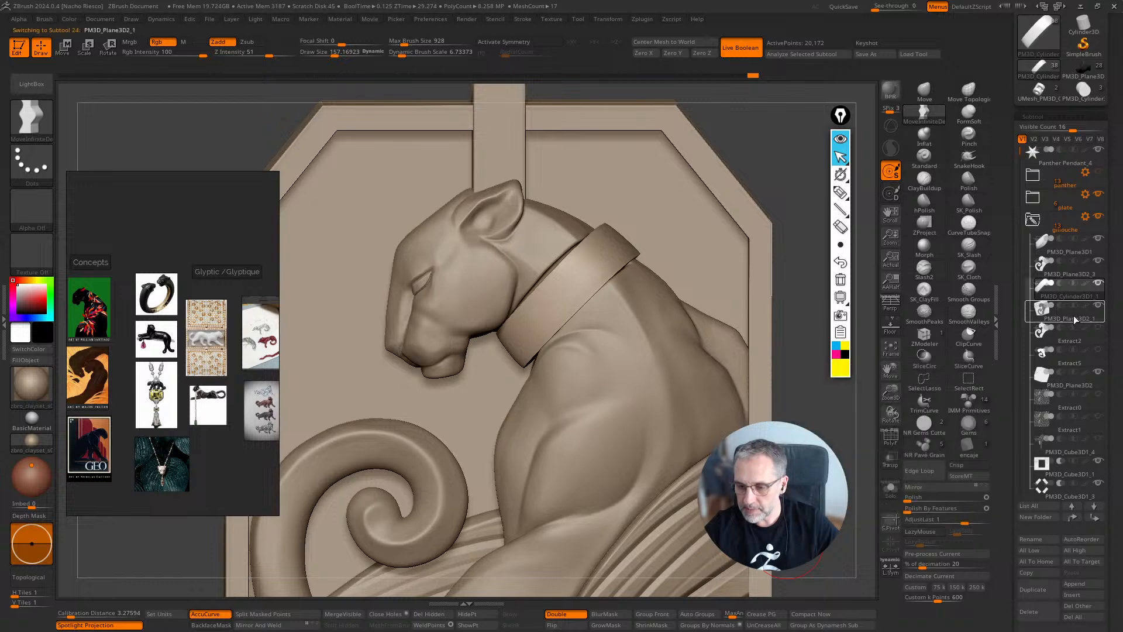
left_click(1033, 614)
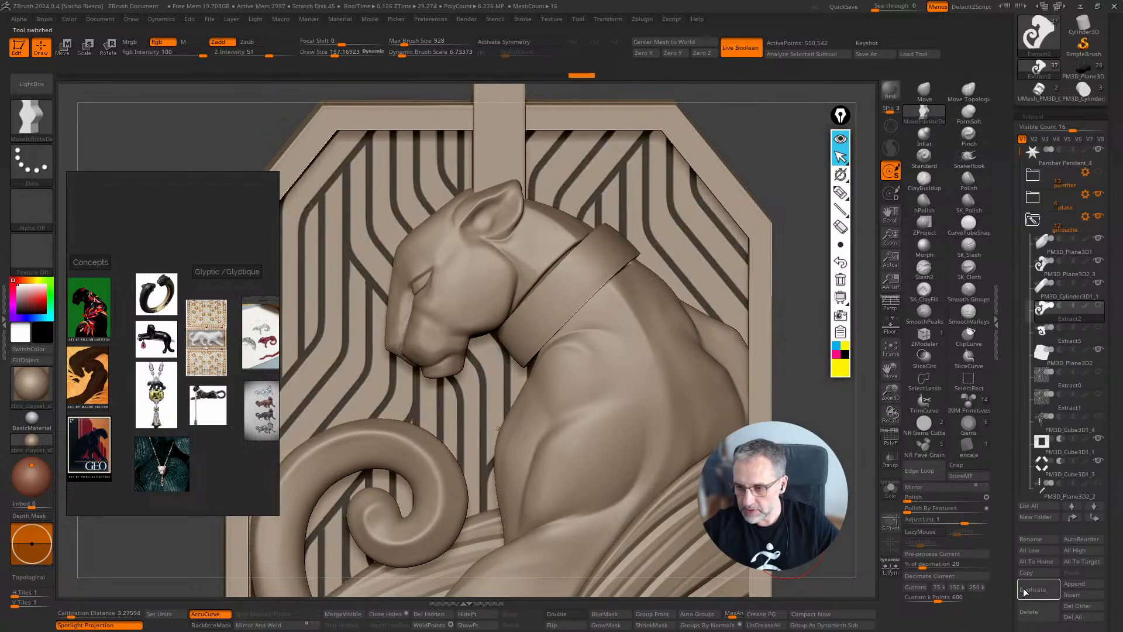
left_click(891, 490)
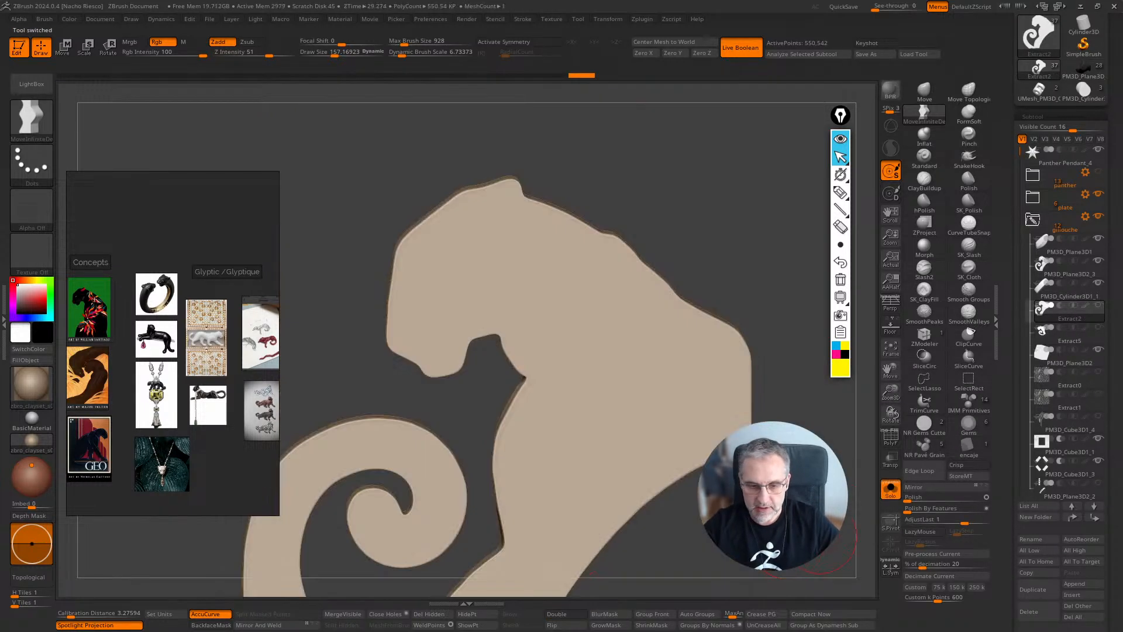
left_click(1040, 614)
left_click(1039, 615)
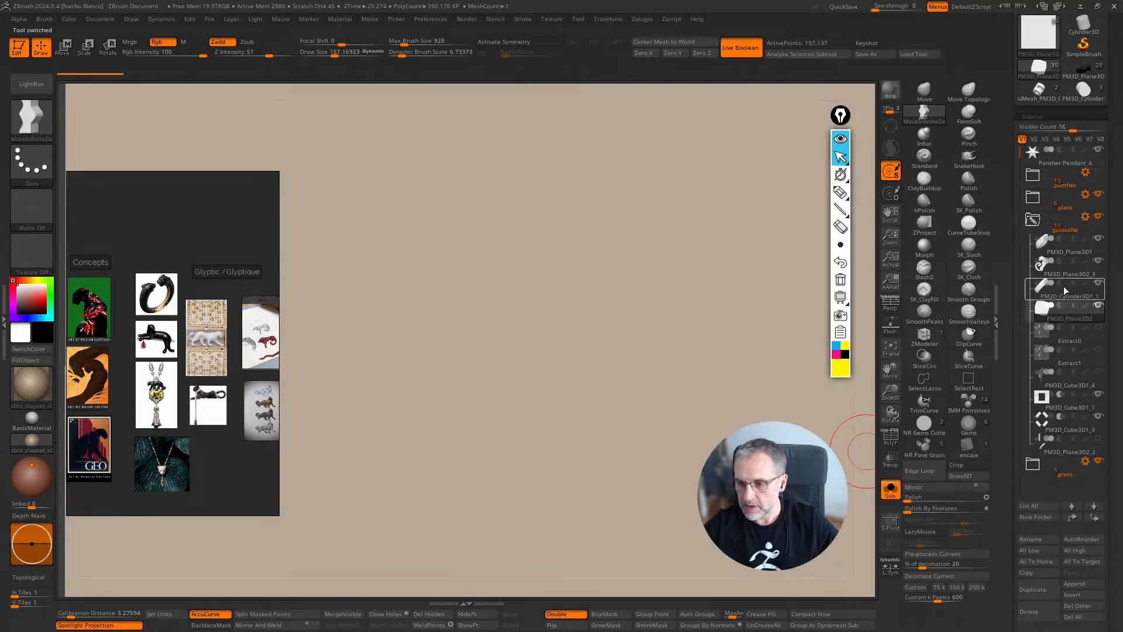
Delete the Extract0 and Extract1 subtools and turn off Solo to show the whole pendant
left_click(1066, 290)
left_click(1069, 336)
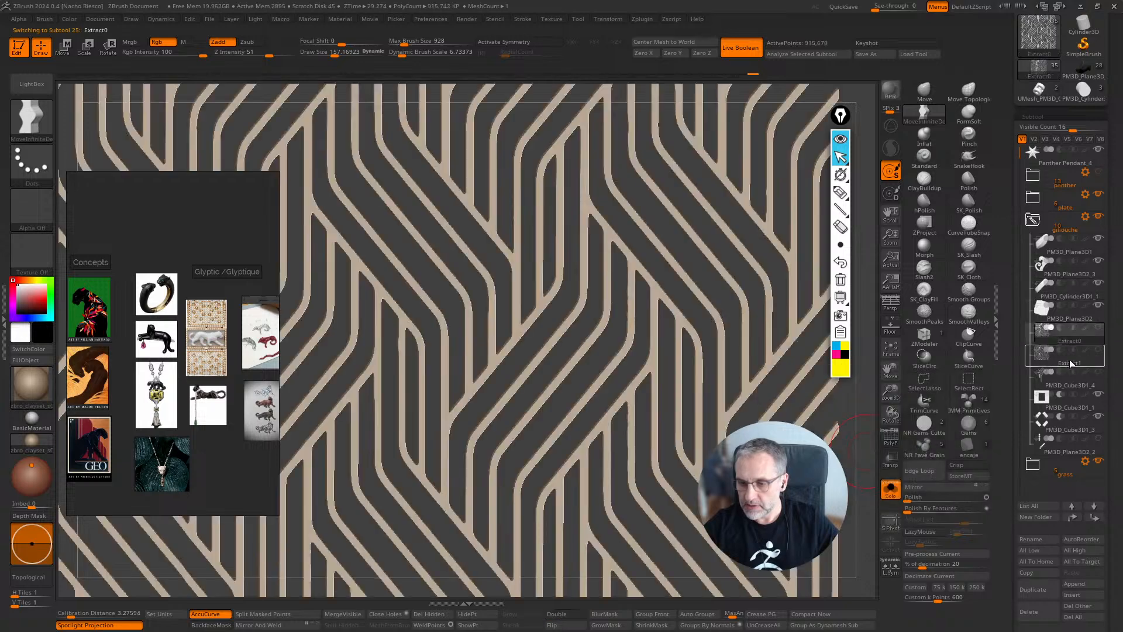
left_click(1039, 613)
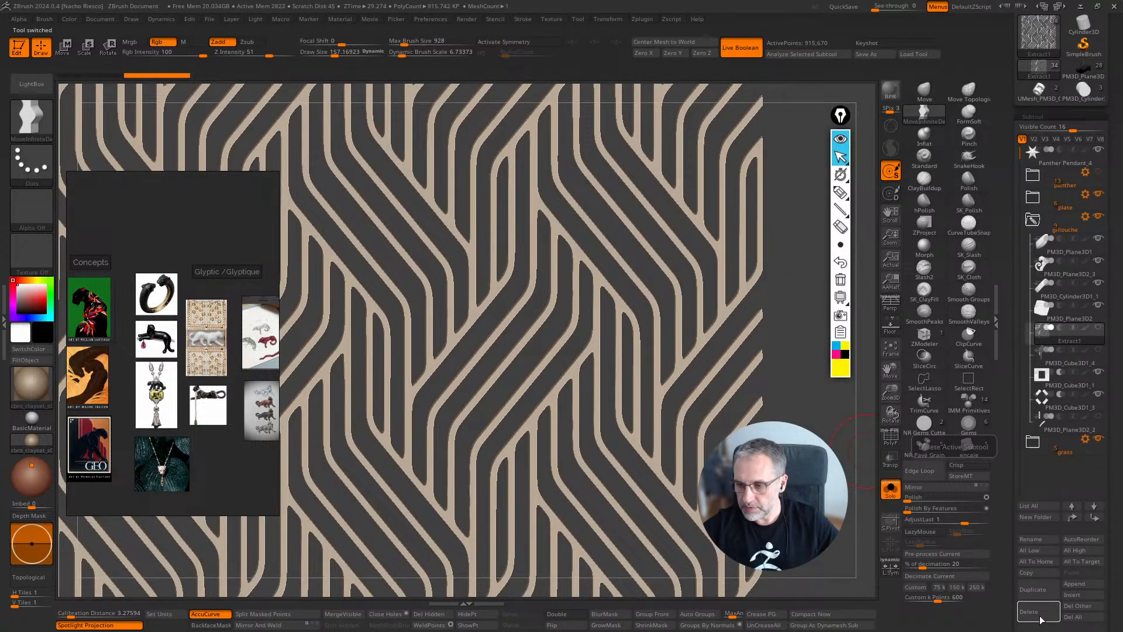
left_click(1041, 613)
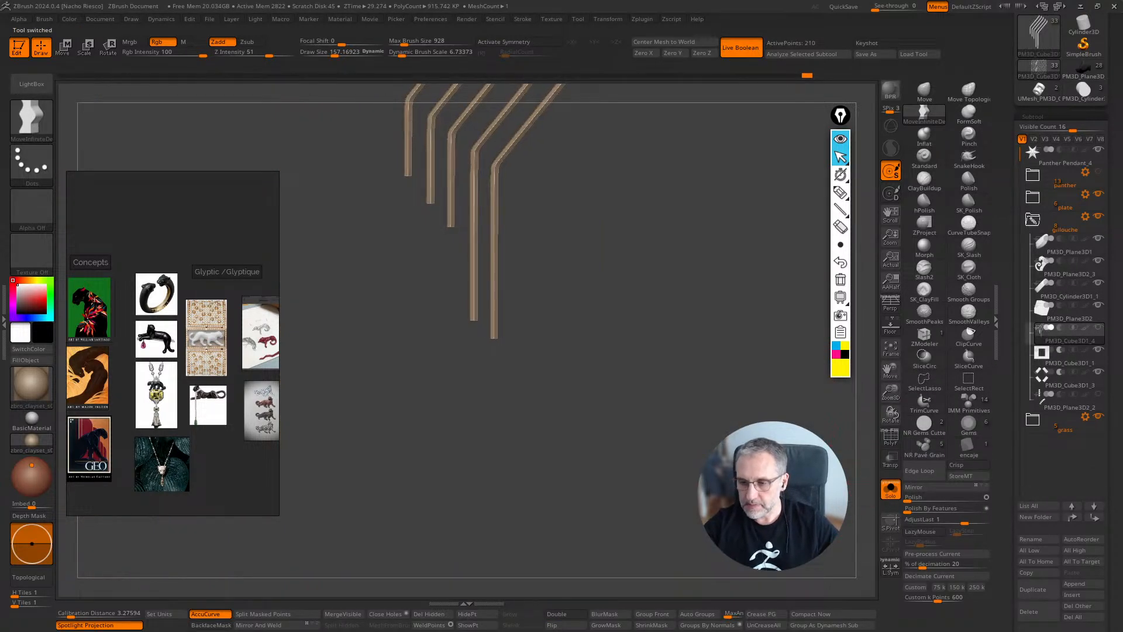
left_click(890, 490)
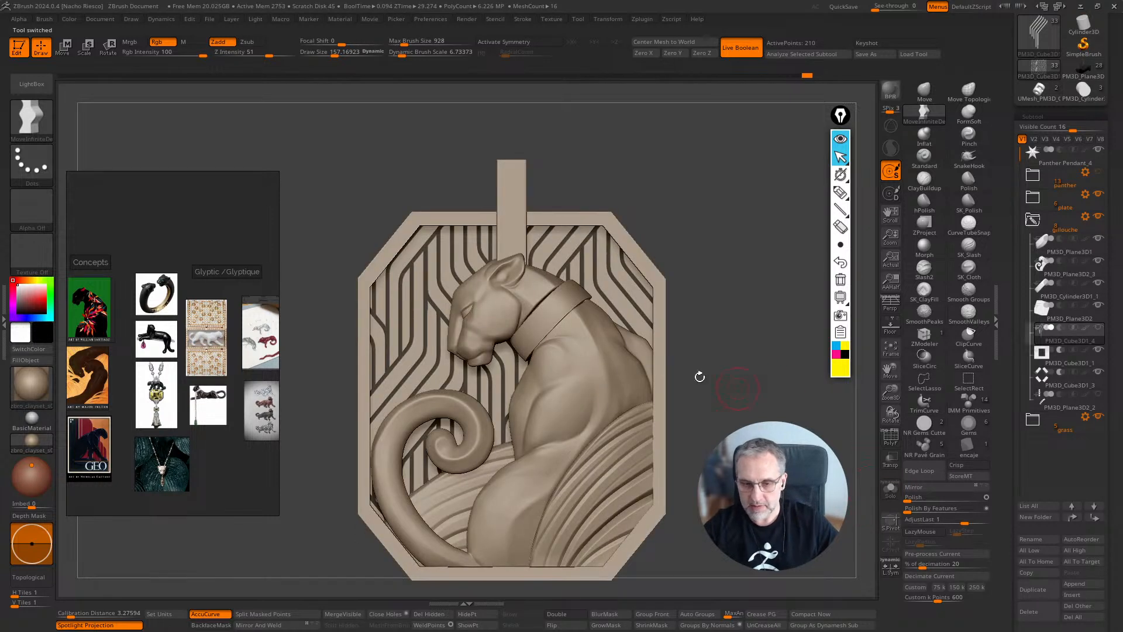
Examine the subtools in the plate folder, hiding and reshowing PM3D_Plane3D_17 to check the background line pattern
left_click(635, 313, "alt")
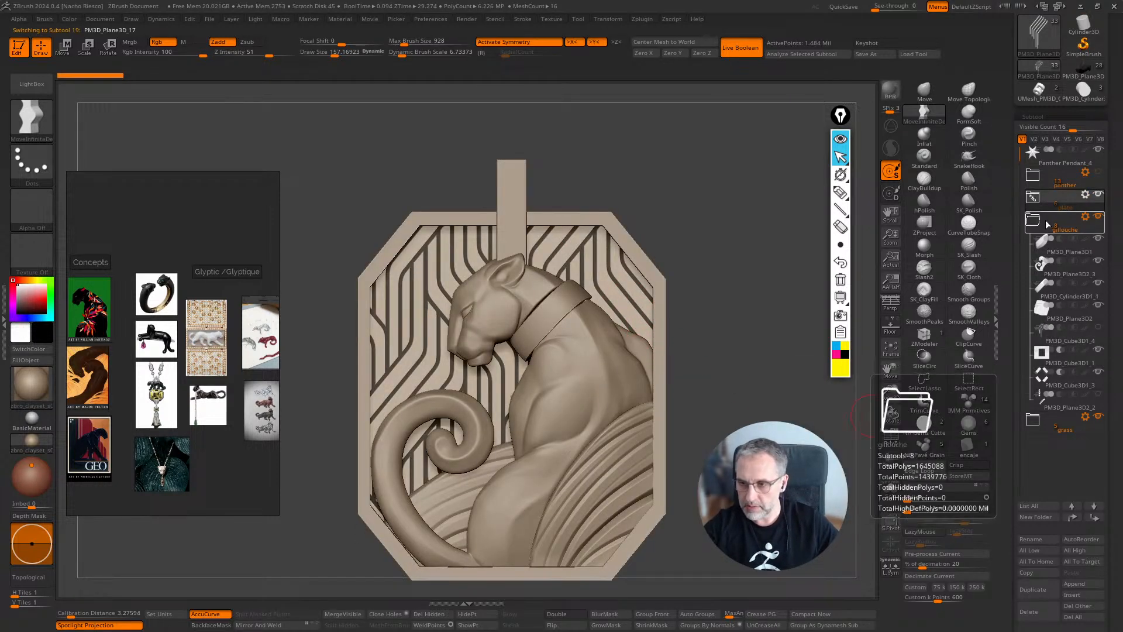
left_click(1059, 206)
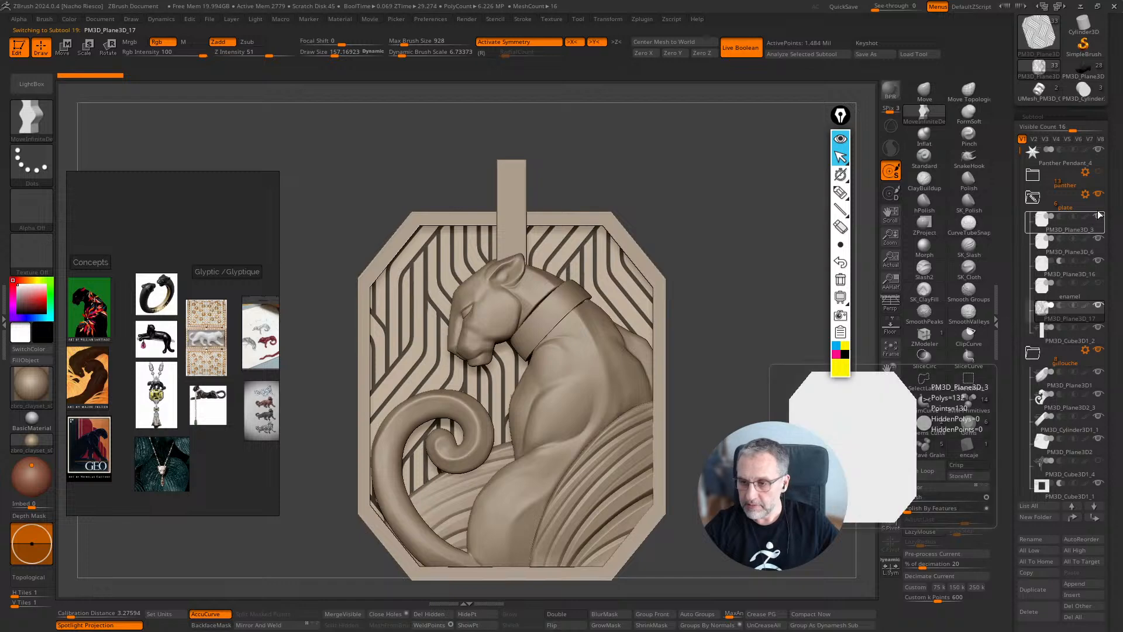
left_click(1099, 195)
left_click(1099, 195)
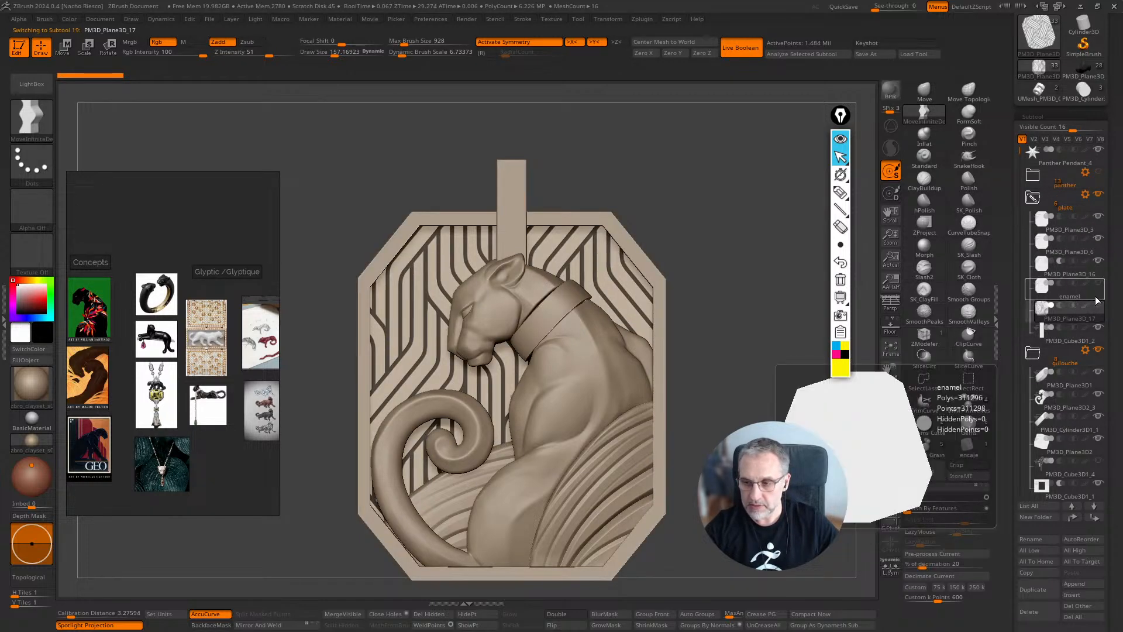
left_click_drag(781, 438, 802, 418)
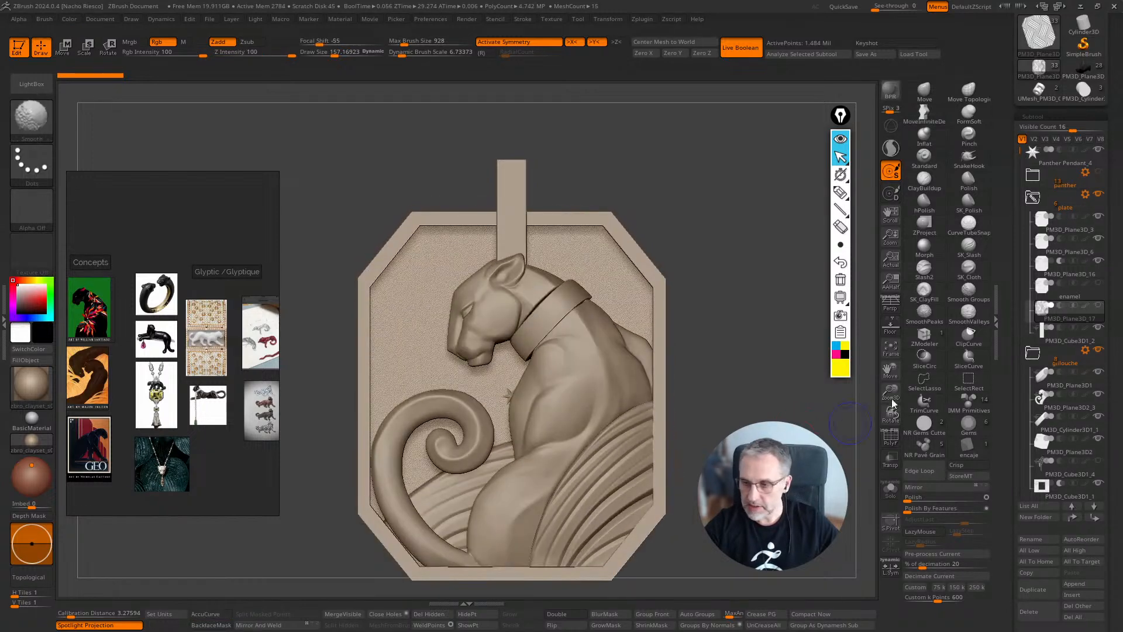
left_click(1097, 262)
left_click(1098, 264)
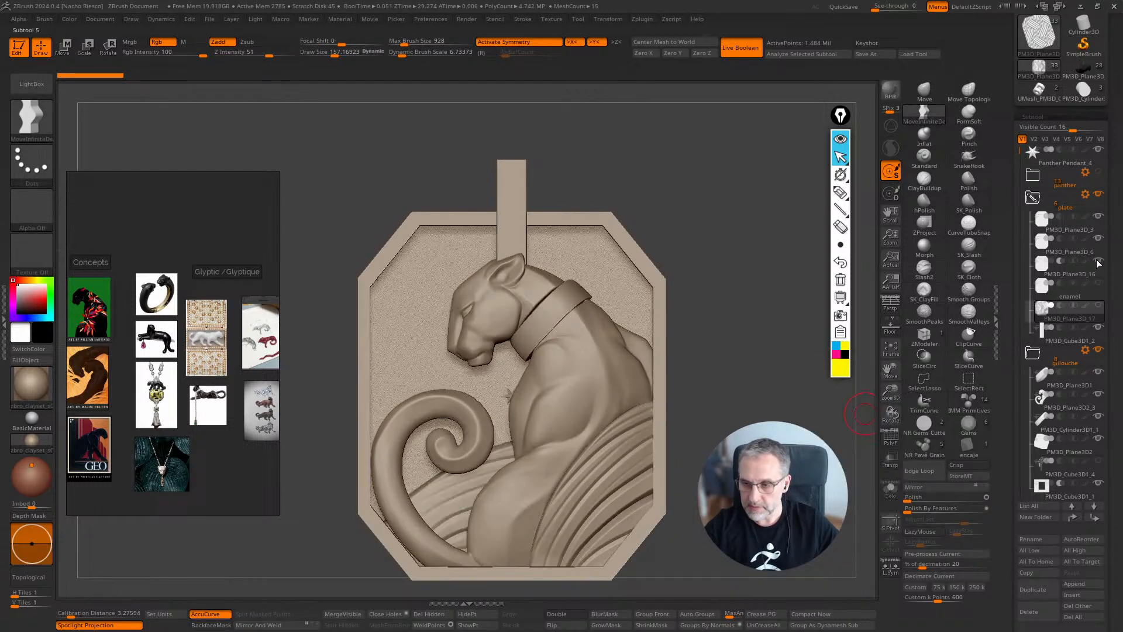
left_click(1098, 305)
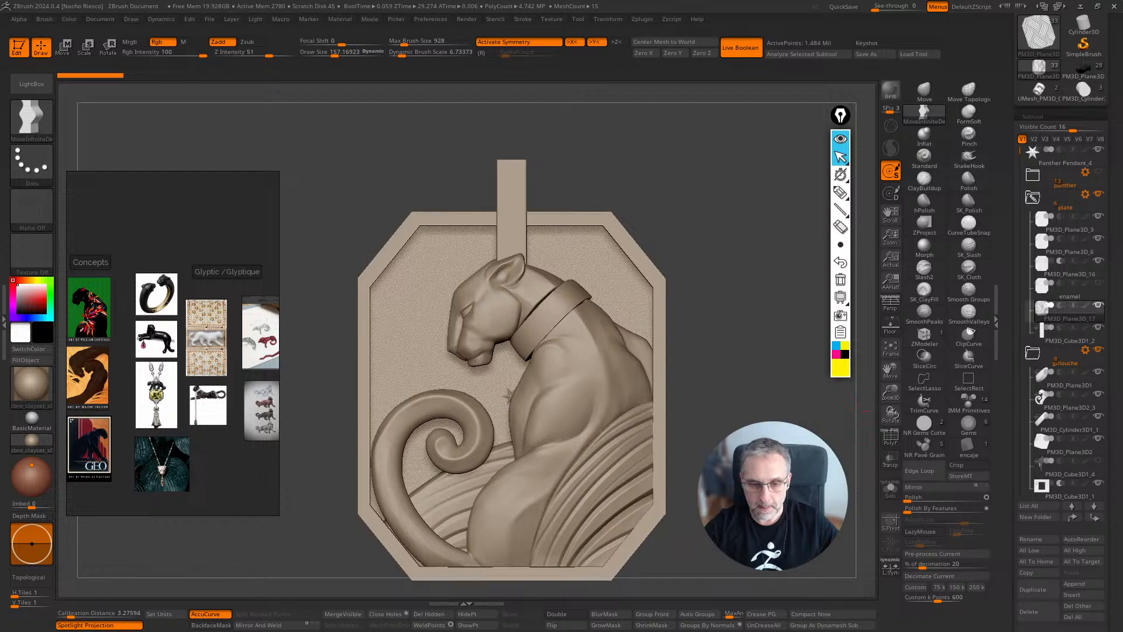
left_click_drag(773, 423, 781, 419, "shift")
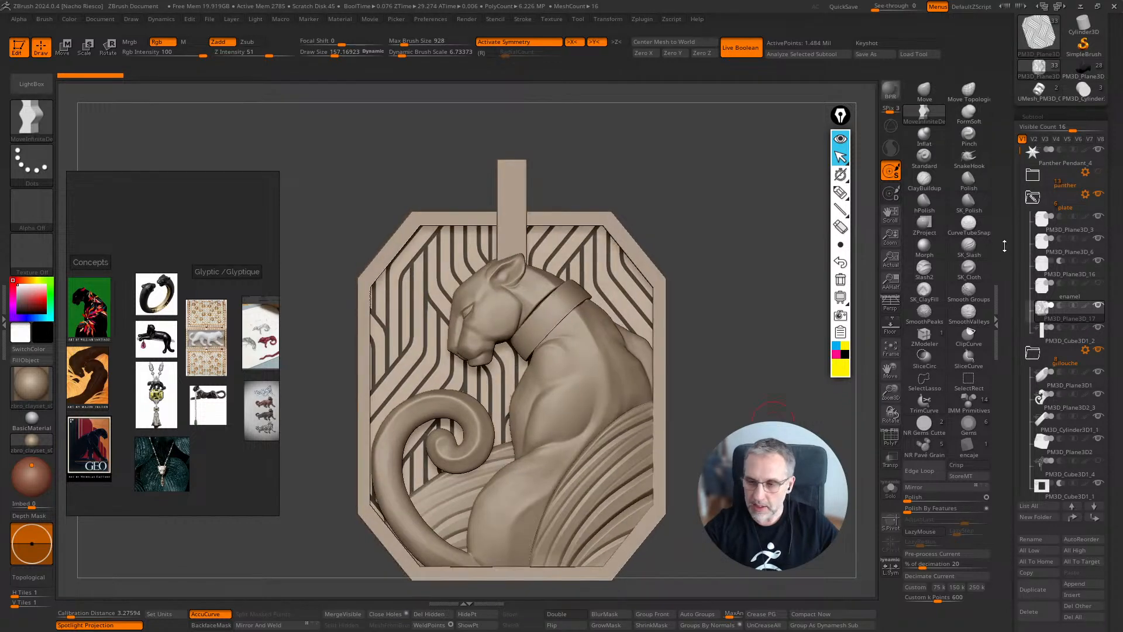
Duplicate the panther subtool PM3D_Plane3D2_3 and make the copy the active subtool
left_click_drag(1016, 161, 1012, 243)
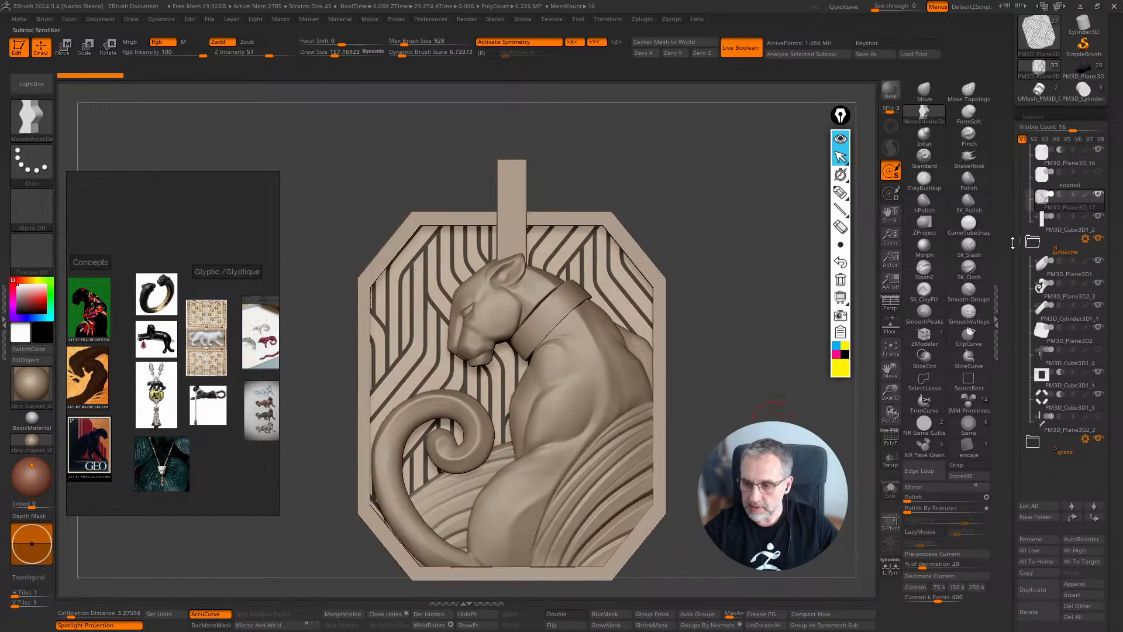
left_click(1077, 292)
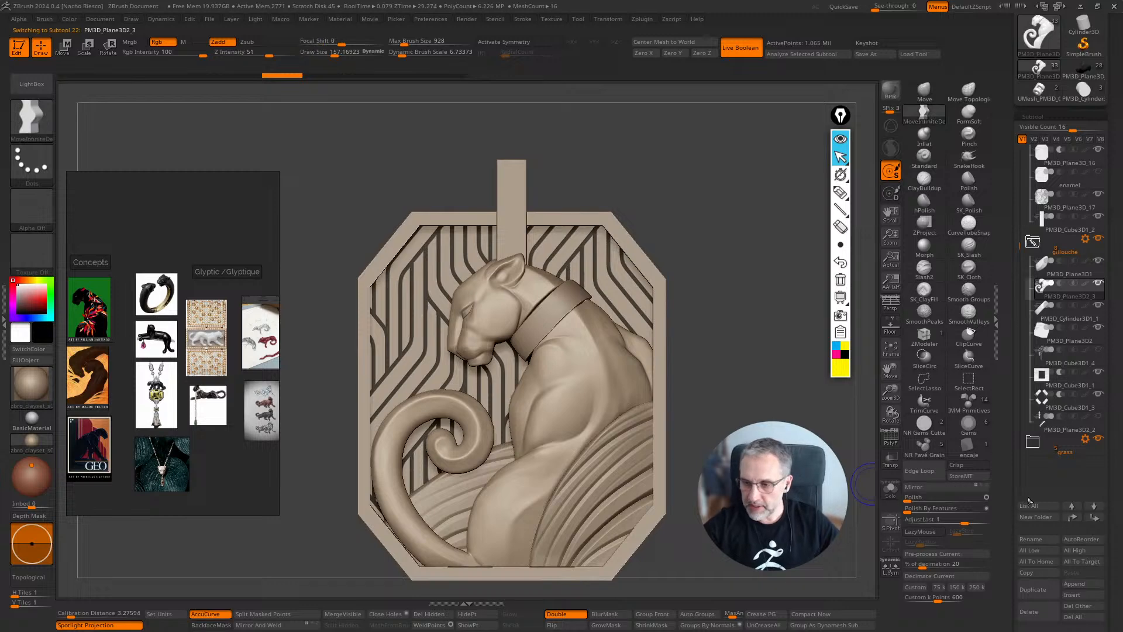
left_click(1039, 595)
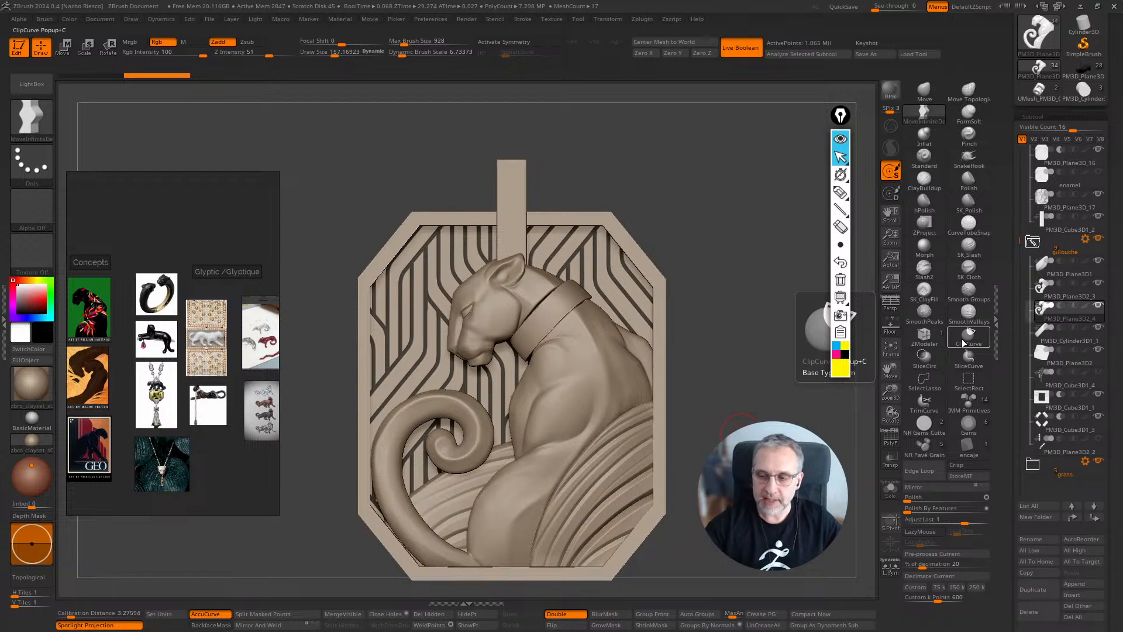
left_click(1074, 290)
left_click(1066, 318)
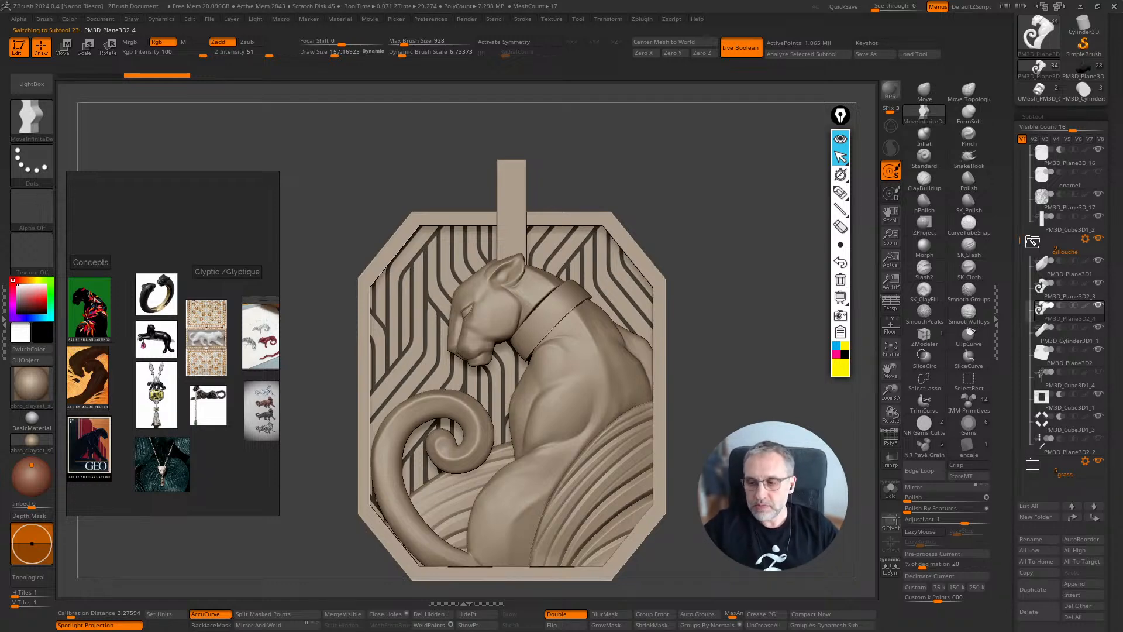
mouse_move(1075, 295)
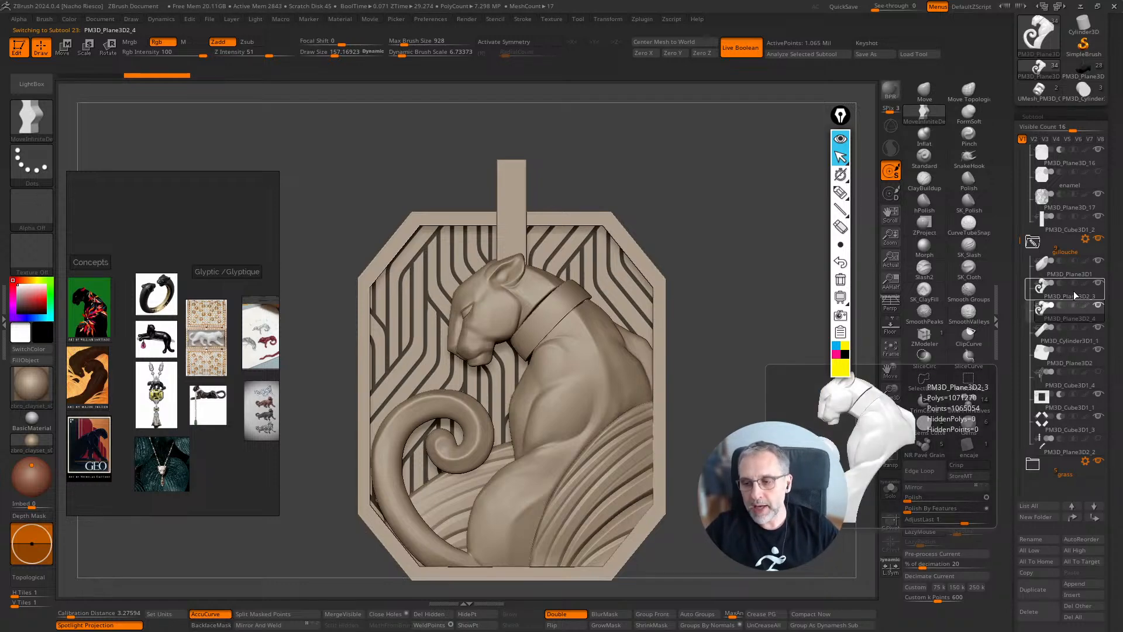
Isolate the panther copy, display its polygroup colours without wireframe lines and expand the DynaMesh settings
left_click(842, 144)
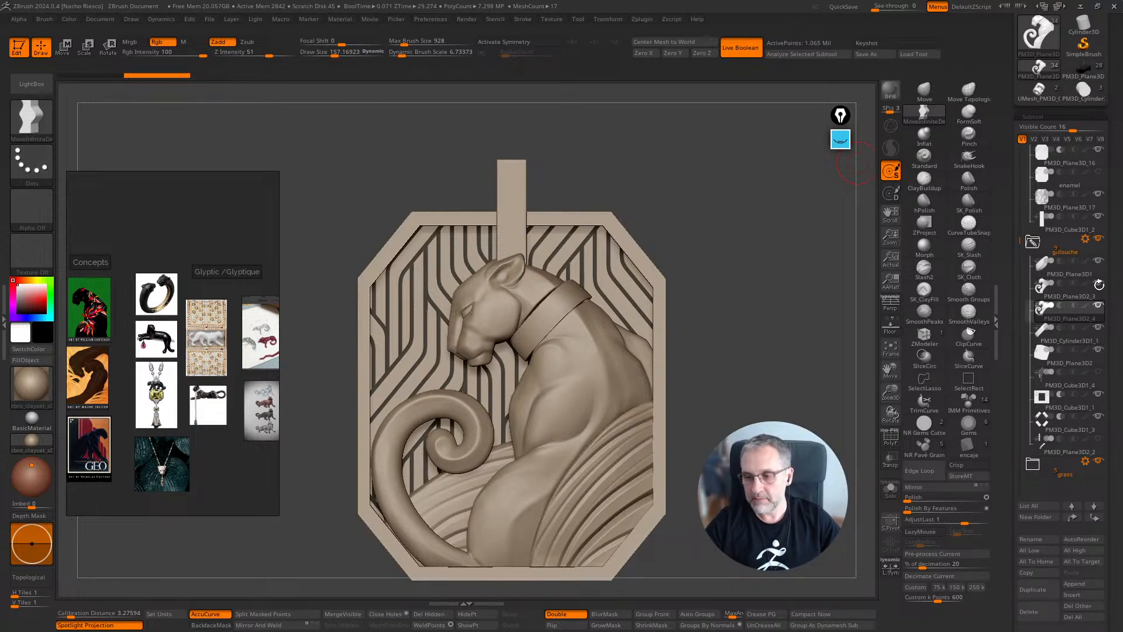
left_click(891, 490)
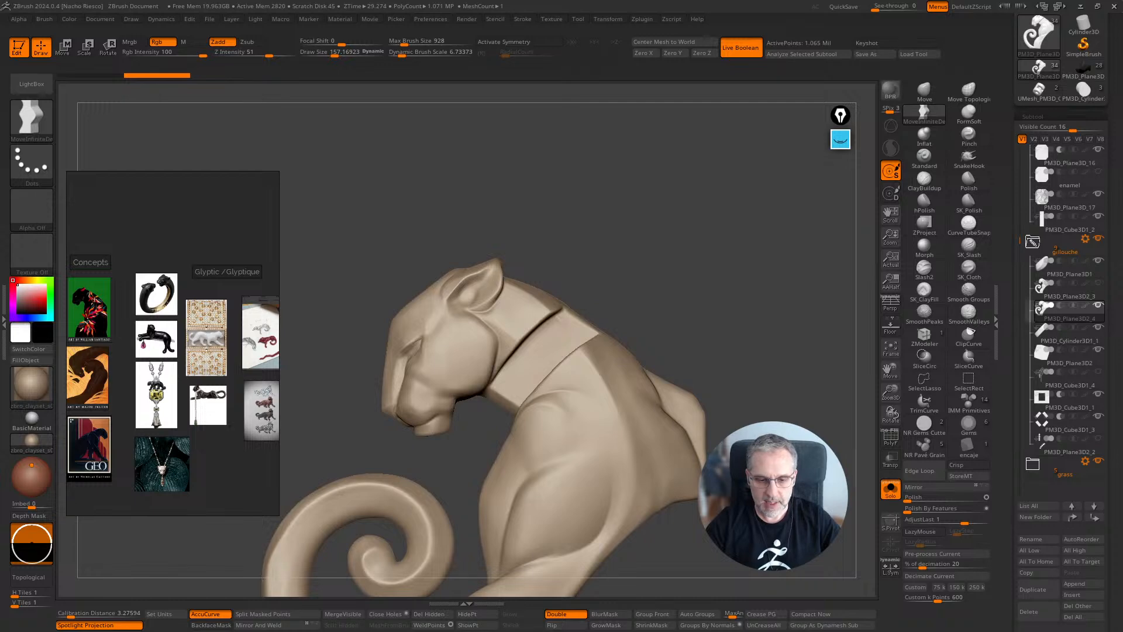
left_click_drag(798, 289, 817, 310)
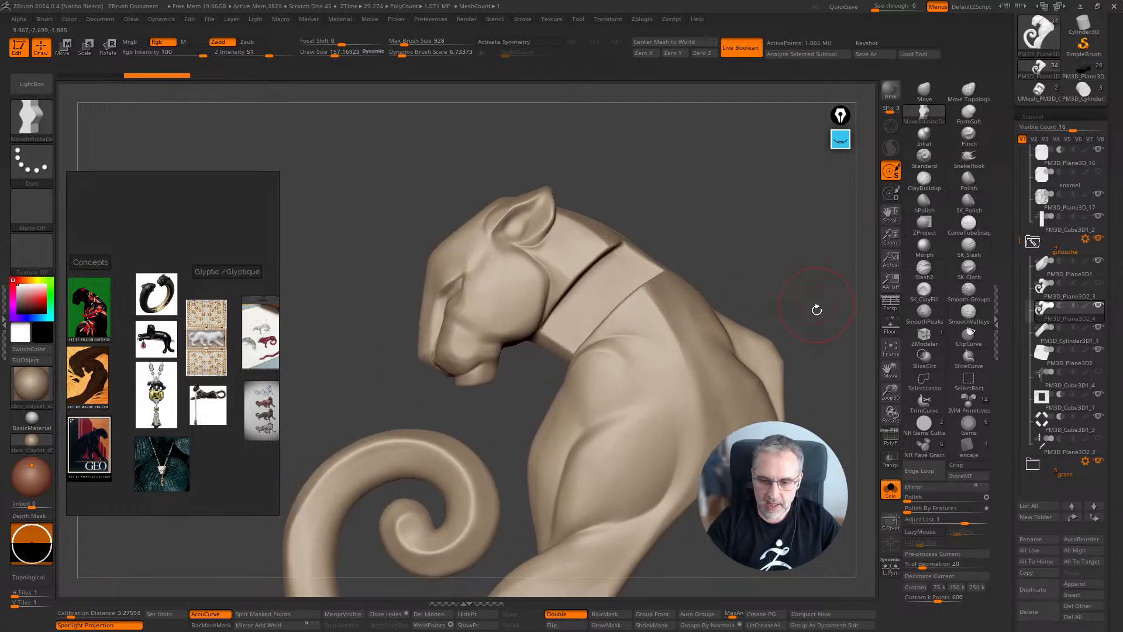
left_click(890, 436)
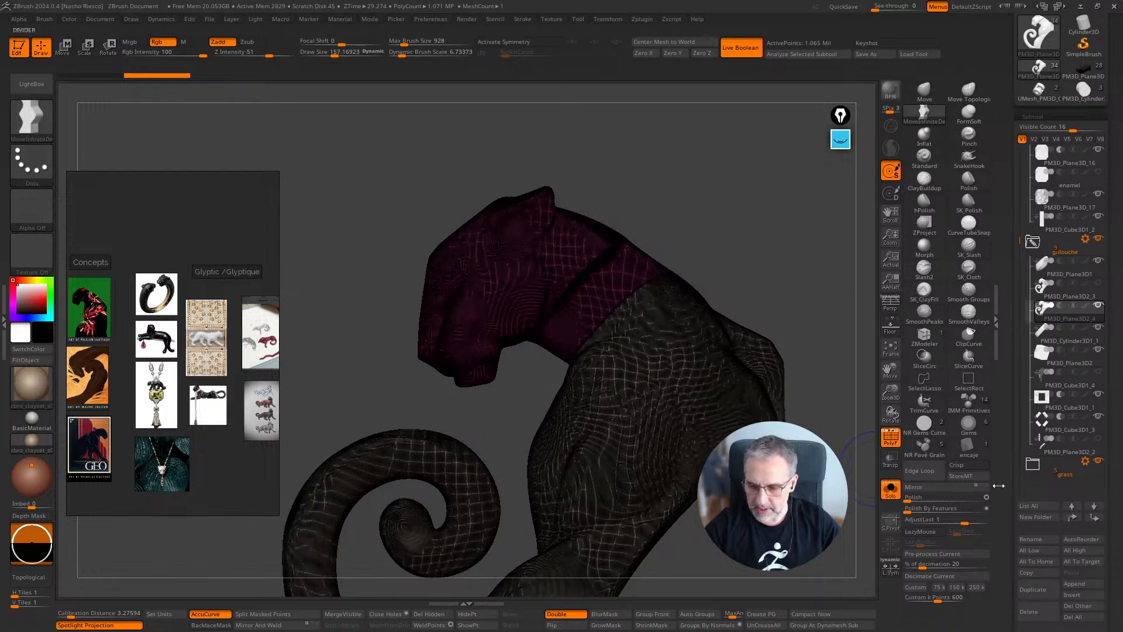
scroll(1044, 412, "down", 10)
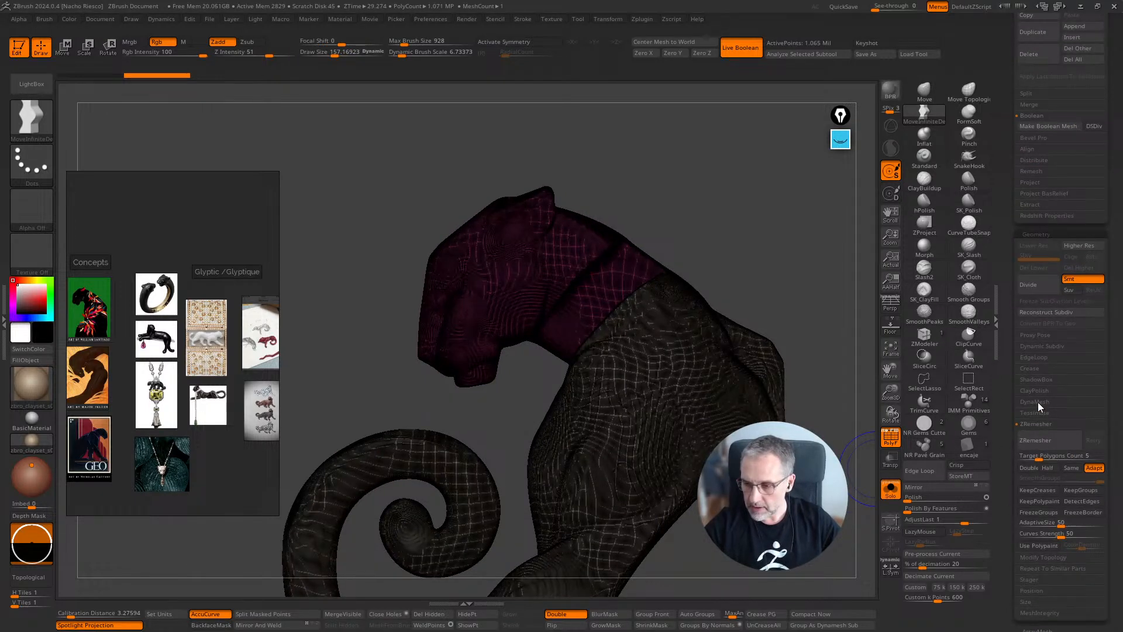
left_click(1036, 402)
left_click(890, 437)
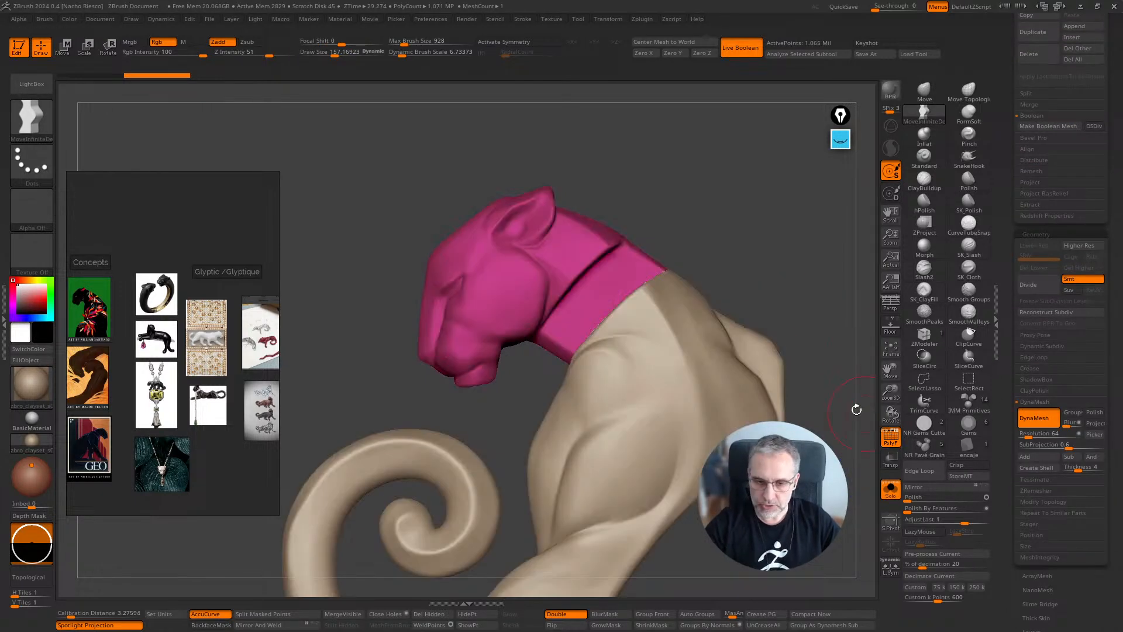
Merge the whole panther copy into a single polygroup
left_click_drag(827, 378, 818, 414)
mouse_move(759, 255)
left_mouse_down()
mouse_move(753, 291)
mouse_move(743, 264)
mouse_move(770, 326)
mouse_move(769, 366)
mouse_move(787, 352)
left_mouse_up()
key("ctrl+w")
key("ctrl")
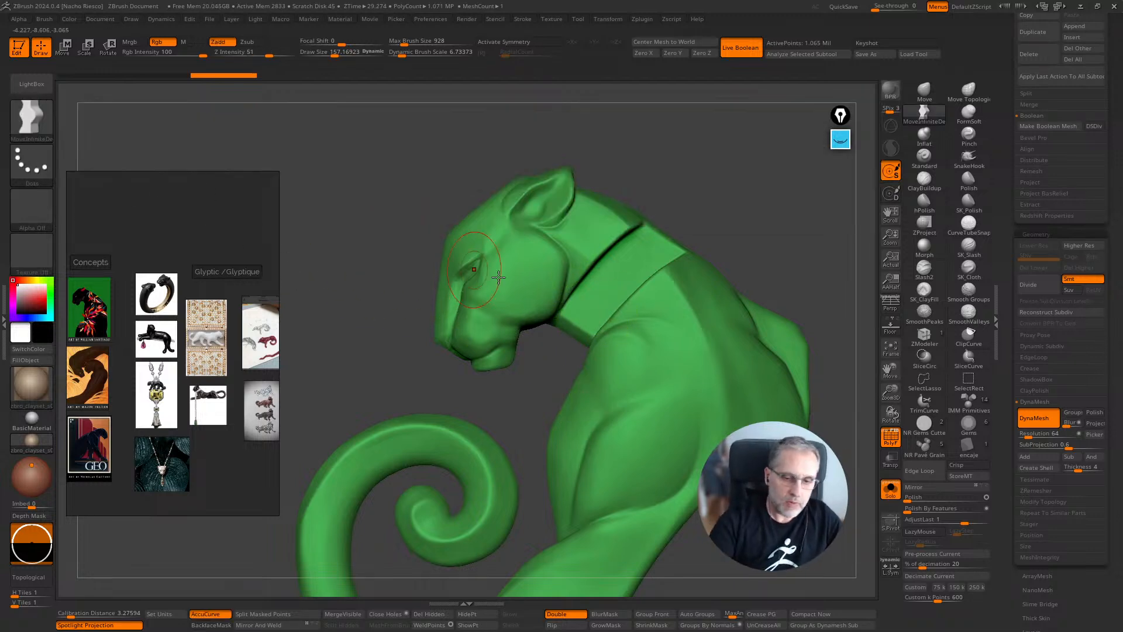
Mask the panther's head up to the collar's upper edge and assign it to its own polygroup
mouse_move(434, 188)
left_mouse_down("ctrl")
mouse_move(451, 384)
mouse_move(521, 383)
mouse_move(605, 263)
left_mouse_up("ctrl")
key("ctrl+z")
left_click_drag(697, 205, 705, 257, "alt")
mouse_move(298, 345)
left_mouse_down("ctrl")
mouse_move(406, 507)
mouse_move(488, 462)
mouse_move(571, 329)
mouse_move(661, 245)
mouse_move(275, 140)
mouse_move(277, 176)
left_mouse_up("ctrl")
key("ctrl+w")
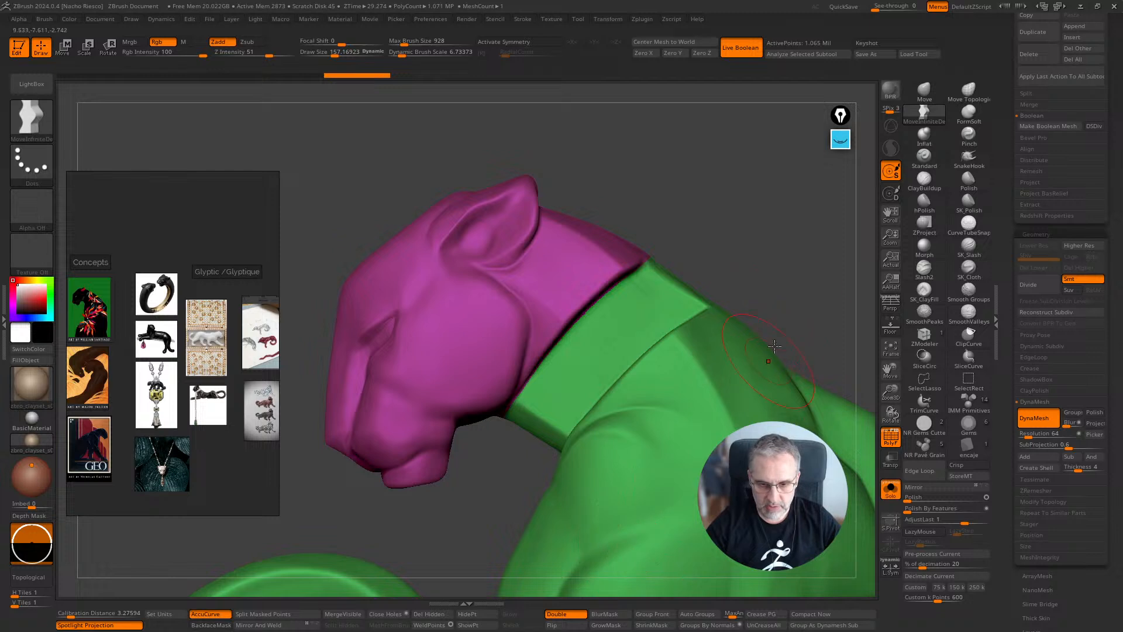
Mask the panther's body and tail below the collar
left_click_drag(731, 175, 774, 245)
left_click_drag(779, 200, 691, 218)
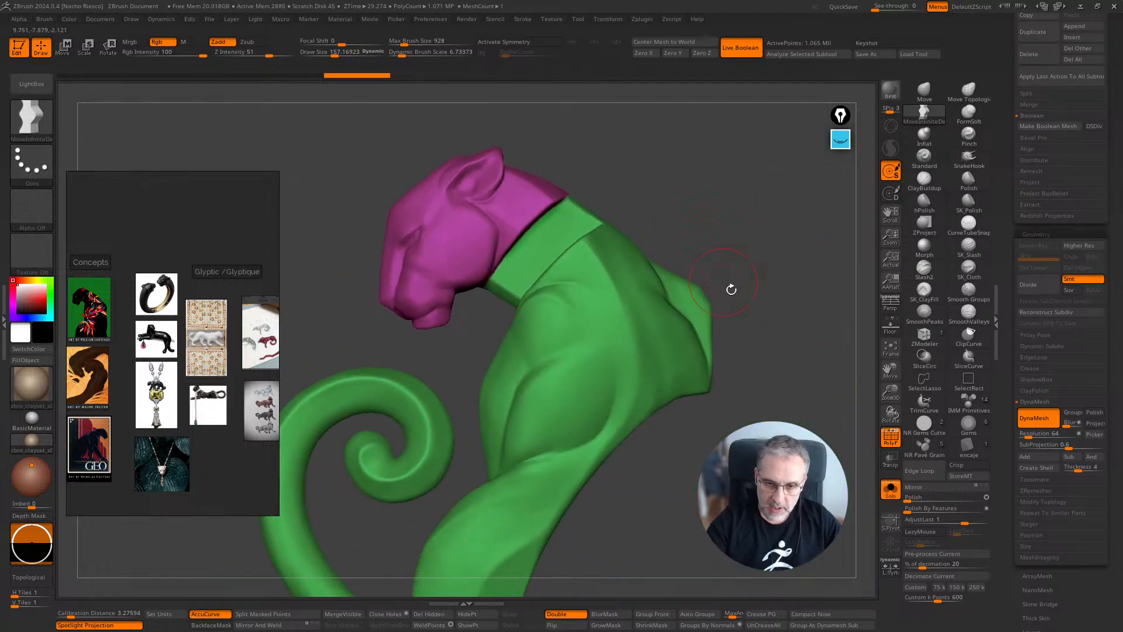
mouse_move(731, 289)
left_mouse_down()
mouse_move(781, 410)
mouse_move(723, 267)
mouse_move(662, 216)
mouse_move(620, 216)
mouse_move(567, 241)
mouse_move(471, 404)
mouse_move(465, 436)
mouse_move(661, 605)
left_mouse_up()
left_click_drag(602, 580, 723, 415, "alt")
mouse_move(715, 459)
left_mouse_down("ctrl")
mouse_move(622, 284)
mouse_move(395, 223)
mouse_move(661, 591)
mouse_move(673, 588)
left_mouse_up("ctrl")
mouse_move(427, 175)
left_mouse_down("alt")
mouse_move(275, 298)
mouse_move(281, 375)
left_mouse_up("alt")
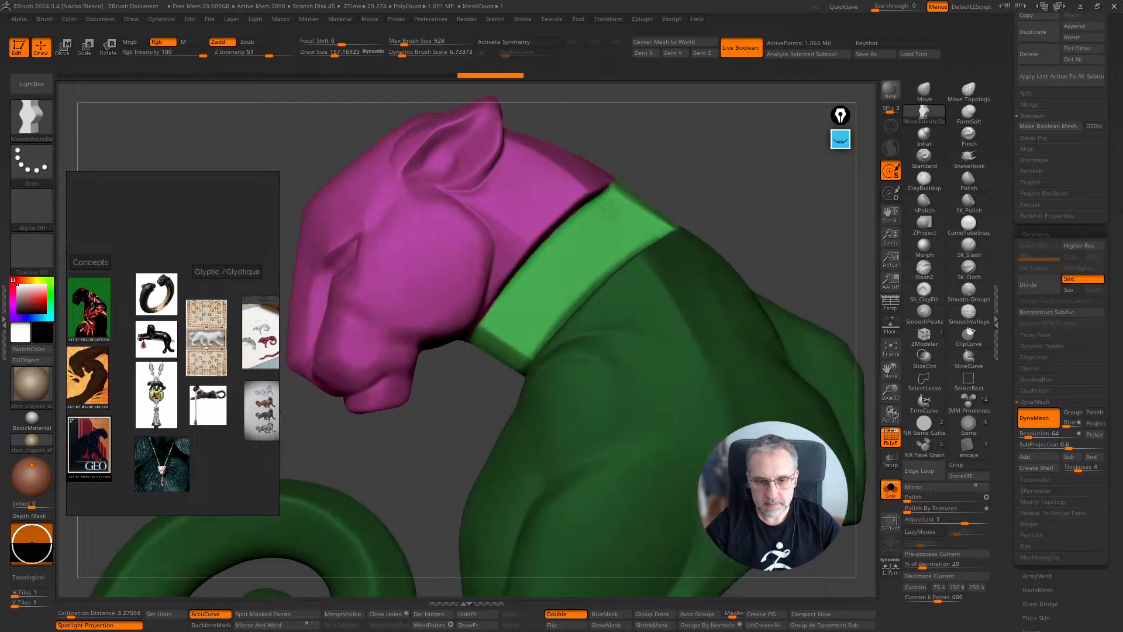
left_click_drag(780, 227, 790, 211)
left_click_drag(492, 365, 502, 389, "ctrl")
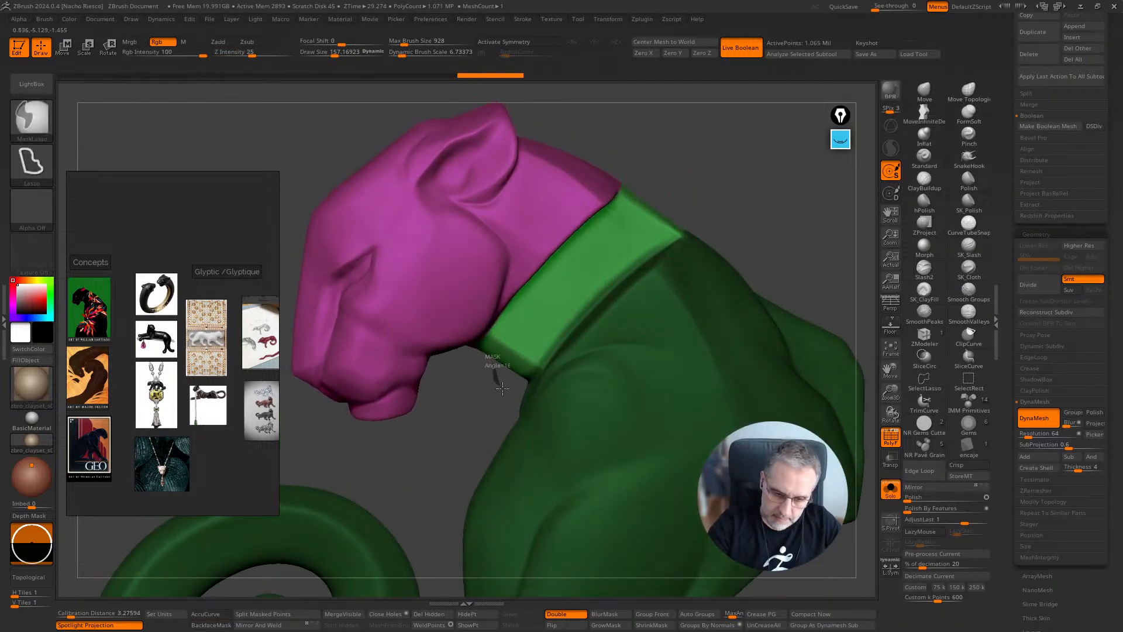
left_click_drag(545, 356, 680, 219, "ctrl")
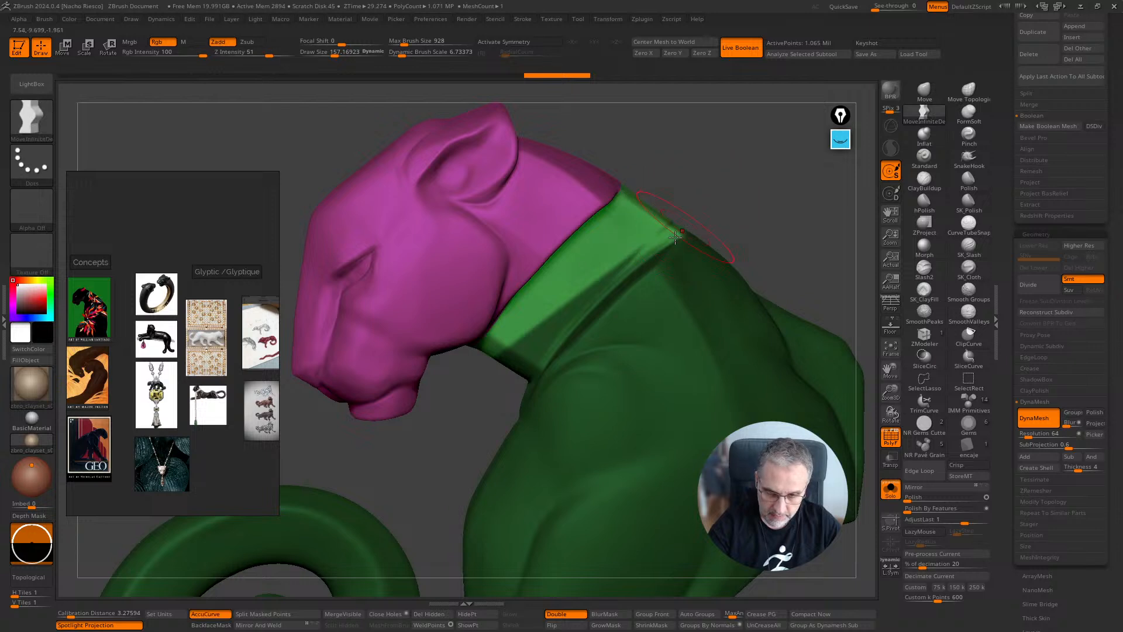
key("ctrl+z")
Refine the mask along the collar's lower edge and assign the body and tail to their own polygroup
mouse_move(481, 395)
left_mouse_down("ctrl")
mouse_move(510, 395)
mouse_move(693, 183)
mouse_move(699, 158)
left_mouse_up("ctrl")
left_click(696, 438, "ctrl")
mouse_move(785, 180)
left_mouse_down()
mouse_move(787, 254)
mouse_move(758, 247)
mouse_move(720, 195)
left_mouse_up()
key("ctrl+w")
Split the panther copy into separate subtools by polygroup with Groups Split, accepting the non-undoable operation
scroll(1030, 334, "up", 5)
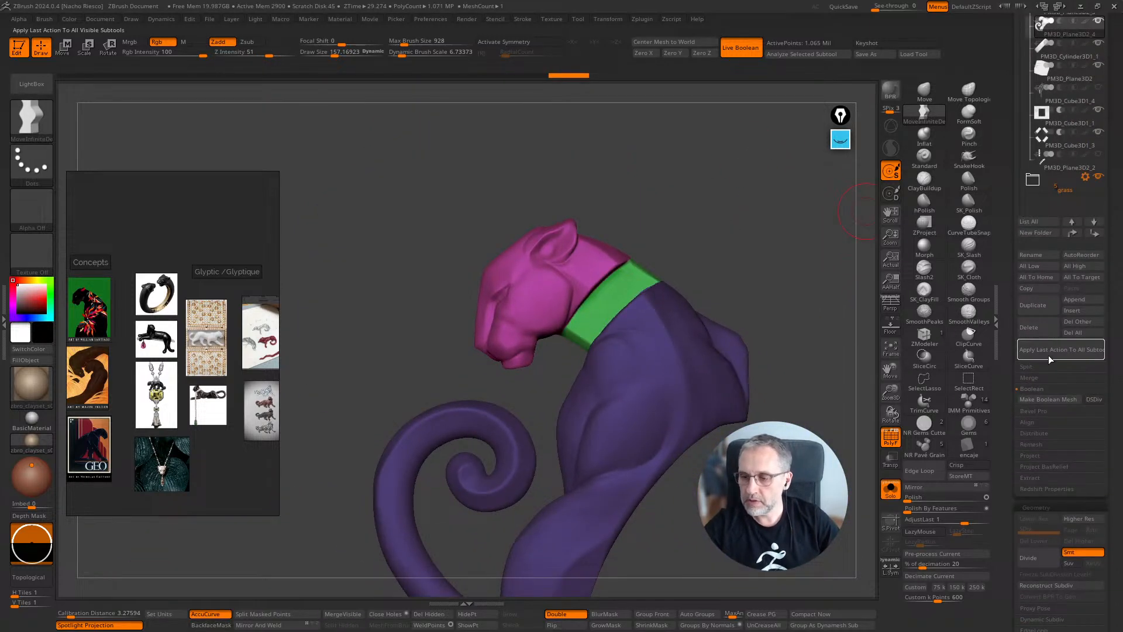
left_click(1048, 364)
left_click(1083, 389)
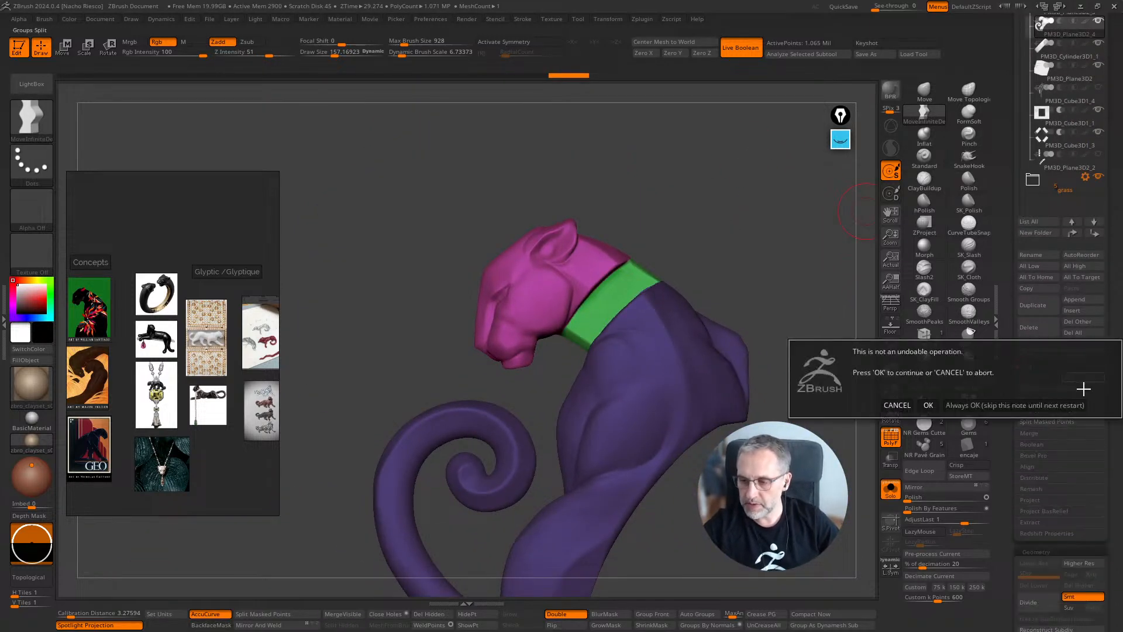
left_click(1031, 406)
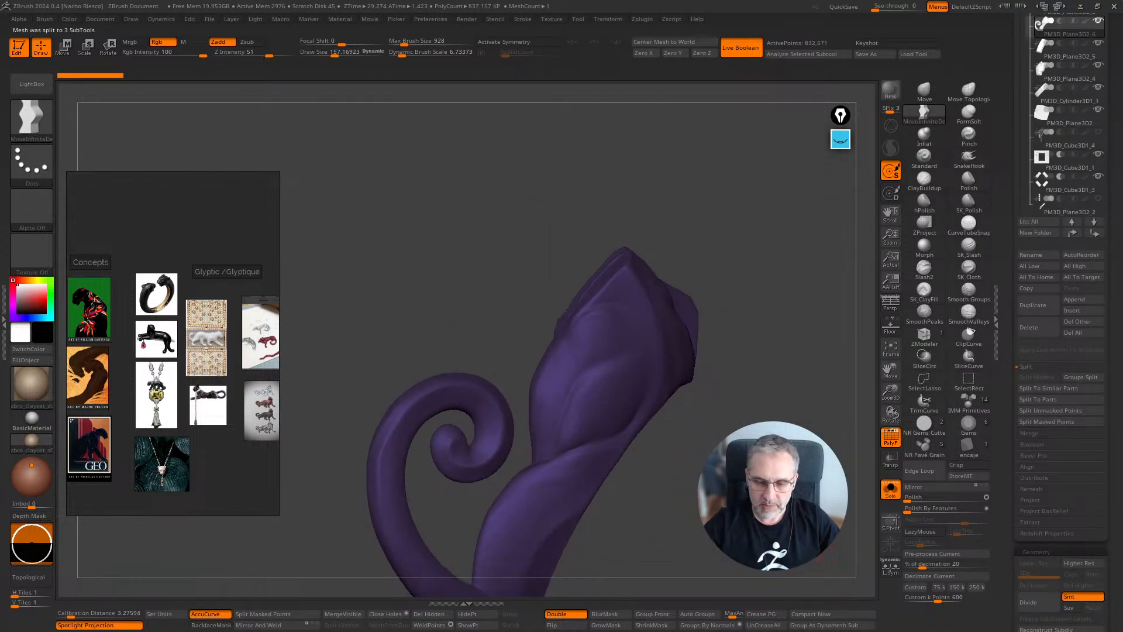
Remesh the body subtool with DynaMesh at resolution 64 to close the neck opening, and hide the polygroup colours
left_click_drag(822, 554, 860, 485)
left_click_drag(1008, 514, 1001, 225)
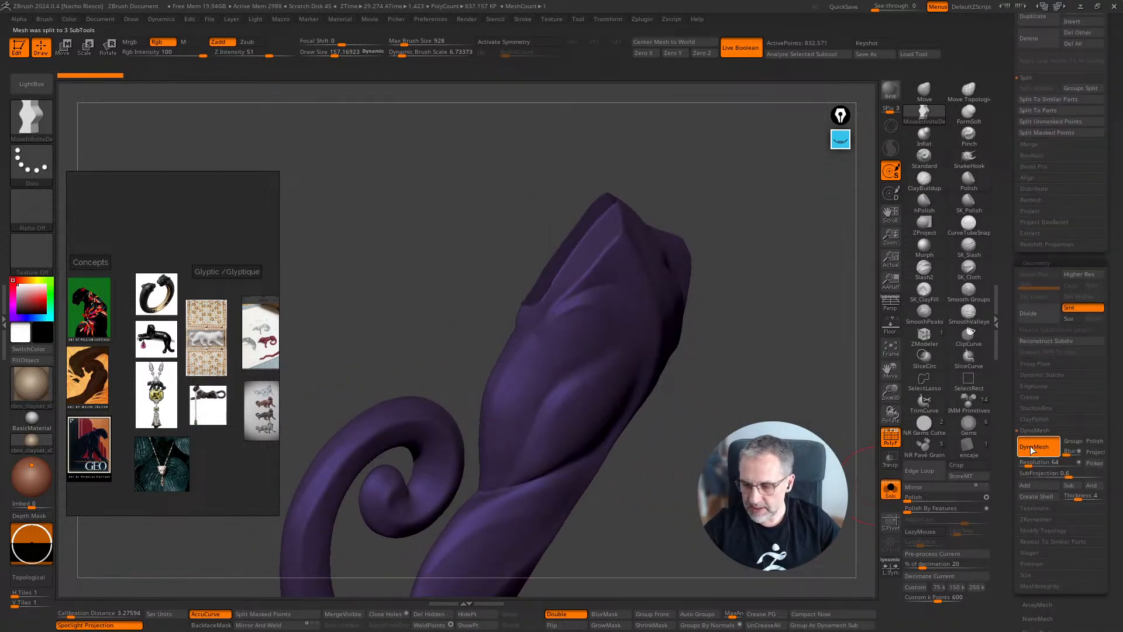
key("ctrl")
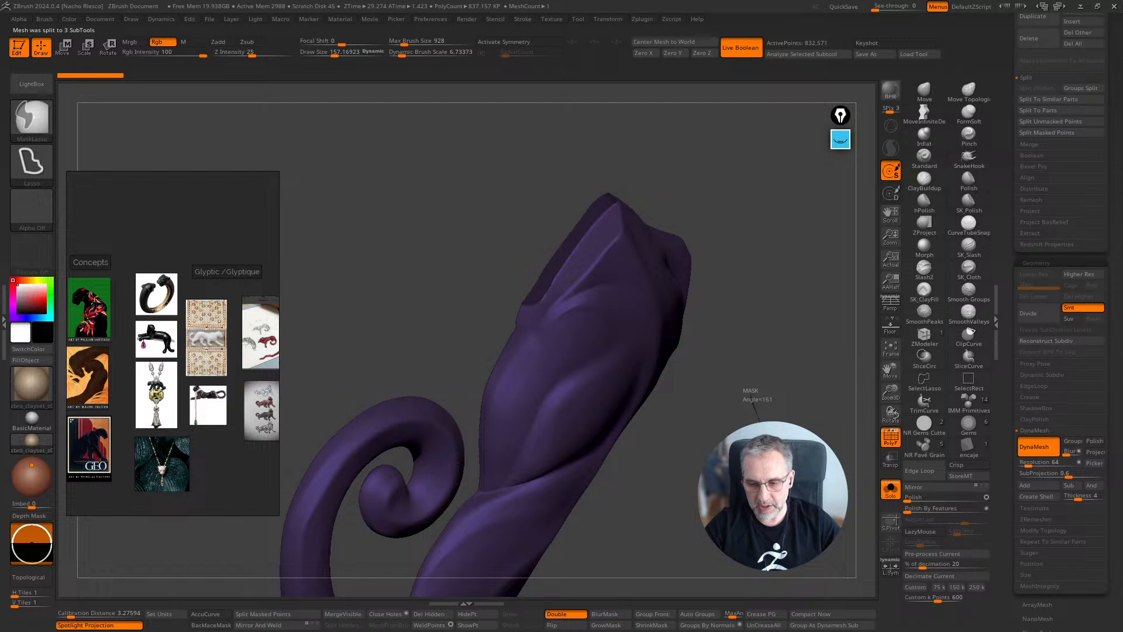
left_click(893, 443)
mouse_move(739, 474)
left_mouse_down()
mouse_move(784, 533)
mouse_move(802, 381)
left_mouse_up()
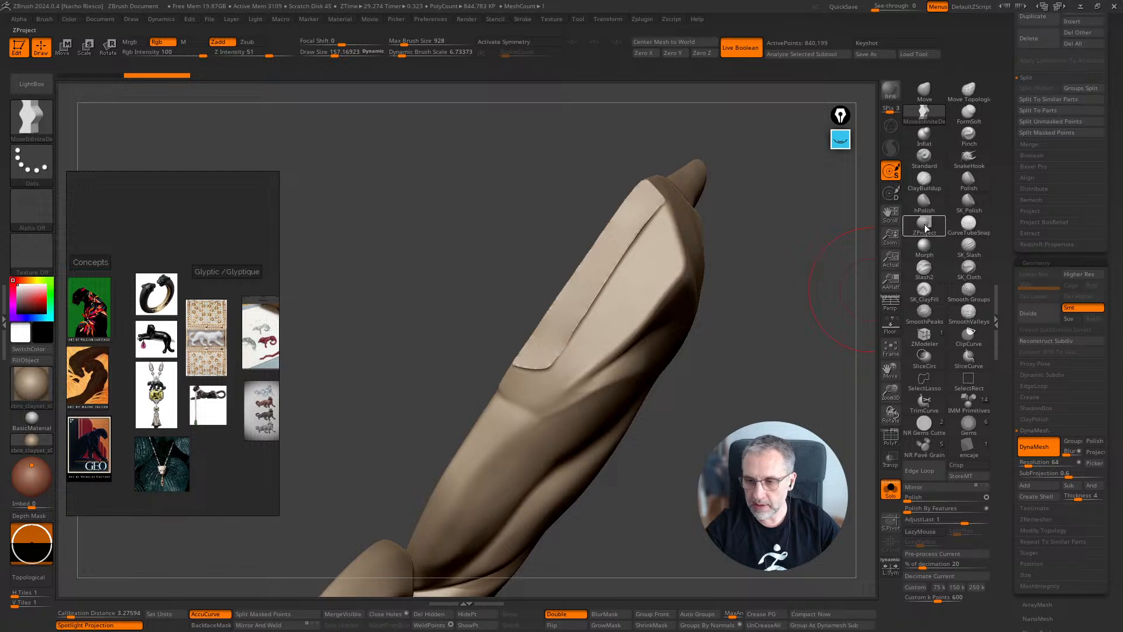
Flatten the ridges on the body's cut neck face with the hPolish brush, then show all subtools again
left_click(924, 208)
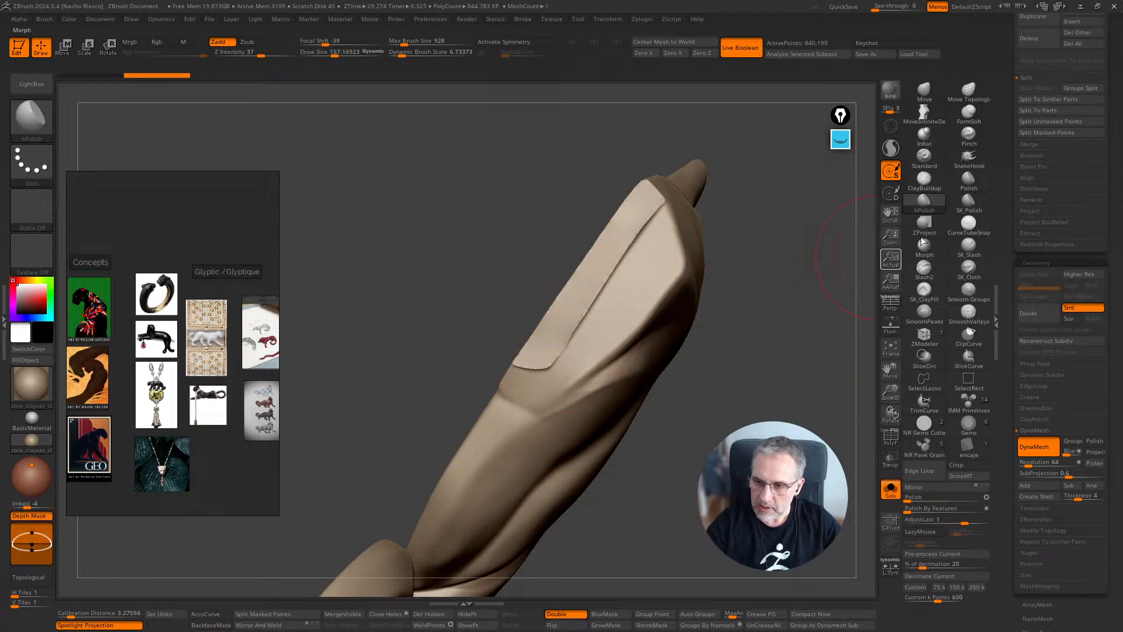
left_click_drag(577, 316, 599, 285)
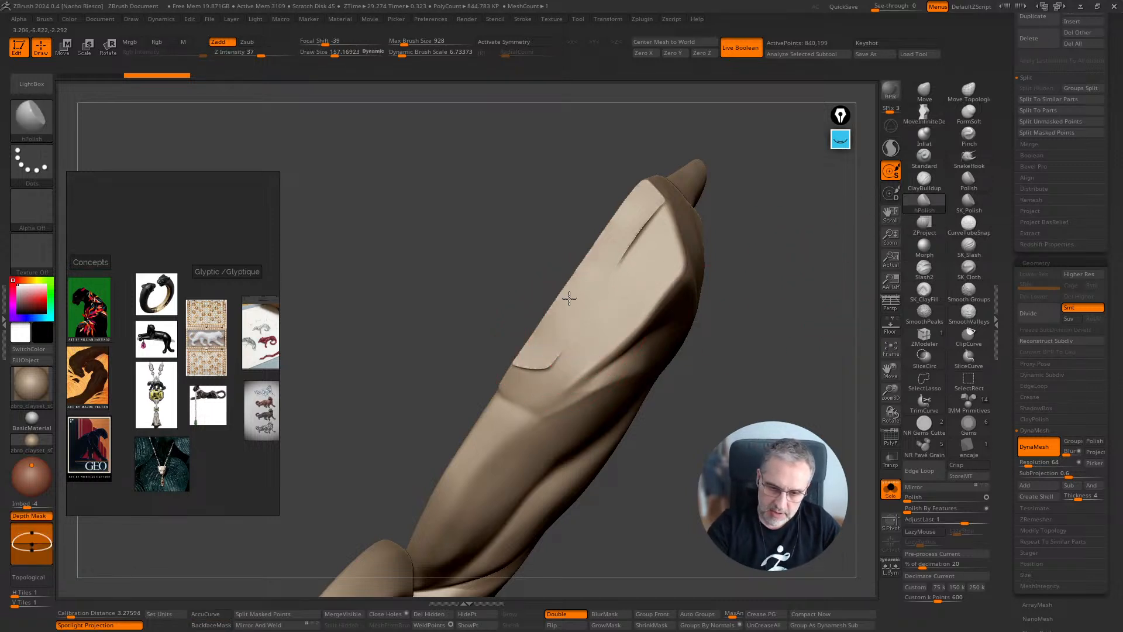
left_click_drag(539, 363, 609, 246)
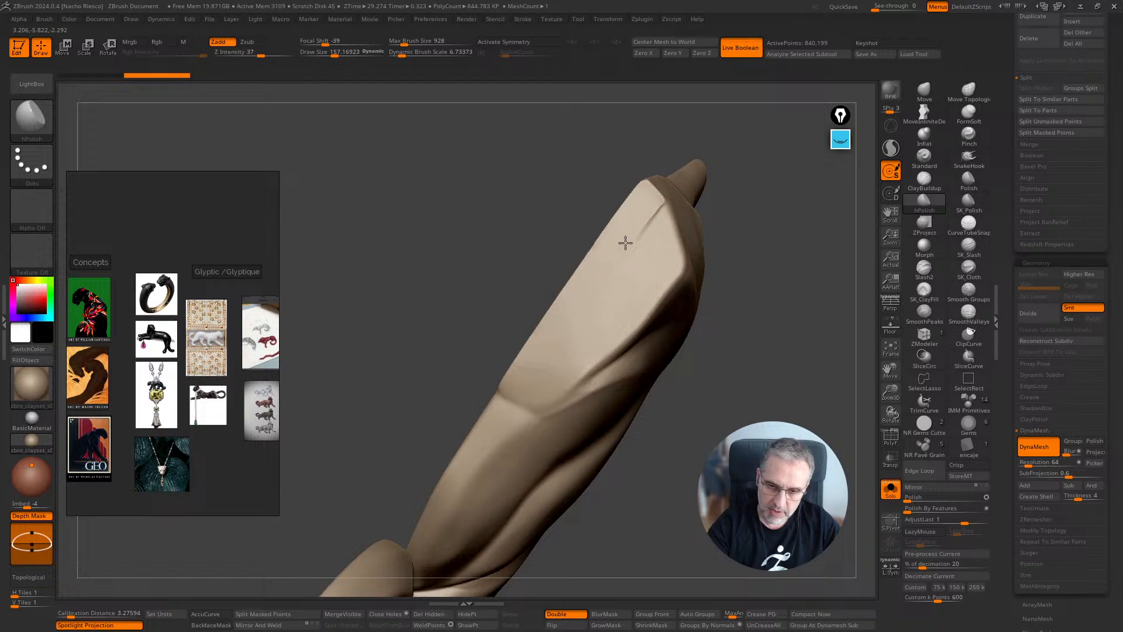
right_click_drag(569, 306, 641, 231)
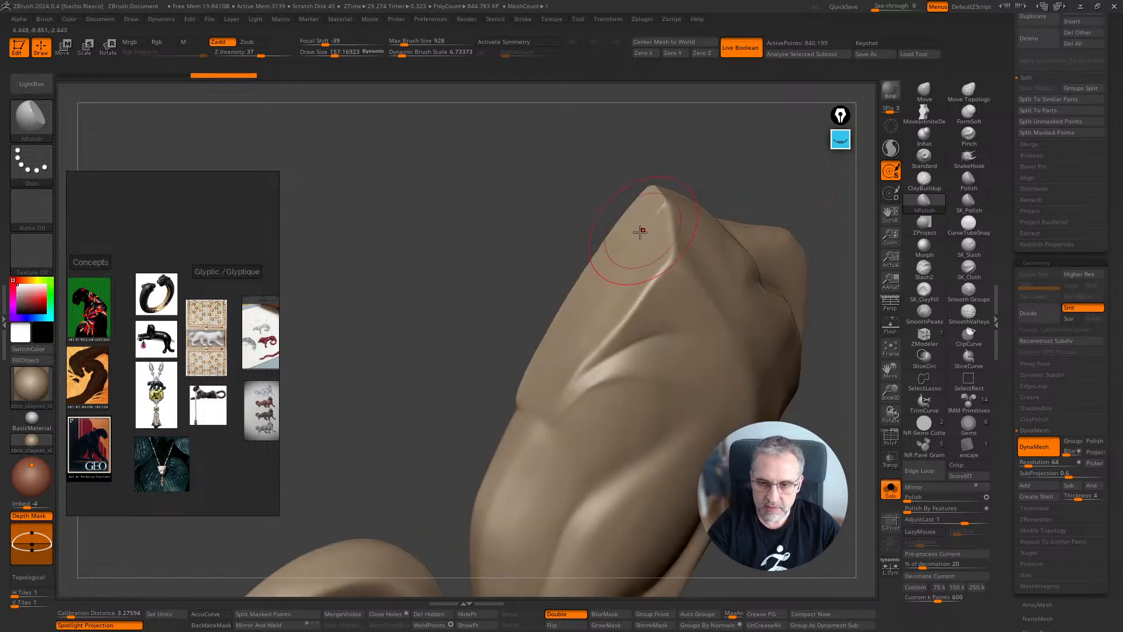
right_click_drag(751, 174, 769, 214, "shift")
left_click(890, 488)
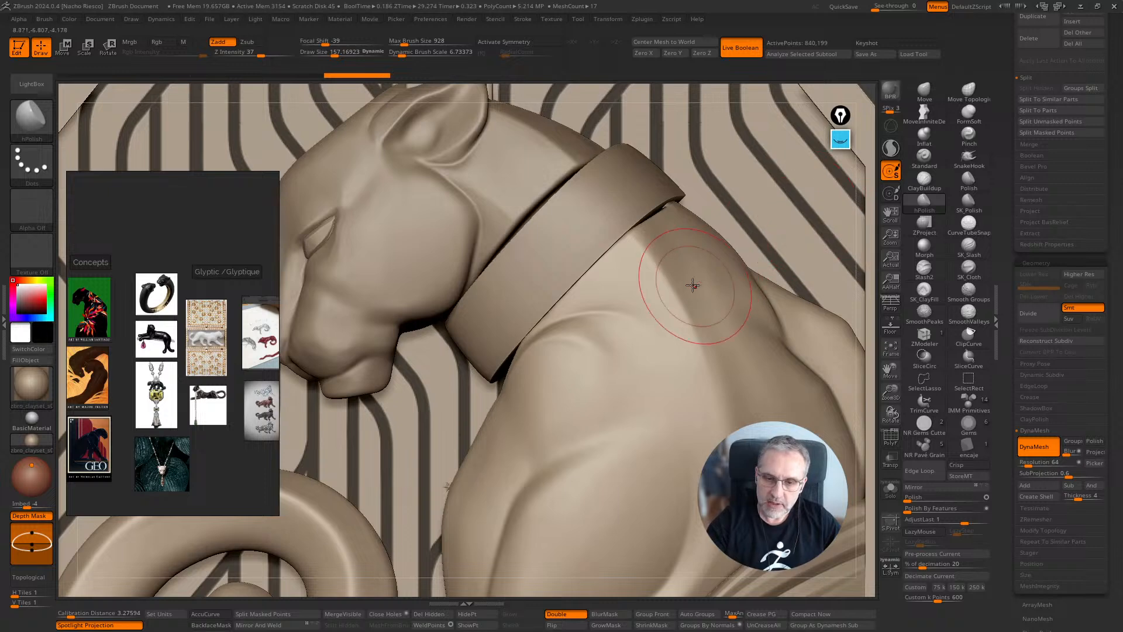
Pull the back of the body's neck up under the collar with the Move brush at a draw size of about 291
right_click_drag(671, 234, 675, 205)
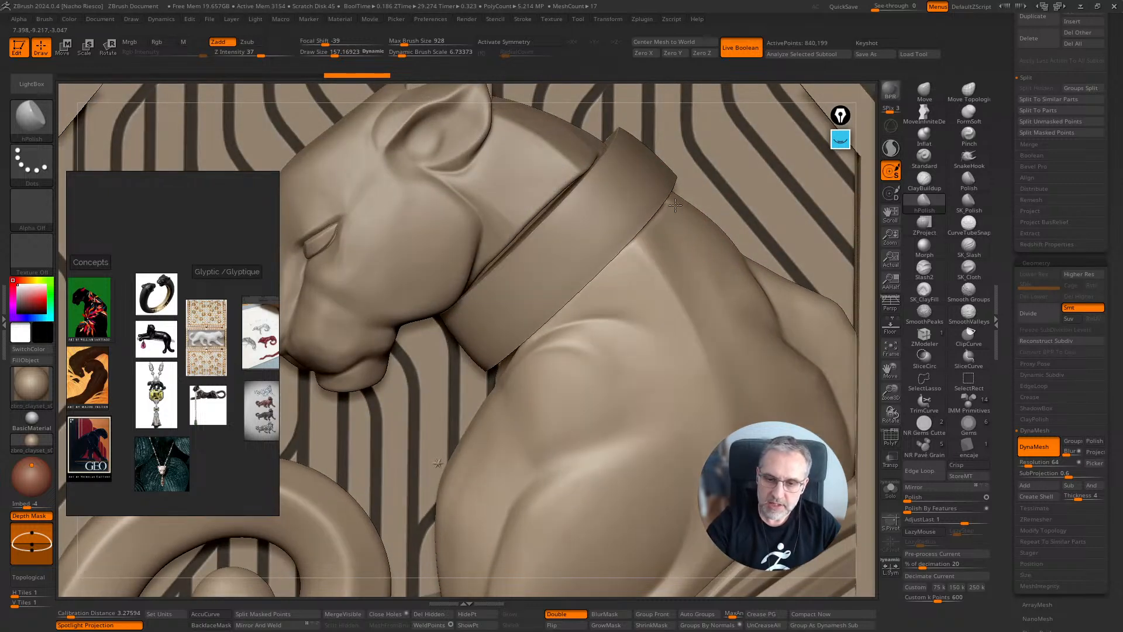
left_click(924, 93)
key("s")
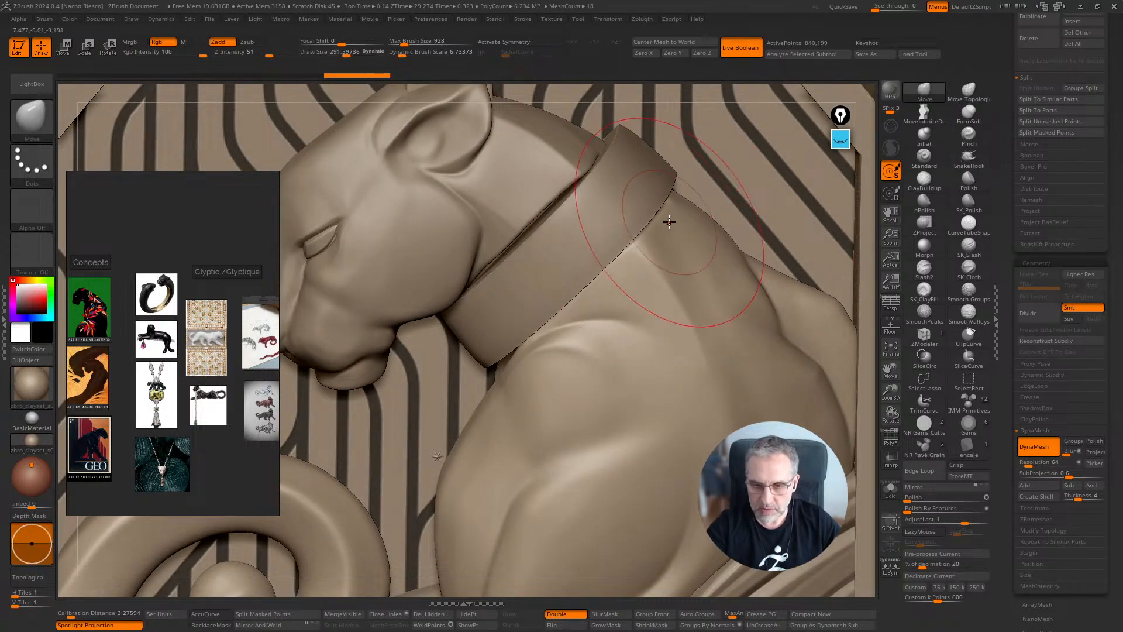
left_click_drag(671, 221, 653, 200)
right_click_drag(652, 200, 689, 186)
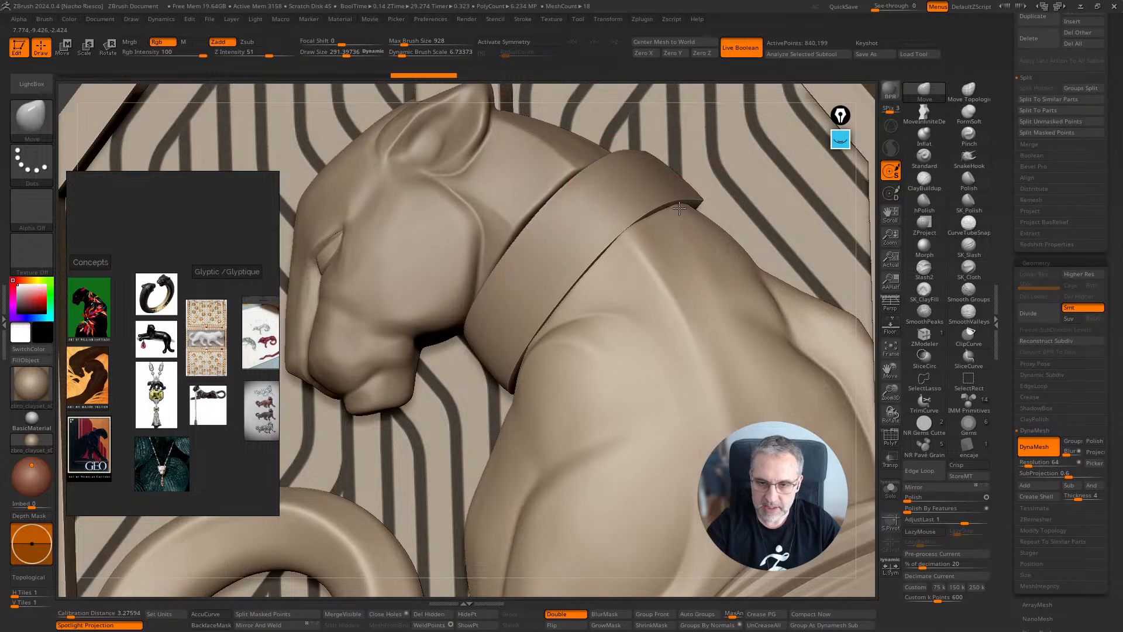
right_click_drag(682, 306, 612, 351)
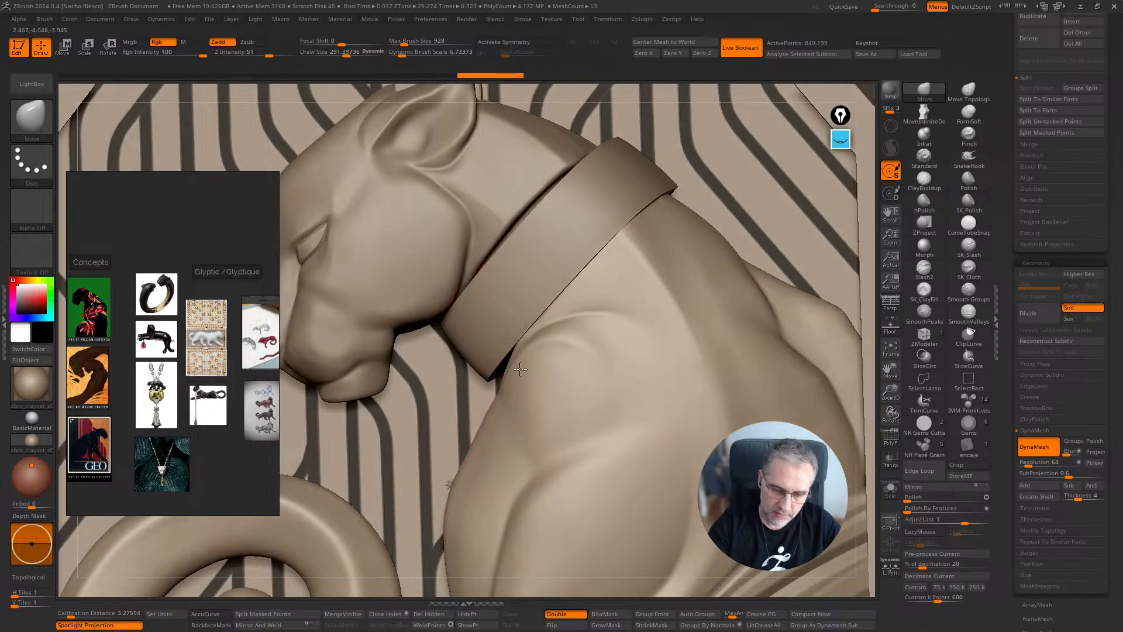
mouse_move(532, 367)
right_mouse_down()
mouse_move(531, 356)
mouse_move(486, 404)
right_mouse_up()
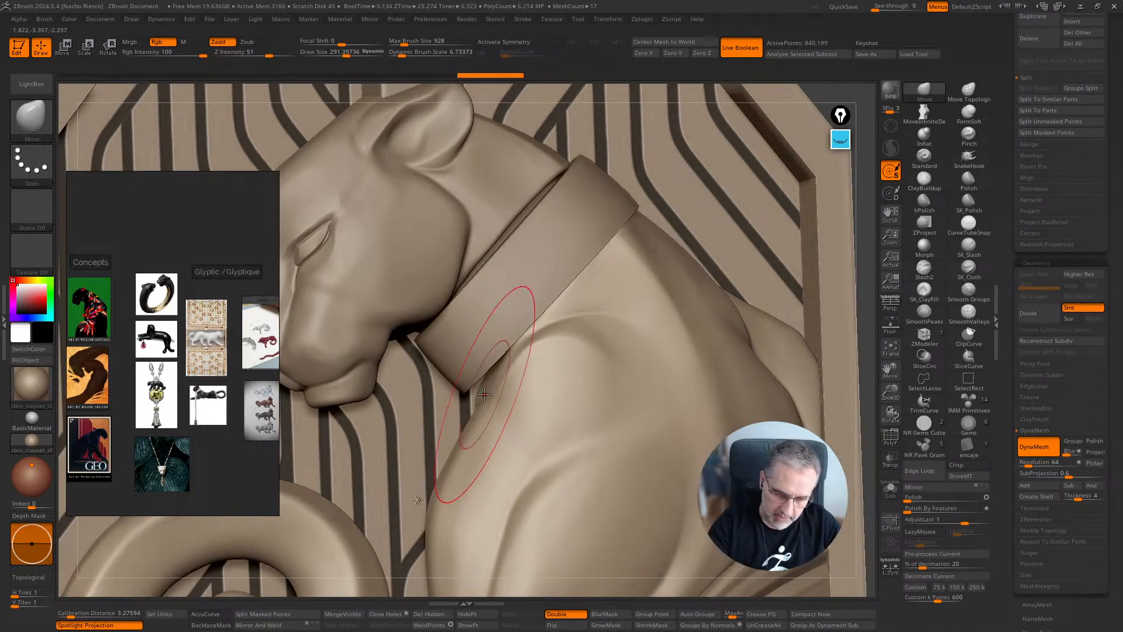
Isolate the body and mask everything except the front lower edge of the neck, then show all subtools
left_click(891, 490)
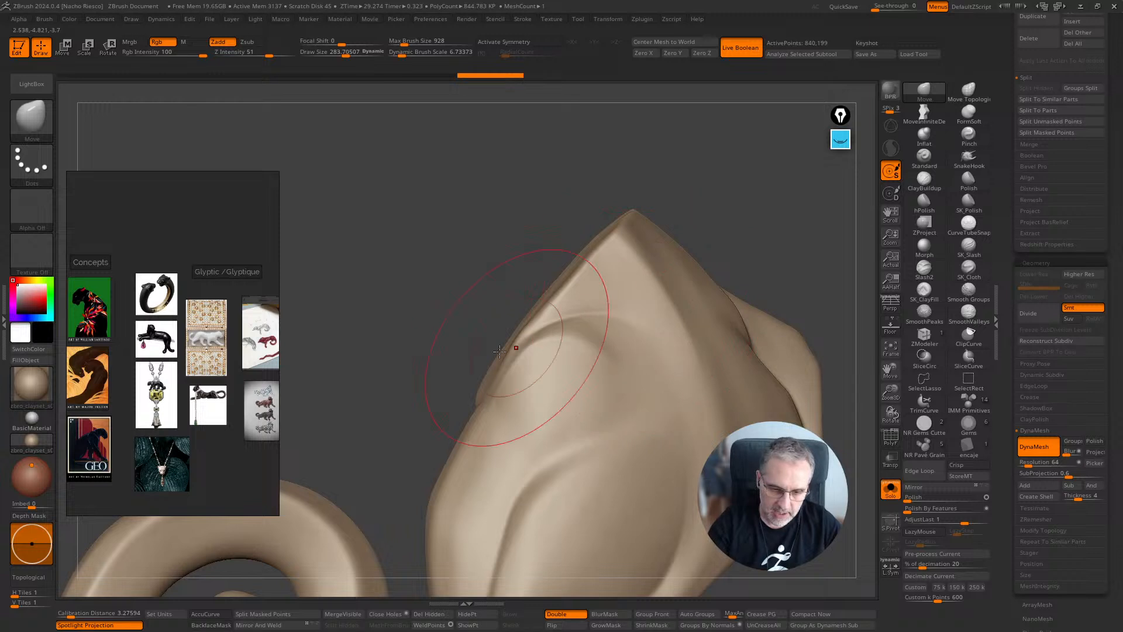
mouse_move(451, 379)
left_mouse_down("ctrl")
mouse_move(458, 408)
mouse_move(565, 249)
mouse_move(585, 245)
left_mouse_up("ctrl")
left_click(793, 266, "ctrl")
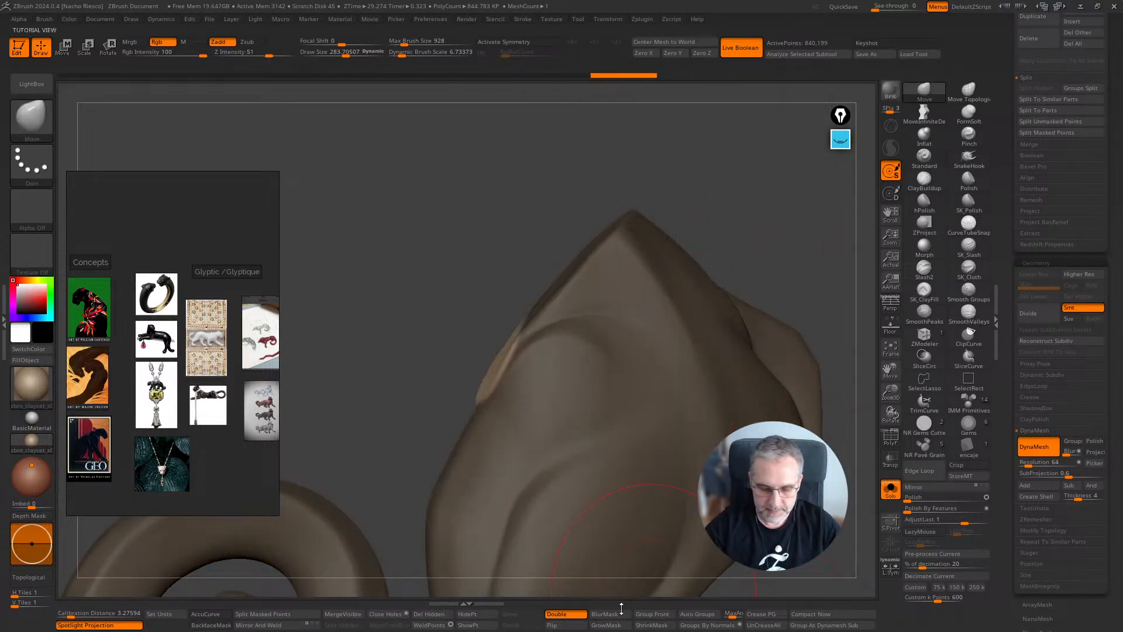
left_click(891, 495)
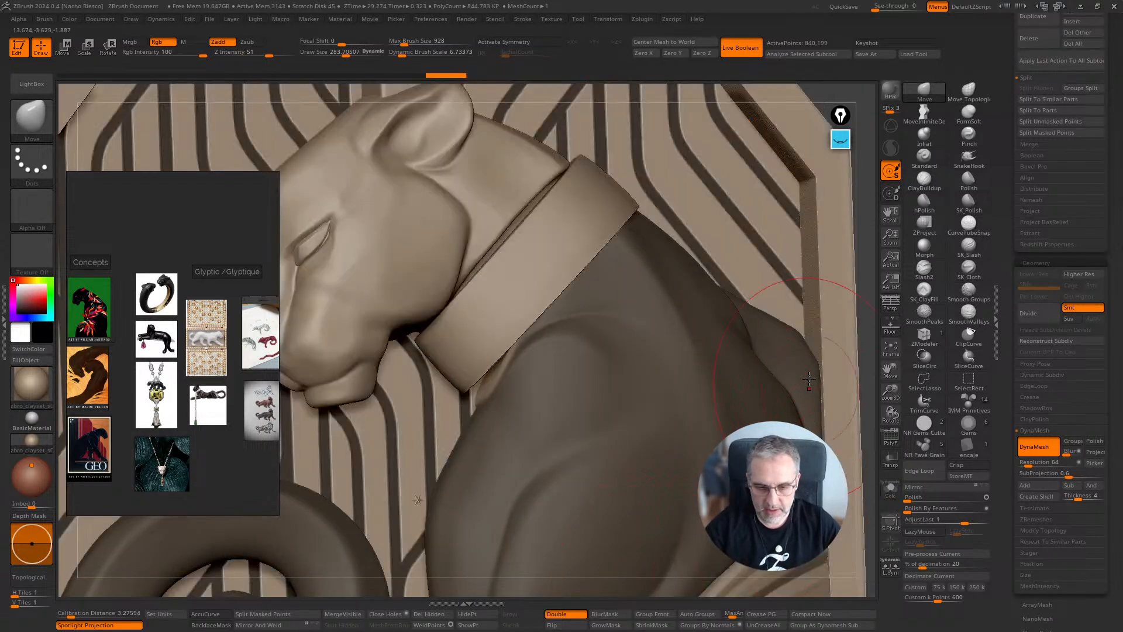
Pull the unmasked front neck edge against the collar using the MoveInfiniteDepth brush at a draw size of about 213 to 233
left_click(924, 113)
left_click_drag(864, 338, 857, 335, "shift")
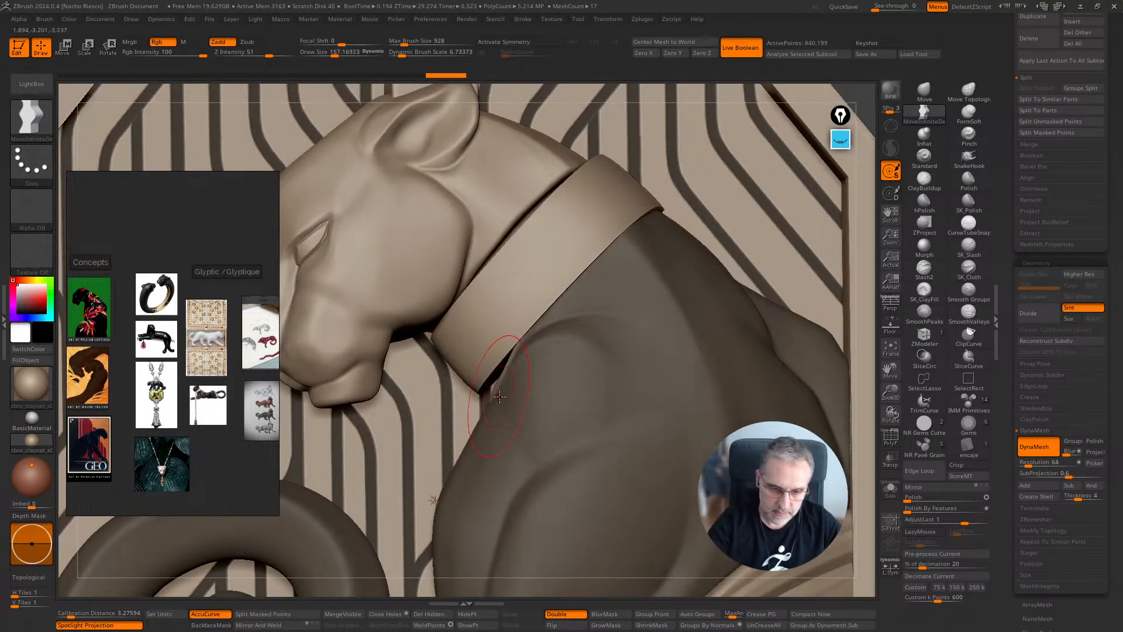
key("s")
left_click_drag(498, 395, 504, 395)
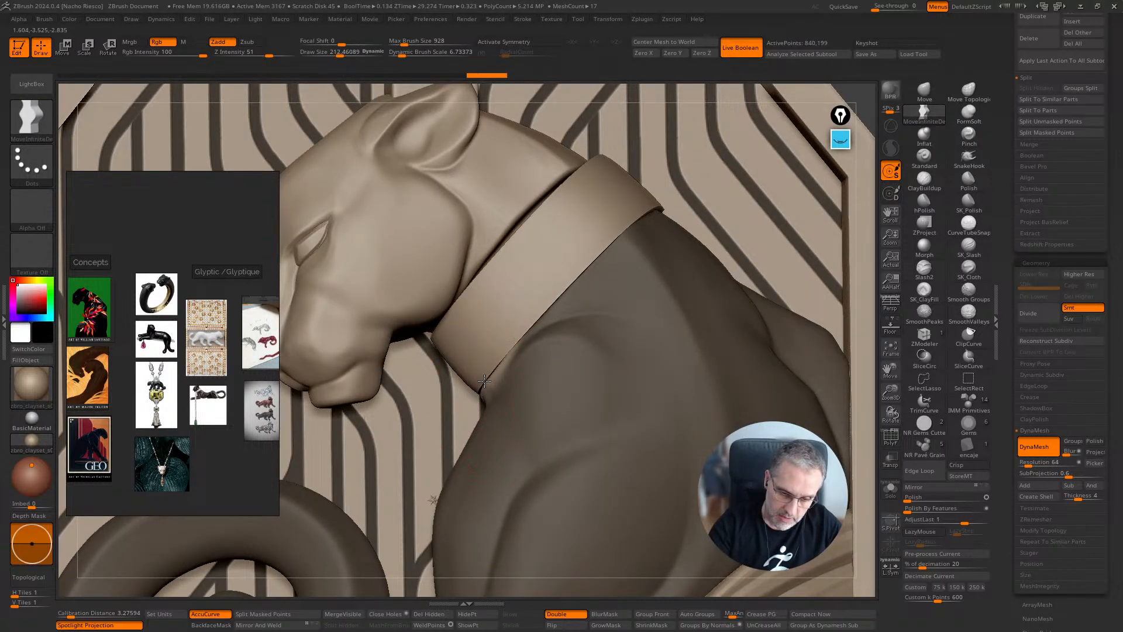
right_click_drag(501, 392, 597, 383)
key("s")
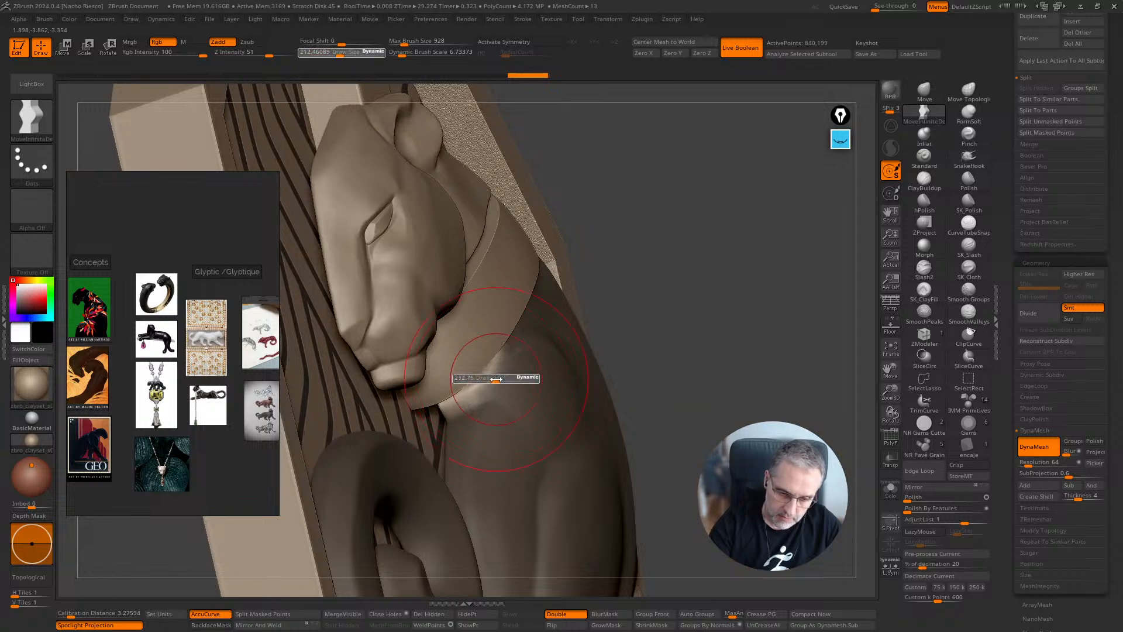
left_click_drag(491, 377, 496, 378)
left_click_drag(709, 317, 481, 384)
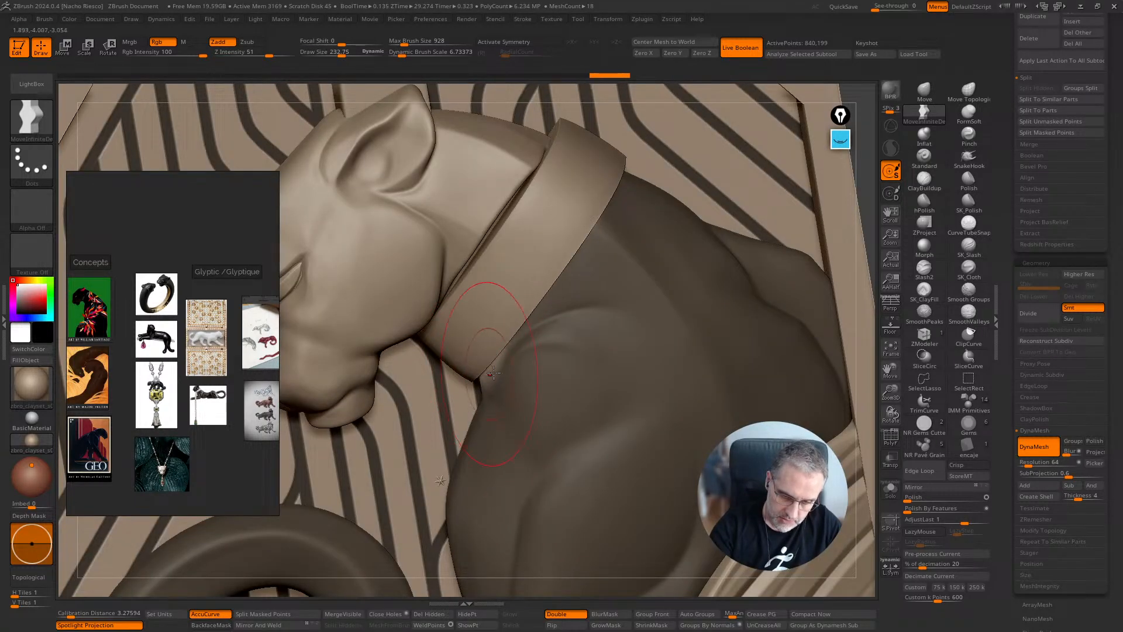
Clear the mask, display the other subtools transparently, and enlarge the brush's draw size to about 284
right_click_drag(627, 265, 760, 351)
left_click_drag(861, 407, 893, 465, "ctrl")
left_click(893, 465)
left_click_drag(858, 309, 858, 311, "shift")
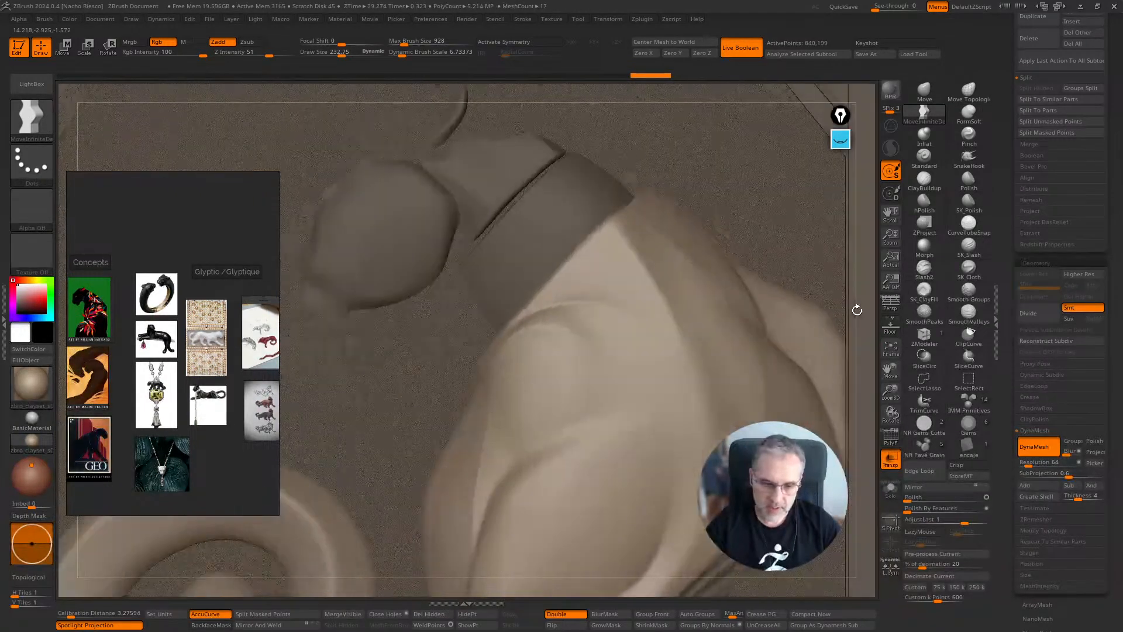
key("s")
left_click_drag(535, 310, 540, 309)
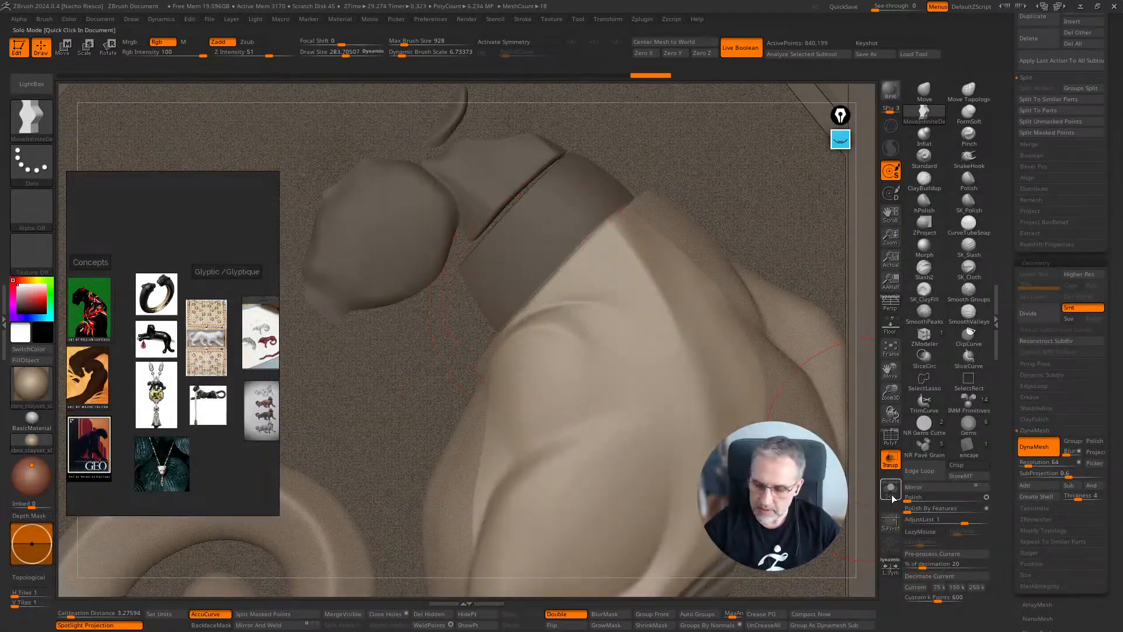
Isolate the body, leave only the neck's cut end unmasked with a blurred, inverted mask, and restore the opaque full view
left_click(890, 491)
mouse_move(433, 326)
left_mouse_down("ctrl")
mouse_move(477, 377)
mouse_move(709, 150)
left_mouse_up("ctrl")
left_click(744, 246, "ctrl")
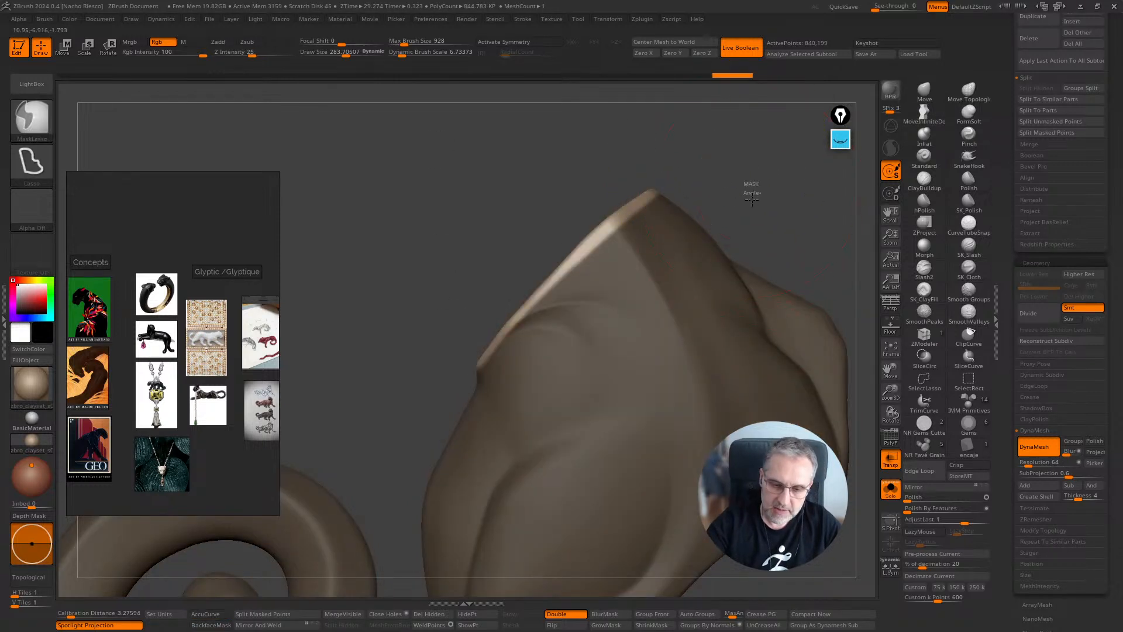
left_click(751, 188, "ctrl")
left_click_drag(749, 200, 707, 224)
mouse_move(434, 357)
left_mouse_down("ctrl")
mouse_move(526, 301)
mouse_move(609, 225)
mouse_move(656, 126)
left_mouse_up("ctrl")
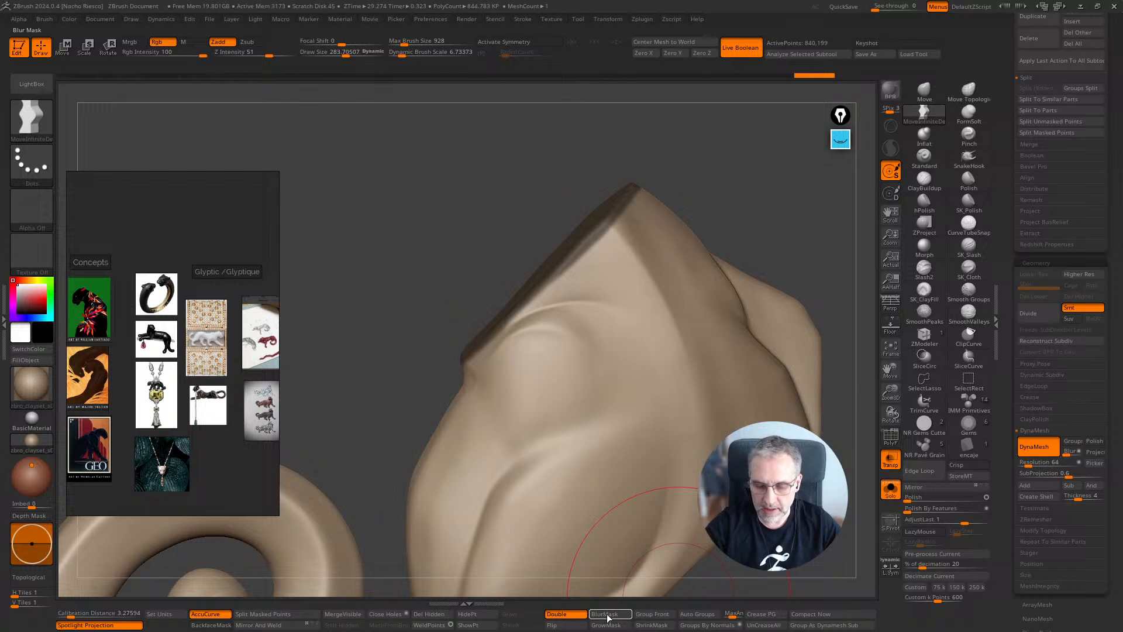
left_click(891, 459)
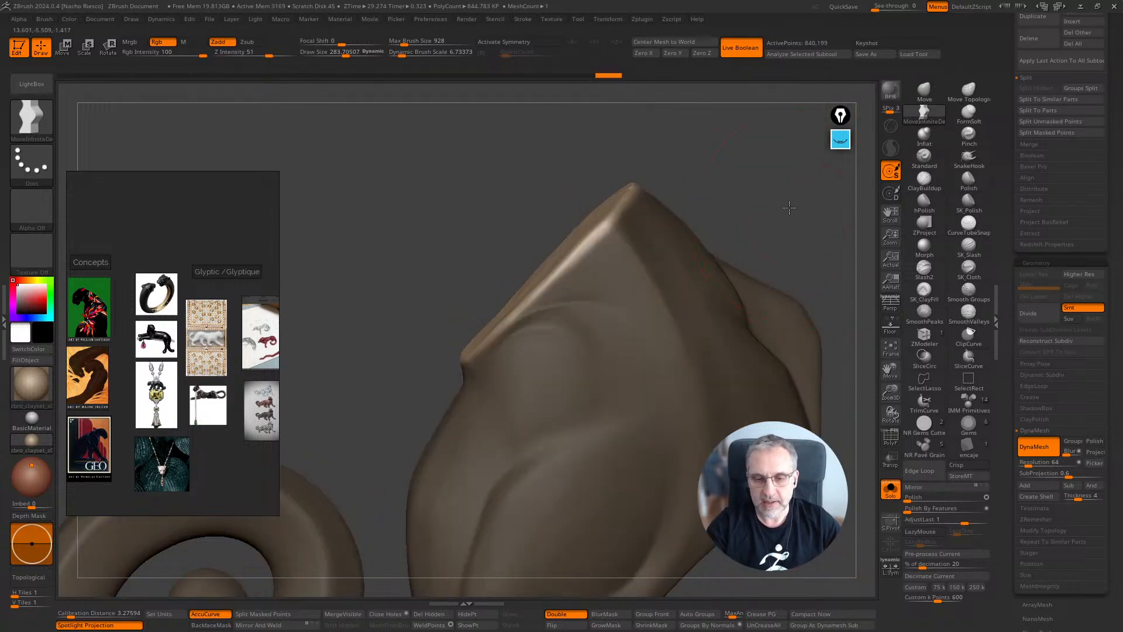
left_click(890, 489)
Push the unmasked neck end up to the collar's lower edge, reducing the MoveInfiniteDepth draw size to about 212
key("]")
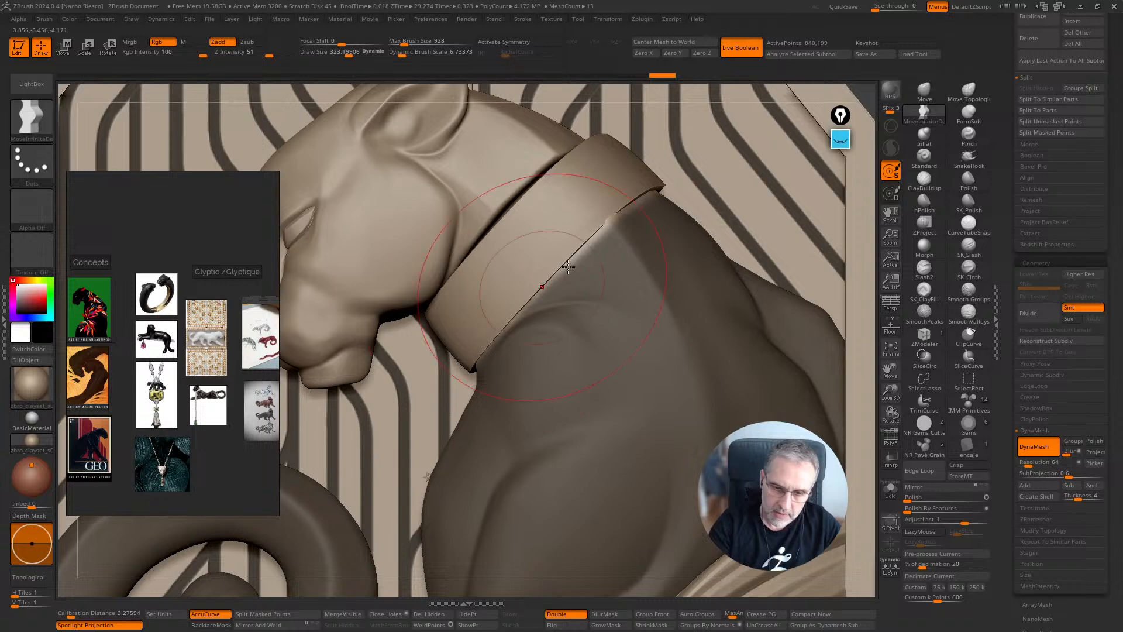
key("s")
left_click_drag(568, 267, 590, 232)
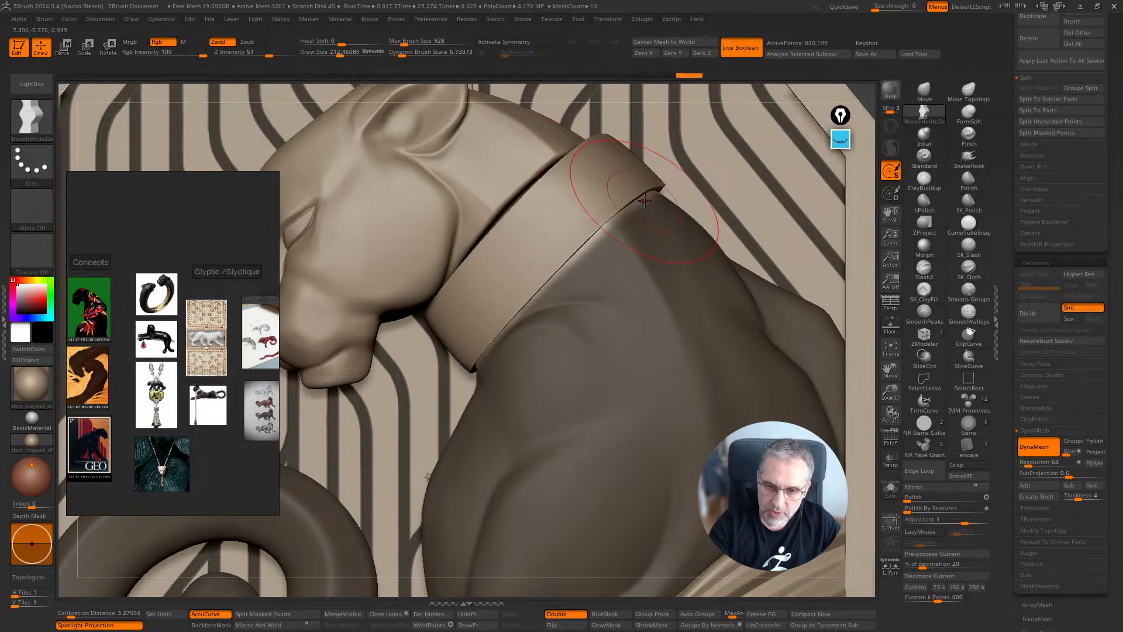
left_click_drag(645, 200, 640, 204)
mouse_move(577, 251)
left_mouse_down("shift")
mouse_move(607, 224)
mouse_move(586, 239)
left_mouse_up("shift")
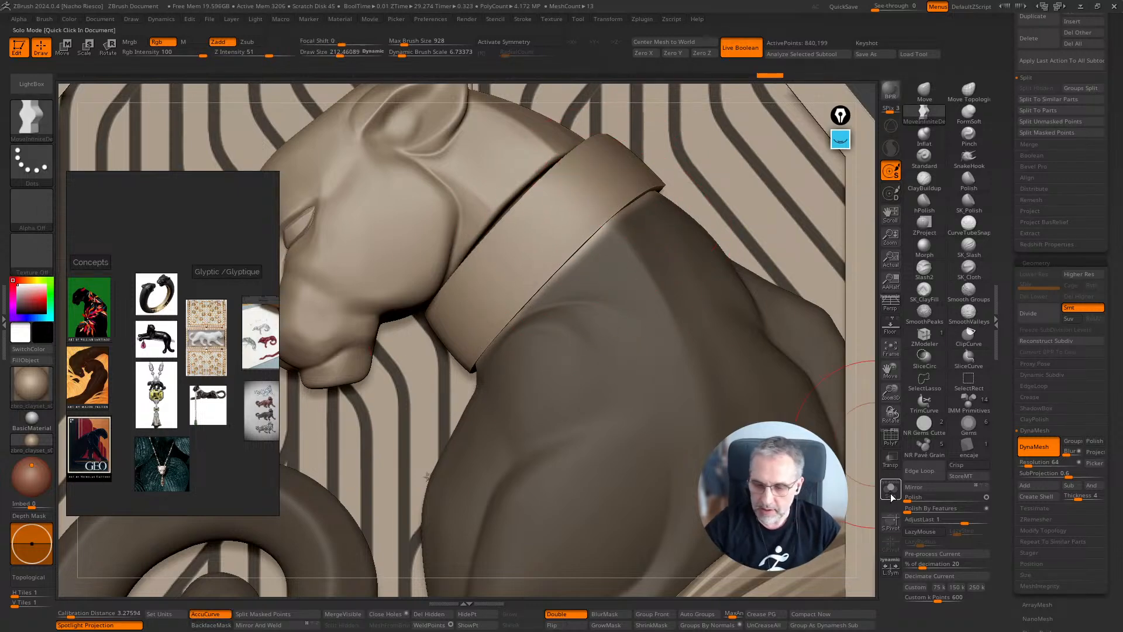
Isolate the body, clear its mask, and polish the surface just below the neck's cut edge with the hPolish brush
left_click(891, 491)
mouse_move(790, 219)
left_mouse_down()
mouse_move(772, 204)
mouse_move(795, 175)
mouse_move(848, 250)
left_mouse_up()
key("s")
left_click(924, 205)
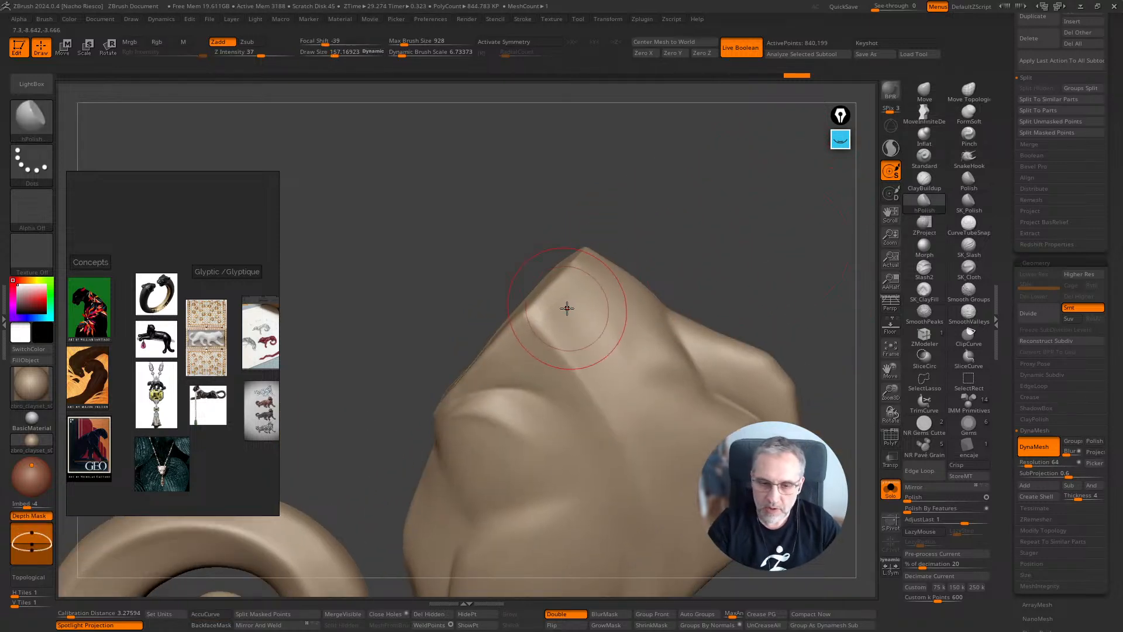
left_click_drag(641, 251, 563, 300)
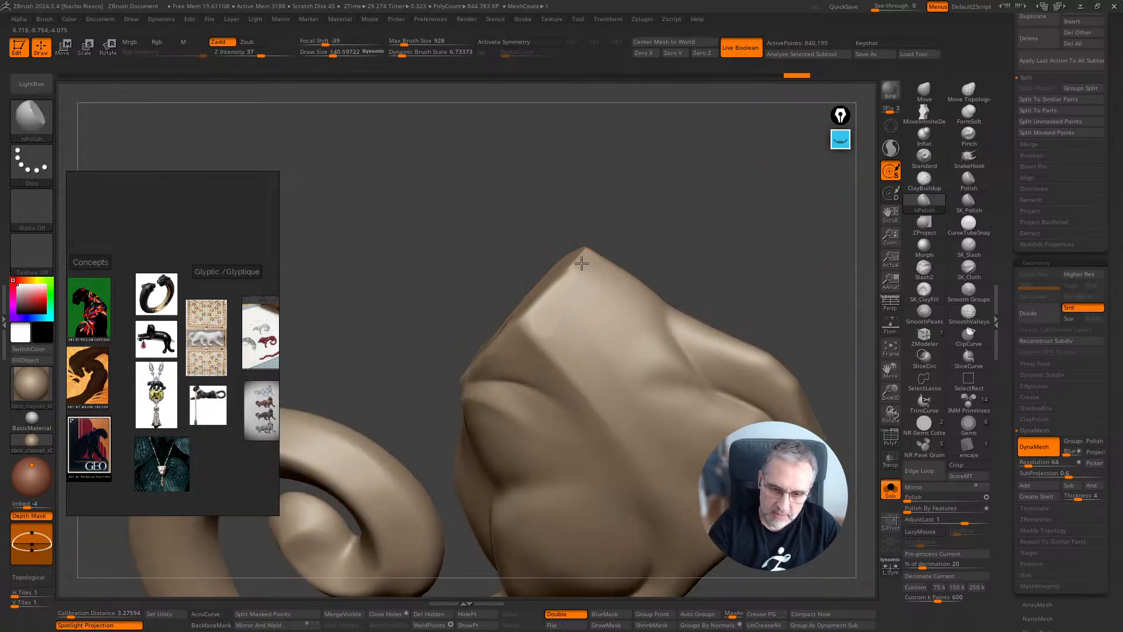
mouse_move(608, 258)
left_mouse_down()
mouse_move(623, 255)
mouse_move(608, 281)
left_mouse_up()
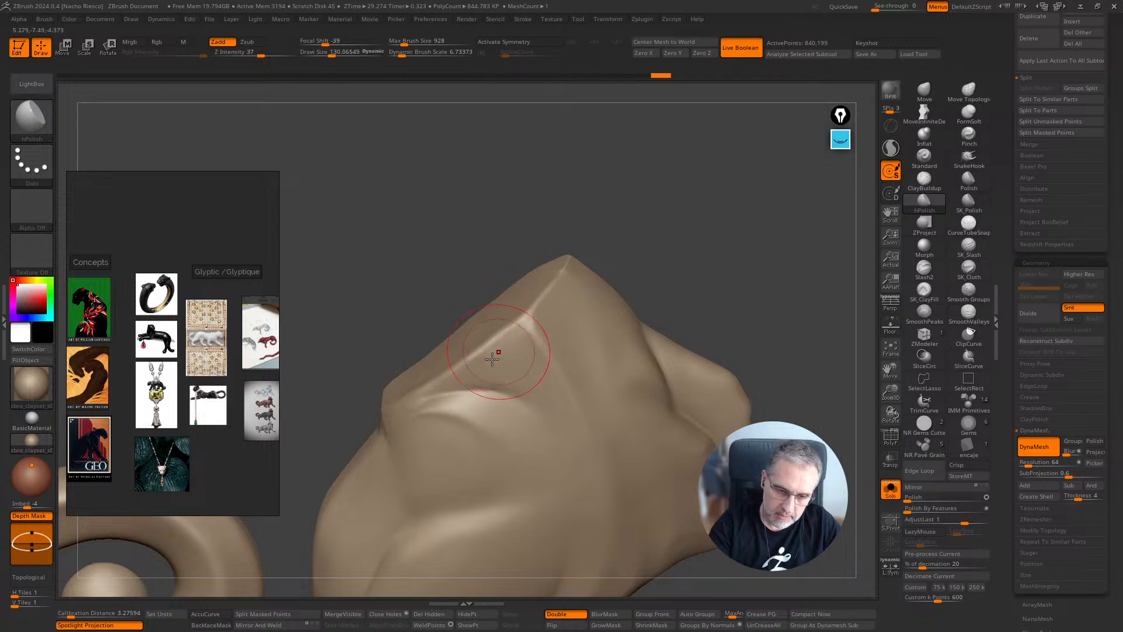
left_click_drag(509, 342, 506, 377)
Flatten the neck's cut face and sharpen its rim with smaller hPolish strokes, then show all subtools
left_click_drag(687, 268, 819, 264)
left_click_drag(509, 372, 529, 326)
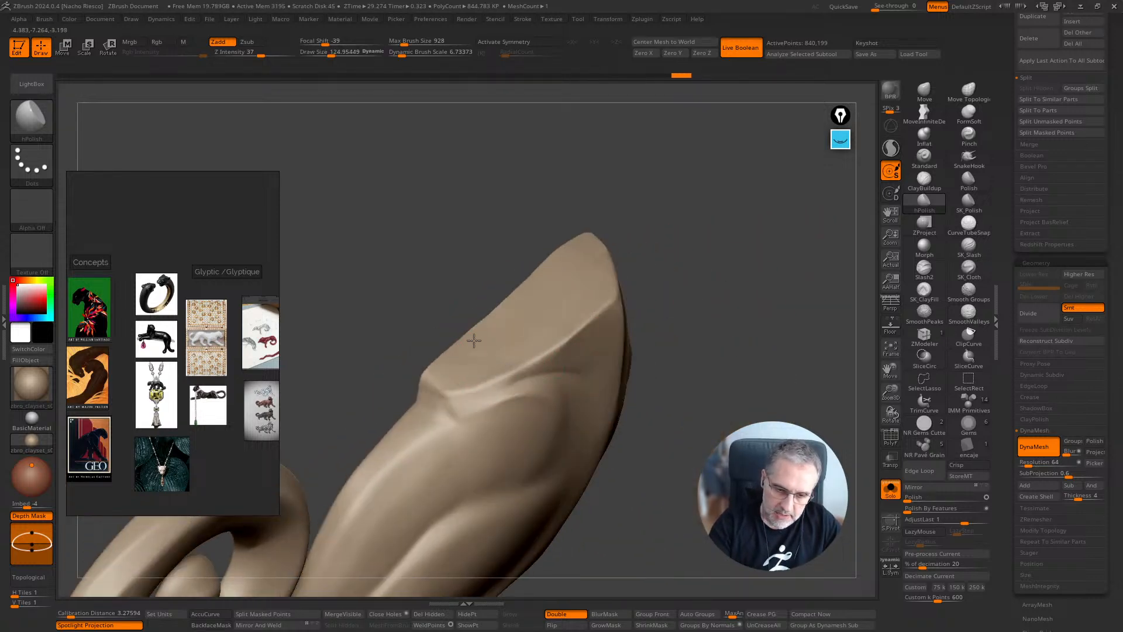
left_click_drag(693, 246, 645, 237)
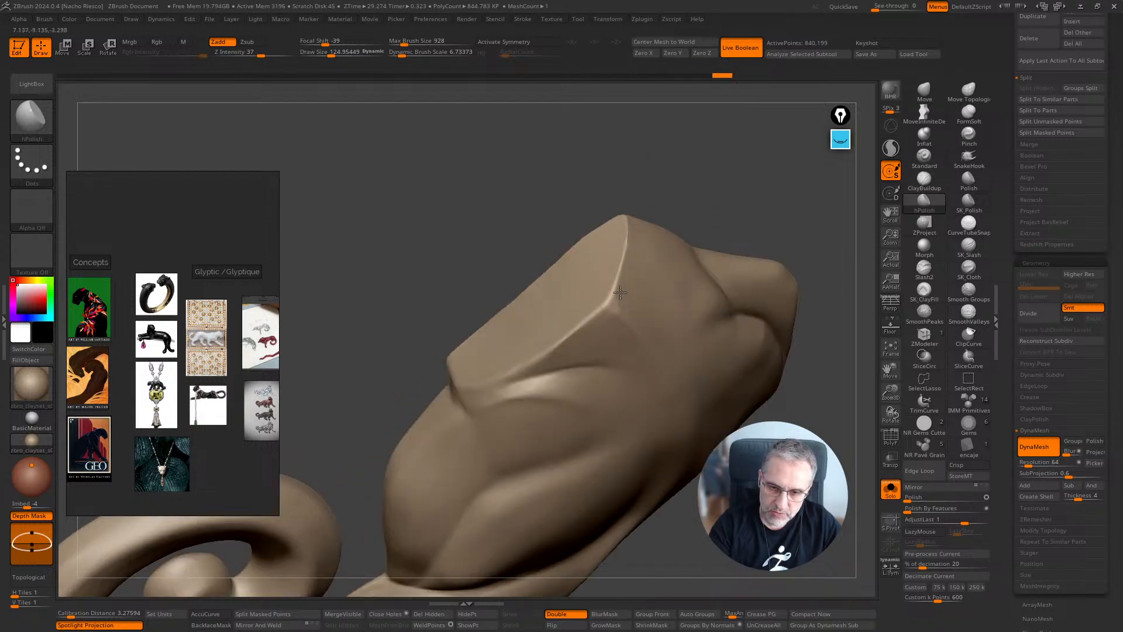
right_click_drag(620, 293, 634, 286)
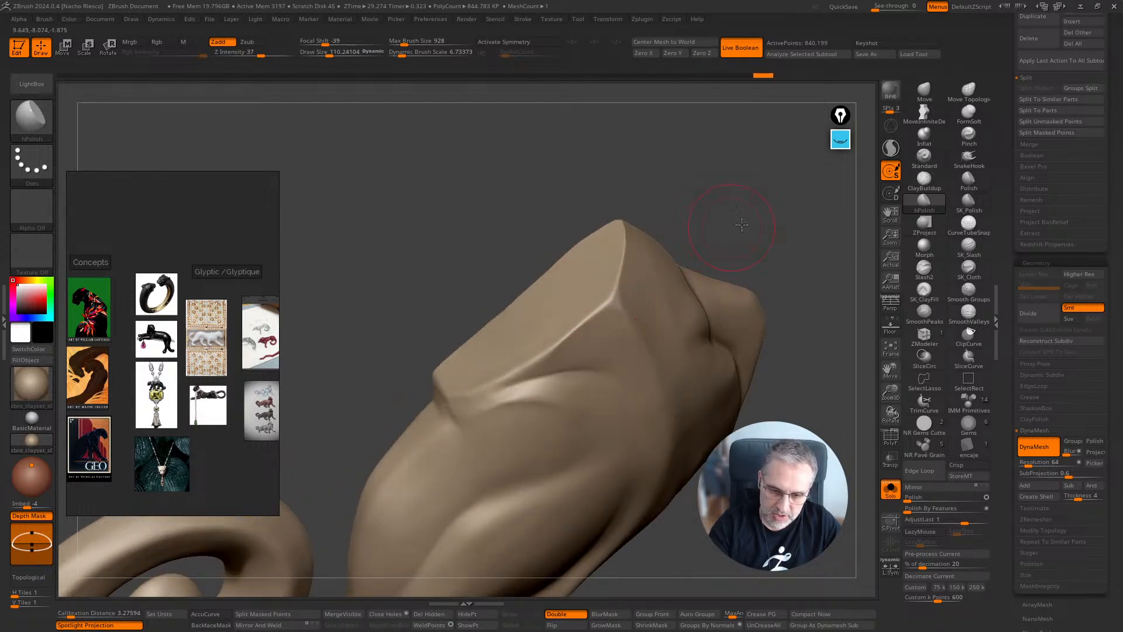
left_click_drag(742, 224, 468, 389)
left_click_drag(472, 331, 575, 290)
left_click_drag(667, 193, 760, 222)
left_click(892, 490)
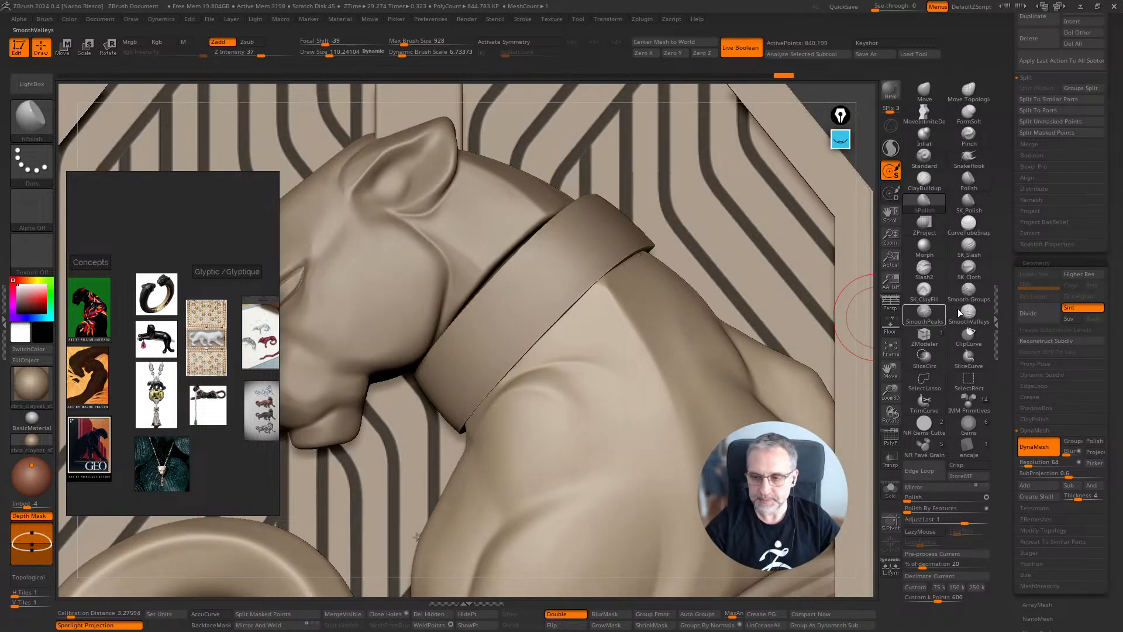
Select and isolate the panther's head subtool and remesh it with DynaMesh at resolution 64 to close the neck opening
left_click(490, 250, "alt")
left_click(890, 489)
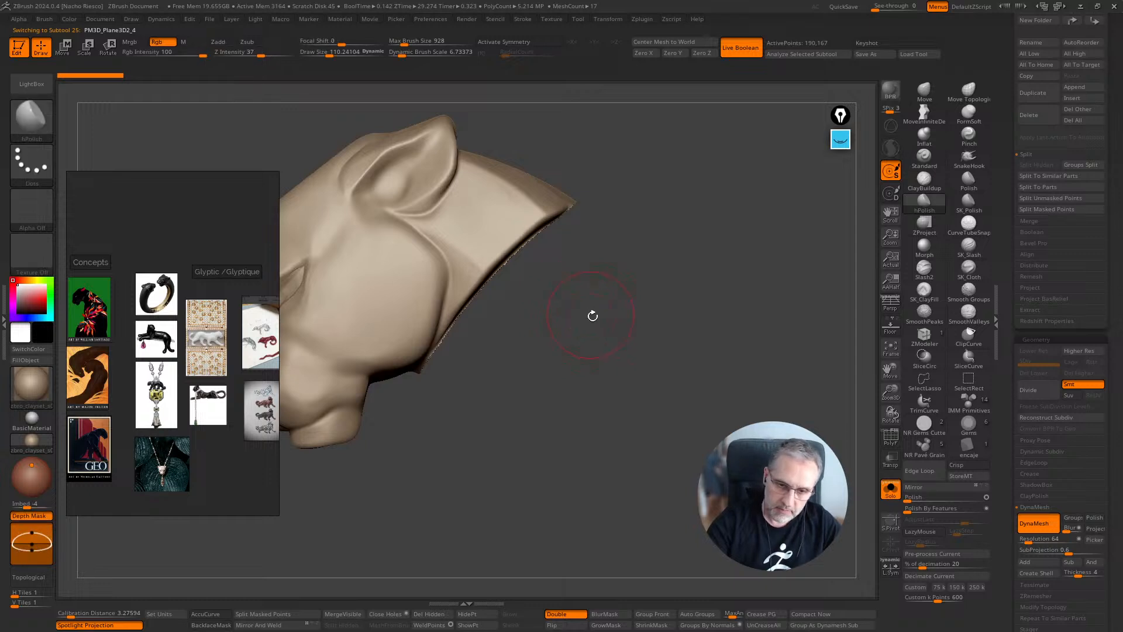
left_click(616, 363, "ctrl+shift")
mouse_move(705, 535)
left_mouse_down()
mouse_move(723, 485)
mouse_move(696, 468)
mouse_move(725, 444)
left_mouse_up()
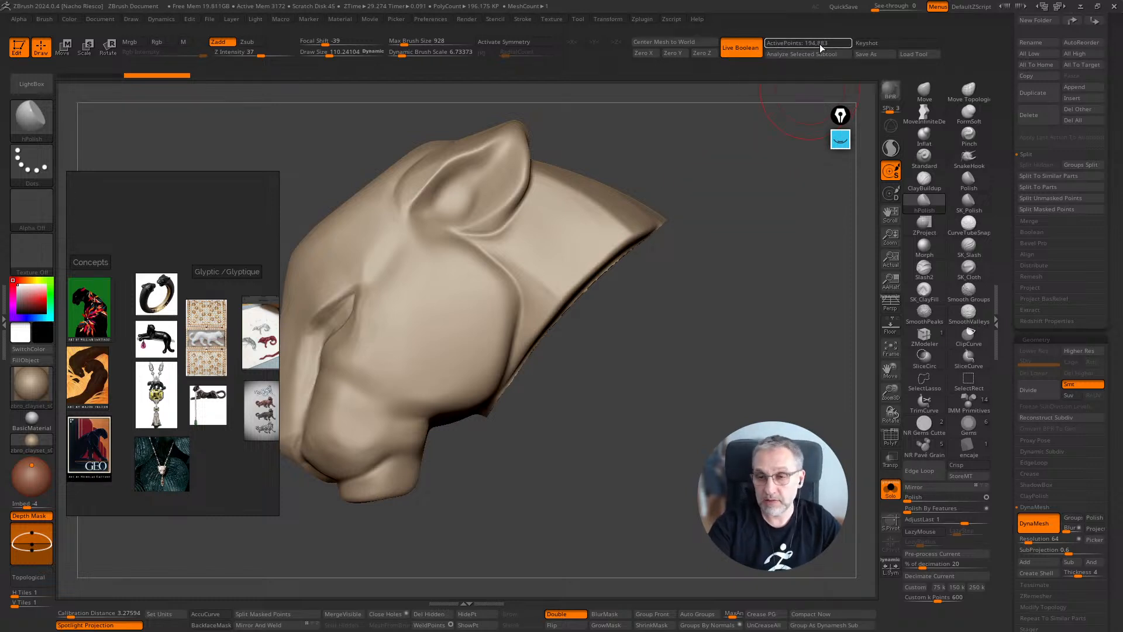
Mask the cut neck end of the isolated head, blur and invert the mask, and show all subtools
mouse_move(645, 355)
left_mouse_down("ctrl")
mouse_move(675, 303)
mouse_move(673, 206)
mouse_move(533, 208)
mouse_move(513, 353)
mouse_move(469, 462)
left_mouse_up("ctrl")
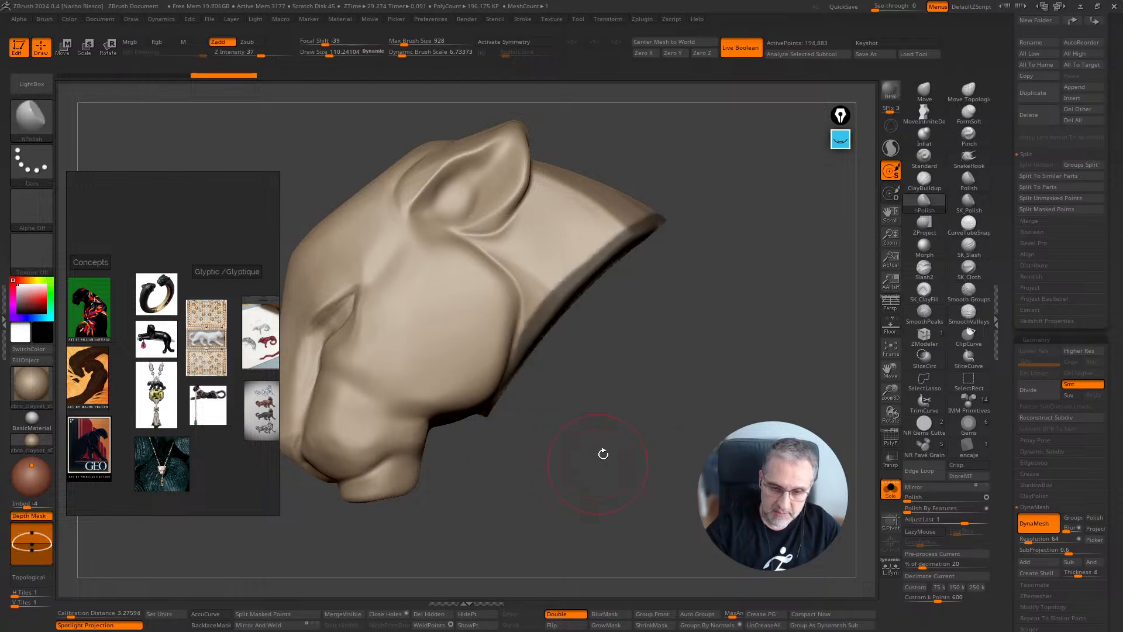
left_click(606, 615)
left_click(659, 543, "ctrl")
left_click(890, 489)
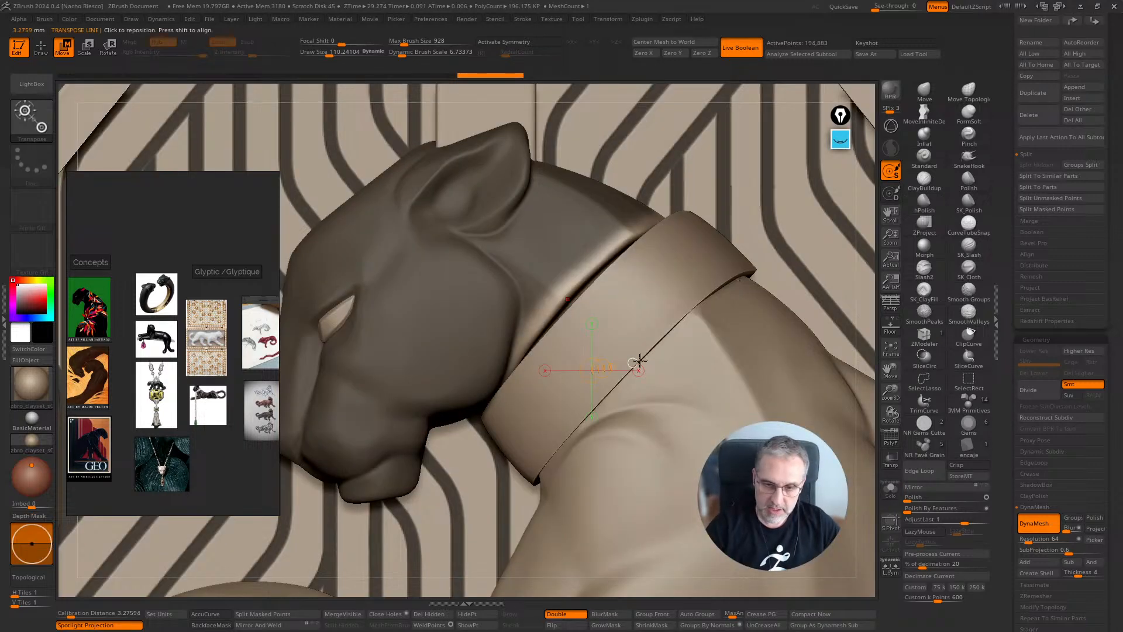
Move the unmasked neck end into the collar with the transpose line, and clear the mask
key("w")
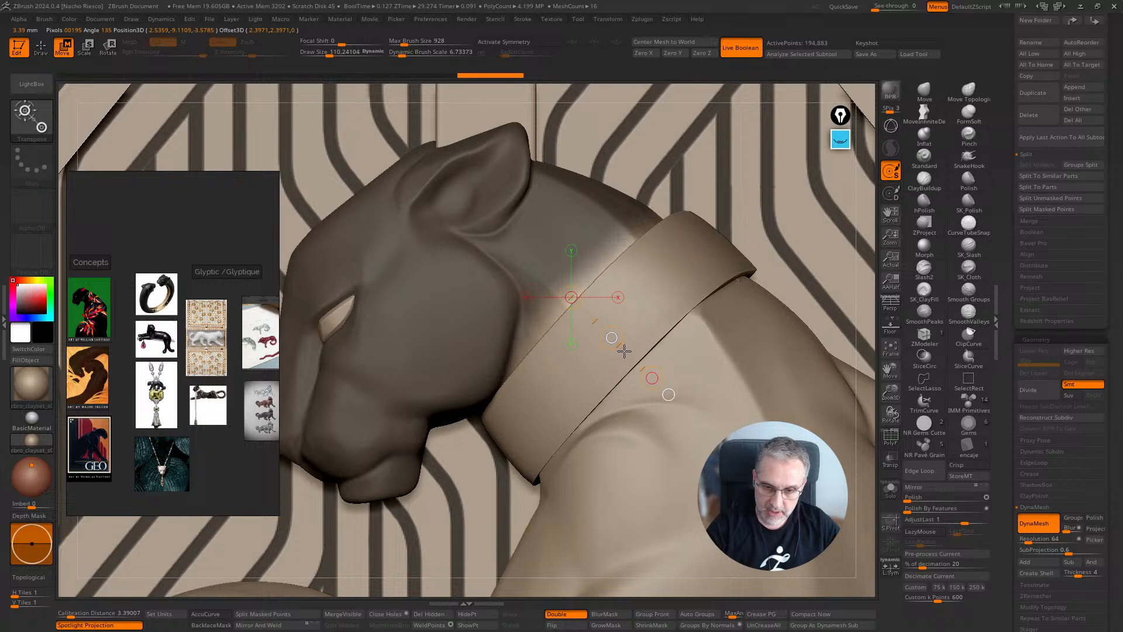
left_click_drag(625, 349, 622, 348)
key("q")
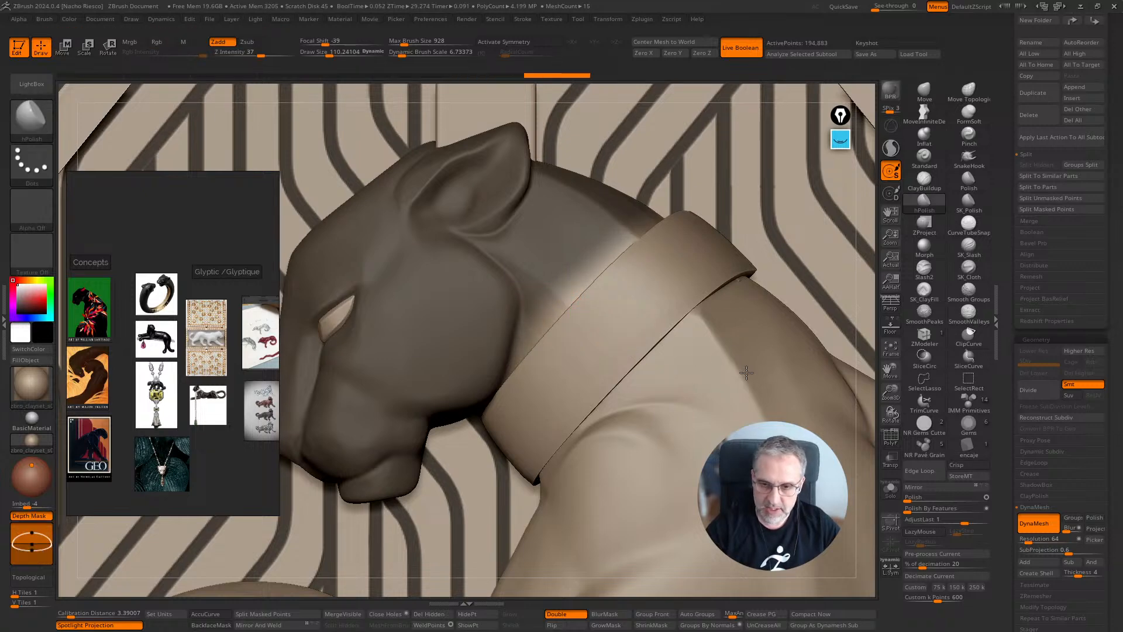
right_click_drag(817, 296, 847, 311)
left_click_drag(868, 310, 860, 319, "ctrl")
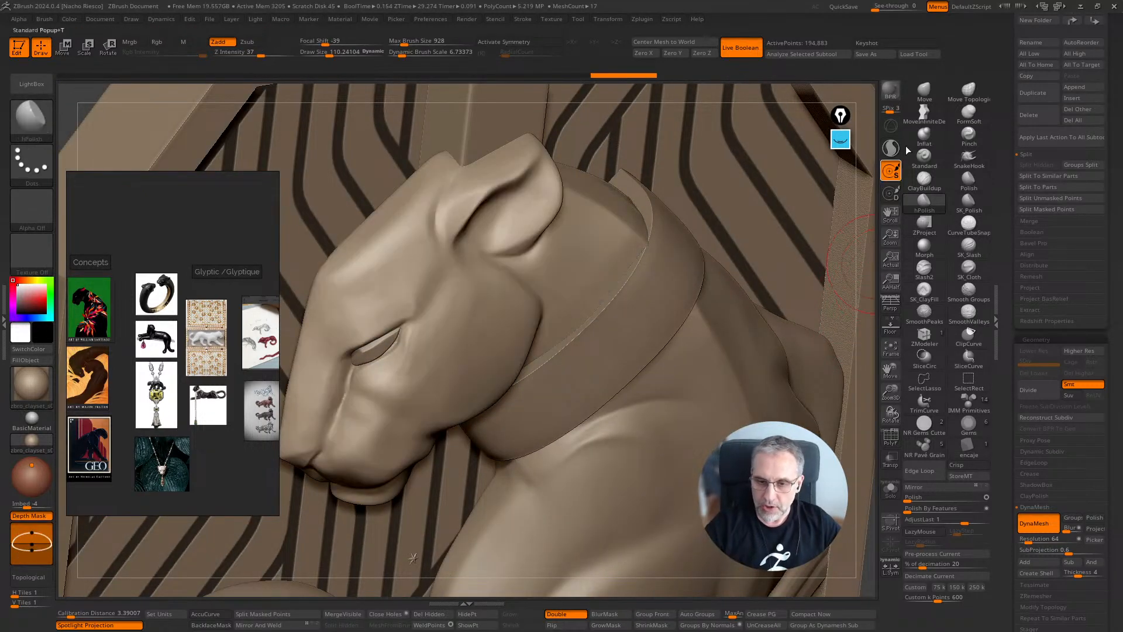
Nudge the head's neck surface against the collar's upper edge using the Move brush at a draw size of about 206
left_click(923, 91)
key("s")
left_click_drag(644, 258, 639, 258)
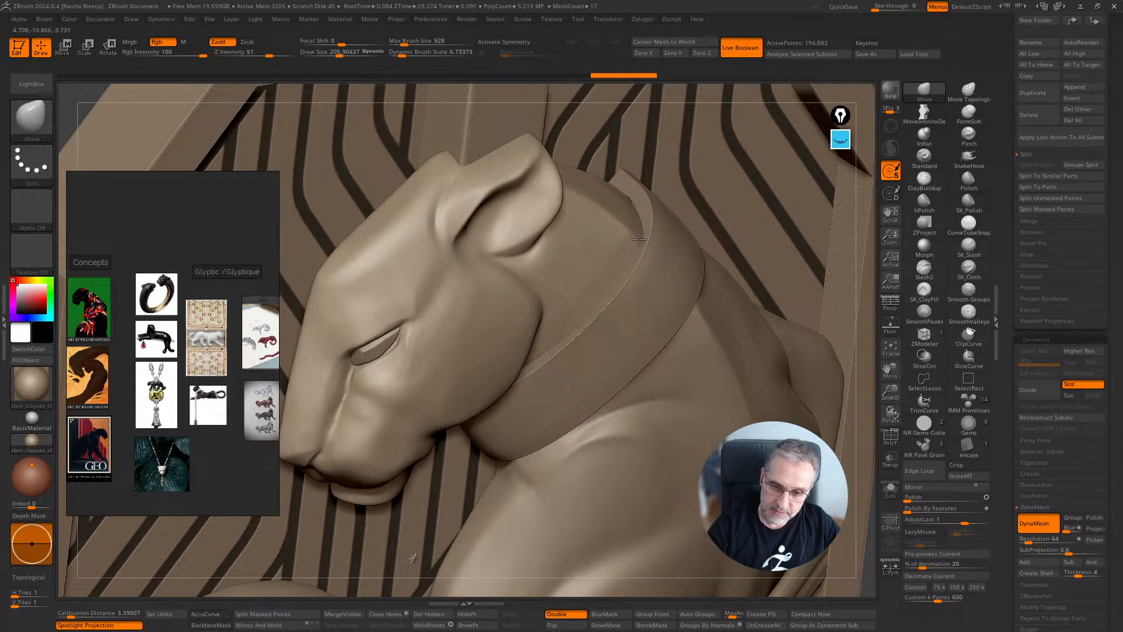
right_click_drag(635, 285, 597, 306)
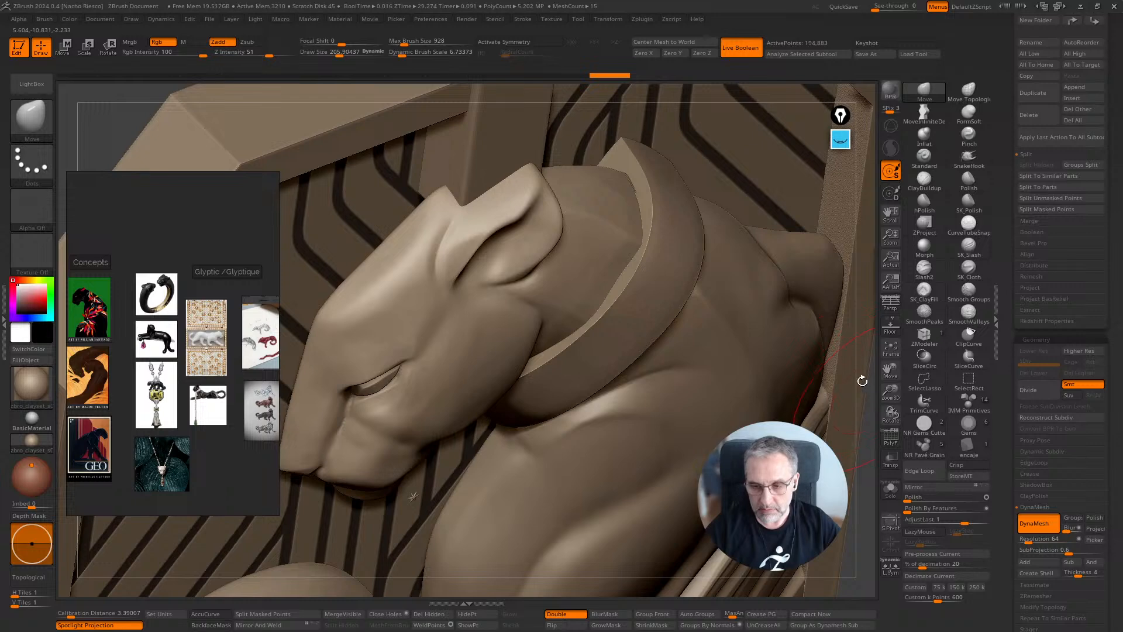
mouse_move(862, 381)
left_mouse_down()
mouse_move(830, 311)
mouse_move(659, 259)
left_mouse_up()
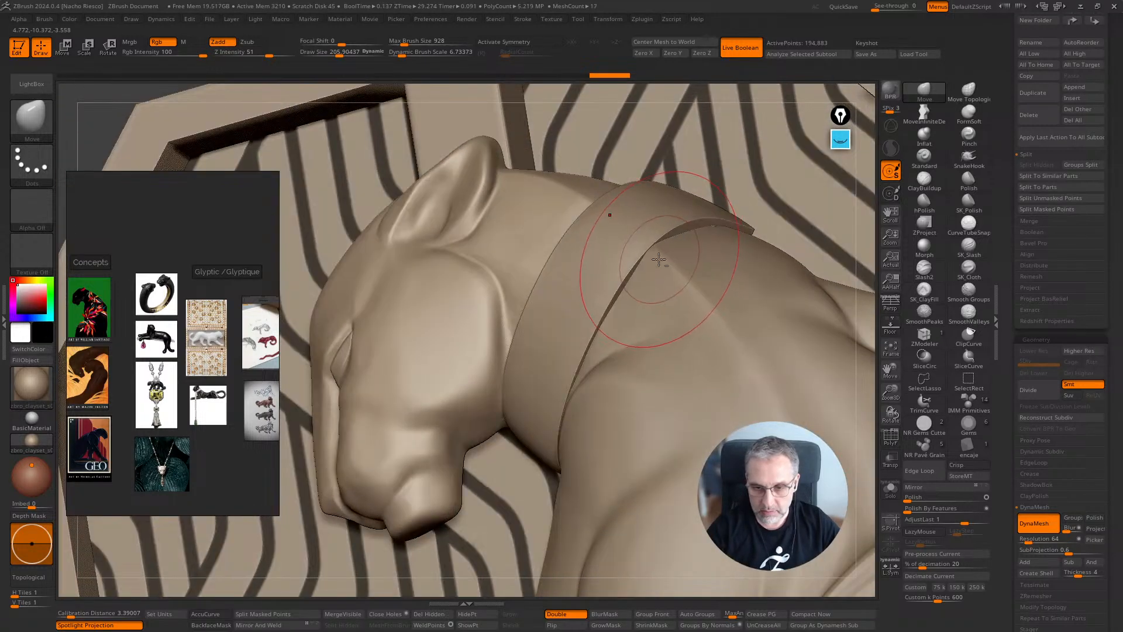
Select the collar subtool and set the Move brush's draw size to about 261
left_click(660, 259, "alt")
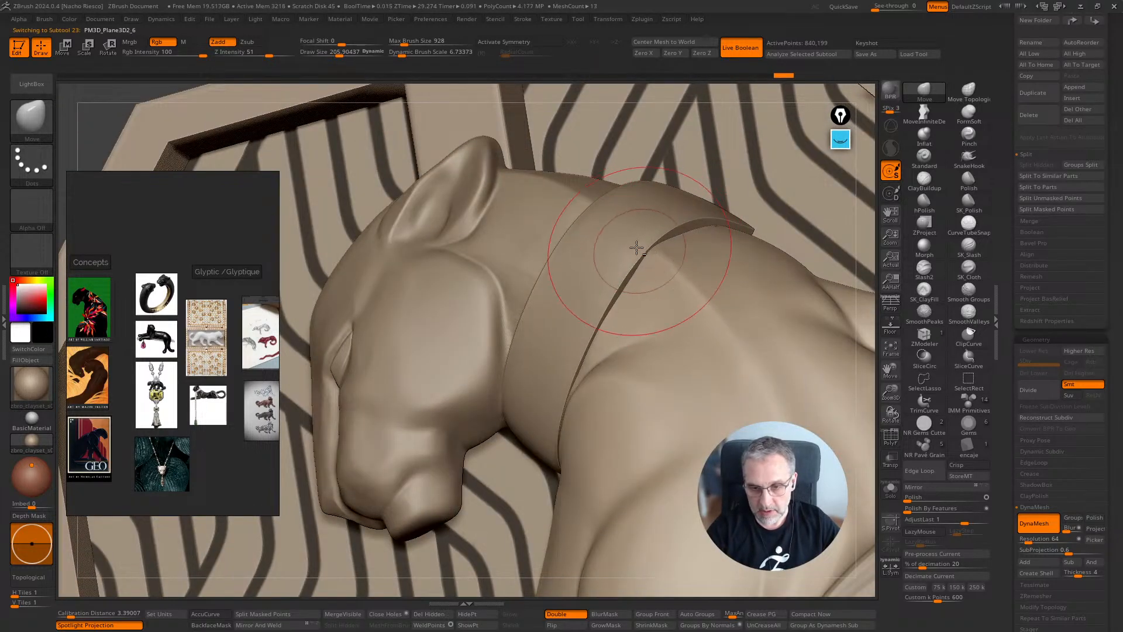
left_click(633, 248, "alt")
key("s")
left_click_drag(633, 248, 638, 248)
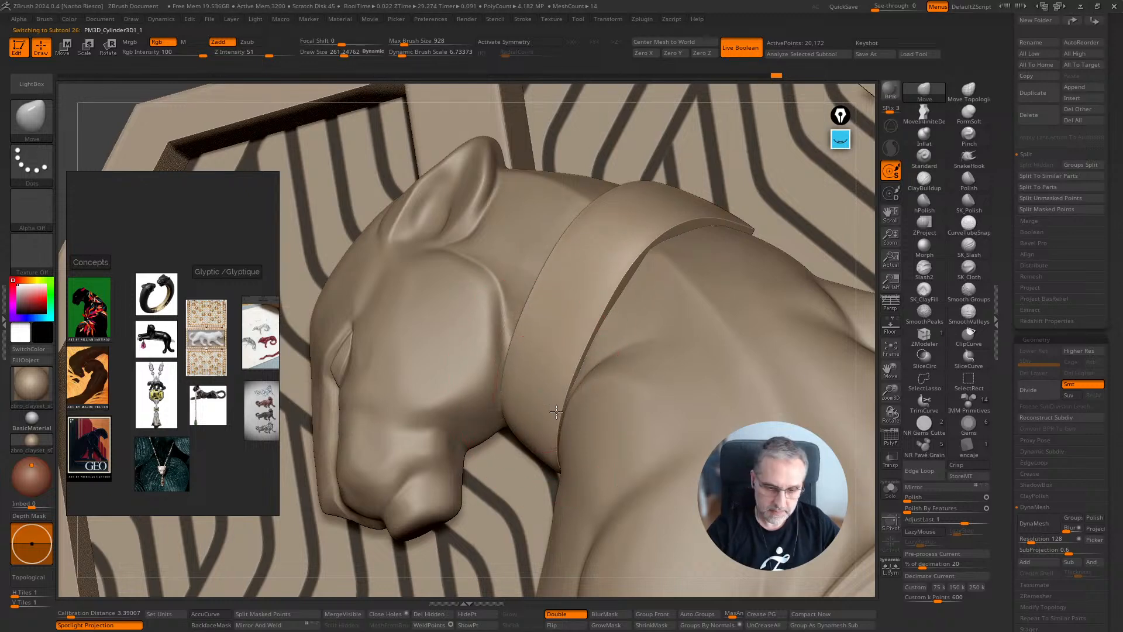
right_click_drag(556, 412, 492, 391)
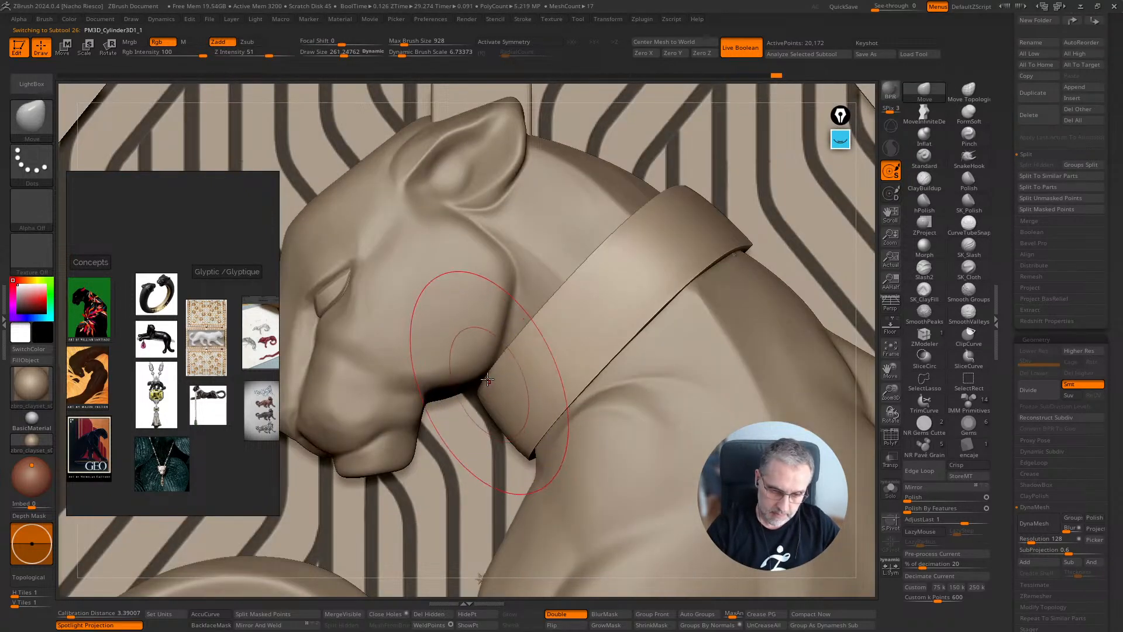
Select and isolate the head subtool and update its DynaMesh at resolution 64
left_click(483, 380, "alt")
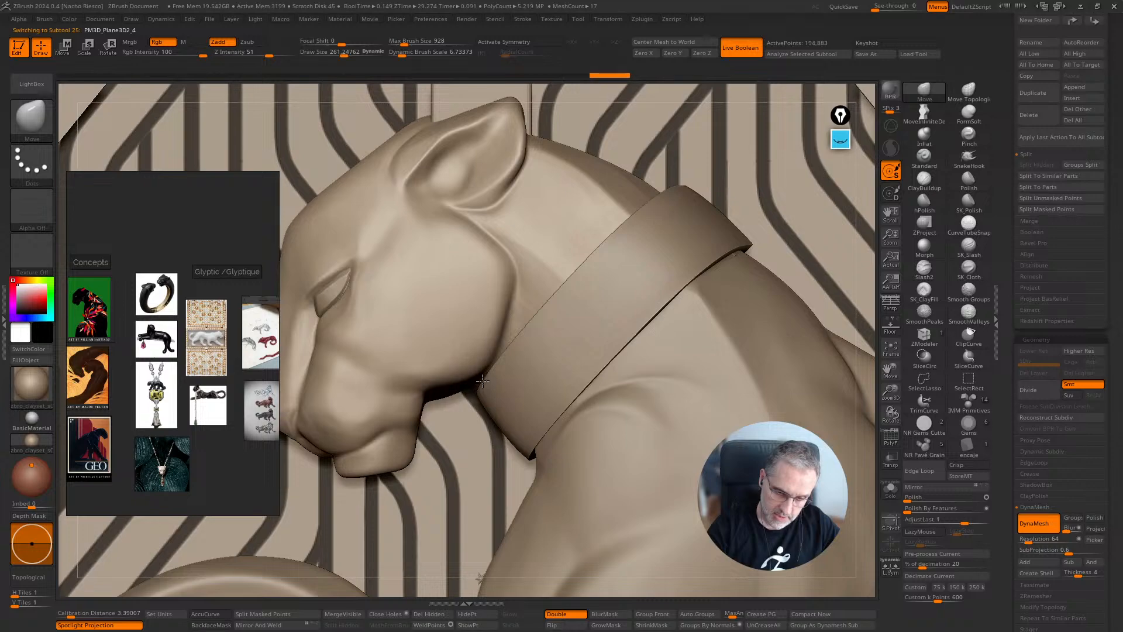
mouse_move(557, 396)
right_mouse_down()
mouse_move(581, 279)
mouse_move(731, 243)
mouse_move(819, 205)
mouse_move(817, 243)
mouse_move(827, 244)
right_mouse_up()
left_click(890, 489)
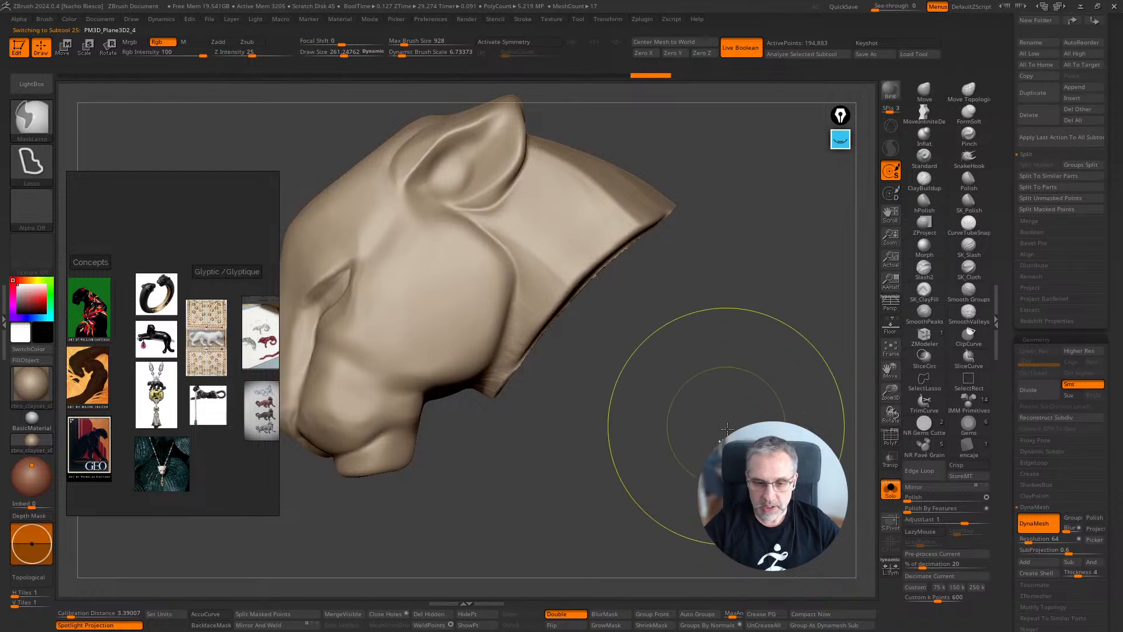
key("b")
key("m")
key("v")
Flatten the head's cut neck face with the hPolish brush at a draw size of about 96
mouse_move(727, 428)
right_mouse_down()
mouse_move(737, 444)
mouse_move(702, 468)
mouse_move(695, 504)
right_mouse_up()
key("s")
left_click(924, 202)
key("s")
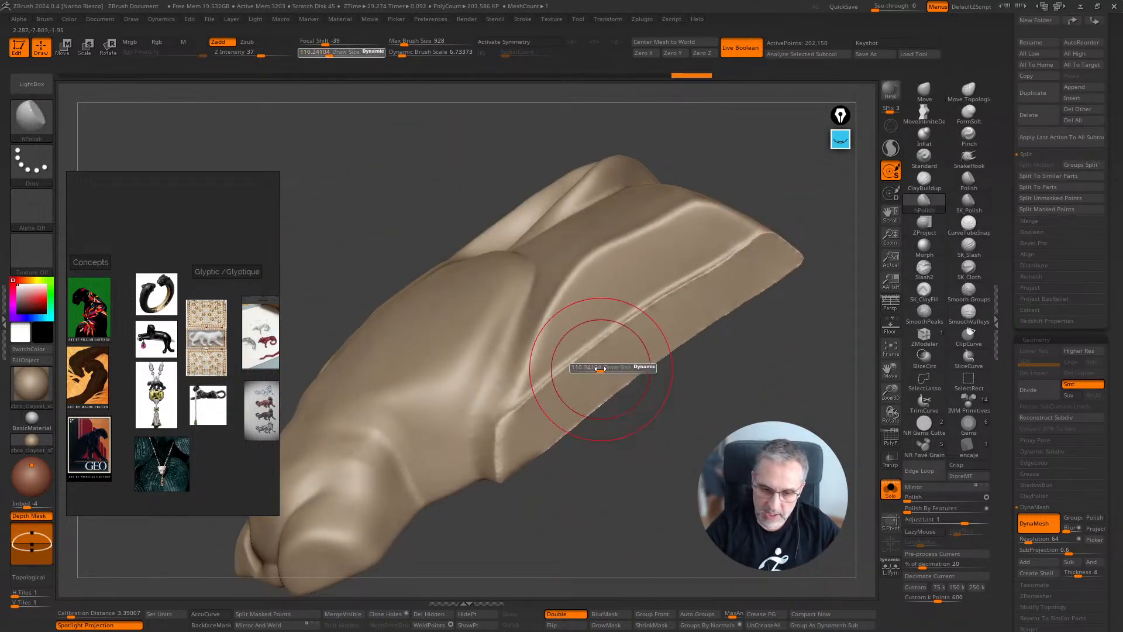
left_click_drag(600, 369, 585, 368)
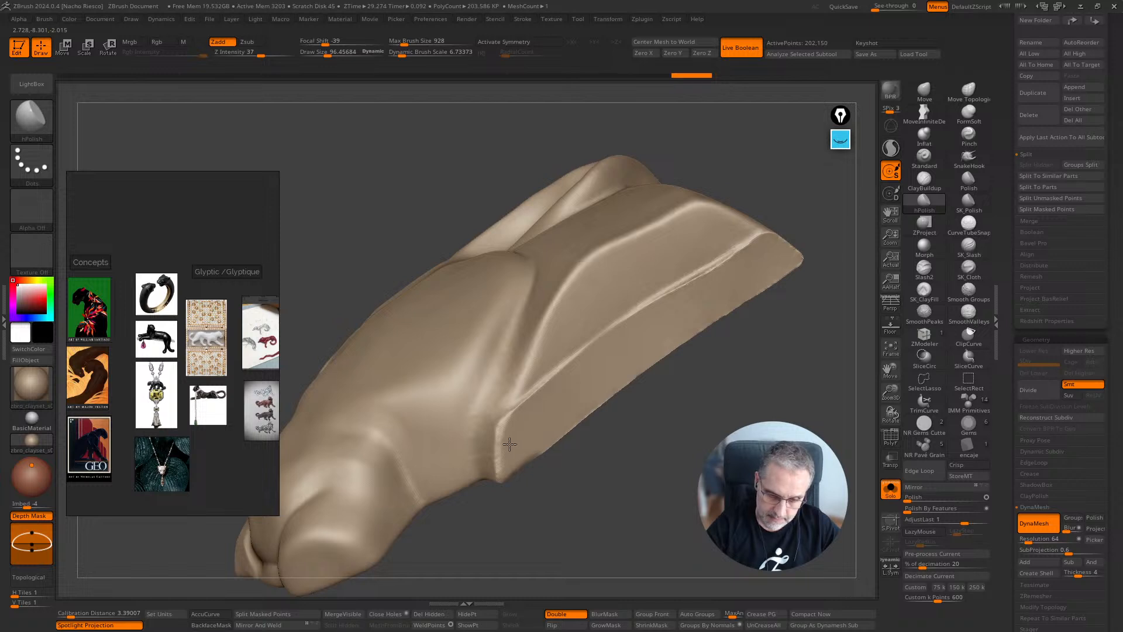
mouse_move(510, 444)
left_mouse_down()
mouse_move(754, 260)
mouse_move(544, 408)
left_mouse_up()
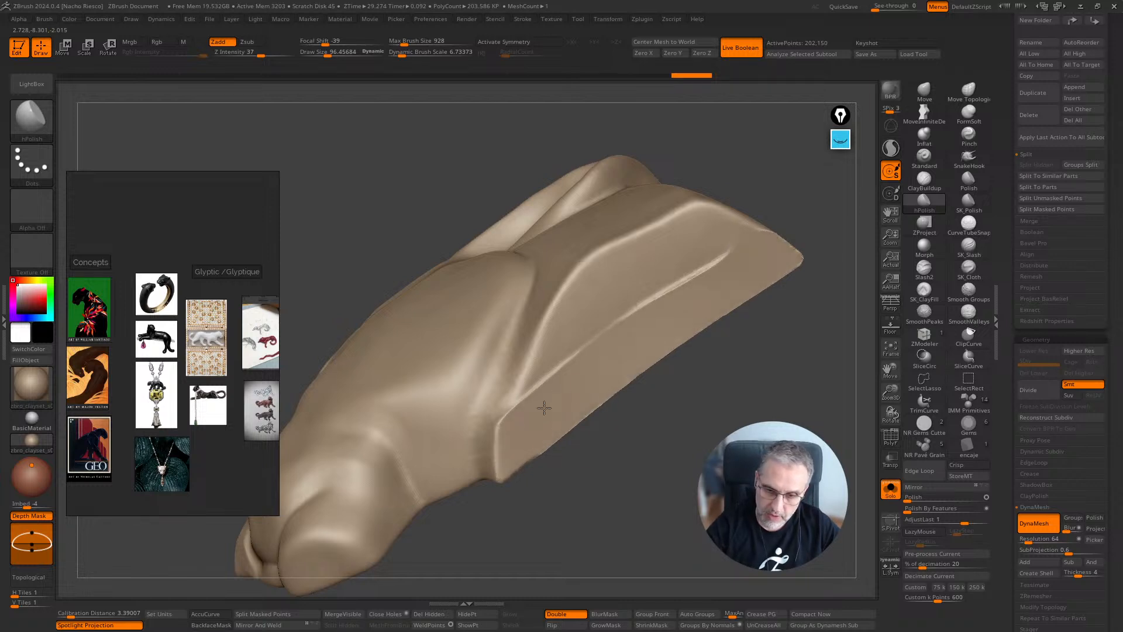
right_click_drag(544, 408, 619, 318)
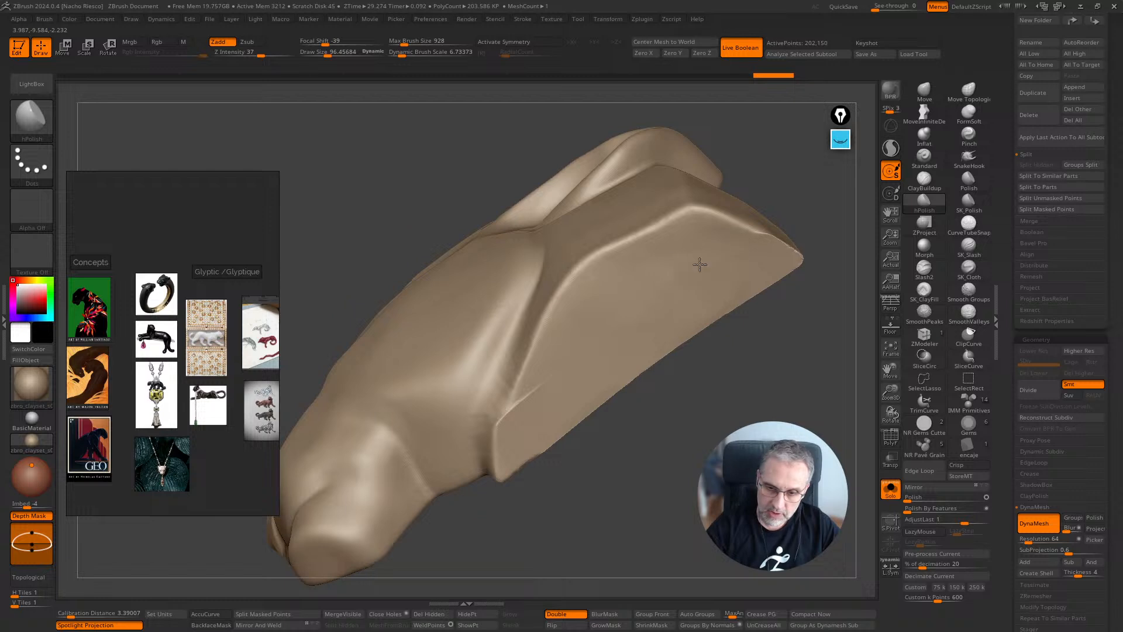
mouse_move(626, 313)
right_mouse_down()
mouse_move(760, 359)
mouse_move(645, 293)
right_mouse_up()
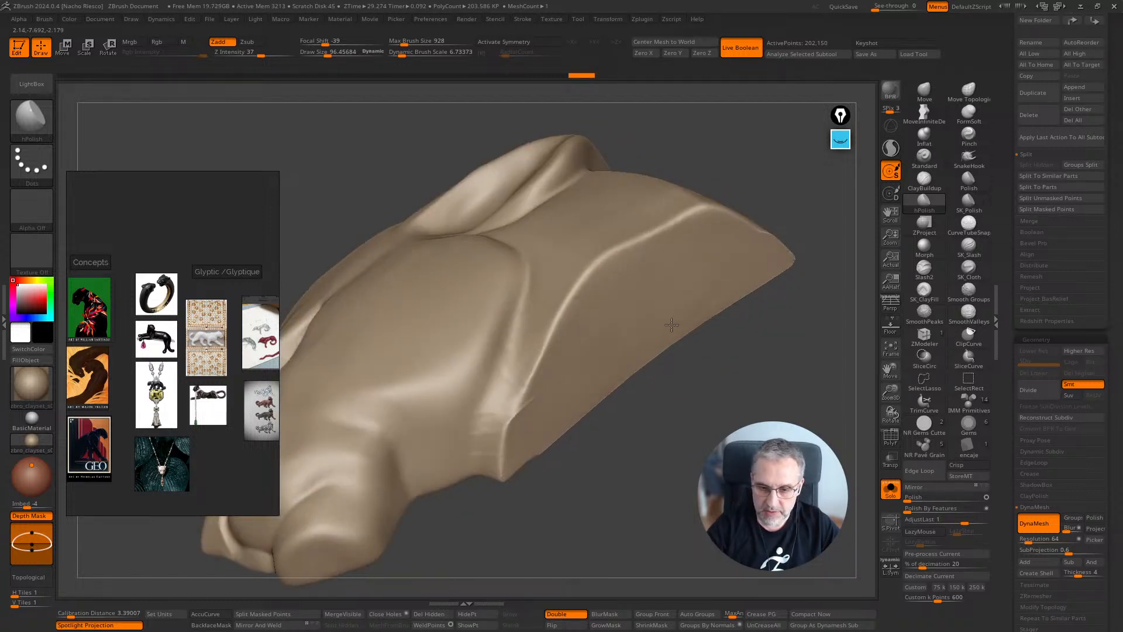
left_click_drag(671, 325, 667, 310)
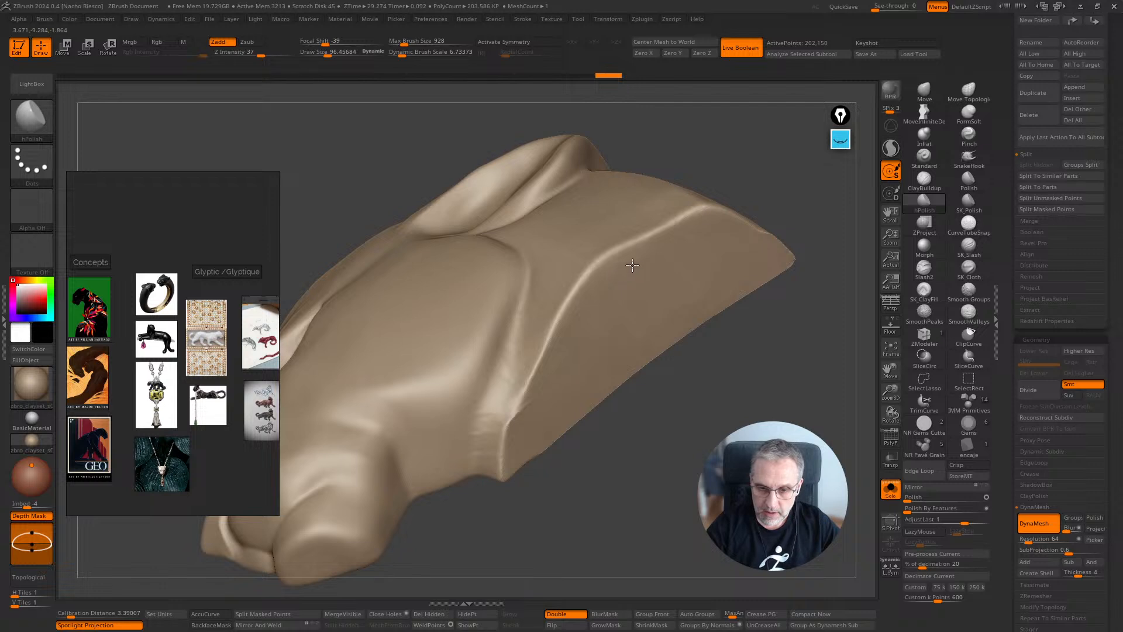
left_click_drag(693, 308, 690, 311)
right_click_drag(678, 374, 655, 406)
Smooth the throat corner and rim of the head's neck cut, and show all subtools
left_click_drag(532, 408, 513, 406, "shift")
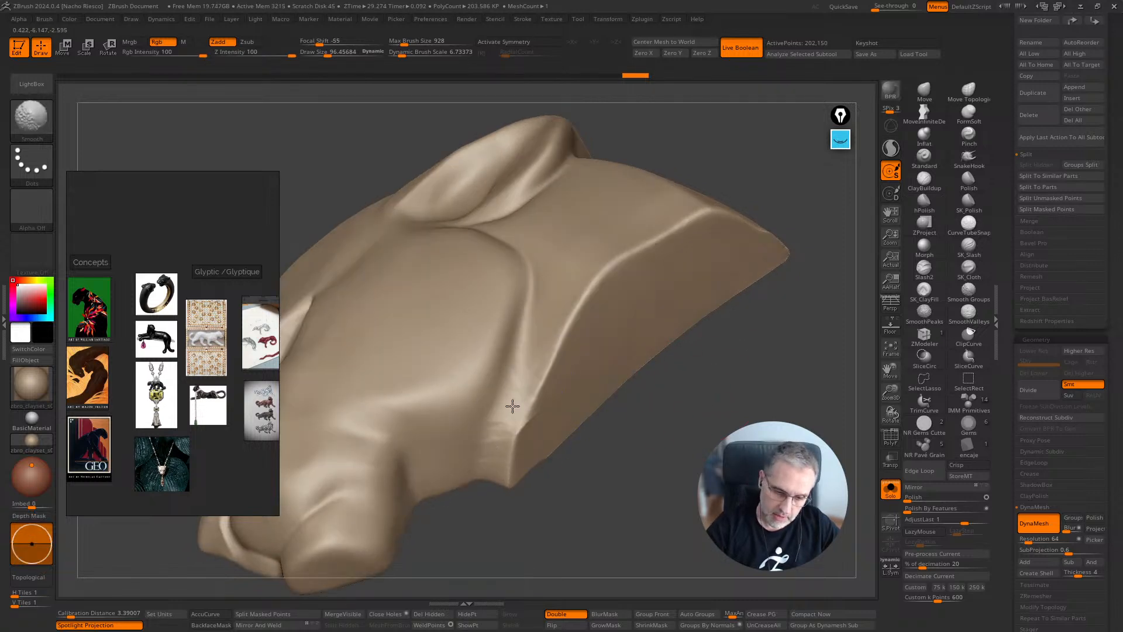
left_click_drag(773, 259, 726, 278, "shift")
left_click_drag(692, 334, 578, 419, "shift")
mouse_move(684, 416)
left_mouse_down()
mouse_move(611, 395)
mouse_move(565, 442)
mouse_move(797, 245)
left_mouse_up()
mouse_move(808, 275)
left_mouse_down()
mouse_move(782, 327)
mouse_move(732, 374)
mouse_move(778, 310)
left_mouse_up()
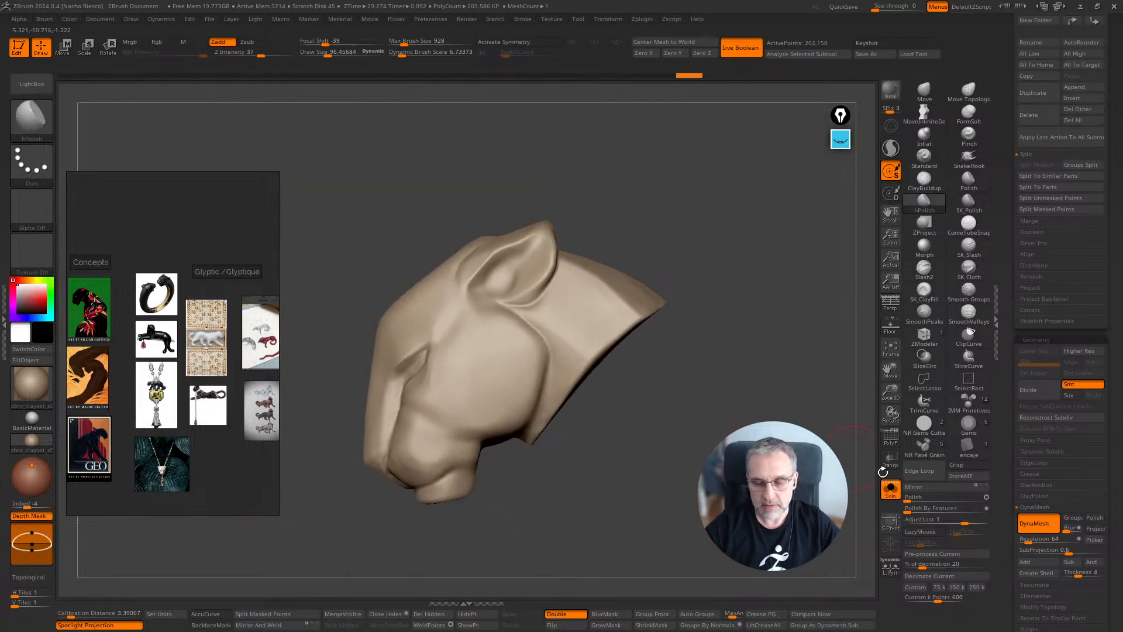
left_click(890, 489)
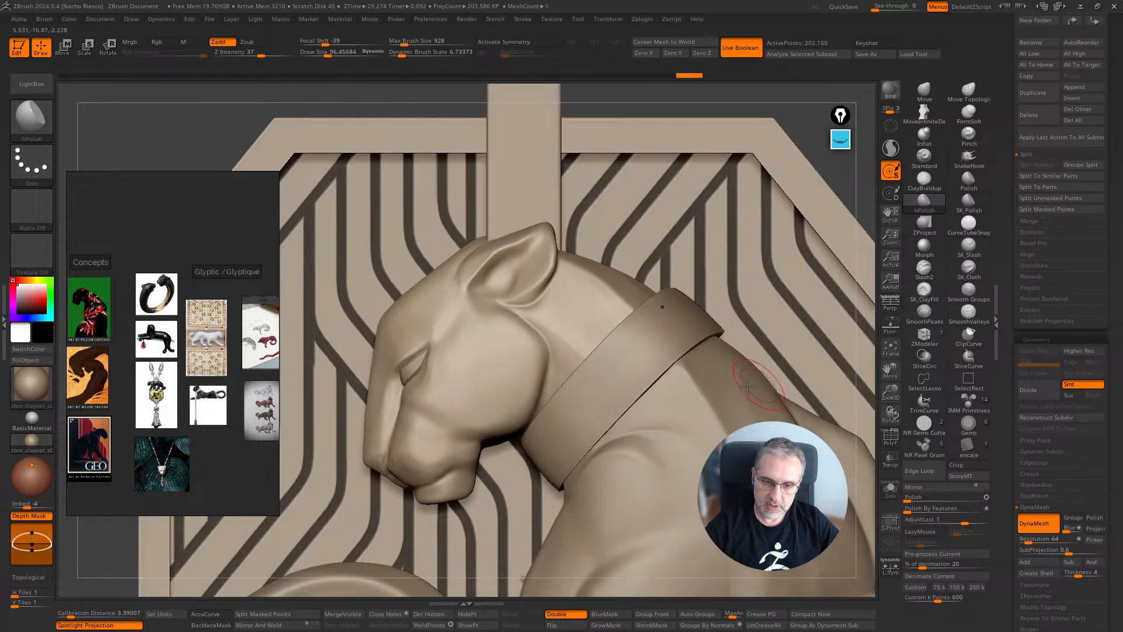
left_click_drag(554, 377, 546, 411, "shift")
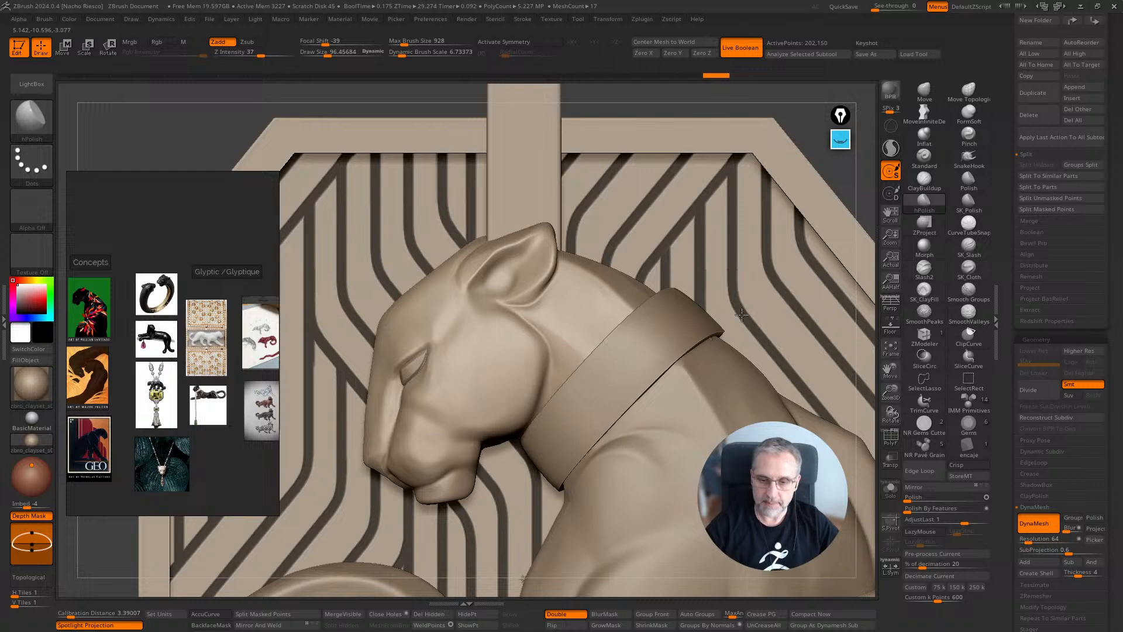
Frame the model and hide the plate and grass folders in the subtool list
key("f")
scroll(1001, 136, "up", 5)
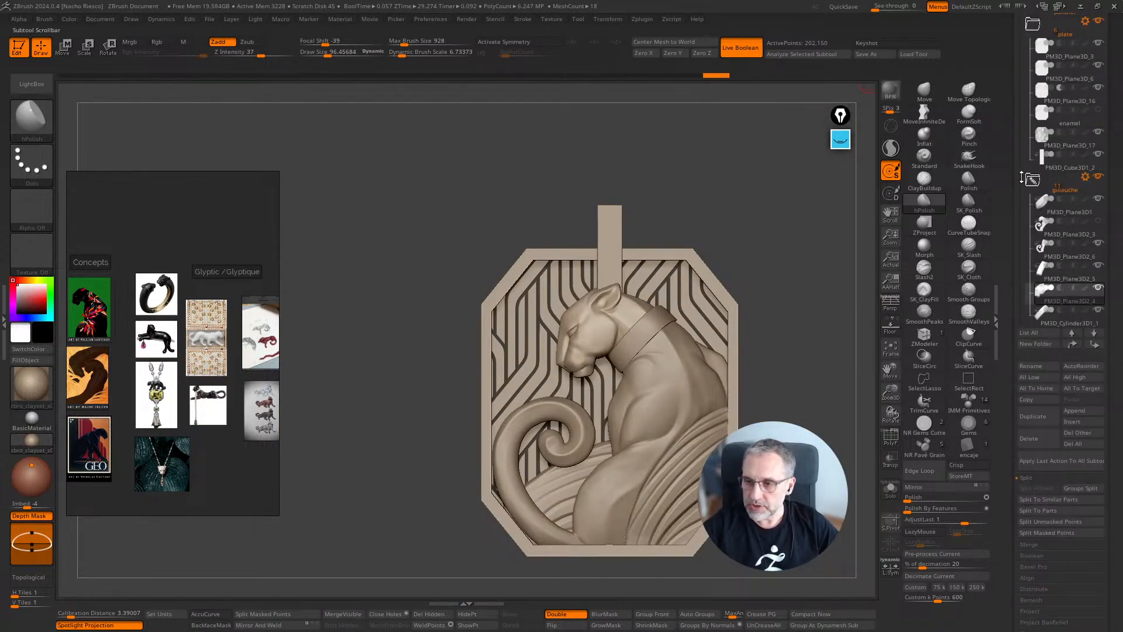
left_click_drag(1011, 100, 1012, 158)
left_click(1098, 79)
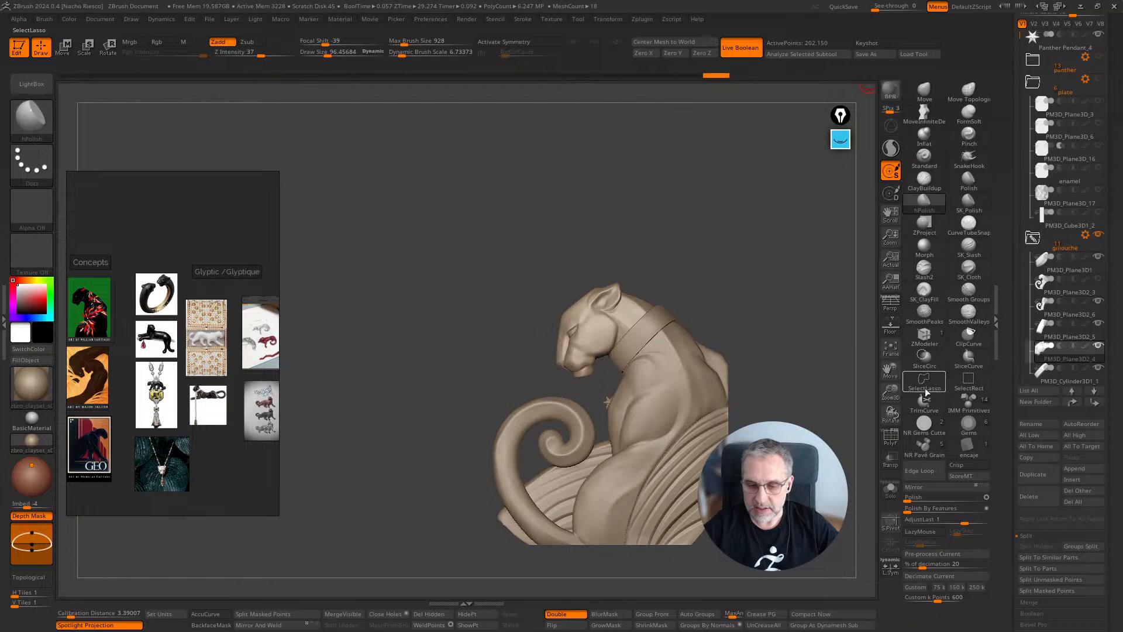
left_click_drag(1018, 44, 1014, 197)
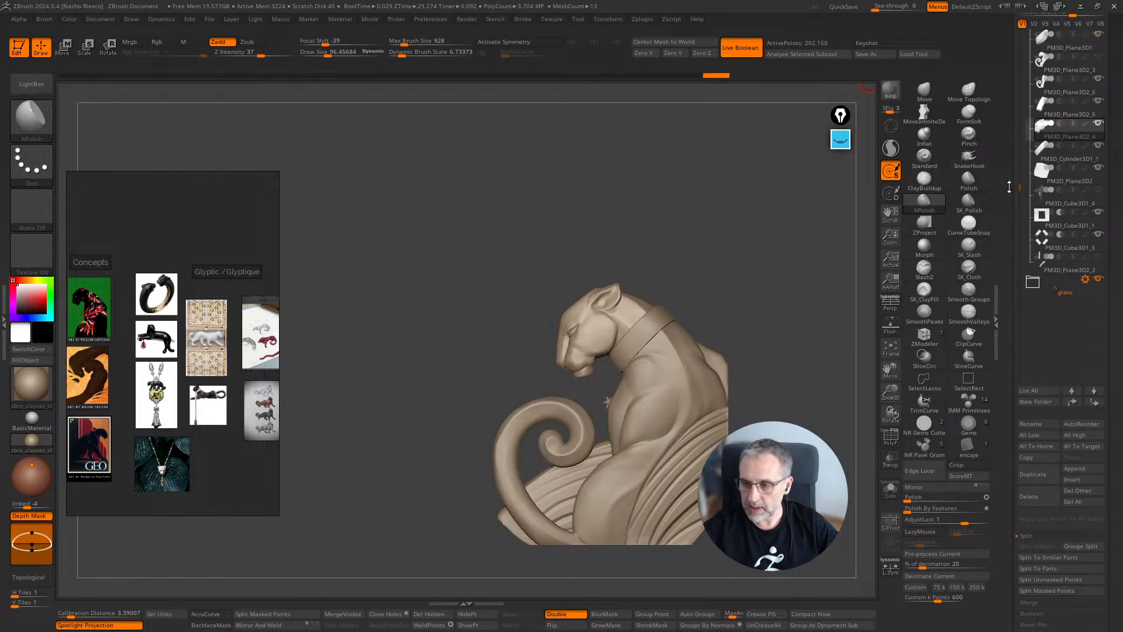
left_click(1099, 279)
right_click_drag(860, 351, 871, 388, "ctrl")
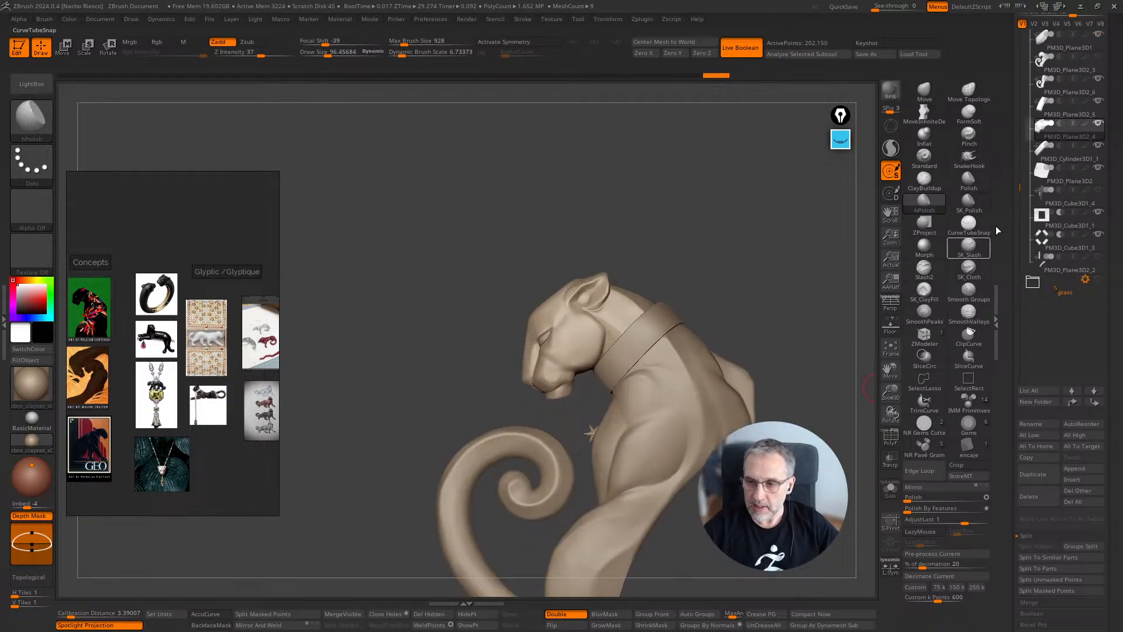
left_click_drag(1013, 175, 1038, 144)
left_click(1098, 184)
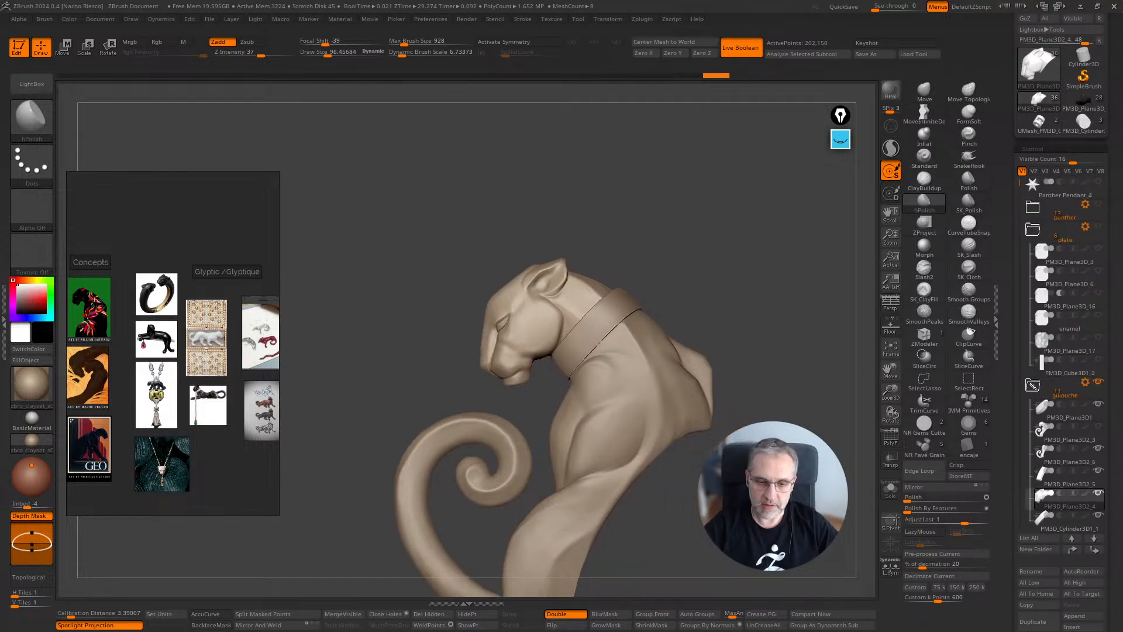
Turn off Live Boolean and leave only the head and body subtools visible, hiding the neck band between them
left_click(741, 47)
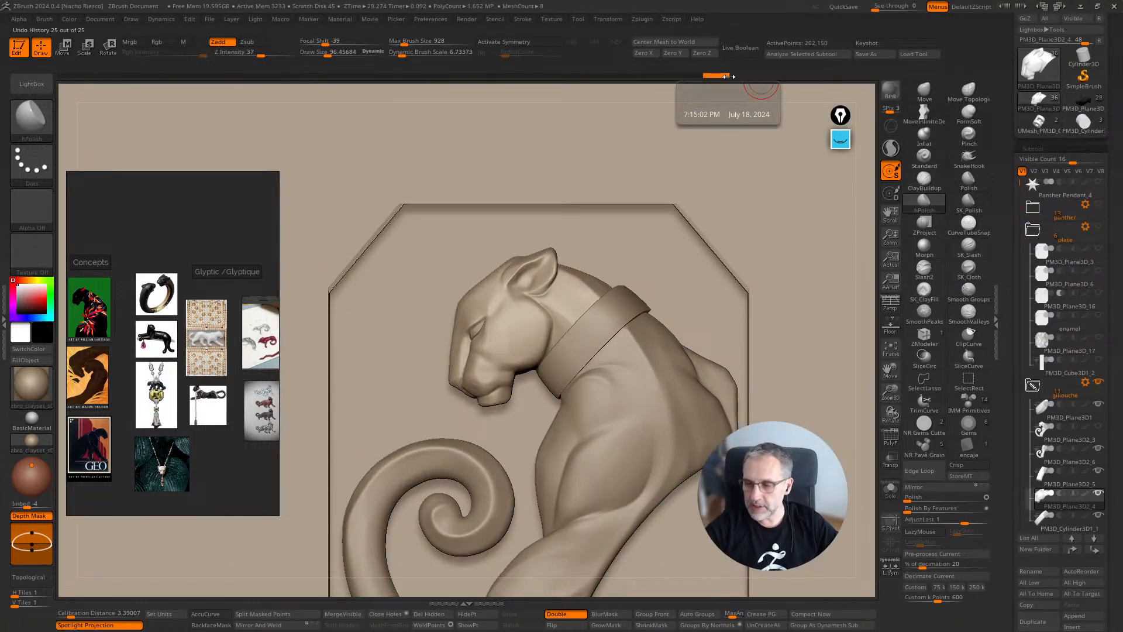
left_click_drag(1018, 183, 1015, 255)
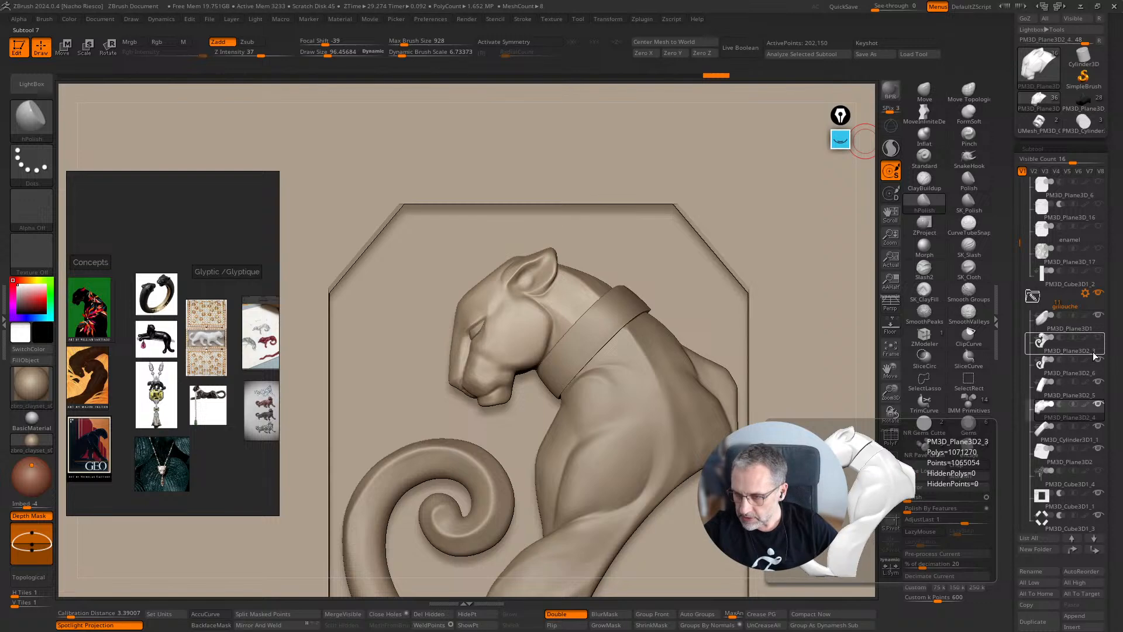
left_click(1098, 394, "alt")
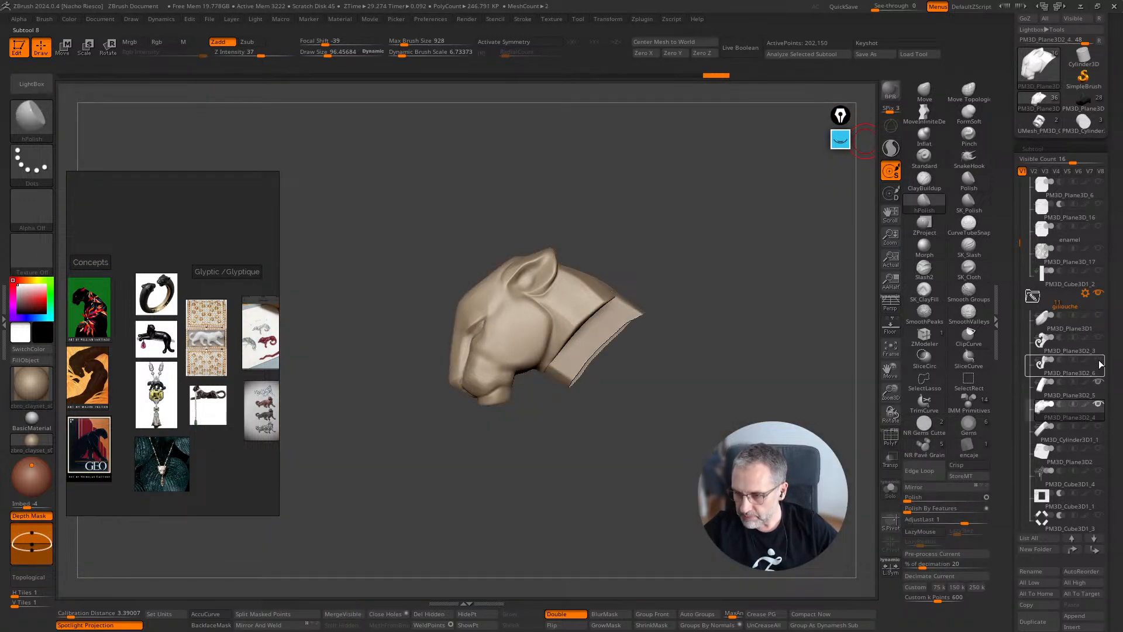
left_click(1098, 404)
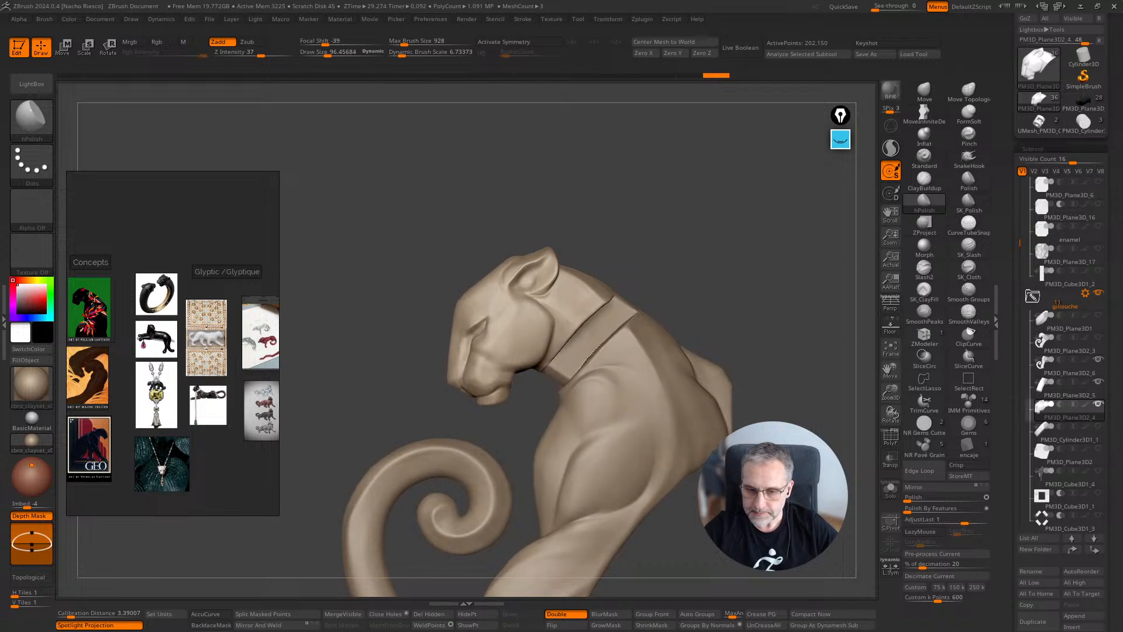
left_click(1097, 384)
left_click(1097, 385)
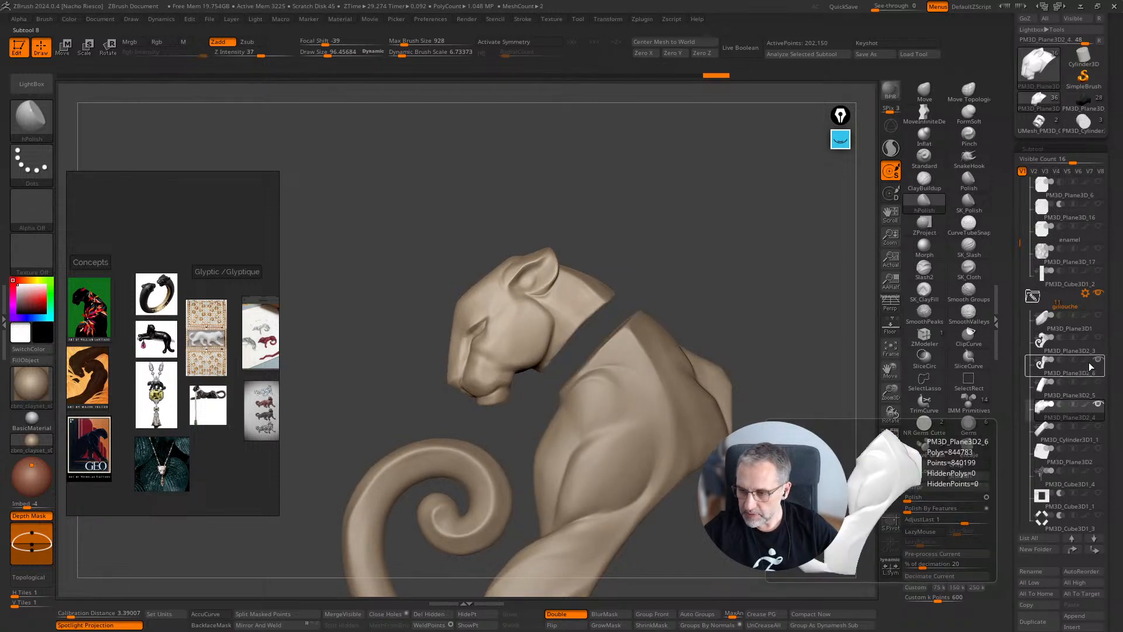
Rename the subtool of the band around the panther's neck as COLLAR
left_click(1062, 431)
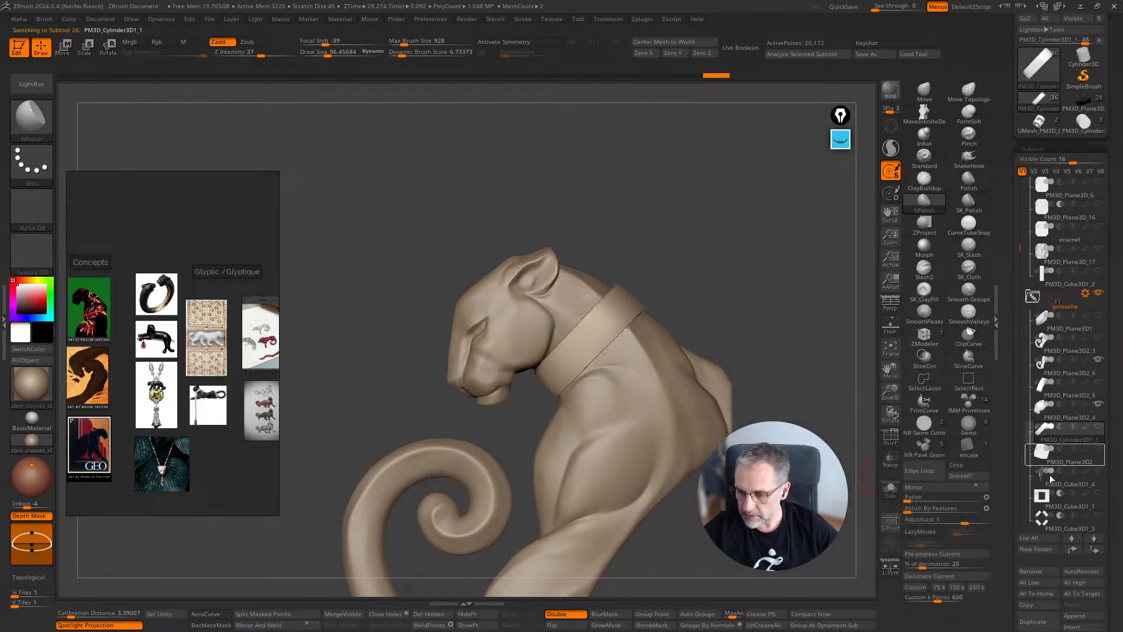
left_click(1035, 570)
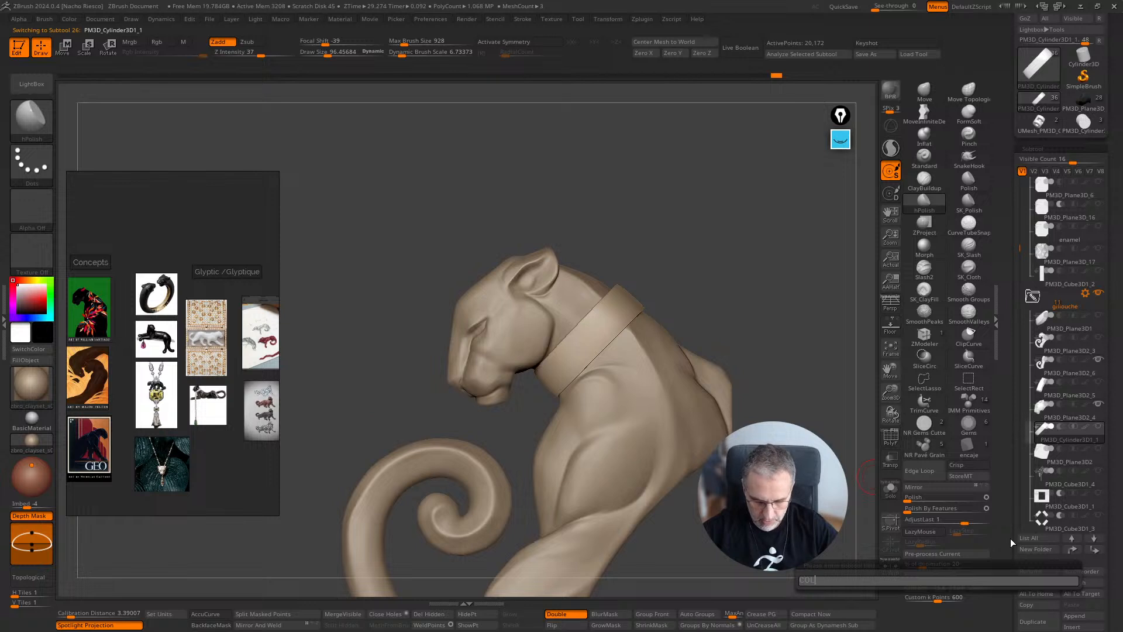
key("Return")
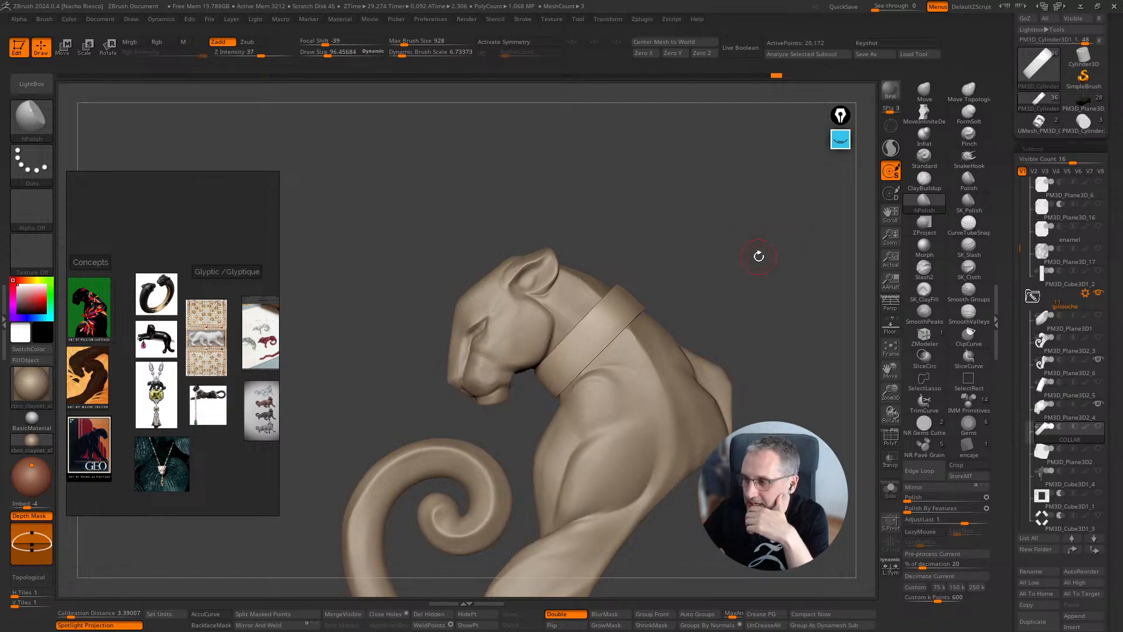
left_click_drag(726, 271, 727, 267)
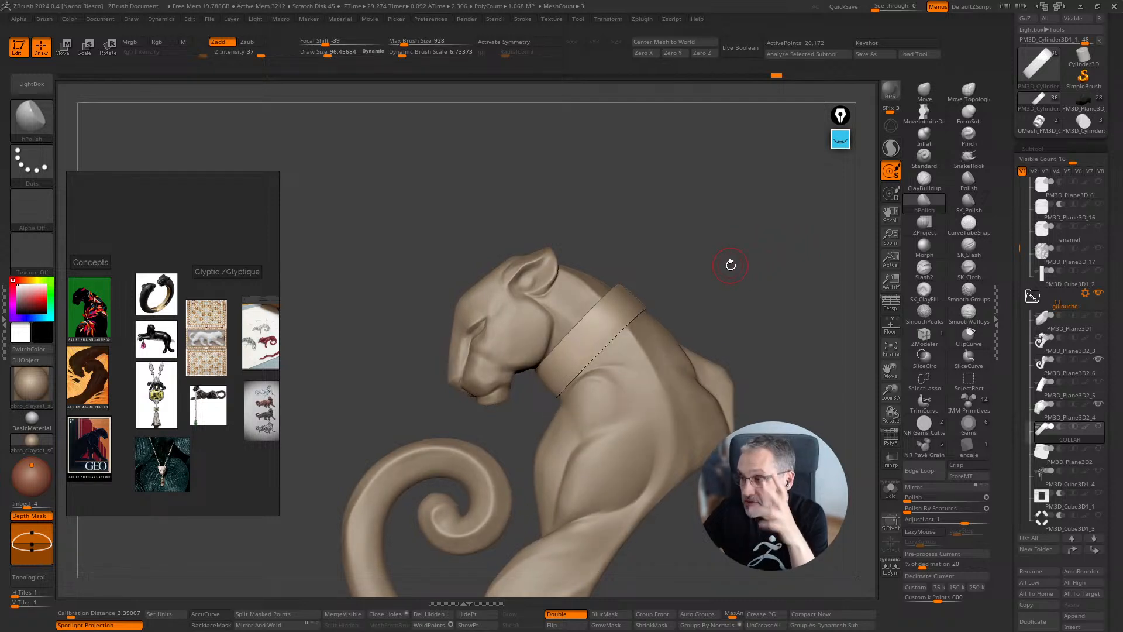
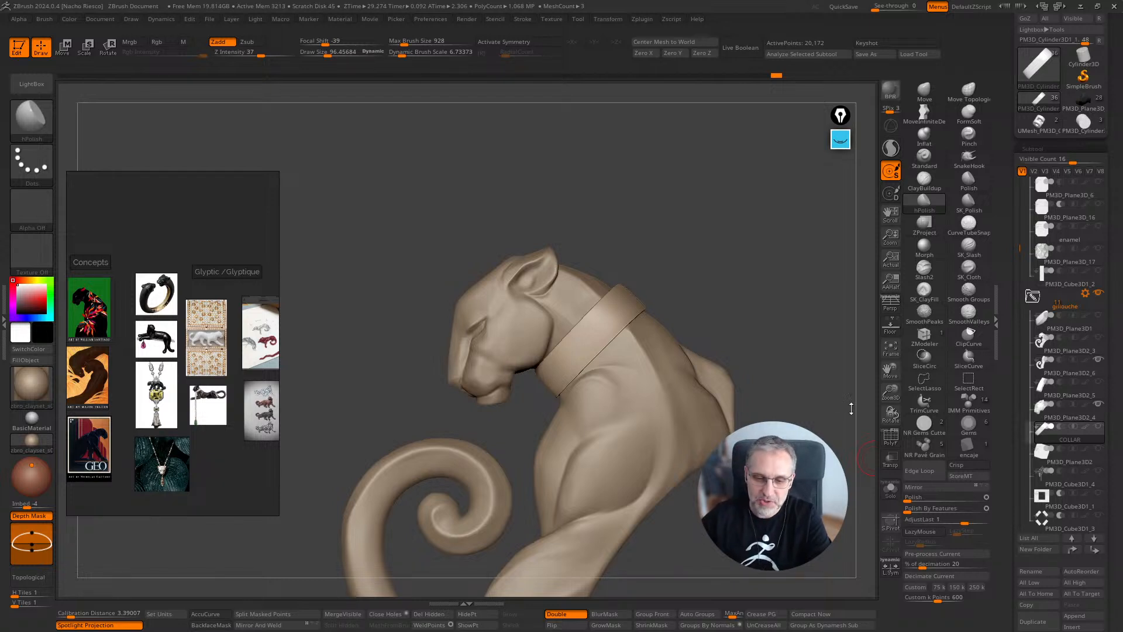
Reshape the collar's throat side with the MoveInfiniteDepth brush at a draw size of about 323, ending at about 284
left_click_drag(767, 304, 775, 276)
right_click_drag(780, 278, 817, 323, "ctrl")
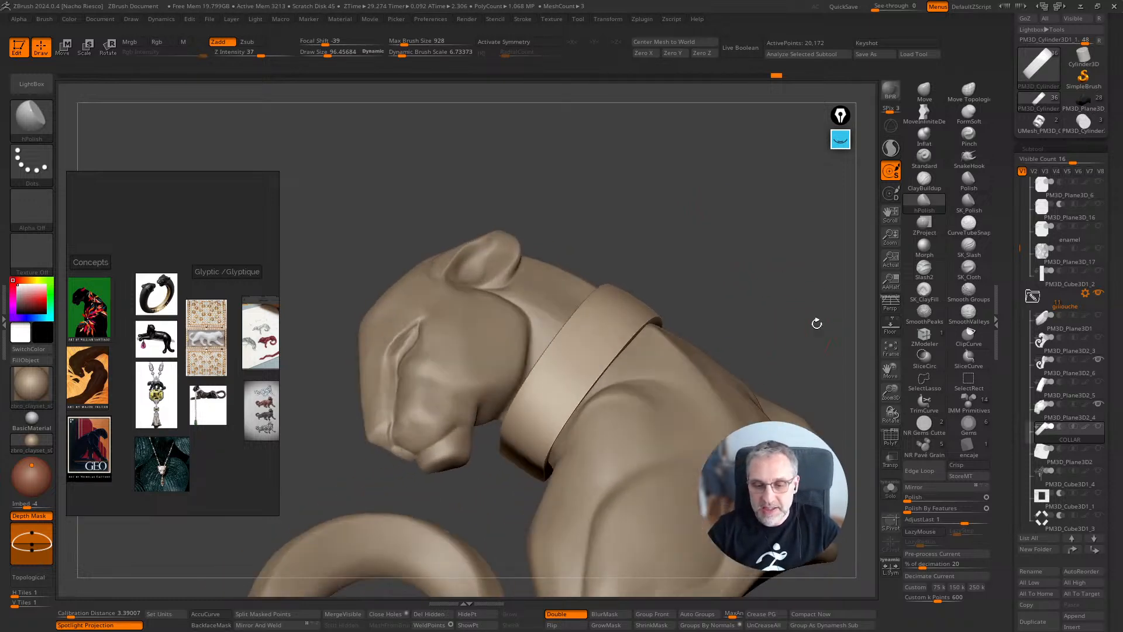
key("s")
left_click_drag(559, 401, 573, 399)
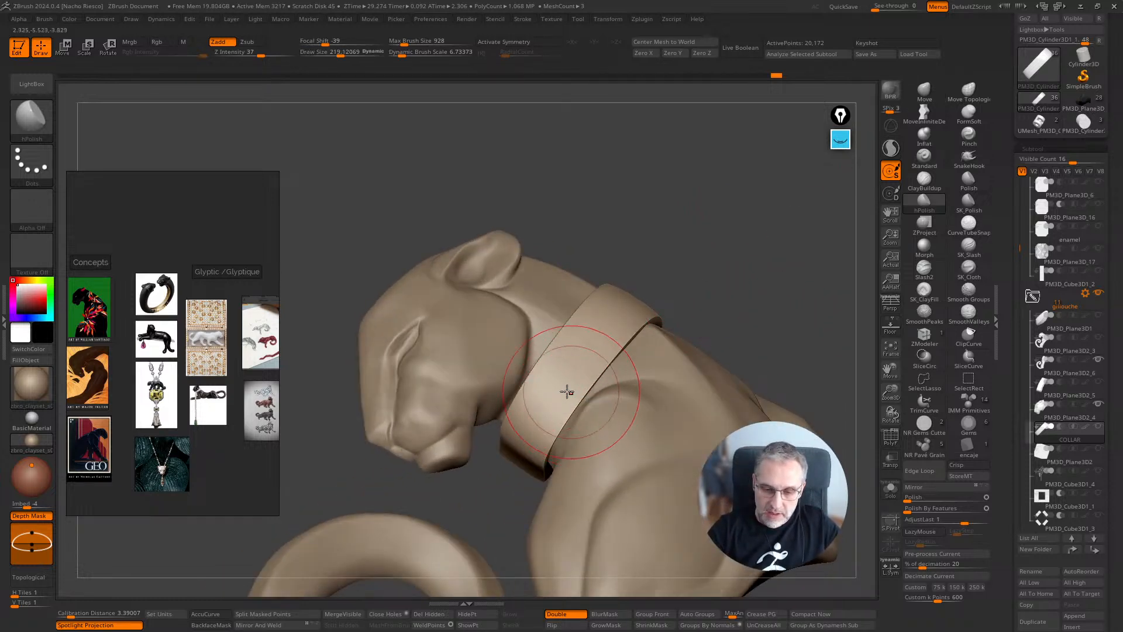
left_click_drag(725, 280, 735, 301)
key("s")
left_click_drag(580, 367, 586, 369)
key("s")
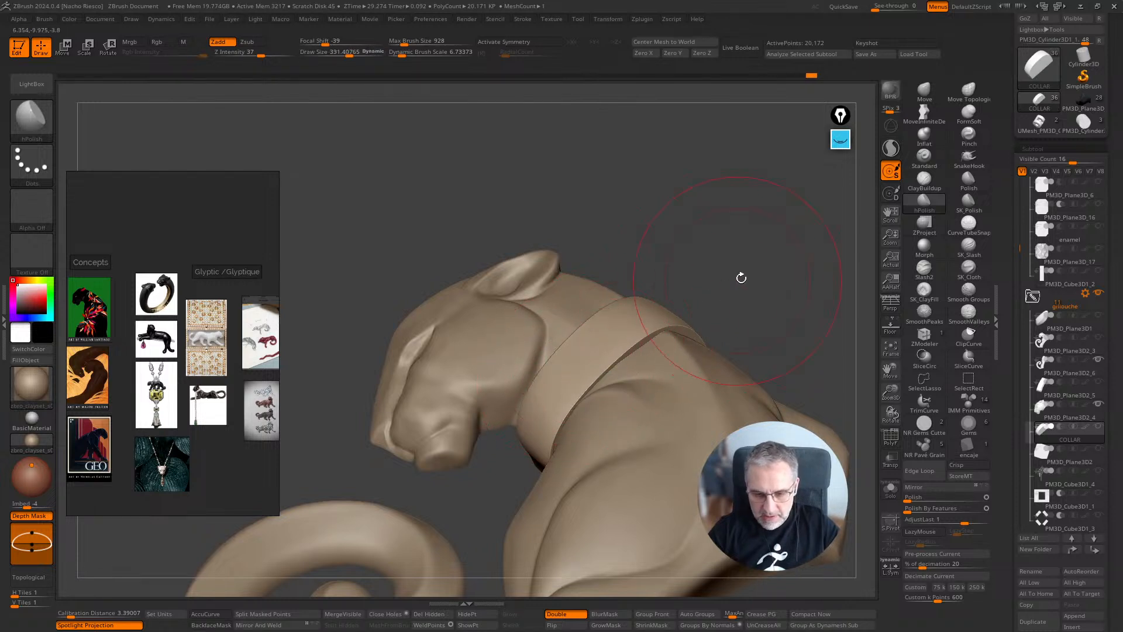
left_click_drag(741, 278, 571, 371)
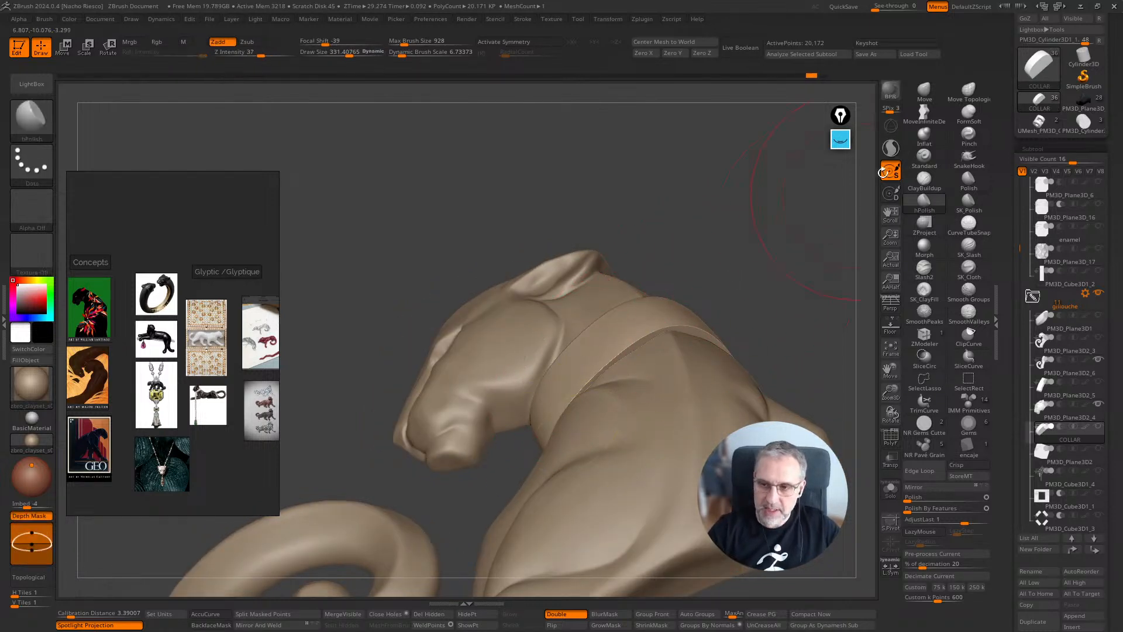
left_click(924, 113)
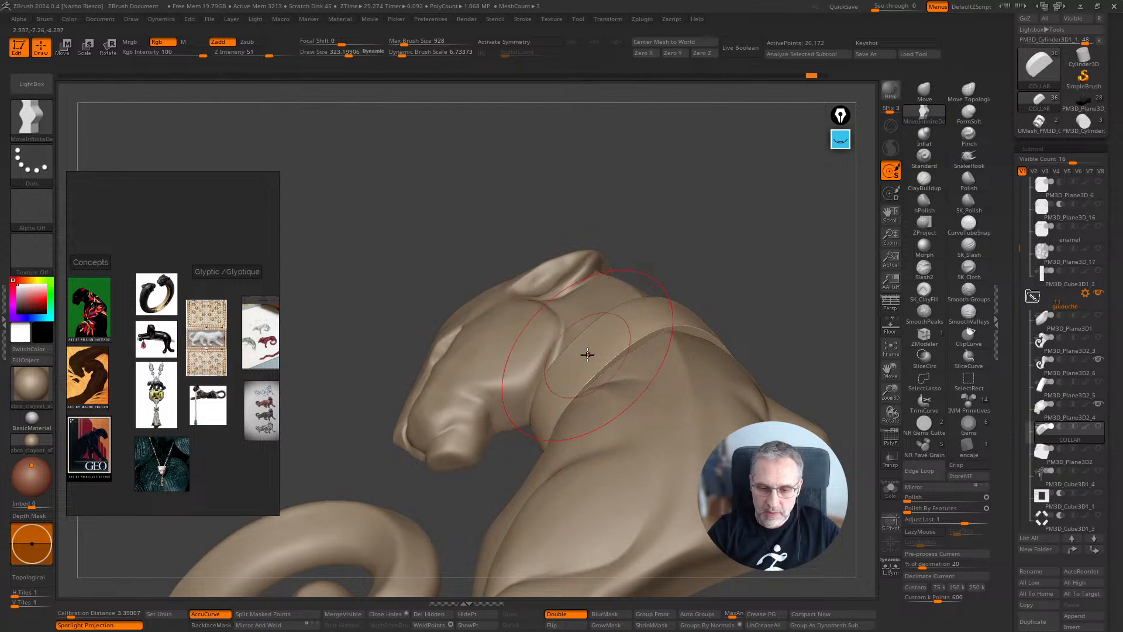
left_click_drag(748, 275, 560, 405)
left_click_drag(585, 380, 556, 409)
mouse_move(762, 278)
left_mouse_down()
mouse_move(784, 492)
mouse_move(797, 290)
mouse_move(749, 291)
mouse_move(784, 268)
left_mouse_up()
key("s")
left_click_drag(562, 412, 558, 412)
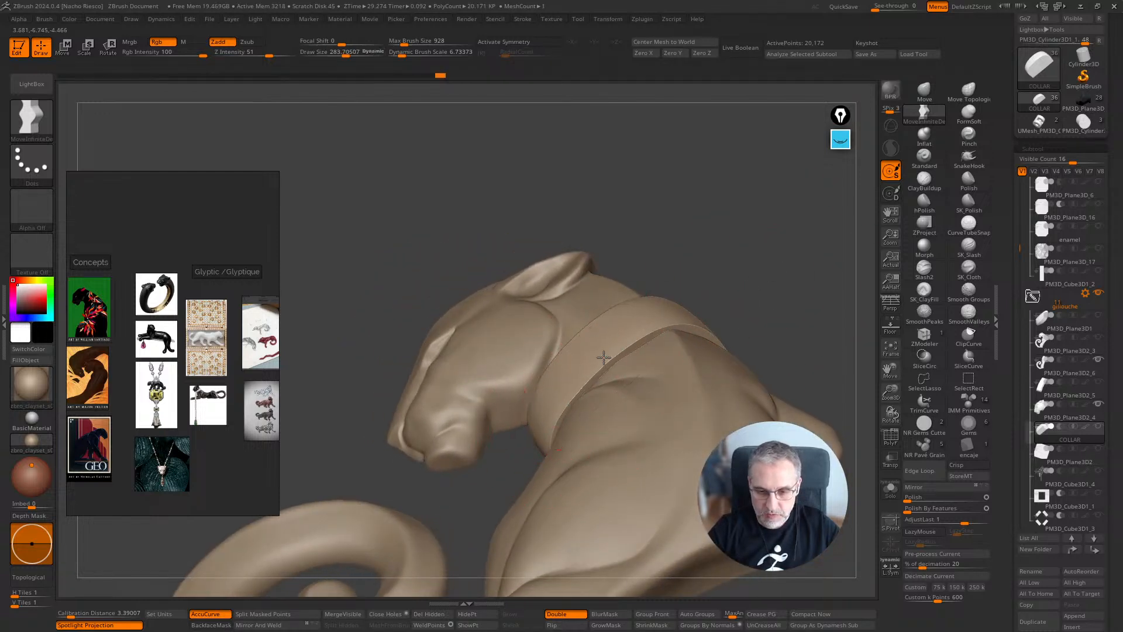
left_click_drag(810, 351, 864, 409)
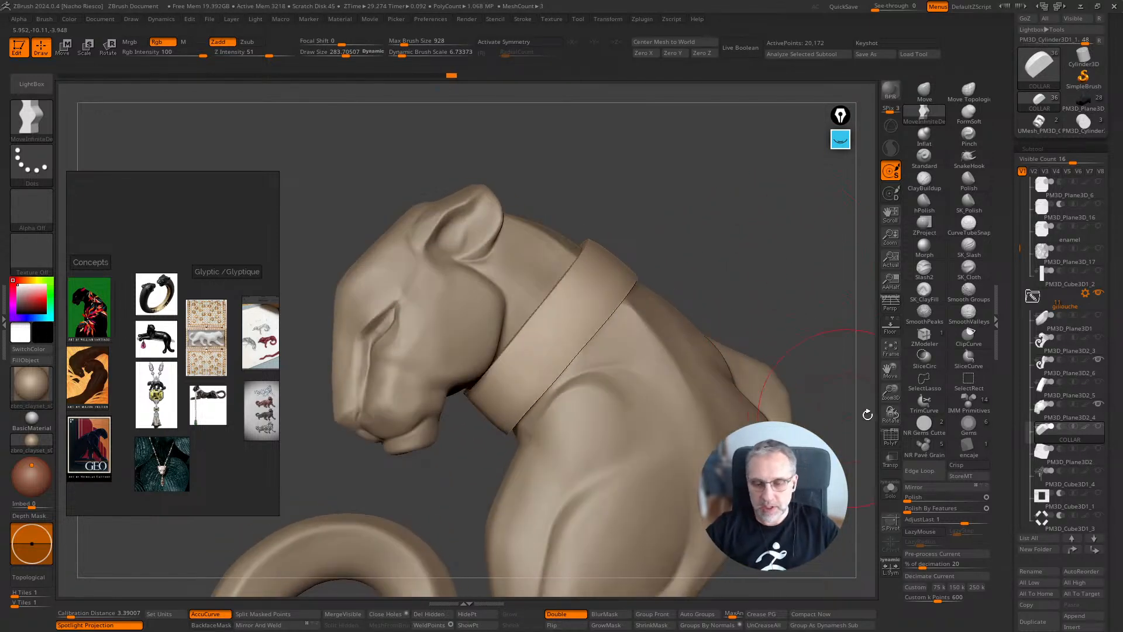
Hide the head, turn on the polyframe display and turn off double-sided display for the collar to check its faces
left_click(1098, 404)
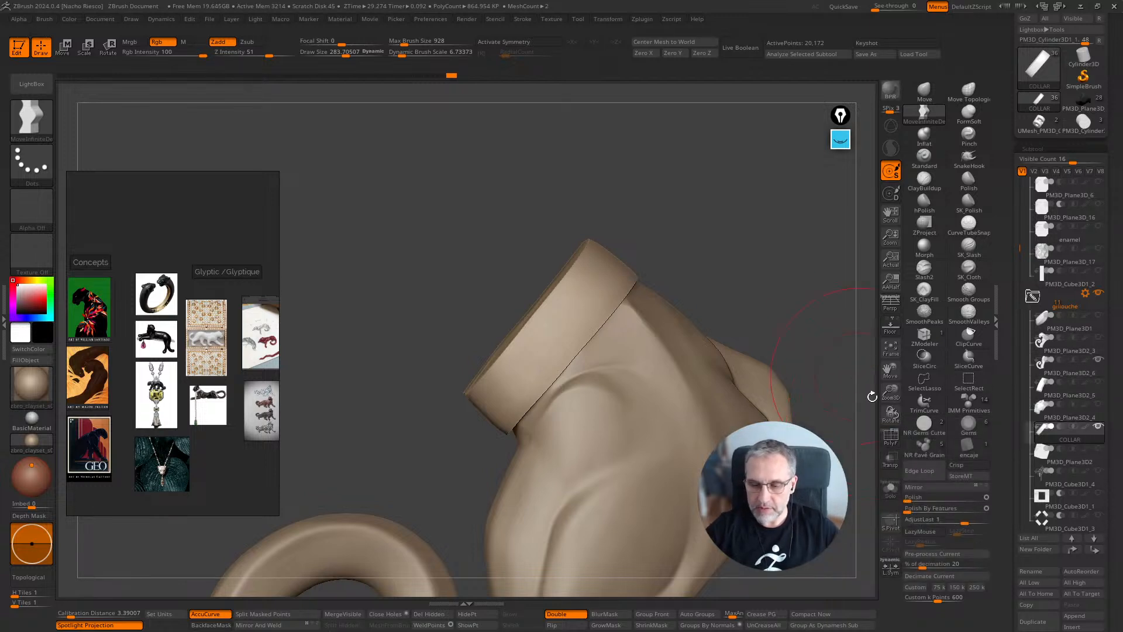
left_click(891, 440)
left_click_drag(812, 366, 833, 410)
mouse_move(761, 281)
left_mouse_down()
mouse_move(702, 252)
mouse_move(632, 328)
left_mouse_up()
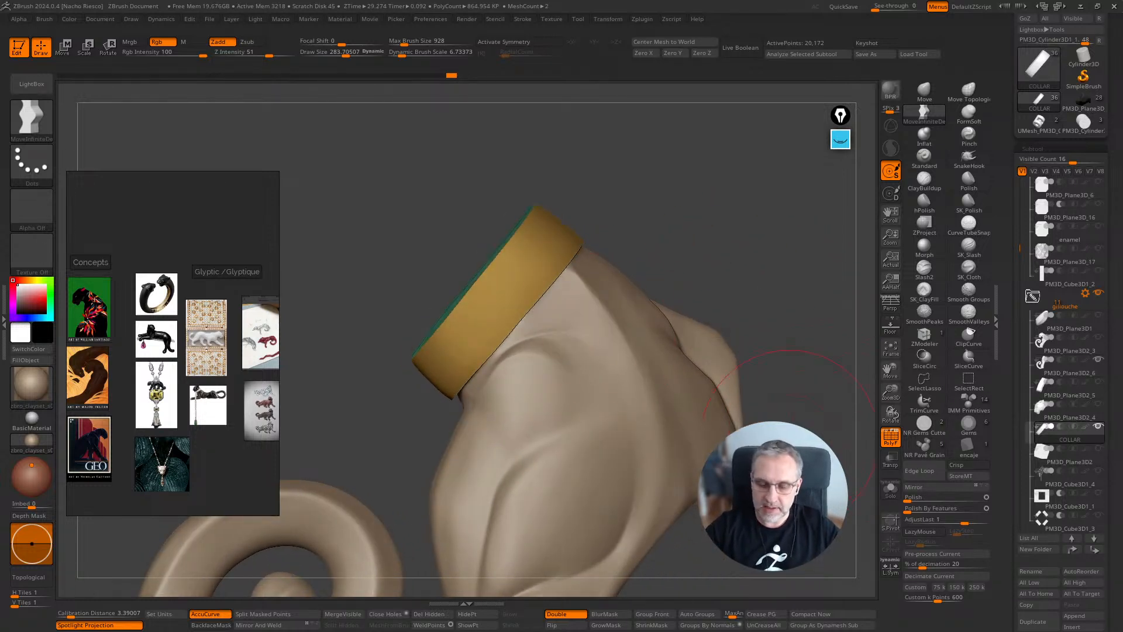
left_click(566, 615)
left_click_drag(739, 398, 794, 468)
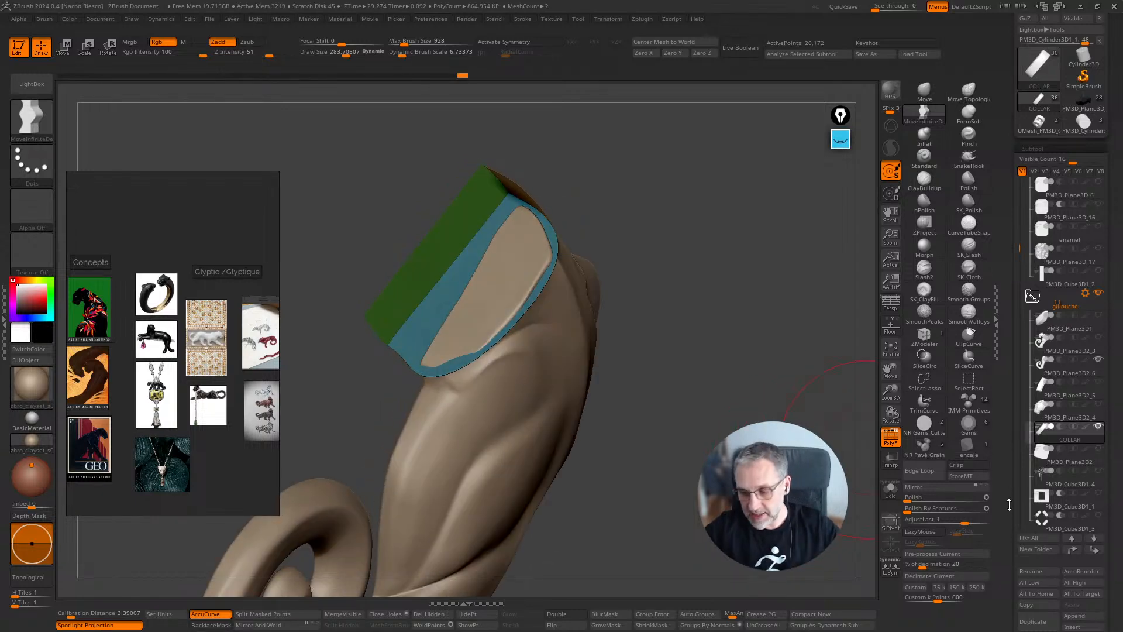
Try the Flip normals display property on the collar and turn it off again
scroll(1010, 504, "down", 10)
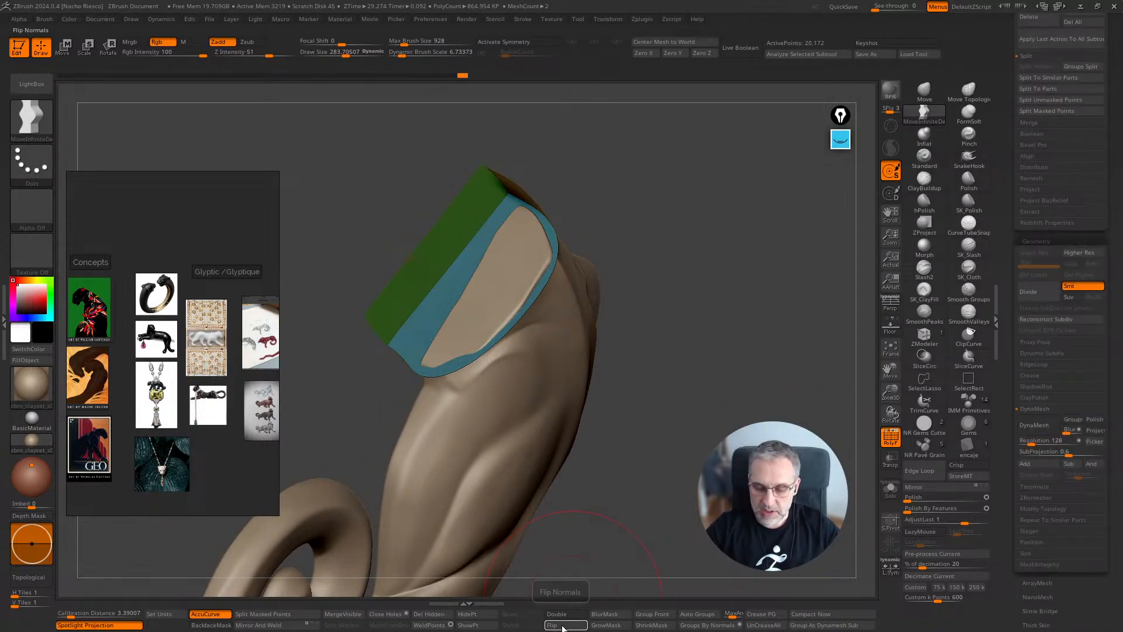
scroll(1002, 382, "down", 10)
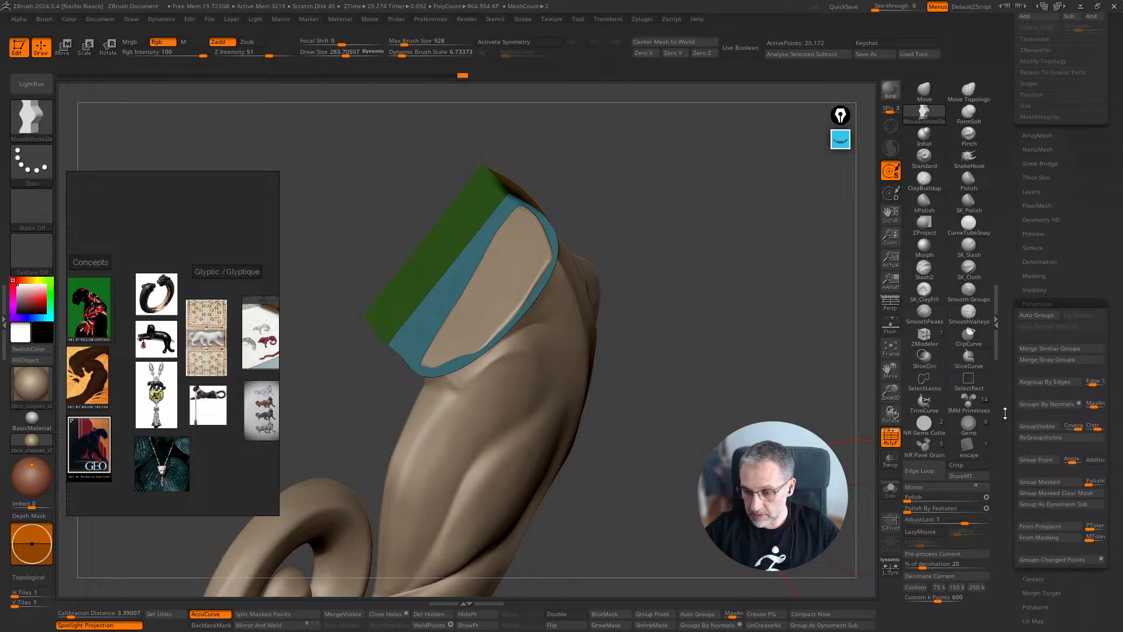
scroll(1003, 383, "down", 5)
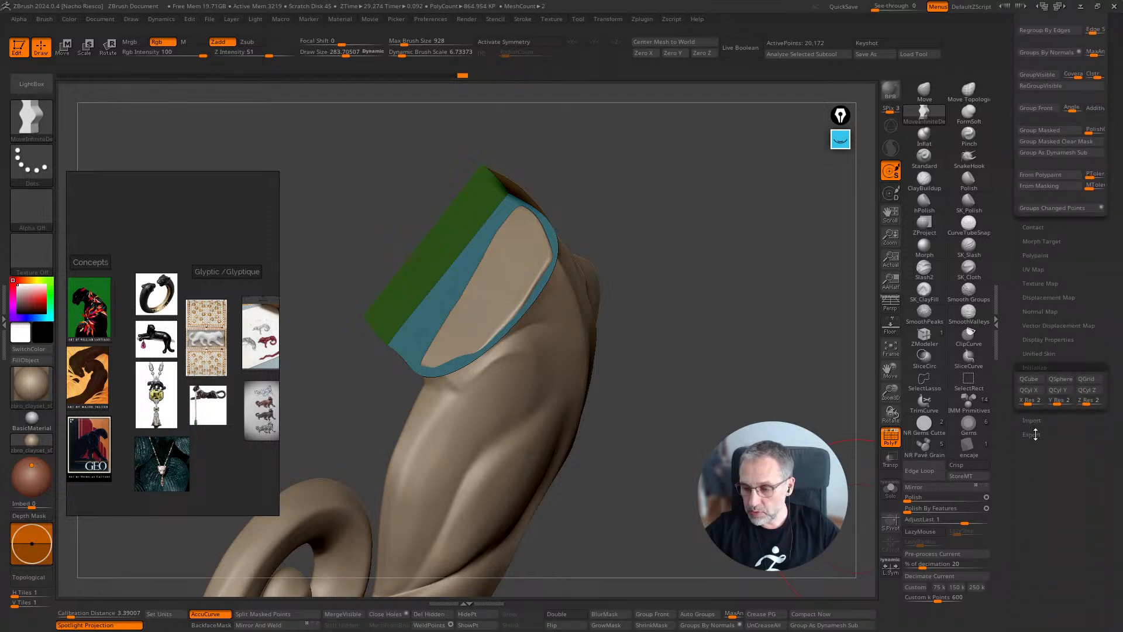
left_click(1049, 339)
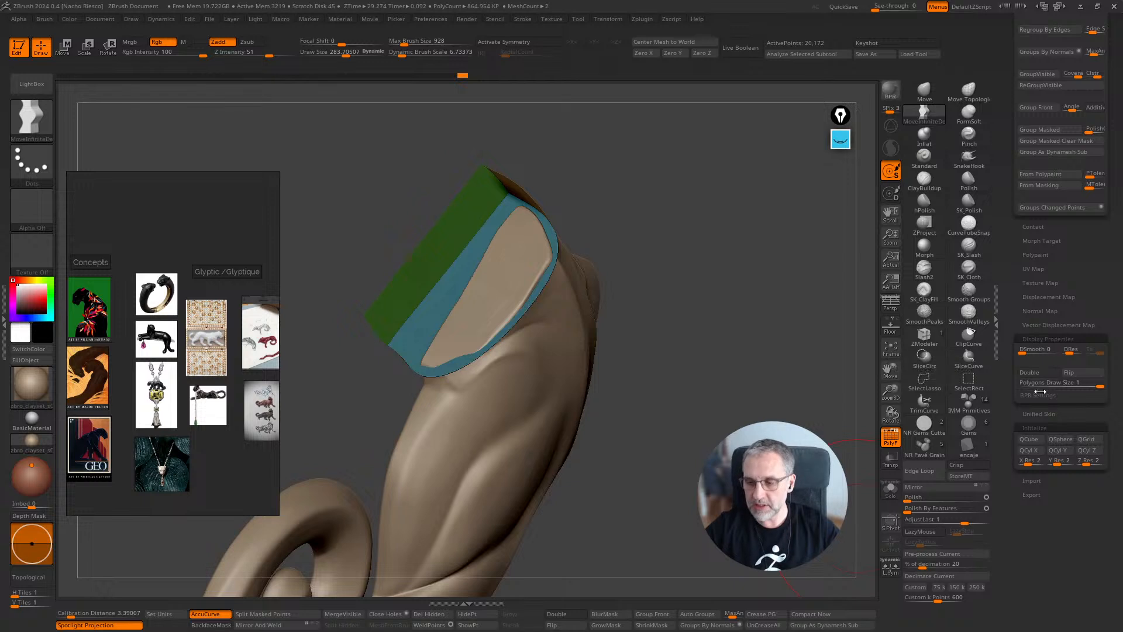
left_click(1080, 378)
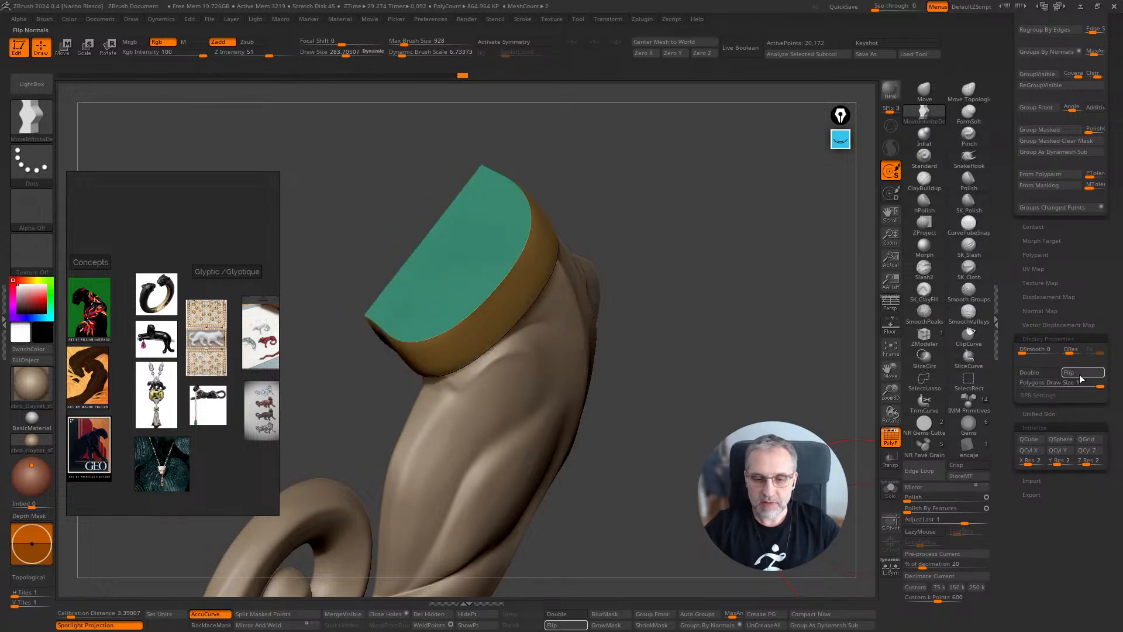
left_click(1080, 377)
left_click_drag(860, 351, 878, 339)
scroll(1007, 366, "up", 10)
left_click_drag(1008, 365, 1008, 386)
Make the body the active subtool and turn off the polyframe display to view its neck face inside the collar
left_click_drag(757, 335, 655, 374)
left_click(598, 400, "alt")
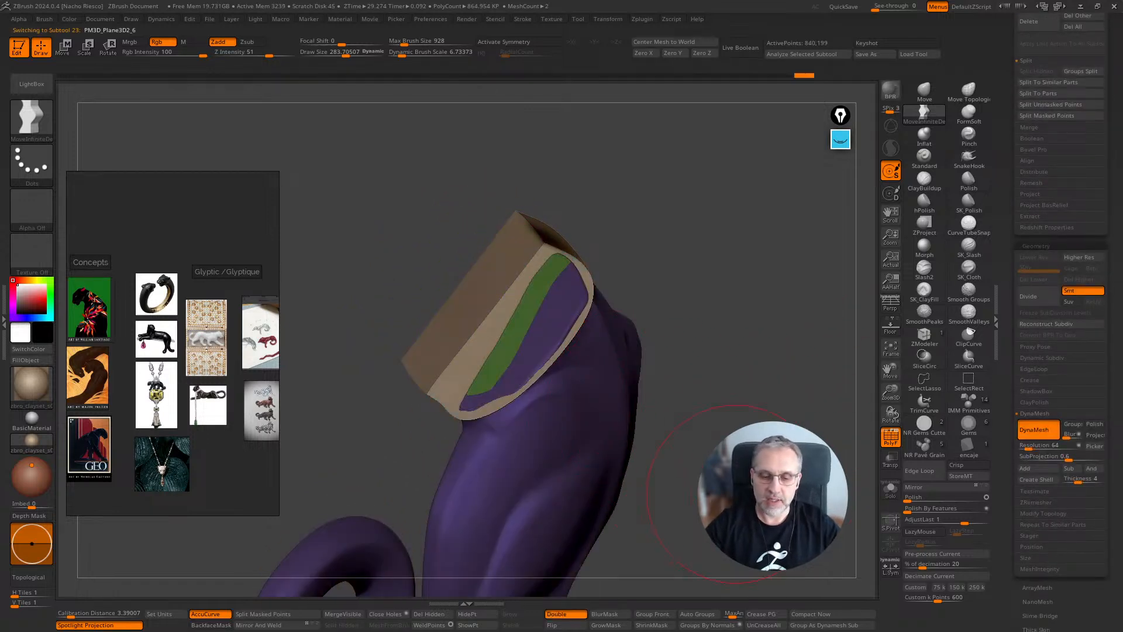
left_click_drag(857, 468, 819, 400)
left_click(889, 437)
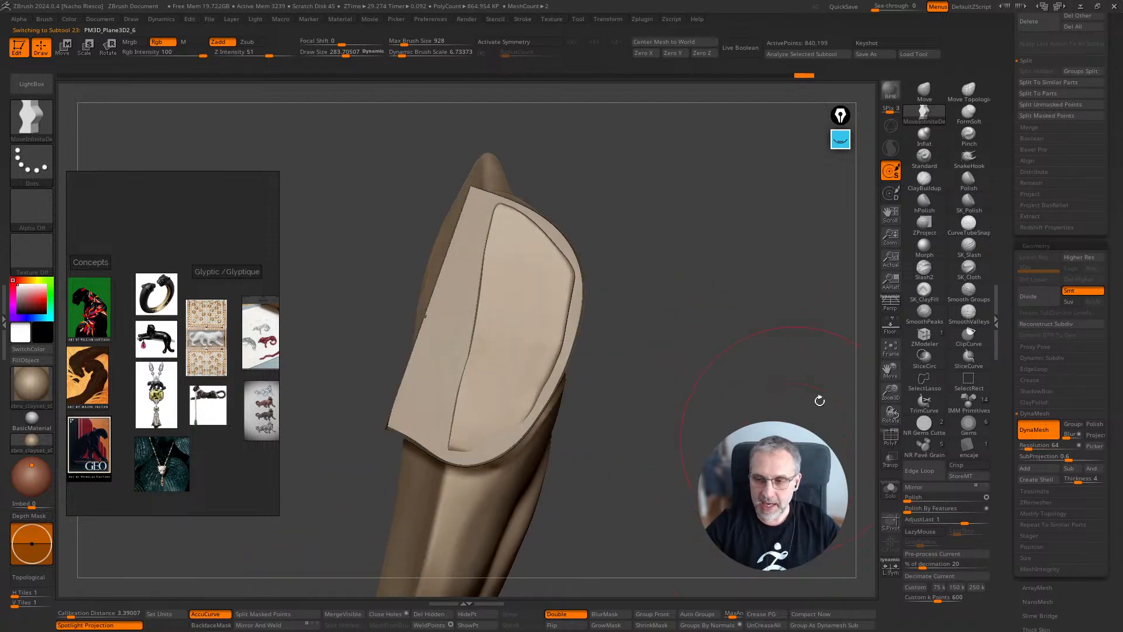
Pull the throat edge of the body's neck cut towards the collar with the Move brush at a draw size of about 206
left_click(928, 230)
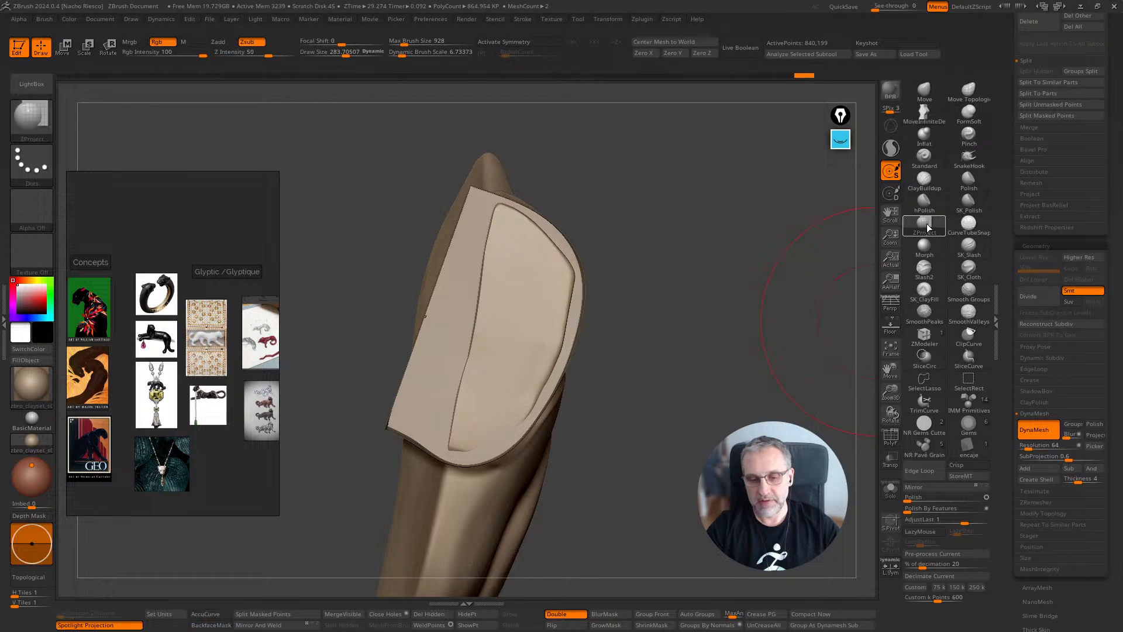
mouse_move(691, 372)
left_mouse_down()
mouse_move(690, 328)
mouse_move(770, 240)
left_mouse_up()
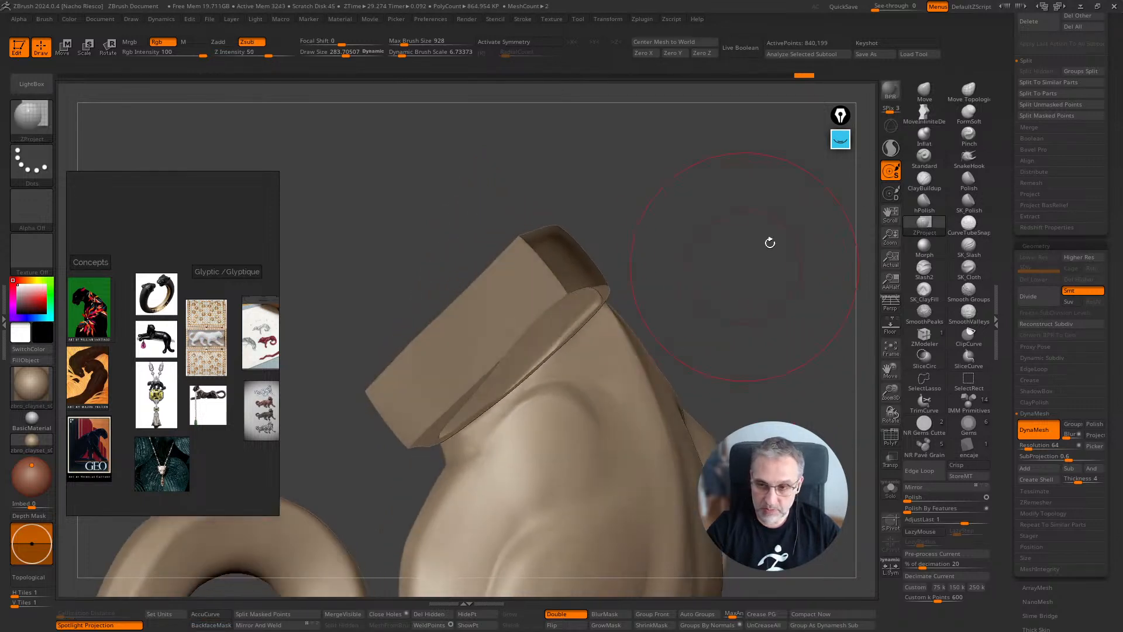
key("b")
key("m")
key("v")
left_click_drag(475, 427, 488, 407)
left_click_drag(677, 338, 617, 364)
left_click_drag(471, 414, 478, 401)
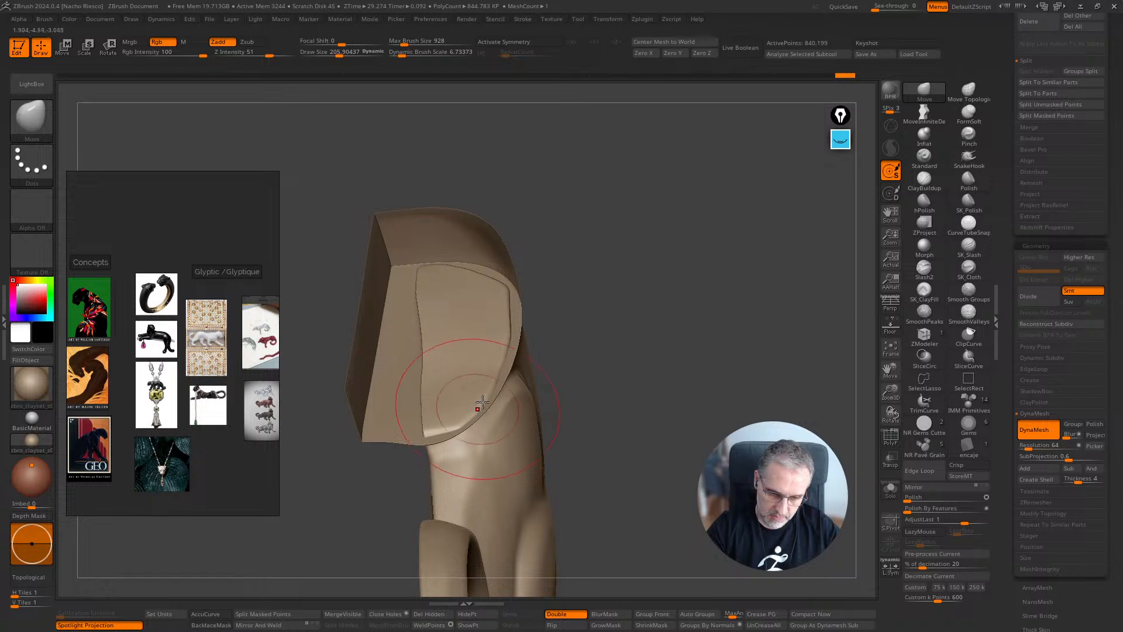
mouse_move(582, 345)
left_mouse_down()
mouse_move(636, 312)
mouse_move(727, 359)
mouse_move(788, 419)
mouse_move(731, 383)
left_mouse_up()
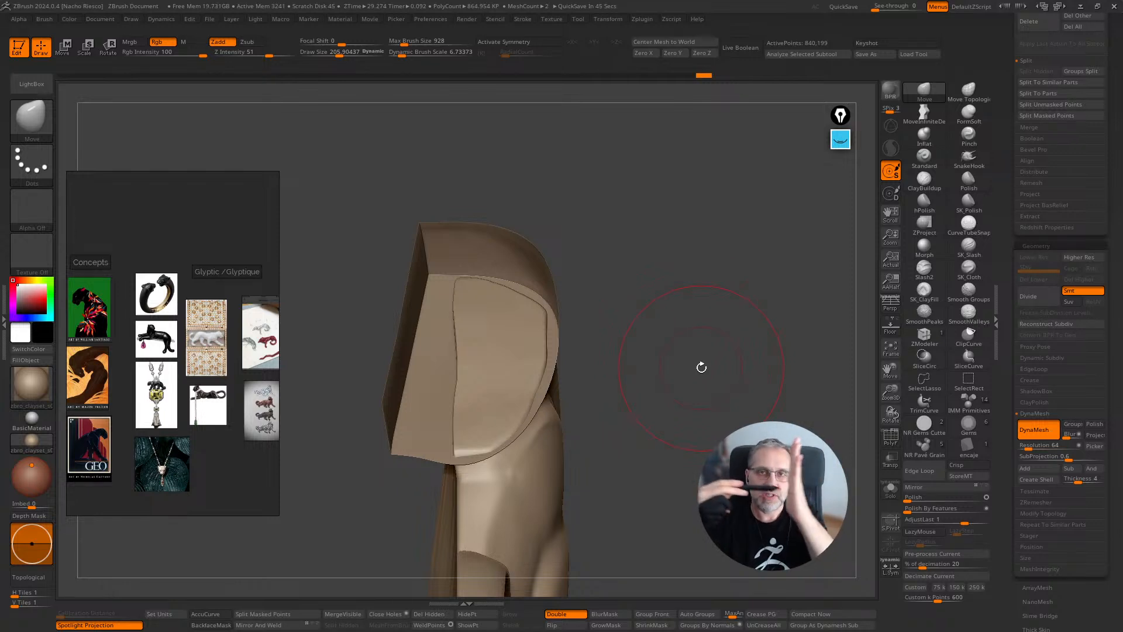
mouse_move(701, 367)
left_mouse_down()
mouse_move(687, 444)
mouse_move(736, 475)
mouse_move(854, 351)
left_mouse_up()
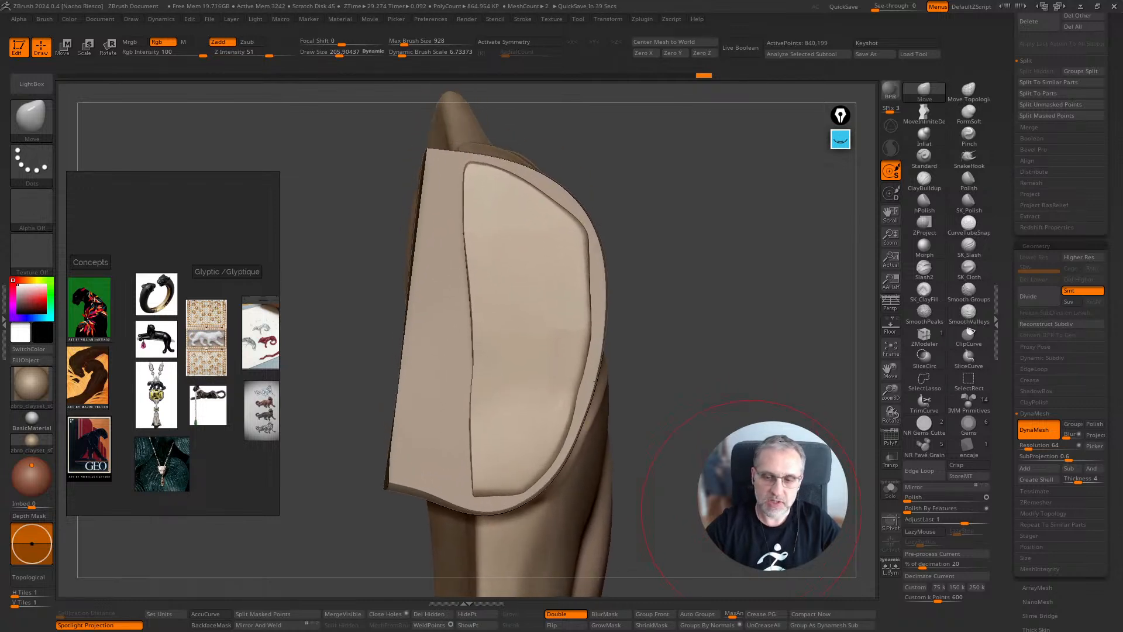
Project the body's neck face onto the collar with the ZProject brush at a draw size of about 146, and inspect the body in Solo
left_click(926, 229)
key("s")
key("s")
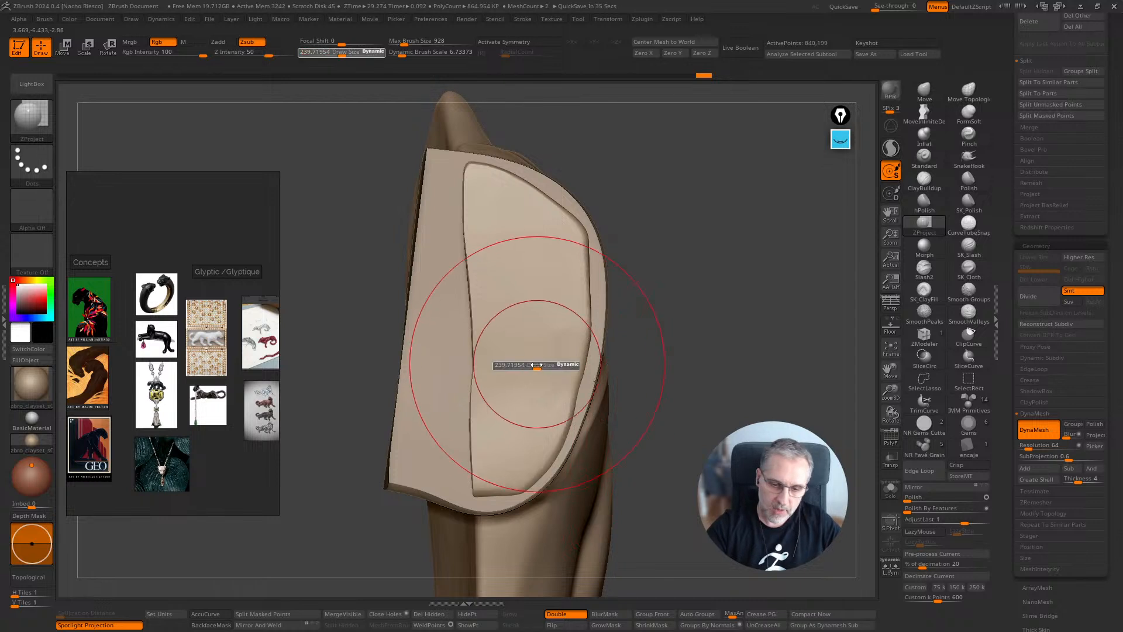
left_click_drag(537, 365, 521, 364)
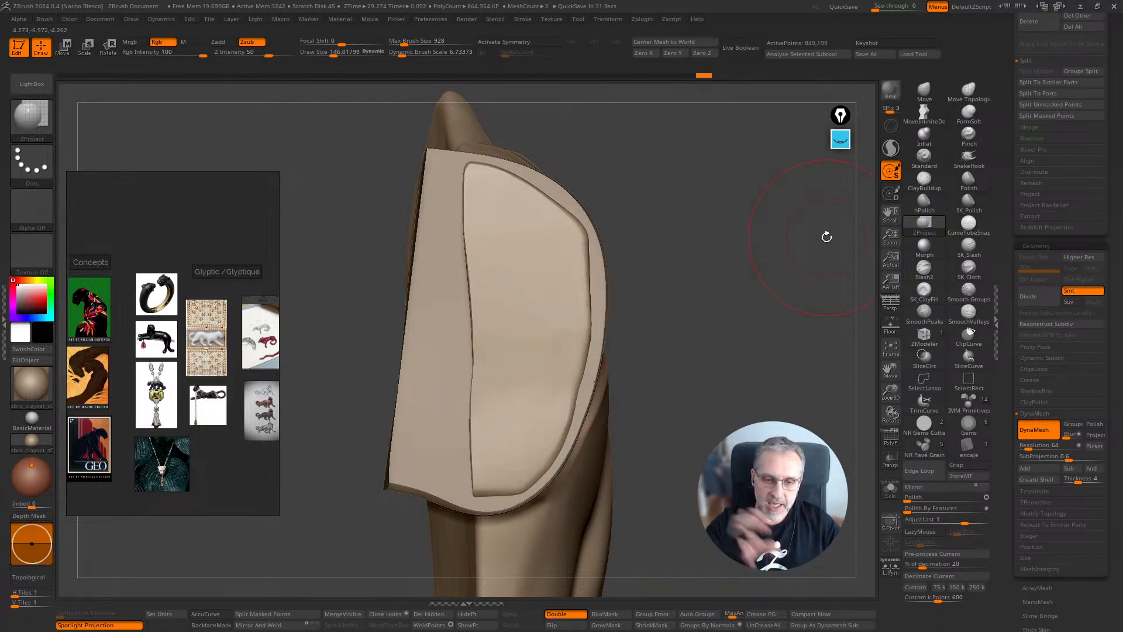
mouse_move(529, 388)
left_mouse_down()
mouse_move(524, 359)
mouse_move(501, 476)
mouse_move(503, 371)
mouse_move(489, 346)
mouse_move(476, 220)
mouse_move(548, 252)
mouse_move(562, 371)
mouse_move(569, 351)
mouse_move(479, 192)
left_mouse_up()
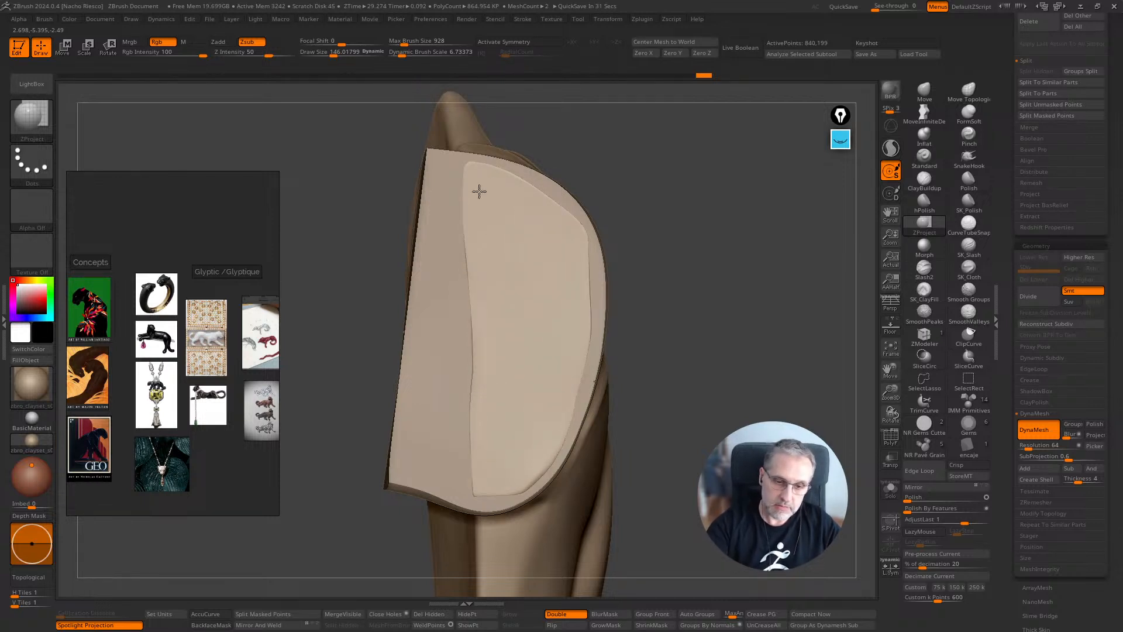
left_click_drag(472, 397, 529, 414)
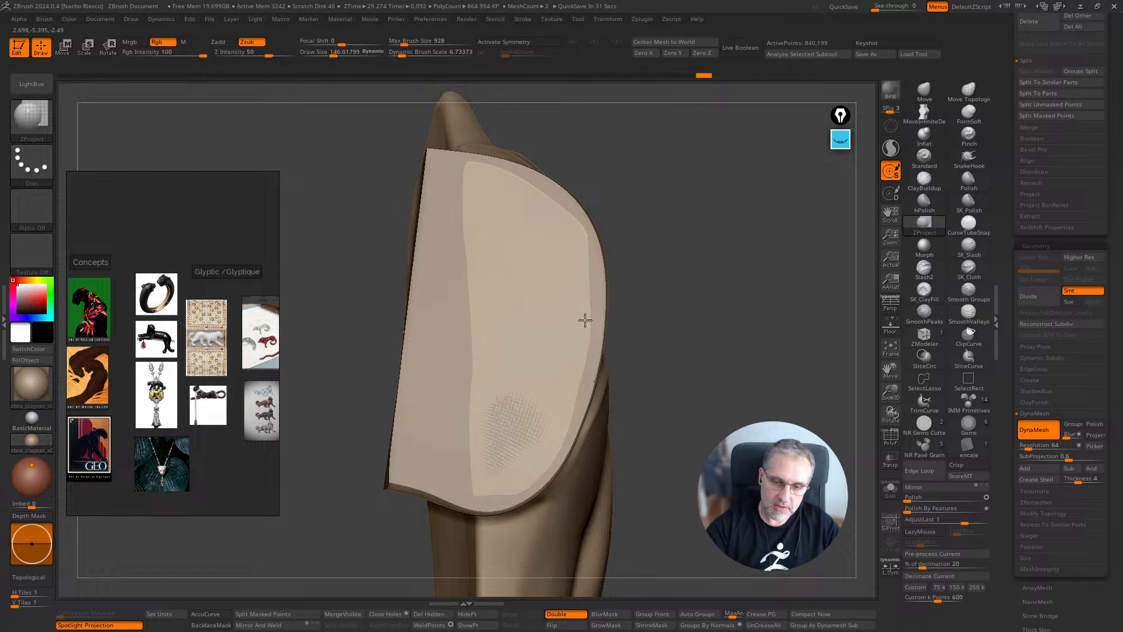
mouse_move(738, 387)
left_mouse_down()
mouse_move(857, 466)
mouse_move(851, 478)
mouse_move(865, 445)
left_mouse_up()
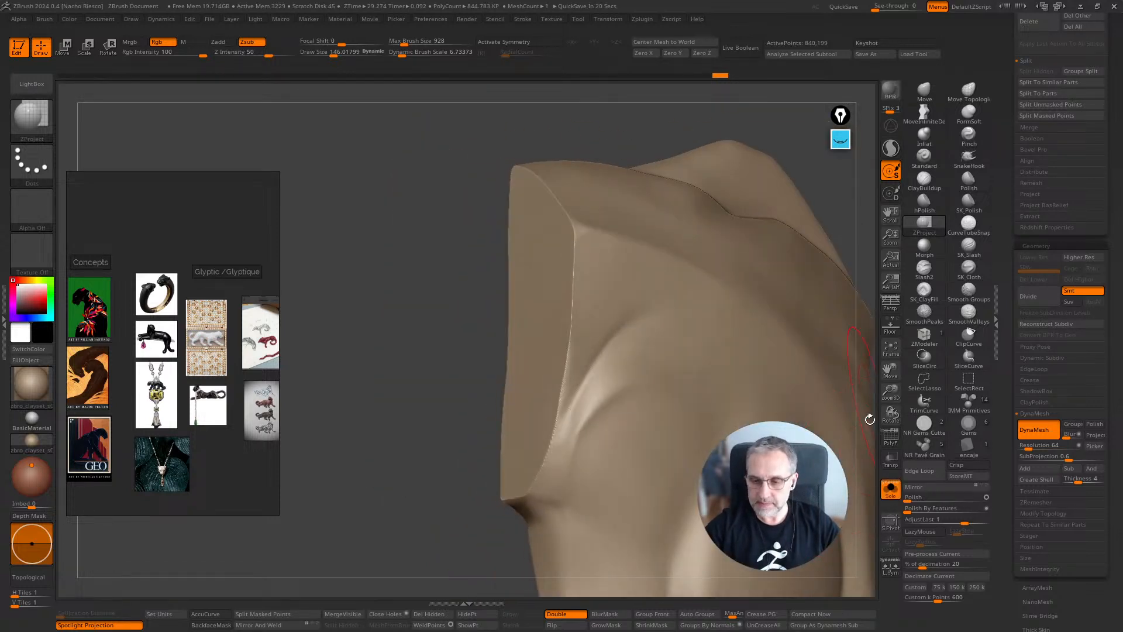
left_click(890, 488)
mouse_move(486, 557)
left_mouse_down()
mouse_move(609, 526)
mouse_move(719, 468)
mouse_move(754, 471)
mouse_move(726, 484)
left_mouse_up()
Project the body's neck face onto the collar again with the ZProject brush at a draw size of about 175
key("s")
left_click_drag(525, 411, 529, 410)
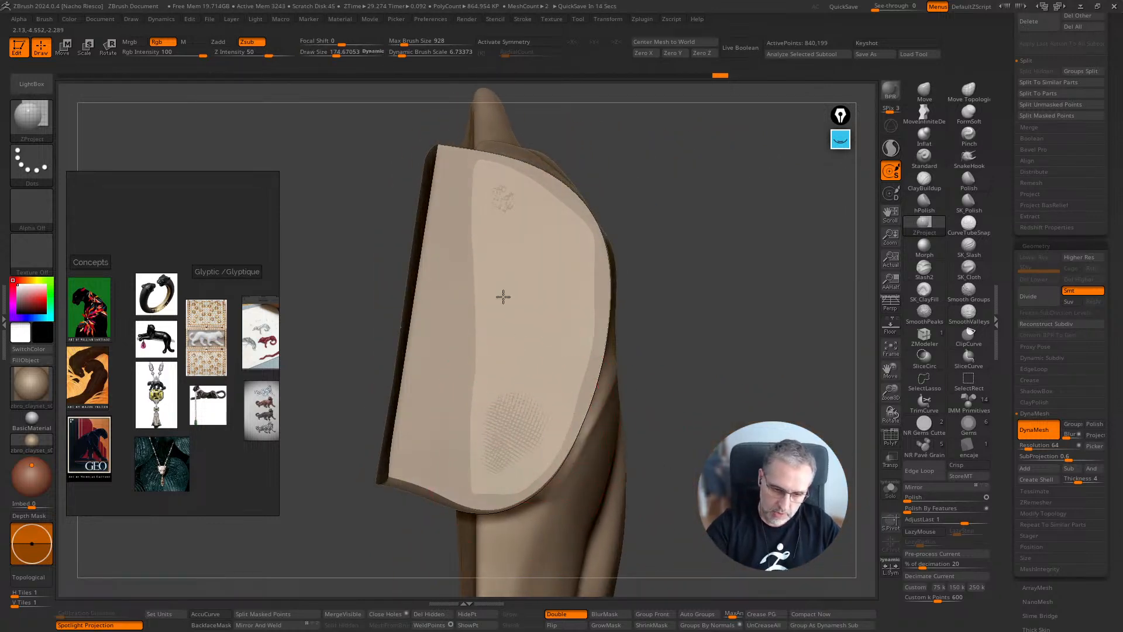
left_click_drag(494, 222, 514, 333)
left_click_drag(490, 202, 497, 224)
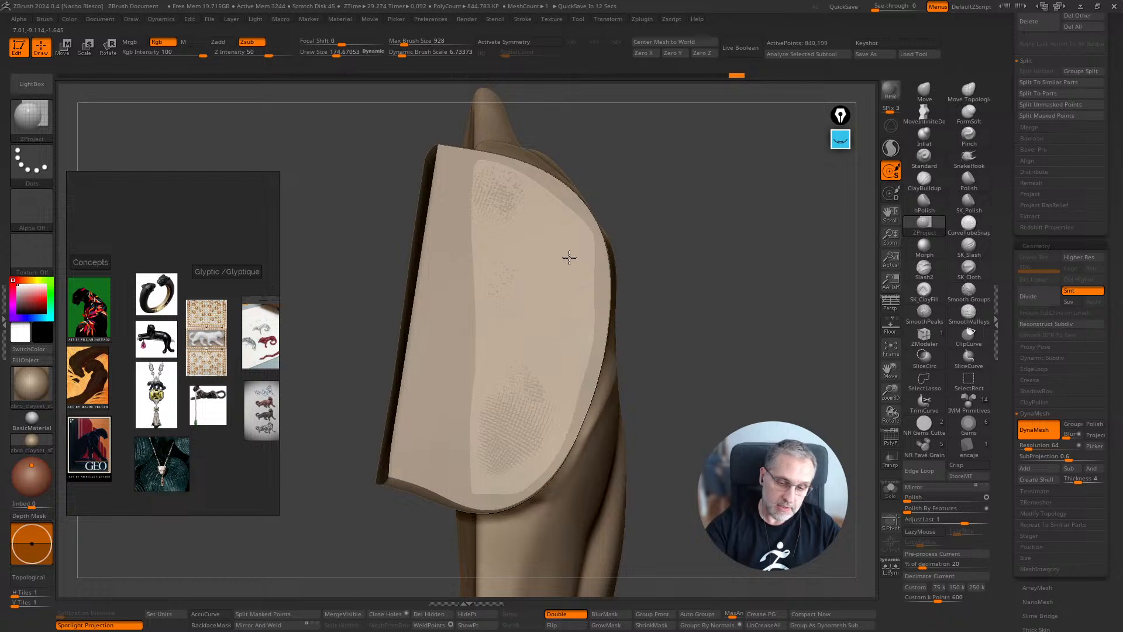
left_click_drag(569, 257, 571, 334)
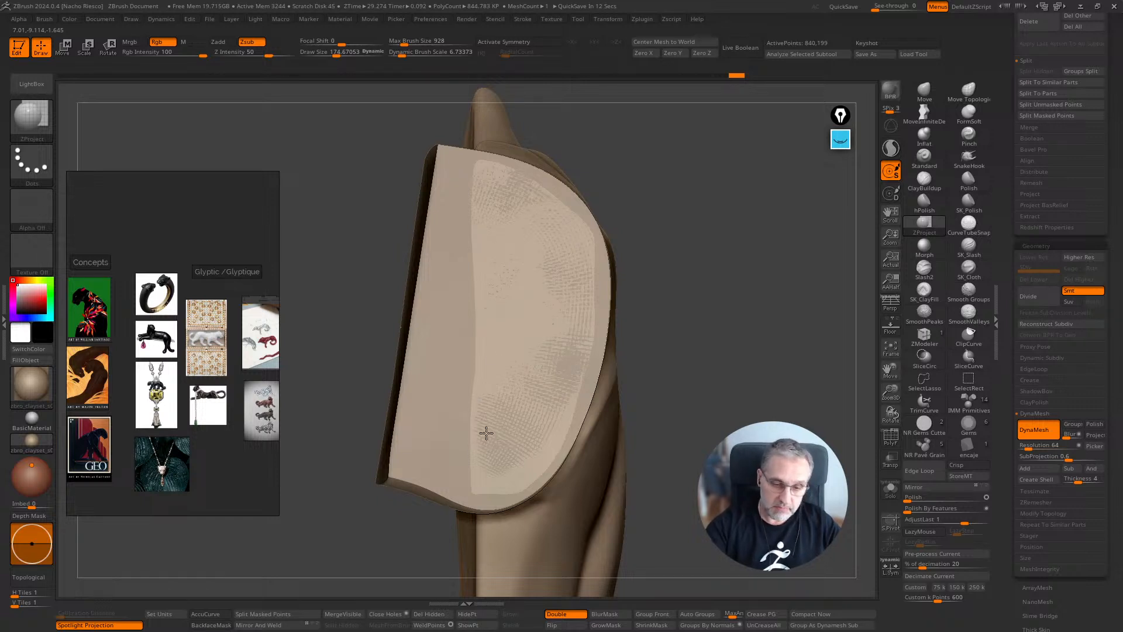
left_click_drag(478, 451, 539, 469)
left_click_drag(563, 423, 501, 297)
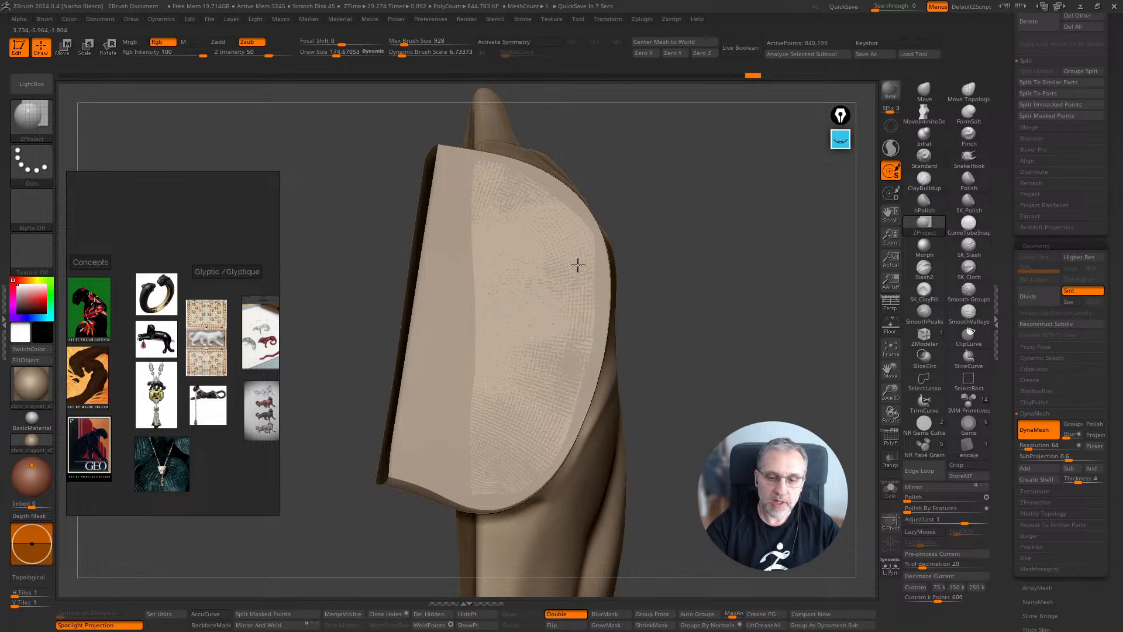
left_click_drag(578, 266, 520, 468)
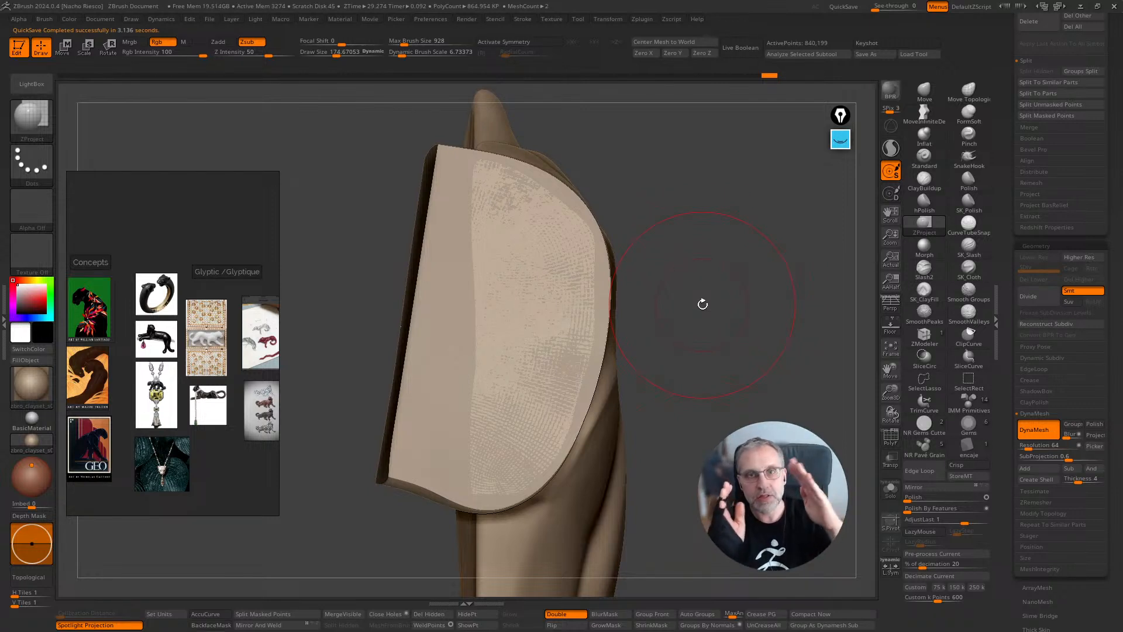
Isolate the body in Solo, re-DynaMesh it and bring the collar back into view
left_click_drag(858, 457, 803, 447)
left_click(890, 498)
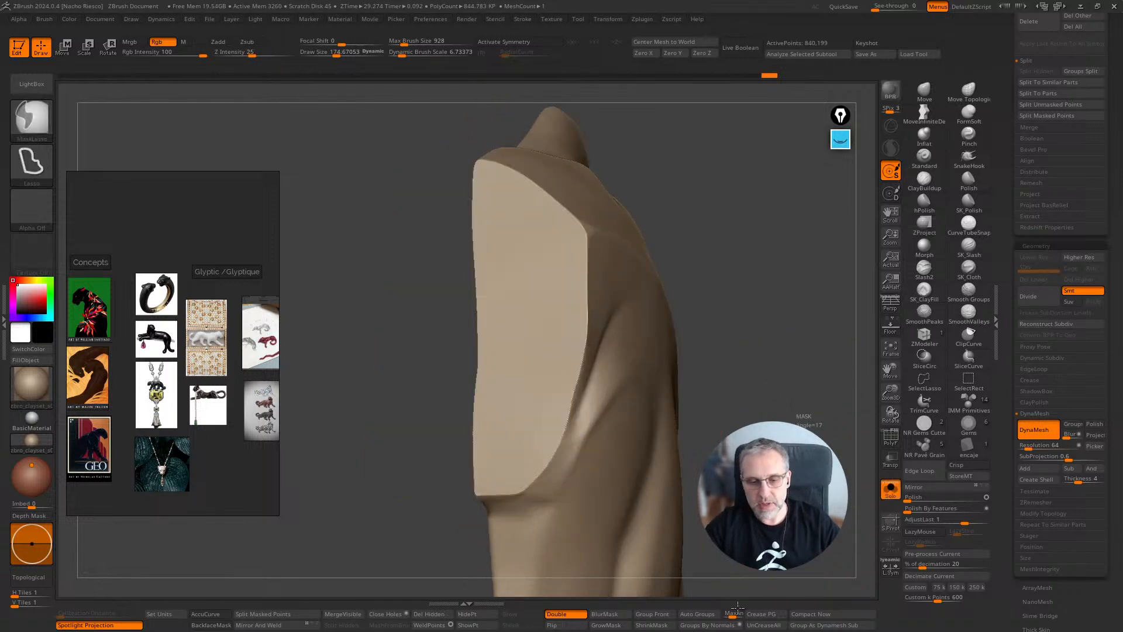
left_click(891, 495)
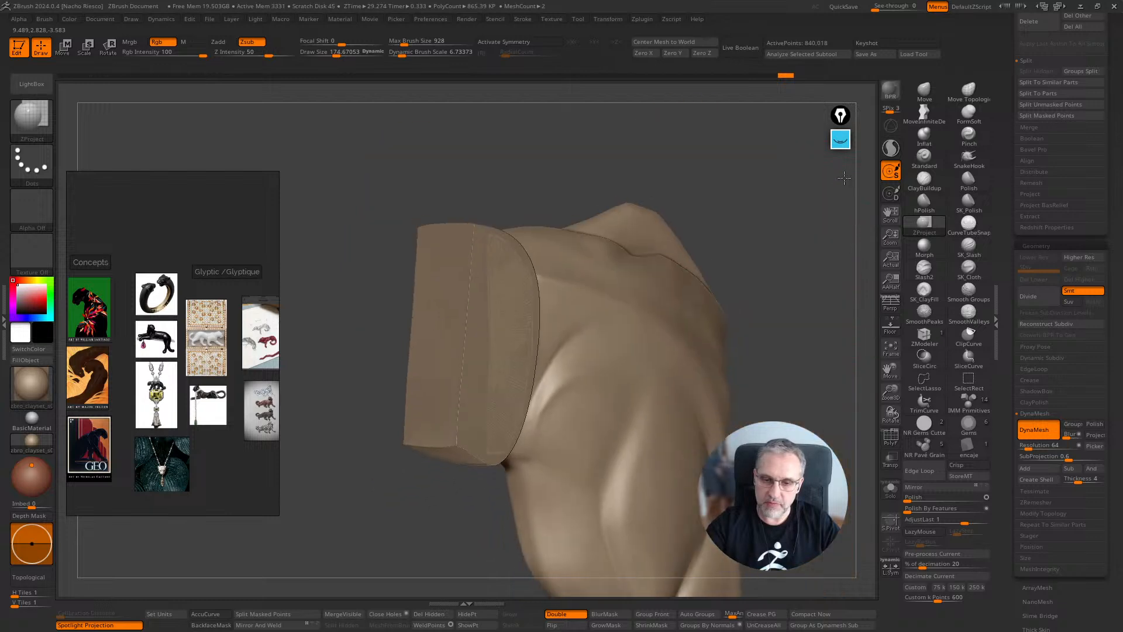
Hide the body, show the head and make it the active subtool, viewing its neck face through the collar
scroll(1064, 319, "up", 8)
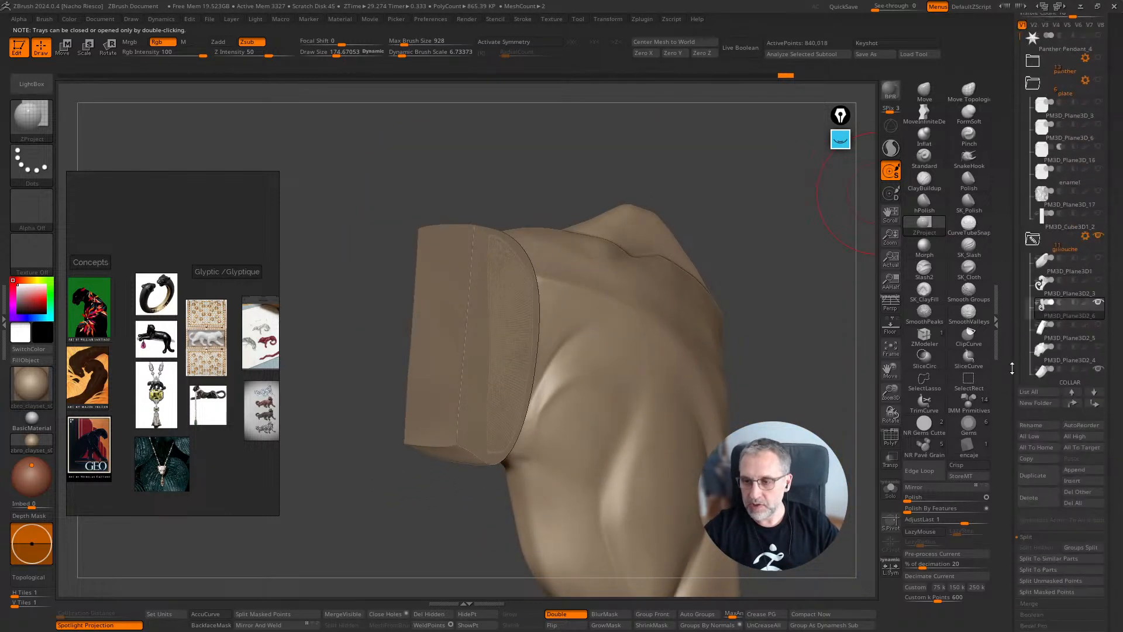
mouse_move(1078, 315)
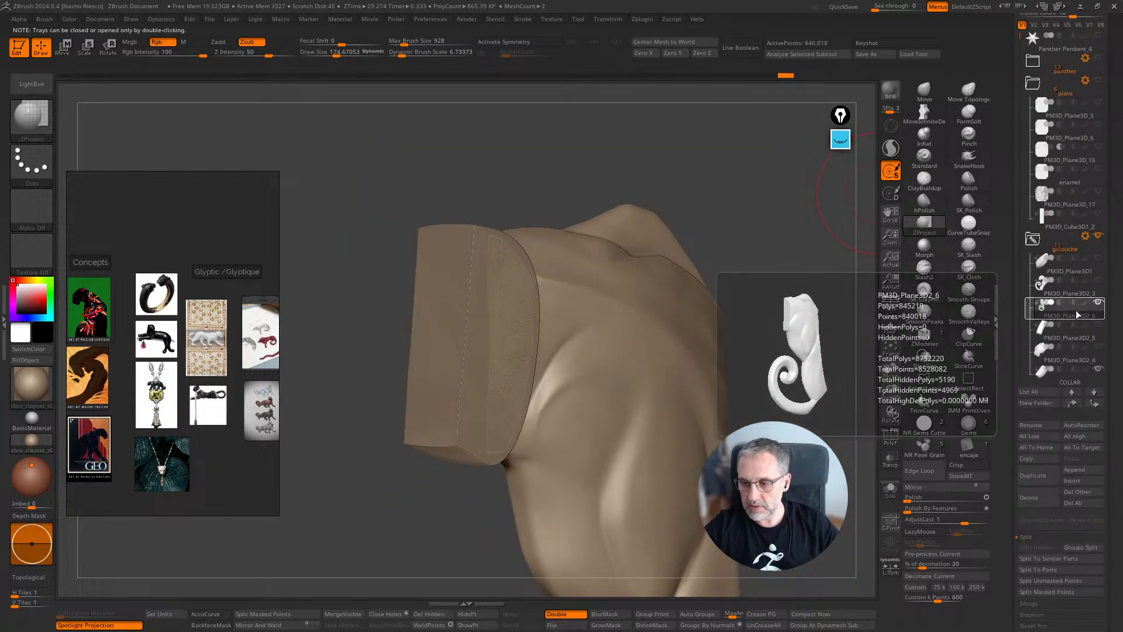
left_click(1102, 349)
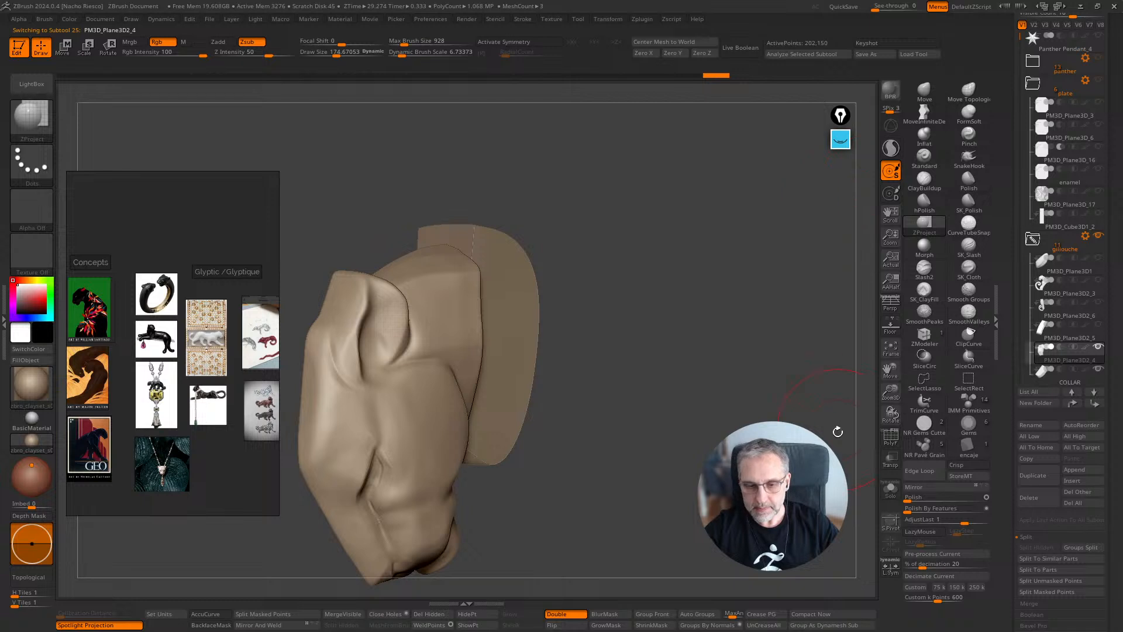
mouse_move(838, 432)
left_mouse_down()
mouse_move(816, 451)
mouse_move(775, 450)
mouse_move(801, 460)
mouse_move(866, 439)
left_mouse_up()
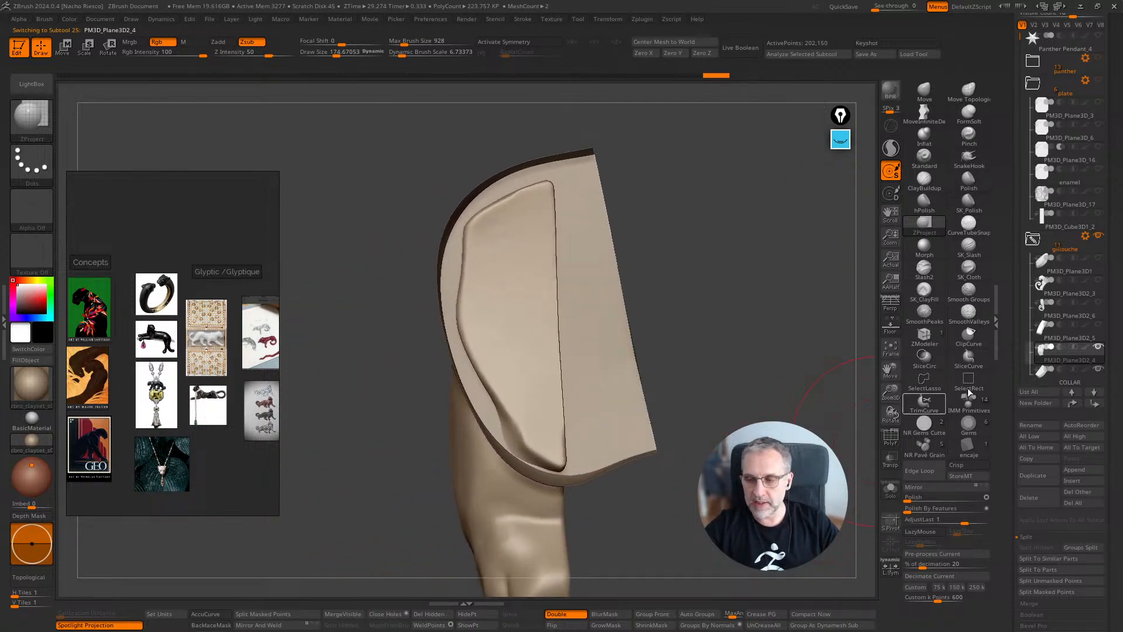
mouse_move(1099, 347)
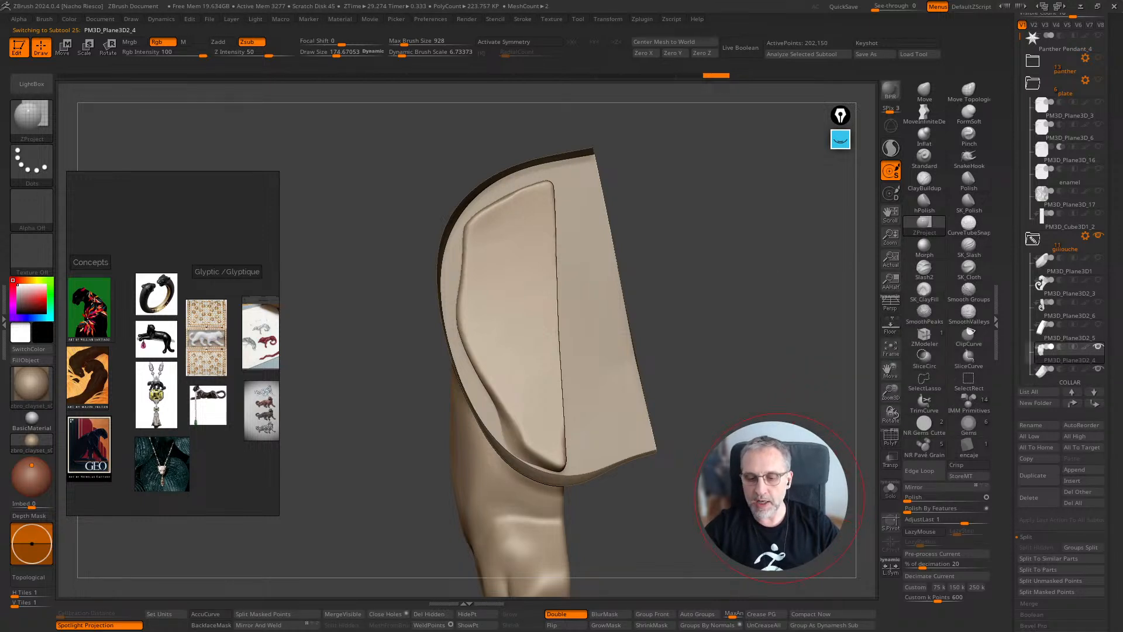
mouse_move(757, 502)
left_mouse_down("alt")
mouse_move(736, 491)
mouse_move(754, 501)
left_mouse_up("alt")
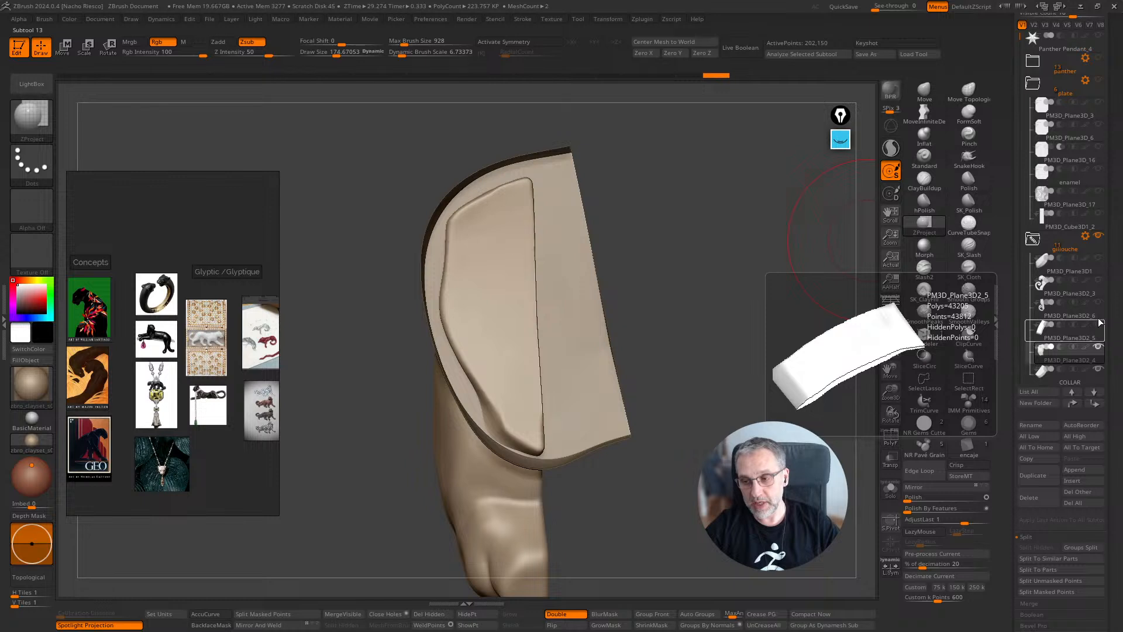
left_click(1053, 326)
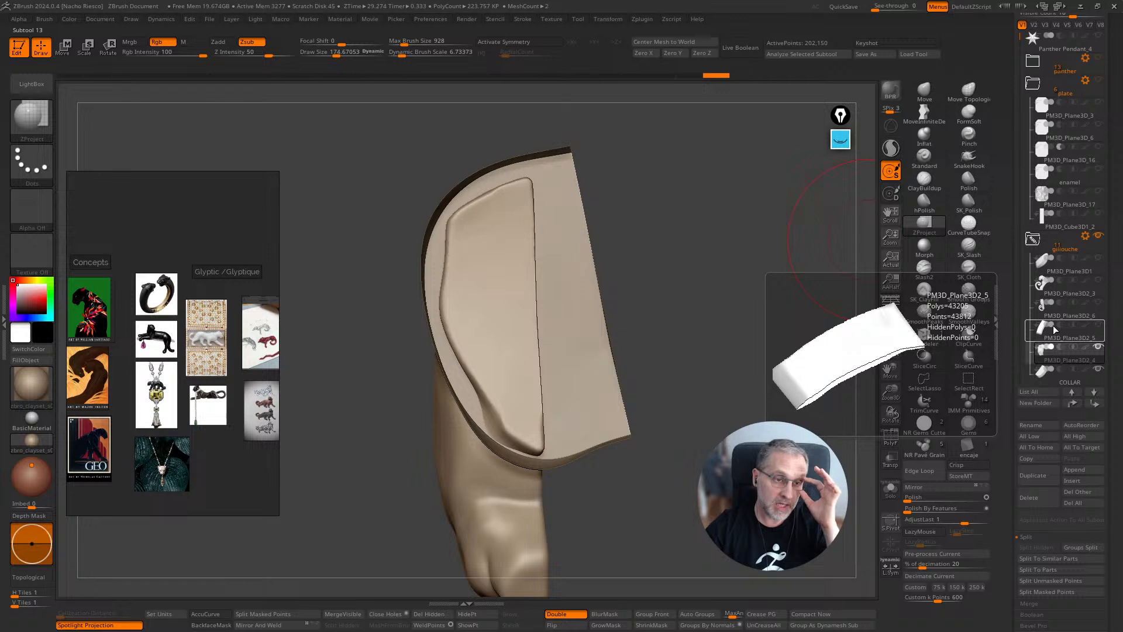
left_click(1041, 260)
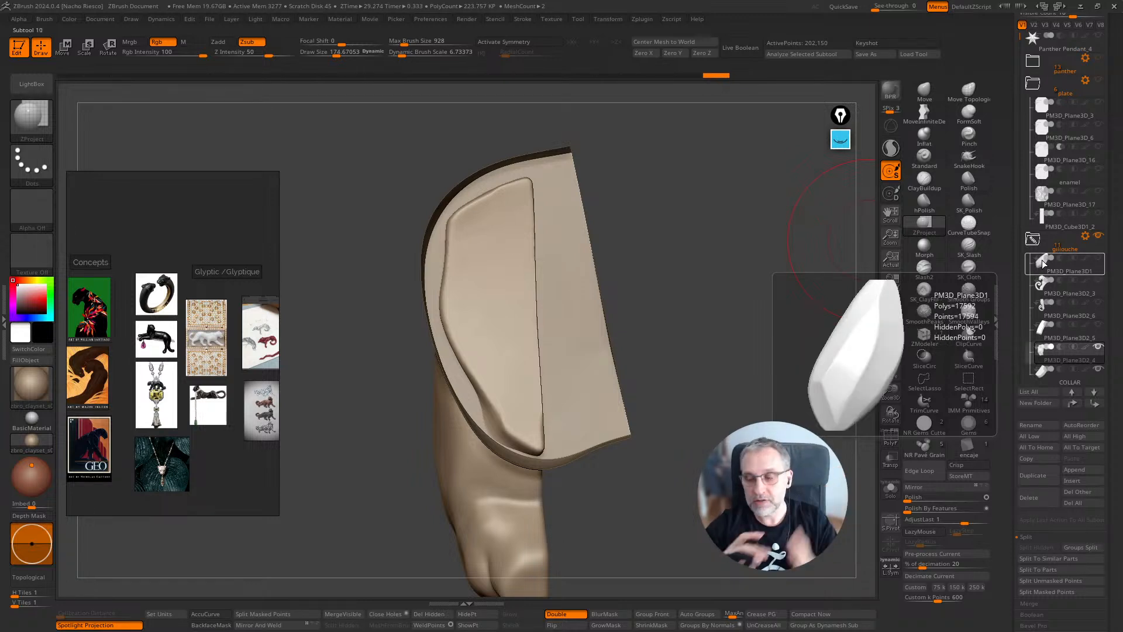
left_click(1095, 332)
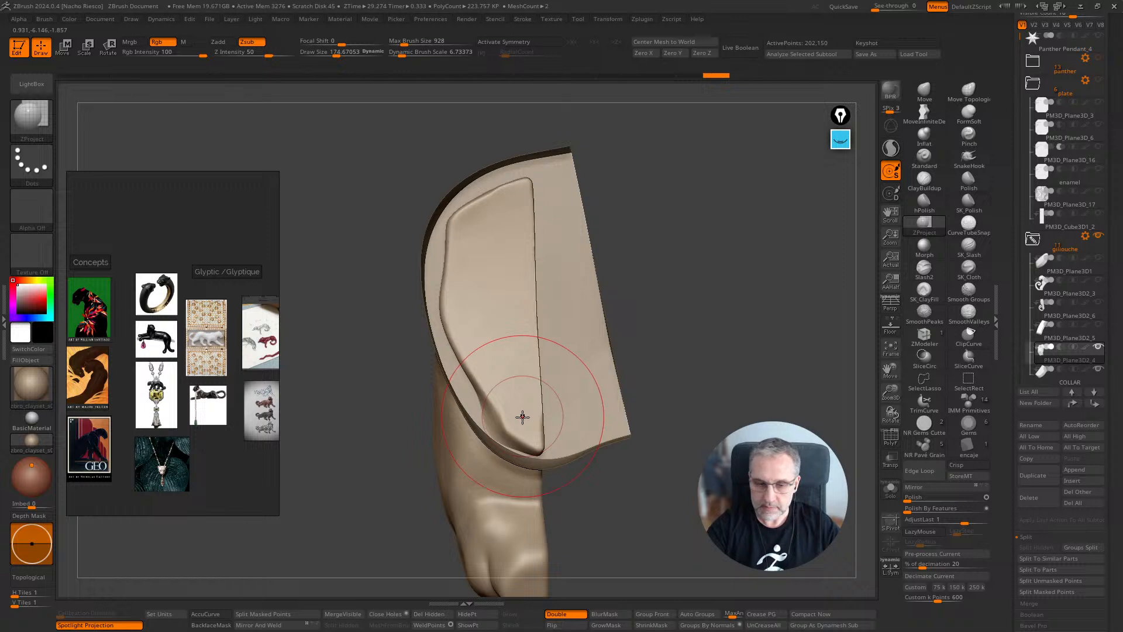
Project the head's neck face onto the collar with the ZProject brush at a draw size of about 175
mouse_move(484, 349)
left_mouse_down("shift")
mouse_move(456, 301)
mouse_move(483, 220)
mouse_move(523, 325)
left_mouse_up("shift")
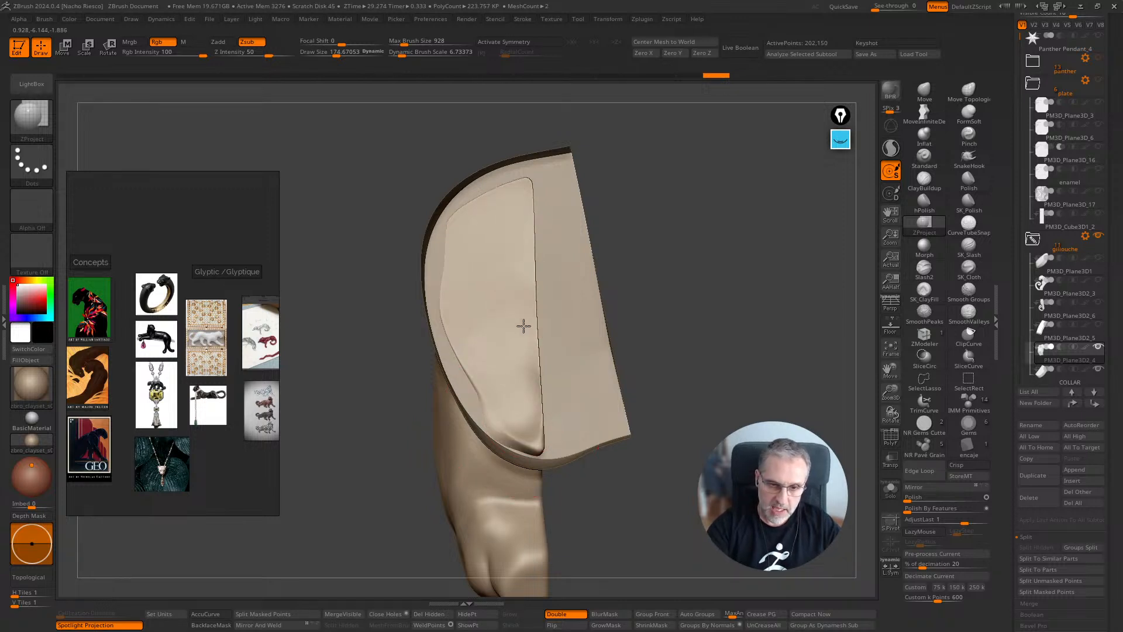
mouse_move(480, 264)
left_mouse_down("shift")
mouse_move(511, 406)
mouse_move(541, 397)
left_mouse_up("shift")
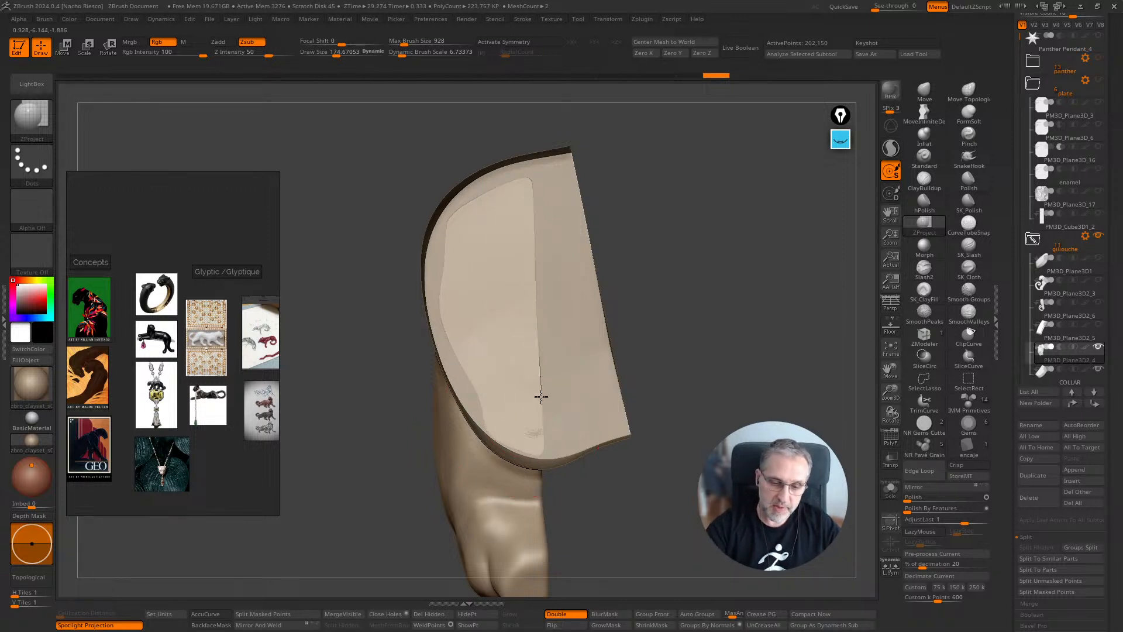
mouse_move(452, 335)
left_mouse_down()
mouse_move(477, 202)
mouse_move(503, 352)
mouse_move(532, 216)
left_mouse_up()
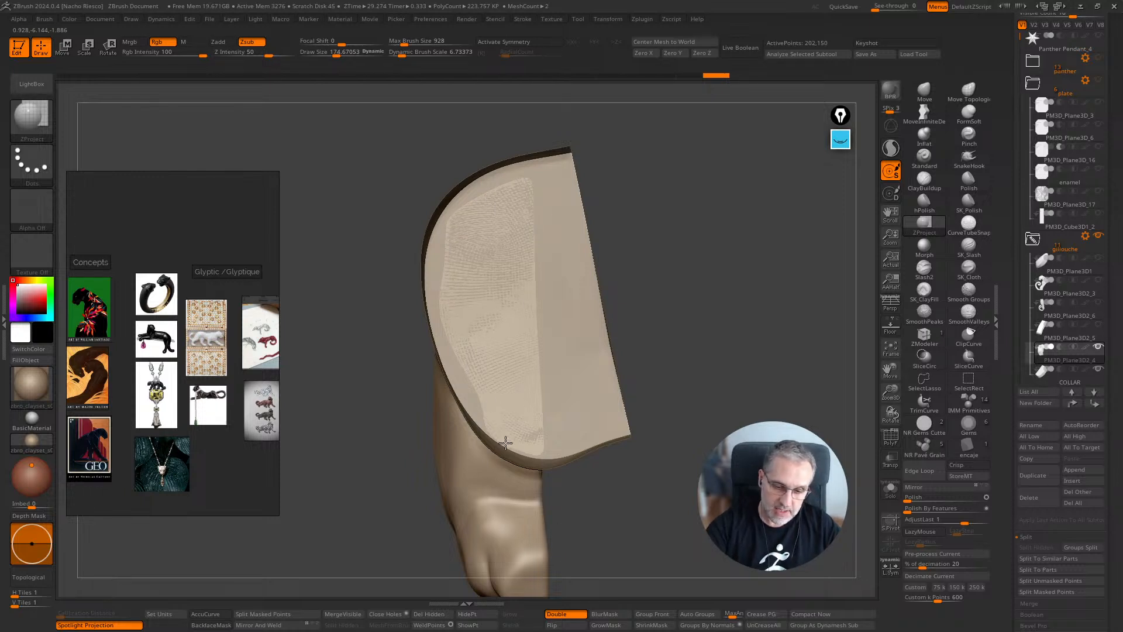
left_click_drag(530, 419, 526, 239)
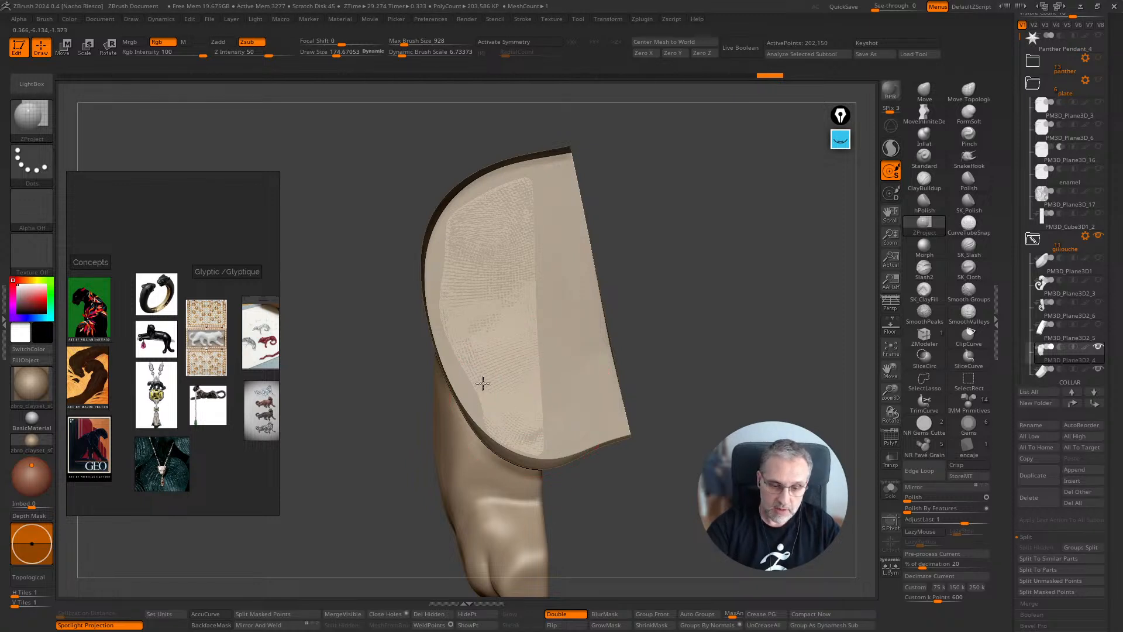
left_click_drag(534, 442, 558, 403)
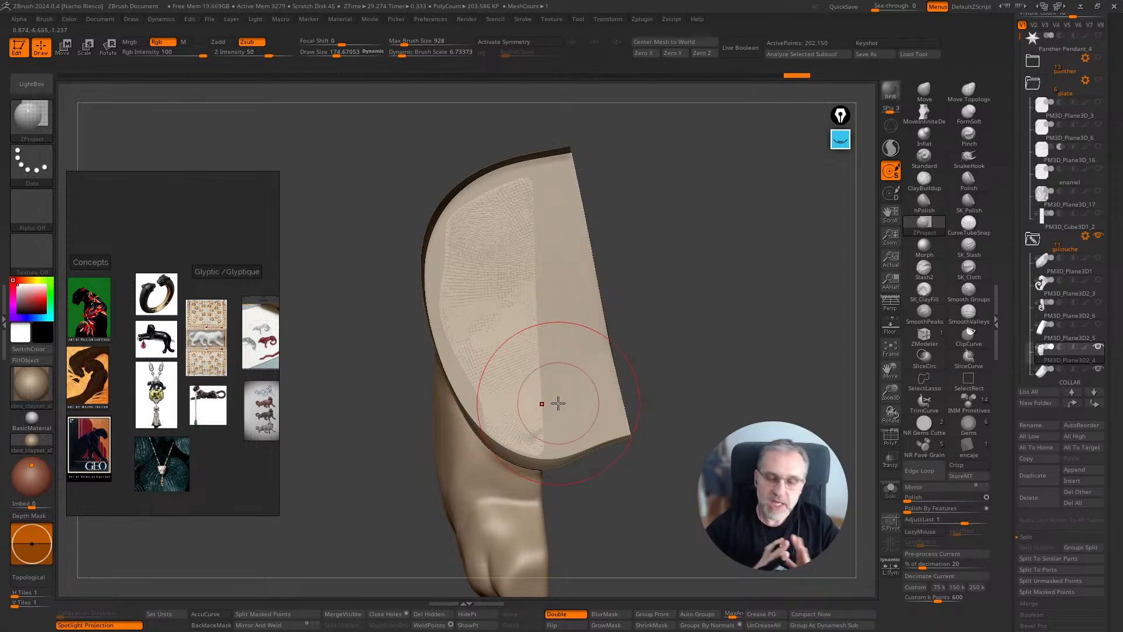
Isolate the head in Solo, re-DynaMesh it and inspect its neck face
mouse_move(727, 475)
left_mouse_down()
mouse_move(791, 493)
mouse_move(746, 489)
mouse_move(775, 455)
left_mouse_up()
left_click(889, 489)
left_click_drag(792, 504, 762, 508)
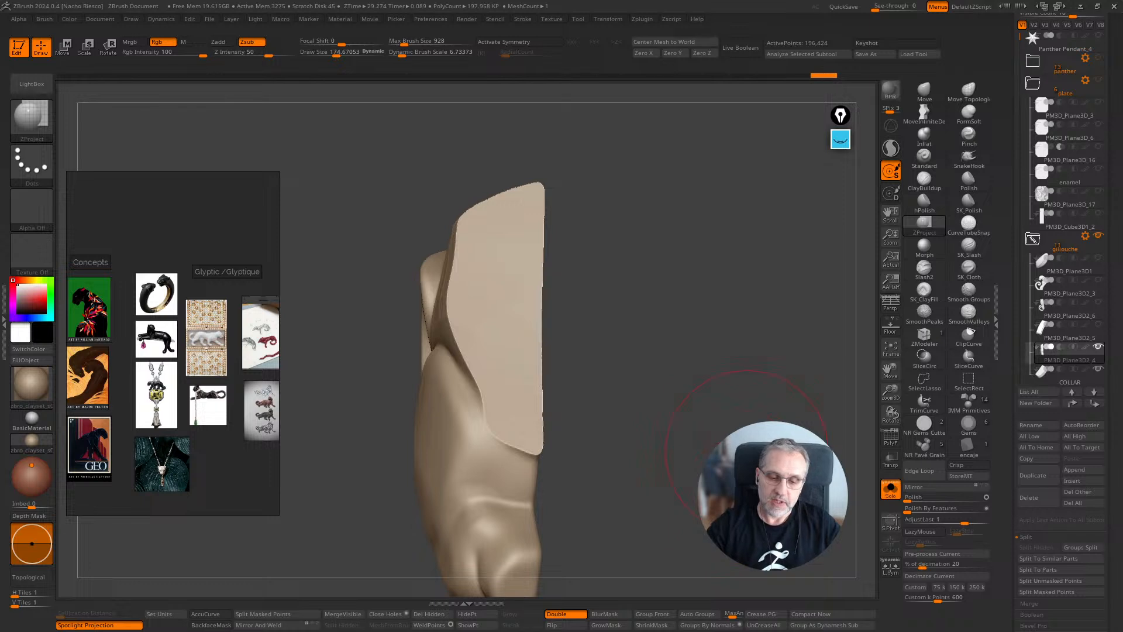
Smooth the jagged edges of the head's neck cut at a draw size of about 7 and re-DynaMesh the head
left_click_drag(747, 451, 660, 471)
left_click_drag(828, 374, 574, 416)
mouse_move(573, 416)
right_mouse_down()
mouse_move(547, 403)
mouse_move(572, 521)
right_mouse_up()
mouse_move(567, 469)
right_mouse_down()
mouse_move(597, 439)
mouse_move(549, 434)
right_mouse_up()
key("s")
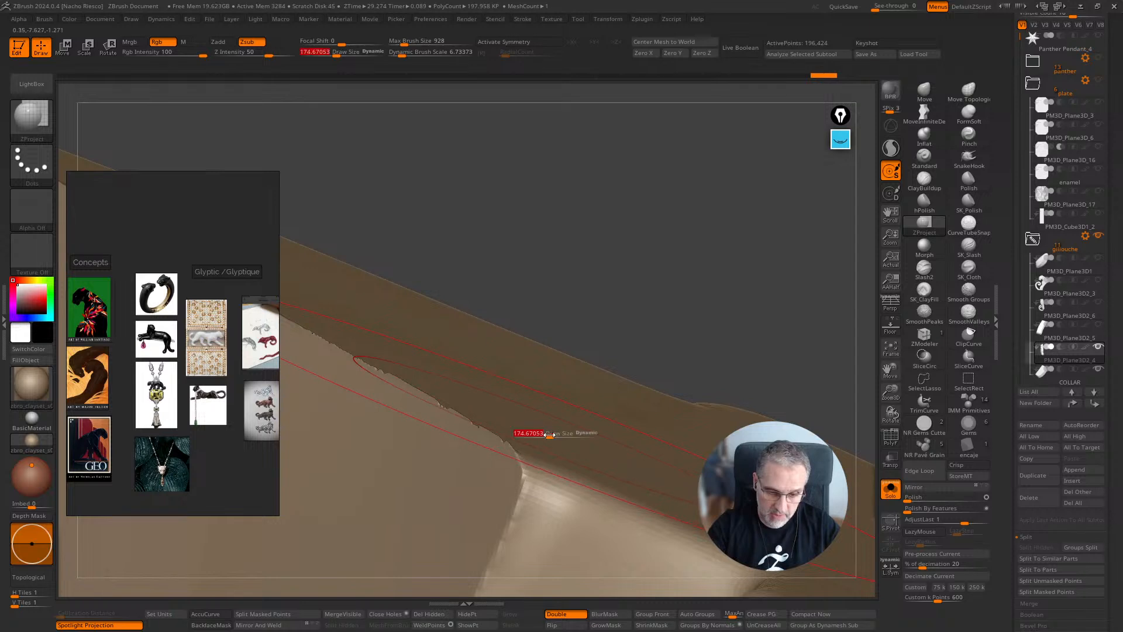
left_click_drag(549, 434, 523, 434)
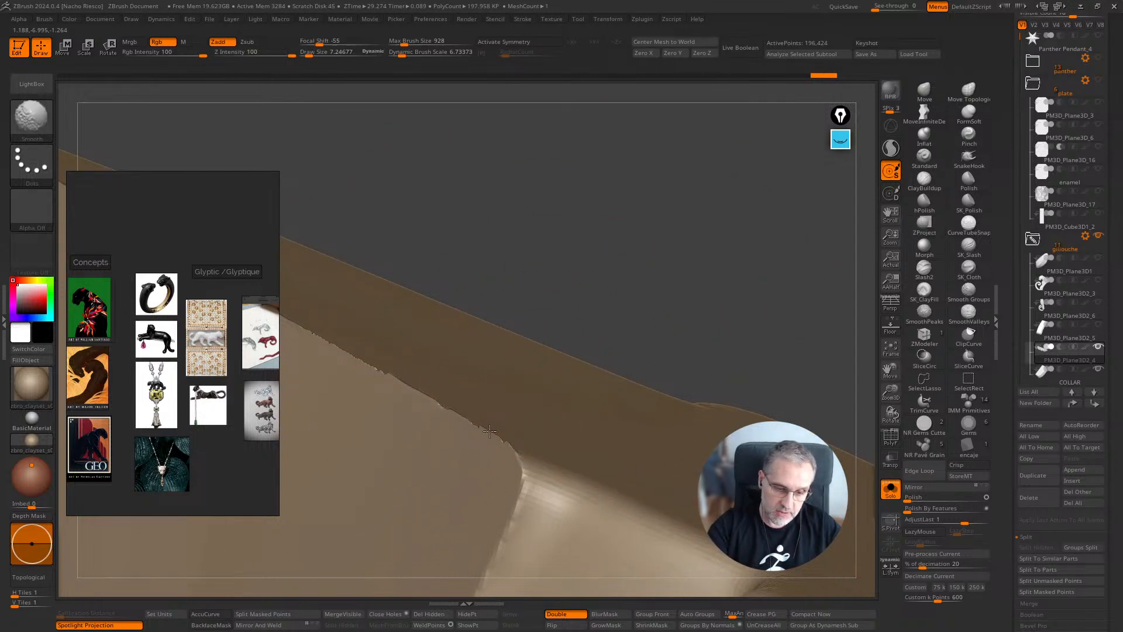
left_click_drag(719, 261, 495, 502)
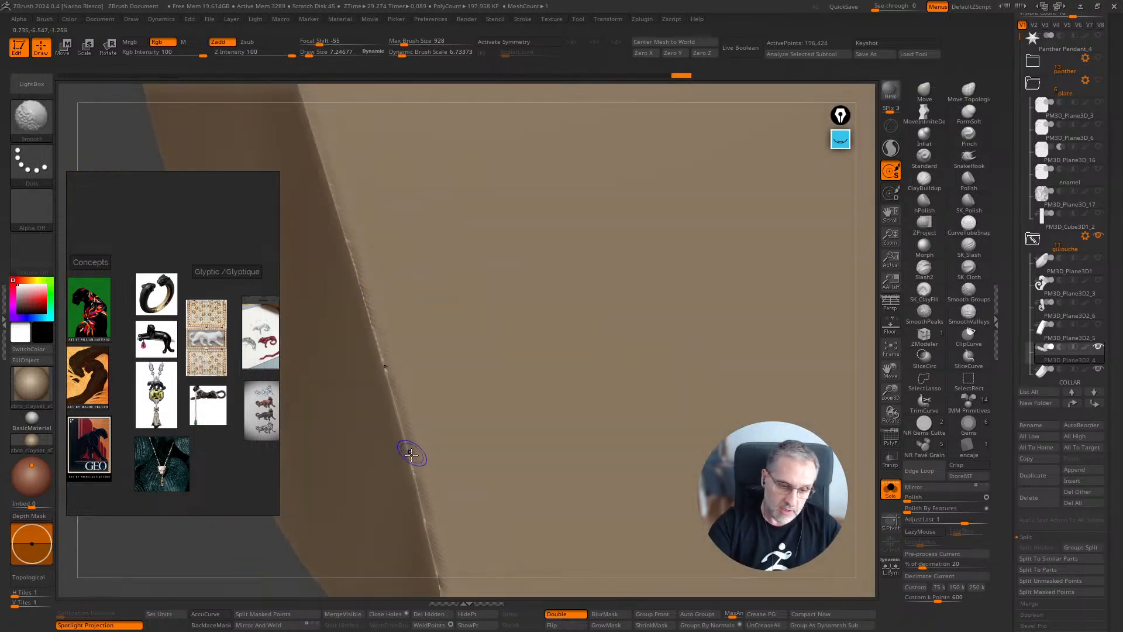
right_click_drag(412, 454, 393, 334, "ctrl")
right_click(383, 446)
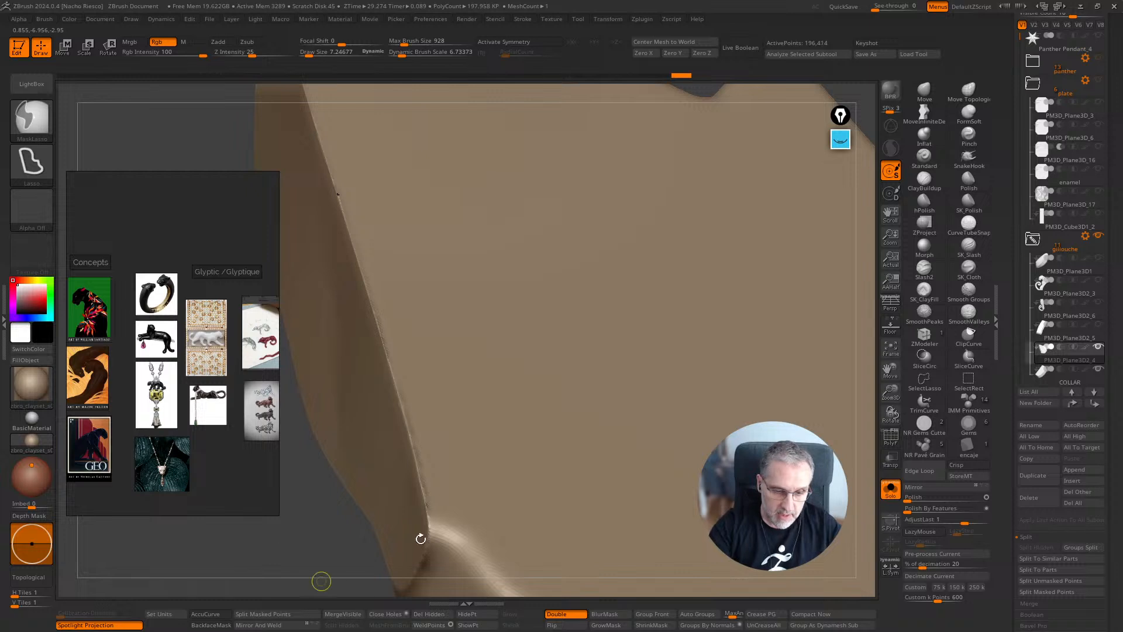
mouse_move(371, 407)
left_mouse_down()
mouse_move(313, 346)
mouse_move(585, 286)
mouse_move(815, 343)
left_mouse_up()
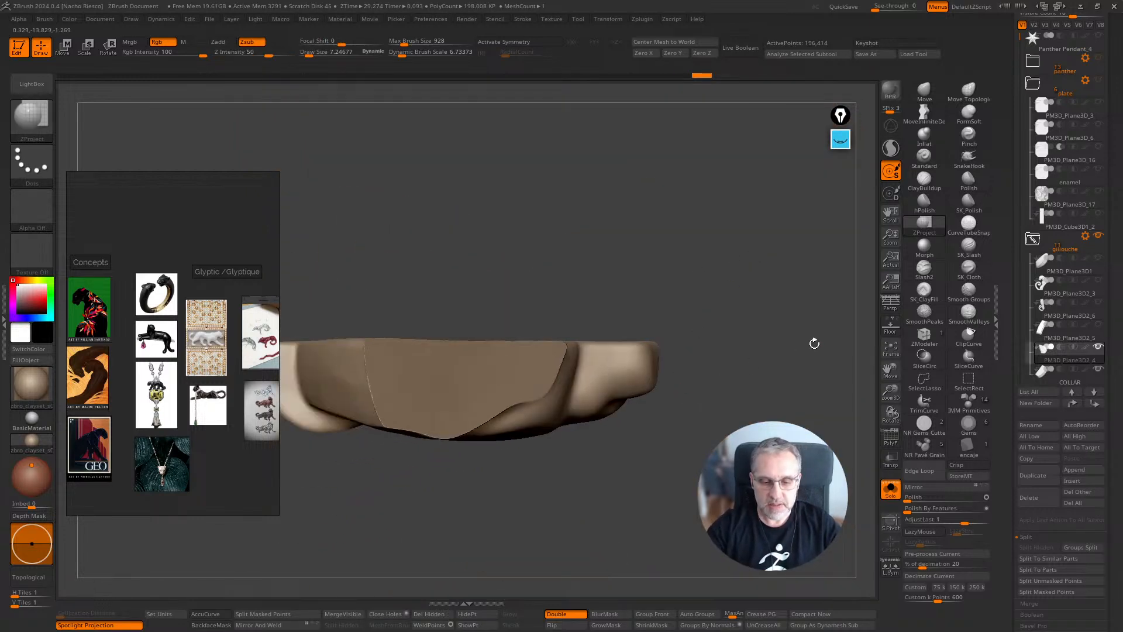
Leave Solo, make the collar the active subtool and try the Flip normals display to check its fit against the head
left_click(890, 489)
left_click_drag(858, 477, 791, 566)
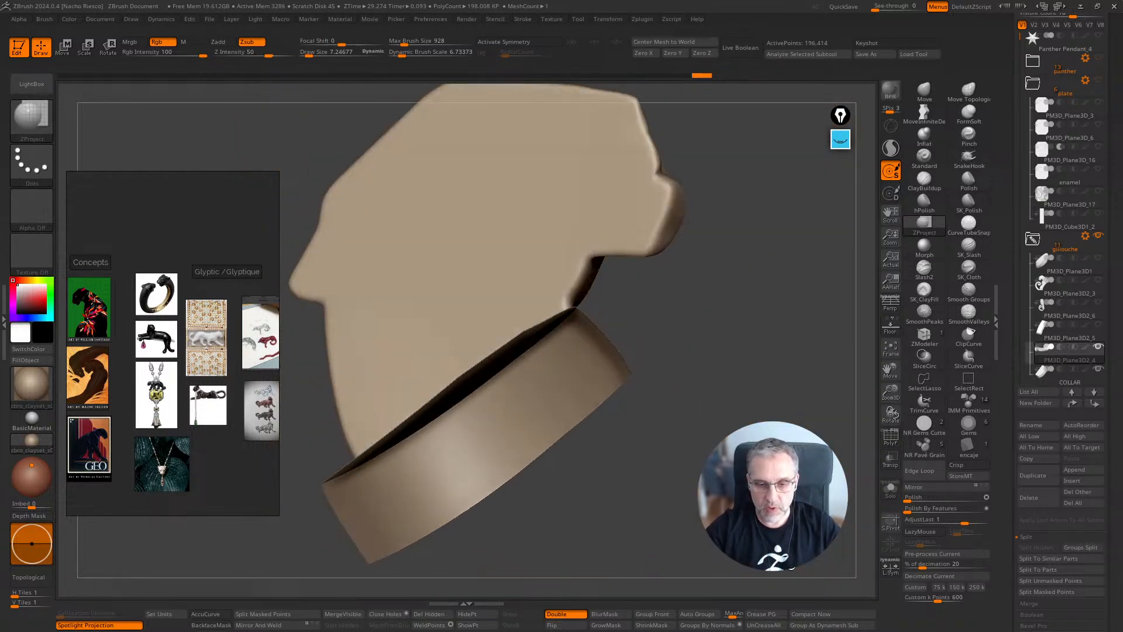
left_click(1090, 340)
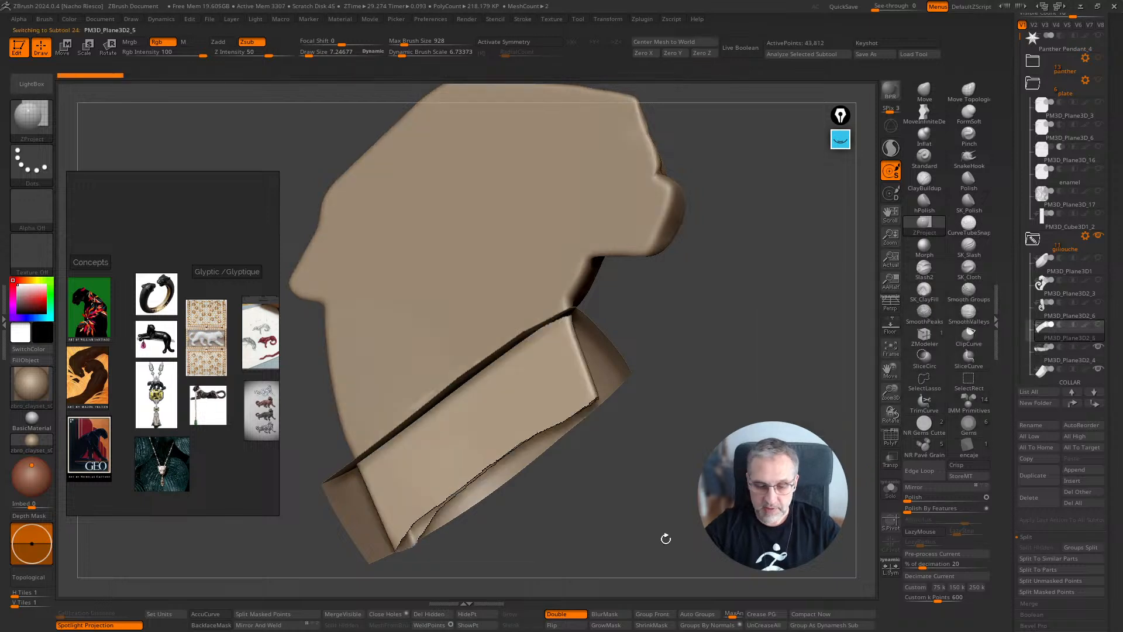
left_click(567, 625)
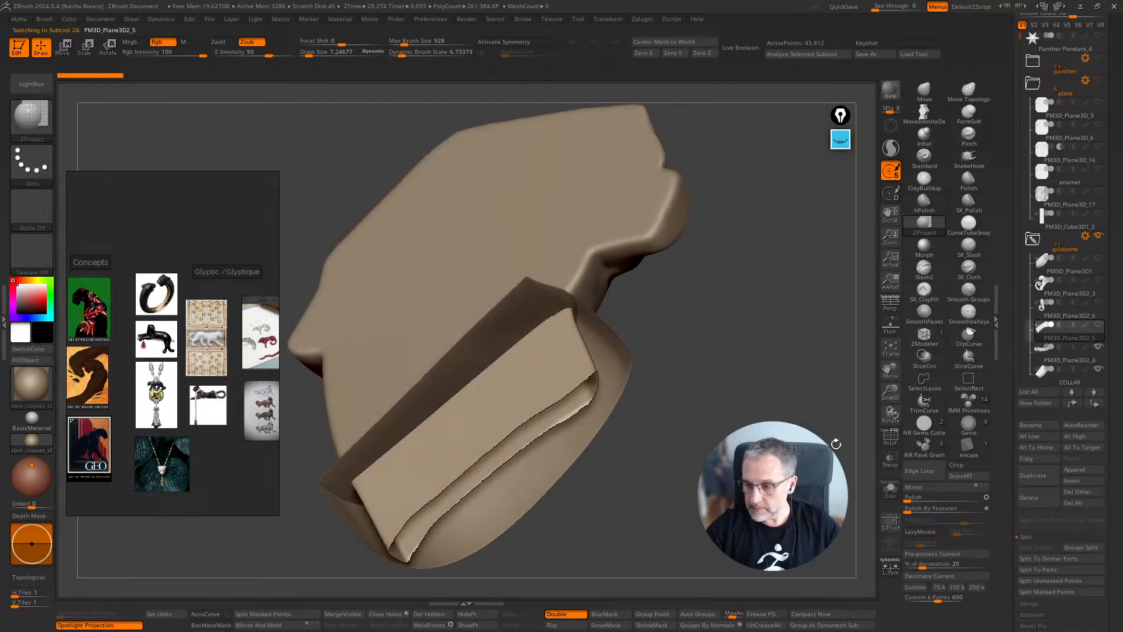
key("Down")
key("Down")
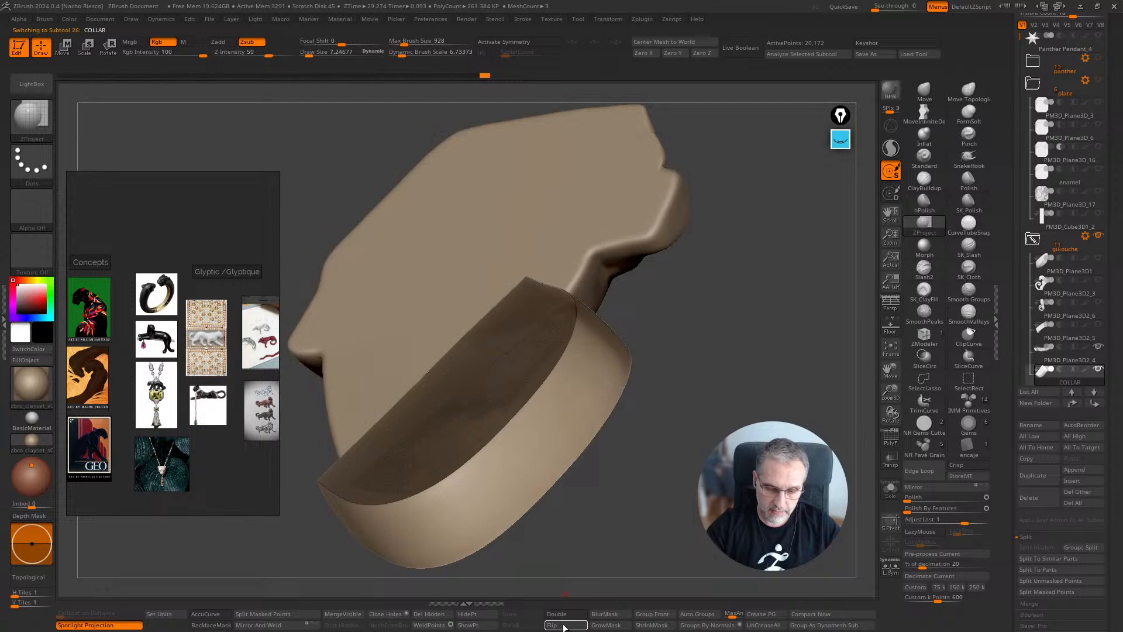
left_click(563, 624)
mouse_move(661, 509)
left_mouse_down()
mouse_move(468, 479)
mouse_move(456, 421)
mouse_move(398, 432)
mouse_move(468, 351)
mouse_move(527, 398)
mouse_move(550, 395)
mouse_move(544, 388)
left_mouse_up()
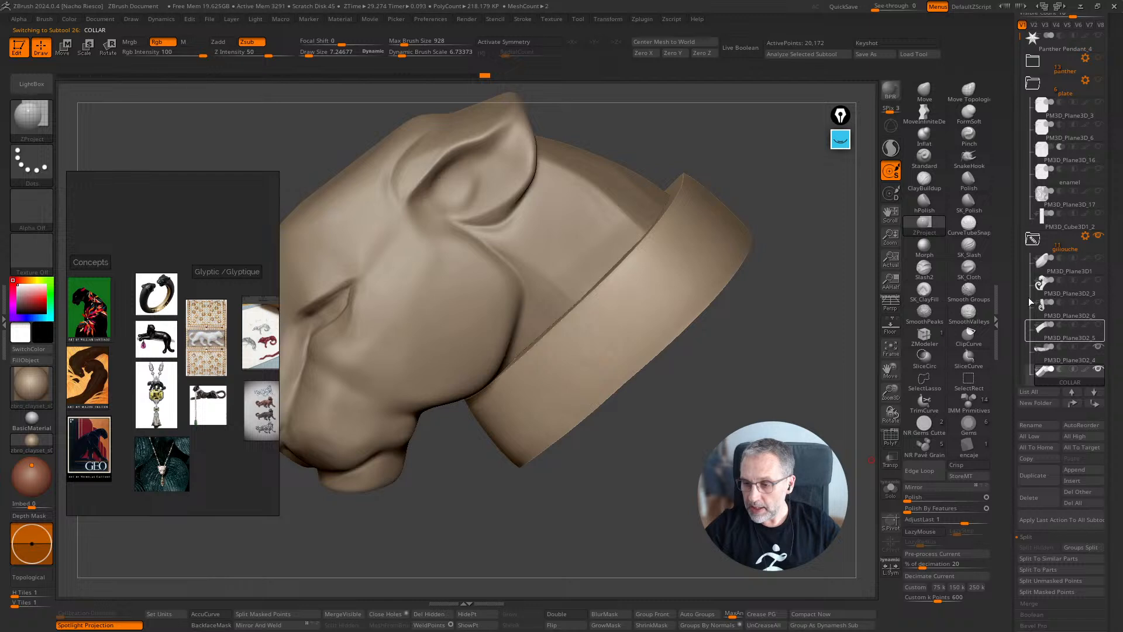
Make the head the active subtool again and isolate it in Solo to view its neck cut
left_click_drag(1018, 45, 1018, 76)
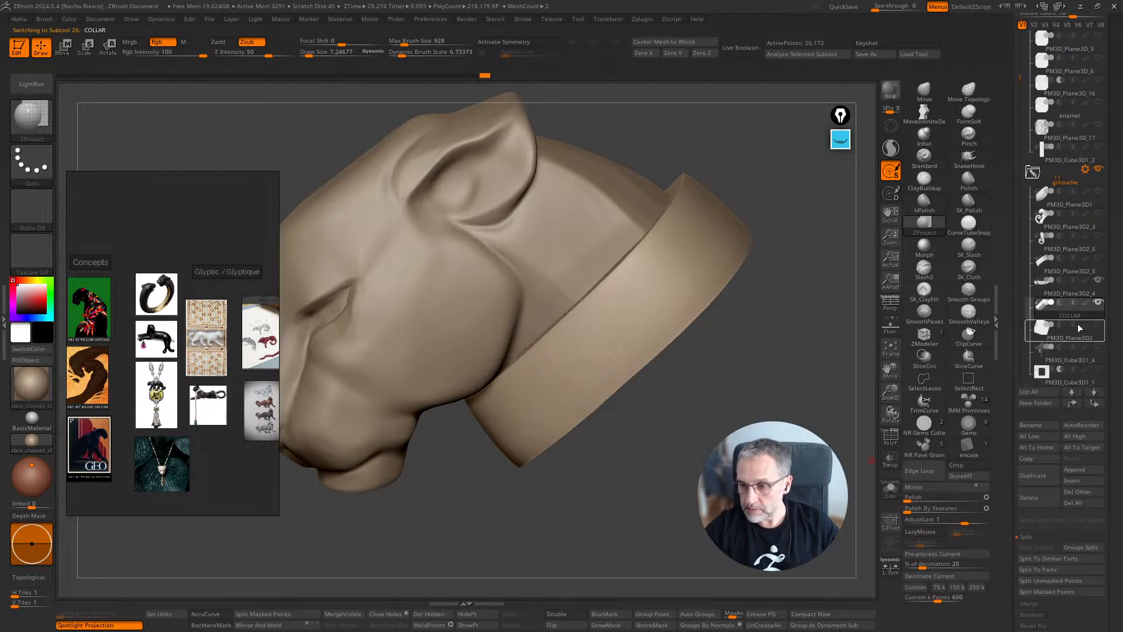
mouse_move(1078, 327)
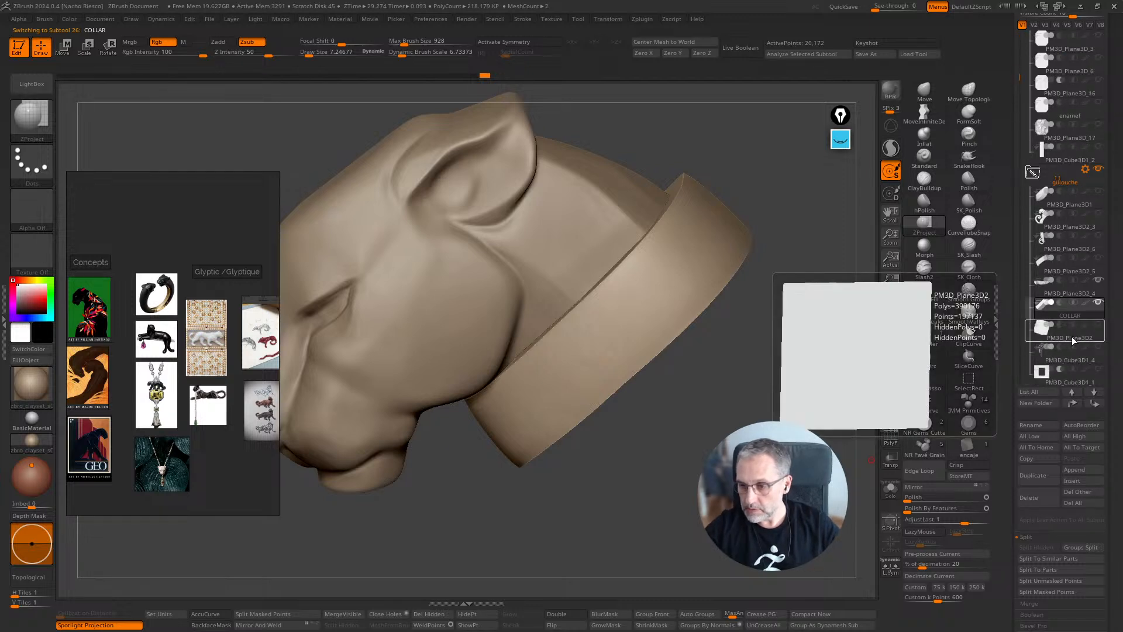
left_click(1069, 288)
left_click(890, 488)
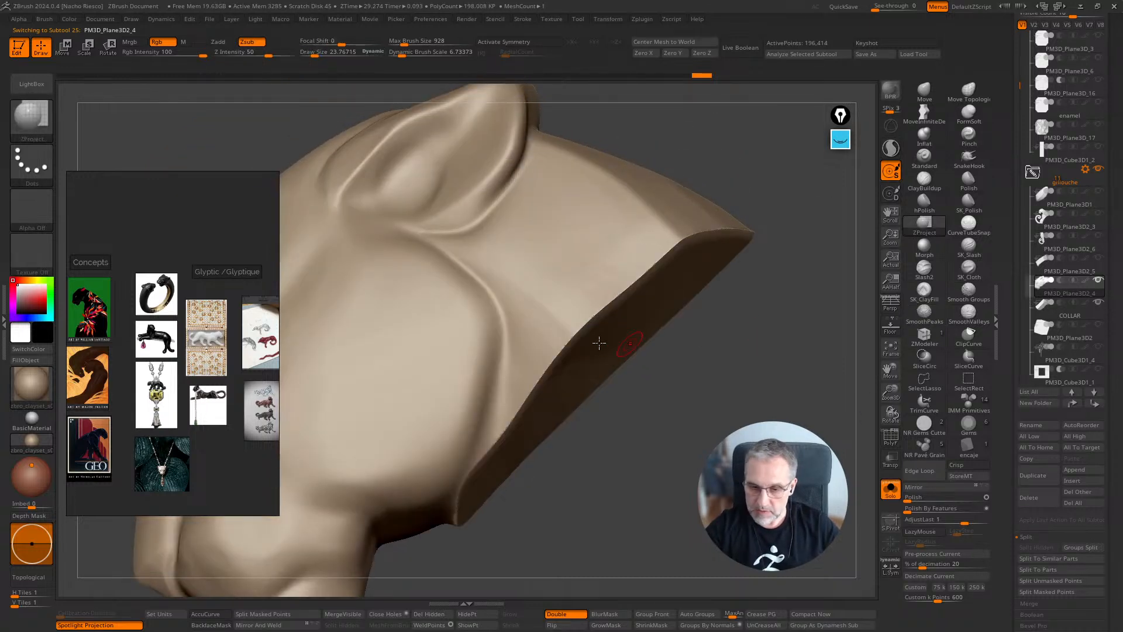
Smooth the edge of the head's neck cut at a draw size of about 47 and check the cut face
key("s")
left_click_drag(580, 342, 592, 337)
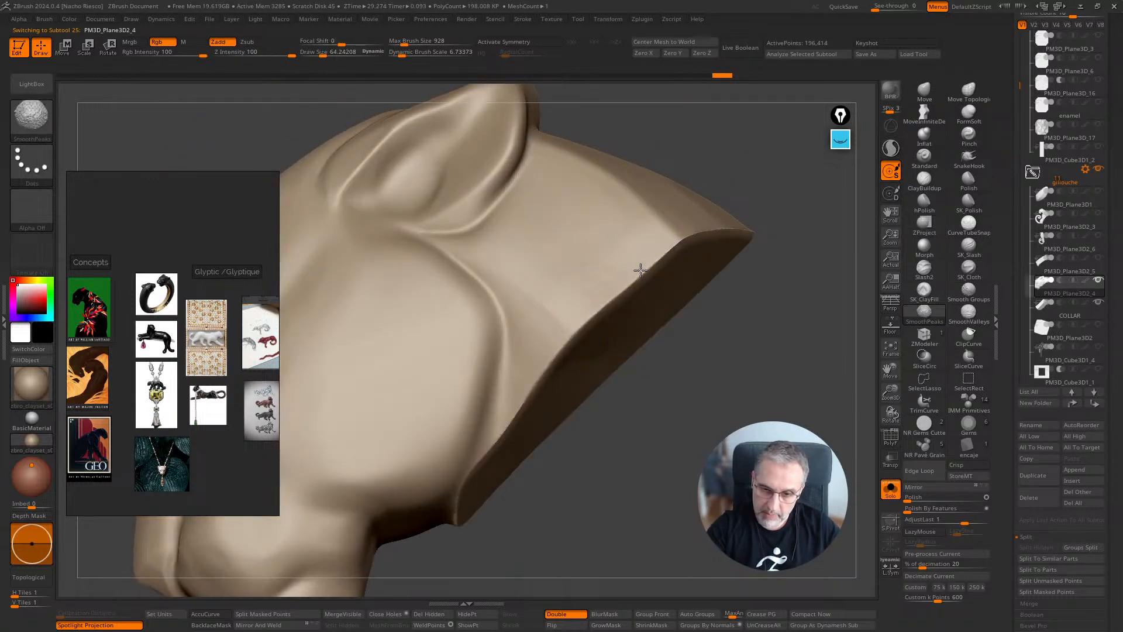
right_click_drag(641, 269, 693, 241)
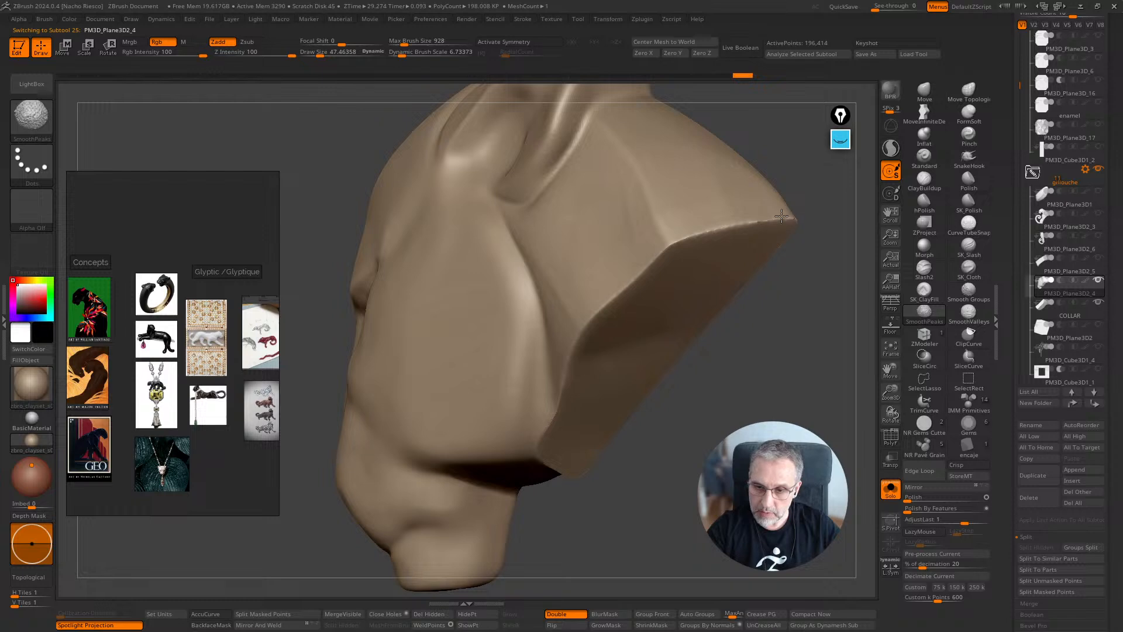
mouse_move(797, 300)
right_mouse_down()
mouse_move(648, 466)
mouse_move(534, 451)
right_mouse_up()
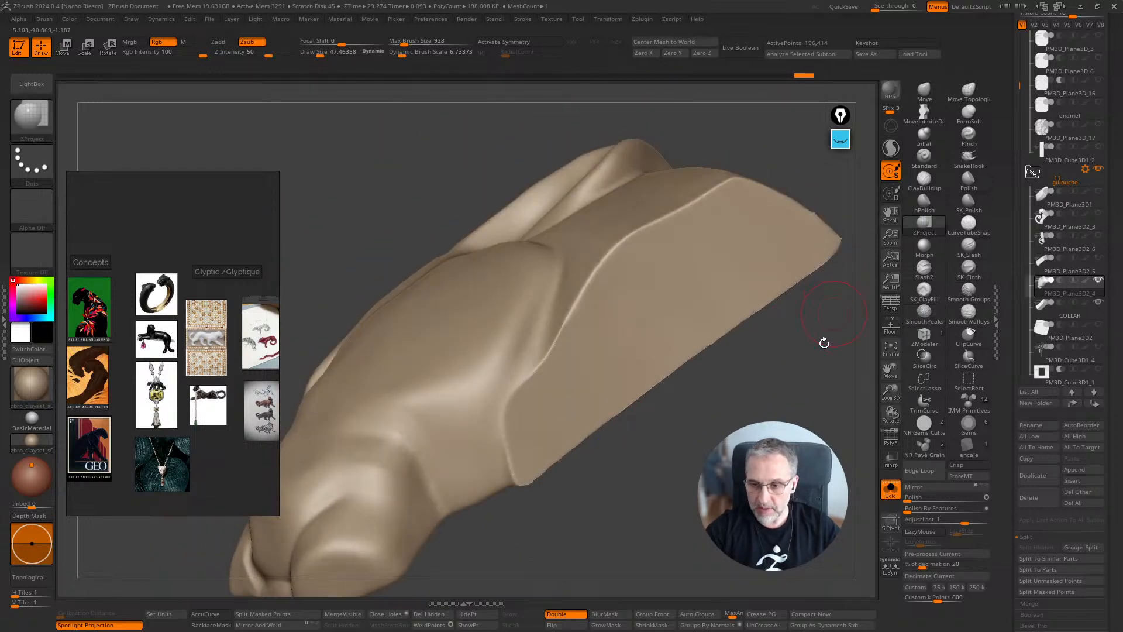
mouse_move(825, 342)
right_mouse_down()
mouse_move(734, 410)
mouse_move(714, 539)
mouse_move(668, 516)
right_mouse_up()
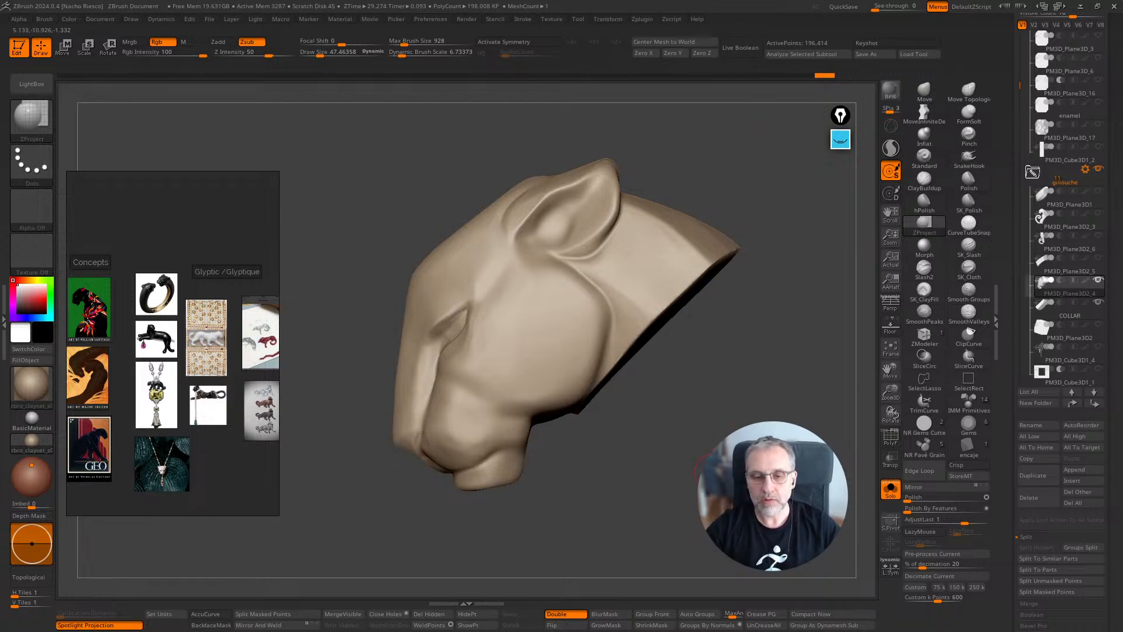
Set the DynaMesh resolution to 128 and re-DynaMesh the head
scroll(1006, 464, "down", 5)
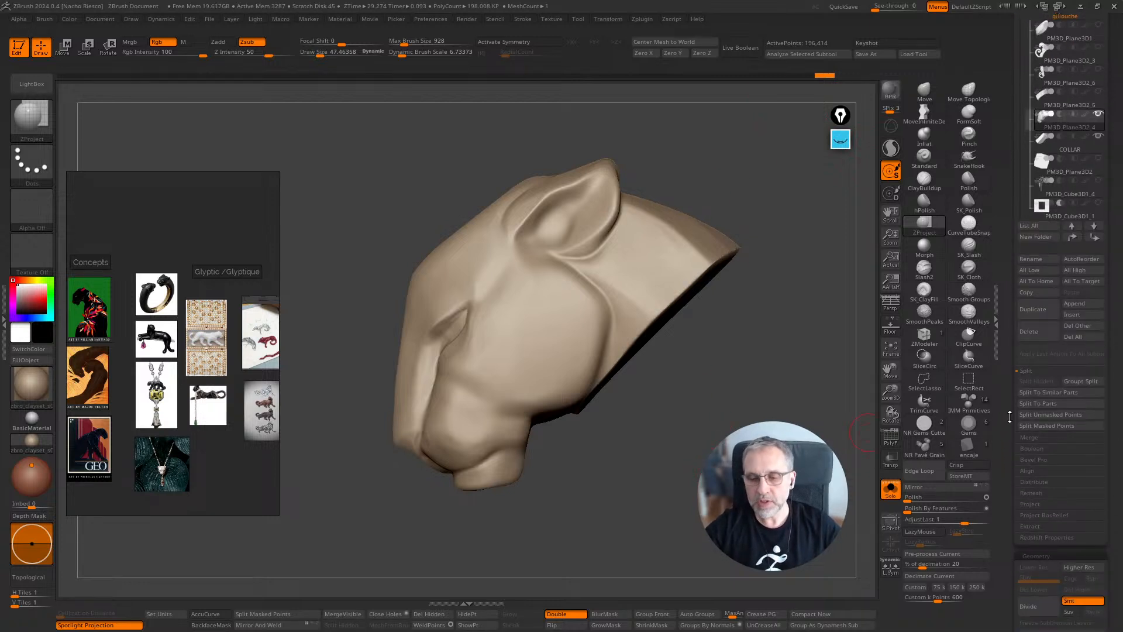
scroll(1005, 426, "down", 10)
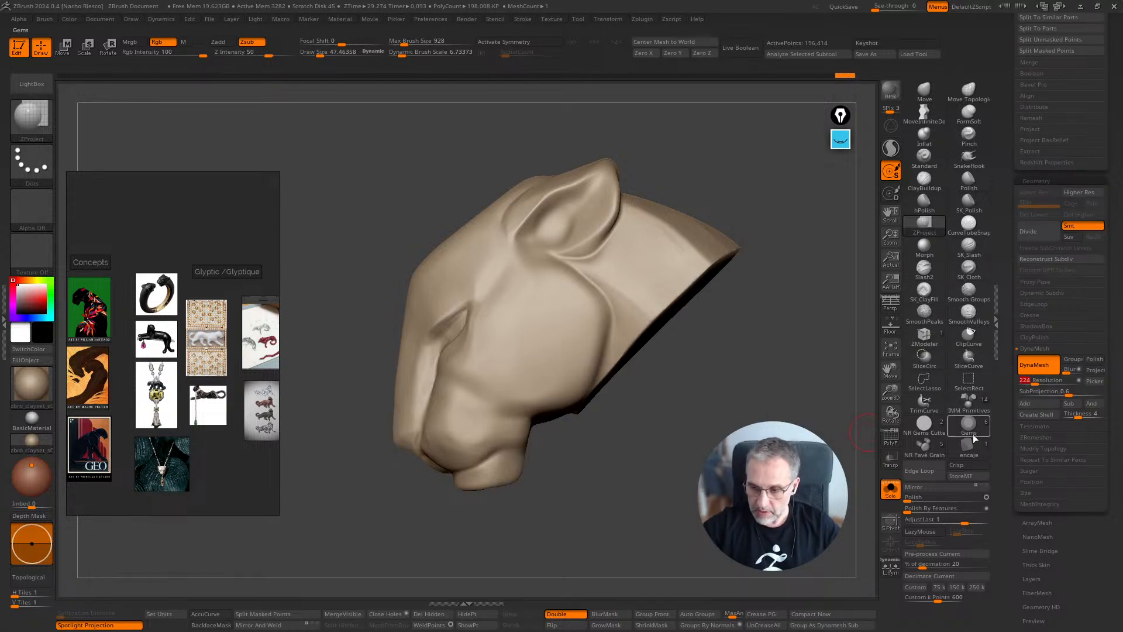
type("28")
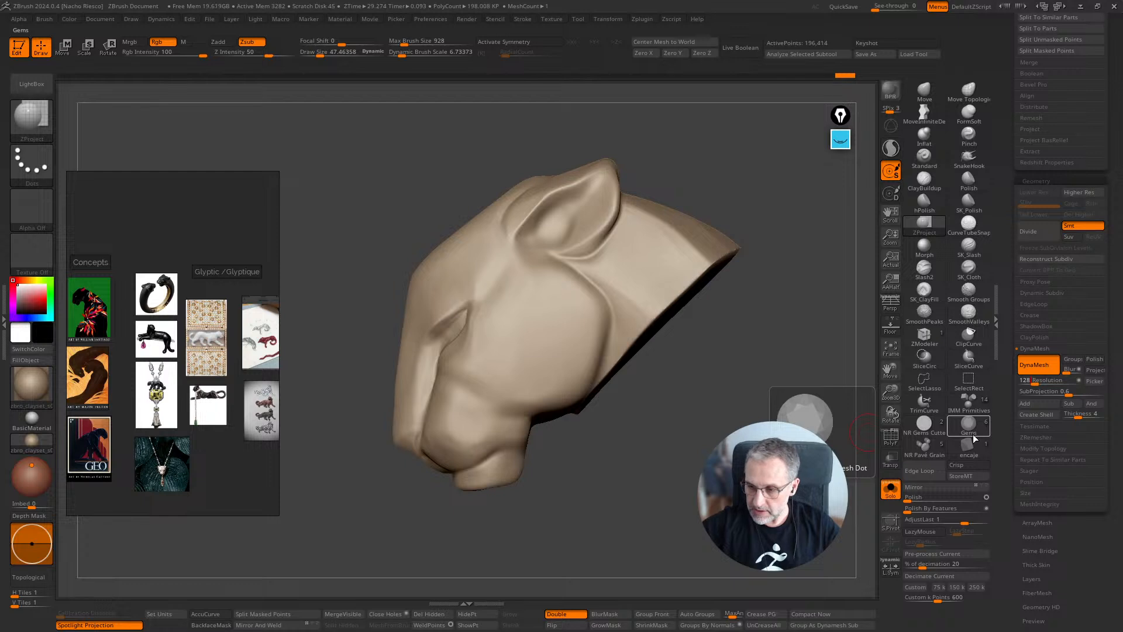
key("ctrl")
left_click_drag(700, 586, 701, 586, "ctrl")
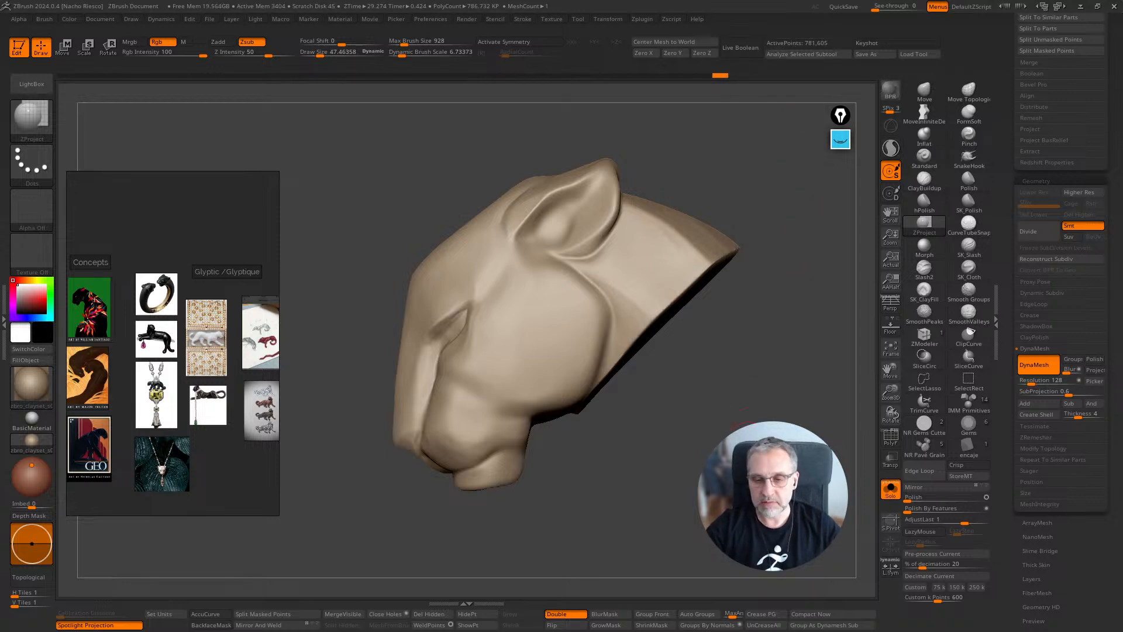
Smooth the head's neck cut edges further, using a draw size of about 57, and re-DynaMesh the head
mouse_move(747, 423)
left_mouse_down()
mouse_move(722, 427)
mouse_move(723, 453)
left_mouse_up()
left_click_drag(685, 248, 735, 230, "shift")
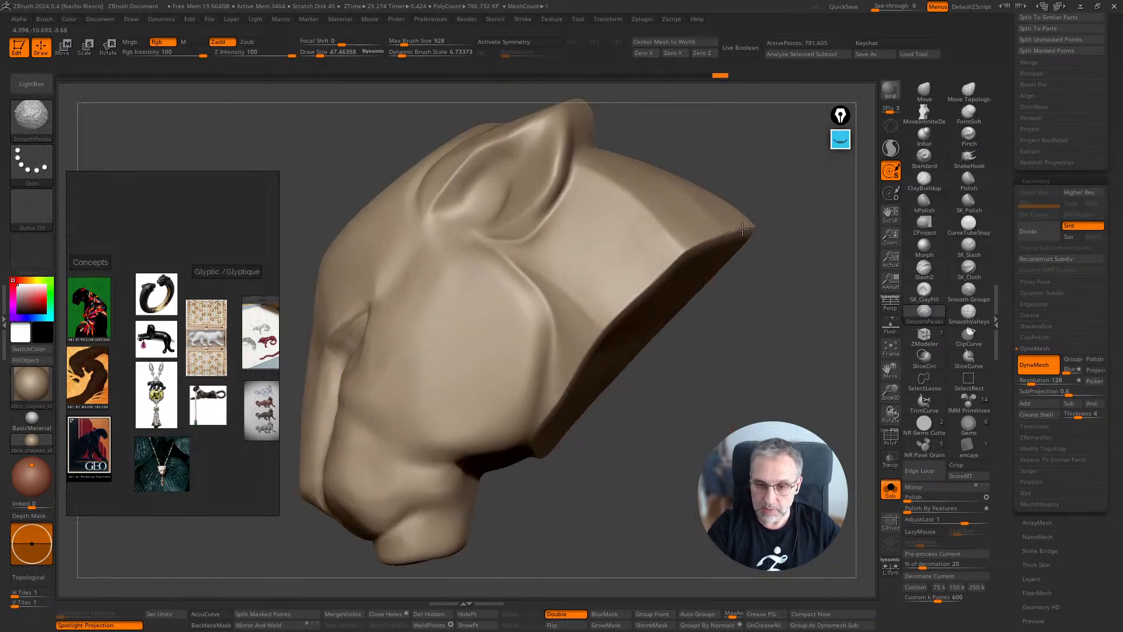
right_click_drag(652, 278, 629, 346)
key("s")
left_click_drag(630, 348, 631, 348)
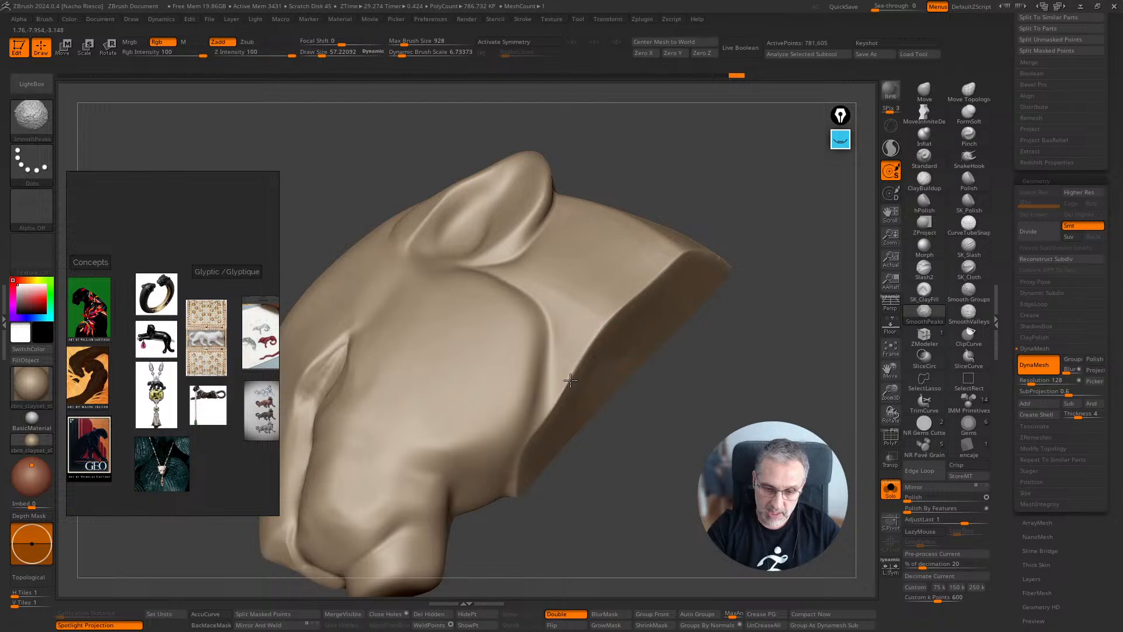
left_click_drag(592, 489, 547, 407)
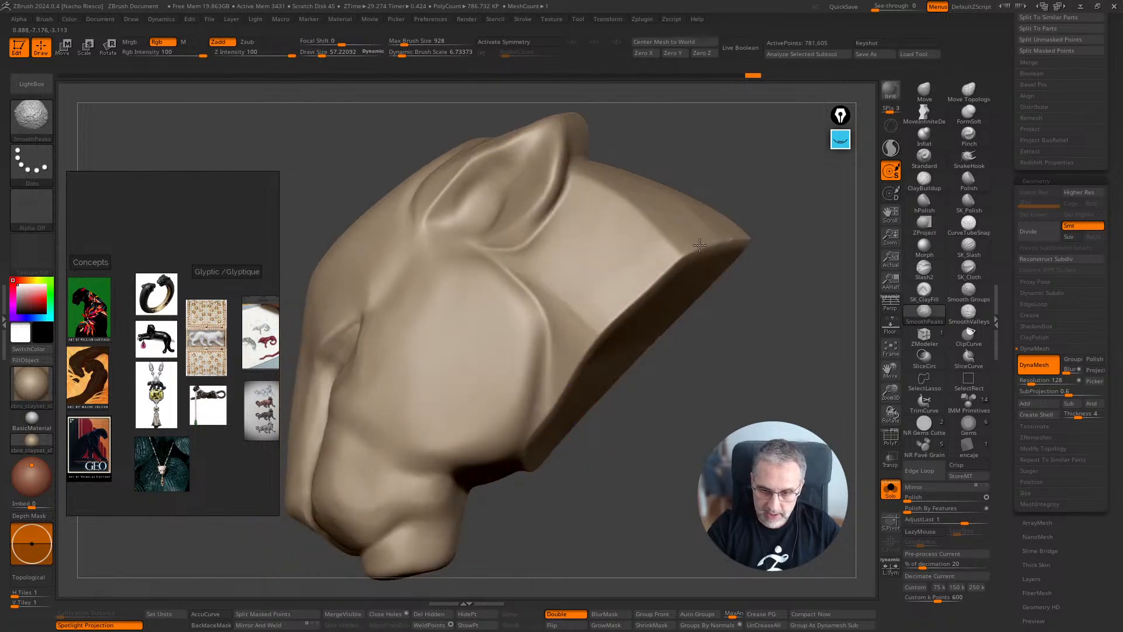
left_click_drag(699, 245, 723, 240, "shift")
left_click_drag(803, 285, 759, 324)
left_click_drag(688, 276, 719, 261, "shift")
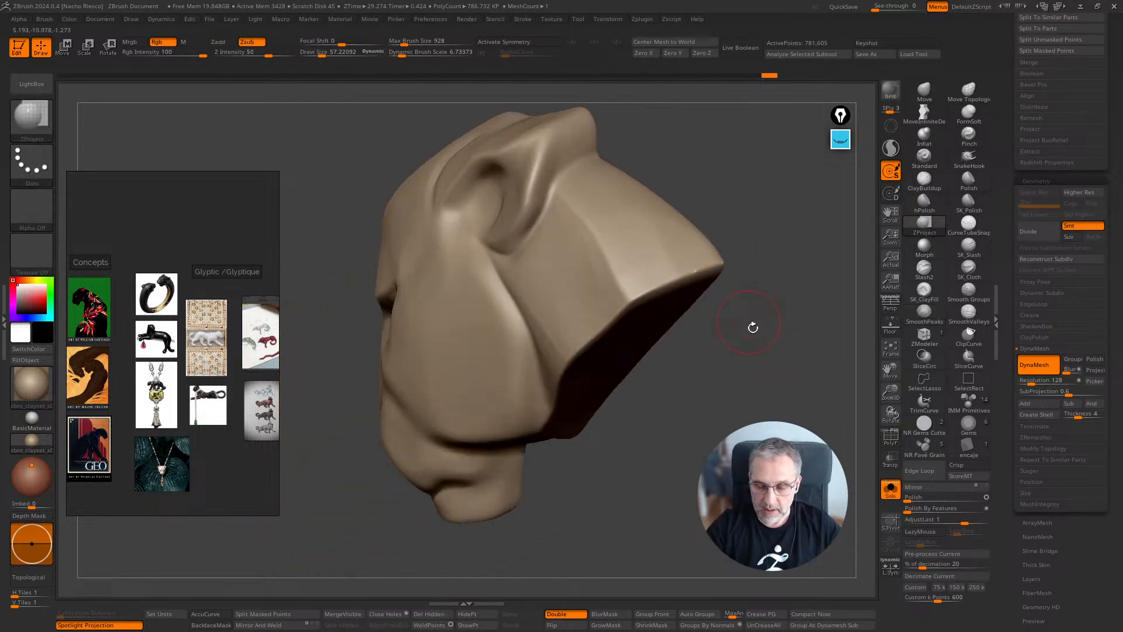
left_click_drag(754, 329, 757, 412, "ctrl")
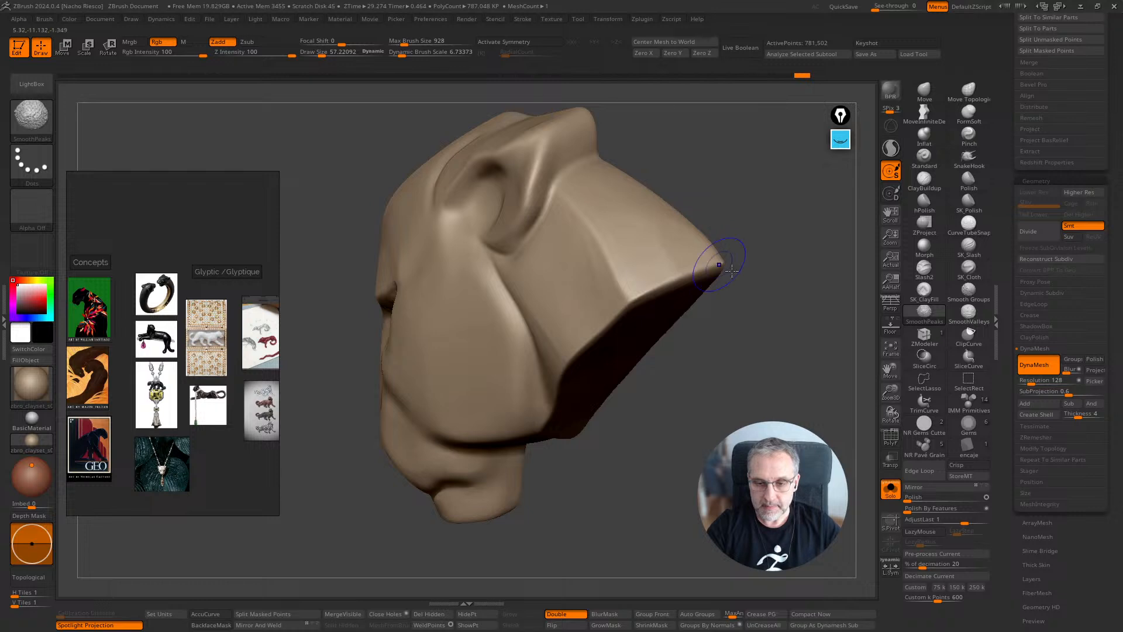
Smooth the pointed corner at the back of the neck cut and re-DynaMesh the head once more
left_click_drag(731, 270, 728, 279, "shift")
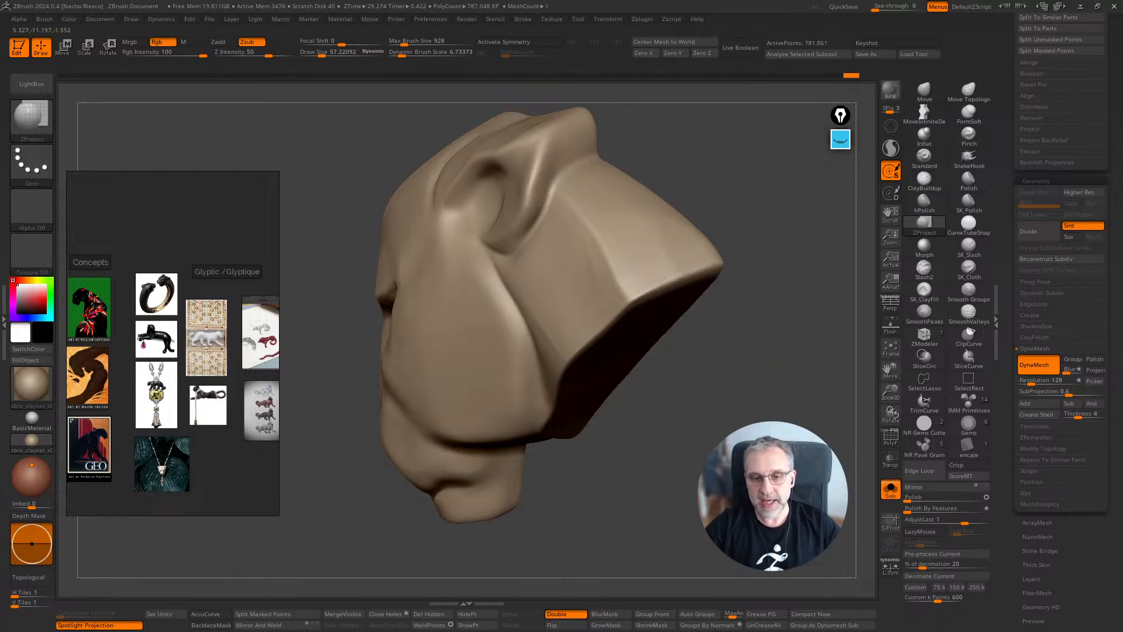
left_click_drag(728, 328, 778, 345)
left_click_drag(761, 457, 745, 427, "alt")
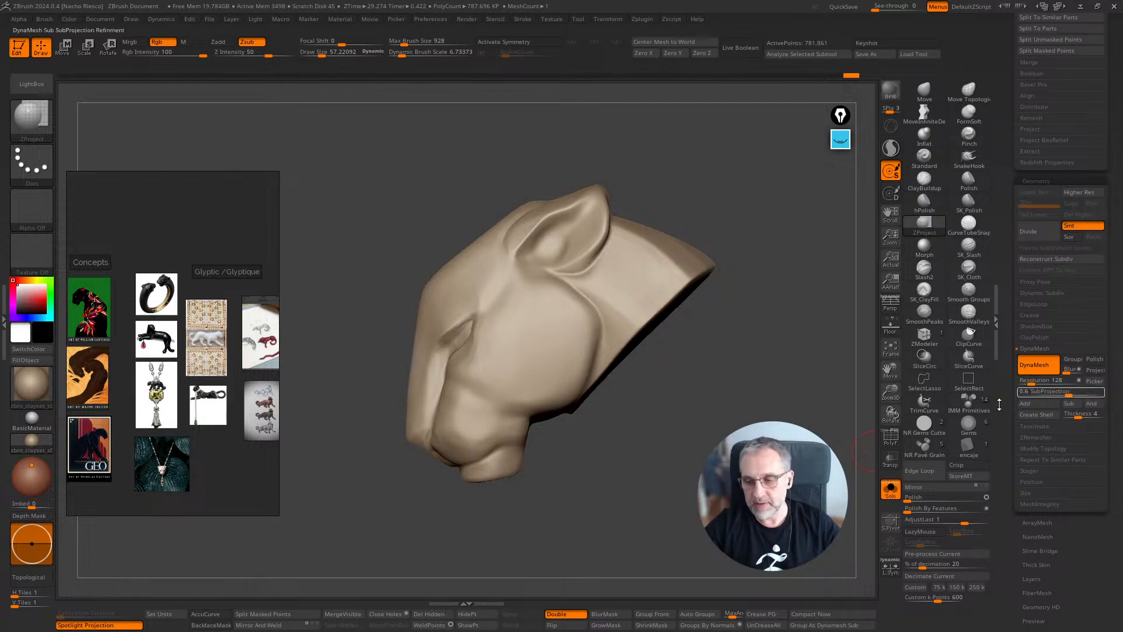
Leave Solo, show the panther's body with the head and collar, and make the body the active subtool
left_click(890, 488)
mouse_move(807, 369)
left_mouse_down()
mouse_move(784, 369)
mouse_move(807, 369)
left_mouse_up()
left_click_drag(1003, 226, 1056, 398)
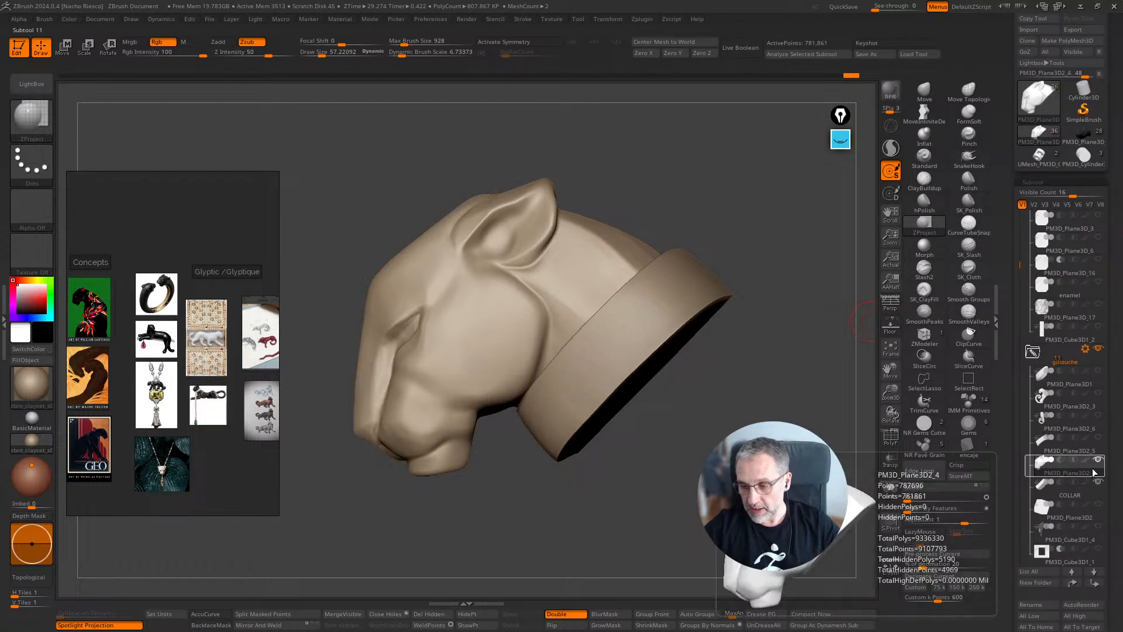
left_click(1098, 415)
left_click(1076, 425)
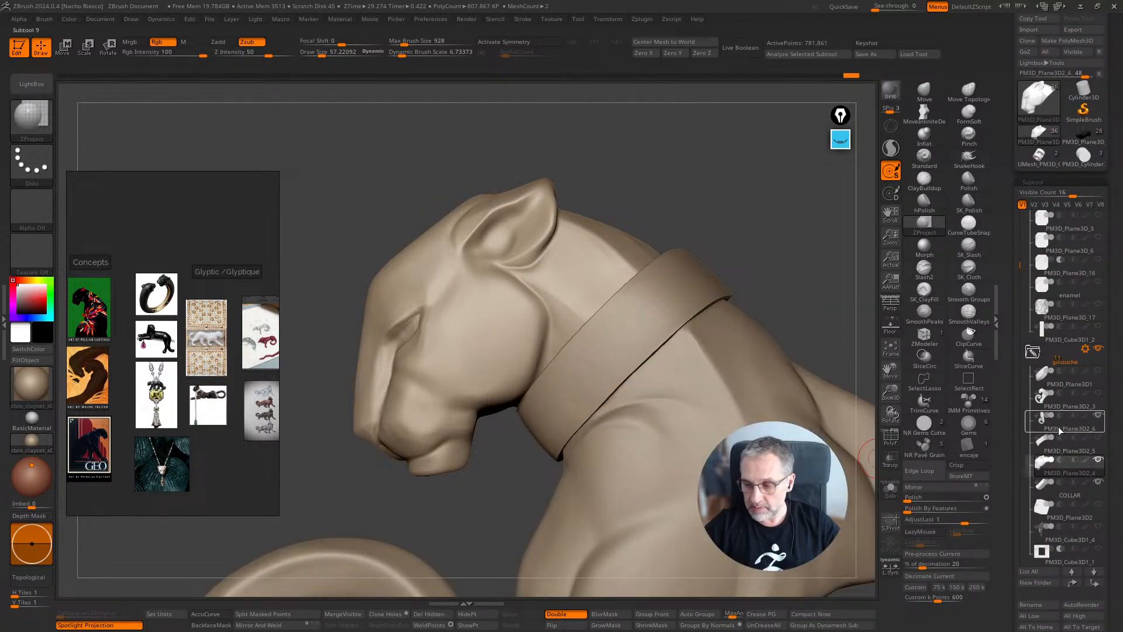
left_click_drag(860, 381, 783, 325)
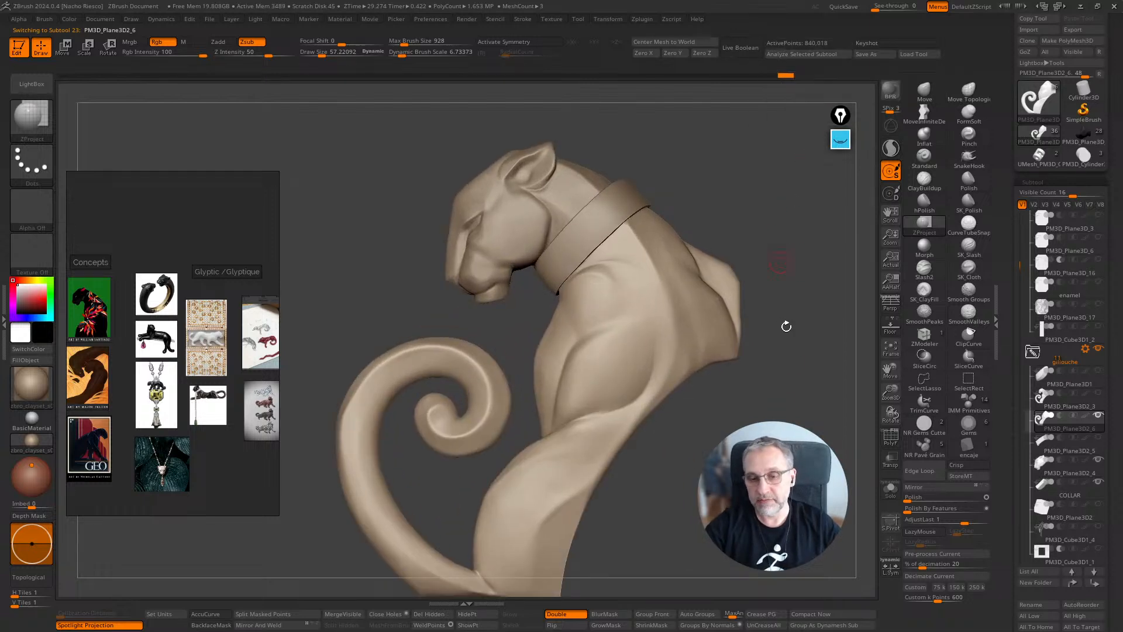
mouse_move(781, 526)
left_mouse_down("alt")
mouse_move(804, 438)
mouse_move(835, 391)
left_mouse_up("alt")
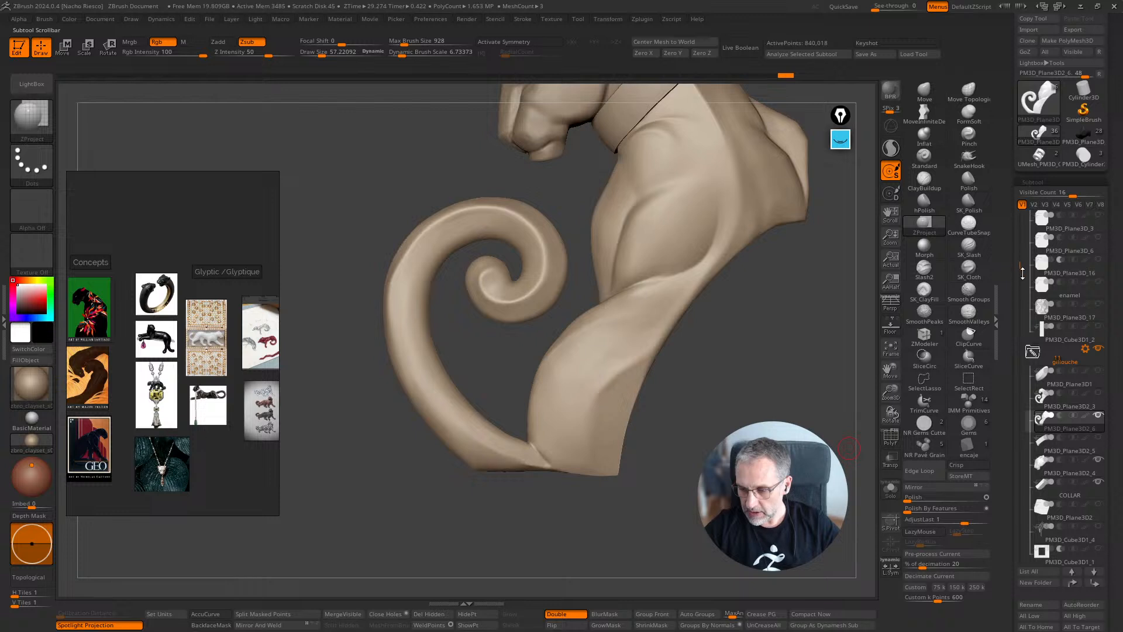
Show the square frame, turn on transparency and trim the body's base straight along the frame's inner lower edge
left_click_drag(1022, 273, 1022, 307)
left_click(1099, 483)
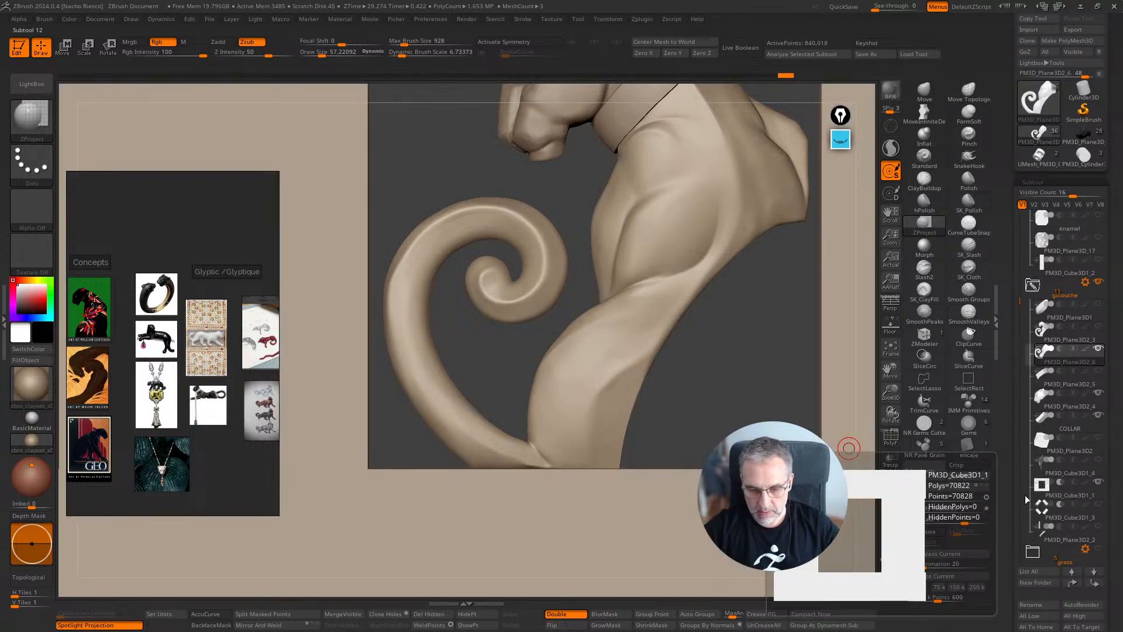
mouse_move(689, 408)
left_mouse_down()
mouse_move(692, 429)
mouse_move(671, 442)
left_mouse_up()
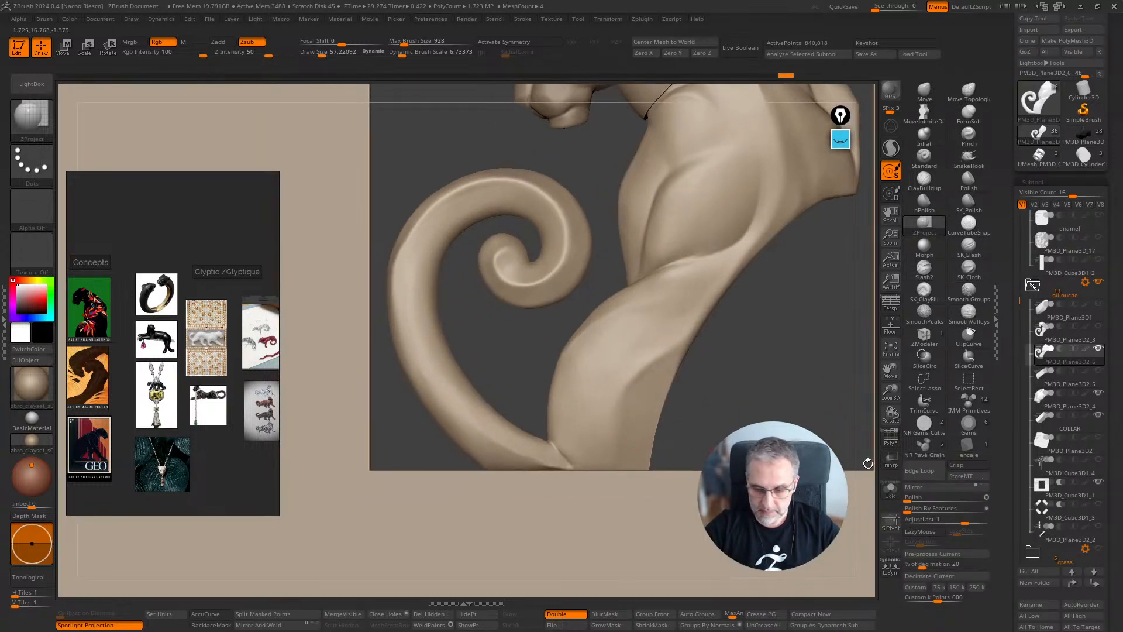
left_click(891, 459)
left_click_drag(738, 422, 552, 483)
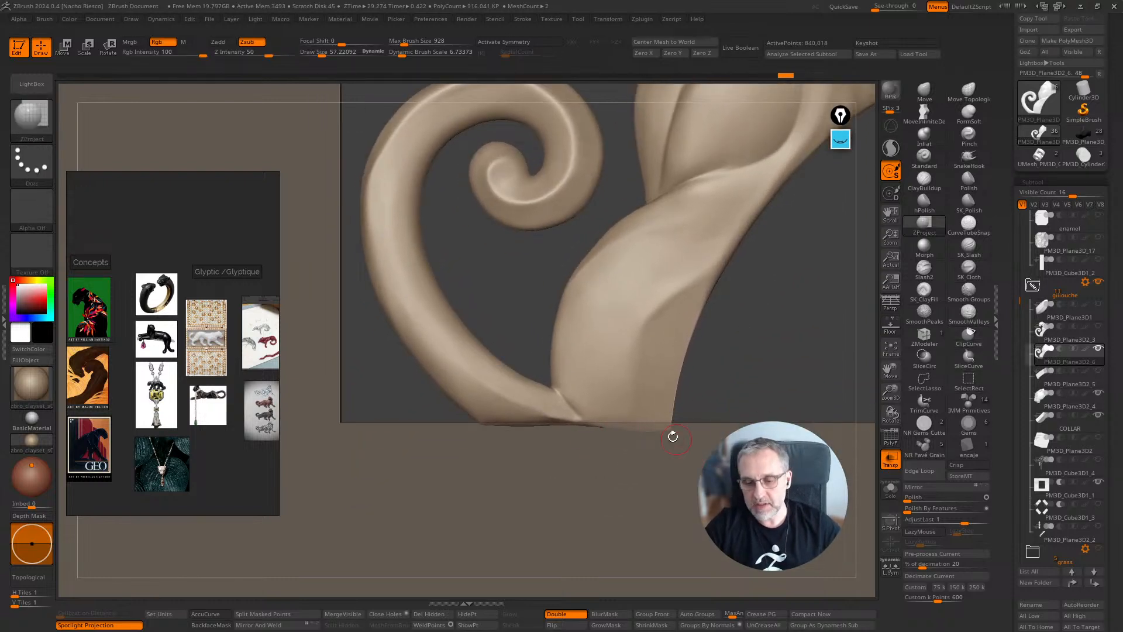
mouse_move(696, 439)
left_mouse_down("ctrl+shift")
mouse_move(241, 433)
mouse_move(237, 449)
left_mouse_up("ctrl+shift")
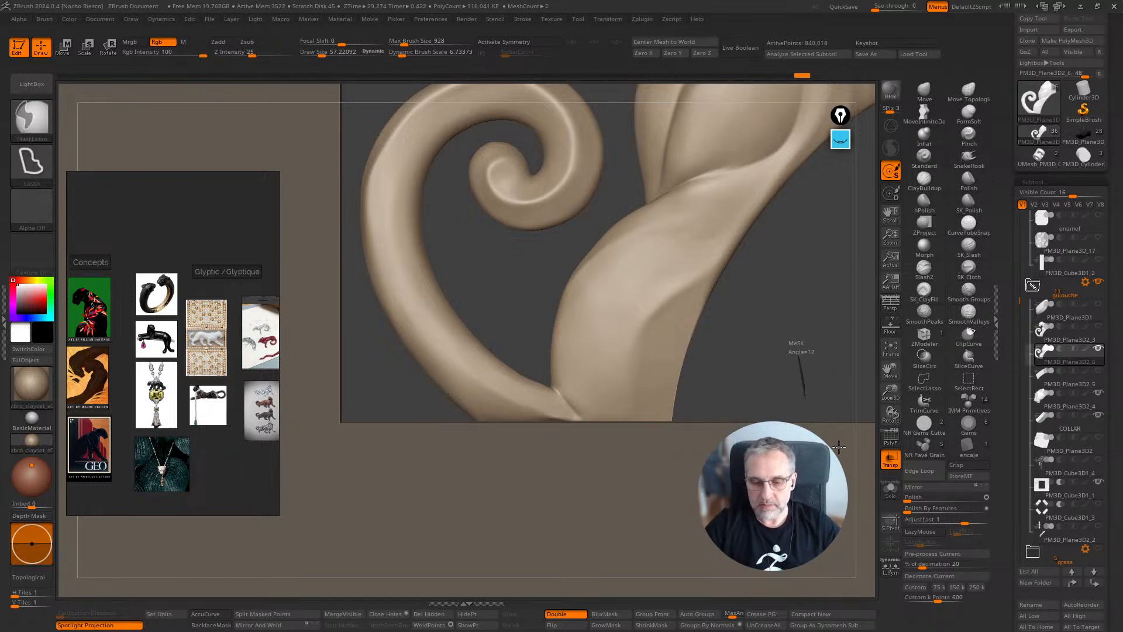
Isolate the body in Solo and examine its trimmed base, neck face and side profile from several angles
left_click(890, 491)
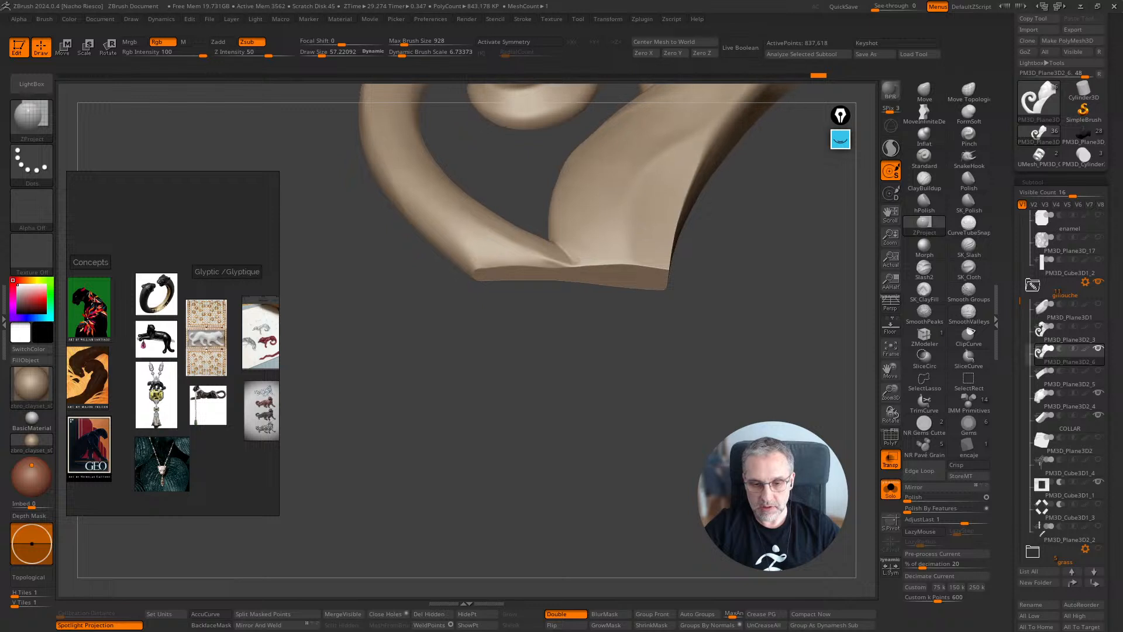
left_click_drag(698, 468, 687, 542, "alt")
left_click_drag(696, 387, 778, 453, "alt")
mouse_move(776, 393)
left_mouse_down("alt")
mouse_move(694, 495)
mouse_move(789, 505)
mouse_move(694, 526)
mouse_move(789, 514)
mouse_move(689, 522)
mouse_move(672, 496)
mouse_move(613, 562)
mouse_move(697, 525)
mouse_move(760, 515)
left_mouse_up("alt")
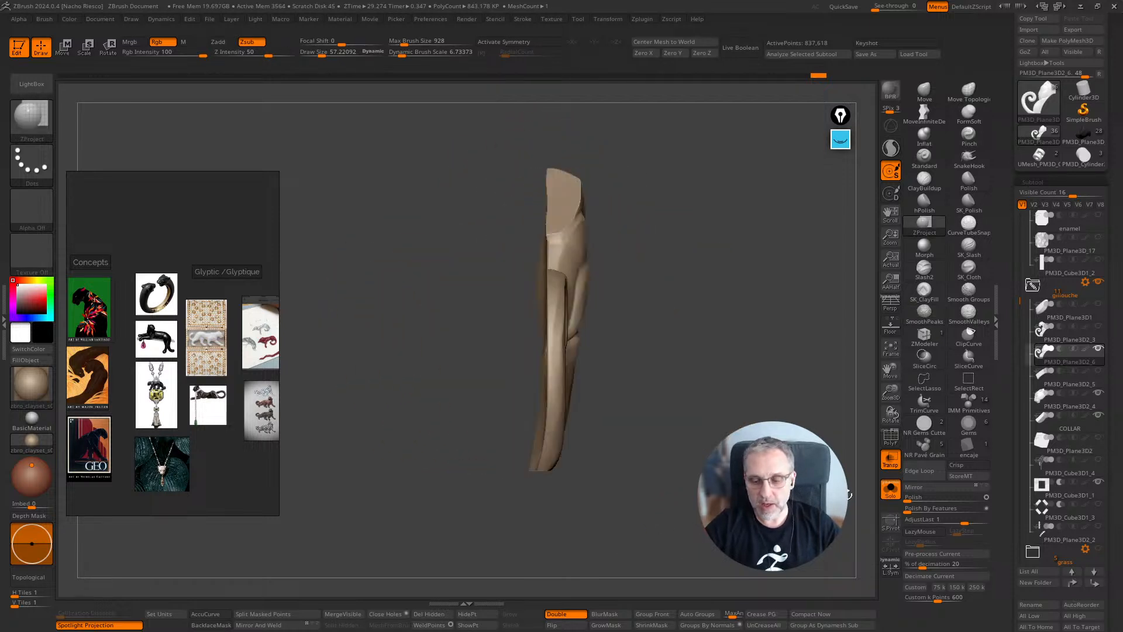
left_click(891, 491)
left_click(892, 493)
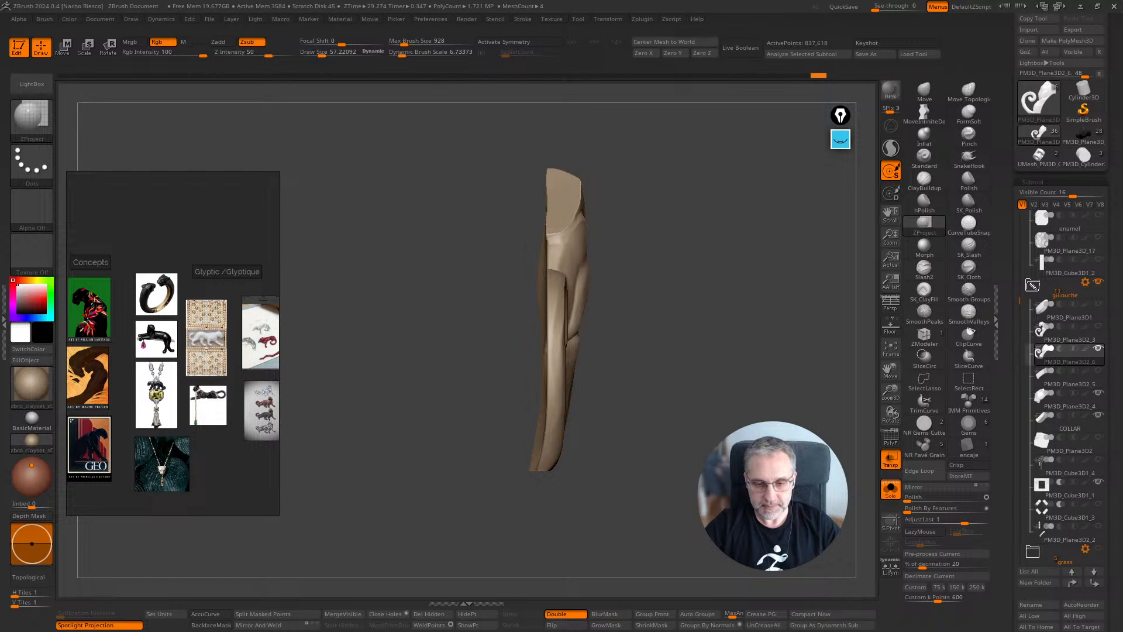
mouse_move(760, 515)
left_mouse_down()
mouse_move(697, 523)
mouse_move(762, 499)
left_mouse_up()
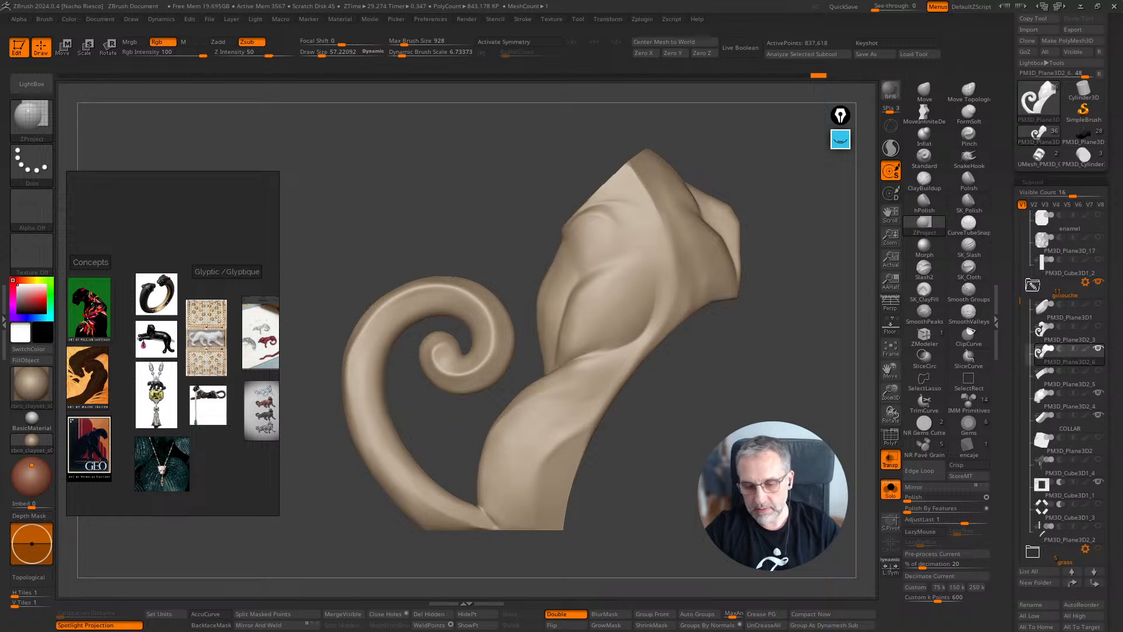
left_click_drag(761, 500, 759, 468, "alt")
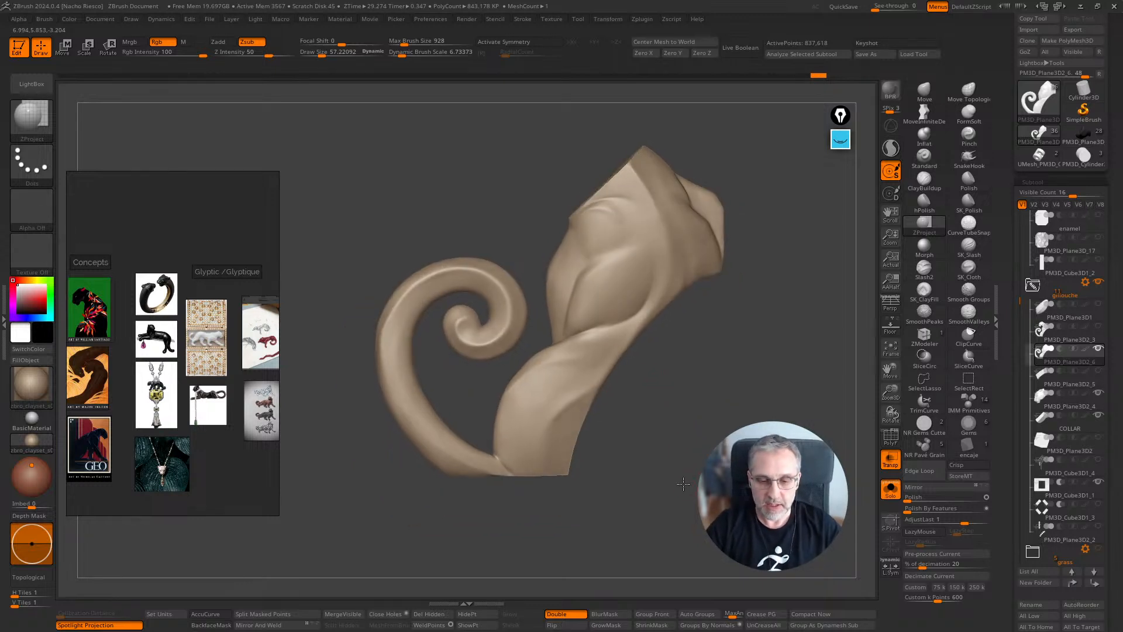
left_click_drag(675, 330, 785, 405)
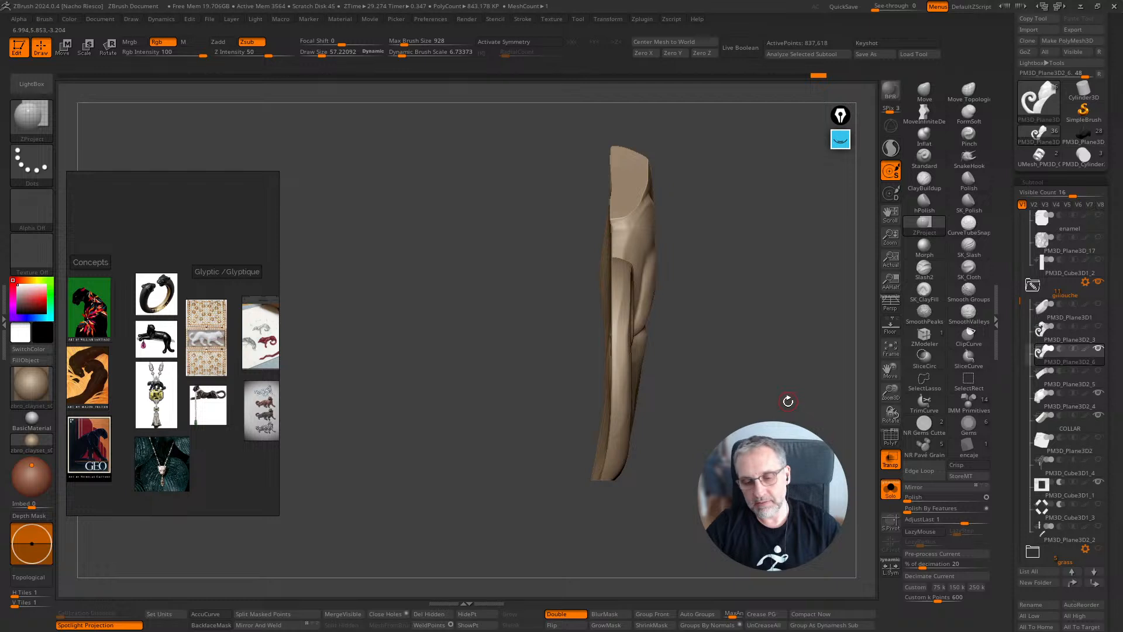
left_click_drag(787, 348, 735, 426)
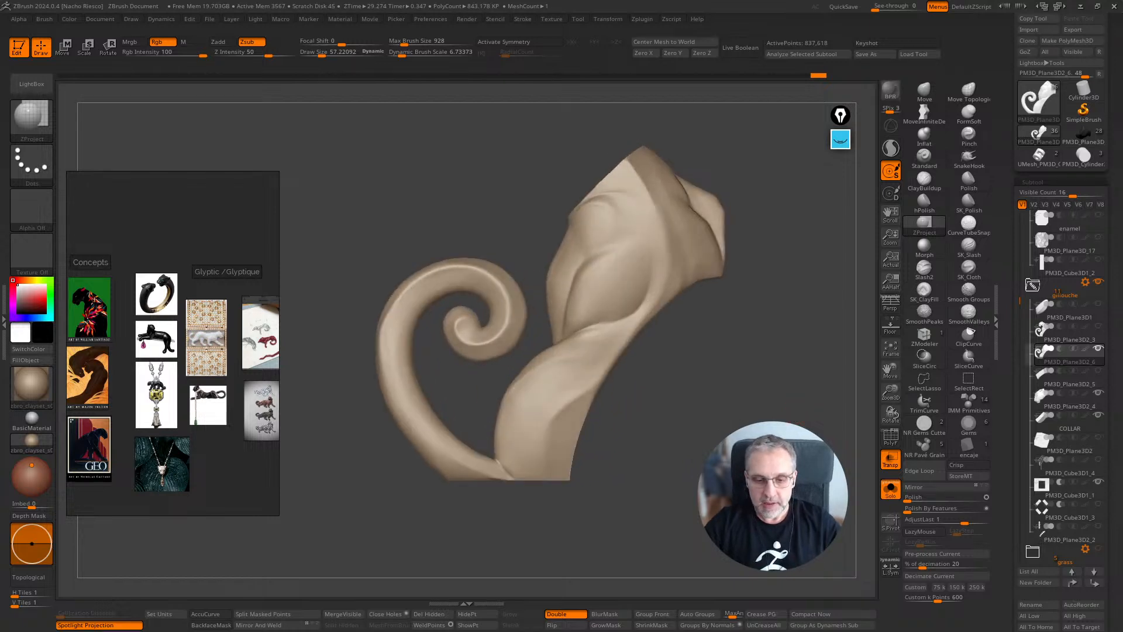
left_click_drag(735, 386, 798, 421, "alt")
left_click_drag(690, 411, 616, 283)
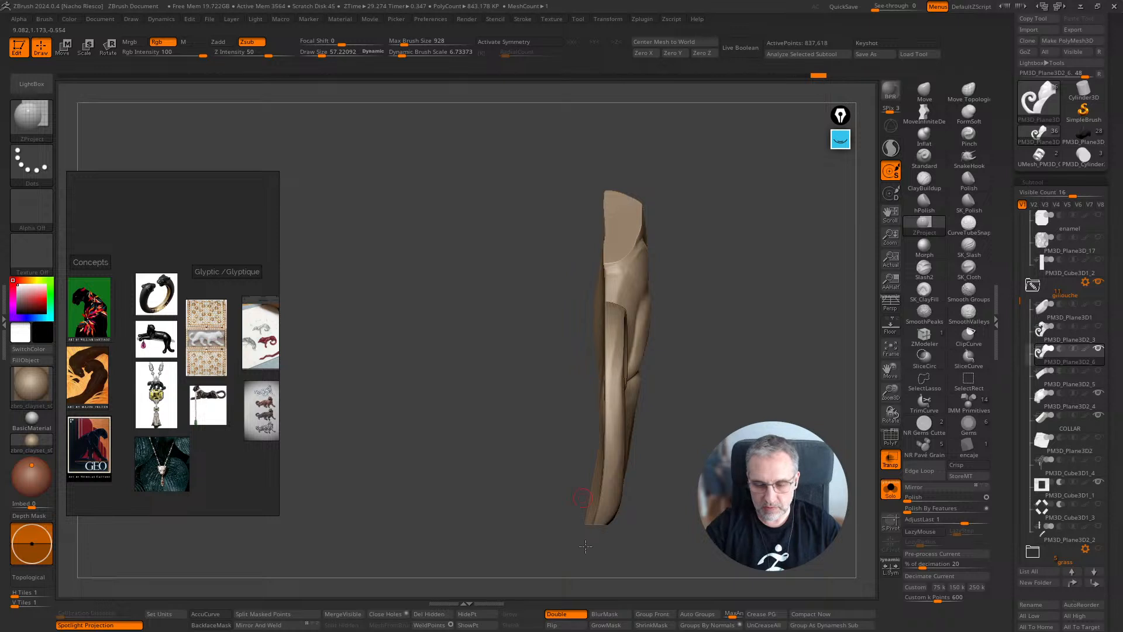
left_click_drag(597, 543, 397, 532)
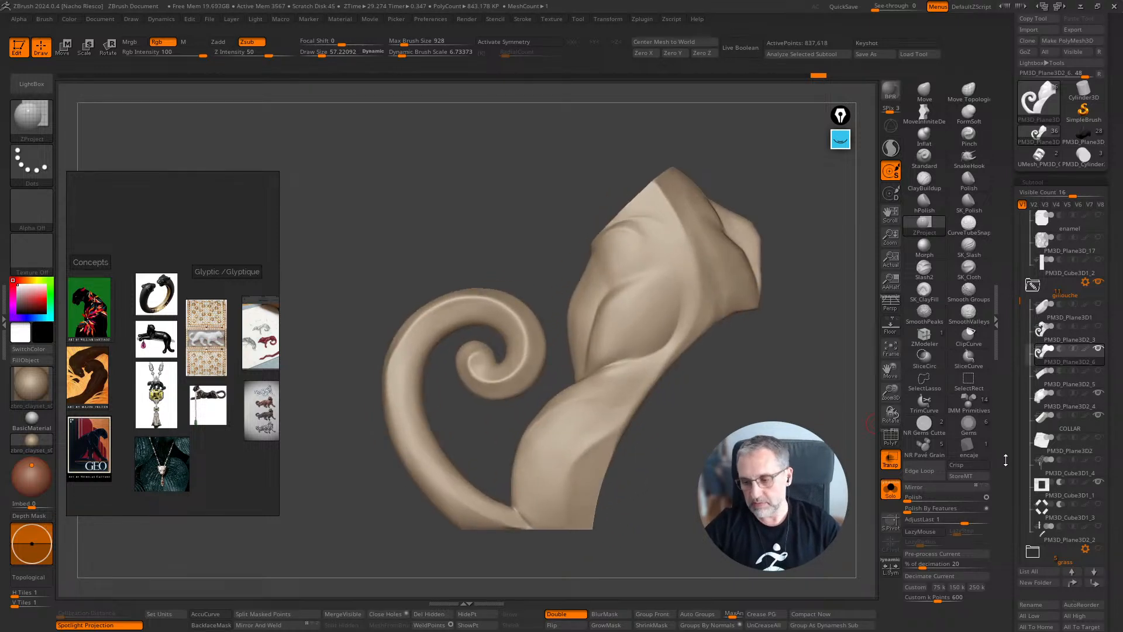
Assign the body's front-facing polygons to their own polygroup with Group Front and turn on the PolyFrame display
left_click_drag(1006, 460, 1008, 245)
left_click_drag(865, 427, 841, 422, "alt")
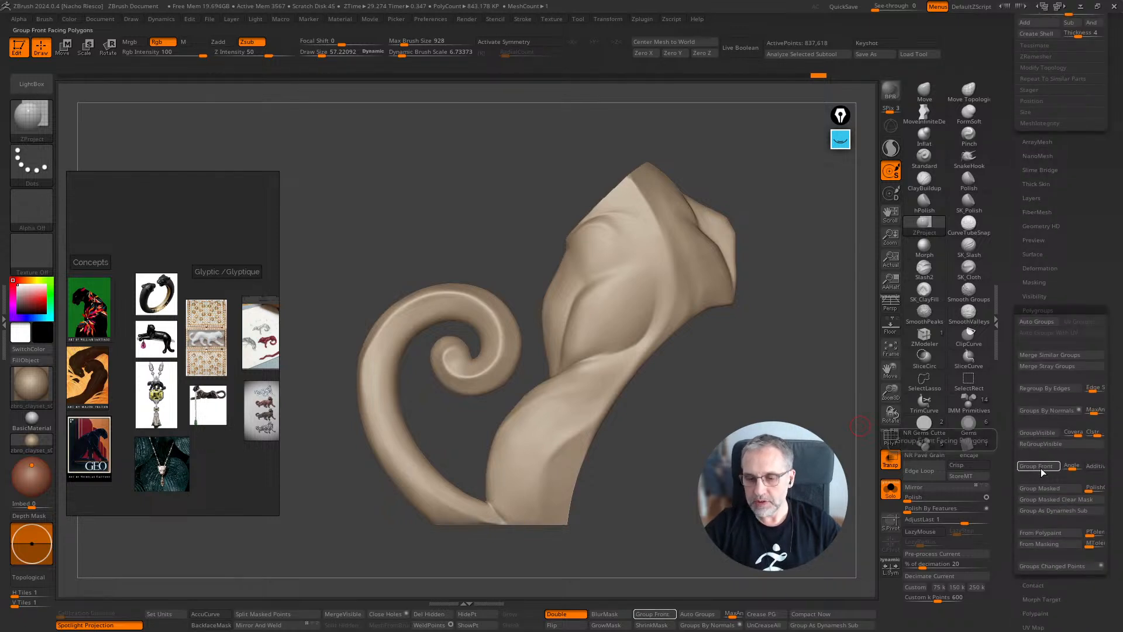
left_click(891, 437)
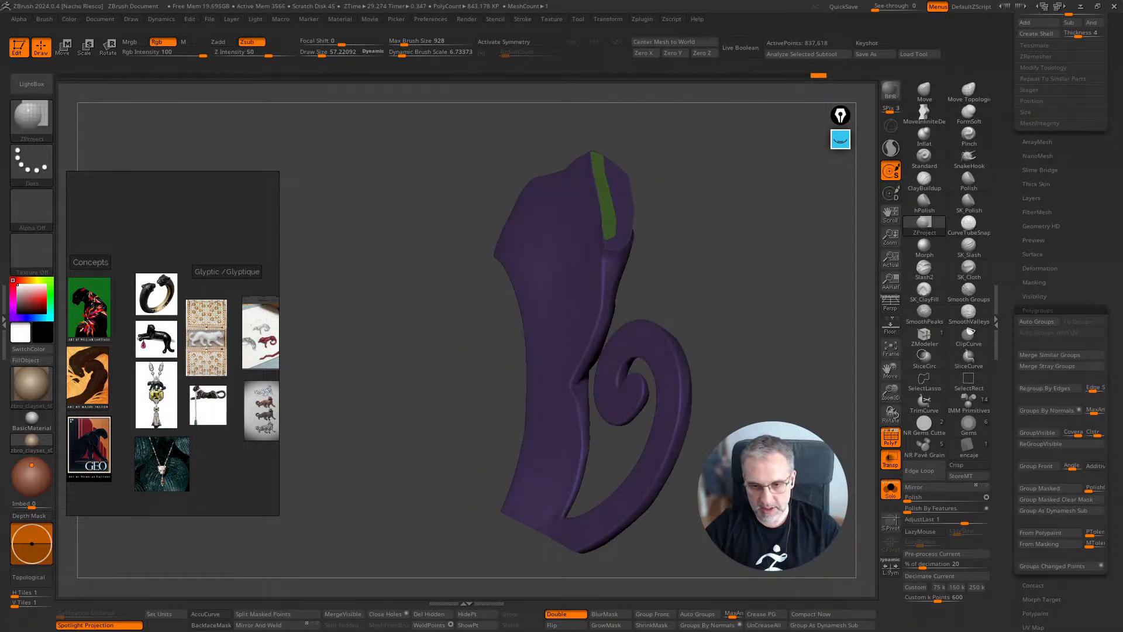
left_click_drag(732, 263, 702, 264)
key("shift+f")
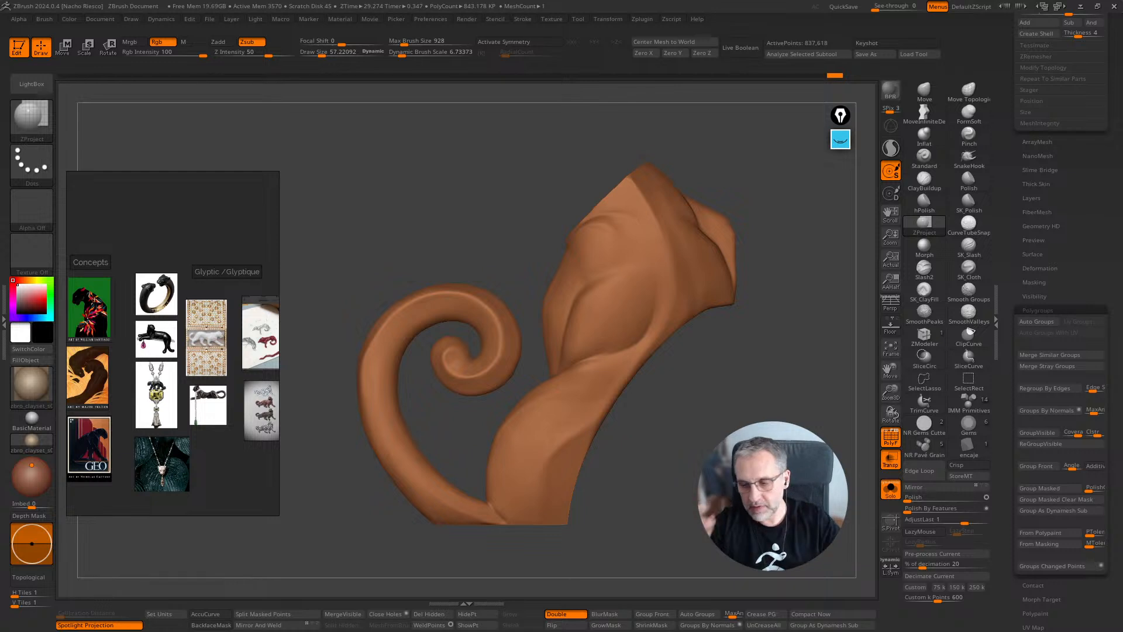
Regroup the body's front-facing polygons with Group Front and mask them so only the back stays editable, with PolyFrame turned off
left_click(1045, 472)
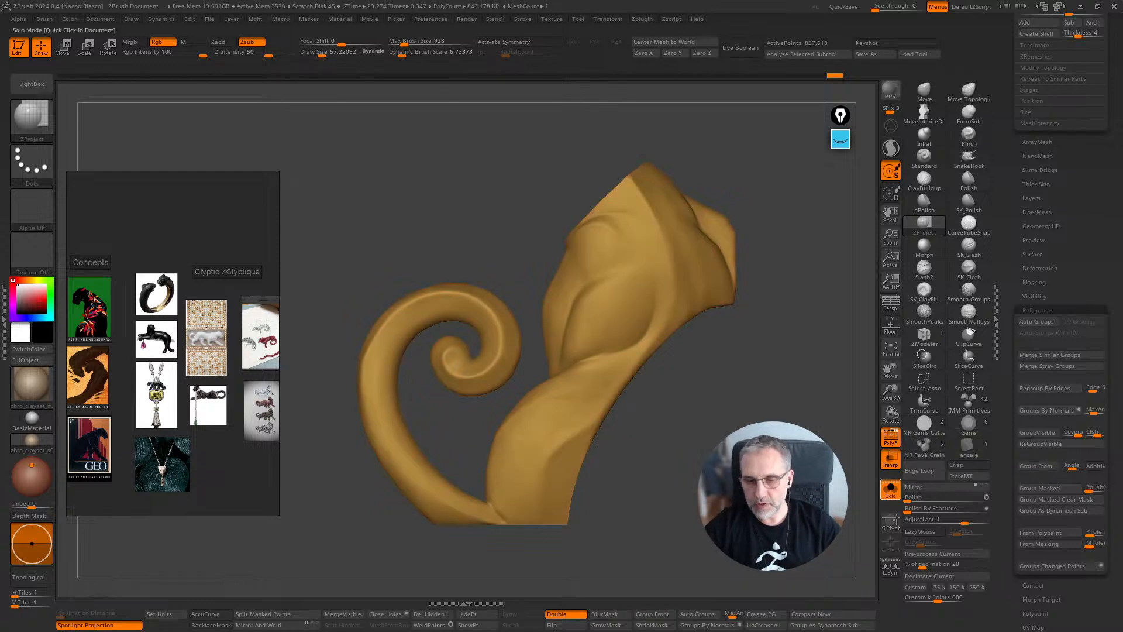
right_click_drag(596, 281, 596, 318, "ctrl")
key("ctrl+shift")
key("w")
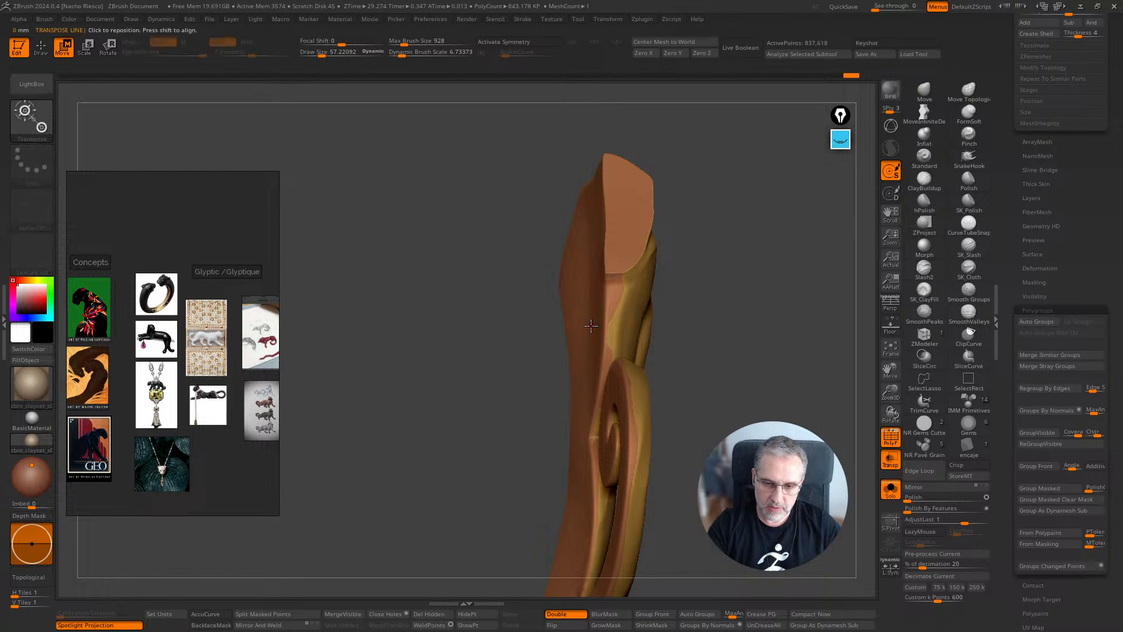
left_click(590, 324)
left_click(891, 437)
Try to pull the body's unmasked back outward with the Move transpose line and clip it straight from the side view
right_click_drag(761, 328, 726, 324)
mouse_move(601, 396)
left_mouse_down("shift")
mouse_move(674, 395)
mouse_move(603, 395)
left_mouse_up("shift")
key("q")
mouse_move(711, 462)
right_mouse_down("ctrl")
mouse_move(717, 394)
mouse_move(689, 439)
right_mouse_up("ctrl")
key("w")
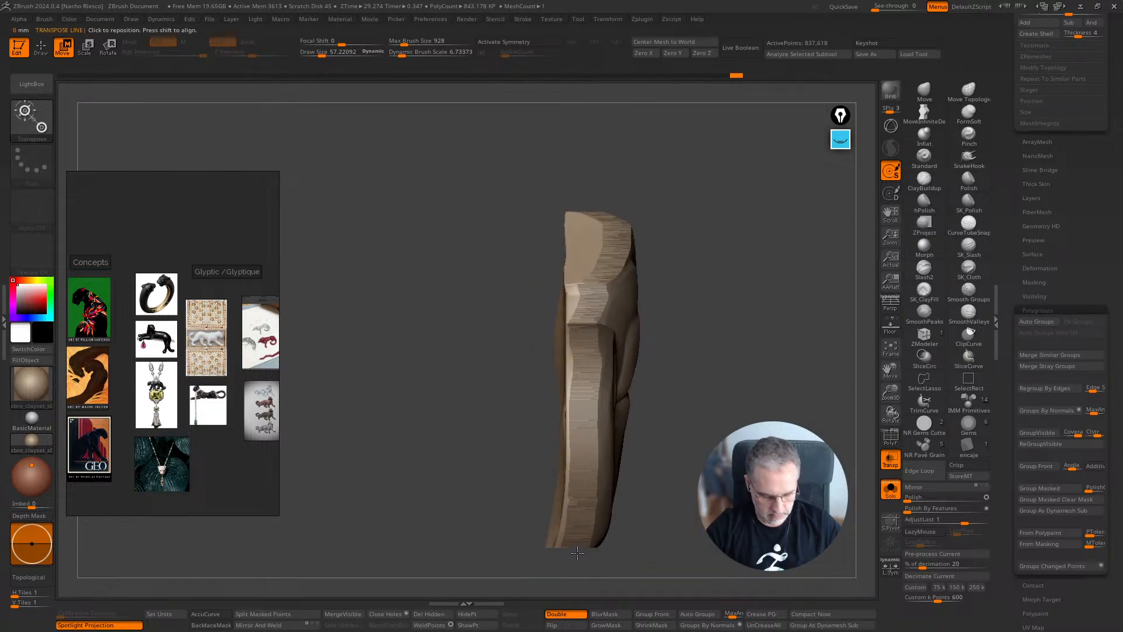
left_click_drag(577, 564, 576, 159, "ctrl+shift")
mouse_move(577, 175)
right_mouse_down()
mouse_move(710, 181)
mouse_move(561, 205)
right_mouse_up()
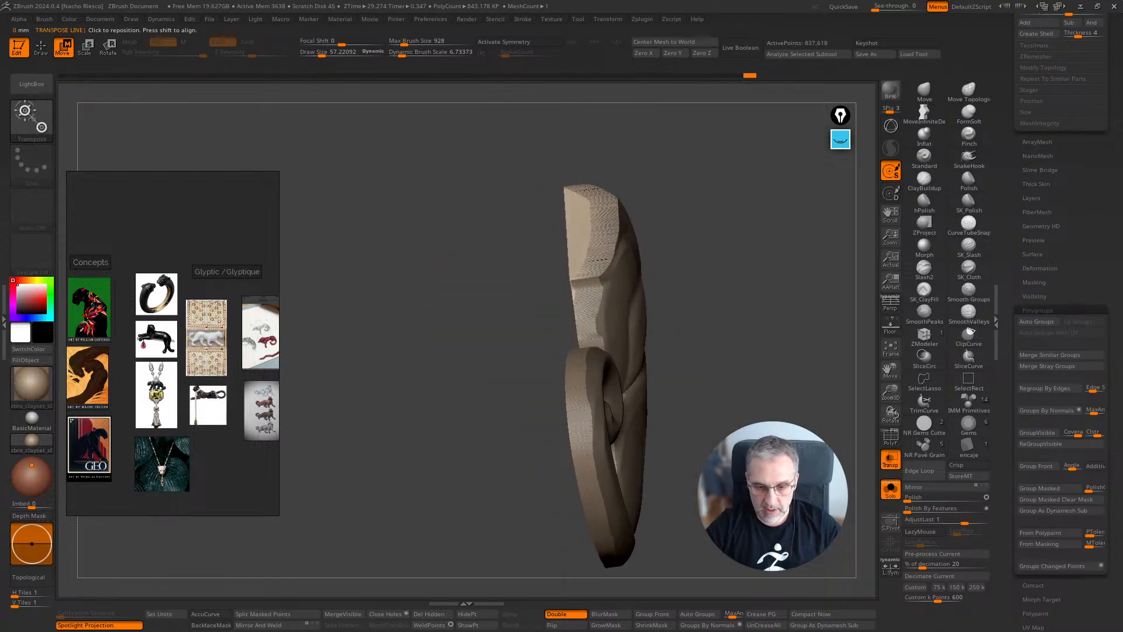
left_click_drag(691, 175, 719, 205, "ctrl")
Try to clip the extended back flat from the underside view and remesh the body with DynaMesh
right_click_drag(708, 196, 590, 351)
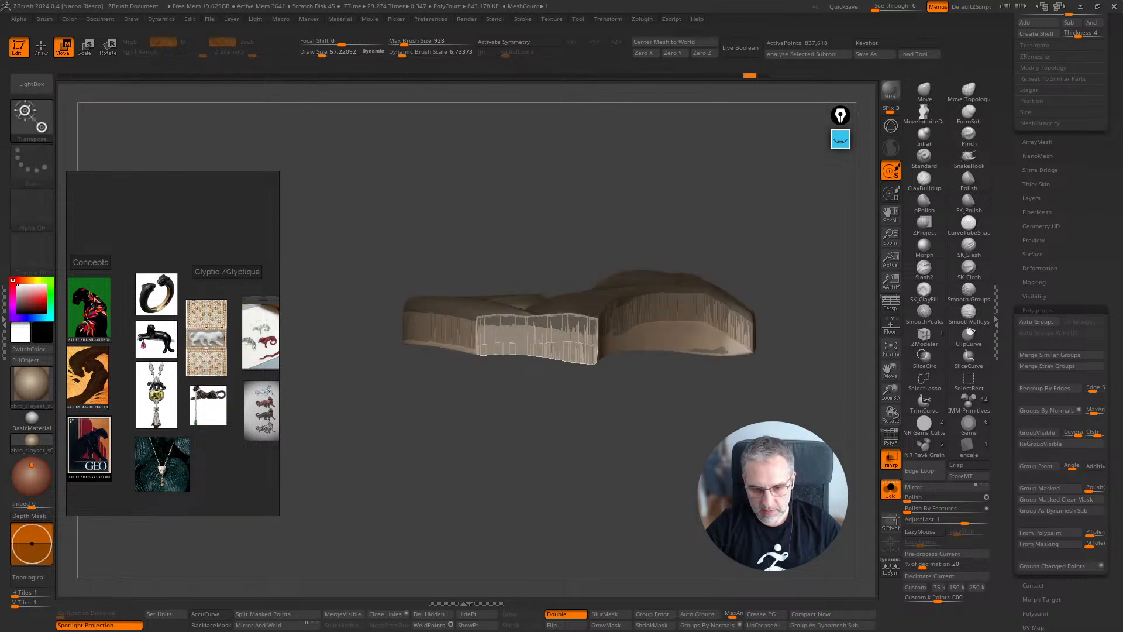
mouse_move(799, 348)
left_mouse_down("ctrl+shift")
mouse_move(241, 351)
mouse_move(244, 374)
left_mouse_up("ctrl+shift")
left_click_drag(235, 427, 235, 427, "ctrl+shift")
right_click_drag(778, 339, 788, 416)
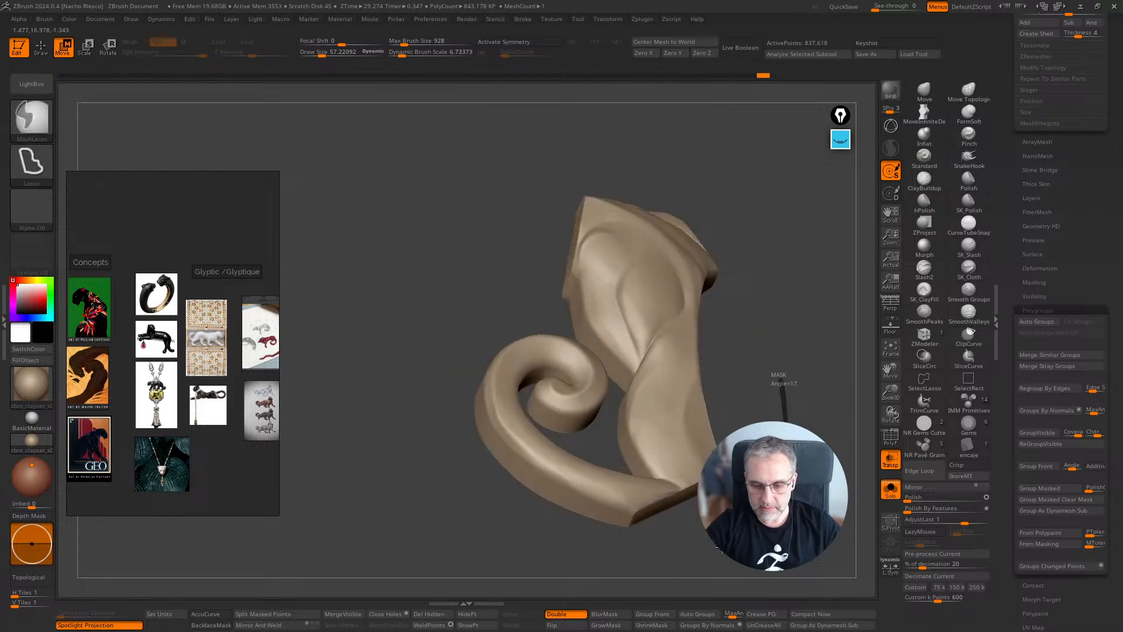
left_click_drag(719, 549, 721, 548, "ctrl")
right_click_drag(720, 547, 590, 565)
key("ctrl")
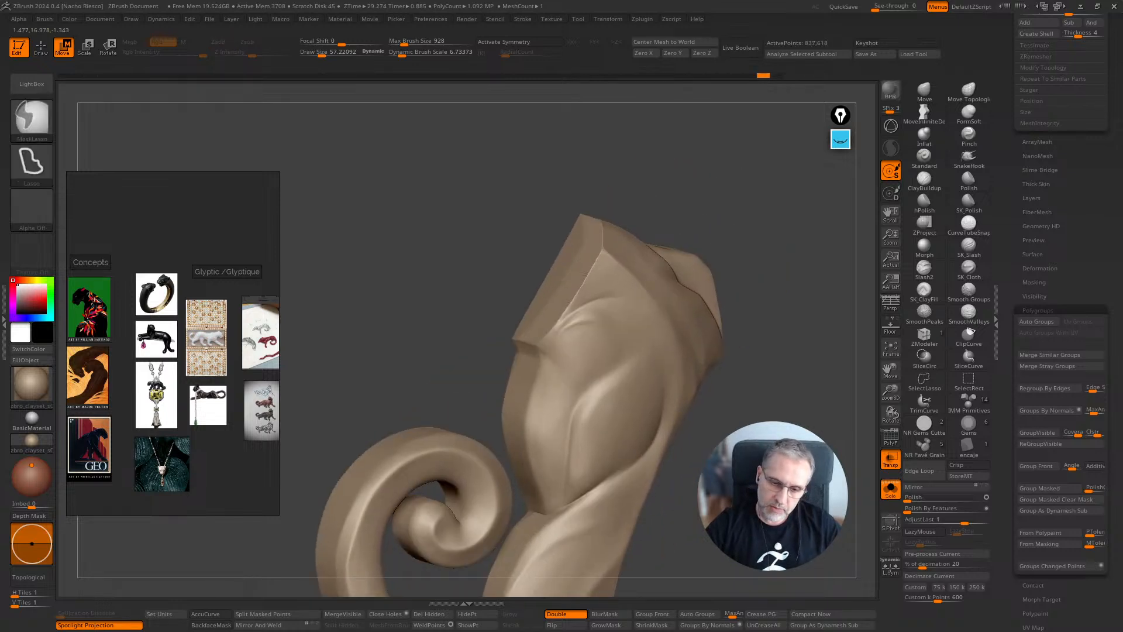
Undo the remesh, clipping and extension of the back to return to the body with its front masked
key("ctrl+z")
key("ctrl+z")
key("ctrl+z")
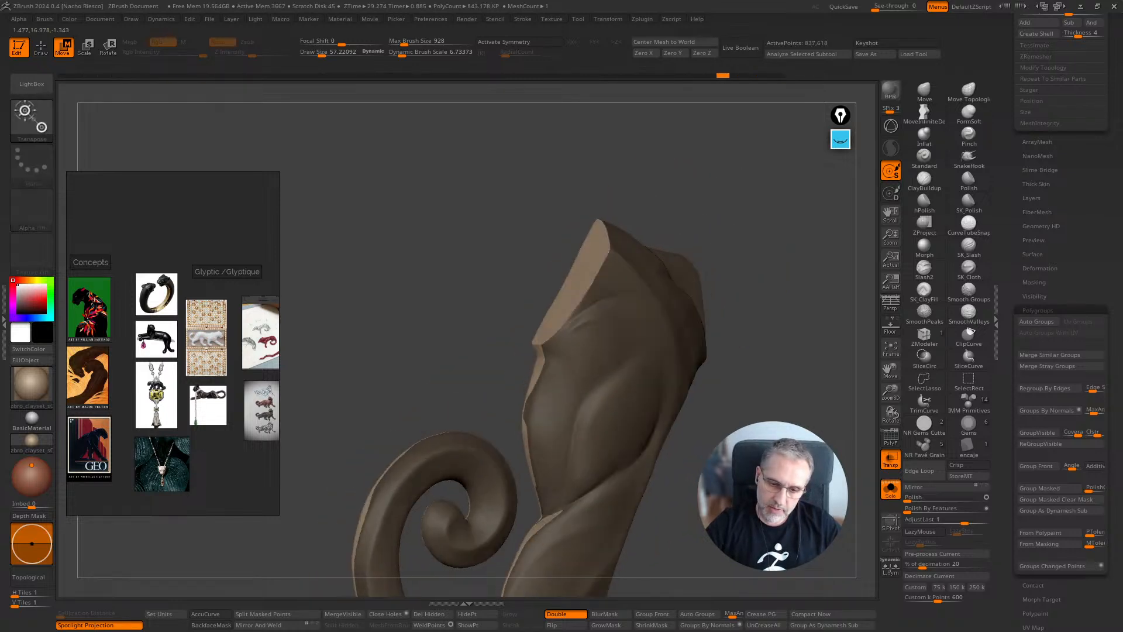
mouse_move(731, 471)
right_mouse_down()
mouse_move(844, 474)
mouse_move(743, 477)
right_mouse_up()
mouse_move(676, 291)
right_mouse_down()
mouse_move(725, 311)
mouse_move(753, 260)
mouse_move(797, 234)
mouse_move(814, 243)
mouse_move(805, 242)
right_mouse_up()
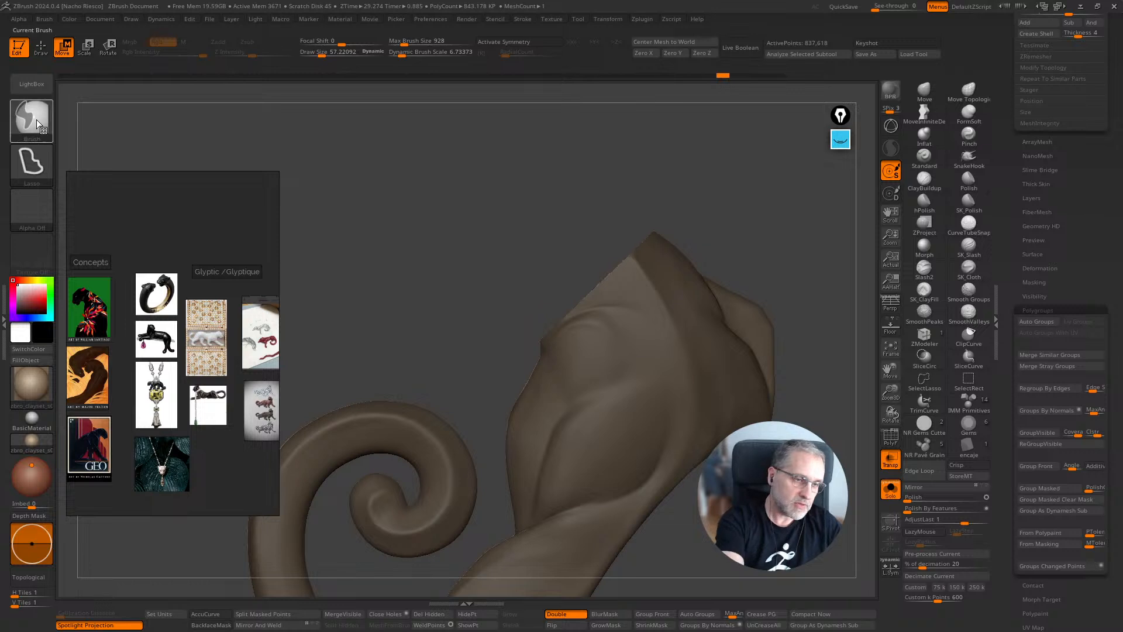
Set MaskCurve as the active masking brush and skip its note until the next restart
left_click(35, 122, "ctrl")
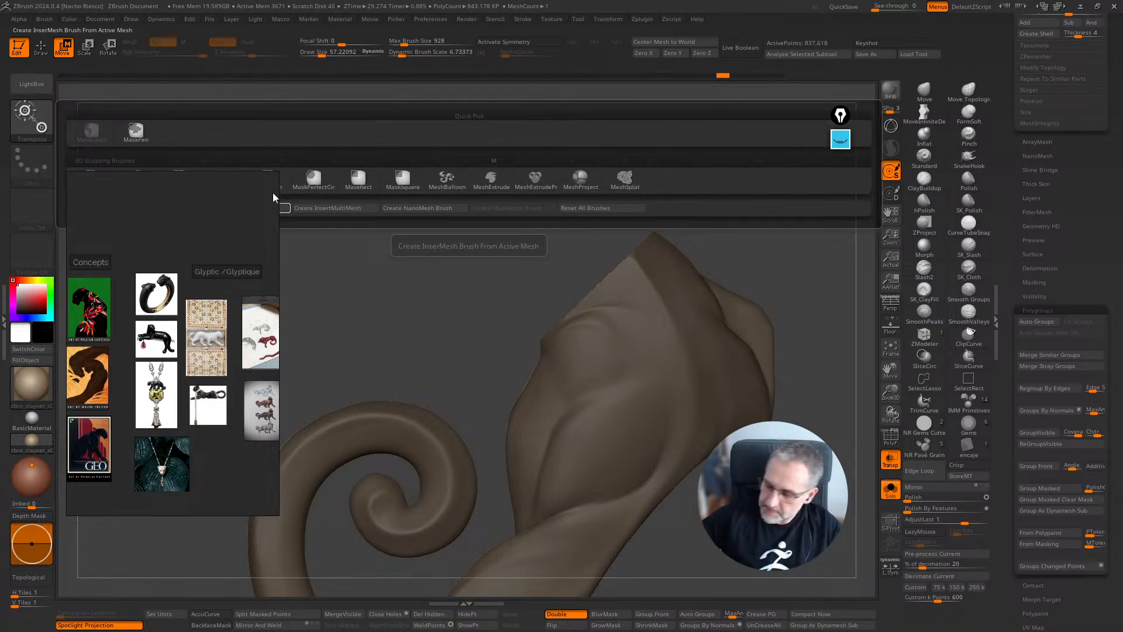
left_click_drag(231, 226, 198, 328)
left_click(135, 178)
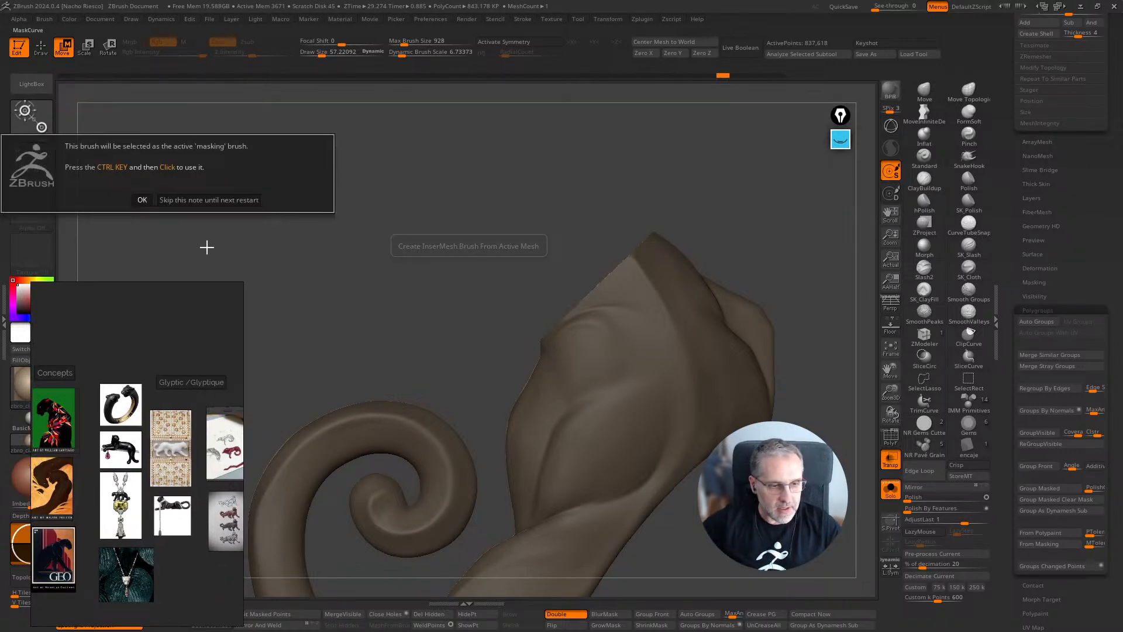
left_click(218, 200)
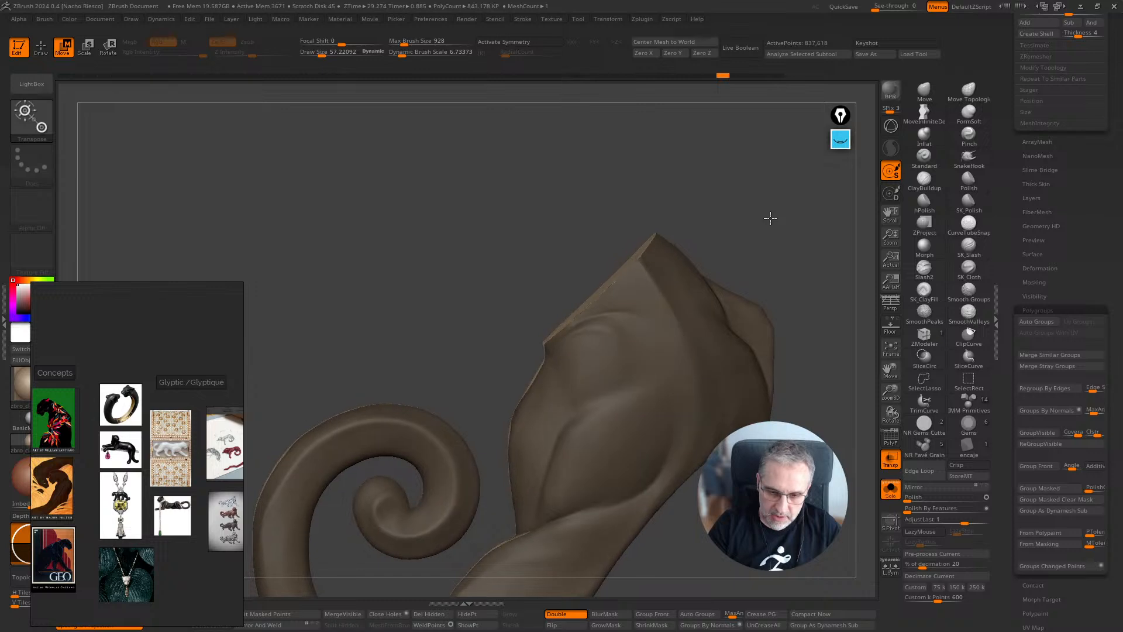
Pull the body's unmasked back outward along its depth with the Move transpose line and clear the mask
left_click_drag(506, 373, 738, 419, "ctrl")
left_click(579, 392)
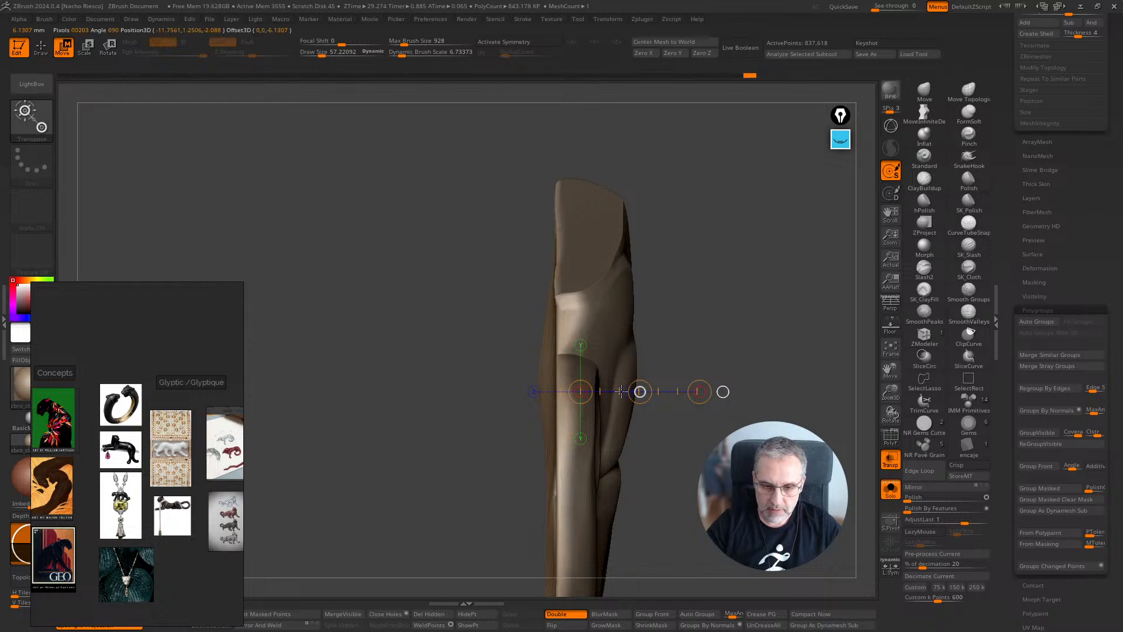
key("q")
left_click_drag(707, 394, 740, 327)
left_click_drag(670, 453, 619, 449)
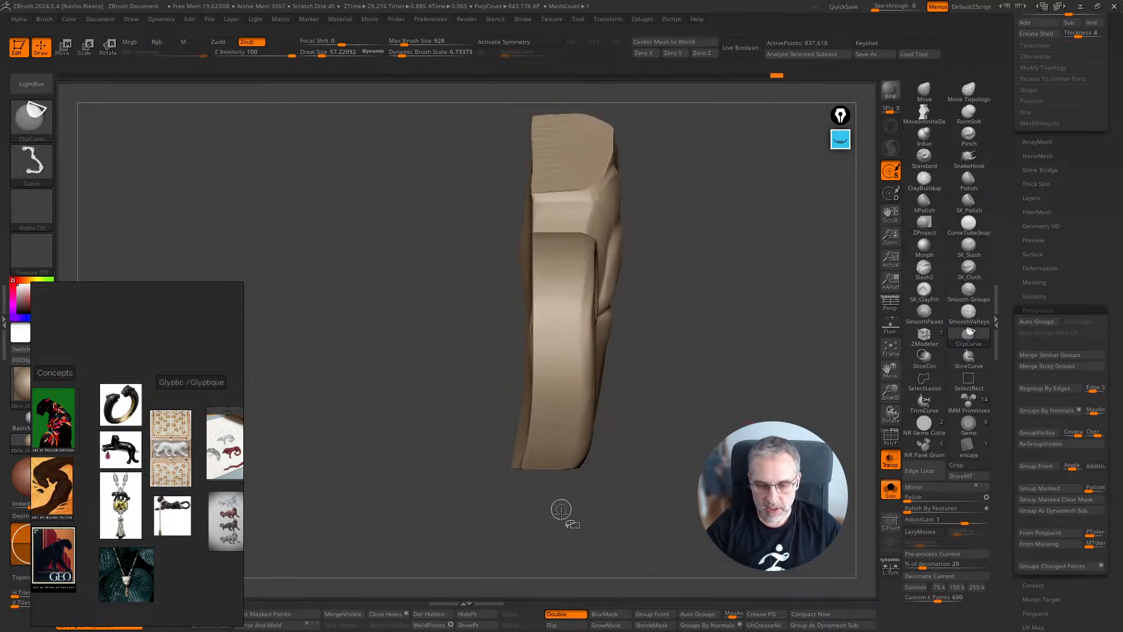
Clip the body's extended back flat along a straight horizontal line in the underside view and remesh it with DynaMesh
left_click_drag(611, 548, 498, 481)
mouse_move(762, 319)
left_mouse_down("ctrl+shift")
mouse_move(298, 410)
mouse_move(105, 334)
left_mouse_up("ctrl+shift")
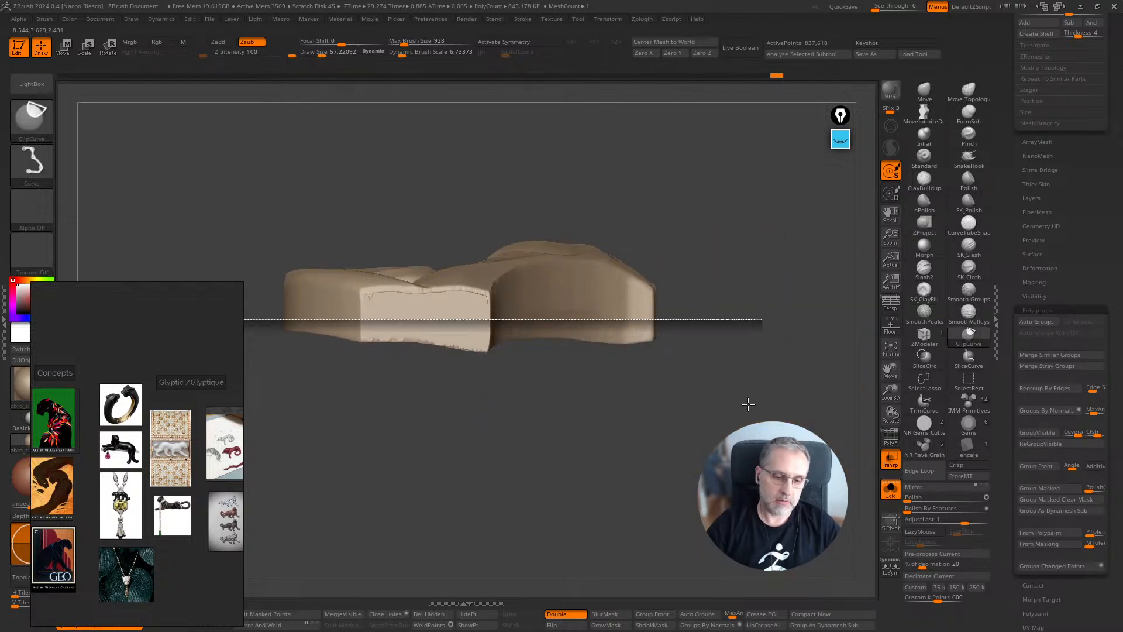
mouse_move(748, 404)
left_mouse_down("ctrl+shift")
mouse_move(726, 468)
mouse_move(664, 400)
mouse_move(869, 565)
left_mouse_up("ctrl+shift")
left_click_drag(714, 623, 720, 609, "ctrl")
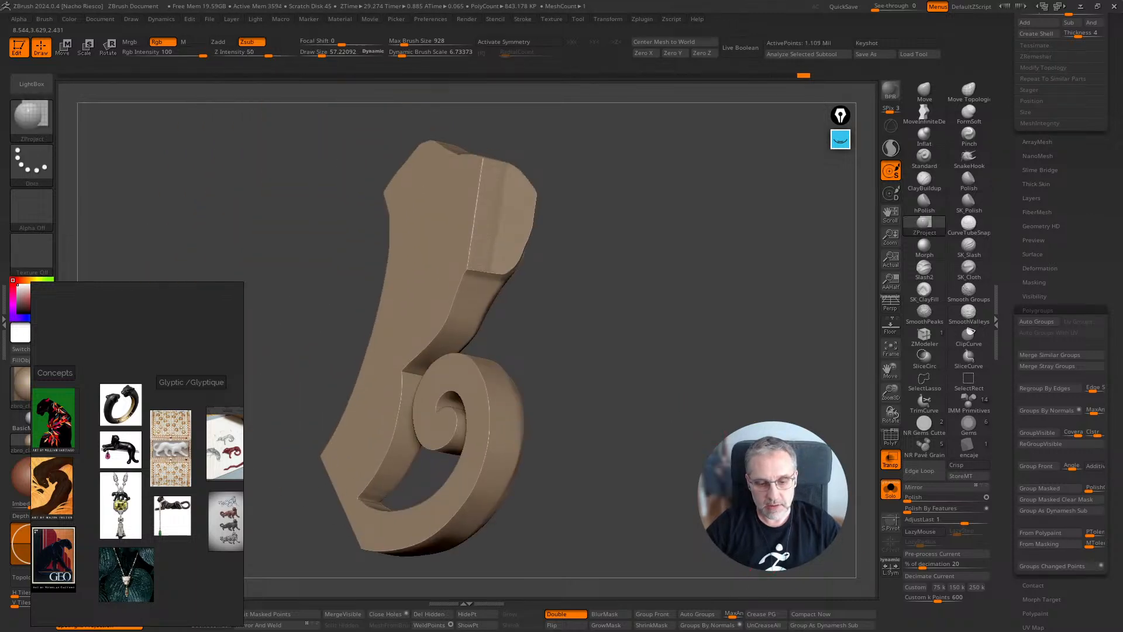
left_click_drag(808, 497, 720, 497)
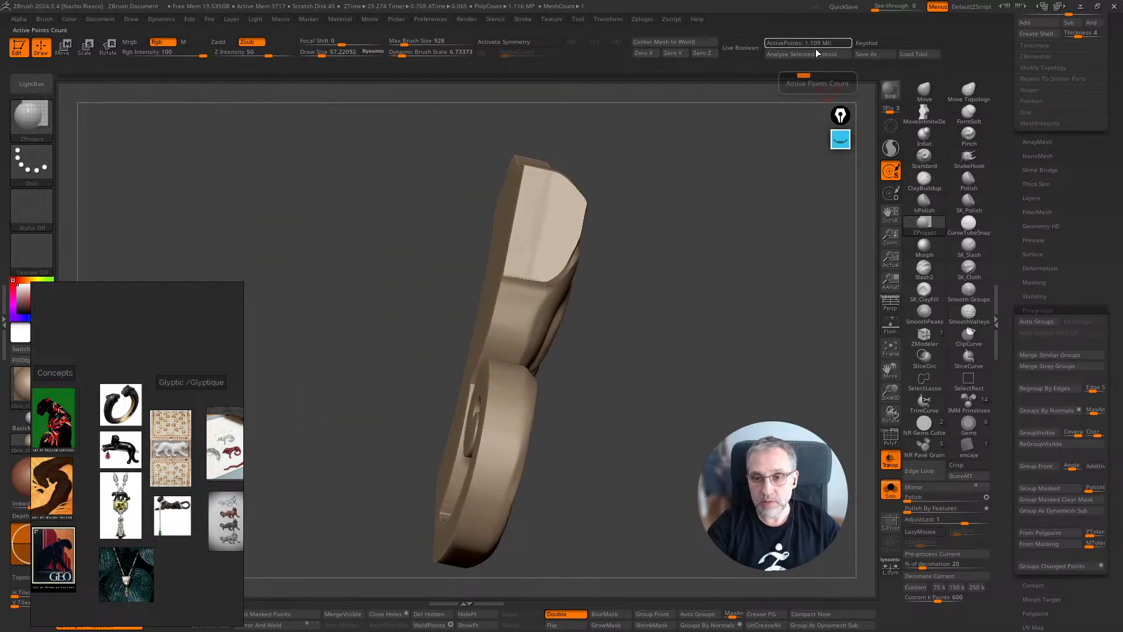
left_click_drag(755, 380, 649, 403)
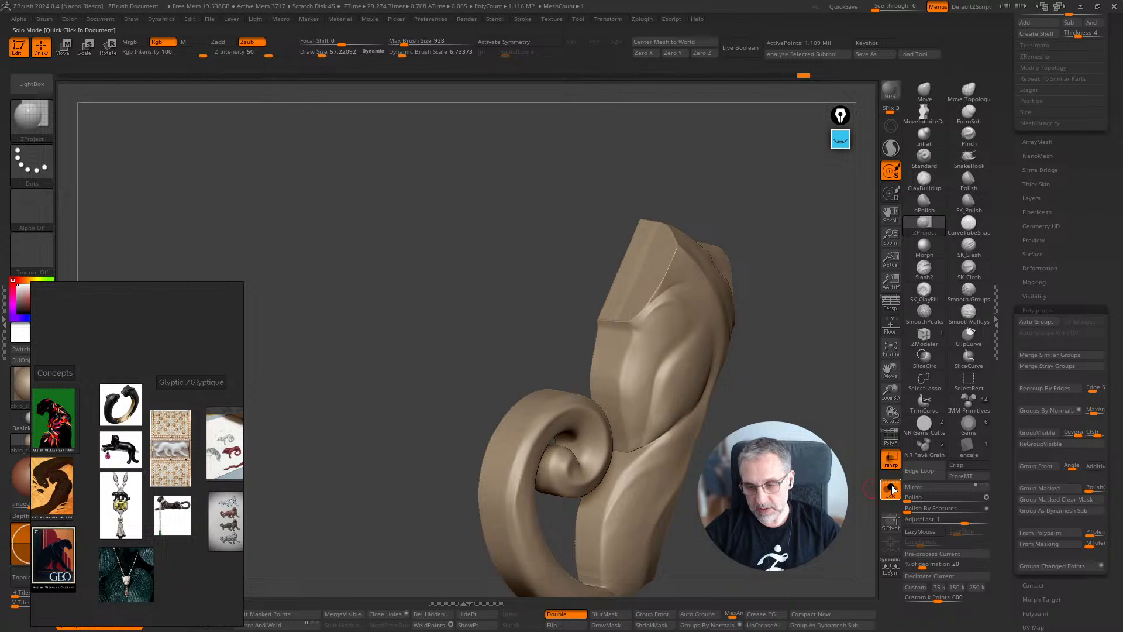
Turn off transparency, check the thickened body against the head, collar and frame outside Solo, and isolate it again
left_click(892, 490)
left_click(889, 463)
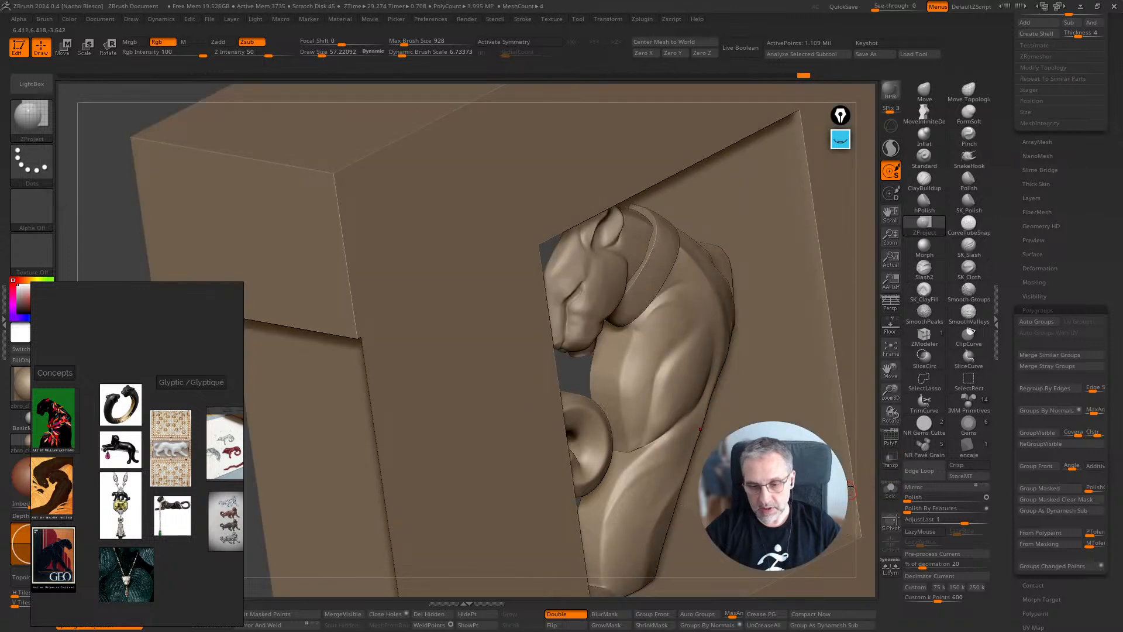
left_click_drag(851, 487, 807, 465)
left_click(895, 493)
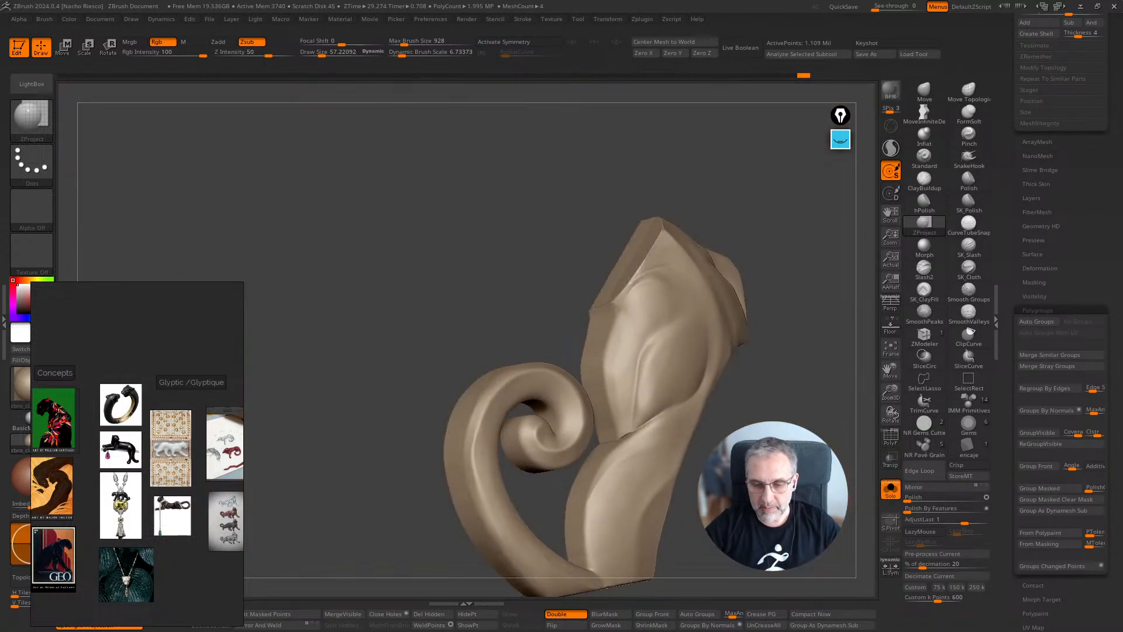
left_click_drag(849, 500, 871, 242)
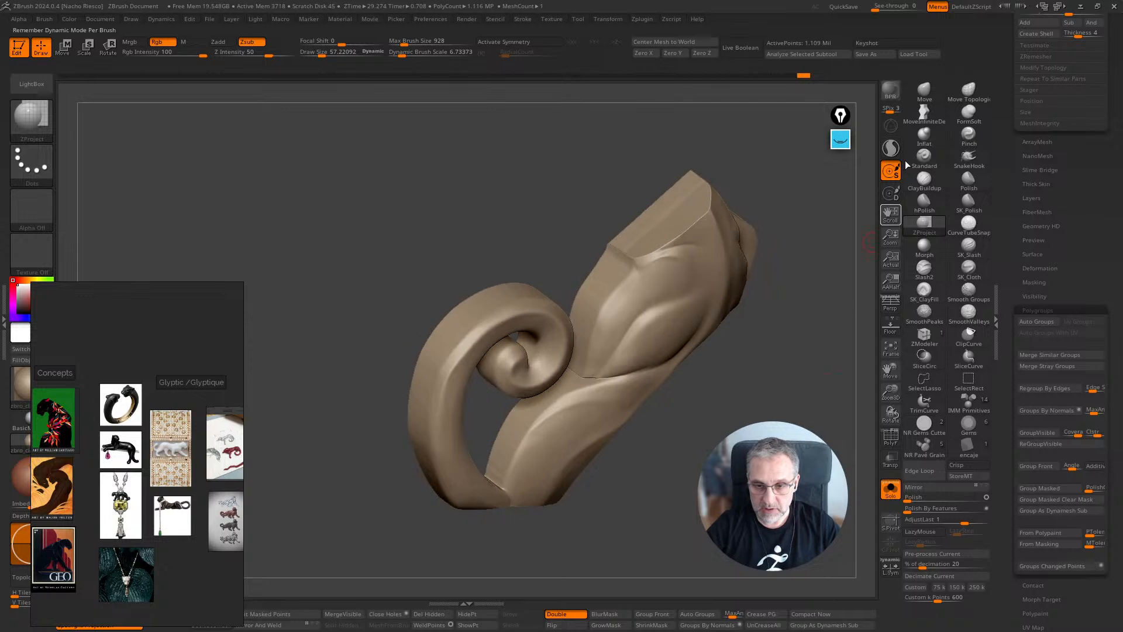
Adjust the fold above the haunch using the Move brush with backface masking and a draw size of about 240
left_click(924, 89)
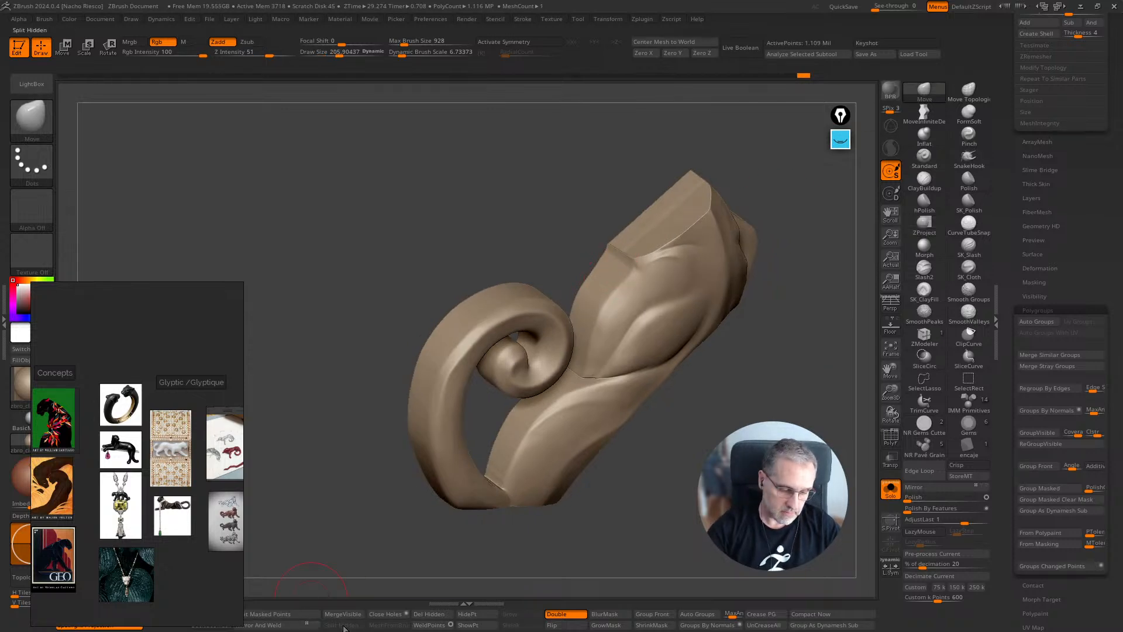
right_click_drag(210, 435, 234, 338)
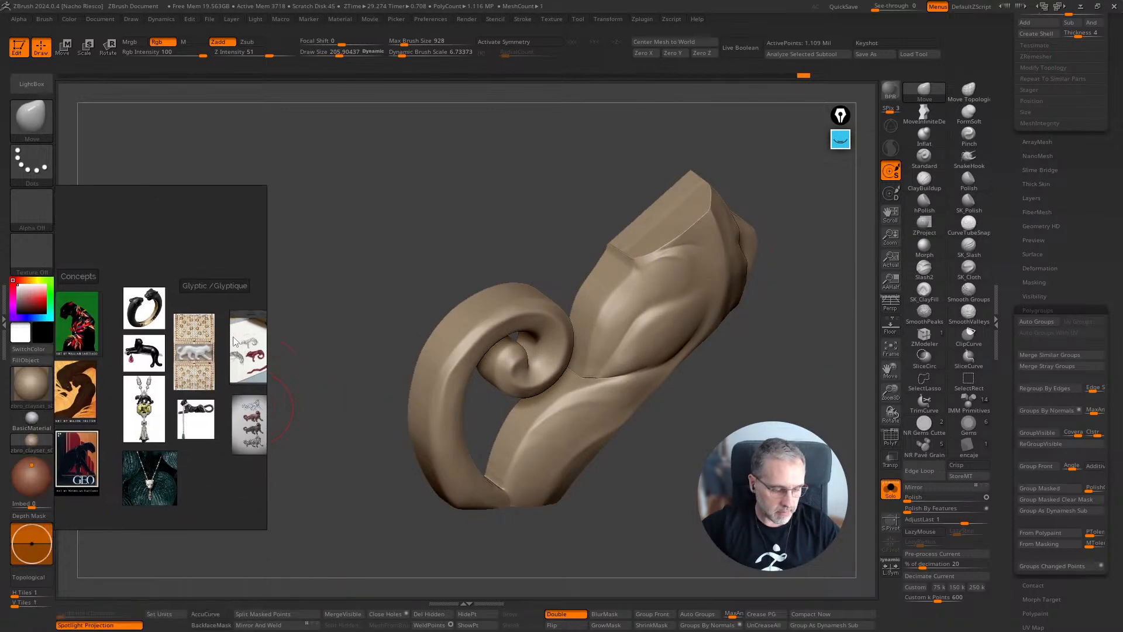
left_click(213, 625)
left_click_drag(755, 404, 725, 377)
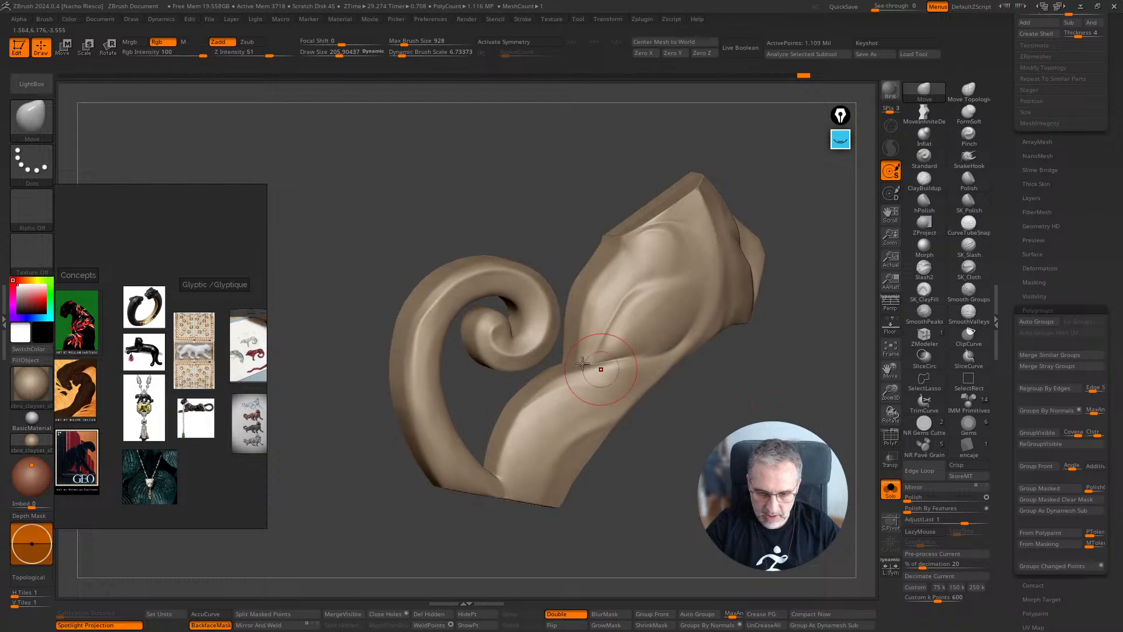
key("s")
left_click_drag(584, 362, 586, 364)
key("b")
key("m")
key("c")
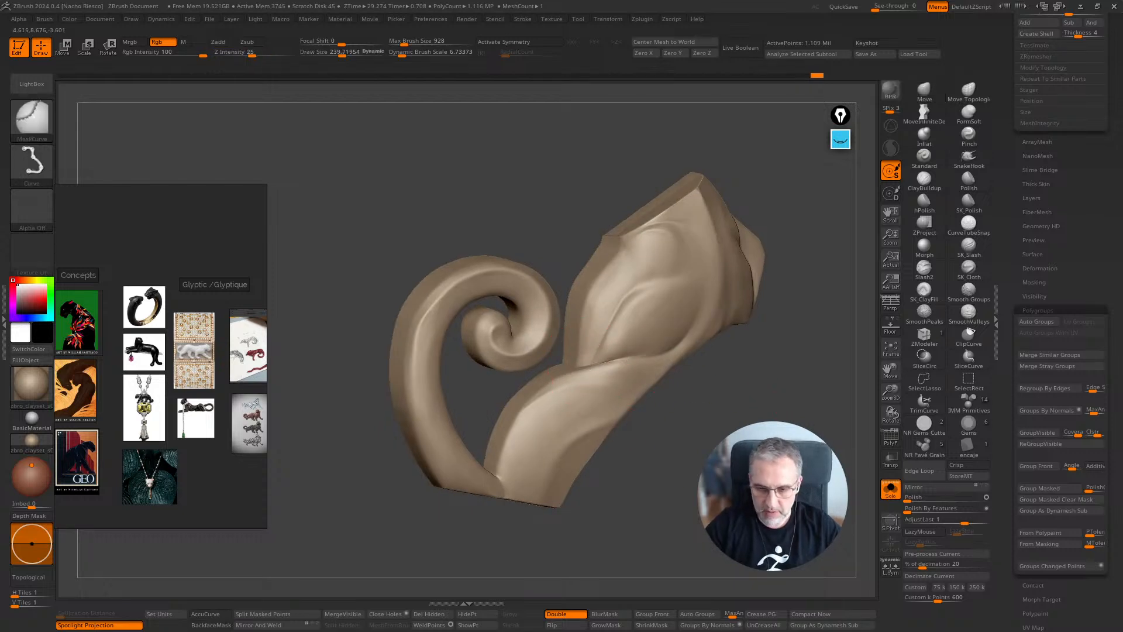
Clip the base of the body and tail straight with a horizontal ClipCurve line in front view
mouse_move(760, 380)
left_mouse_down("shift")
mouse_move(725, 368)
mouse_move(725, 357)
left_mouse_up("shift")
mouse_move(702, 409)
left_mouse_down("alt")
mouse_move(686, 463)
mouse_move(281, 446)
mouse_move(292, 432)
left_mouse_up("alt")
key("ctrl+shift")
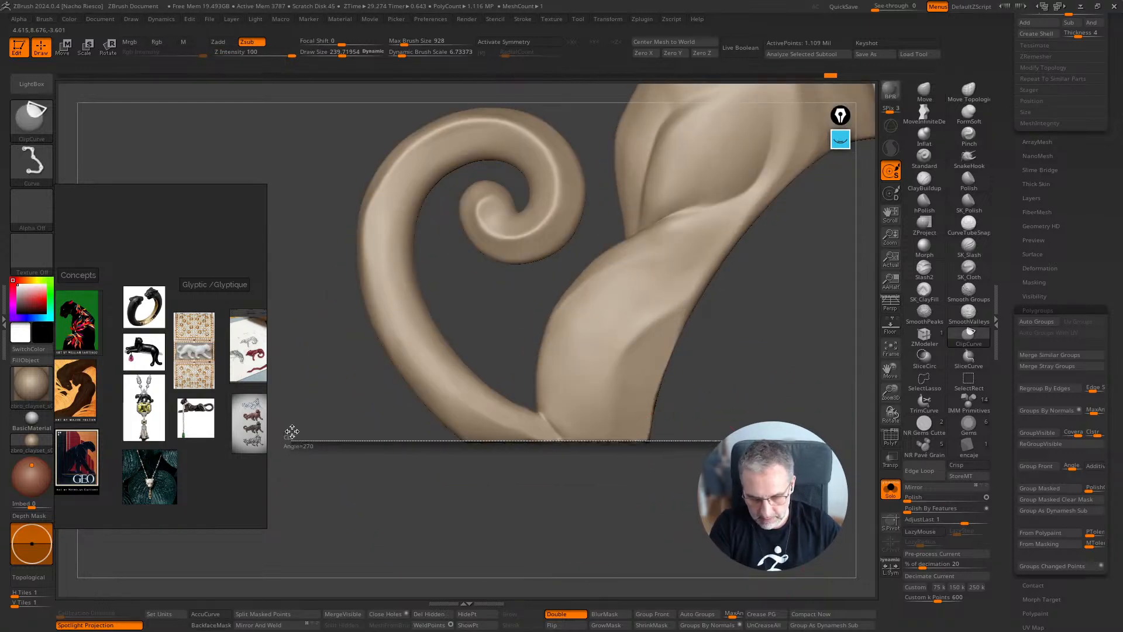
left_click_drag(336, 519, 336, 518, "ctrl+shift")
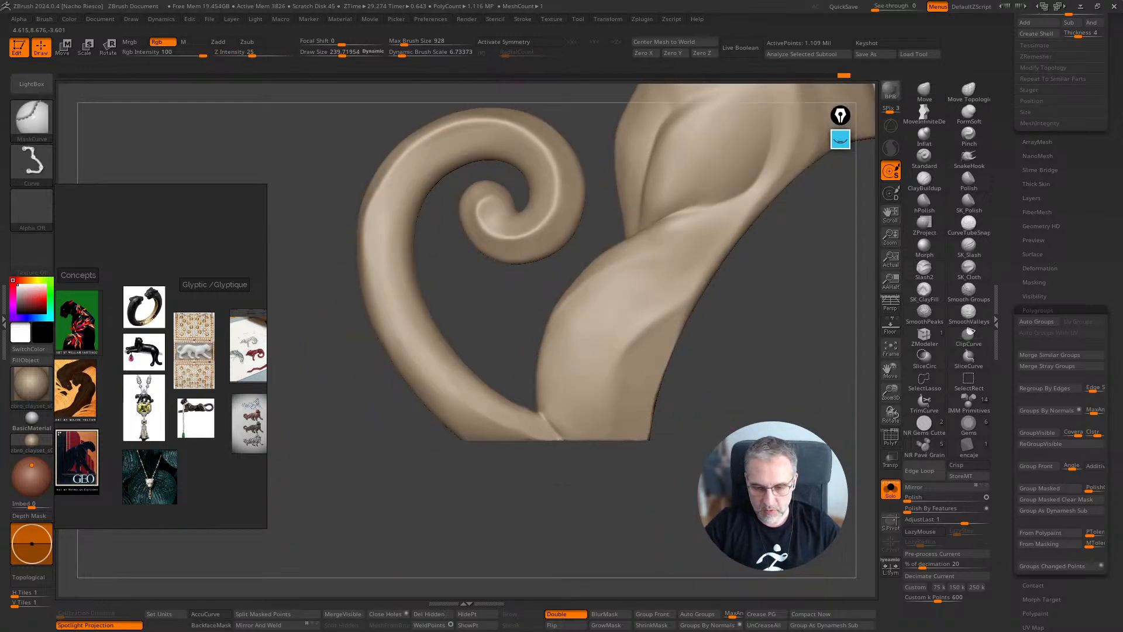
mouse_move(761, 457)
left_mouse_down()
mouse_move(737, 398)
mouse_move(761, 457)
mouse_move(738, 533)
mouse_move(760, 509)
mouse_move(778, 451)
mouse_move(736, 317)
left_mouse_up()
Leave Solo to show the whole panther and hide the square frame subtool
left_click(889, 490)
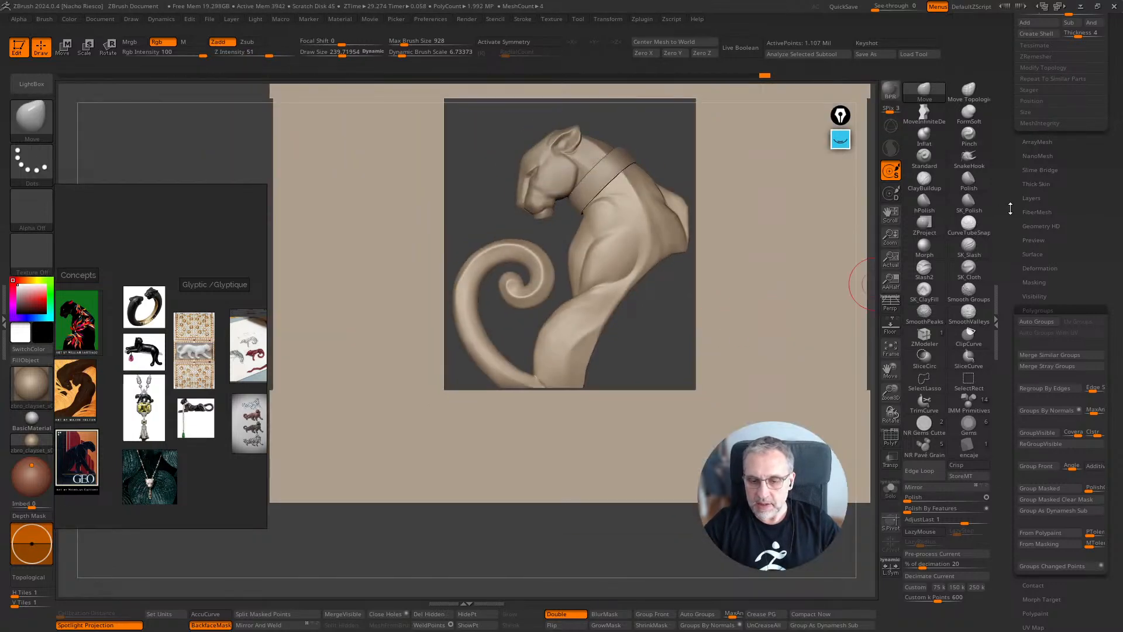
left_click_drag(1008, 217, 1026, 354)
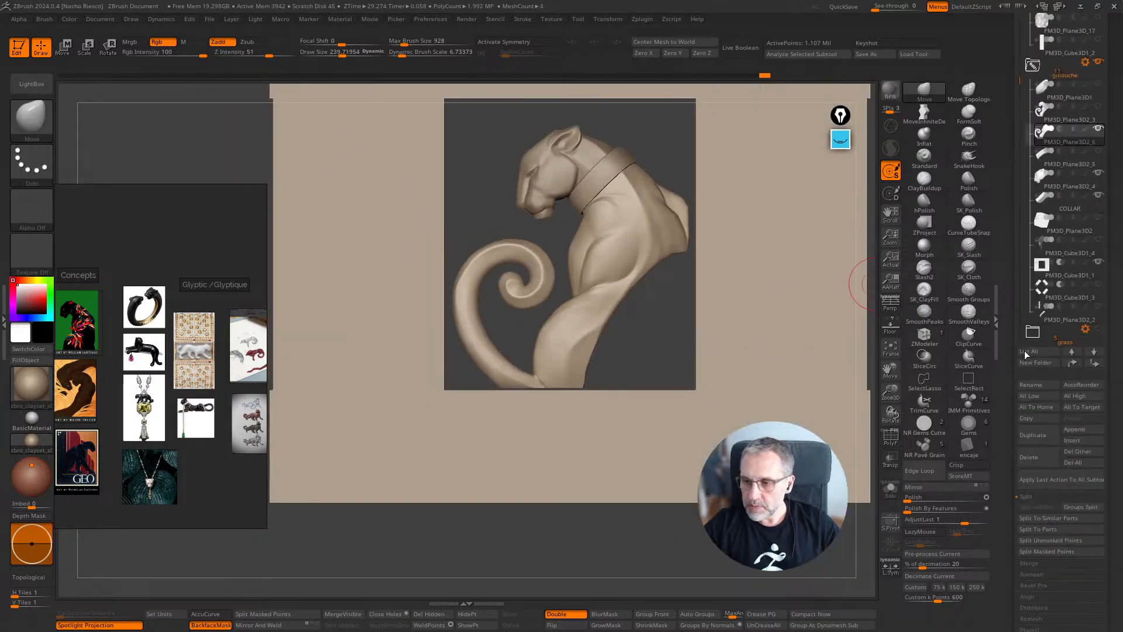
left_click(1098, 265)
left_click_drag(1019, 70, 1019, 347)
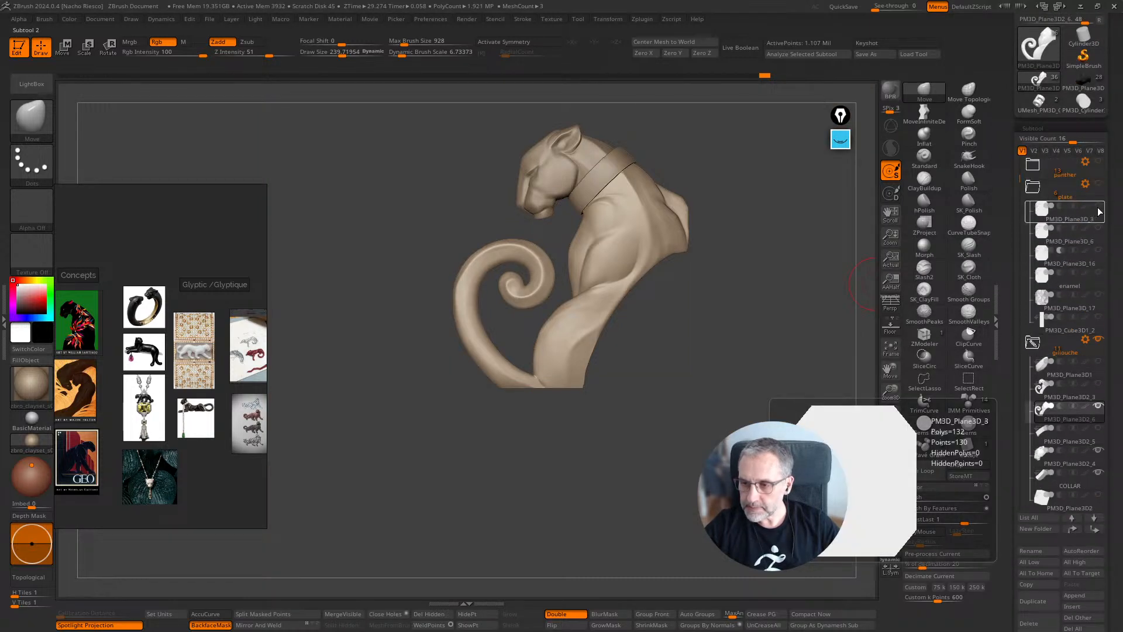
Preview the plate folder's subtools one by one, leave PM3D_Plane3D_17 visible and compare its depth with the panther in profile
left_click(1099, 207)
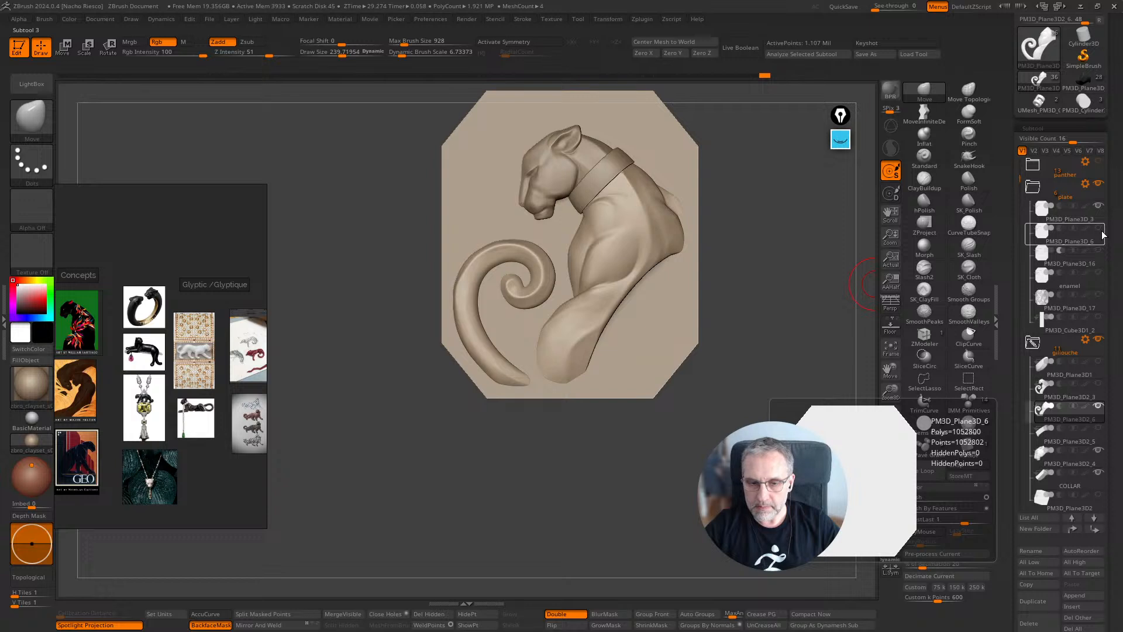
left_click(1100, 229)
left_click(1100, 229)
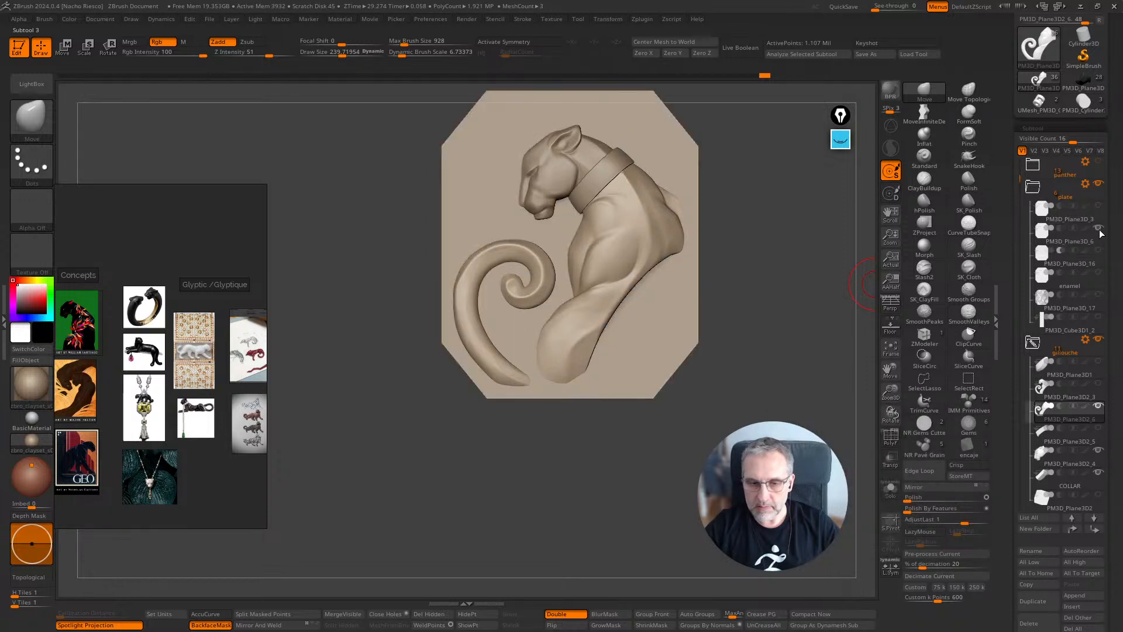
left_click(1100, 228)
left_click(1100, 251)
left_click(1101, 252)
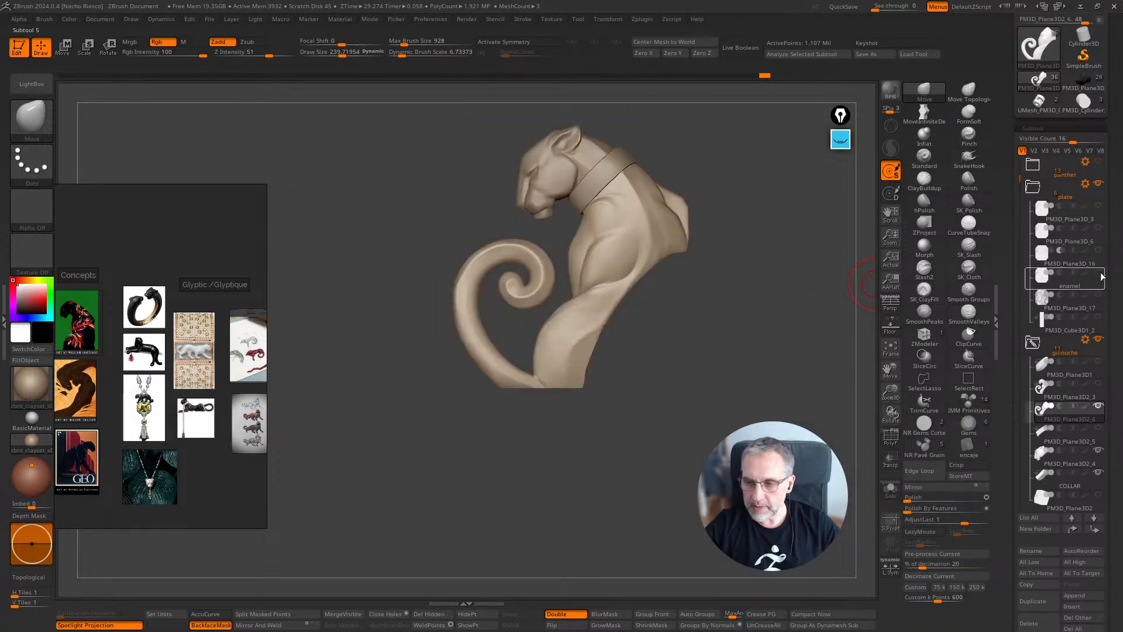
left_click(1101, 274)
left_click(1099, 274)
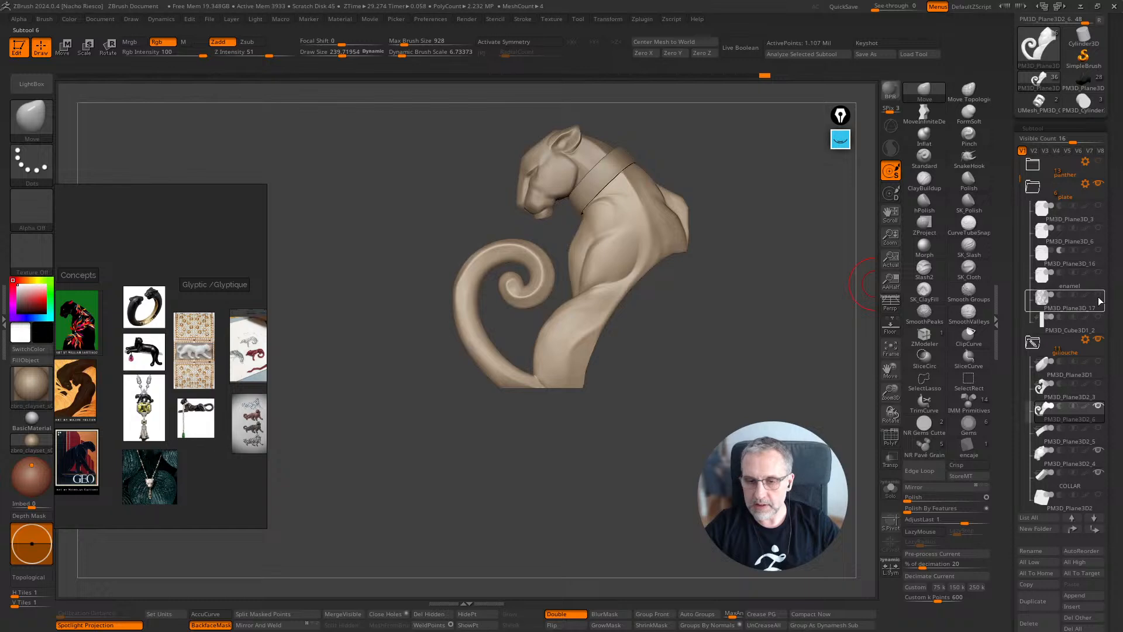
left_click(1099, 296)
left_click_drag(831, 395, 995, 395)
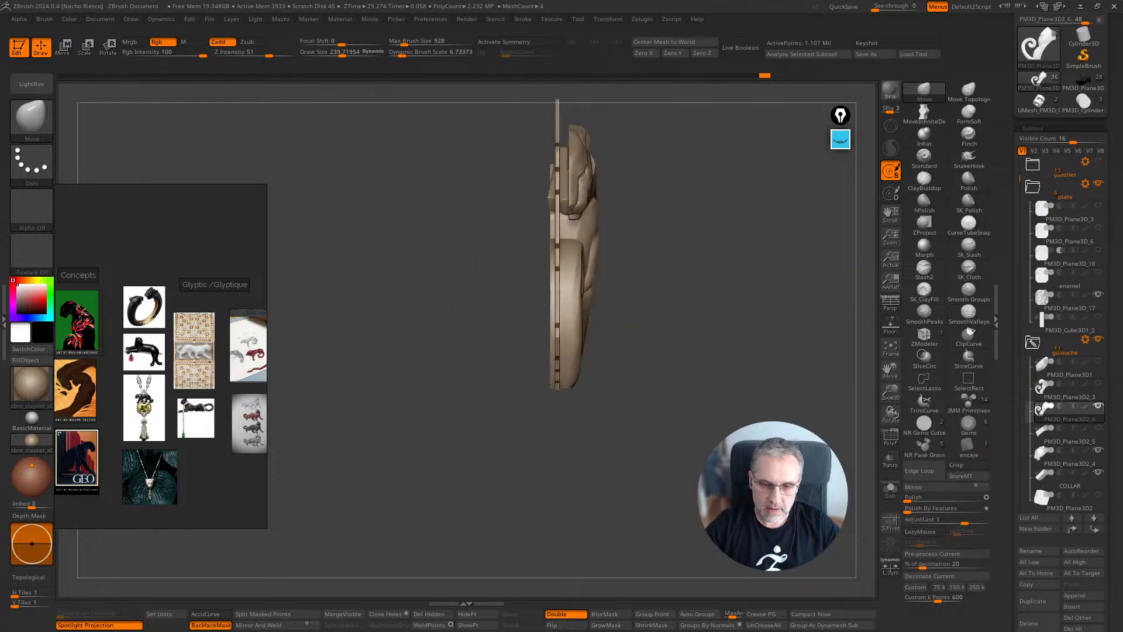
Compare the panther's depth with the striped plate in profile and isolate the head subtool PM3D_Plane3D2_4
mouse_move(831, 374)
left_mouse_down("alt")
mouse_move(831, 417)
mouse_move(842, 418)
left_mouse_up("alt")
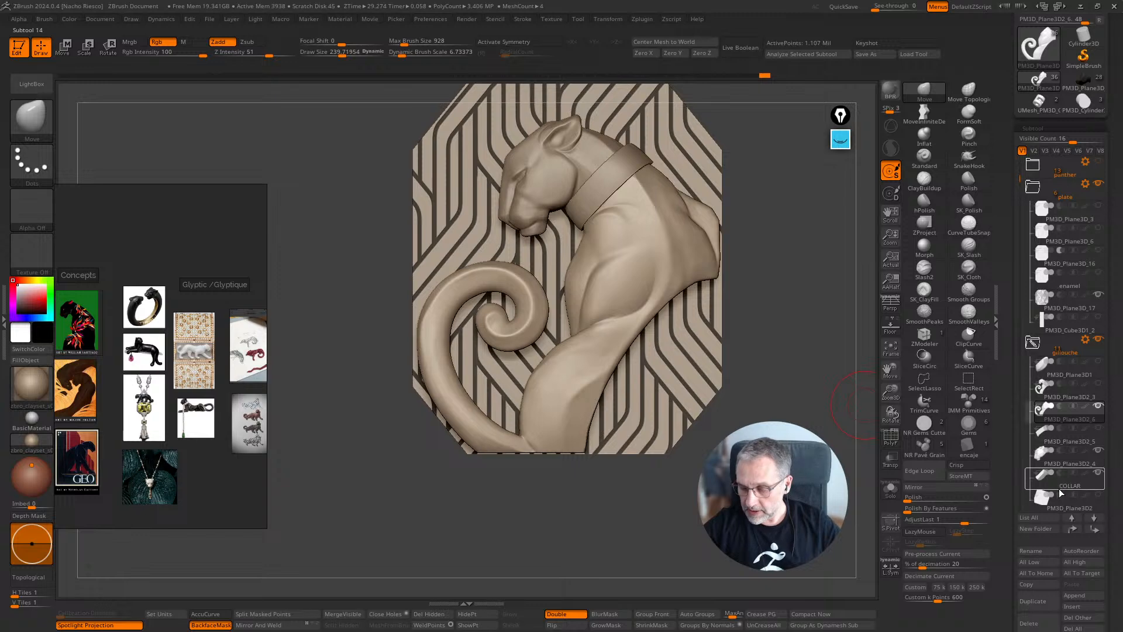
left_click_drag(608, 304, 658, 296)
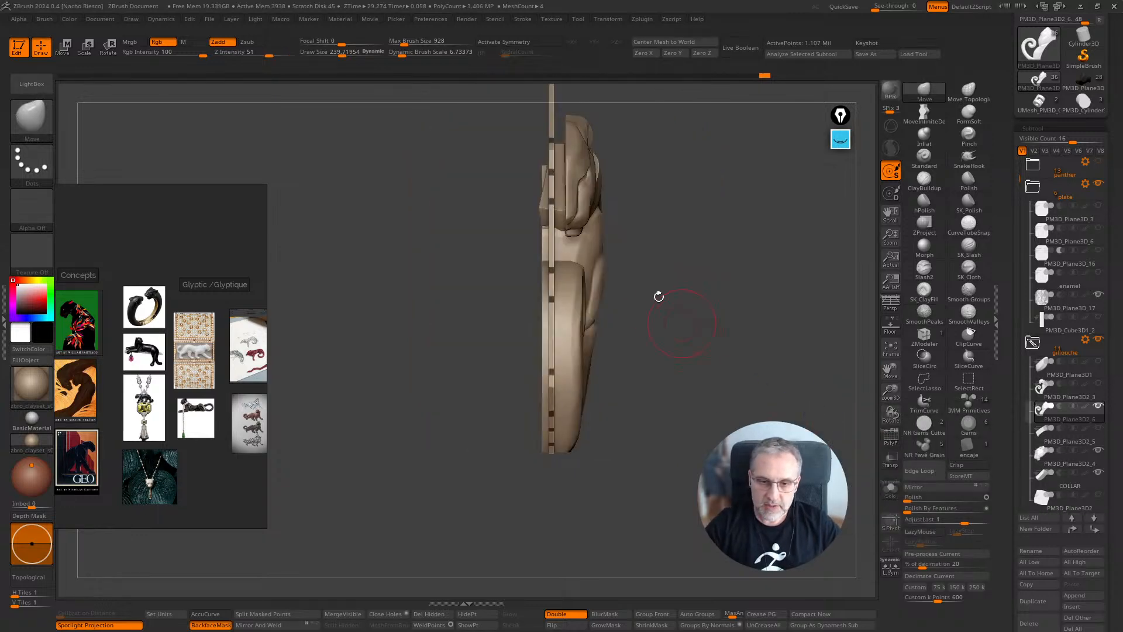
left_click(642, 267, "alt")
left_click(893, 495)
mouse_move(853, 481)
left_mouse_down()
mouse_move(778, 474)
mouse_move(755, 444)
mouse_move(701, 450)
mouse_move(691, 486)
mouse_move(734, 462)
mouse_move(773, 474)
mouse_move(723, 471)
mouse_move(676, 431)
left_mouse_up()
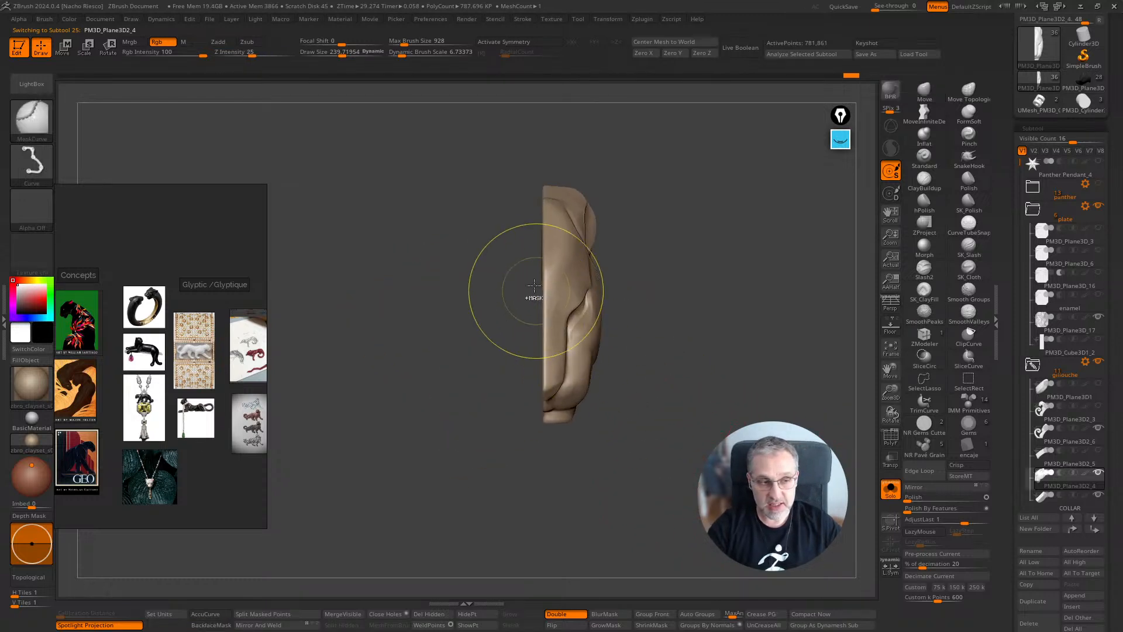
Mask the whole head except its flat back in profile and move the back face outward to deepen the piece
left_click(25, 124, "ctrl")
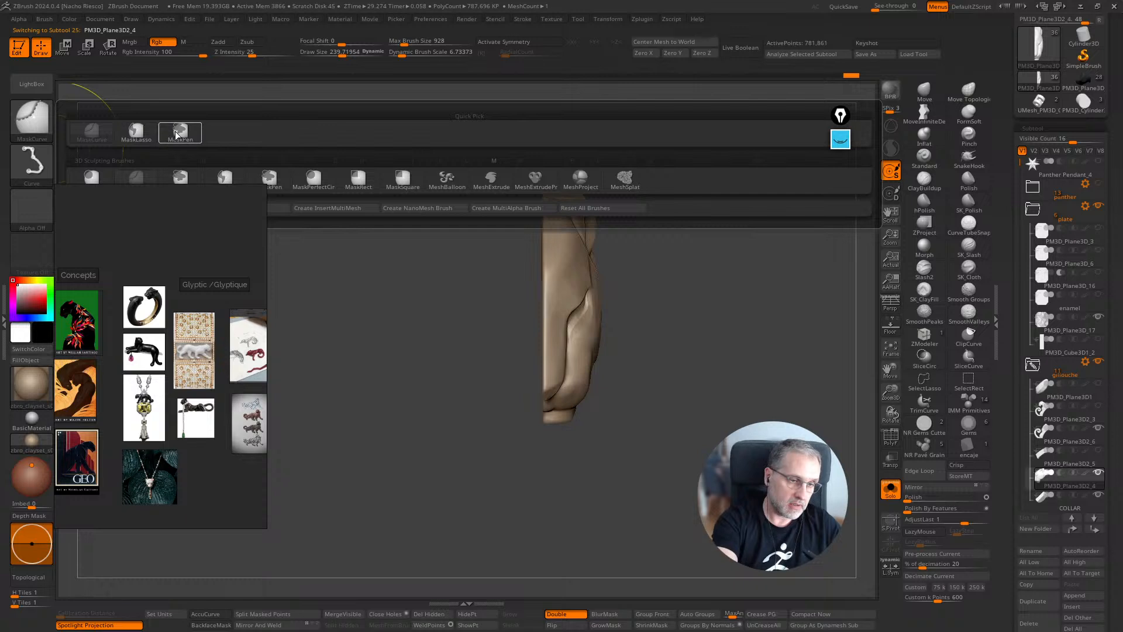
left_click(175, 133, "ctrl")
left_click_drag(487, 175, 545, 502, "ctrl")
mouse_move(654, 434)
left_mouse_down()
mouse_move(709, 432)
mouse_move(761, 364)
mouse_move(777, 368)
mouse_move(765, 392)
left_mouse_up()
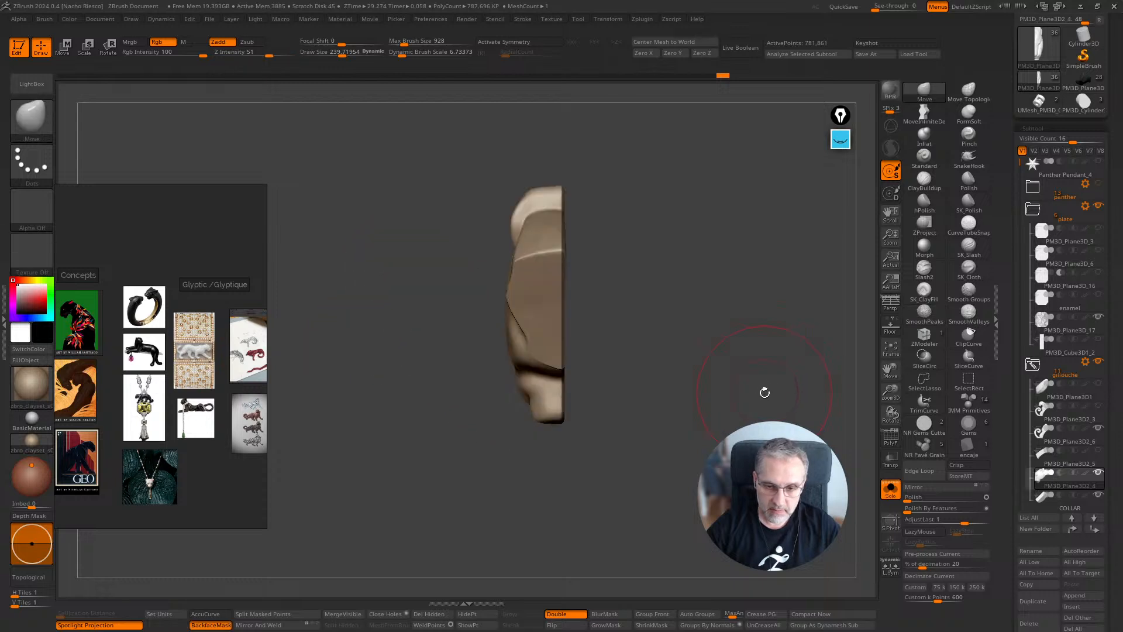
left_click(607, 614)
key("w")
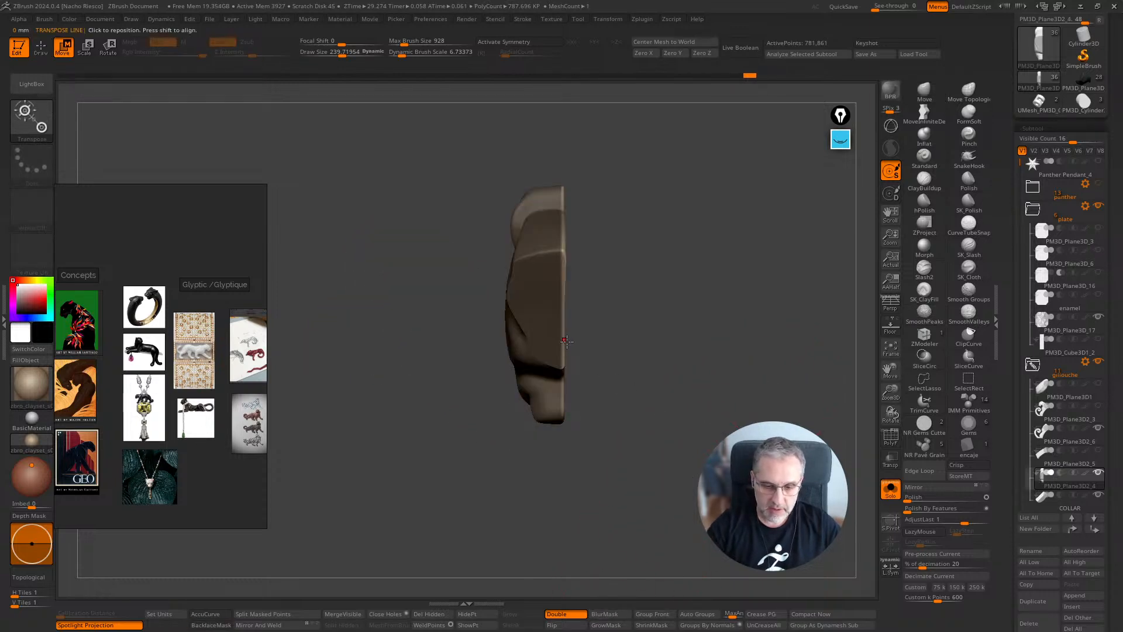
left_click(890, 128)
left_click_drag(454, 296, 481, 295)
key("q")
Leave Solo and inspect how the head sits against the plate and body, with and without the collar
left_click(890, 489)
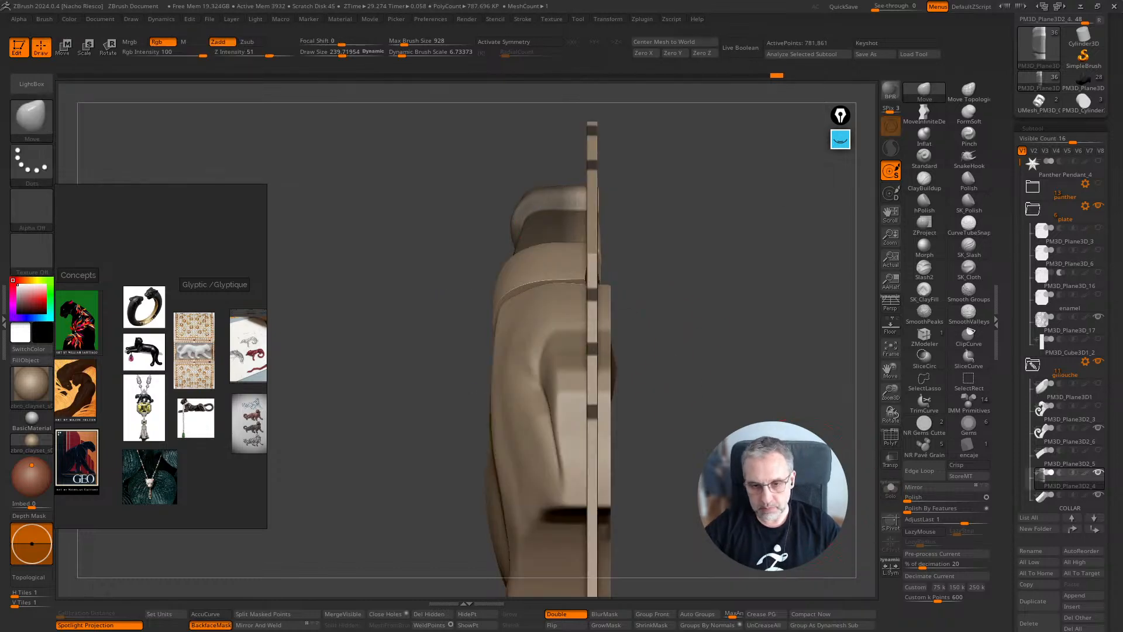
mouse_move(774, 487)
left_mouse_down()
mouse_move(726, 485)
mouse_move(846, 473)
mouse_move(802, 513)
left_mouse_up()
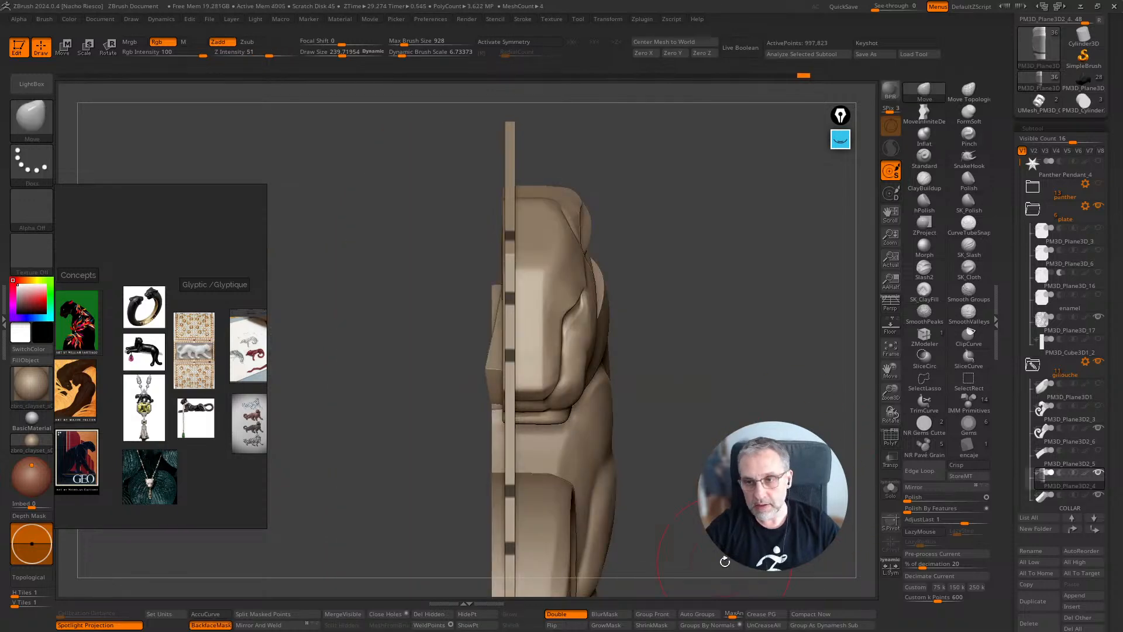
left_click_drag(819, 388, 855, 375)
left_click(889, 489)
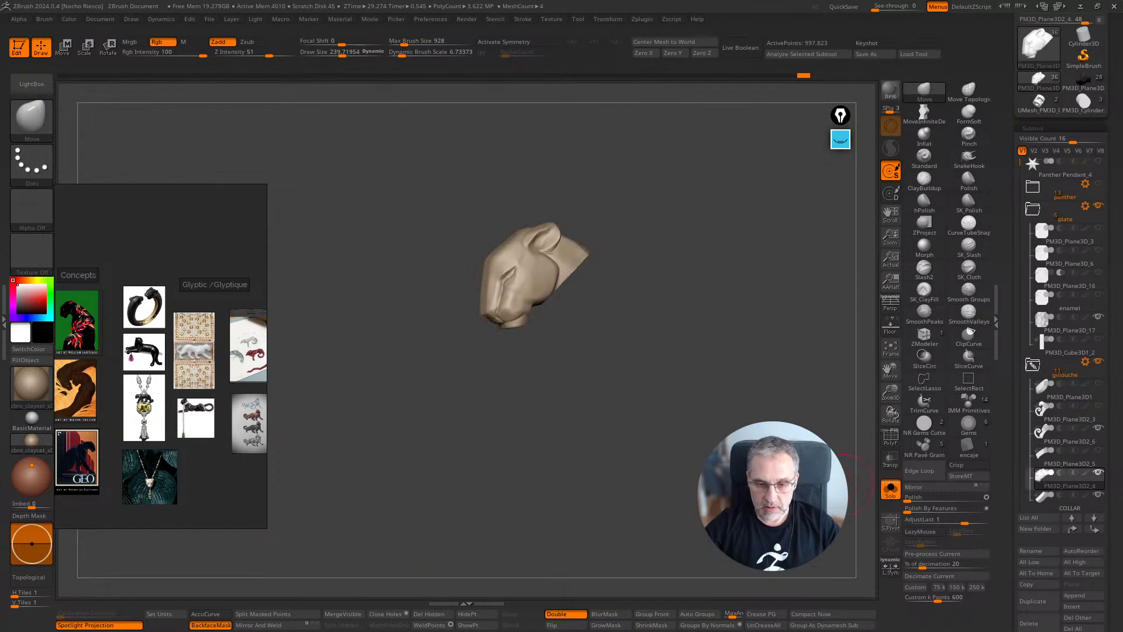
left_click_drag(813, 489, 831, 457)
left_click(890, 490)
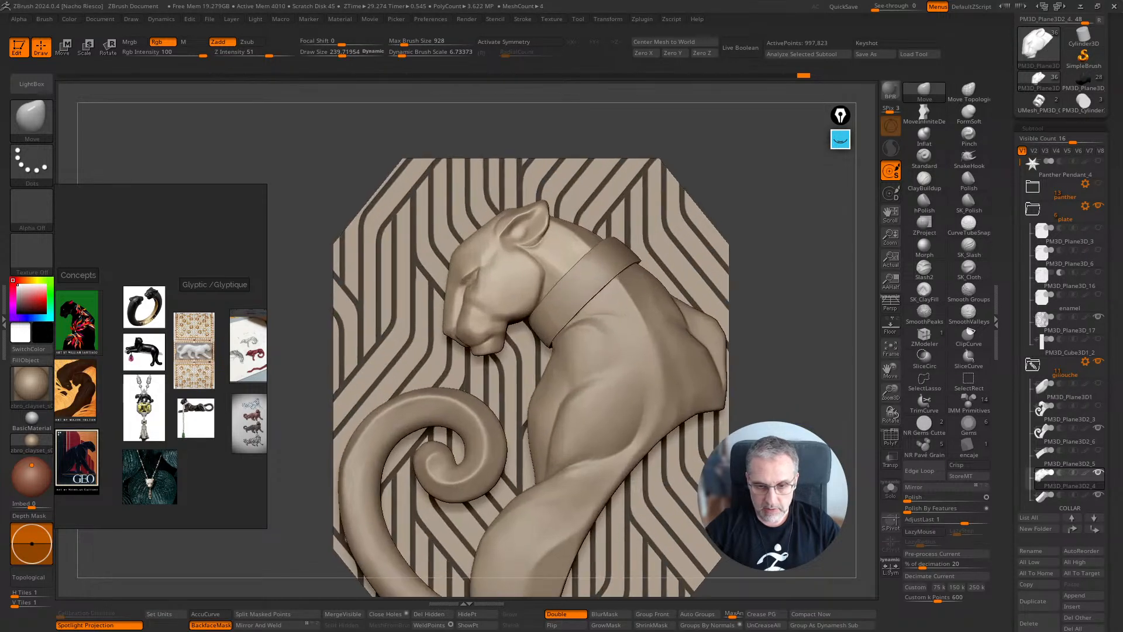
left_click(1098, 495)
left_click_drag(814, 498, 830, 521)
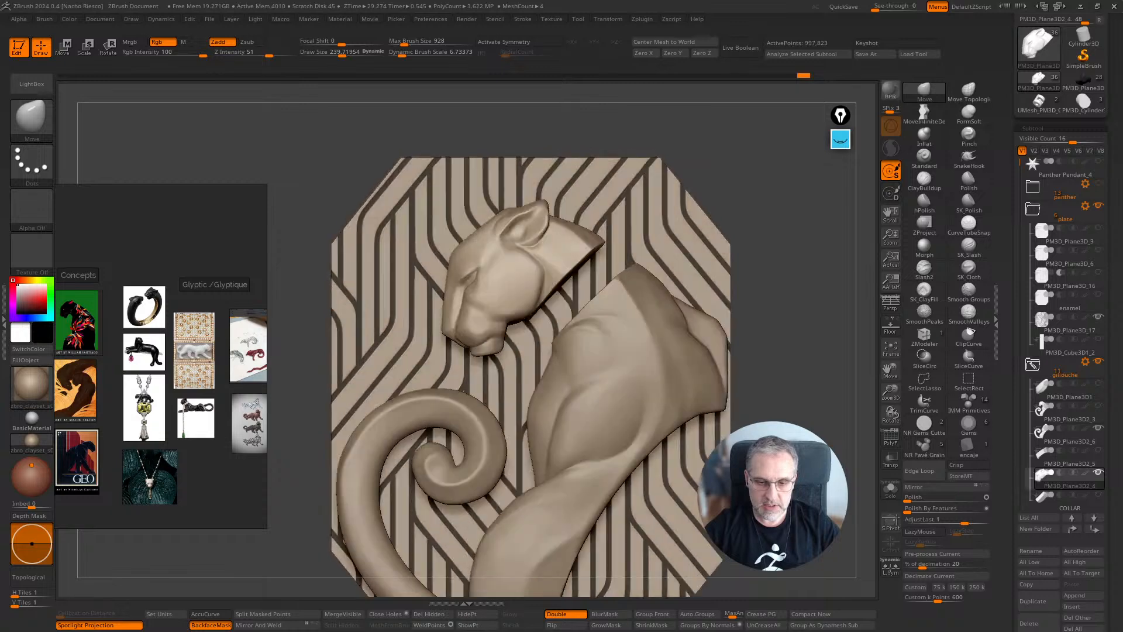
left_click(1099, 496)
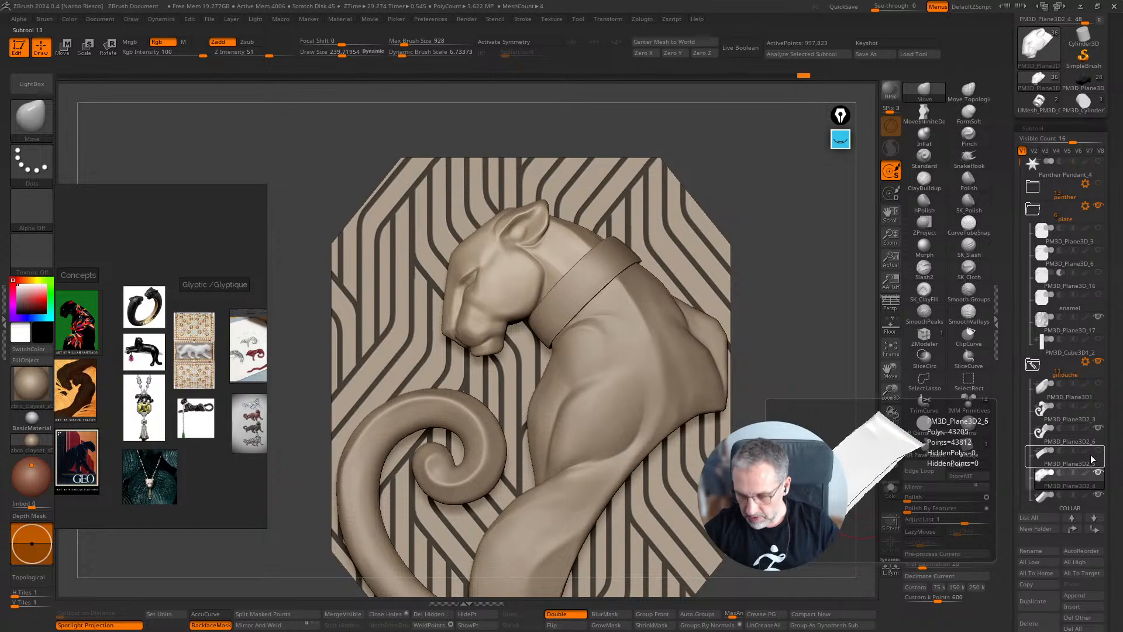
Hide the head and body subtools and select the COLLAR to see its depth against the plate edge-on
left_click(1099, 473)
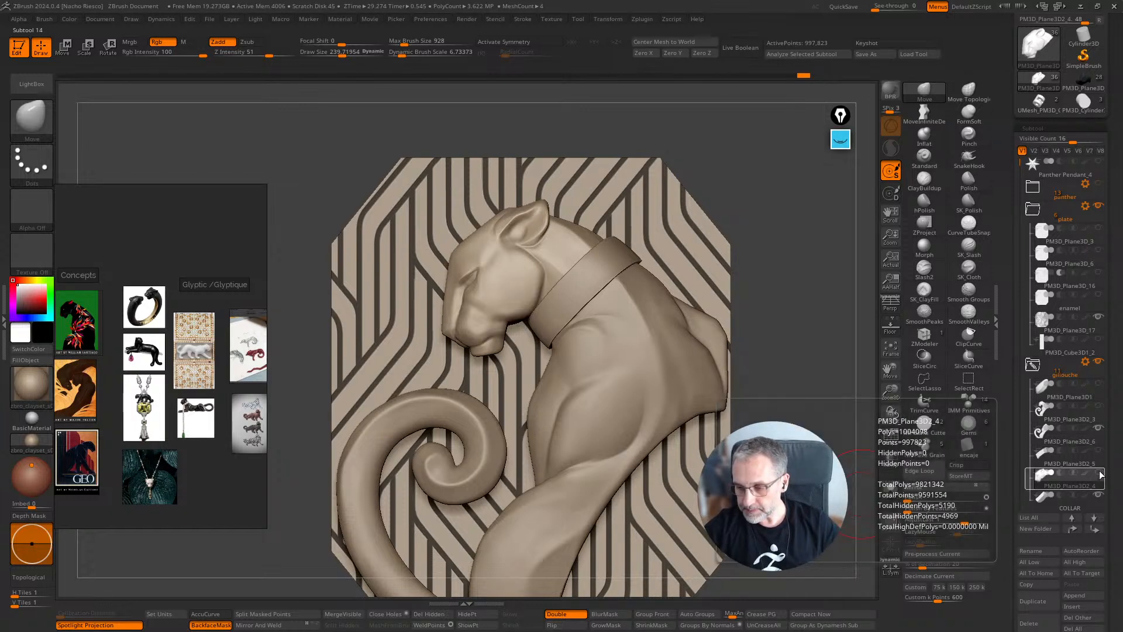
left_click(1099, 428)
left_click(1088, 503)
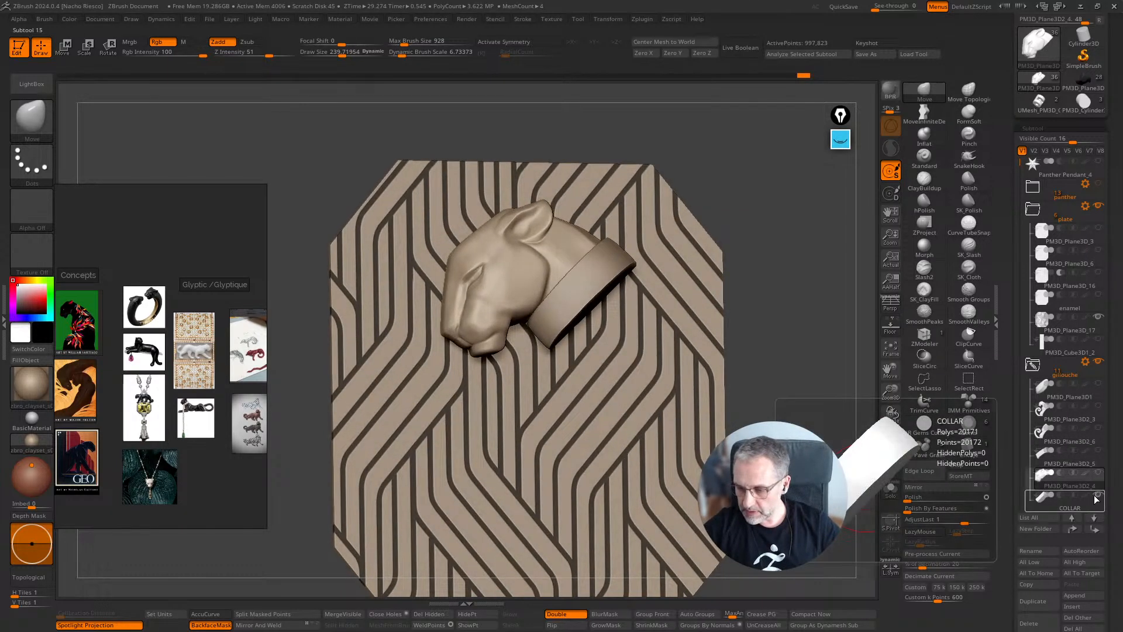
left_click(1093, 508)
left_click_drag(830, 486, 813, 548)
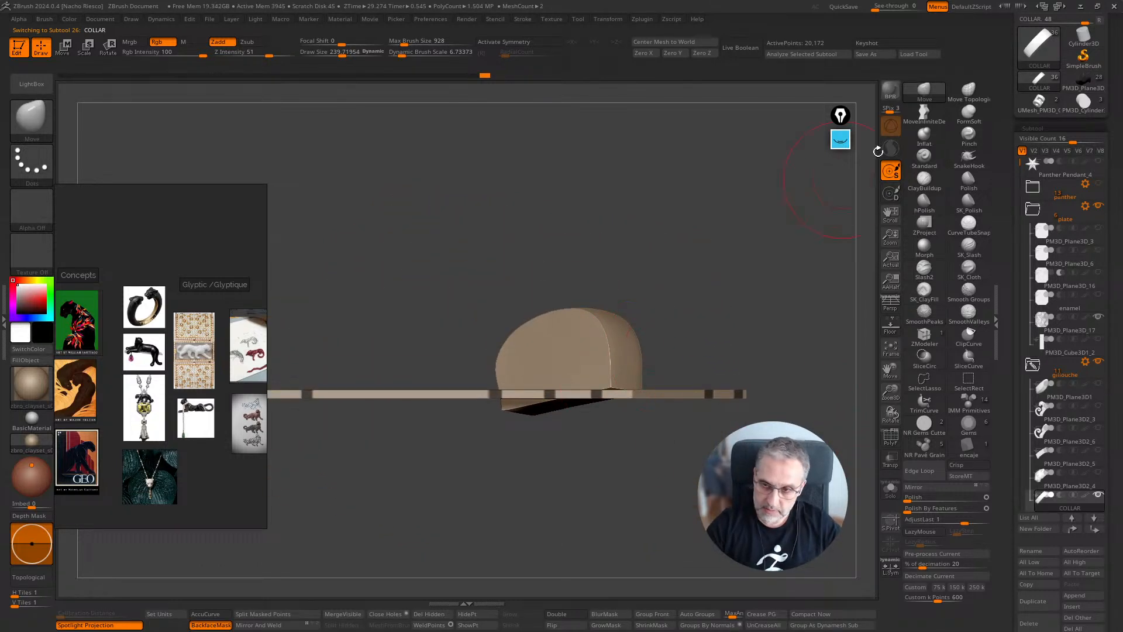
Nudge the collar's base with the Move brush at a draw size of about 315 and measure its depth with a transpose line
key("s")
left_click_drag(589, 428, 595, 428)
left_click_drag(610, 383, 612, 394)
key("w")
key("y")
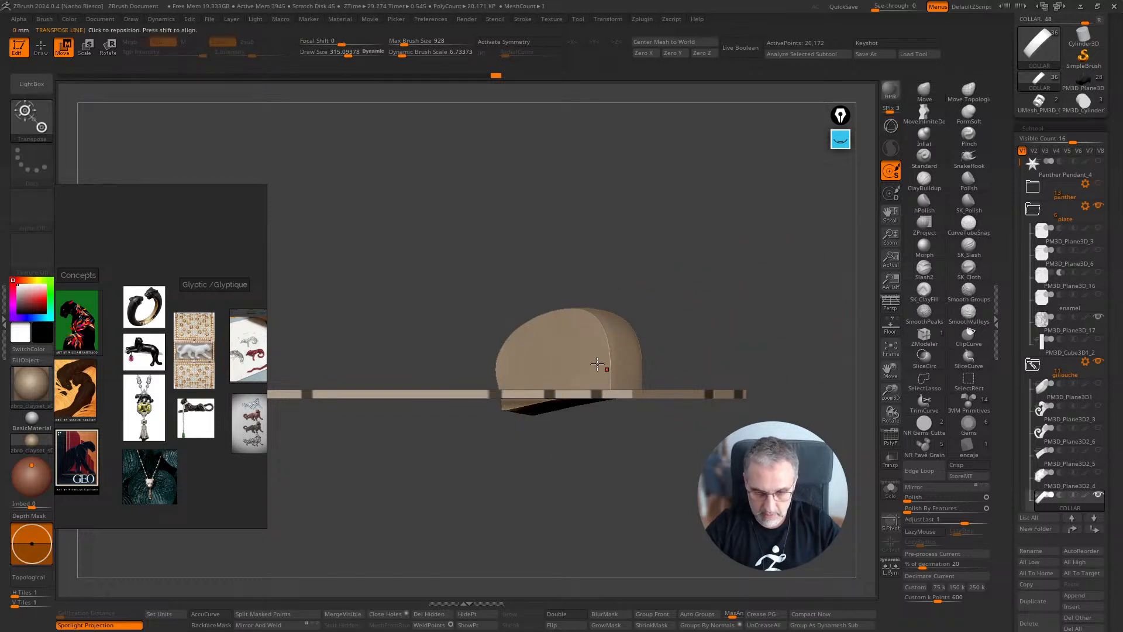
mouse_move(592, 335)
left_mouse_down()
mouse_move(592, 469)
mouse_move(589, 398)
left_mouse_up()
key("q")
Show the plate subtools PM3D_Plane3D_3, PM3D_Plane3D_6 and PM3D_Plane3D_16 together with the collar in front view
mouse_move(717, 275)
left_mouse_down()
mouse_move(735, 239)
mouse_move(800, 457)
left_mouse_up()
left_click(891, 348)
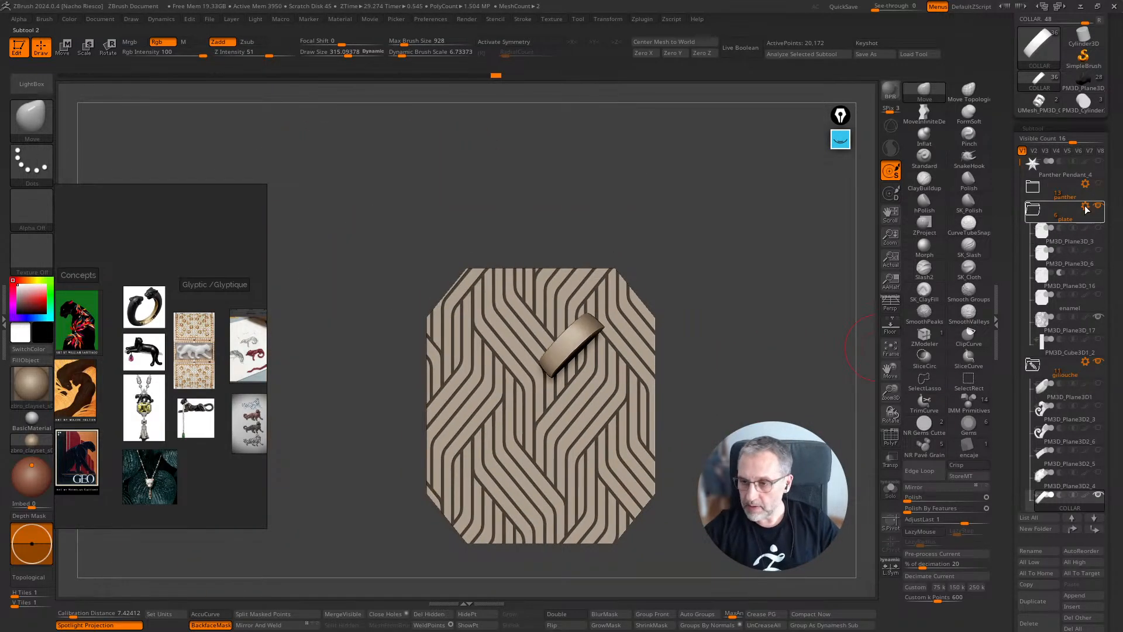
left_click(1100, 255)
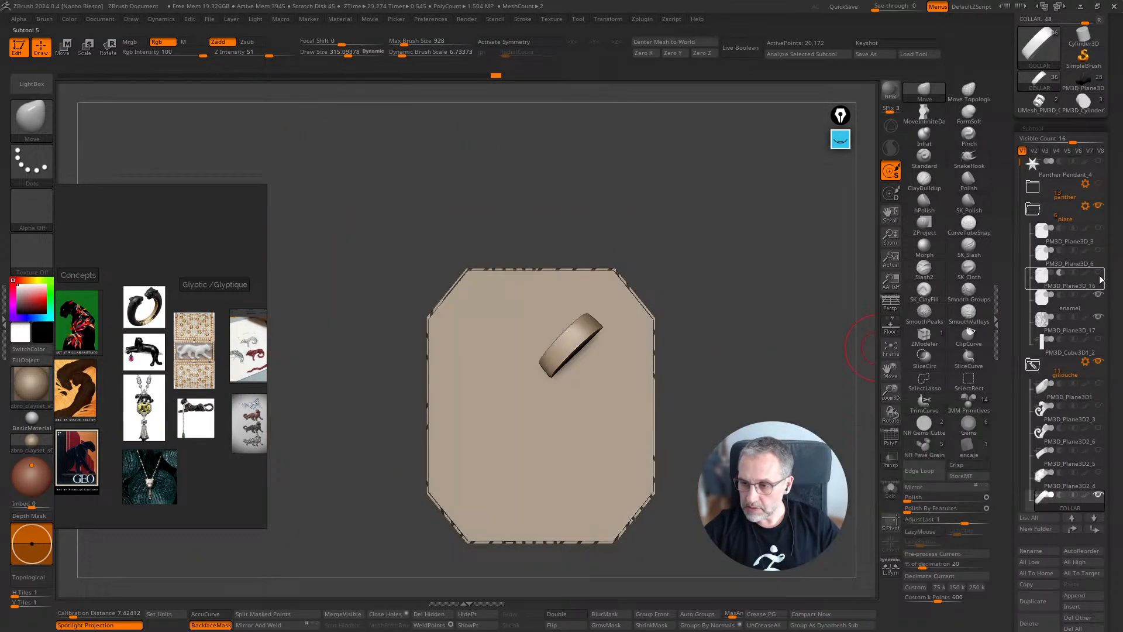
left_click(1099, 230)
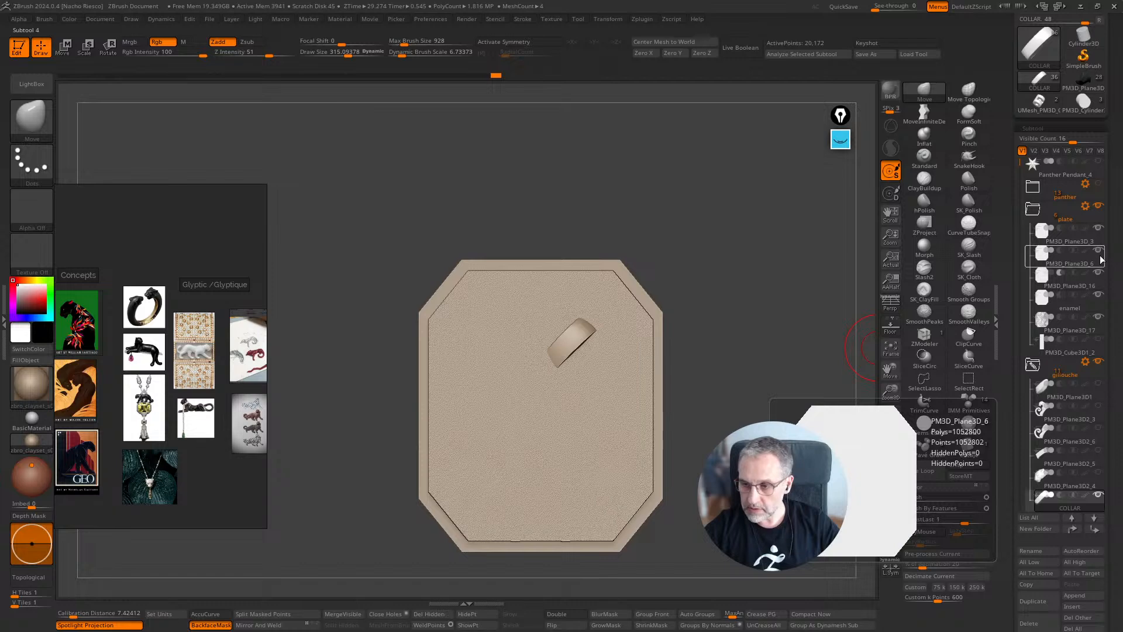
left_click(1099, 253)
left_click(1098, 273)
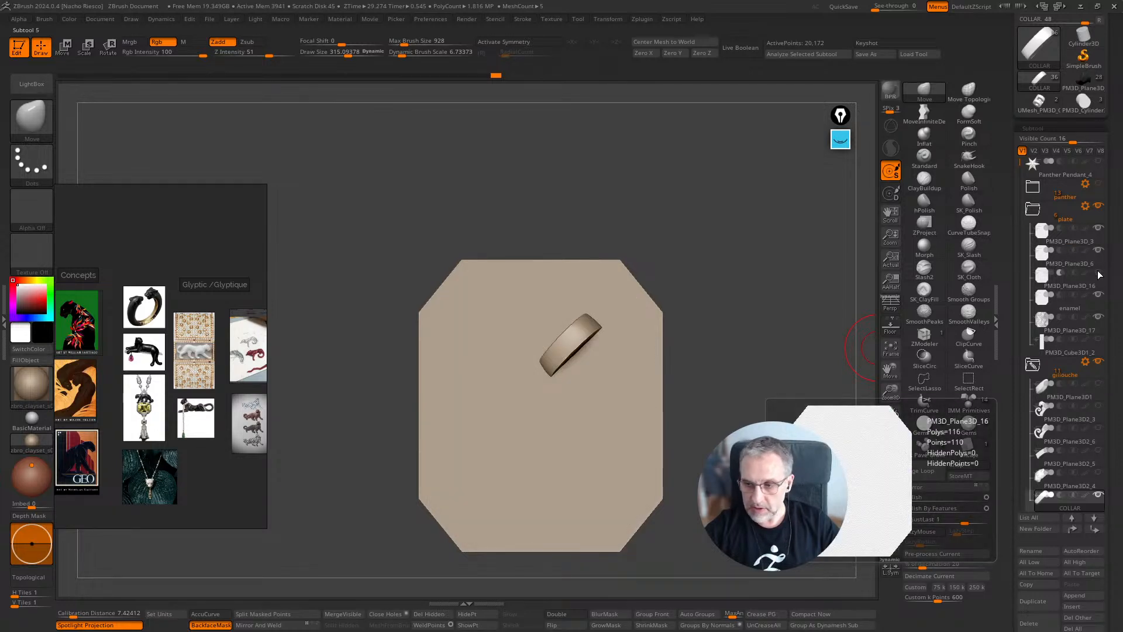
left_click(1098, 274)
left_click(1100, 298)
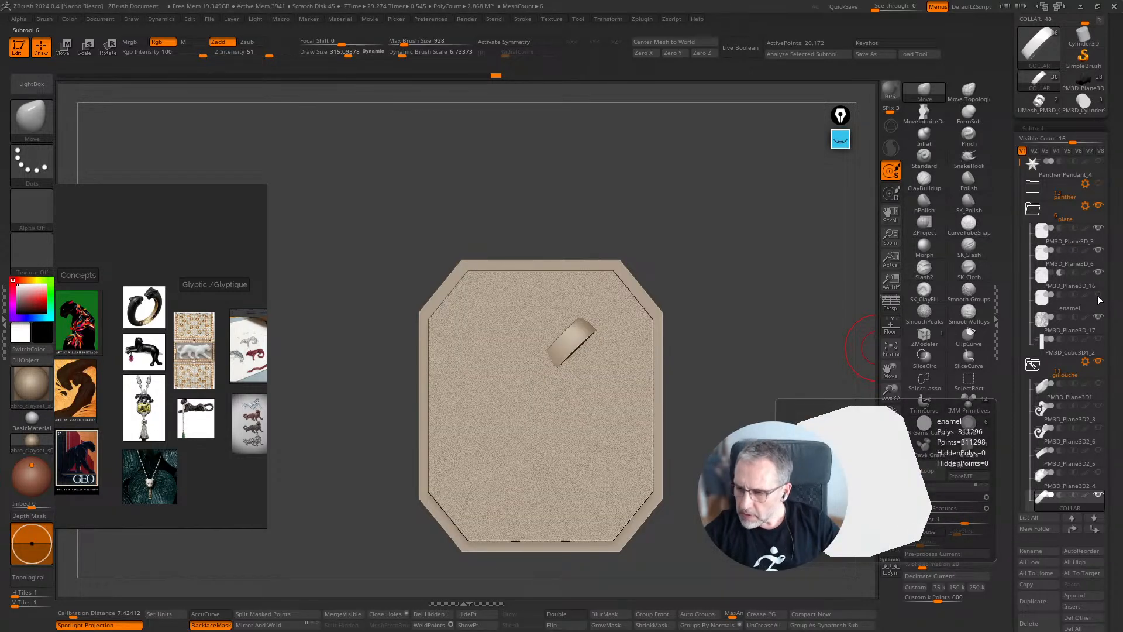
Select PM3D_Plane3D_6 and turn on Live Boolean to preview the recess cut into the octagonal plate
left_click(1073, 253)
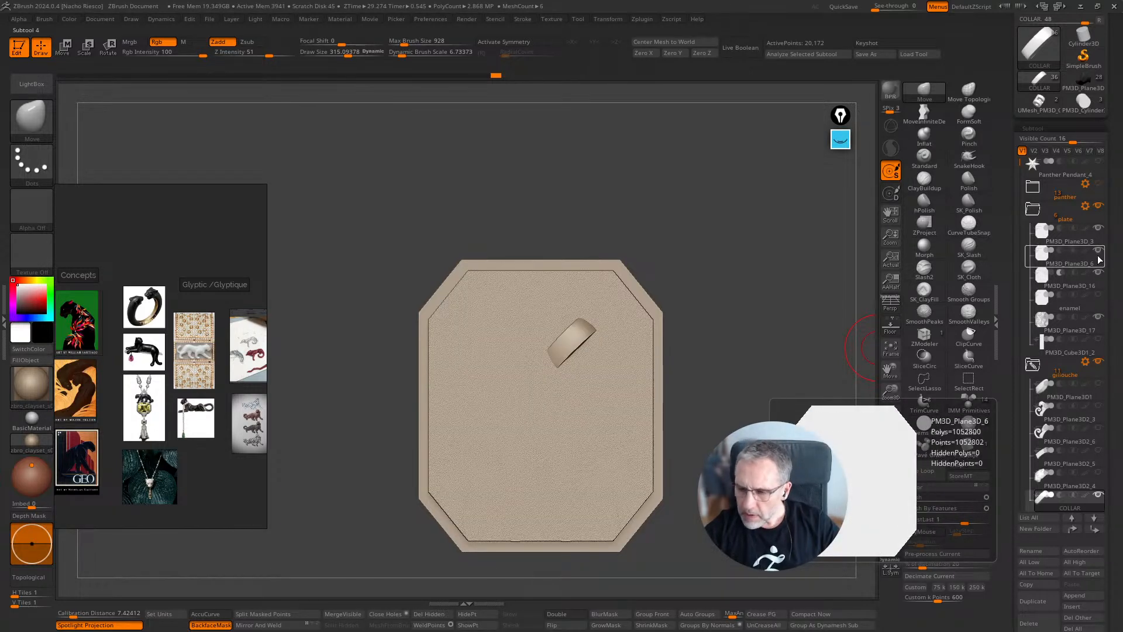
left_click(740, 48)
left_click_drag(792, 388, 810, 408)
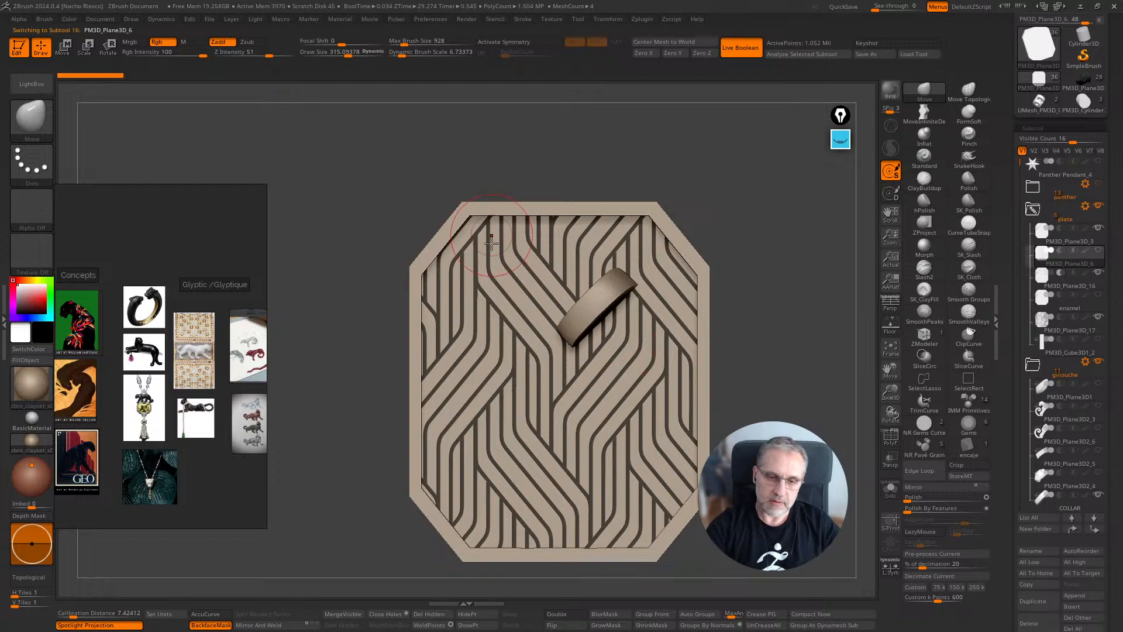
left_click_drag(773, 400, 800, 373)
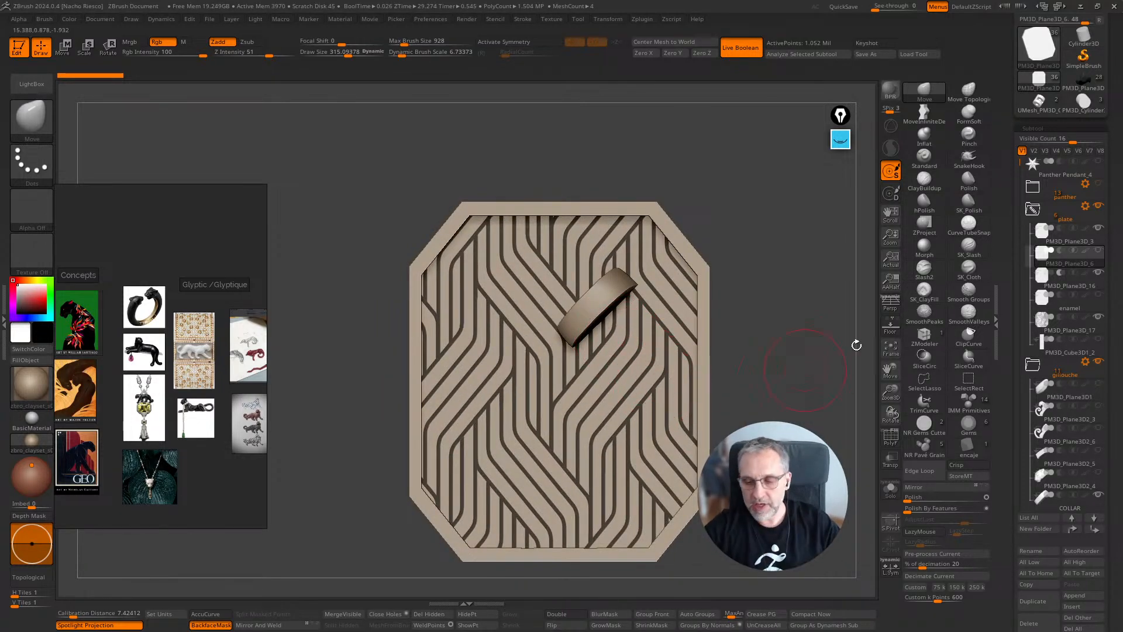
Examine the framed plate with the collar from several angles and review the thumbnails of the remaining subtools
mouse_move(1079, 435)
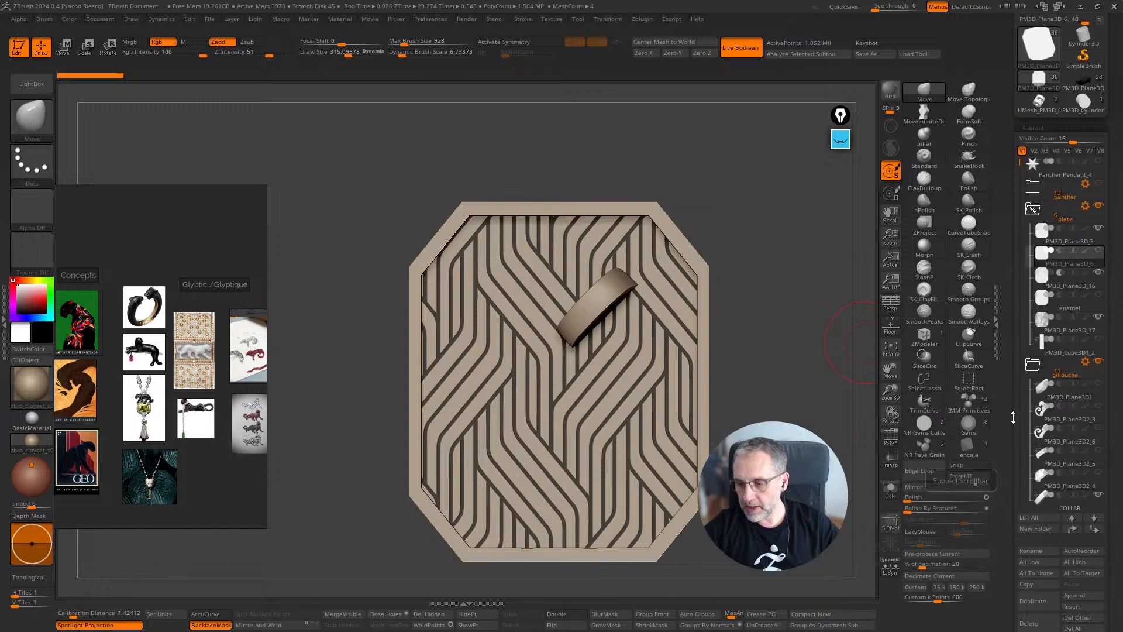
left_click_drag(1009, 241, 1008, 251)
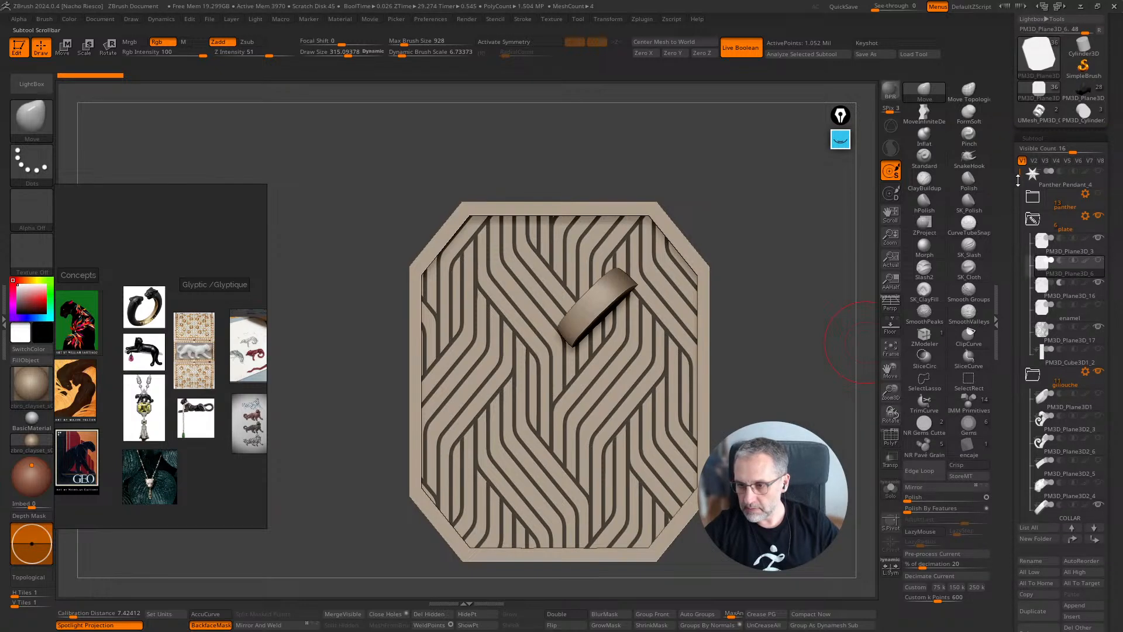
scroll(1042, 304, "down", 3)
mouse_move(1073, 412)
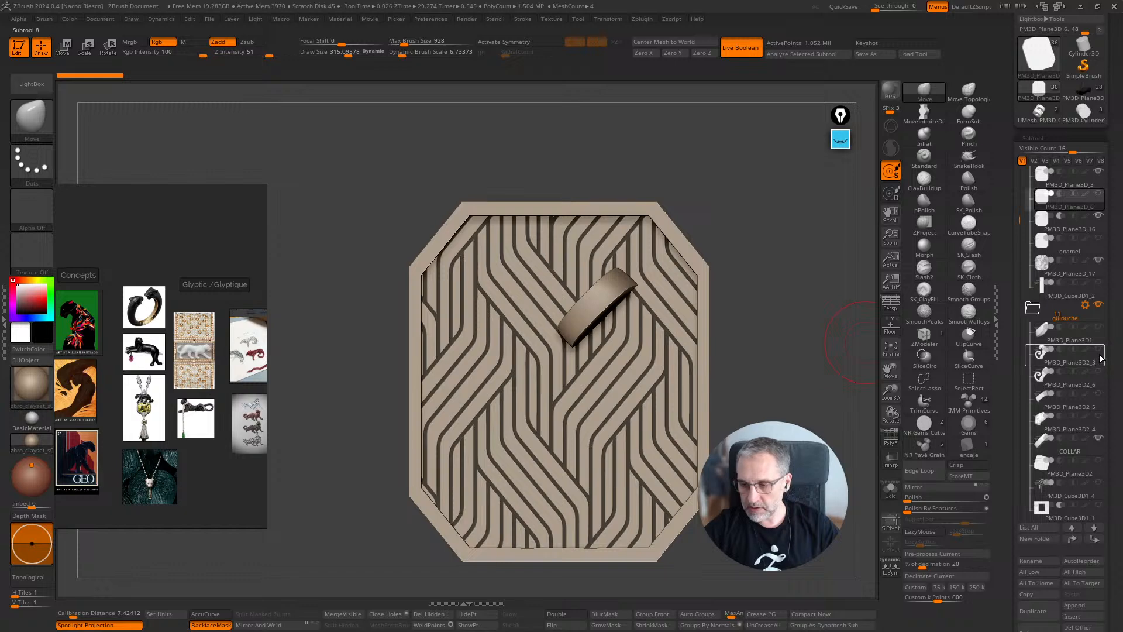
mouse_move(1048, 359)
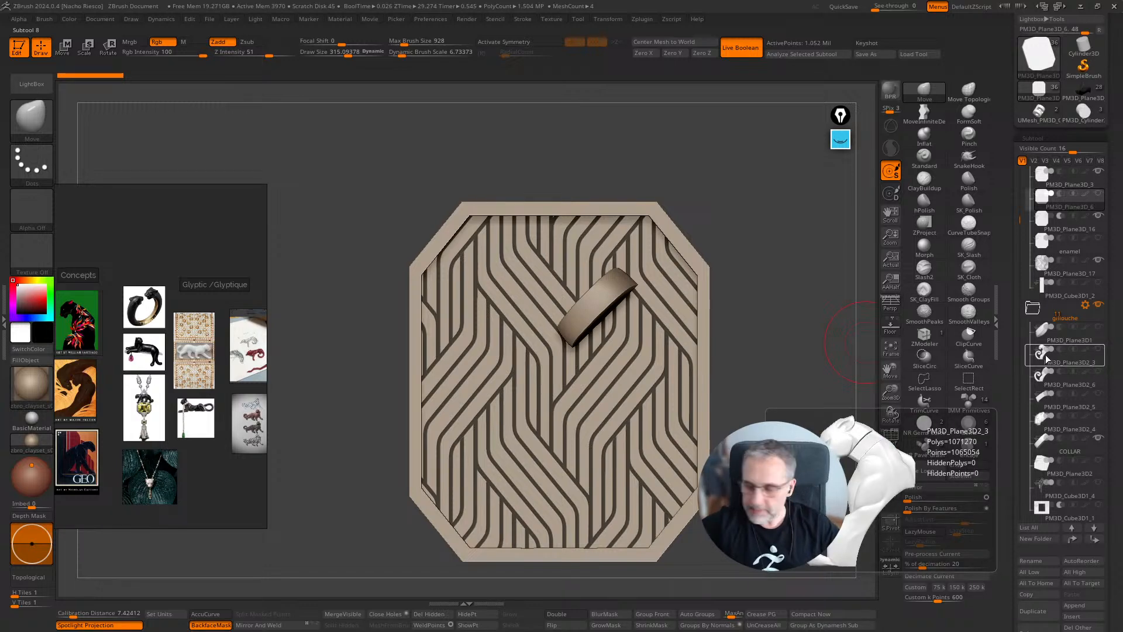
mouse_move(1045, 332)
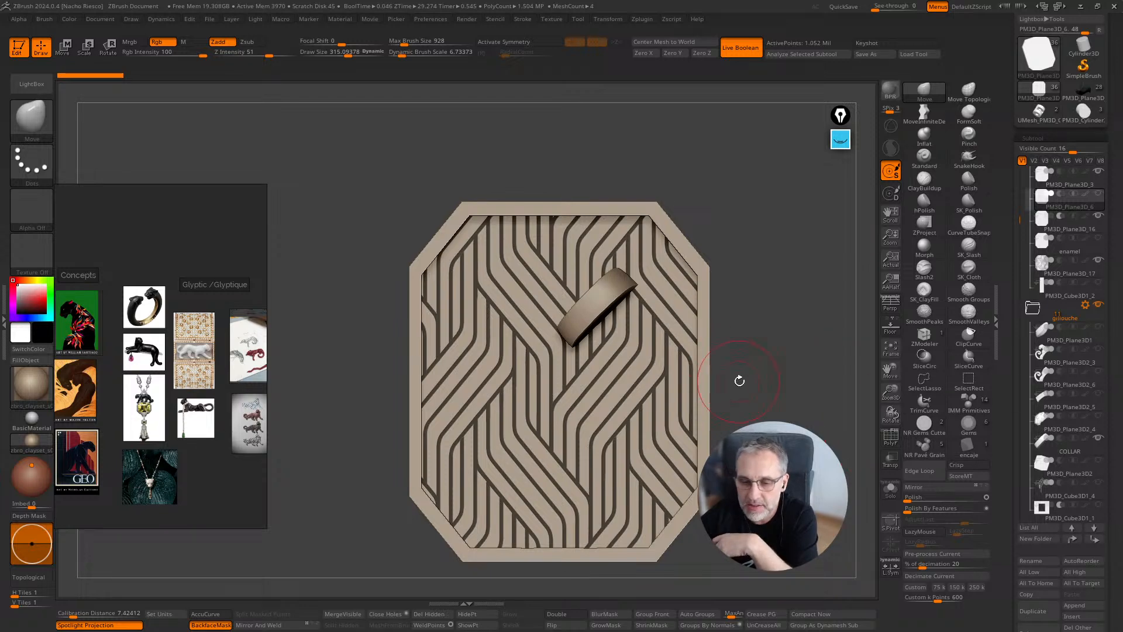
left_click_drag(740, 380, 787, 433)
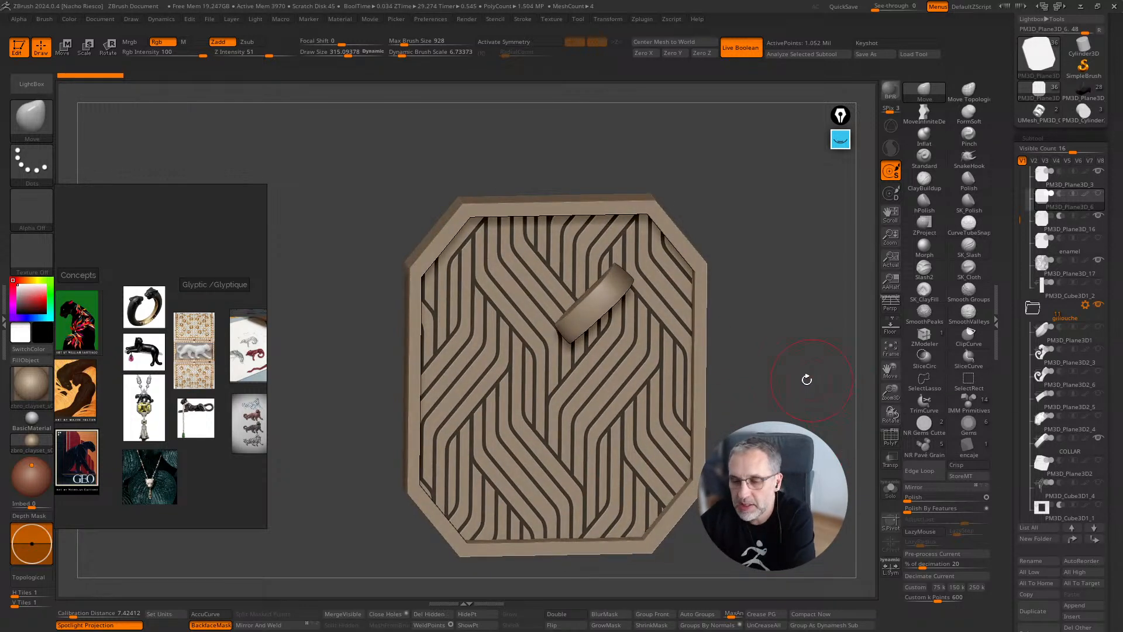
left_click_drag(805, 376, 811, 426)
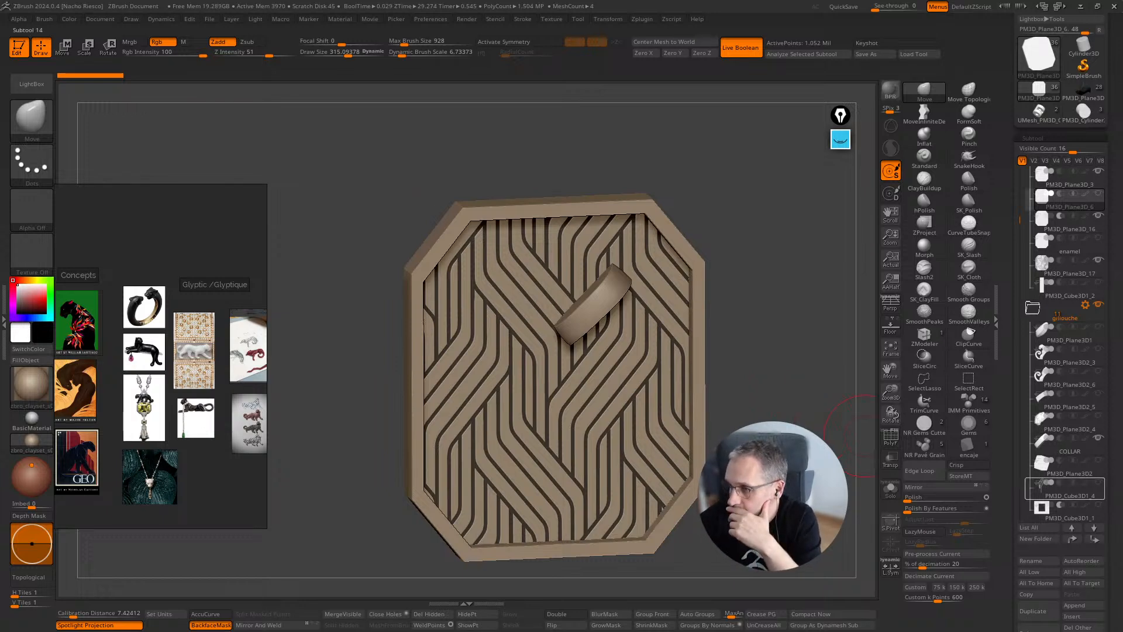
mouse_move(1047, 486)
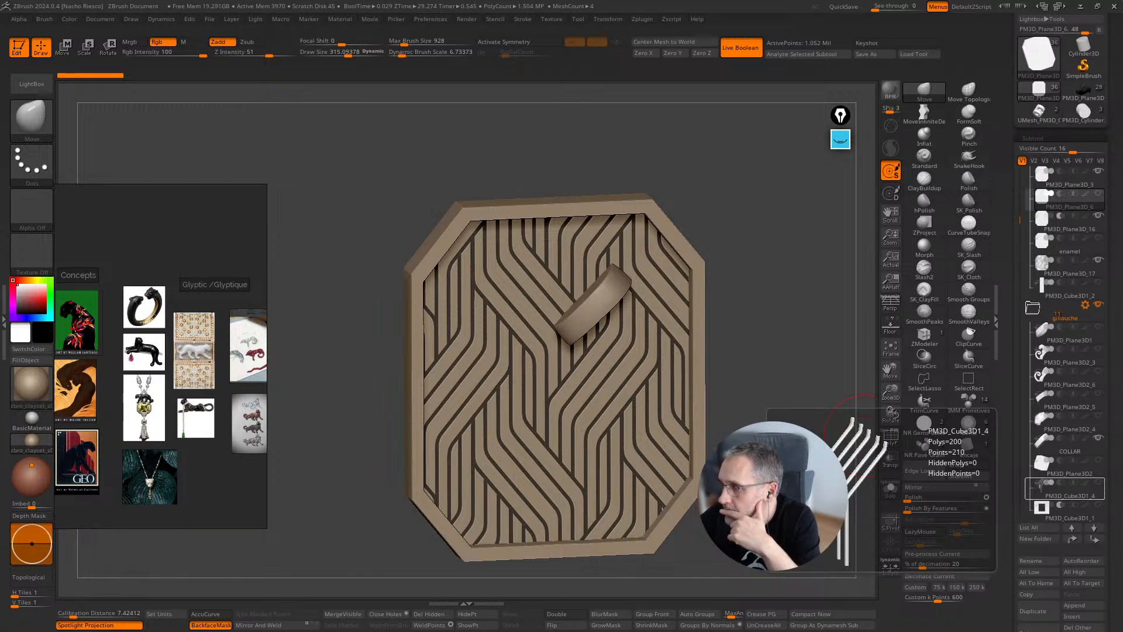
left_click_drag(777, 326, 826, 373)
mouse_move(1068, 369)
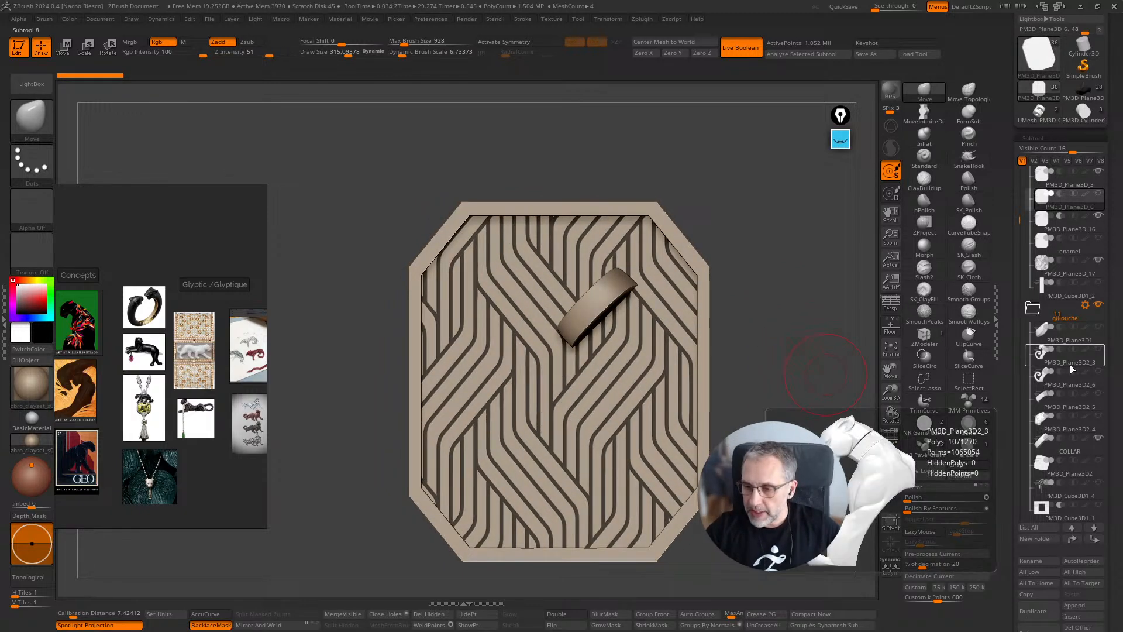
Preview the one-piece panther PM3D_Plane3D2_3 in the frame, hide it again and show the separate body PM3D_Plane3D2_6
left_click(1099, 349)
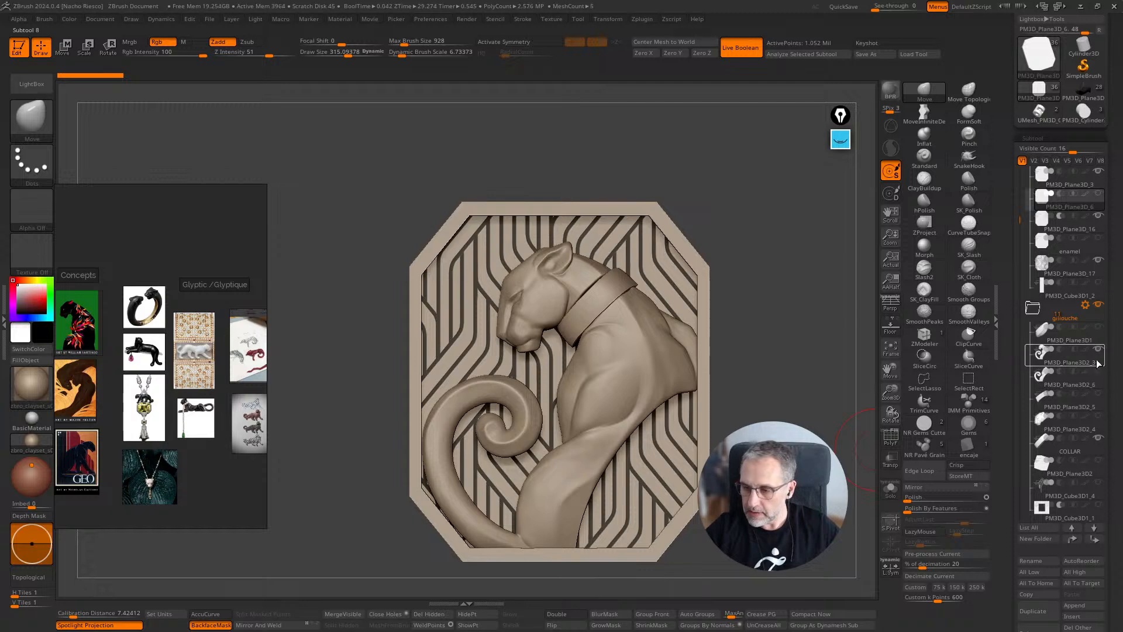
left_click(1099, 349)
left_click(1098, 372)
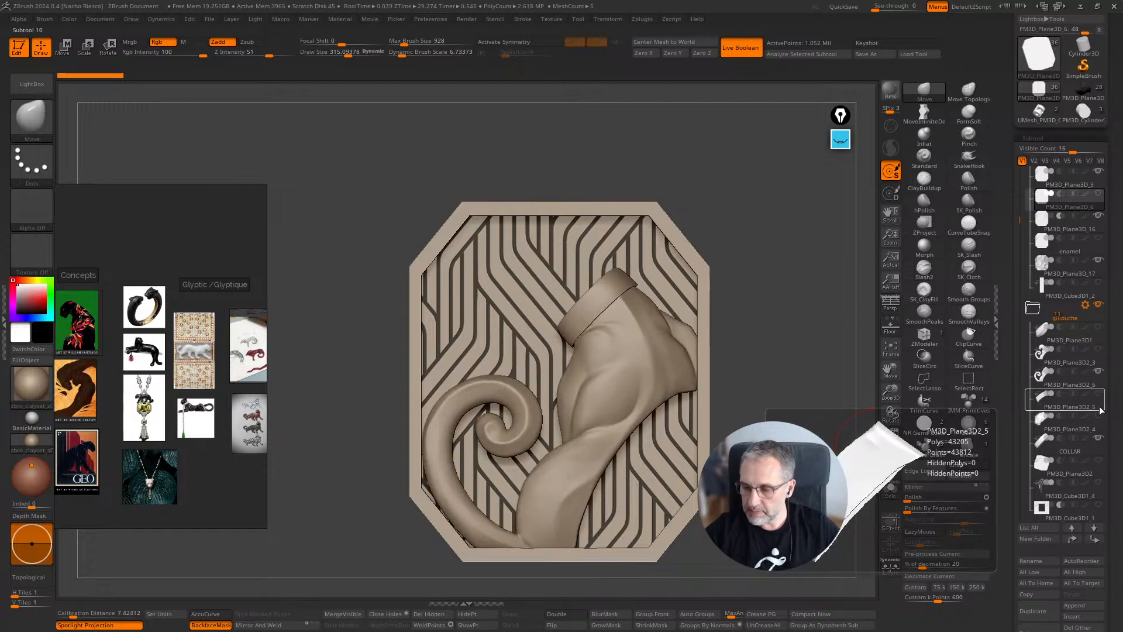
Select the flat subtool PM3D_Plane3D2 and turn on transparency to inspect it against the framed pendant from an angle
left_click_drag(859, 504, 842, 485, "alt")
mouse_move(767, 339)
left_mouse_down("alt")
mouse_move(798, 293)
mouse_move(798, 318)
mouse_move(813, 295)
left_mouse_up("alt")
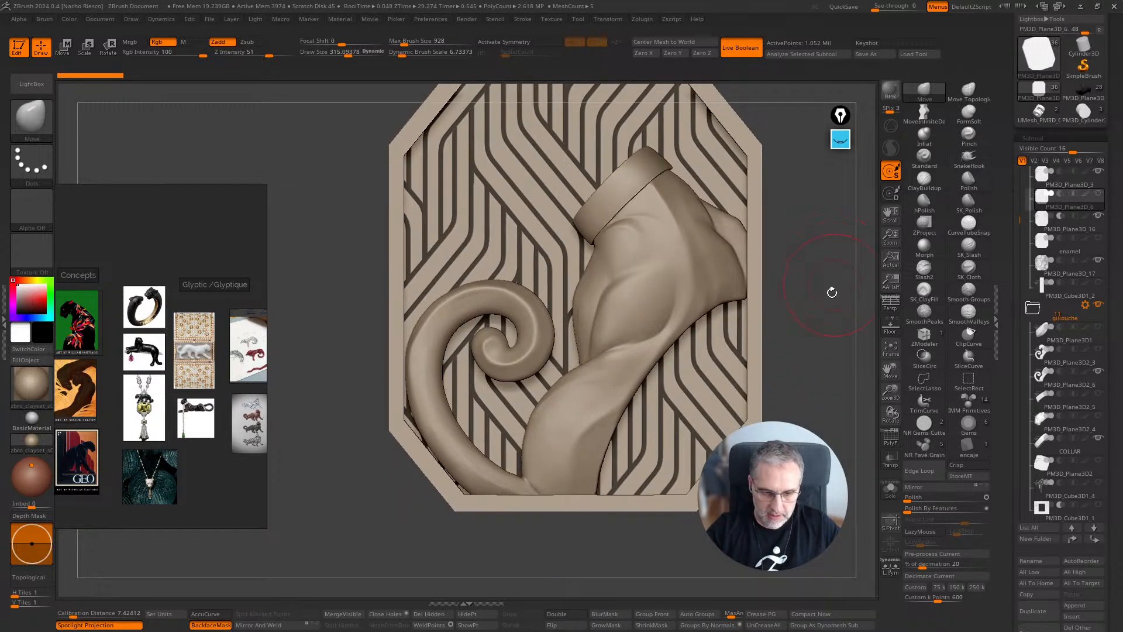
left_click_drag(855, 391, 835, 355)
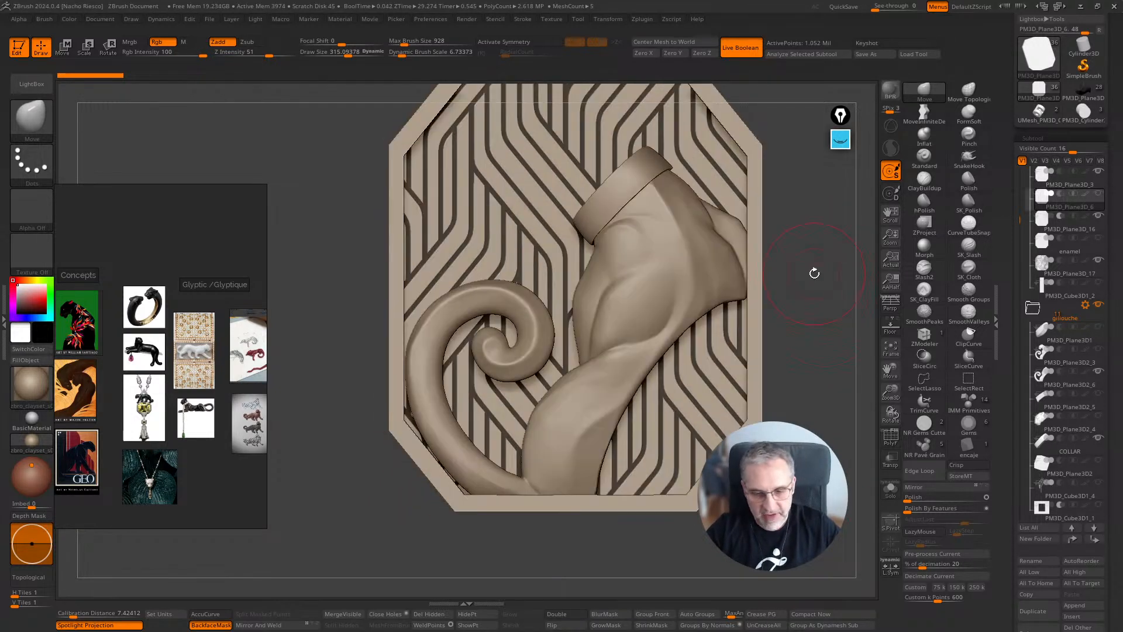
mouse_move(1079, 405)
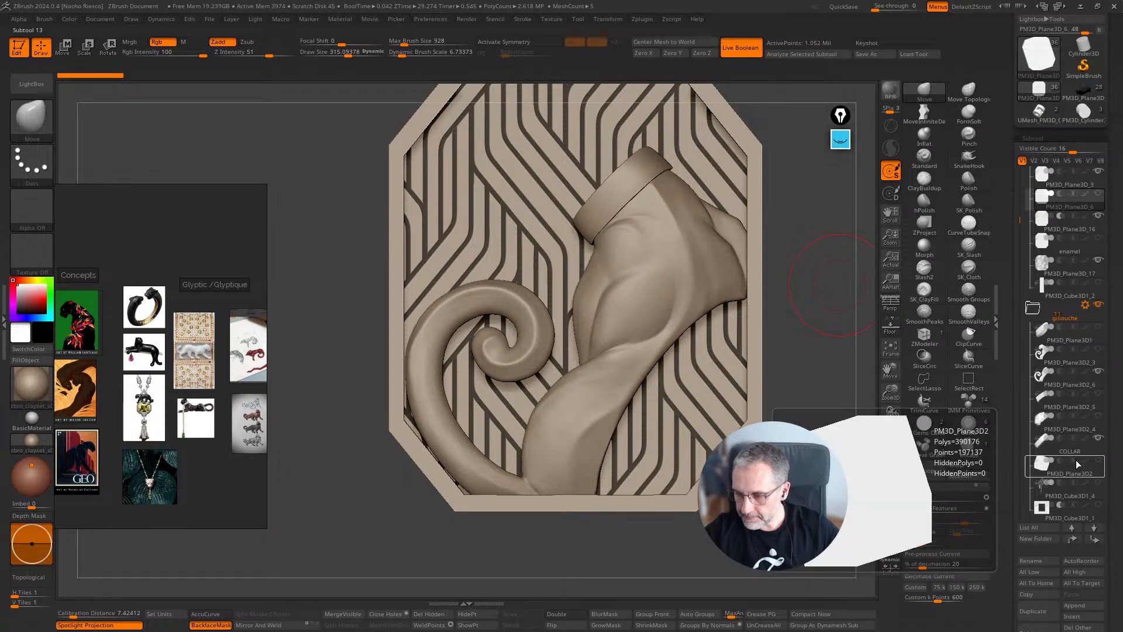
left_click(1098, 468)
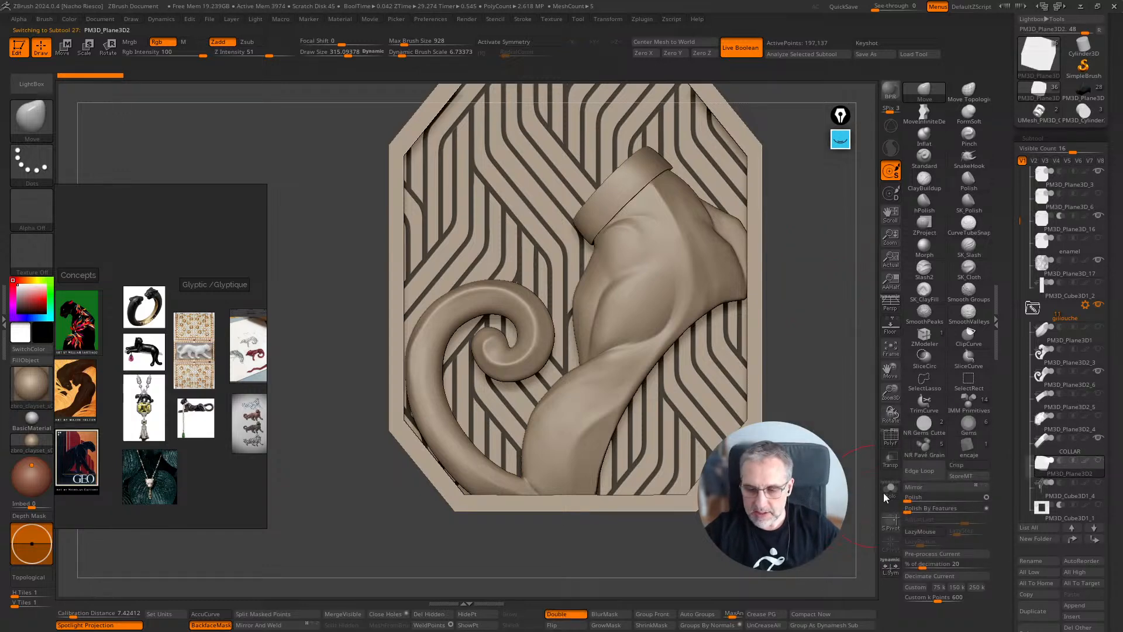
left_click(890, 460)
scroll(848, 470, "down", 3)
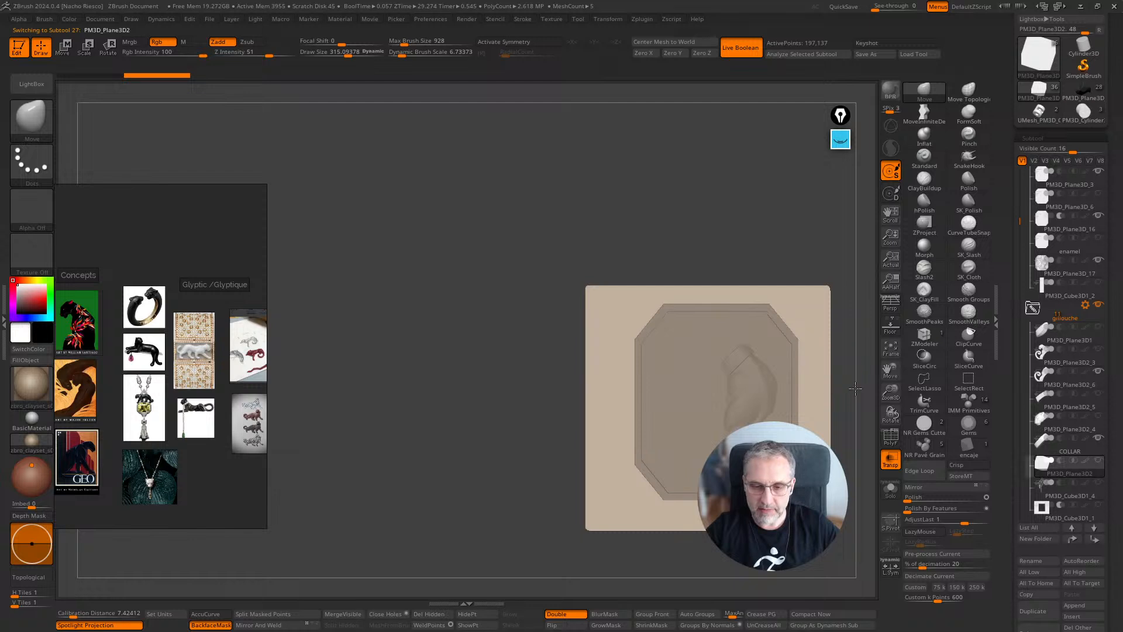
mouse_move(858, 409)
left_mouse_down()
mouse_move(885, 461)
mouse_move(853, 518)
left_mouse_up()
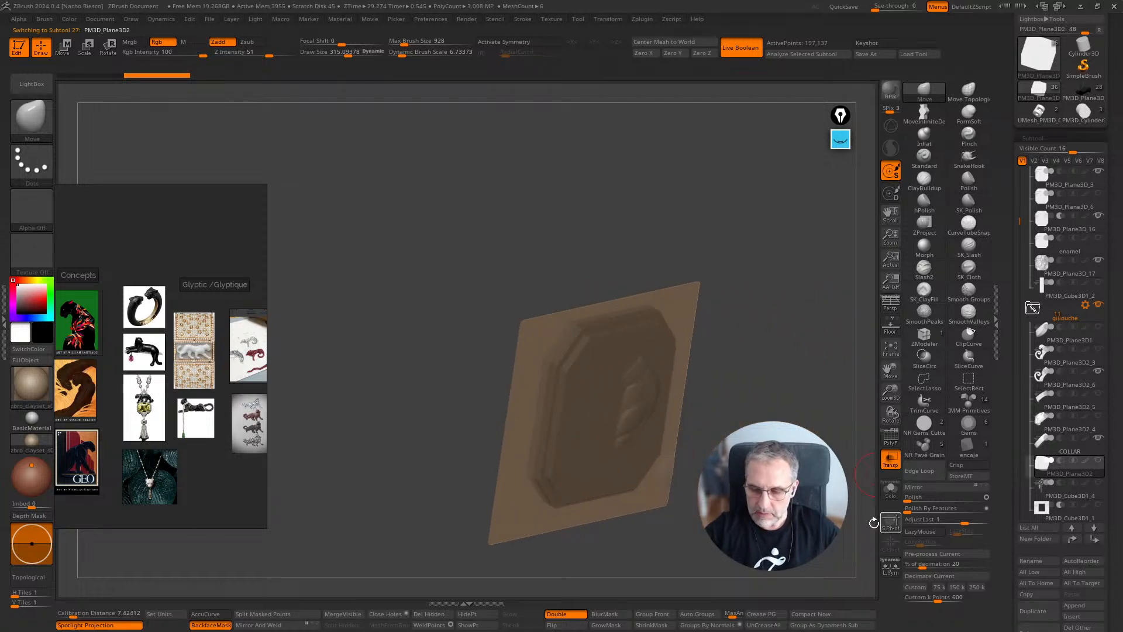
key("ctrl+shift")
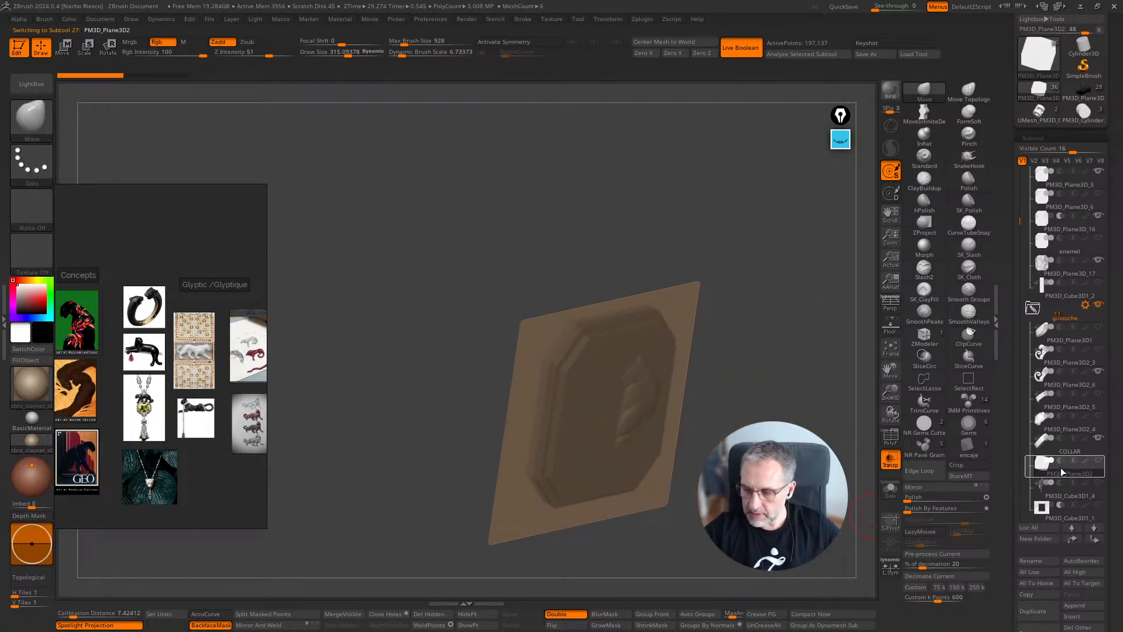
mouse_move(1062, 475)
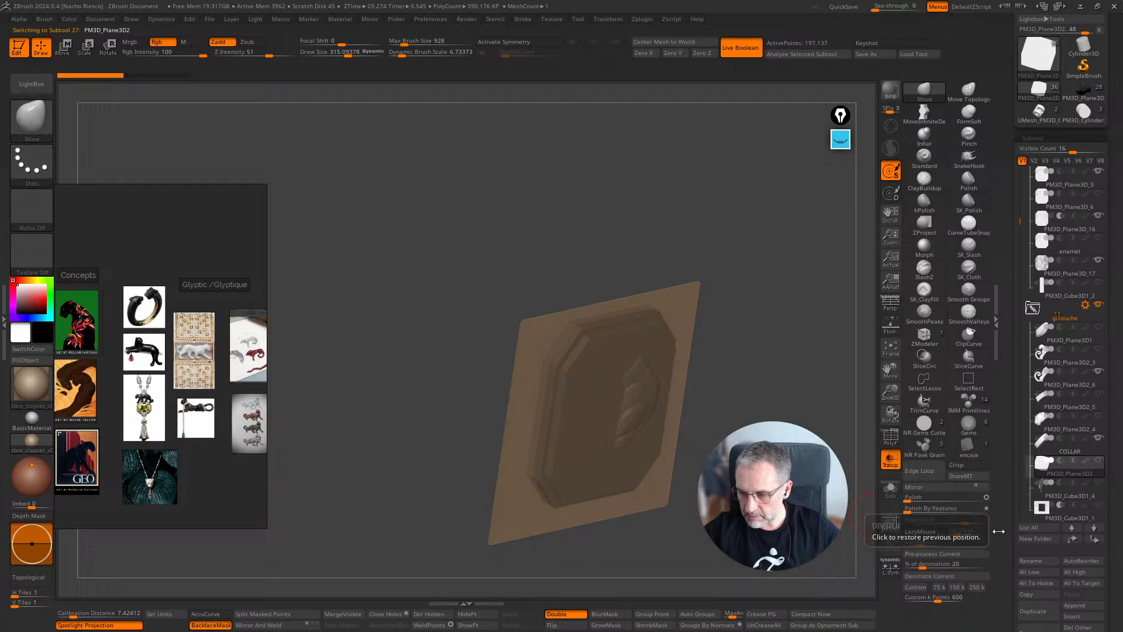
Delete the flat subtool PM3D_Plane3D2 and its duplicate PM3D_Plane3D3
scroll(1044, 527, "down", 2)
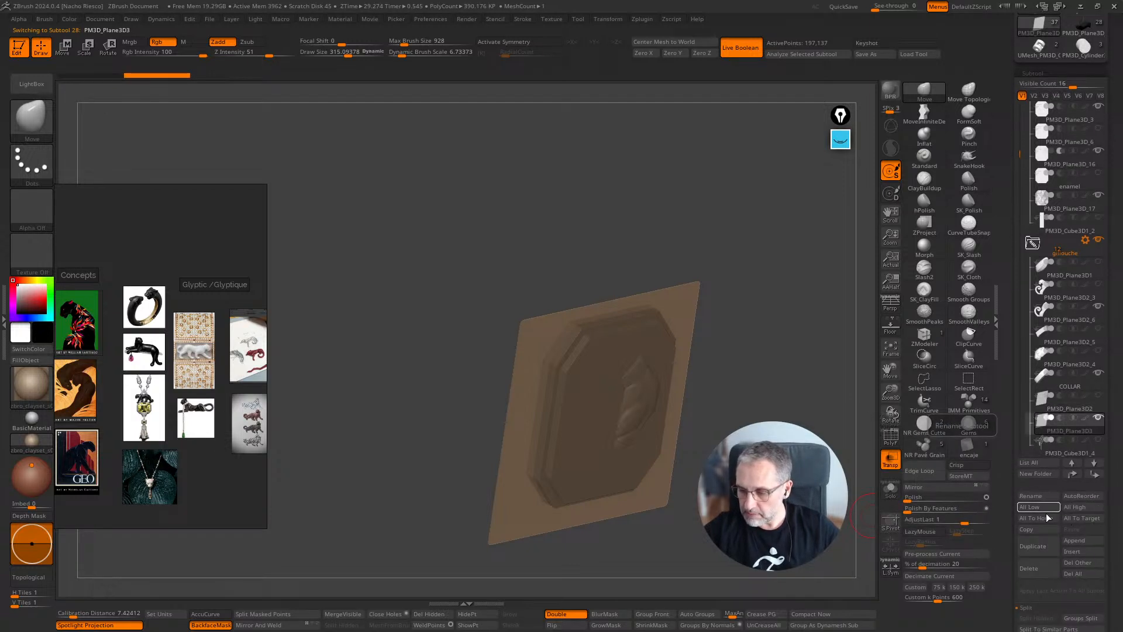
left_click(1053, 417)
left_click(1053, 401)
left_click(1039, 567)
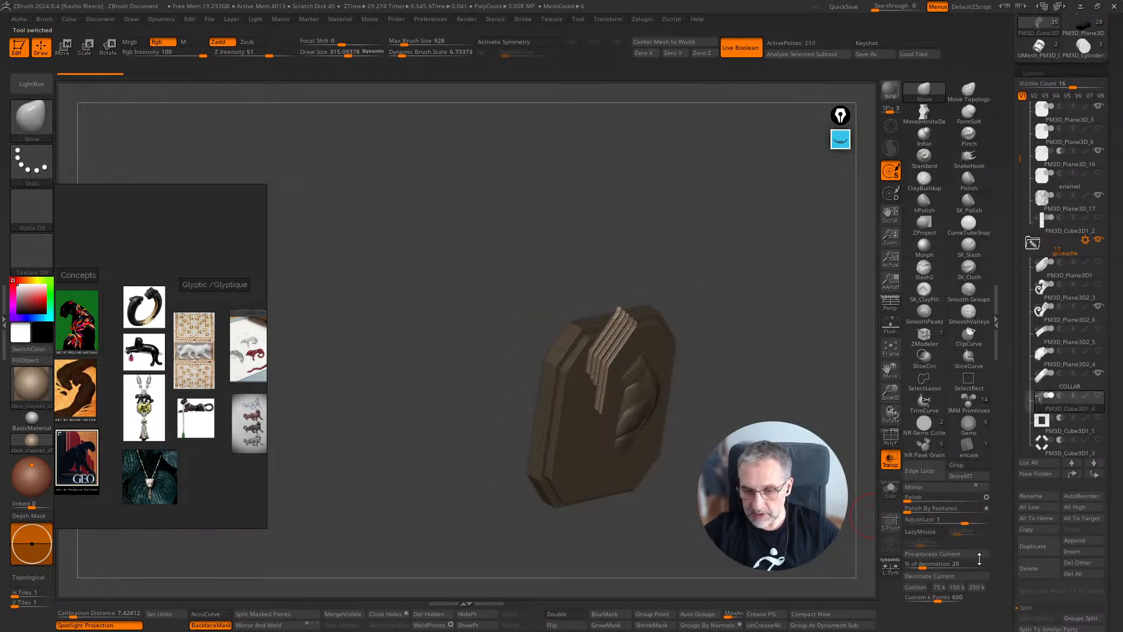
left_click_drag(869, 525, 845, 524)
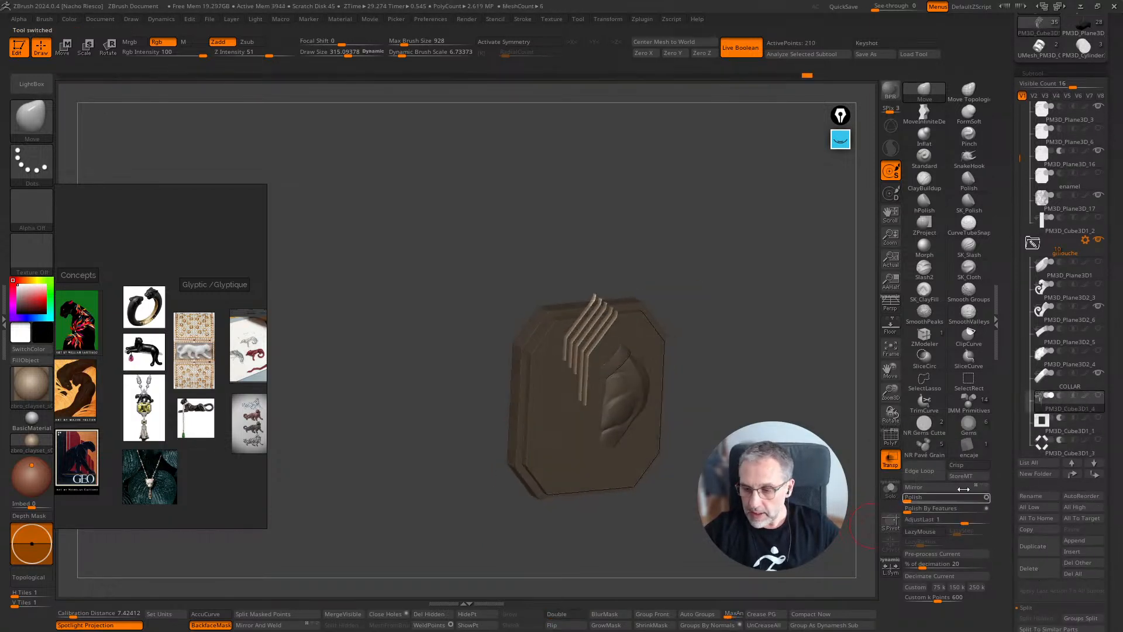
Insert a new cube as a subtool directly below COLLAR
left_click(1071, 389)
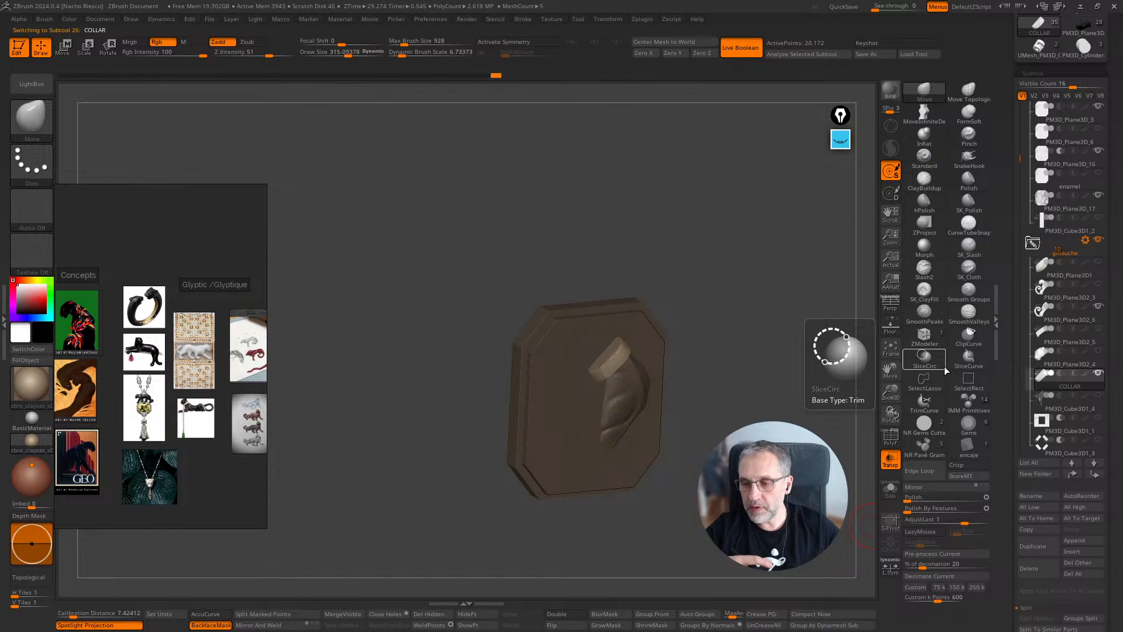
mouse_move(1053, 266)
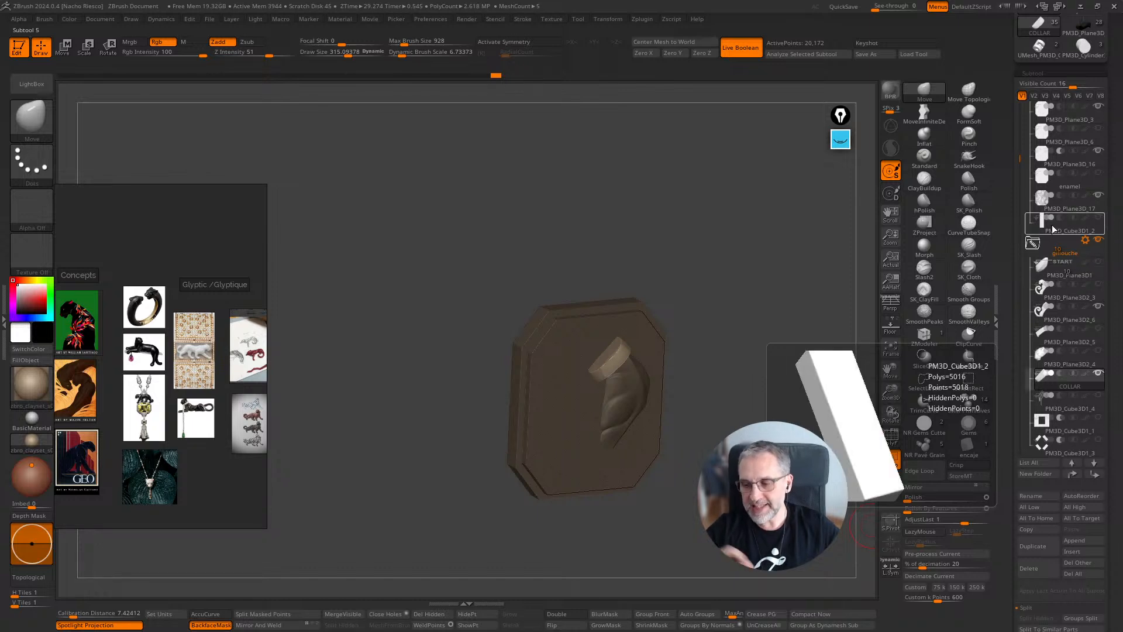
left_click(1073, 555)
left_click(712, 556)
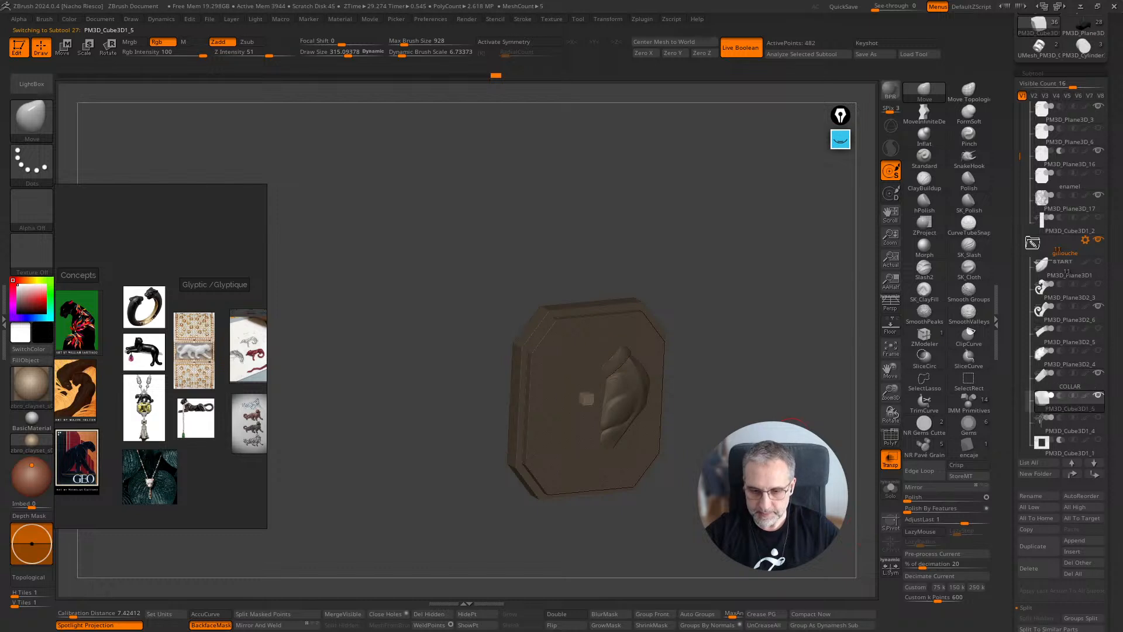
Enlarge the new cube to cover the octagonal frame and shift it along its depth axis behind the pendant
left_click_drag(805, 426, 745, 419, "shift")
key("w")
key("y")
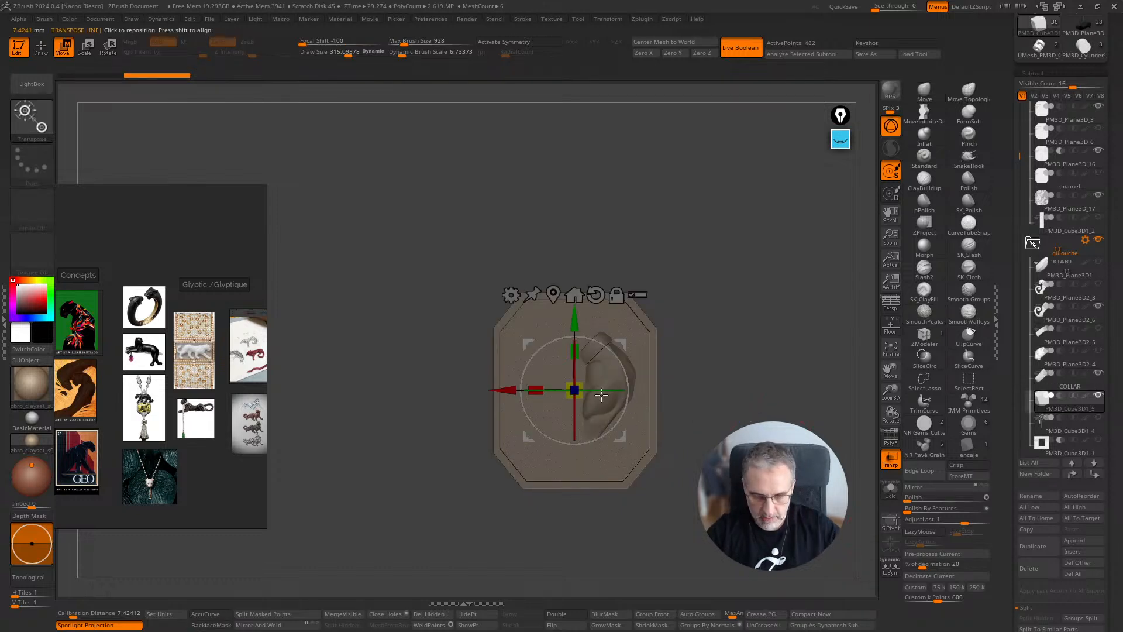
left_click_drag(576, 391, 621, 460)
left_click_drag(781, 356, 807, 357, "shift")
left_click_drag(614, 391, 433, 398)
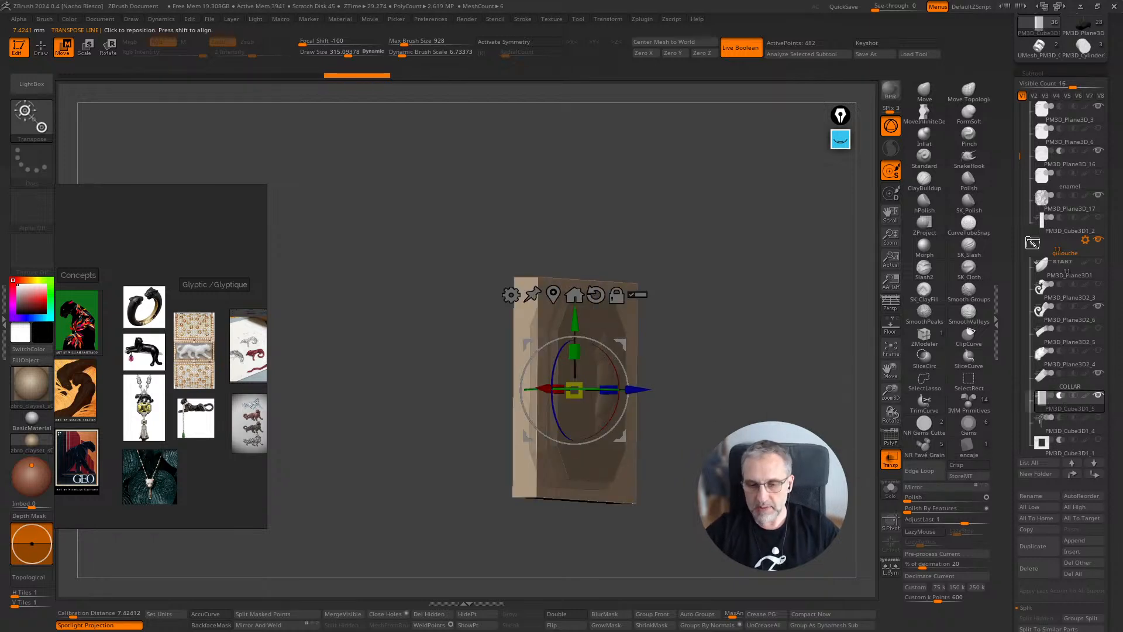
Set the new cube to subtract in Live Boolean, adjust its depth and check the cut in the framed pendant
left_click(1061, 396)
left_click_drag(696, 380, 754, 386)
left_click_drag(633, 410, 620, 411)
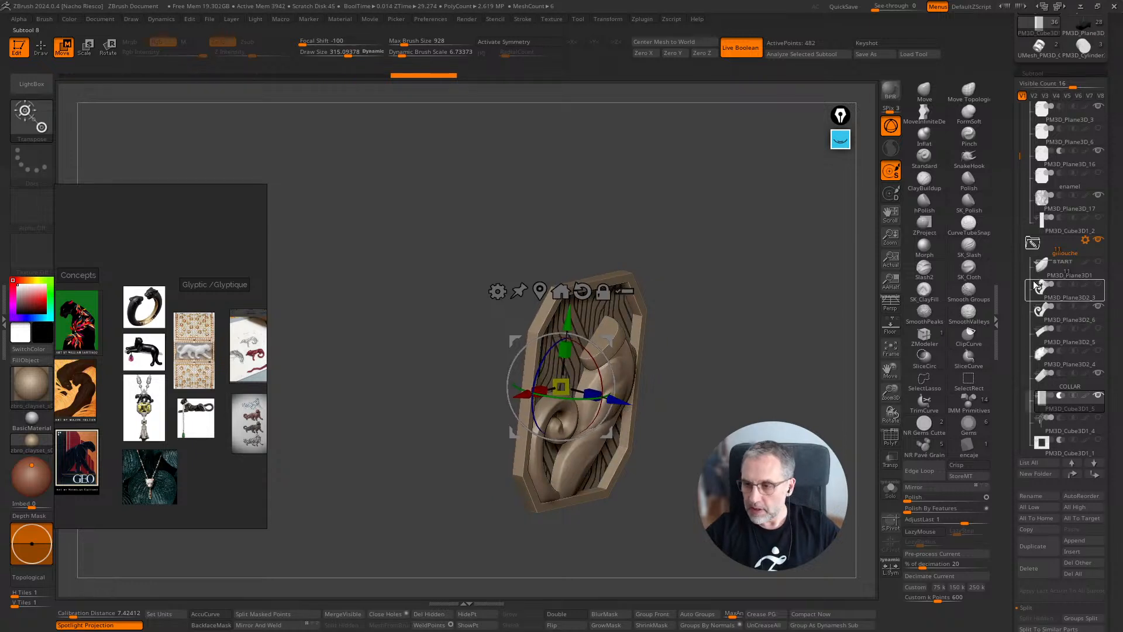
left_click_drag(852, 406, 793, 408)
right_click_drag(793, 409, 801, 445, "ctrl")
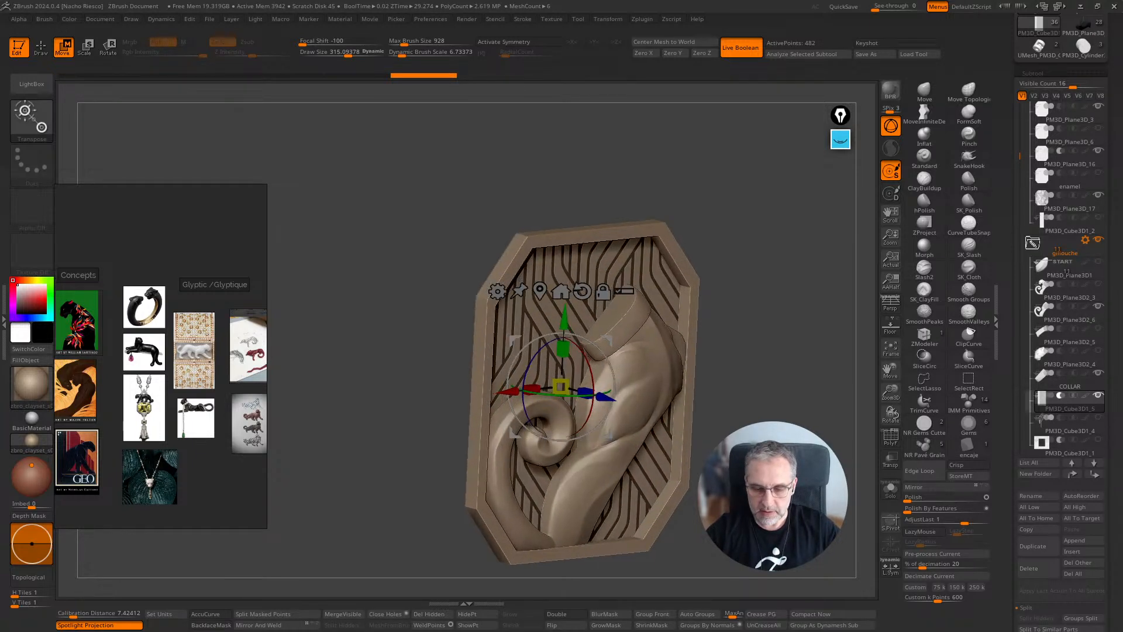
left_click_drag(801, 418, 816, 416)
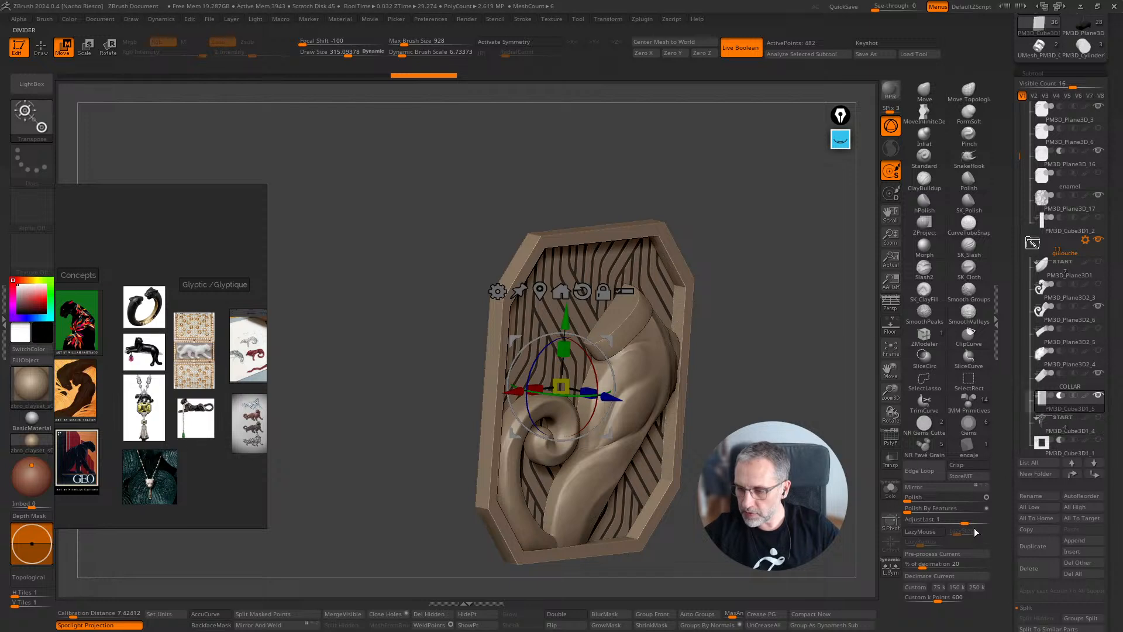
Toggle the START group headed by PM3D_Plane3D1 off and on to compare the plate with and without the panther
left_click(1100, 262)
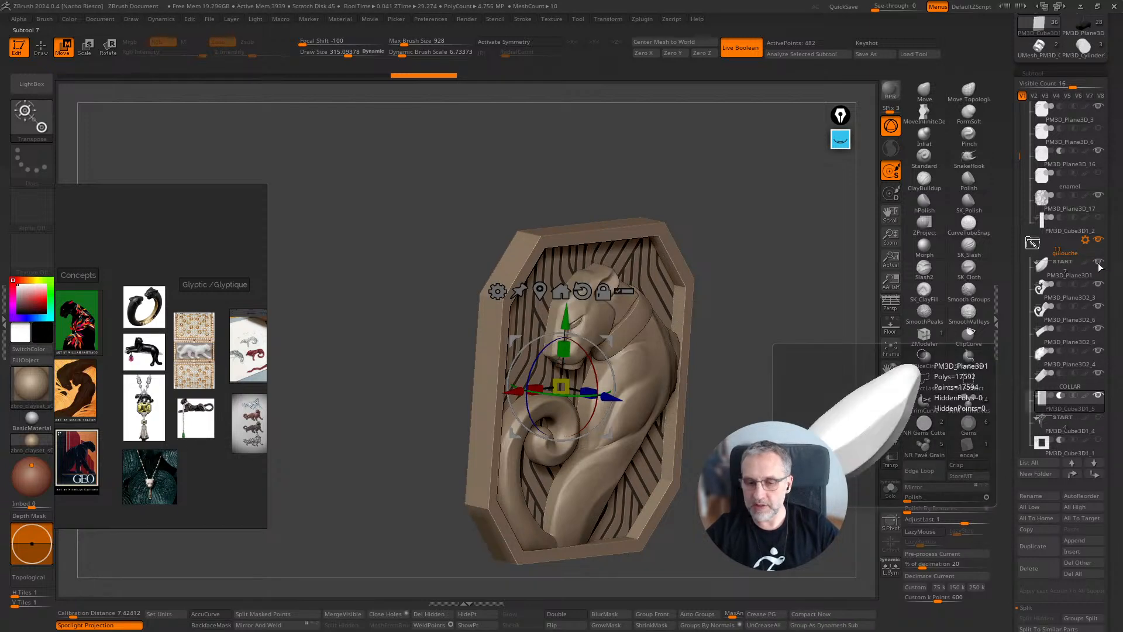
left_click(1099, 263)
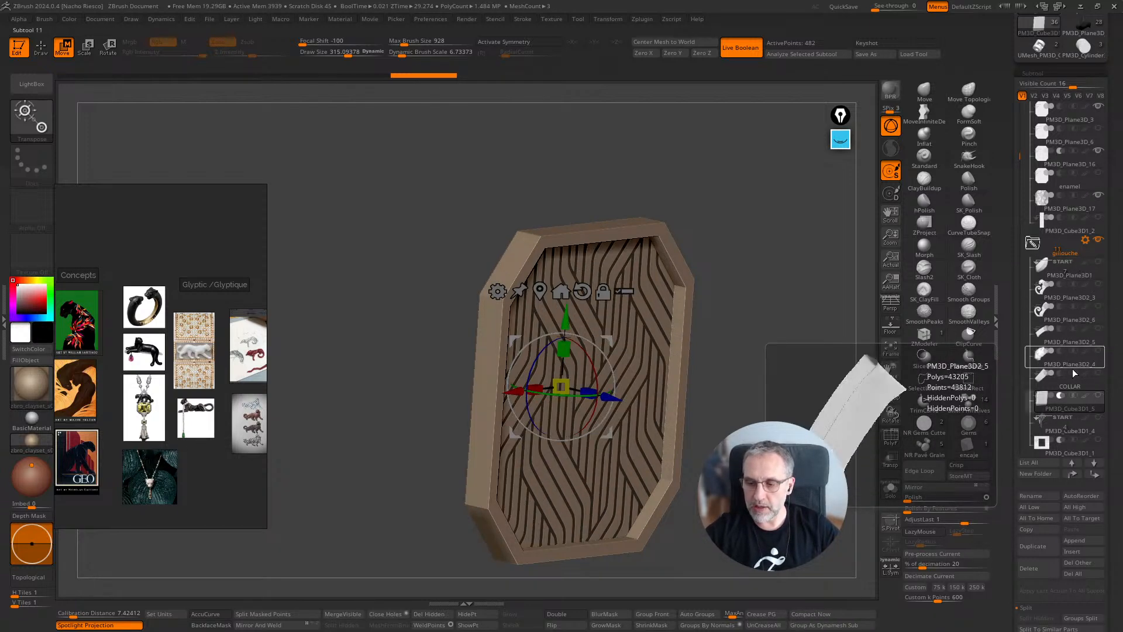
left_click(1101, 264)
left_click(1102, 264)
left_click(1101, 266)
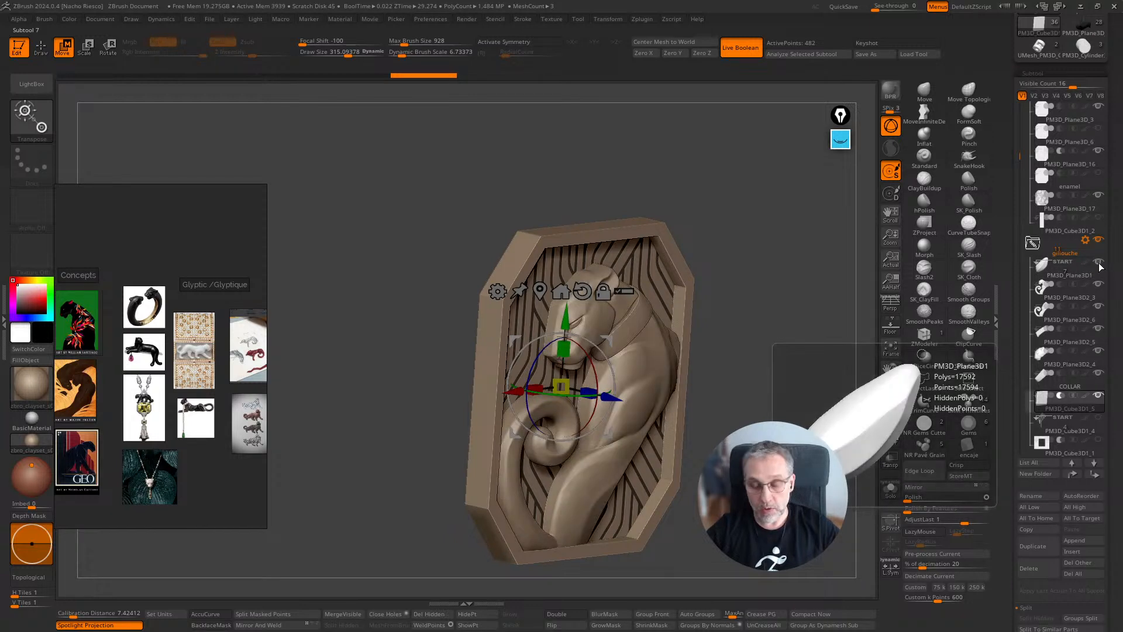
left_click(1100, 266)
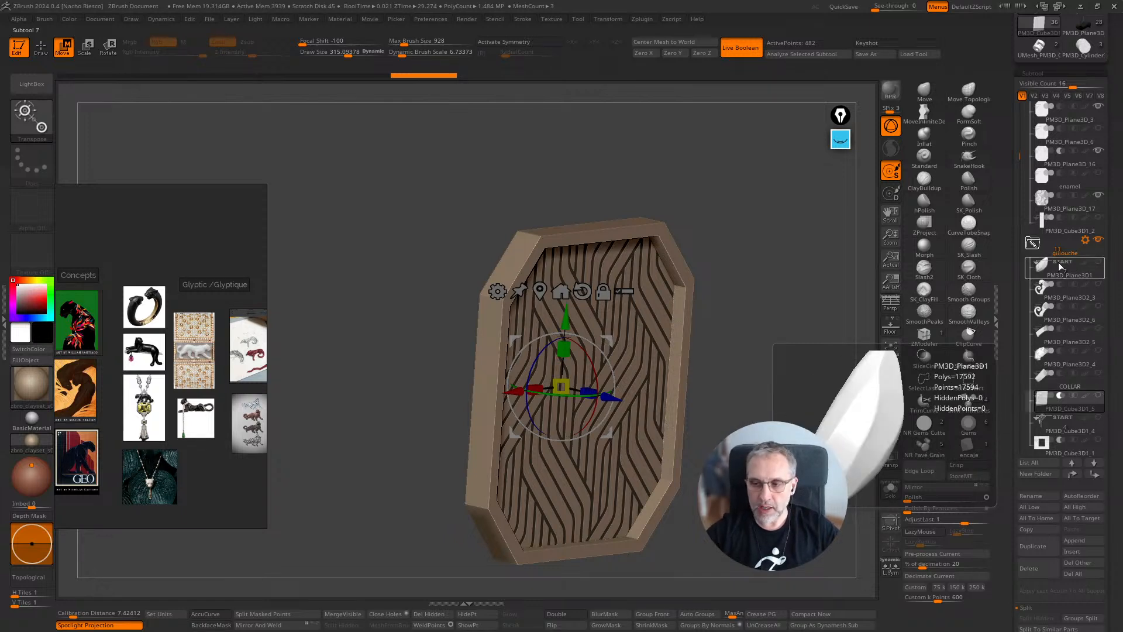
left_click(1100, 266)
left_click(1100, 266)
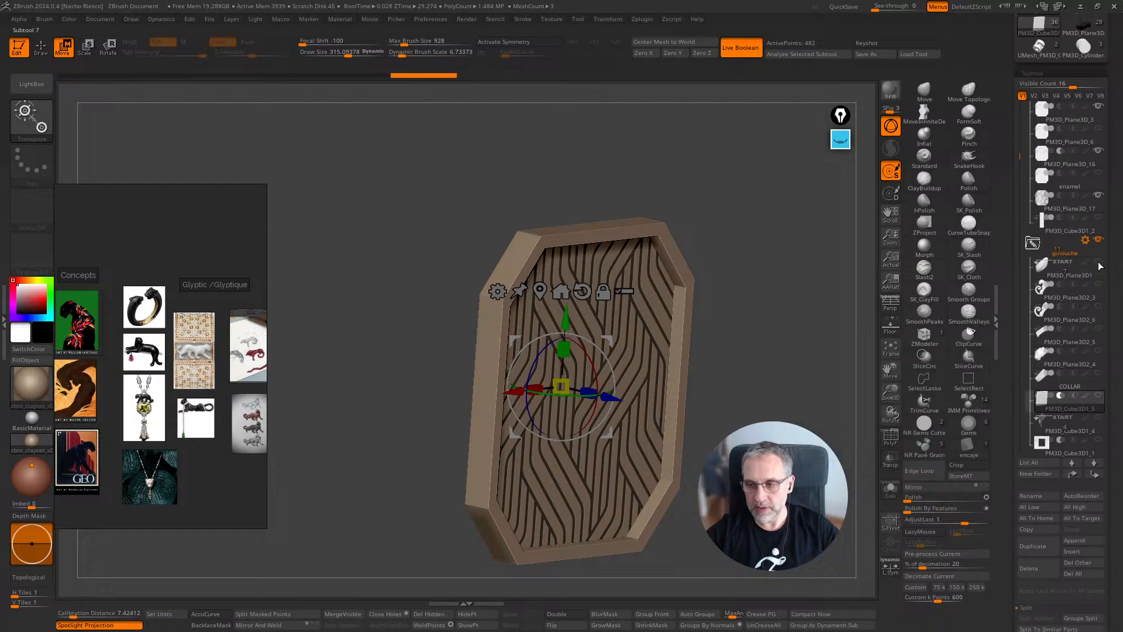
left_click(1100, 266)
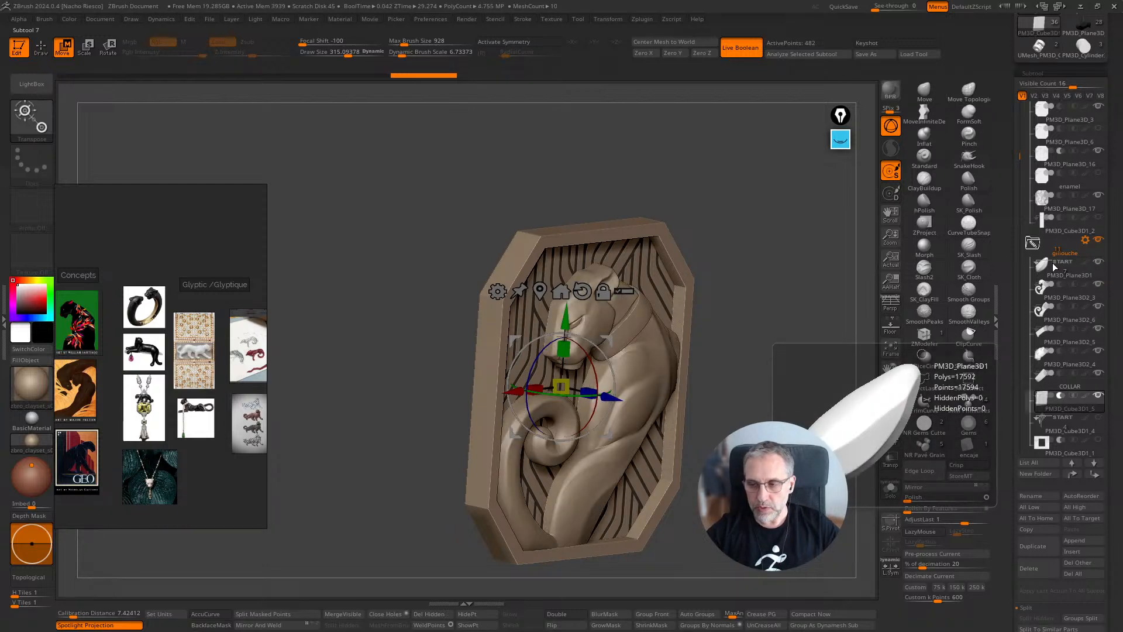
Toggle the START groups headed by PM3D_Cube3D1_4 and PM3D_Plane3D1 in front view, leaving only the panther group shown
left_click(1051, 426)
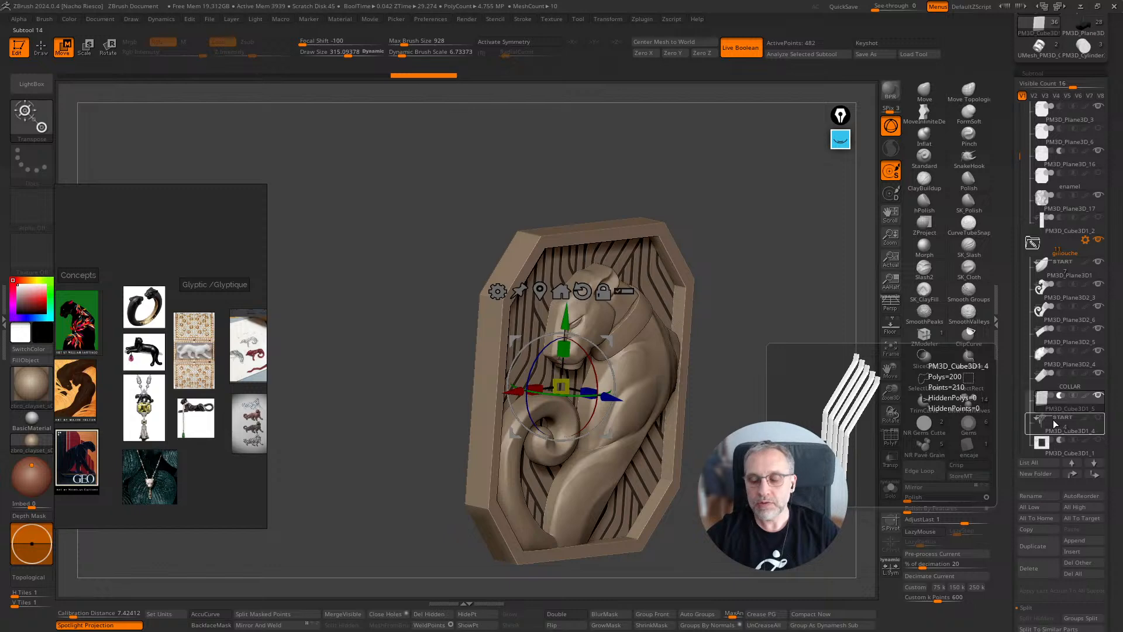
left_click_drag(784, 468, 716, 468)
left_click(1099, 419)
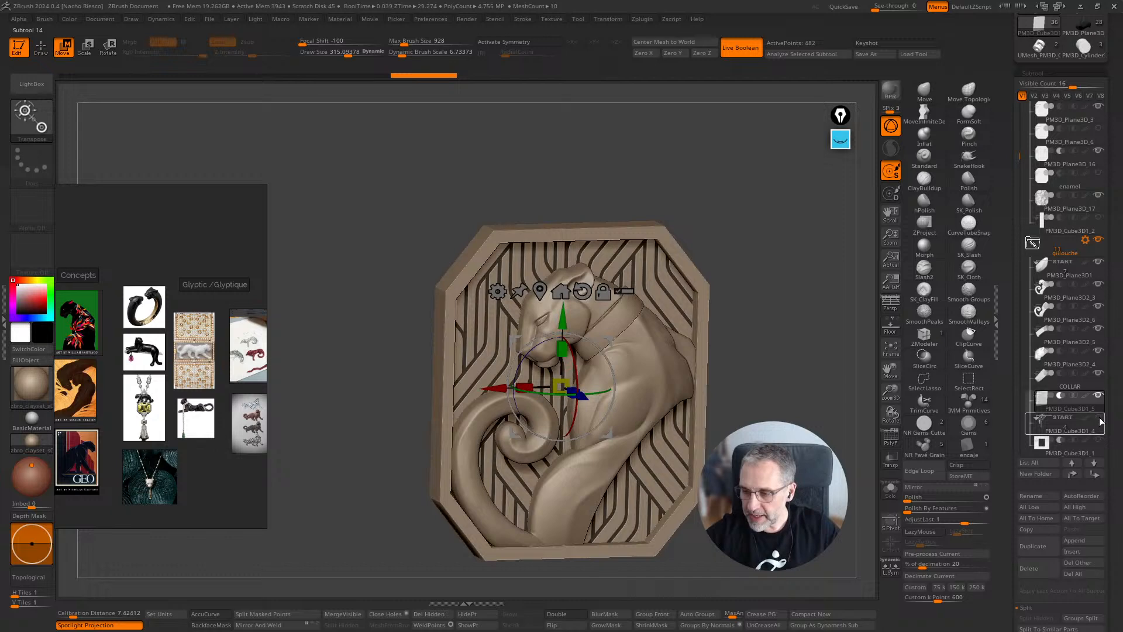
left_click_drag(844, 523, 810, 508, "shift")
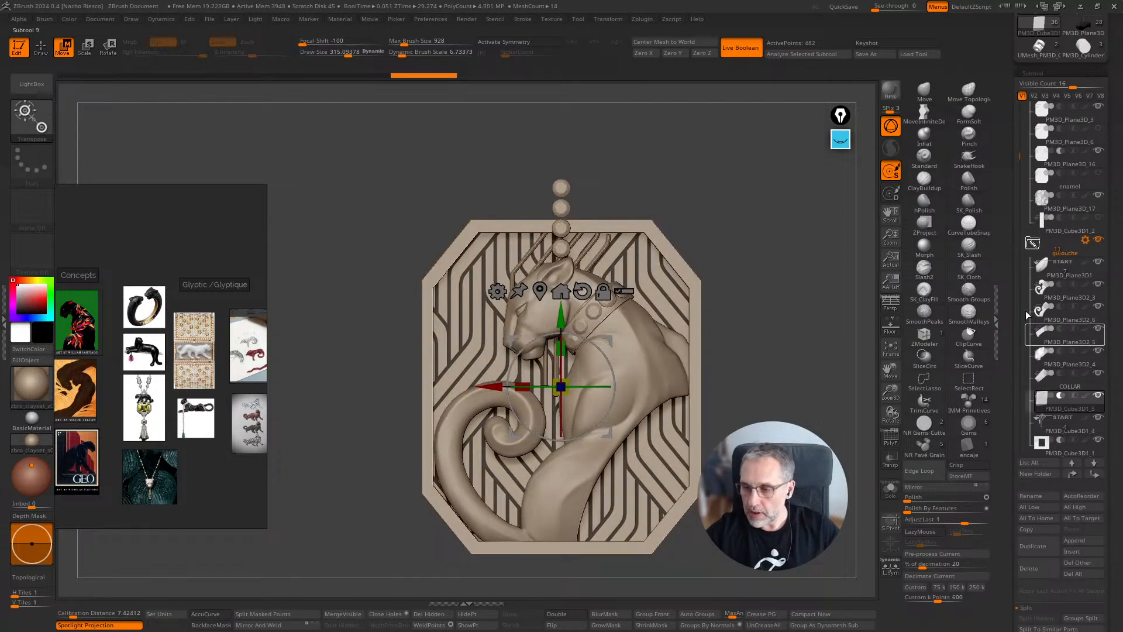
left_click_drag(1019, 162, 1015, 220)
left_click(1098, 329)
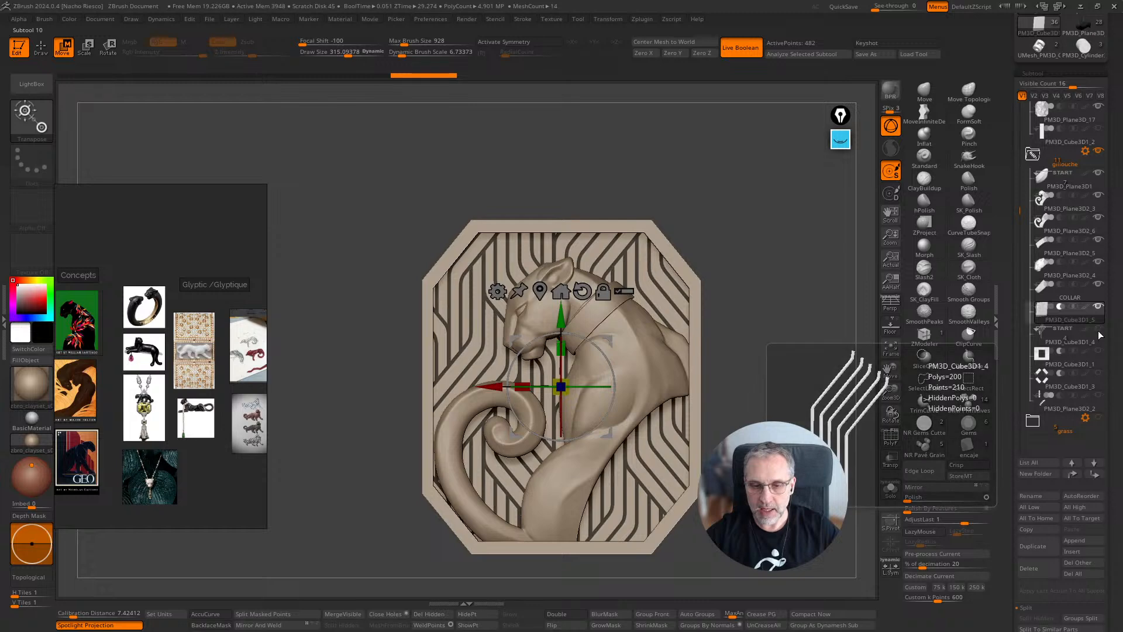
left_click(1097, 176)
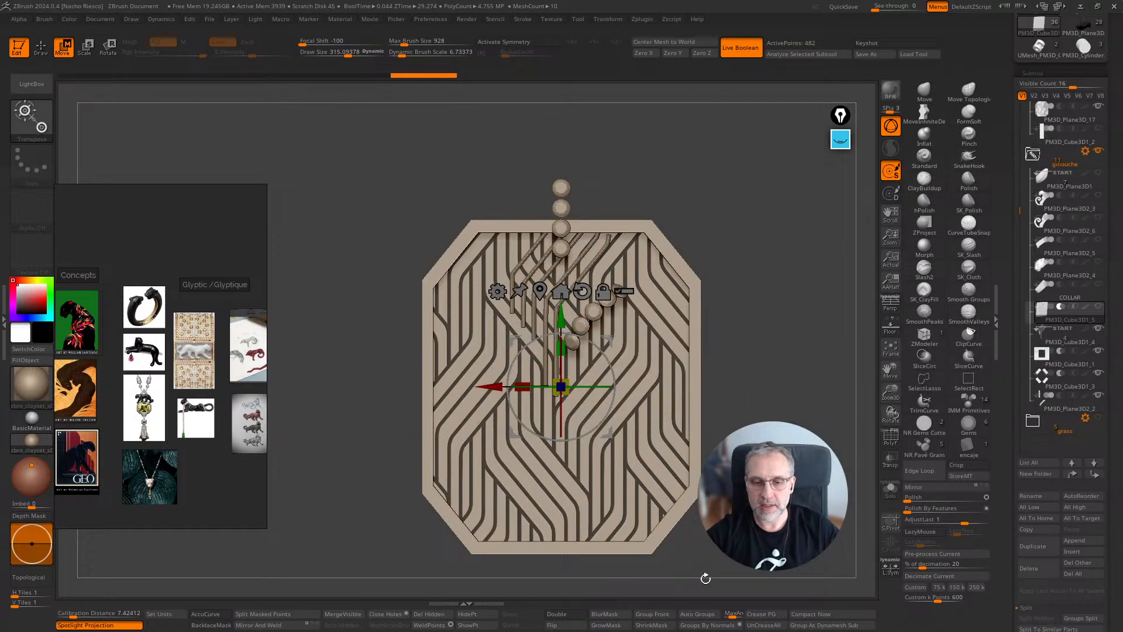
left_click(1097, 176)
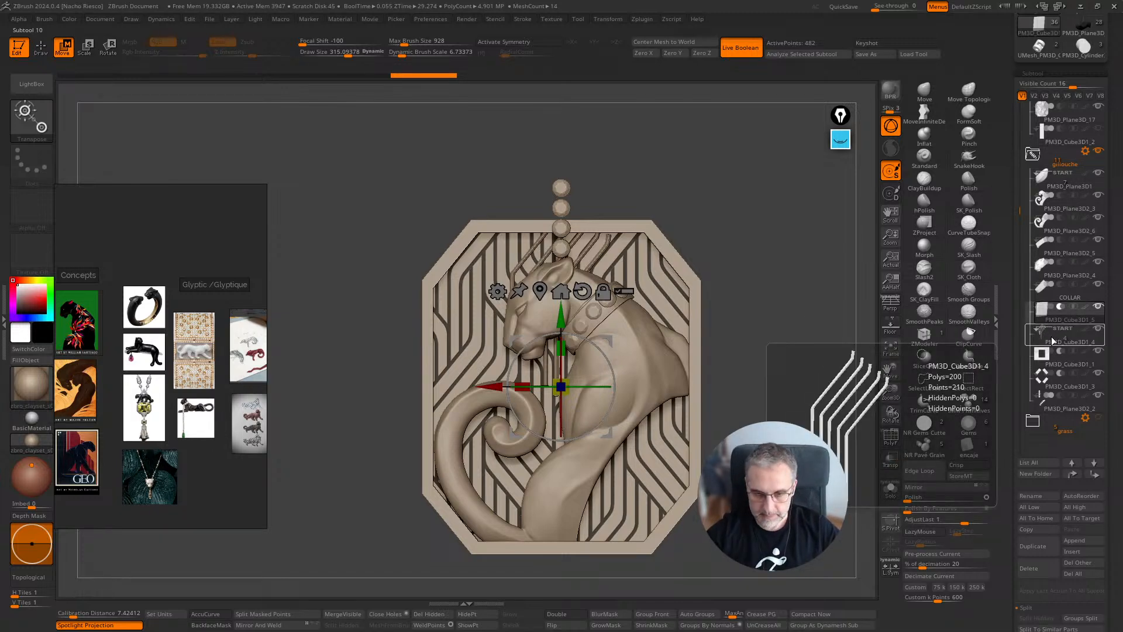
left_click(1098, 330)
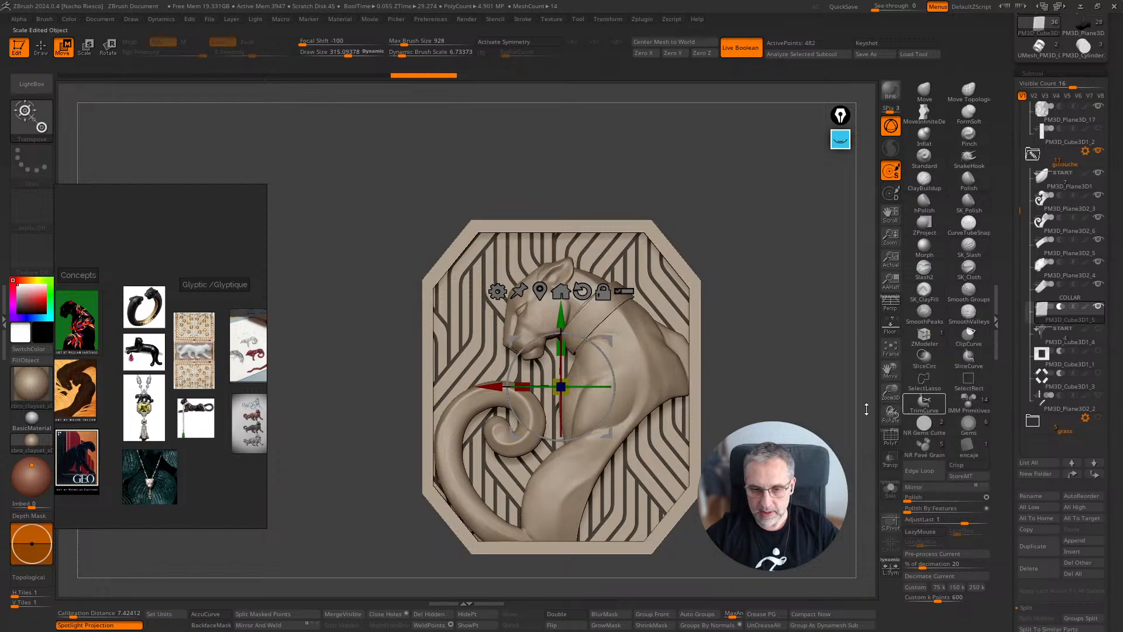
Move the subtractive cube along its depth axis to refine how it trims the panther, and select PM3D_Plane3D2_5
mouse_move(865, 410)
left_mouse_down()
mouse_move(844, 441)
mouse_move(866, 421)
left_mouse_up()
right_click_drag(866, 422, 903, 384, "ctrl")
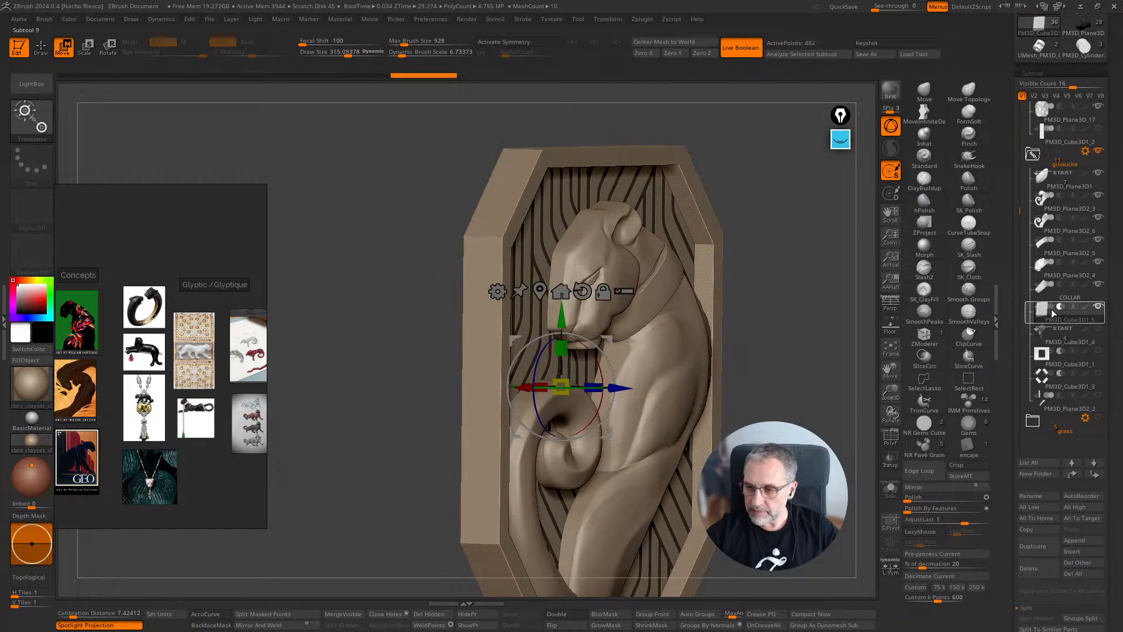
left_click_drag(621, 395, 642, 383)
left_click_drag(843, 246, 823, 279)
right_click_drag(822, 279, 918, 257, "ctrl")
left_click_drag(636, 368, 636, 366)
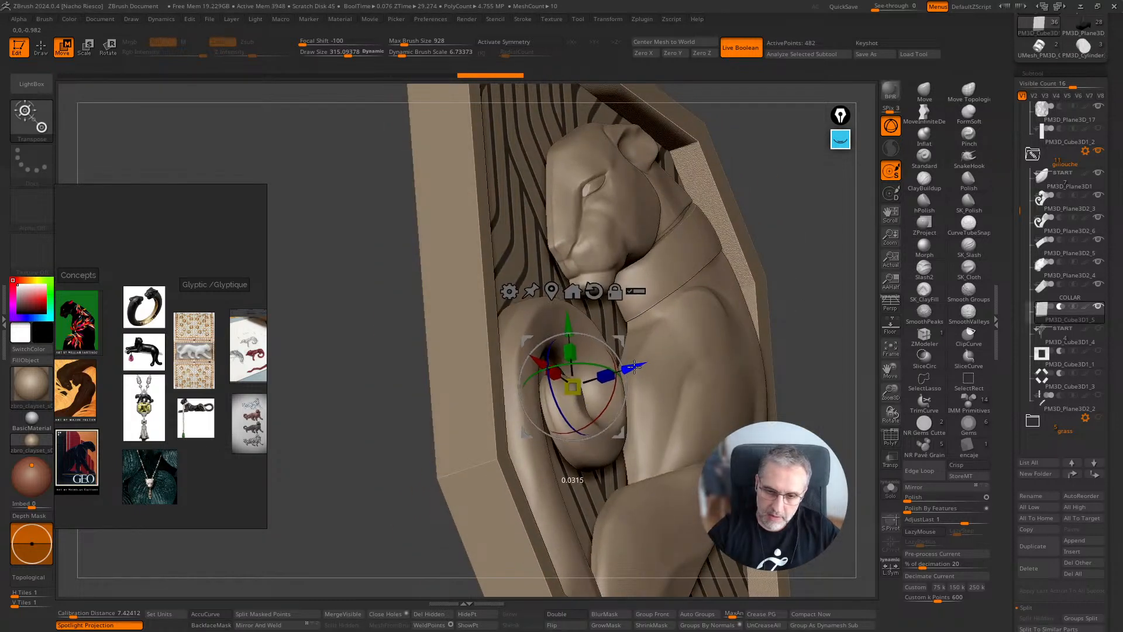
left_click(1072, 252)
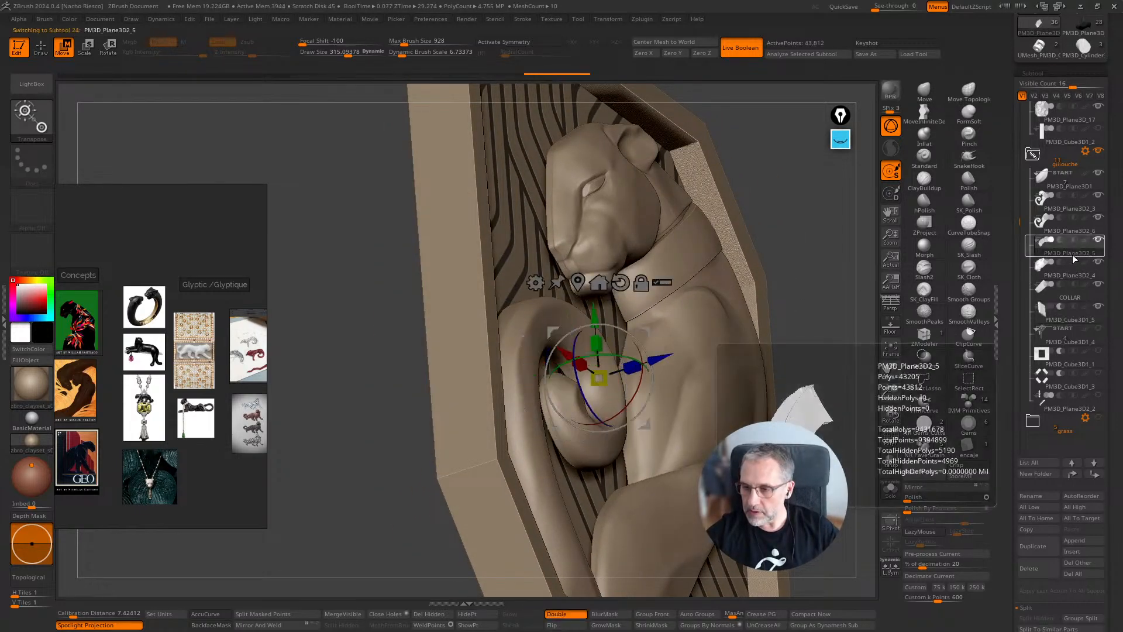
Move the COLLAR subtool one place down the stack, below the subtractive PM3D_Cube3D1_5, and check the collar against the panther and frame
left_click(1064, 296)
left_click(1094, 474)
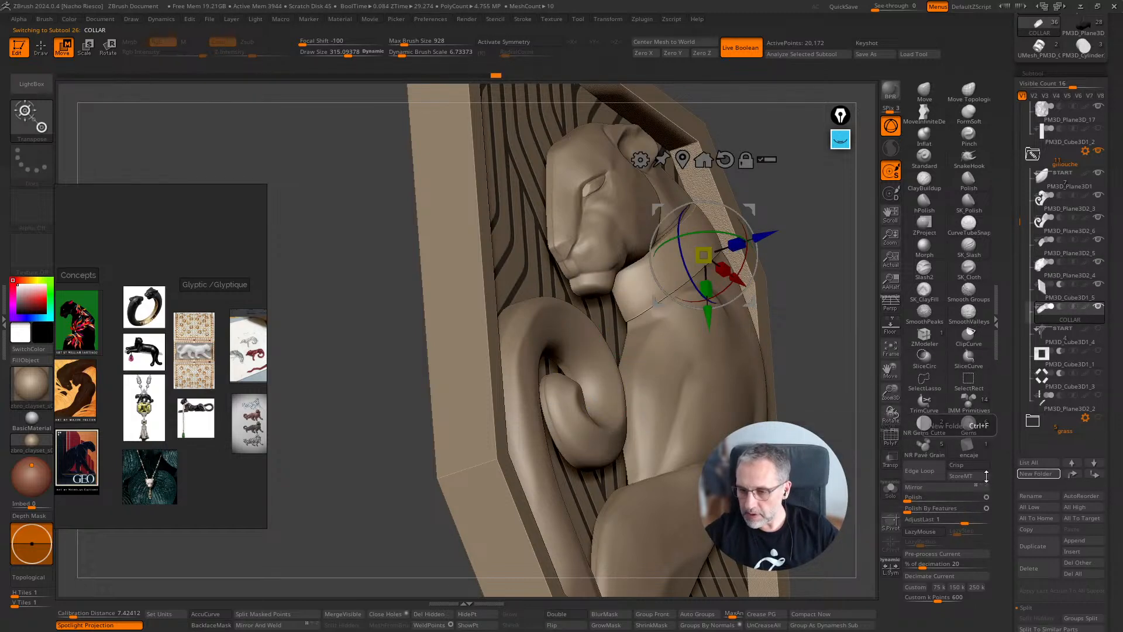
mouse_move(863, 435)
left_mouse_down()
mouse_move(844, 431)
mouse_move(839, 452)
mouse_move(849, 444)
left_mouse_up()
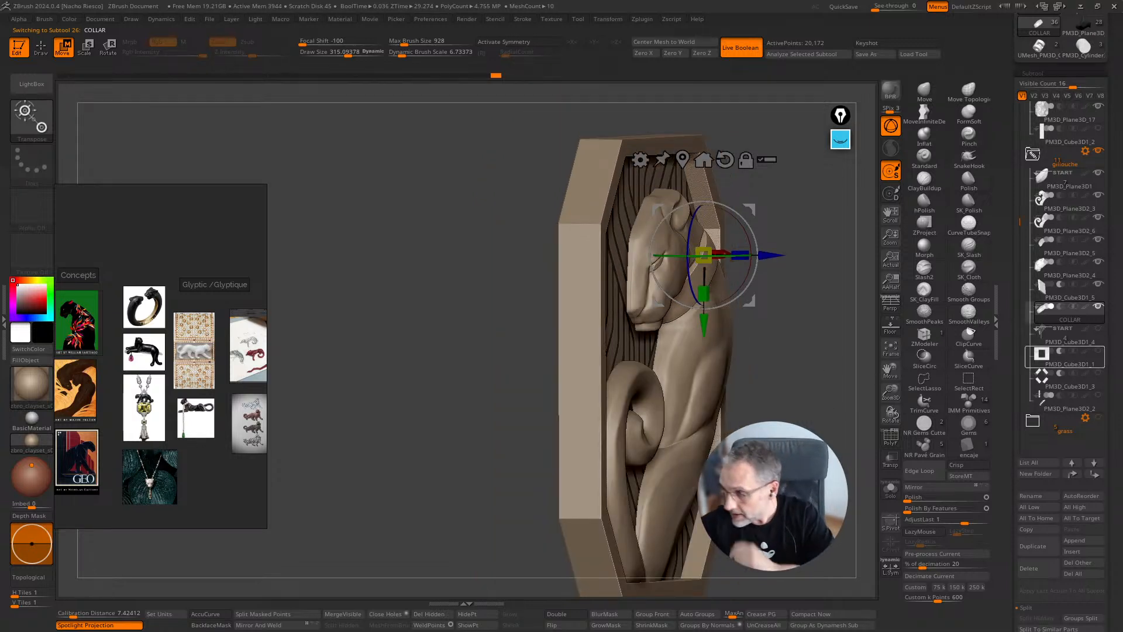
mouse_move(1042, 353)
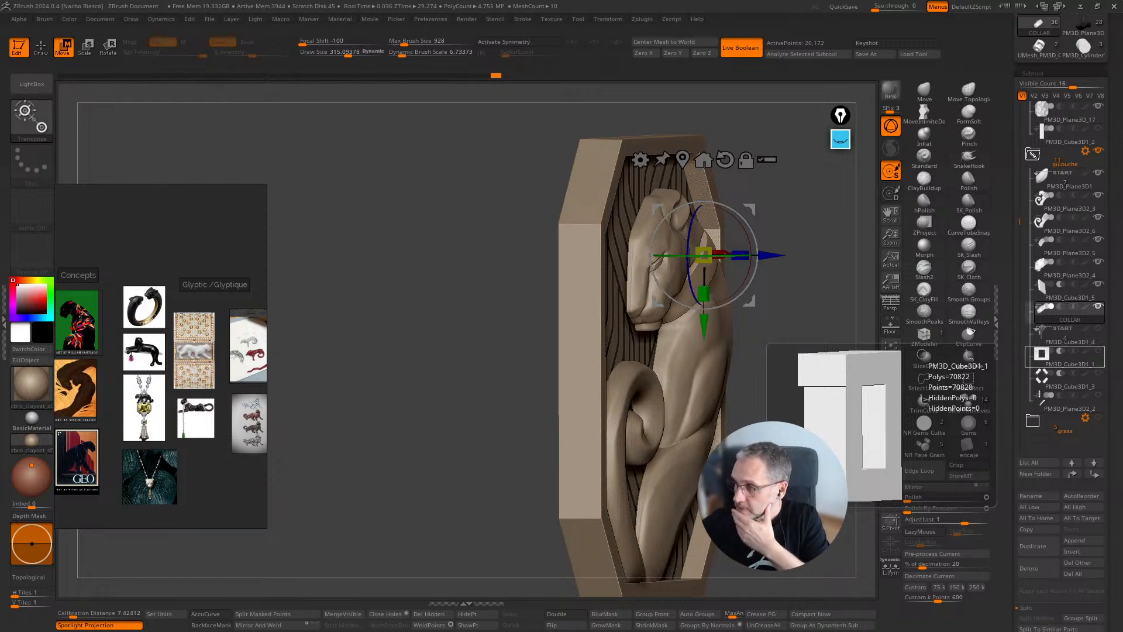
left_click_drag(813, 282, 702, 351)
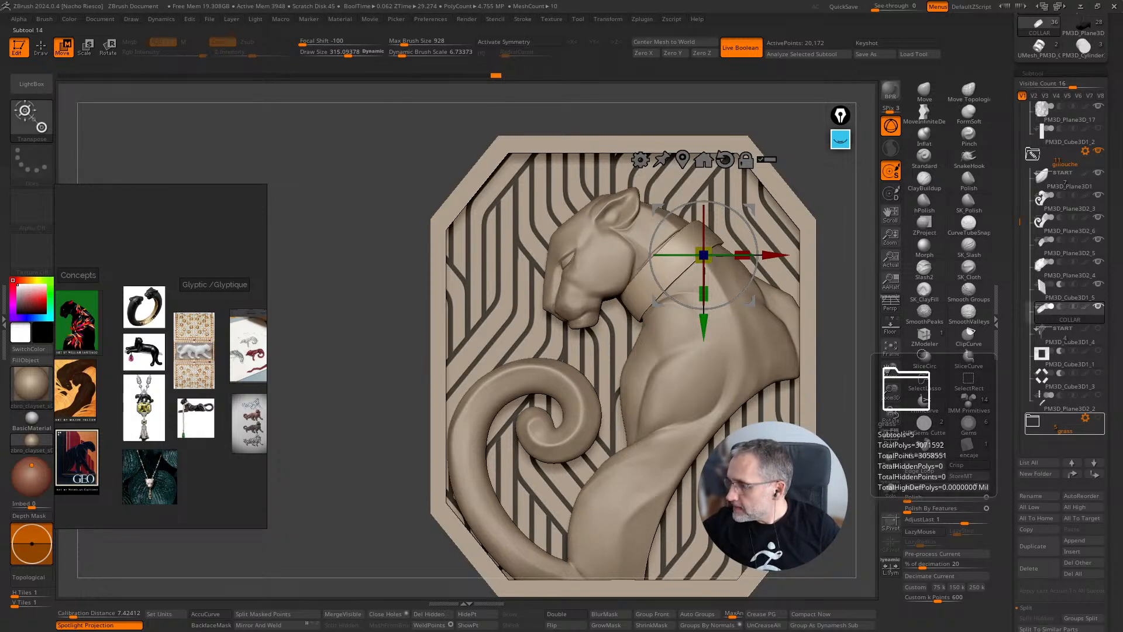
left_click_drag(861, 376, 781, 401)
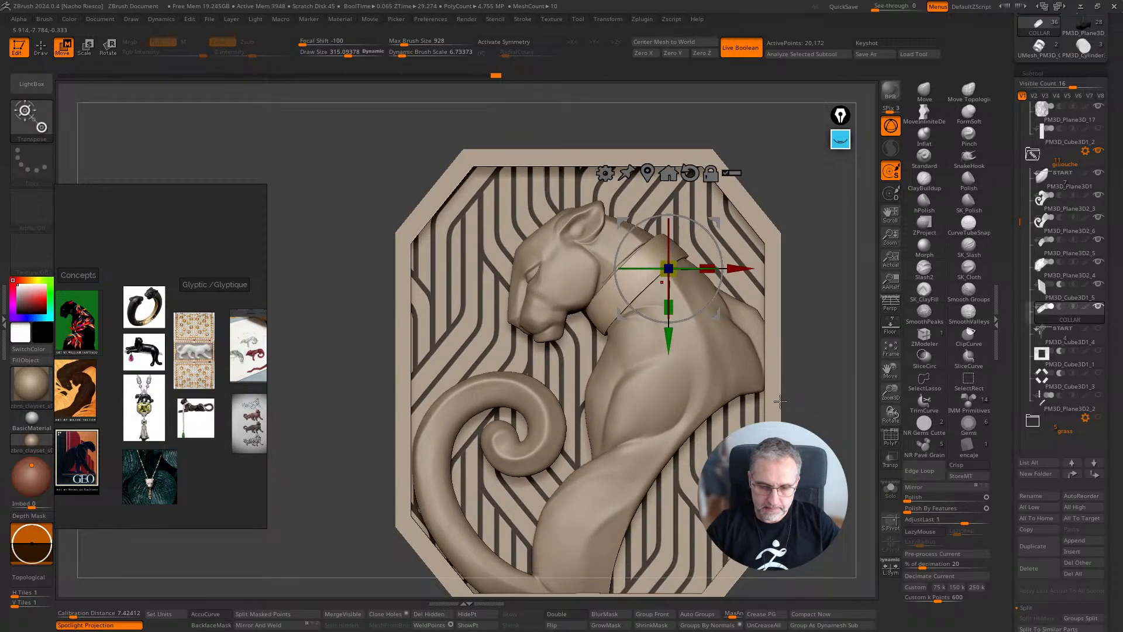
left_click_drag(844, 433, 845, 522)
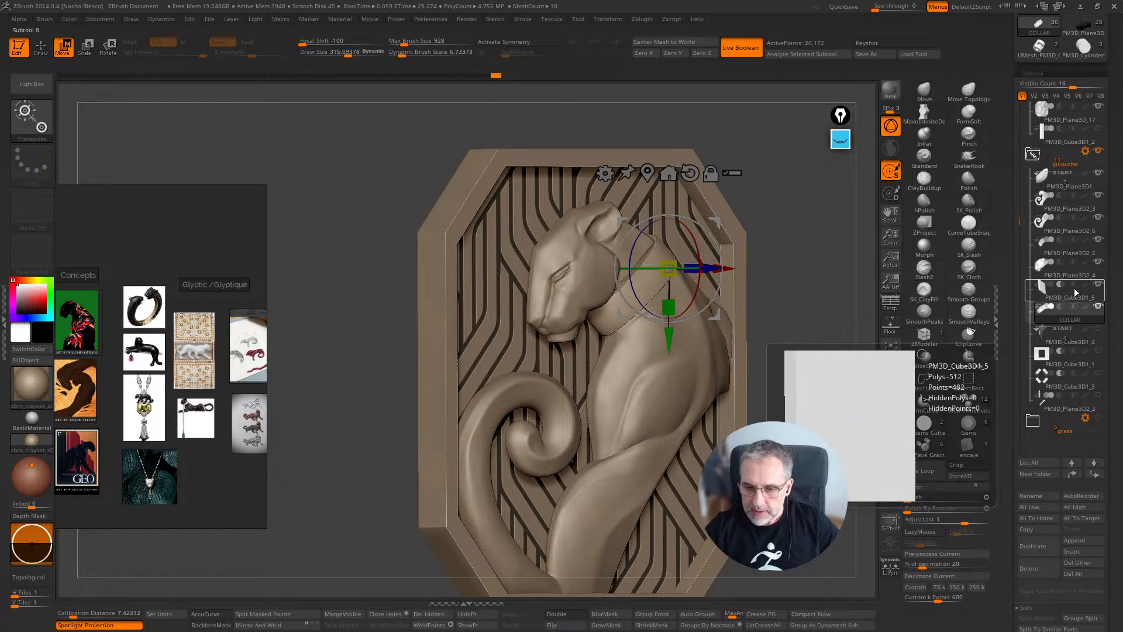
mouse_move(825, 392)
left_mouse_down()
mouse_move(851, 396)
mouse_move(817, 396)
left_mouse_up()
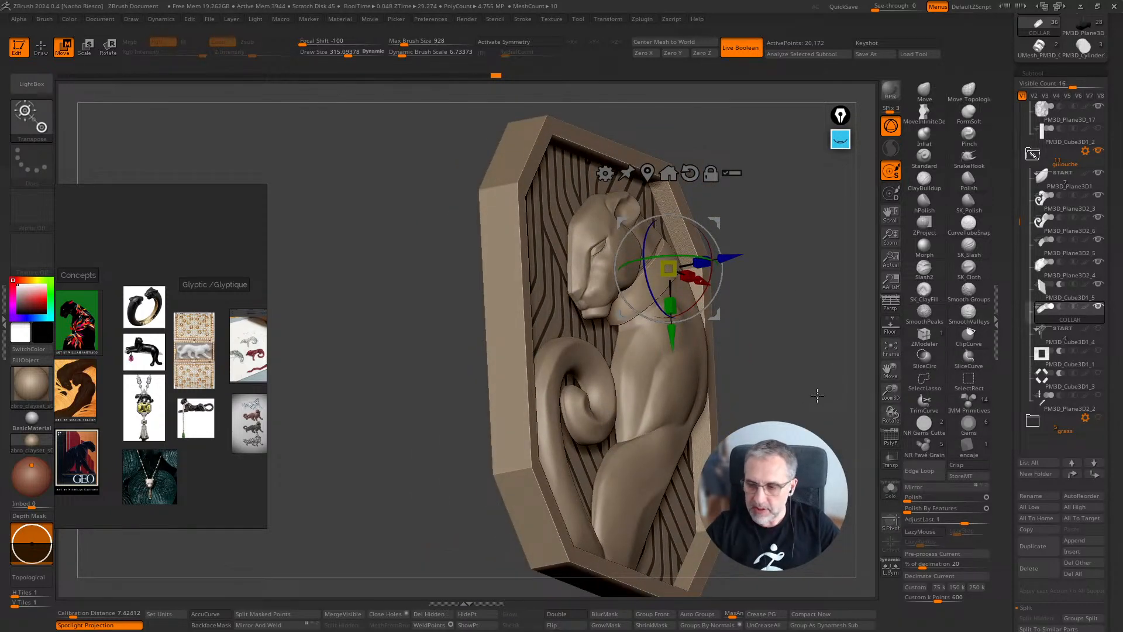
Hide the panther's head, body and tail pieces and the collar, leaving only the patterned plate and its frame shown
left_click(1104, 210)
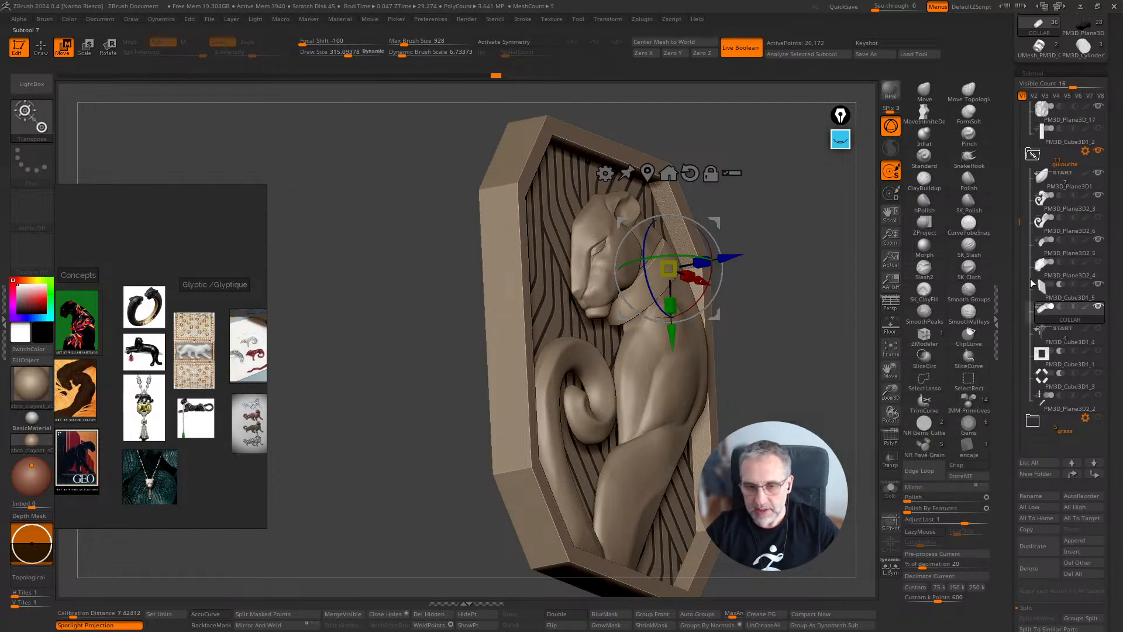
left_click(1098, 198)
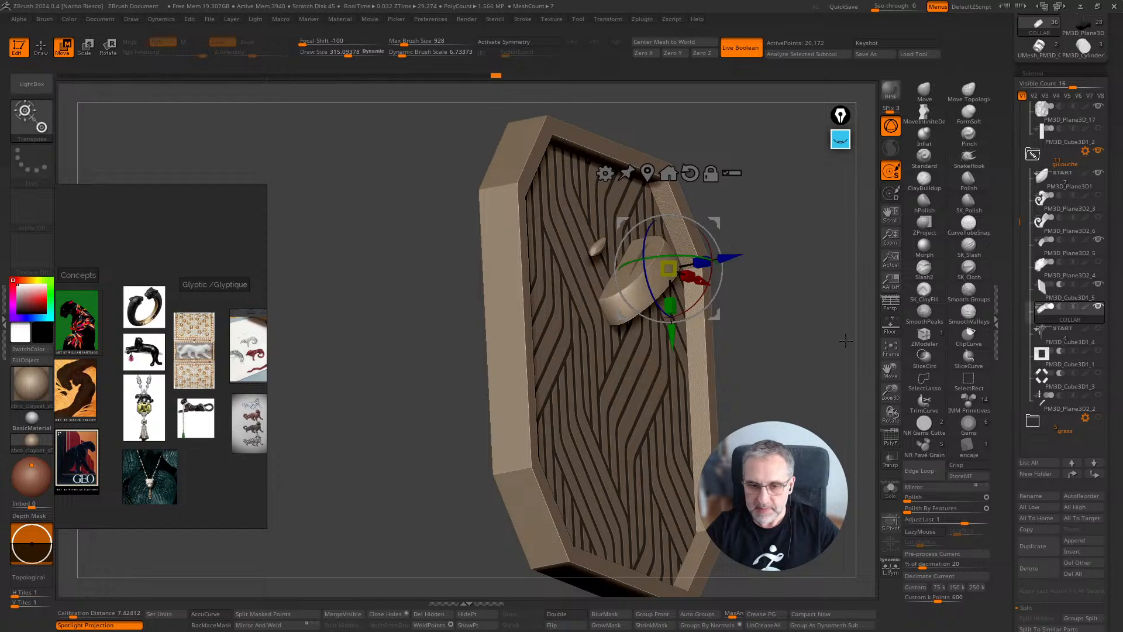
left_click_drag(846, 341, 834, 403)
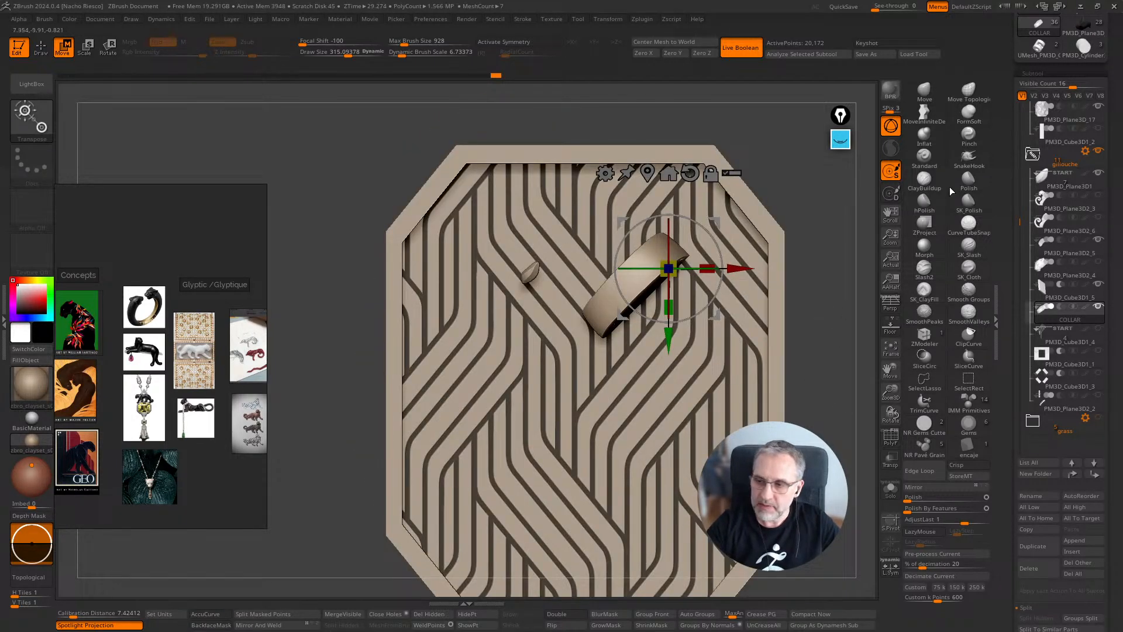
left_click(1046, 209)
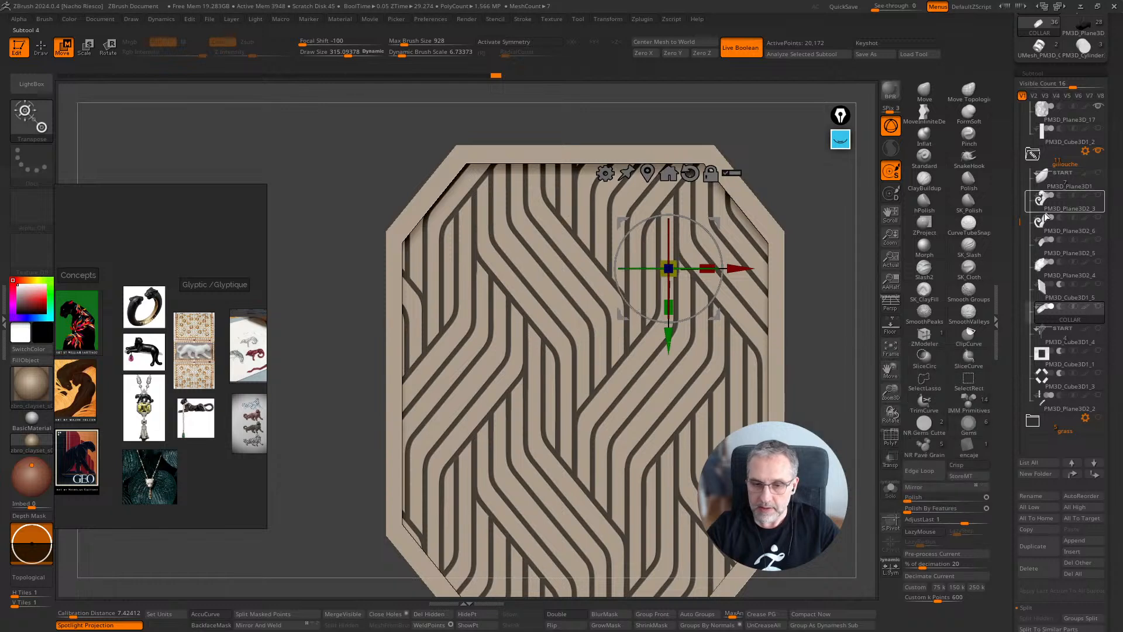
Show the COLLAR subtool and the group of gems and angular stems that starts with PM3D_Cube3D1_4
left_click(1098, 308)
left_click_drag(853, 412, 848, 414)
right_click_drag(608, 421, 608, 370)
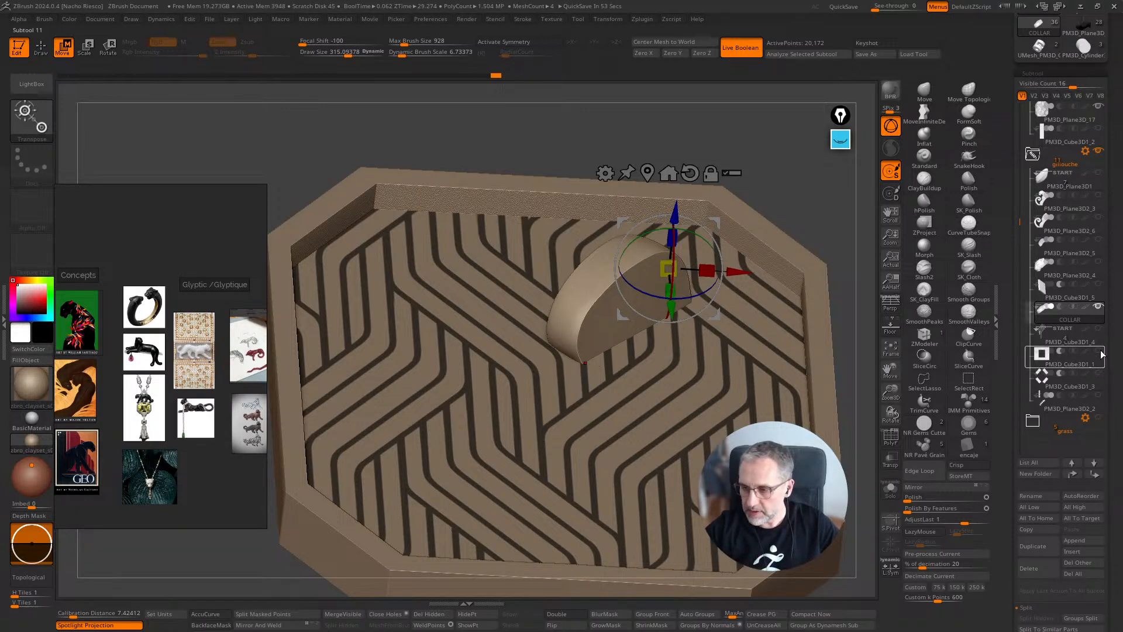
left_click(1100, 332)
left_click_drag(836, 218, 850, 267)
left_click_drag(1012, 238, 1012, 276)
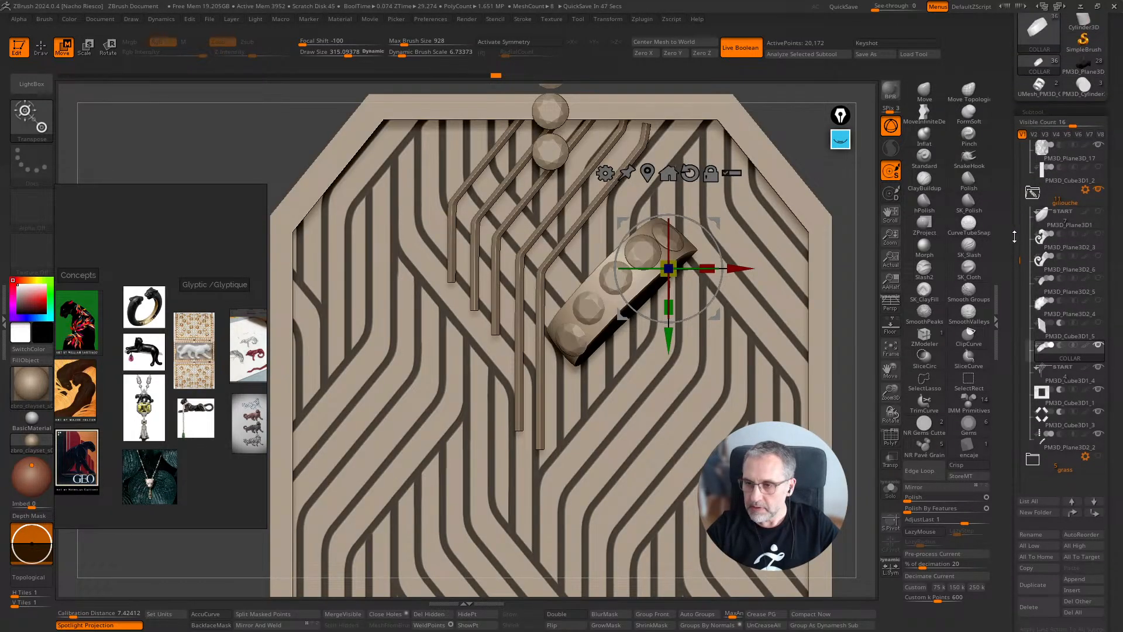
Select the patterned plate PM3D_Plane3D_17 and turn off its surface noise
left_click(1058, 157)
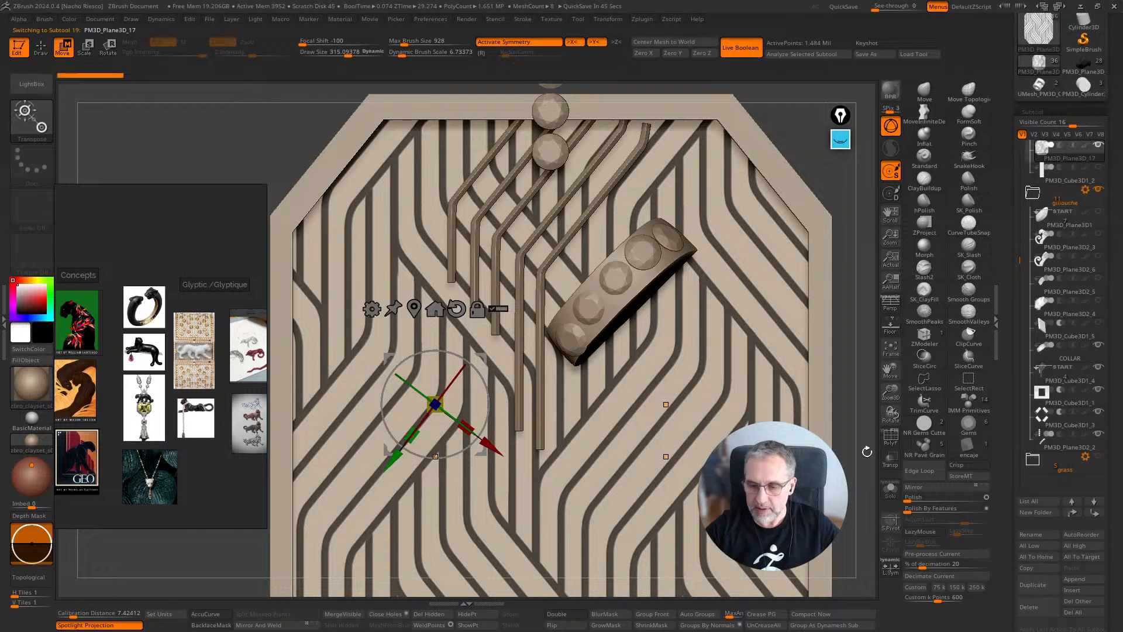
left_click_drag(1012, 515, 1010, 420)
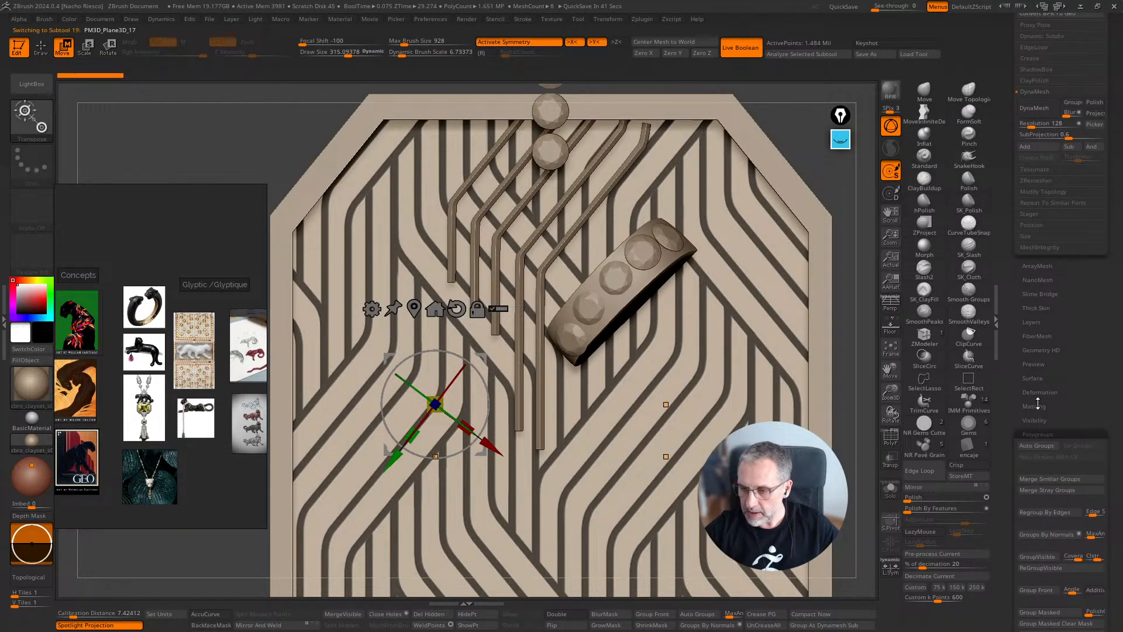
left_click(1034, 378)
left_click(1030, 391)
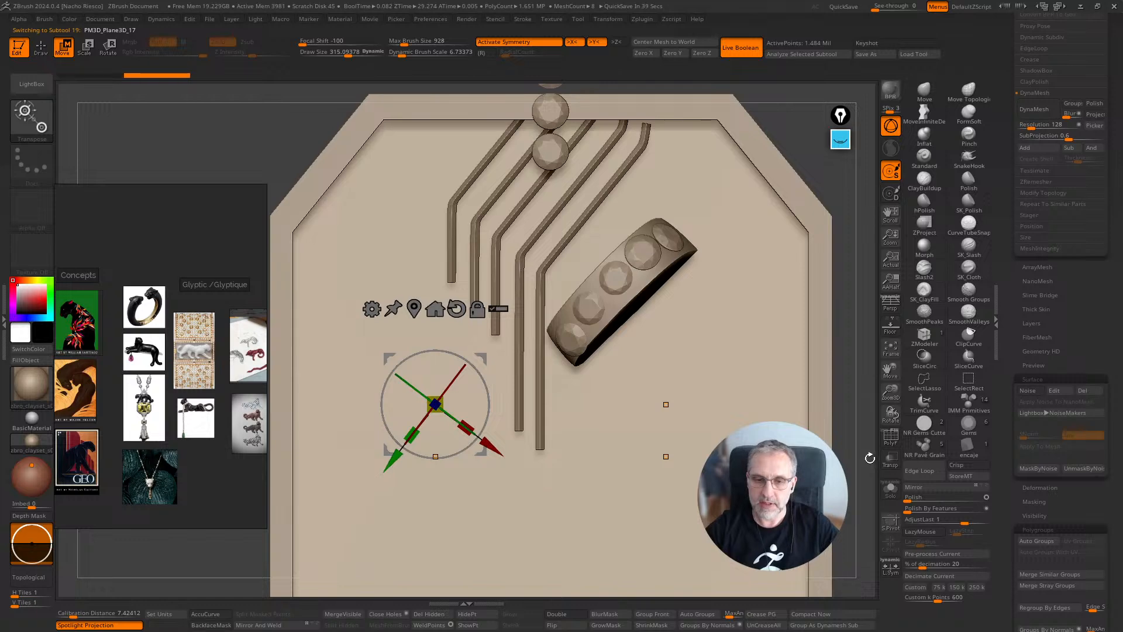
Annotate the tilted model with freehand pen lines, outlining edges down from the collar and hatching across them
left_click_drag(870, 458, 859, 474)
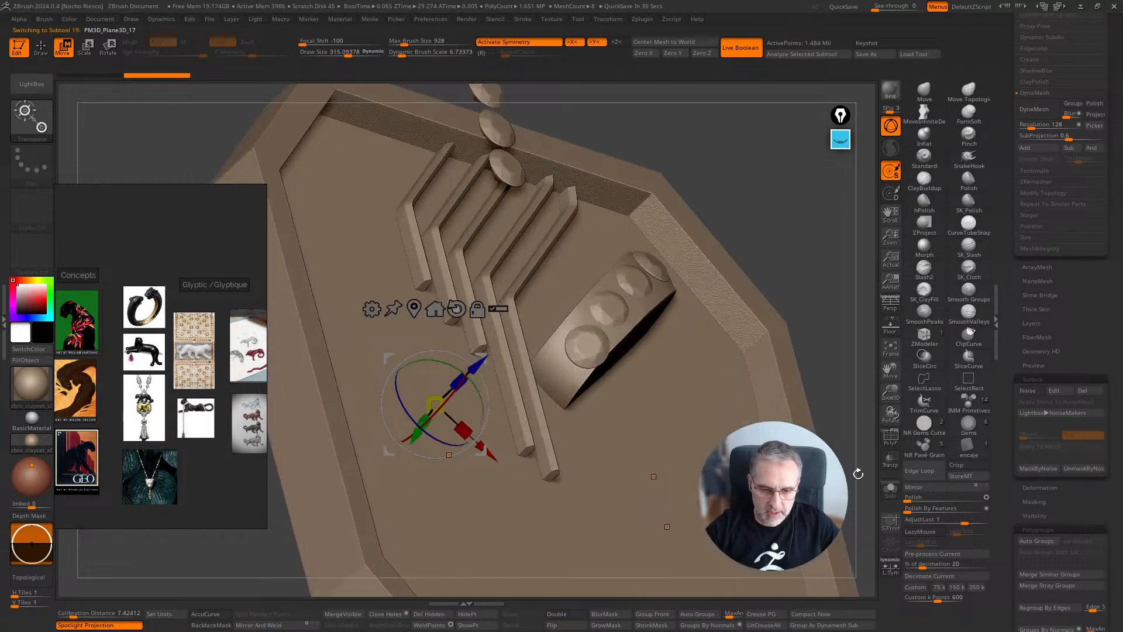
left_click_drag(868, 377, 829, 303)
left_click(840, 191)
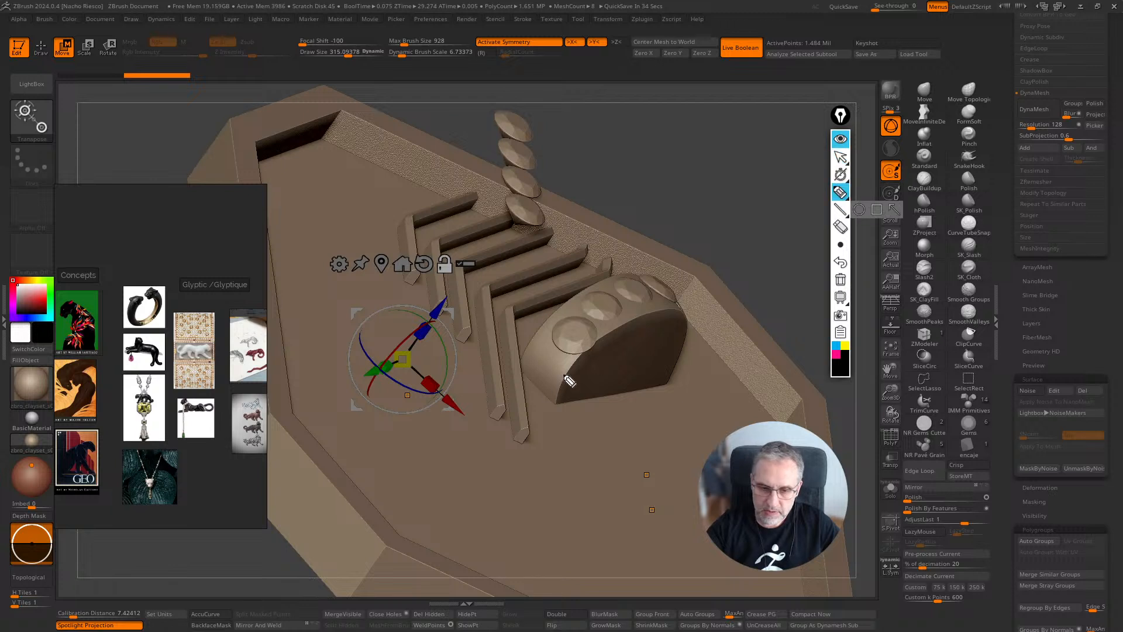
mouse_move(527, 358)
left_mouse_down()
mouse_move(563, 391)
mouse_move(640, 527)
mouse_move(651, 596)
left_mouse_up()
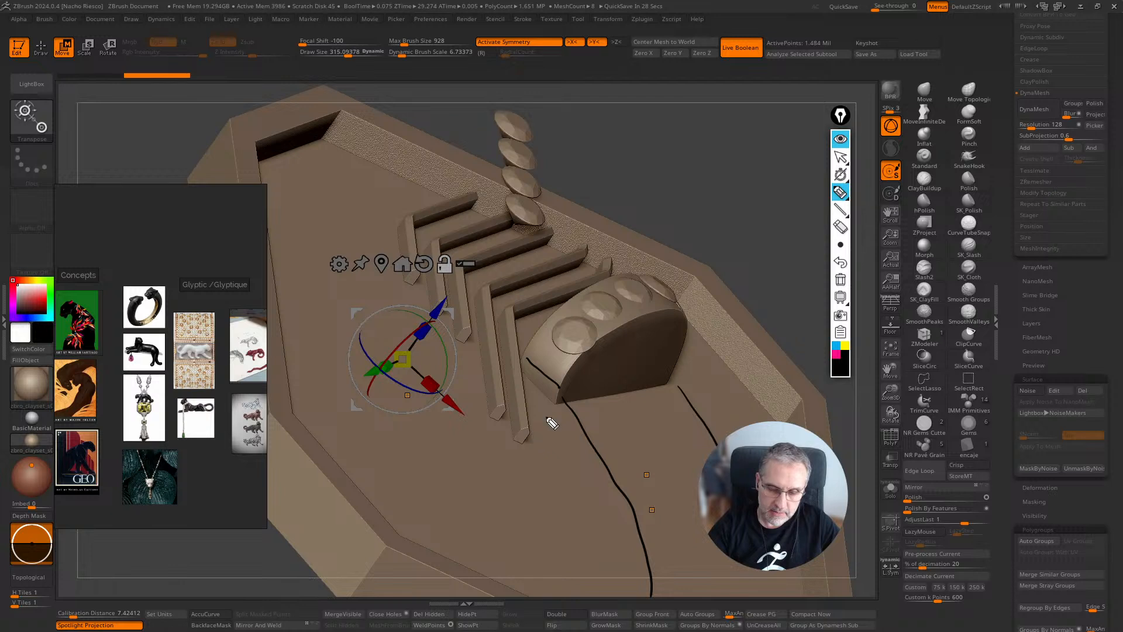
left_click_drag(560, 391, 585, 428)
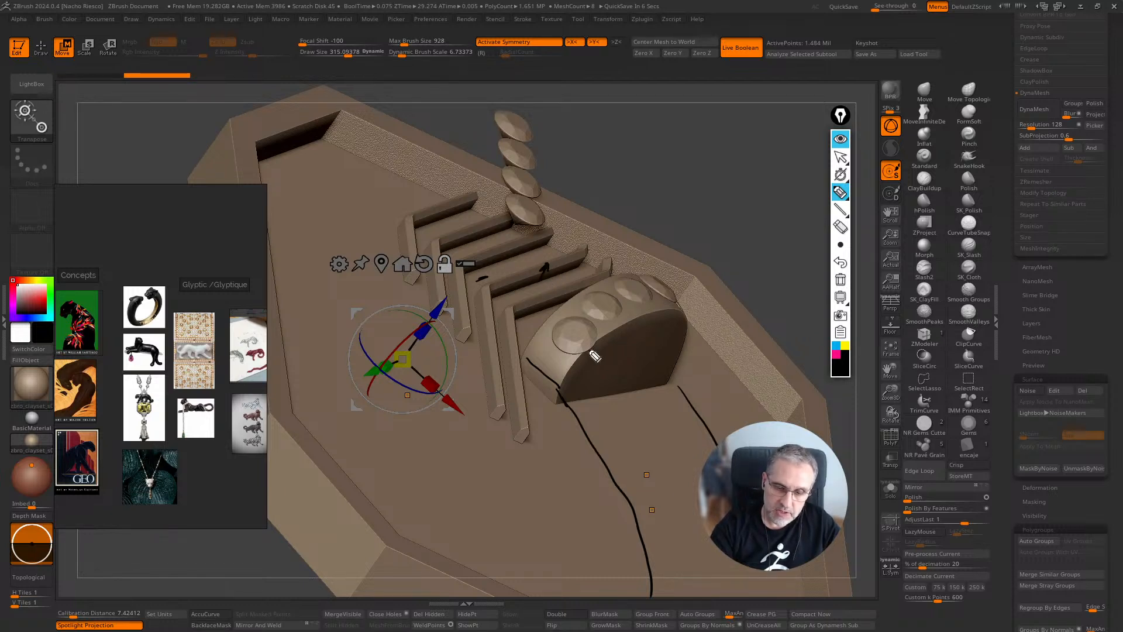
mouse_move(552, 401)
left_mouse_down()
mouse_move(557, 380)
mouse_move(608, 438)
mouse_move(633, 495)
left_mouse_up()
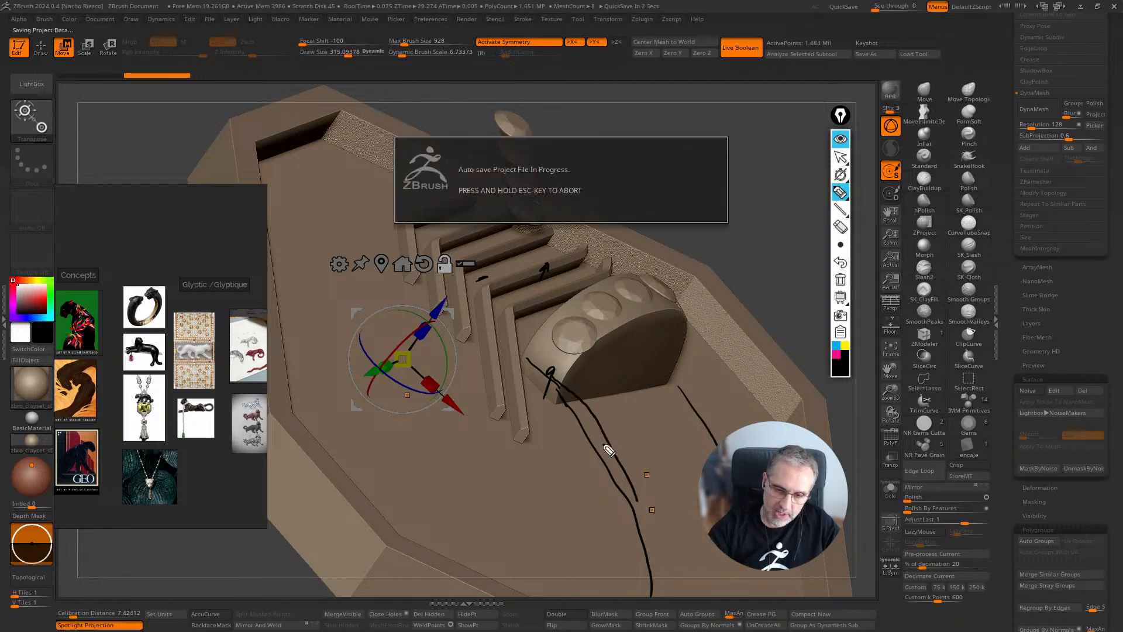
mouse_move(583, 407)
left_mouse_down()
mouse_move(614, 503)
mouse_move(634, 502)
mouse_move(660, 528)
left_mouse_up()
left_click_drag(611, 439, 713, 442)
mouse_move(603, 418)
left_mouse_down()
mouse_move(718, 411)
mouse_move(622, 404)
mouse_move(693, 402)
left_mouse_up()
left_click_drag(573, 402, 691, 407)
left_click_drag(627, 475, 702, 473)
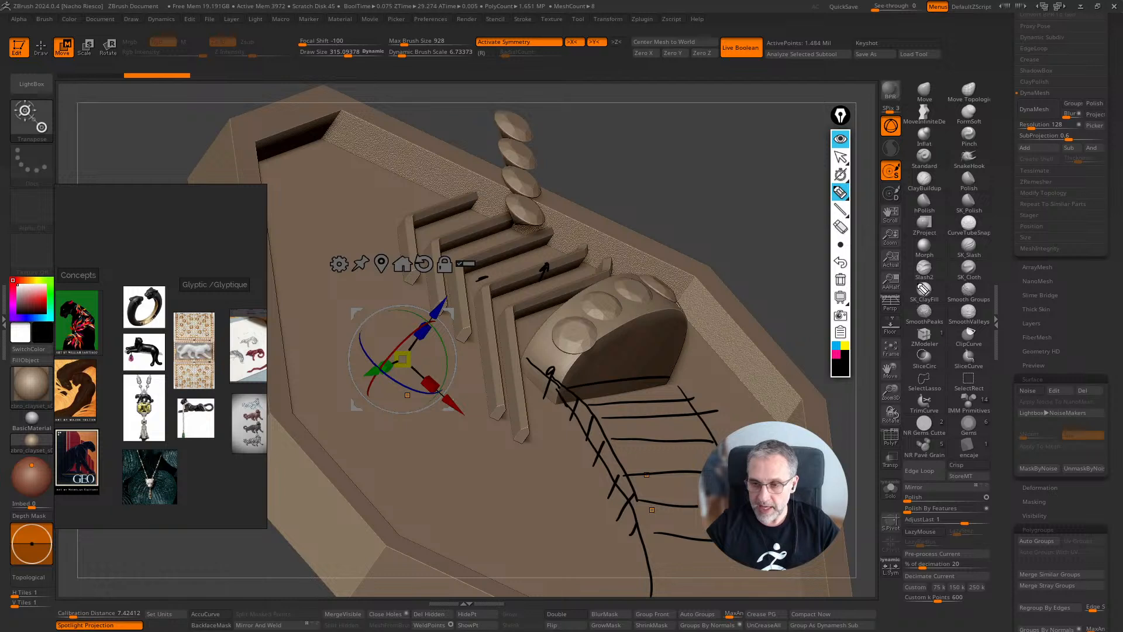
Clear all pen annotations from the screen and collapse the annotation tools
left_click(841, 156)
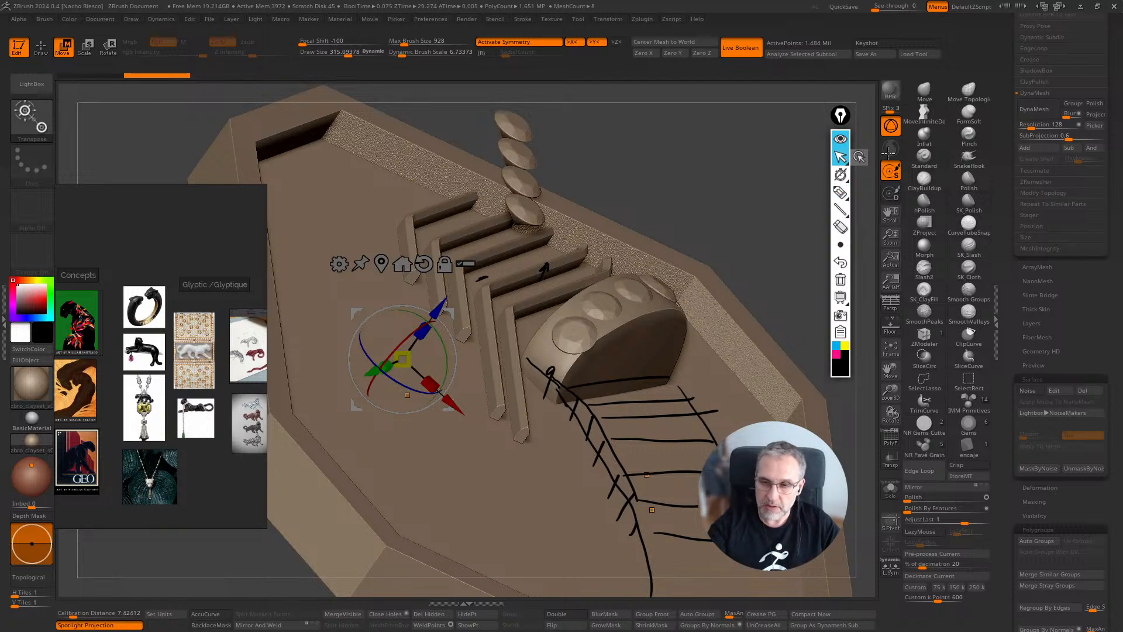
left_click(841, 279)
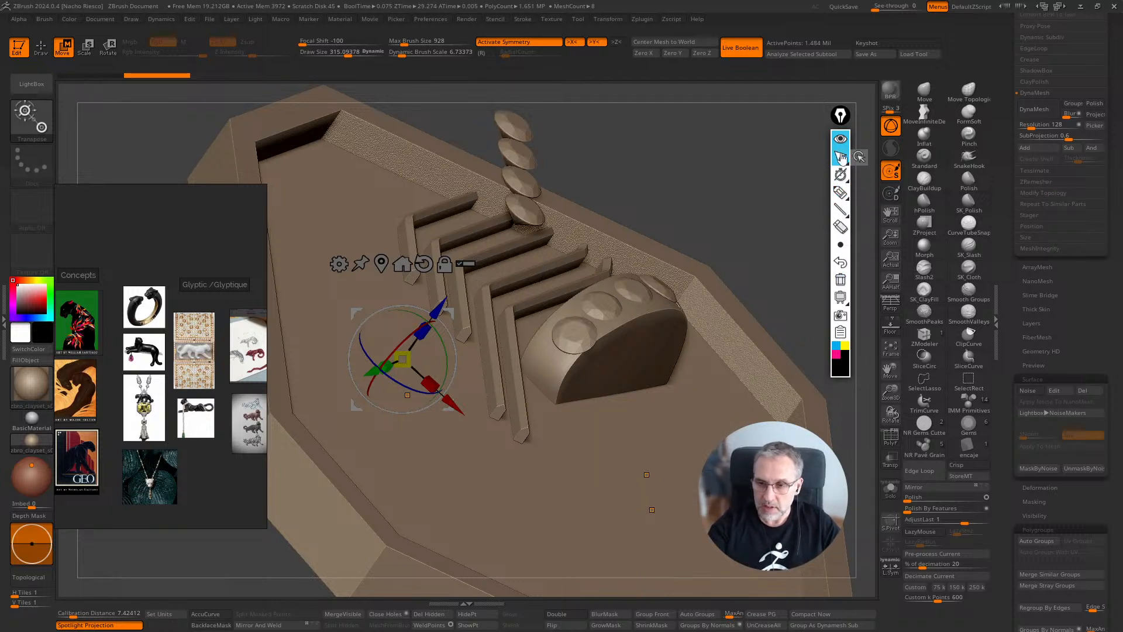
left_click(840, 139)
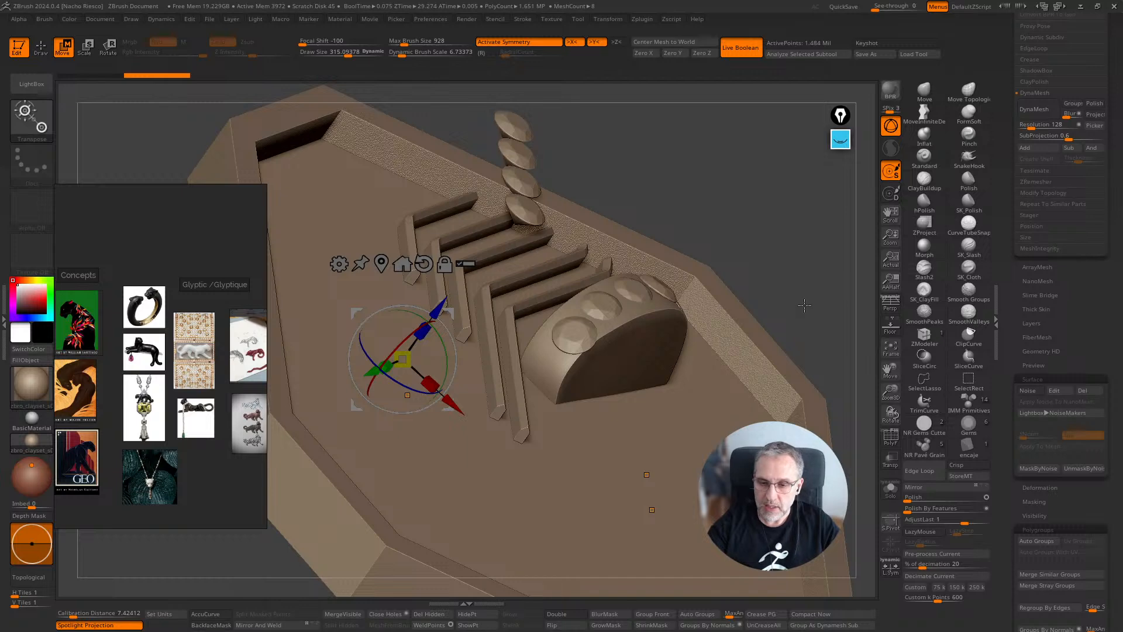
Hide the gem group and COLLAR, and show PM3D_Plane3D2_6, PM3D_Plane3D2_4 and the subtractive block PM3D_Cube3D1_5
left_click_drag(814, 297, 818, 320)
left_click_drag(1004, 207, 1005, 306)
left_click_drag(1004, 228, 1011, 375)
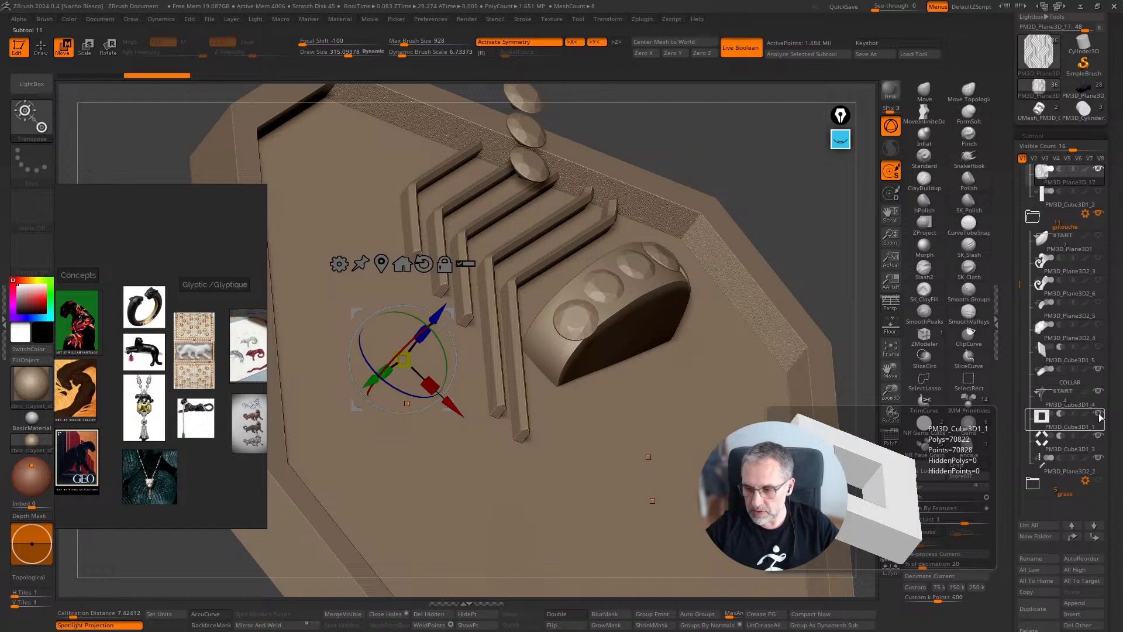
left_click(1098, 391)
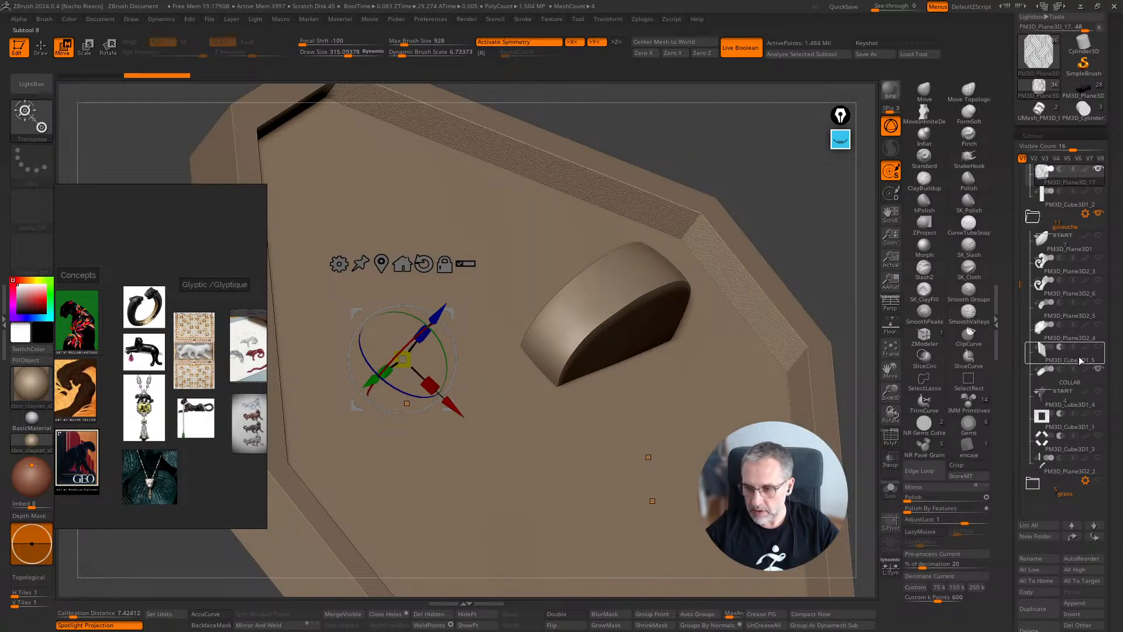
left_click(1100, 283)
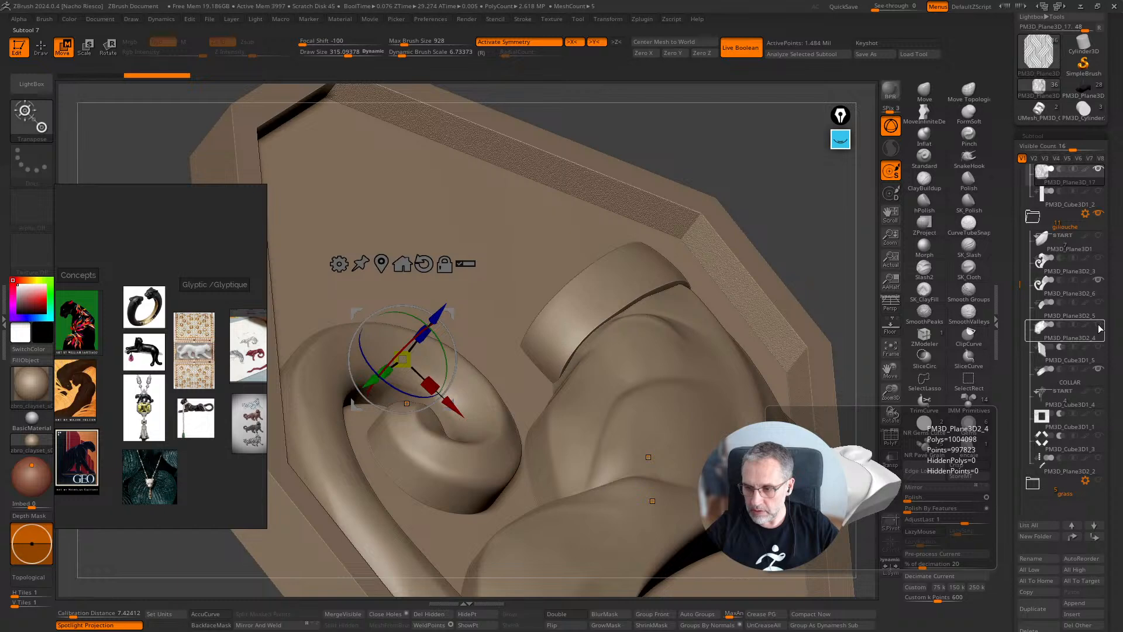
left_click(1098, 371)
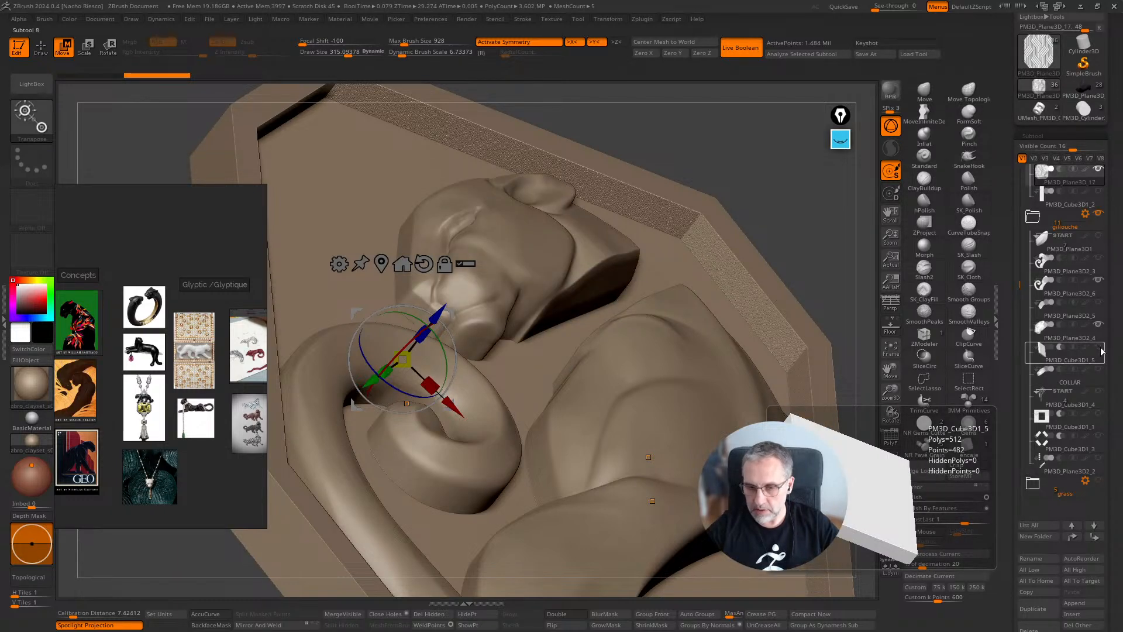
left_click(1100, 348)
right_click_drag(833, 271, 887, 230, "ctrl")
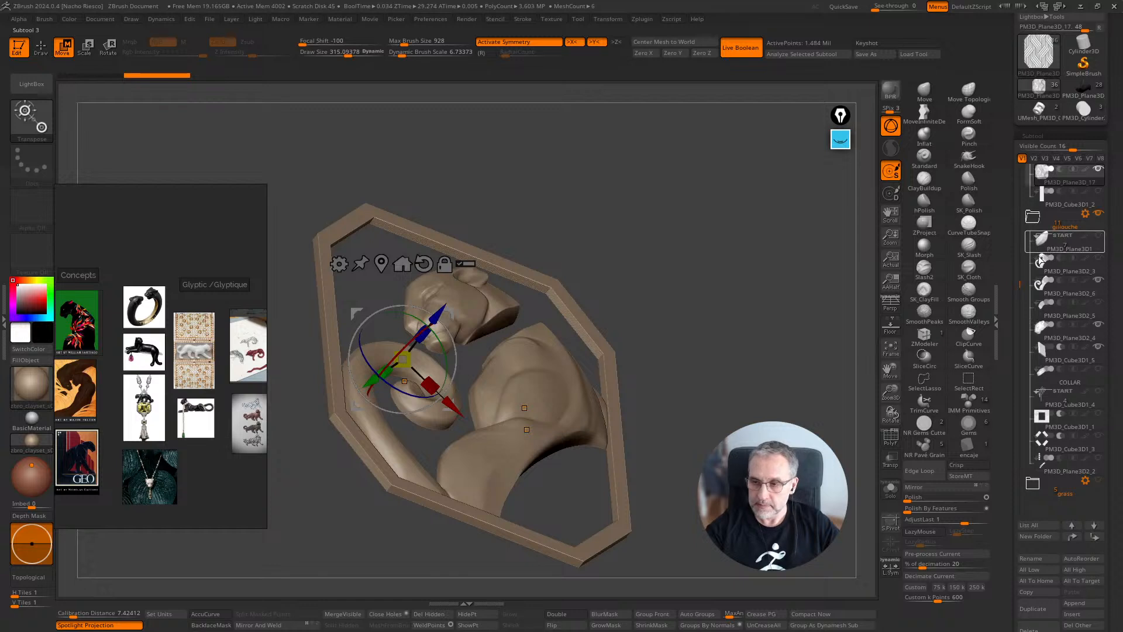
Hide the whole plate folder and switch to Draw mode, with the panther parts viewed from the side
left_click_drag(1021, 283, 1020, 198)
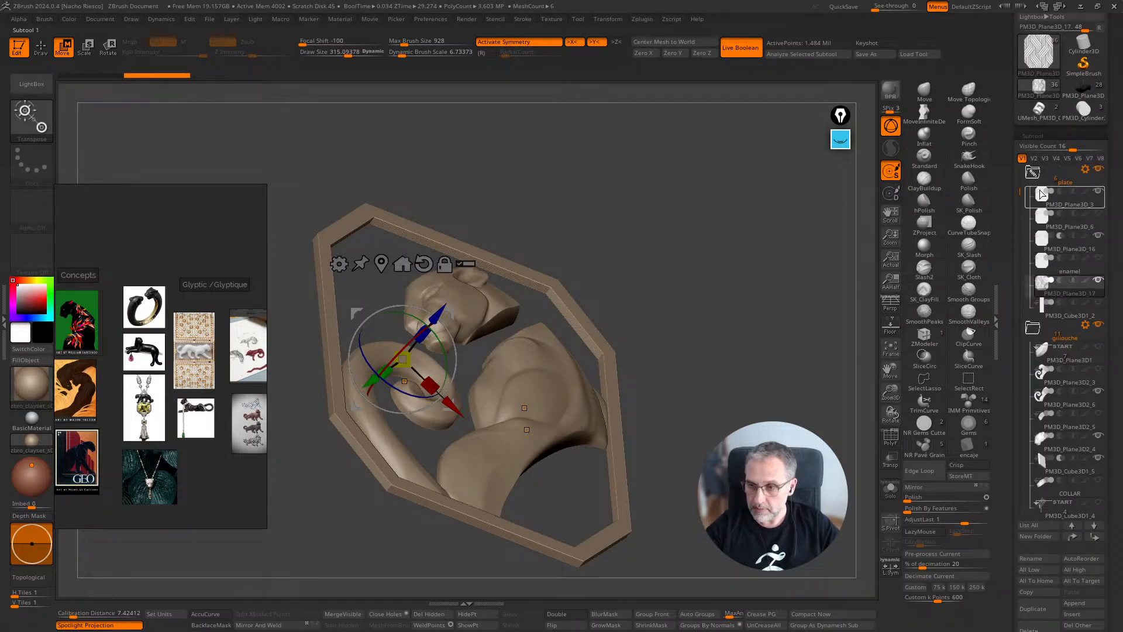
left_click(1099, 169)
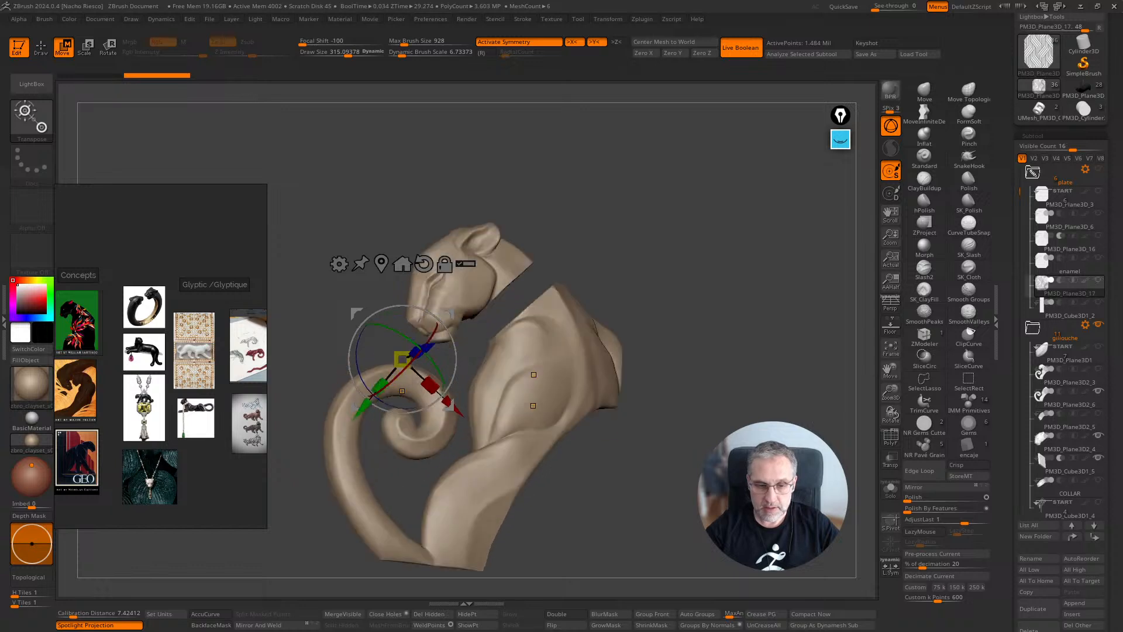
left_click_drag(643, 351, 761, 351)
key("q")
left_click_drag(673, 363, 737, 380)
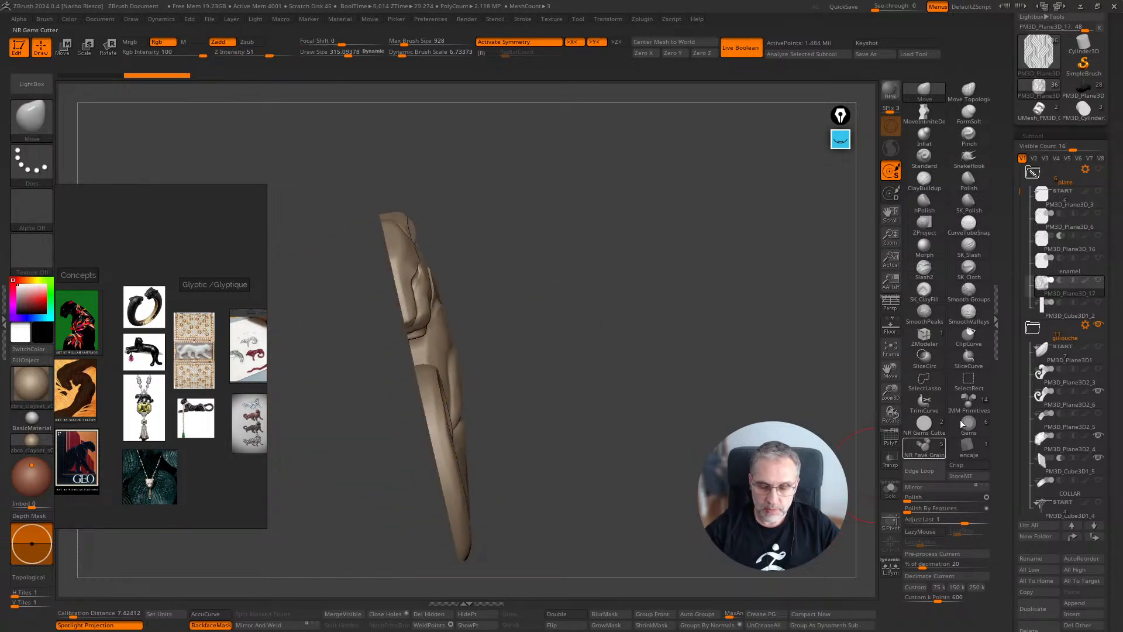
Apply Boolean Folder to the folder containing the panther parts
scroll(1074, 294, "down", 2)
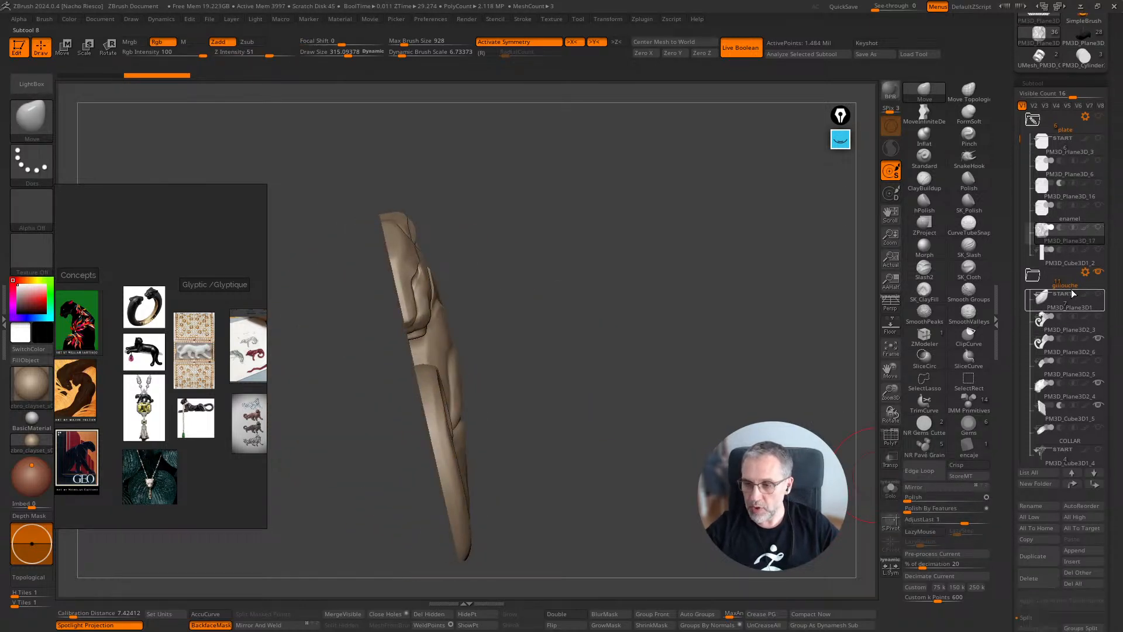
left_click(1085, 272)
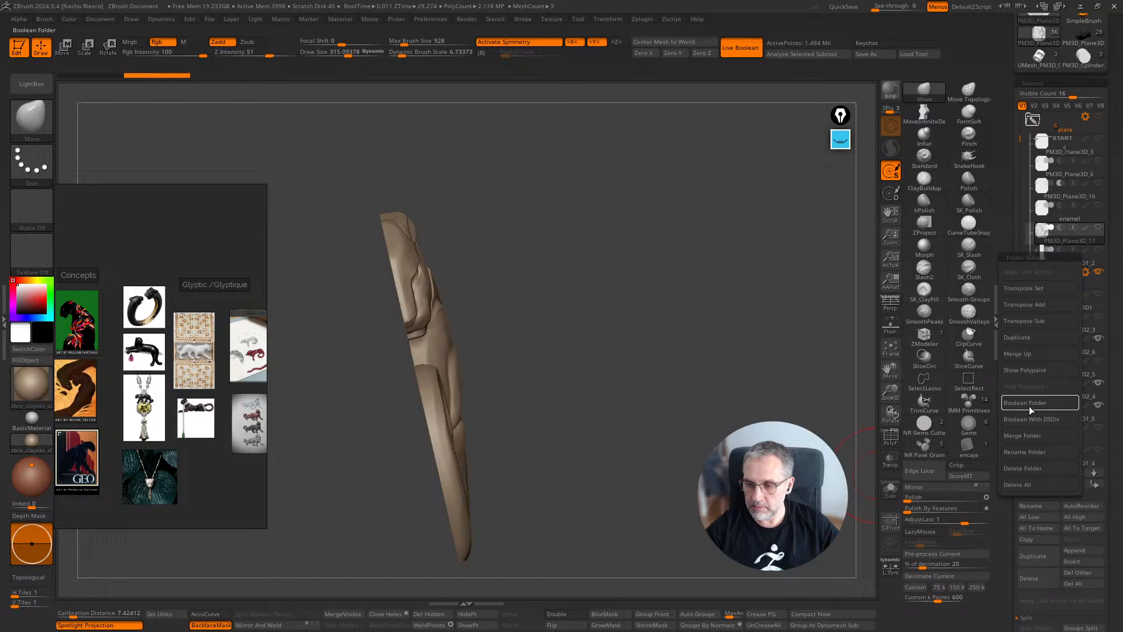
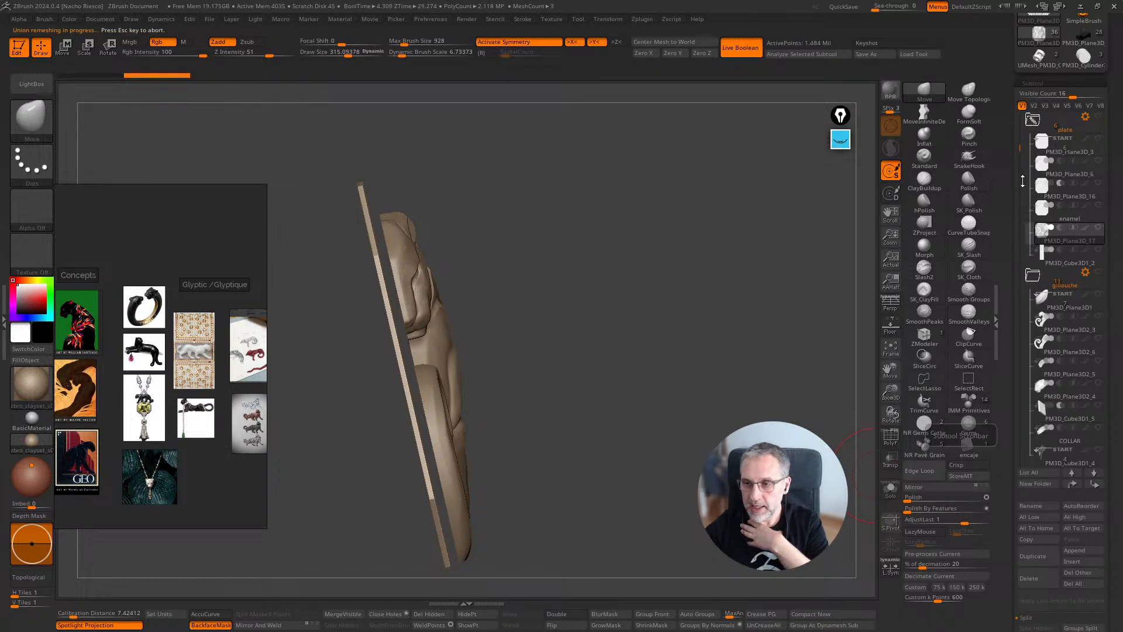
left_click_drag(1022, 182, 1023, 275)
Select UMesh_PM3D_Plane3D2_6 and examine the topology of its flat back with the polyframe displayed
left_click(1048, 416)
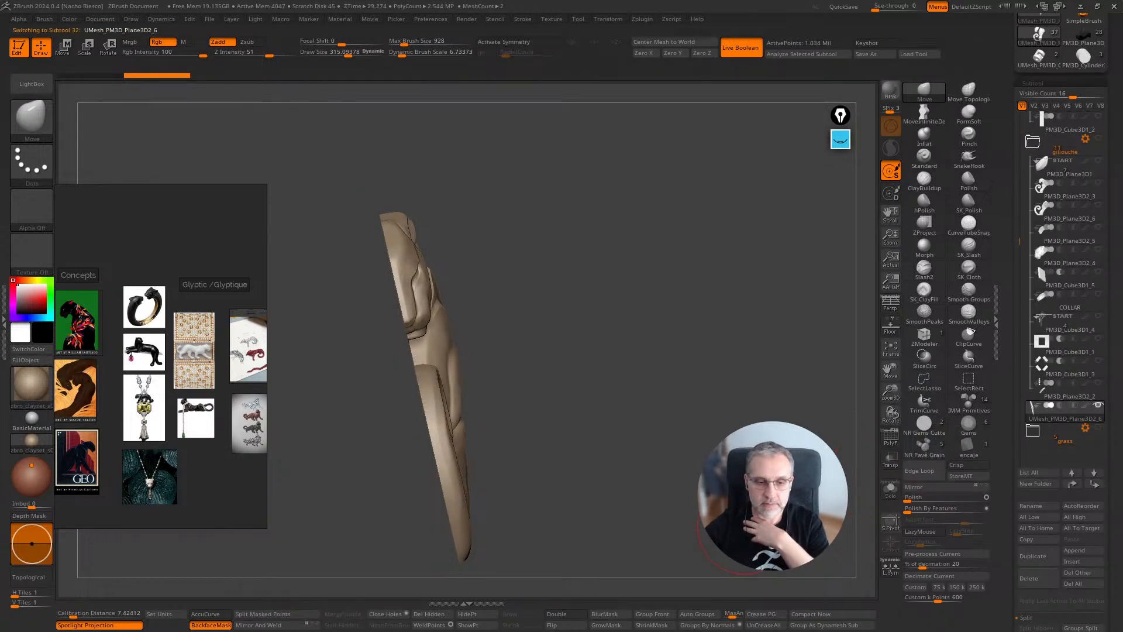
left_click_drag(766, 505, 842, 509)
left_click_drag(751, 510, 714, 510)
left_click(891, 436)
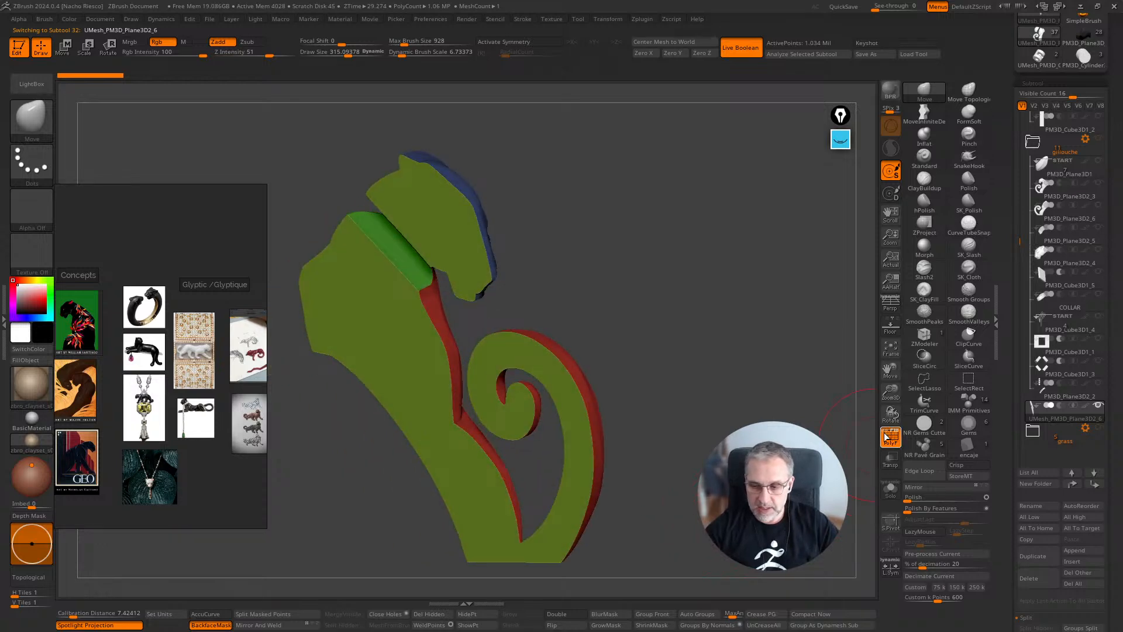
mouse_move(831, 468)
left_mouse_down()
mouse_move(810, 473)
mouse_move(842, 477)
mouse_move(808, 480)
mouse_move(819, 498)
mouse_move(866, 489)
left_mouse_up()
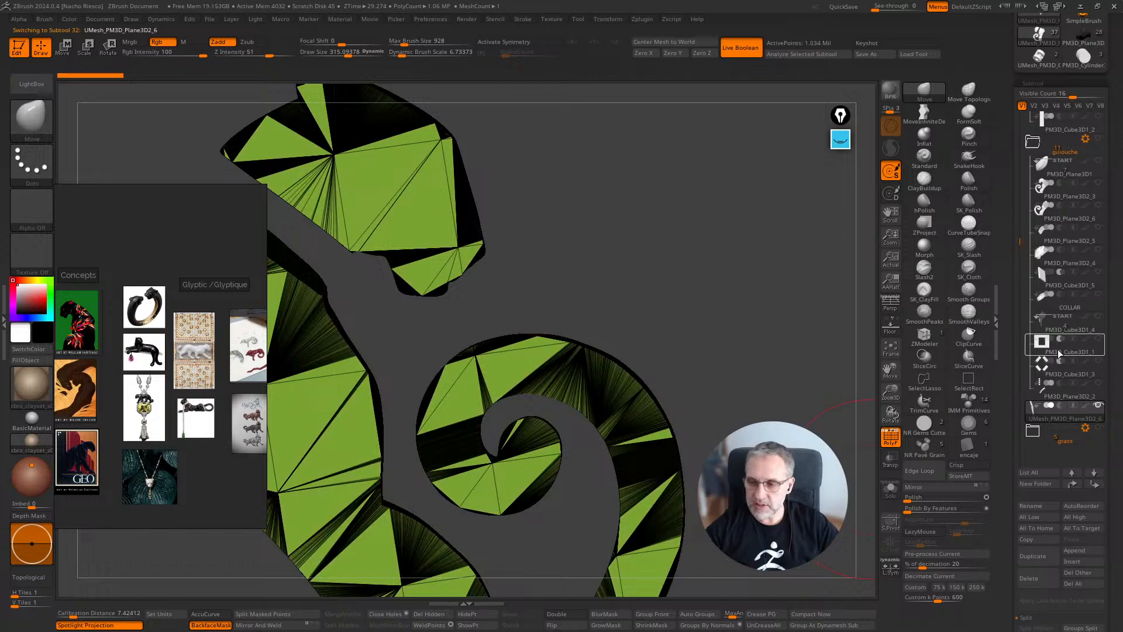
Isolate the cutting block PM3D_Cube3D1_5 in Solo mode and examine its polygon grid
left_click(1060, 285)
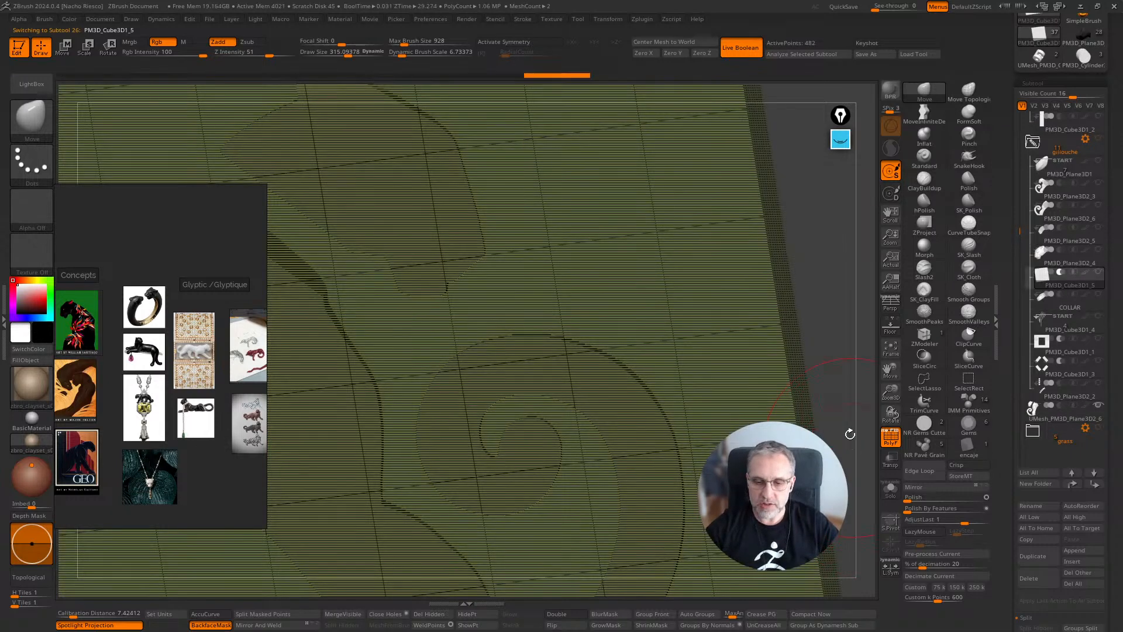
key("f")
left_click(890, 489)
mouse_move(842, 480)
left_mouse_down()
mouse_move(796, 485)
mouse_move(814, 491)
mouse_move(784, 500)
left_mouse_up()
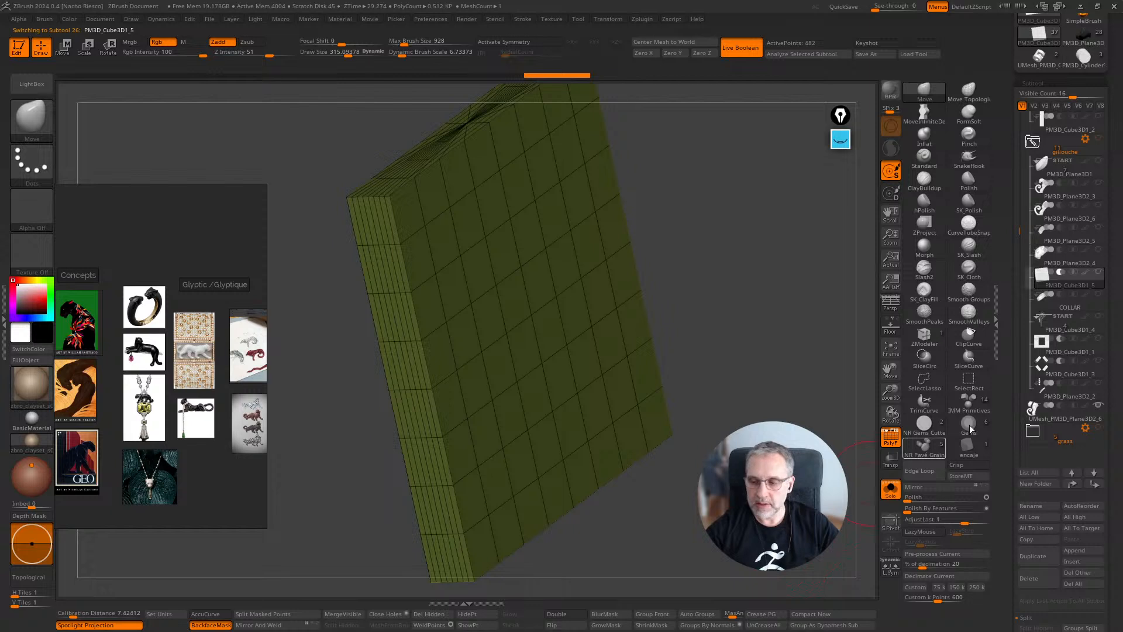
left_click_drag(870, 480, 842, 485)
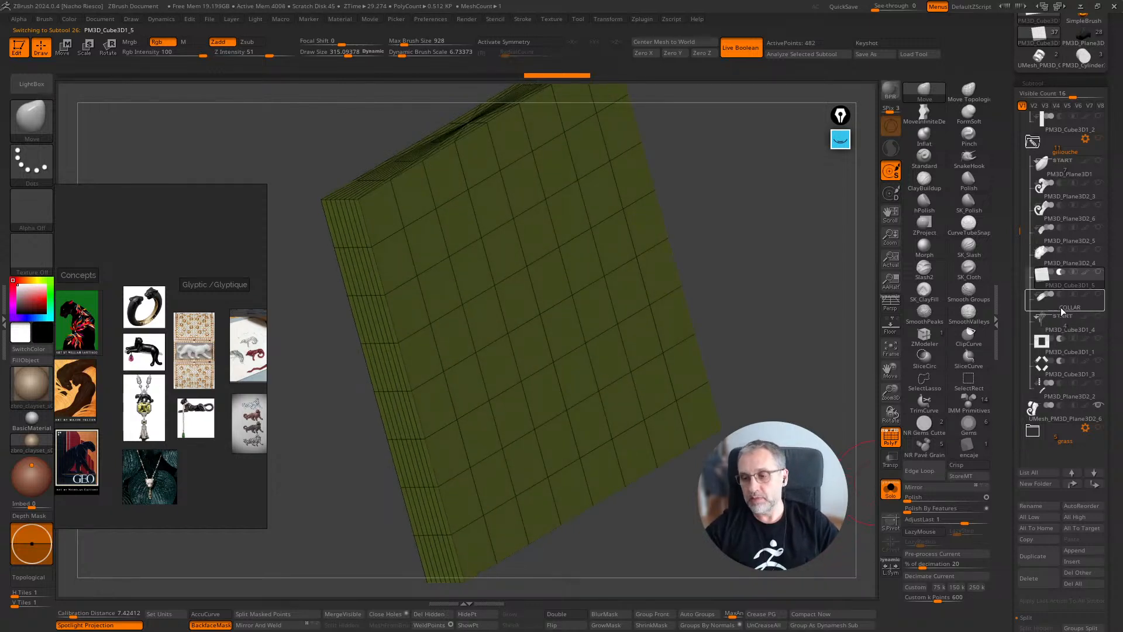
Reselect UMesh_PM3D_Plane3D2_6 and compare its cut back faces with the polyframe off and on
left_click(1052, 416)
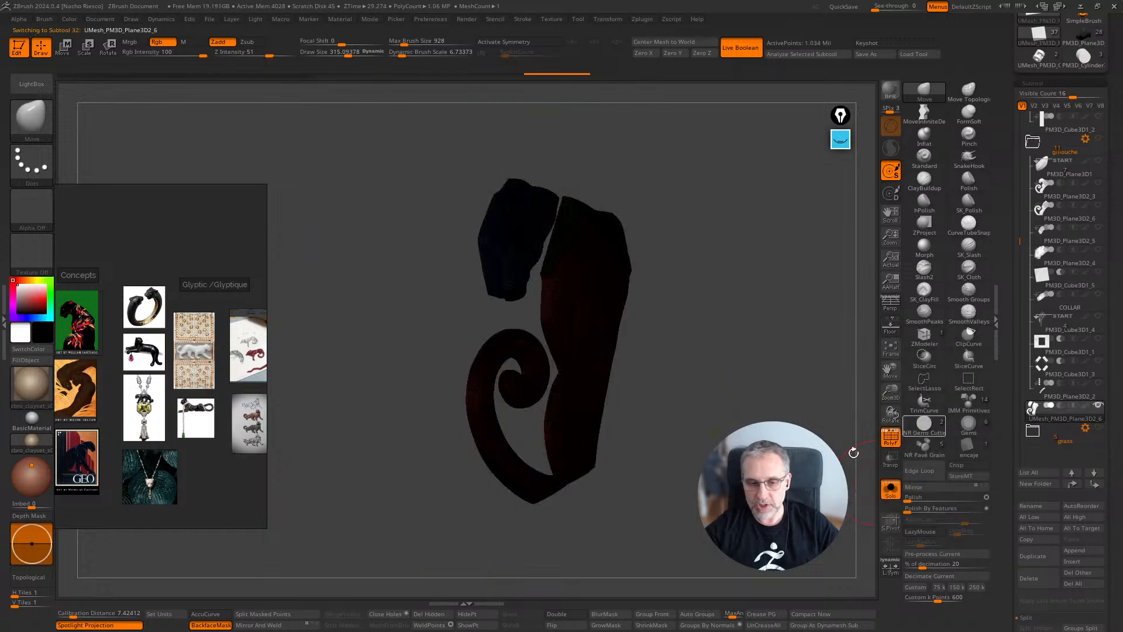
left_click_drag(850, 492, 860, 526)
left_click(888, 440)
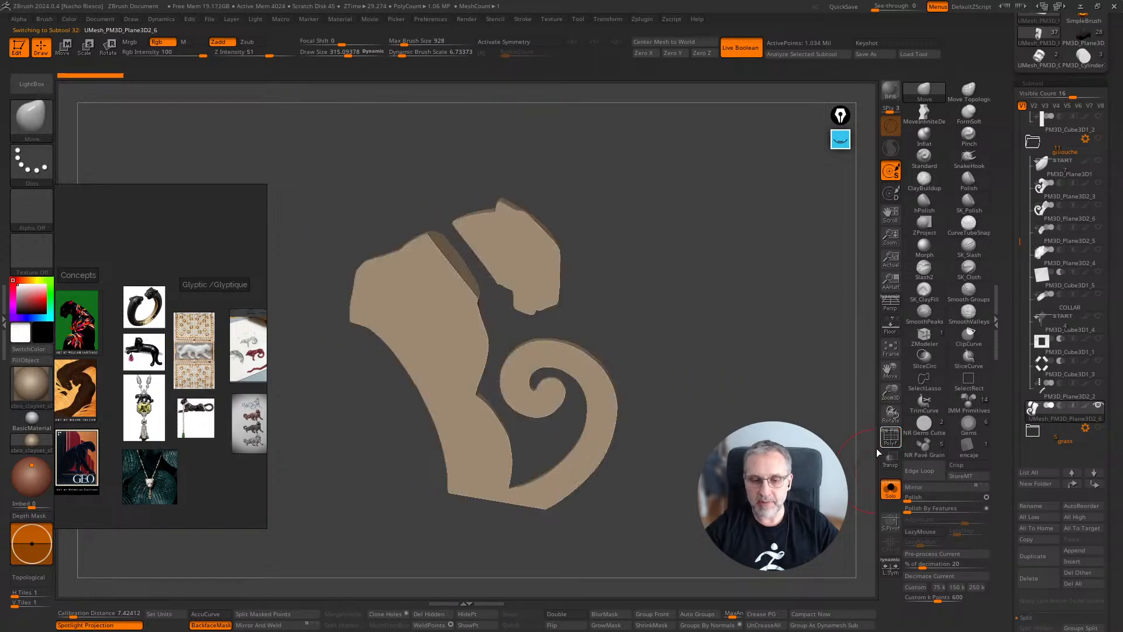
left_click_drag(860, 450, 840, 452)
left_click(886, 440)
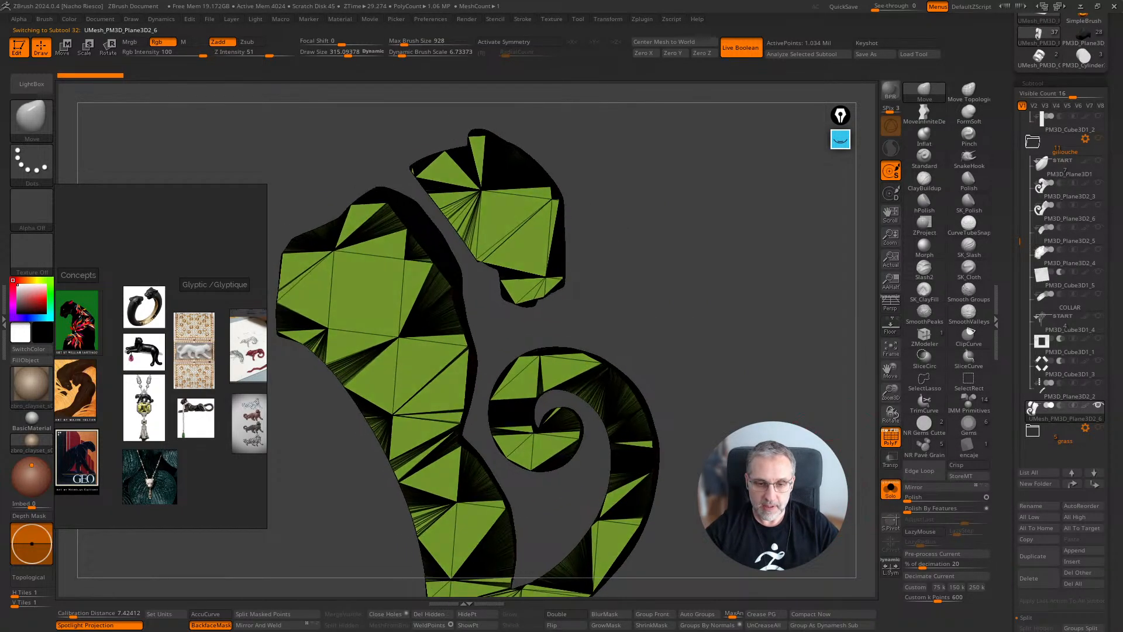
mouse_move(855, 451)
left_mouse_down()
mouse_move(850, 496)
mouse_move(950, 431)
left_mouse_up()
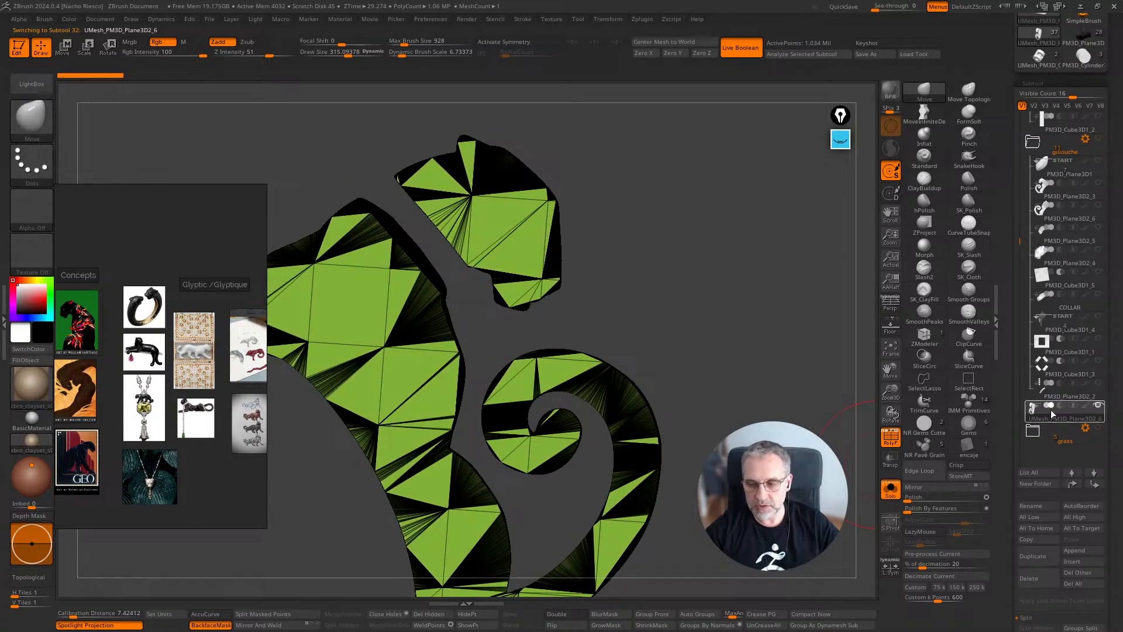
Delete UMesh_PM3D_Plane3D2_6 and regroup the cutting block PM3D_Cube3D1_5 by normals
left_click(1040, 581)
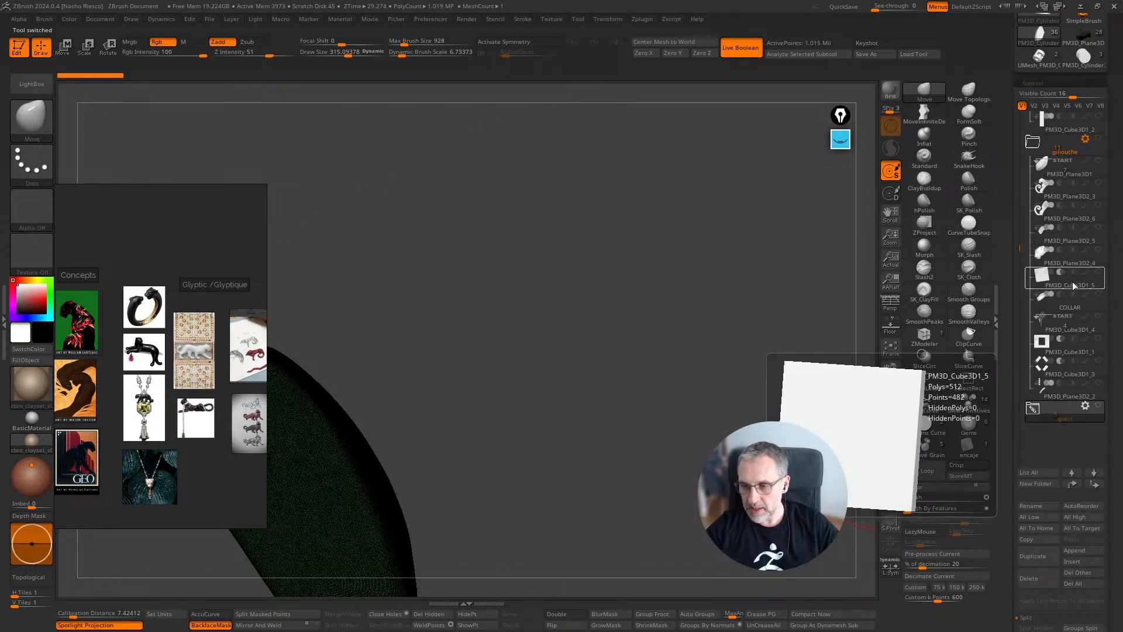
left_click(1072, 282)
right_click_drag(802, 459, 780, 578, "ctrl")
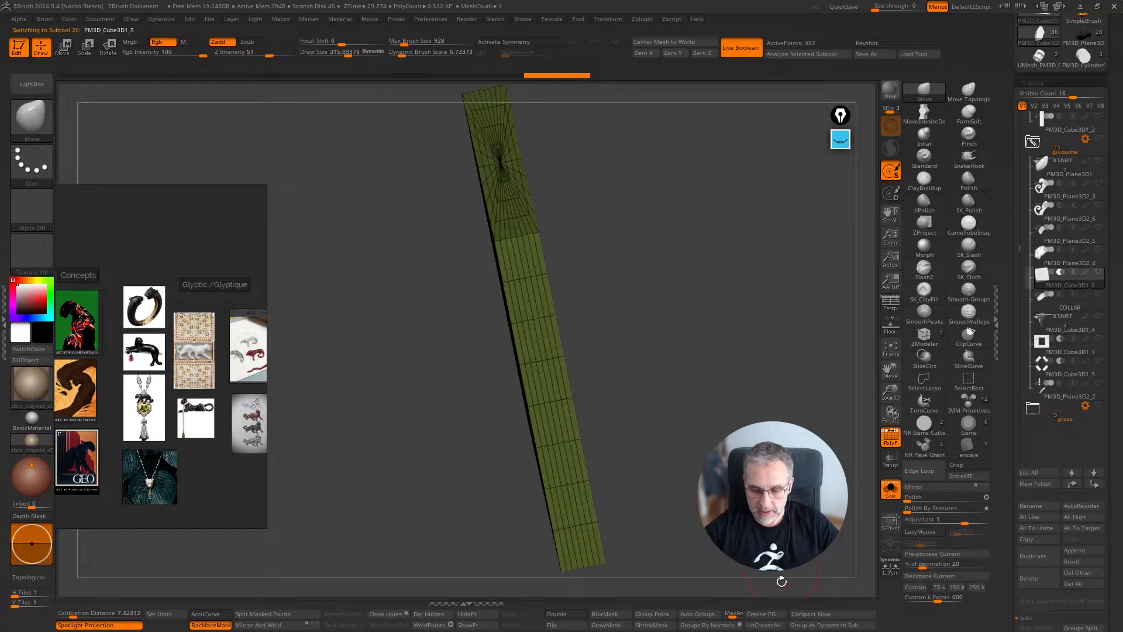
left_click(724, 625)
ZRemesh the cutting block twice with KeepGroups on, SmoothGroups at 0 and the Double polygon count option
scroll(1049, 478, "down", 8)
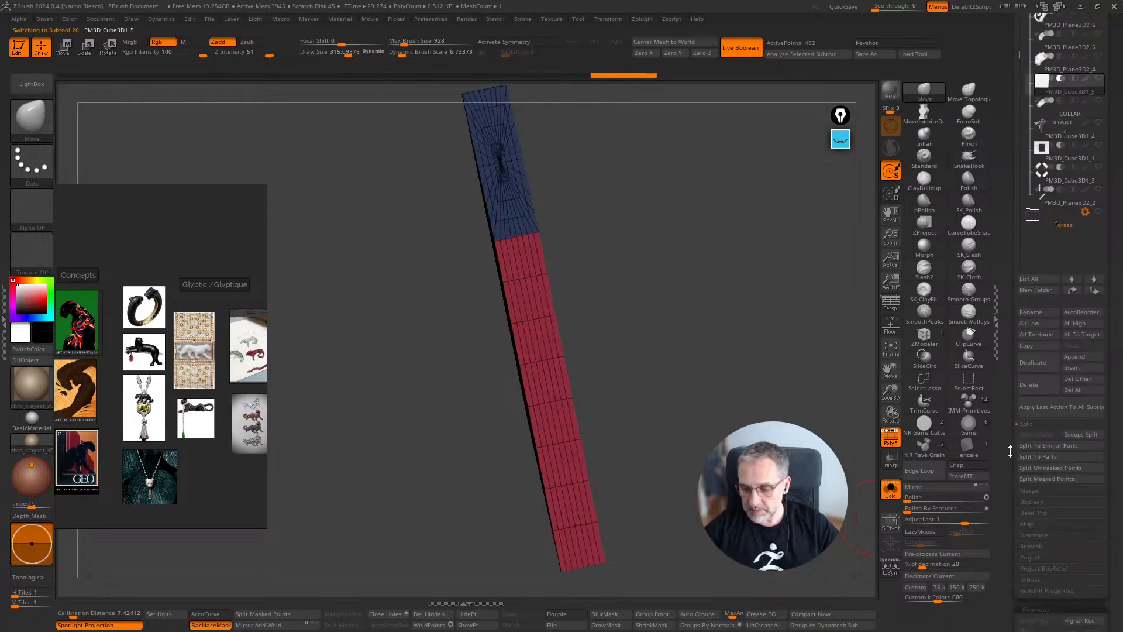
scroll(1046, 521, "down", 5)
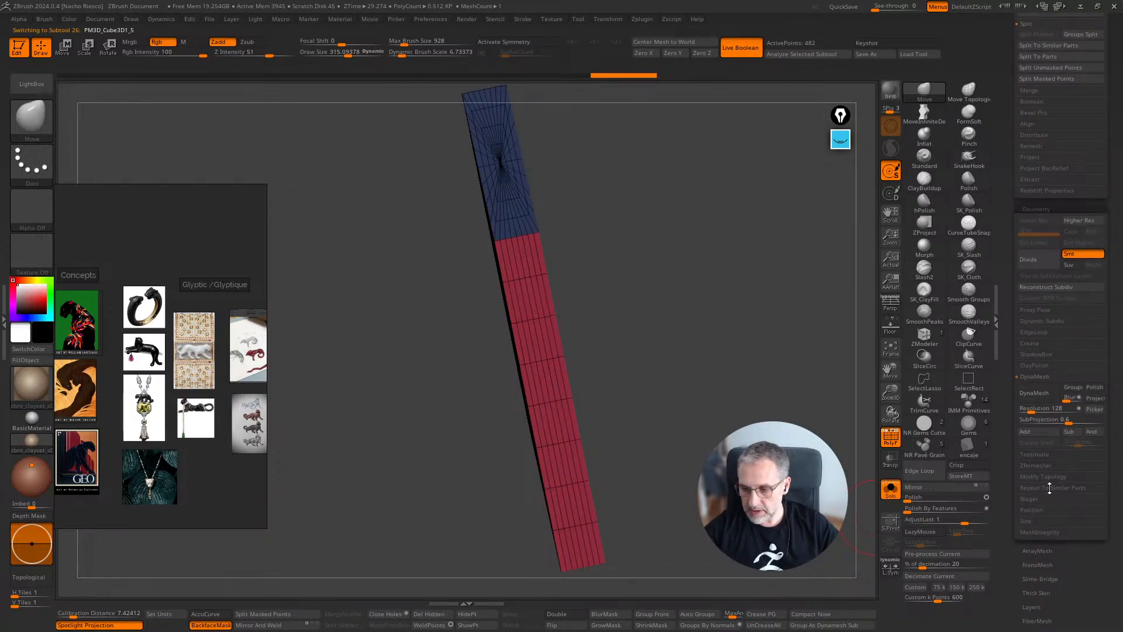
left_click(1052, 466)
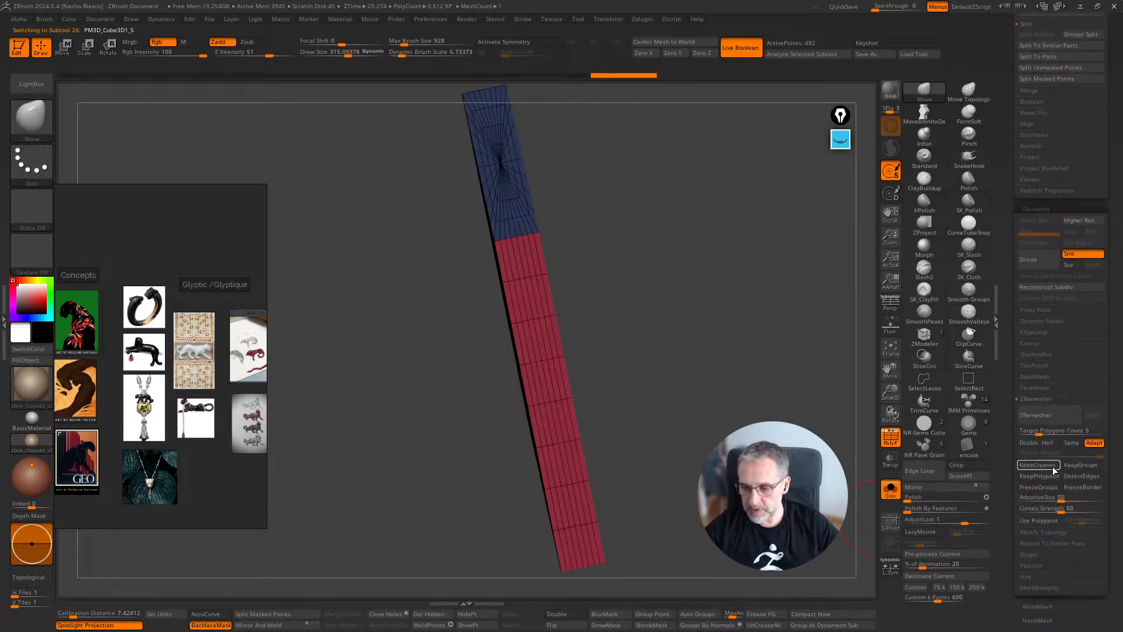
left_click(1084, 466)
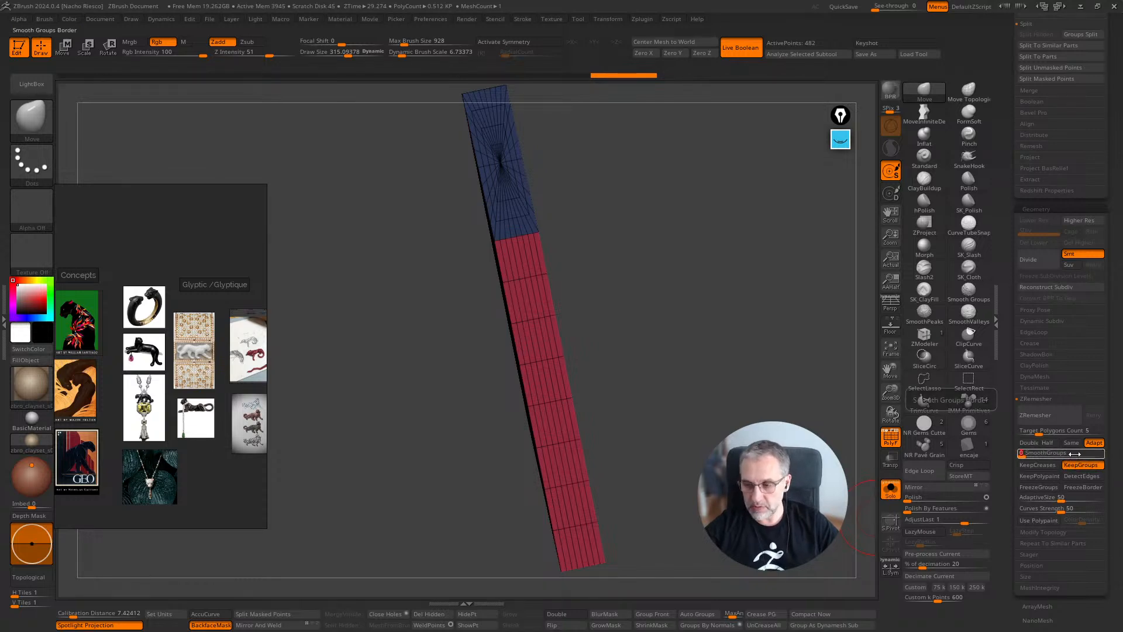
left_click(1028, 443)
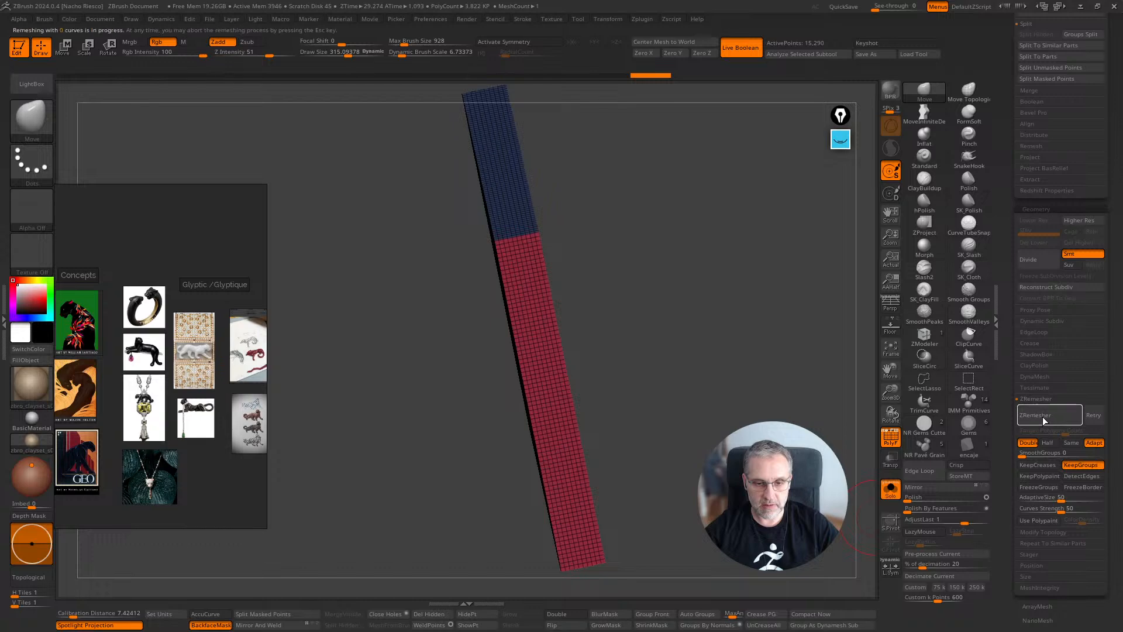
left_click_drag(808, 506, 869, 487)
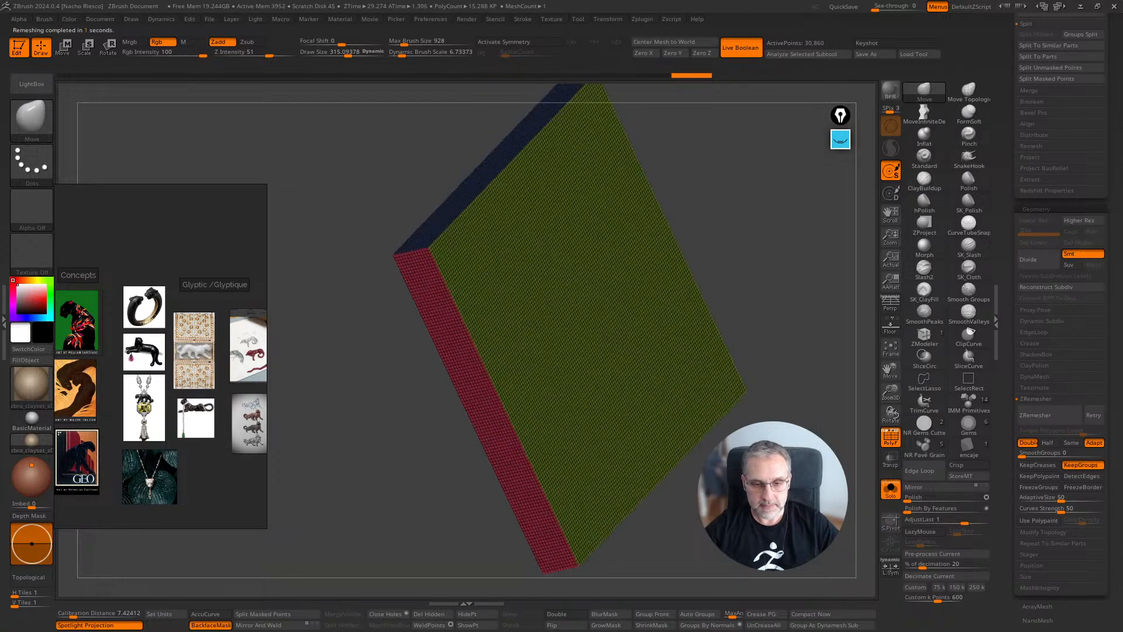
left_click(1048, 414)
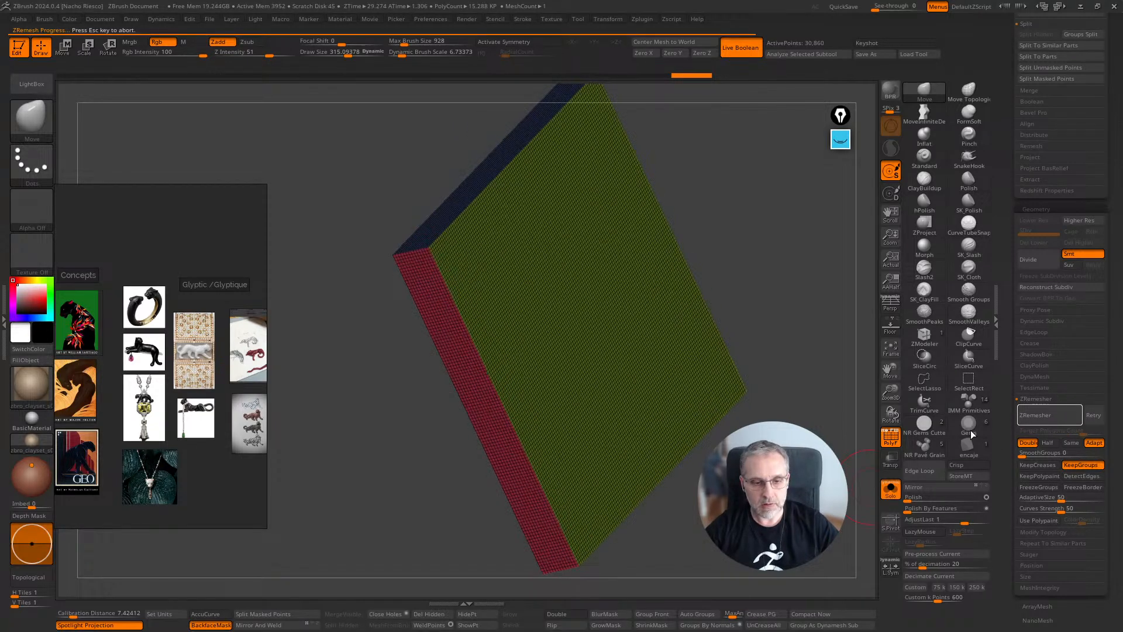
Bring back the panther parts together with the remeshed cutting block and apply Boolean Folder to their folder
left_click(891, 437)
left_click(891, 489)
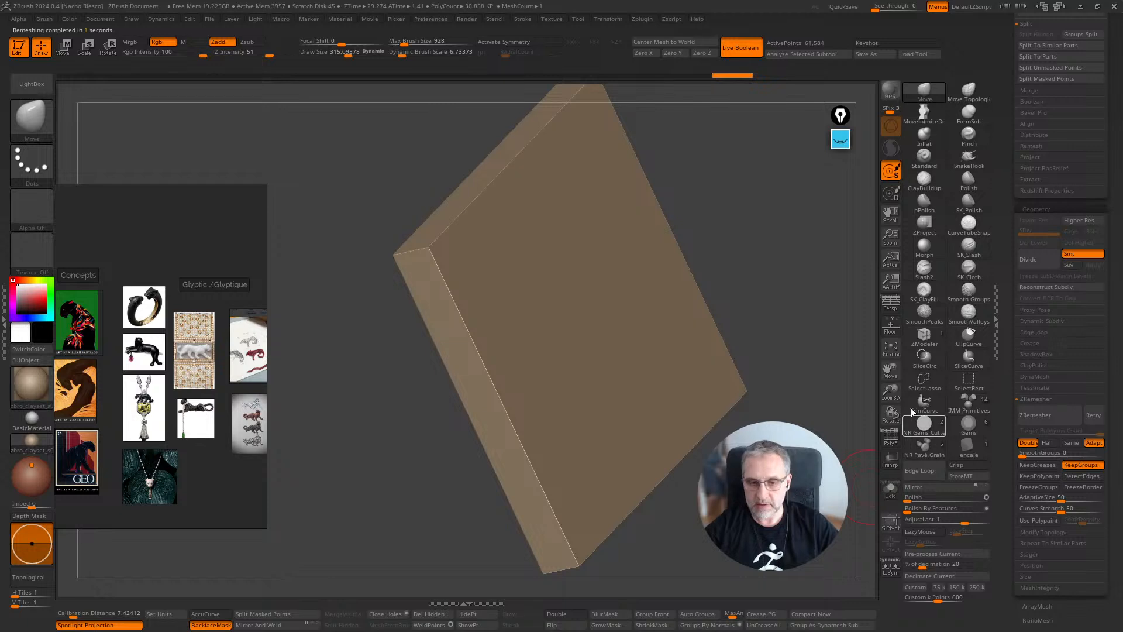
left_click_drag(1004, 227, 1006, 352)
left_click_drag(1008, 267, 1016, 357)
left_click(1097, 282)
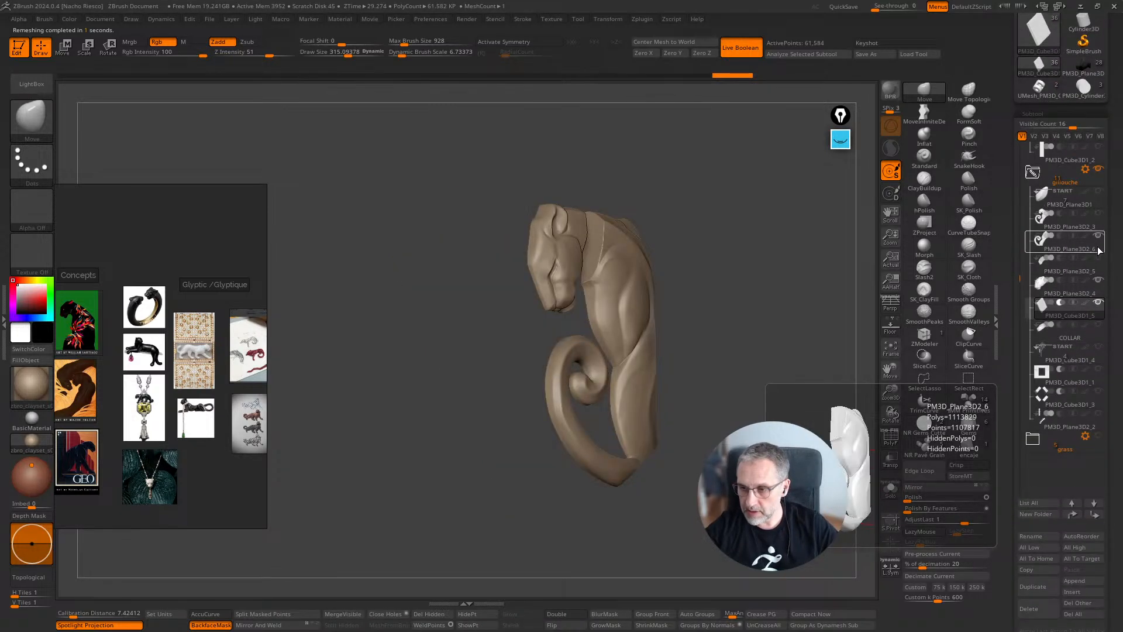
left_click_drag(778, 477, 855, 447)
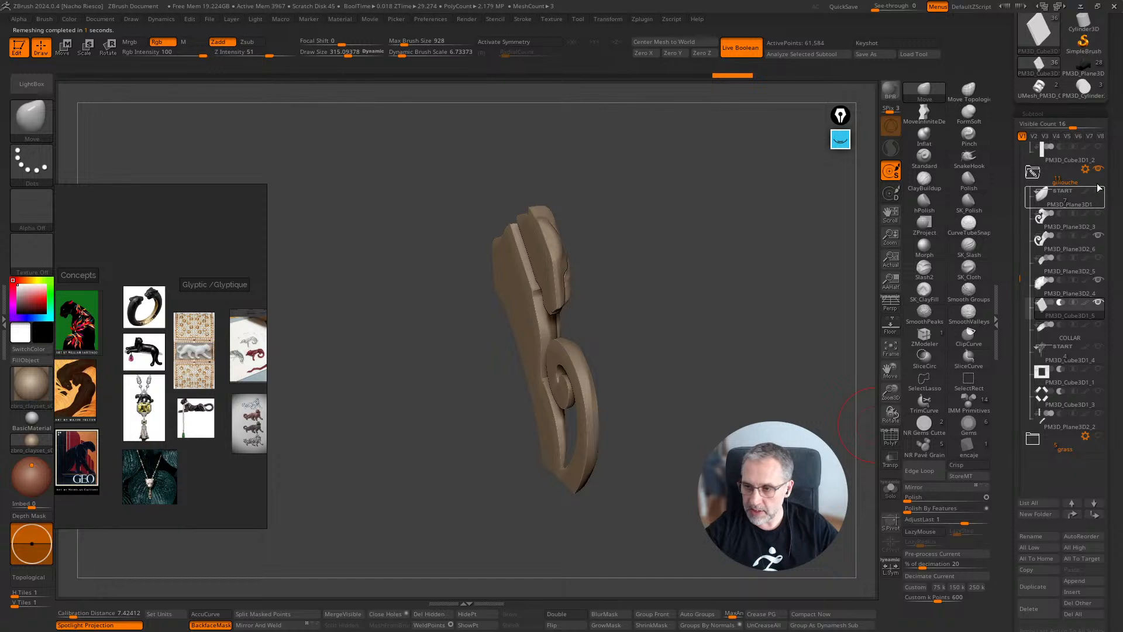
left_click(1086, 169)
left_click(1029, 301)
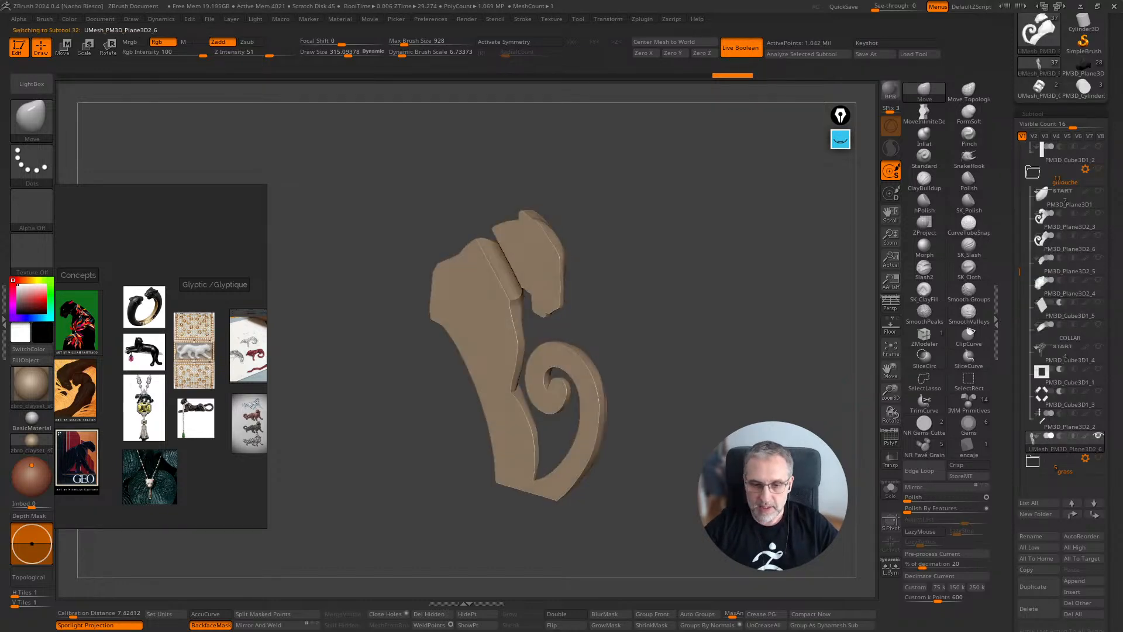
Examine the topology of the new boolean mesh's flat back with the polyframe off and on
left_click(890, 436)
key("f")
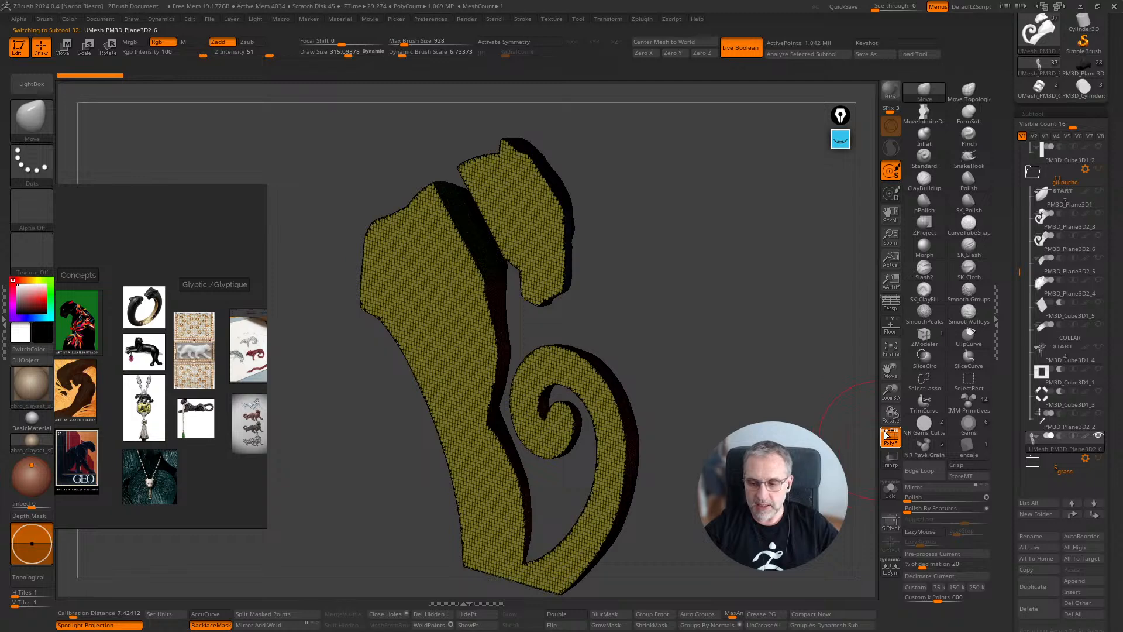
left_click(890, 437)
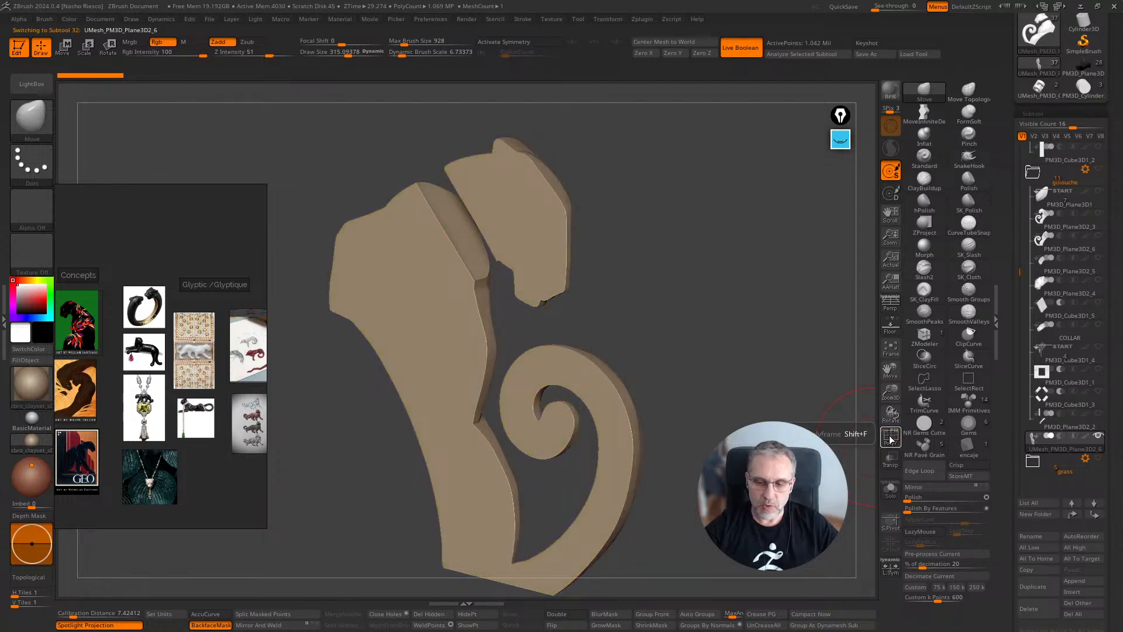
left_click(891, 439)
mouse_move(847, 466)
left_mouse_down()
mouse_move(810, 492)
mouse_move(815, 525)
mouse_move(797, 519)
left_mouse_up()
left_click_drag(687, 173, 575, 161, "shift")
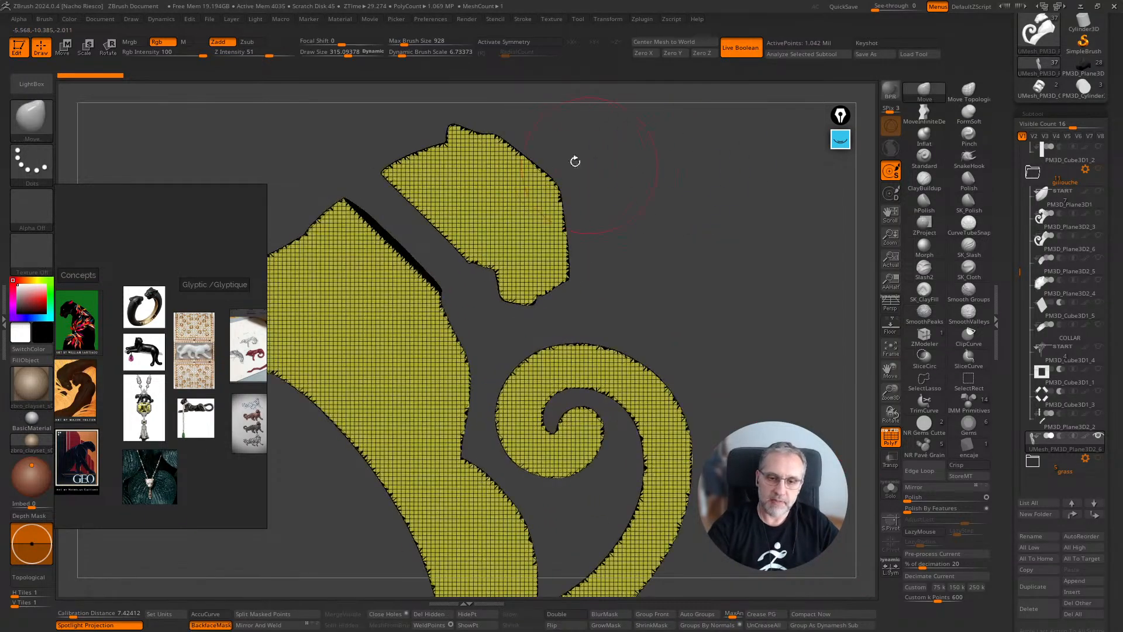
left_click_drag(633, 333, 715, 308, "alt")
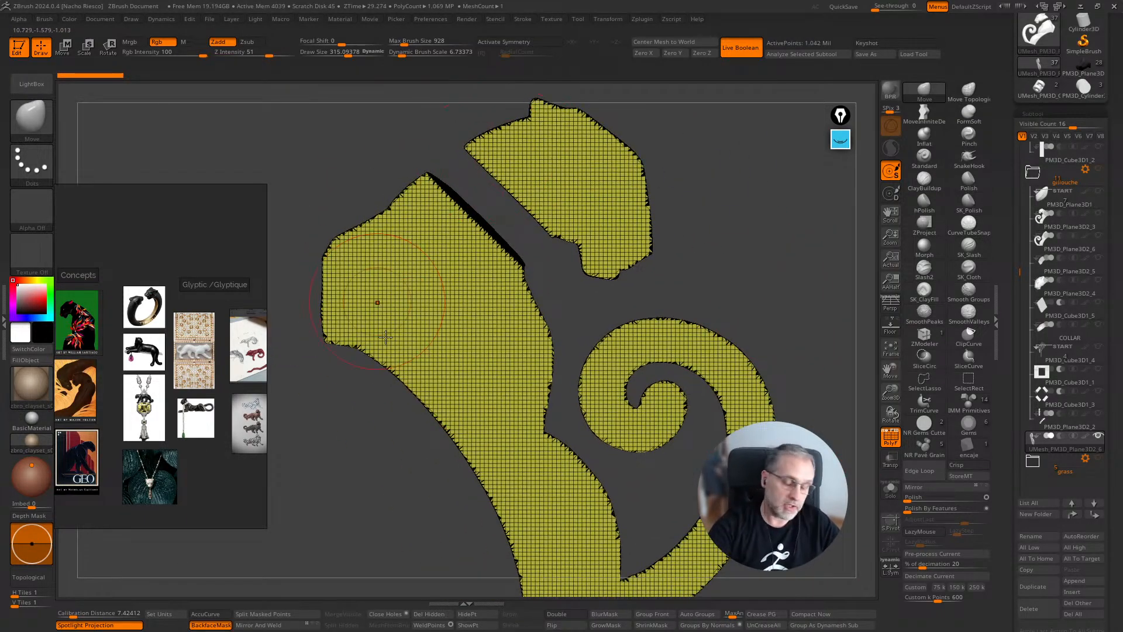
left_click_drag(792, 306, 825, 334)
Isolate the flat back polygroup of the boolean mesh and delete the hidden geometry
left_click(890, 435)
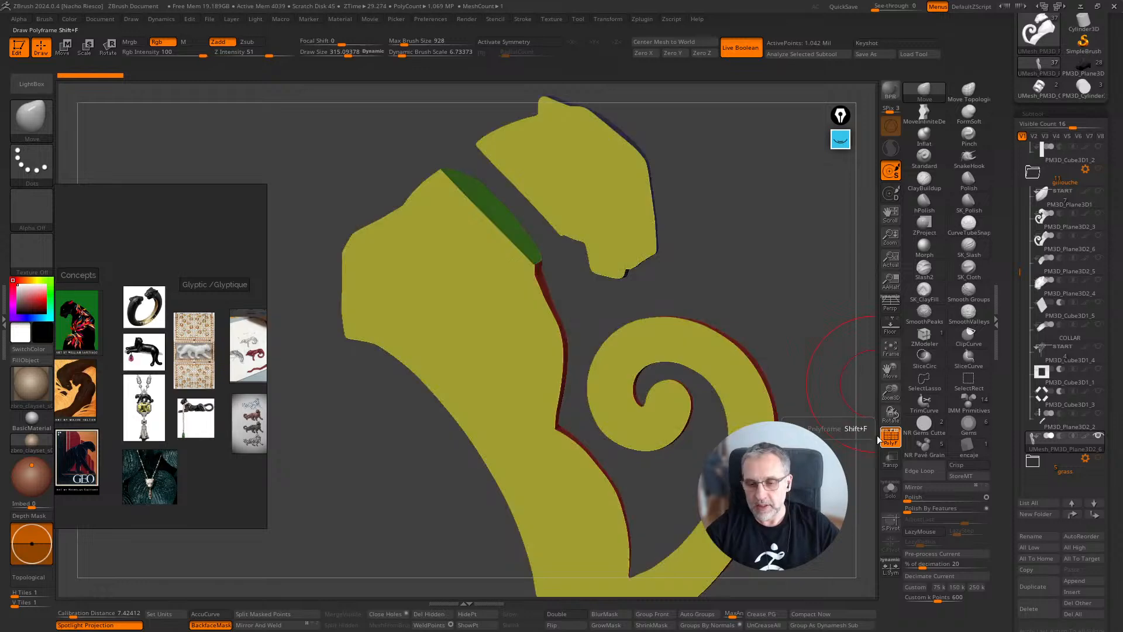
key("ctrl+shift")
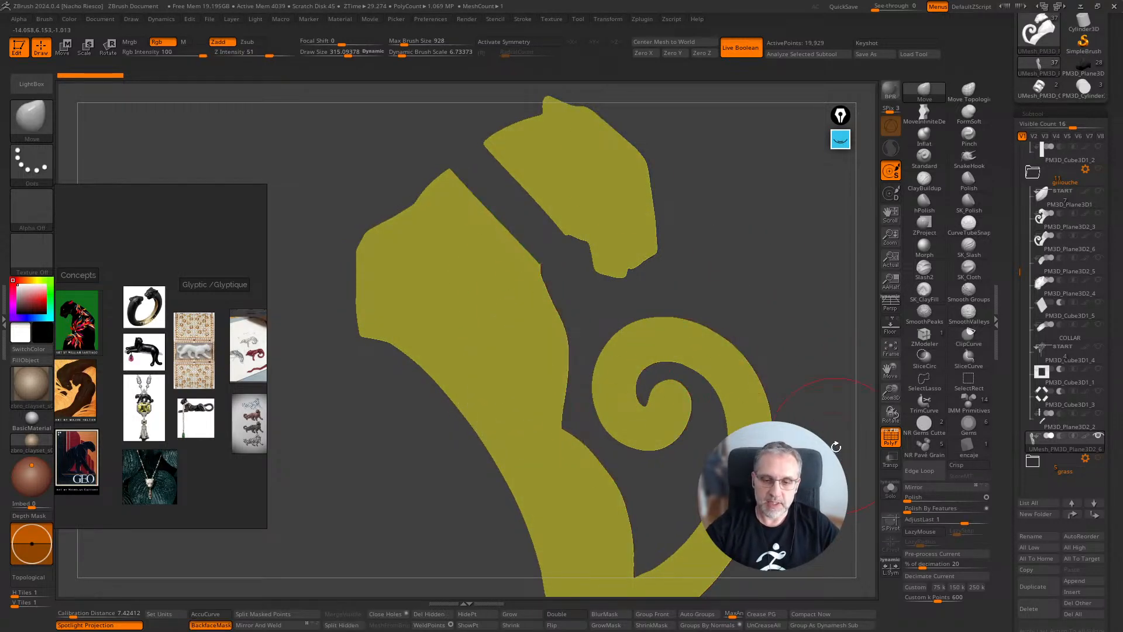
left_click_drag(830, 417, 784, 457)
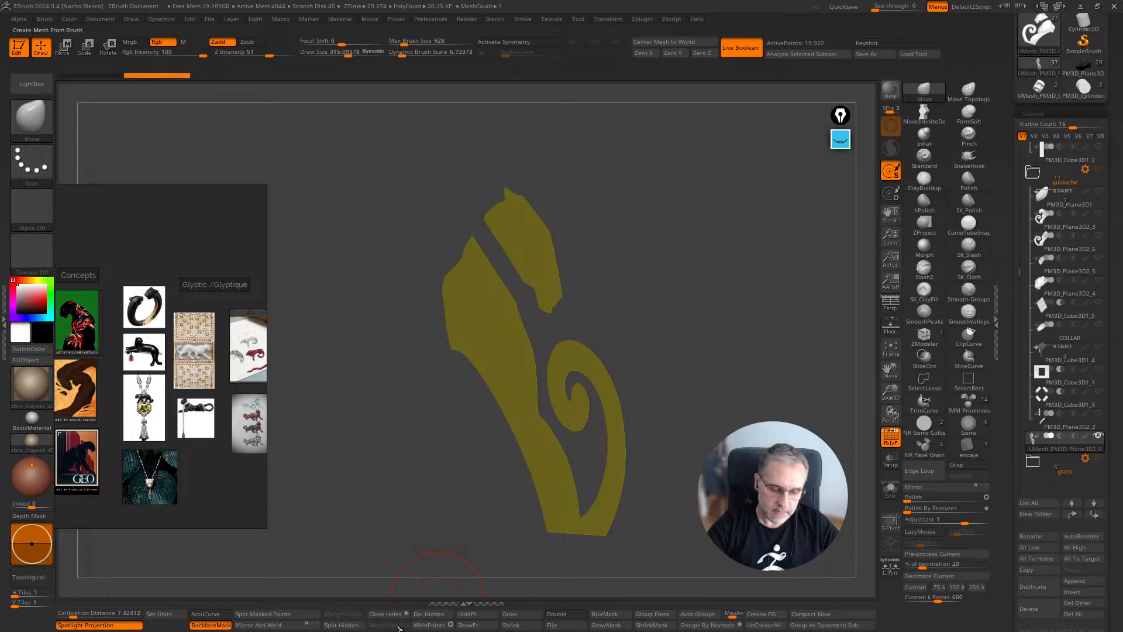
left_click(433, 614)
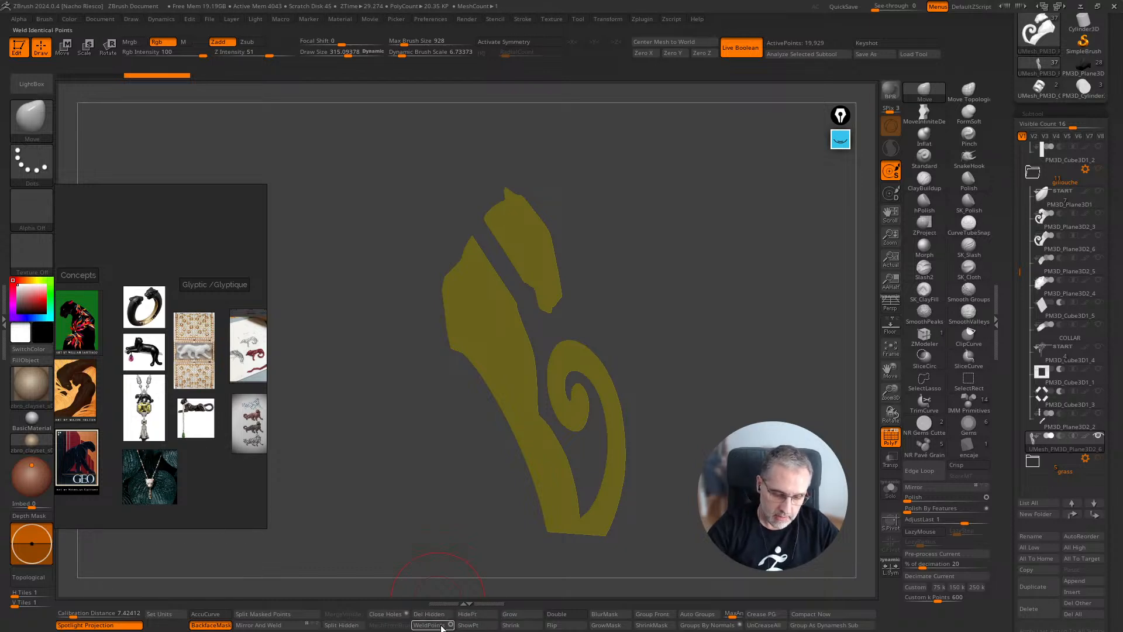
Move the flat back mesh up the subtool order to just above the cutting block PM3D_Cube3D1_5
left_click(1073, 516)
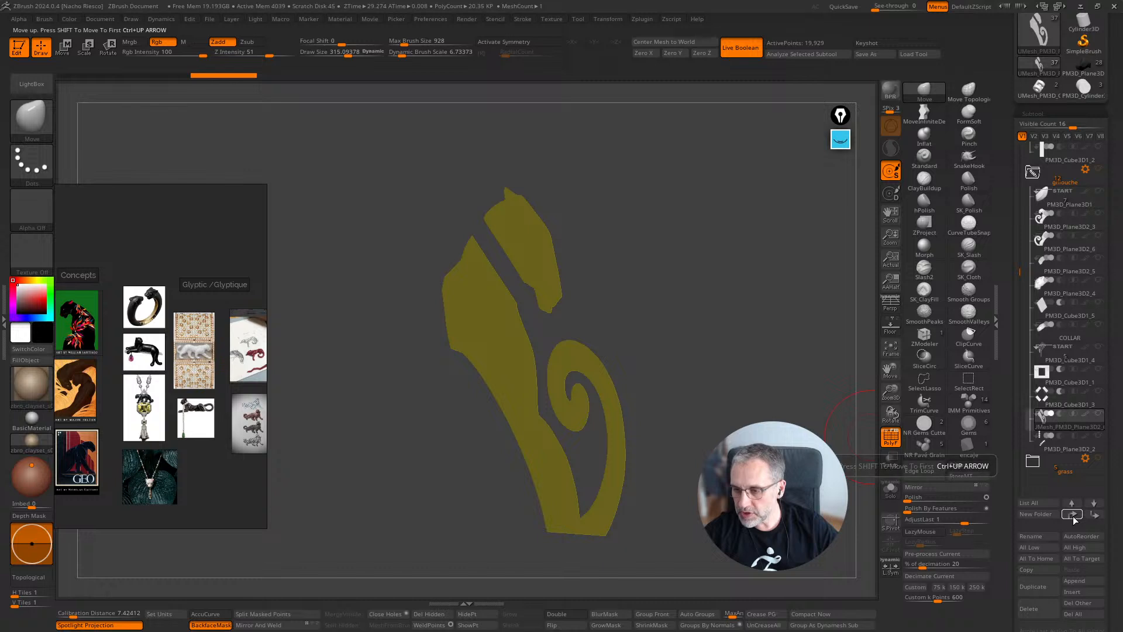
left_click(1074, 516)
left_click(1074, 516)
left_click(1074, 516)
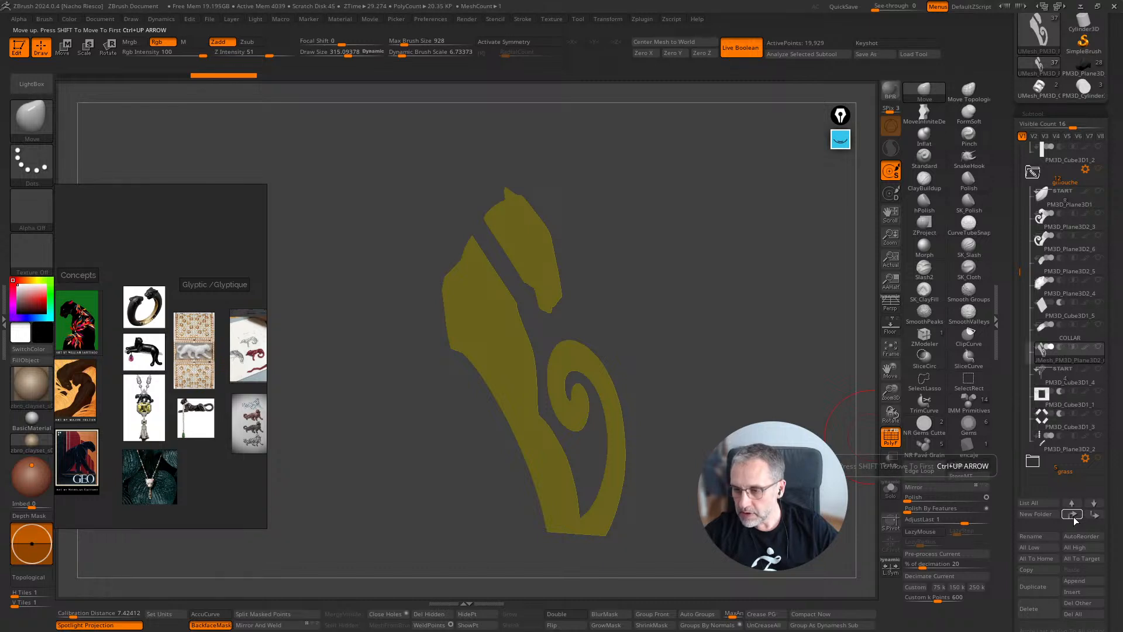
left_click(1073, 516)
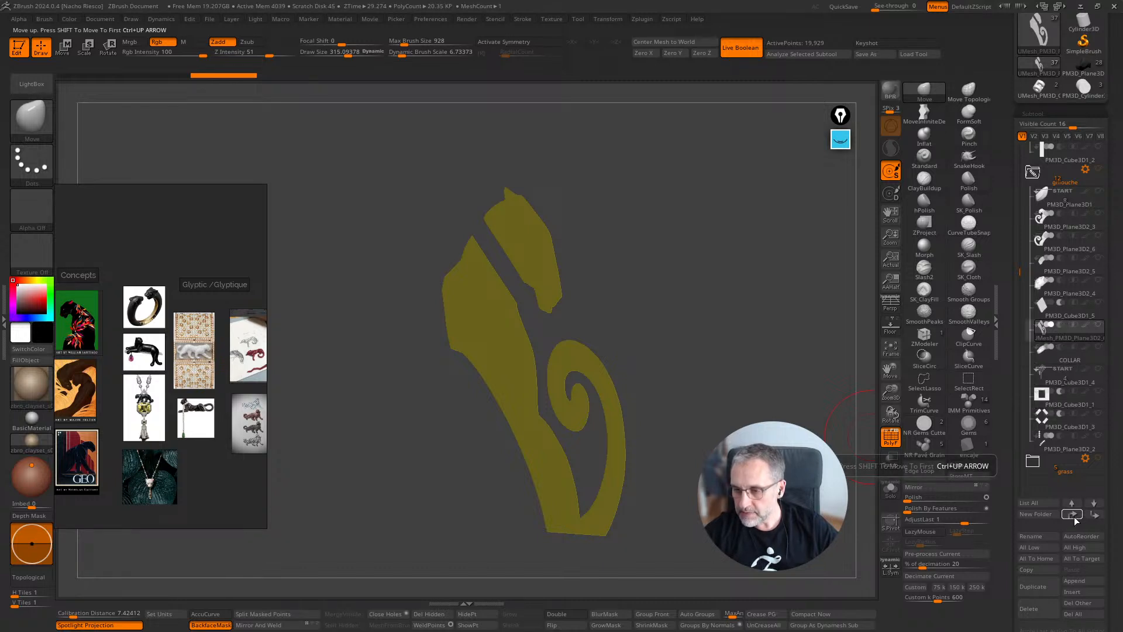
left_click(1073, 515)
Check the panther parts with the cutting block's visibility toggled and place the flat back mesh directly below the block
left_click(1099, 303)
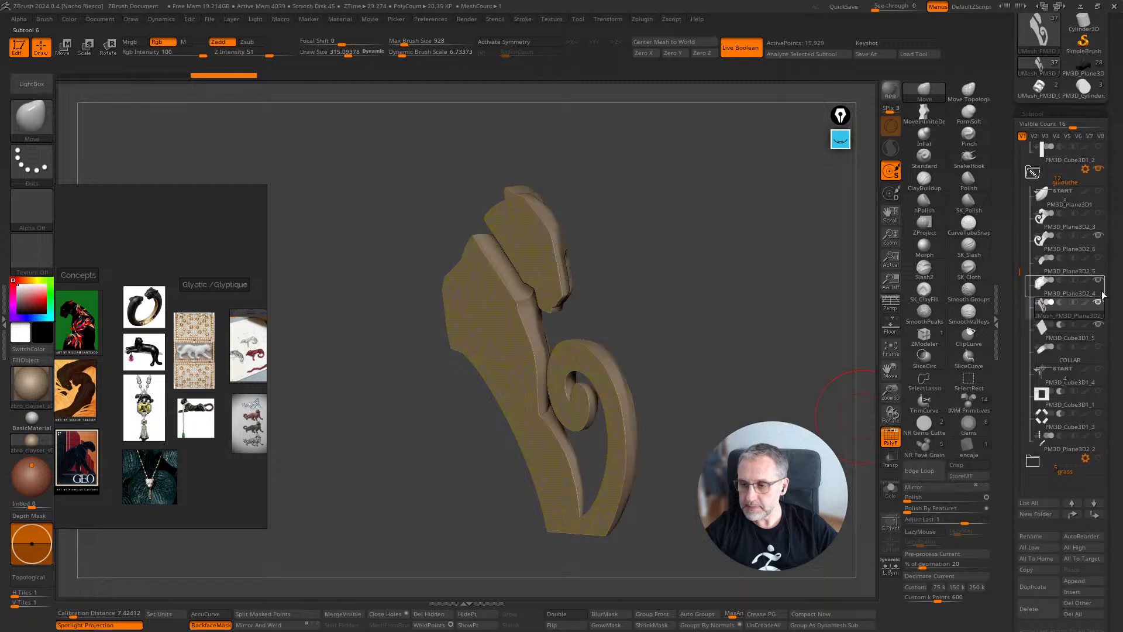
left_click(1099, 326)
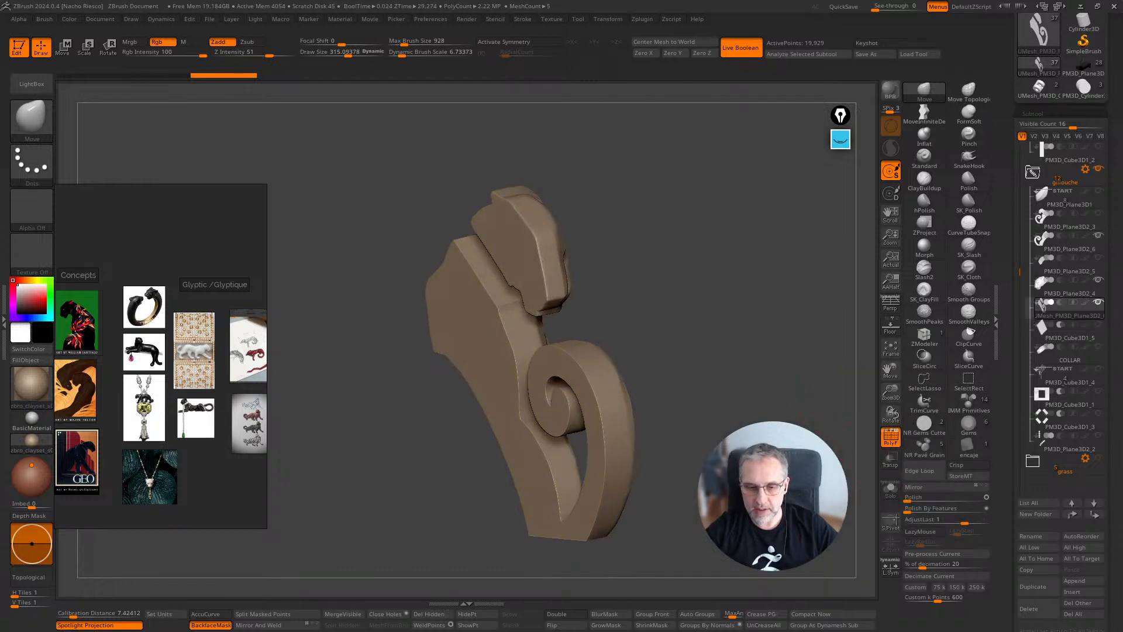
mouse_move(1101, 331)
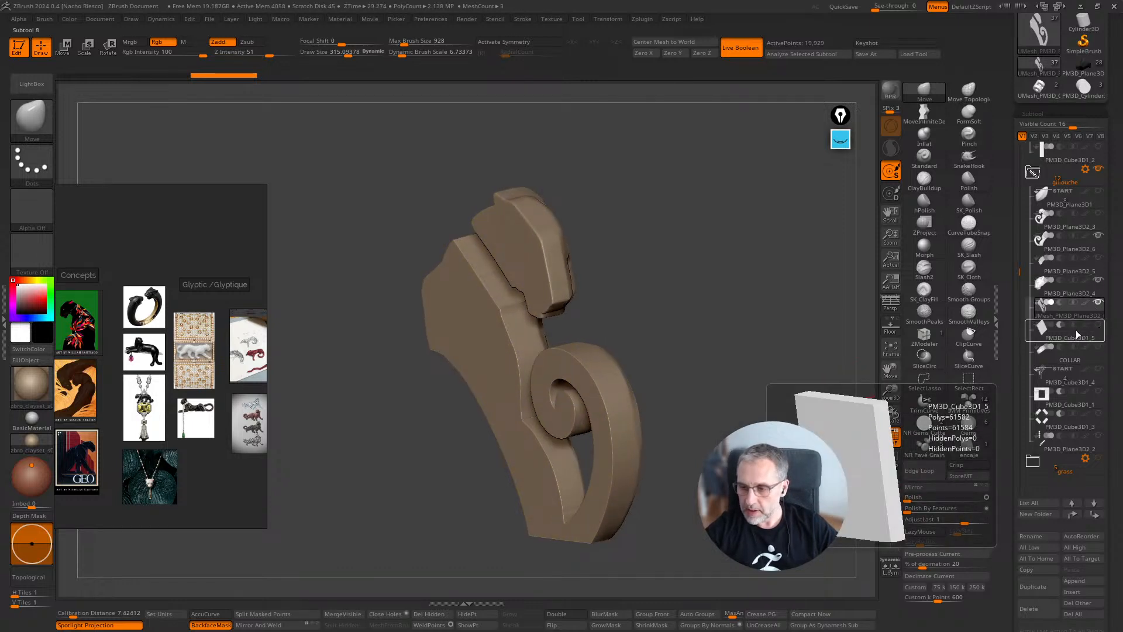
left_click(1094, 514)
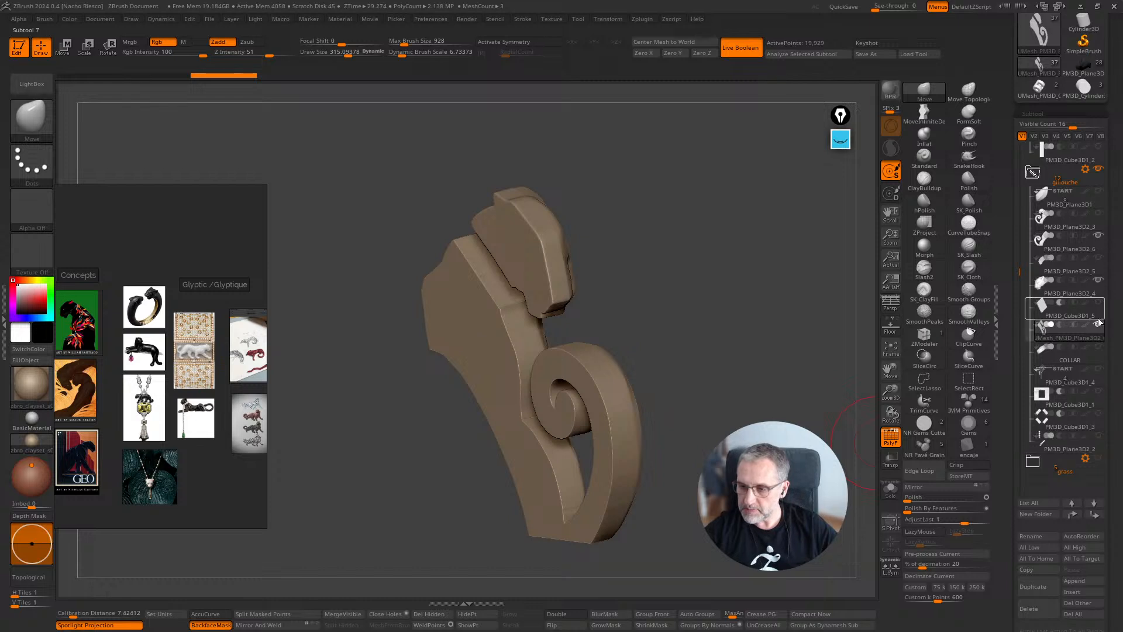
Isolate the flat back mesh in Solo mode and examine its polygon grid and border edges up close
left_click_drag(862, 439, 803, 486)
left_click(890, 488)
left_click(890, 436)
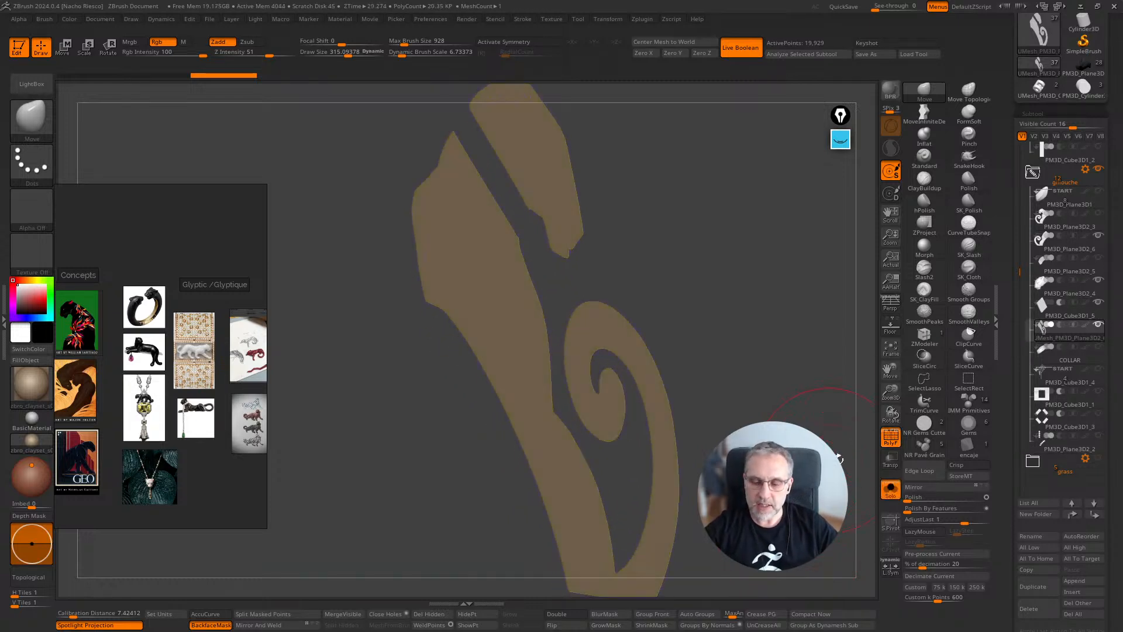
left_click(886, 435)
left_click_drag(819, 374, 846, 473)
left_click(885, 436)
right_click_drag(845, 473, 834, 613, "ctrl")
right_click_drag(644, 437, 805, 526, "ctrl")
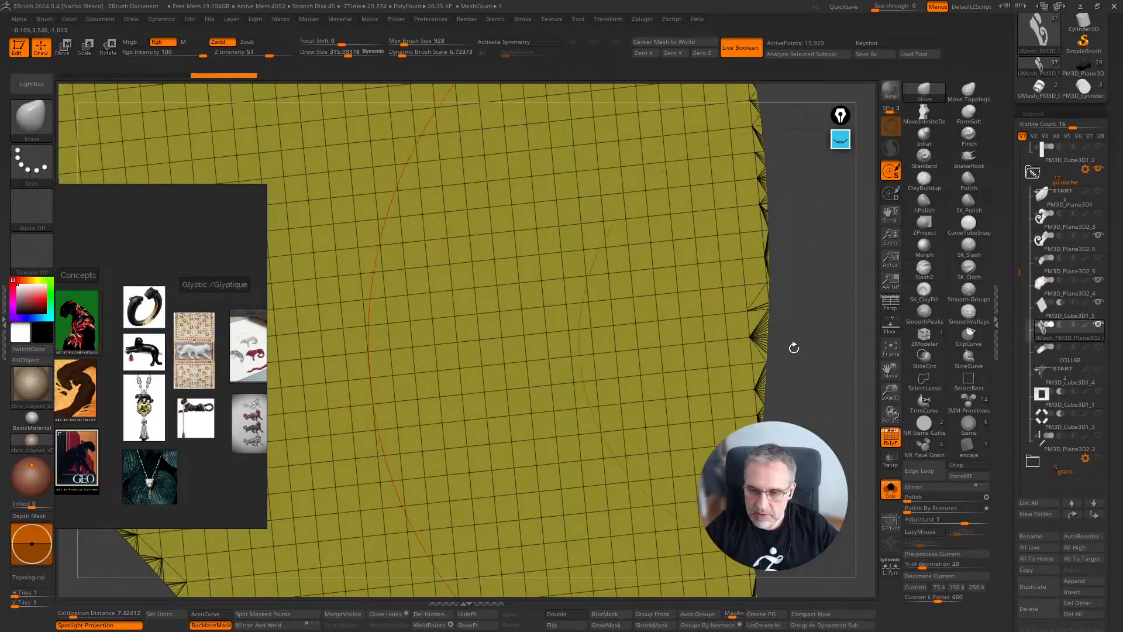
right_click_drag(792, 346, 775, 241, "ctrl")
right_click_drag(754, 366, 819, 380, "ctrl")
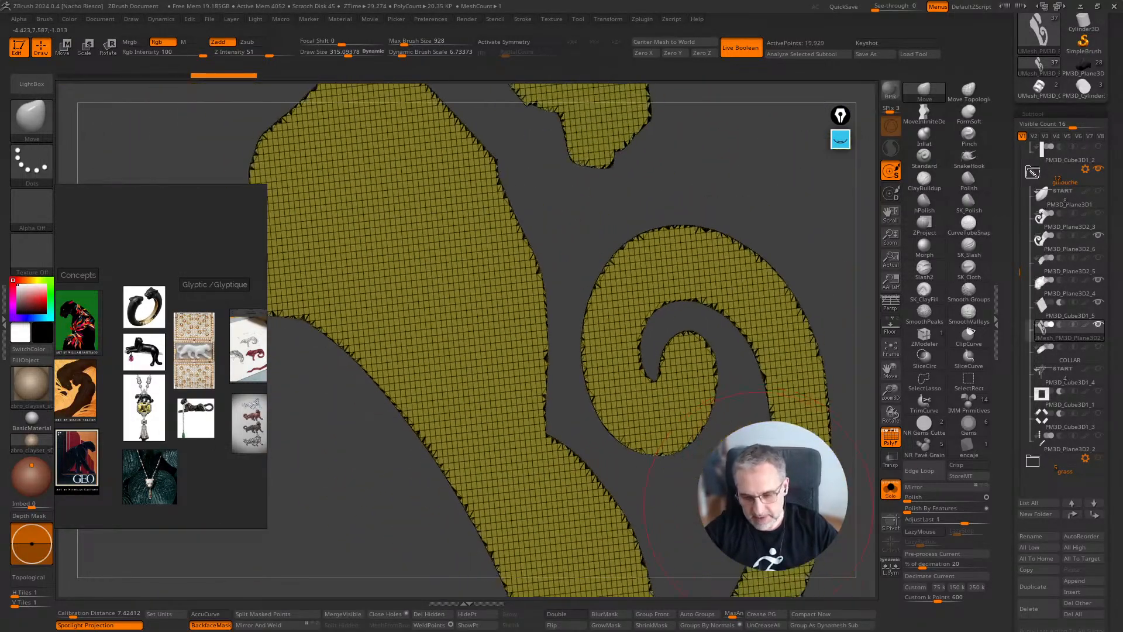
right_click_drag(840, 424, 787, 392, "alt")
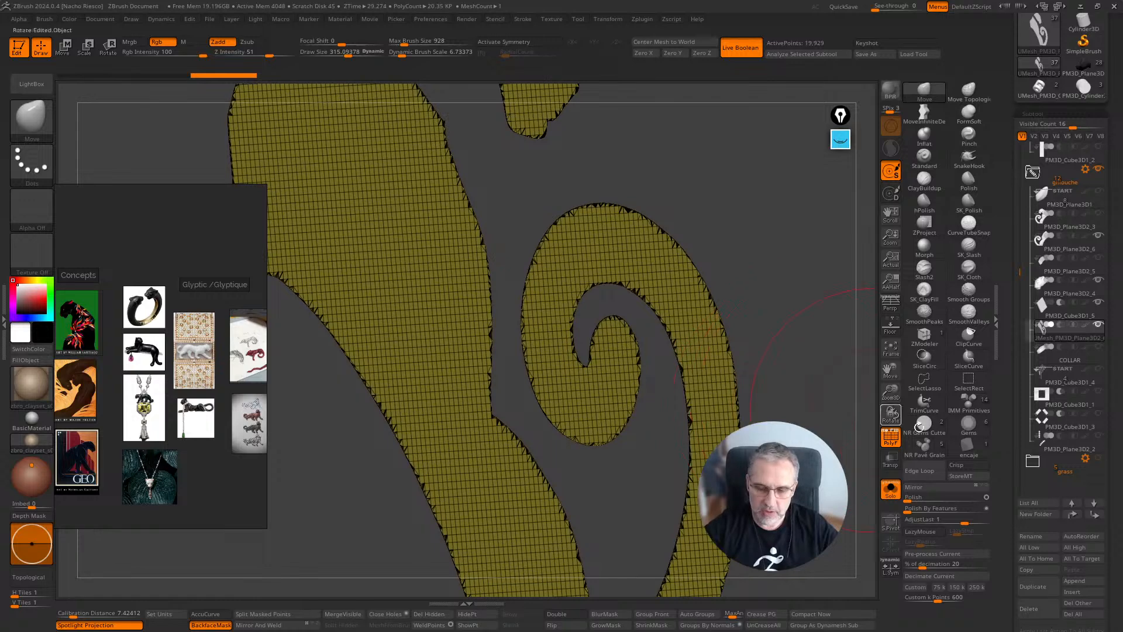
Activate Dynamic Subdiv on the flat back mesh
left_click_drag(1018, 423, 1018, 279)
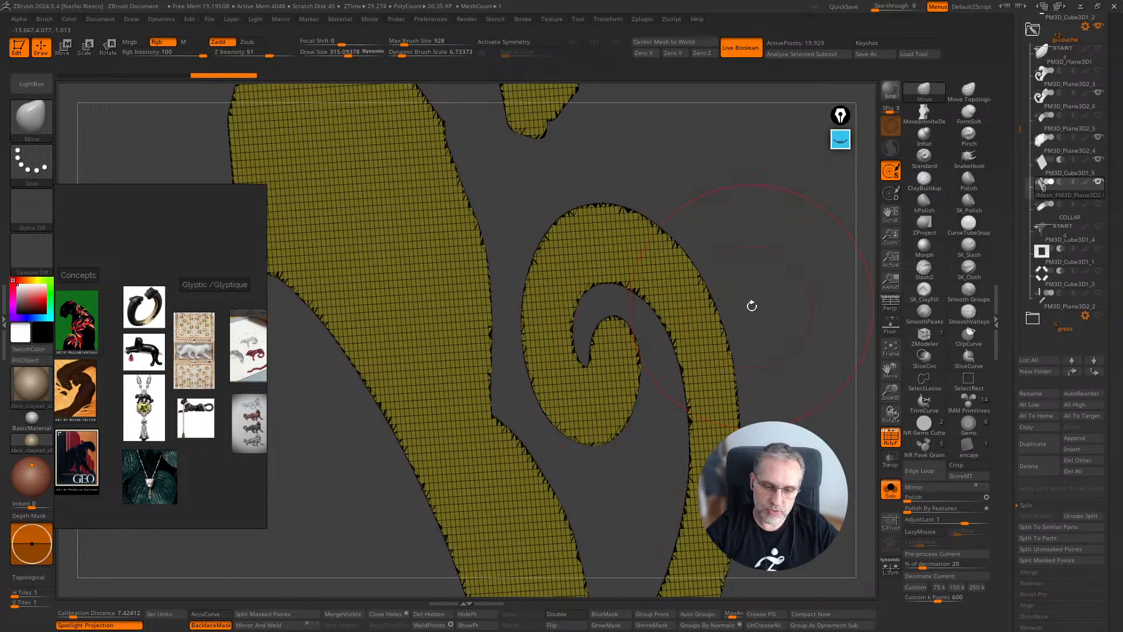
left_click_drag(1004, 493, 1016, 395)
left_click_drag(1006, 464, 1020, 409)
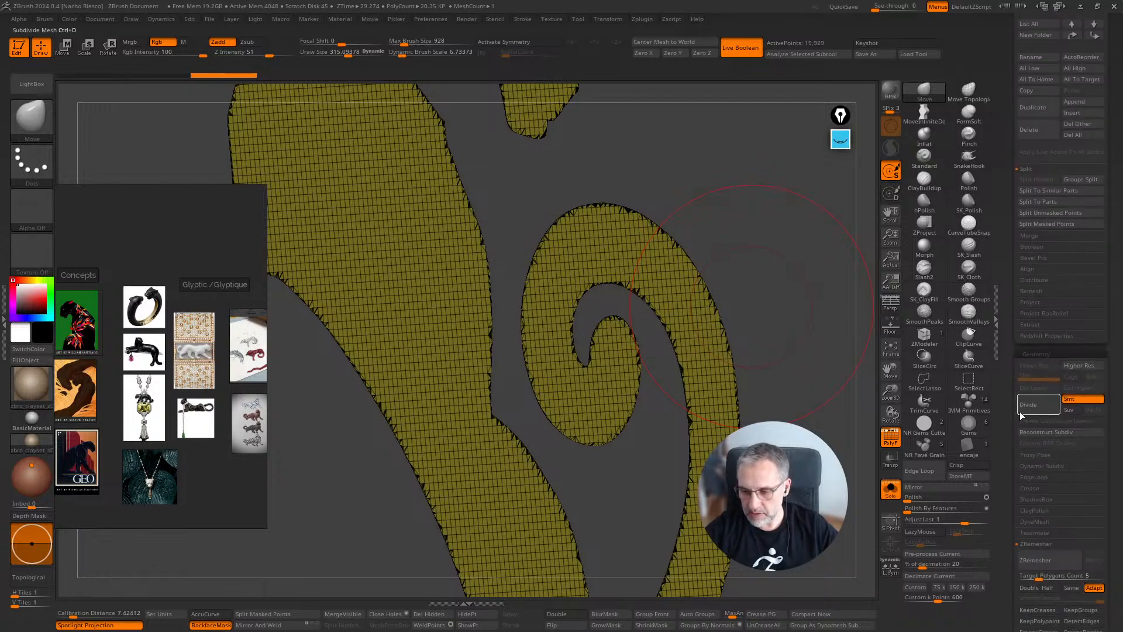
left_click_drag(822, 502, 836, 501)
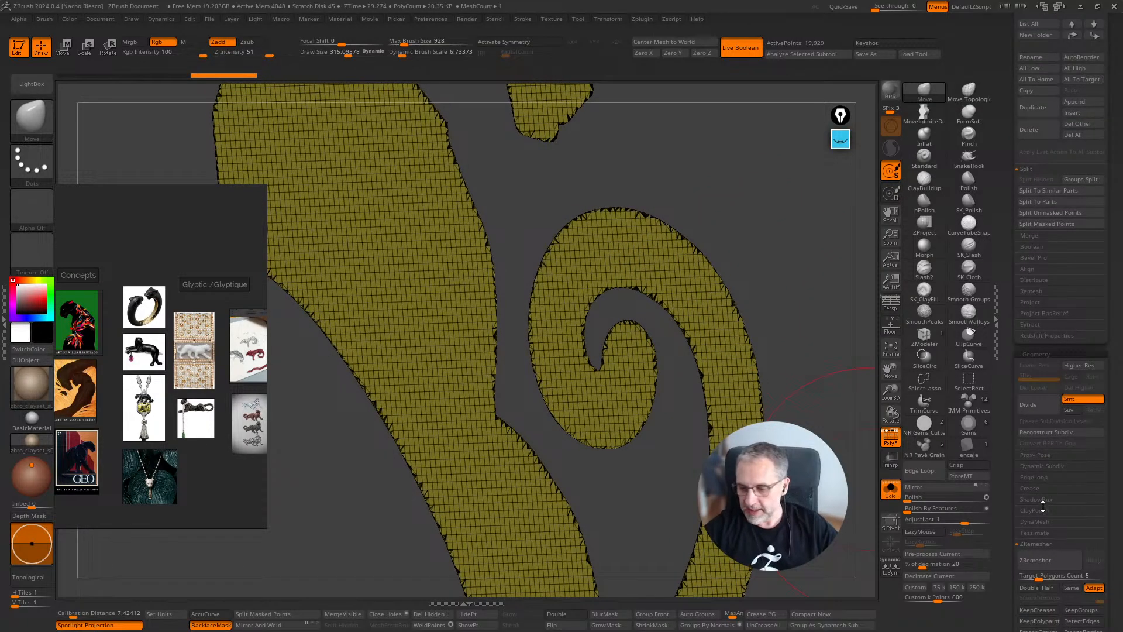
left_click(1042, 466)
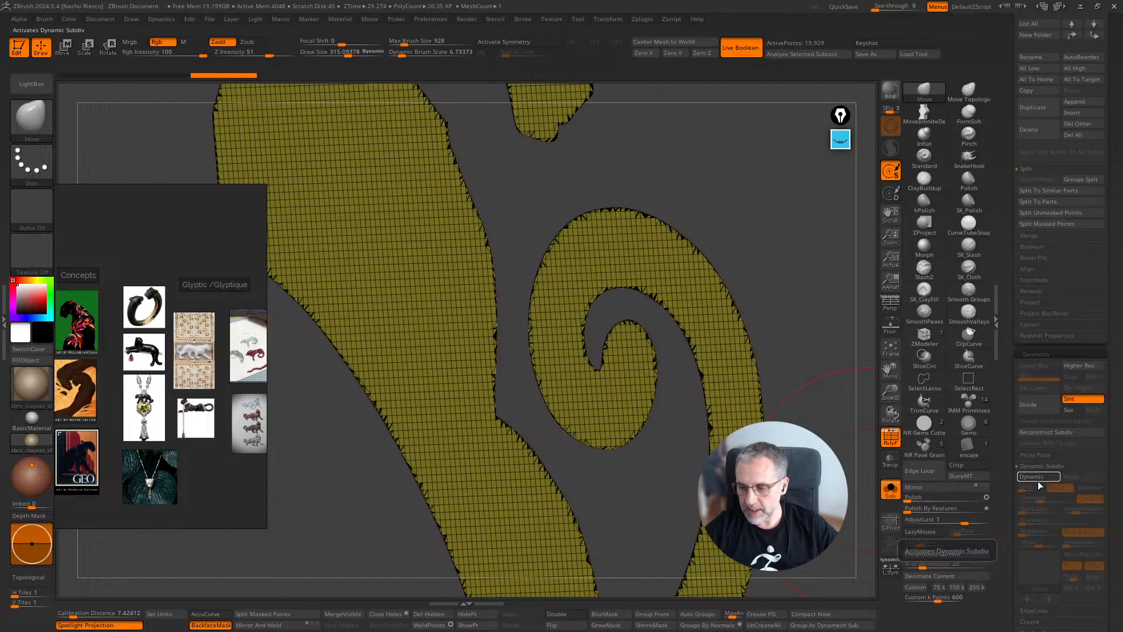
left_click(1038, 476)
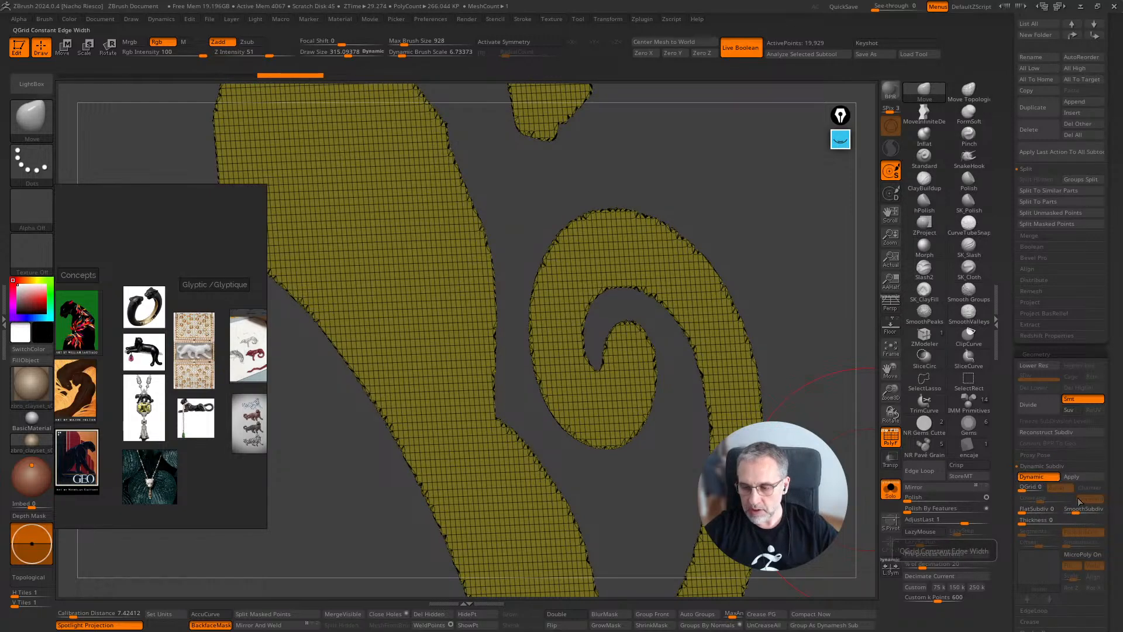
Set the flat back's Dynamic Subdiv to SmoothSubdiv 0 with a thickness of 0.35 and inspect the spiral's thickened border edges
left_click_drag(1076, 509, 1053, 509)
left_click(1043, 520)
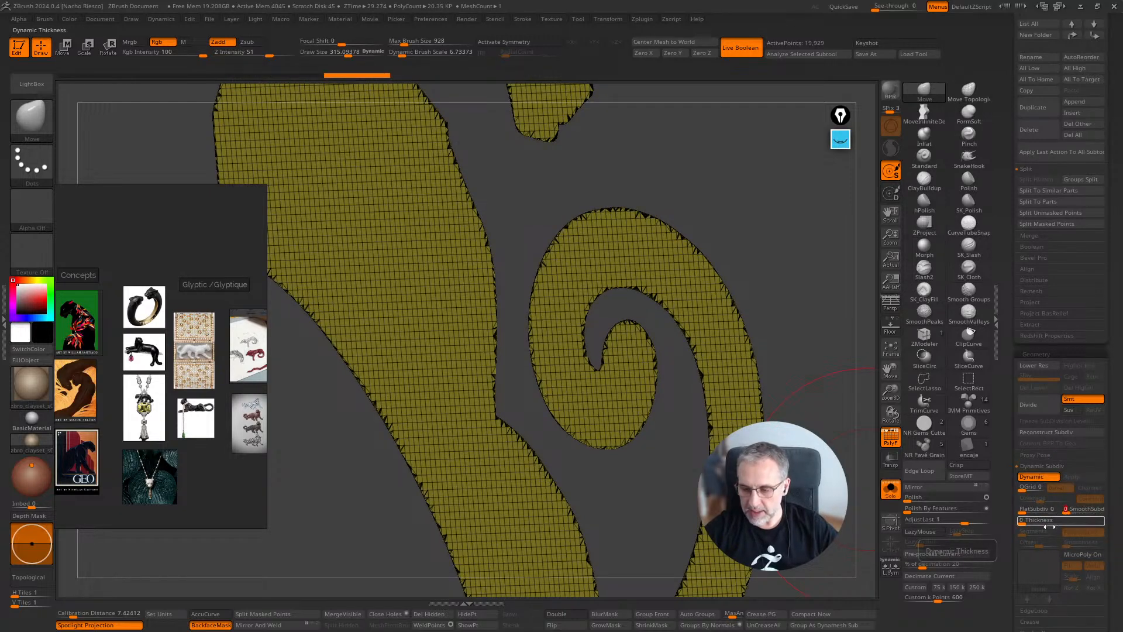
type("0.35")
key("Return")
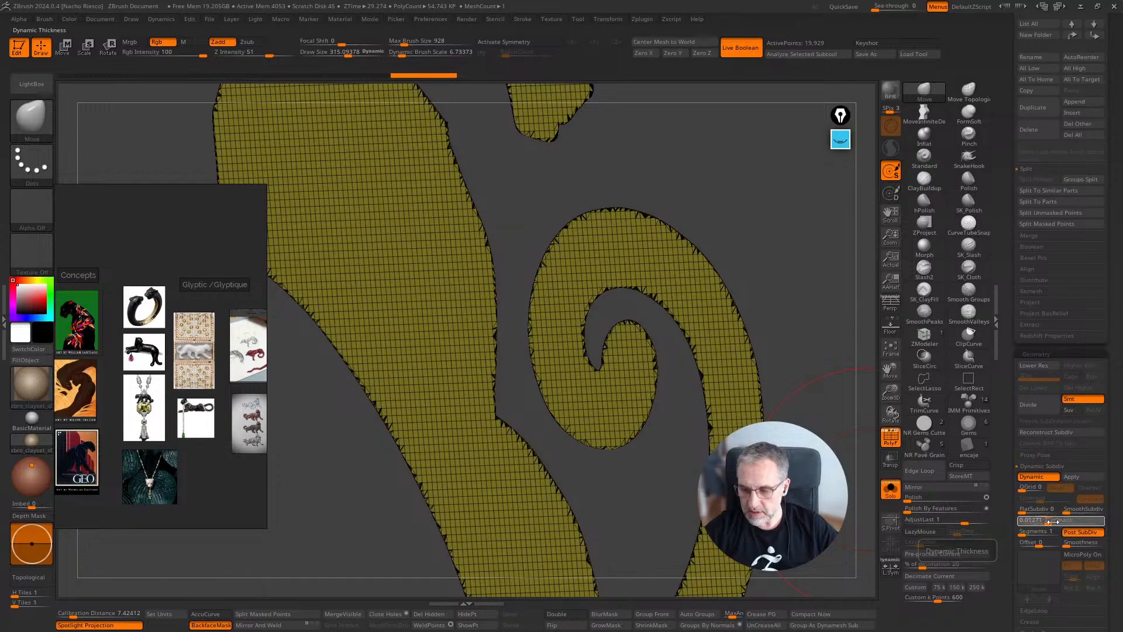
left_click_drag(843, 534, 833, 550)
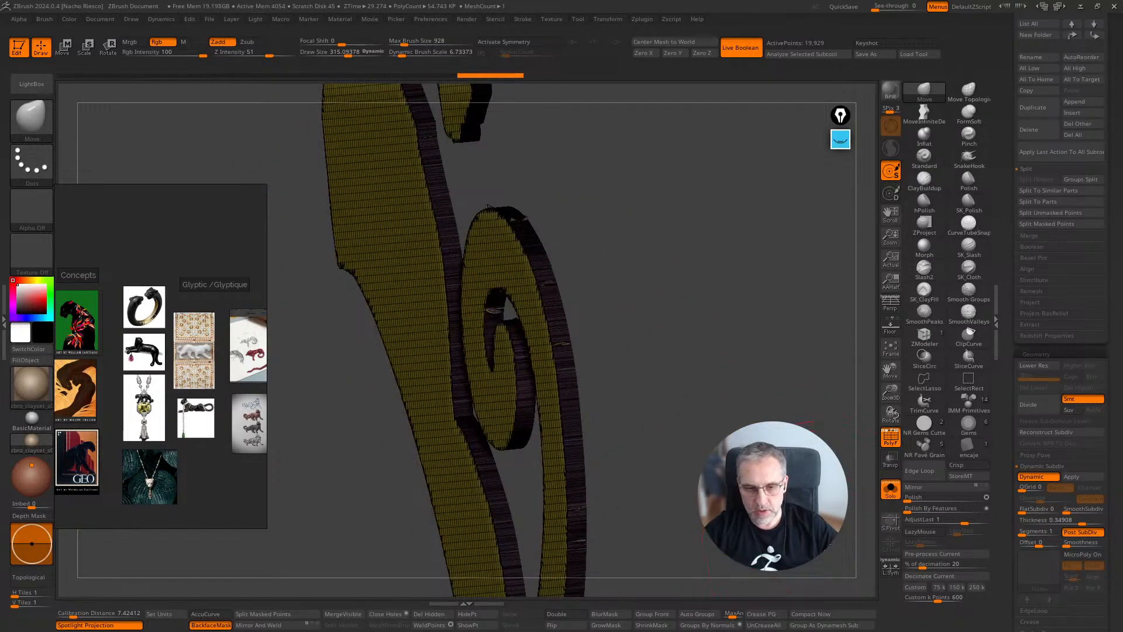
right_click_drag(831, 545, 801, 345, "ctrl")
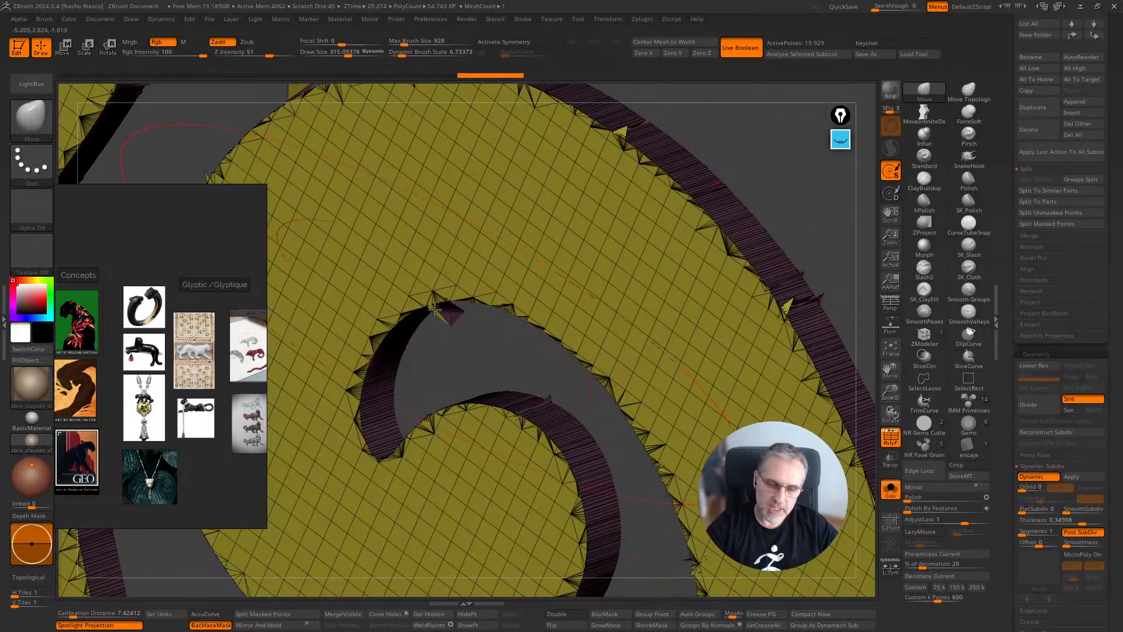
right_click_drag(434, 308, 591, 391)
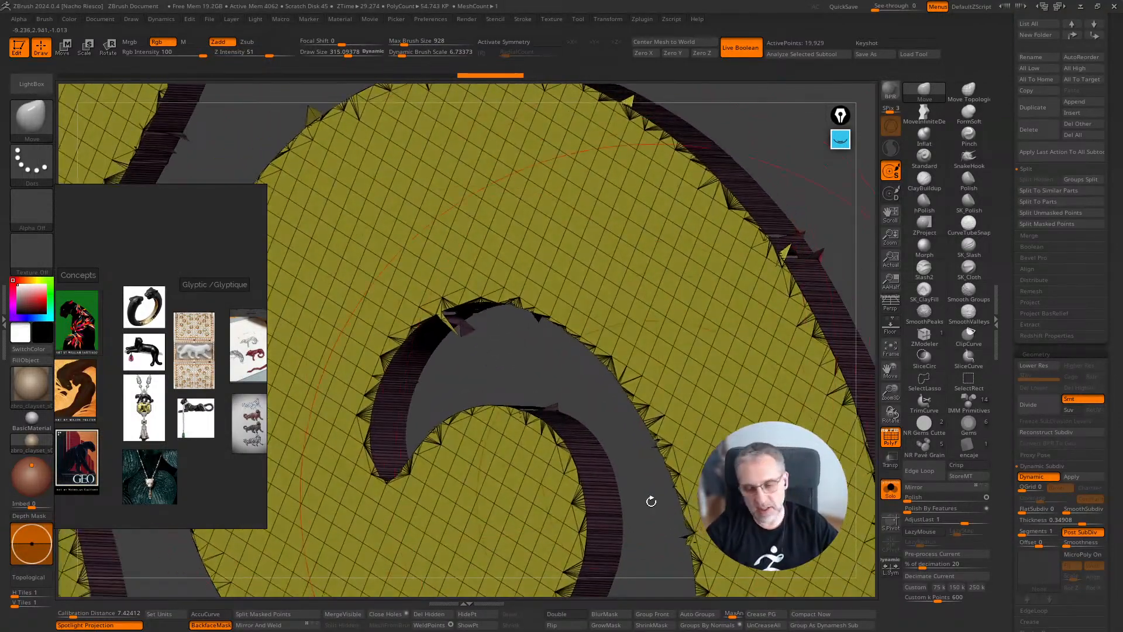
mouse_move(652, 519)
right_mouse_down()
mouse_move(637, 526)
mouse_move(807, 351)
mouse_move(809, 306)
mouse_move(795, 388)
mouse_move(843, 349)
mouse_move(835, 296)
right_mouse_up()
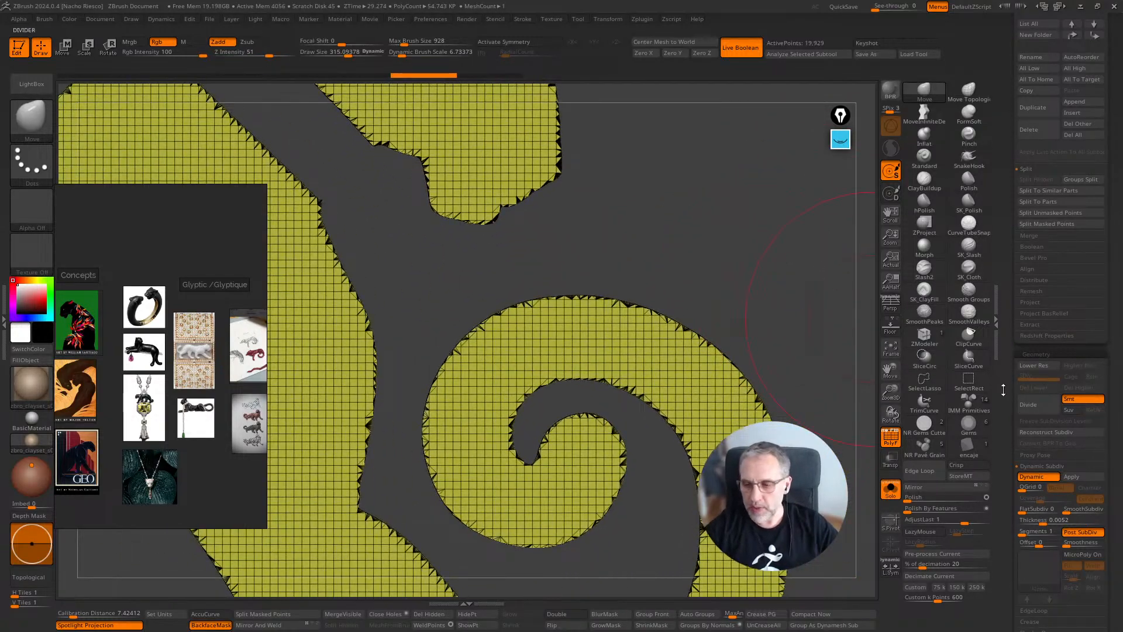
Crease the flat back's polygroup borders and subdivide the mesh once, with its Dynamic Subdiv applied
left_click(767, 614)
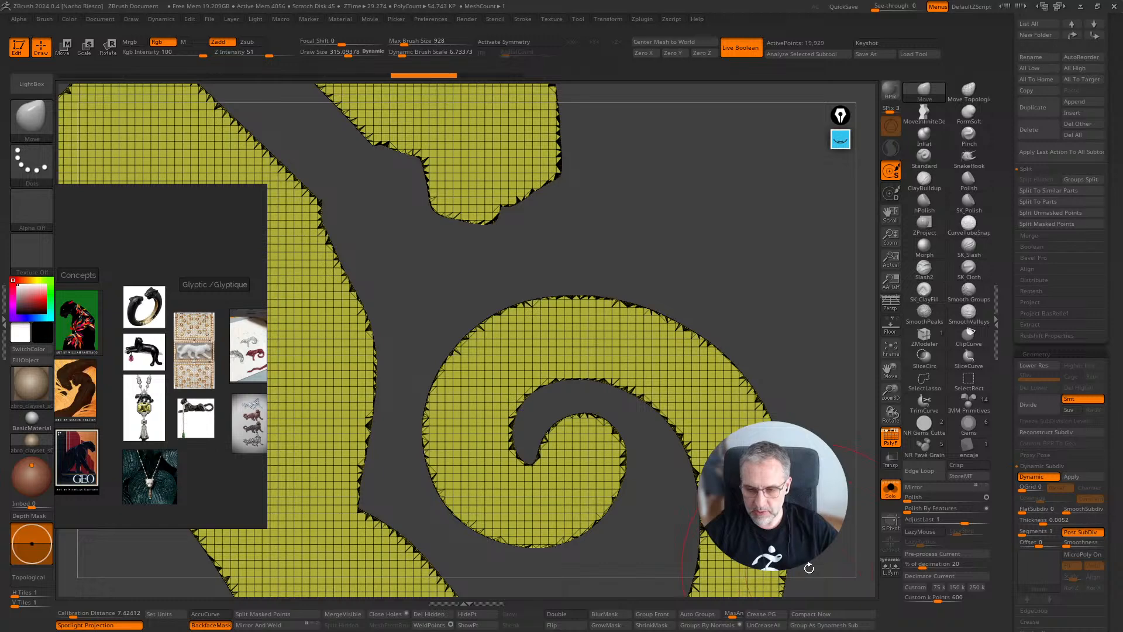
key("ctrl+d")
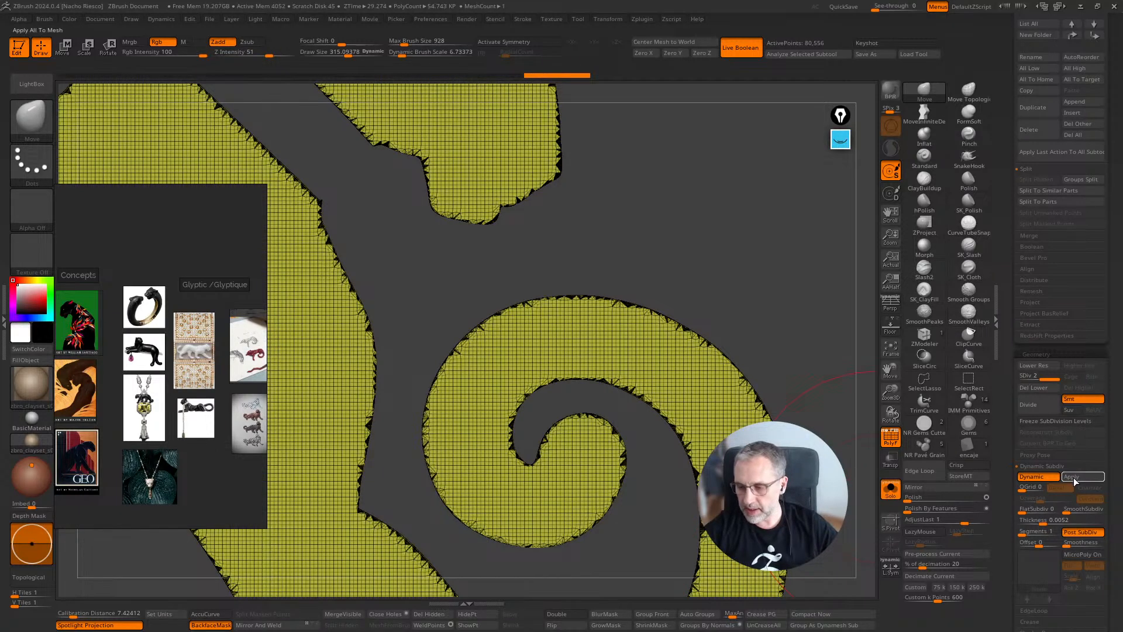
left_click(1072, 477)
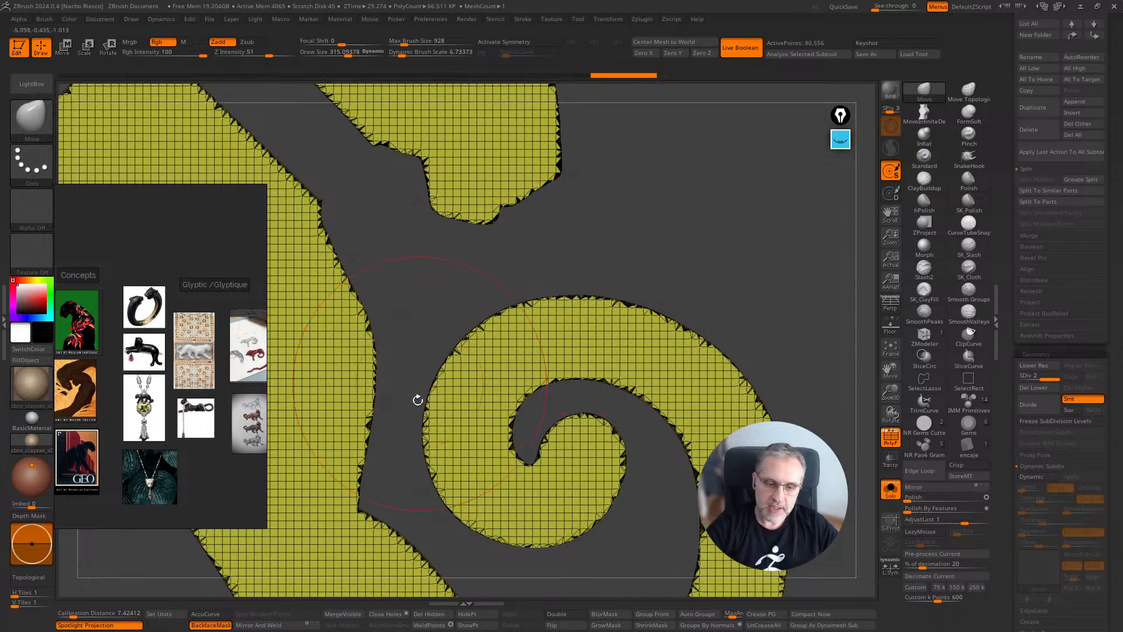
Try to ZRemesh the flat back with Double and KeepGroups enabled and SmoothGroups at 0, and undo the remesh
scroll(1006, 556, "down", 3)
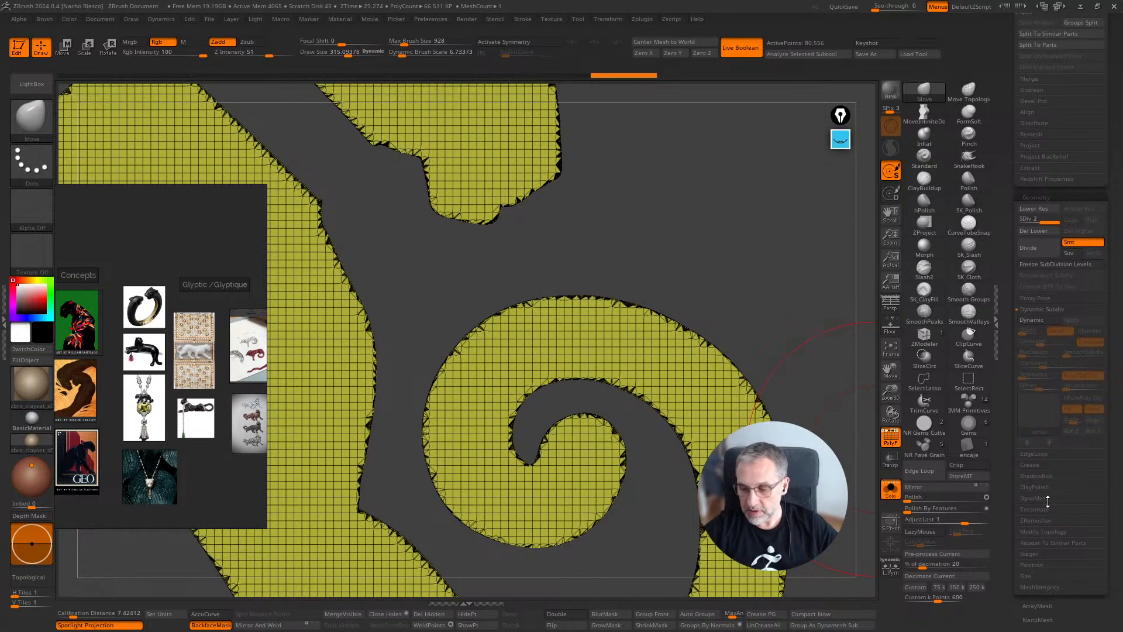
left_click(1047, 520)
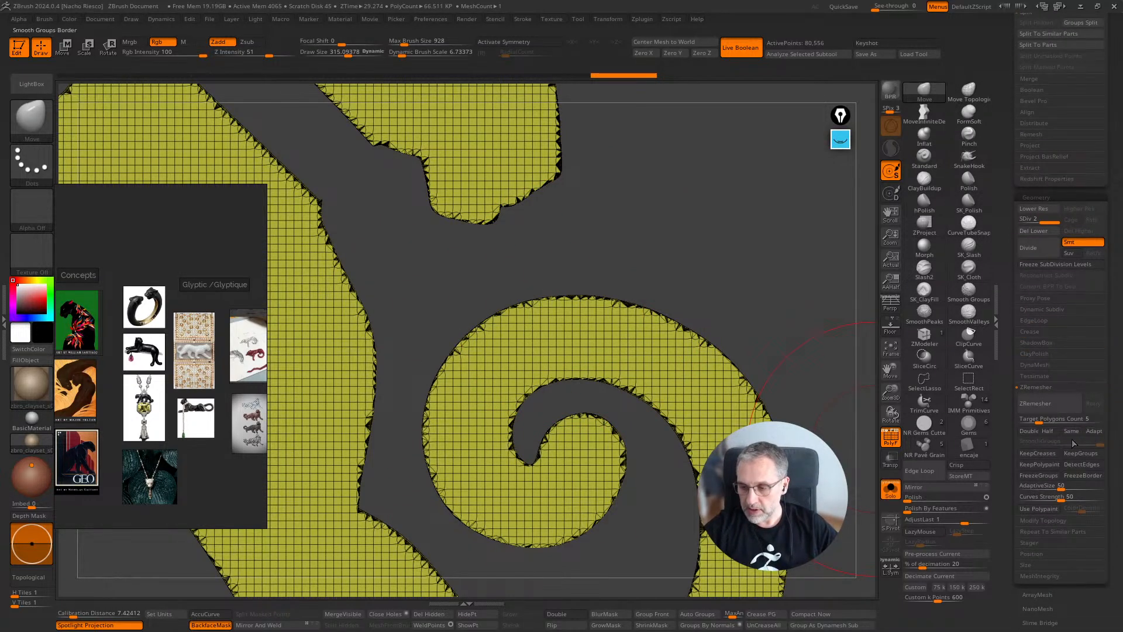
left_click(1029, 430)
left_click(1082, 453)
left_click_drag(1073, 442, 1019, 442)
left_click(1047, 403)
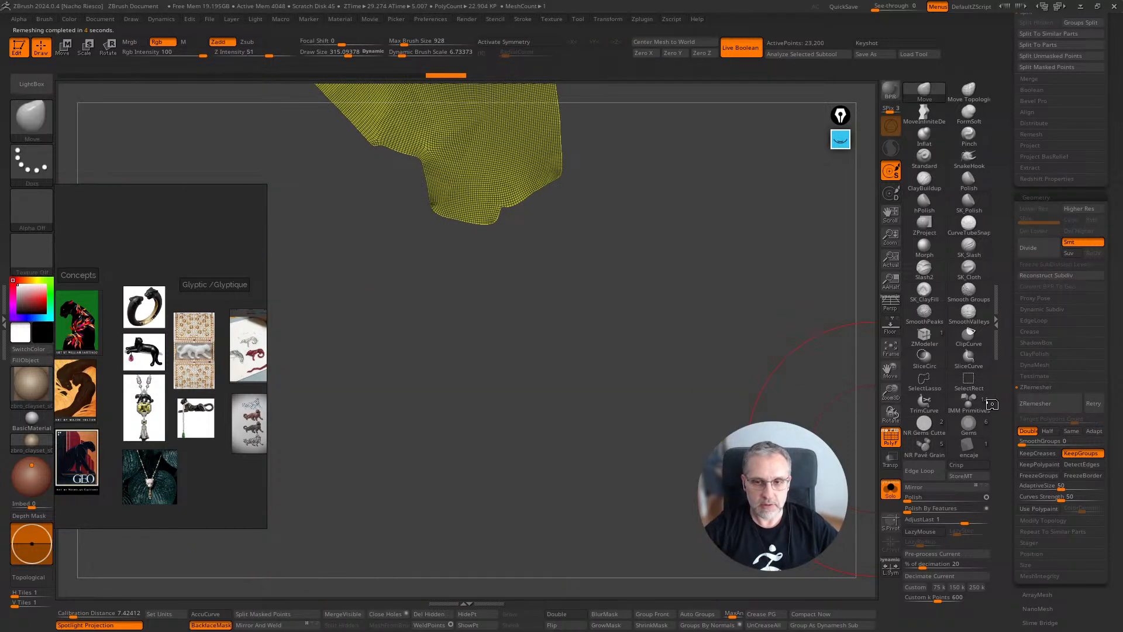
left_click_drag(854, 377, 777, 336, "alt")
key("ctrl+z")
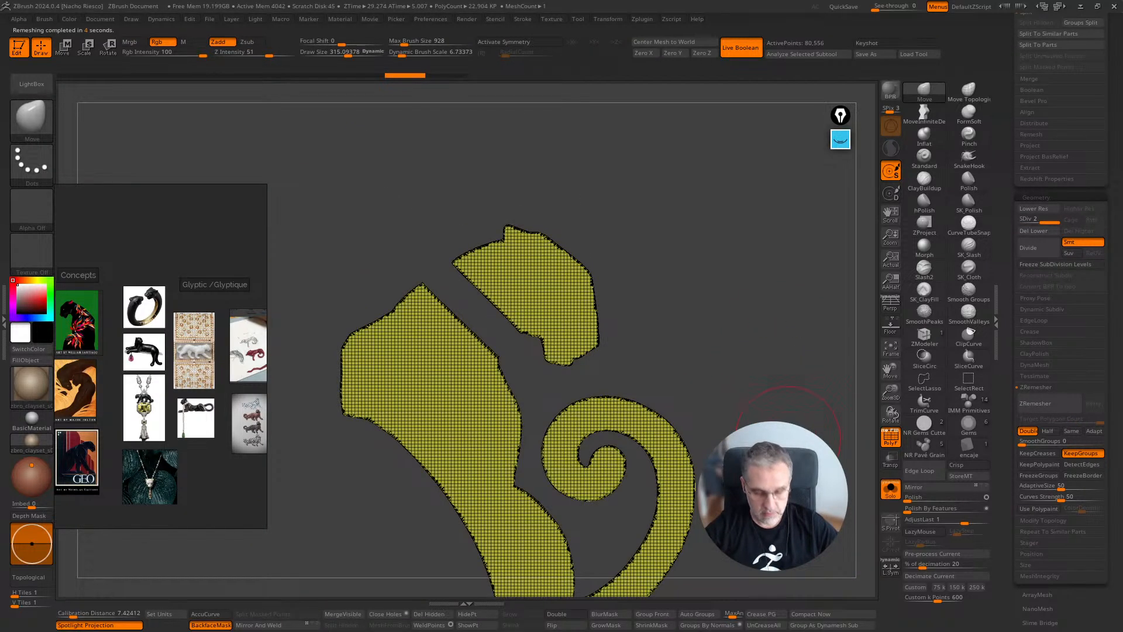
Turn off Live Boolean and try ZRemesher again on the flat back, checking the mesh without polyframe and undoing the remesh
left_click(741, 48)
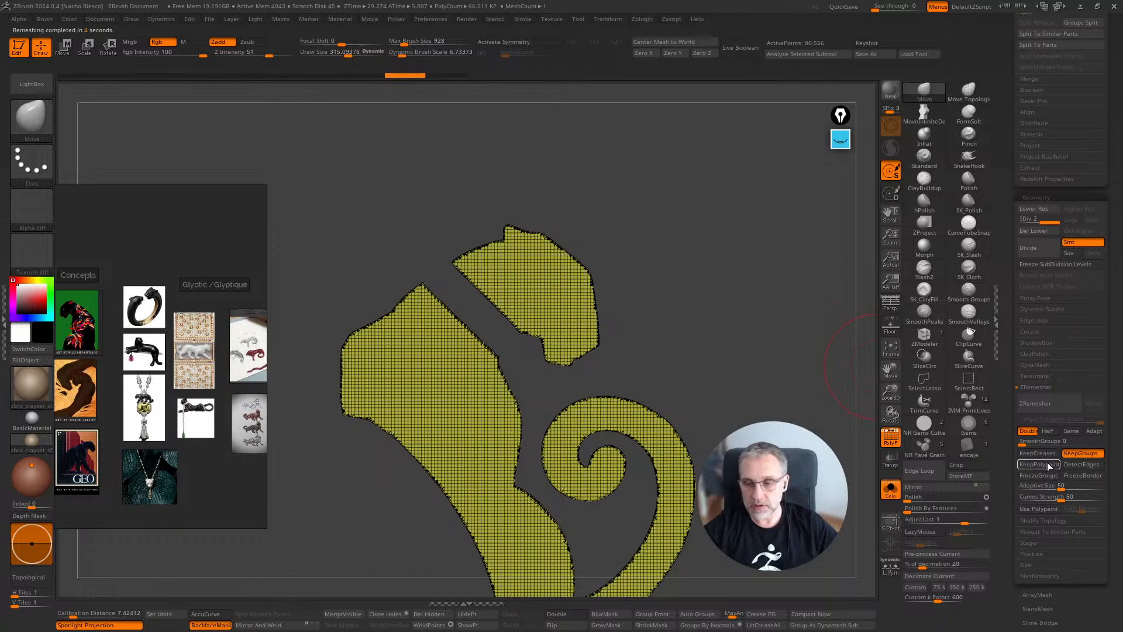
left_click(1040, 402)
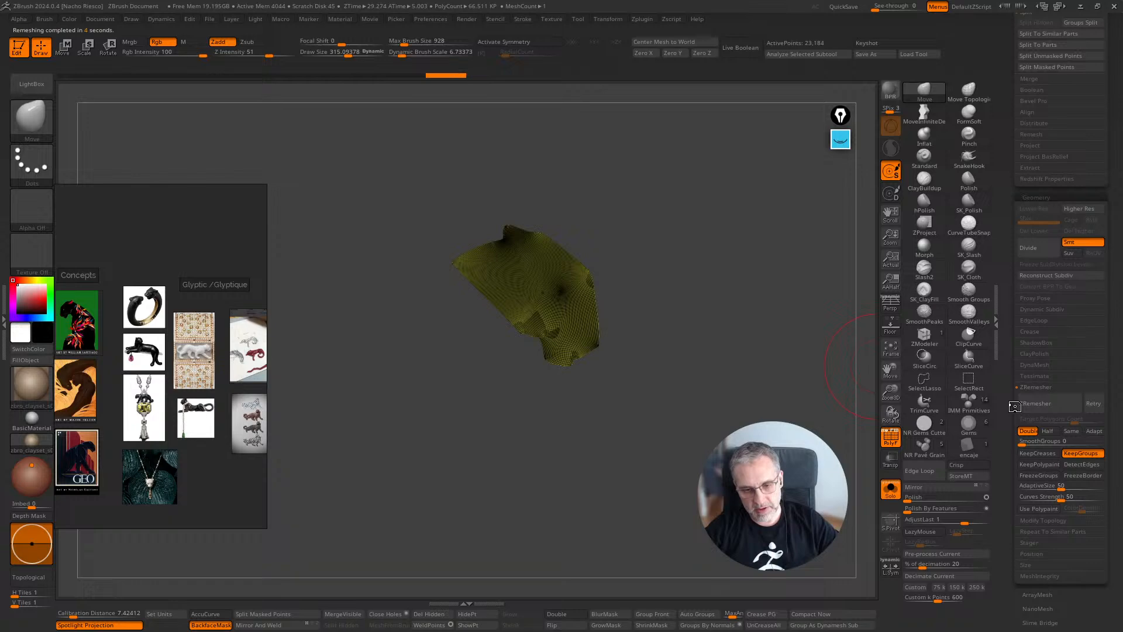
left_click_drag(842, 374, 783, 482)
left_click(892, 500)
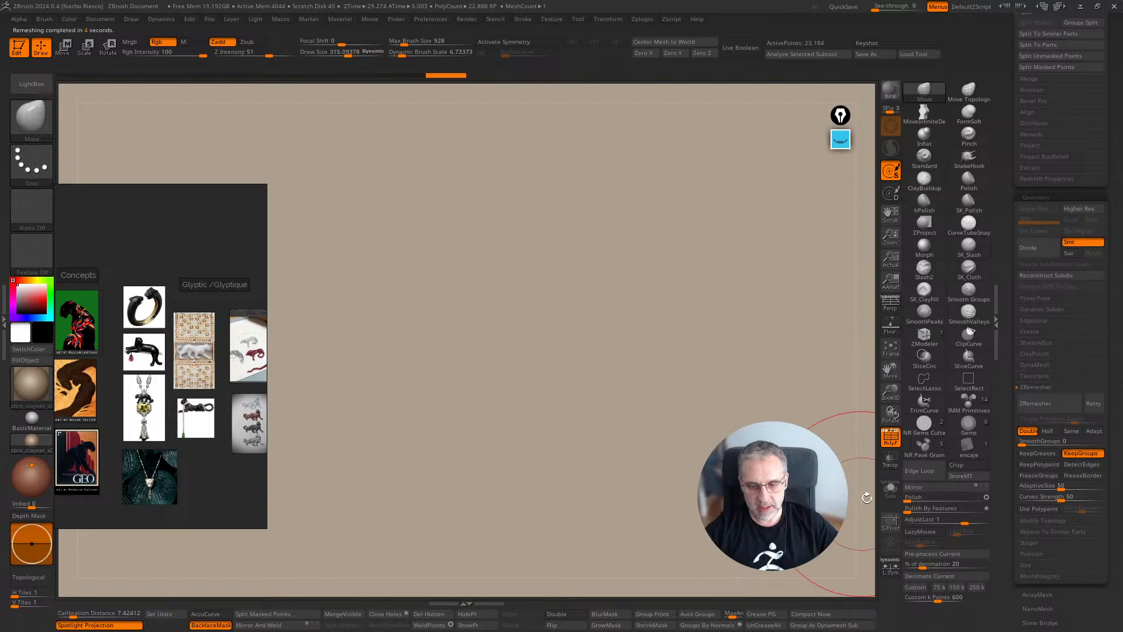
left_click(890, 493)
left_click_drag(862, 500, 856, 493, "alt")
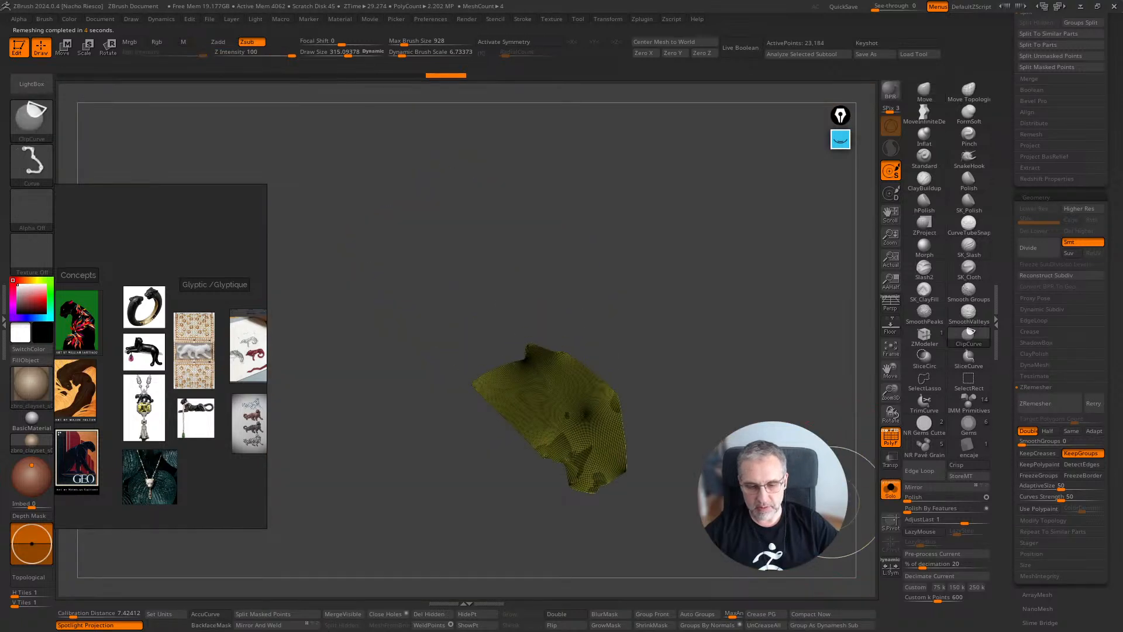
left_click(890, 438)
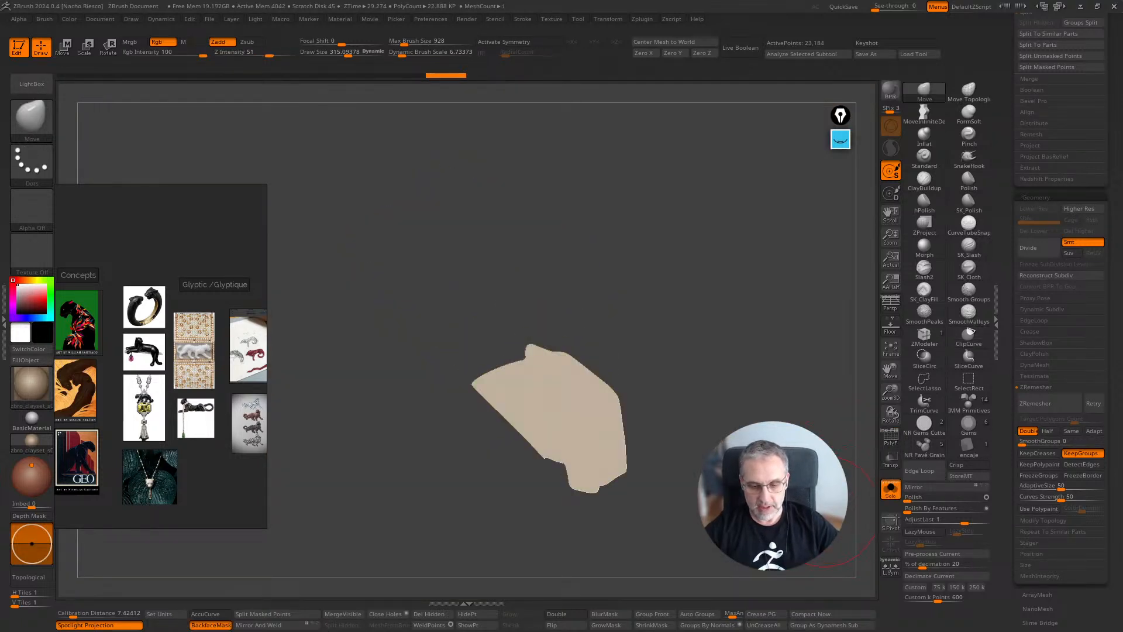
left_click_drag(824, 530, 818, 382, "alt")
key("ctrl+z")
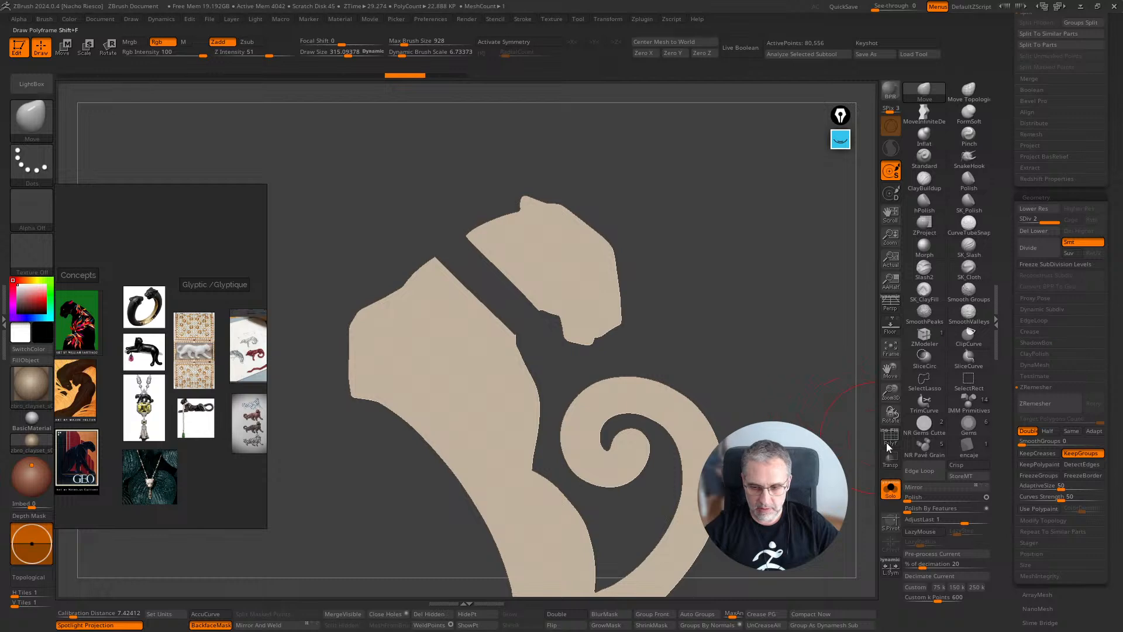
Show the polyframe, assign each disconnected flat back piece its own polygroup with Auto Groups, and retry ZRemesher before undoing the remesh
left_click(893, 443)
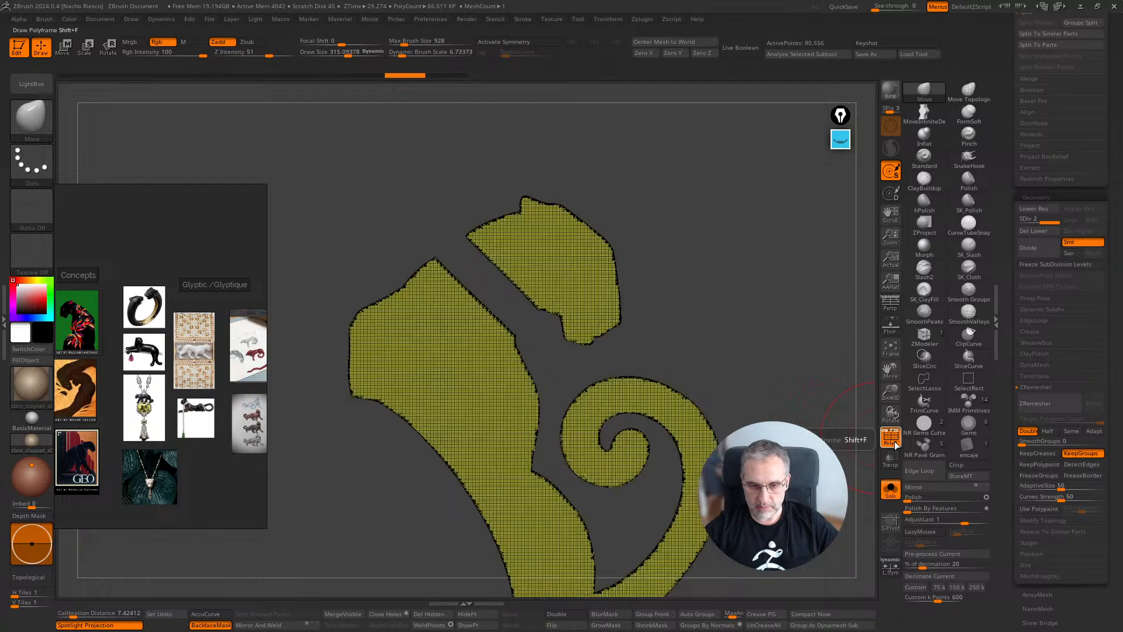
left_click(702, 616)
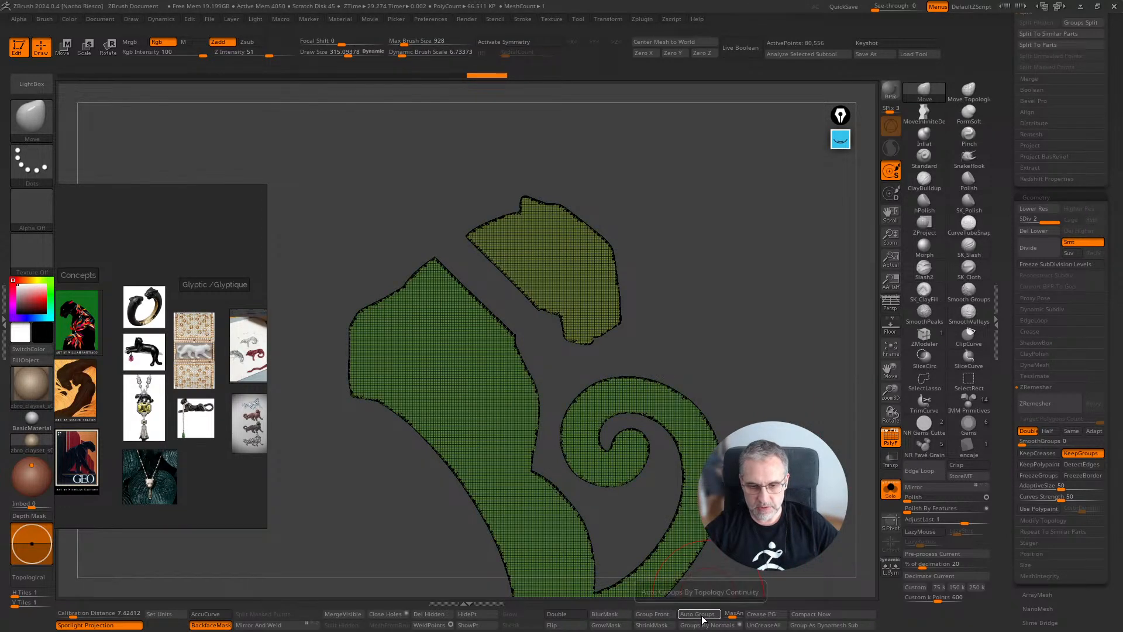
left_click(702, 615)
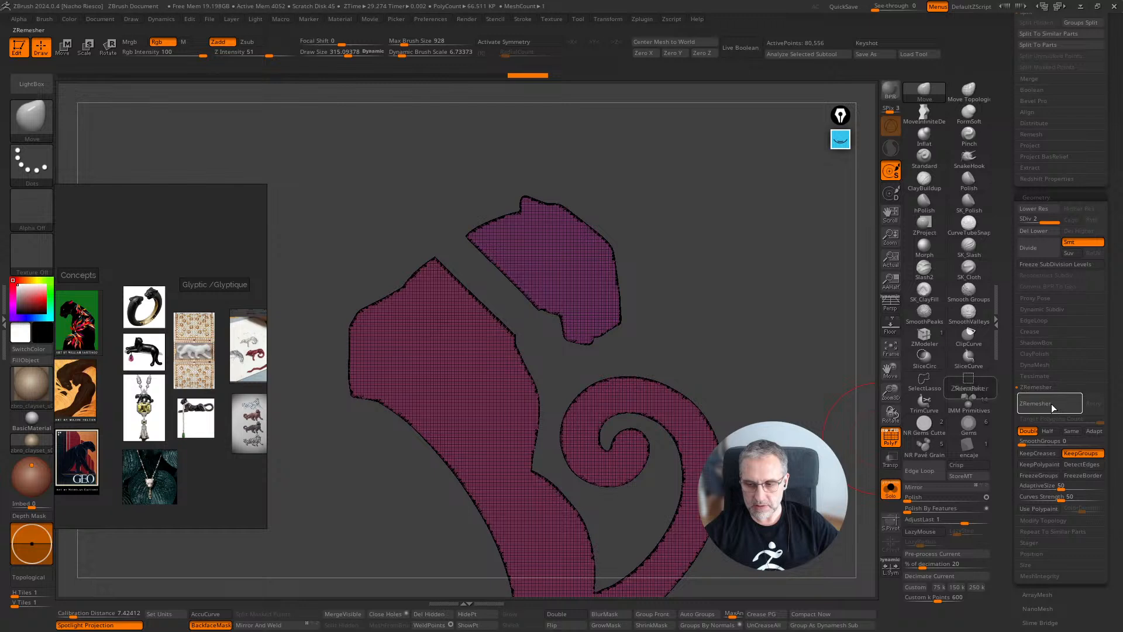
left_click(1022, 402)
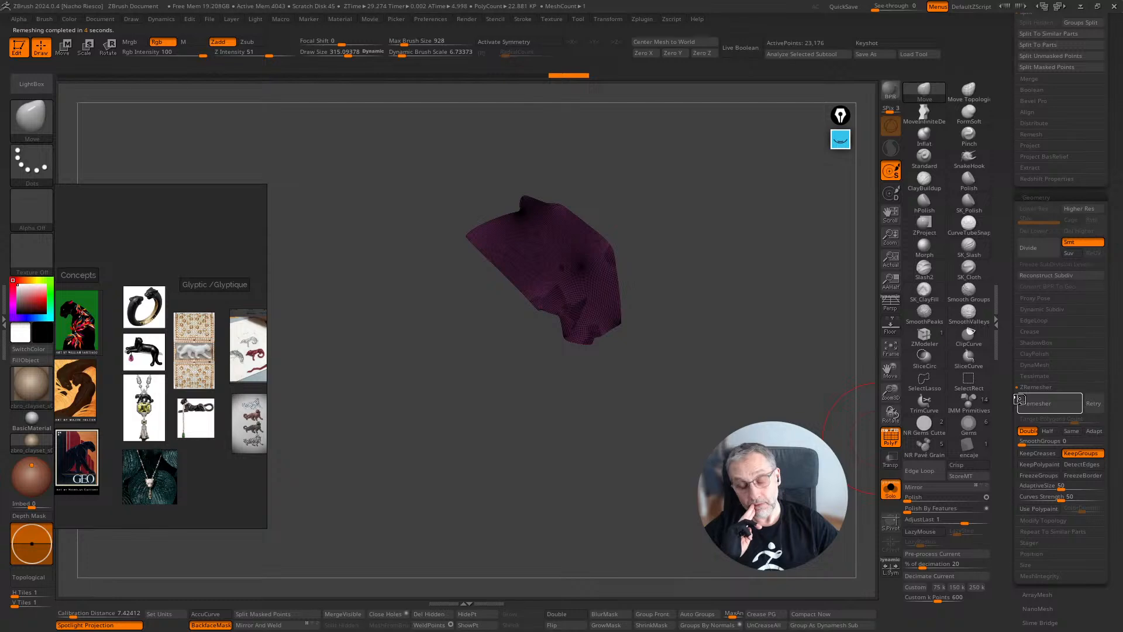
key("ctrl+z")
Switch the flat back mesh to subdivision level 1 and delete the higher level
mouse_move(798, 342)
left_mouse_down("alt")
mouse_move(763, 360)
mouse_move(803, 351)
left_mouse_up("alt")
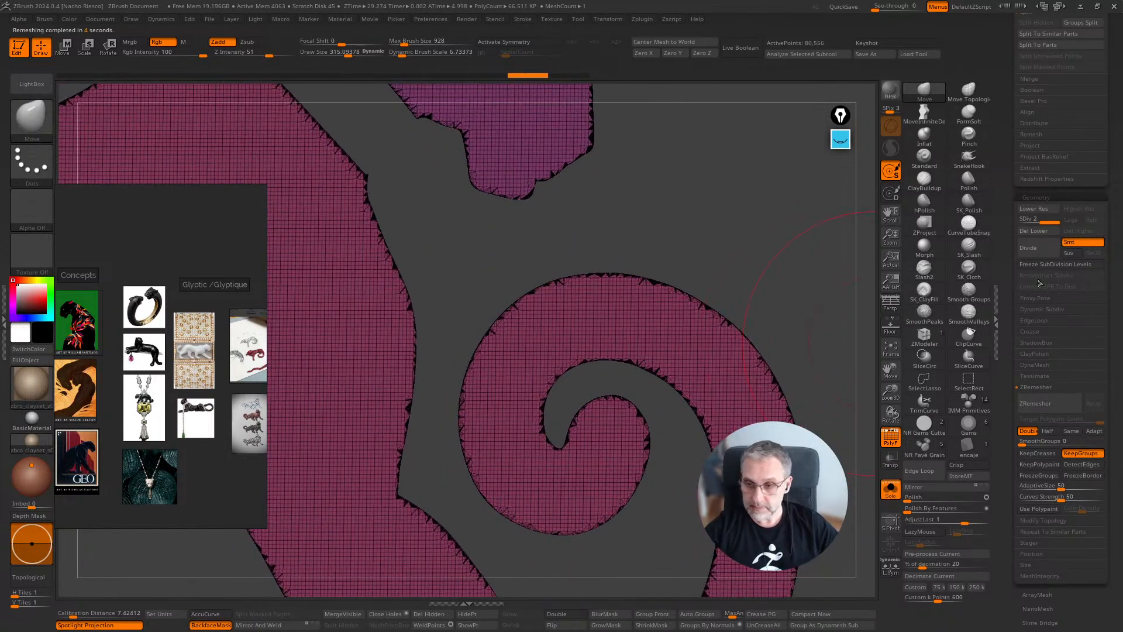
left_click(1024, 220)
left_click(1078, 232)
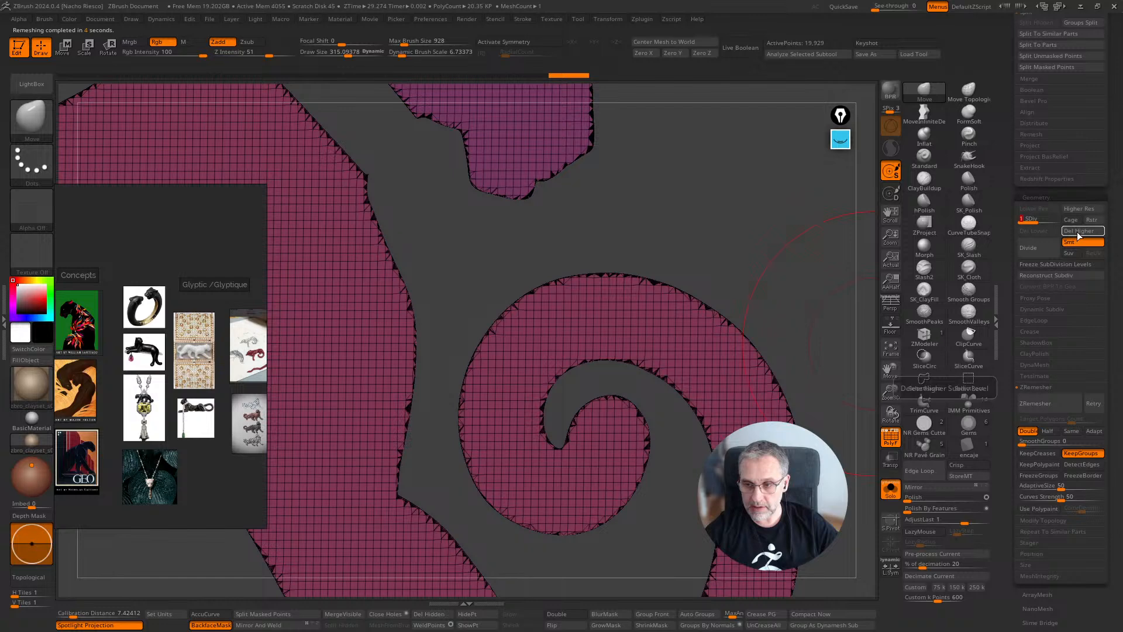
Extrude the whole flat back mesh into a thin solid with ZModeler's QMesh action targeting all polygons
left_click(924, 335)
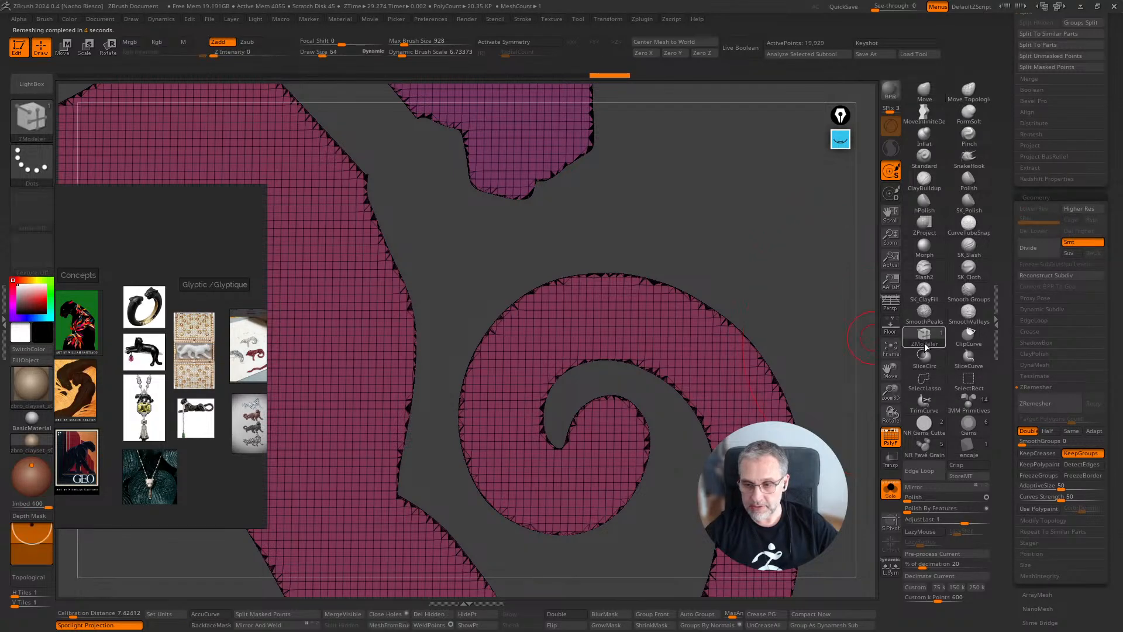
mouse_move(813, 346)
left_mouse_down()
mouse_move(824, 346)
mouse_move(741, 372)
left_mouse_up()
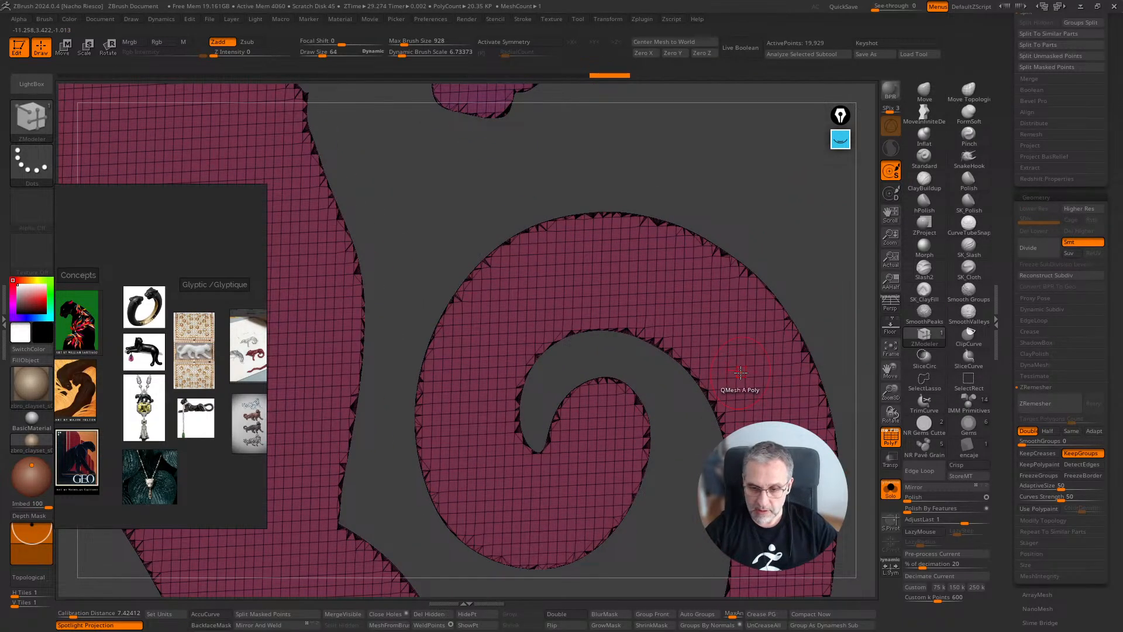
key("space")
left_click(592, 364)
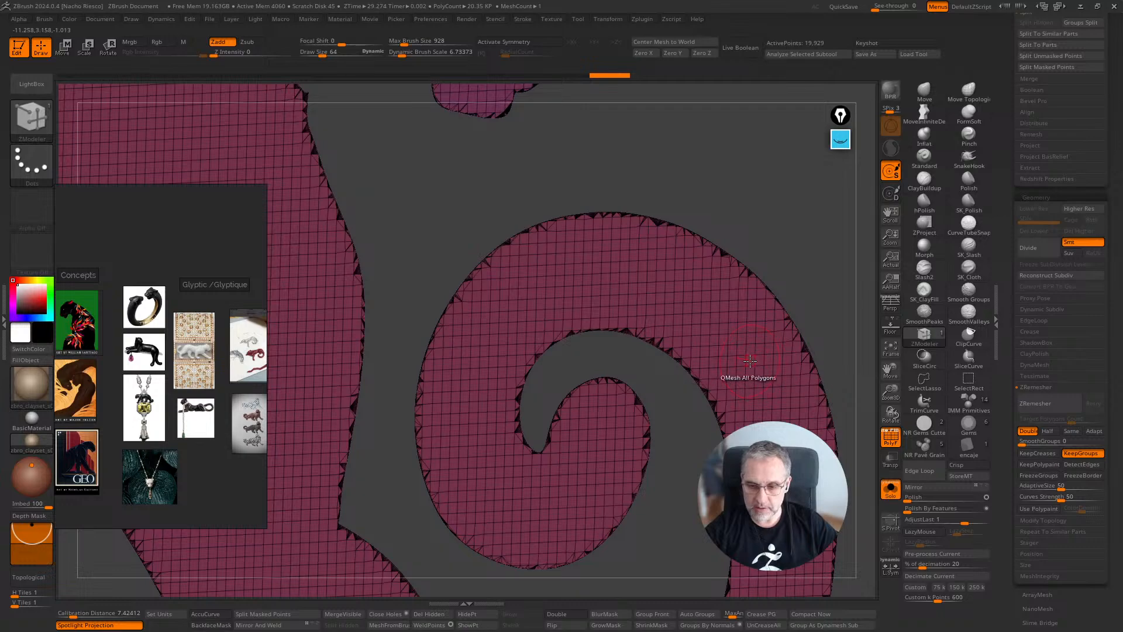
left_click_drag(726, 363, 735, 354)
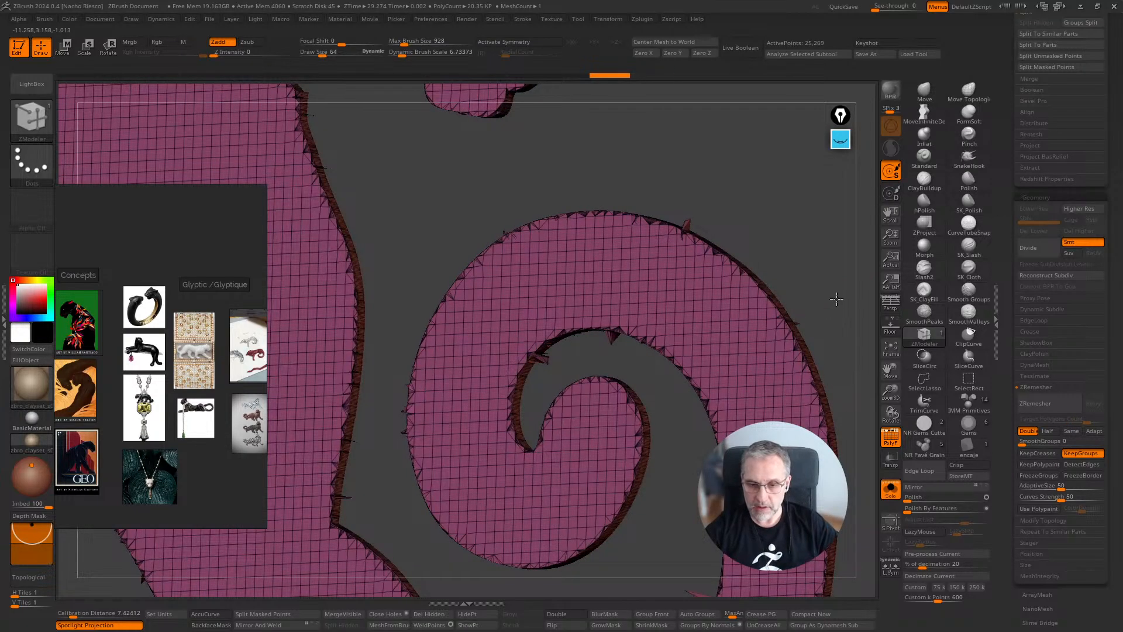
left_click_drag(837, 299, 804, 352)
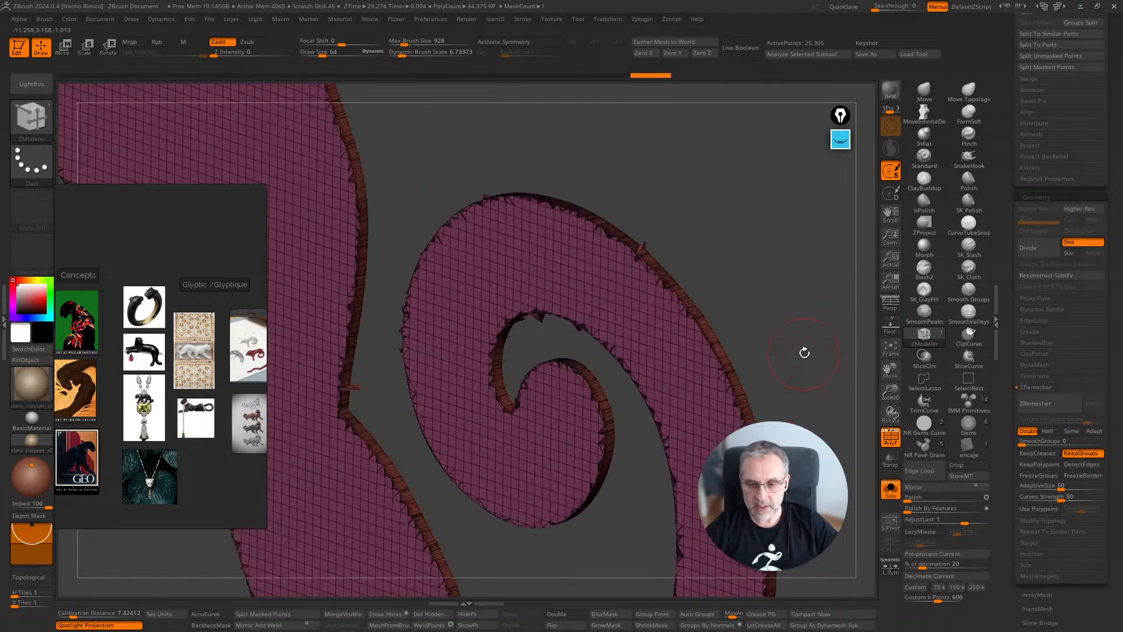
Undo the QMesh extrusion of the flat back, try a thinner one, and undo that too
key("ctrl+z")
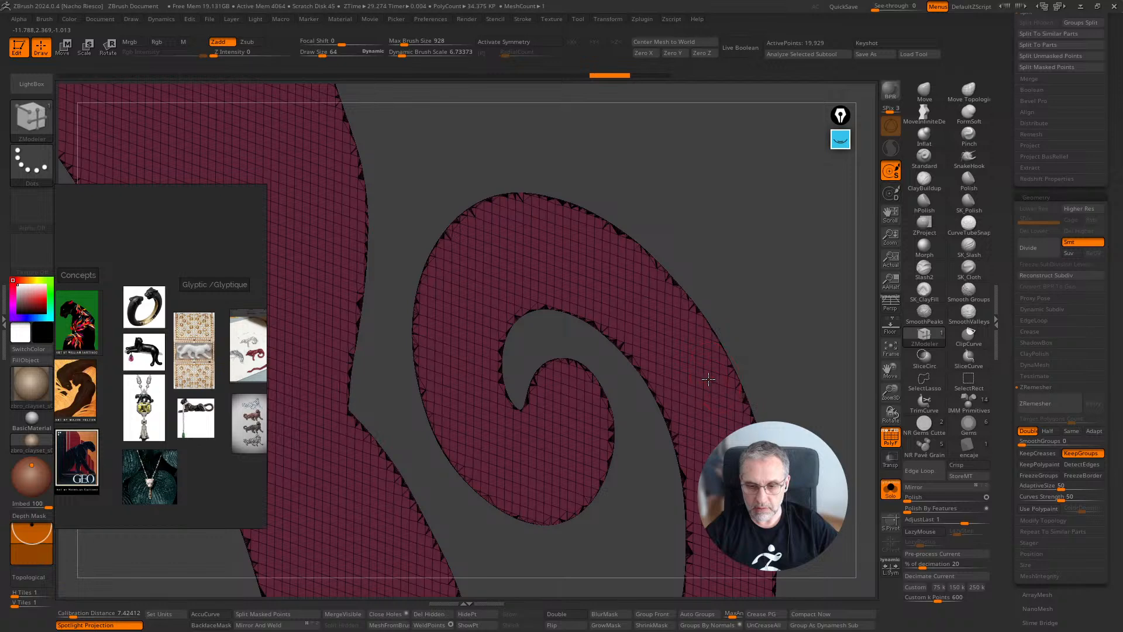
left_click_drag(708, 379, 709, 379)
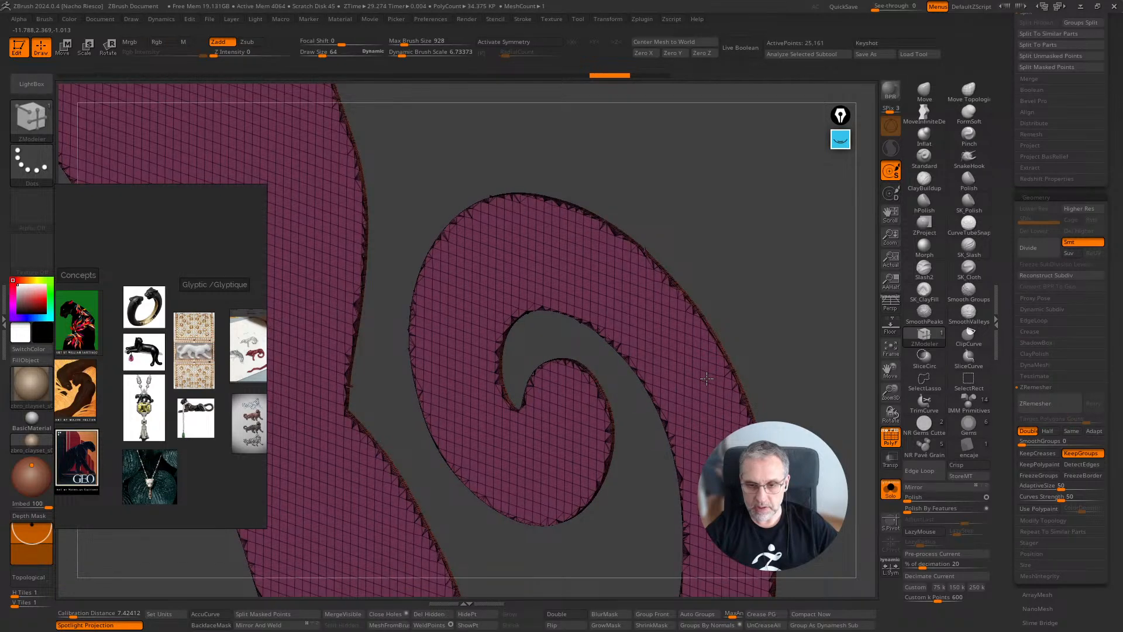
key("ctrl+z")
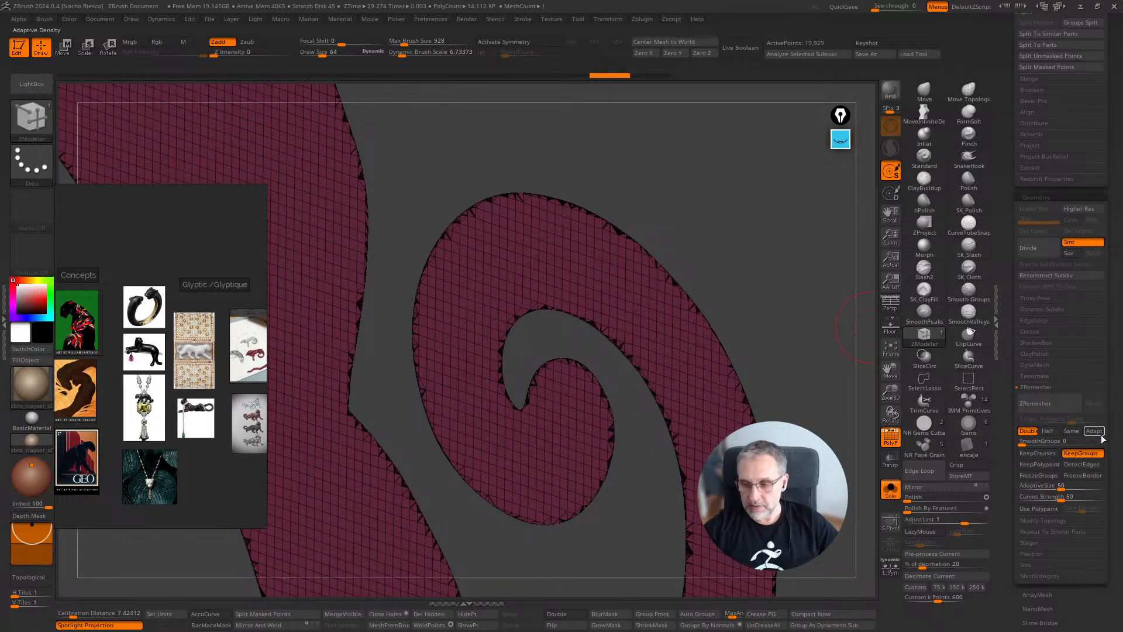
Remesh the flat back with ZRemesher using Double and KeepGroups, and check its edges with the polyframe off and on
left_click(1040, 403)
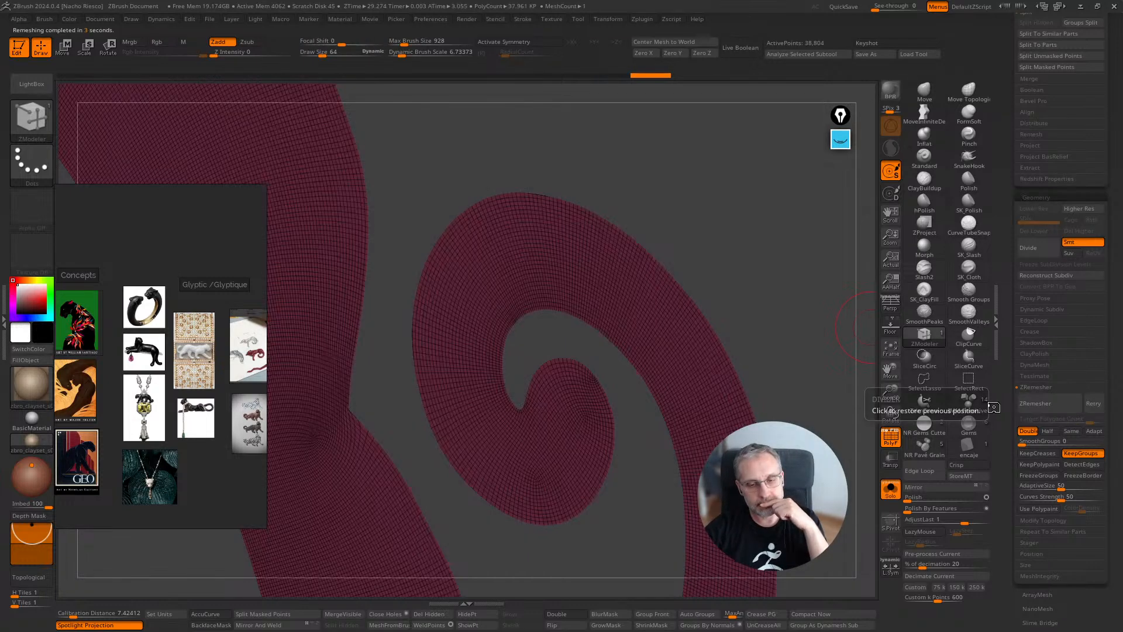
left_click_drag(843, 328, 820, 286, "alt")
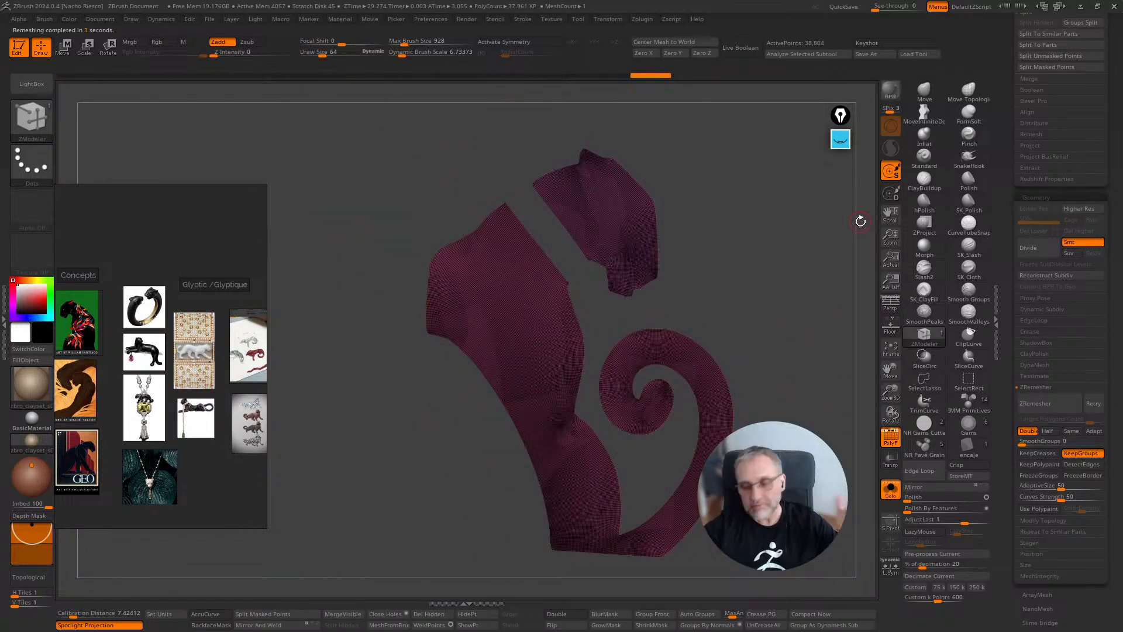
left_click(895, 446)
left_click_drag(848, 486, 869, 545, "shift")
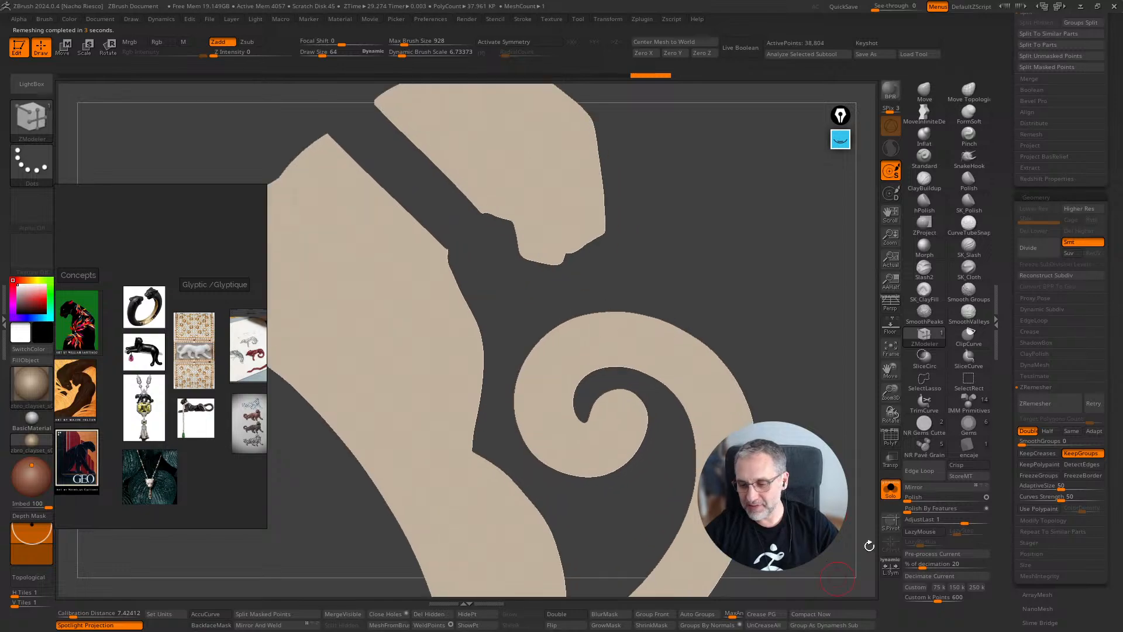
left_click(893, 446)
left_click_drag(848, 478, 865, 494)
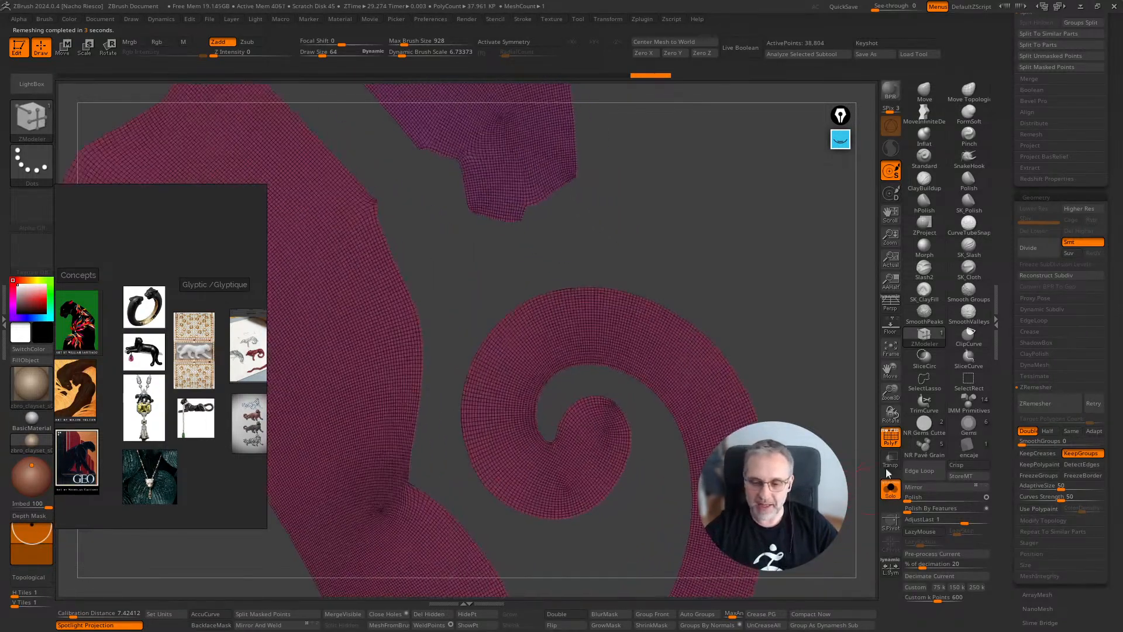
left_click(890, 444)
left_click(896, 445)
left_click_drag(851, 451, 853, 497, "alt")
left_click_drag(492, 416, 562, 495, "alt")
Reduce the Draw Size to about 6 and lightly smooth the flat back with Polish By Features
key("s")
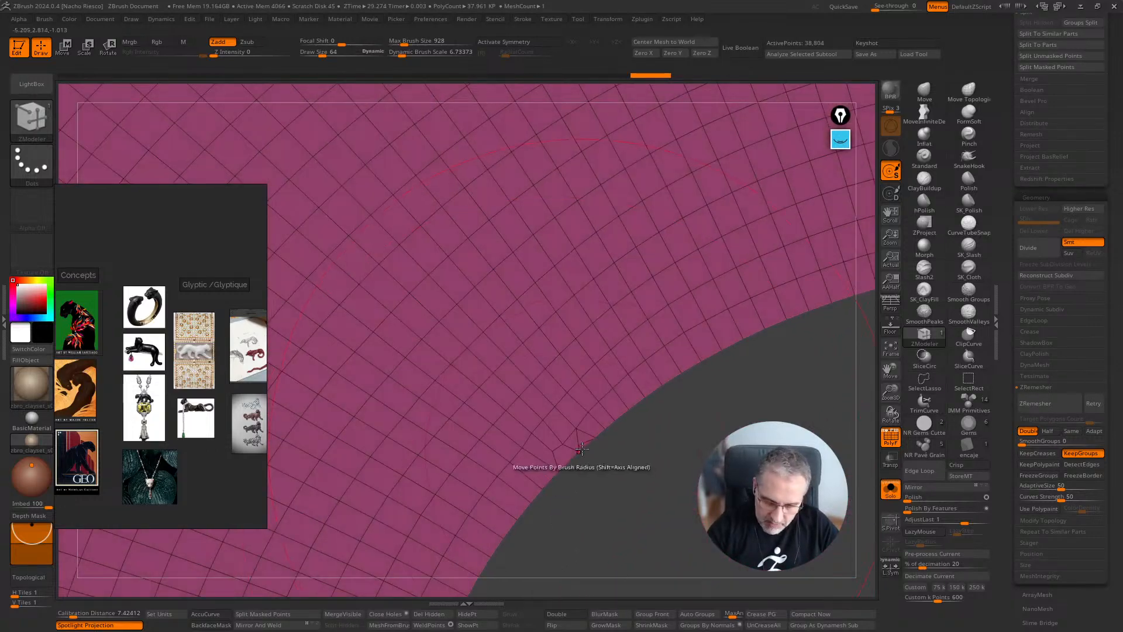
left_click_drag(606, 460, 593, 461)
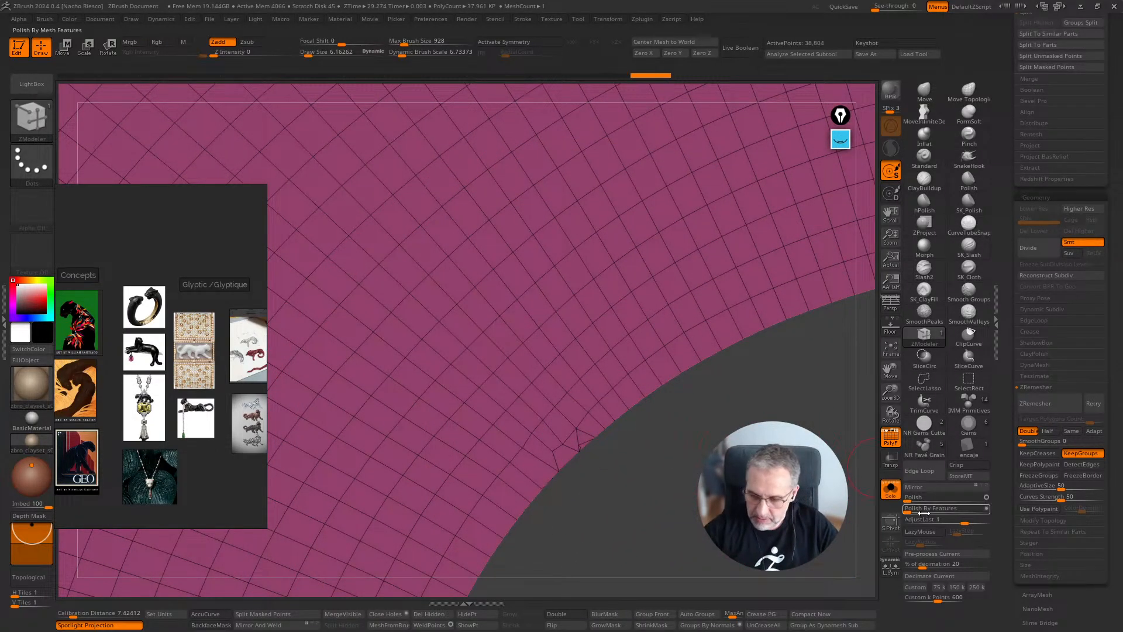
left_click_drag(907, 512, 914, 512)
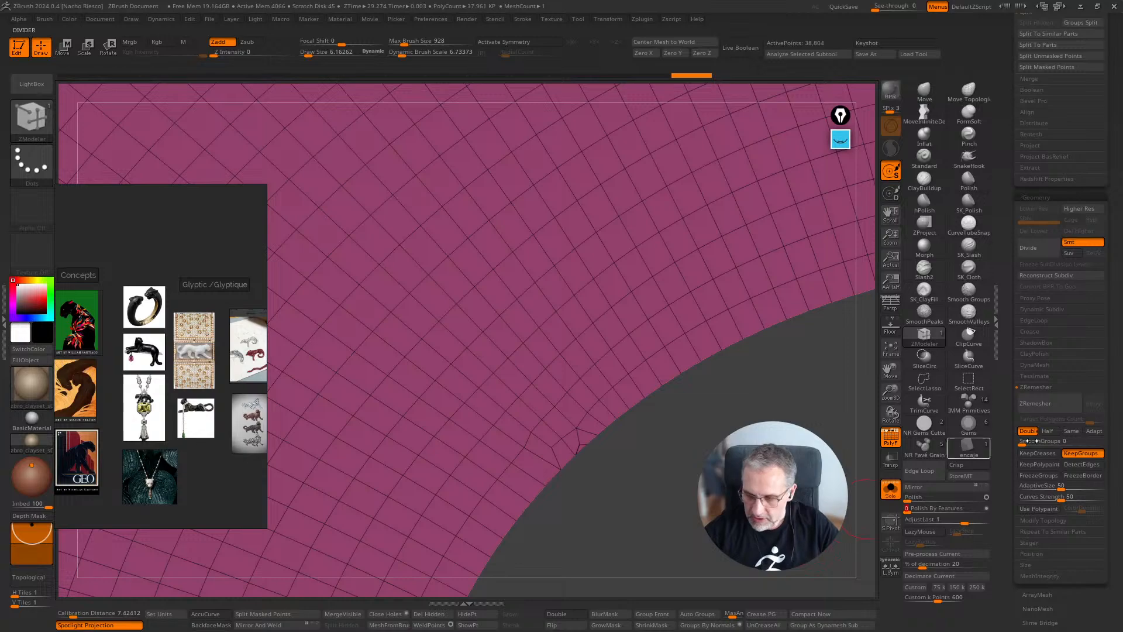
Run ZRemesher again on the polished flat back and inspect the denser mesh around the head, body and tail curl
left_click(1049, 403)
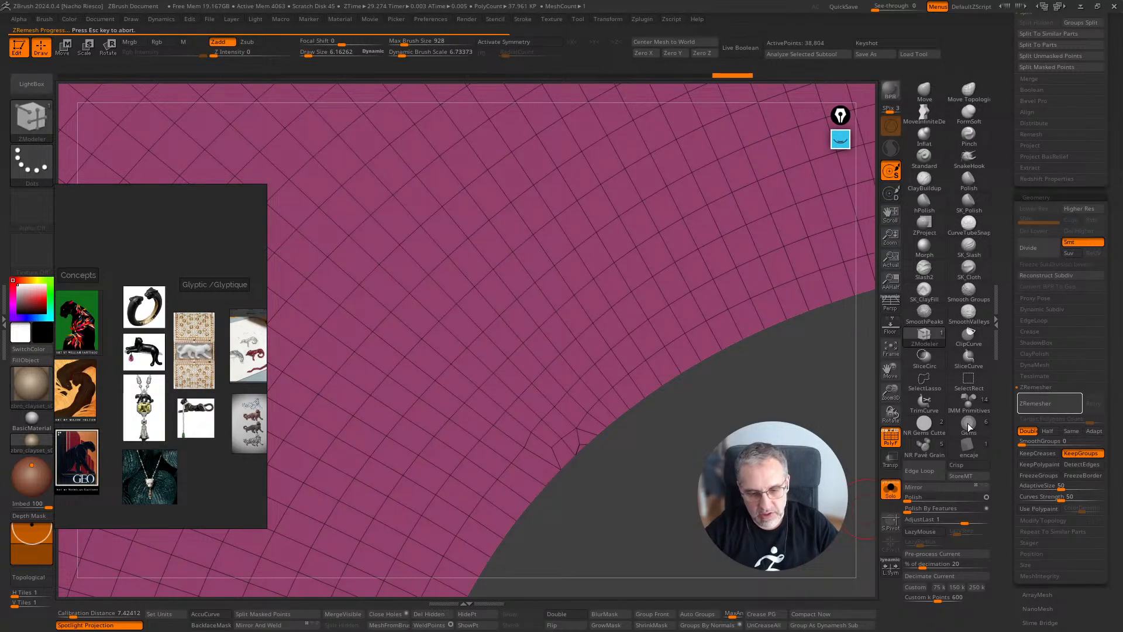
right_click_drag(661, 468, 725, 244, "ctrl")
right_click_drag(813, 296, 790, 168, "ctrl")
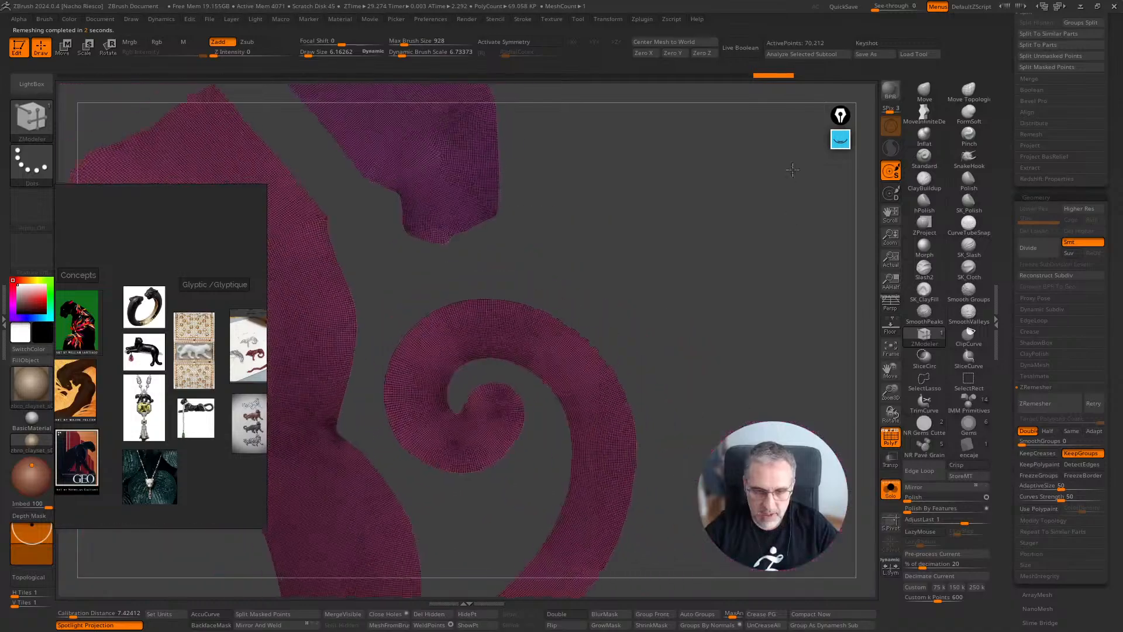
right_click_drag(767, 341, 875, 377, "alt")
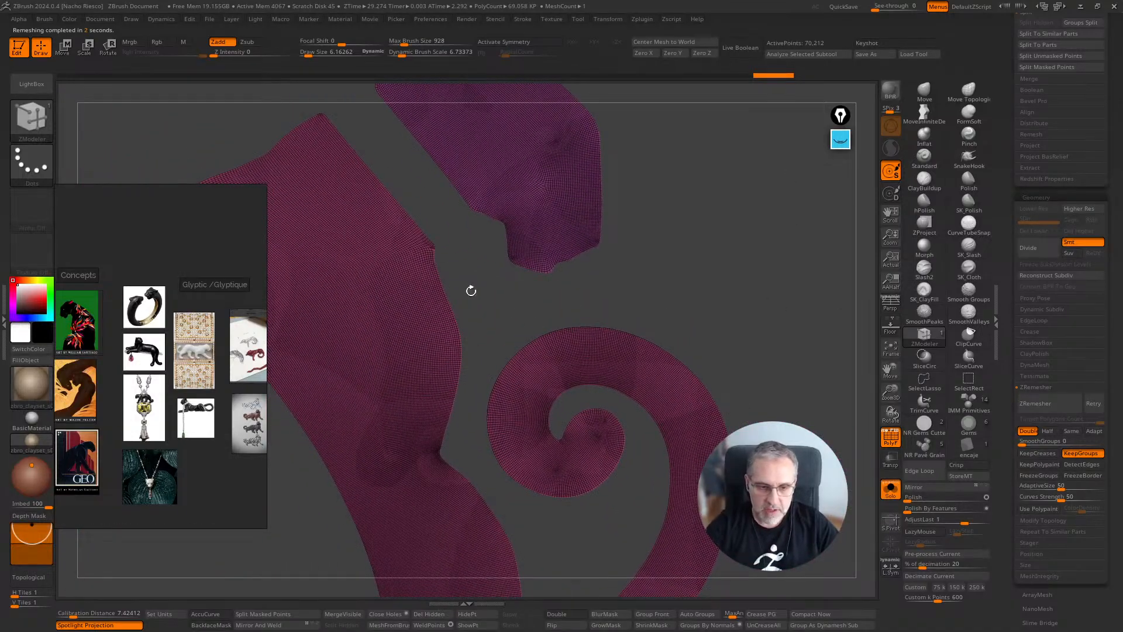
right_click_drag(471, 291, 570, 139, "ctrl")
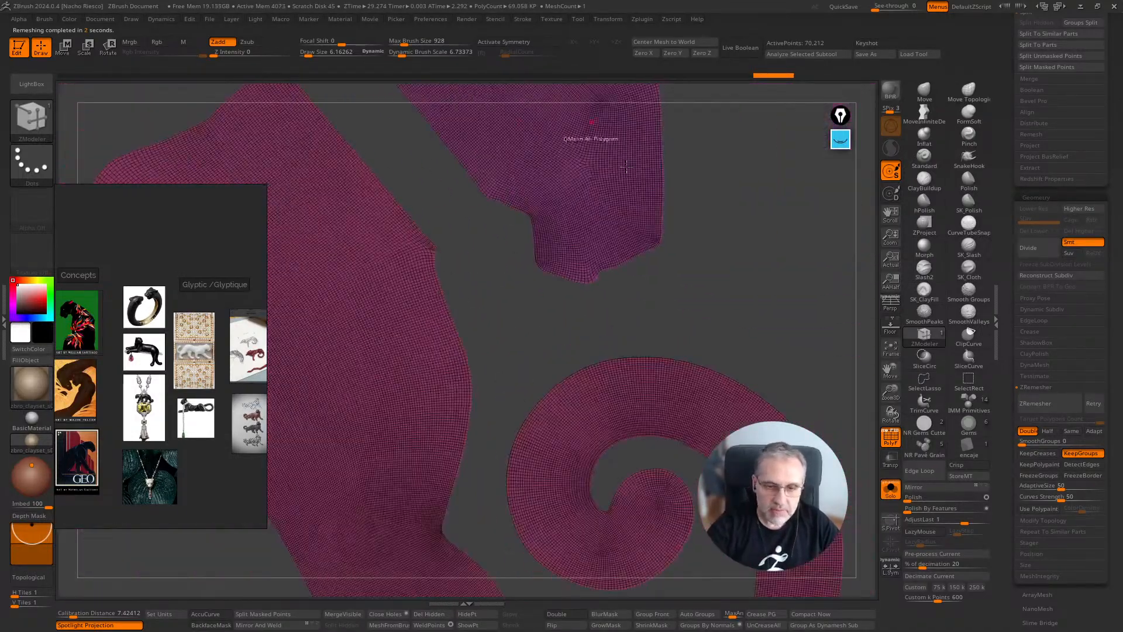
right_click_drag(808, 368, 801, 268, "ctrl")
left_click(891, 491)
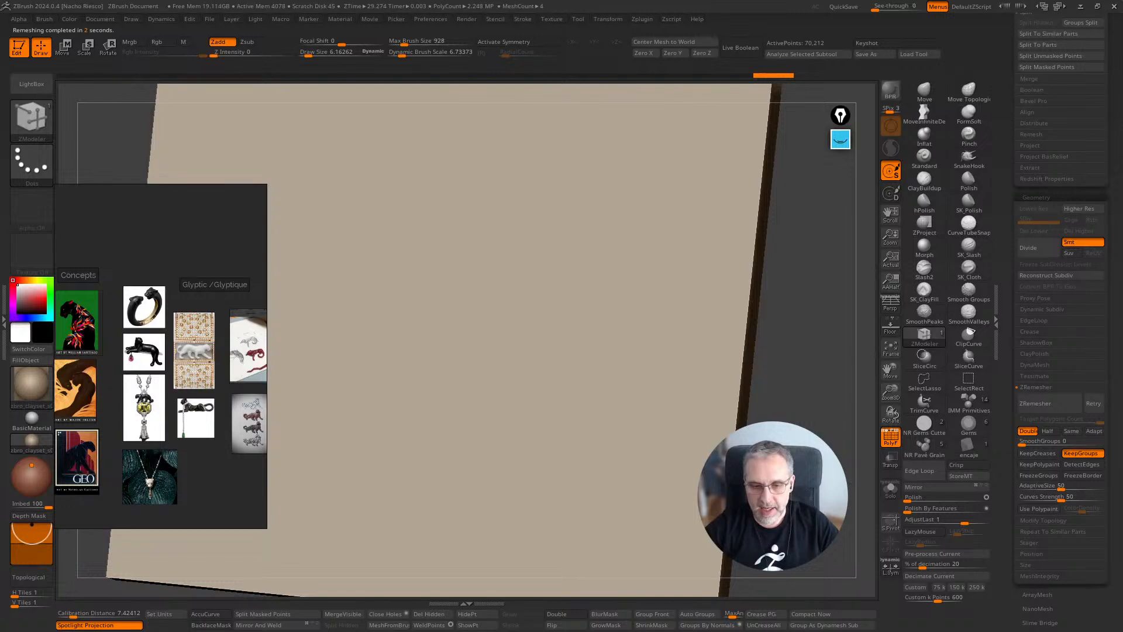
left_click(890, 490)
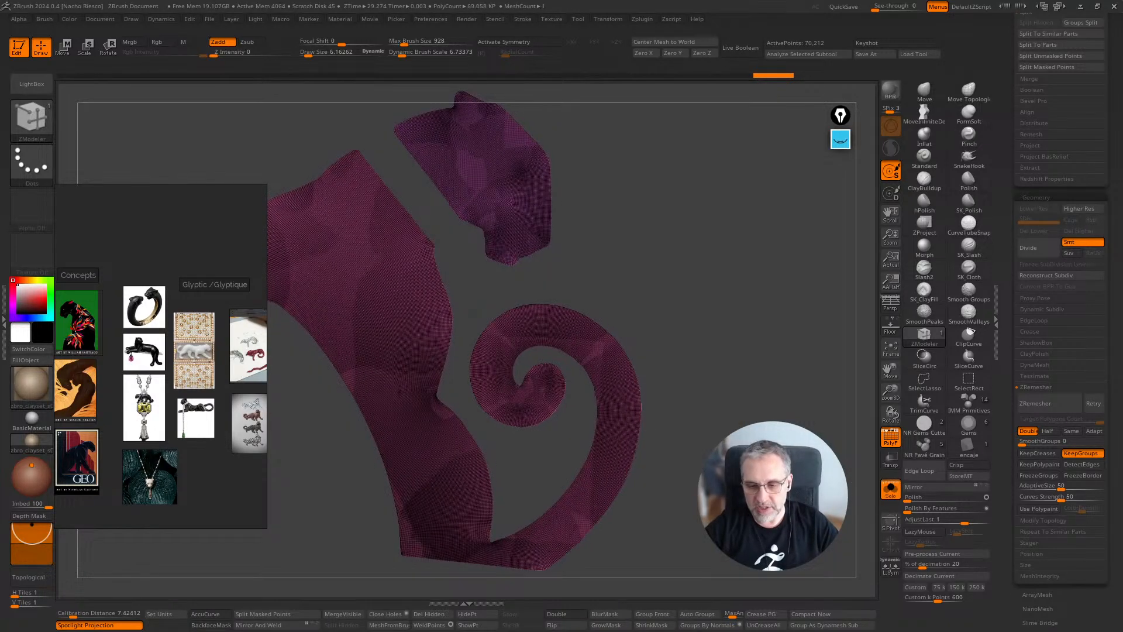
Enable Dynamic Subdiv on the flat back, hide the polyframe, and set the Thickness to 0.40655
left_click(1053, 308)
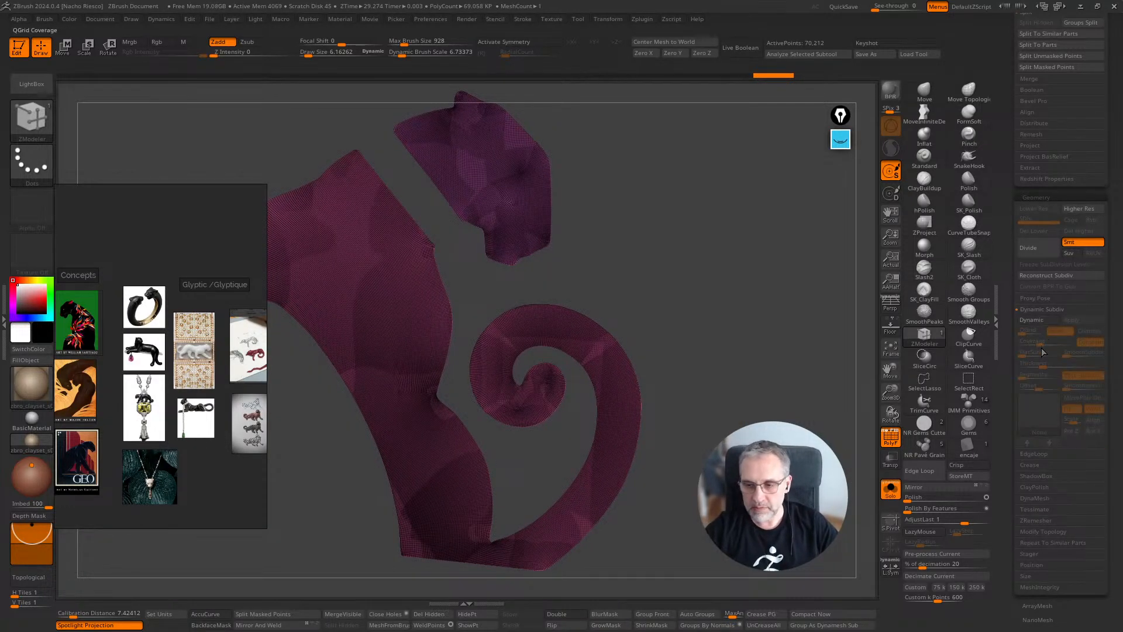
left_click(1039, 320)
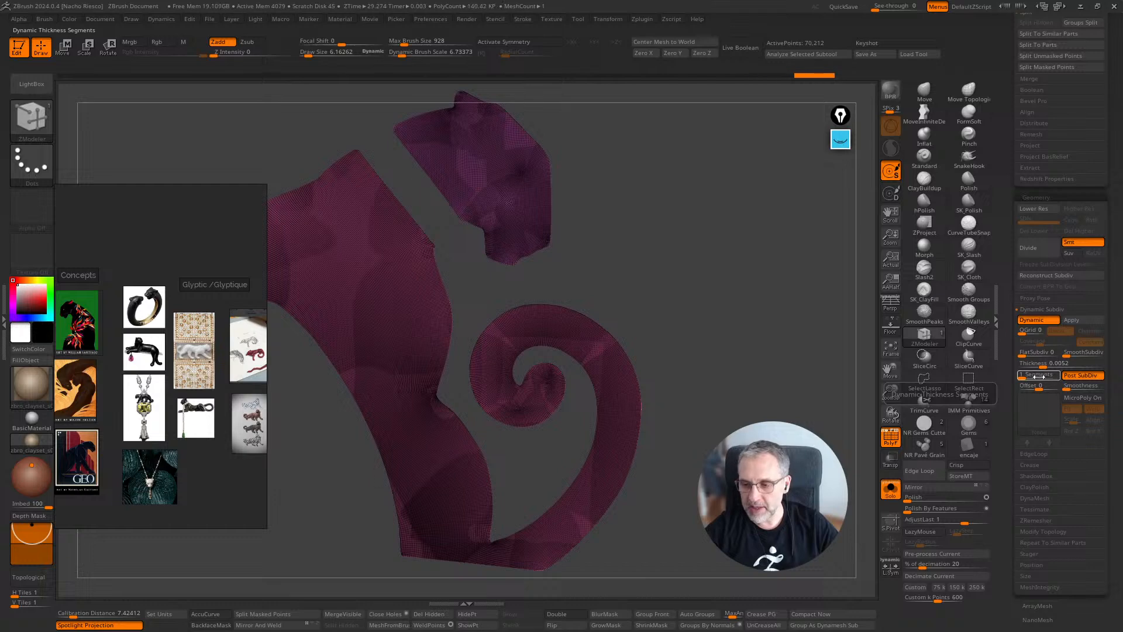
left_click_drag(1044, 366, 1063, 365)
key("shift+f")
left_click_drag(862, 459, 860, 427)
left_click_drag(1074, 368, 1087, 367)
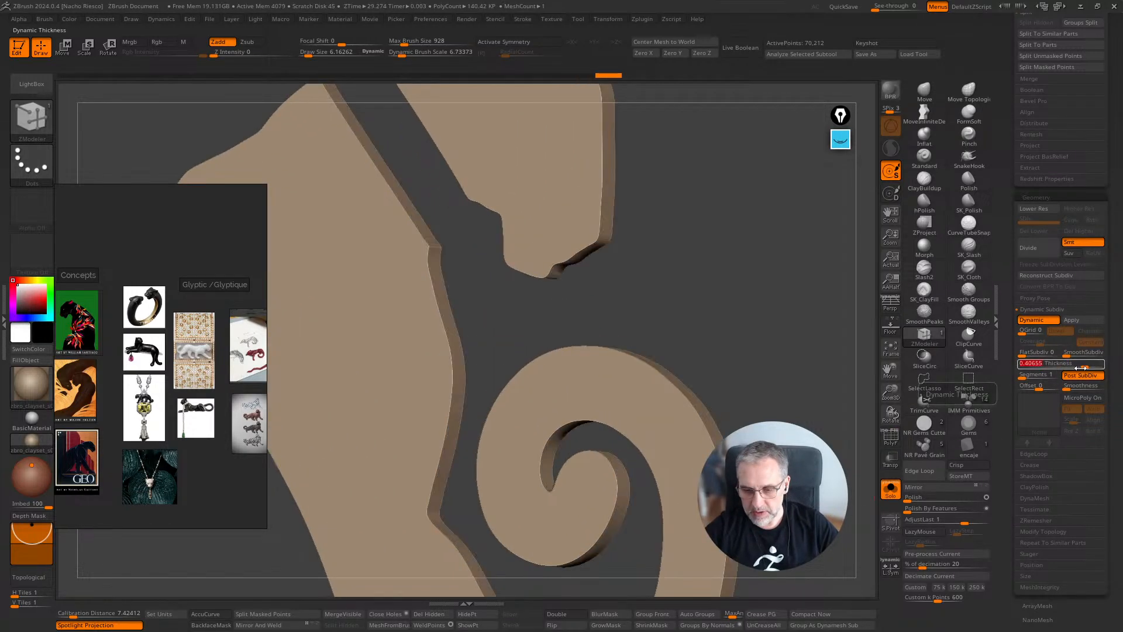
Show the whole relief, try a thickness Offset of -77 on the flat back, and set the Offset to 100
left_click_drag(862, 489, 860, 488)
left_click_drag(1005, 282, 1005, 325)
left_click_drag(859, 425, 819, 374, "alt")
left_click_drag(1007, 208, 1005, 331)
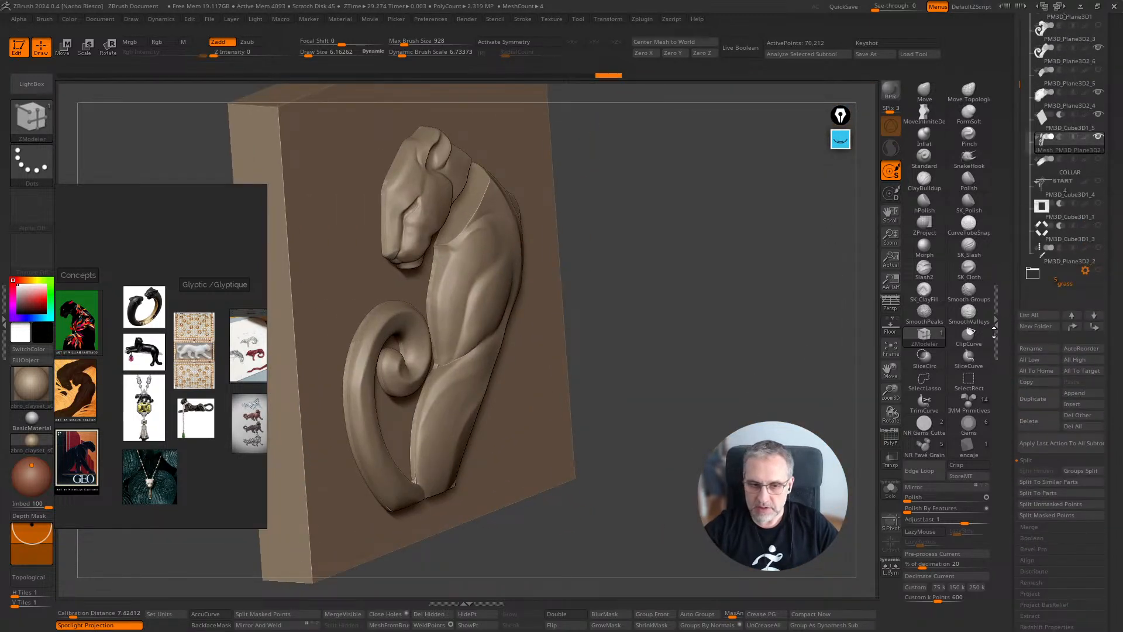
left_click_drag(766, 410, 801, 468)
mouse_move(837, 435)
left_mouse_down("alt")
mouse_move(876, 400)
mouse_move(853, 431)
left_mouse_up("alt")
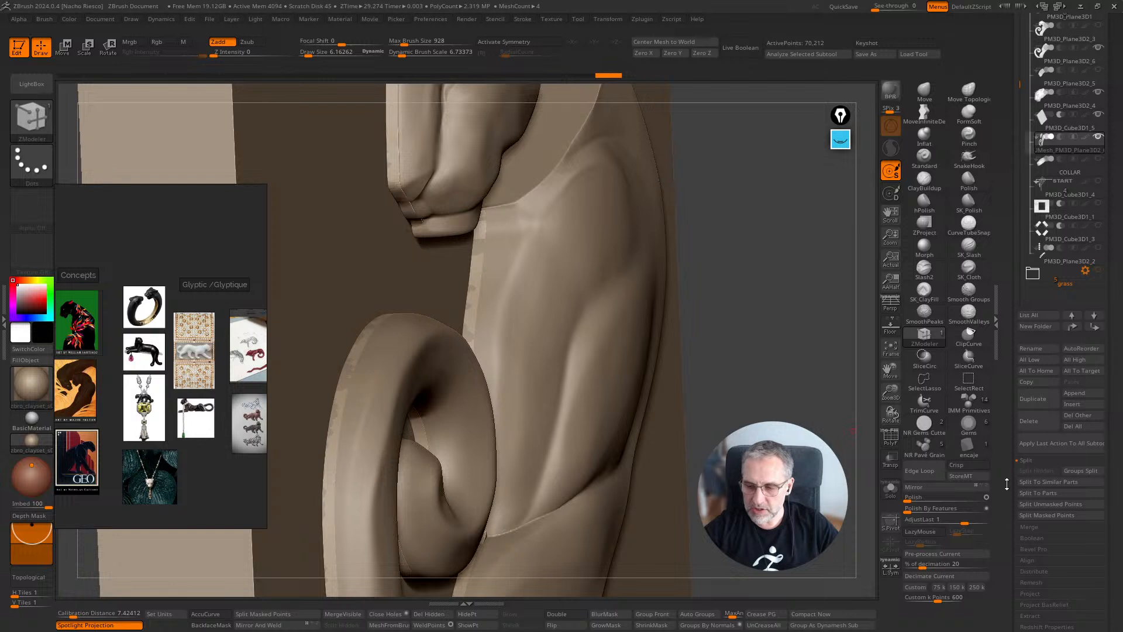
left_click_drag(1005, 484, 1003, 309)
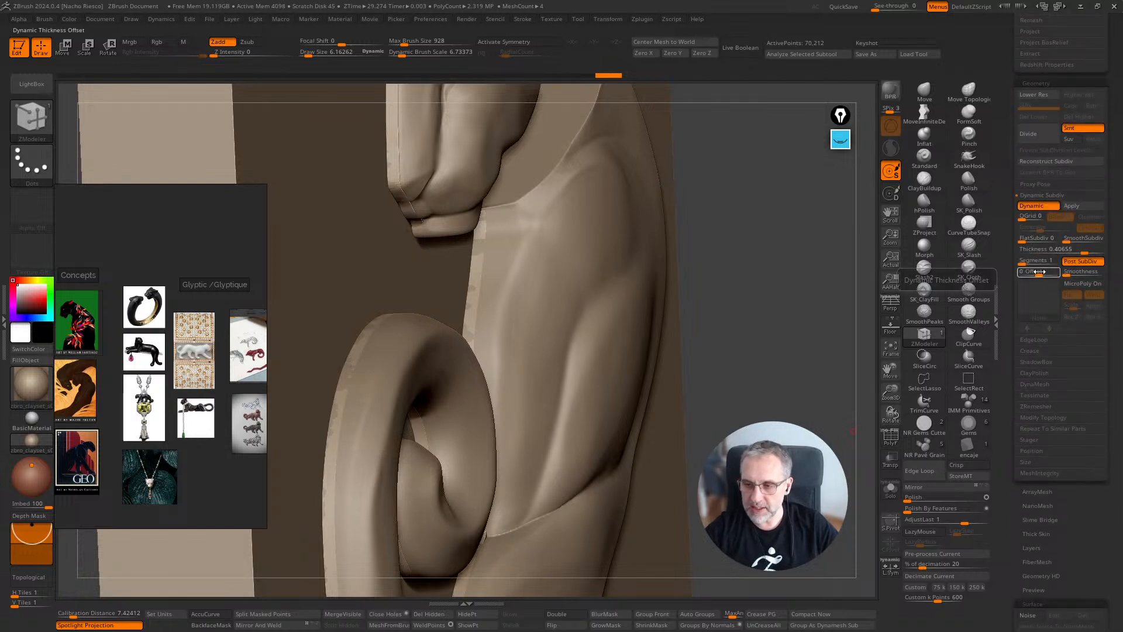
left_click_drag(1039, 273, 1026, 272)
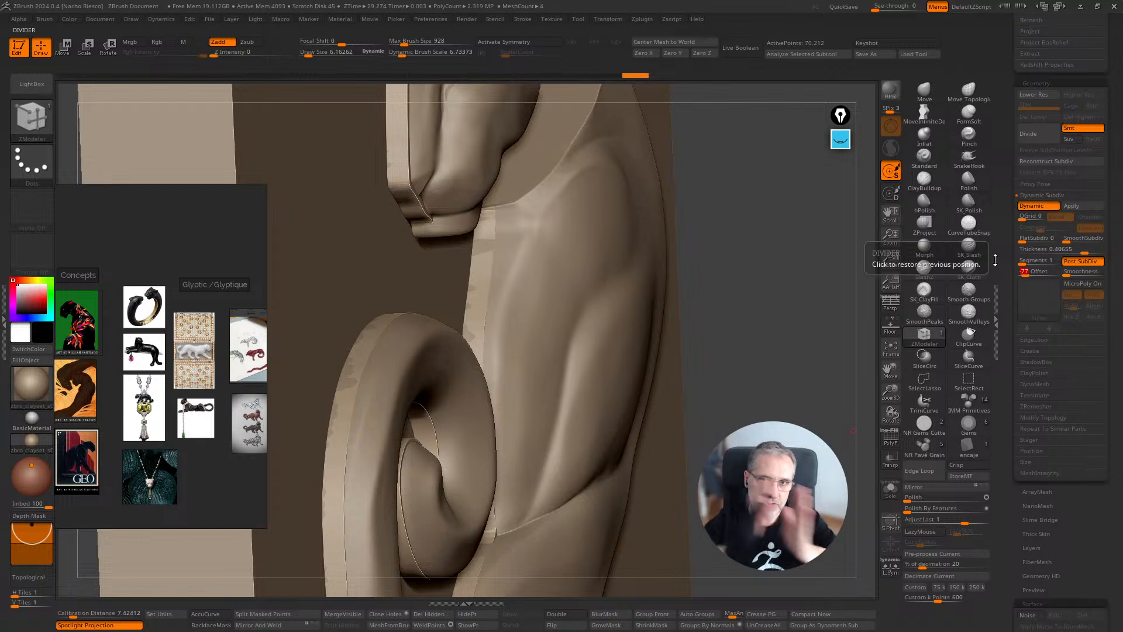
left_click(1038, 272)
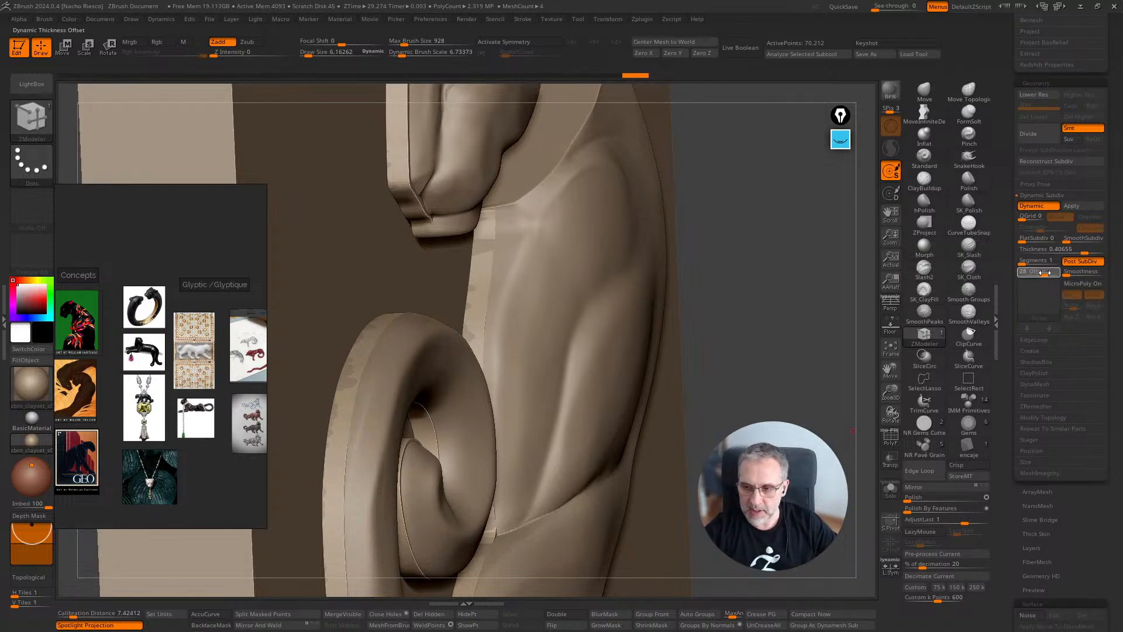
left_click_drag(1045, 272, 1057, 273)
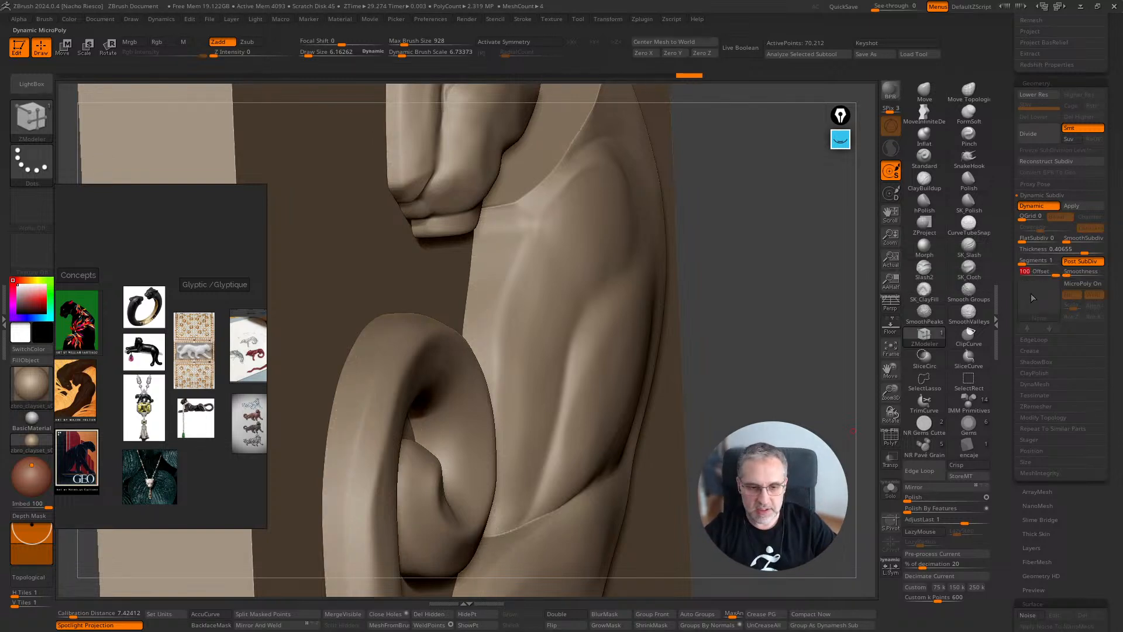
Check how the thickened back sits against the panther and block from the side, using transparency
left_click(892, 462)
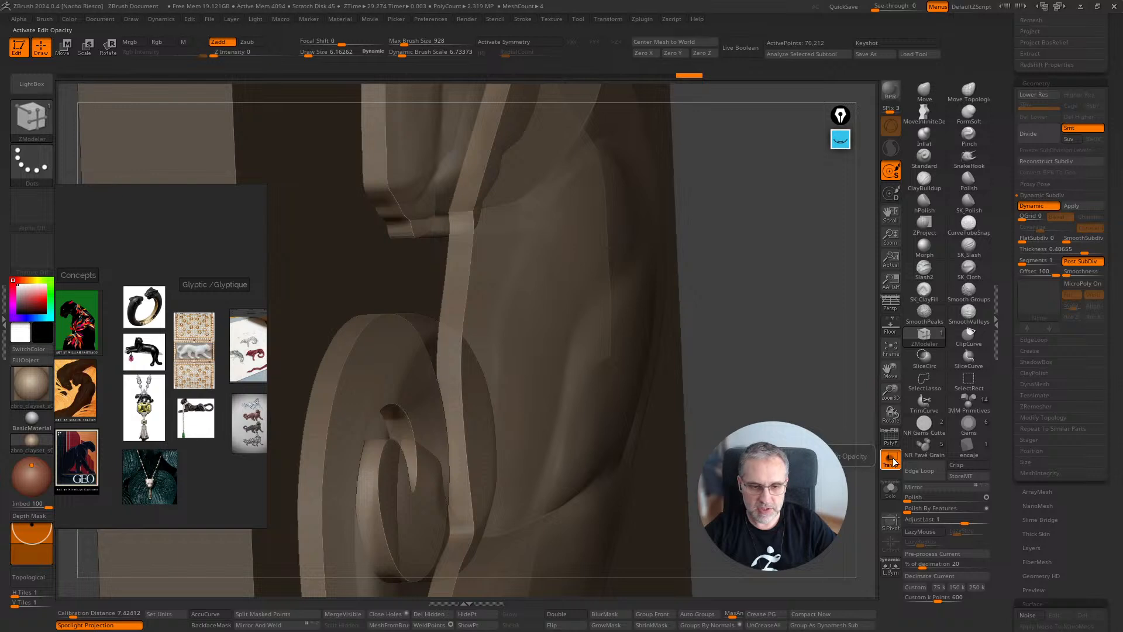
left_click_drag(860, 468, 843, 340)
left_click_drag(868, 386, 908, 379)
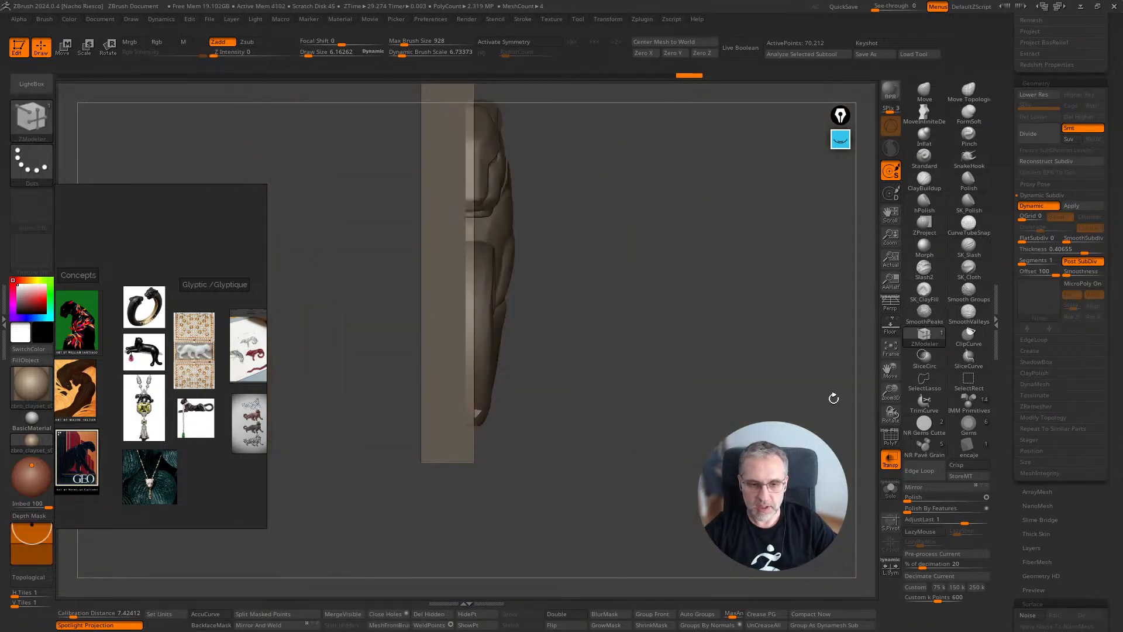
left_click_drag(834, 398, 836, 444, "alt")
left_click(896, 464)
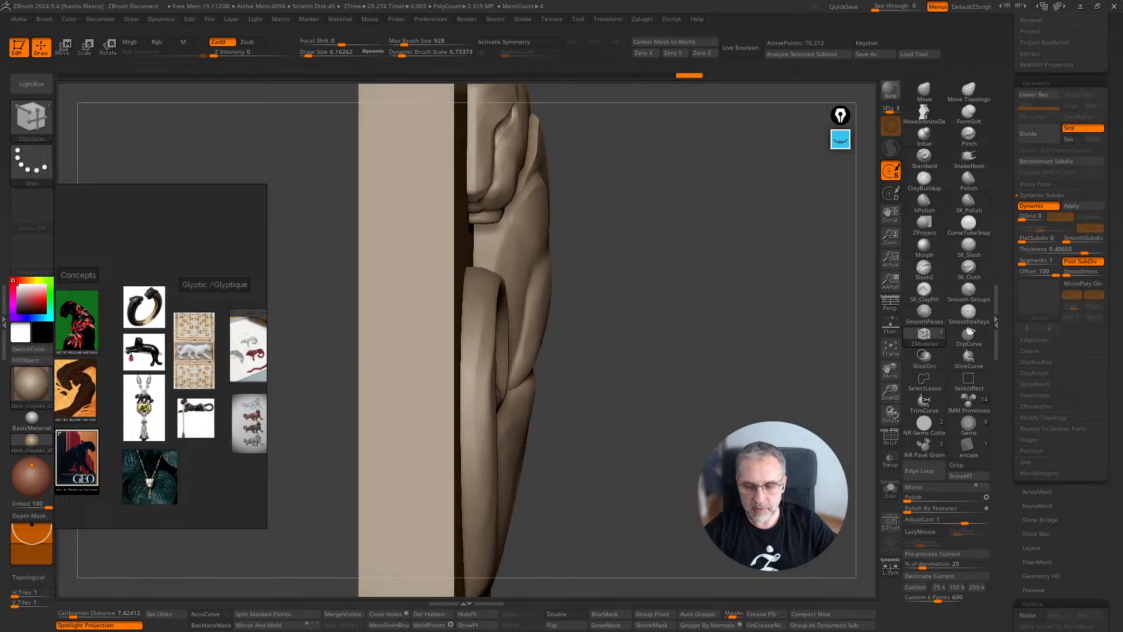
Isolate the flat back and examine the notch between tail and body with polyframe shown, switching Dynamic Subdiv off and on
left_click(891, 491)
left_click_drag(837, 257, 797, 419)
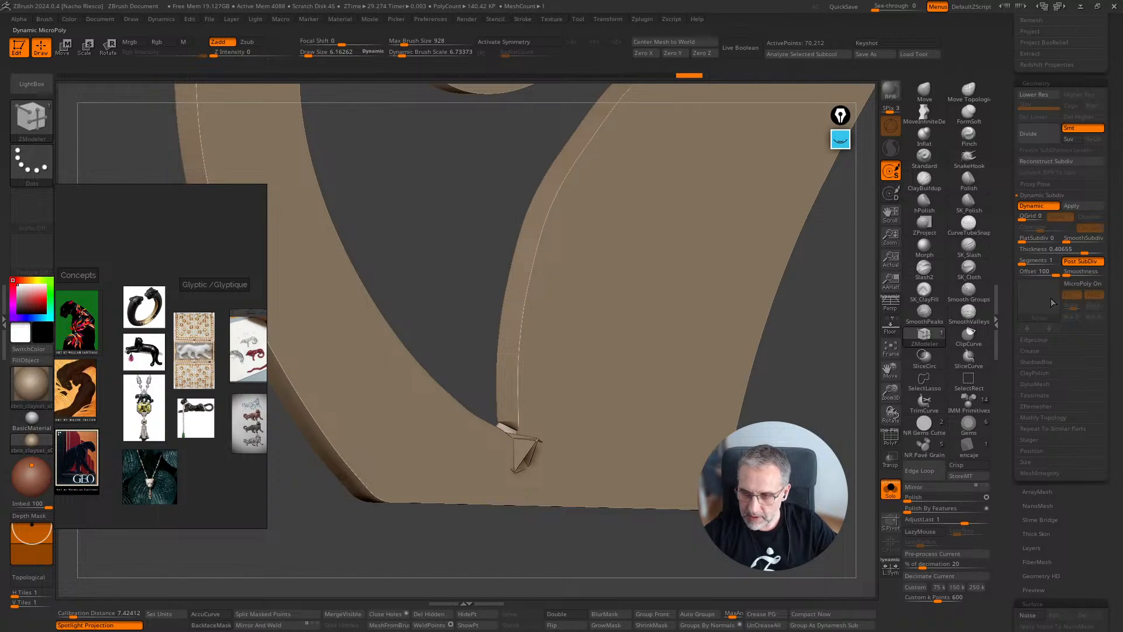
left_click(891, 437)
right_click_drag(512, 468, 547, 506, "ctrl")
left_click(1038, 205)
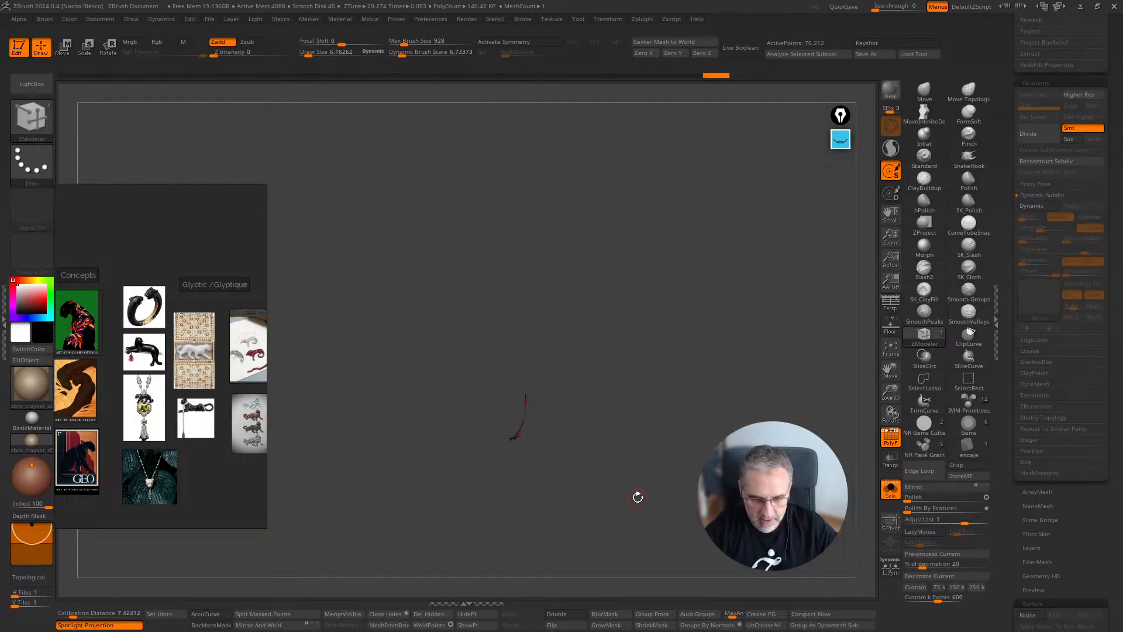
left_click_drag(693, 509, 702, 533)
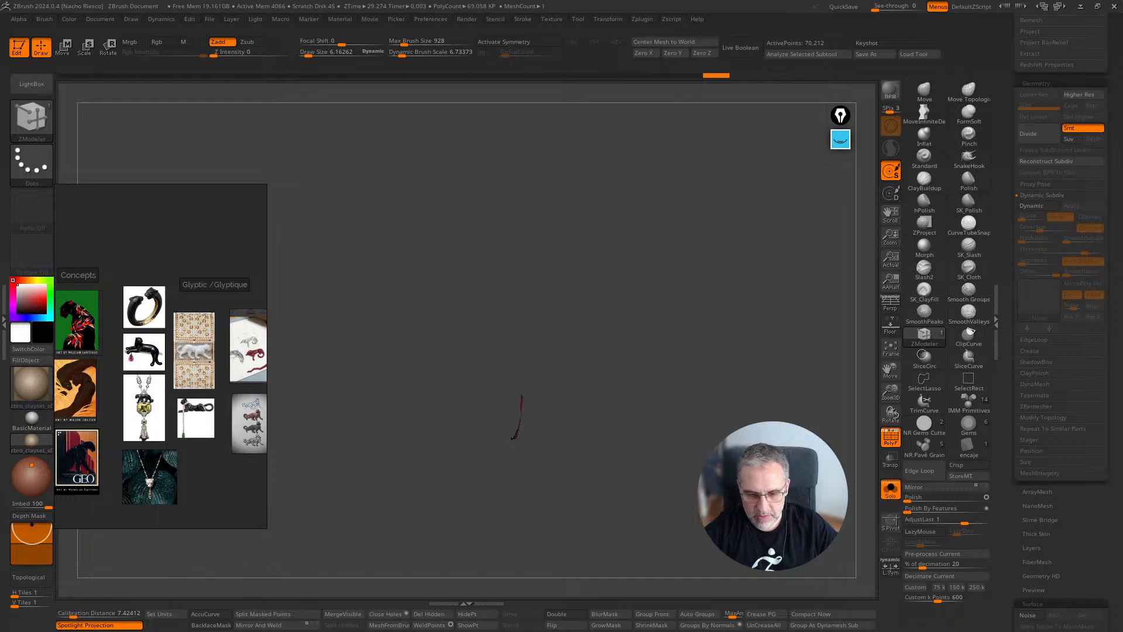
key("d")
Undo the Offset and Thickness changes on the flat back
key("ctrl+z")
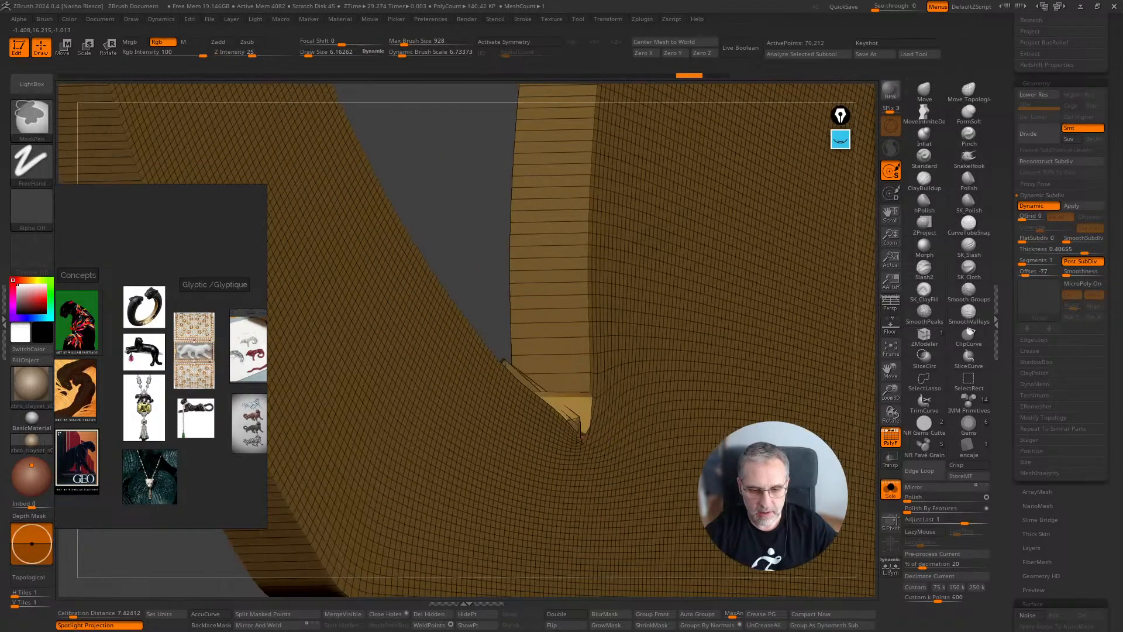
key("ctrl+z")
key("ctrl+z")
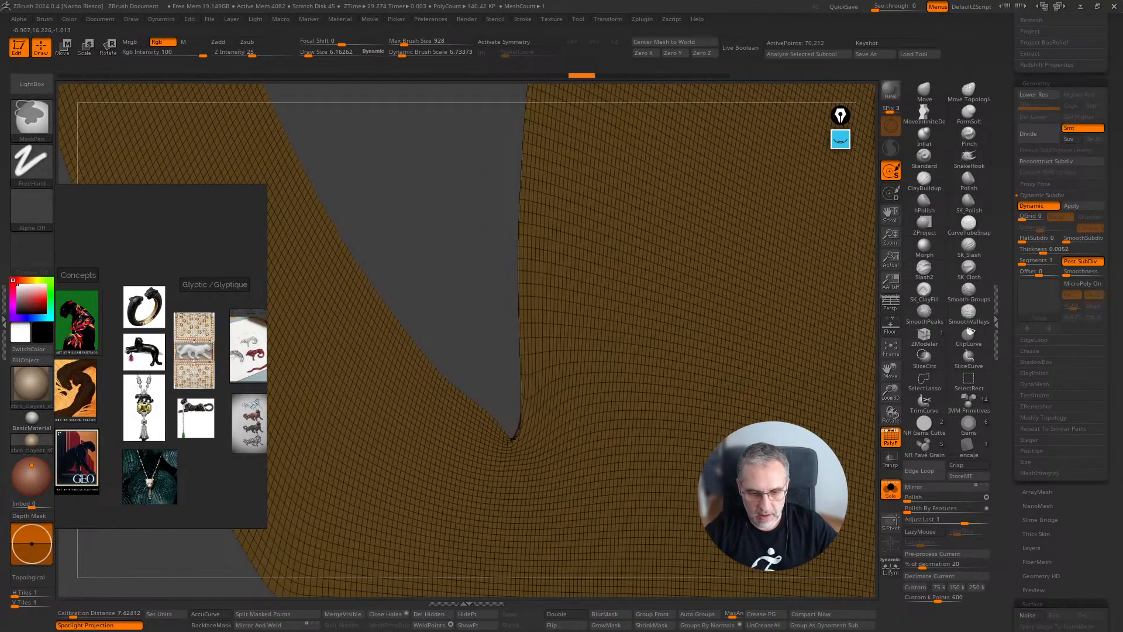
With a Draw Size of about 16, mask the polygons around the pinched notch corner and invert the mask to leave only them editable
right_click_drag(644, 456, 554, 489)
right_click_drag(471, 456, 826, 382, "alt")
right_click_drag(635, 371, 709, 403, "alt")
key("space")
mouse_move(812, 369)
right_mouse_down("alt")
mouse_move(651, 343)
mouse_move(682, 376)
right_mouse_up("alt")
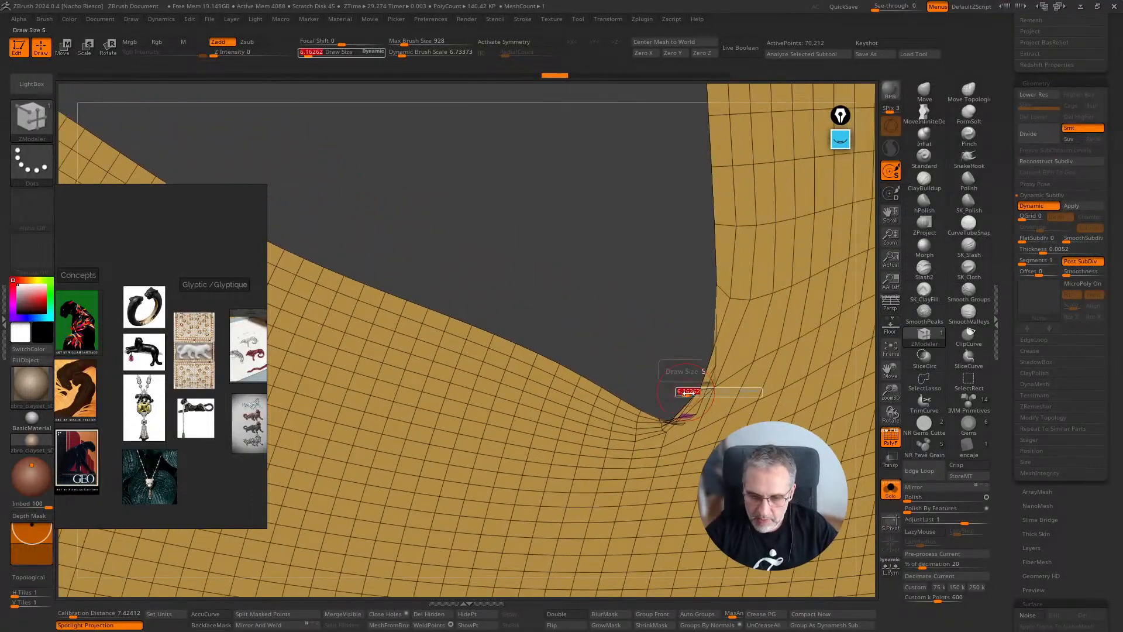
mouse_move(659, 397)
left_mouse_down("ctrl")
mouse_move(687, 419)
mouse_move(629, 374)
mouse_move(661, 374)
mouse_move(649, 321)
left_mouse_up("ctrl")
left_click(649, 320, "ctrl")
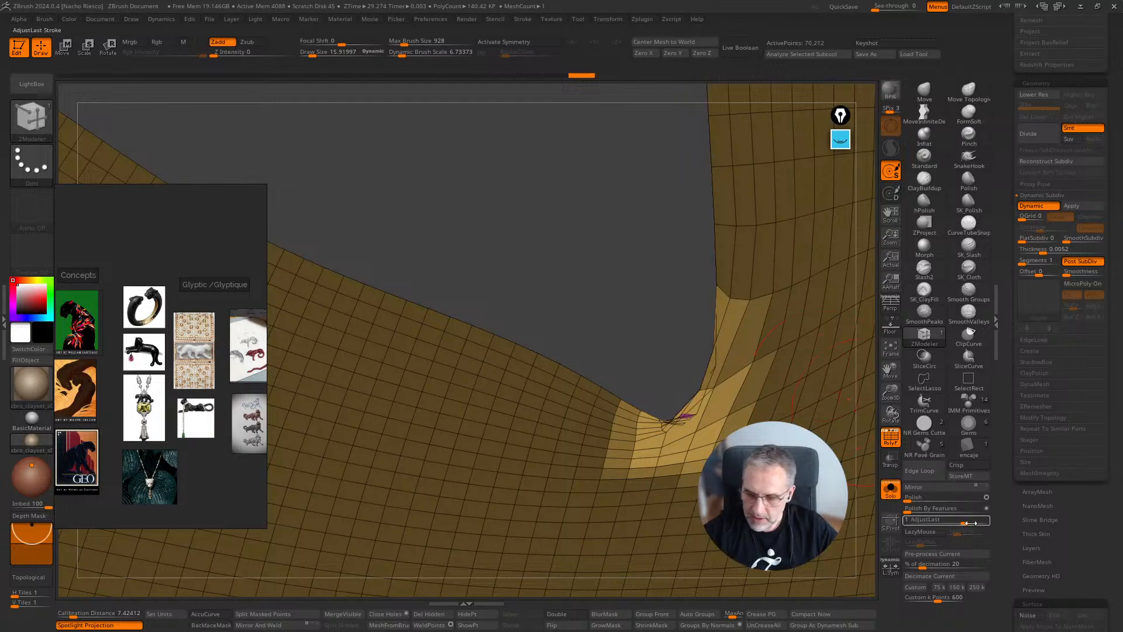
Polish the unmasked polygons at the pinched notch corner and clear the mask
left_click_drag(907, 497, 923, 501)
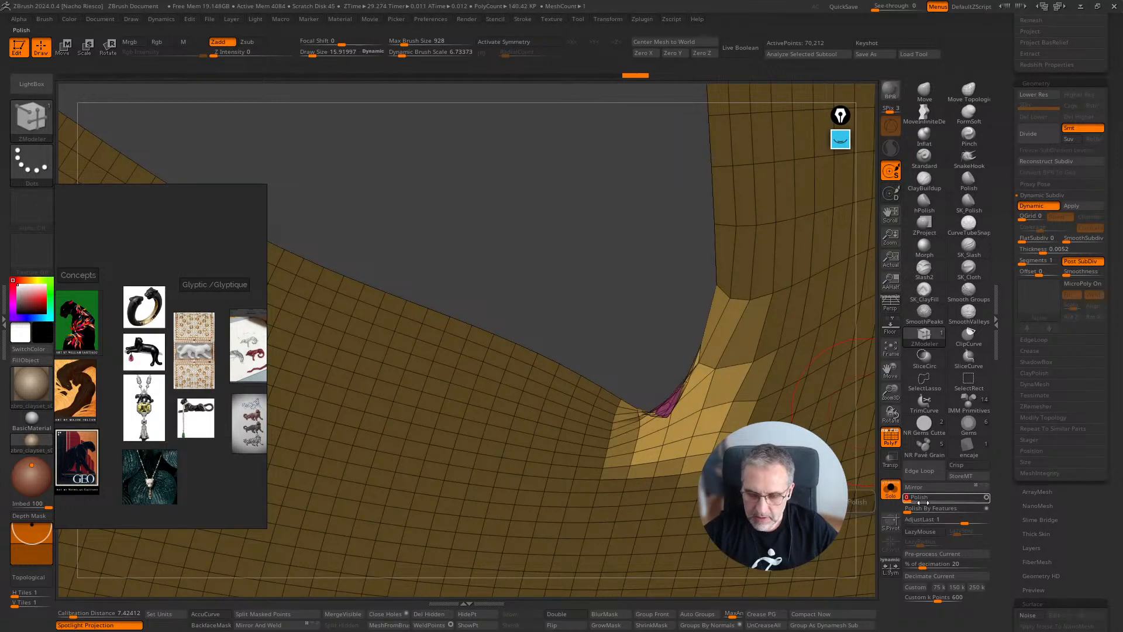
left_click_drag(606, 276, 634, 307, "ctrl")
Isolate the small polygroup at the notch corner, try inverting the visibility with SelectRect, and show the whole flat back again
left_click(673, 407, "ctrl+shift")
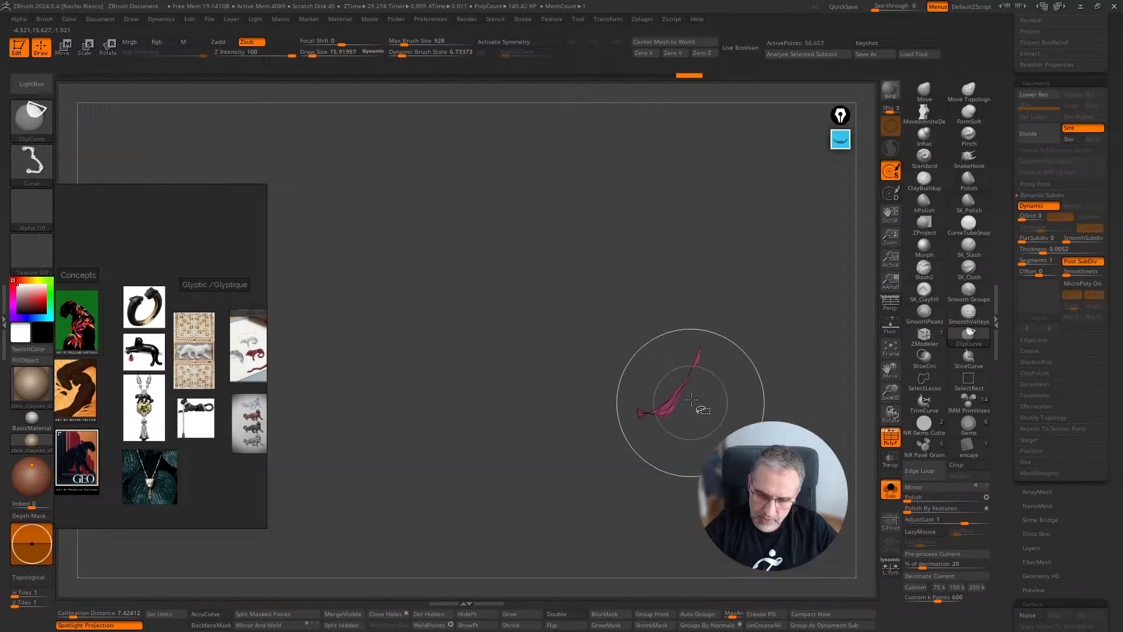
left_click(969, 386)
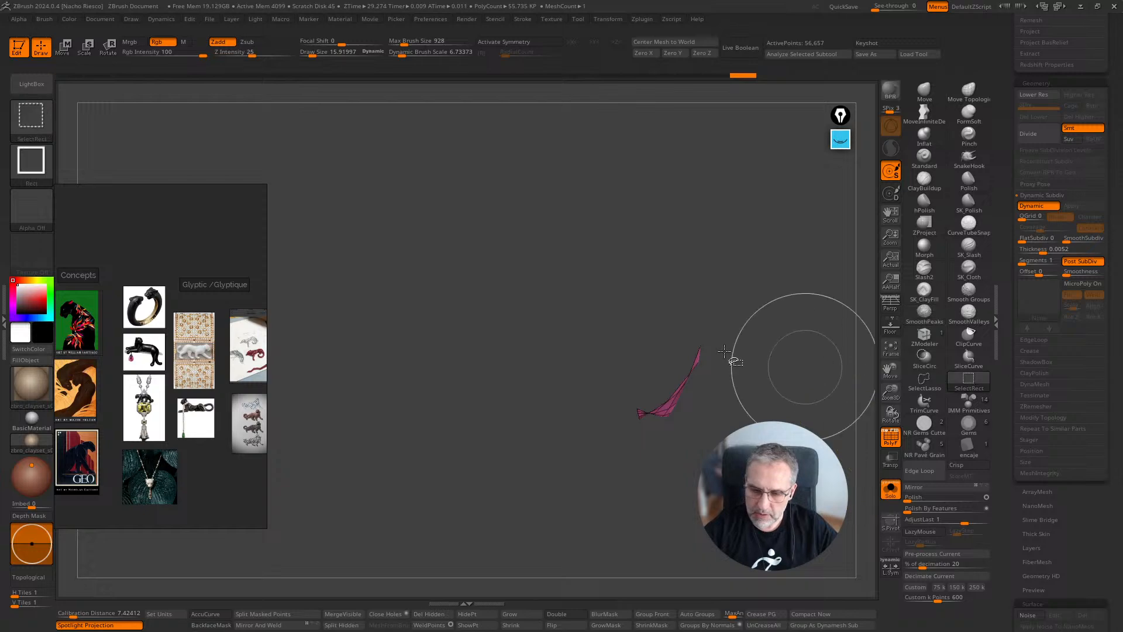
left_click_drag(604, 277, 635, 307, "ctrl+shift")
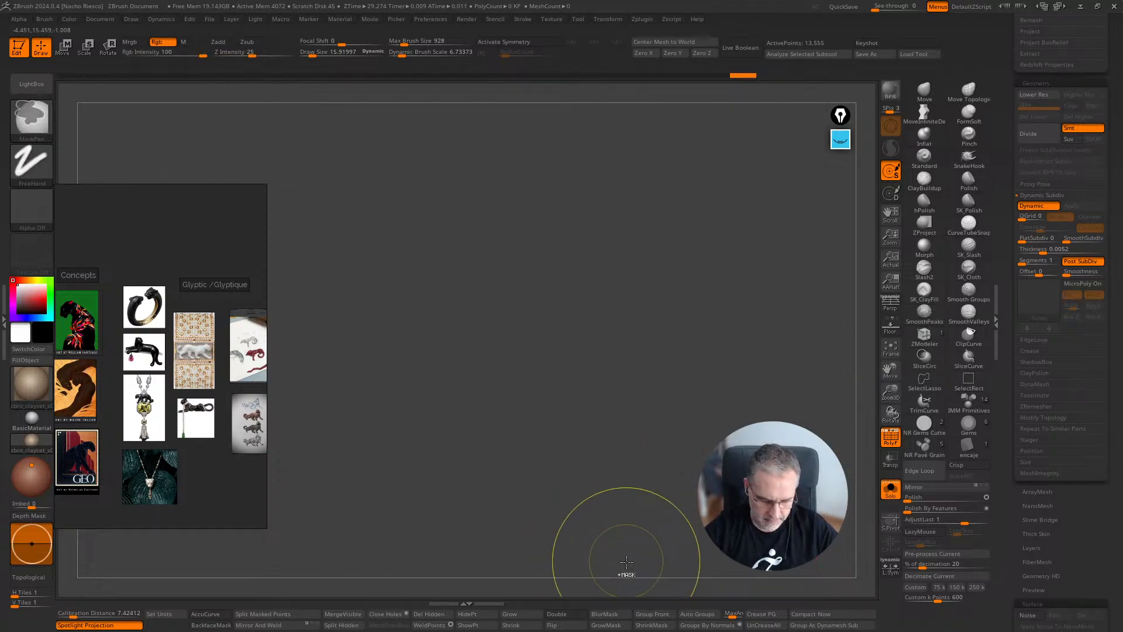
key("ctrl+z")
key("ctrl+shift+z")
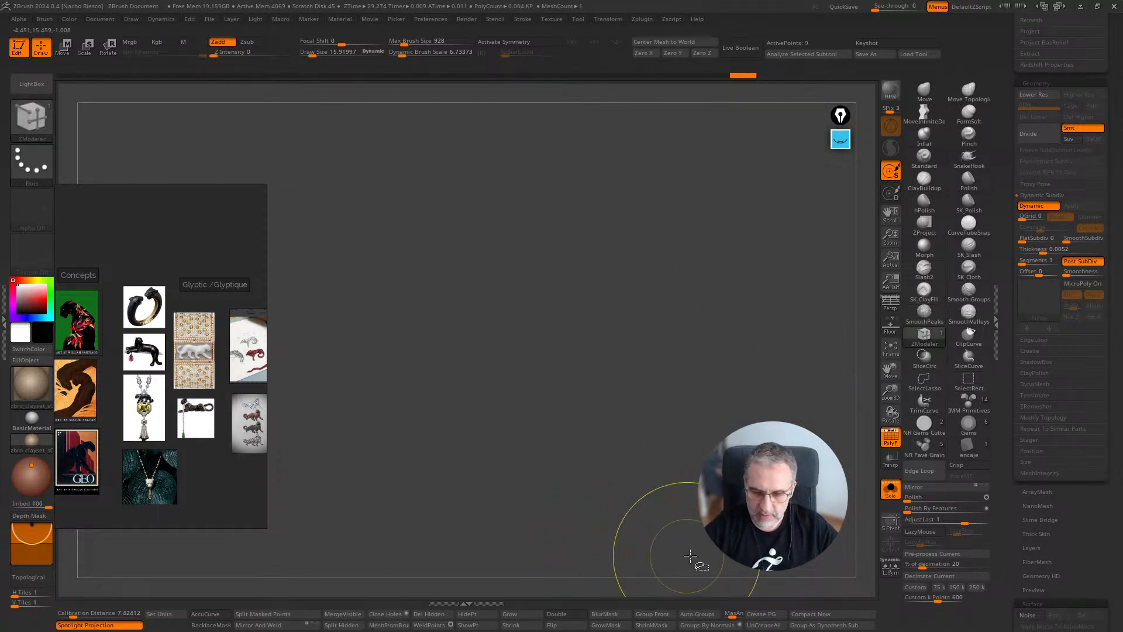
left_click(677, 532, "ctrl+shift")
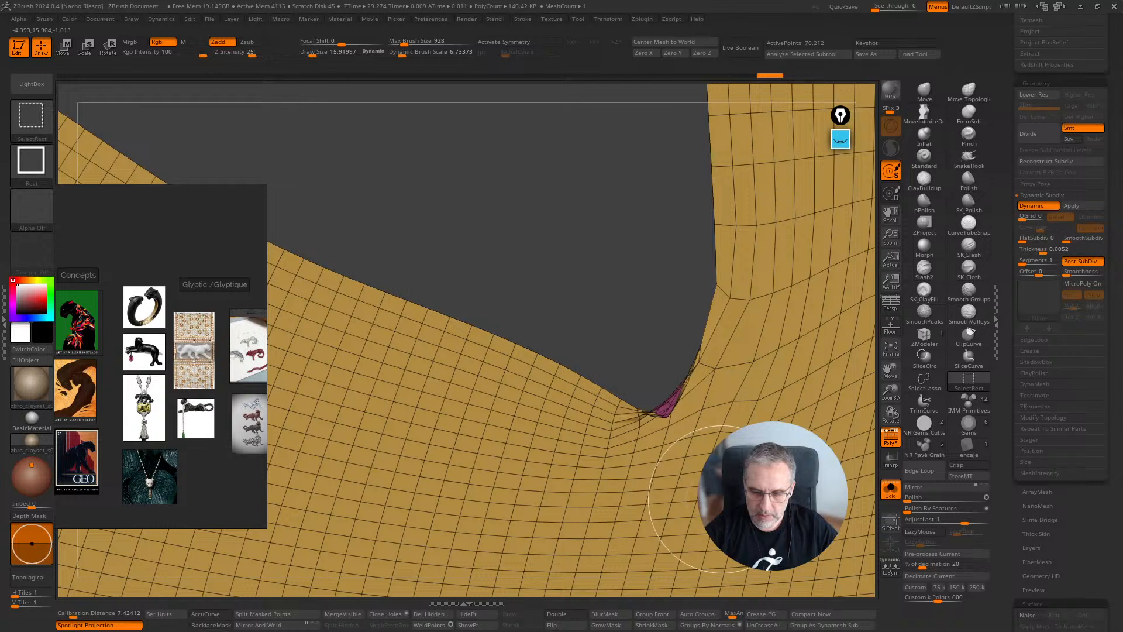
Step back through the flat back's undo history to the mesh before the notch corner was masked and polished
left_click(1037, 205)
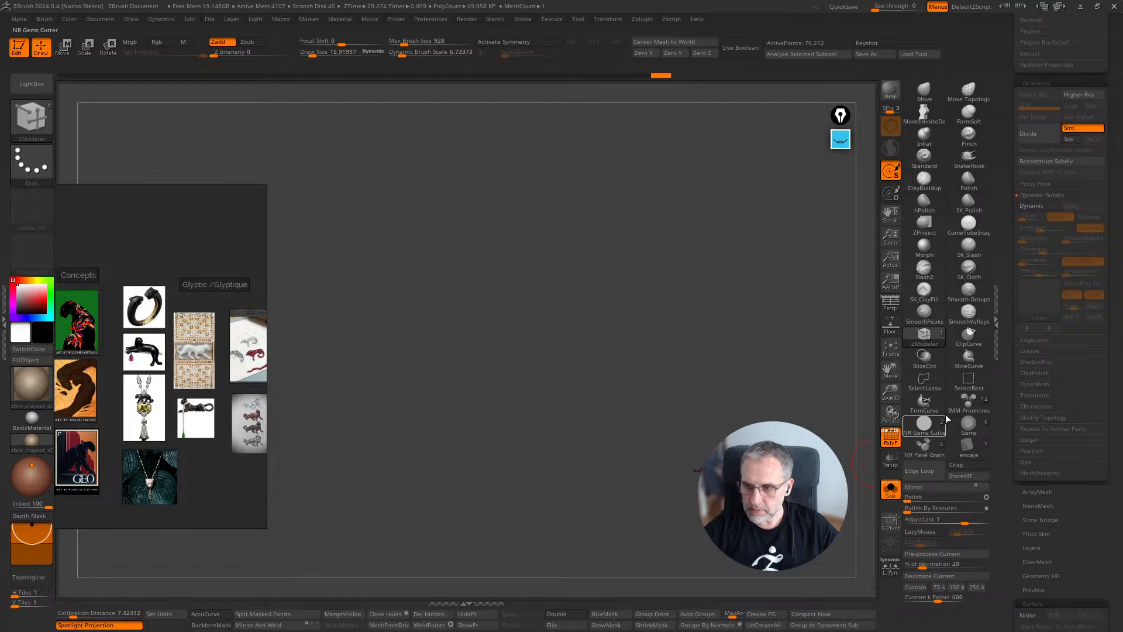
left_click(892, 490)
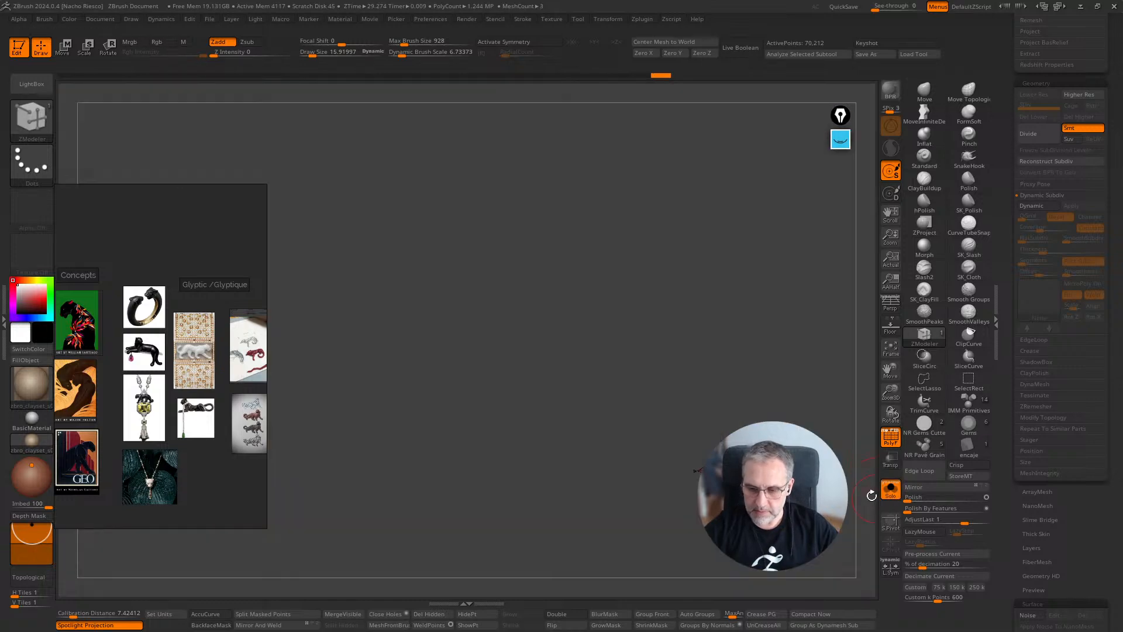
left_click_drag(650, 79, 545, 92)
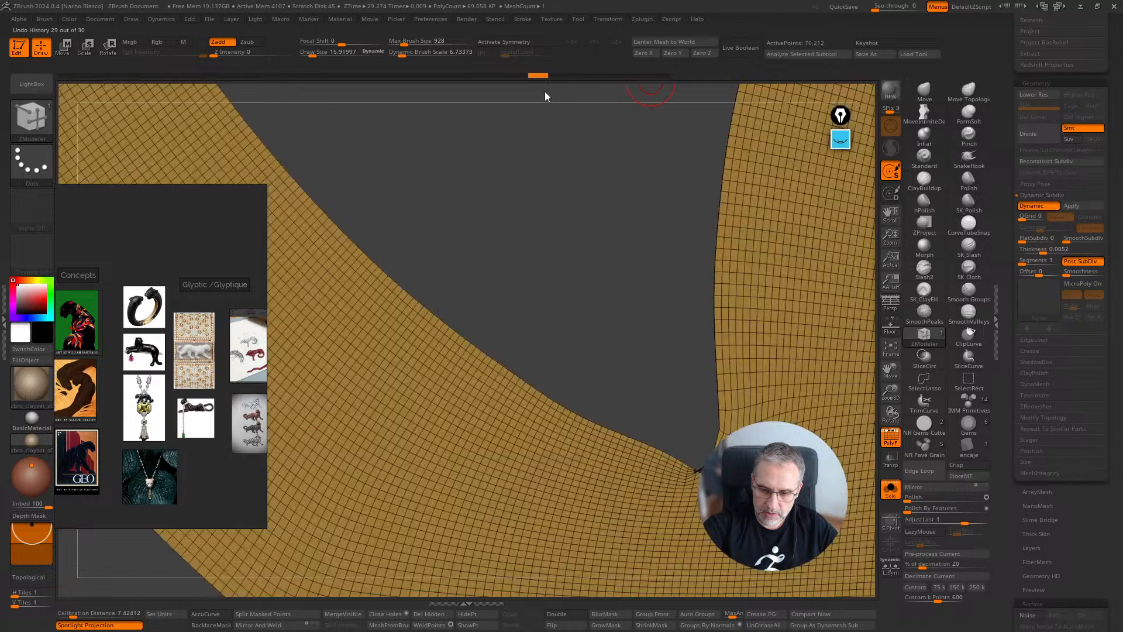
left_click(1038, 207)
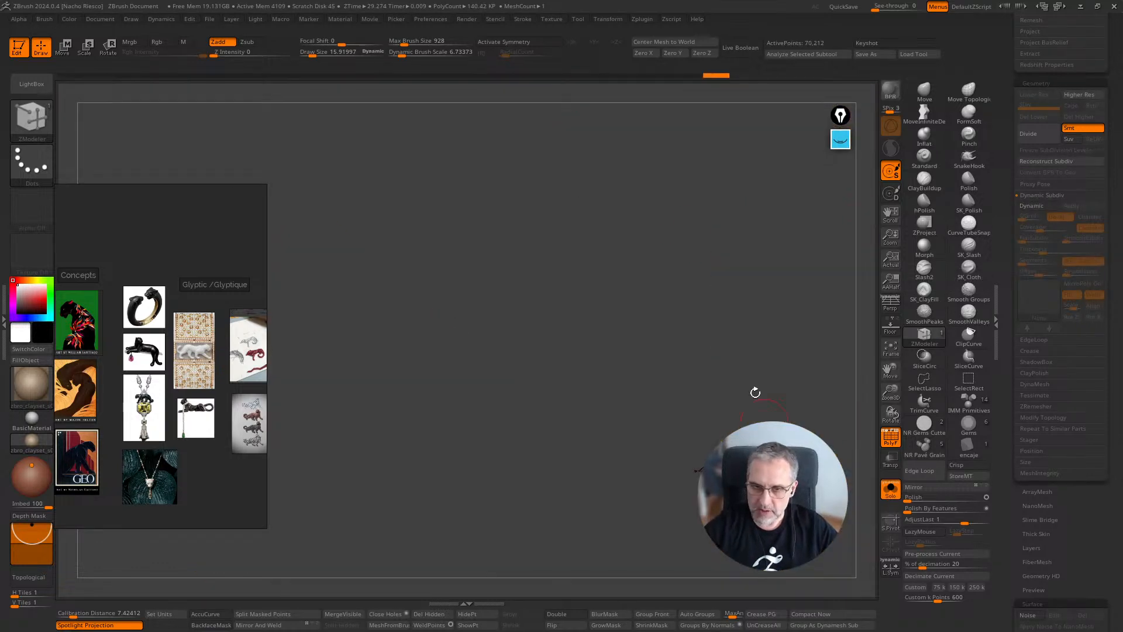
left_click_drag(712, 79, 520, 99)
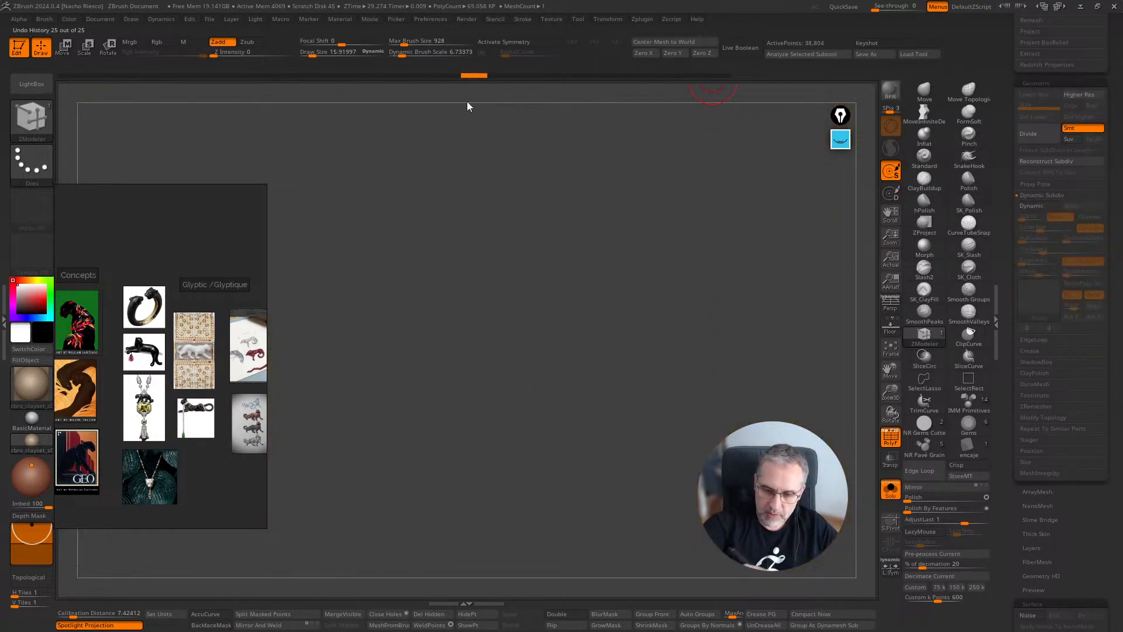
left_click_drag(402, 111, 344, 114)
left_click_drag(271, 120, 553, 160)
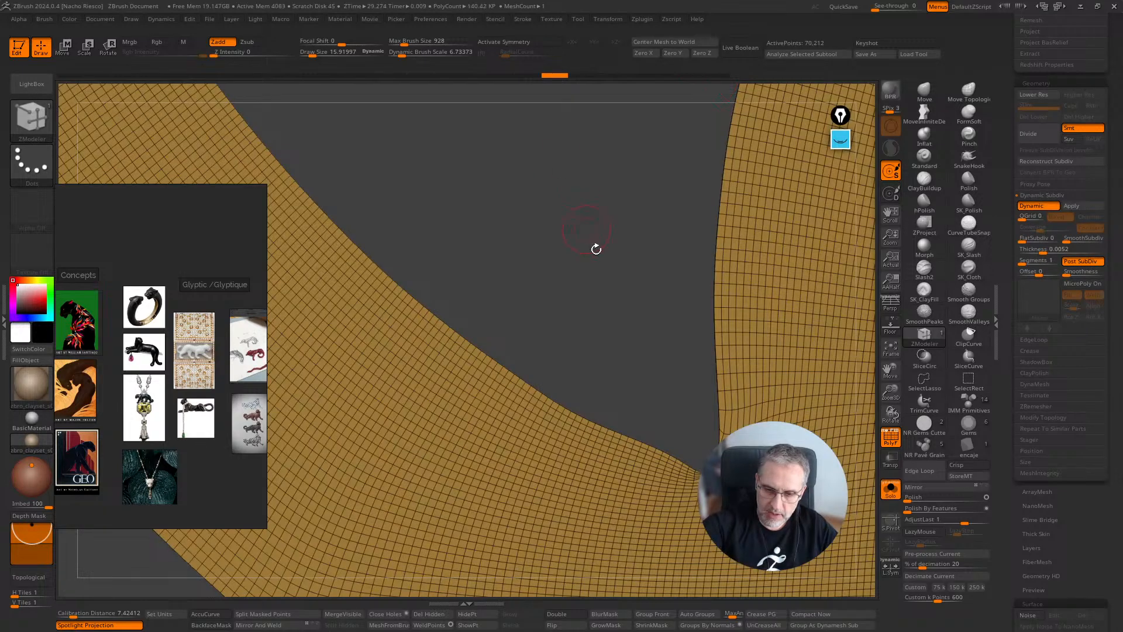
Turn off Dynamic Subdiv and flip the flat back's surface normals
left_click(1037, 206)
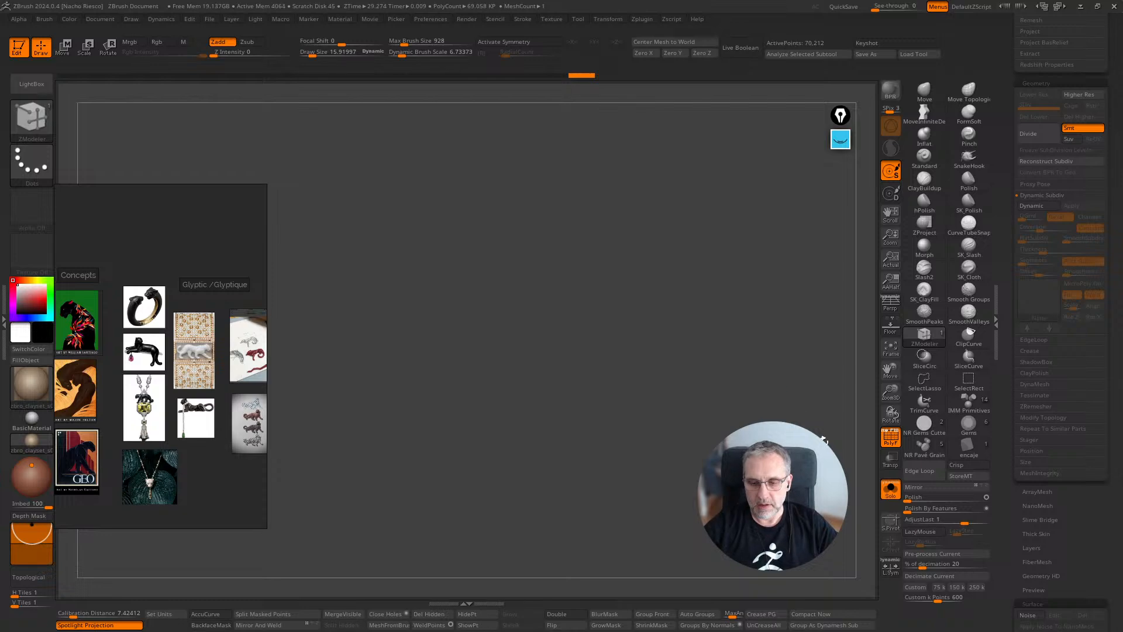
left_click(564, 615)
left_click_drag(749, 578, 697, 564)
left_click(561, 615)
left_click(566, 624)
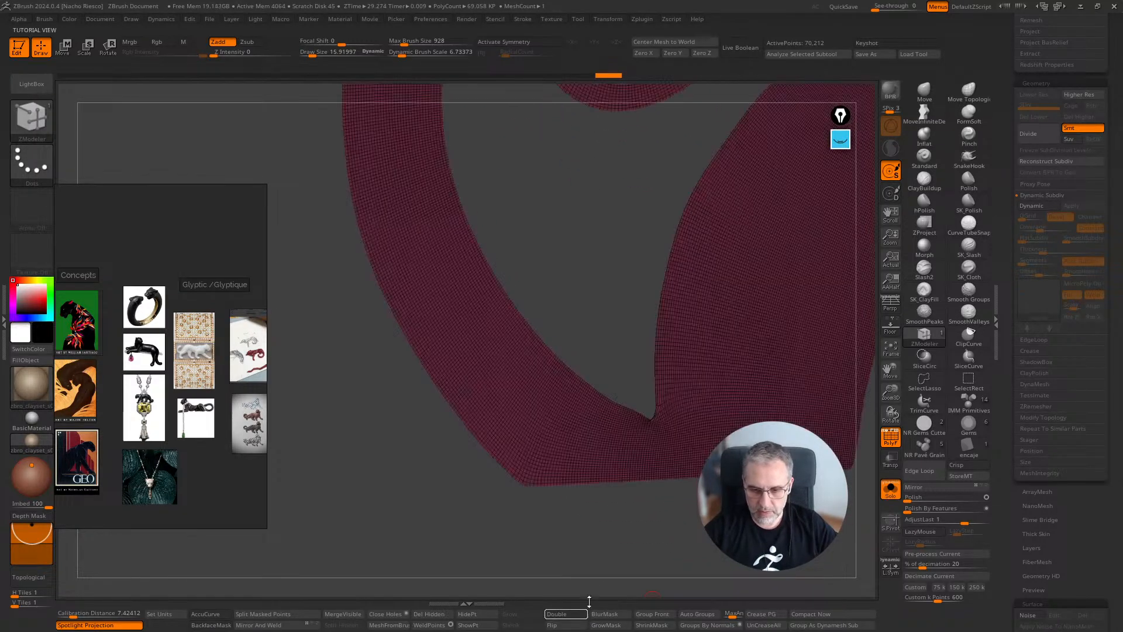
Mask the area around the notch corner, invert the mask, round the corner with Polish By Features, and clear the mask
mouse_move(667, 529)
left_mouse_down()
mouse_move(679, 574)
mouse_move(719, 562)
mouse_move(664, 507)
left_mouse_up()
key("ctrl+shift")
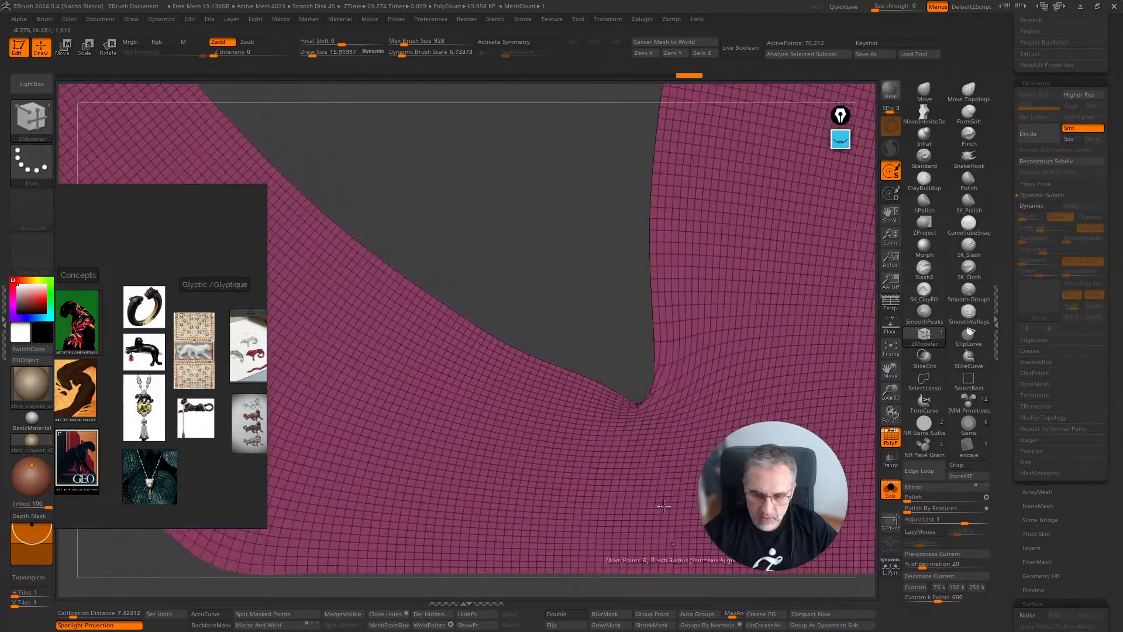
mouse_move(610, 343)
left_mouse_down("ctrl")
mouse_move(596, 391)
mouse_move(699, 429)
mouse_move(701, 446)
left_mouse_up("ctrl")
left_click(661, 424, "ctrl")
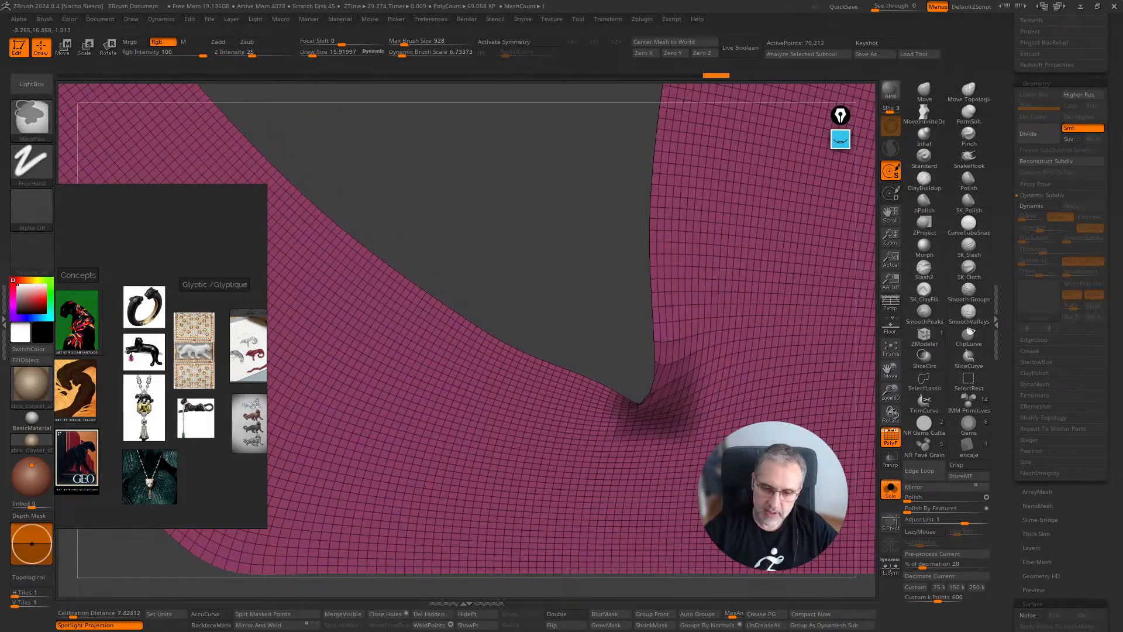
left_click(916, 509)
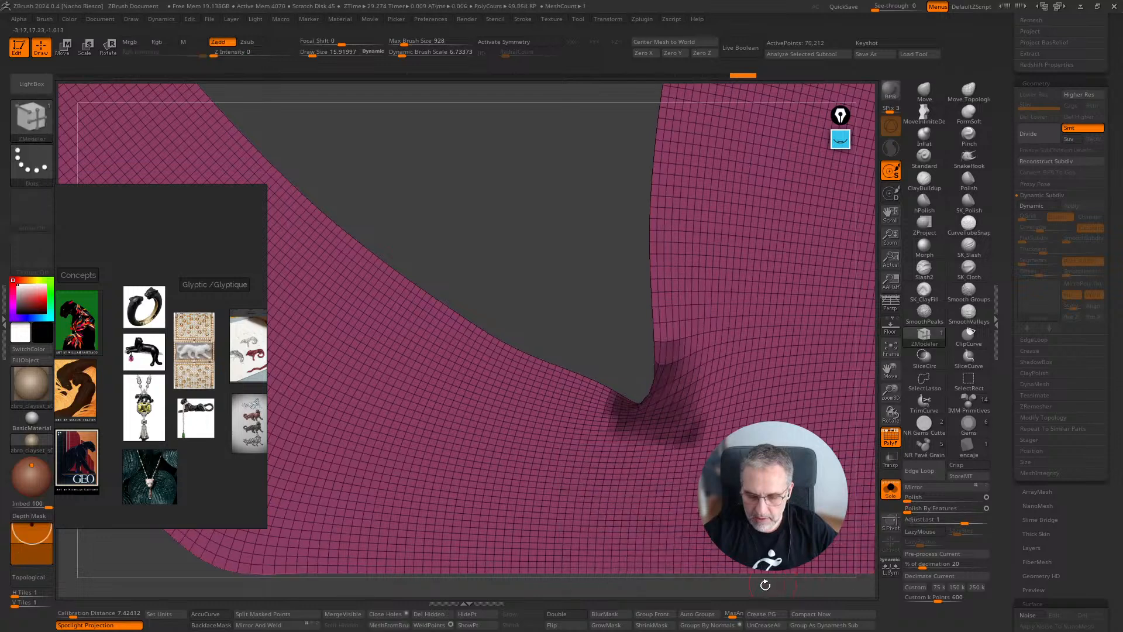
key("ctrl+i")
left_click(922, 508)
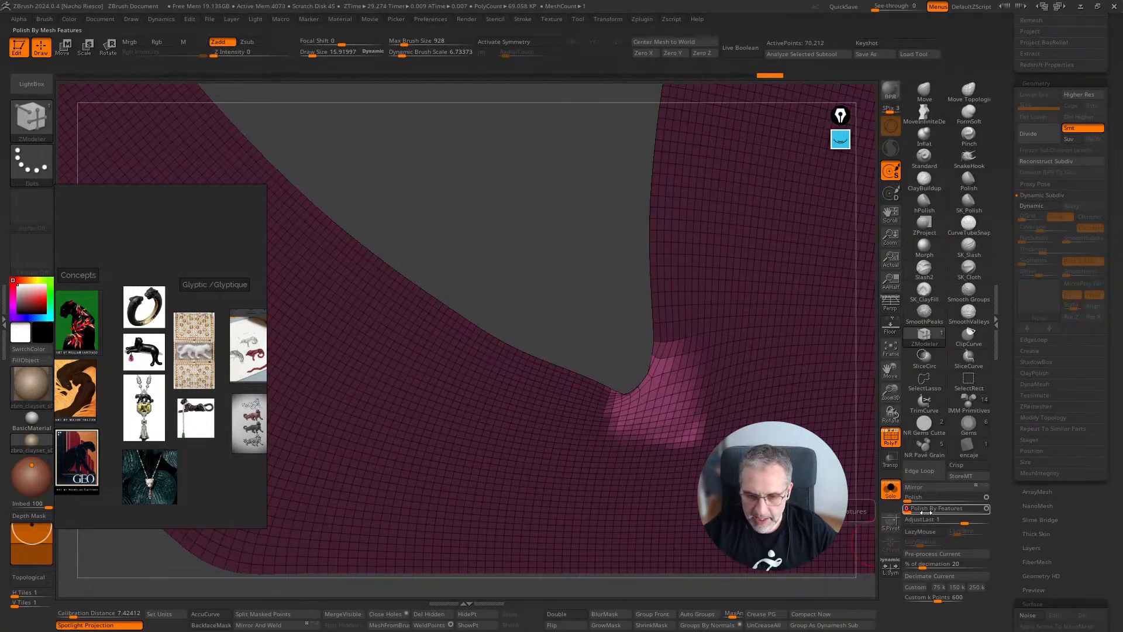
left_click(930, 512)
left_click(614, 311, "ctrl")
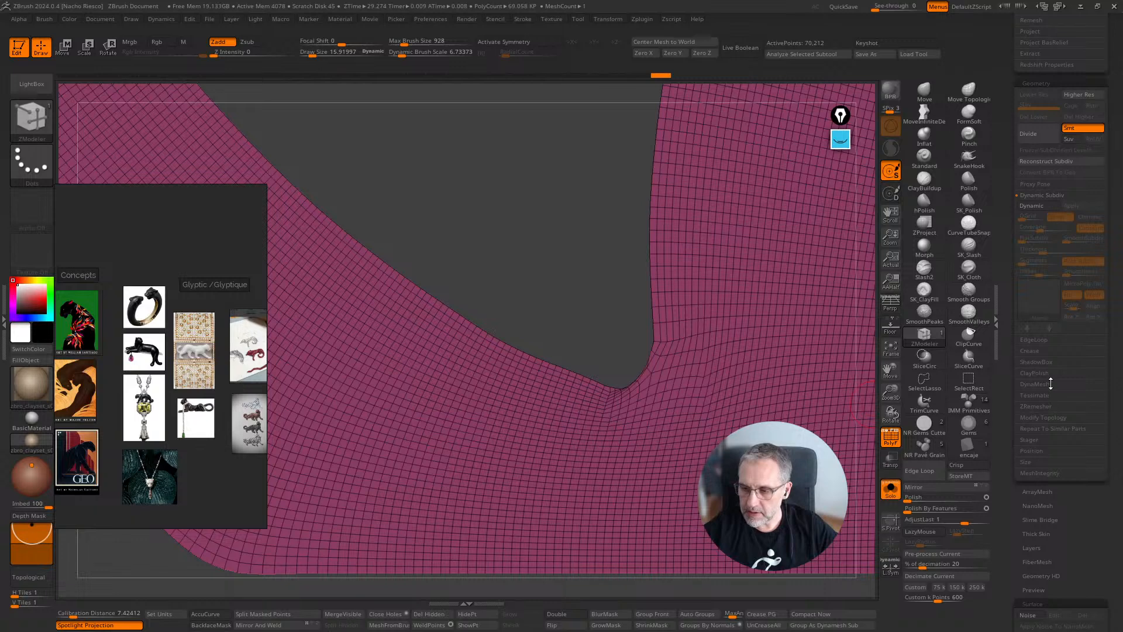
Run ZRemesher on the flat back with the Same polygon count option
left_click(1051, 405)
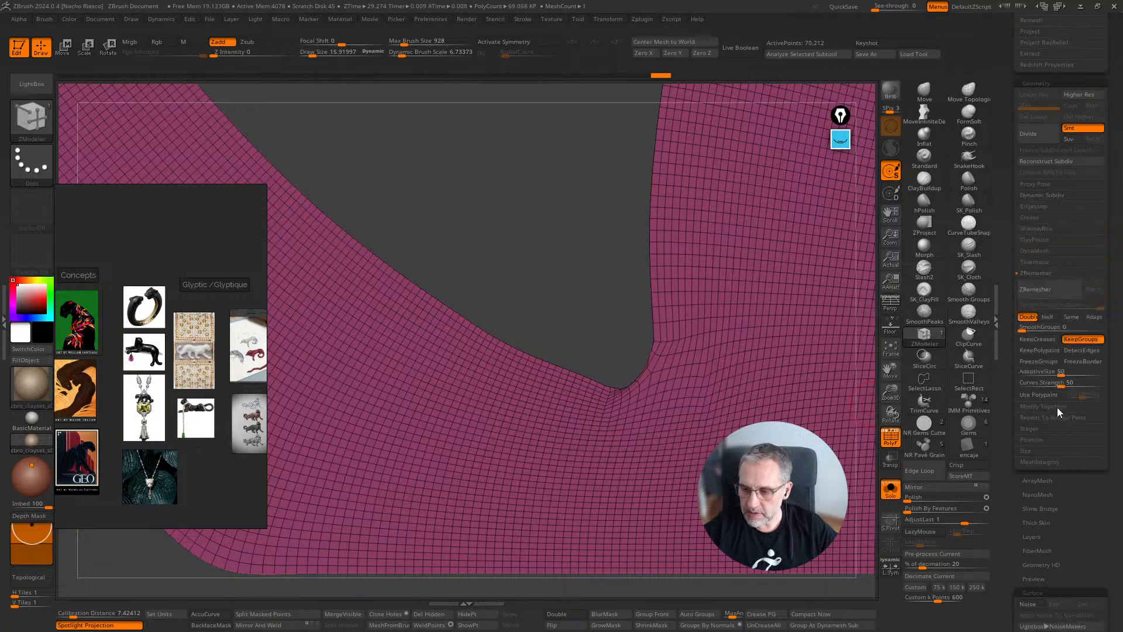
left_click(1071, 317)
left_click(1033, 291)
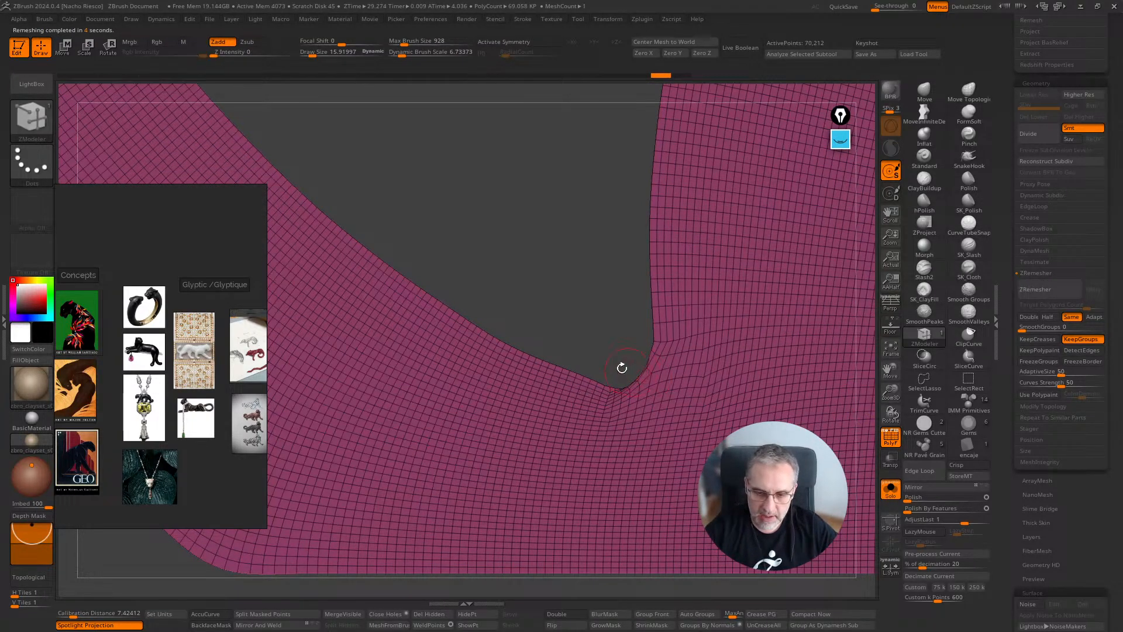
Apply a blurred, inverted mask around the notch corner, smooth it further with Polish By Features, and clear the mask
key("ctrl")
mouse_move(592, 395)
left_mouse_down("ctrl")
mouse_move(644, 404)
mouse_move(679, 436)
left_mouse_up("ctrl")
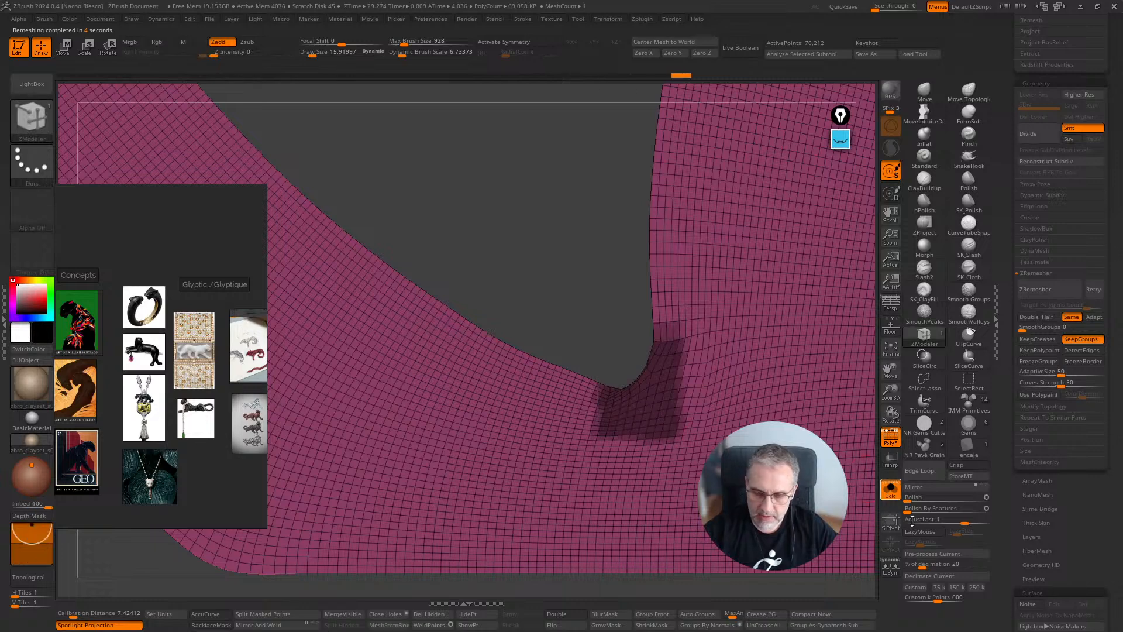
left_click(611, 614)
key("ctrl+i")
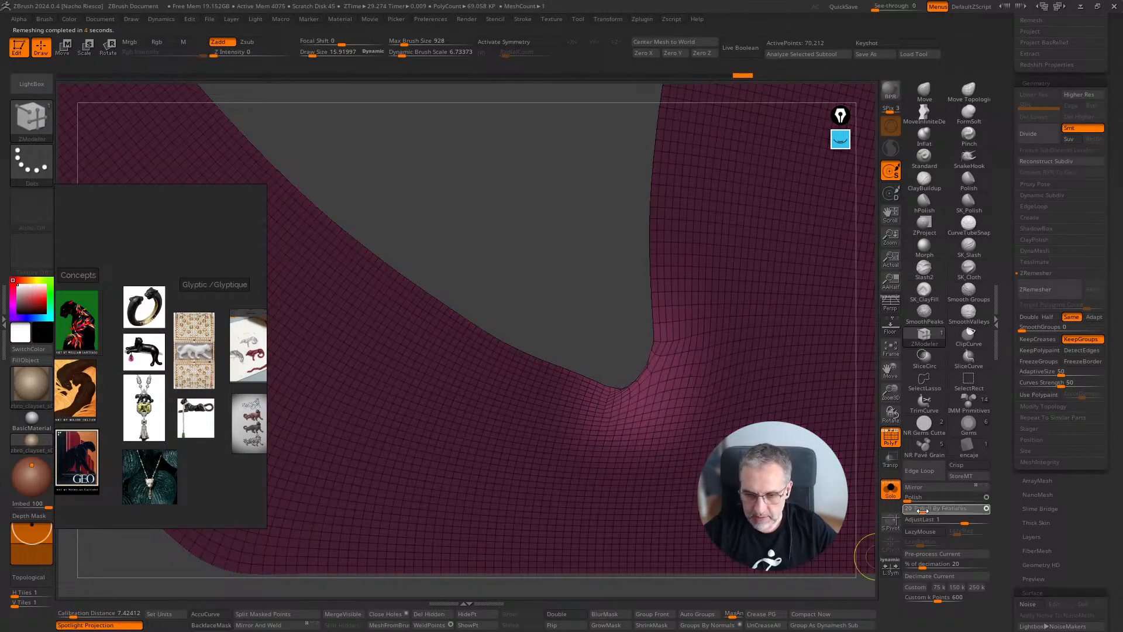
left_click_drag(923, 511, 936, 511)
key("ctrl")
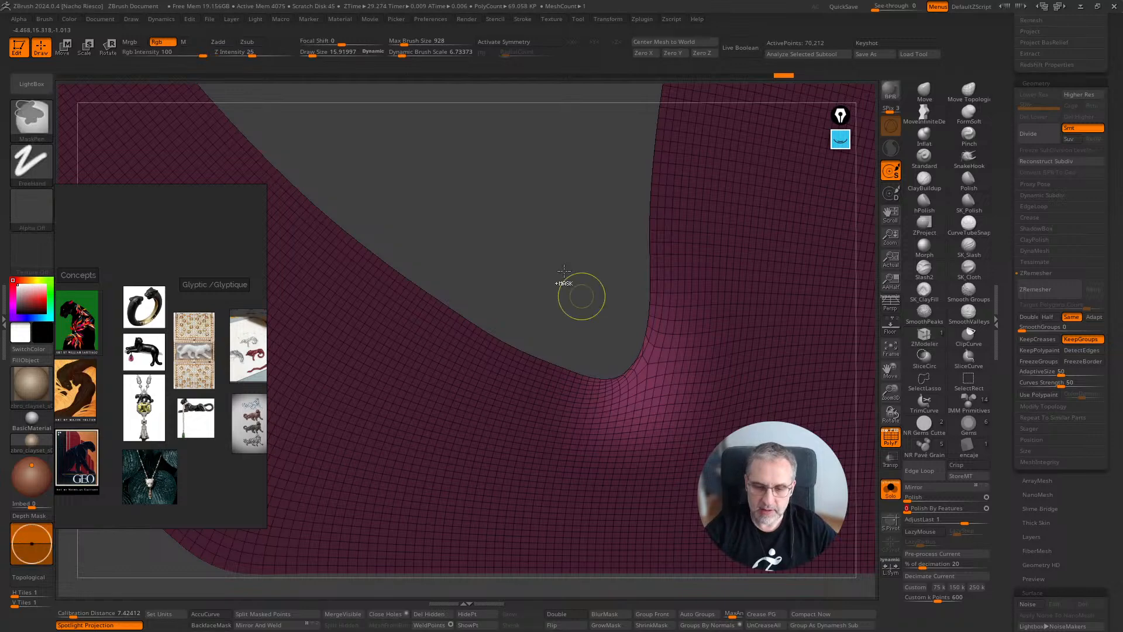
left_click(564, 270, "ctrl")
ZRemesh the flat back once more to even out the topology around the smoothed notch
left_click(1037, 294)
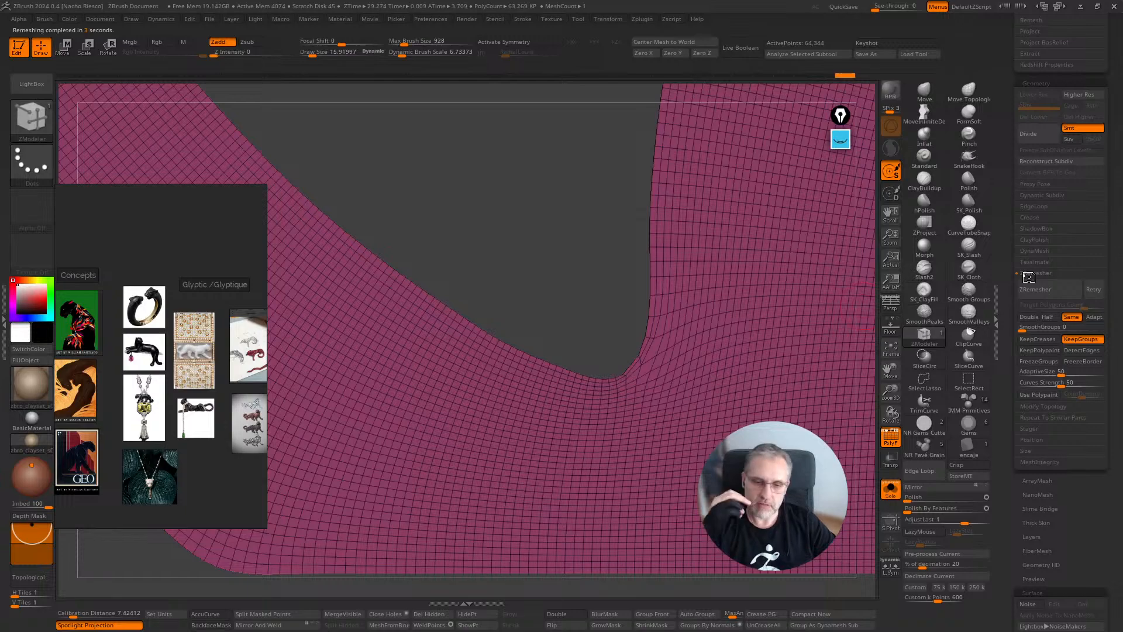
left_click_drag(575, 276, 585, 160, "alt")
left_click_drag(620, 276, 548, 384, "alt")
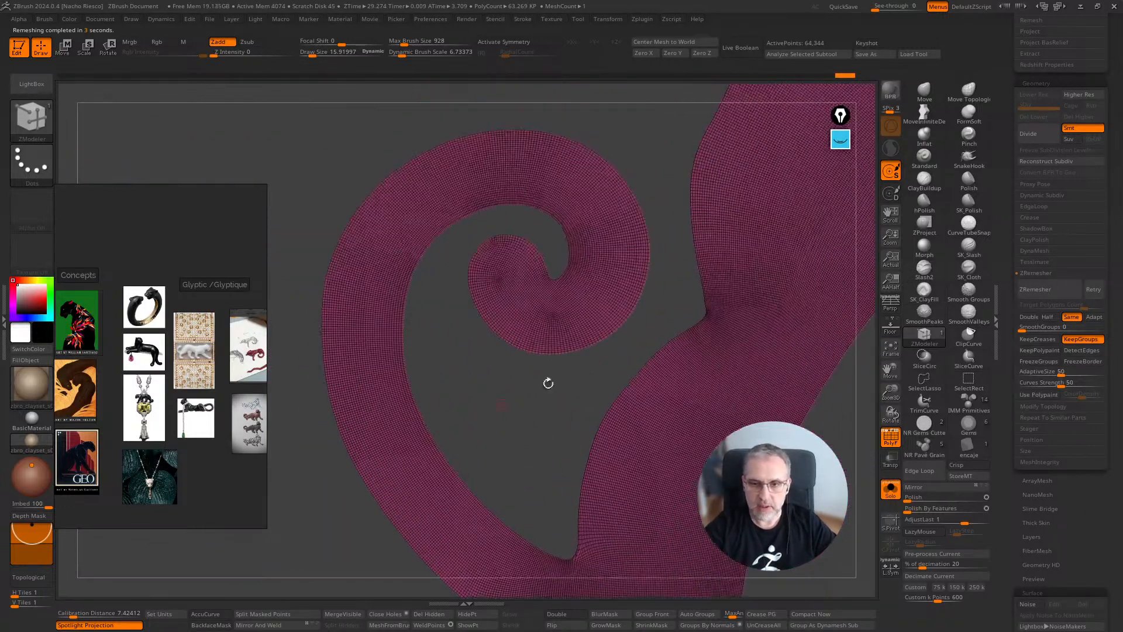
left_click_drag(847, 508, 869, 482)
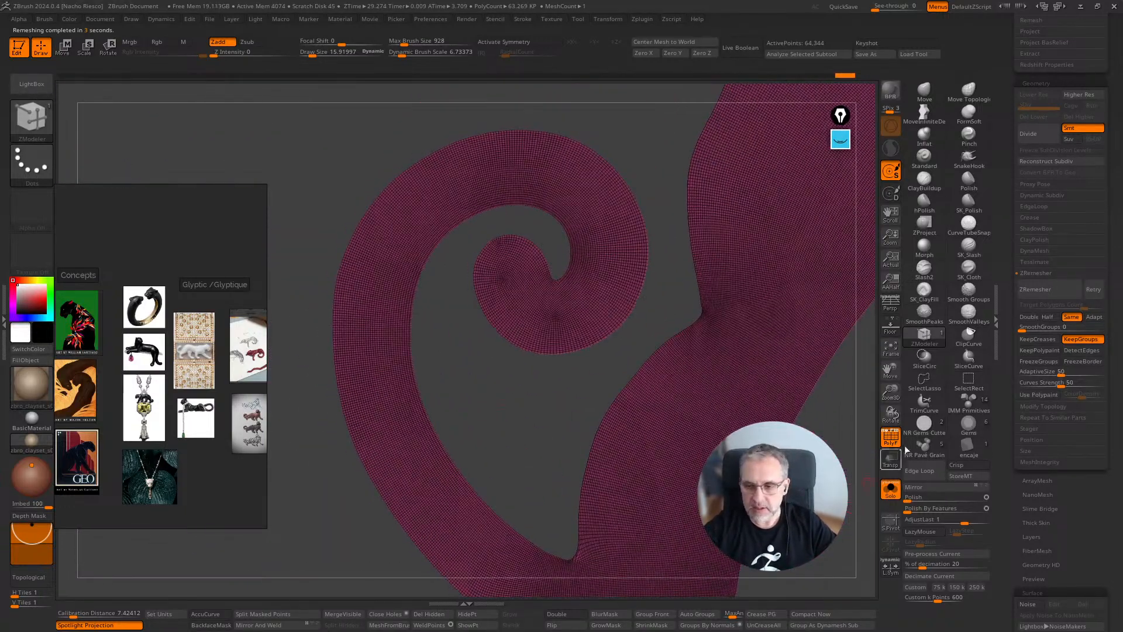
Give the flat back a Dynamic Subdiv Thickness of 0.14022 with polyframe hidden, and apply it as real geometry
left_click(1045, 195)
left_click(1038, 206)
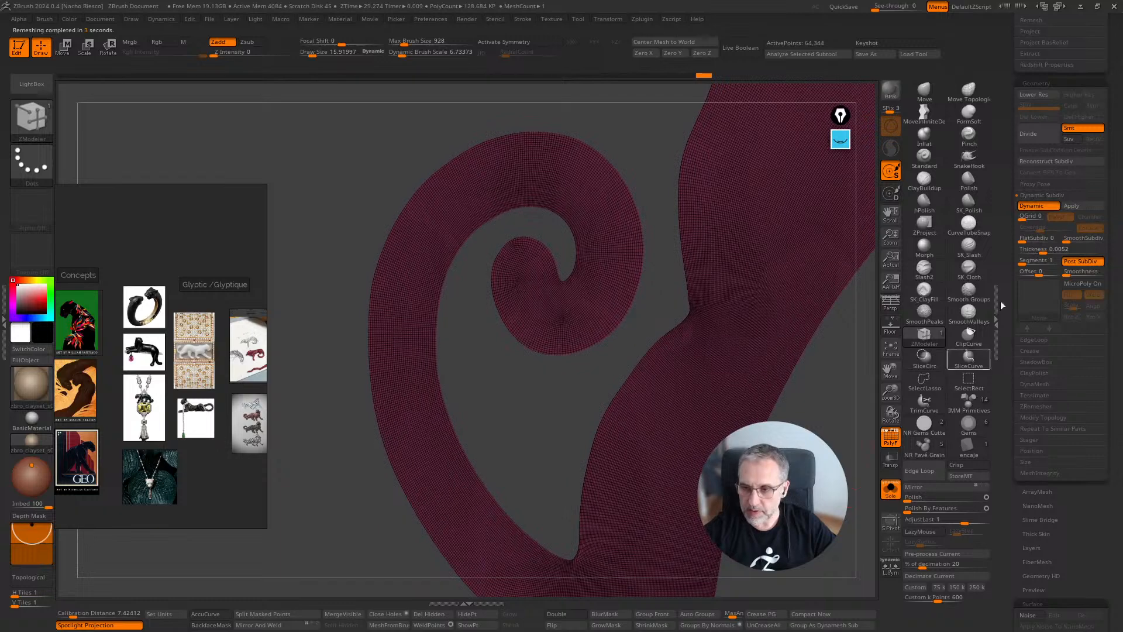
left_click_drag(1055, 251, 1061, 251)
left_click(891, 439)
left_click_drag(836, 374, 837, 275)
left_click_drag(838, 410, 869, 437)
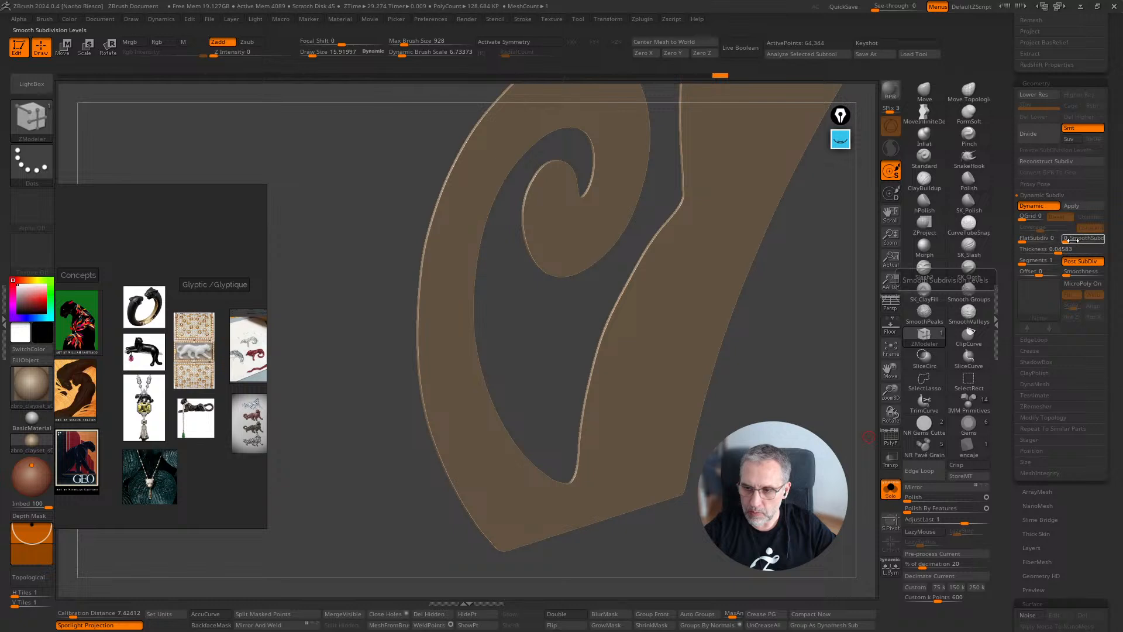
left_click_drag(1060, 250, 1069, 250)
left_click_drag(865, 434, 827, 357)
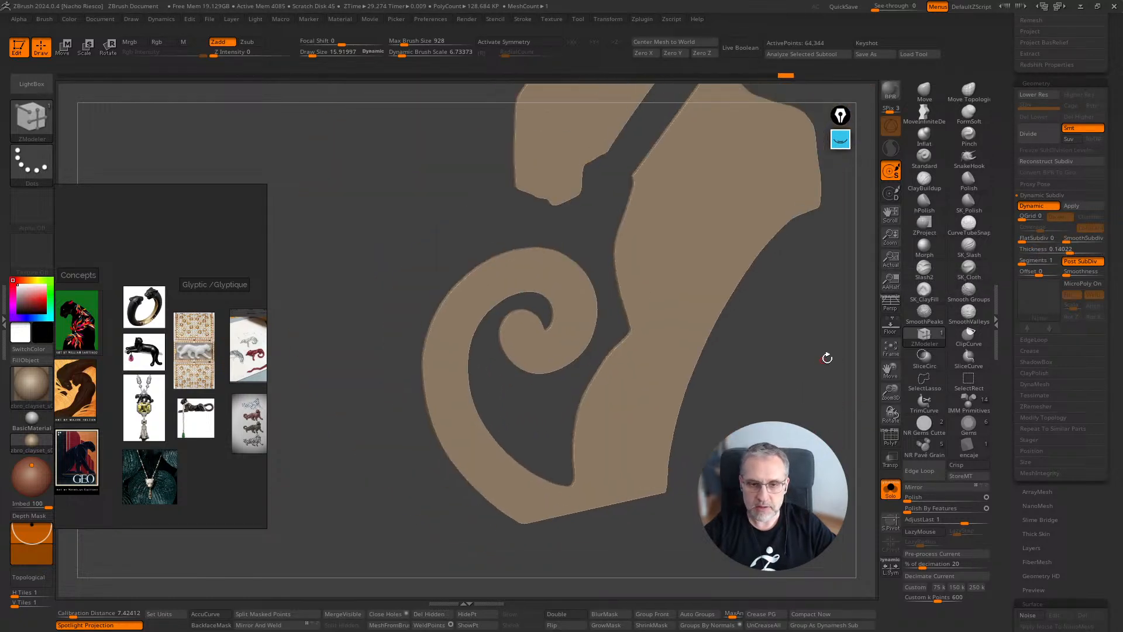
mouse_move(829, 424)
left_mouse_down("alt")
mouse_move(788, 481)
mouse_move(760, 486)
mouse_move(864, 497)
mouse_move(864, 485)
mouse_move(819, 456)
left_mouse_up("alt")
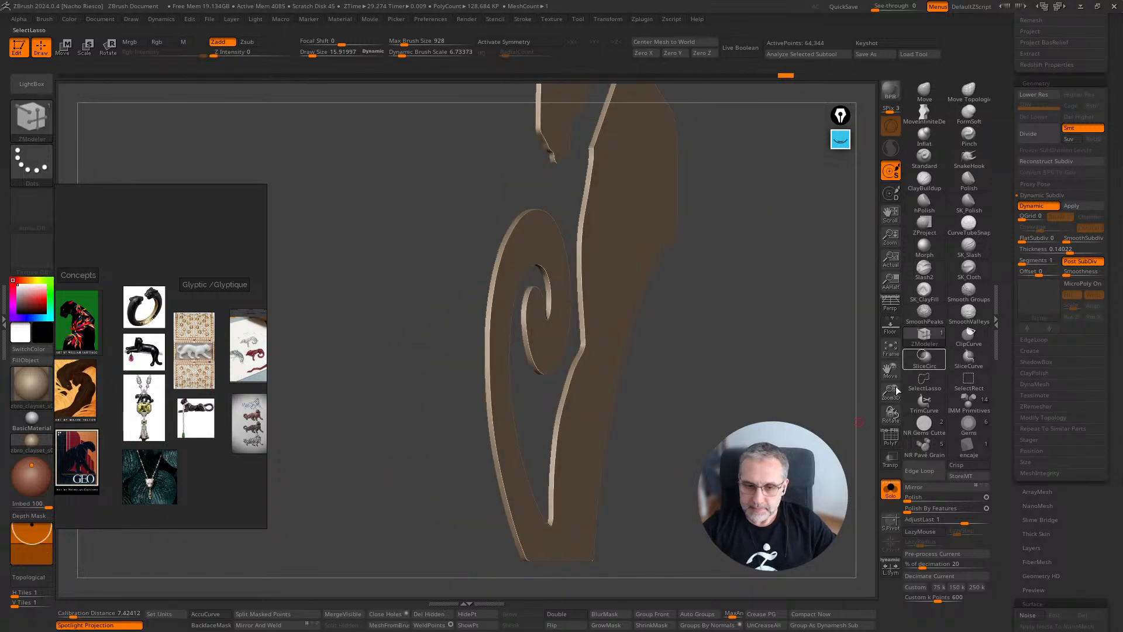
left_click(1075, 206)
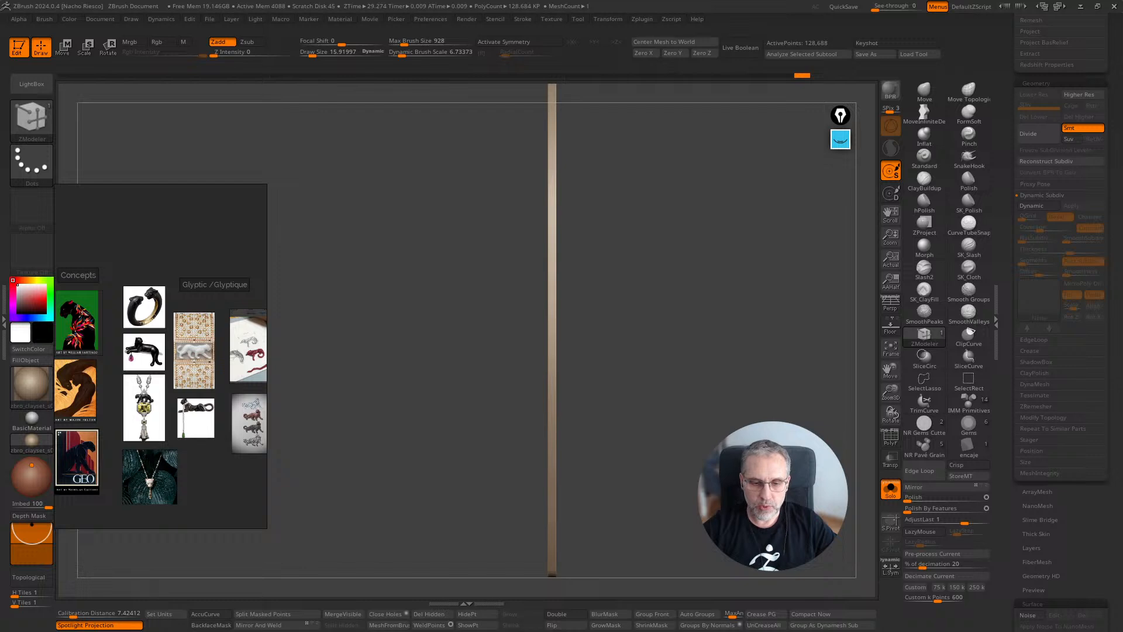
Show the flat back with the other parts, make the enamel plates visible, and turn on Live Boolean
left_click(890, 489)
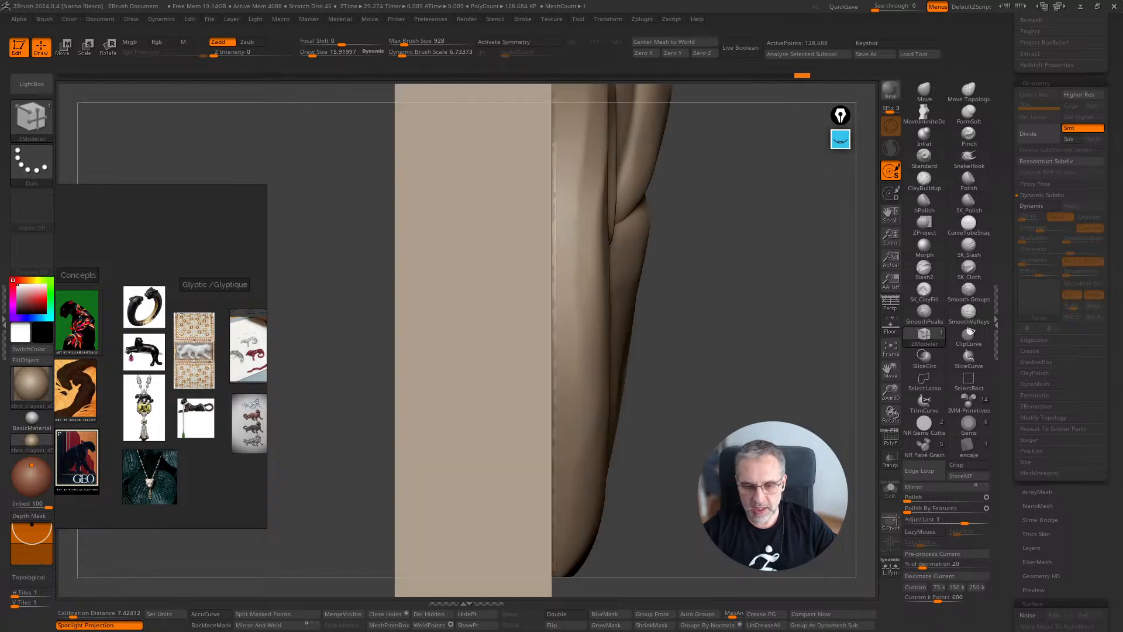
left_click(892, 492)
key("w")
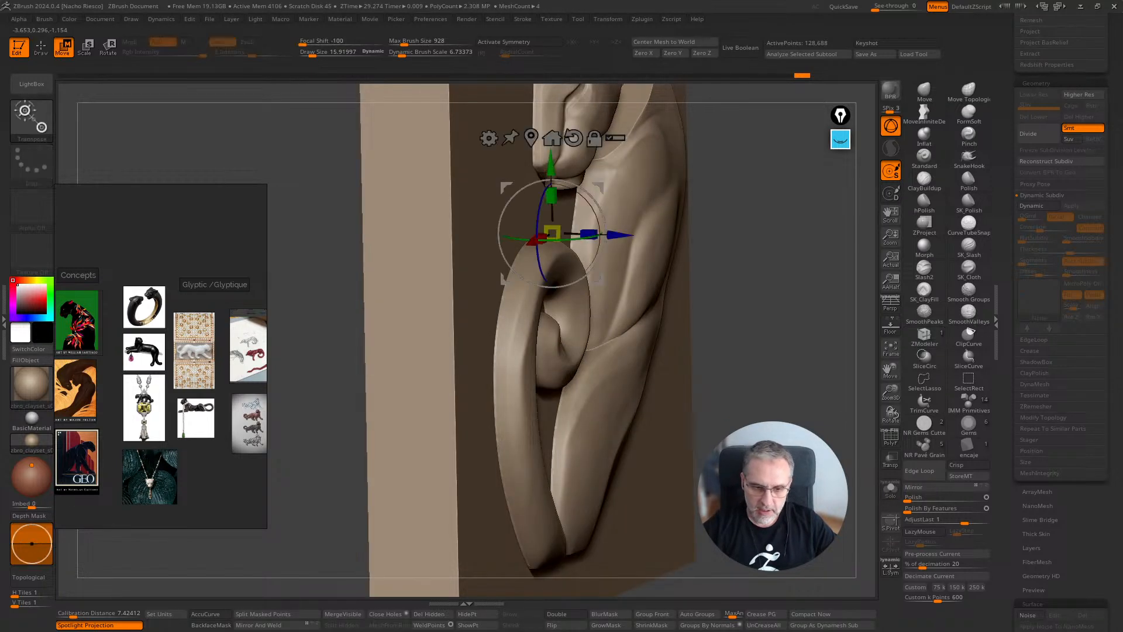
left_click_drag(1013, 250, 1007, 388)
left_click(1021, 275)
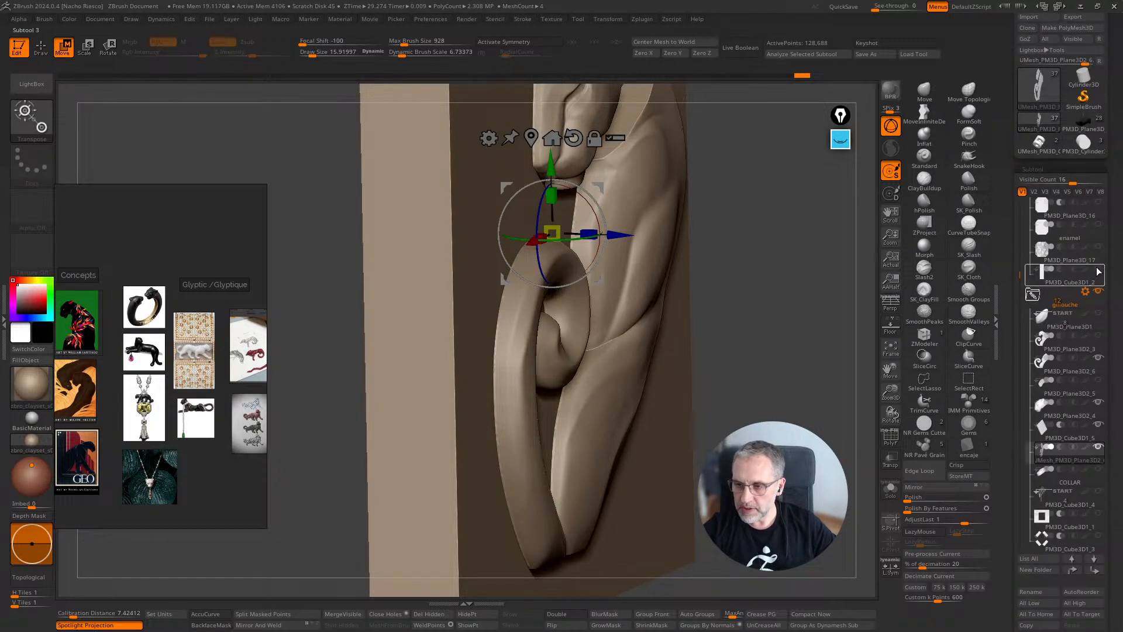
left_click(1099, 248)
left_click(741, 47)
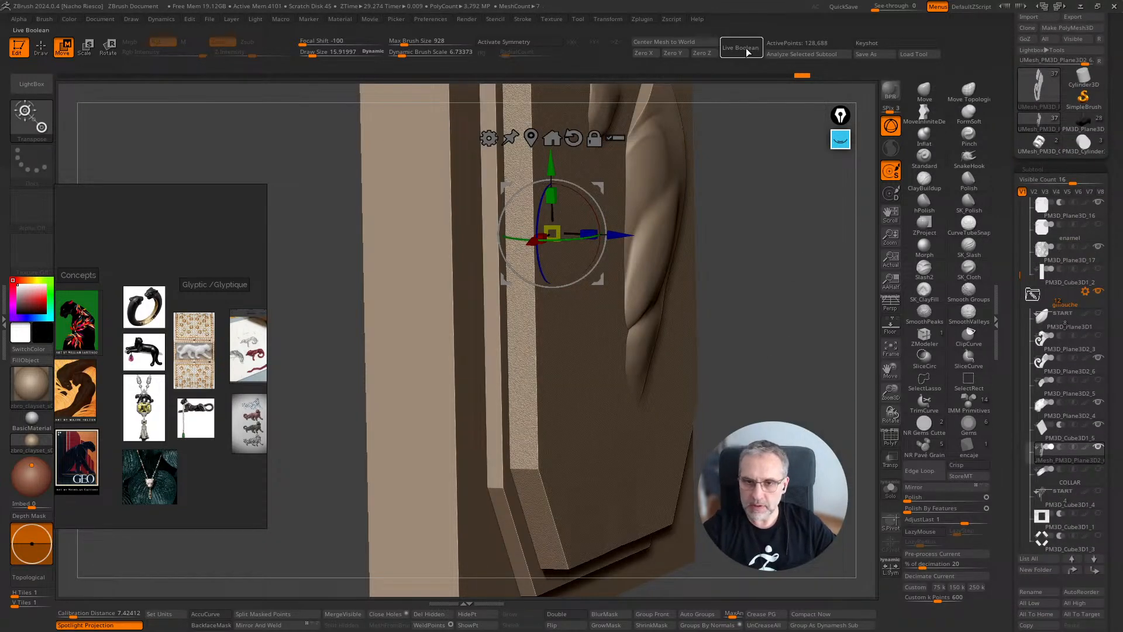
left_click(1053, 285)
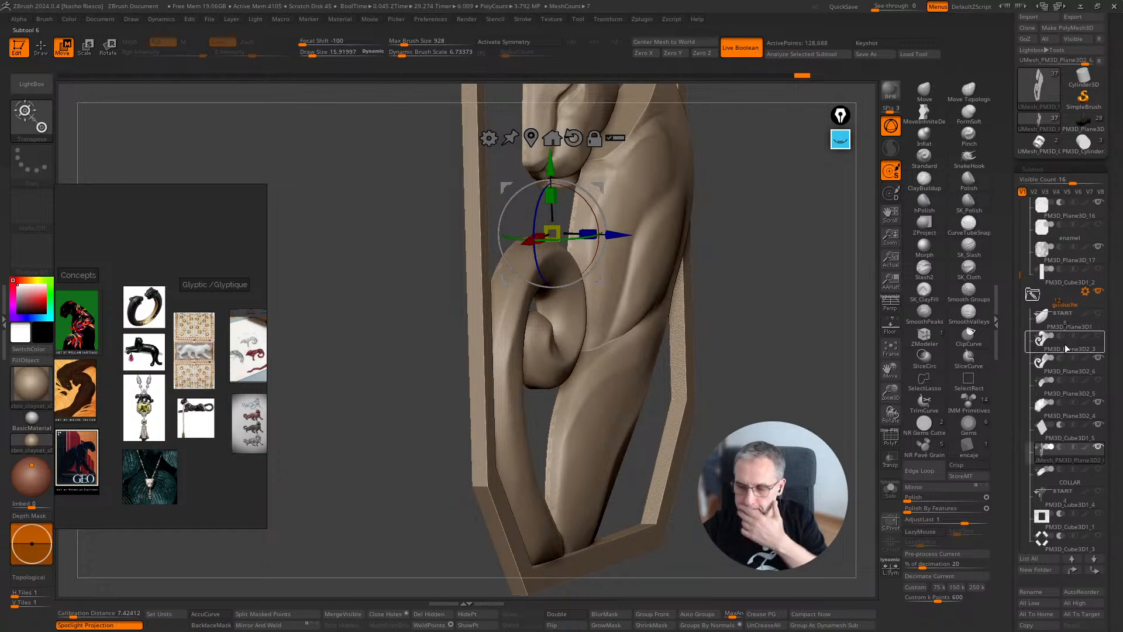
Hide the sculpted panther body, head and tail parts, leaving the flat back inside the octagonal frame
left_click(1071, 419)
left_click(1099, 427)
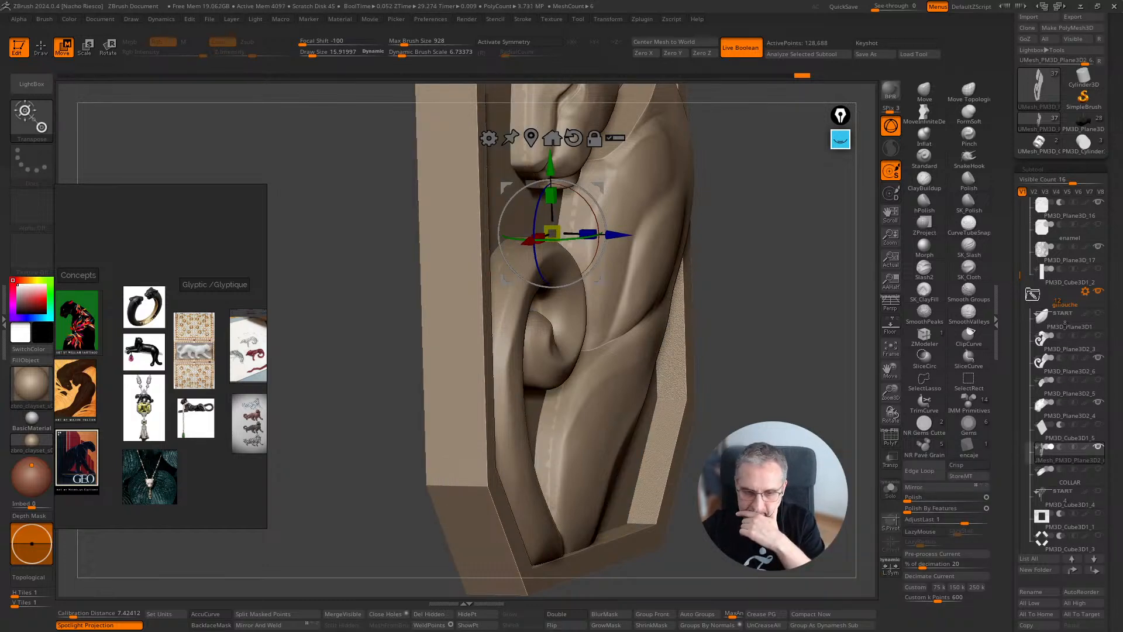
left_click(1058, 396)
left_click(1100, 358)
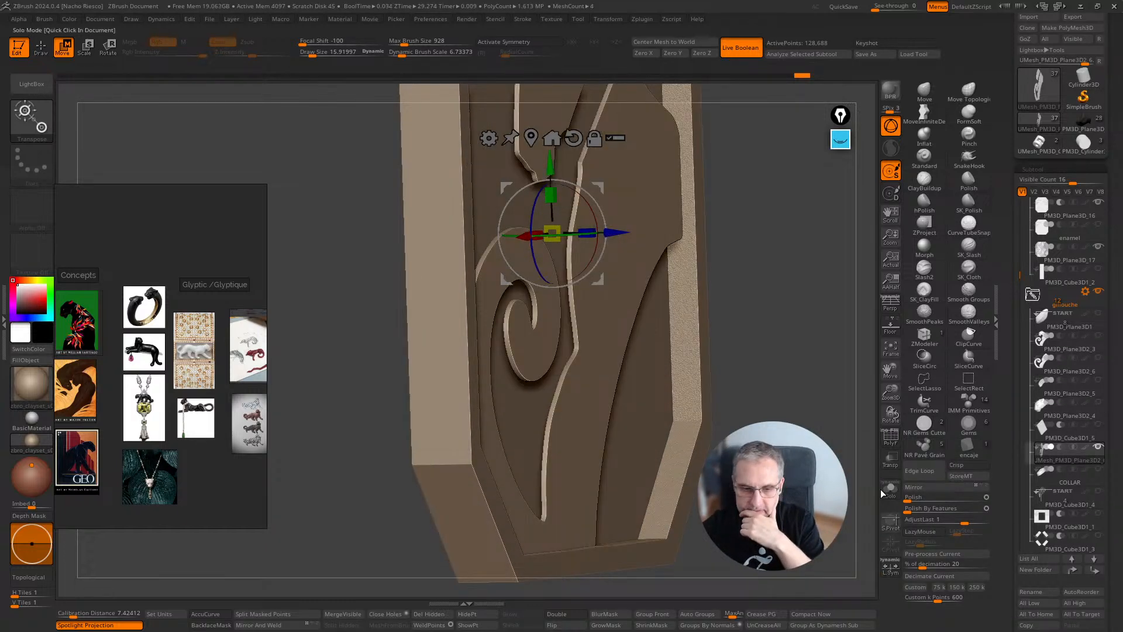
Isolate the flat back in side view, place its pivot on the rear face, and stretch it to about 0.55 mm thick
left_click_drag(618, 236, 621, 236)
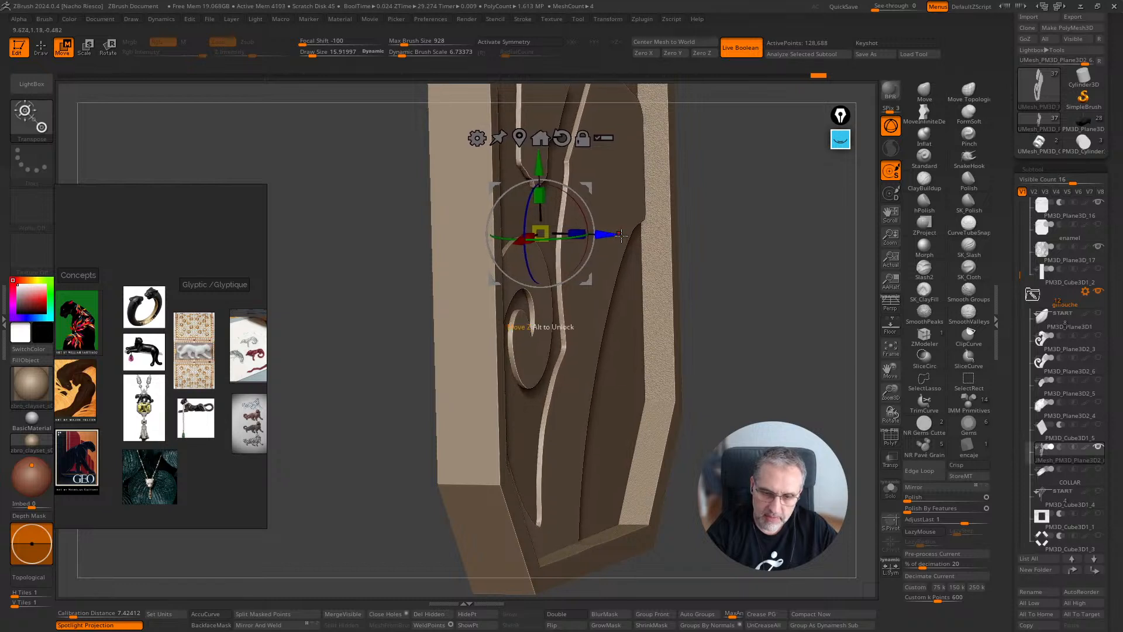
left_click(891, 489)
right_click_drag(731, 327, 685, 269, "shift")
left_click_drag(610, 234, 648, 234, "alt")
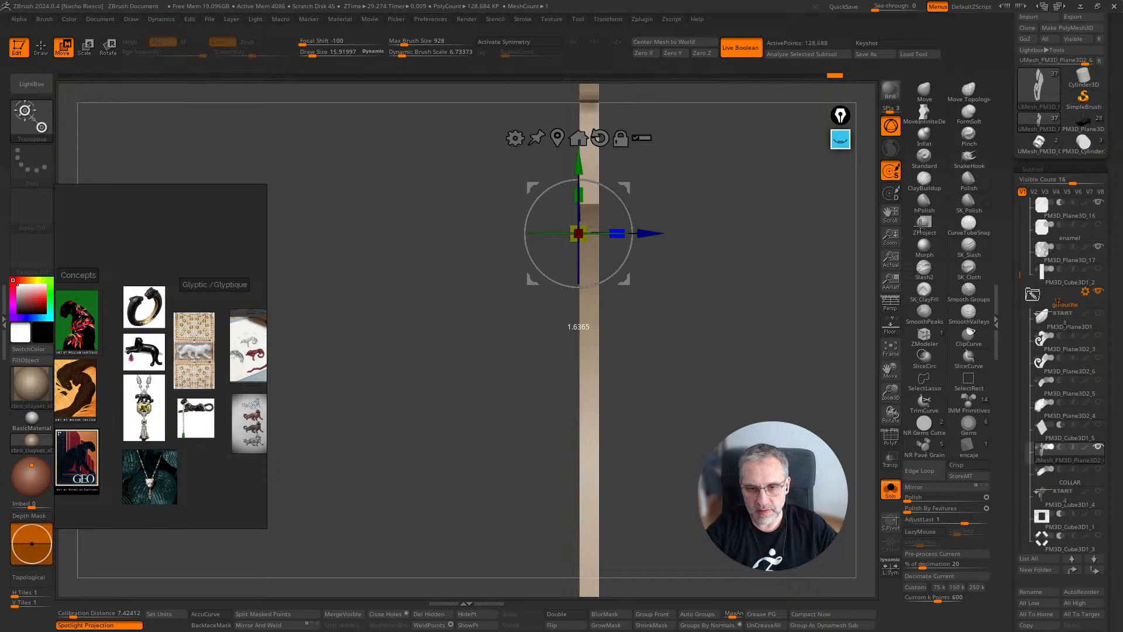
left_click_drag(920, 226, 1029, 227)
right_click_drag(765, 288, 781, 403, "ctrl")
key("y")
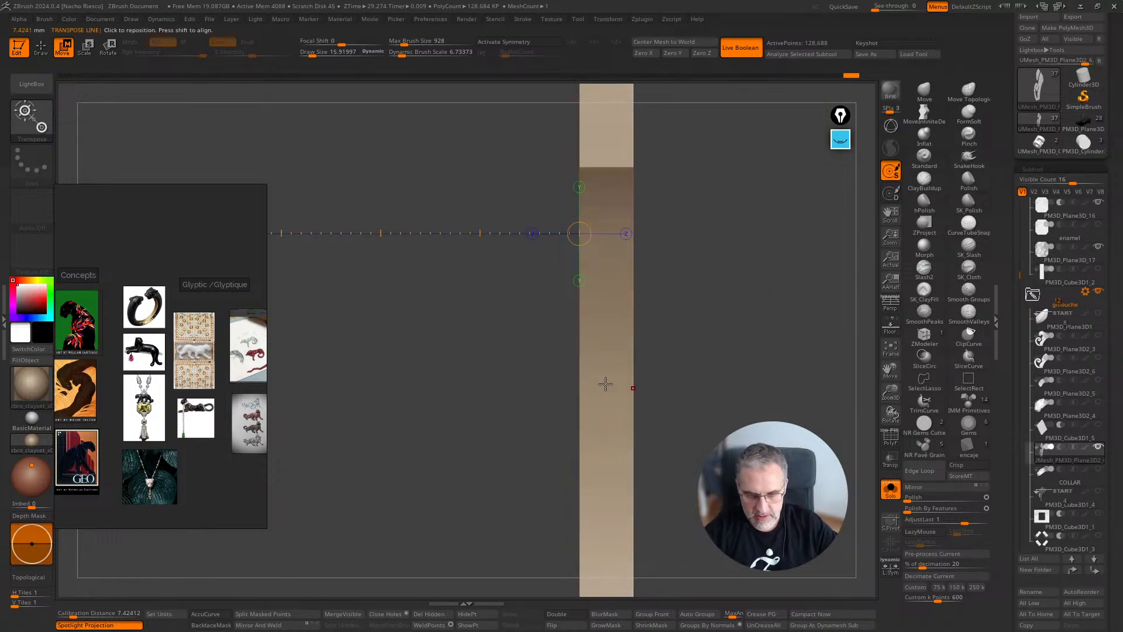
Measure the flat back's thickness and thicken it forward from its rear face to about 1.01 mm
left_click_drag(579, 374, 633, 374, "shift")
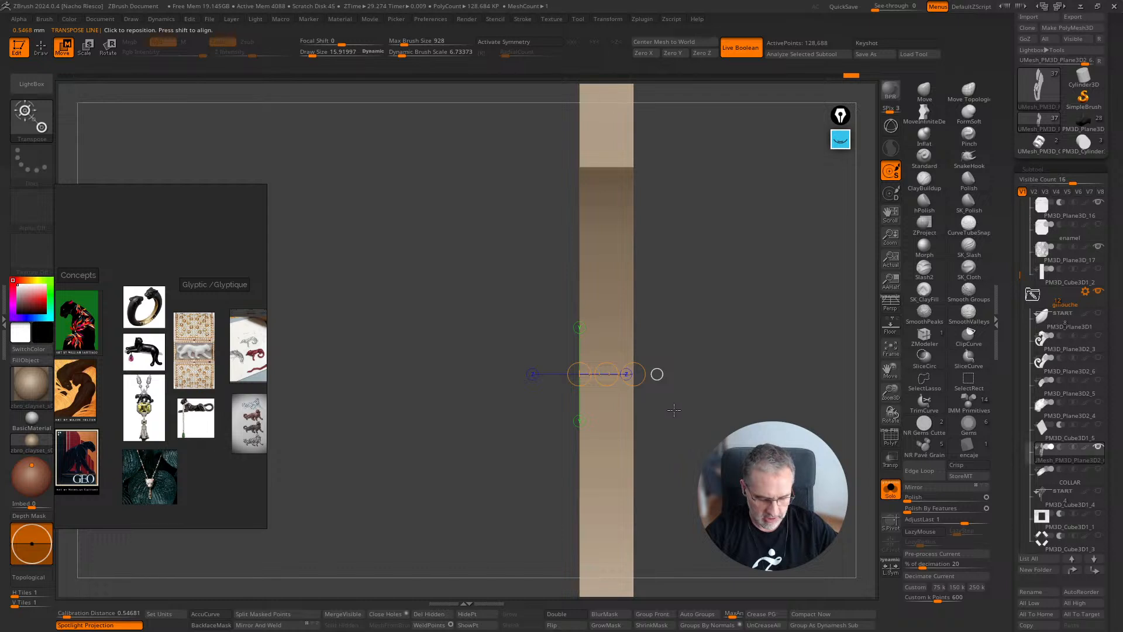
left_click_drag(634, 374, 679, 374)
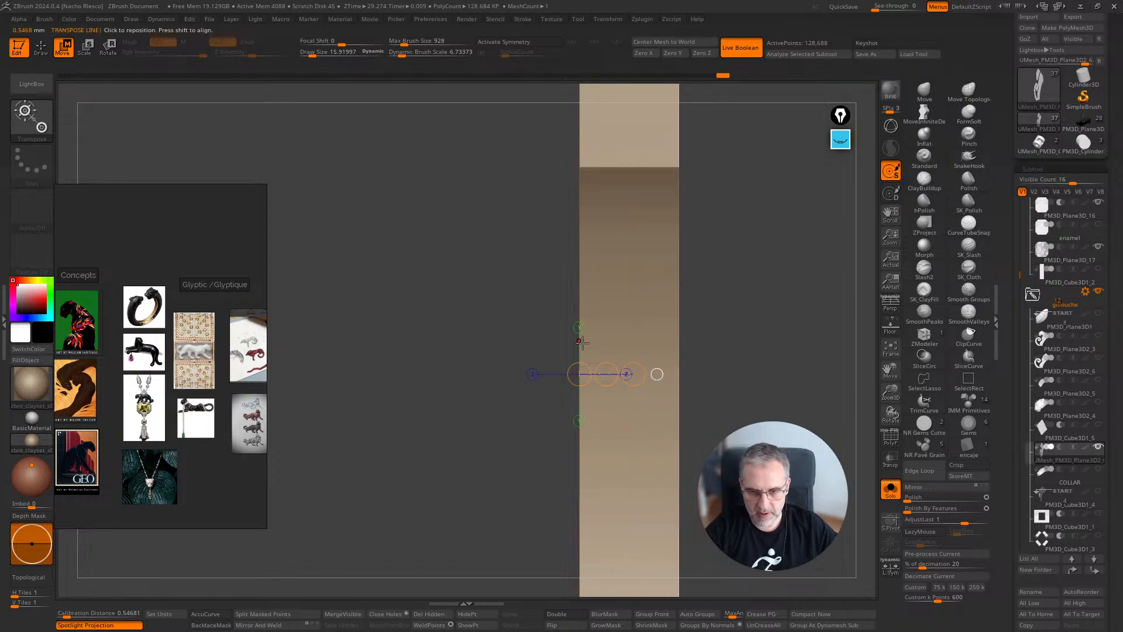
left_click_drag(579, 347, 679, 347, "shift")
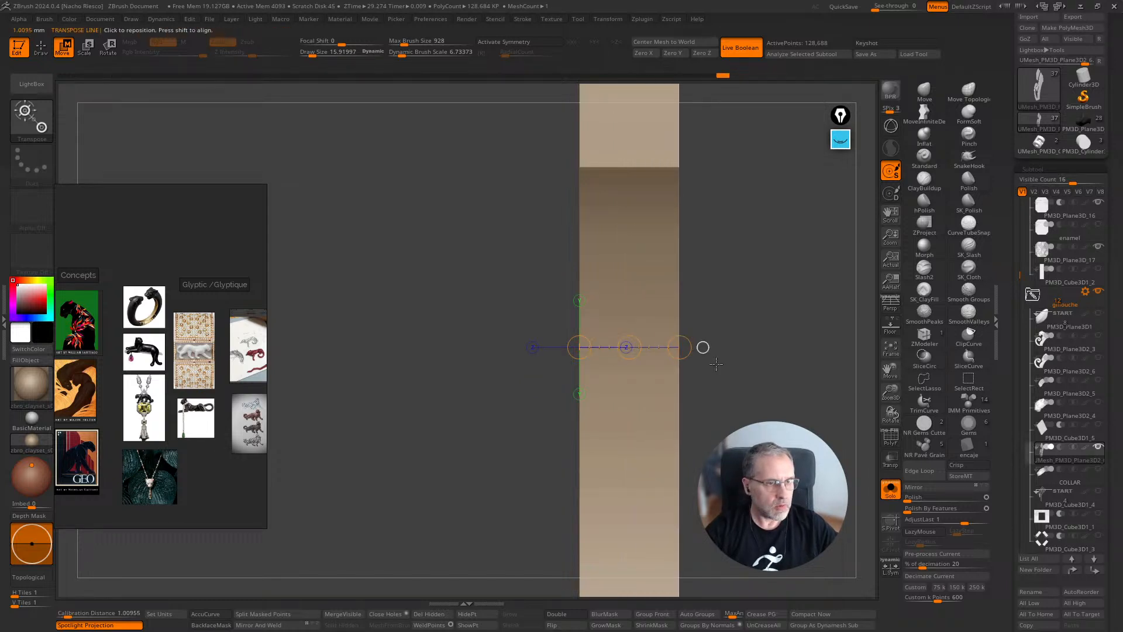
key("q")
Leave isolation and show the thin bars and round gems alongside the thickened flat back
right_click_drag(800, 402, 825, 275, "ctrl")
left_click(892, 490)
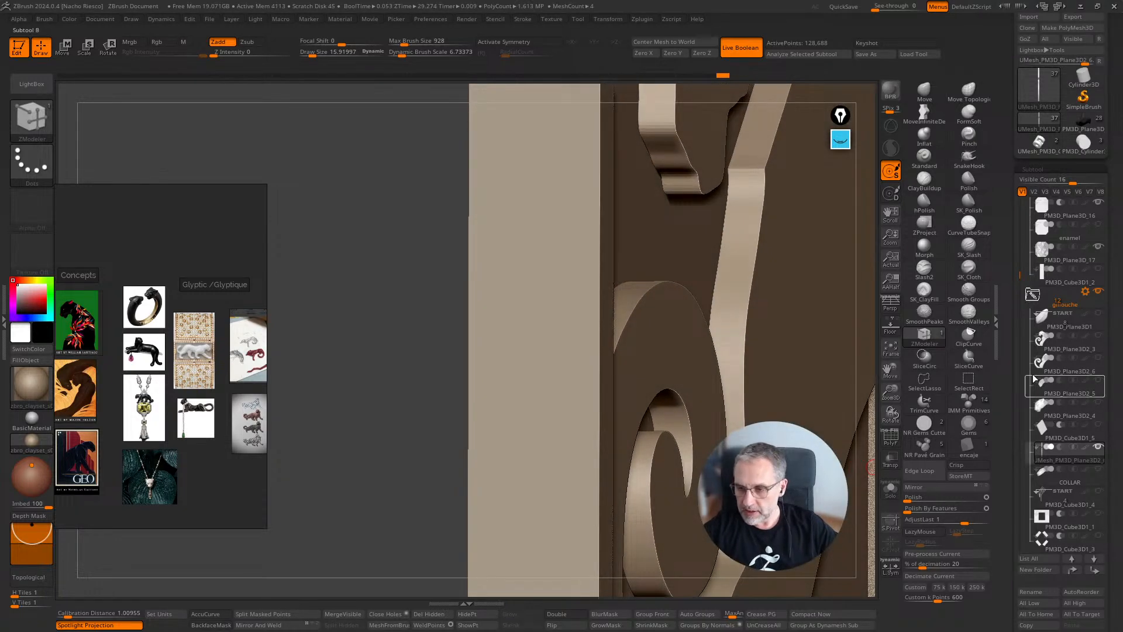
left_click(1101, 493)
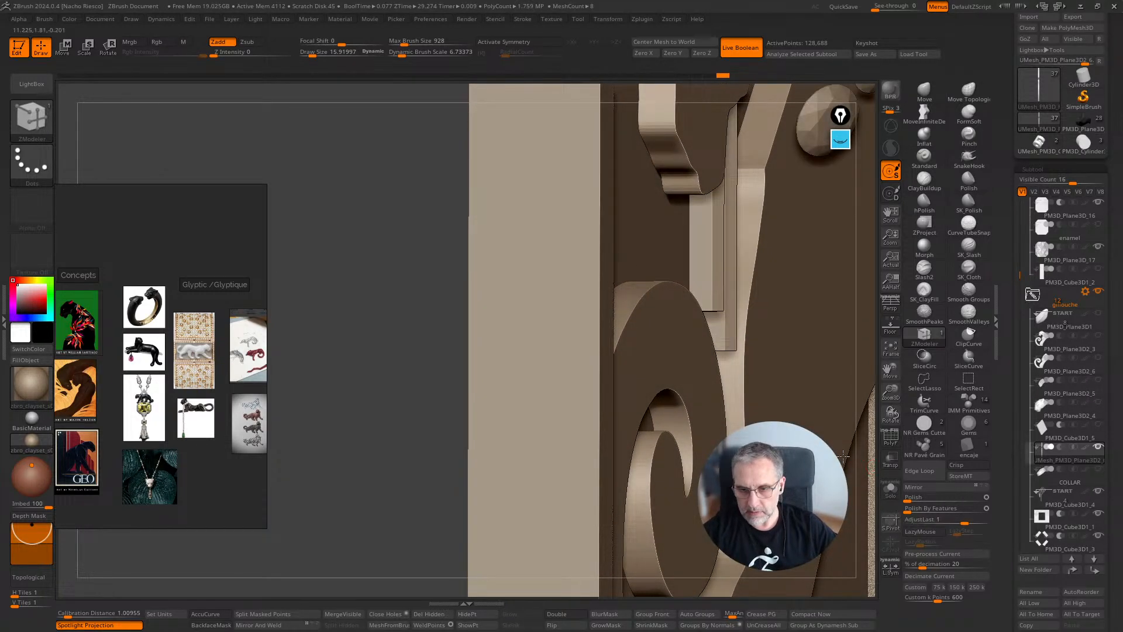
right_click_drag(843, 456, 836, 392, "ctrl")
left_click(883, 448)
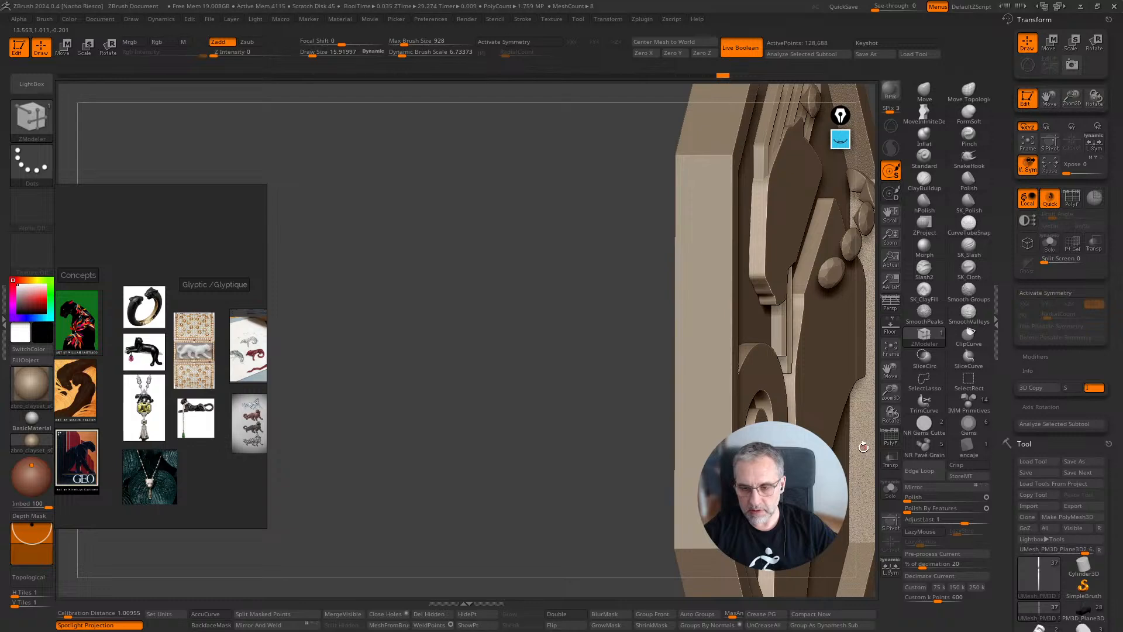
mouse_move(864, 447)
left_mouse_down()
mouse_move(805, 326)
mouse_move(814, 294)
mouse_move(803, 343)
left_mouse_up()
Isolate the flat back in side view, stretch its thickness slightly further forward, and bring the other parts back
key("w")
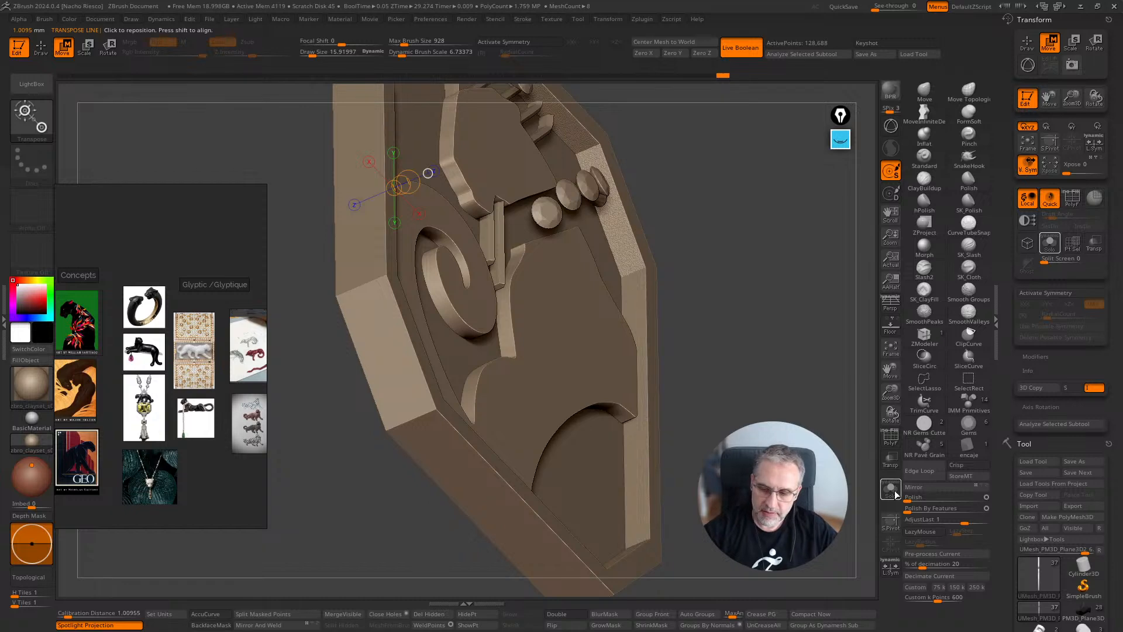
left_click(891, 490)
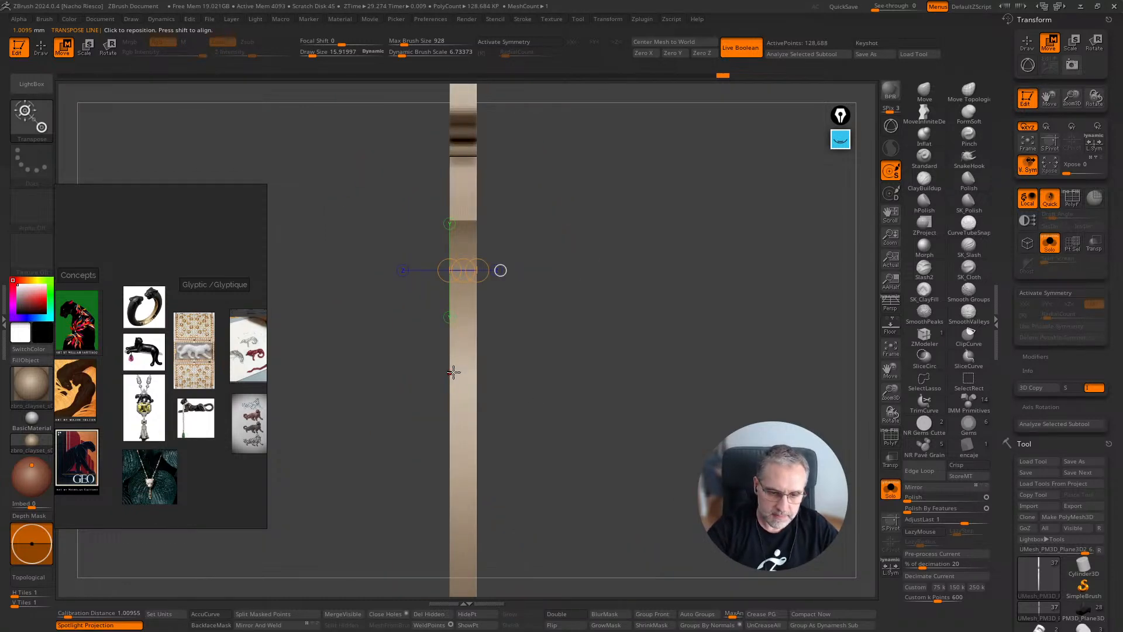
left_click_drag(454, 372, 516, 372, "shift")
key("q")
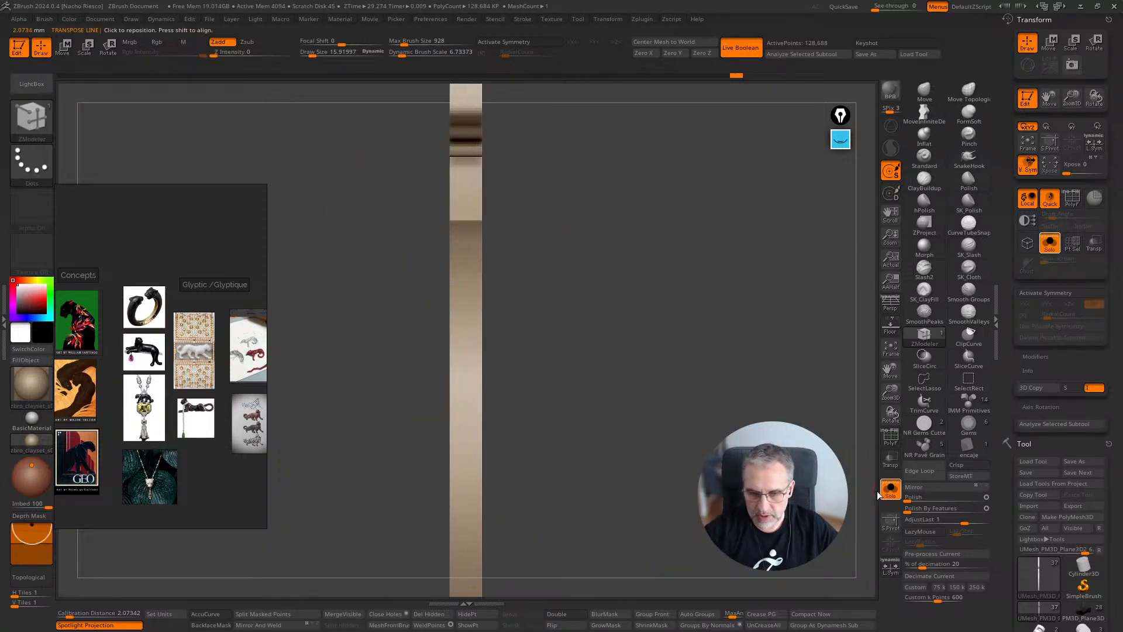
left_click(890, 490)
Hide the gems and examine the height of the flat head, tail and thin bars inside the frame
mouse_move(756, 310)
right_mouse_down()
mouse_move(752, 287)
mouse_move(731, 387)
mouse_move(743, 328)
right_mouse_up()
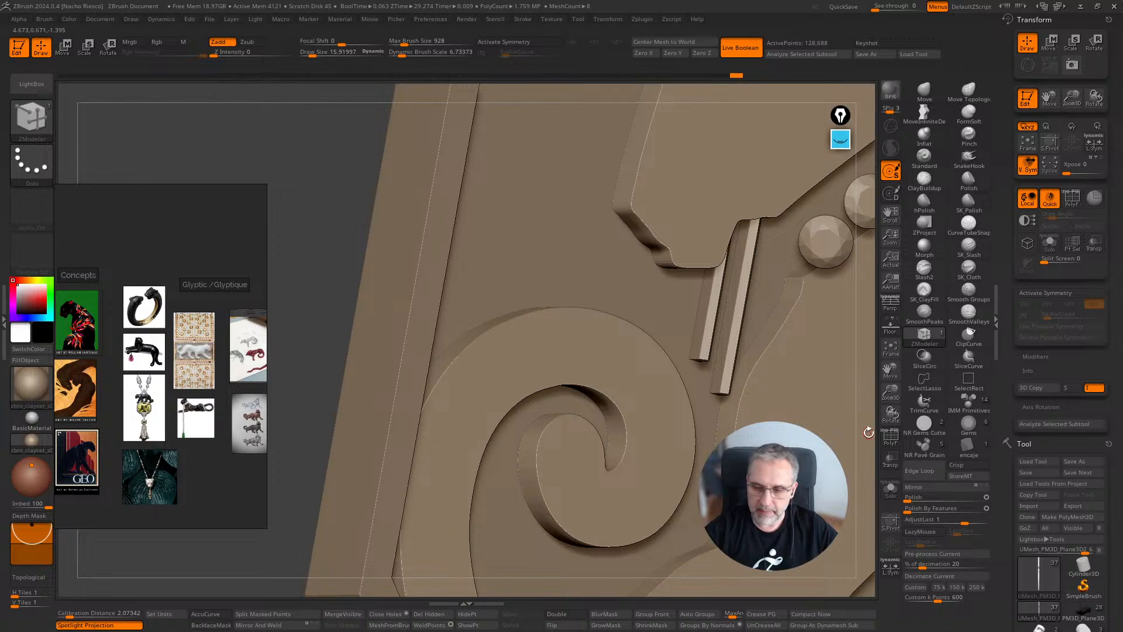
right_click_drag(858, 384, 602, 242)
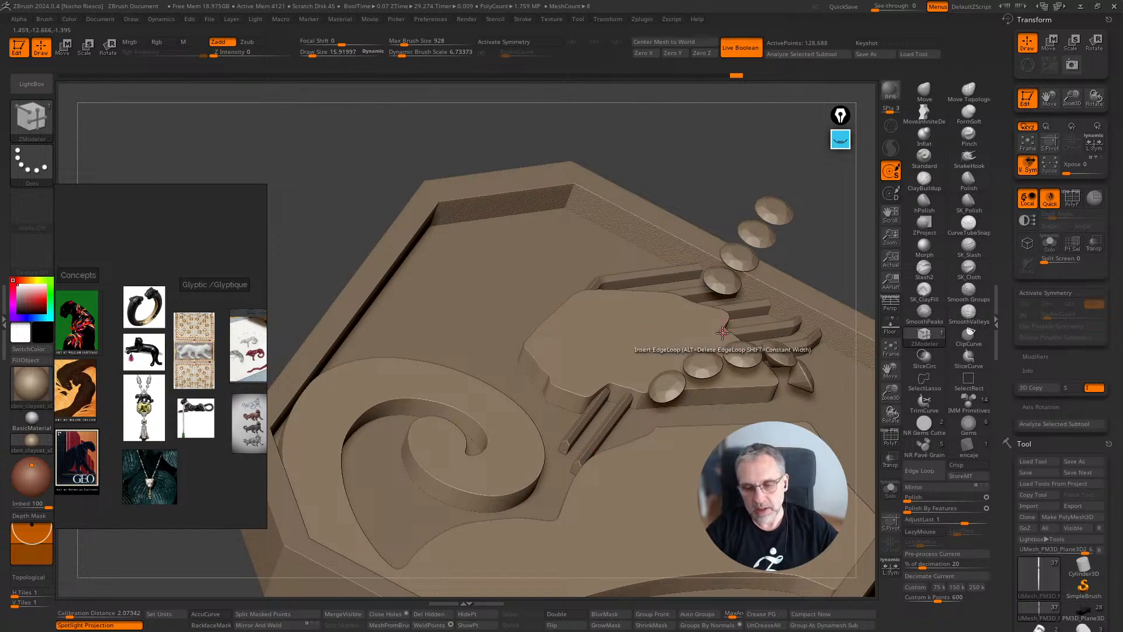
left_click_drag(1004, 480, 1015, 355)
left_click_drag(1017, 161, 1015, 249)
left_click(1098, 313)
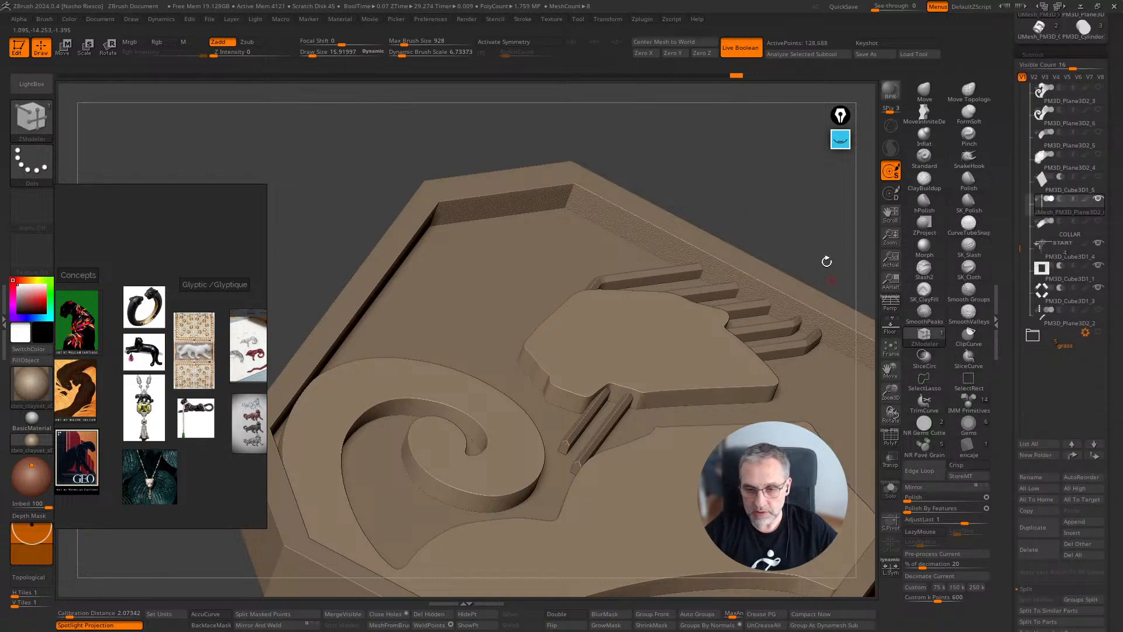
left_click_drag(816, 212, 772, 206)
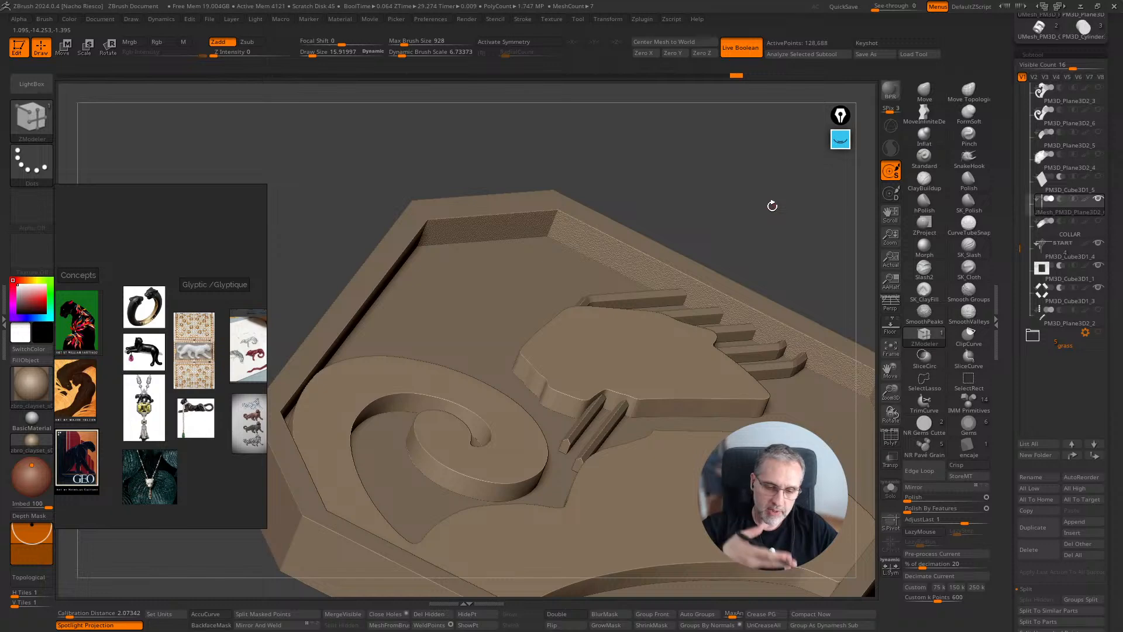
left_click_drag(772, 206, 800, 243)
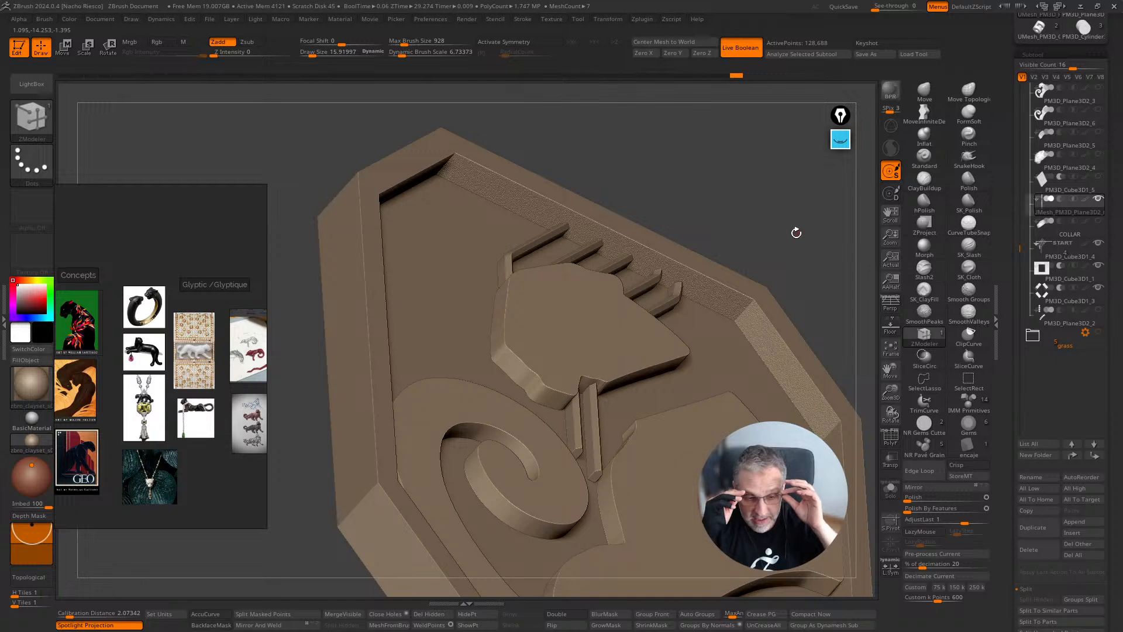
left_click_drag(766, 212, 781, 204)
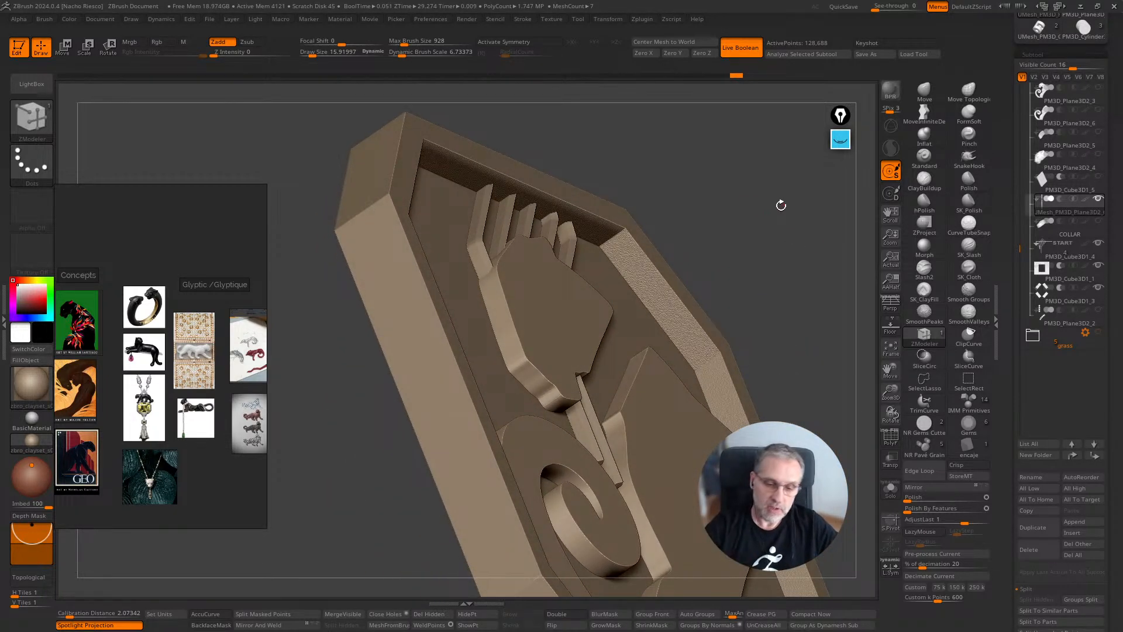
Measure the side wall of the flat head beside the lower bars and reduce the flat back's height to about 0.87 mm
left_click_drag(823, 262, 634, 429)
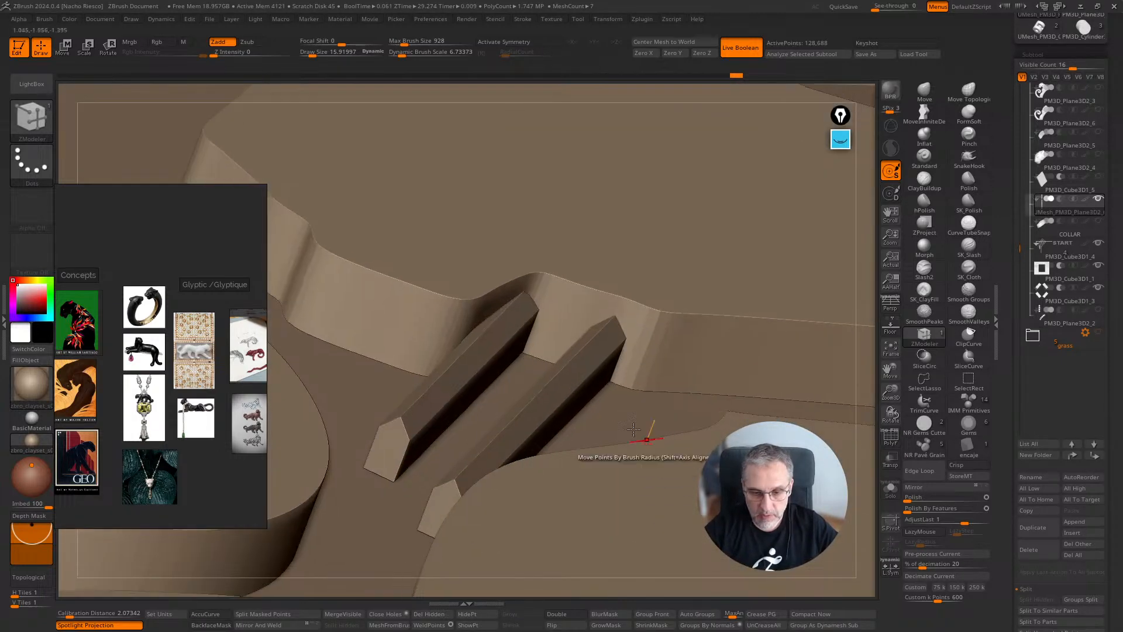
right_click_drag(608, 426, 640, 386, "ctrl")
key("w")
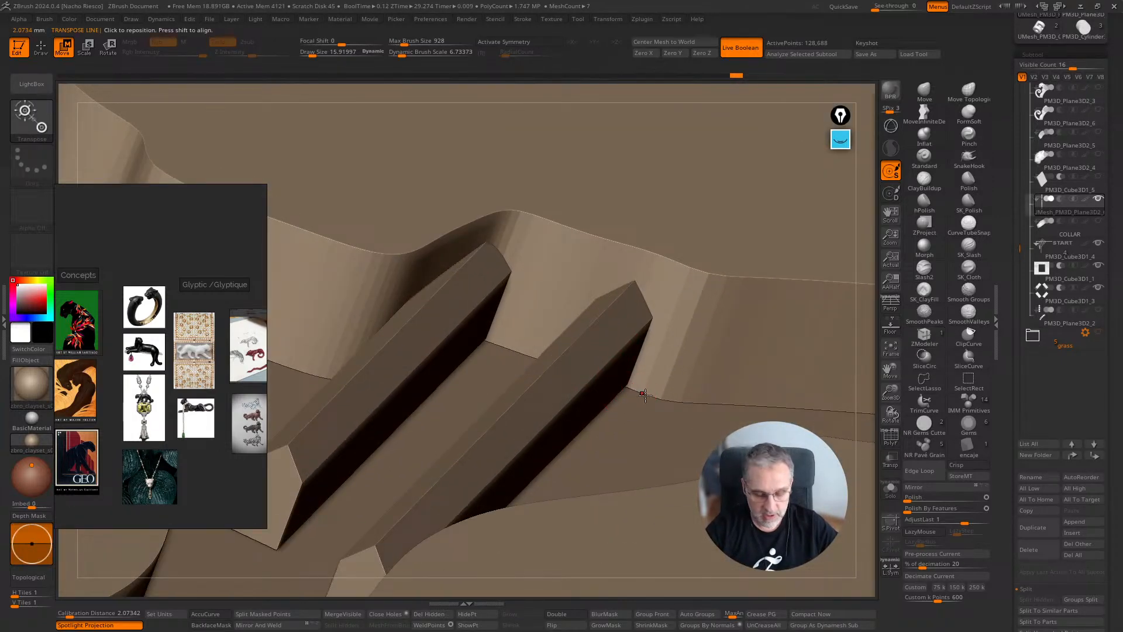
left_click_drag(643, 395, 690, 267)
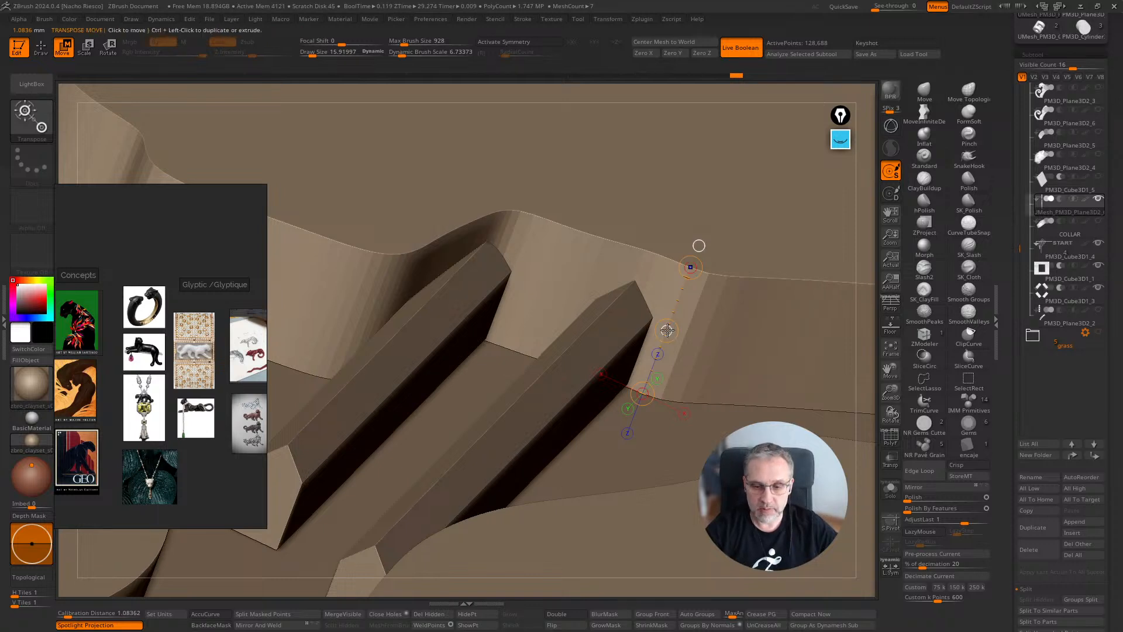
left_click_drag(666, 331, 680, 297)
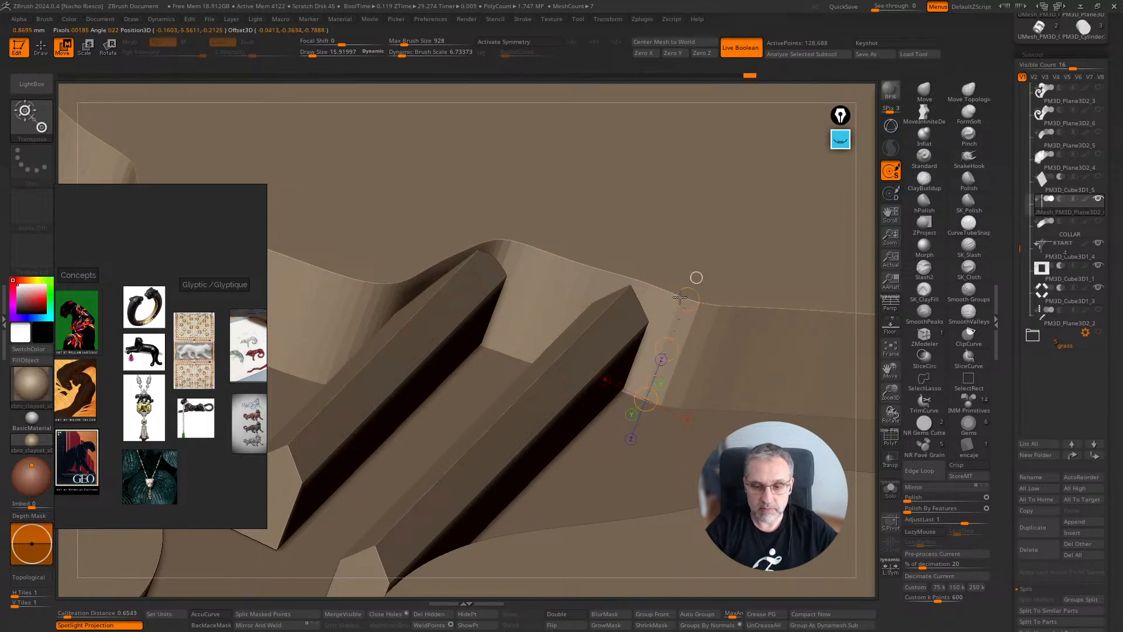
key("q")
key("b")
key("z")
key("m")
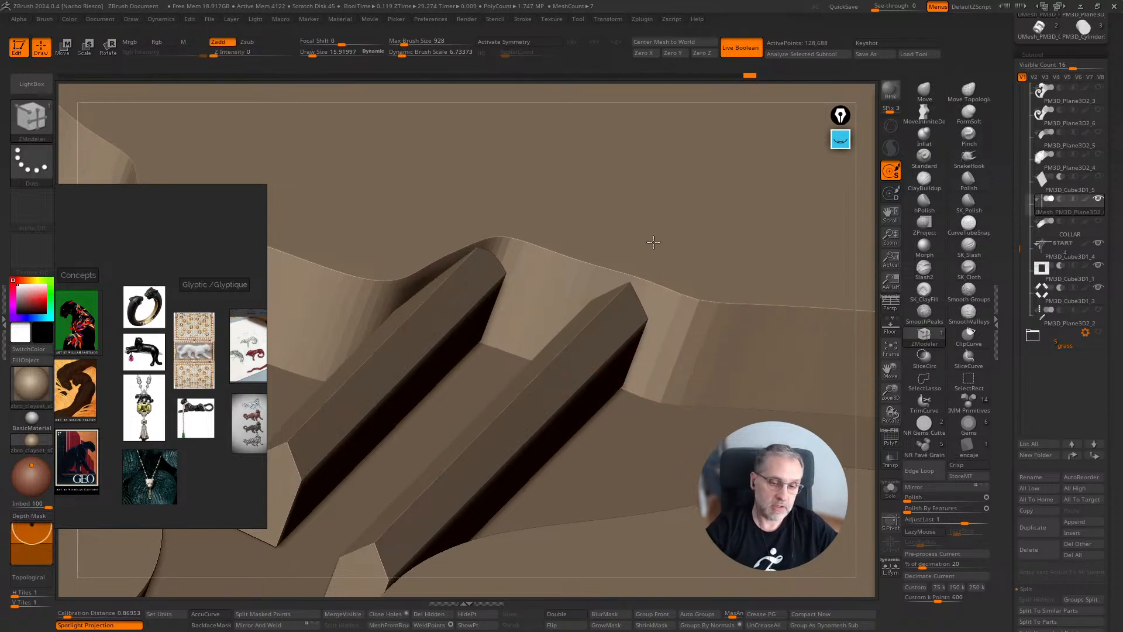
Show the collar on the flat panther and view the whole relief straight from the front
right_click_drag(703, 133, 773, 329, "ctrl")
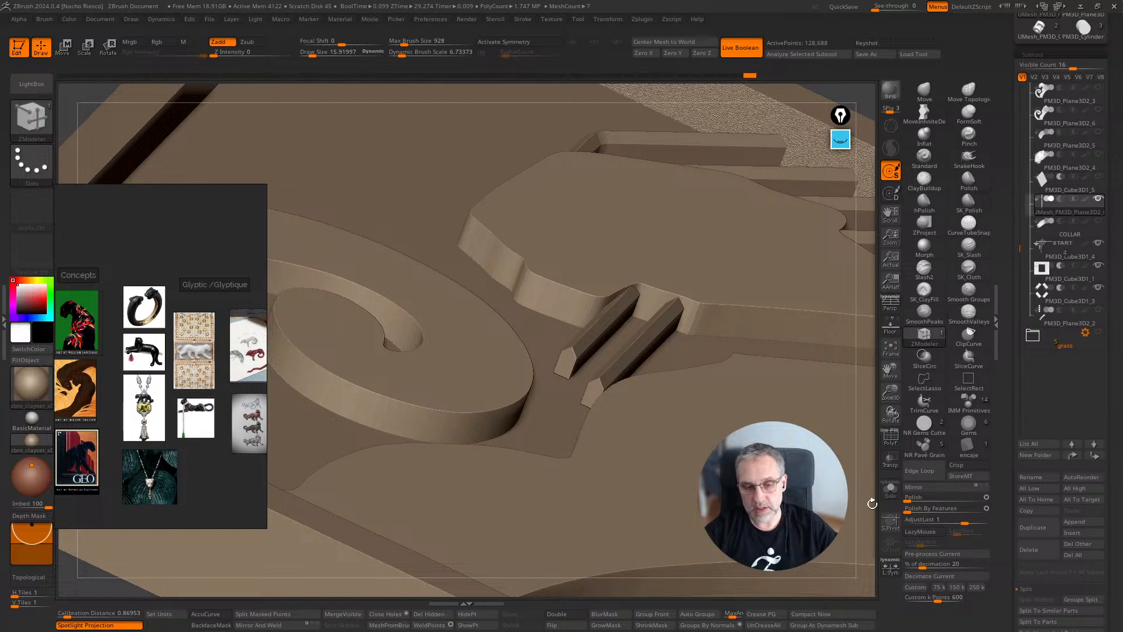
left_click_drag(873, 504, 876, 535)
left_click(890, 349)
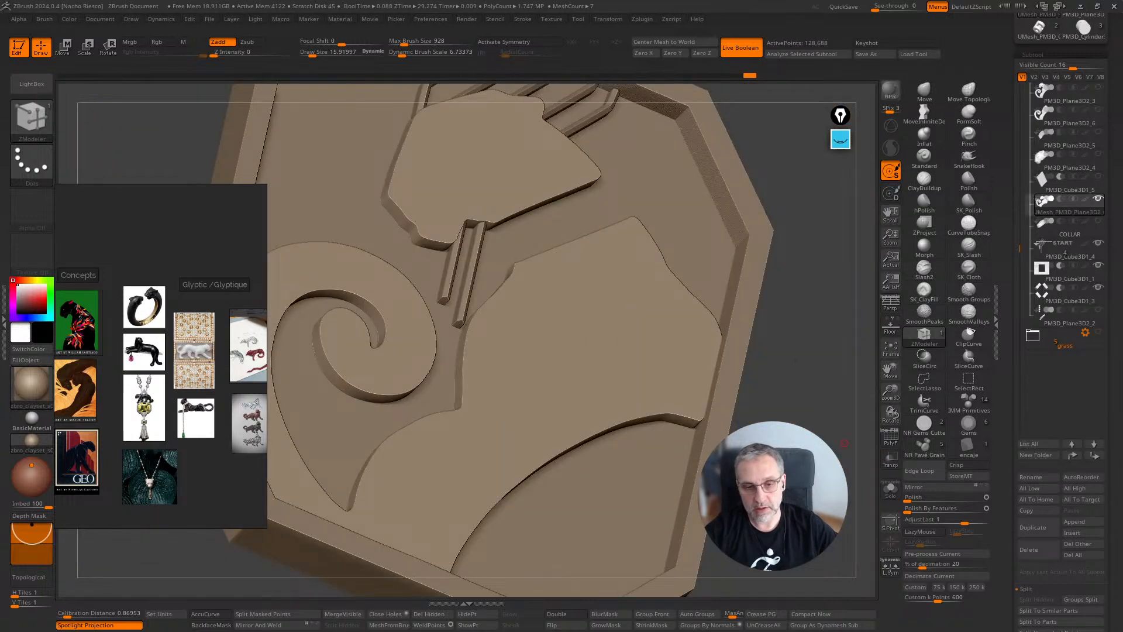
left_click_drag(844, 442, 828, 467, "shift")
left_click(1098, 225)
mouse_move(815, 514)
left_mouse_down("alt")
mouse_move(848, 461)
mouse_move(835, 463)
mouse_move(828, 497)
left_mouse_up("alt")
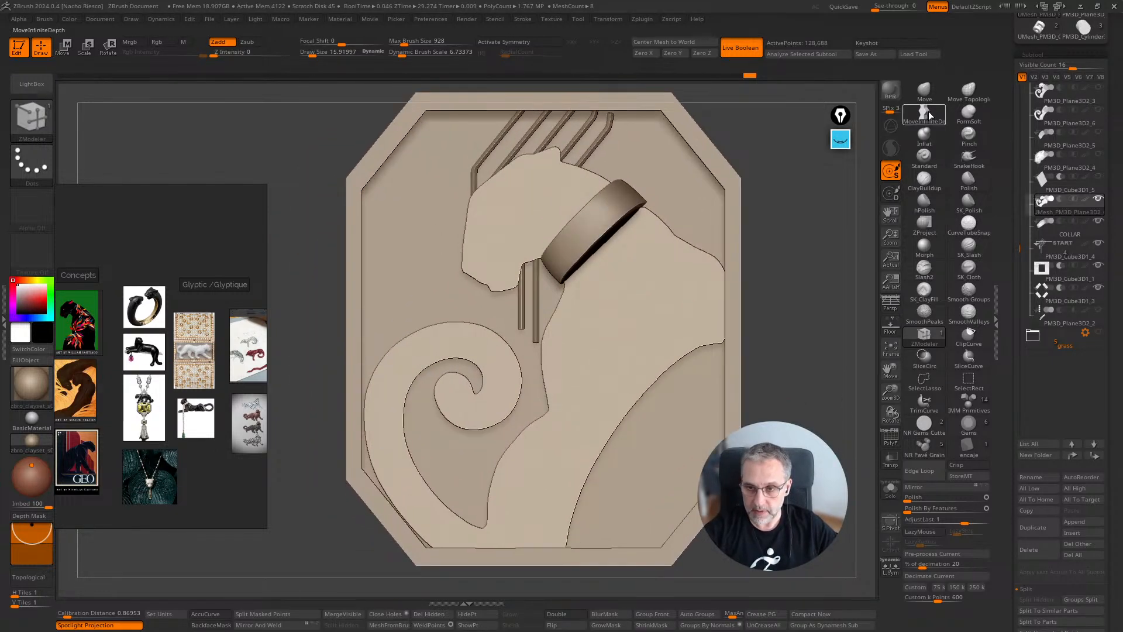
Nudge the flat back's edge where the panther's back meets the frame, using the MoveInfiniteDepth brush
left_click(924, 115)
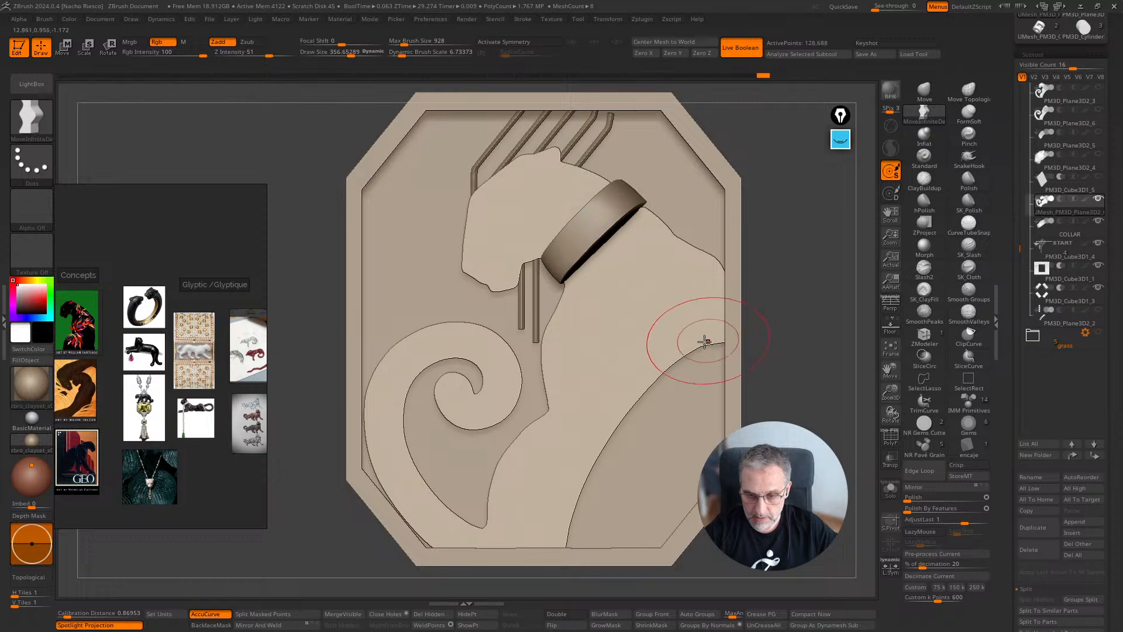
left_click_drag(709, 341, 708, 346)
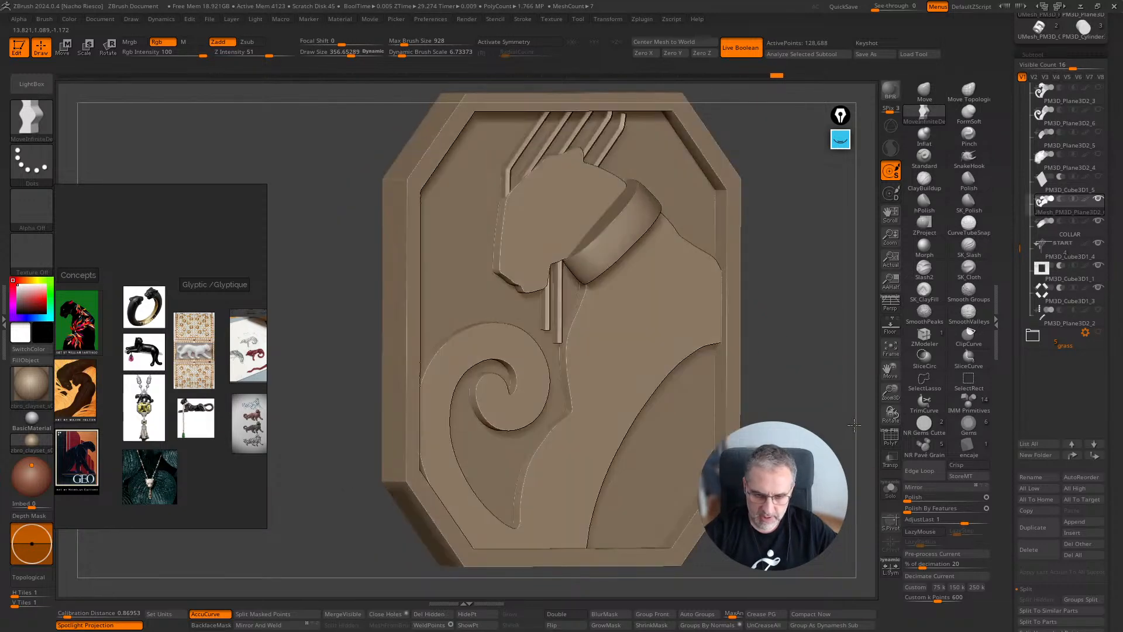
Show the sculpted head and body over the flat back and nudge the flat tail's curl using MoveInfiniteDepth at draw size about 429
left_click(1098, 154)
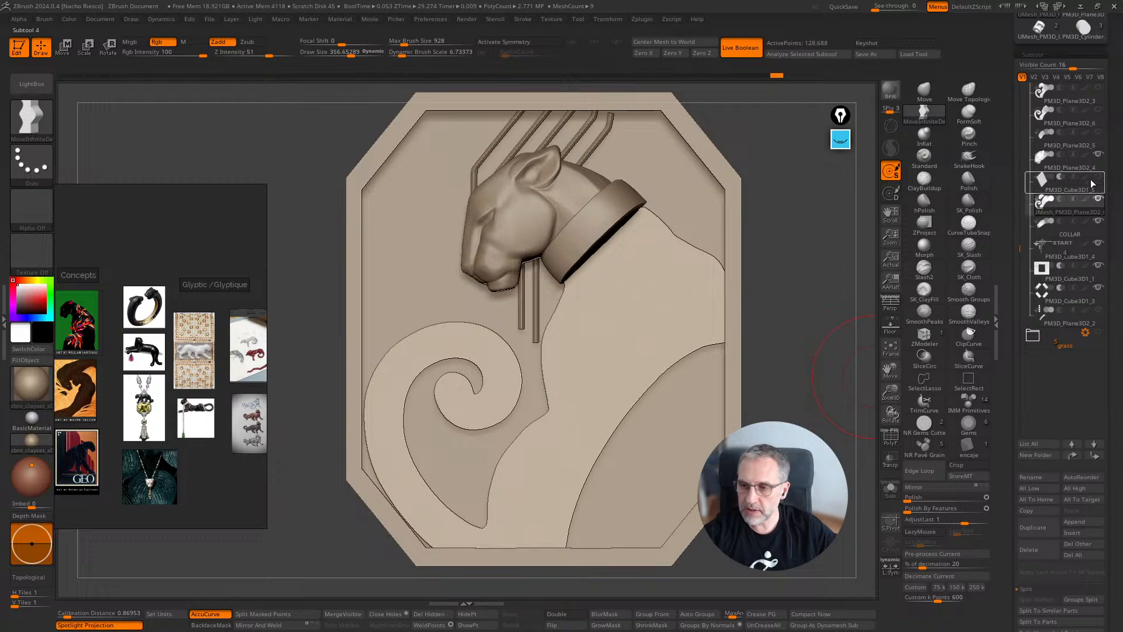
left_click(1099, 109)
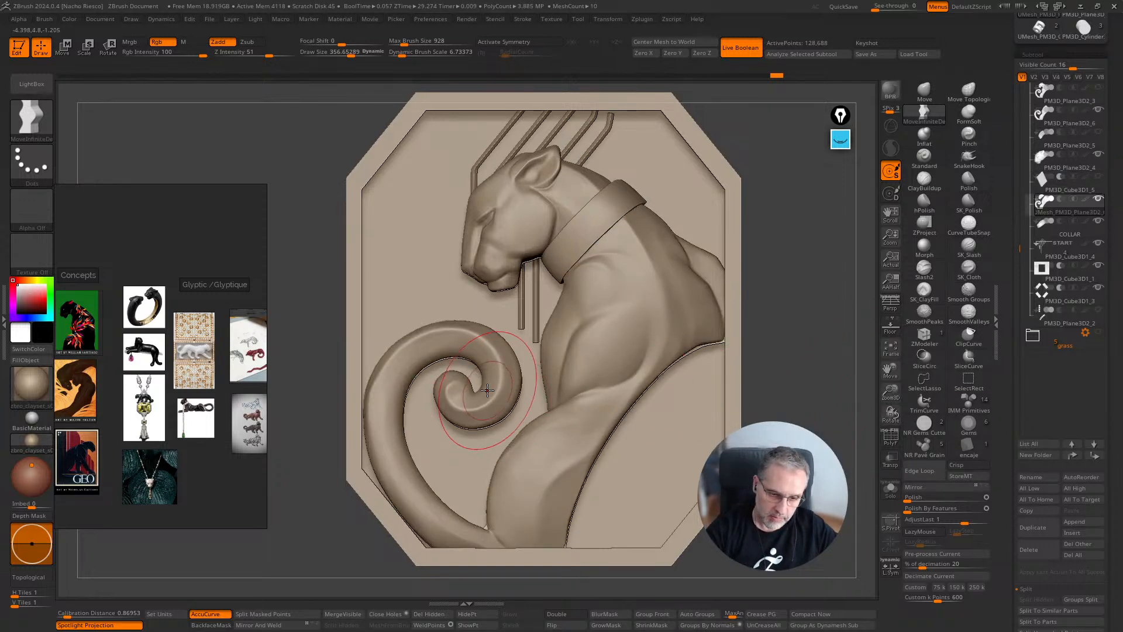
key("s")
left_click_drag(480, 390, 494, 389)
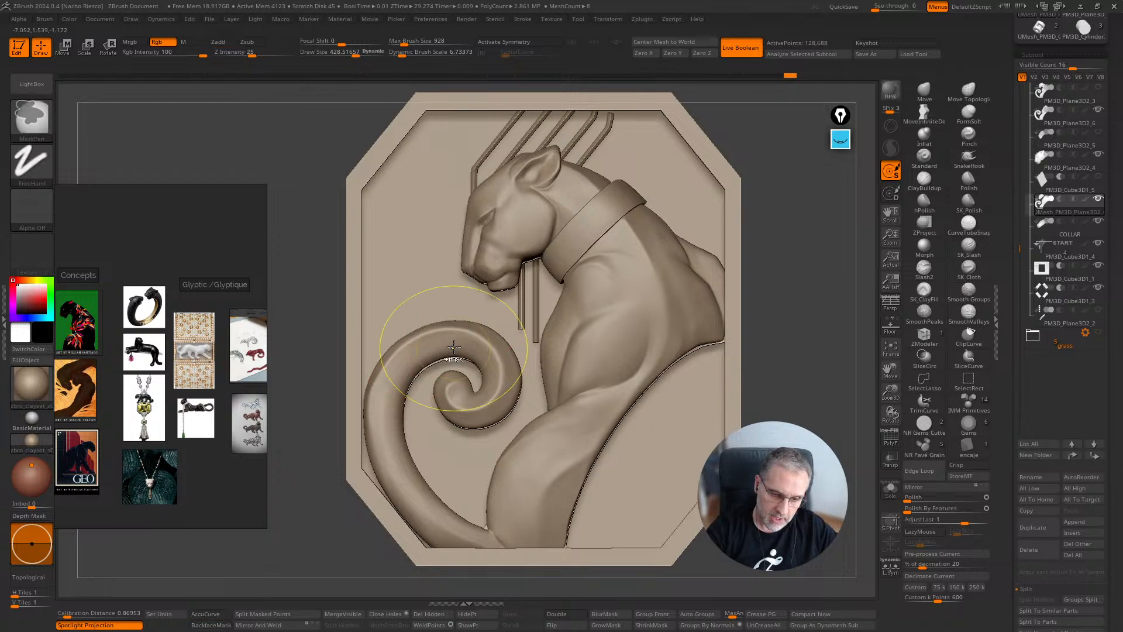
left_click_drag(434, 352, 438, 356)
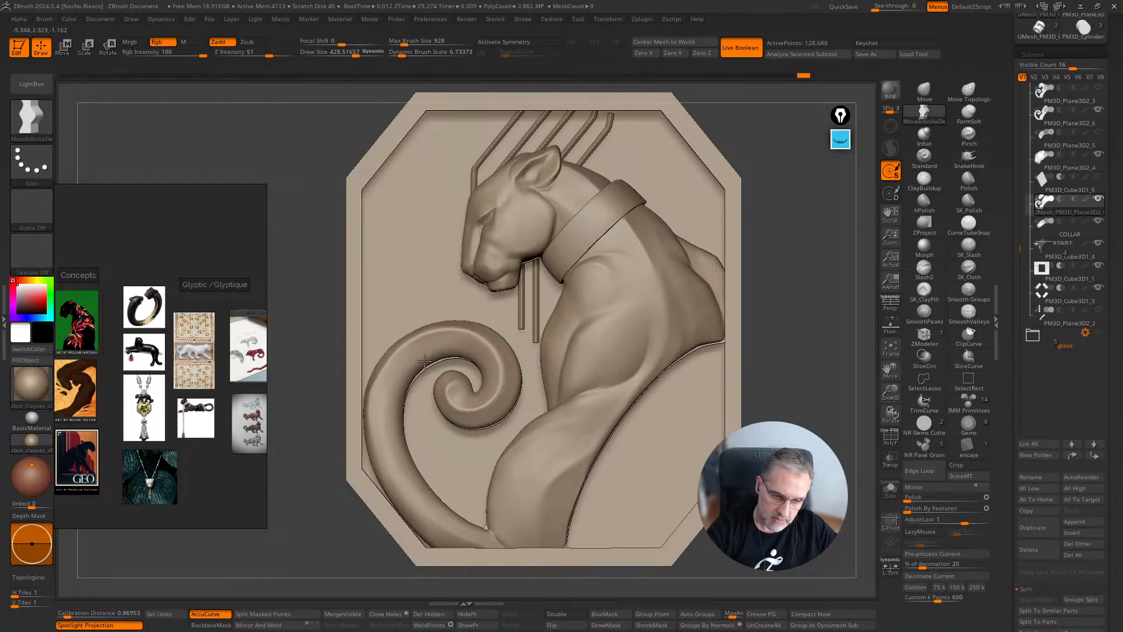
Select the sculpted body with the tail and nudge the tail curl's edge over the flat back using the MoveInfiniteDepth brush
left_click(482, 347, "alt")
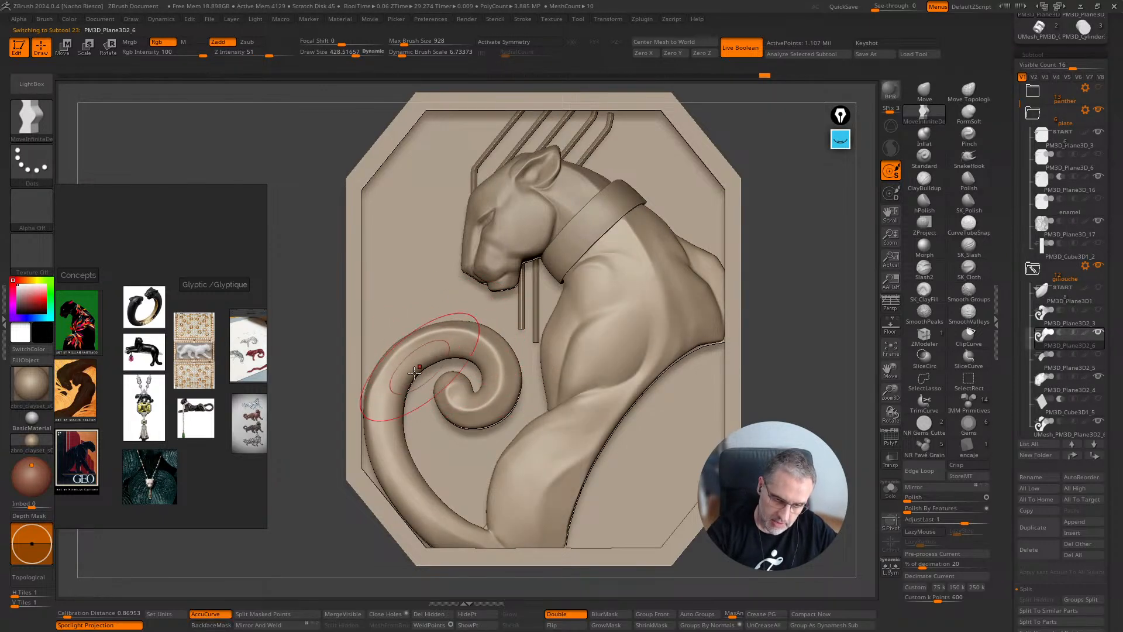
mouse_move(486, 404)
left_mouse_down()
mouse_move(490, 414)
mouse_move(500, 401)
left_mouse_up()
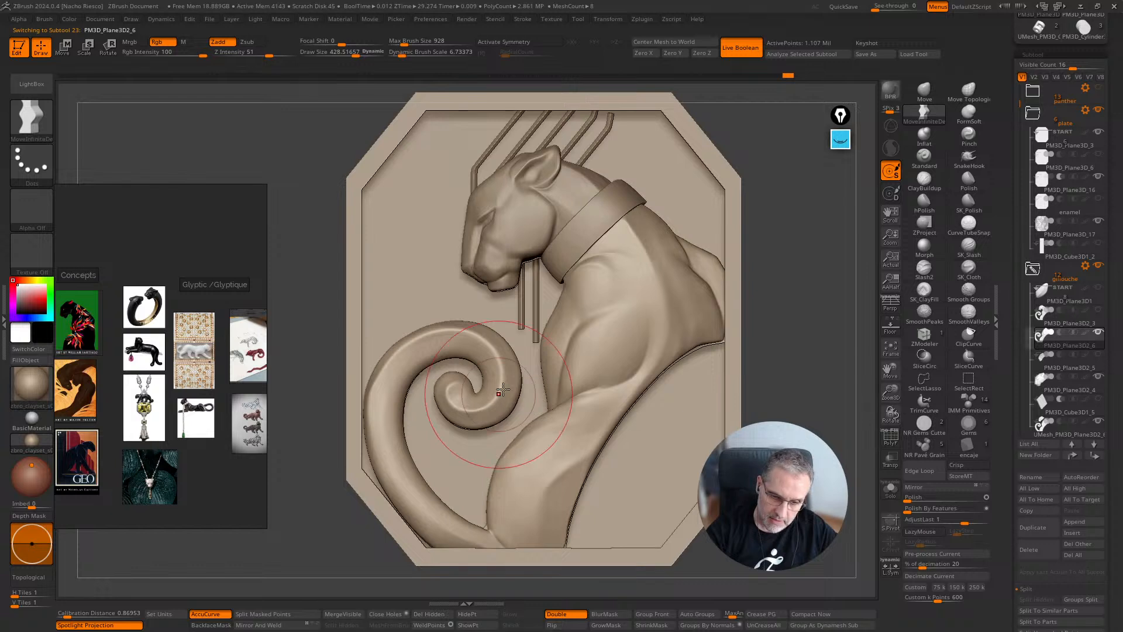
key("s")
left_click_drag(591, 330, 587, 331)
left_click_drag(525, 253, 528, 255)
Switch from the sculpted head back to the sculpted body with the tail and reduce the brush's draw size to about 233
left_click(529, 225, "alt")
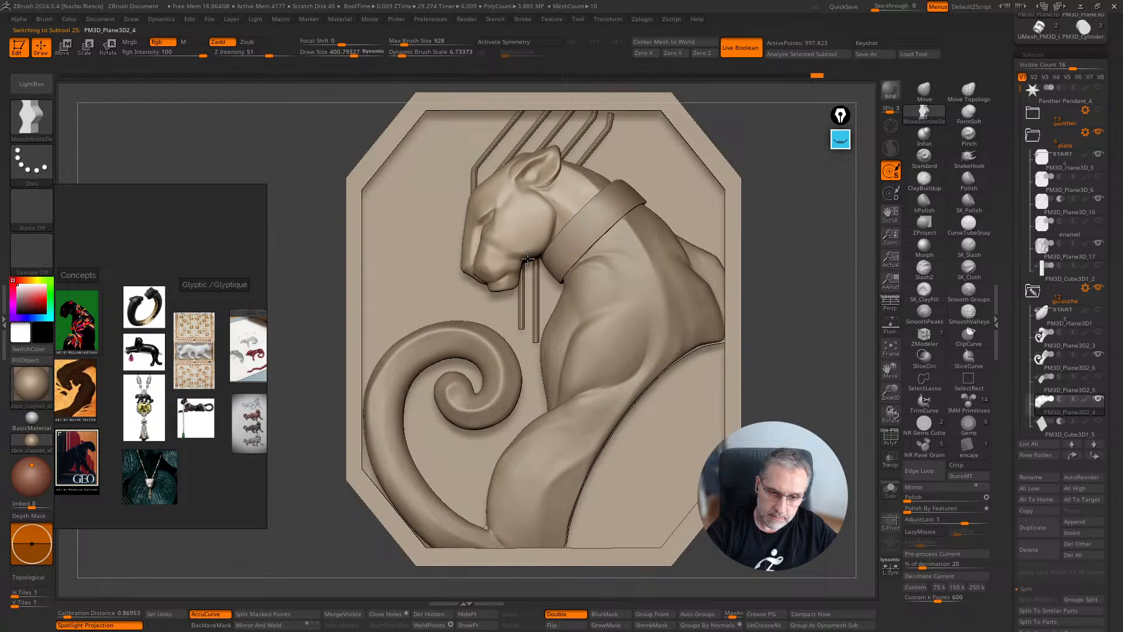
key("s")
left_click_drag(644, 356, 661, 356)
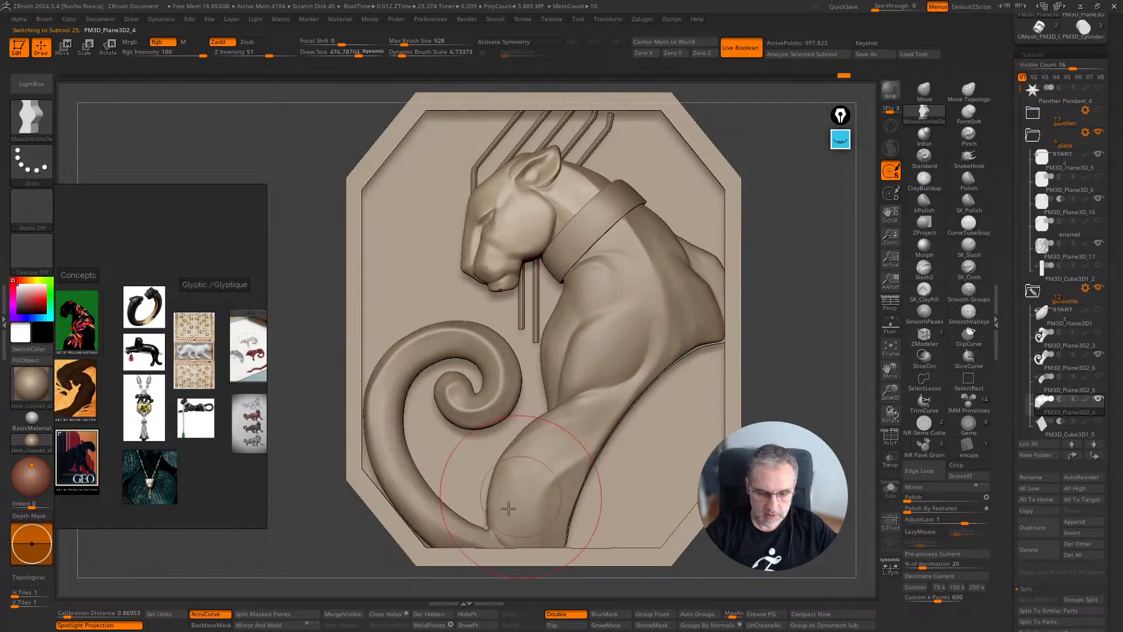
left_click(504, 515, "alt")
key("s")
mouse_move(515, 530)
left_mouse_down()
mouse_move(470, 532)
mouse_move(459, 518)
left_mouse_up()
key("s")
key("s")
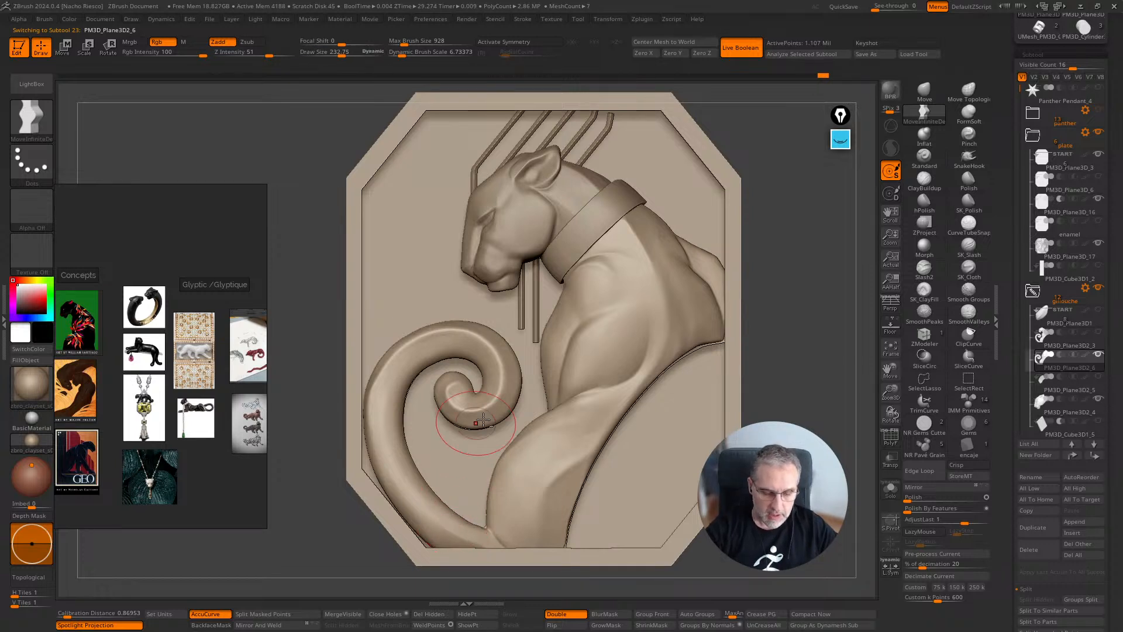
Isolate the flat back, lasso-mask the outer side of its tail, then blur and invert the mask
left_click(693, 350, "alt")
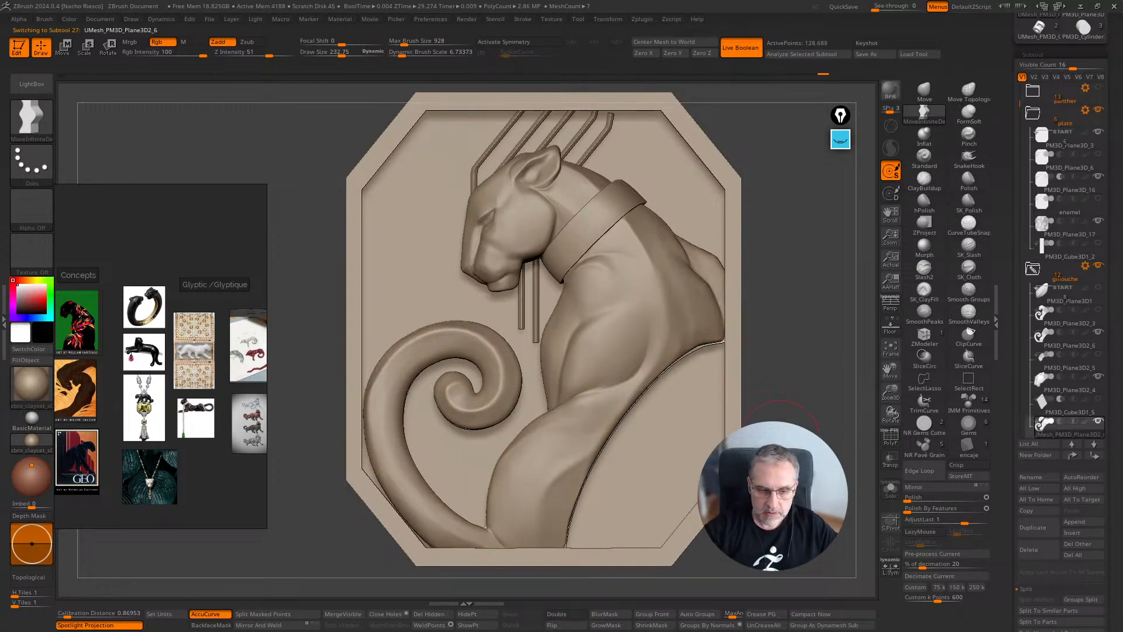
left_click(890, 490)
left_click_drag(812, 522, 778, 518, "alt")
key("ctrl")
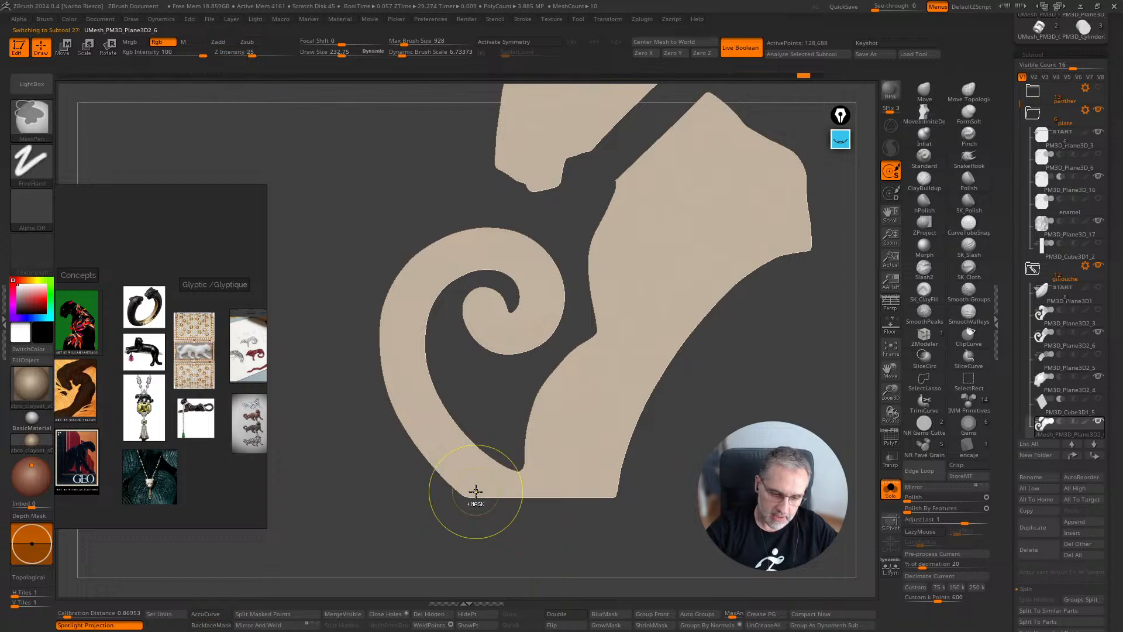
left_click(32, 120, "ctrl")
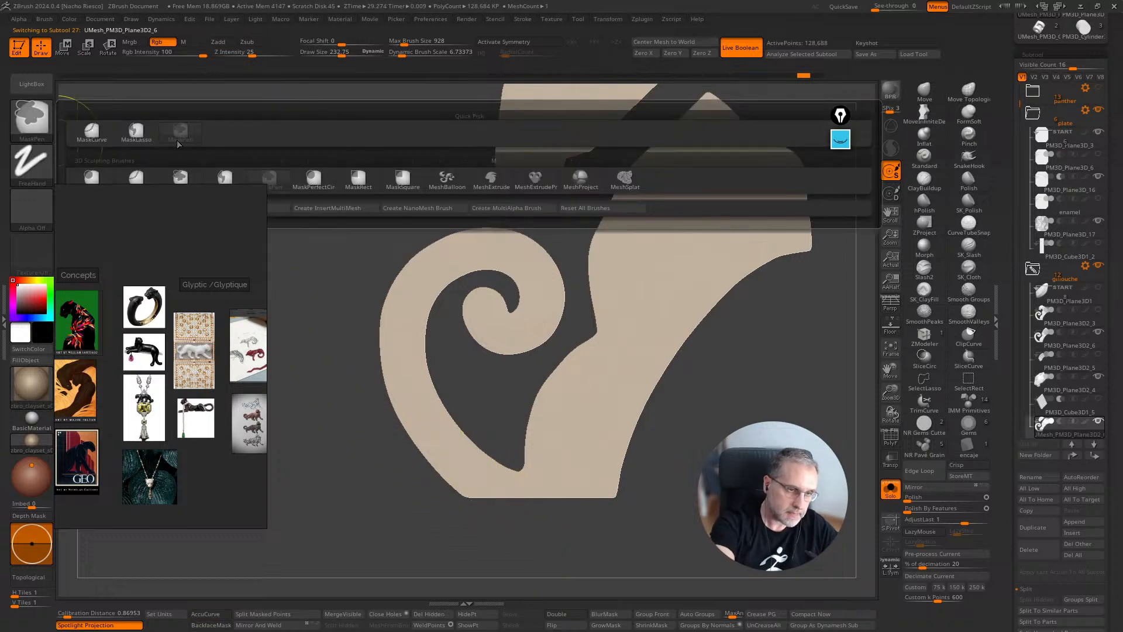
left_click(145, 140)
mouse_move(499, 512)
left_mouse_down("ctrl")
mouse_move(417, 425)
mouse_move(328, 250)
left_mouse_up("ctrl")
left_click(610, 616)
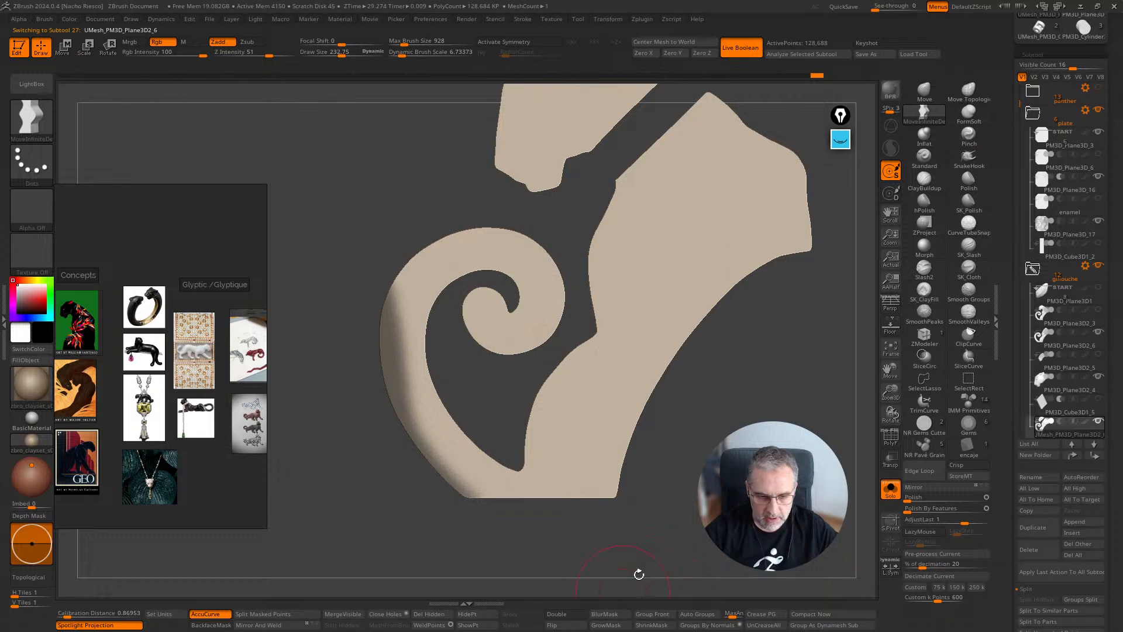
left_click(639, 574, "ctrl")
Redisplay all parts and pull the flat tail's outer edge out to the frame's bevelled corner with a draw size of about 497
key("shift+s")
key("s")
left_click_drag(442, 461, 463, 462)
left_click_drag(452, 474, 419, 452)
mouse_move(397, 404)
left_mouse_down()
mouse_move(382, 411)
mouse_move(380, 401)
left_mouse_up()
left_click_drag(380, 401, 376, 395)
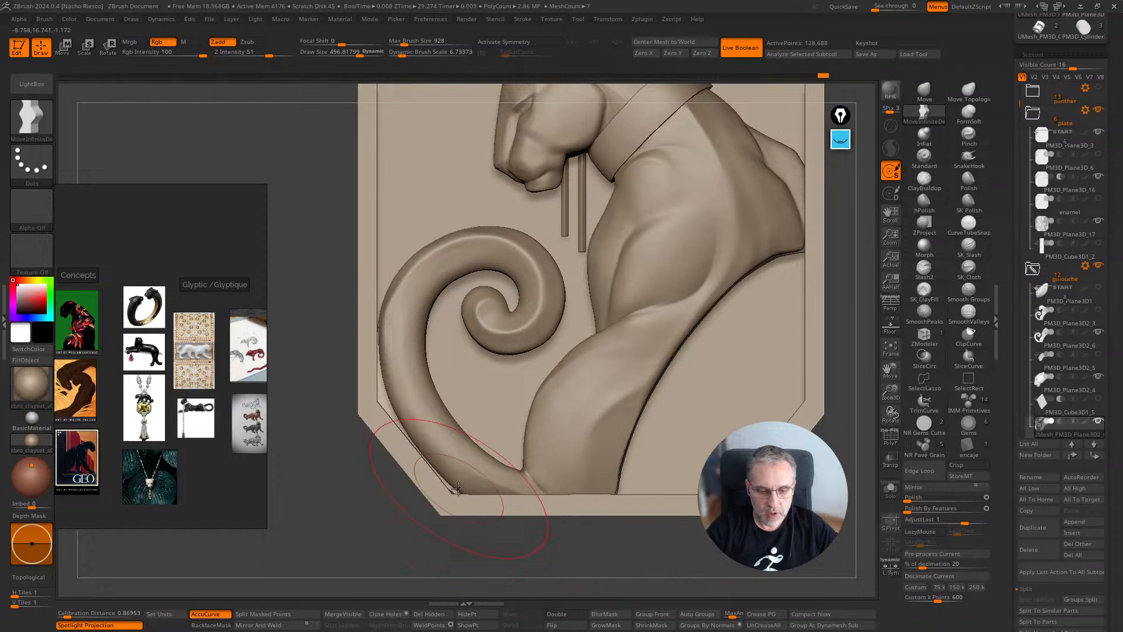
Clip the flat back straight along the frame's lower inner edge with ClipCurve, using transparency as a guide
left_click(897, 469)
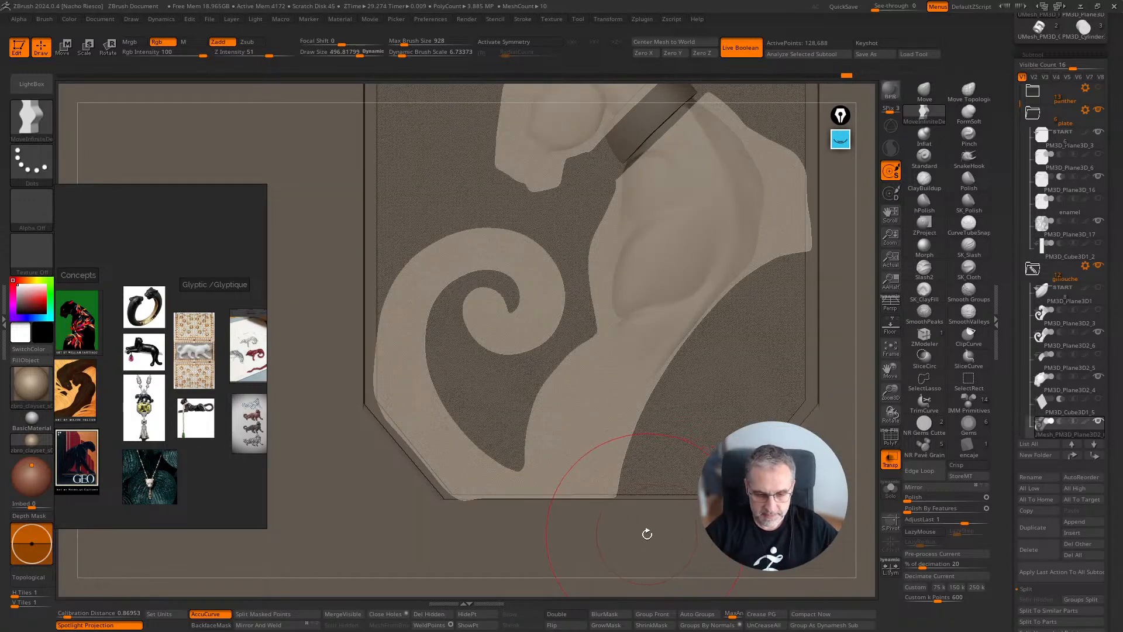
left_click(969, 338, "ctrl+shift")
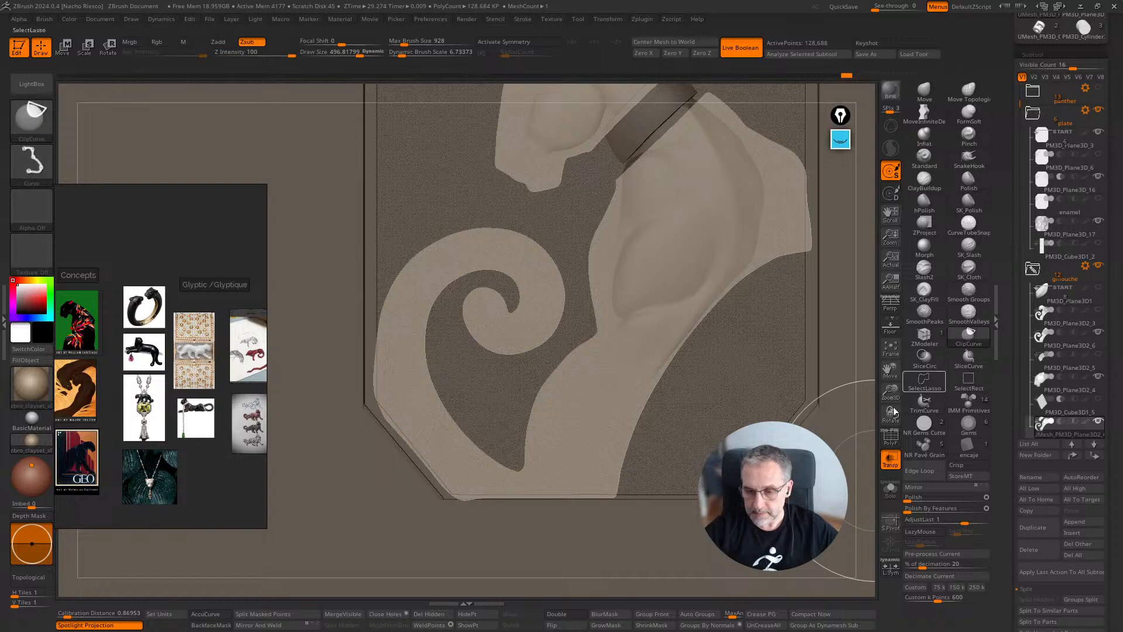
mouse_move(787, 502)
left_mouse_down("ctrl+shift")
mouse_move(586, 519)
mouse_move(238, 497)
left_mouse_up("ctrl+shift")
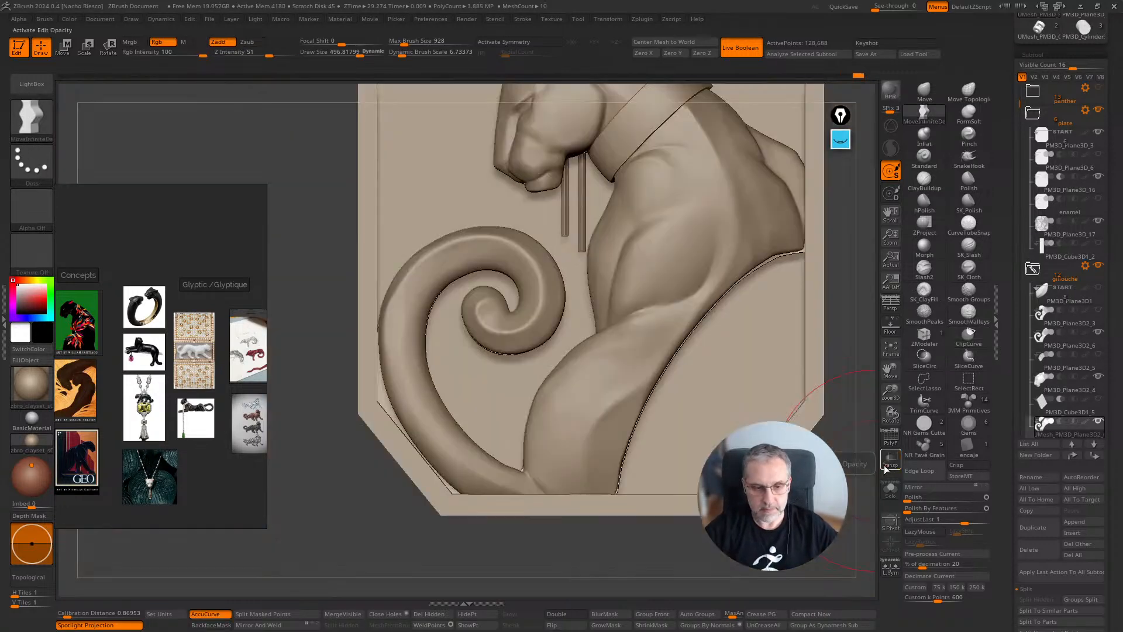
left_click(890, 461)
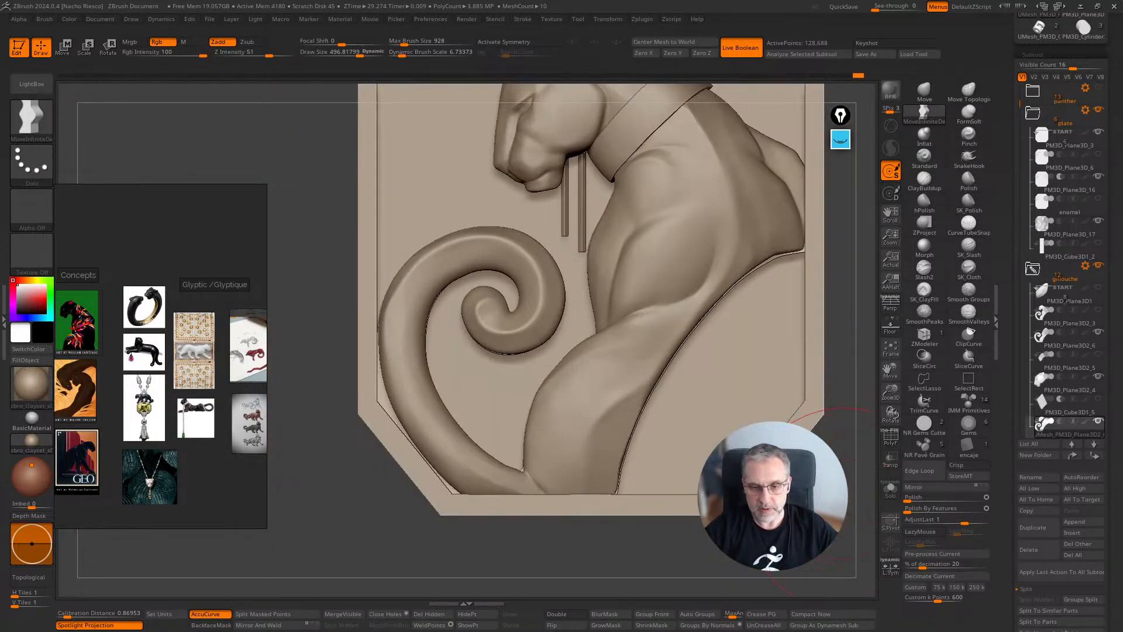
Save the tool and arrange the whole relief in front view beside the reference board
key("f")
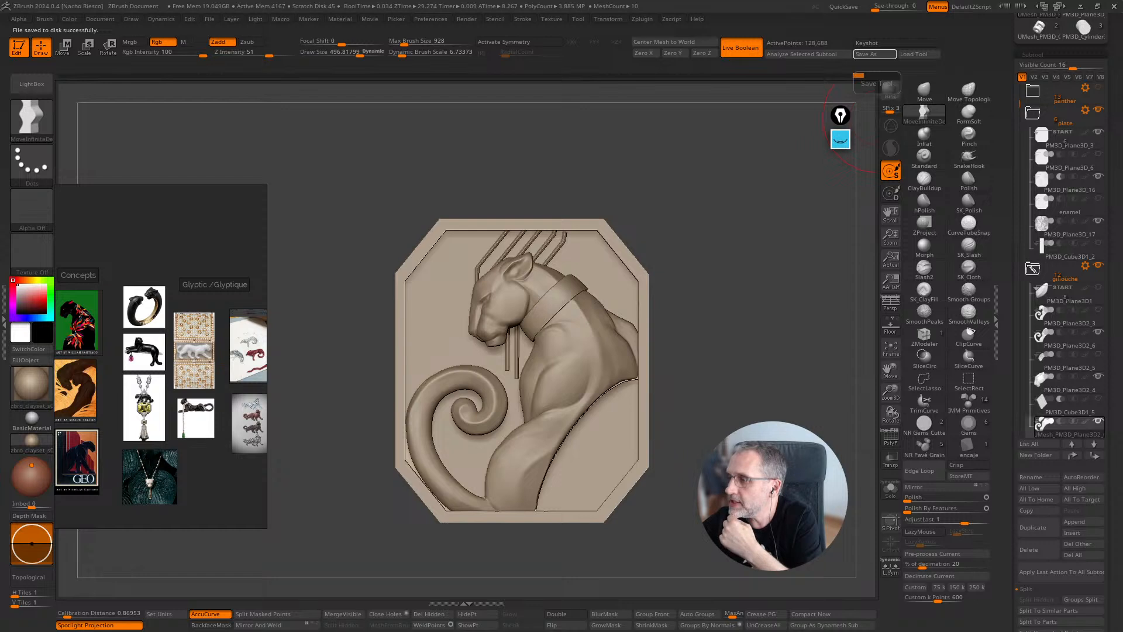
left_click(890, 349)
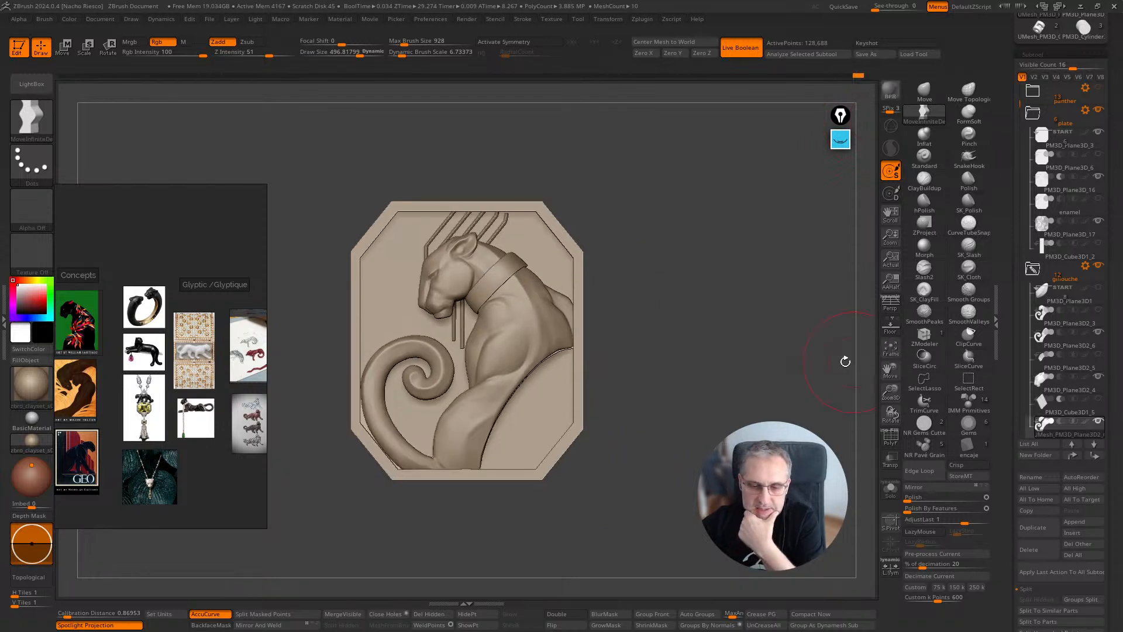
left_click_drag(775, 378, 776, 381)
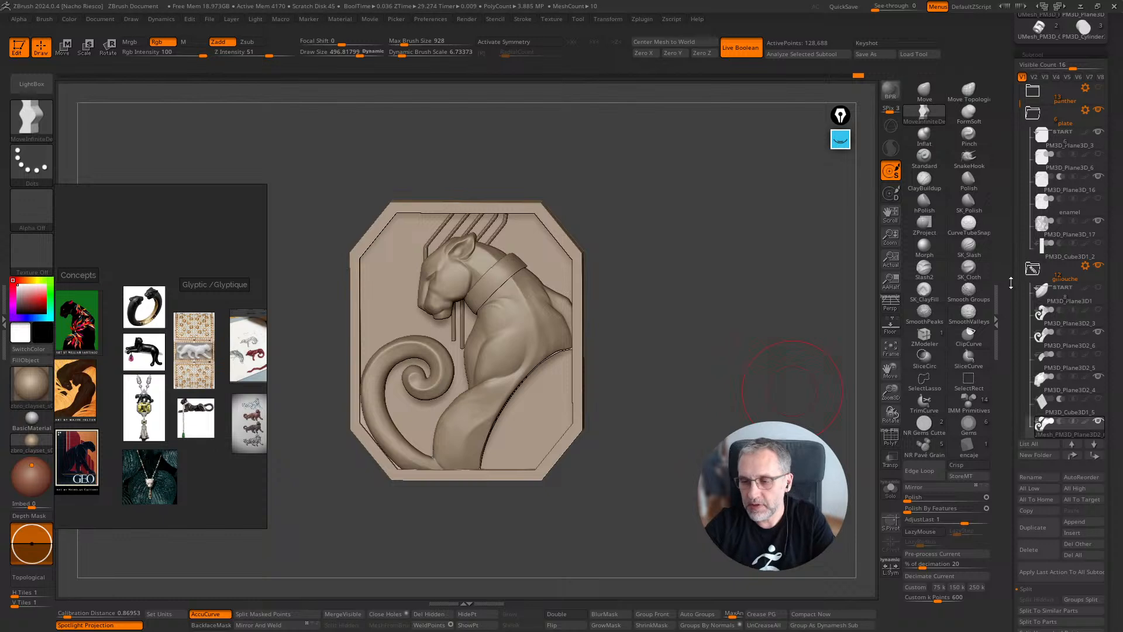
left_click_drag(1011, 283, 1008, 363)
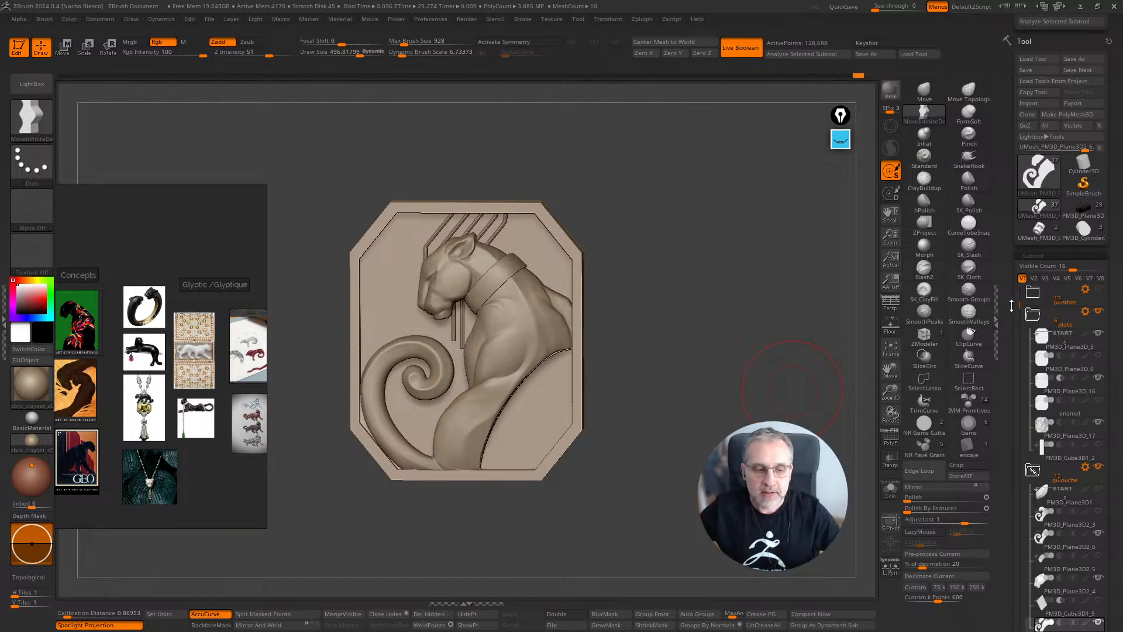
left_click_drag(720, 263, 729, 269, "shift")
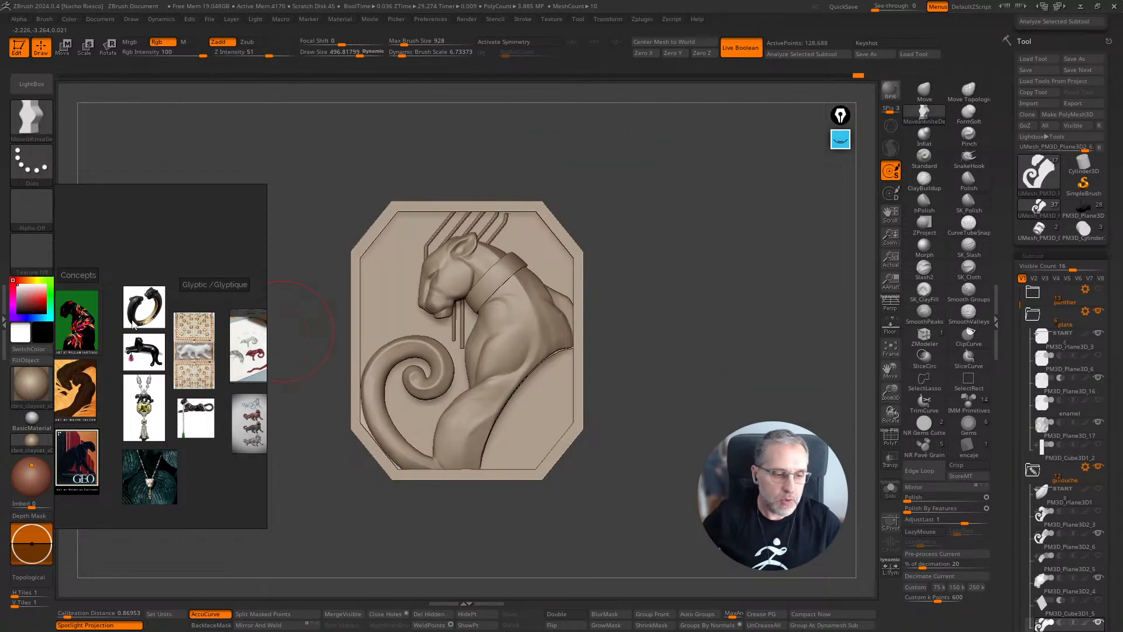
right_click_drag(110, 324, 168, 326)
mouse_move(745, 265)
left_mouse_down()
mouse_move(667, 283)
mouse_move(722, 285)
mouse_move(766, 265)
left_mouse_up()
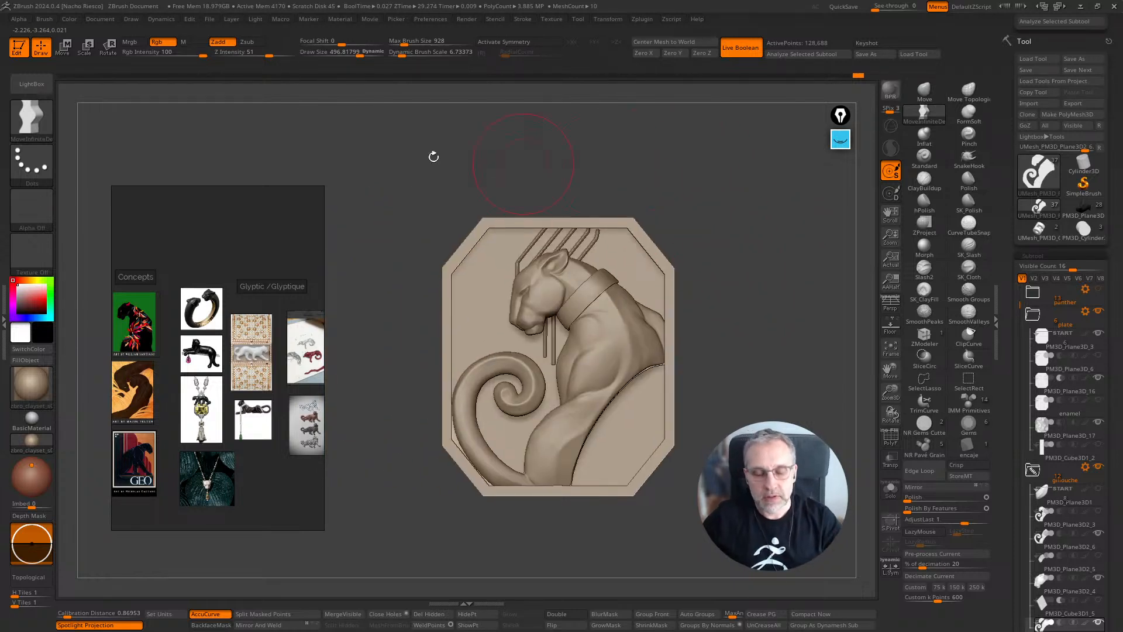
Set the scene scale in Scale Master from the sculpted body with the tail, choosing 28.38 x 26.97 x 5.96 mm
left_click(4, 312)
left_click_drag(321, 309, 408, 311)
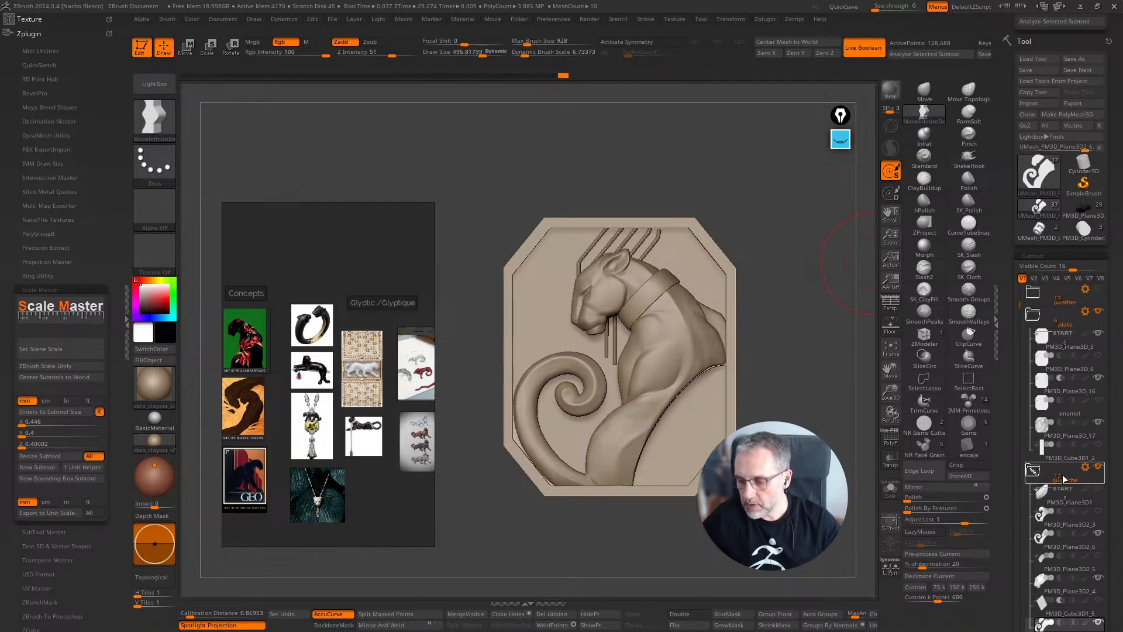
left_click(1048, 542)
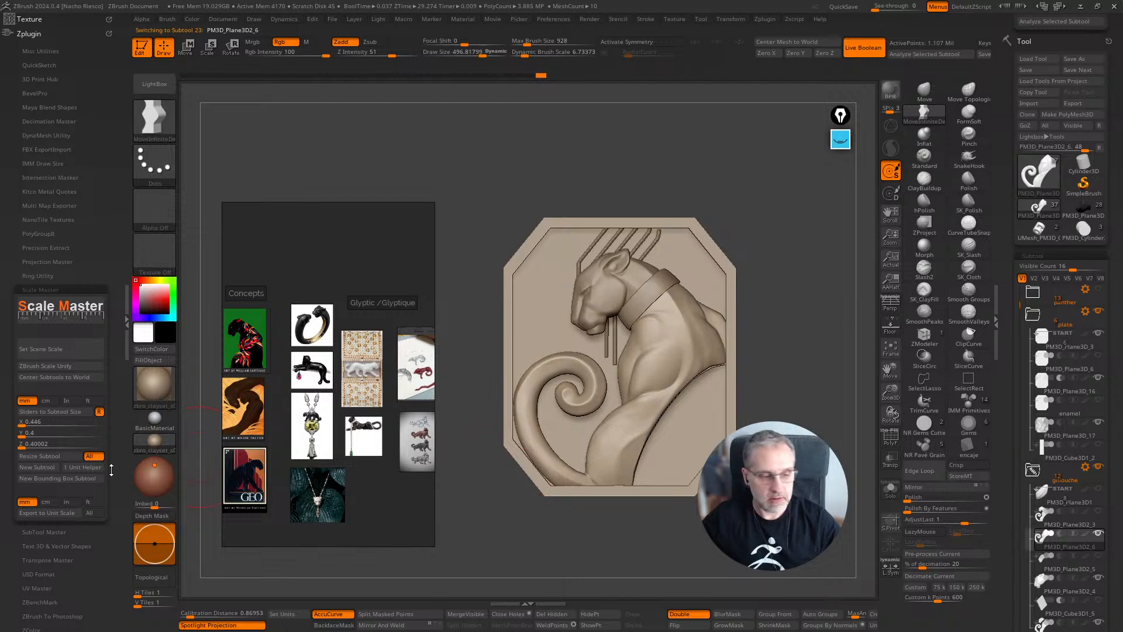
left_click(79, 351)
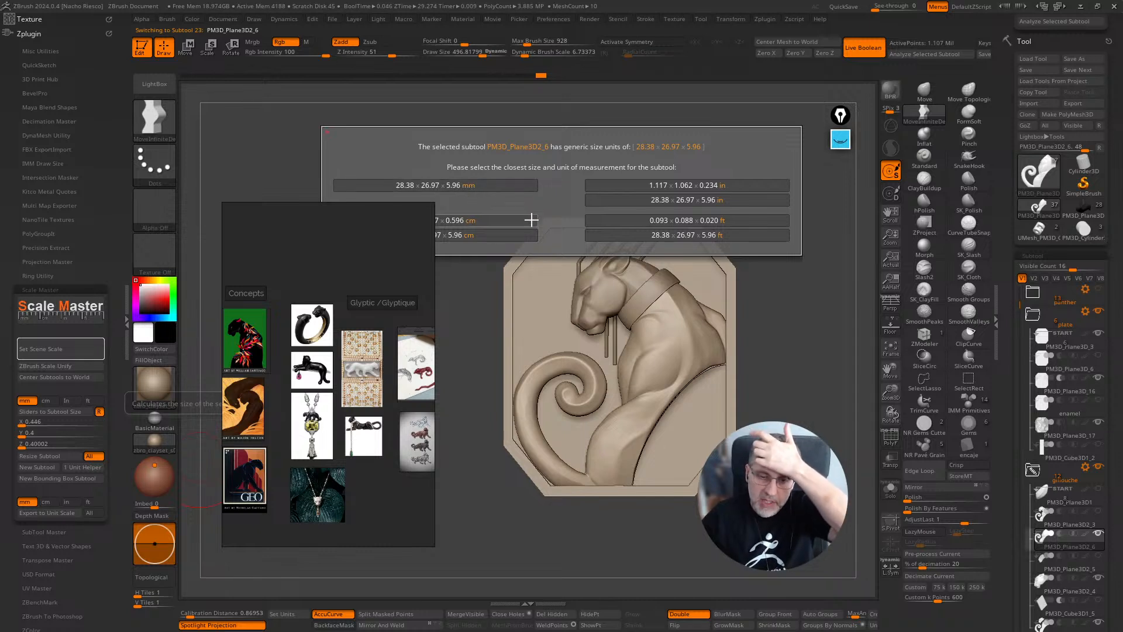
left_click(485, 185)
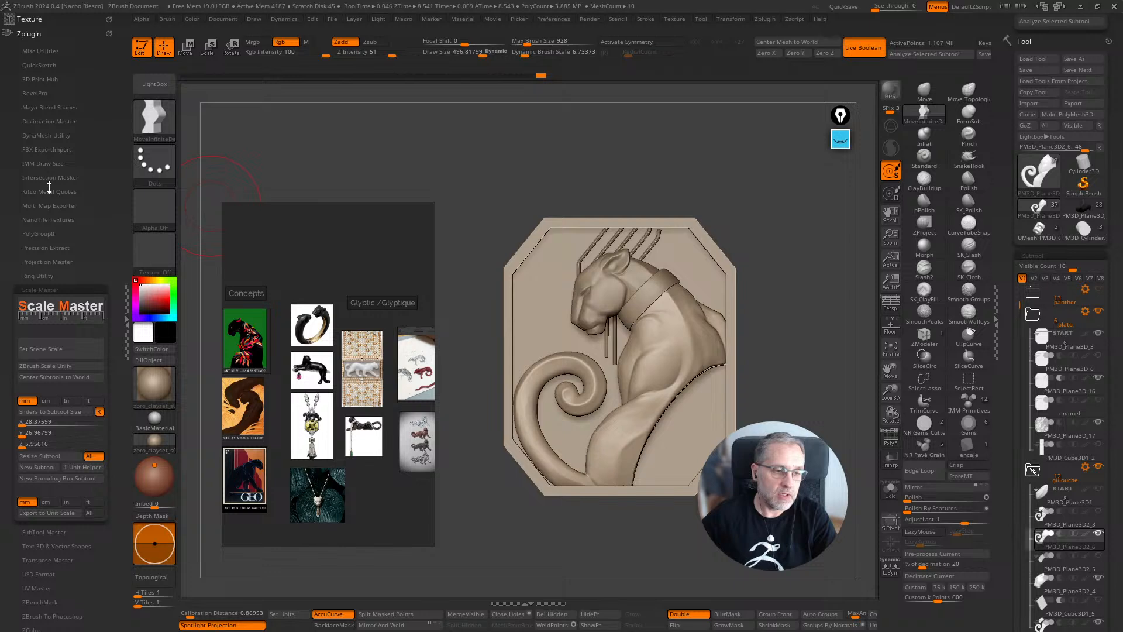
Update the body's size ratios in 3D Print Hub to 28.38 x 26.97 x 5.96 mm and check its mesh volume
left_click(71, 288)
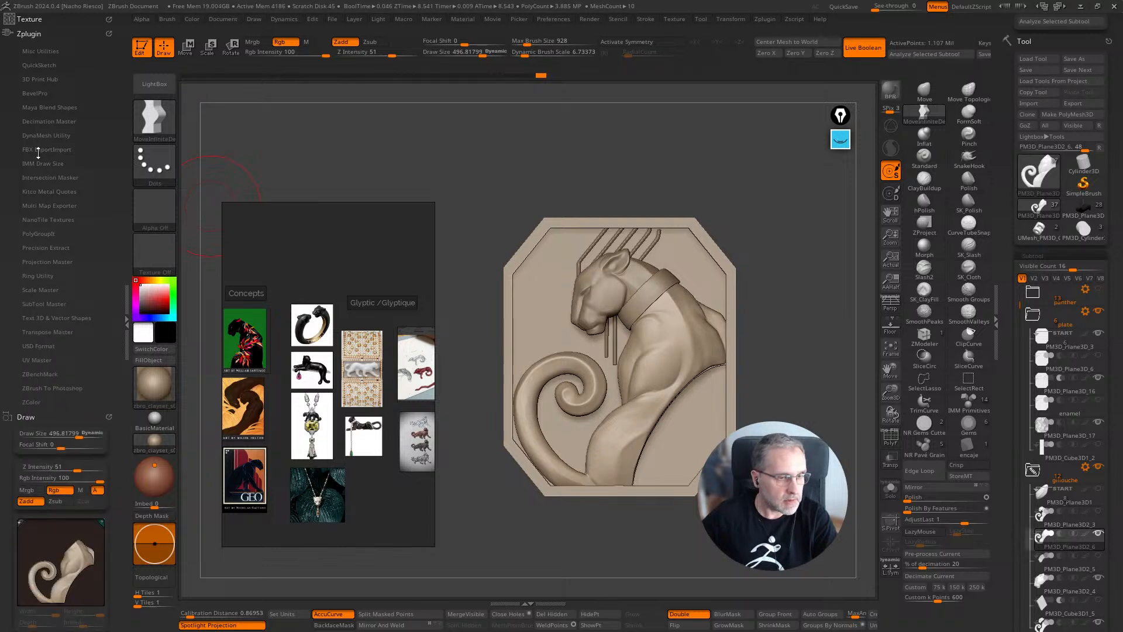
left_click(38, 80)
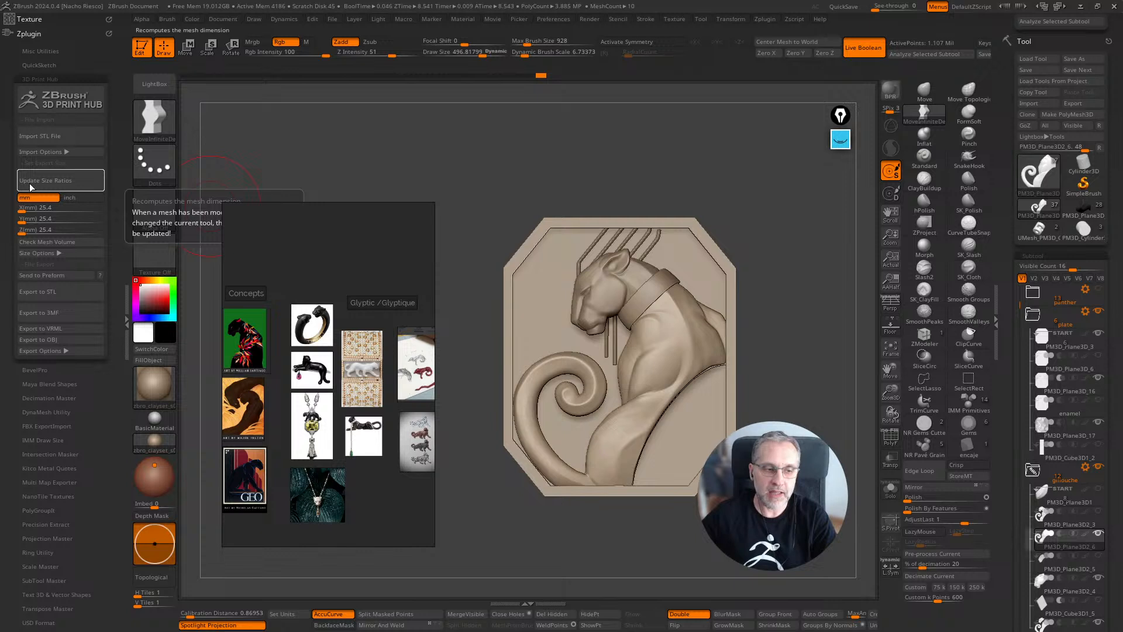
left_click(48, 184)
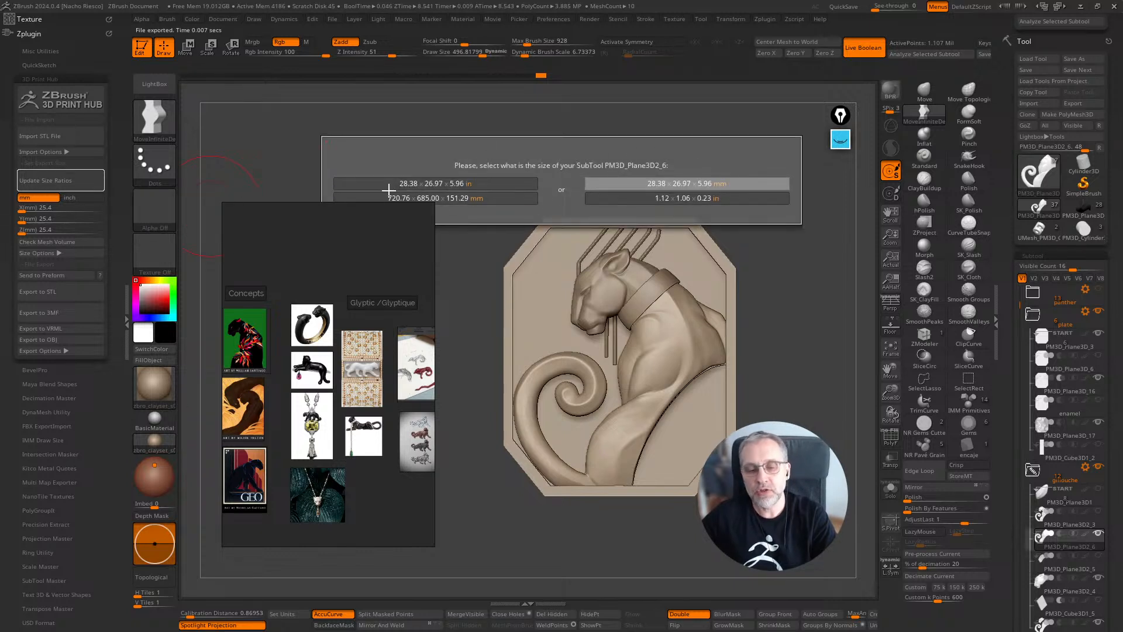
left_click_drag(403, 220, 391, 307)
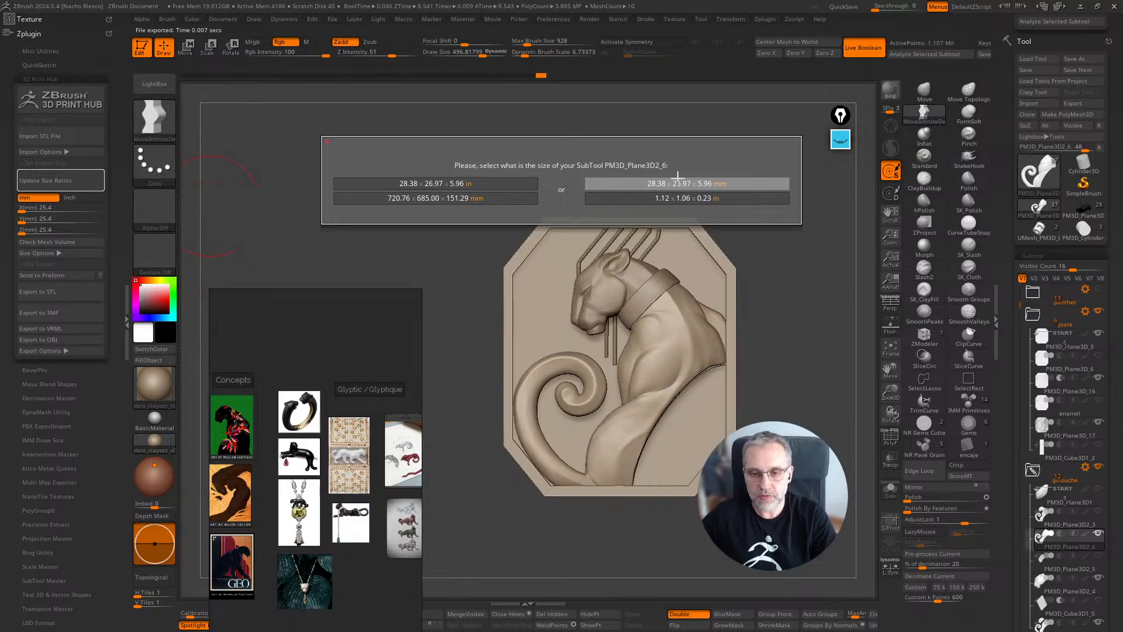
left_click(696, 183)
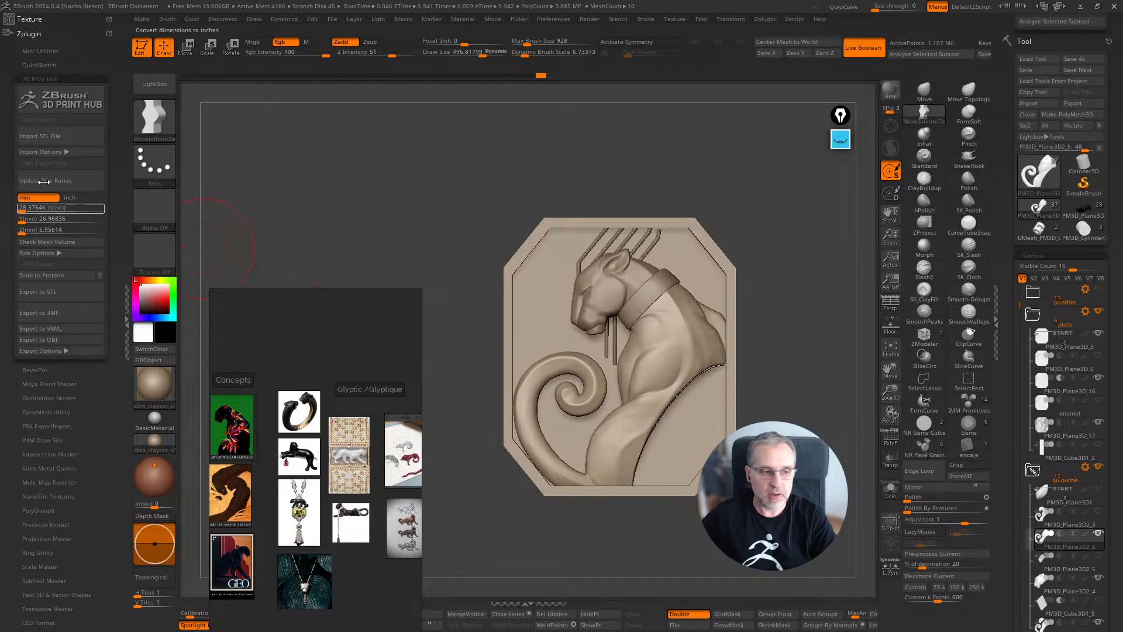
left_click(32, 241)
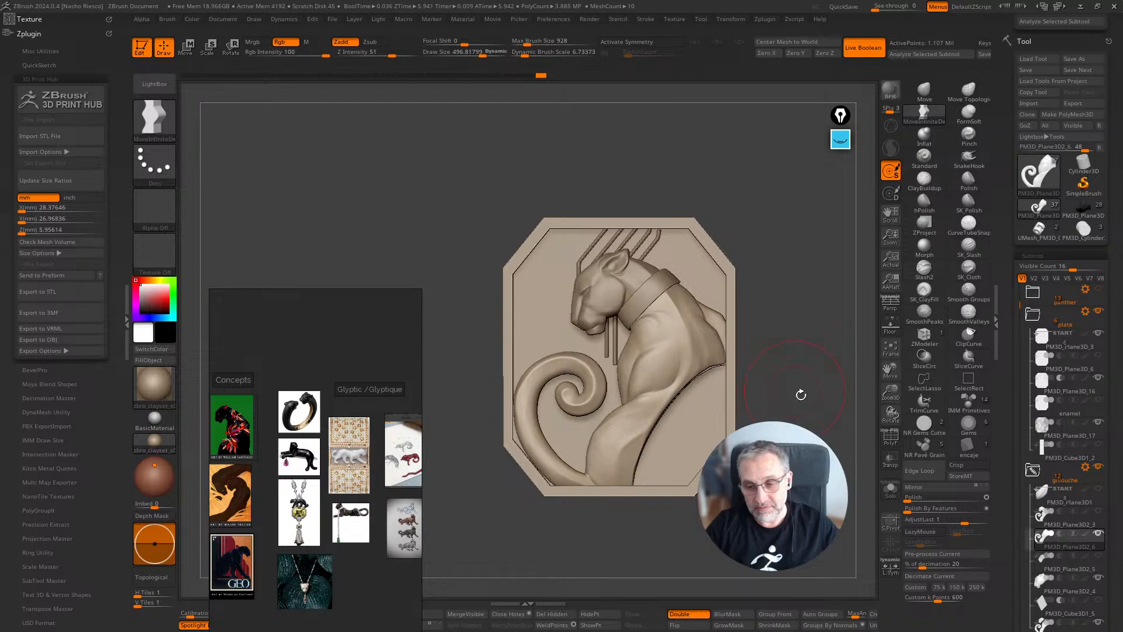
Sketch the long curved lines of a bending mesh in black beside the relief with the screen pen
left_click_drag(820, 412, 706, 446, "alt")
left_click(840, 141)
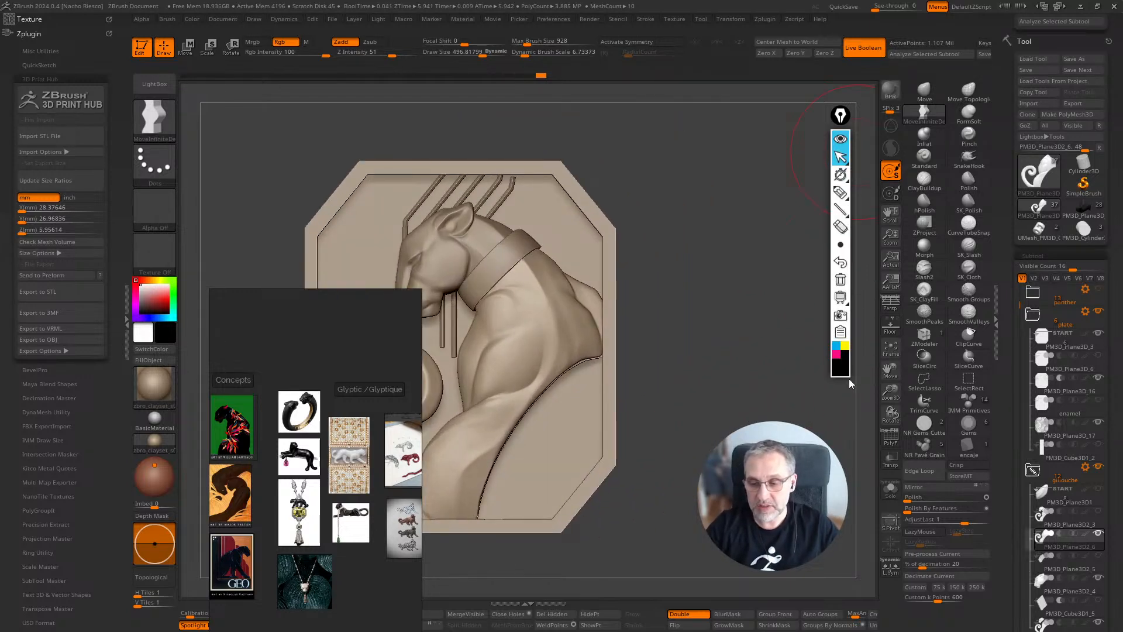
mouse_move(839, 217)
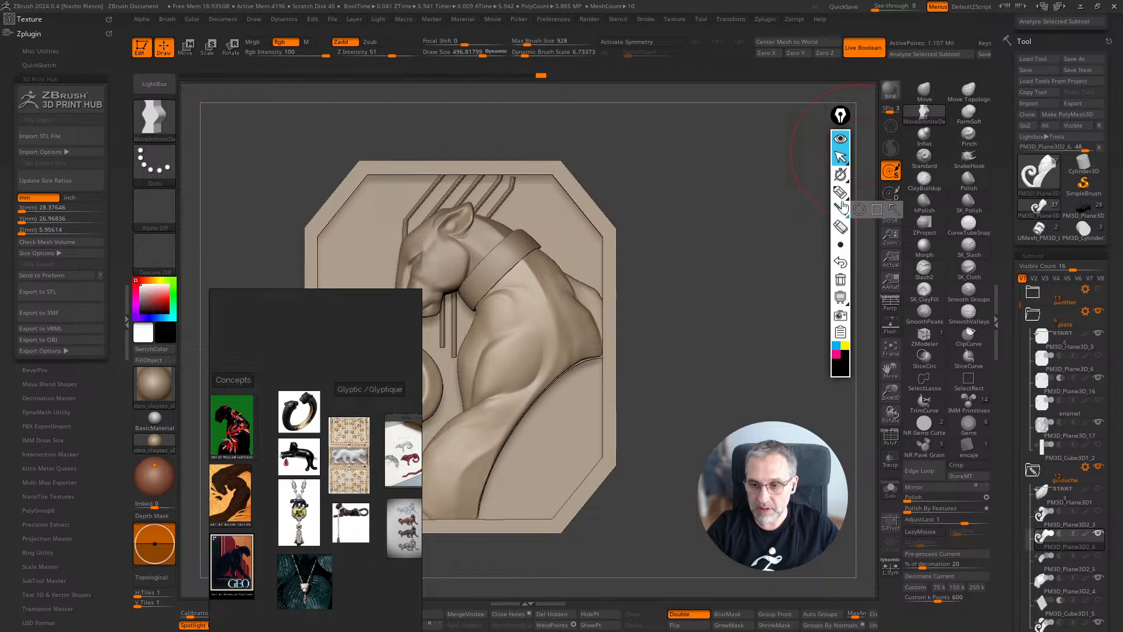
left_click(840, 192)
mouse_move(661, 421)
left_mouse_down()
mouse_move(706, 371)
mouse_move(724, 193)
left_mouse_up()
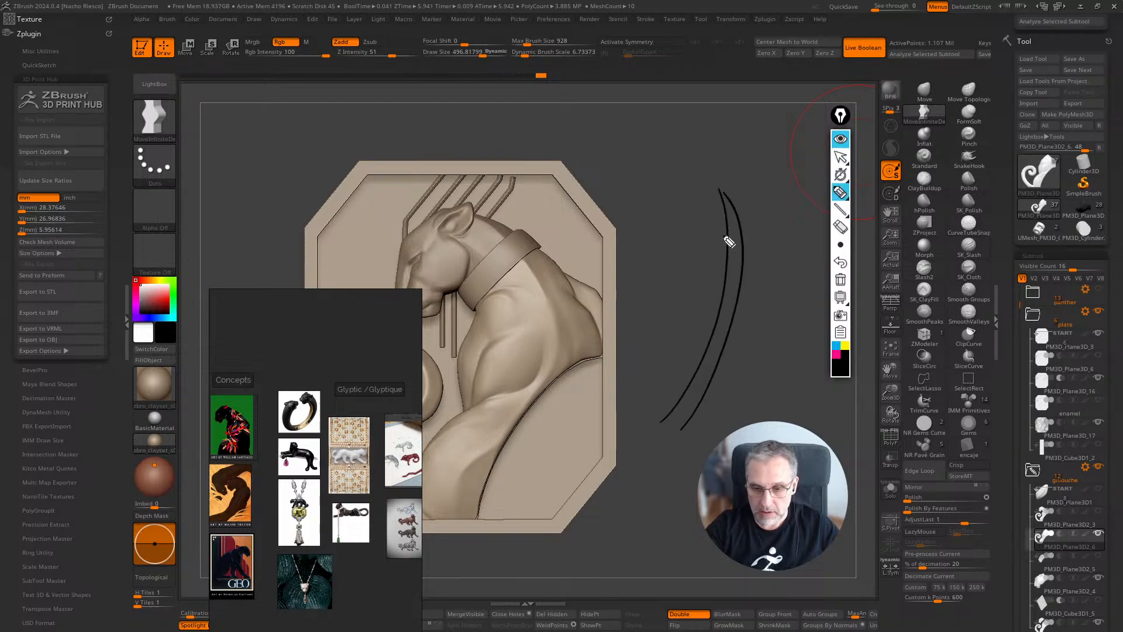
mouse_move(697, 442)
left_mouse_down()
mouse_move(744, 371)
mouse_move(766, 281)
left_mouse_up()
mouse_move(664, 424)
left_mouse_down()
mouse_move(556, 418)
mouse_move(522, 394)
mouse_move(489, 412)
left_mouse_up()
left_click_drag(703, 439, 497, 453)
mouse_move(793, 297)
left_mouse_down()
mouse_move(719, 447)
mouse_move(550, 511)
left_mouse_up()
Add black cross lines along the curved strokes to complete the sketched mesh grid
left_click_drag(647, 413, 664, 532)
left_click_drag(627, 432, 638, 538)
left_click_drag(604, 451, 610, 552)
left_click_drag(583, 450, 588, 550)
left_click_drag(563, 419, 564, 550)
left_click_drag(532, 410, 531, 538)
mouse_move(679, 427)
left_mouse_down()
mouse_move(664, 477)
mouse_move(700, 470)
left_mouse_up()
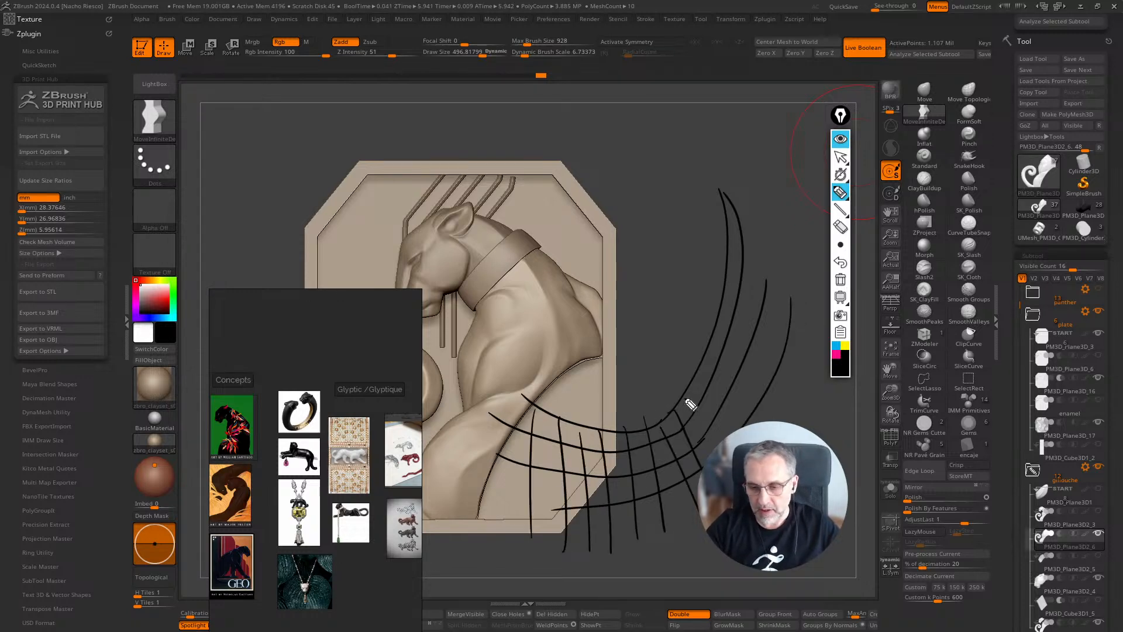
left_click_drag(686, 399, 715, 438)
left_click_drag(699, 375, 742, 426)
left_click_drag(692, 349, 793, 415)
left_click_drag(708, 330, 814, 390)
left_click_drag(710, 309, 819, 359)
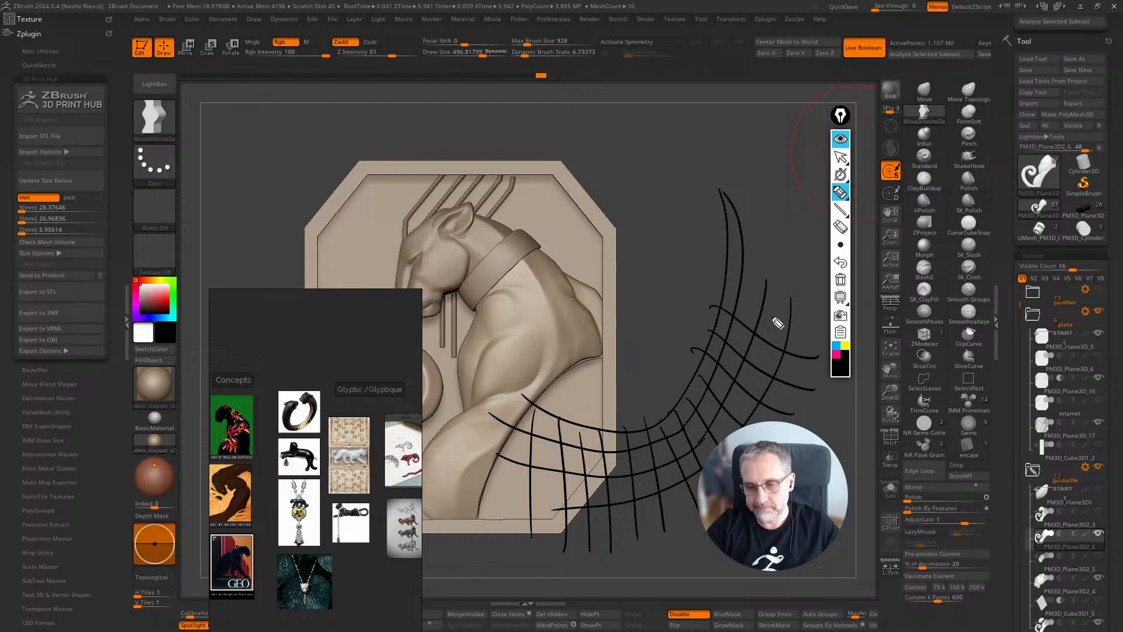
left_click_drag(742, 285, 826, 321)
left_click_drag(732, 258, 818, 290)
left_click_drag(725, 216, 819, 260)
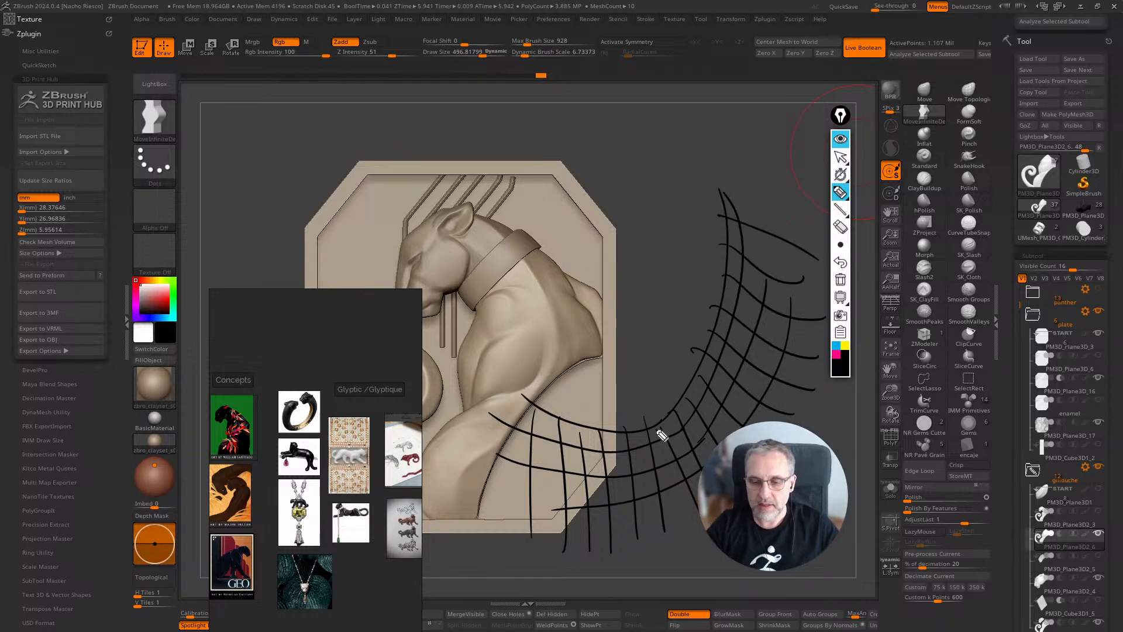
Mark the sketched mesh's two edge directions in magenta and blue, with a yellow dashed line running from their meeting point
left_click(837, 355)
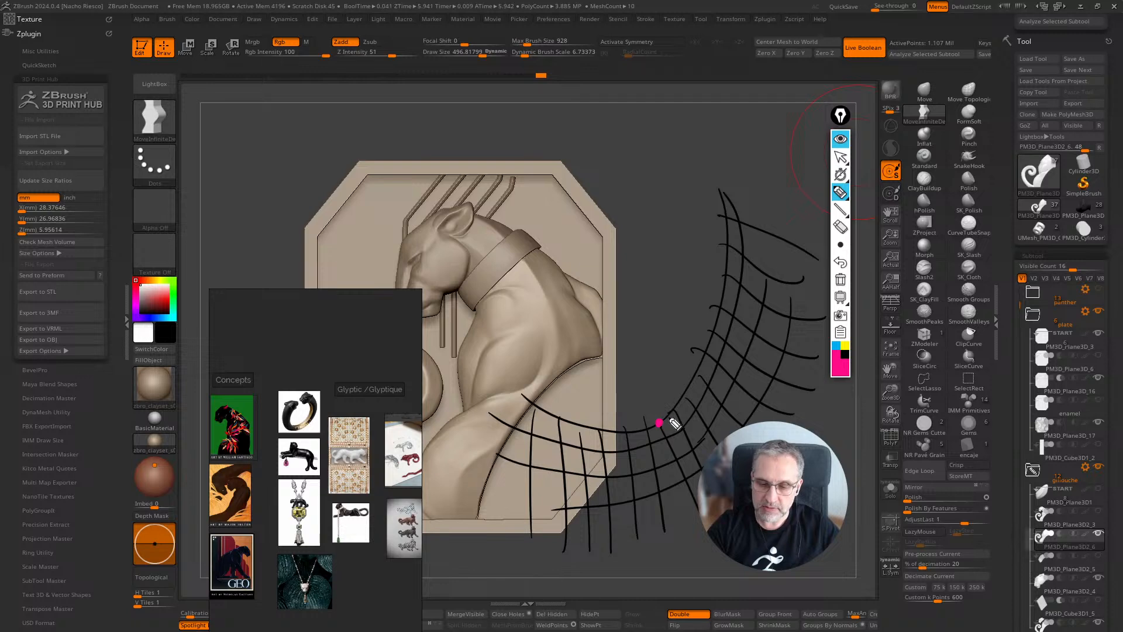
mouse_move(660, 423)
left_mouse_down()
mouse_move(699, 374)
mouse_move(729, 193)
left_mouse_up()
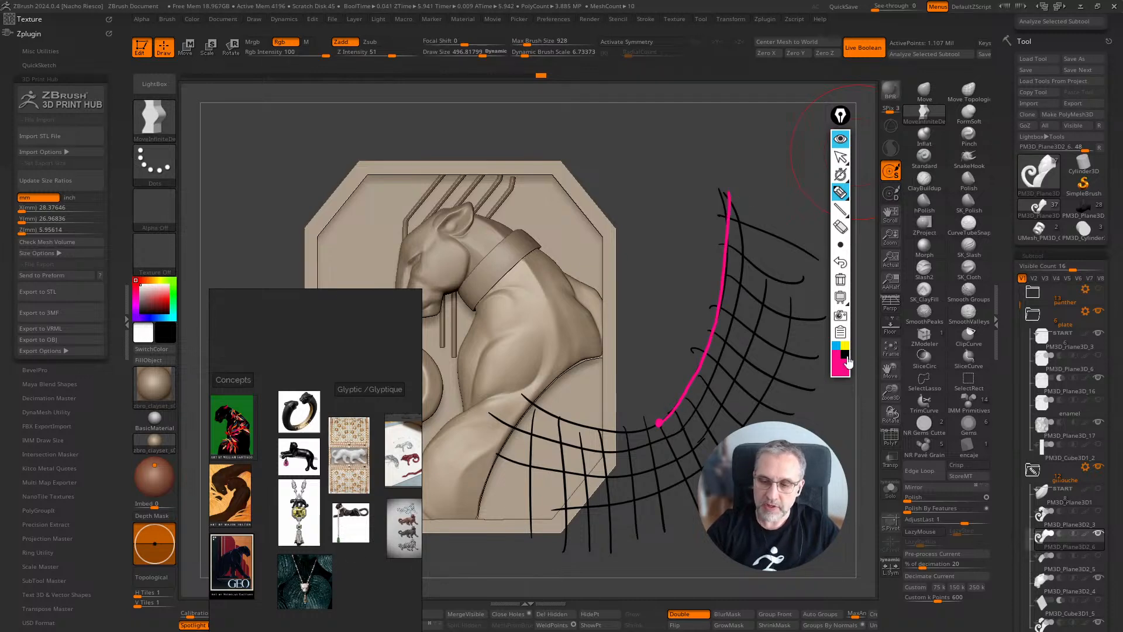
left_click(836, 345)
mouse_move(659, 424)
left_mouse_down()
mouse_move(555, 421)
mouse_move(513, 386)
left_mouse_up()
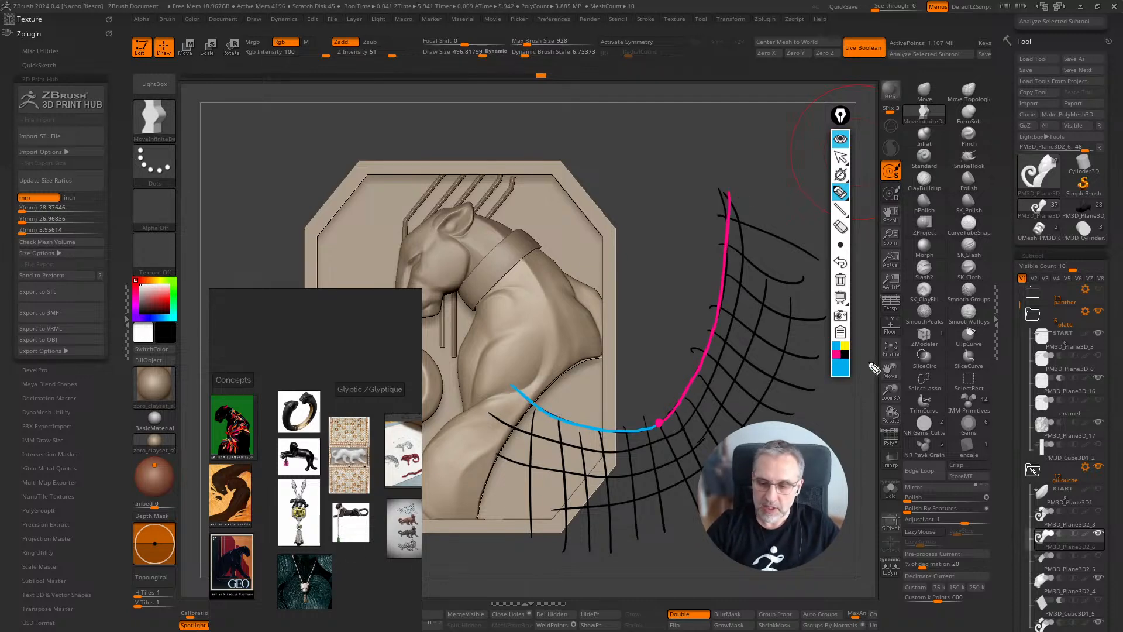
left_click(845, 345)
left_click_drag(660, 431, 701, 519)
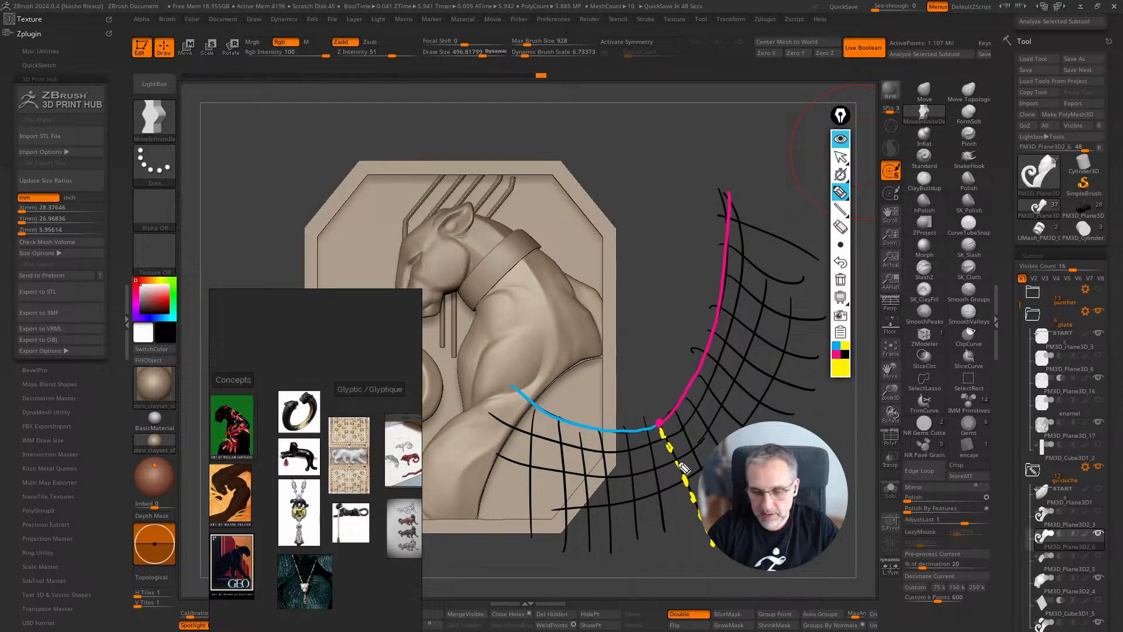
left_click(658, 422)
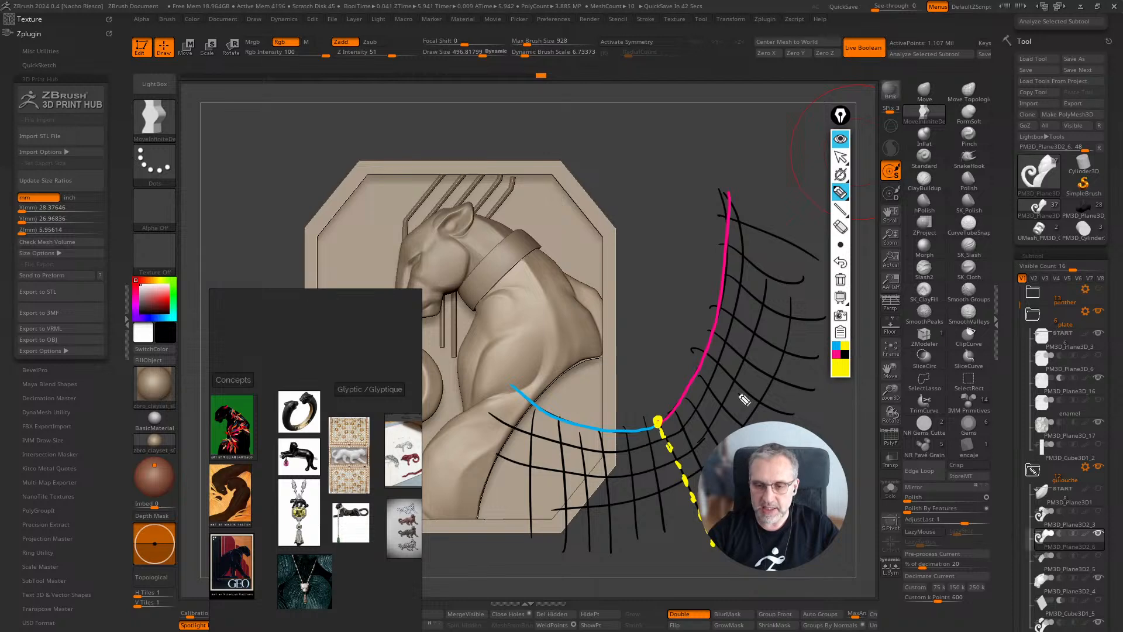
Turn on KeepCreases and KeepGroups in the ZRemesher settings and clear the pen annotations
left_click(840, 156)
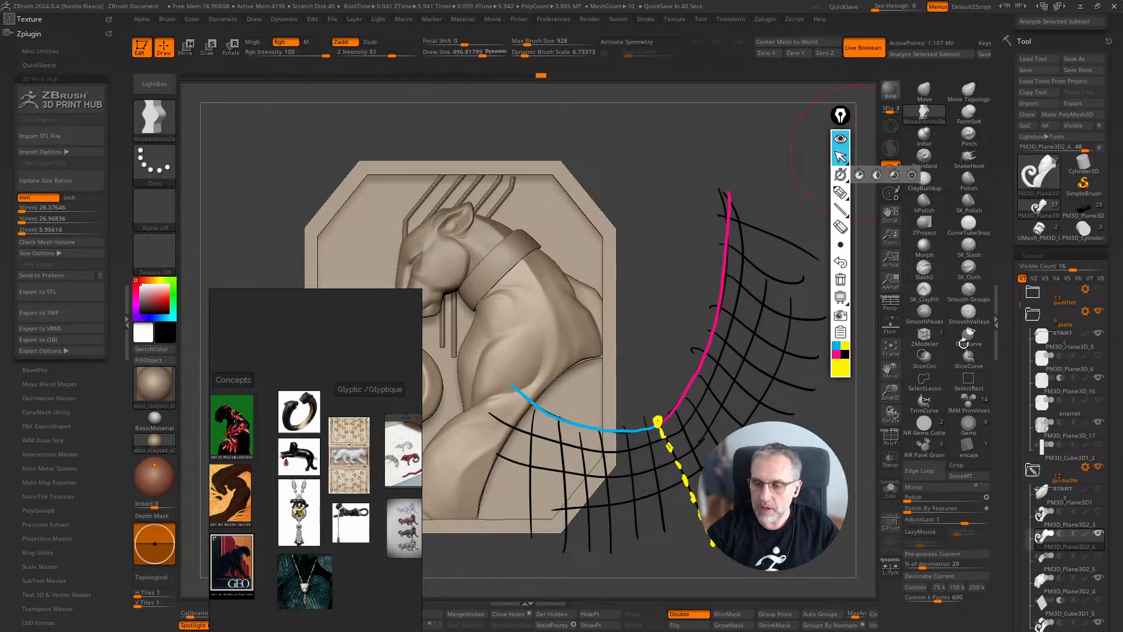
scroll(1009, 477, "down", 10)
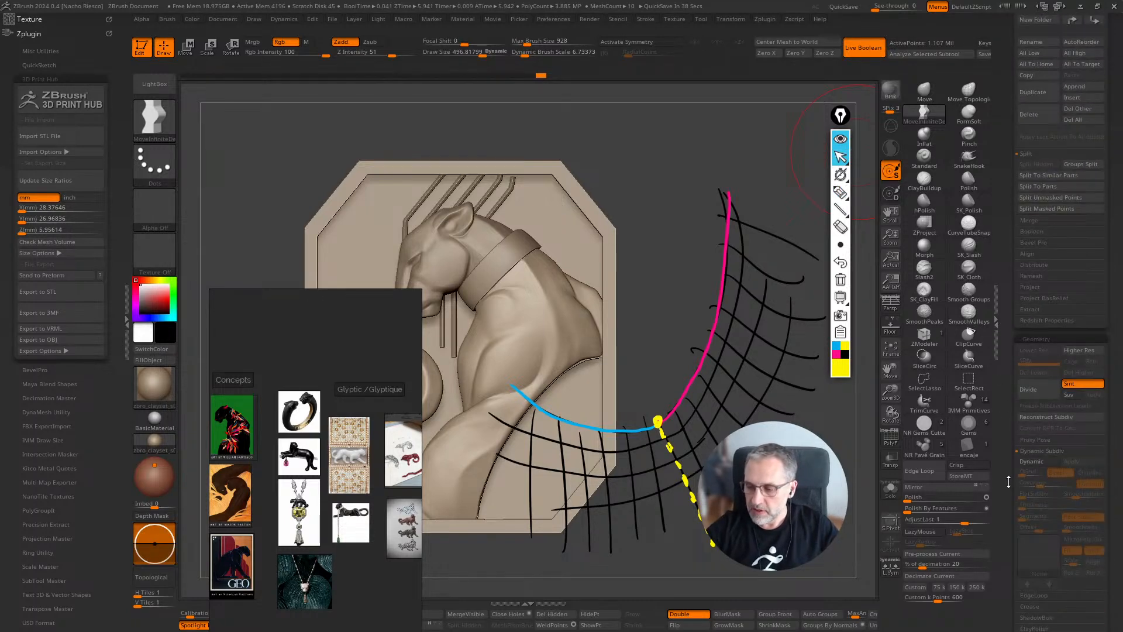
scroll(1011, 390, "down", 5)
left_click(1047, 464)
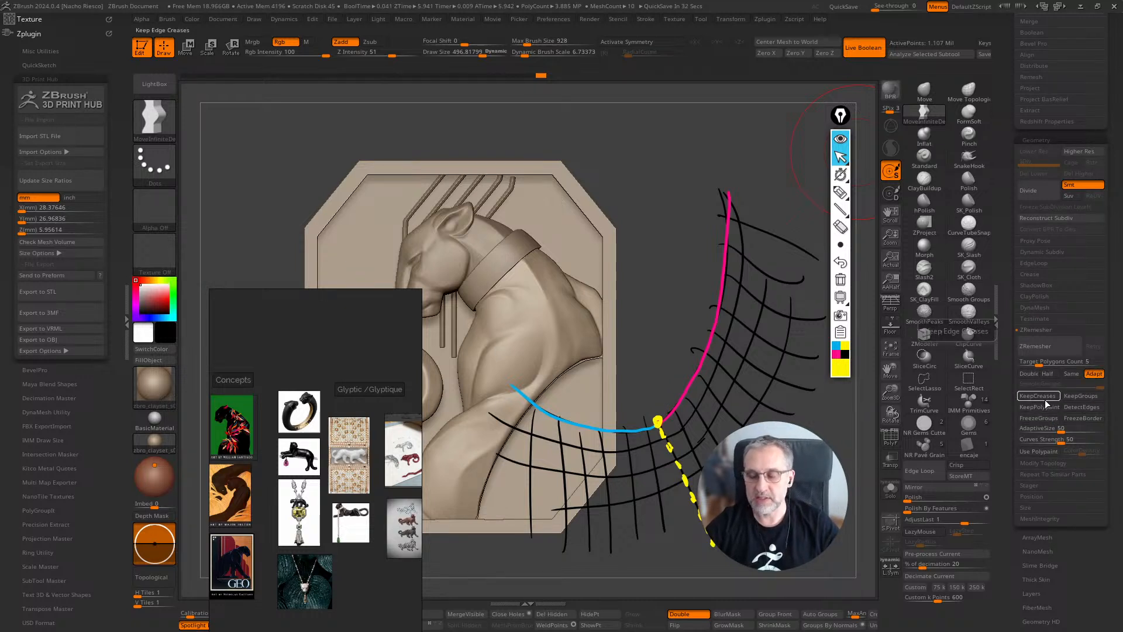
left_click(1080, 396)
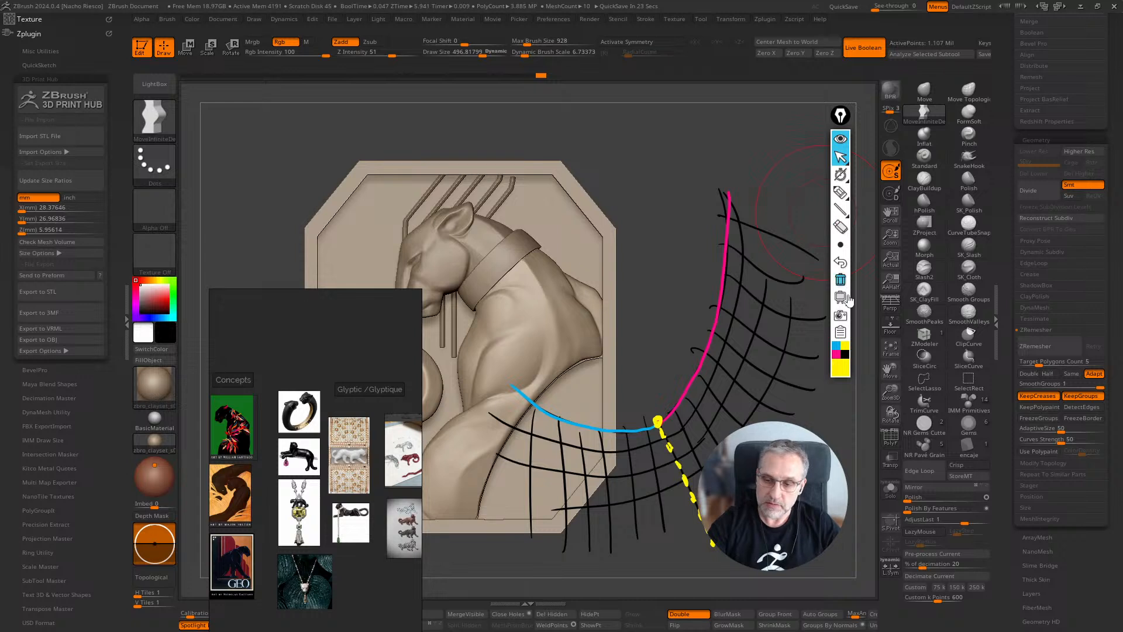
left_click(840, 279)
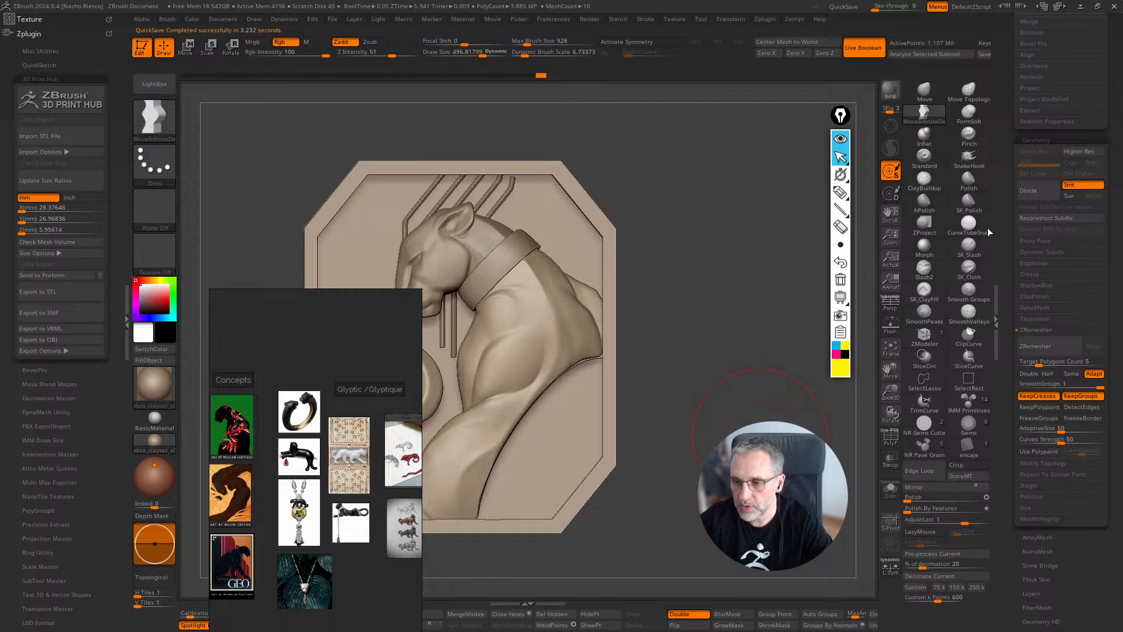
Switch to a Plane3D tool and convert it to a subdivided PolyMesh3D with its wireframe shown
scroll(1002, 205, "up", 10)
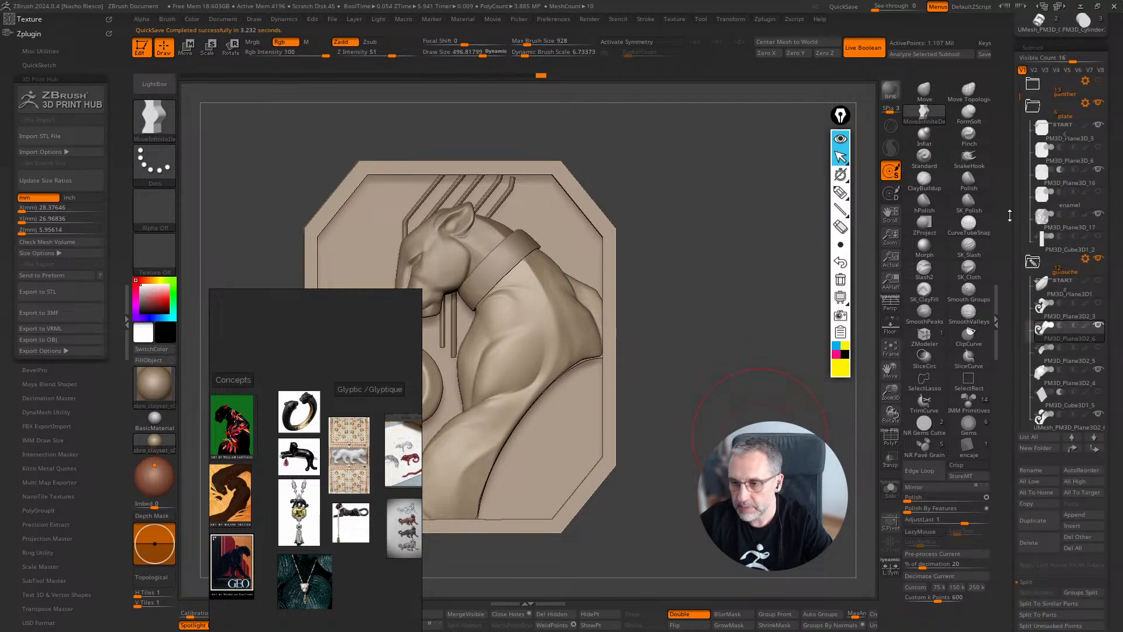
scroll(1011, 279, "up", 4)
left_click(1039, 246)
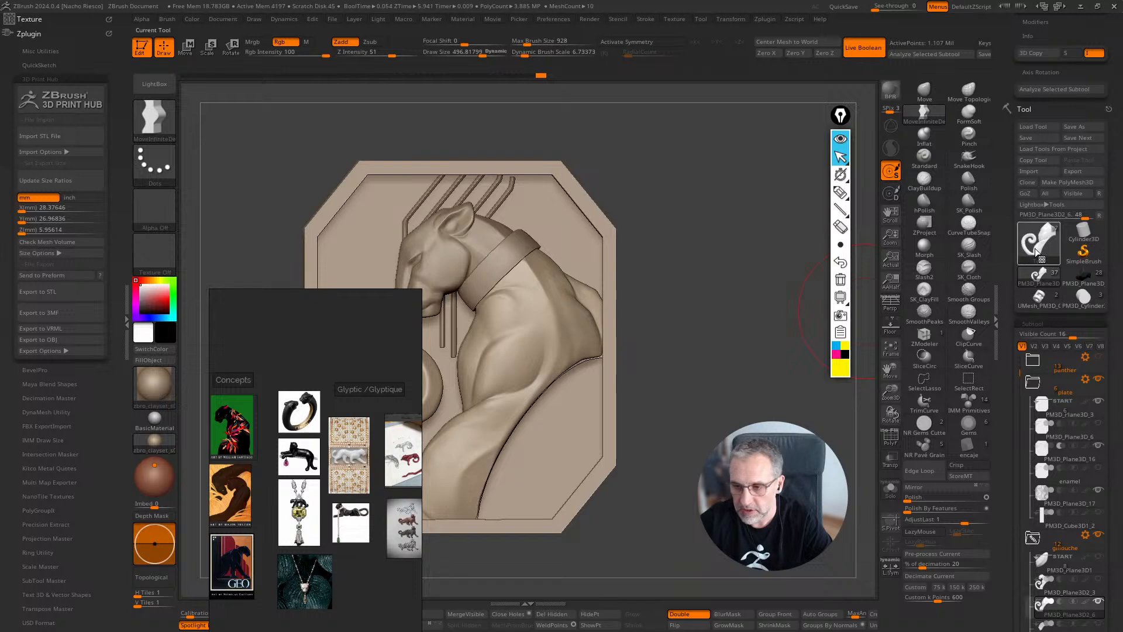
left_click(1039, 247)
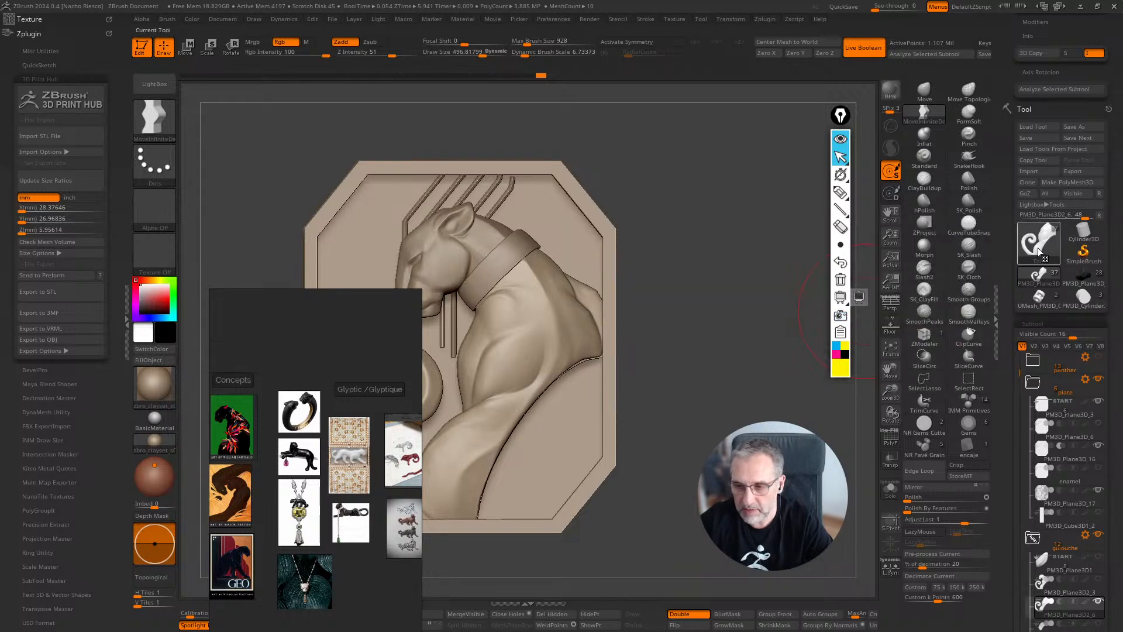
left_click(1038, 247)
left_click(939, 290)
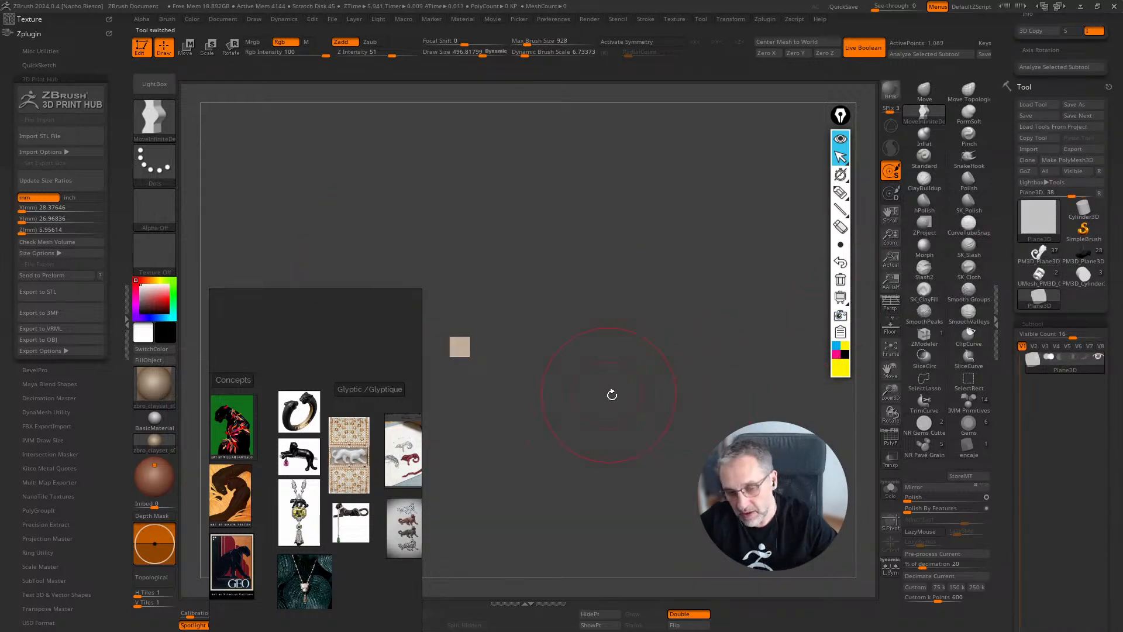
left_click_drag(655, 344, 880, 437, "alt")
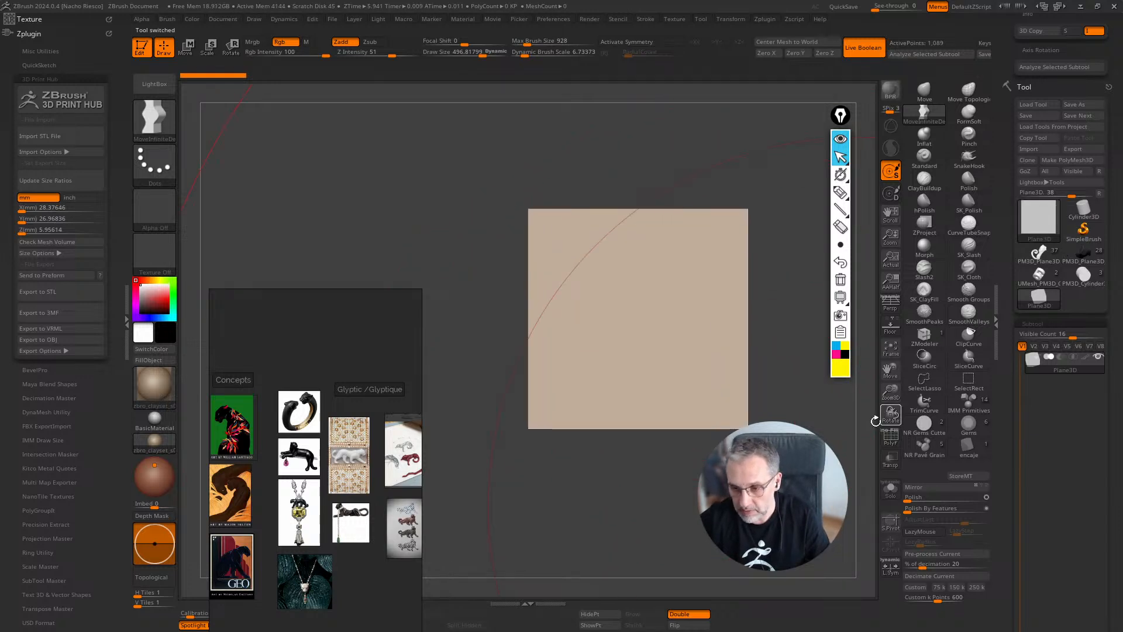
left_click(890, 438)
left_click(1066, 160)
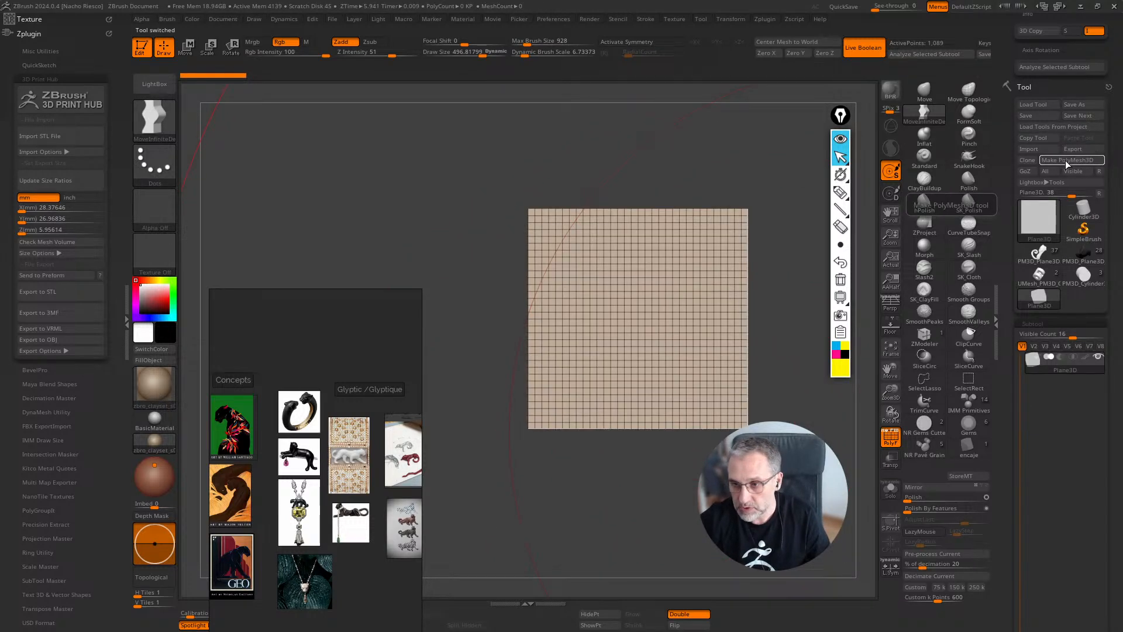
key("ctrl")
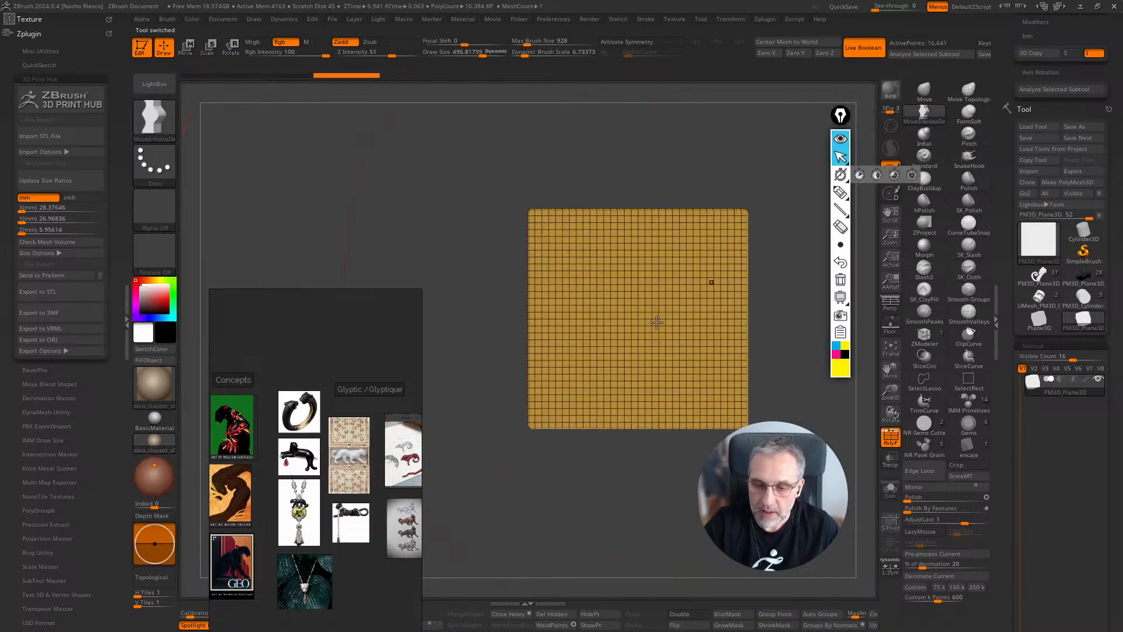
Try pushing the plane with the Move brush, setting Z Intensity to 88 and the draw size to about 92
key("s")
mouse_move(612, 381)
left_mouse_down()
mouse_move(662, 384)
mouse_move(564, 408)
left_mouse_up()
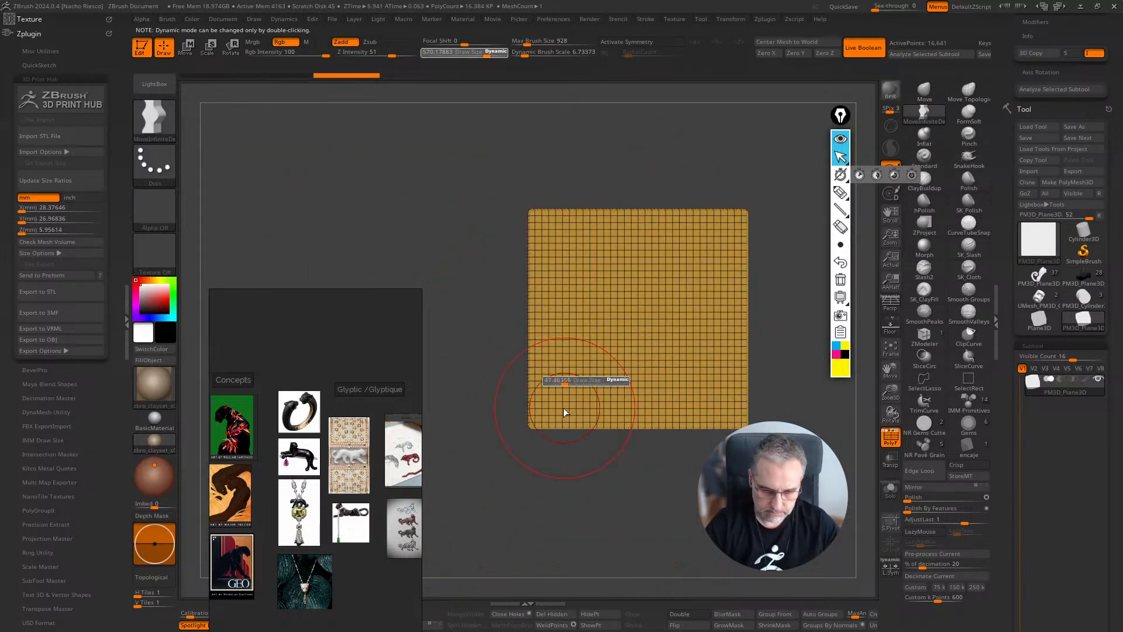
left_click(924, 92)
key("s")
left_click_drag(601, 363, 579, 365)
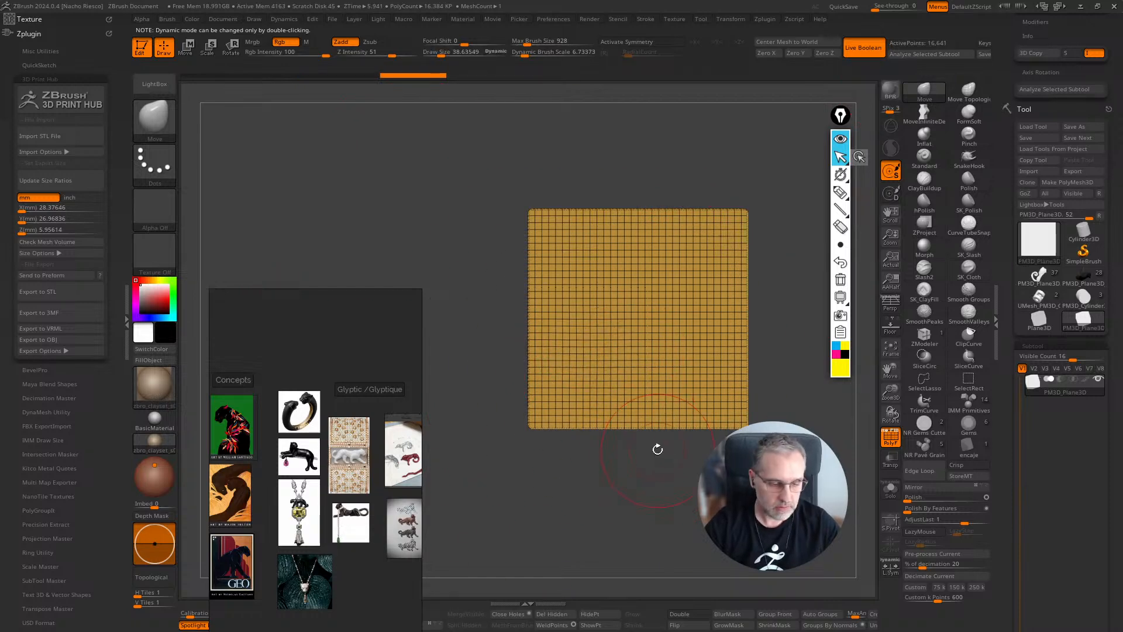
left_click_drag(655, 464, 659, 482)
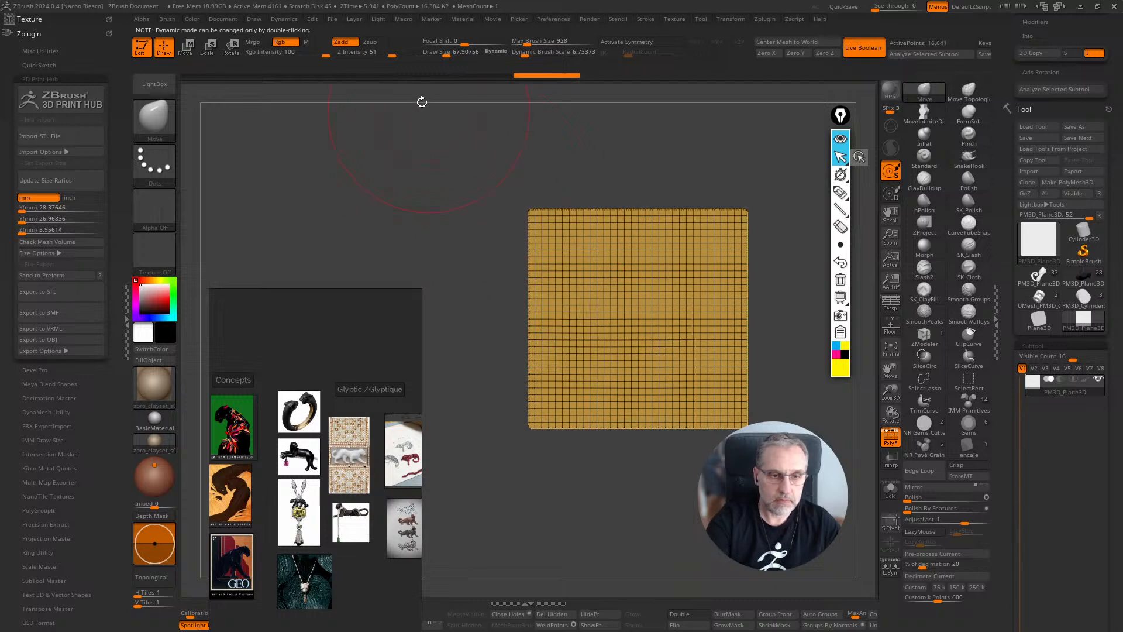
left_click_drag(393, 51, 405, 50)
key("s")
left_click_drag(597, 309, 591, 308)
left_click(591, 321)
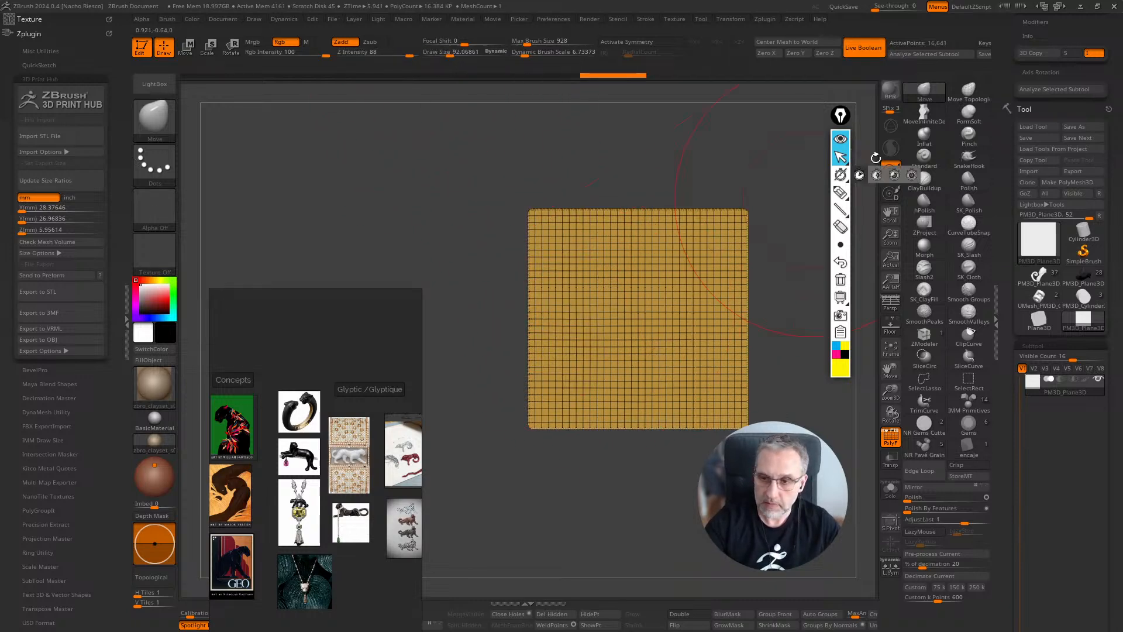
Warp the plane's mesh and outer edges unevenly with the MoveInfiniteDepth brush at a draw size of about 75
left_click(924, 115)
key("s")
left_click_drag(784, 393, 789, 393)
mouse_move(717, 406)
left_mouse_down()
mouse_move(697, 424)
mouse_move(638, 341)
mouse_move(677, 361)
left_mouse_up()
left_click_drag(668, 319, 727, 285)
left_click_drag(621, 321, 593, 432)
mouse_move(677, 403)
left_mouse_down()
mouse_move(671, 441)
mouse_move(693, 444)
mouse_move(642, 408)
mouse_move(585, 411)
left_mouse_up()
left_click_drag(717, 495, 746, 521, "alt")
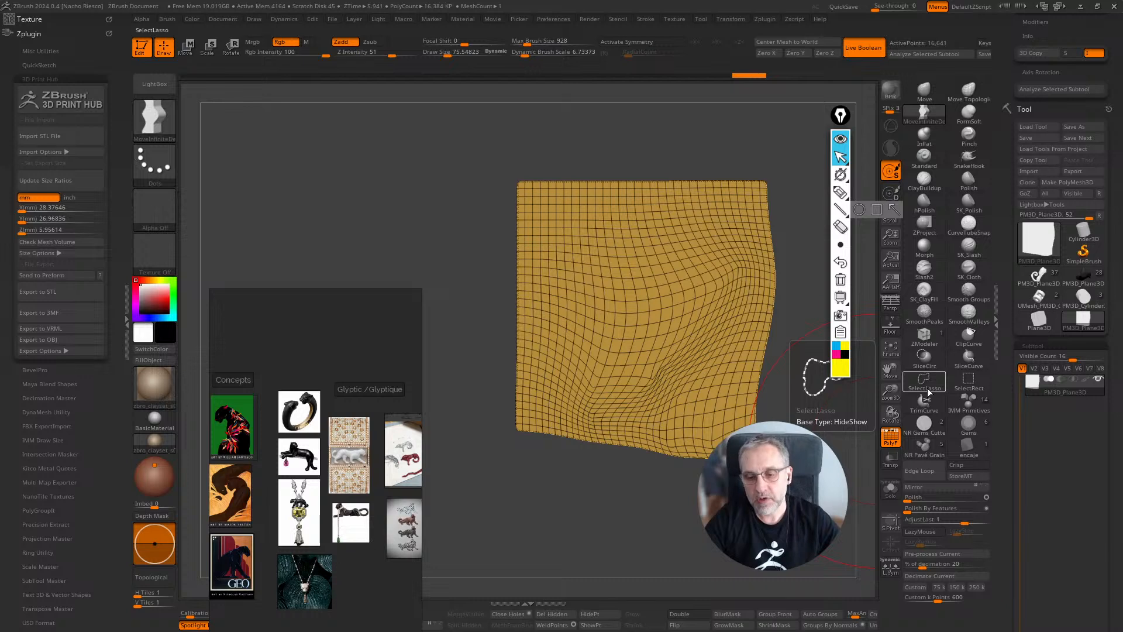
Delete the plane's lower subdivision levels and slice it diagonally from corner to corner with SliceCurve
left_click(969, 355)
left_click_drag(496, 169, 822, 558, "ctrl+shift")
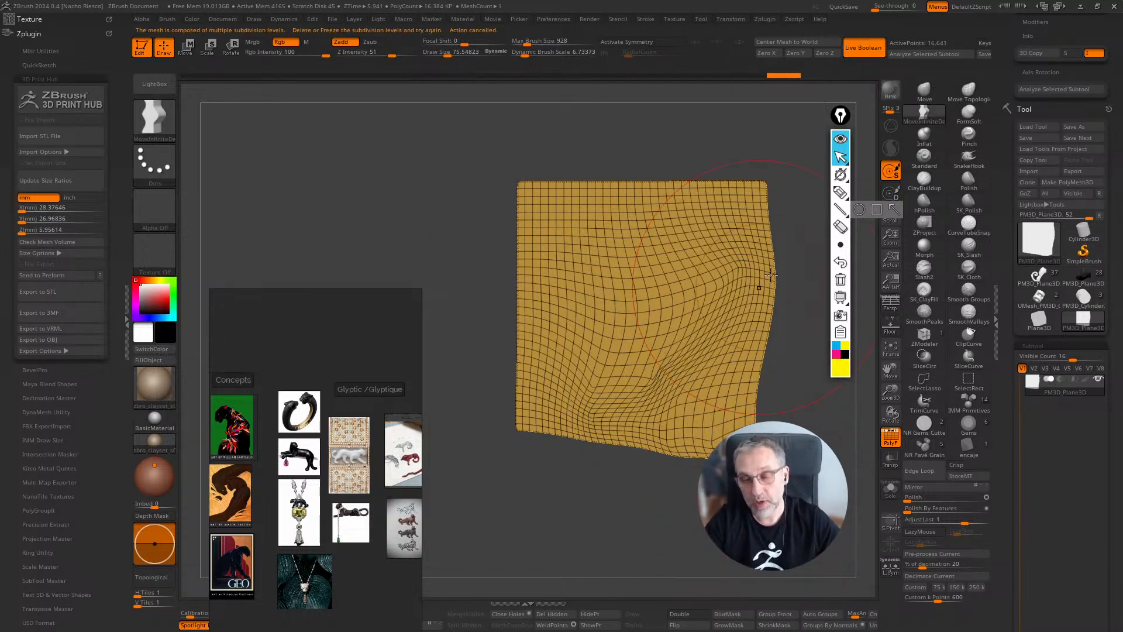
left_click_drag(1003, 518, 1013, 376)
left_click_drag(1004, 550, 1018, 466)
left_click(1047, 406)
left_click(969, 357)
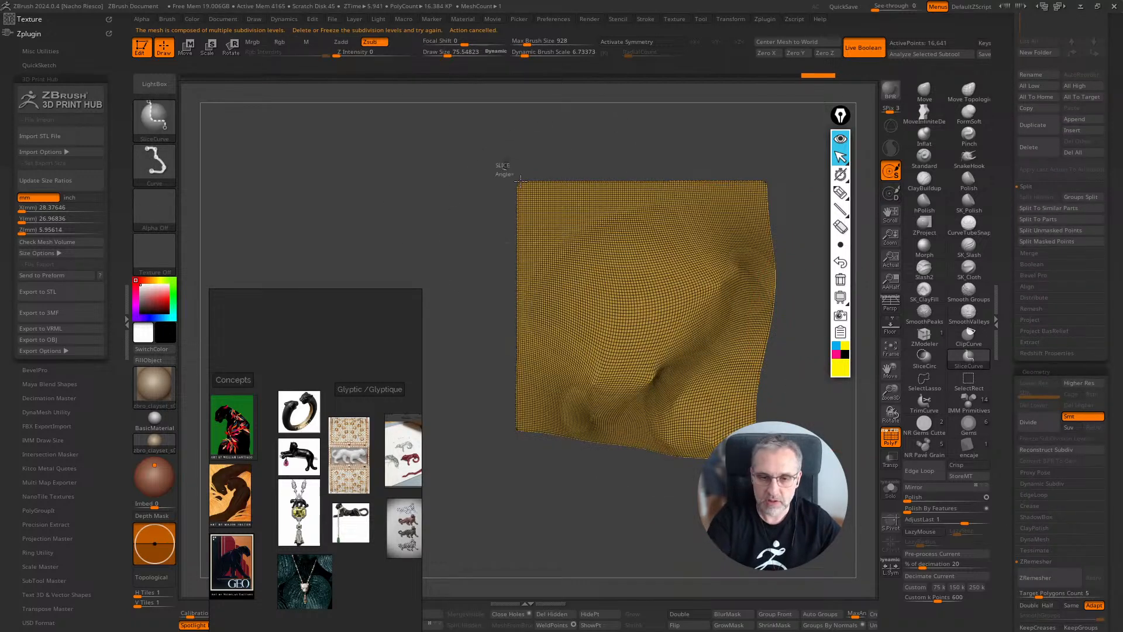
left_click_drag(498, 170, 784, 503, "ctrl+shift")
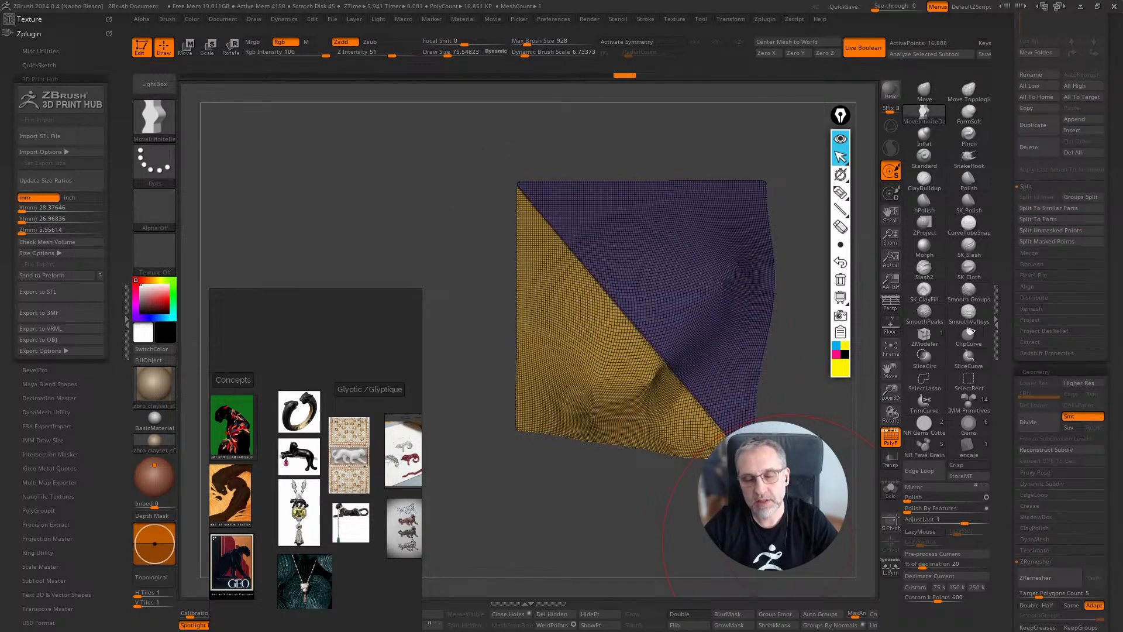
Isolate the plane's lower triangular polygroup, slice it into two groups and show the whole plane
left_click(642, 418, "ctrl+shift")
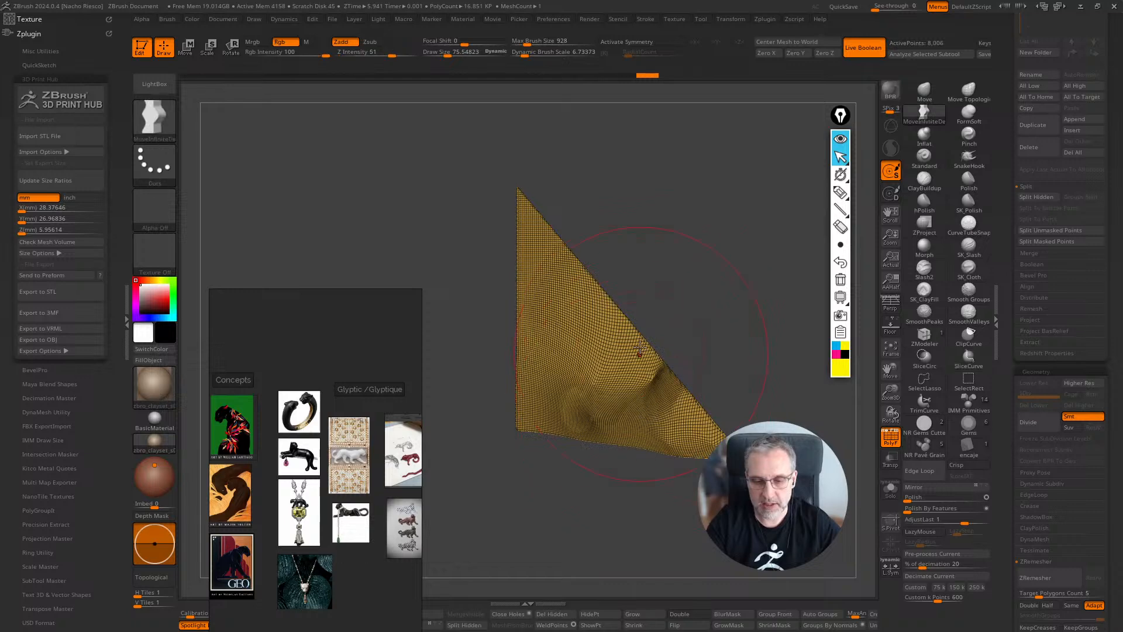
left_click_drag(667, 283, 574, 535, "ctrl+shift")
left_click(666, 542, "ctrl+shift")
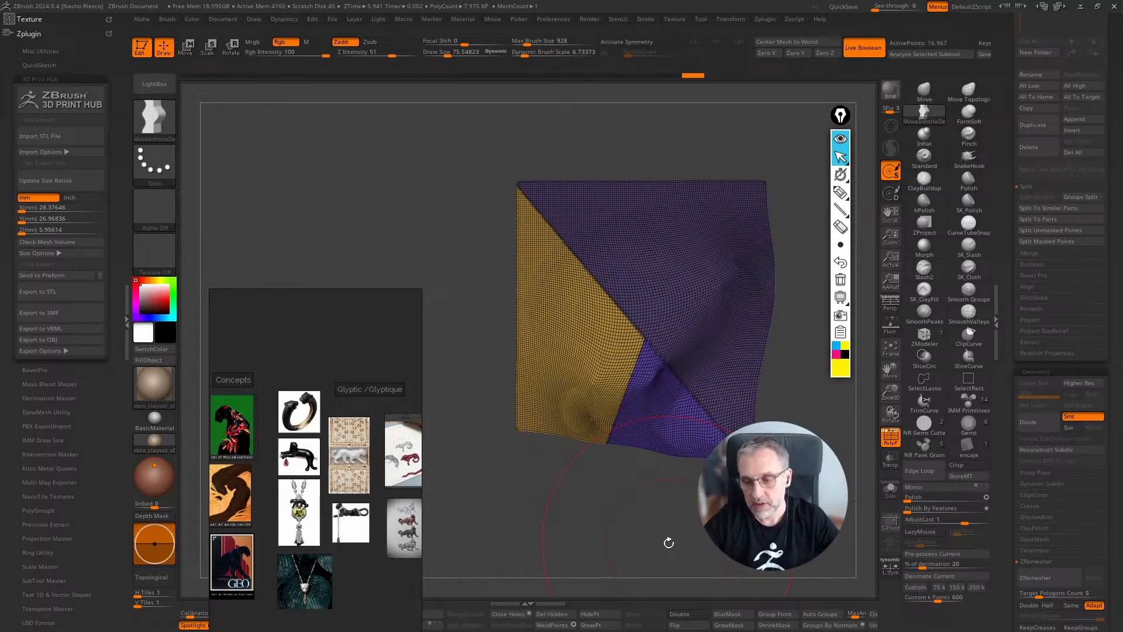
ZRemesh the sliced plane with Same and KeepGroups enabled and SmoothGroups set to 0
scroll(1008, 524, "down", 5)
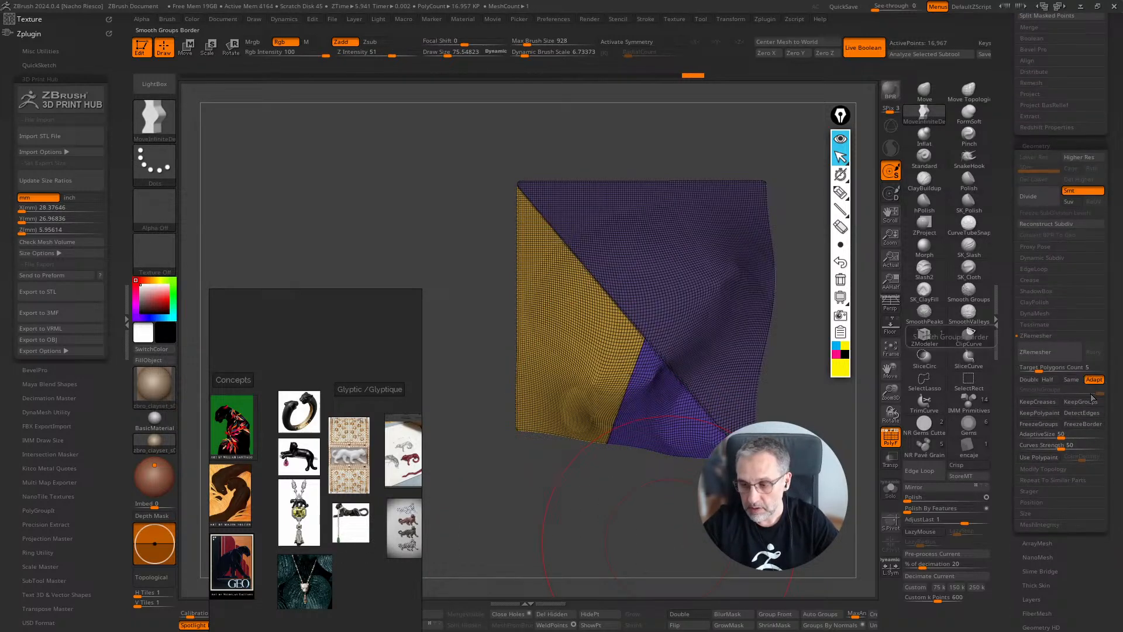
left_click(1071, 379)
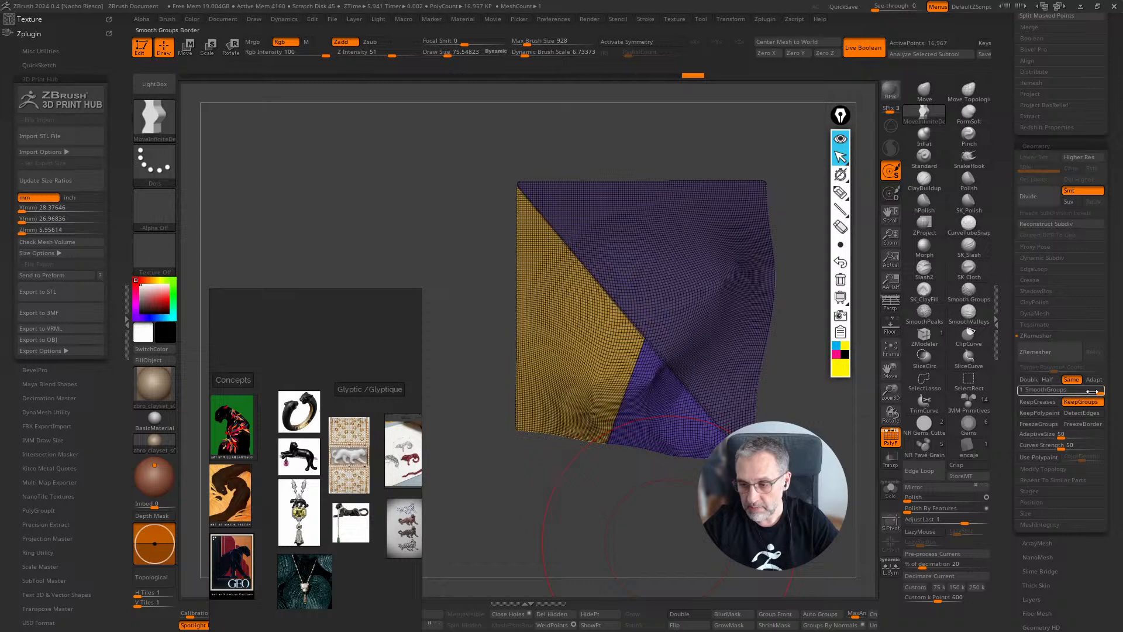
left_click_drag(1096, 393, 1021, 393)
left_click(1035, 352)
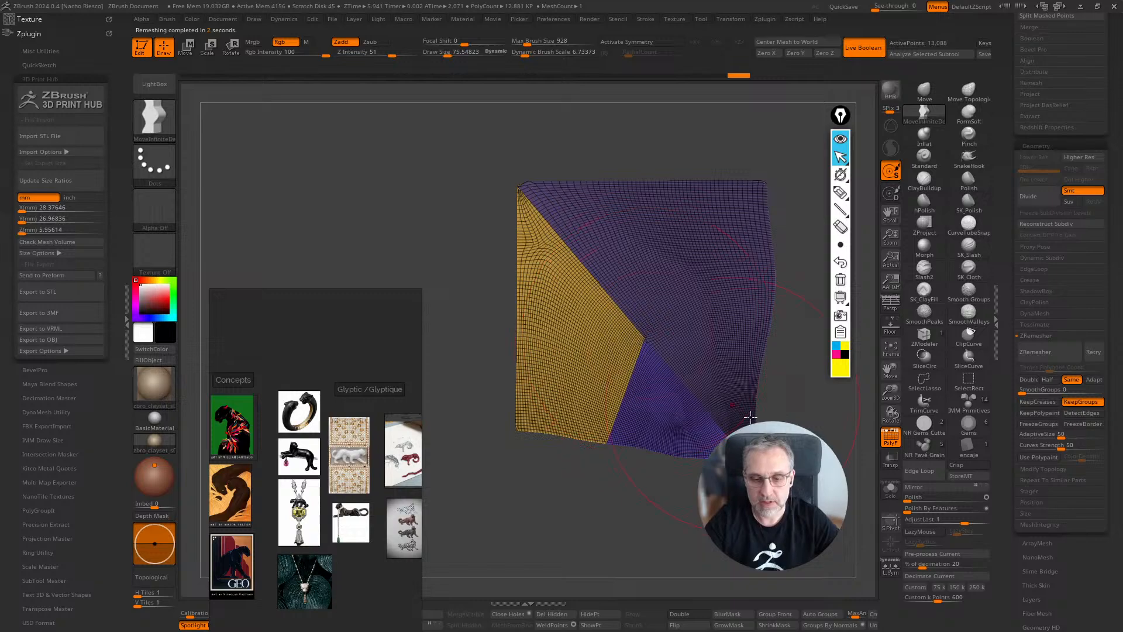
Smooth the junction of the three polygroups with the Smooth Groups brush at a small draw size, and ZRemesh the plane again
scroll(667, 414, "up", 5)
scroll(667, 414, "up", 3)
key("s")
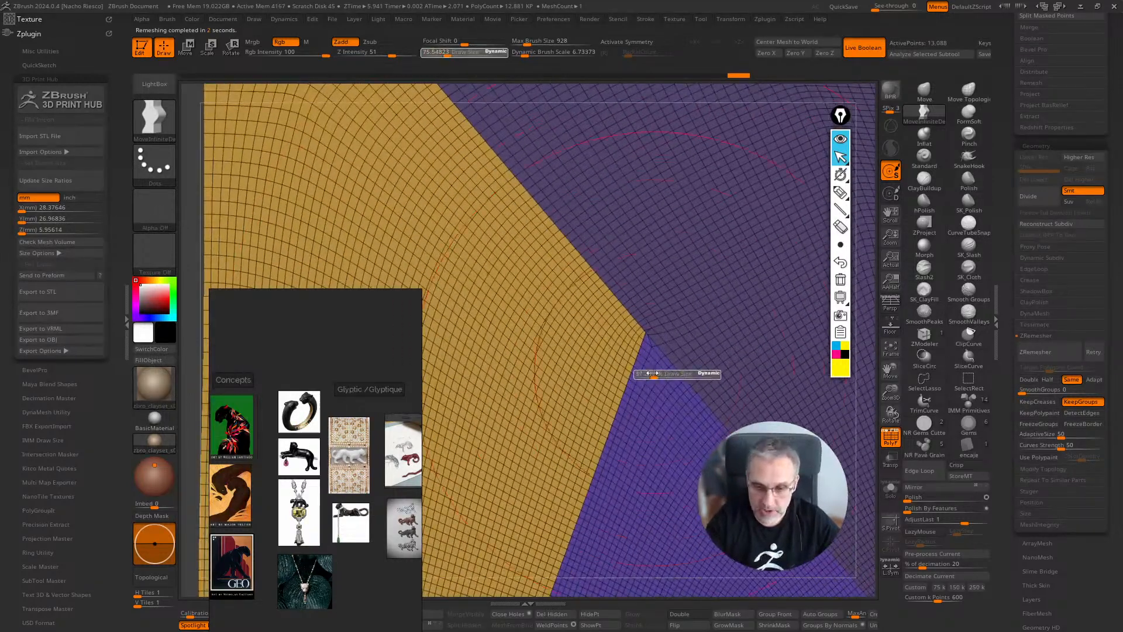
left_click_drag(655, 374, 642, 374)
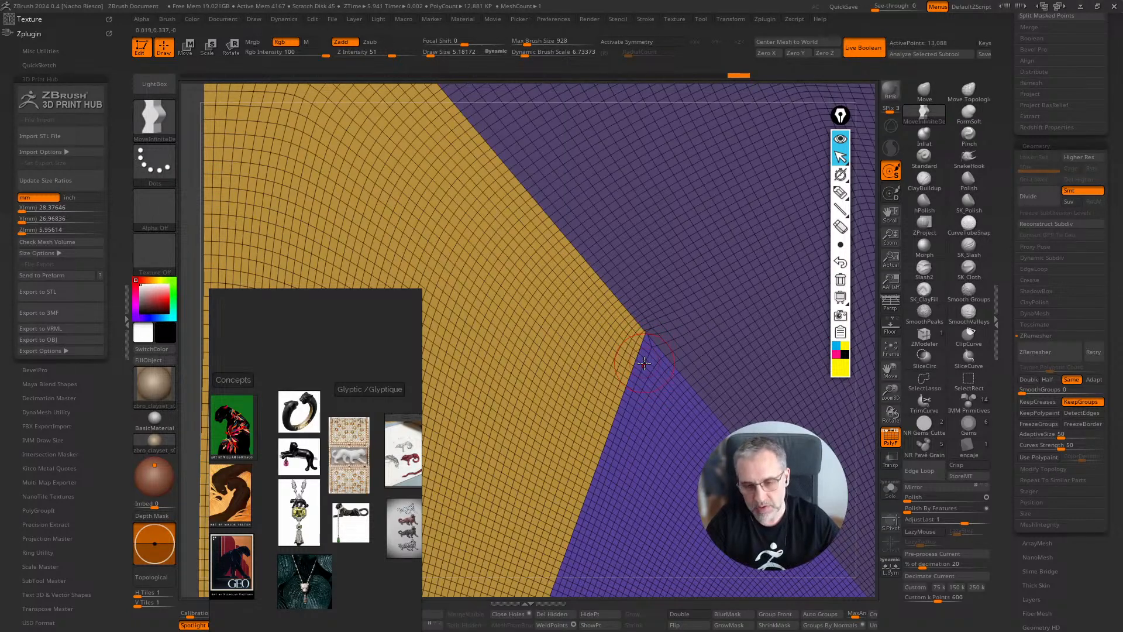
left_click(971, 297)
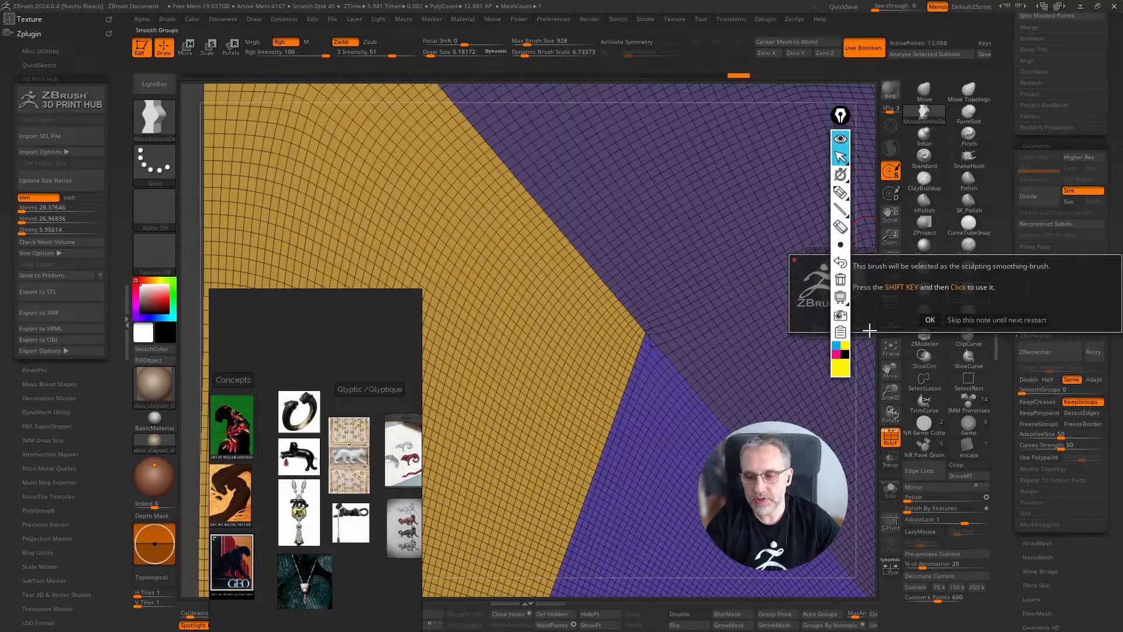
left_click(930, 320)
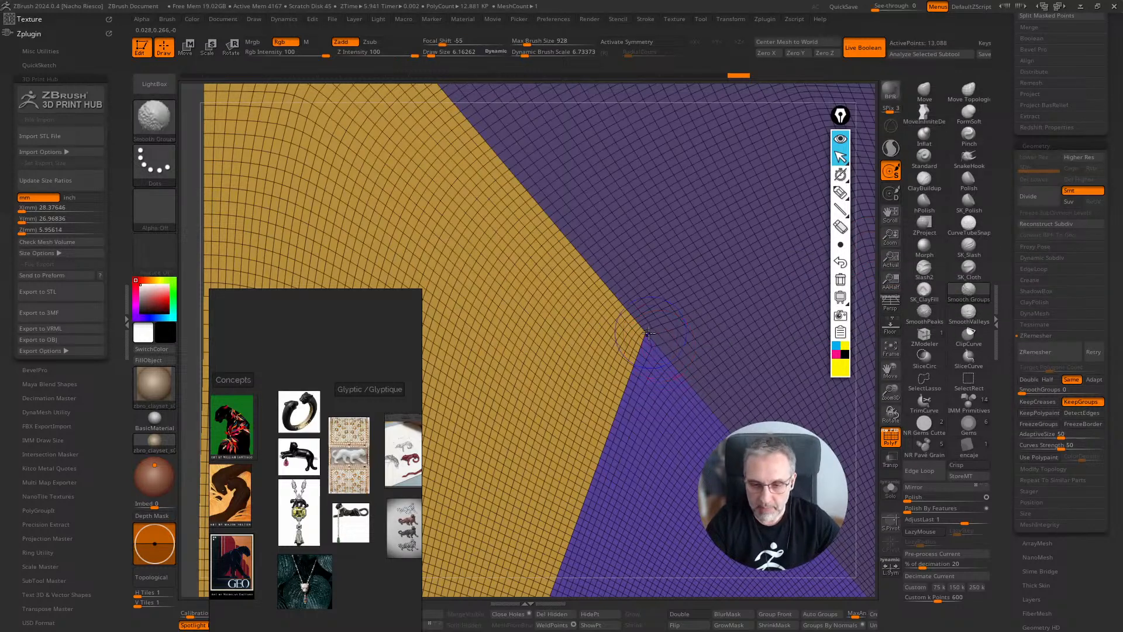
mouse_move(648, 332)
left_mouse_down("shift")
mouse_move(637, 329)
mouse_move(656, 351)
mouse_move(643, 321)
left_mouse_up("shift")
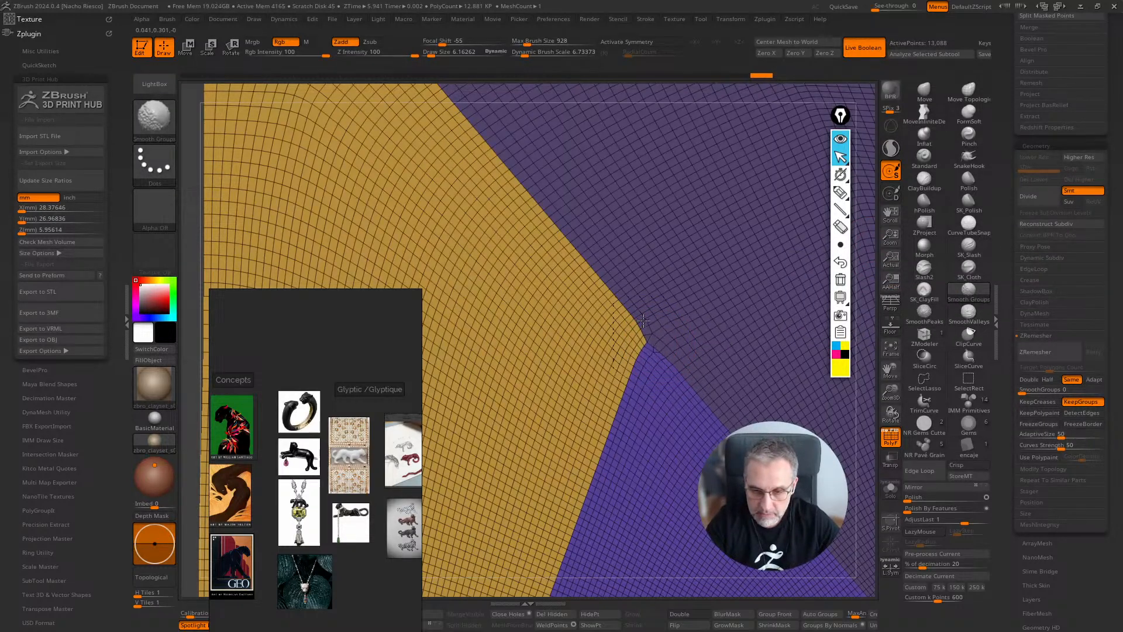
left_click(1036, 352)
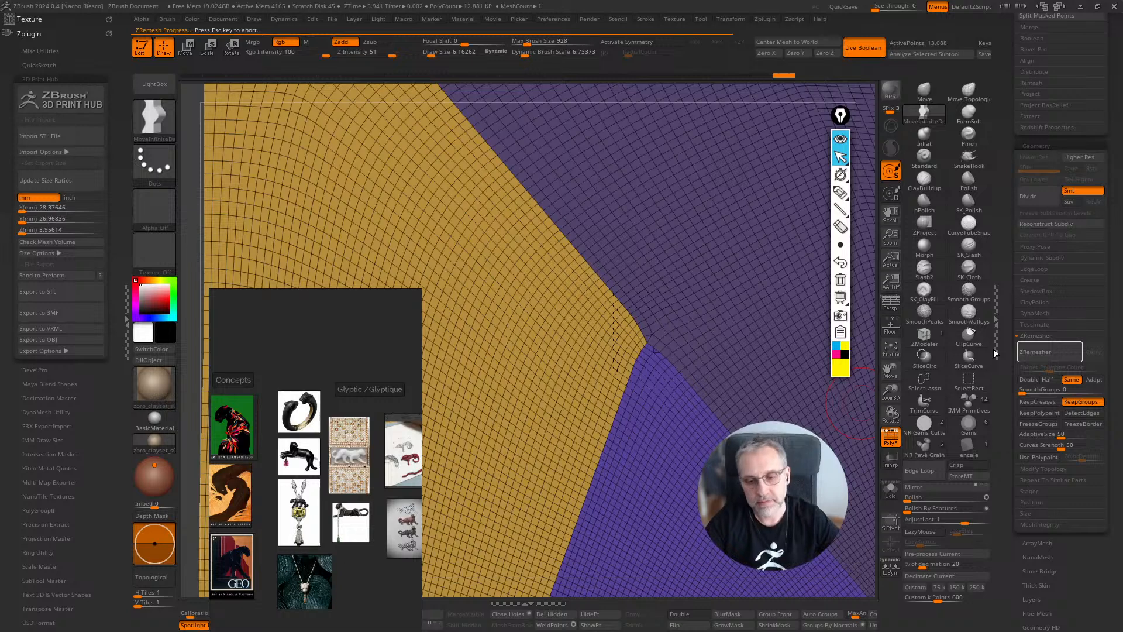
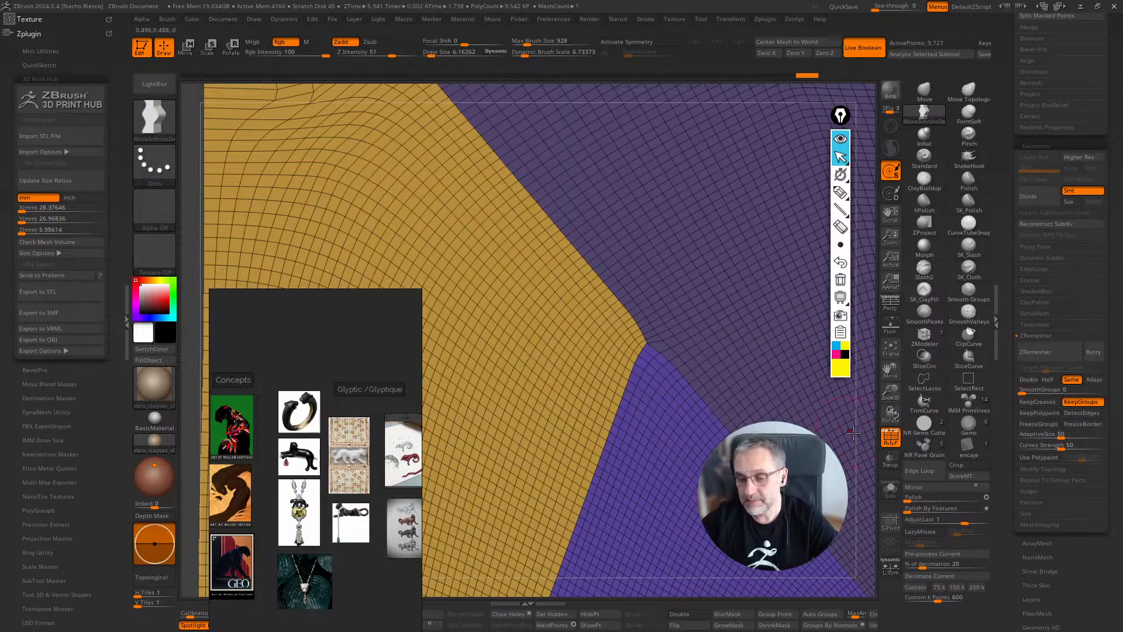
Smooth the polygroup border at the plane's upper-left corner using a draw size of about 9.7, and ZRemesh the plane
mouse_move(872, 475)
left_mouse_down()
mouse_move(860, 431)
mouse_move(760, 462)
mouse_move(727, 316)
mouse_move(727, 325)
left_mouse_up()
left_click_drag(472, 342, 471, 380, "alt")
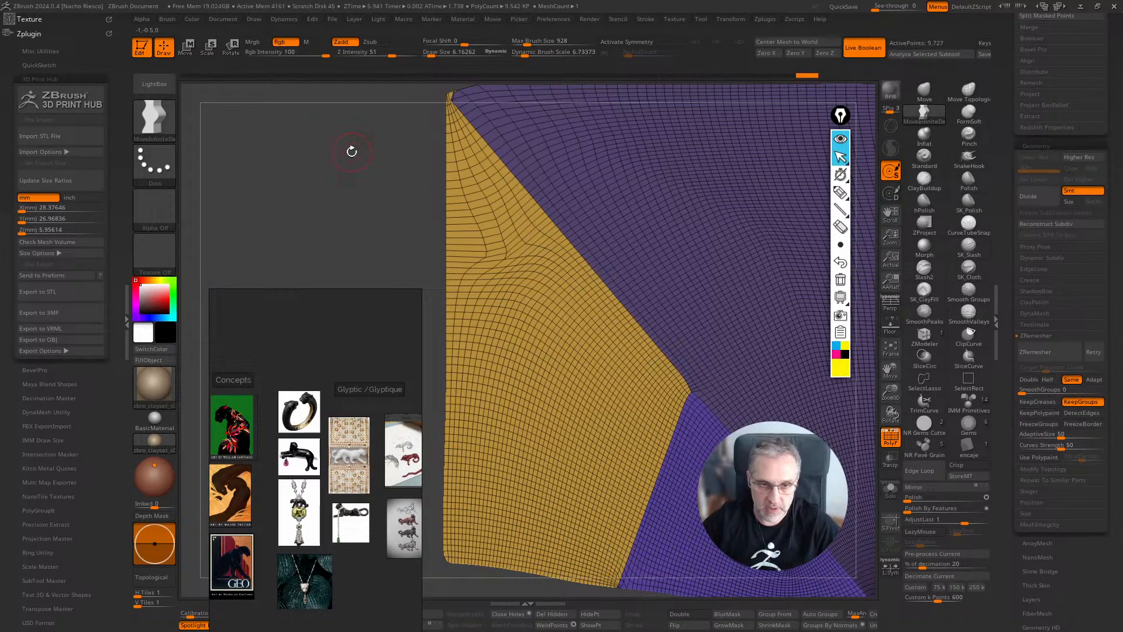
right_click_drag(352, 152, 449, 283, "alt")
right_click_drag(485, 249, 725, 410, "ctrl")
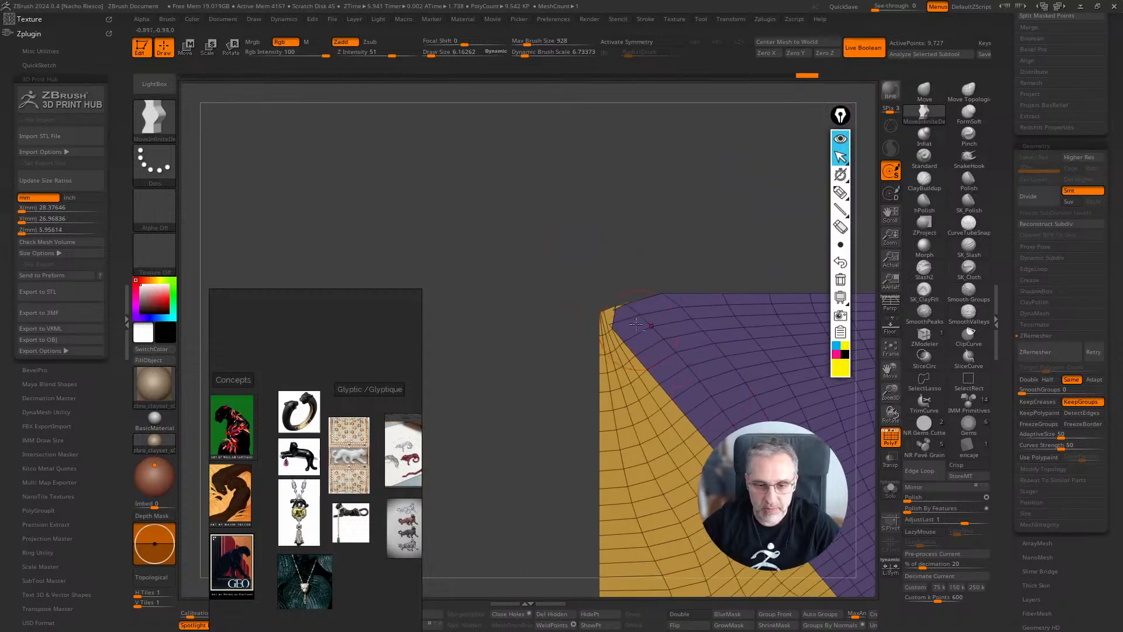
key("s")
left_click_drag(637, 324, 658, 337)
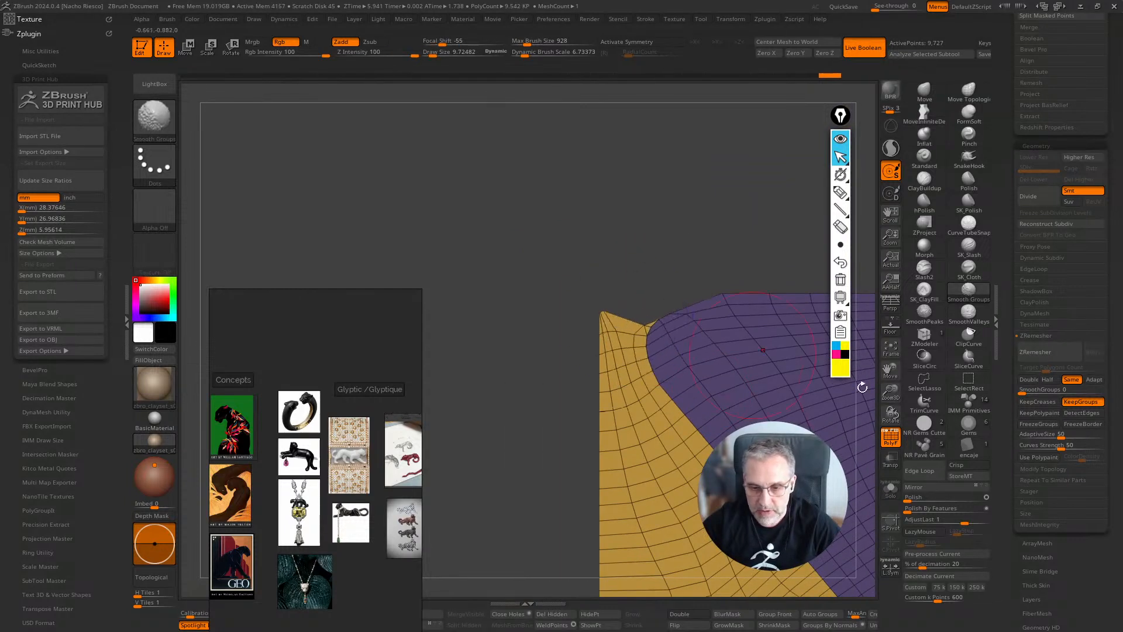
left_click(1048, 353)
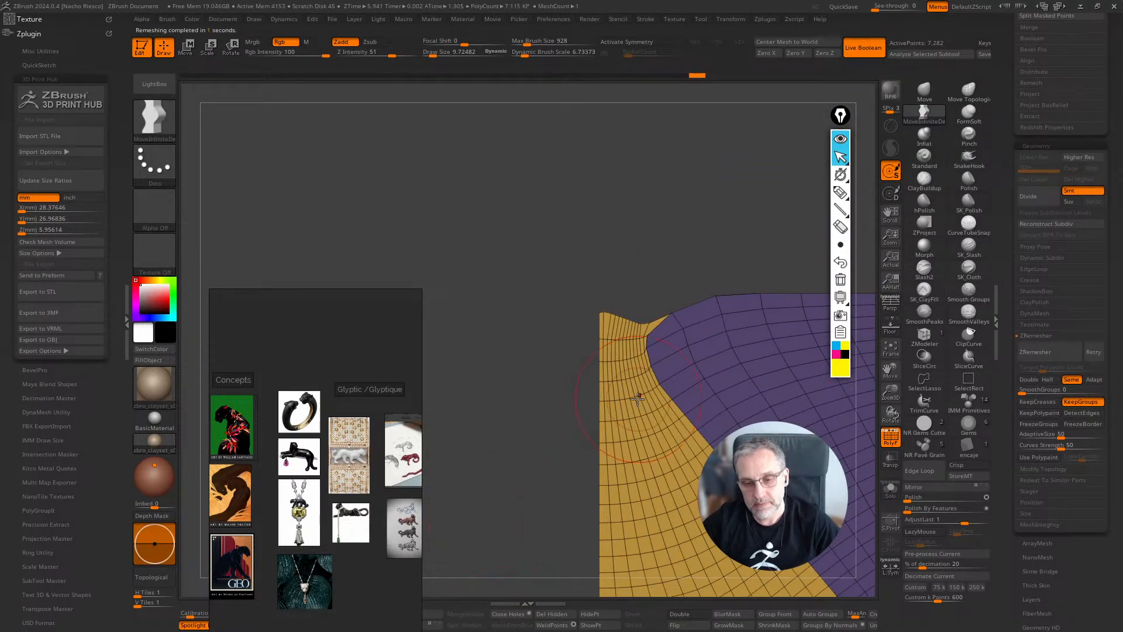
Refine the polygroup border near the corner with Smooth Groups at draw size about 2.3 and Z Intensity 35, and rerun ZRemesher
key("s")
left_click_drag(642, 392, 637, 389)
left_click_drag(646, 339, 646, 361, "shift")
key("s")
key("ctrl+z")
left_click(391, 53)
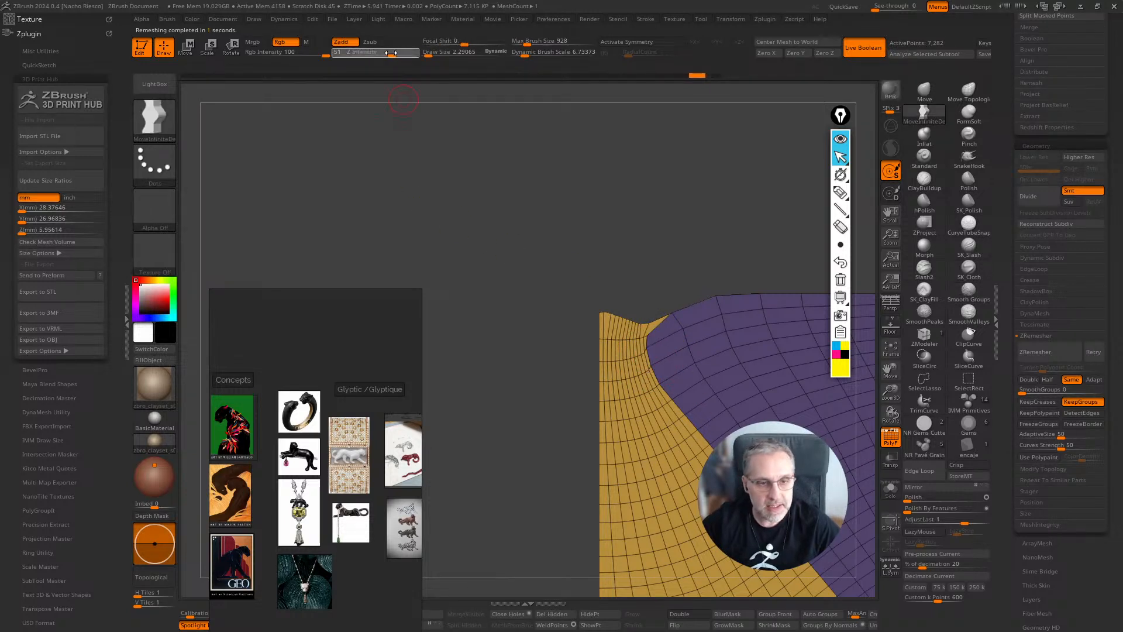
left_click_drag(391, 53, 383, 57)
mouse_move(645, 345)
left_mouse_down("shift")
mouse_move(647, 335)
mouse_move(653, 351)
left_mouse_up("shift")
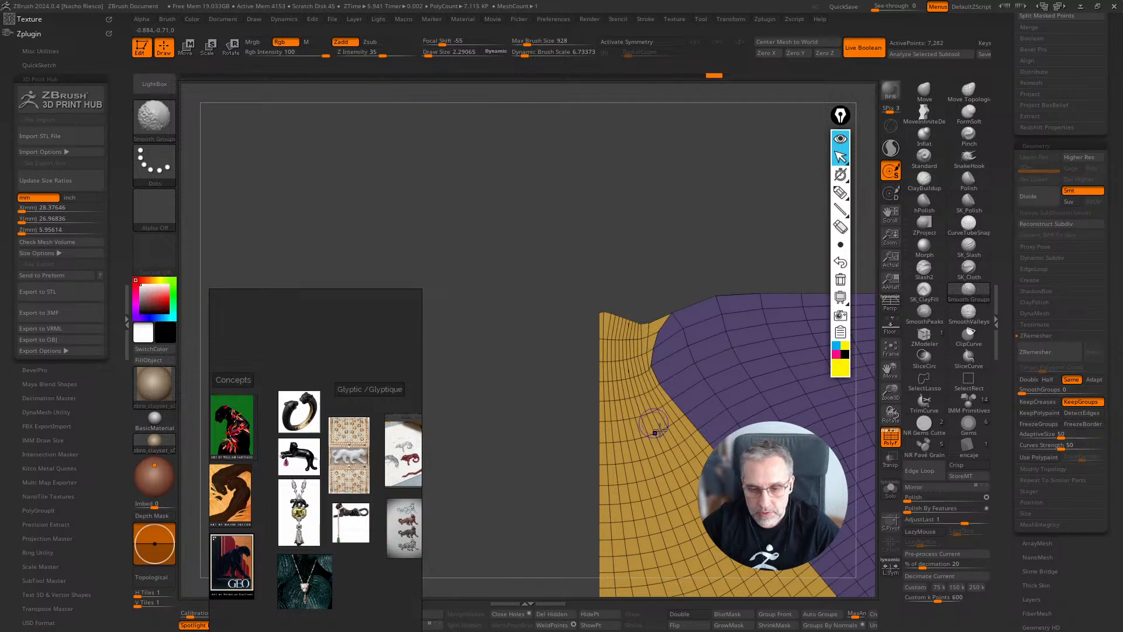
mouse_move(658, 431)
left_mouse_down("shift")
mouse_move(654, 372)
mouse_move(664, 409)
left_mouse_up("shift")
left_click(1047, 352)
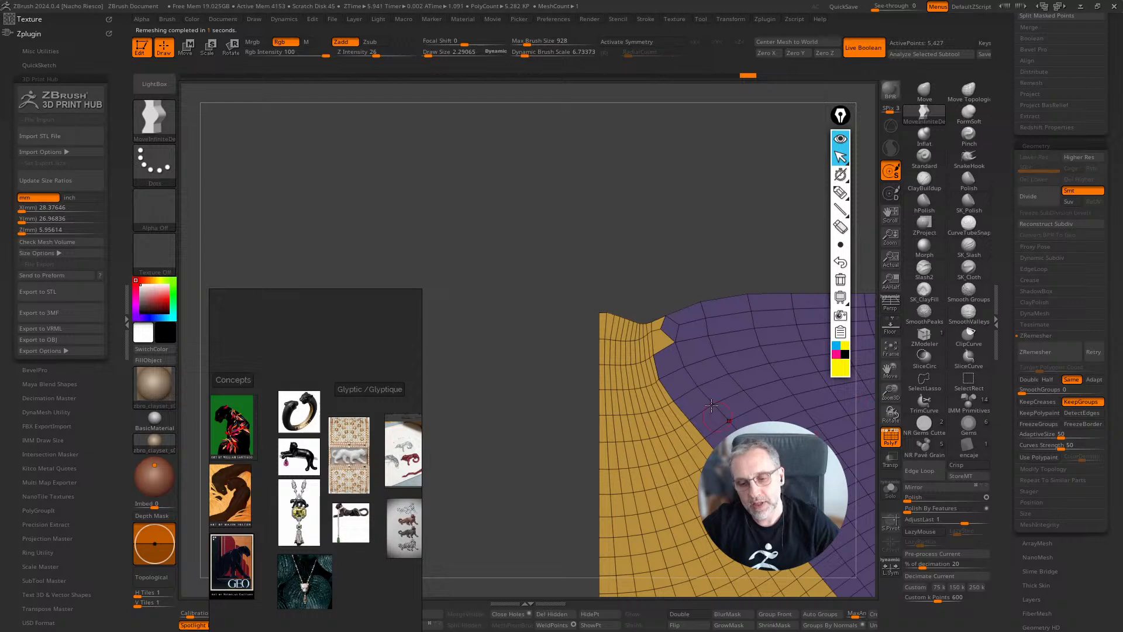
Smooth out the notch in the border near the corner and ZRemesh the plane once more
key("shift")
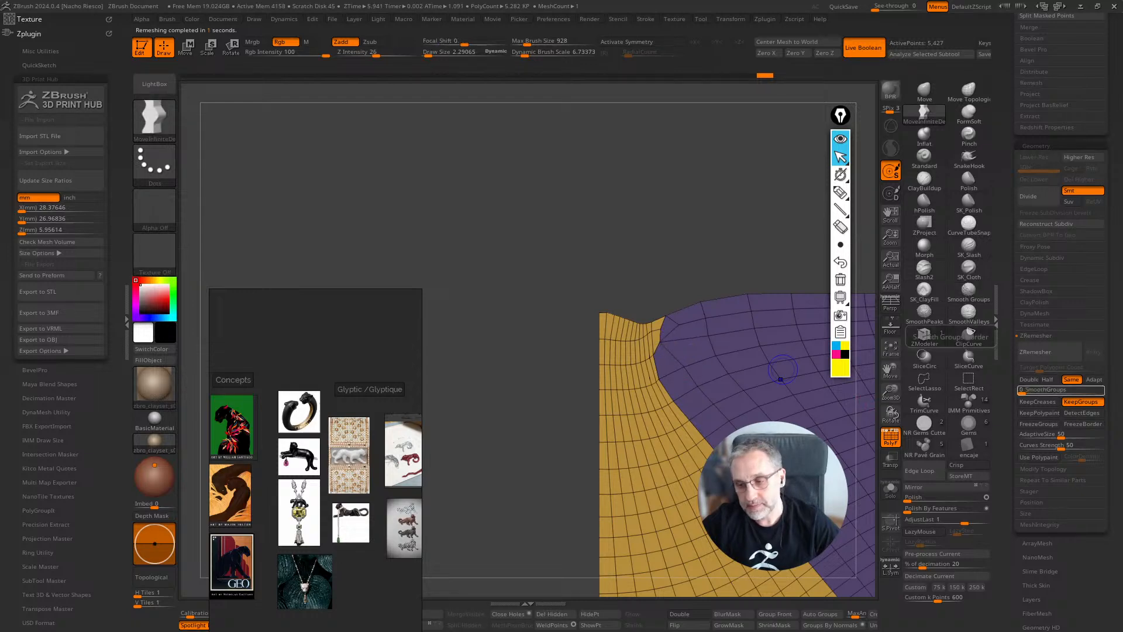
left_click(1043, 354)
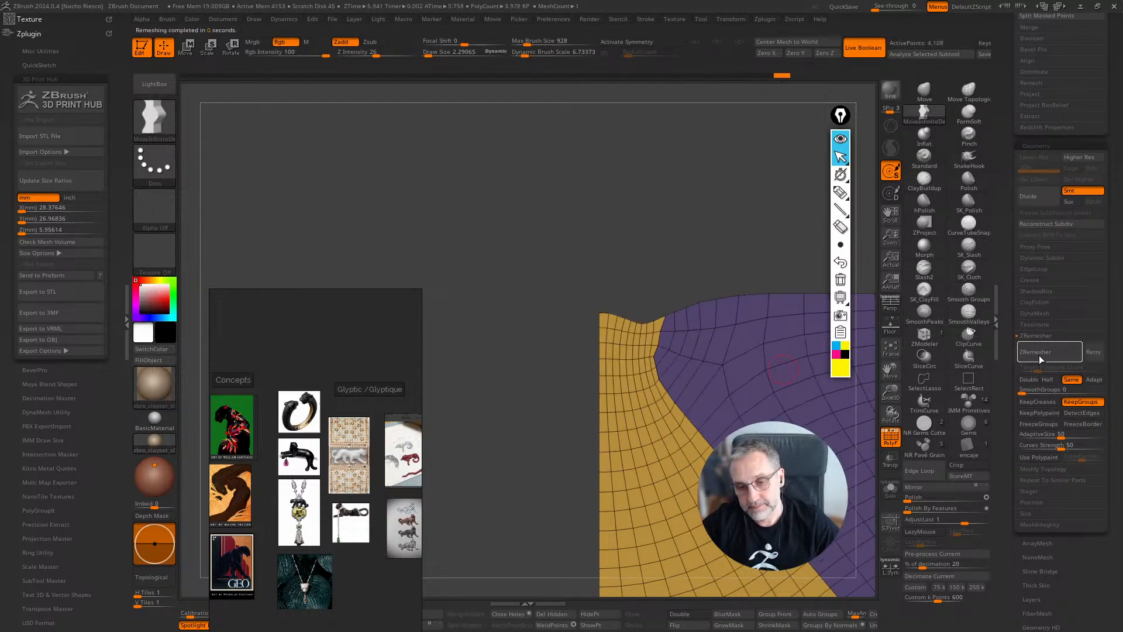
left_click_drag(625, 258, 525, 196, "alt")
left_click_drag(641, 197, 691, 190)
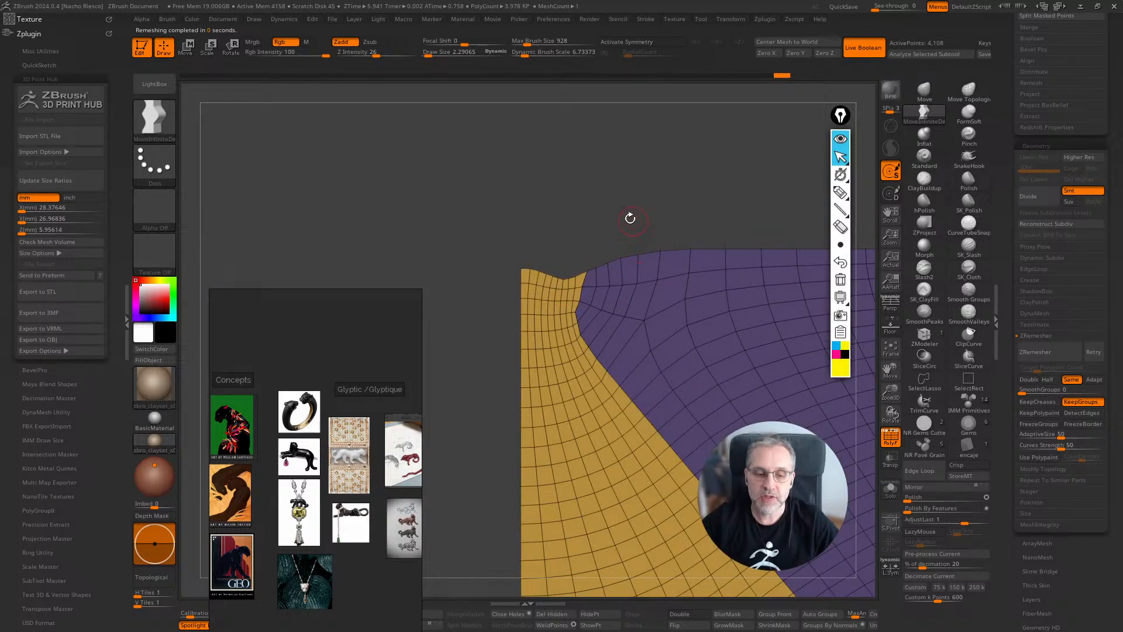
left_click_drag(631, 218, 619, 183)
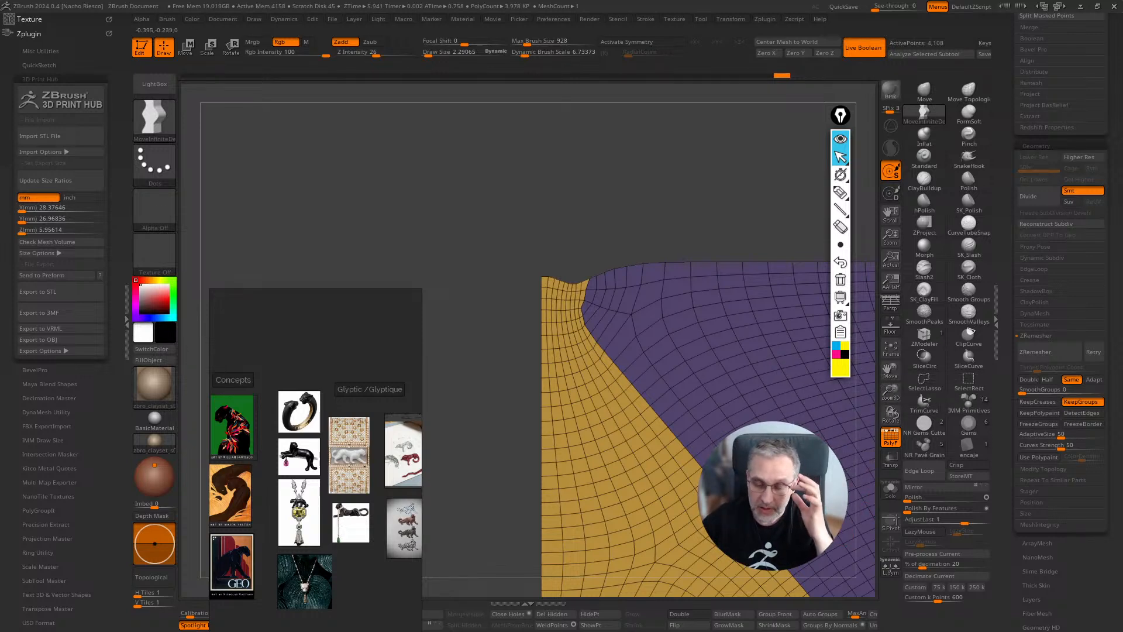
Set the ZModeler edge action to Crease with EdgeLoop Complete and crease an edge loop on the plane
left_click(924, 337)
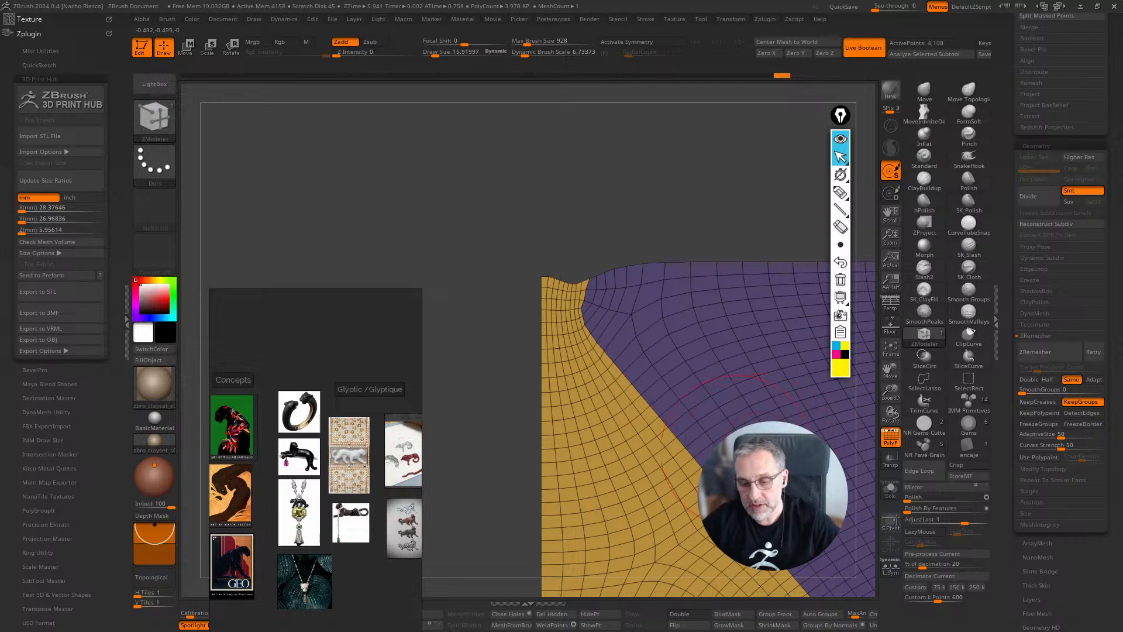
right_click_drag(729, 451, 631, 423, "alt")
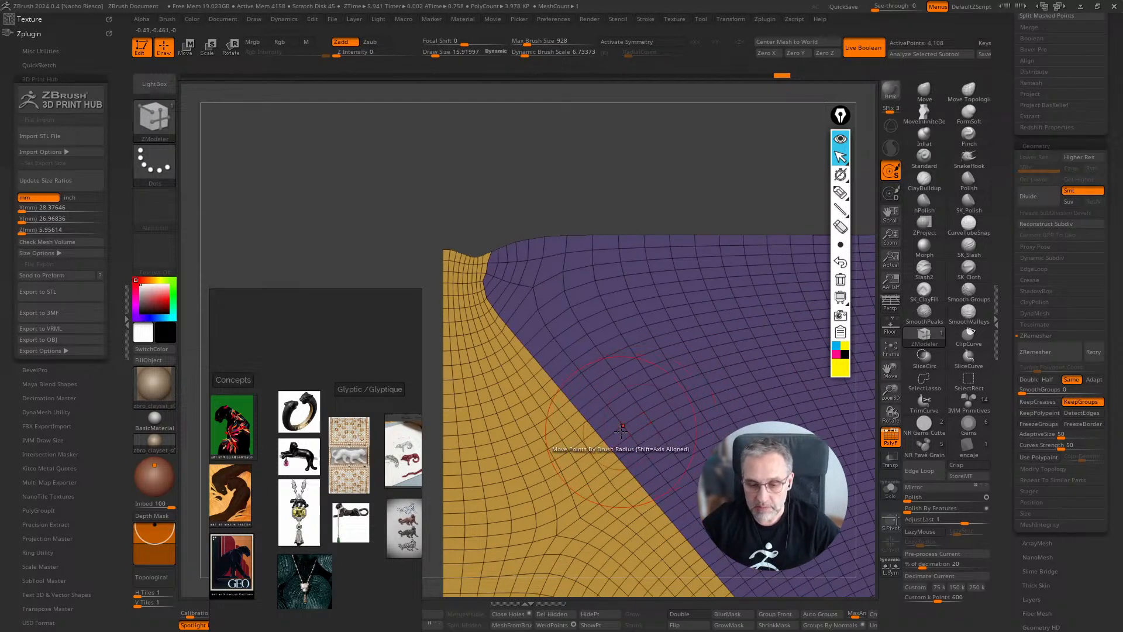
key("space")
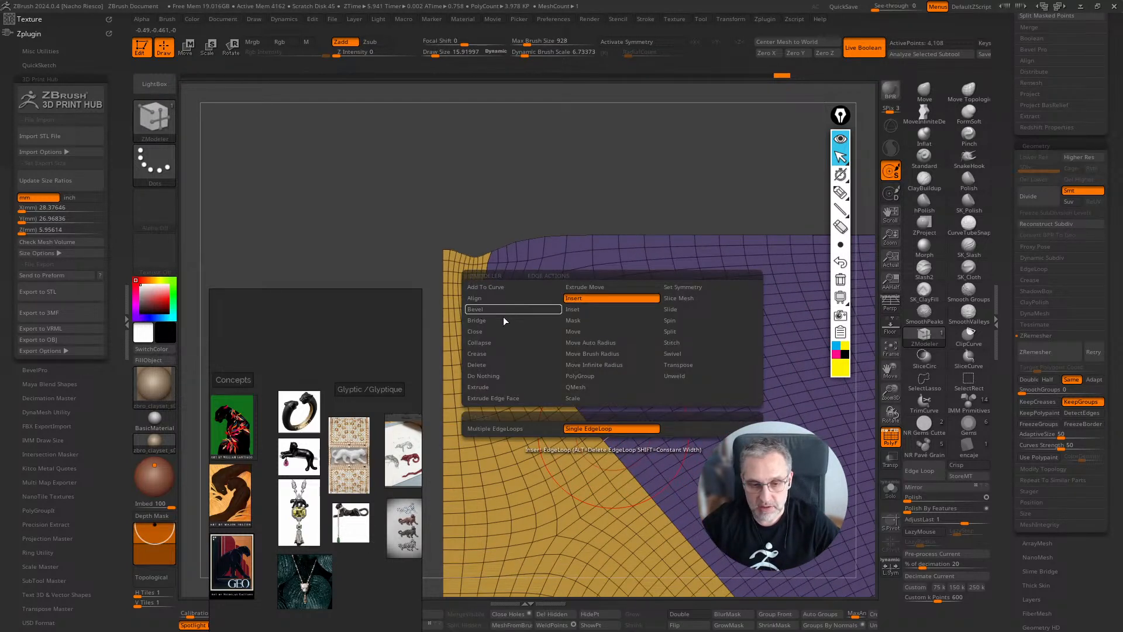
left_click(483, 354)
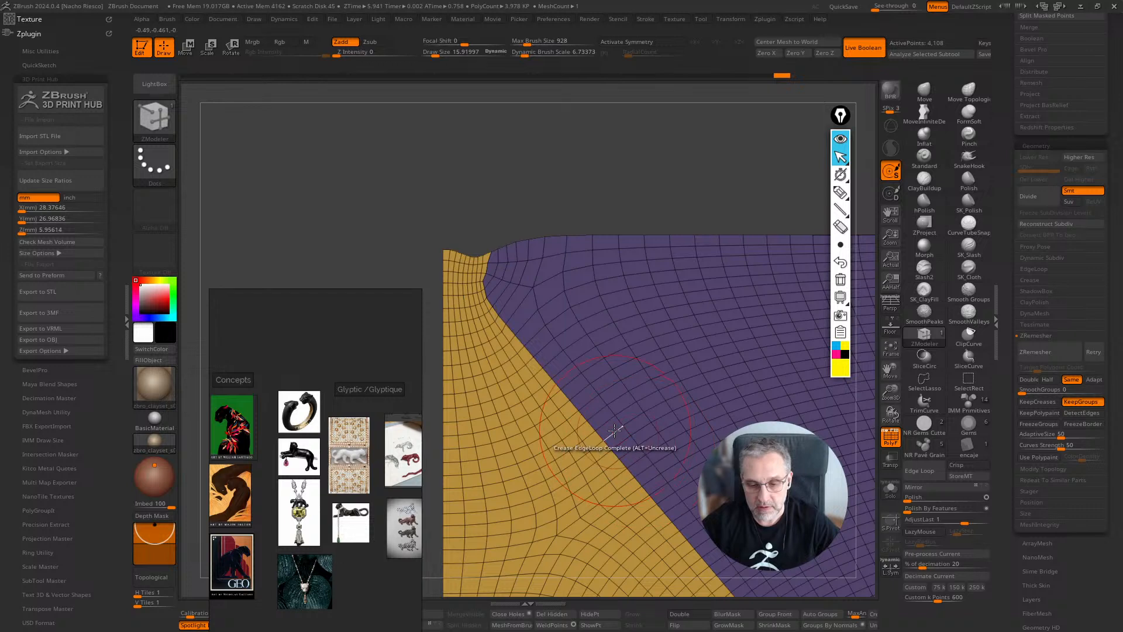
left_click(539, 443)
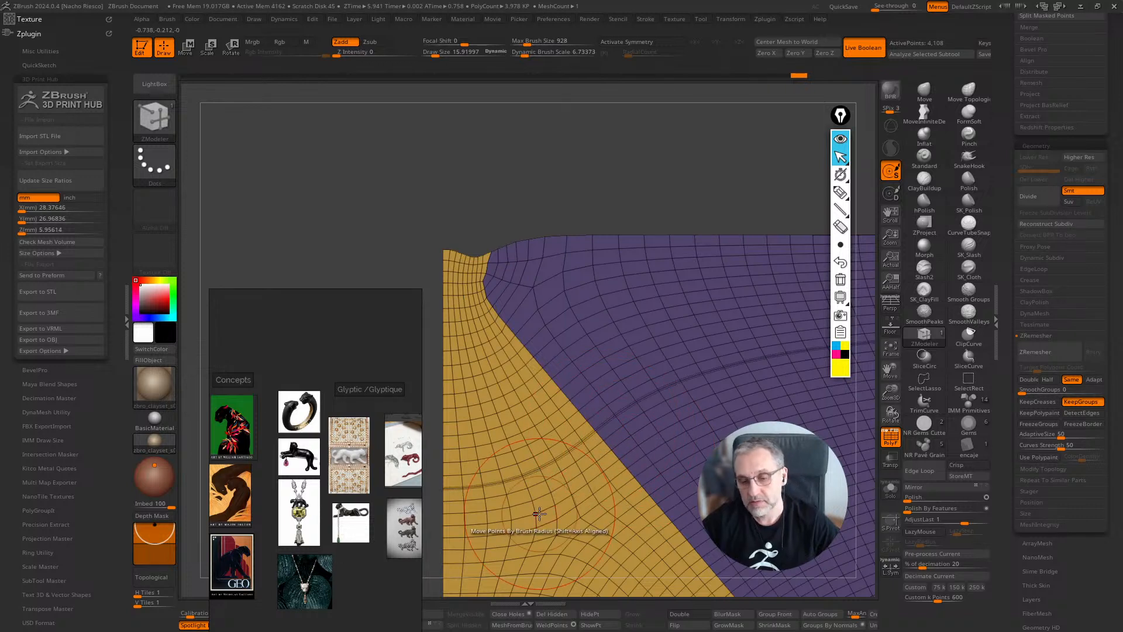
key("ctrl")
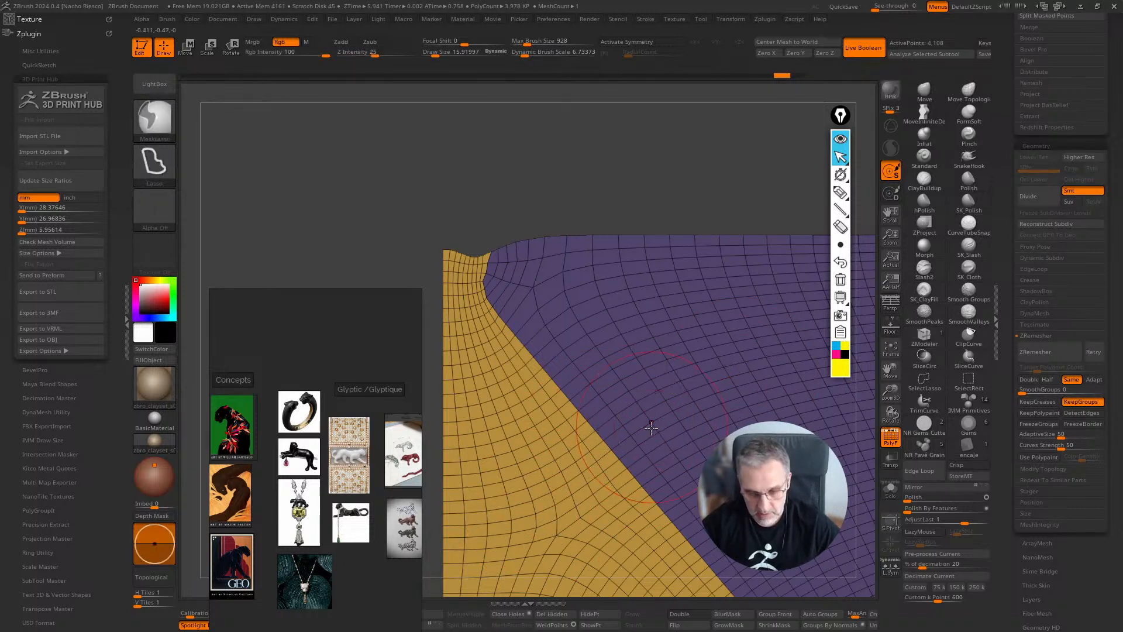
key("space")
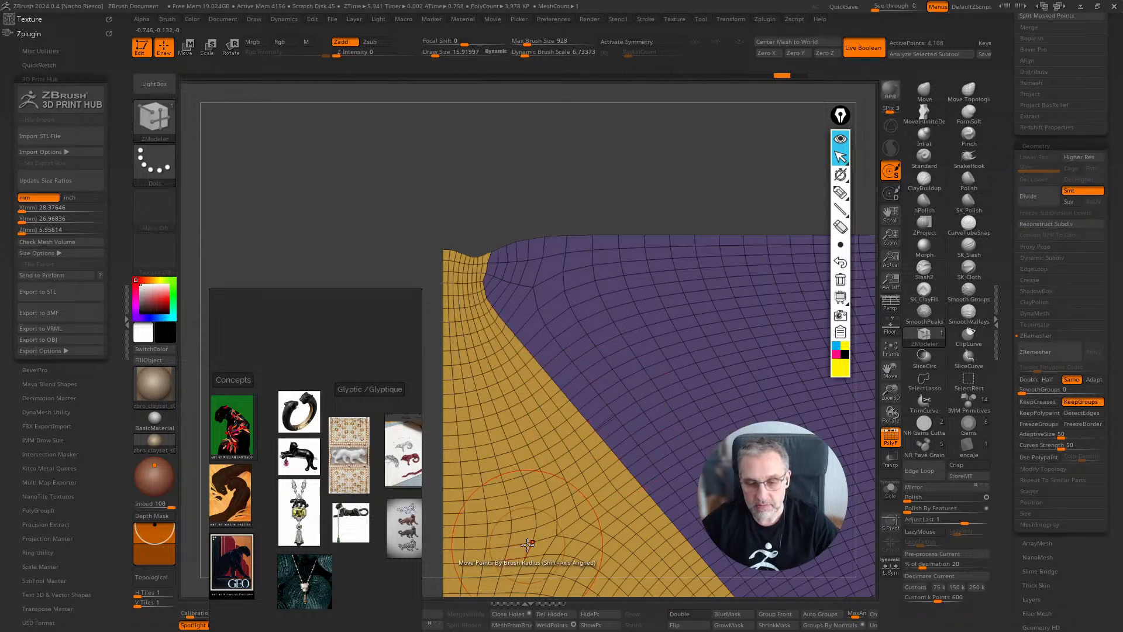
key("ctrl")
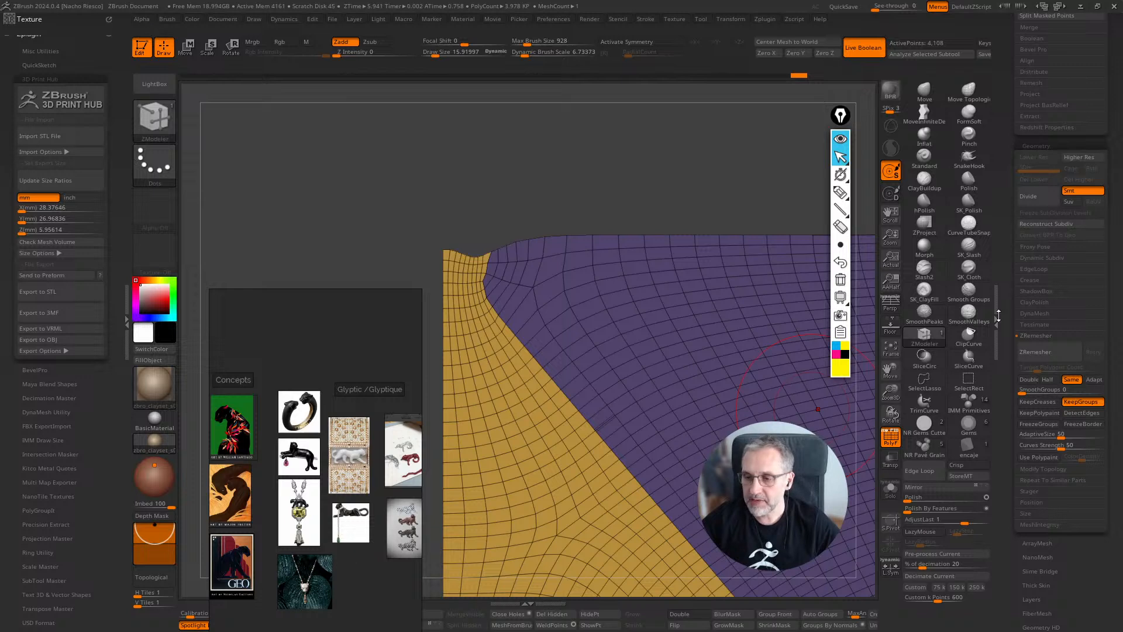
Sketch square and elongated rectangles over the mesh with the annotation pen to illustrate polygon shapes, and clear the drawings
scroll(1047, 328, "down", 3)
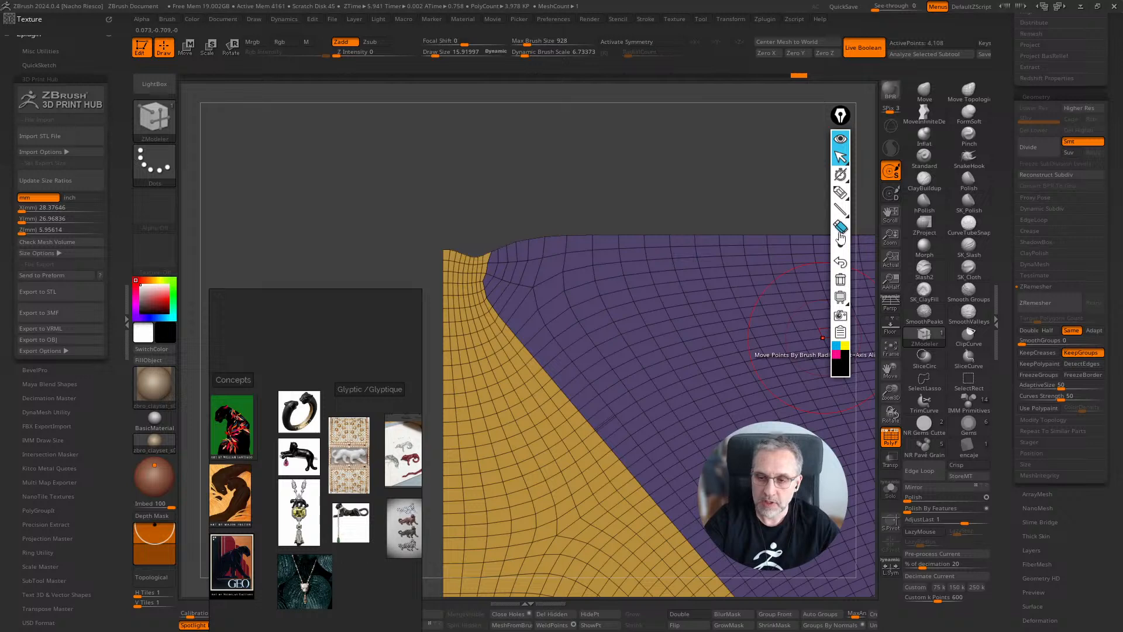
left_click(841, 192)
mouse_move(655, 186)
left_mouse_down()
mouse_move(662, 250)
mouse_move(739, 240)
mouse_move(736, 181)
mouse_move(739, 244)
left_mouse_up()
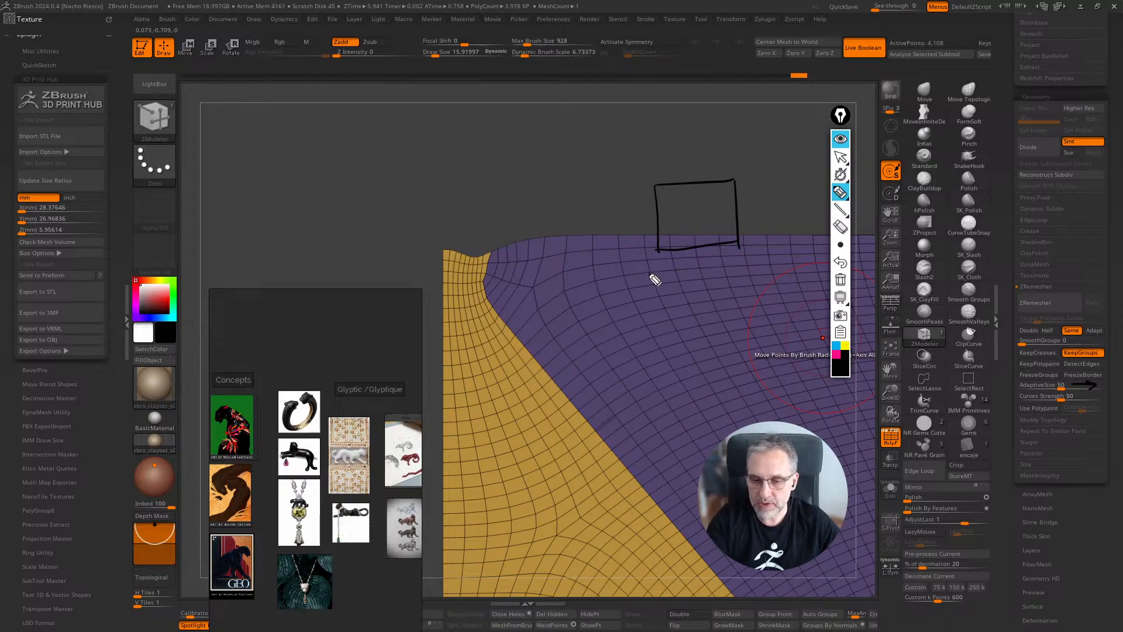
mouse_move(654, 280)
left_mouse_down()
mouse_move(745, 264)
mouse_move(743, 286)
mouse_move(656, 303)
left_mouse_up()
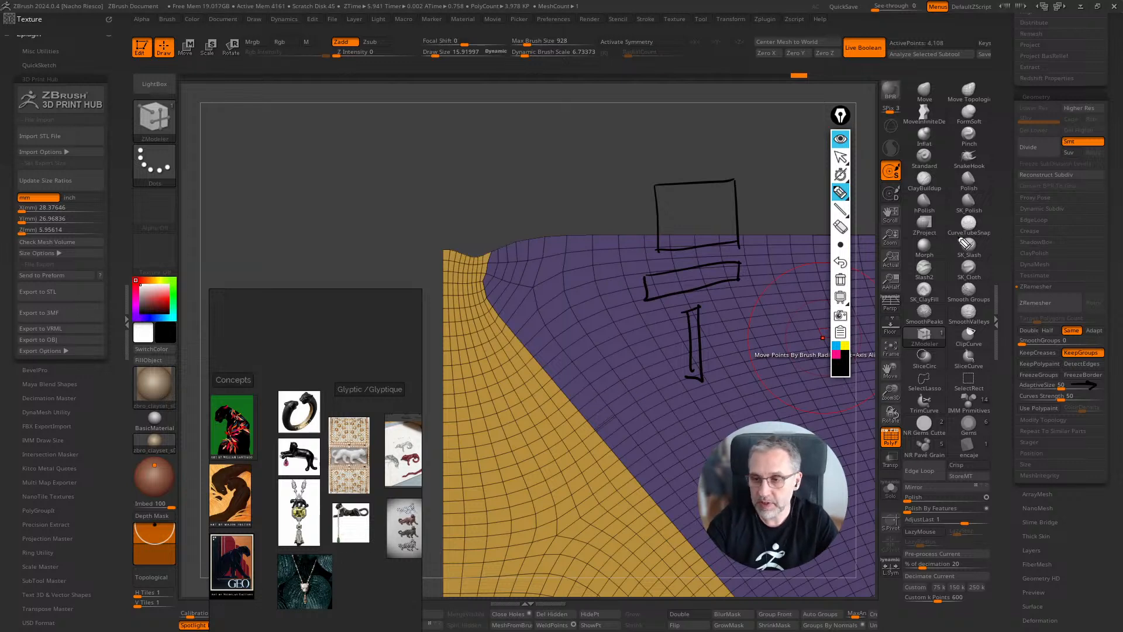
left_click(840, 279)
mouse_move(840, 196)
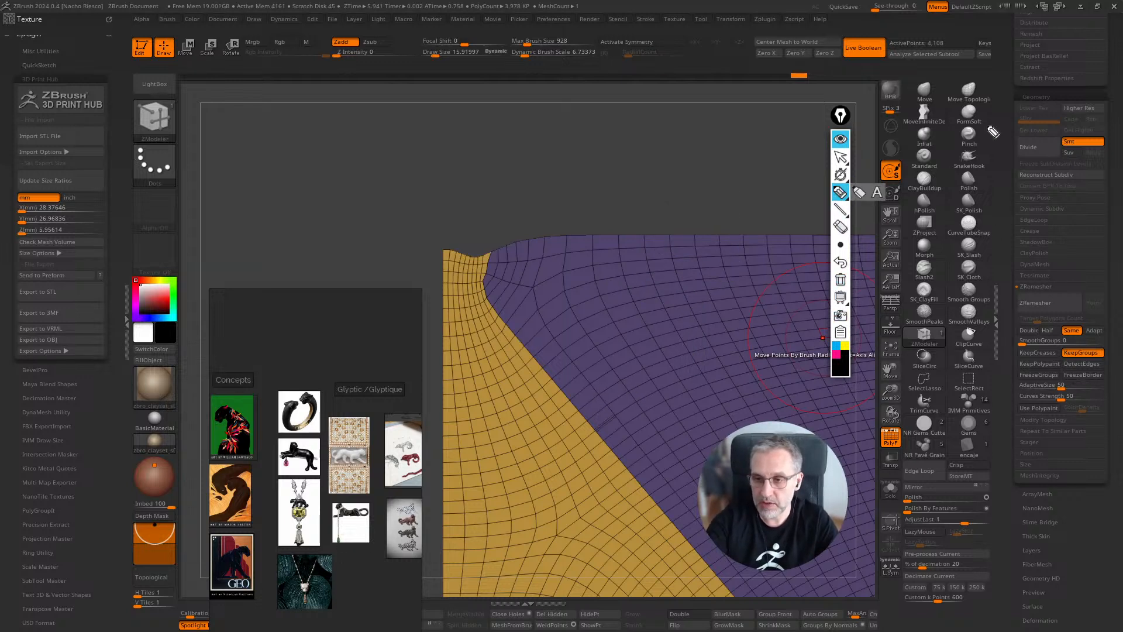
left_click(840, 156)
Switch the active tool from the plane to the Cube3D primitive
scroll(1053, 331, "up", 10)
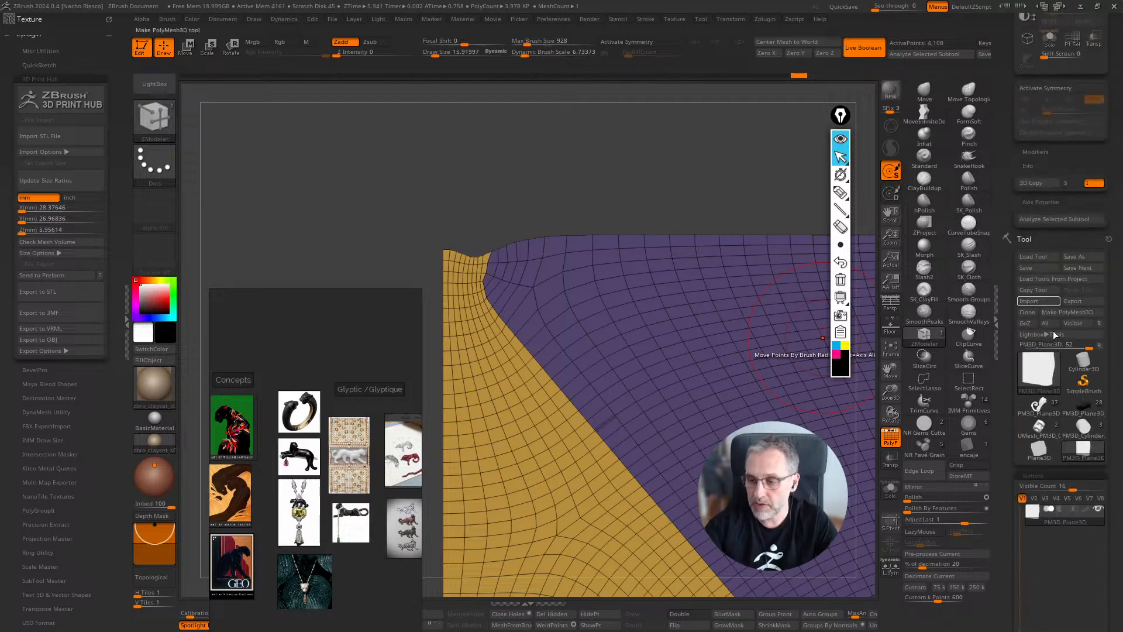
left_click(1042, 369)
left_click(668, 420)
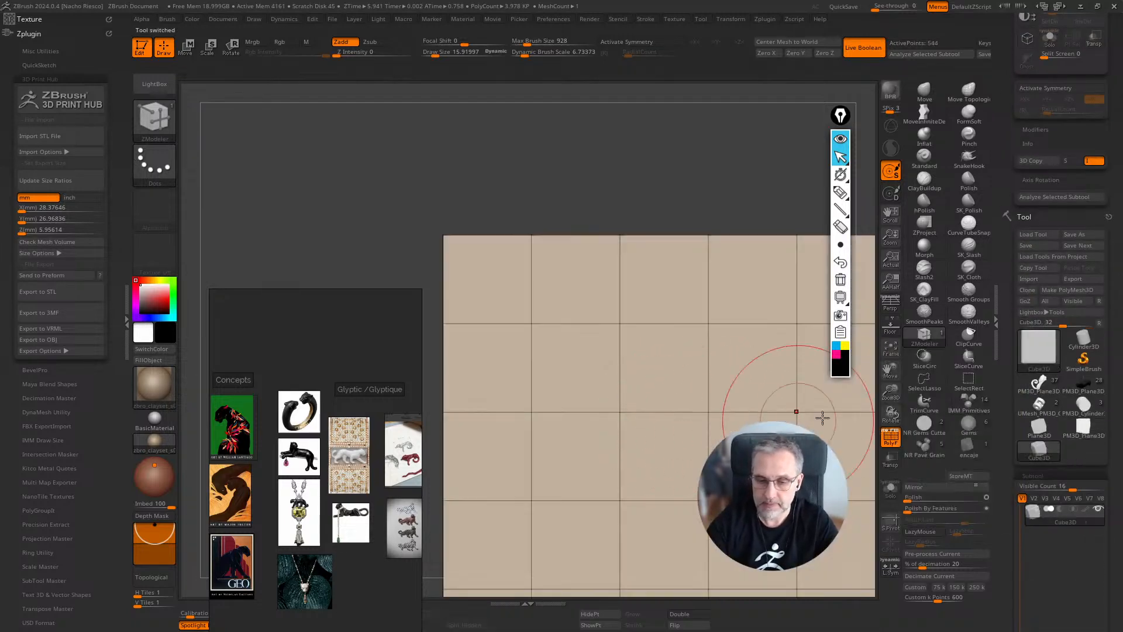
Convert the cube primitive into a PolyMesh3D
left_click(890, 352)
left_click_drag(819, 403, 862, 505)
left_click(891, 489)
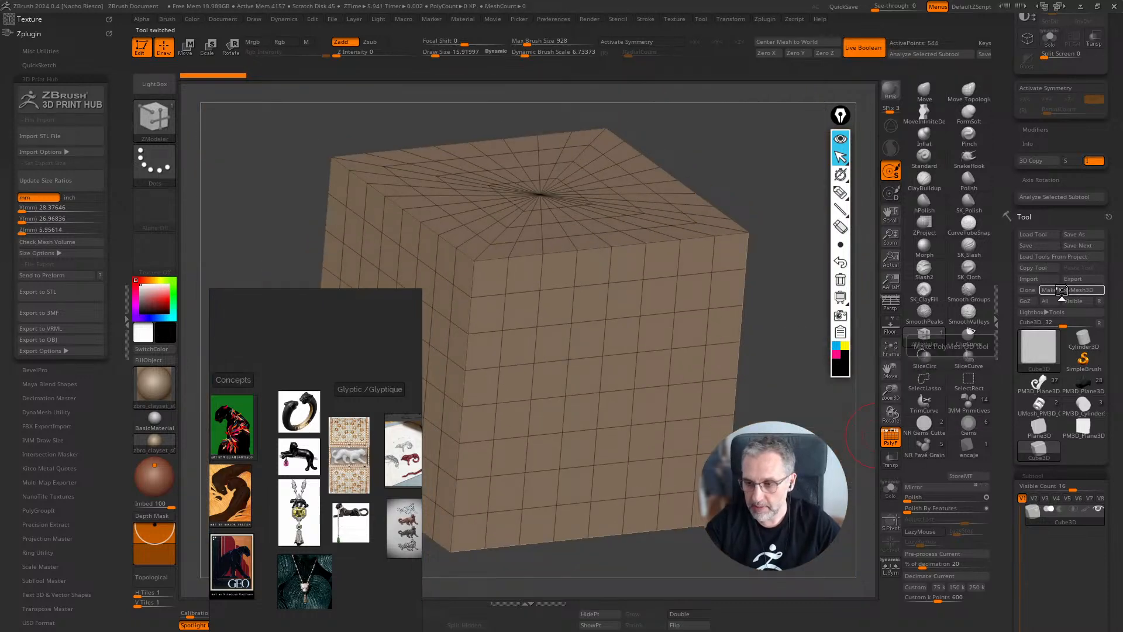
left_click(1067, 289)
ZRemesh the cube with the Double polygon target and AdaptiveSize 0, and undo the remesh
scroll(1006, 531, "down", 10)
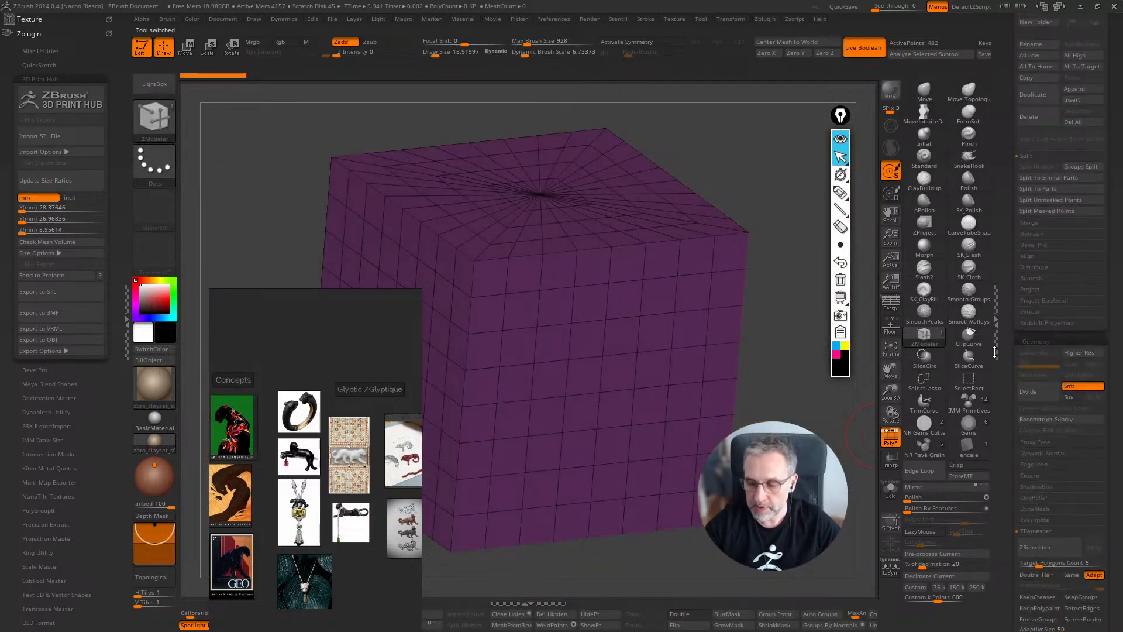
scroll(1047, 480, "down", 3)
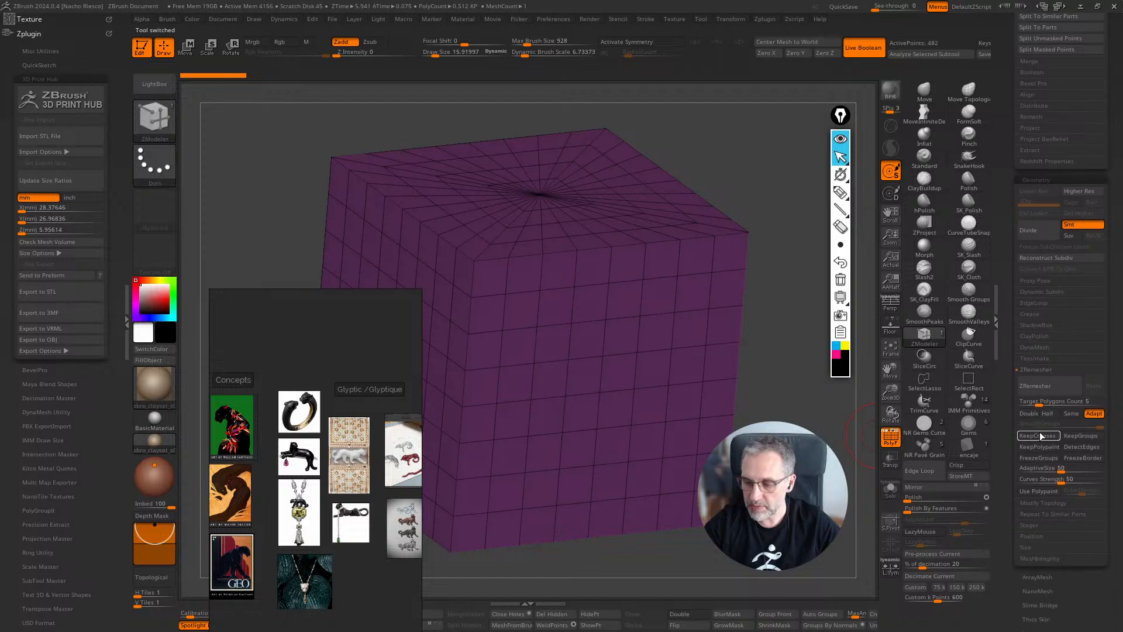
left_click_drag(1061, 471, 1010, 476)
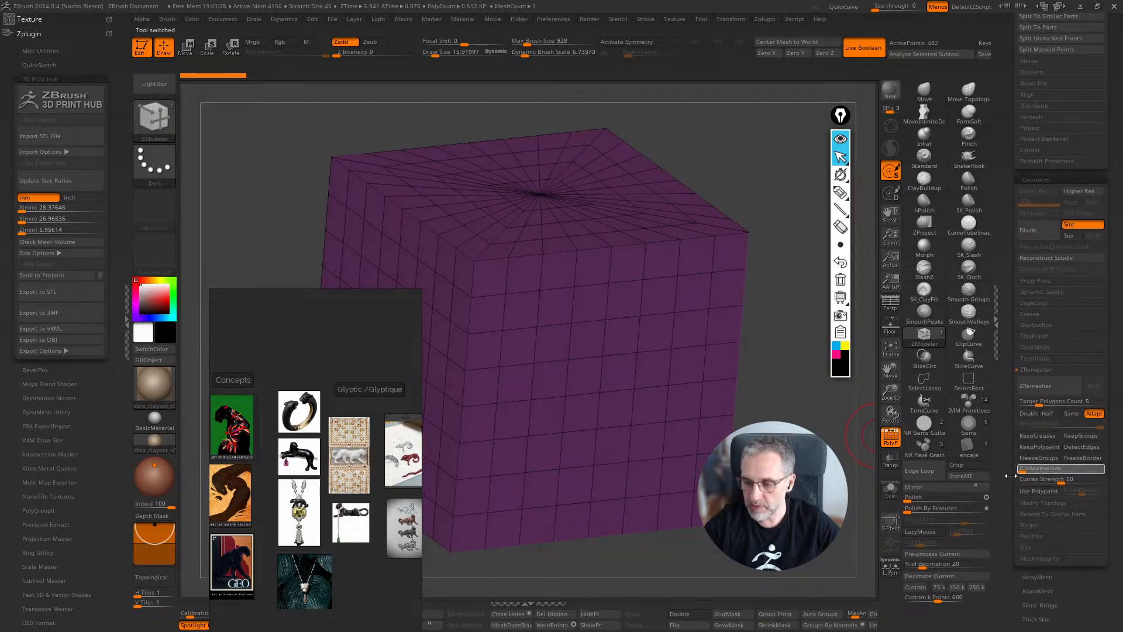
left_click(1081, 413)
left_click(1031, 414)
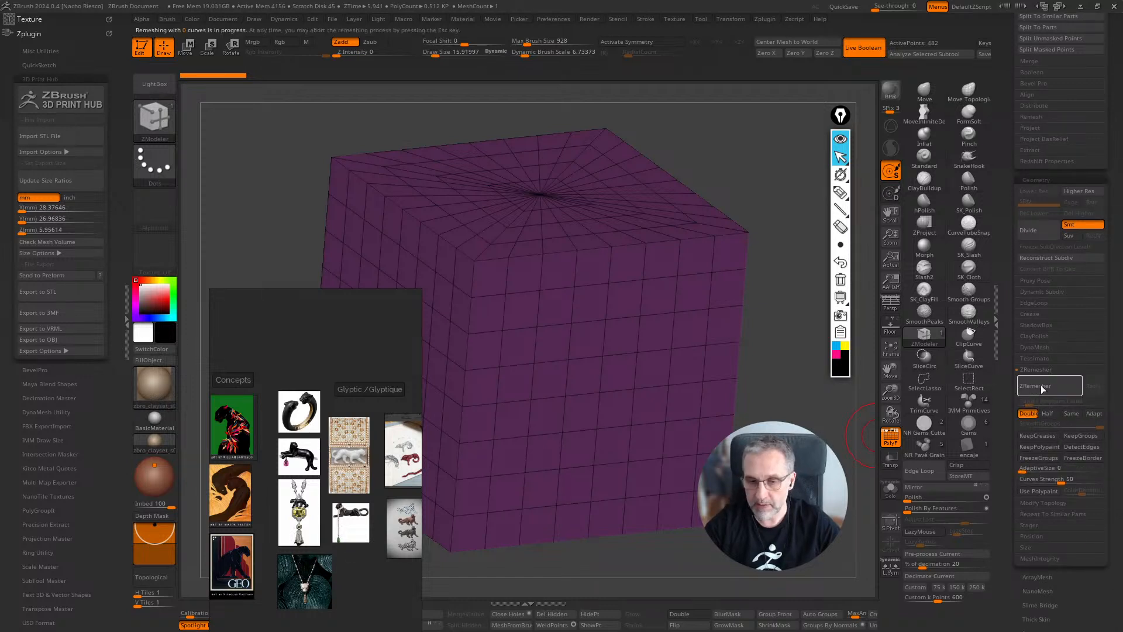
left_click(1051, 386)
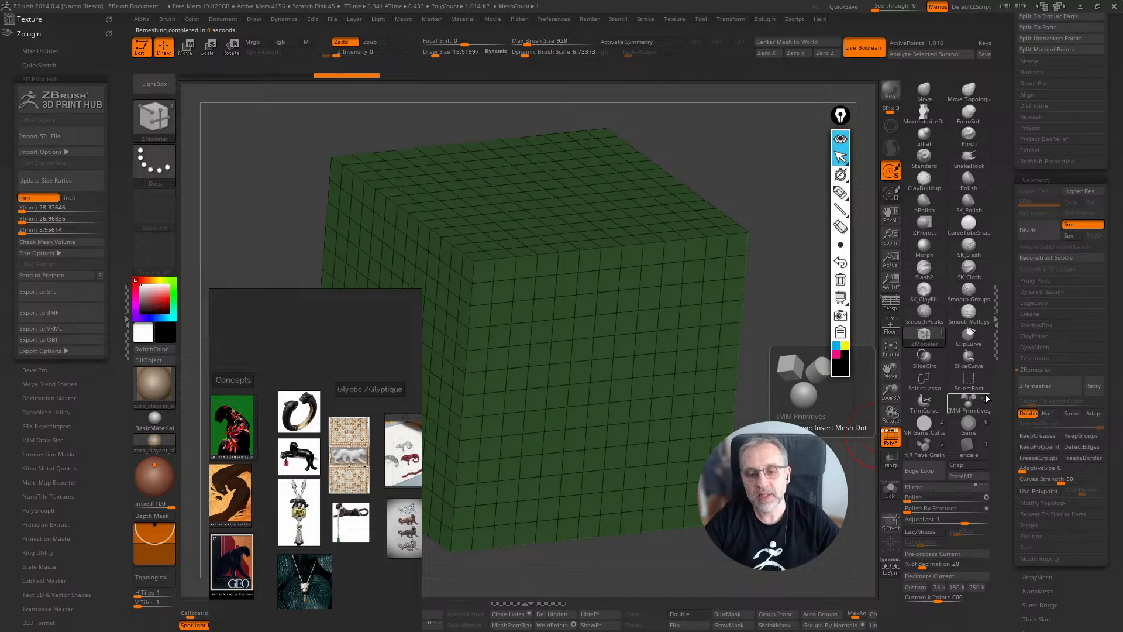
key("ctrl+z")
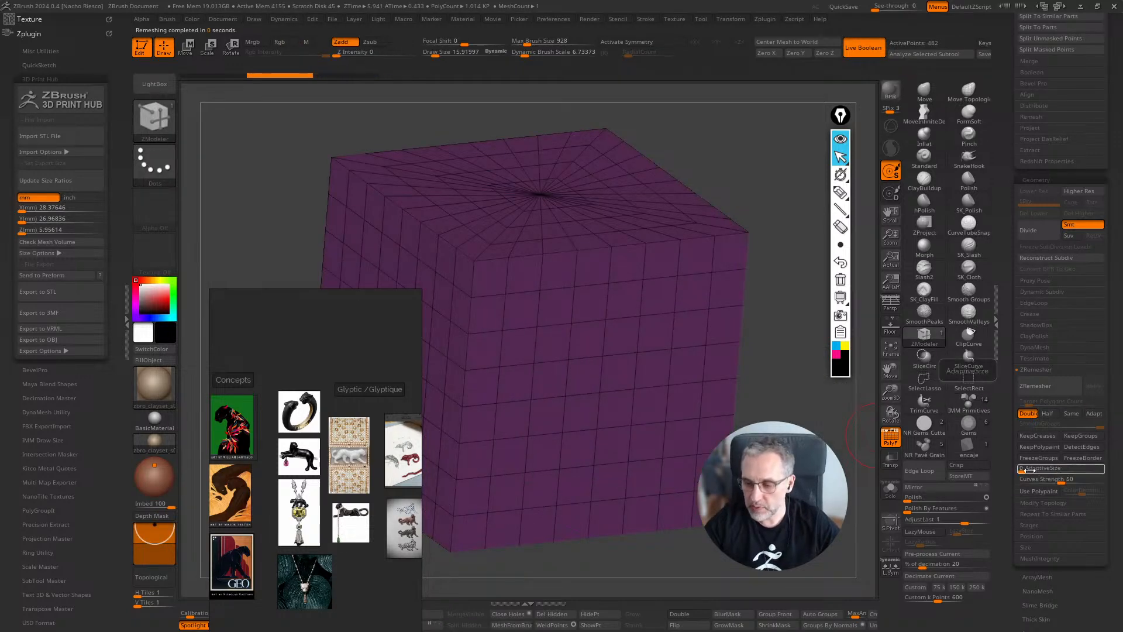
Try ZRemeshing the cube with AdaptiveSize raised to 100, and undo the remesh
left_click_drag(1030, 468, 1111, 468)
left_click(1047, 386)
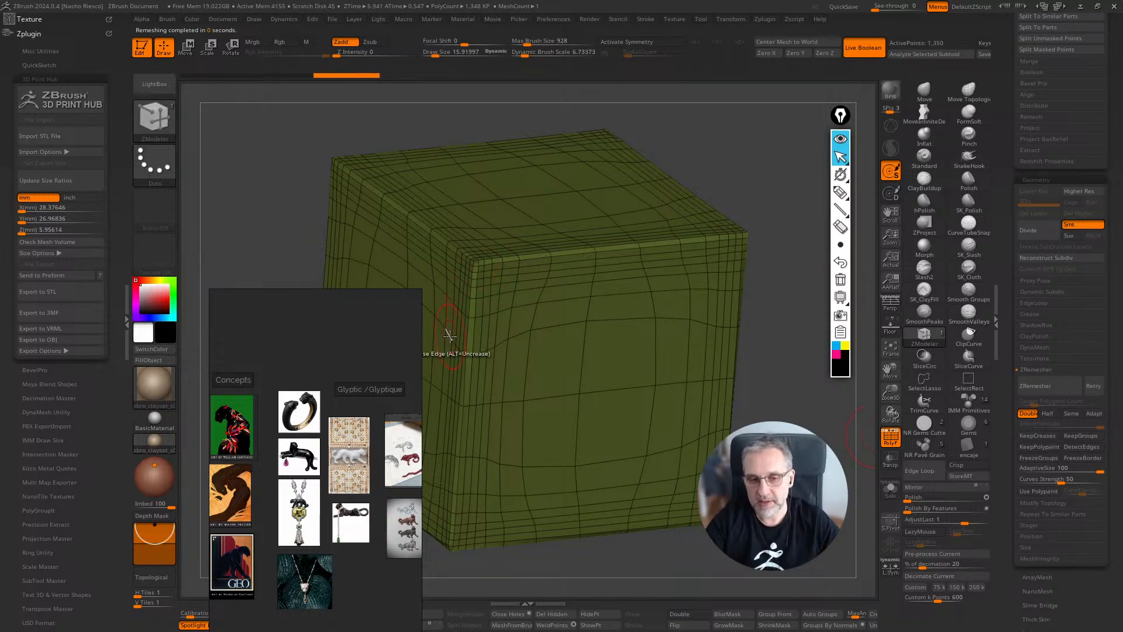
key("ctrl")
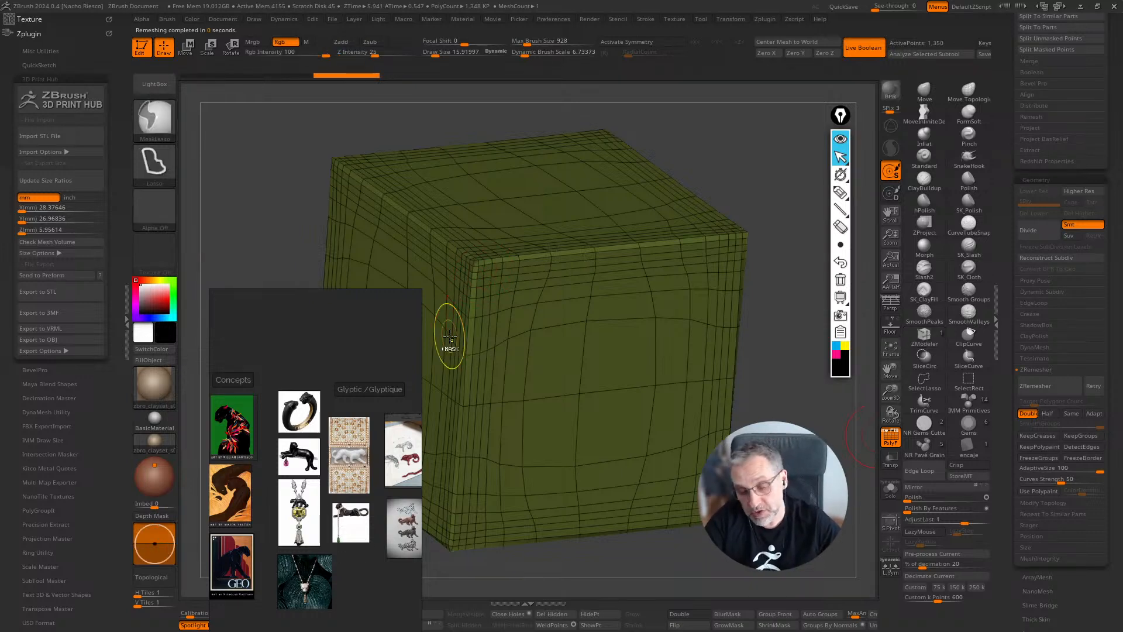
key("ctrl+z")
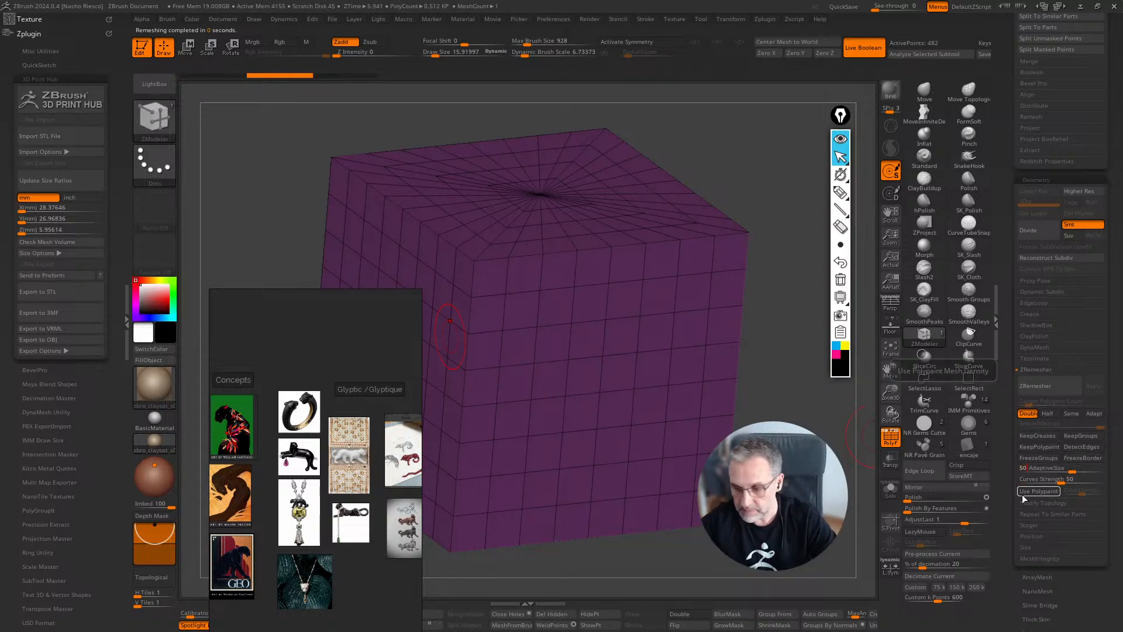
ZRemesh the cube with AdaptiveSize at 50, and set AdaptiveSize back to 0
left_click(1029, 385)
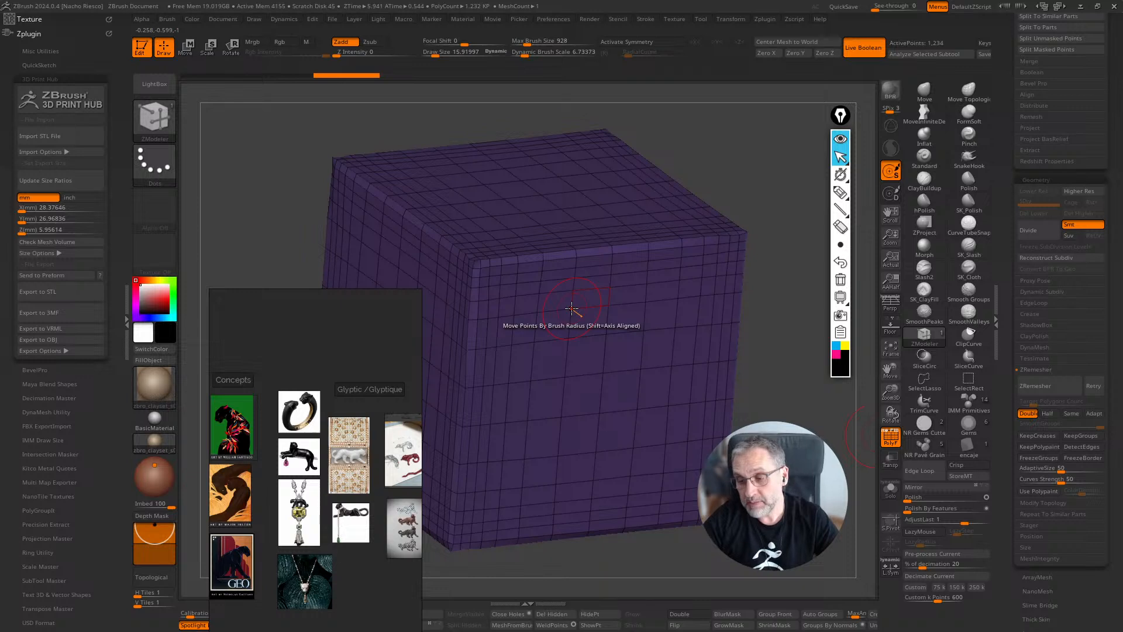
left_click(1019, 471)
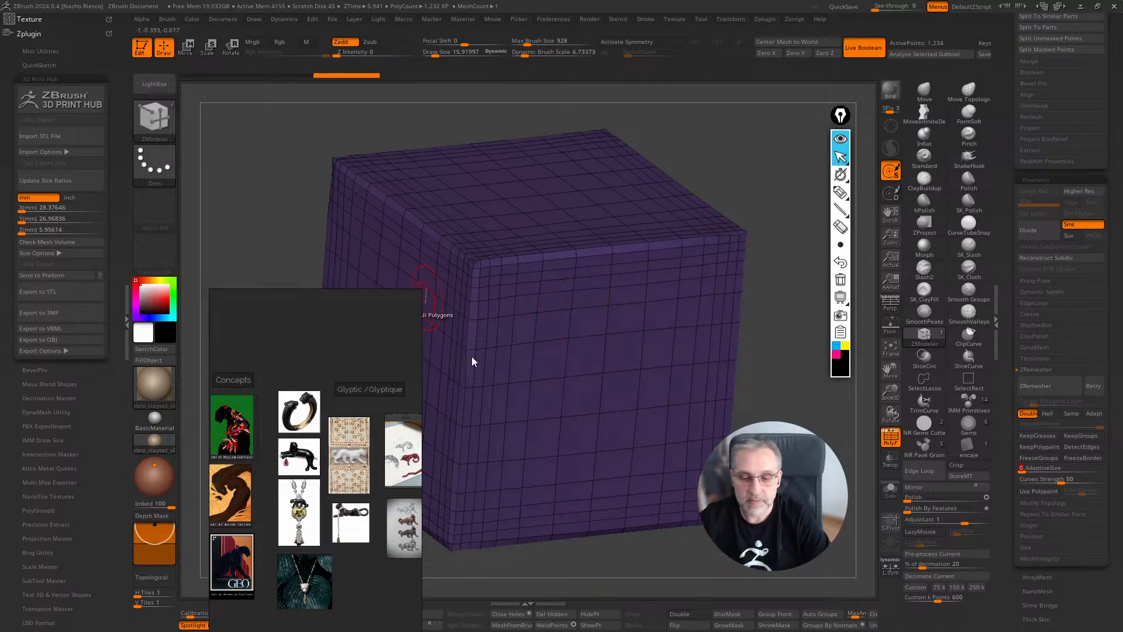
Turn off the polyframe display and apply Polish to the remeshed cube to round its edges
left_click_drag(785, 406, 872, 421)
left_click_drag(730, 428, 819, 434)
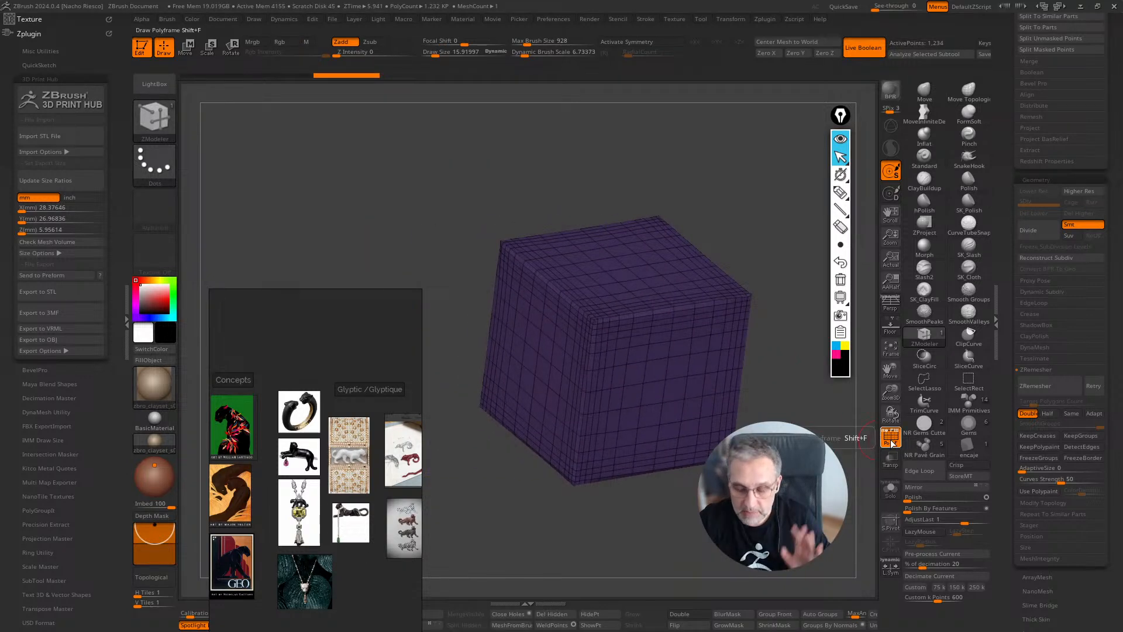
key("shift+f")
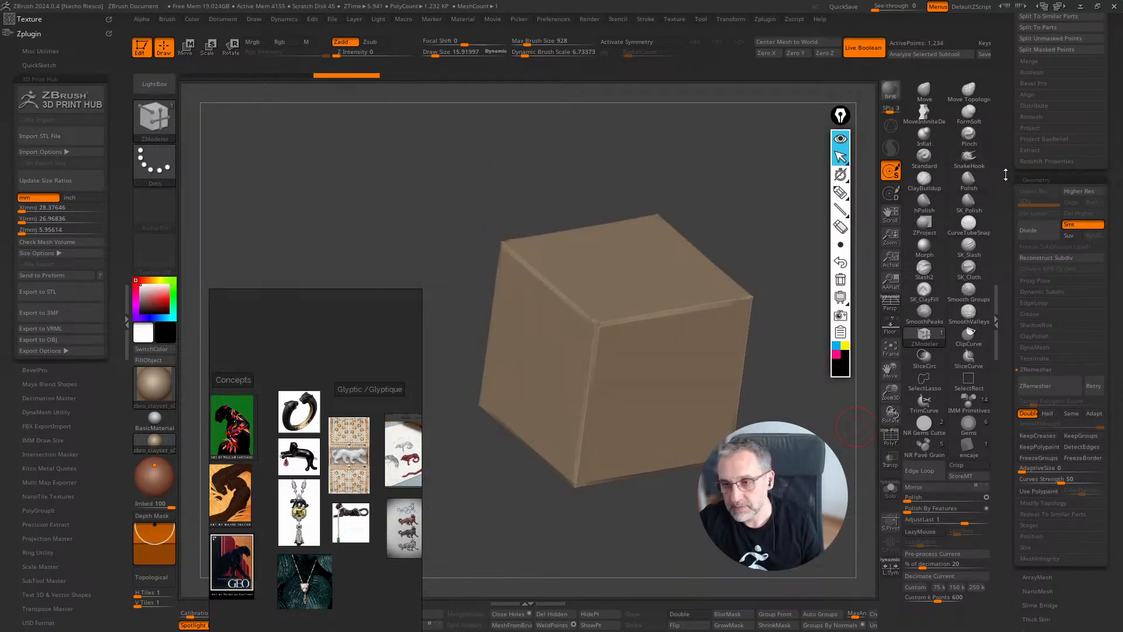
scroll(1006, 174, "up", 2)
scroll(1001, 175, "up", 2)
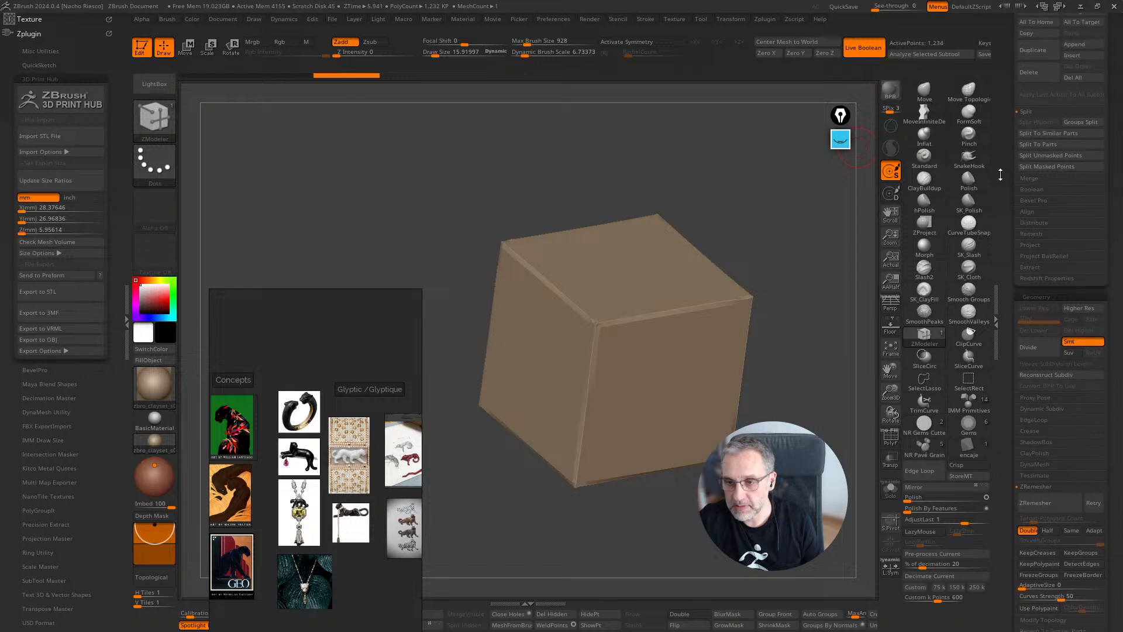
scroll(1001, 174, "up", 3)
left_click_drag(815, 376, 866, 442)
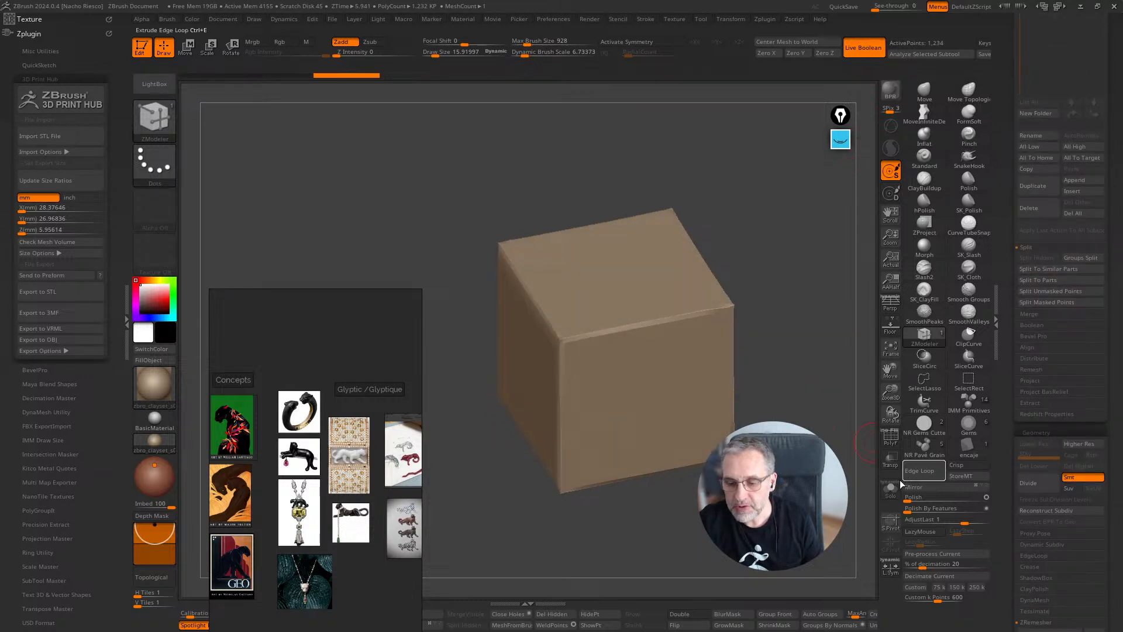
left_click(909, 498)
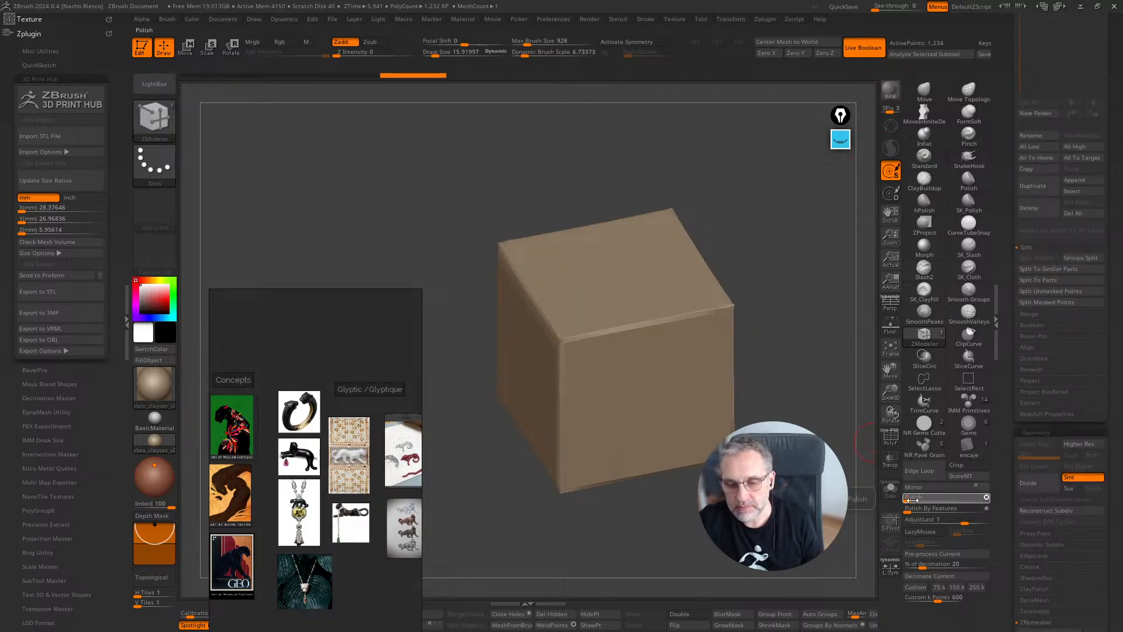
left_click_drag(908, 498, 951, 499)
left_click_drag(792, 421, 822, 402)
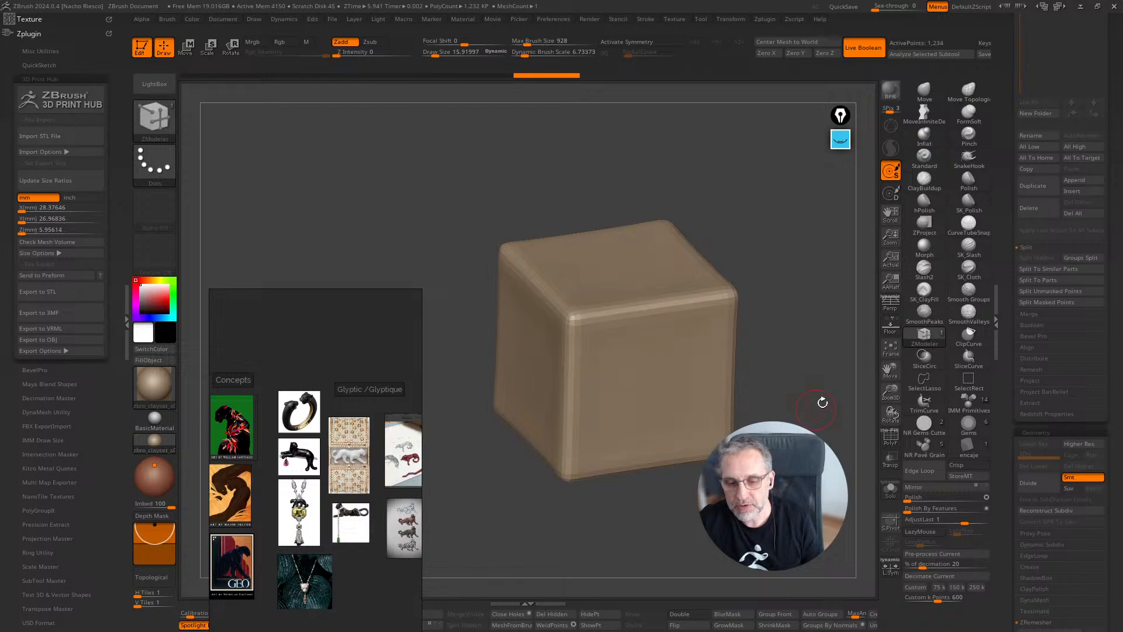
Switch the active tool back to the panther relief and frame the whole octagonal plaque
left_click_drag(1008, 128, 1006, 326)
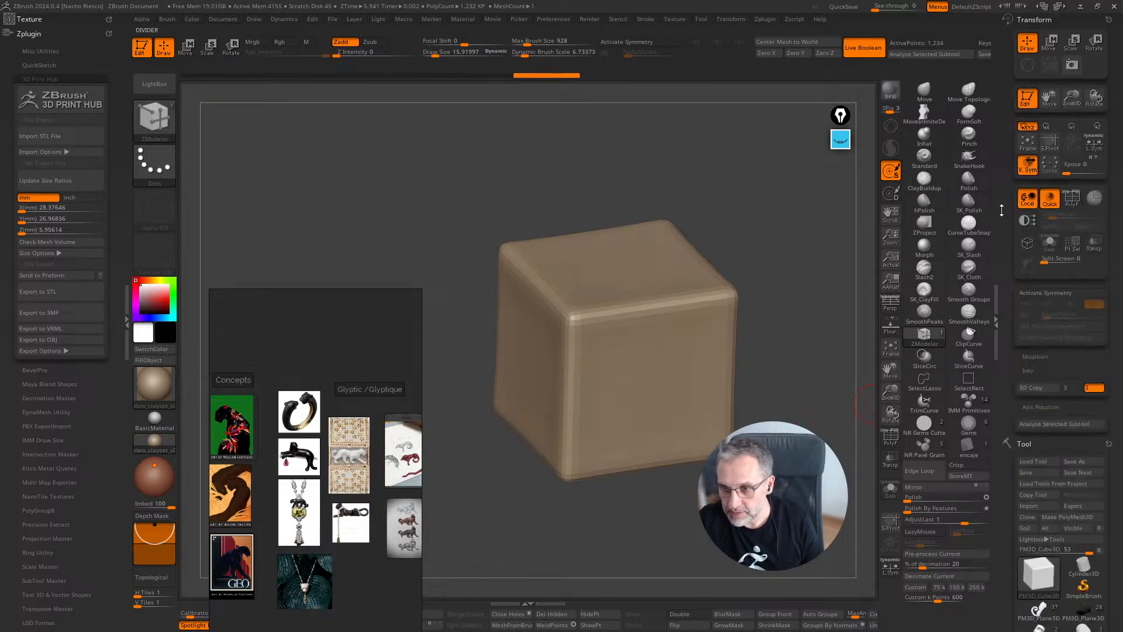
left_click(1106, 19)
mouse_move(1087, 192)
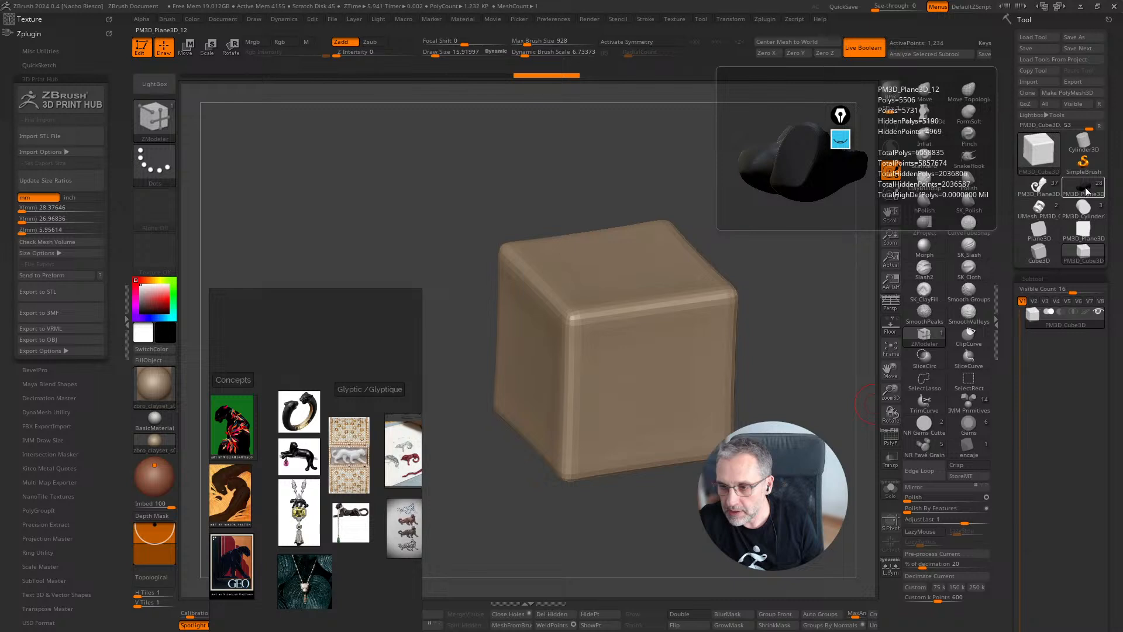
left_click(1043, 189)
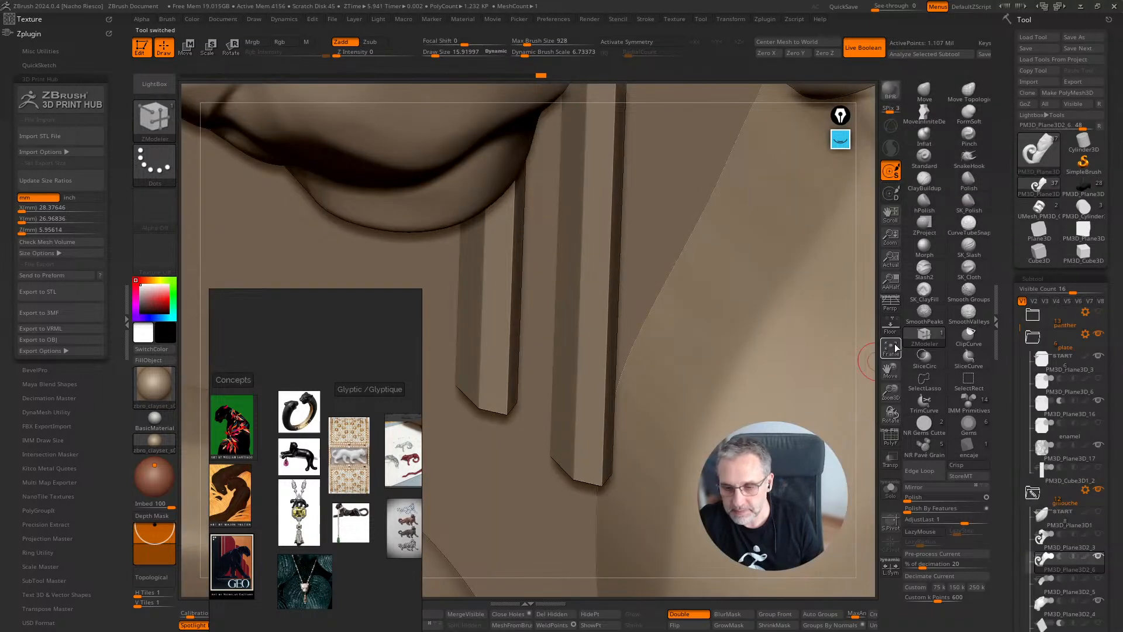
left_click(891, 347)
left_click_drag(847, 366, 872, 377)
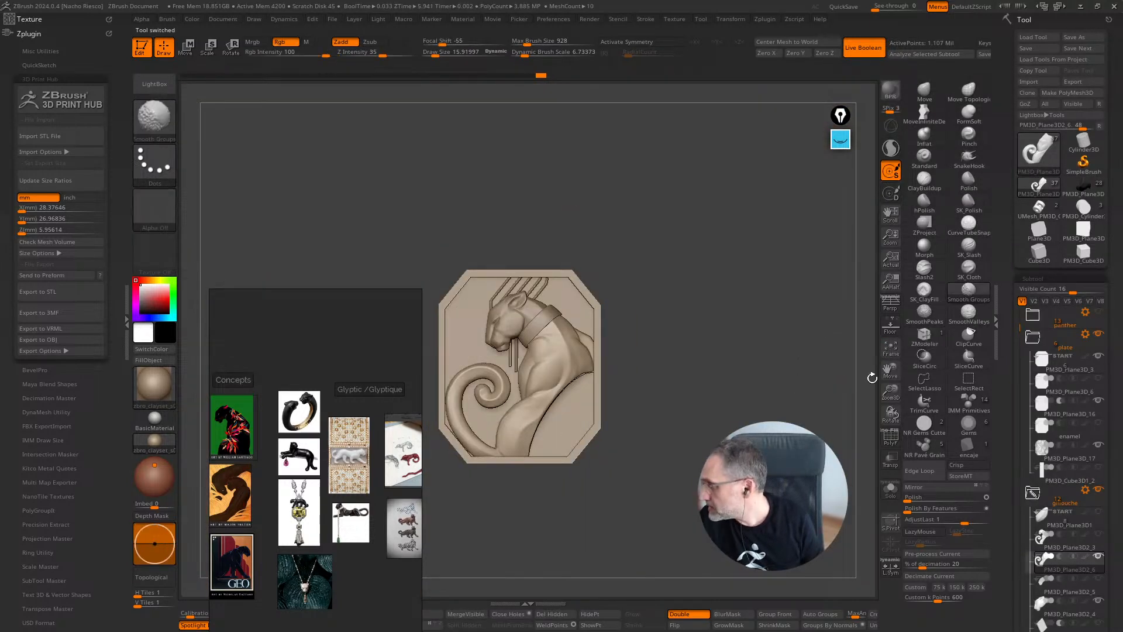
left_click(924, 333)
mouse_move(975, 421)
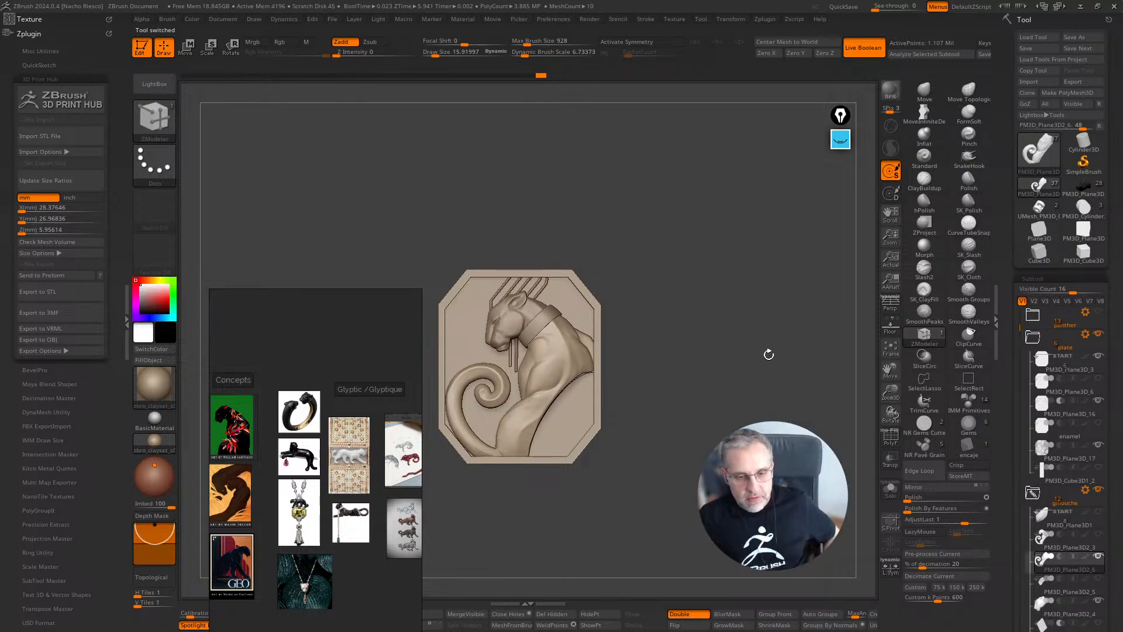
key("f")
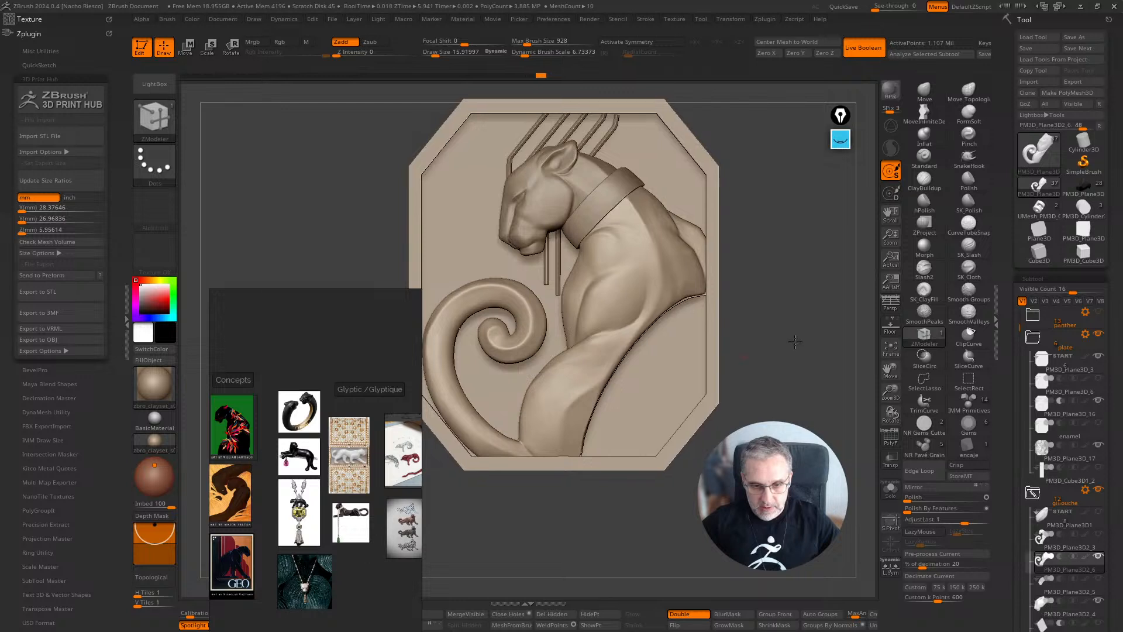
left_click_drag(795, 342, 841, 328, "alt")
left_click_drag(852, 272, 848, 315, "alt")
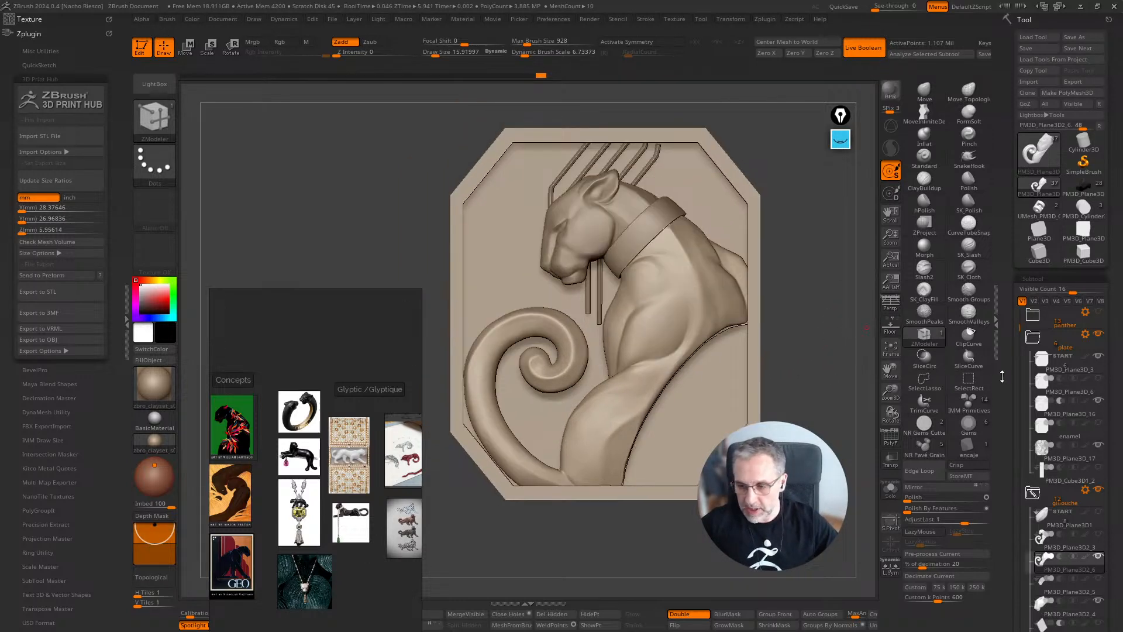
Expand the grass subtool folder and show the sculpted grass blades on the panther relief
scroll(1018, 358, "down", 2)
scroll(1010, 417, "down", 5)
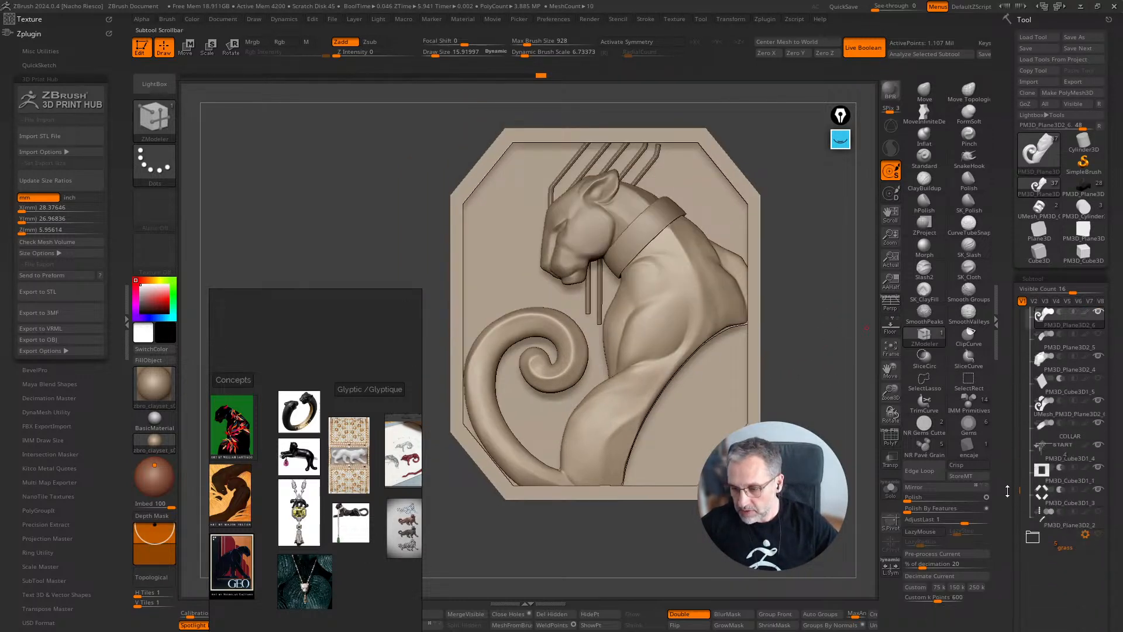
mouse_move(1042, 538)
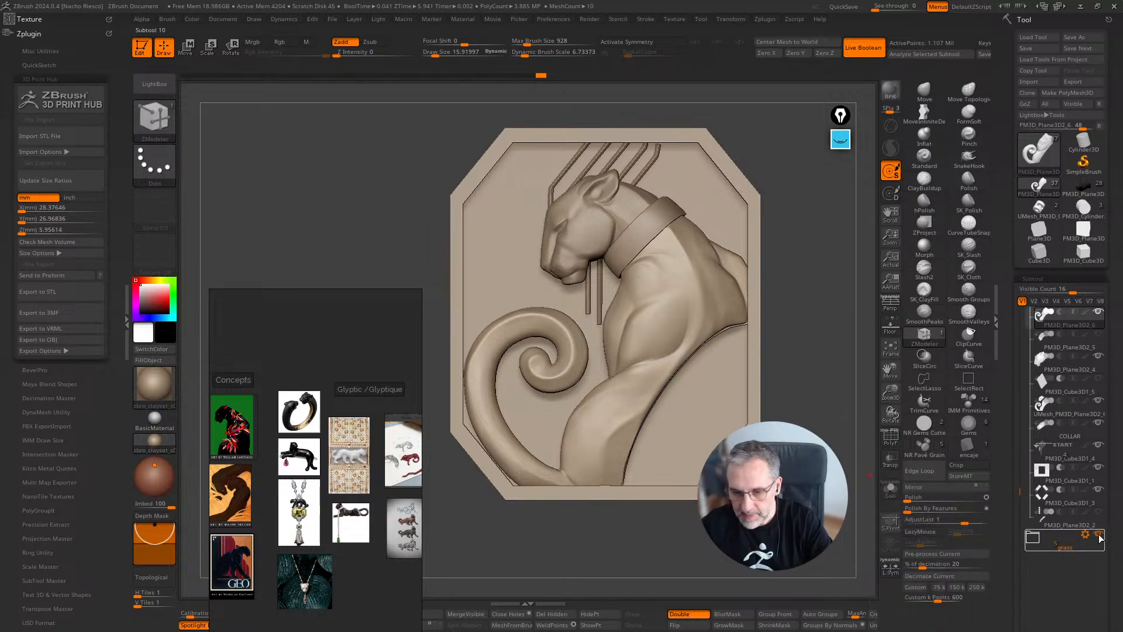
left_click(1033, 537)
scroll(1020, 483, "down", 3)
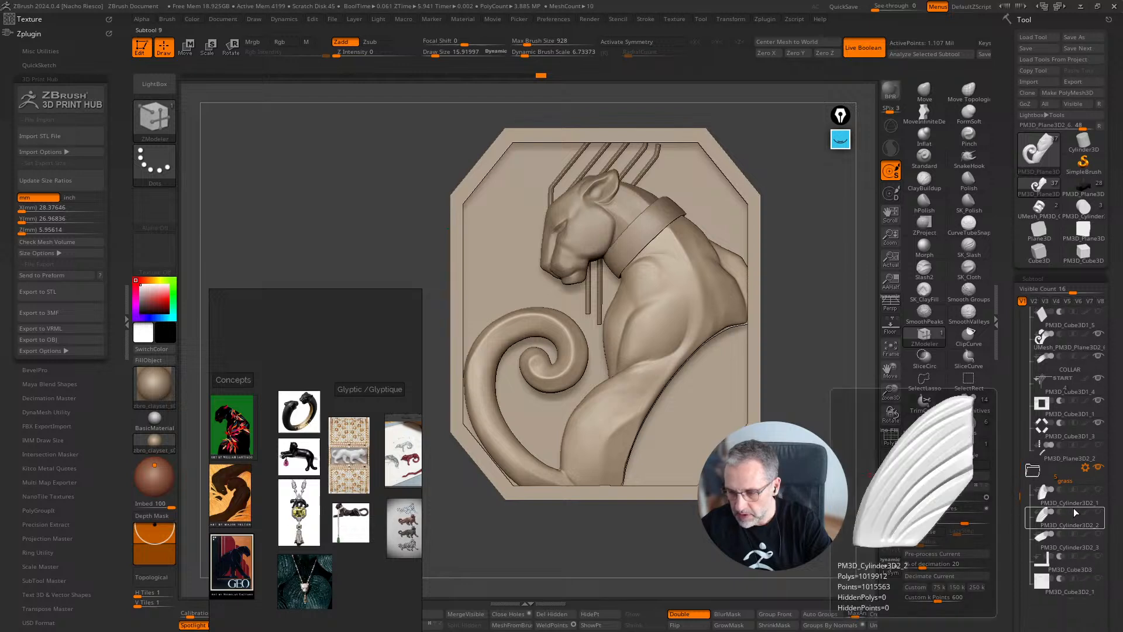
left_click(1098, 489)
left_click_drag(833, 516, 845, 523)
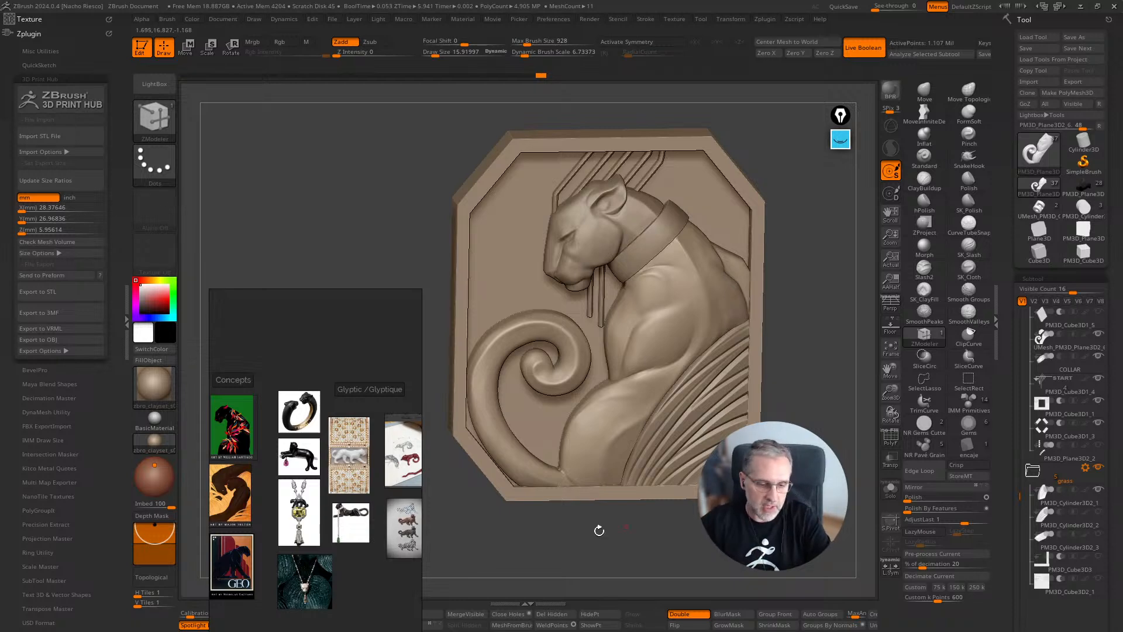
Examine the coloured panther pendant sketch on the reference board, focusing on its yellow grass, for comparison with the relief
scroll(416, 515, "down", 2)
middle_click_drag(286, 545, 393, 512)
scroll(339, 506, "up", 4)
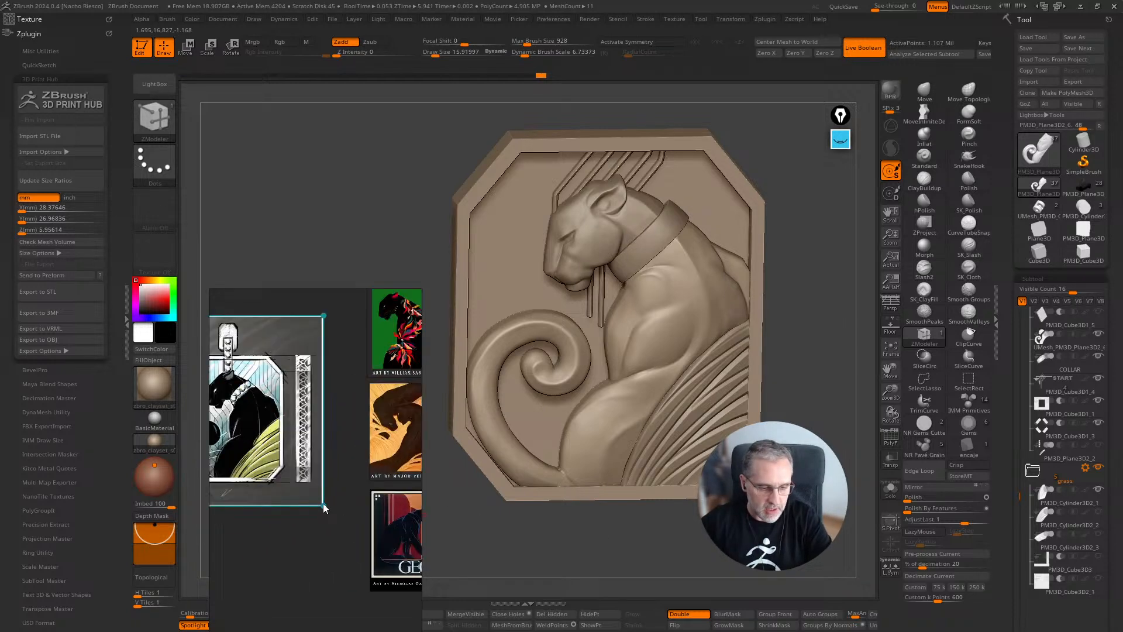
right_click_drag(266, 452, 335, 460)
scroll(337, 463, "up", 2)
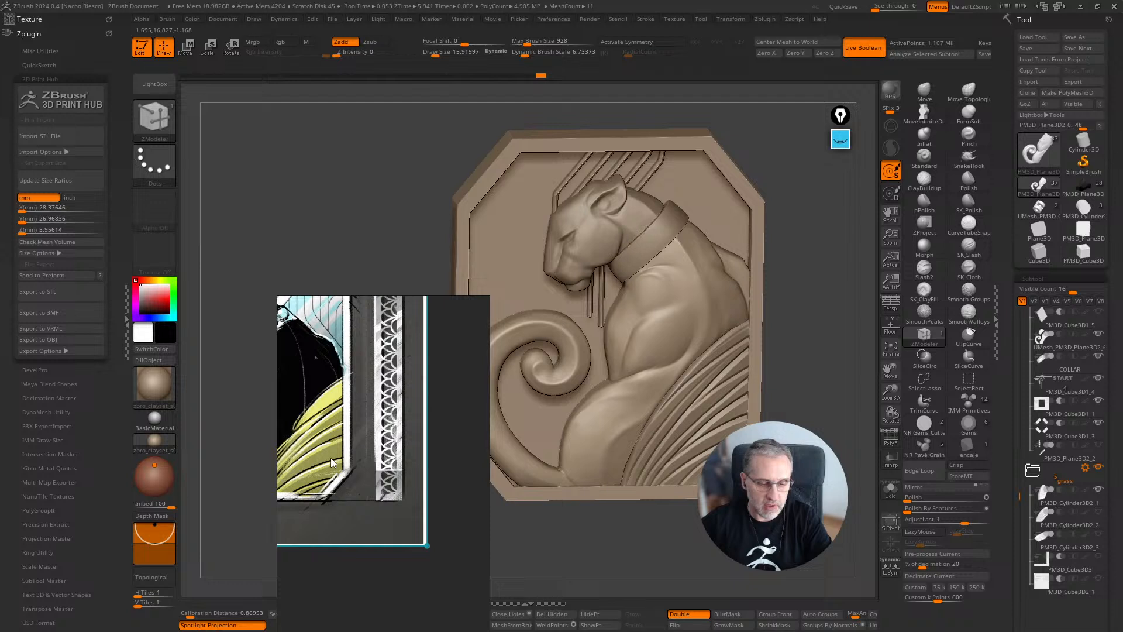
middle_click_drag(331, 458, 395, 480)
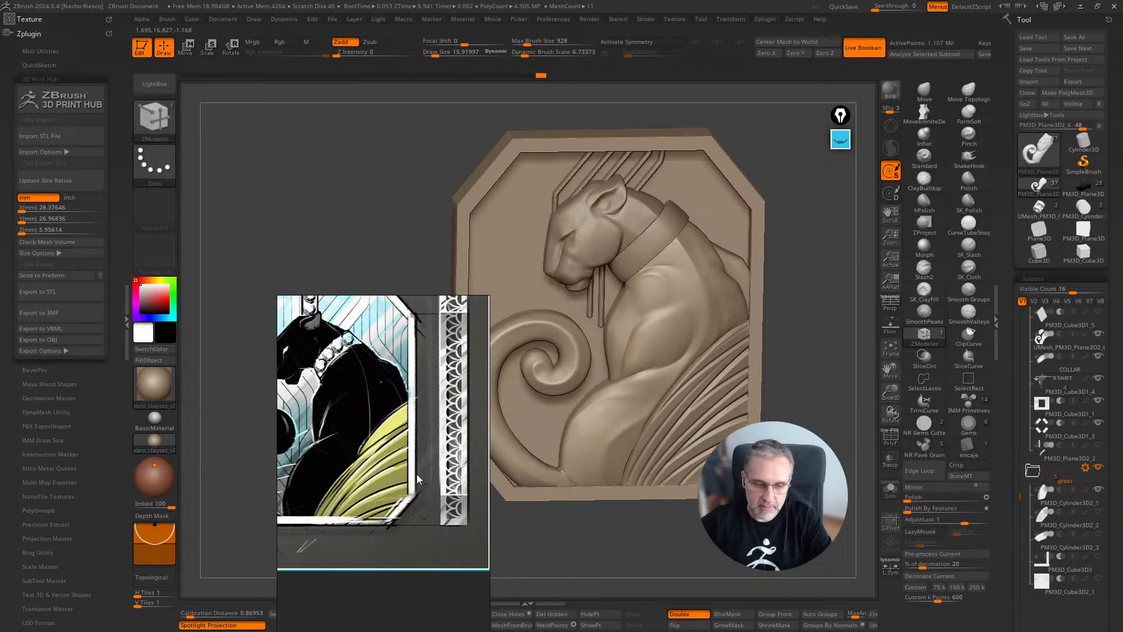
scroll(417, 474, "down", 2)
left_click_drag(462, 406, 400, 420)
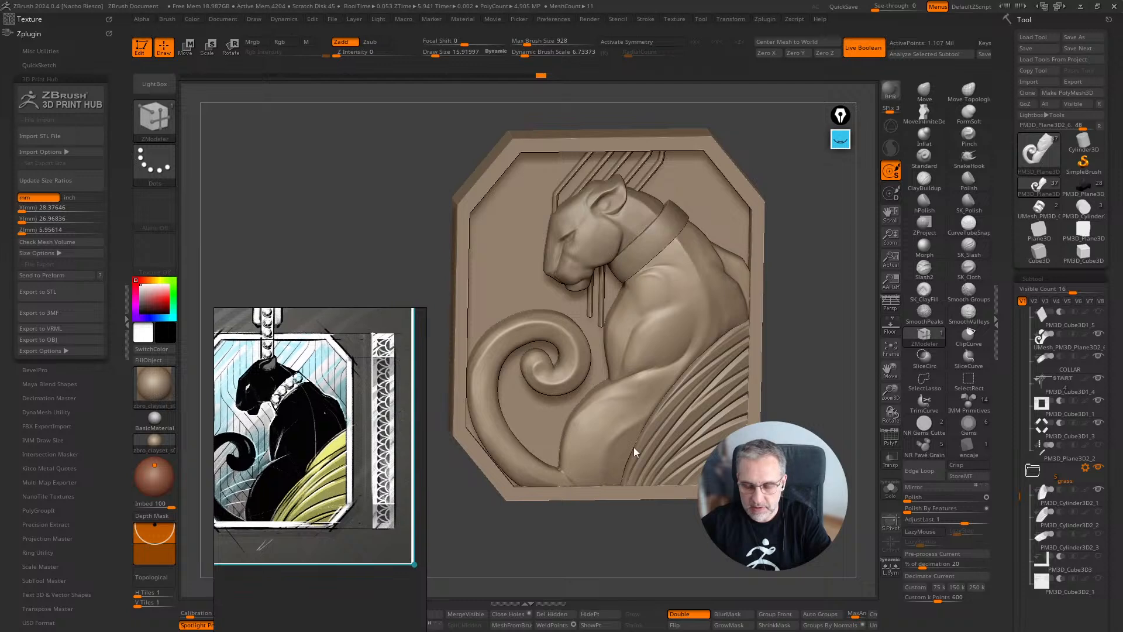
Annotate the relief's grass with black pen strokes: an angular faceted outline, parallel diagonal projection lines and a curve following the outer blade
mouse_move(810, 409)
left_mouse_down()
mouse_move(811, 433)
mouse_move(829, 445)
left_mouse_up()
scroll(827, 396, "up", 3)
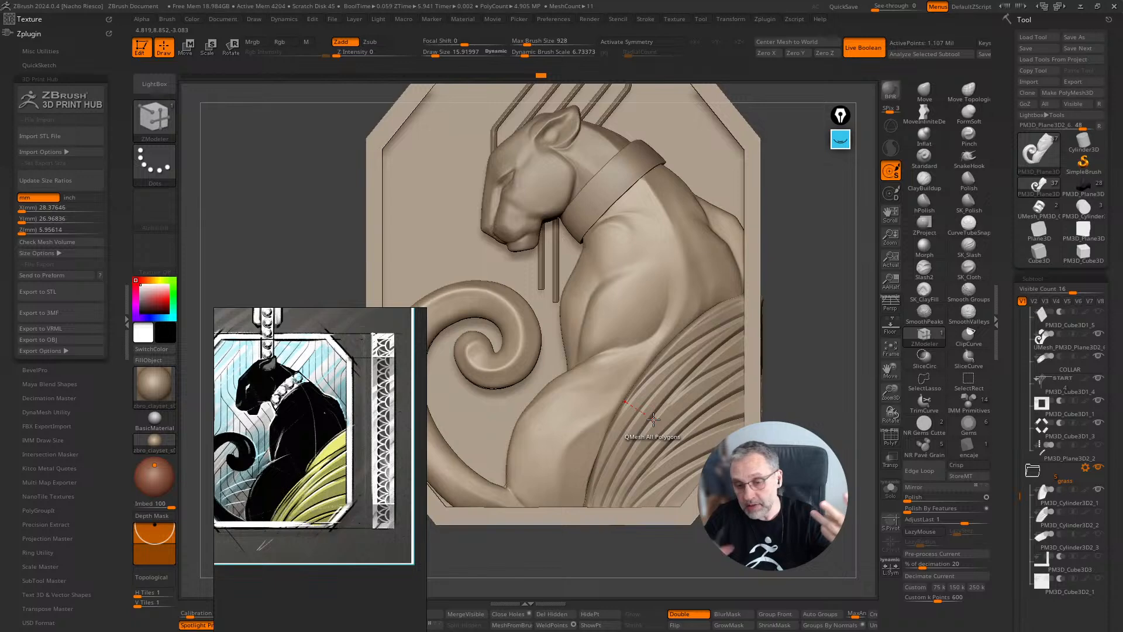
left_click(840, 139)
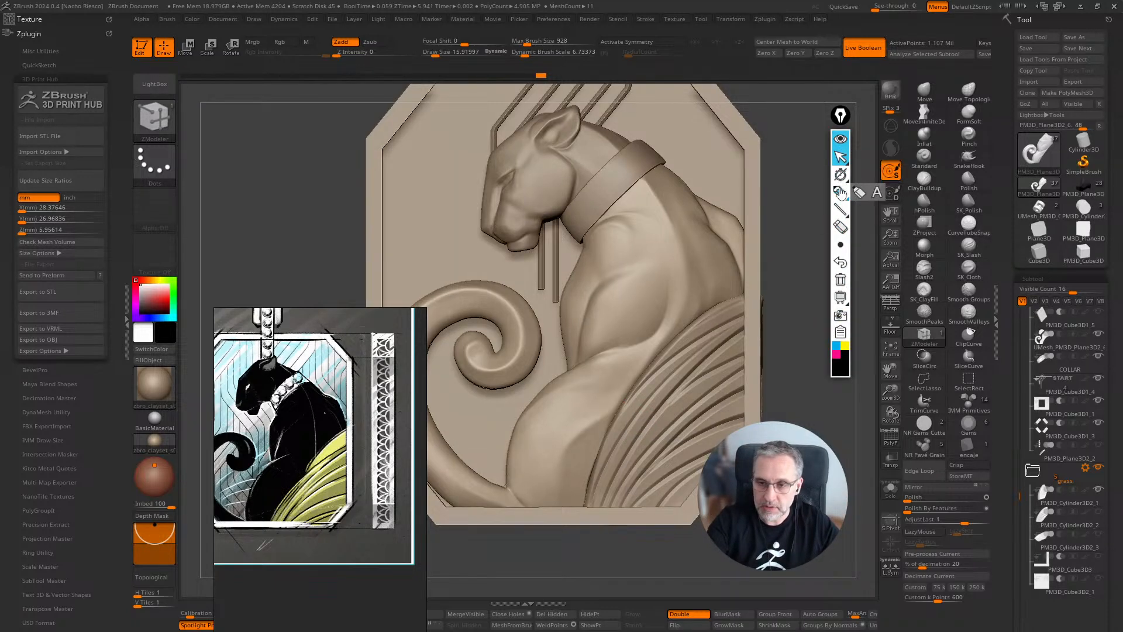
left_click(841, 230)
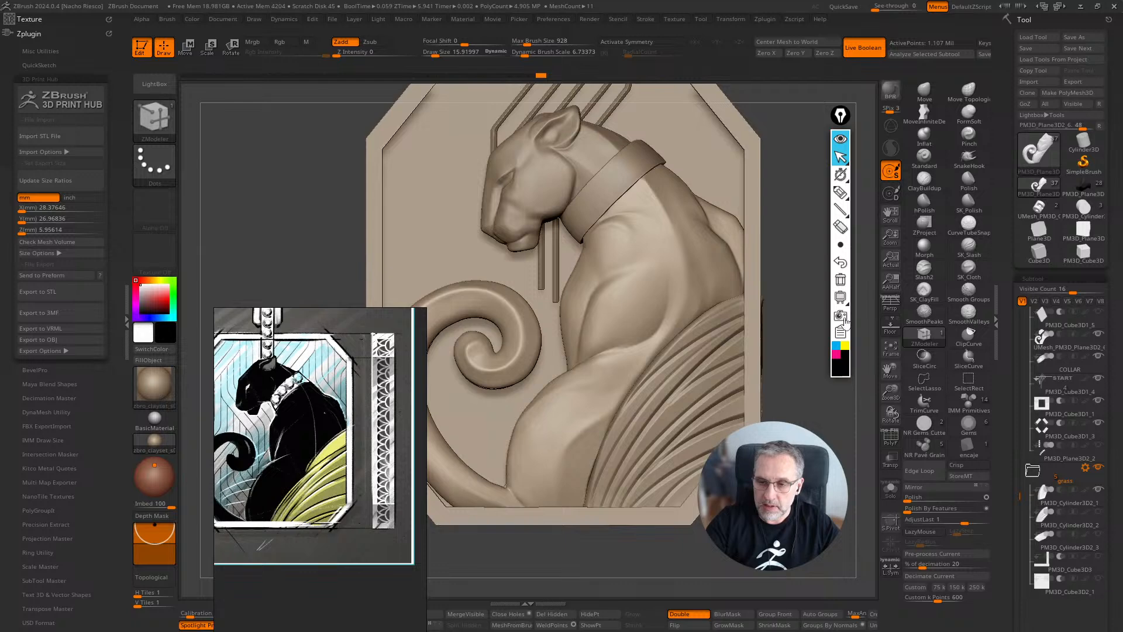
left_click(840, 192)
mouse_move(666, 355)
left_mouse_down()
mouse_move(665, 410)
mouse_move(698, 480)
mouse_move(726, 353)
mouse_move(825, 265)
left_mouse_up()
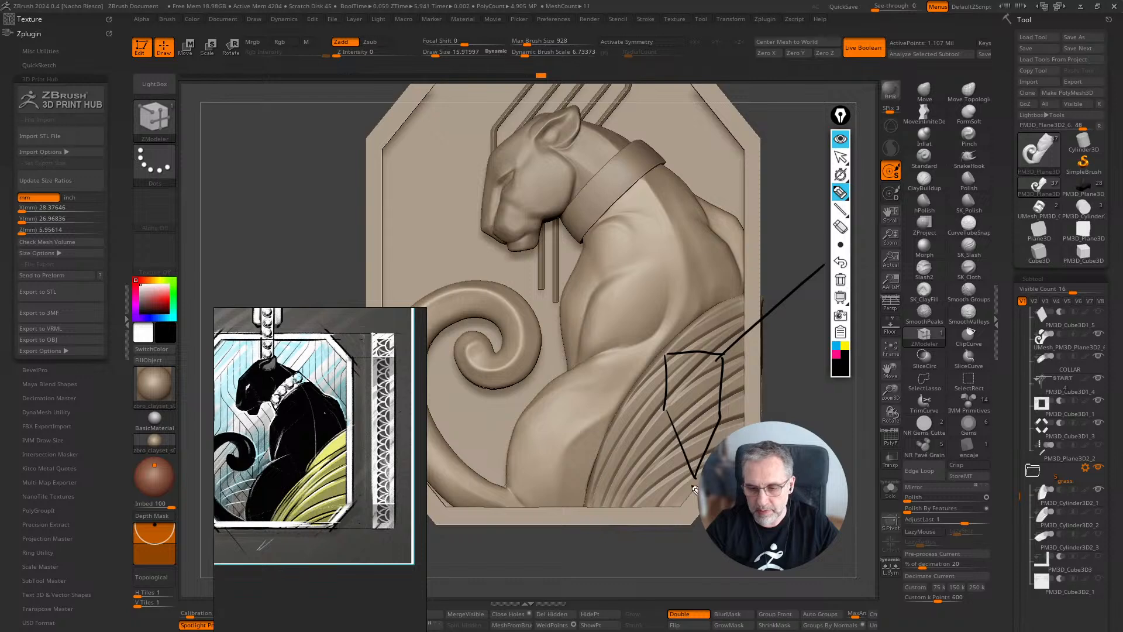
left_click_drag(831, 344, 758, 420)
left_click_drag(669, 353, 819, 223)
mouse_move(841, 245)
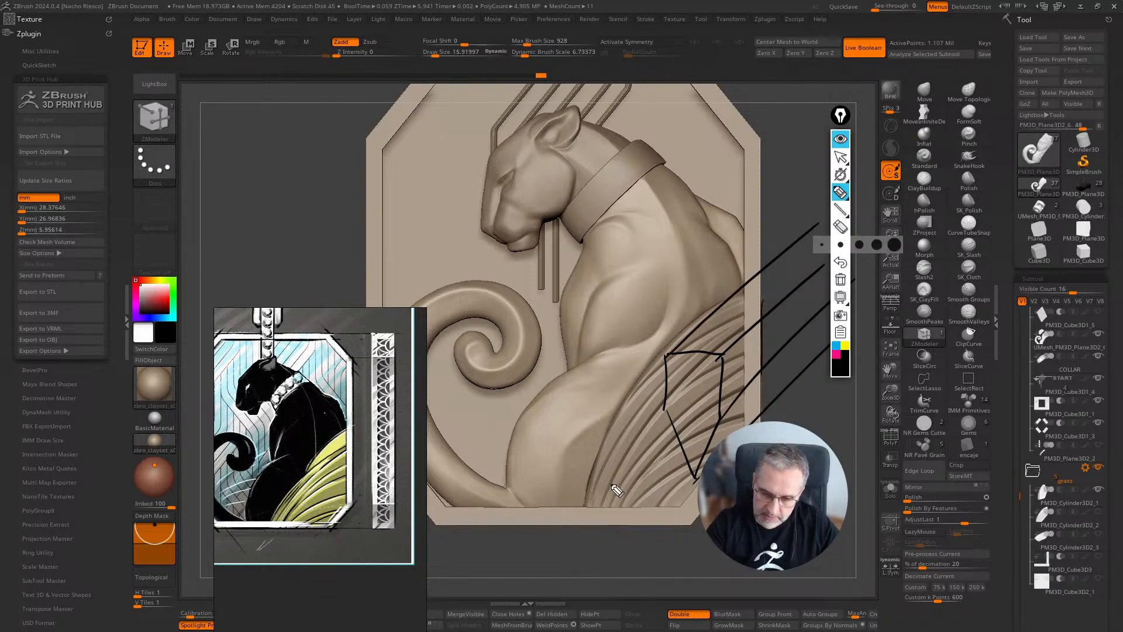
mouse_move(659, 391)
left_mouse_down()
mouse_move(621, 447)
mouse_move(587, 547)
left_mouse_up()
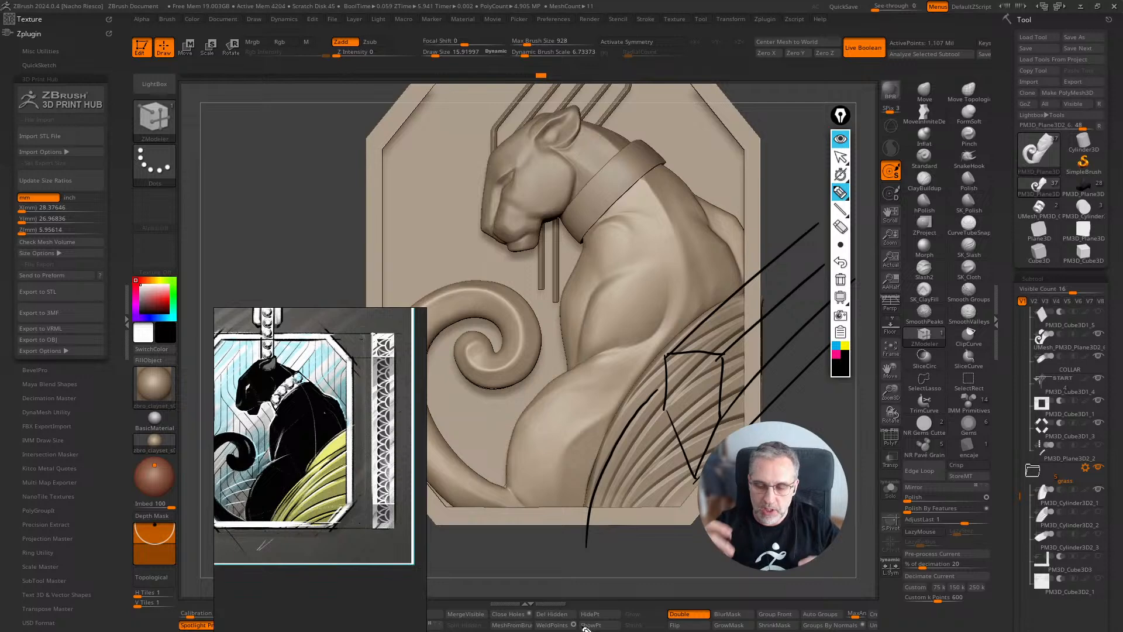
left_click_drag(669, 482, 889, 471)
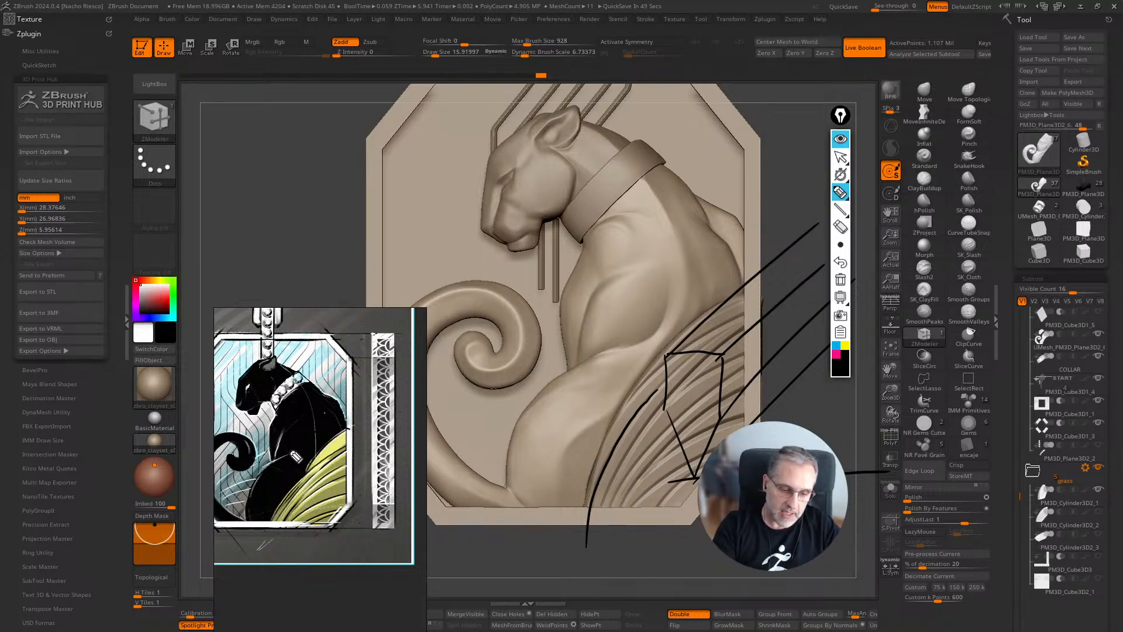
Circle the yellow grass on the reference sketch and draw a scalloped cross-section profile of the blades across the relief
left_click_drag(296, 456, 381, 455)
mouse_move(523, 409)
left_mouse_down()
mouse_move(513, 405)
mouse_move(561, 403)
mouse_move(615, 355)
mouse_move(647, 398)
mouse_move(679, 383)
mouse_move(702, 348)
mouse_move(749, 364)
left_mouse_up()
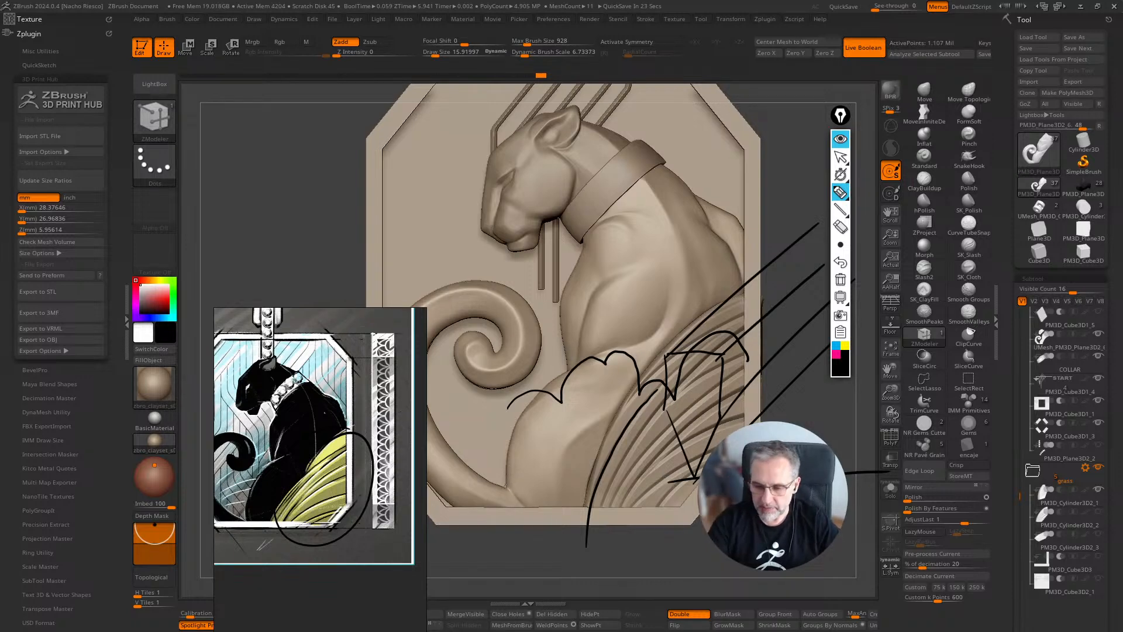
Handwrite an engraving technique note below the relief, clear all the screen annotations and return to the normal pointer
mouse_move(652, 553)
left_mouse_down()
mouse_move(668, 565)
mouse_move(683, 538)
left_mouse_up()
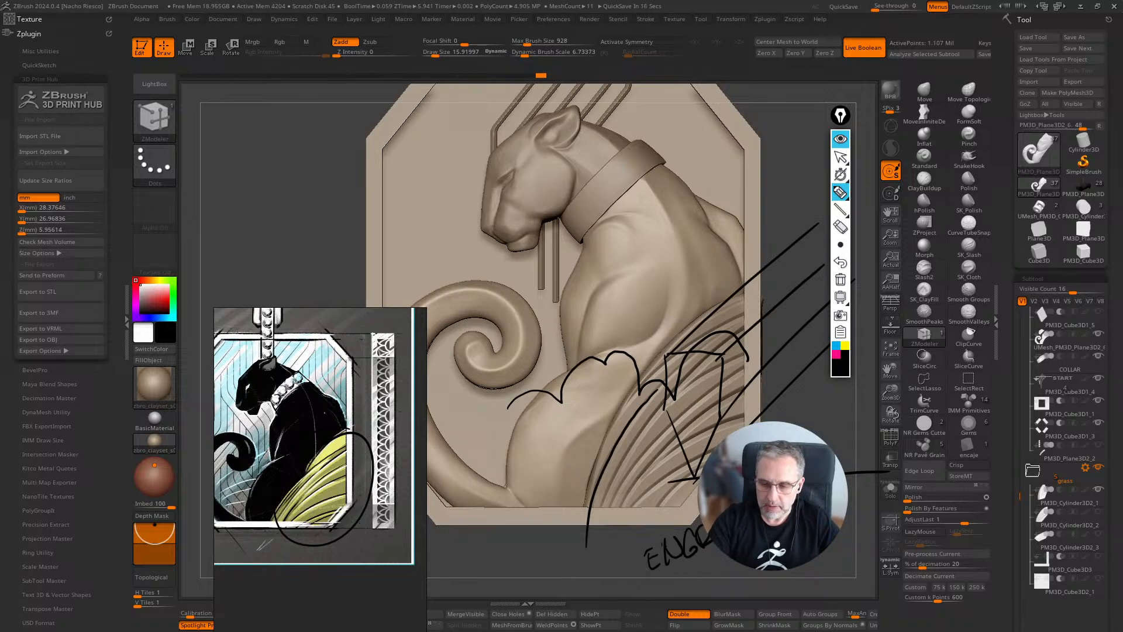
mouse_move(690, 569)
left_mouse_down()
mouse_move(708, 560)
mouse_move(695, 585)
mouse_move(738, 572)
left_mouse_up()
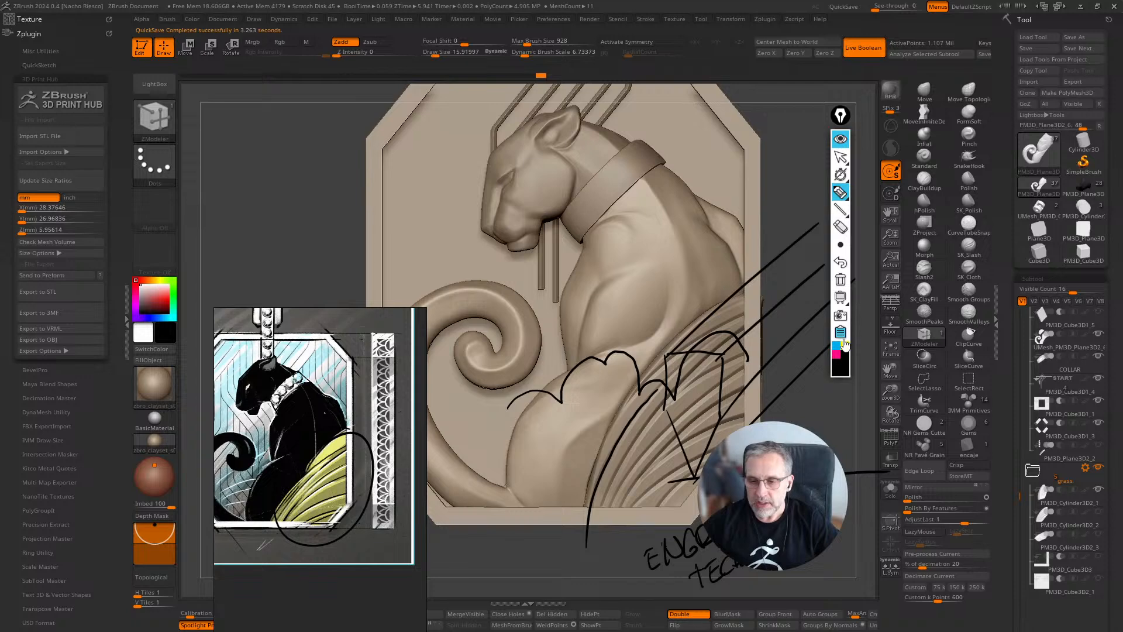
left_click(841, 279)
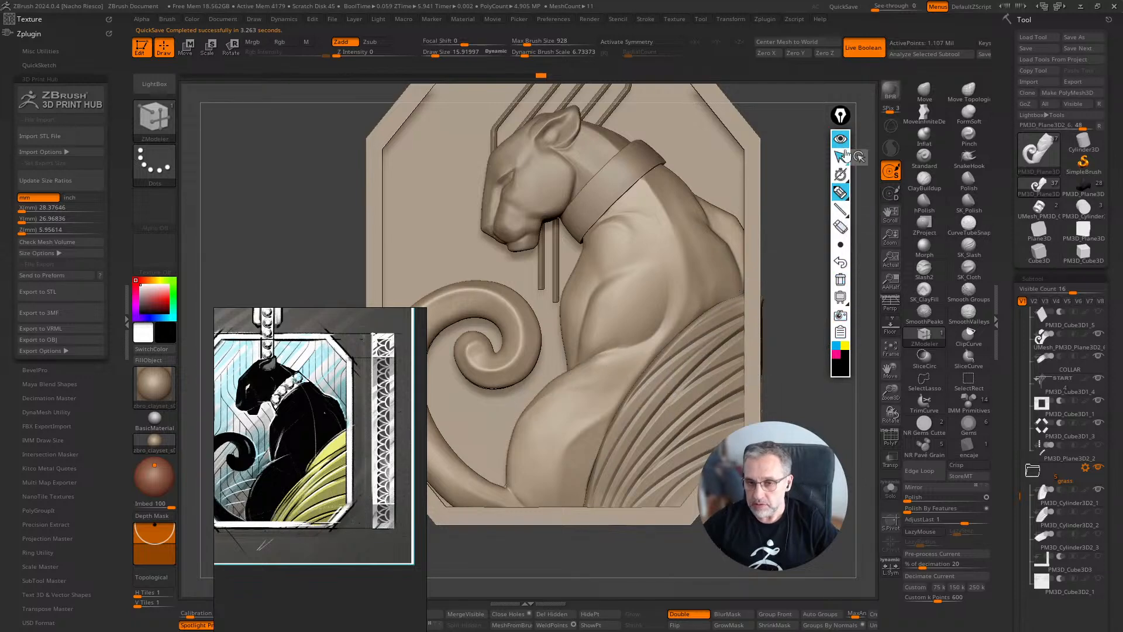
left_click(841, 156)
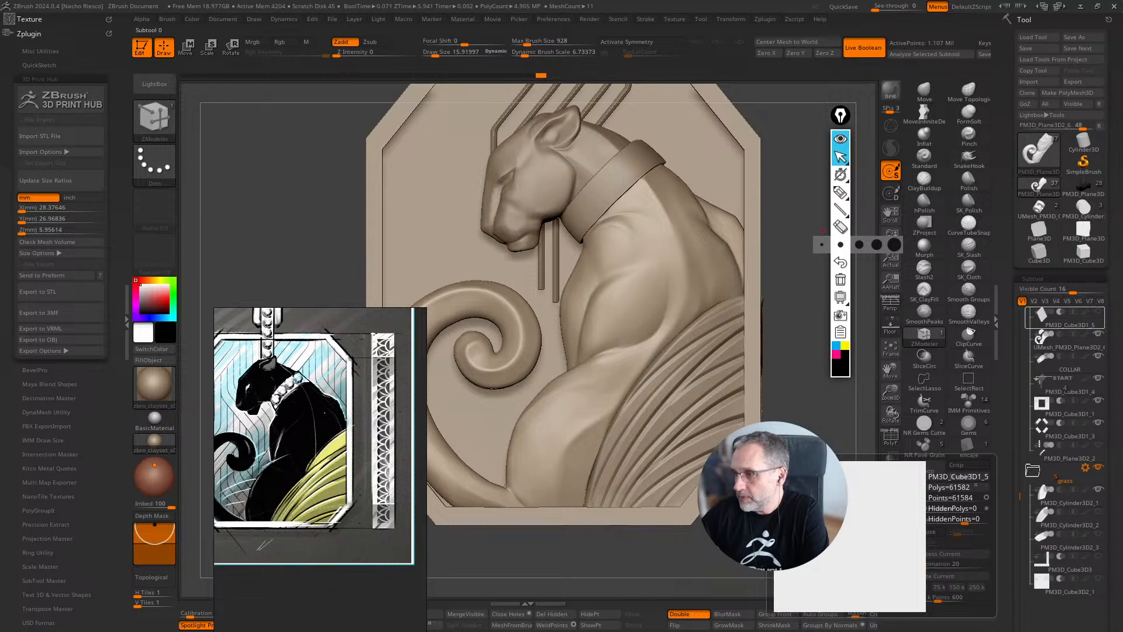
Collapse the plugin tray, reposition the reference sketch clear of the relief and frame the whole octagonal plaque
left_click(123, 339)
left_click_drag(386, 493, 259, 407)
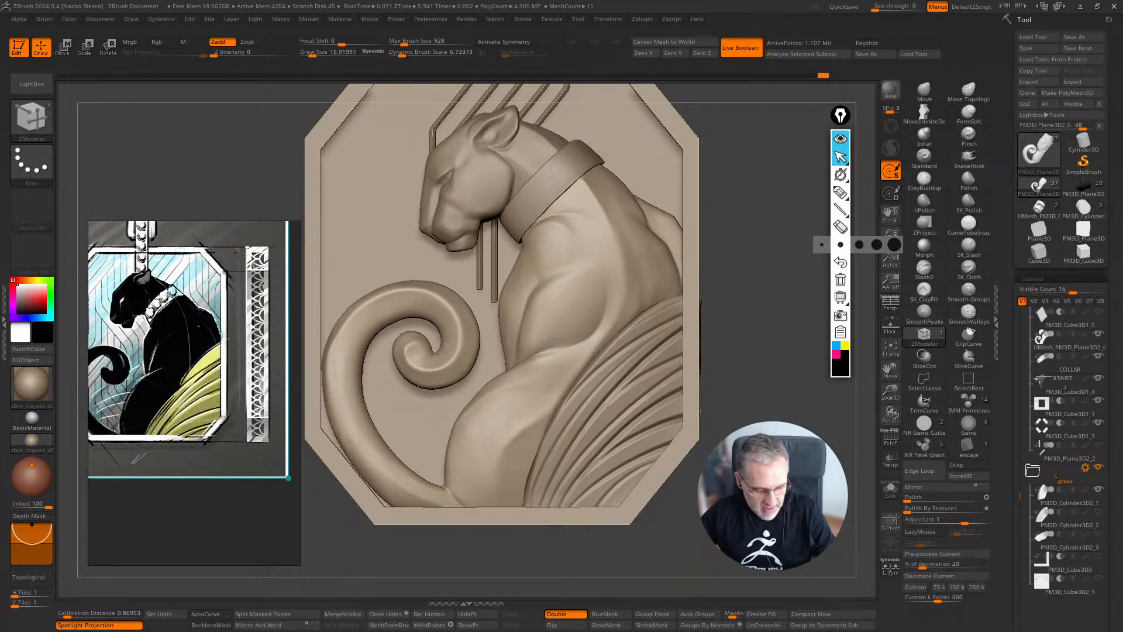
mouse_move(761, 328)
left_mouse_down()
mouse_move(761, 275)
mouse_move(761, 316)
mouse_move(585, 316)
mouse_move(760, 310)
mouse_move(761, 251)
mouse_move(812, 255)
mouse_move(812, 299)
left_mouse_up()
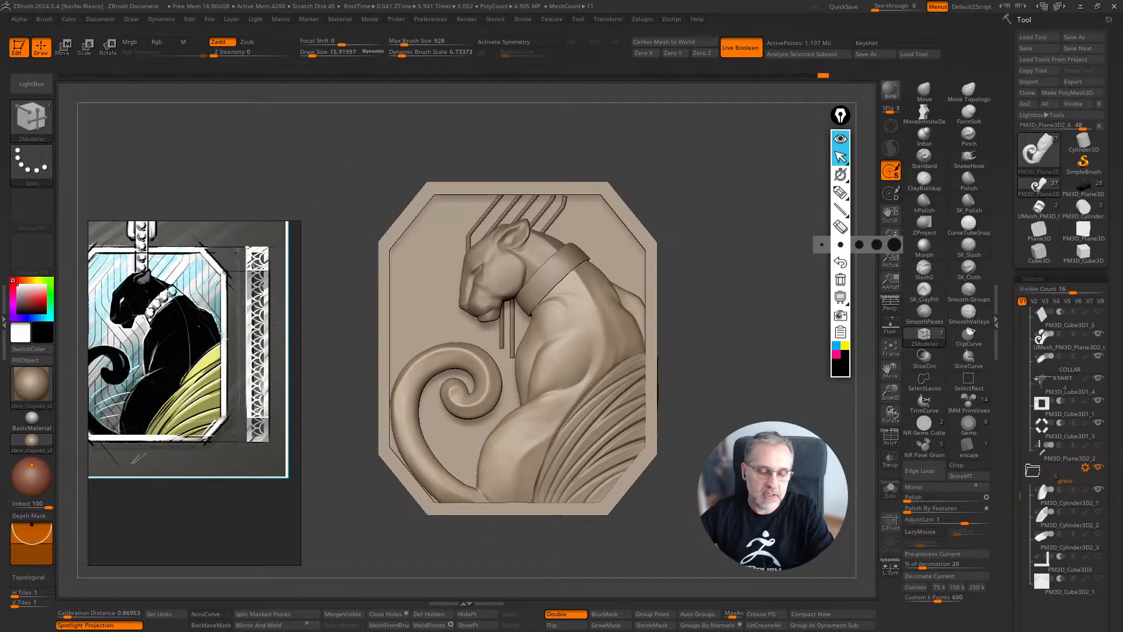